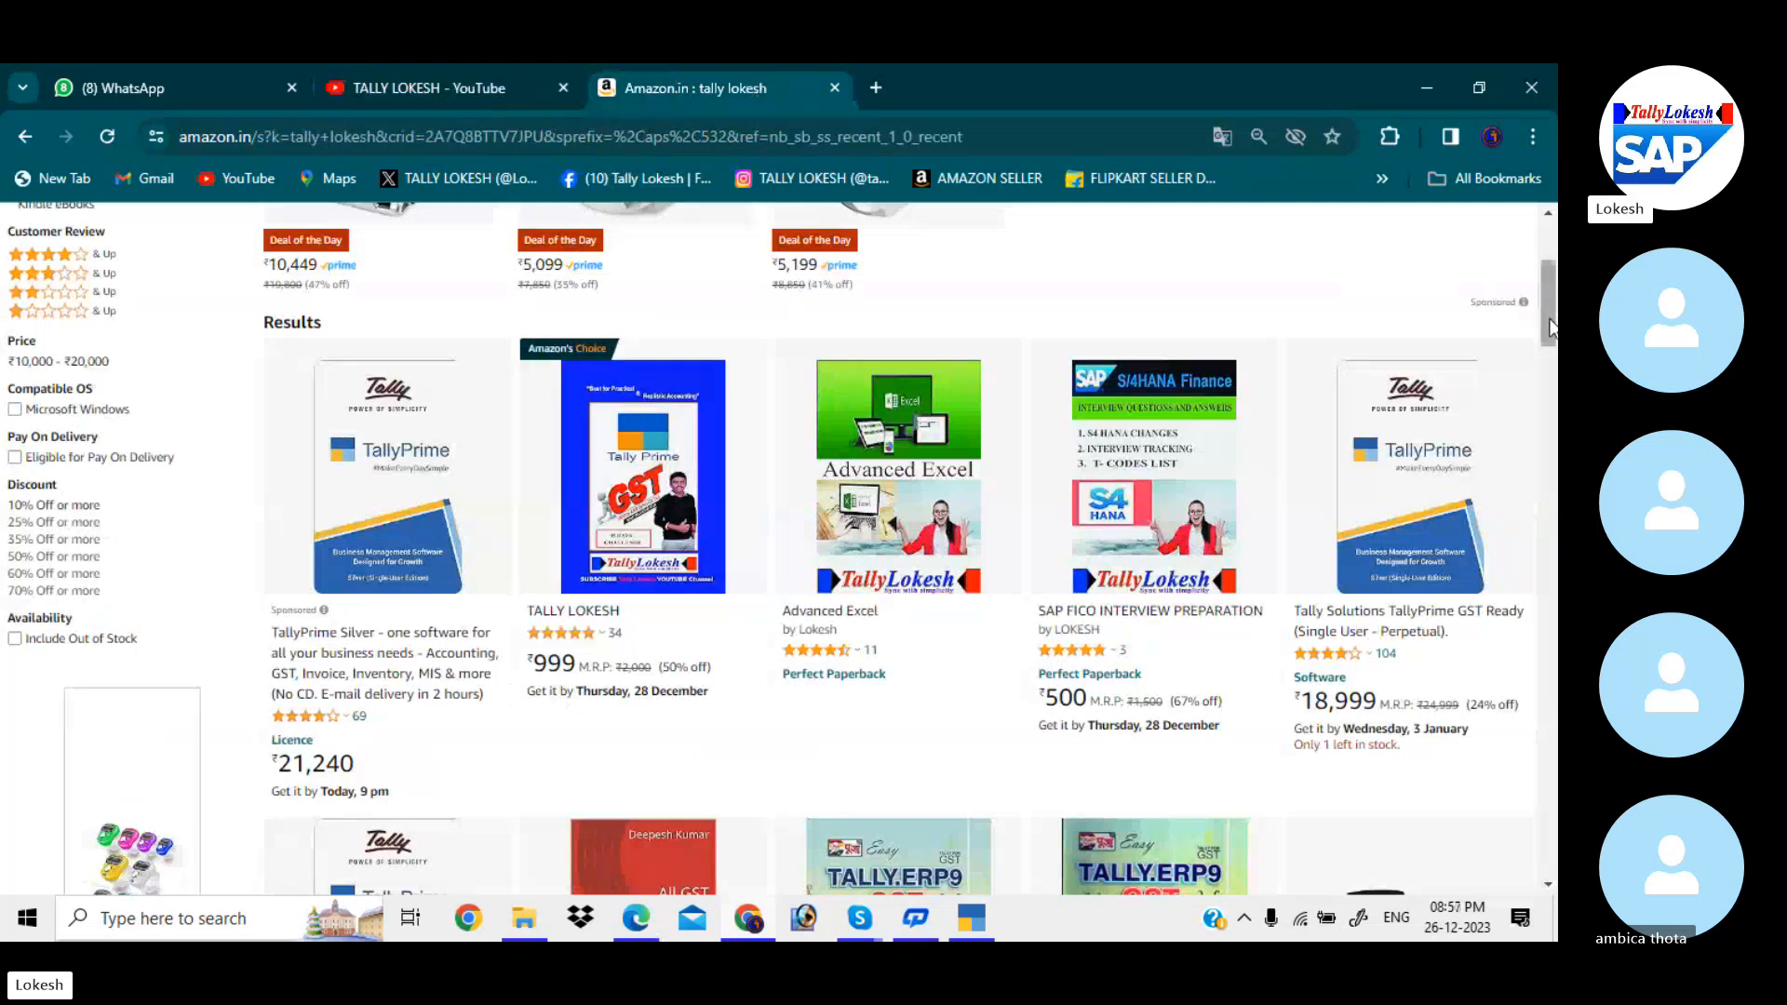
left_click_drag(1548, 294, 1533, 240)
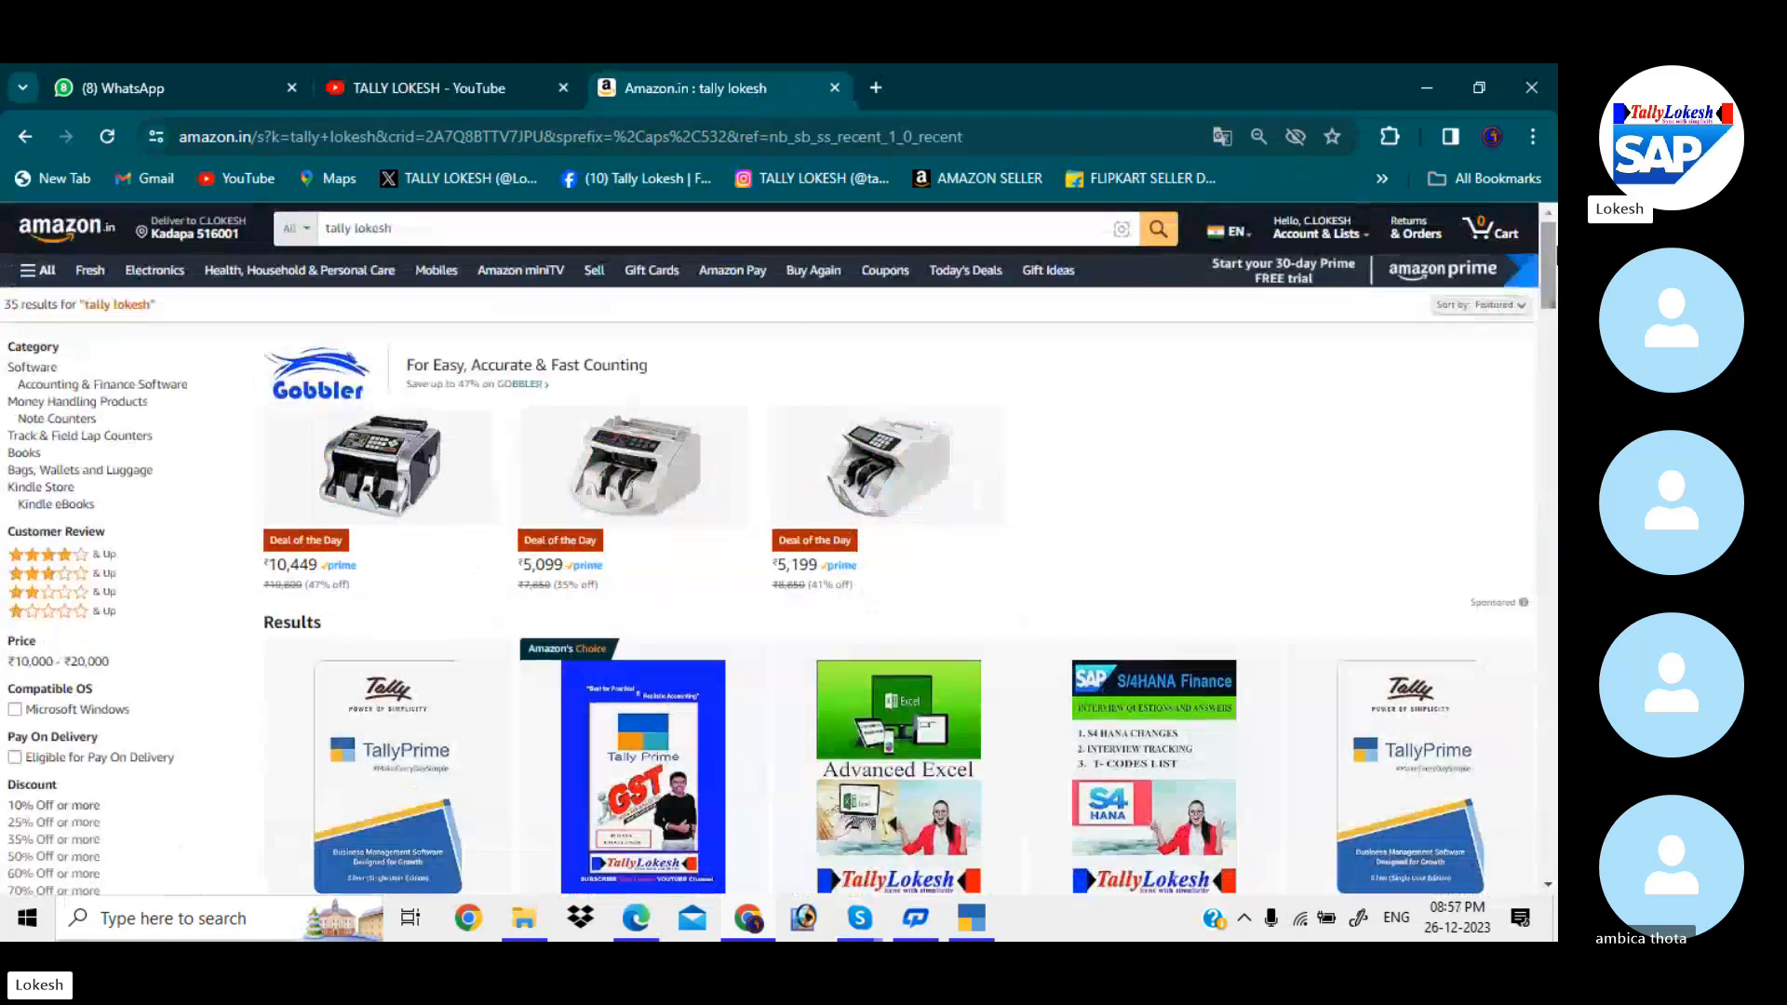
left_click(441, 74)
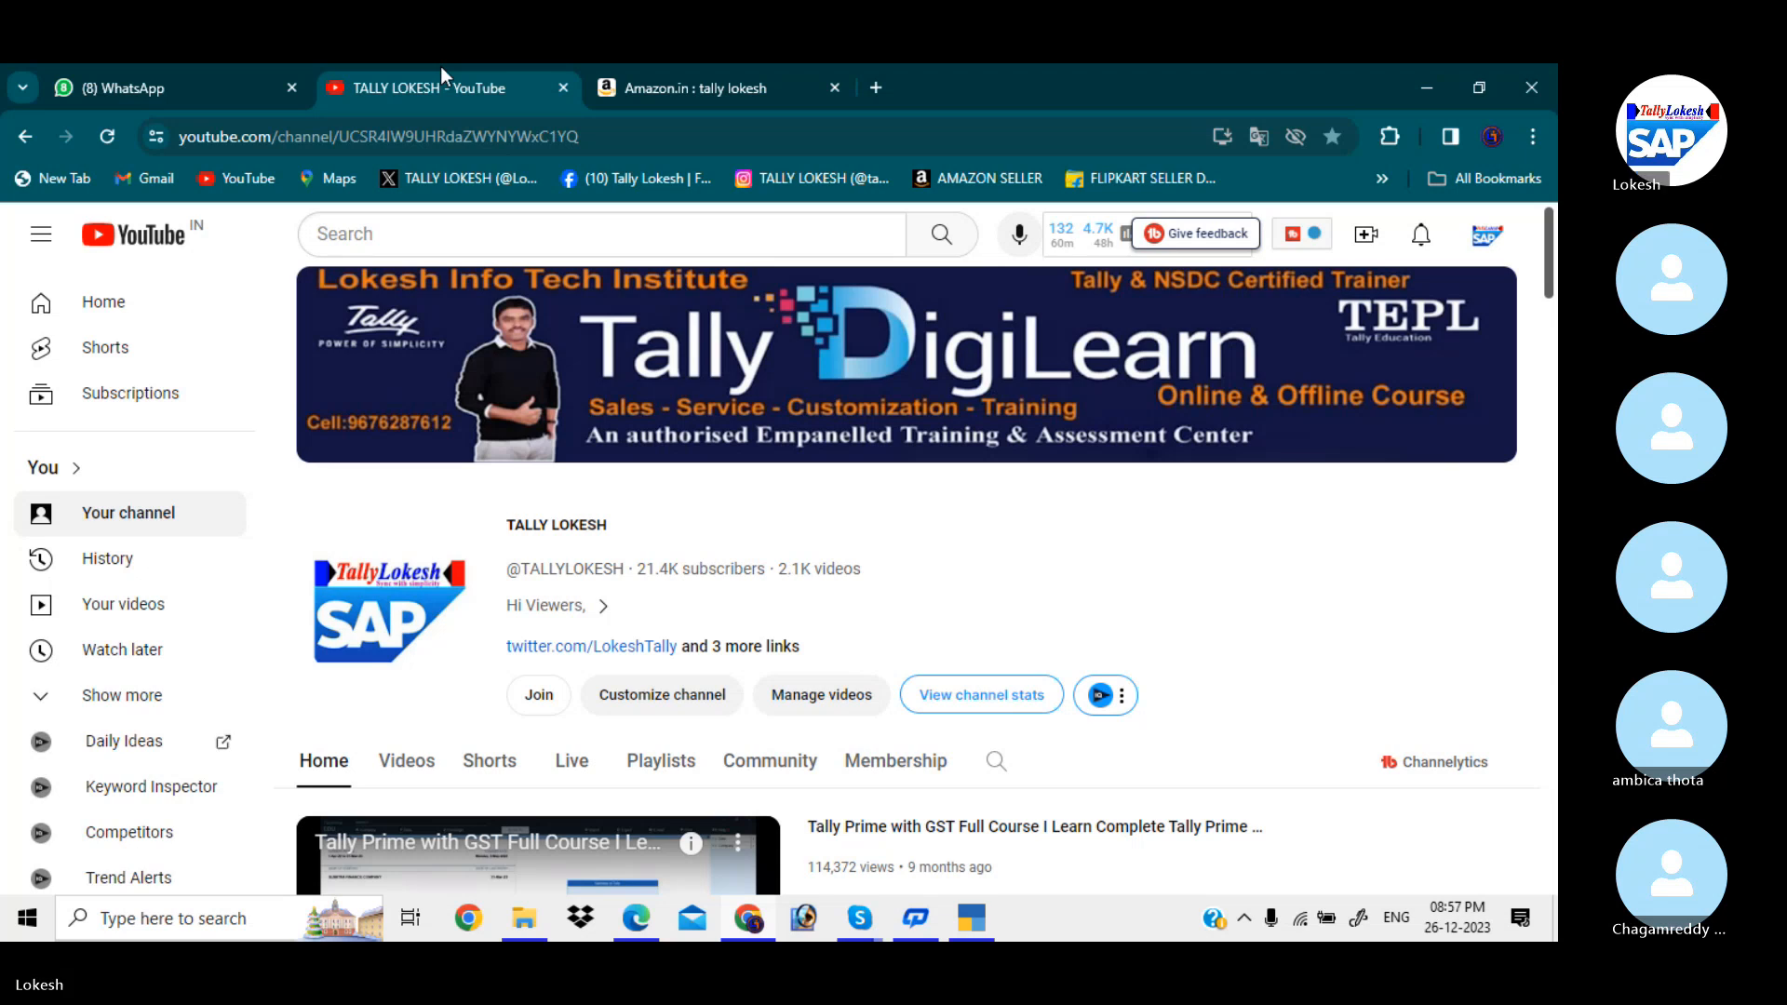
left_click(640, 67)
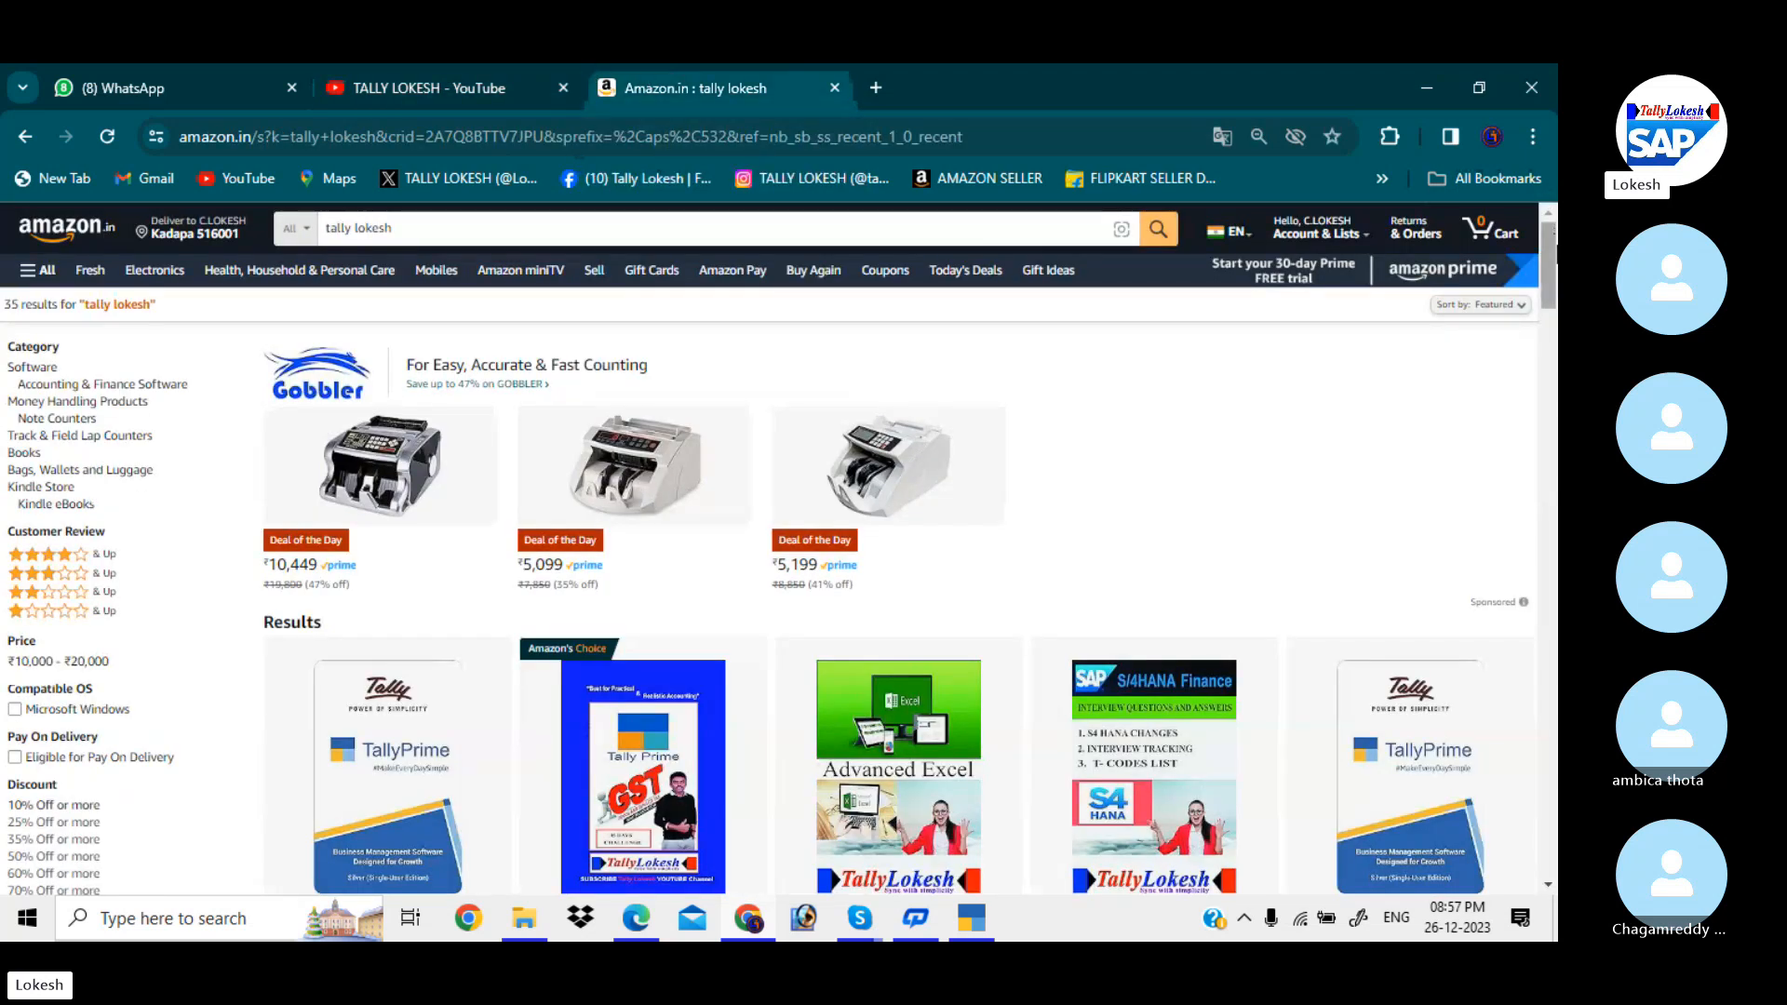
scroll(779, 549, "down", 3)
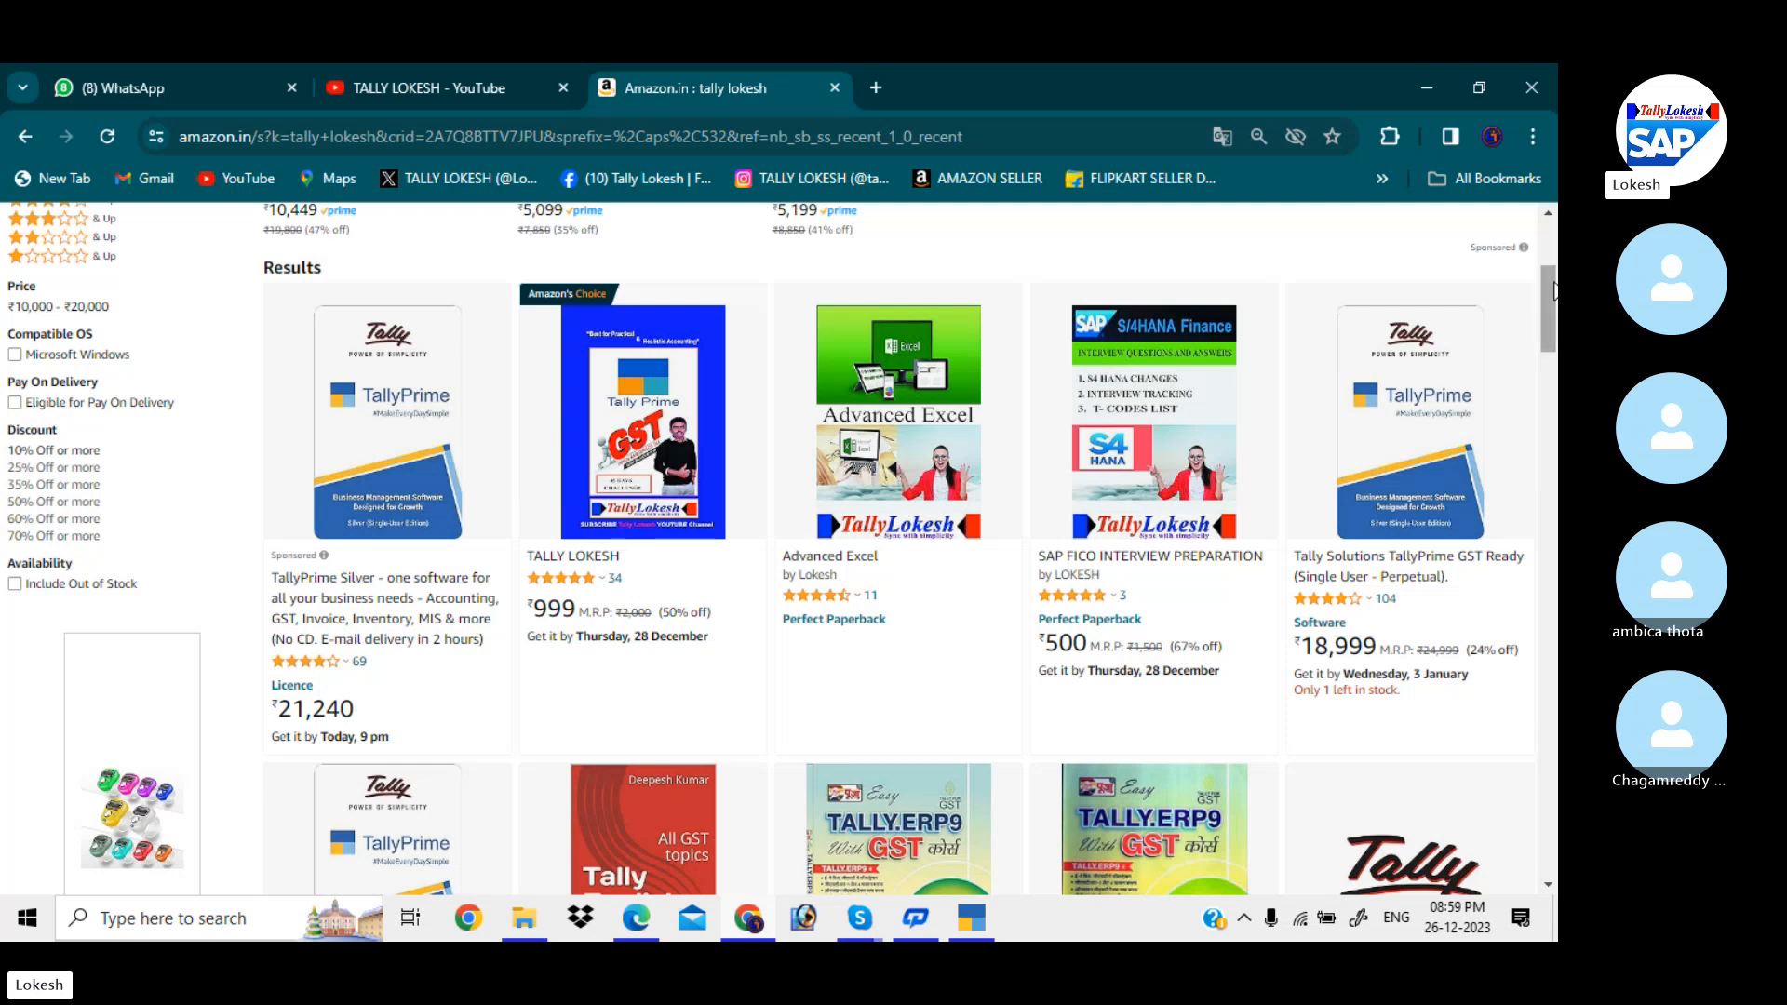
mouse_move(1551, 303)
left_mouse_down()
mouse_move(1551, 261)
mouse_move(1554, 307)
left_mouse_up()
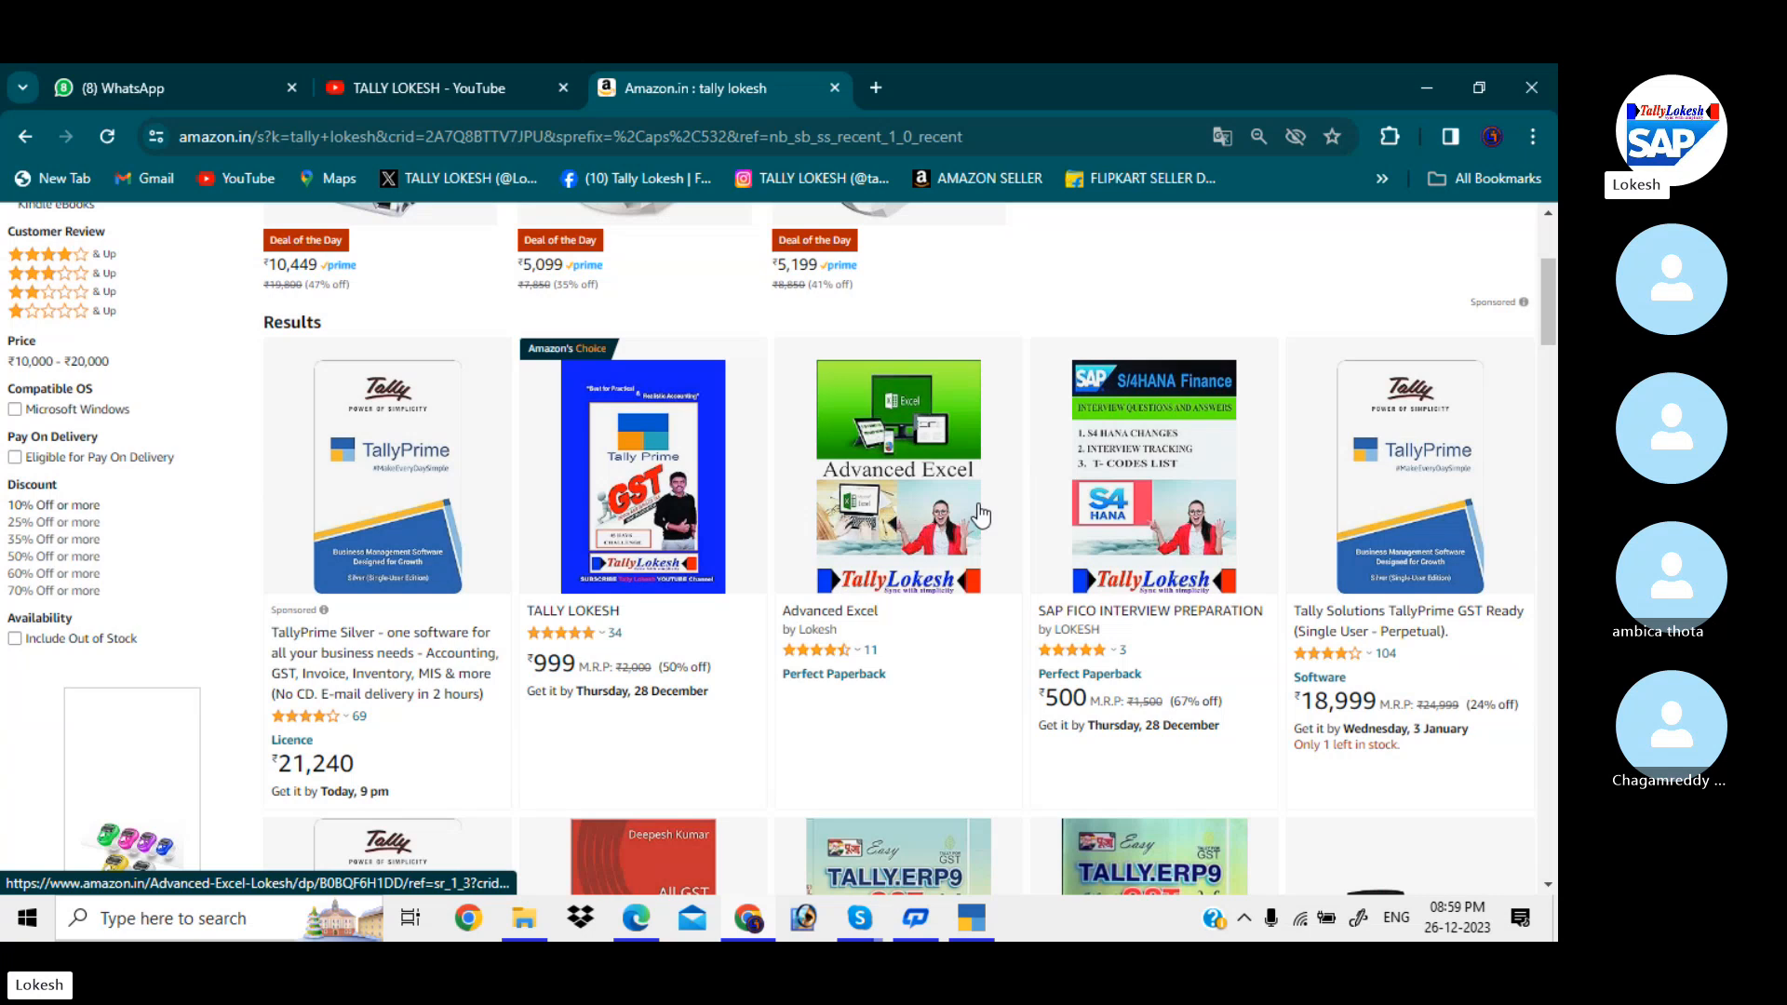
left_click(506, 78)
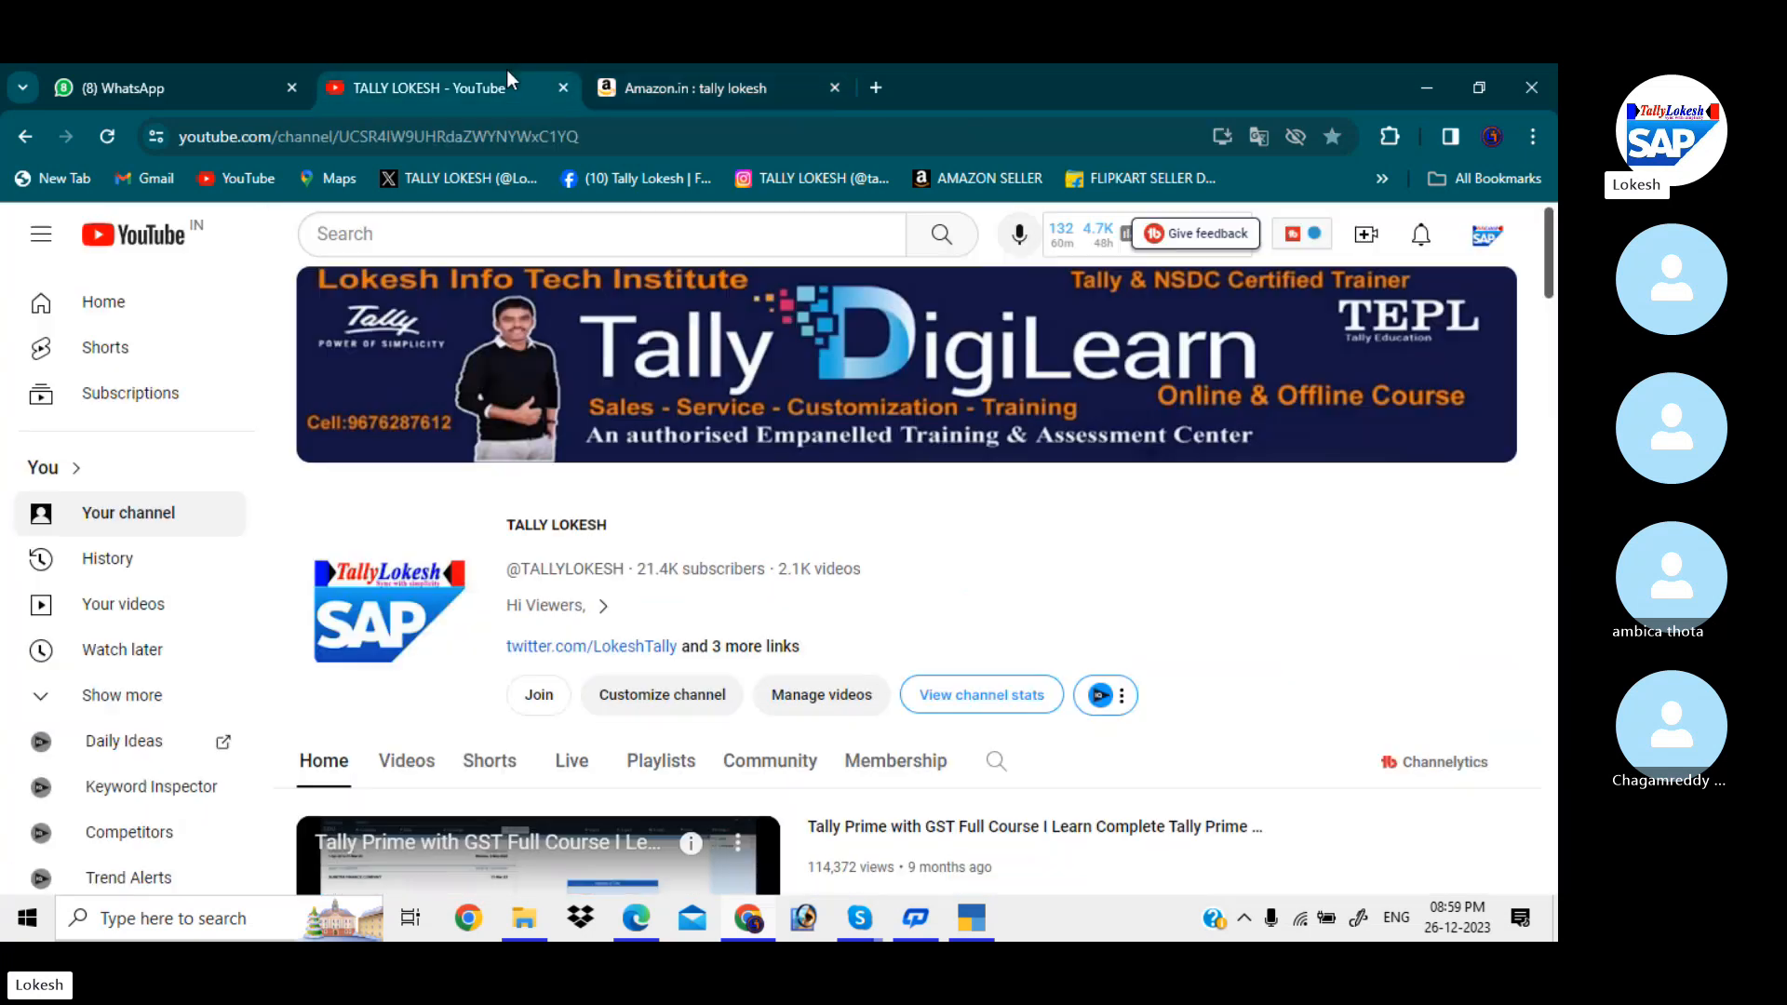
- Switch to TallyPrime and start creating a new company from the company list
left_click(980, 926)
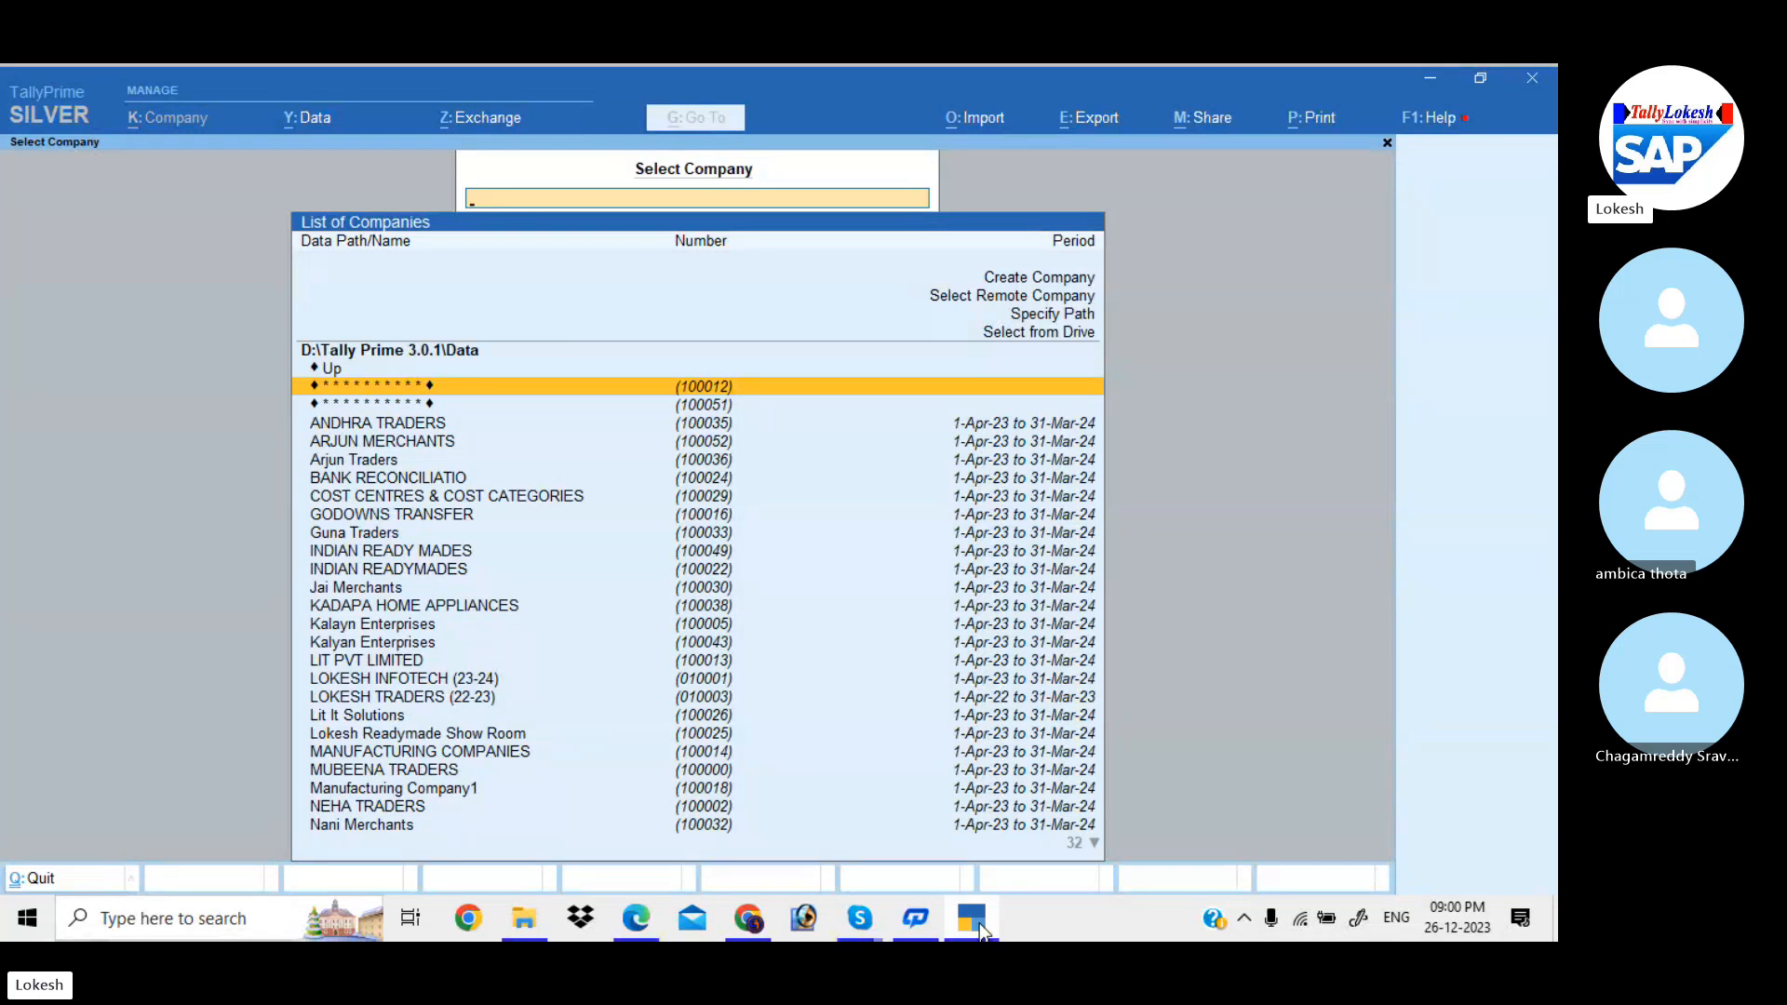
key("Up")
key("Up")
key("Up")
key("Up")
key("Up")
key("Return")
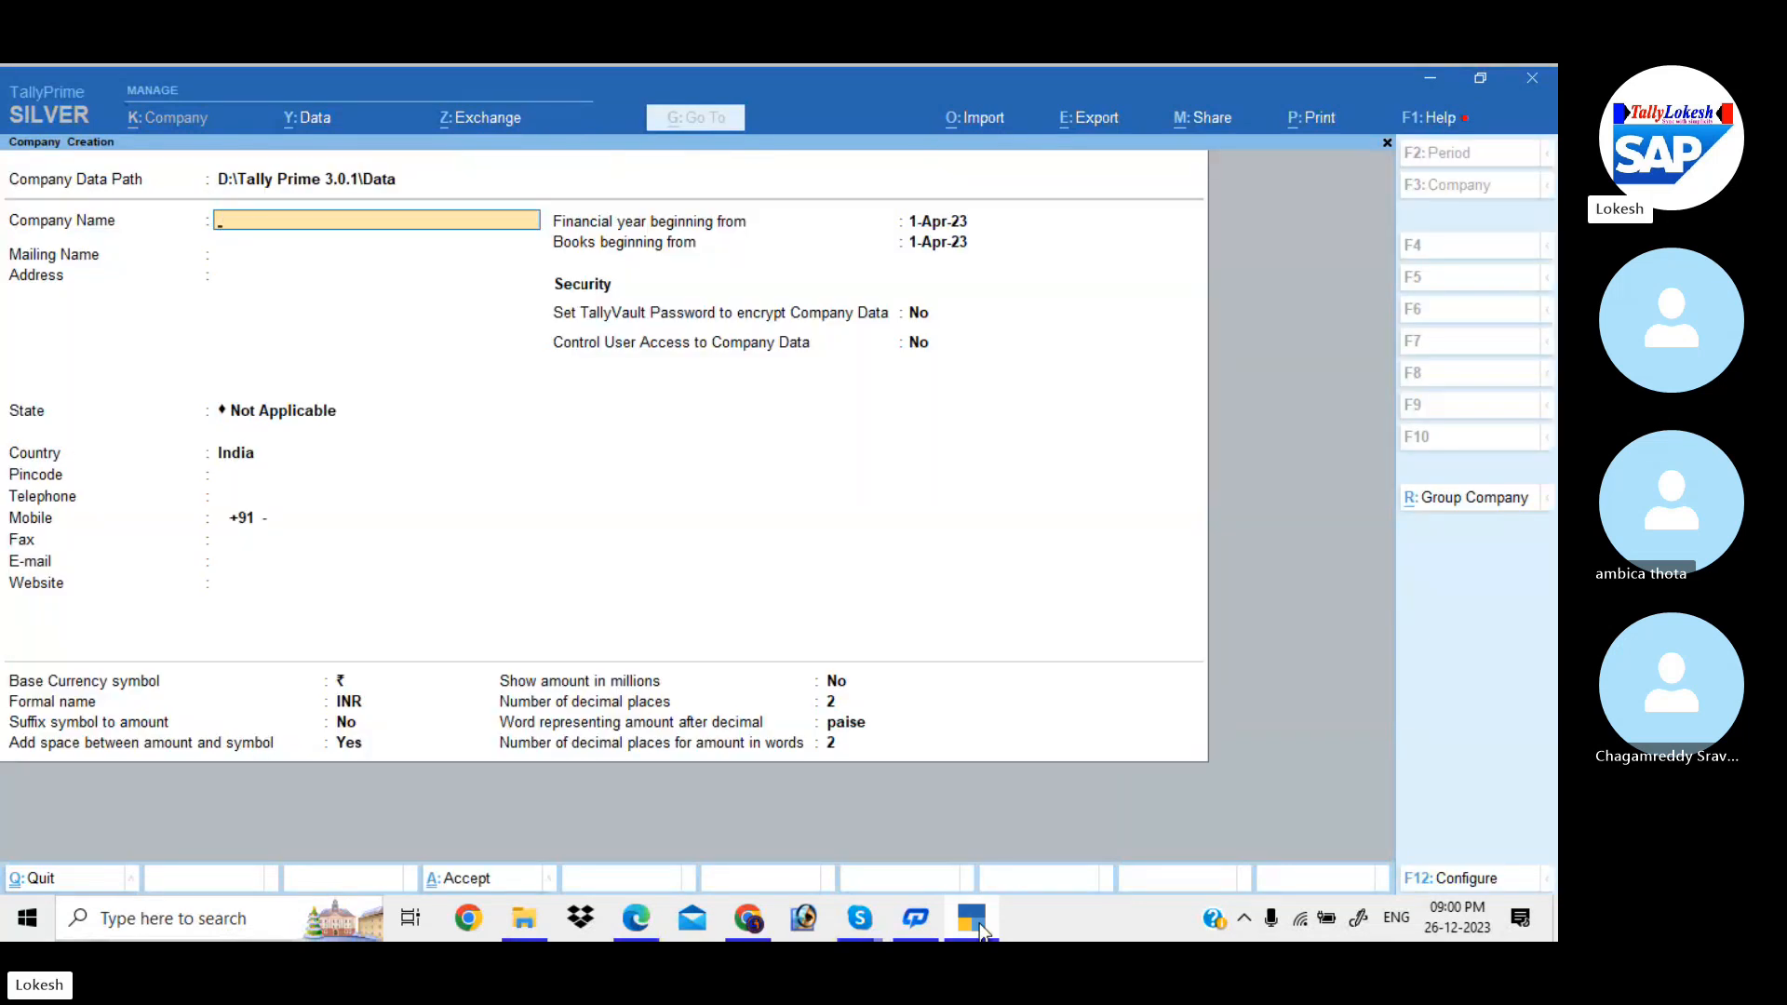
- Name the new company Manufacturing Company4, keep the same mailing name and leave the address blank
type("Manufac")
key("BackSpace")
key("BackSpace")
key("BackSpace")
type("turing c")
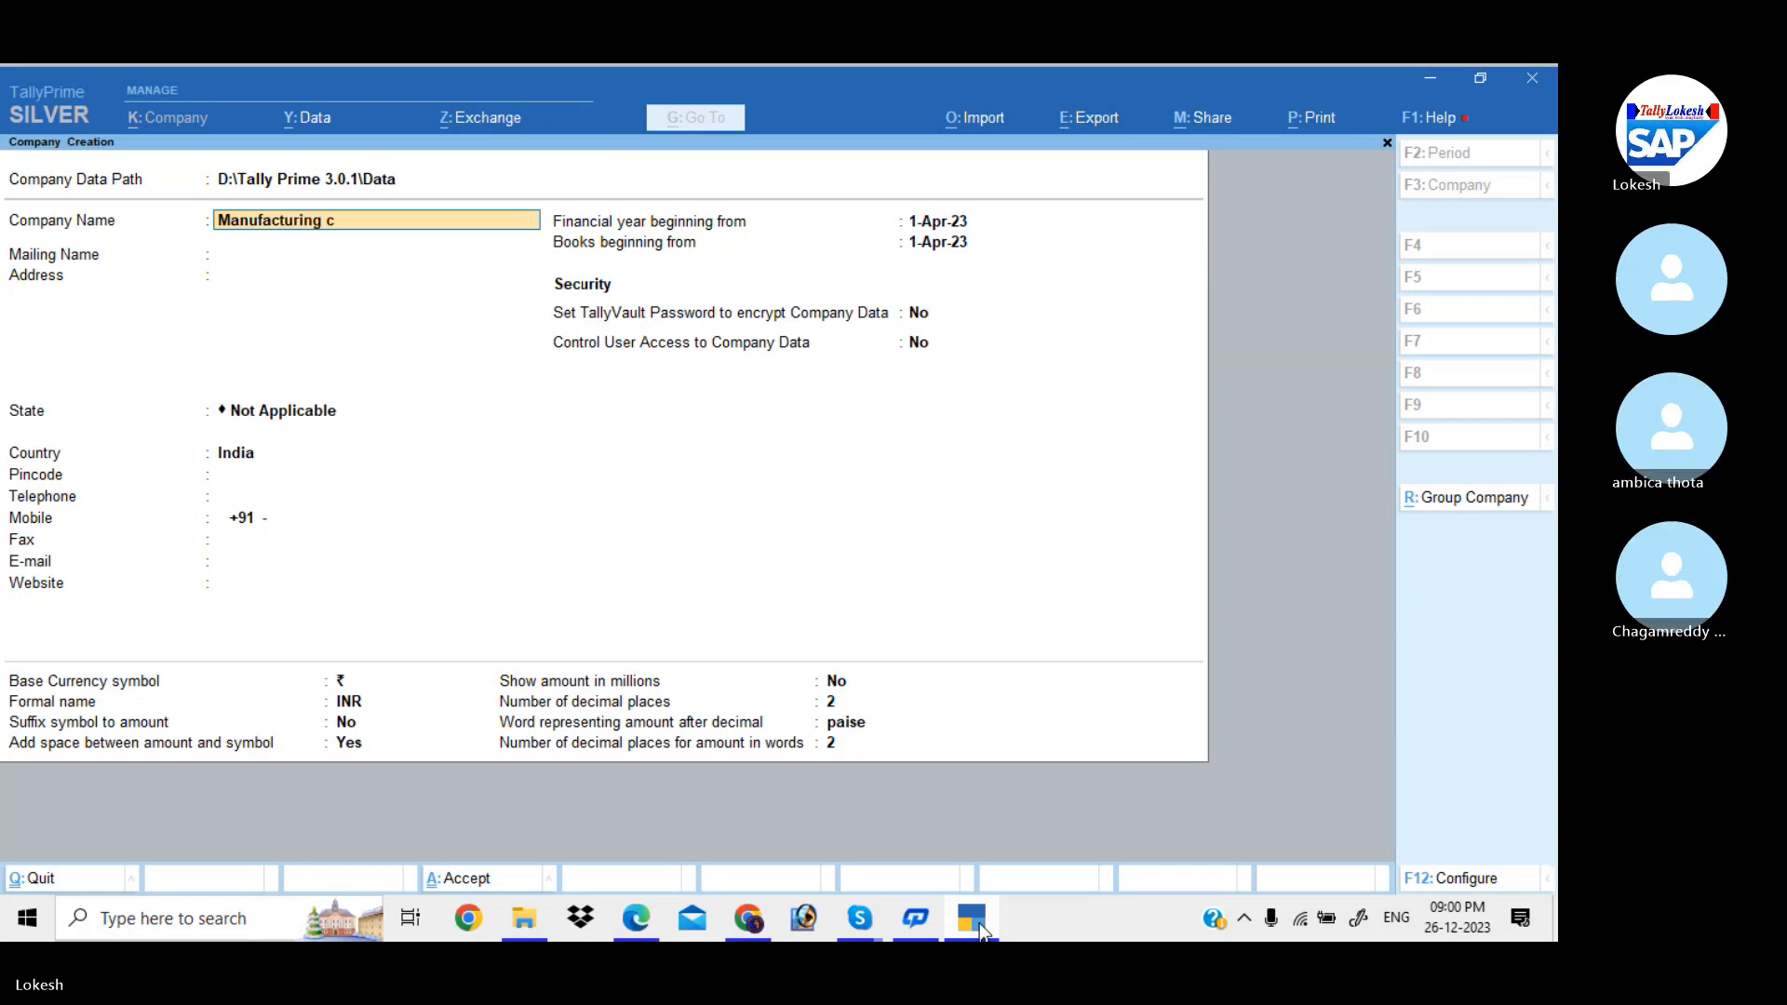
type("ompany4")
key("Return")
key("Return")
key("Return")
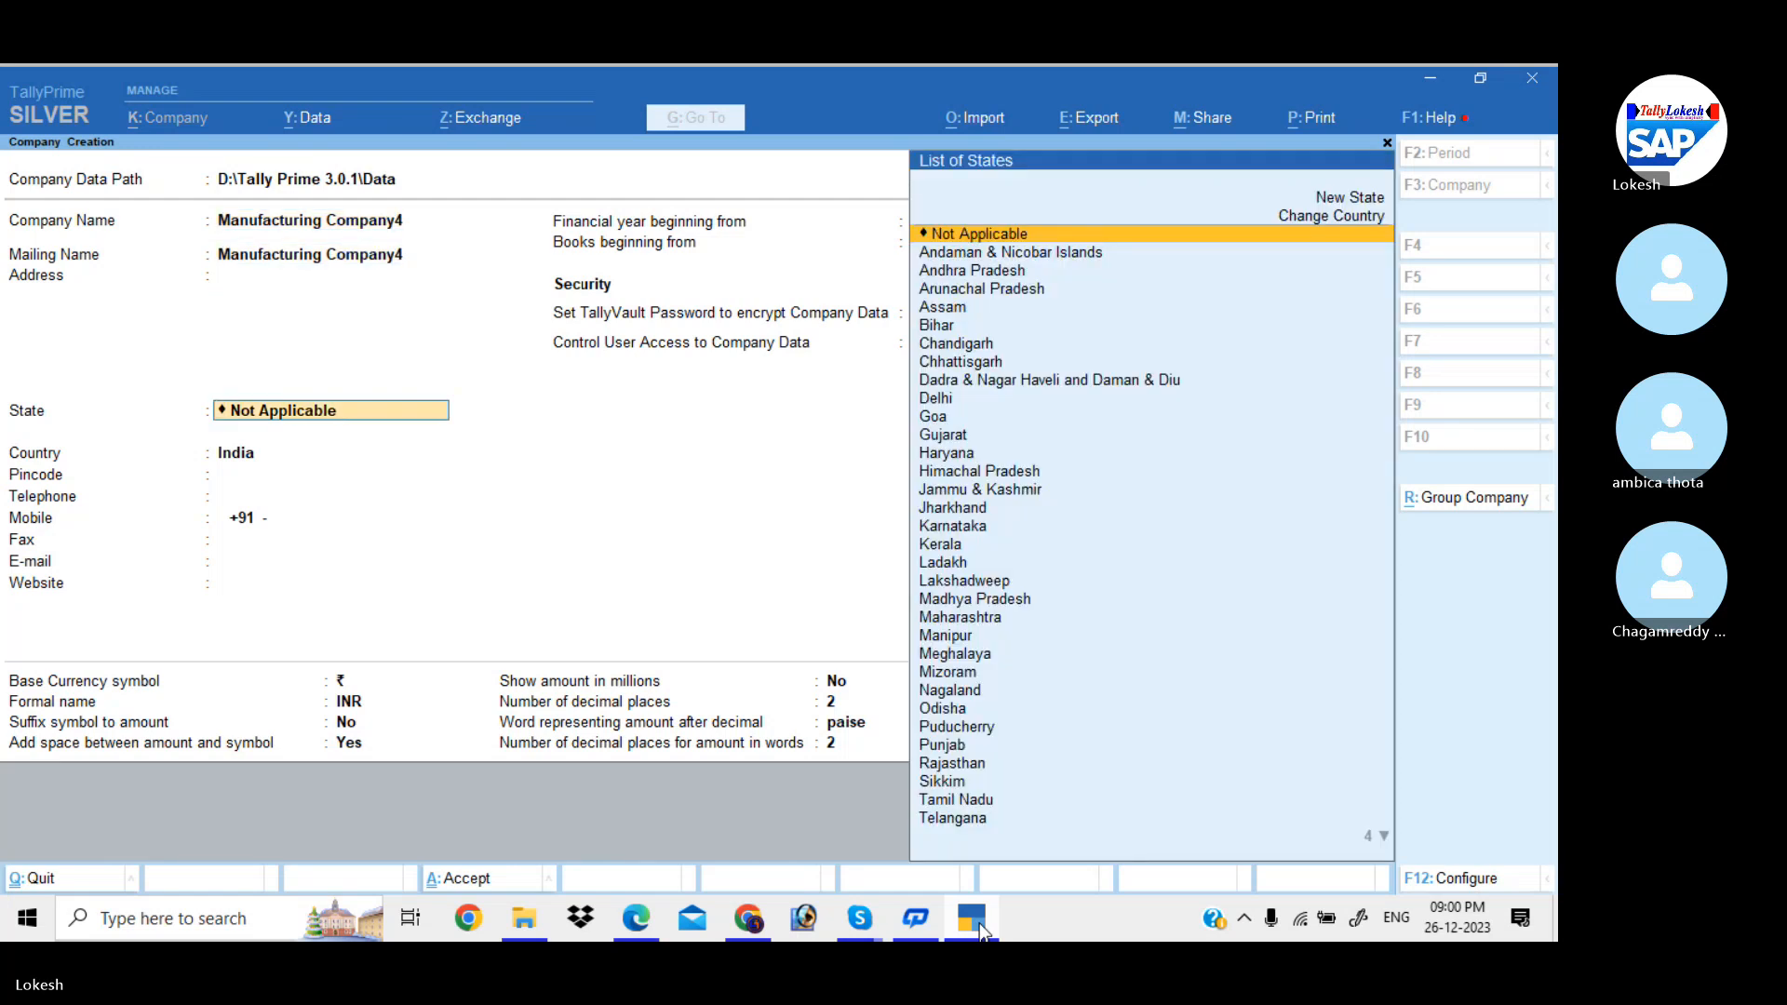
- Set the company's state to Andhra Pradesh and save the company with the remaining details at their defaults
key("Down")
key("Down")
key("Return")
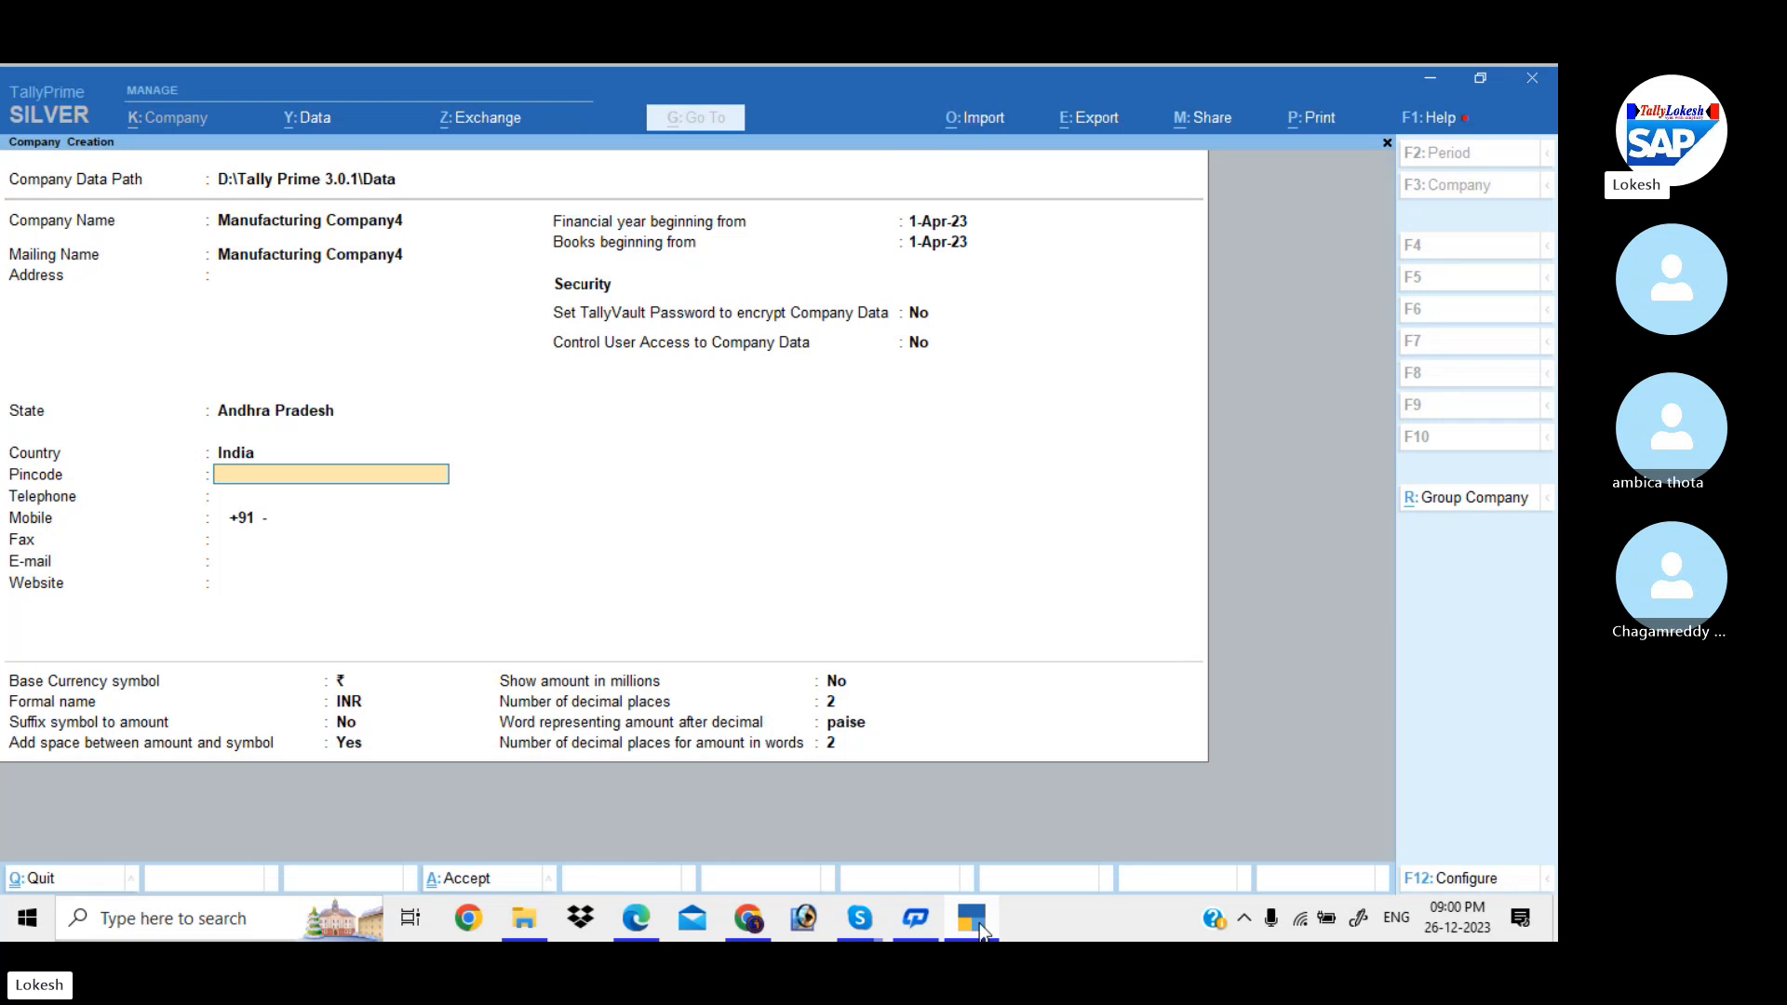
key("ctrl")
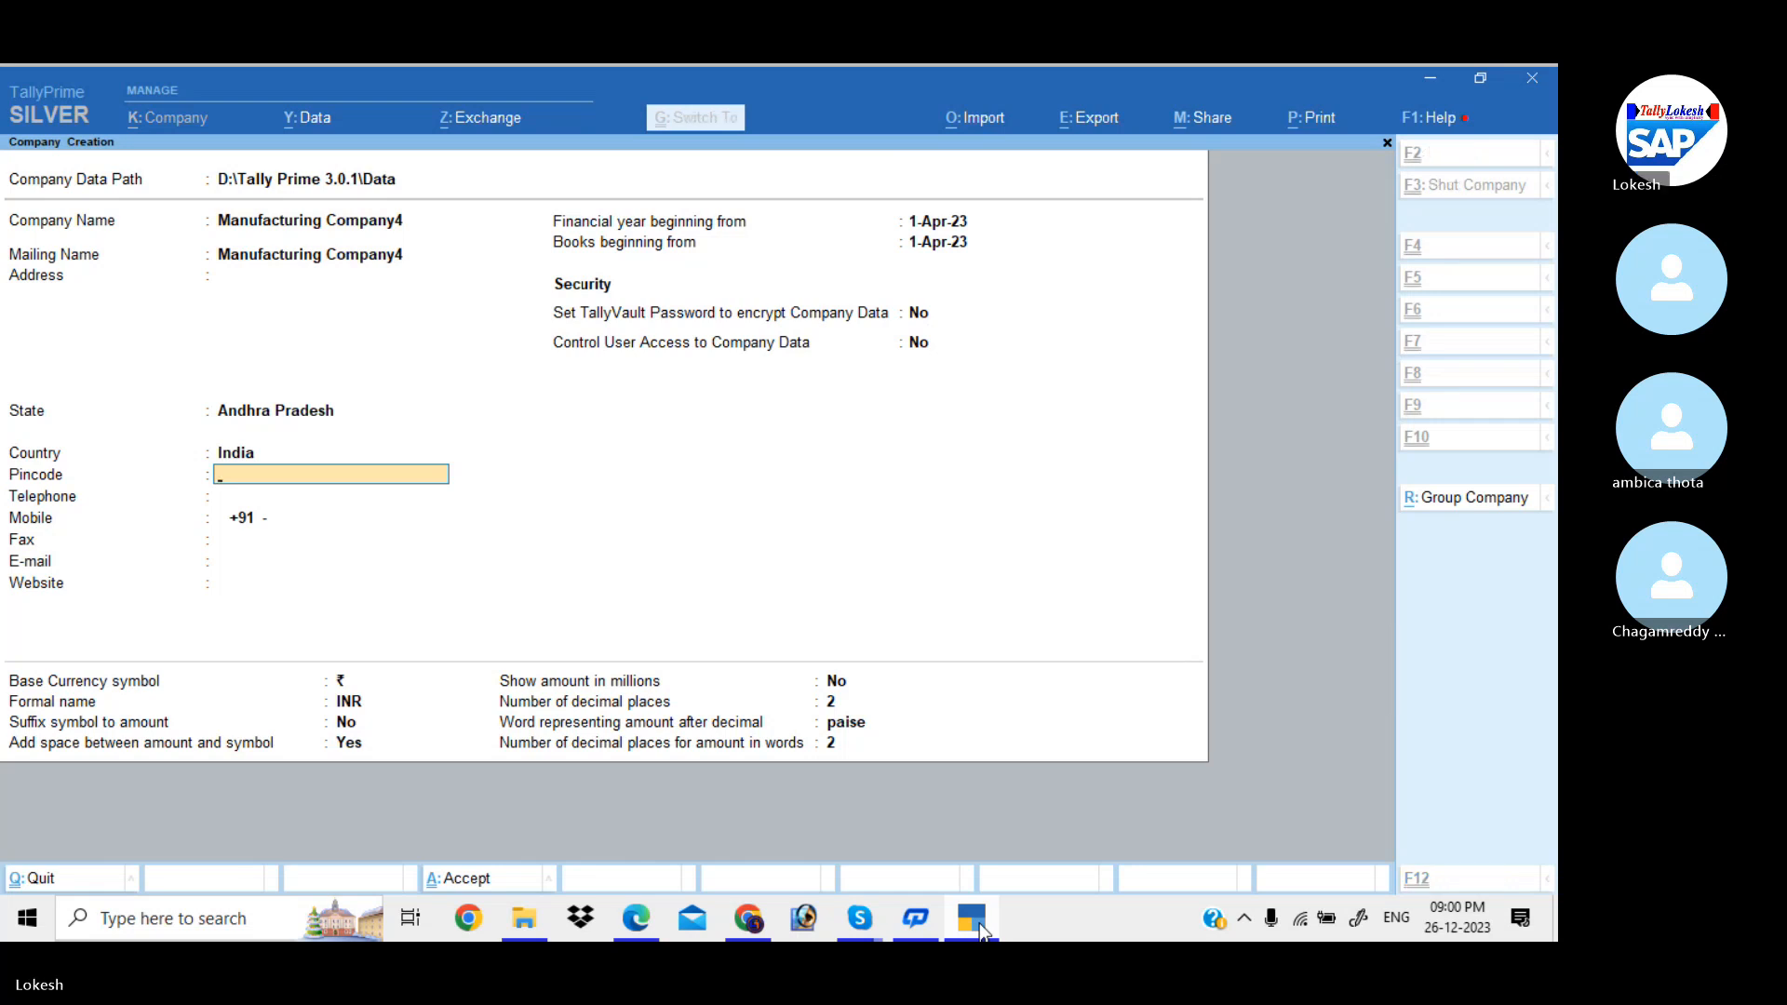
key("ctrl+a")
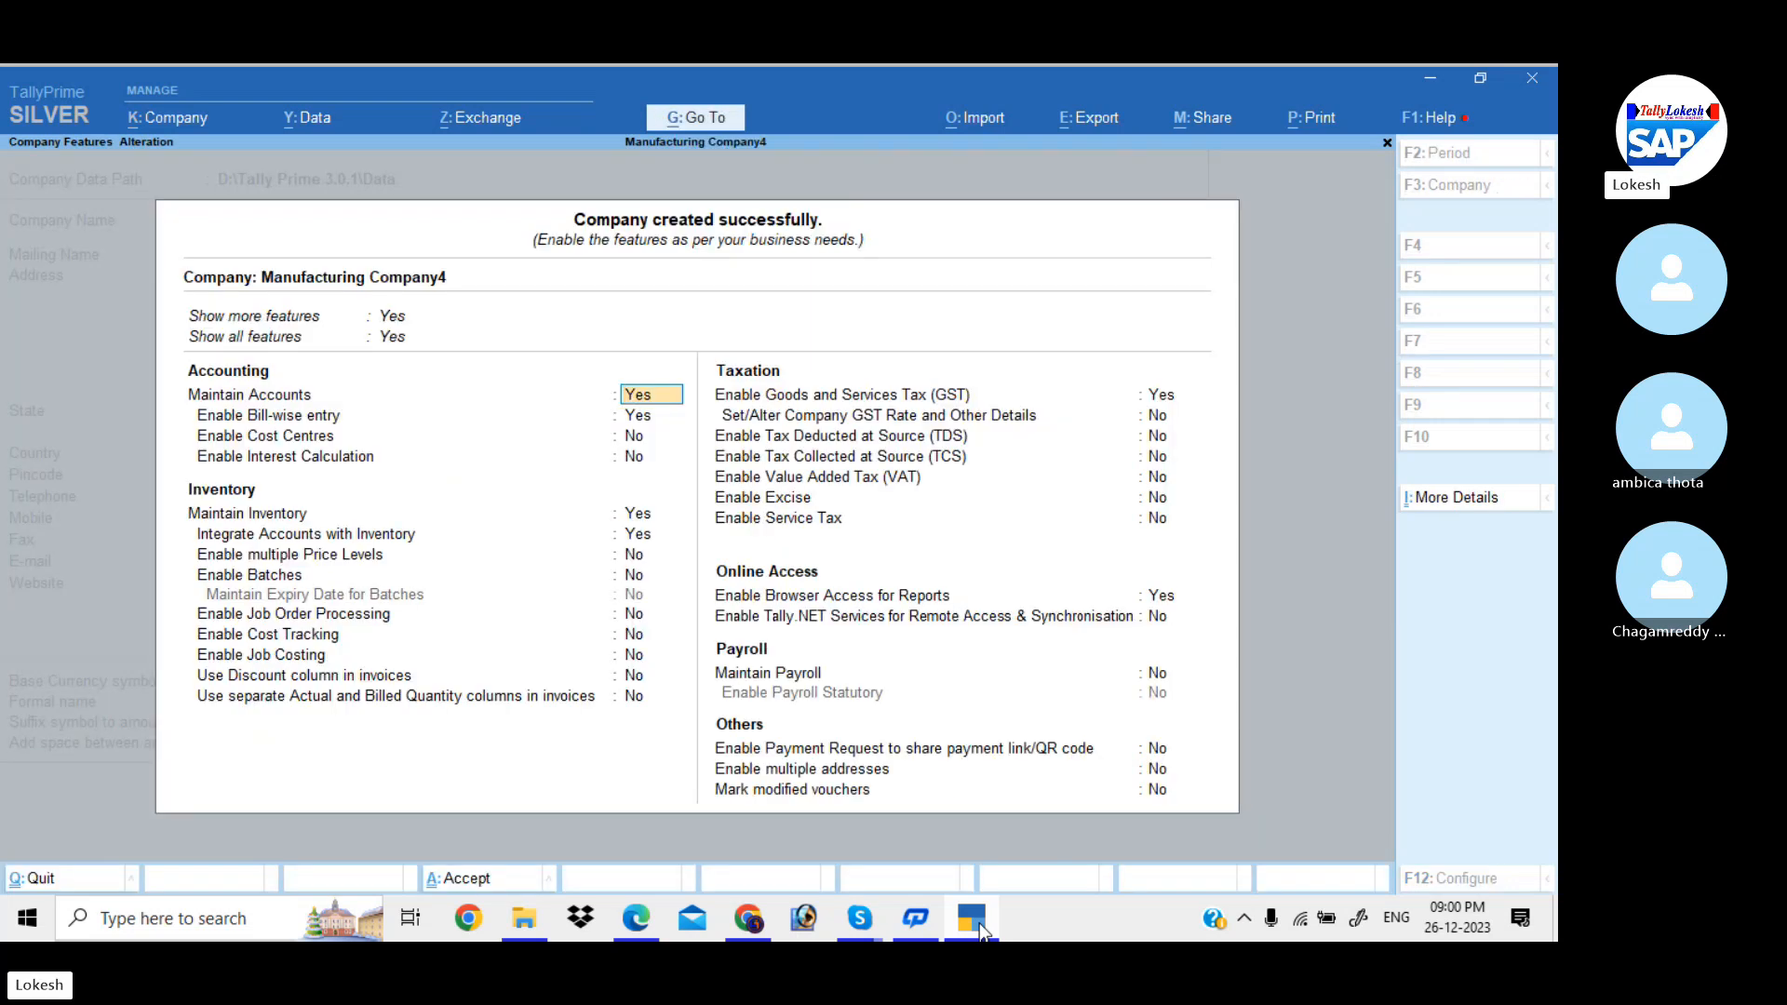
- Disable bill-wise entry in the company's accounting features, keeping Maintain Accounts enabled
key("Return")
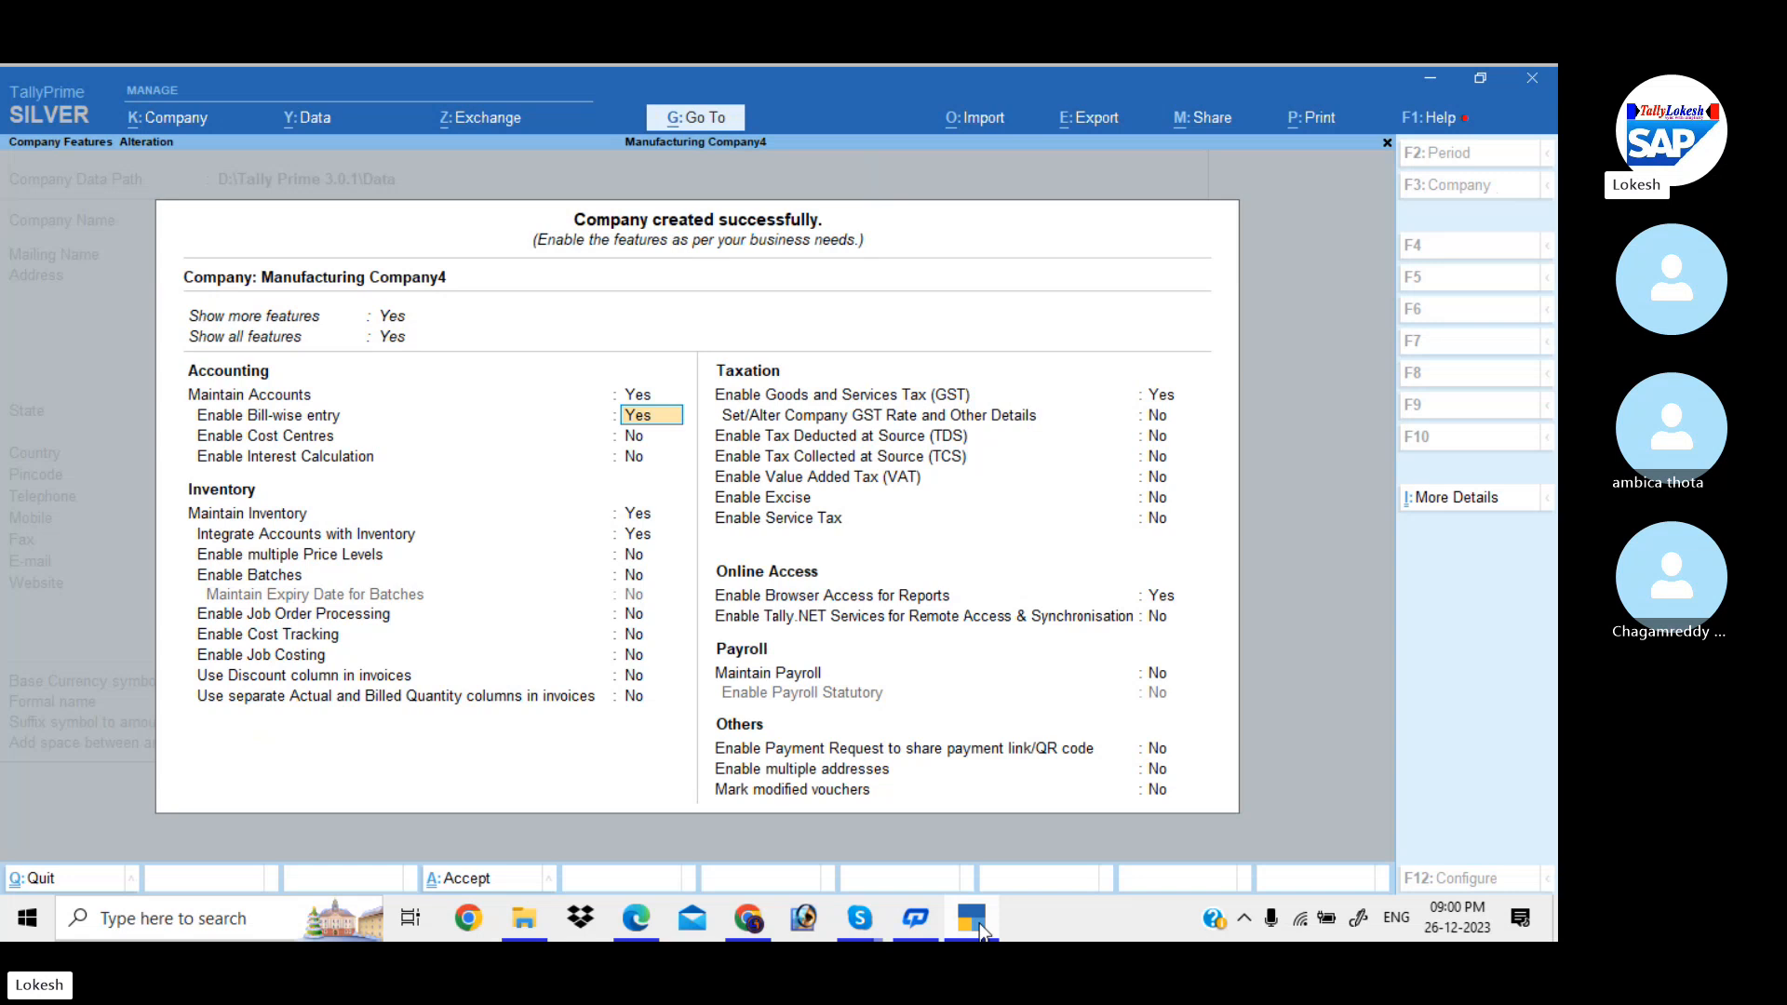
key("n")
key("Return")
key("Return")
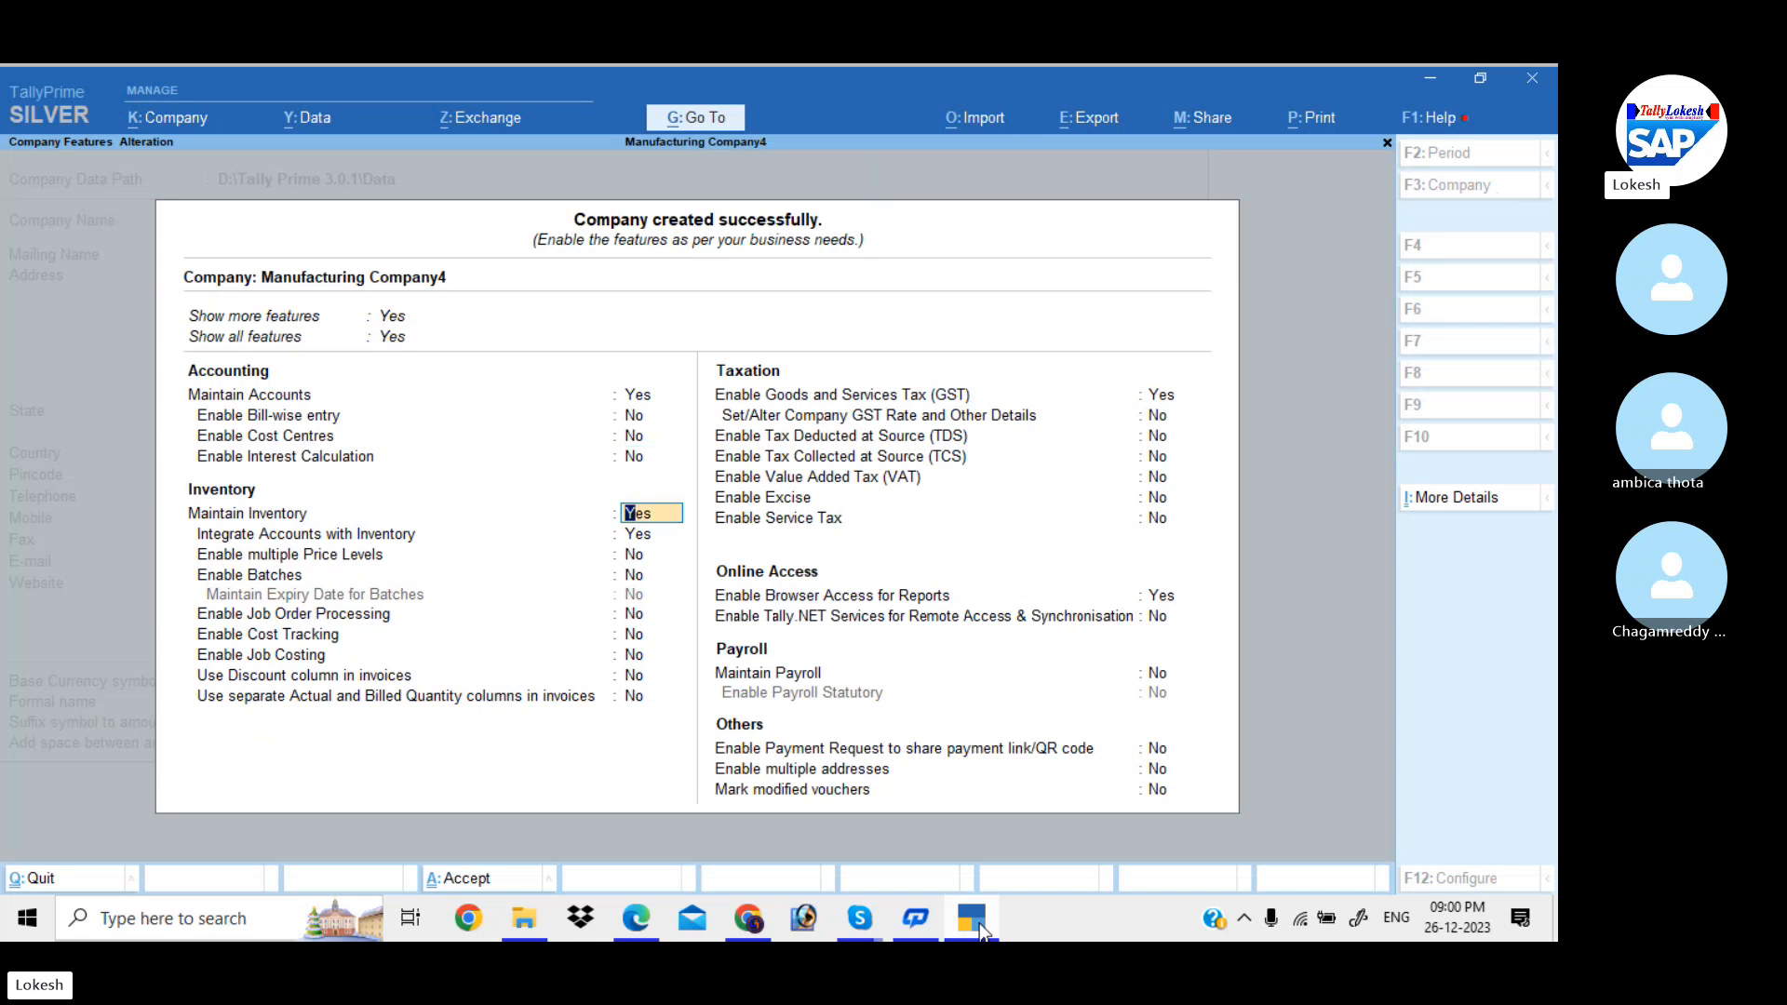
- Keep the inventory features at their defaults and open the GST registration details with GST enabled
key("Return")
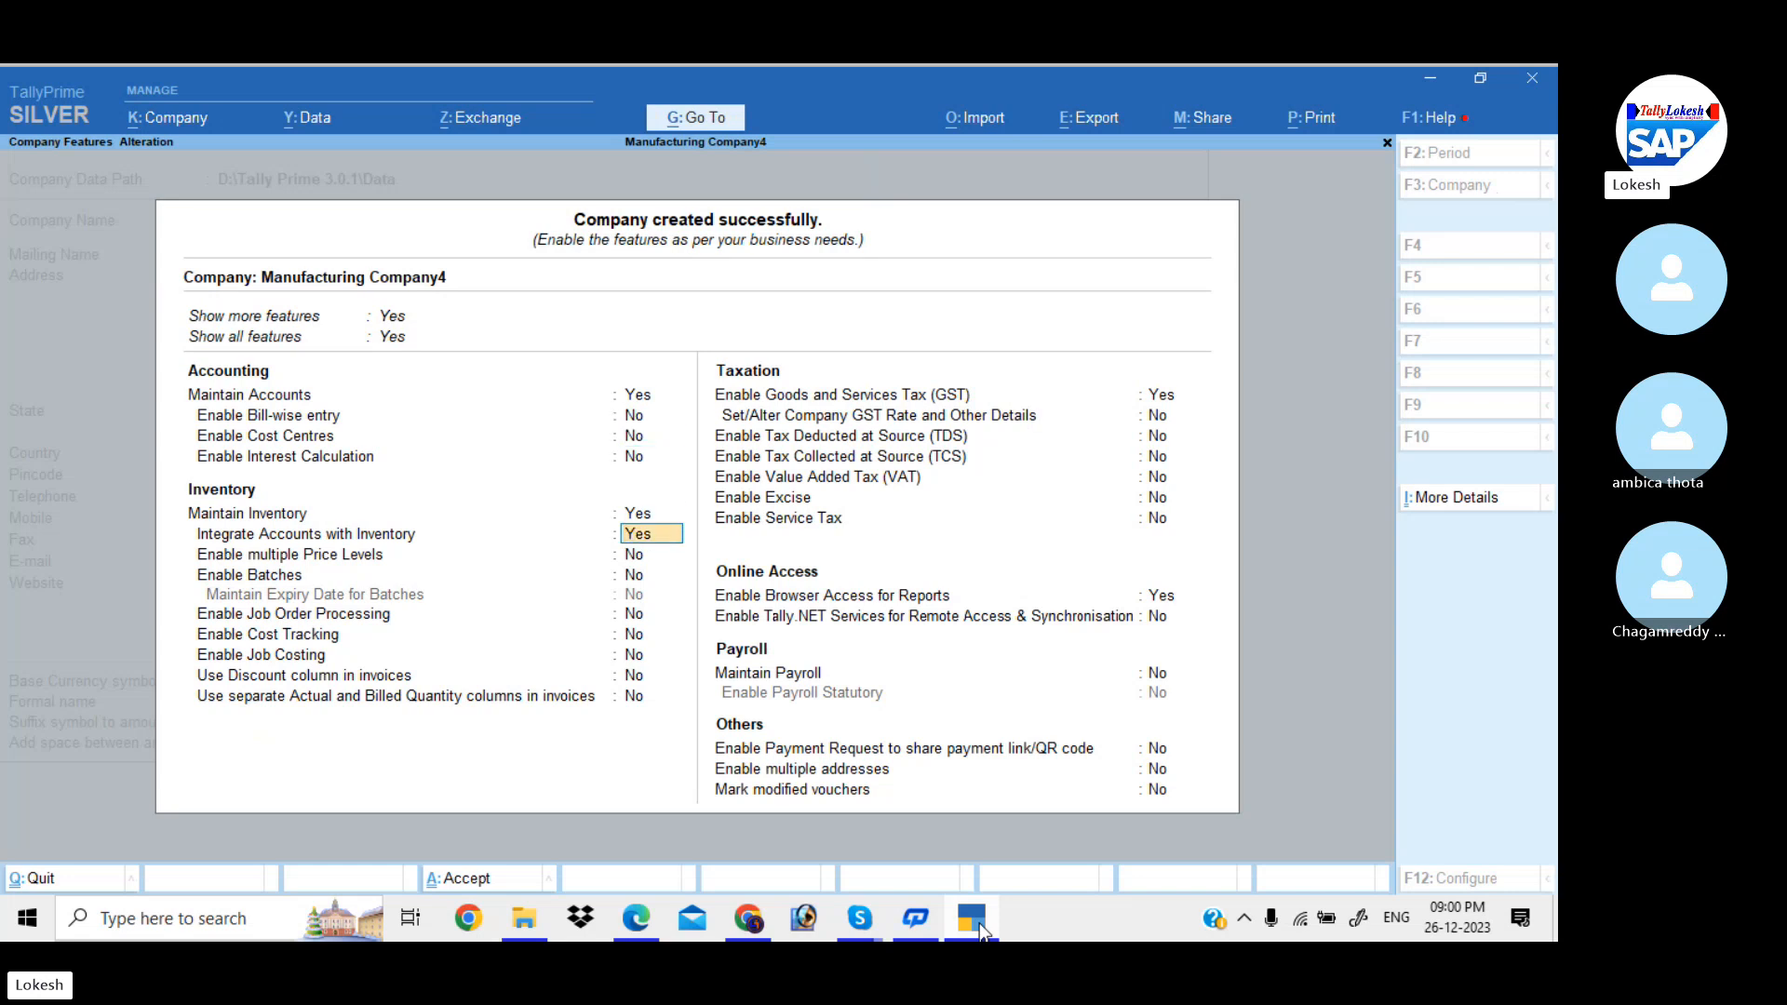
key("Return")
key("Return")
key("Return")
key("Return")
key("Return")
key("Return")
key("Return")
key("Return")
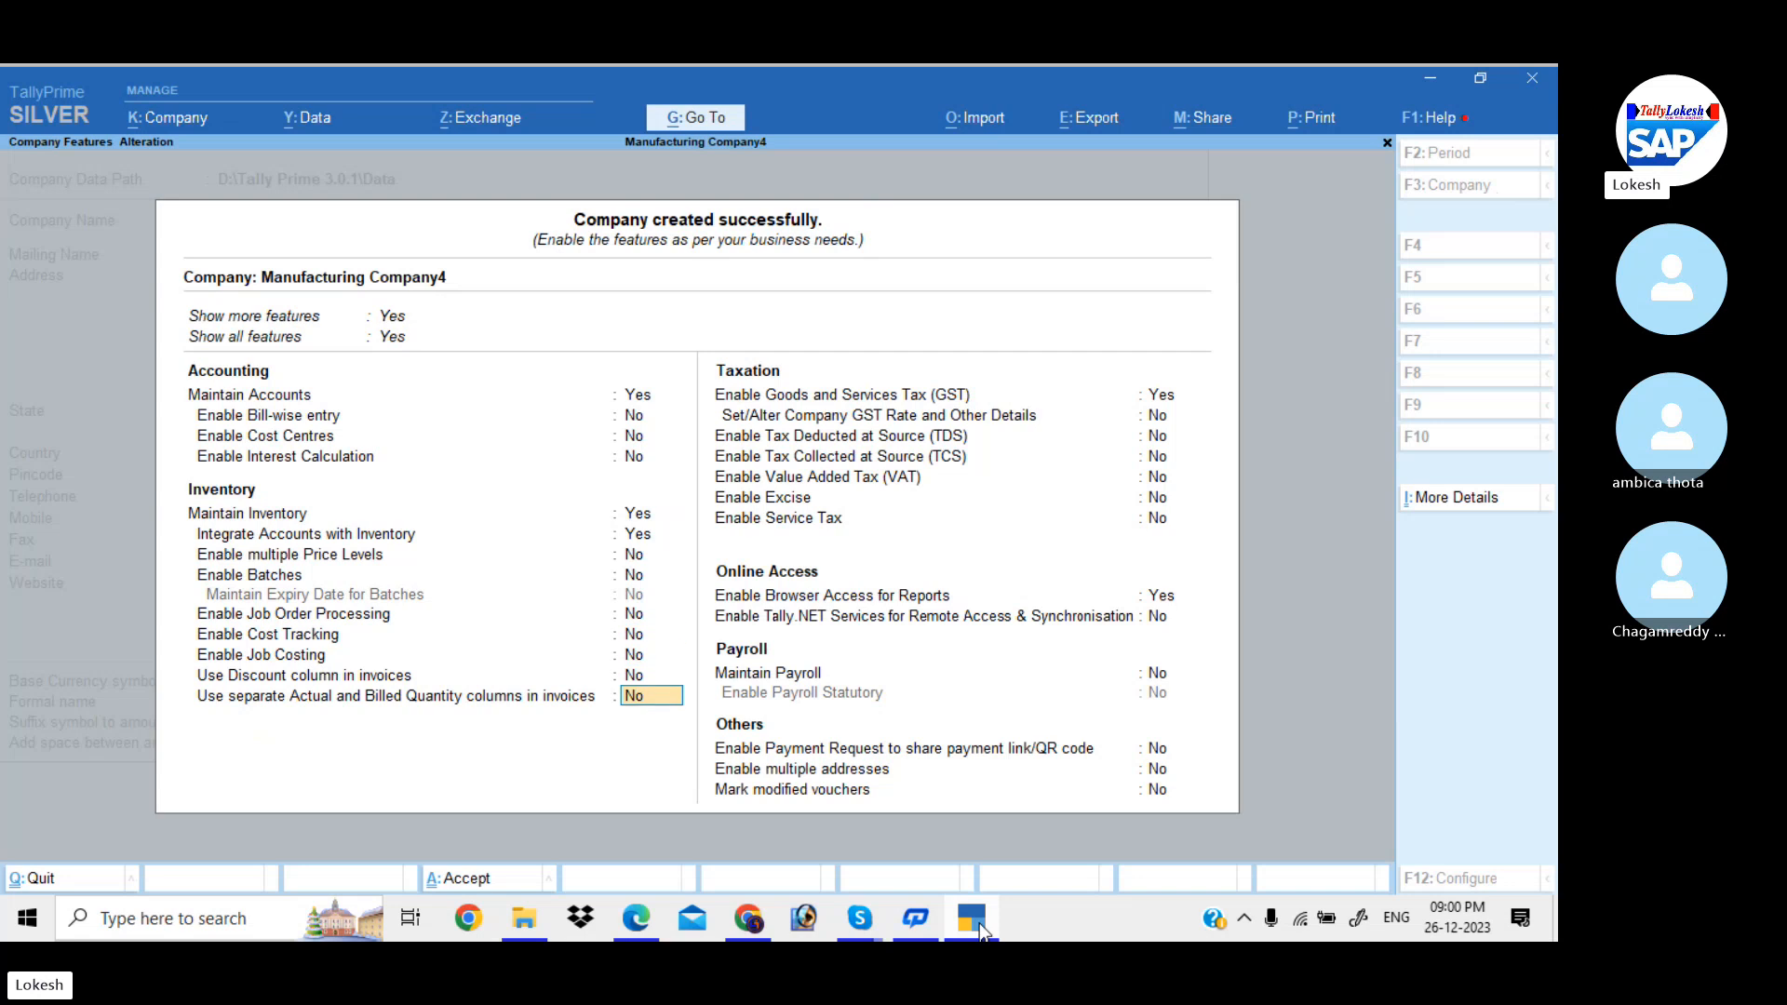
key("Return")
key("Return")
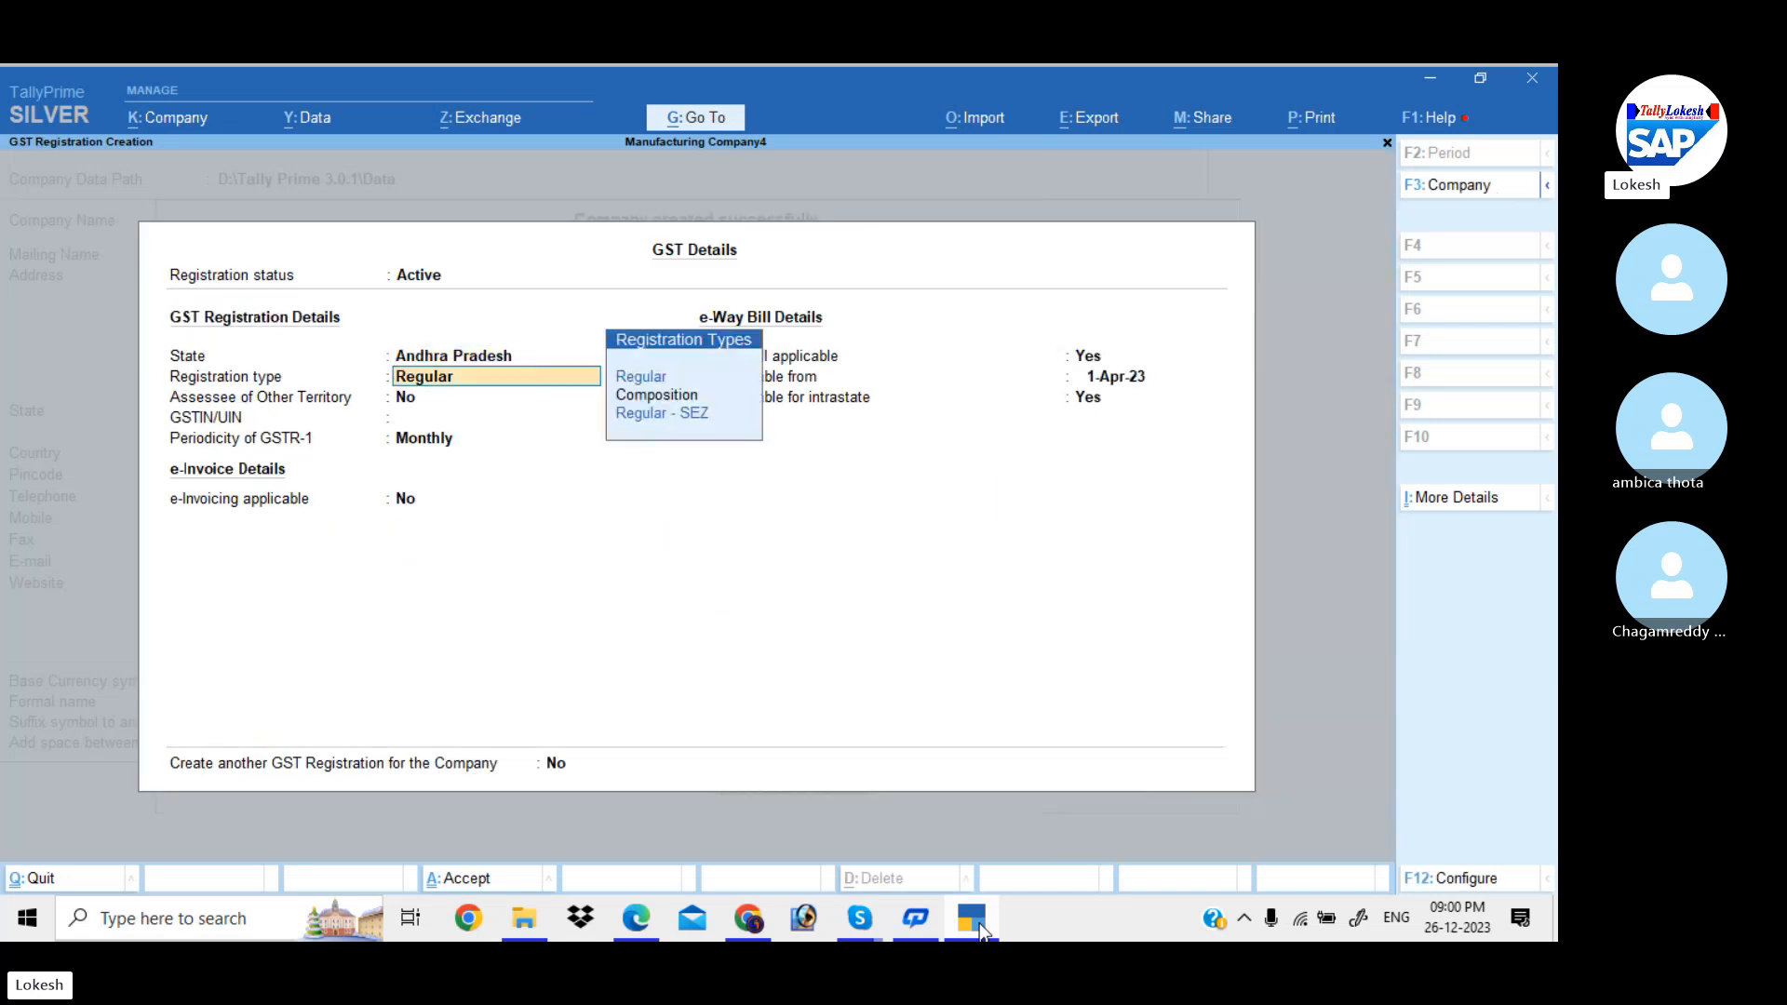
- Save the GST details with Regular registration, state code 37 as the GSTIN/UIN and Monthly GSTR-1 periodicity
key("Return")
key("Return")
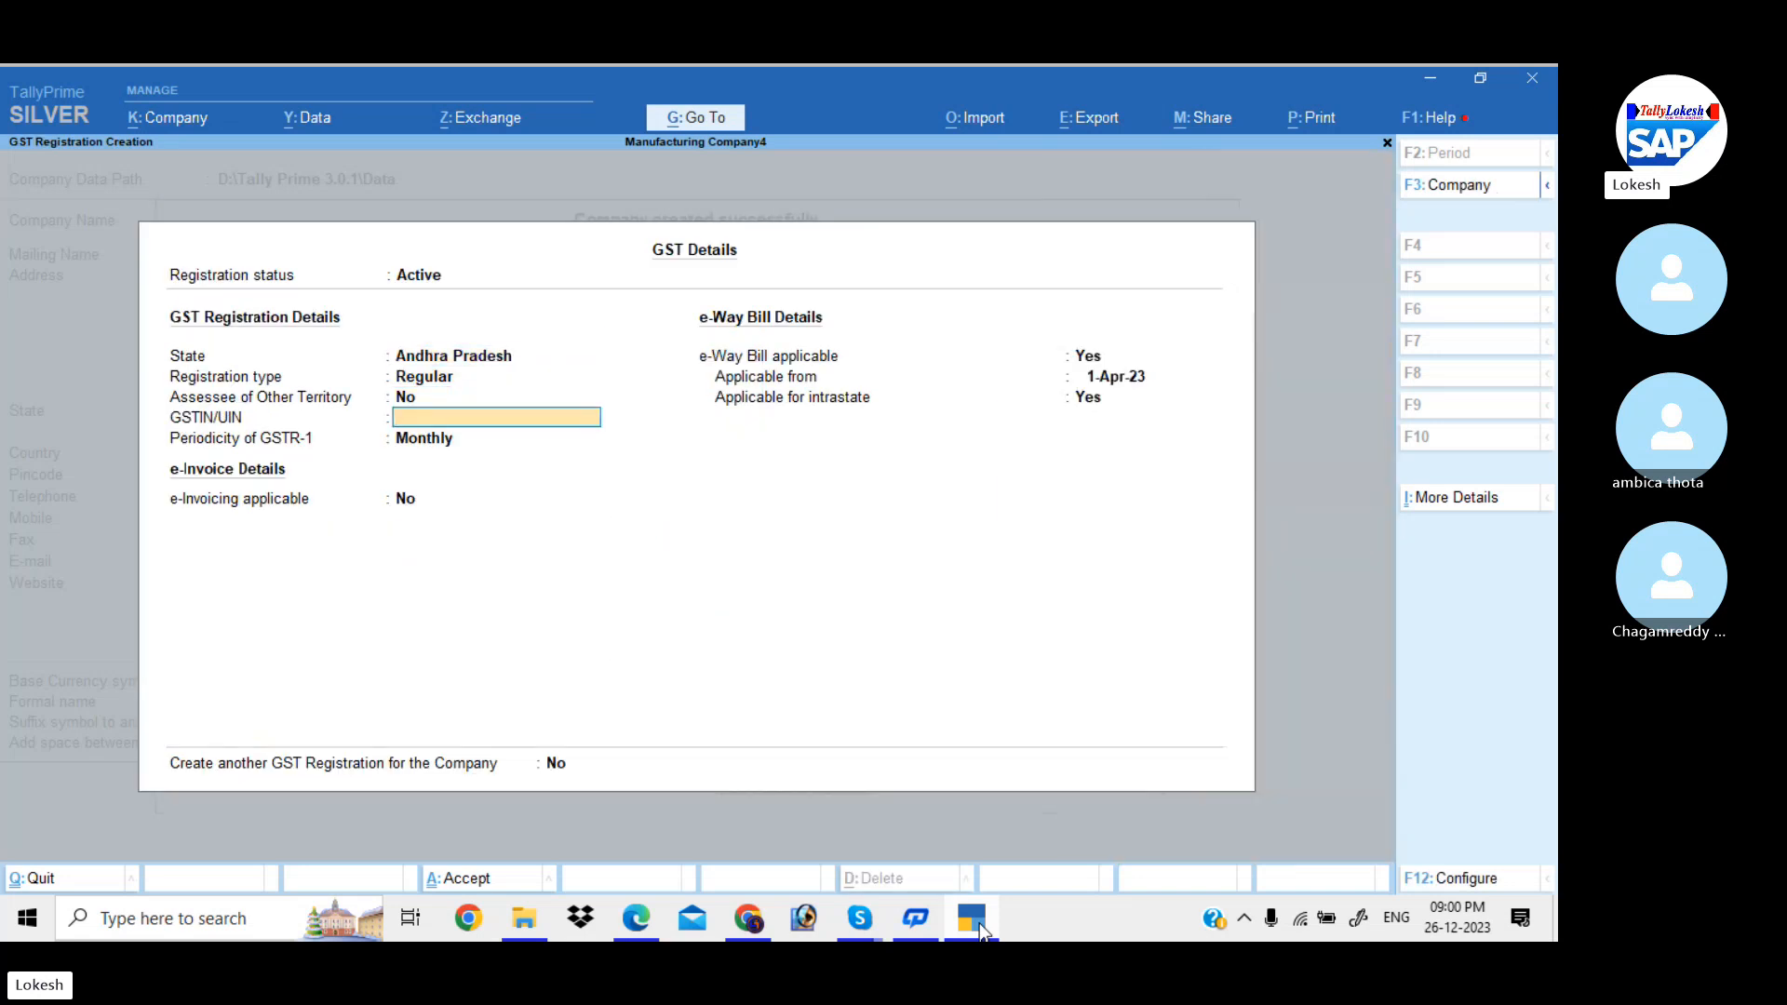
type("37")
key("Return")
key("Return")
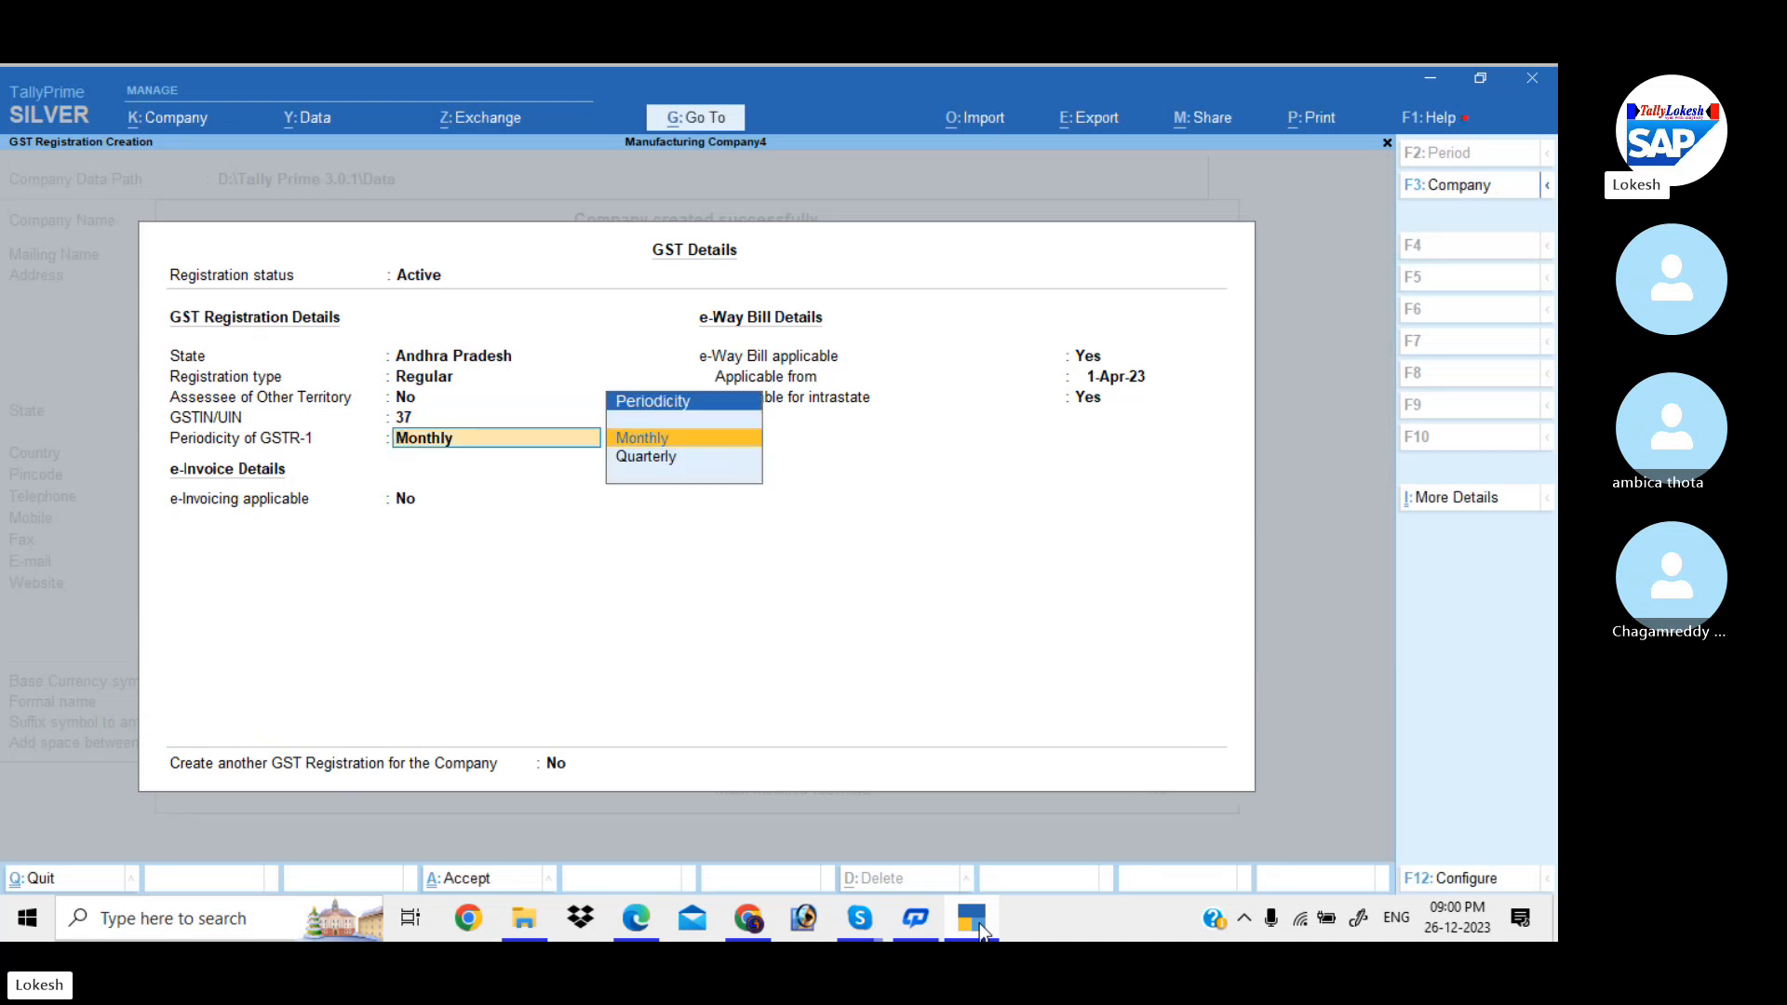
key("ctrl")
key("ctrl+a")
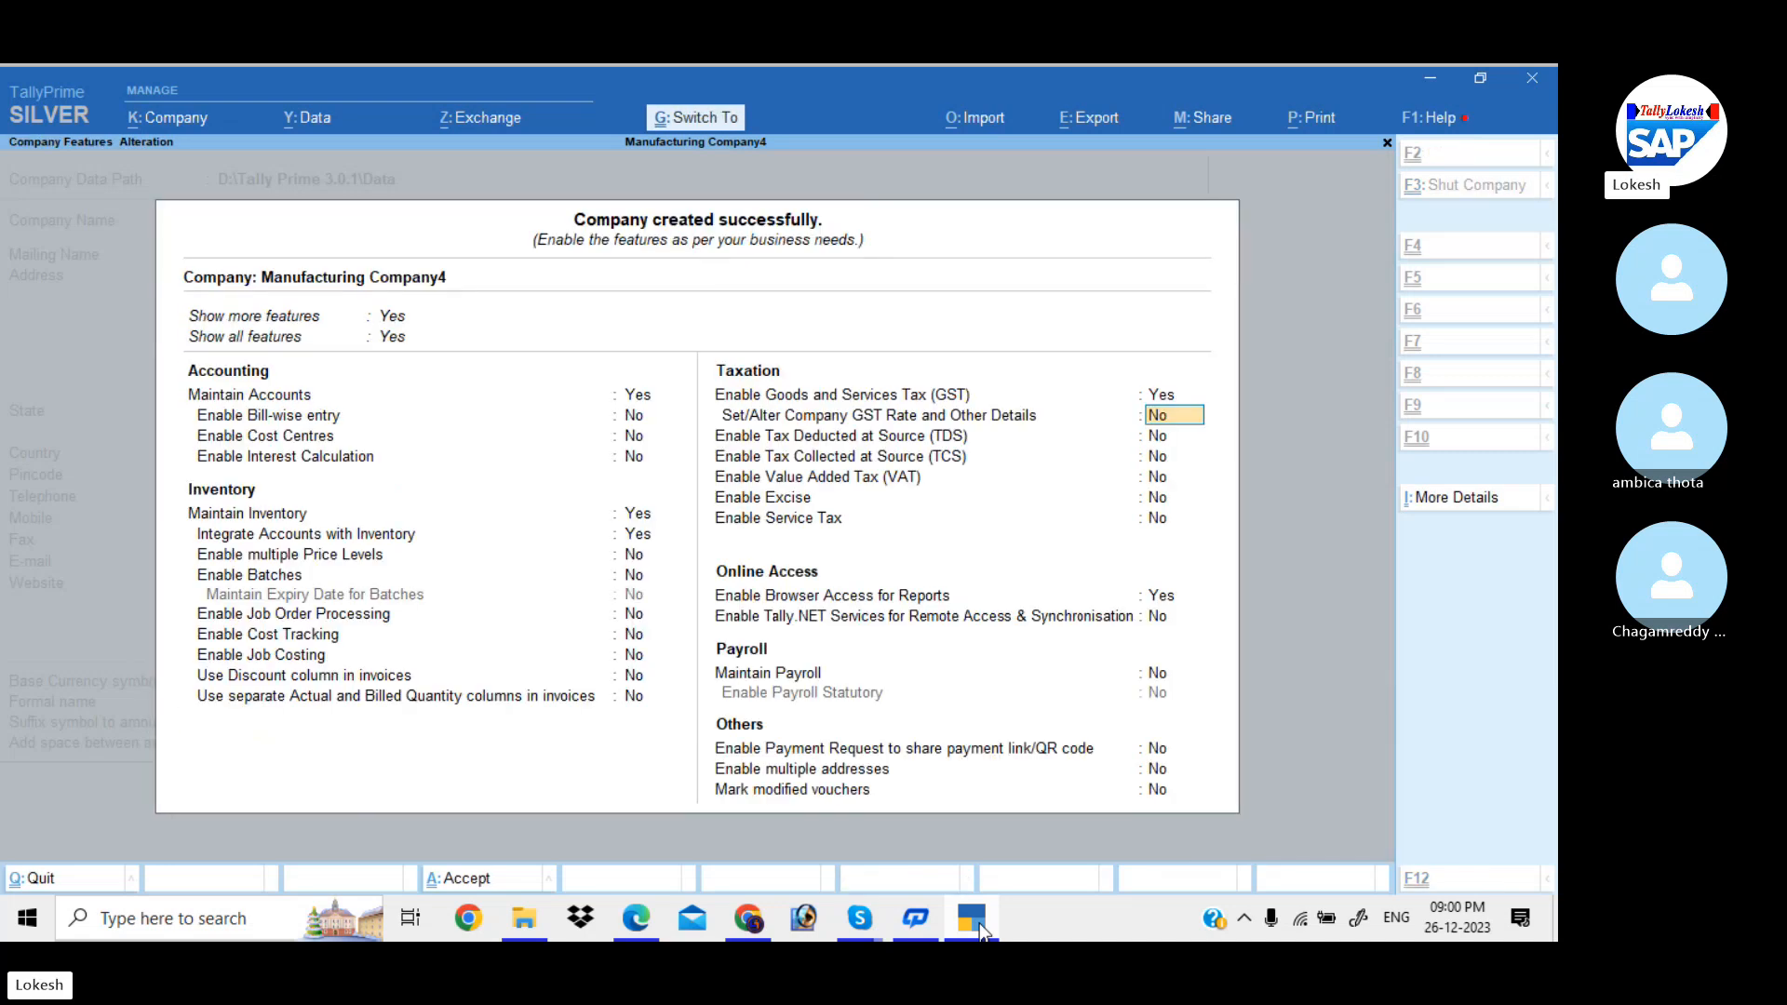
- Accept the company features and open a new Receipt voucher
key("ctrl+a")
key("Down")
key("Down")
key("Down")
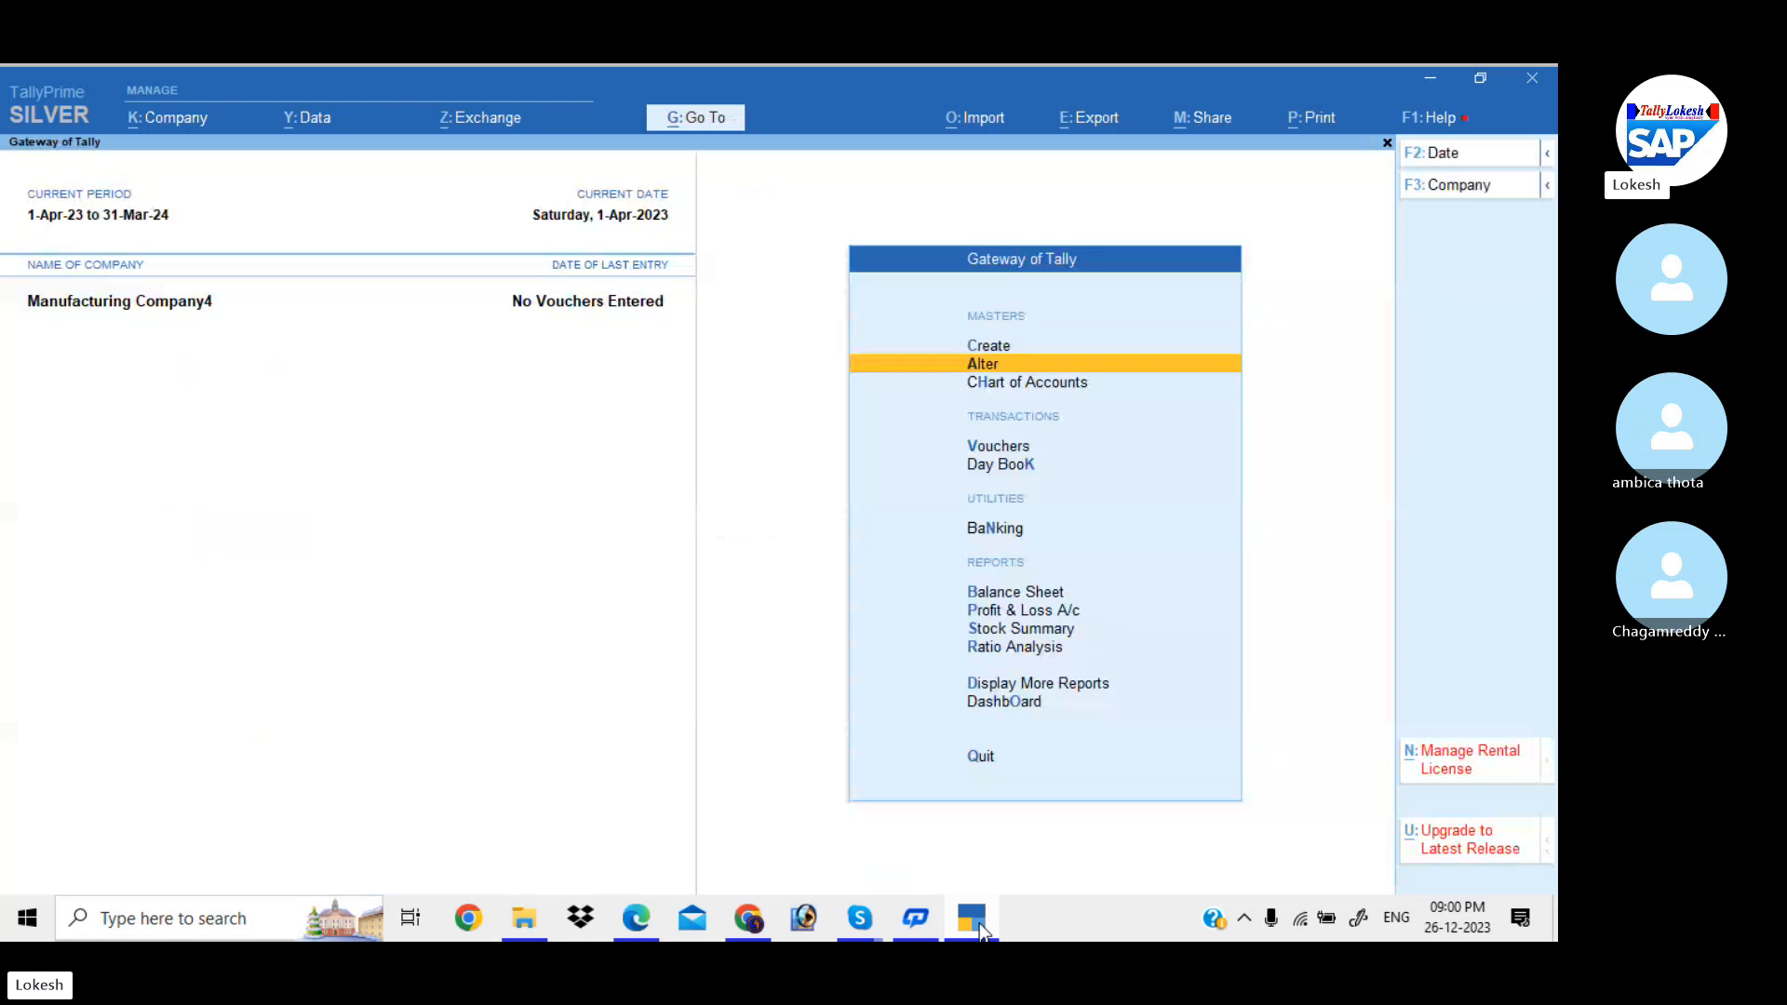
key("Return")
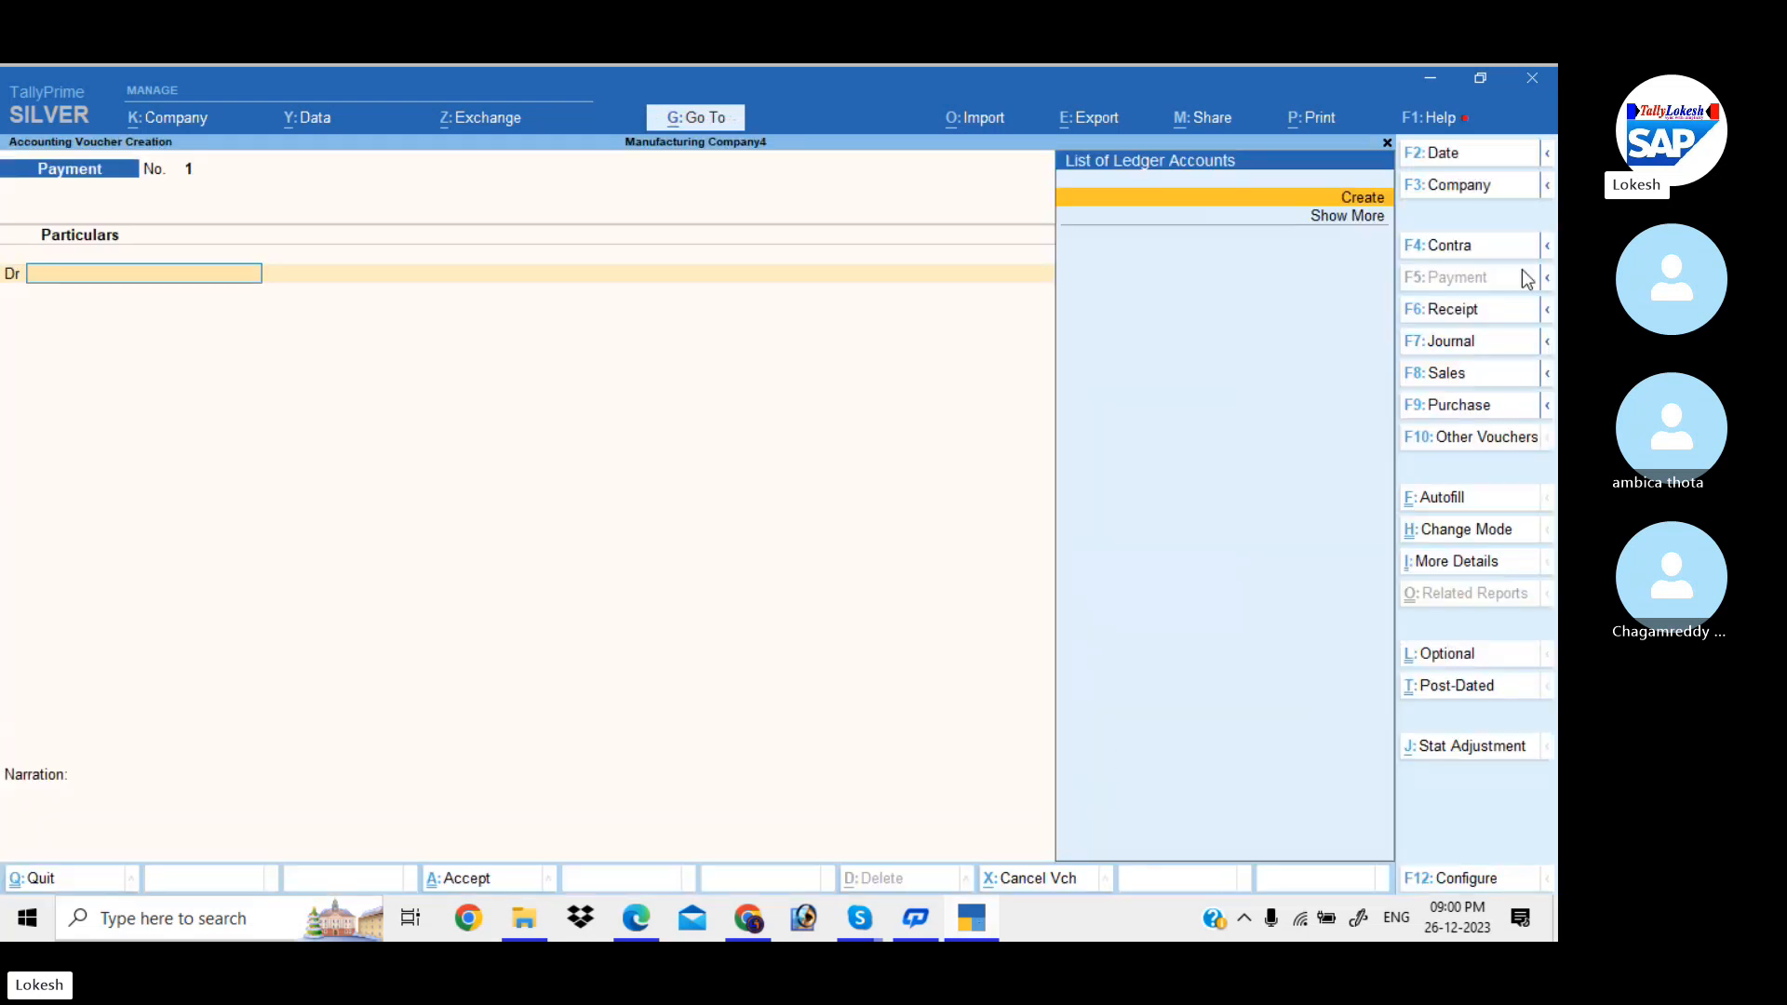
left_click(1459, 320)
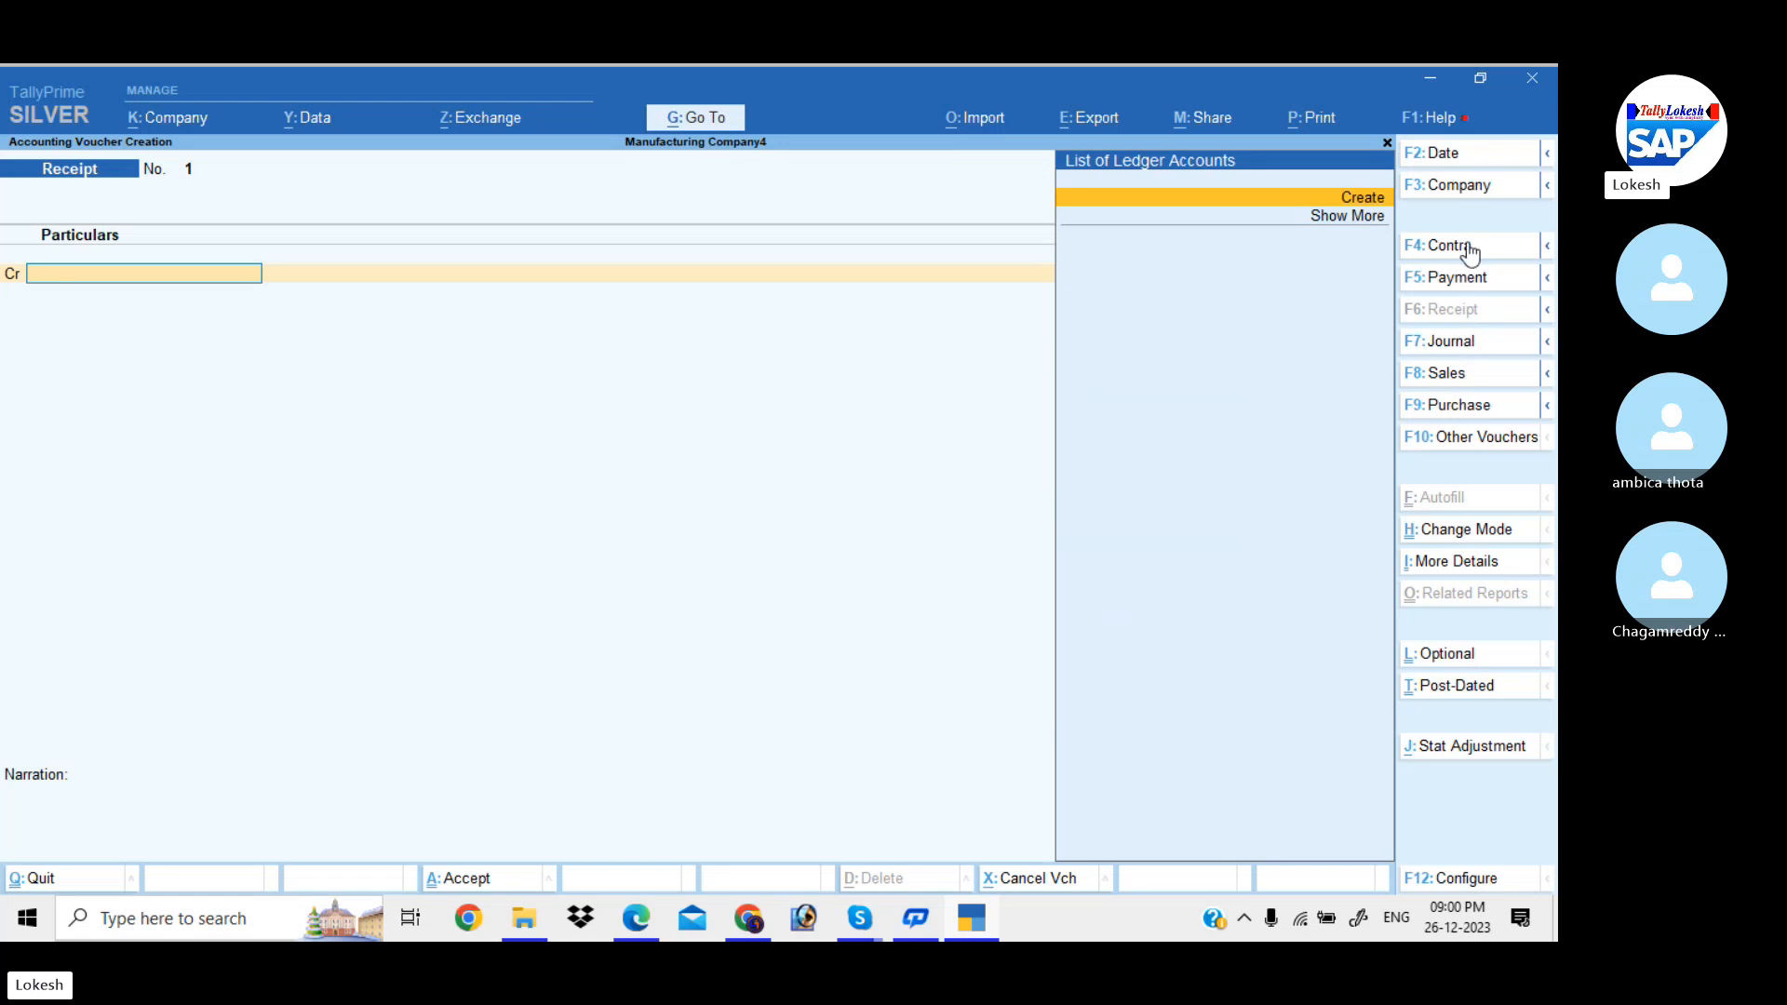
- Set the receipt voucher's date to 1-Oct-23
left_click(1451, 164)
type("1-4")
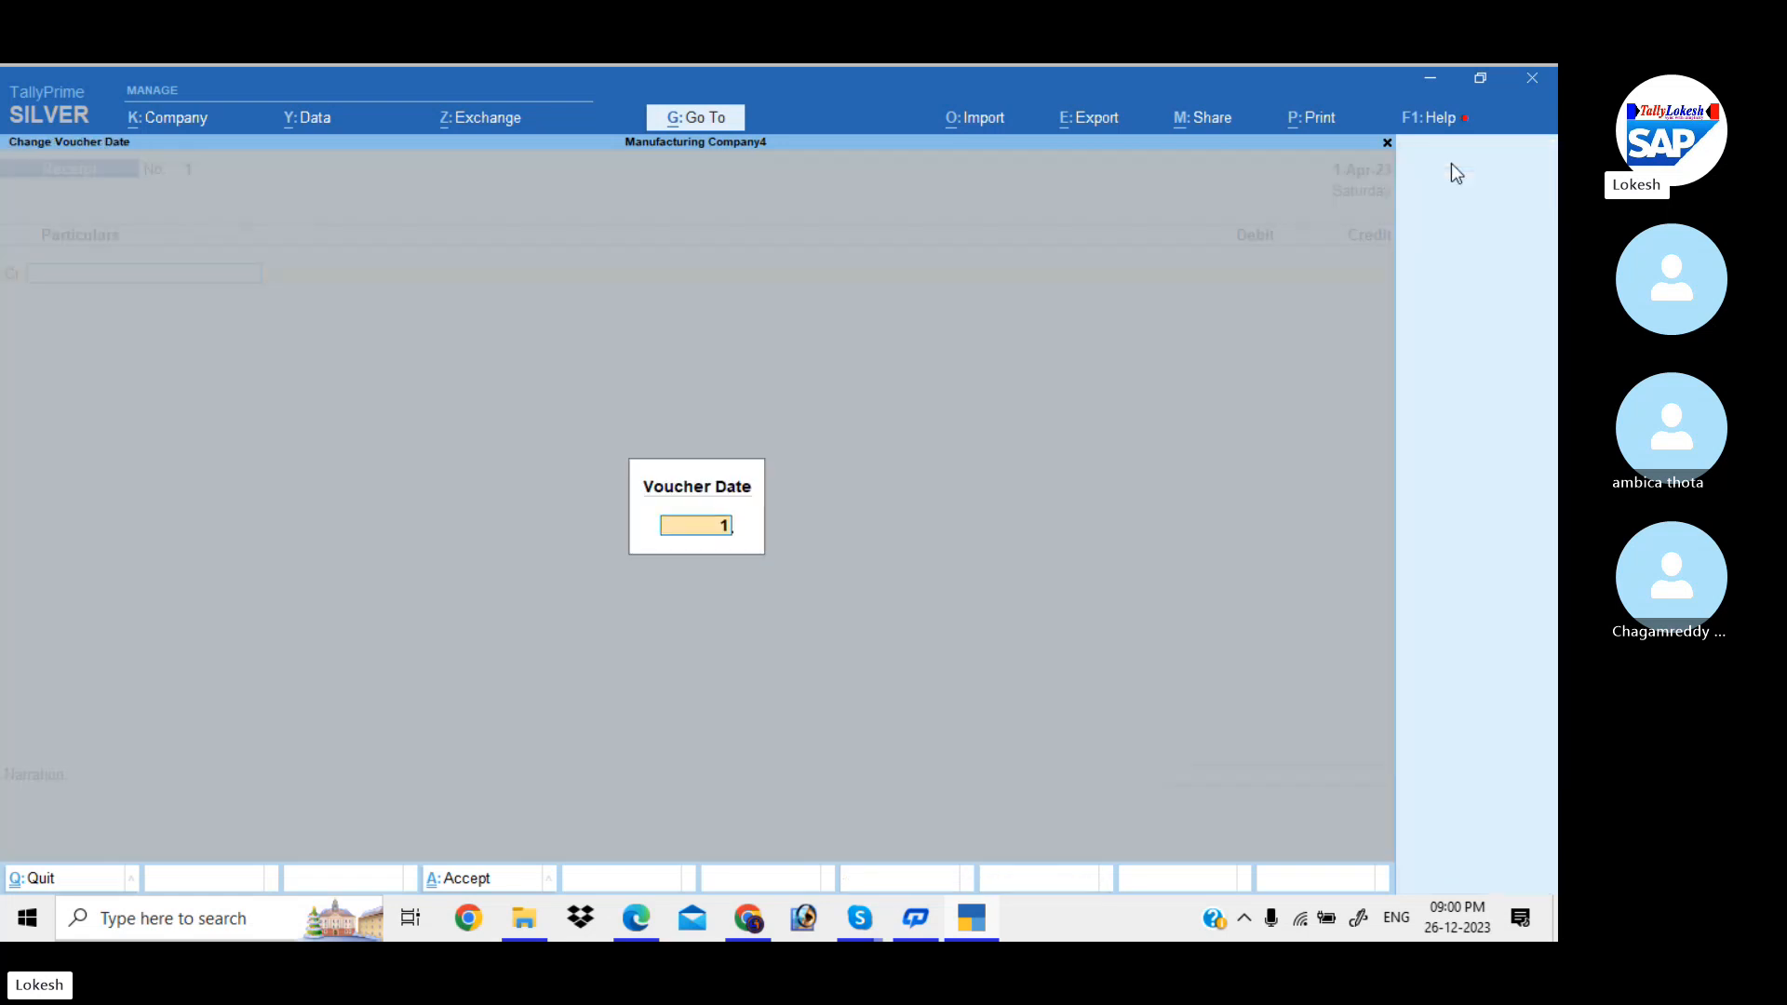
key("Return")
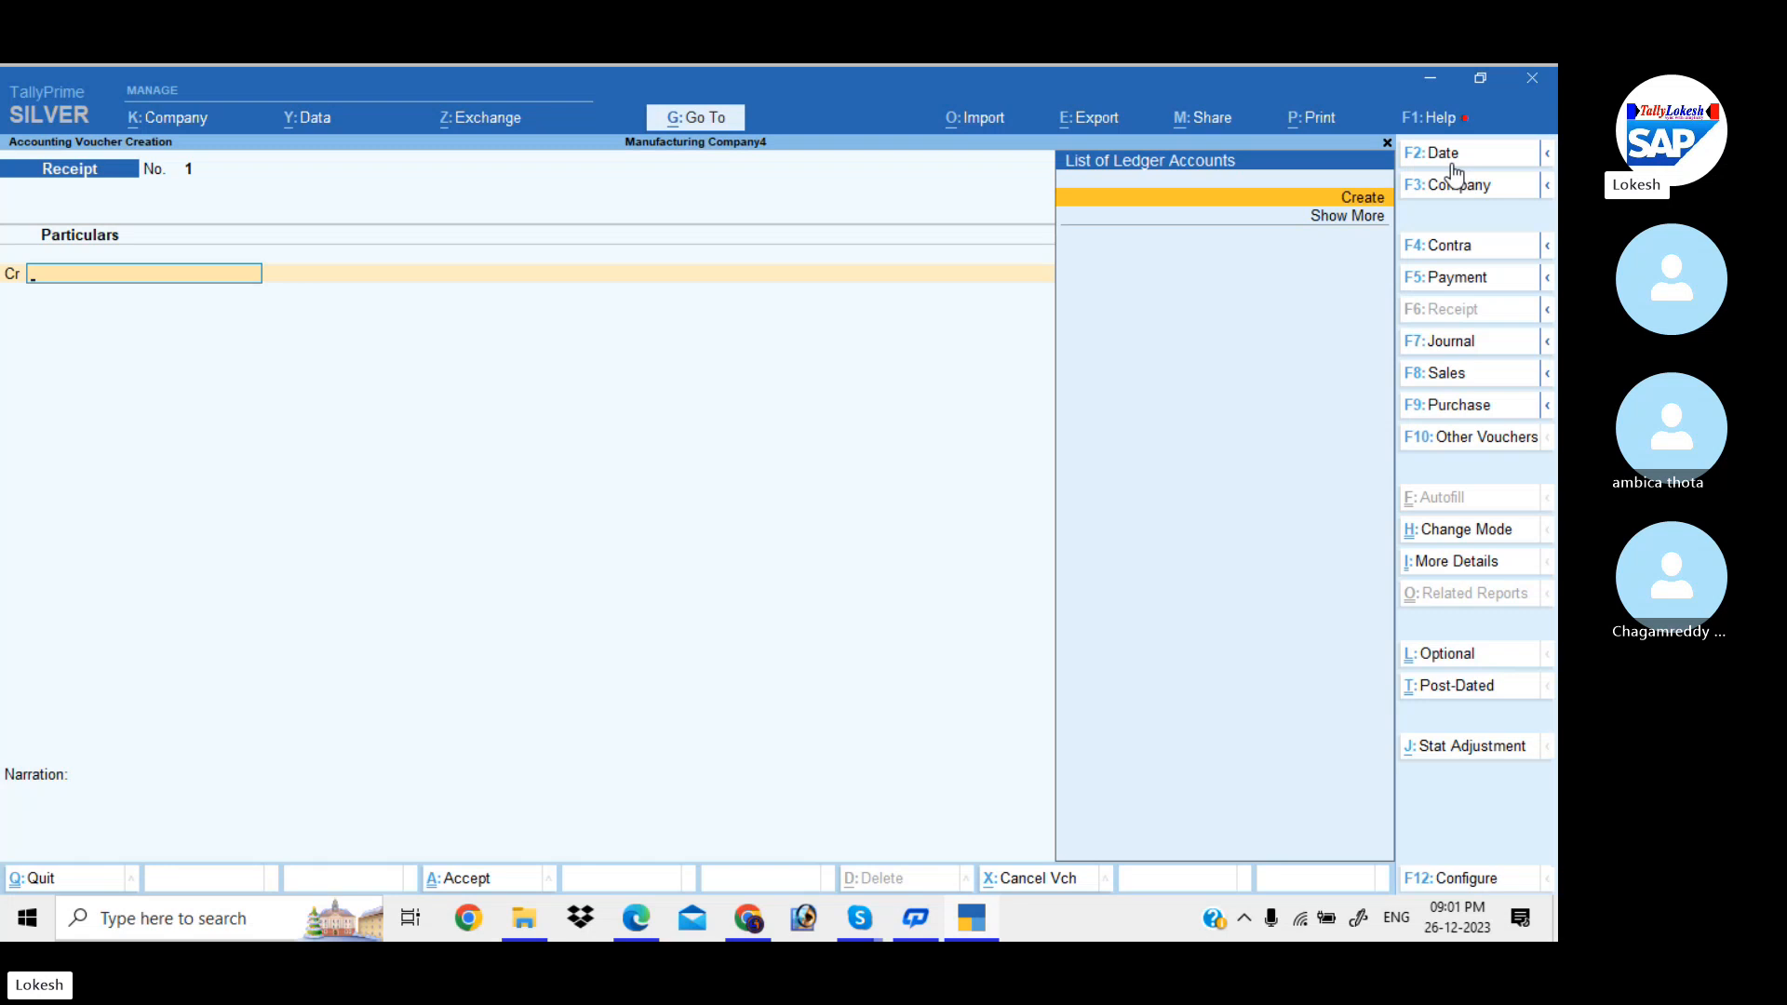
- Create a ledger named Equity Share Capital under Capital Account from the voucher's credit line
key("Return")
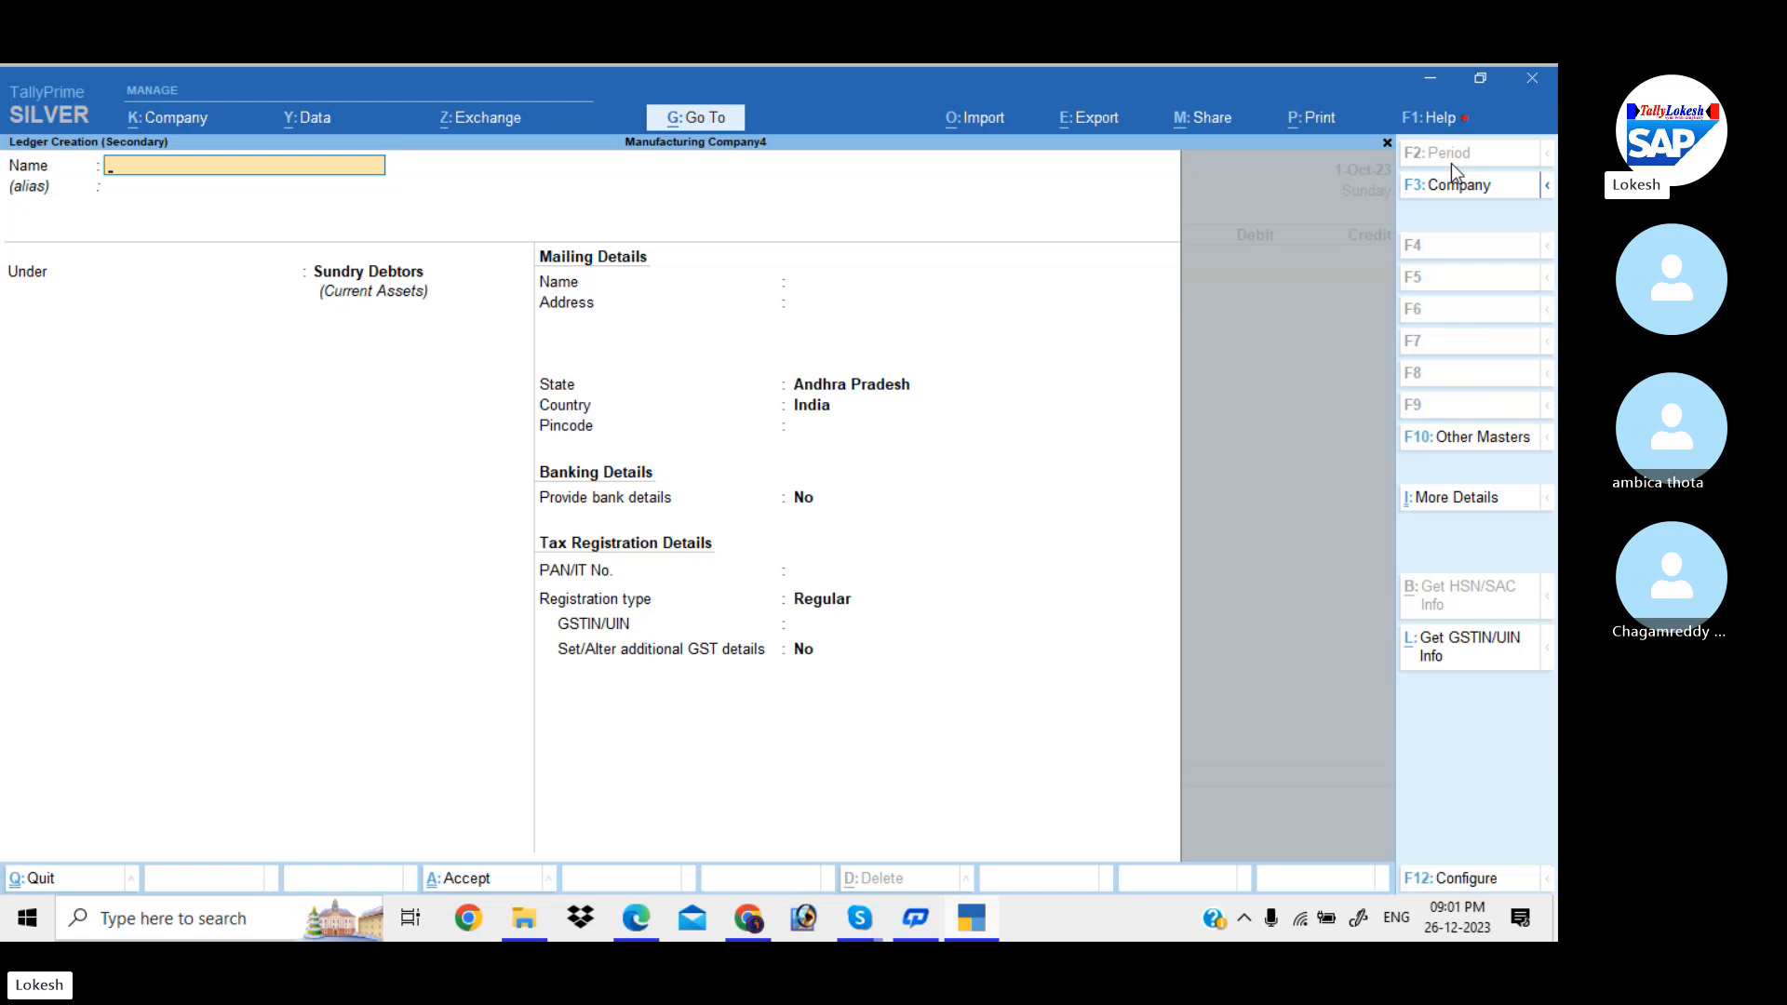
type("Eq")
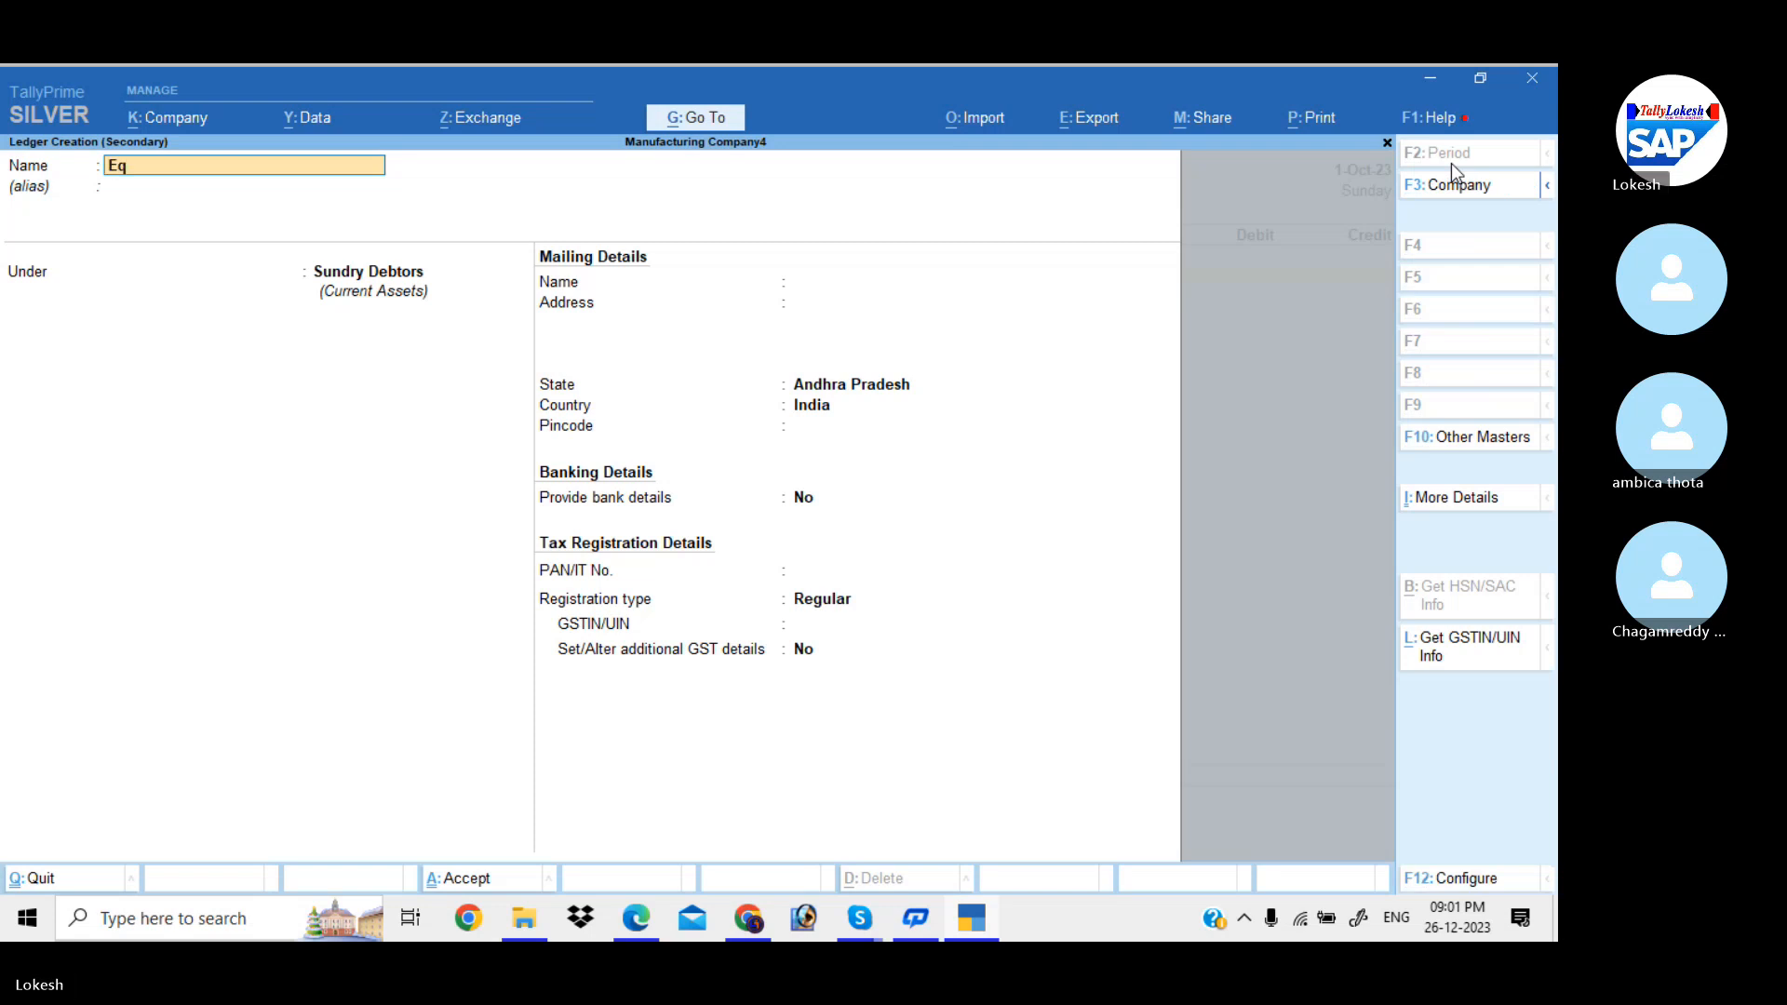
type("u")
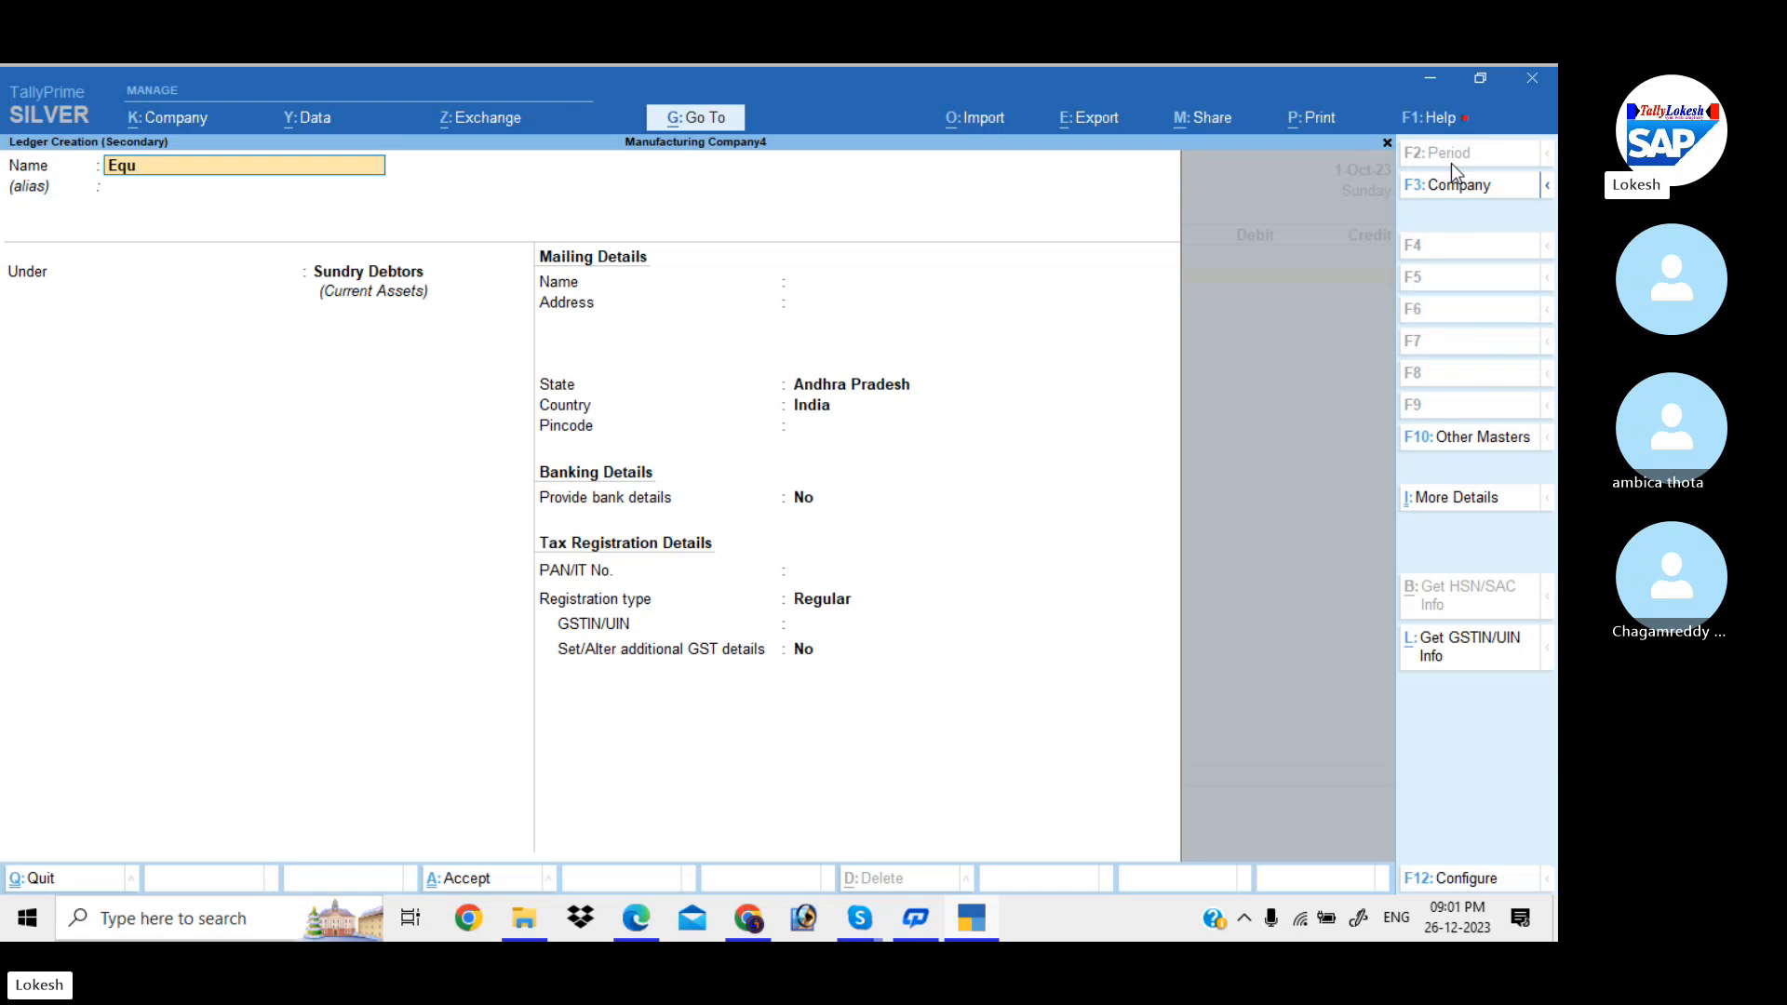
type("ity Shar")
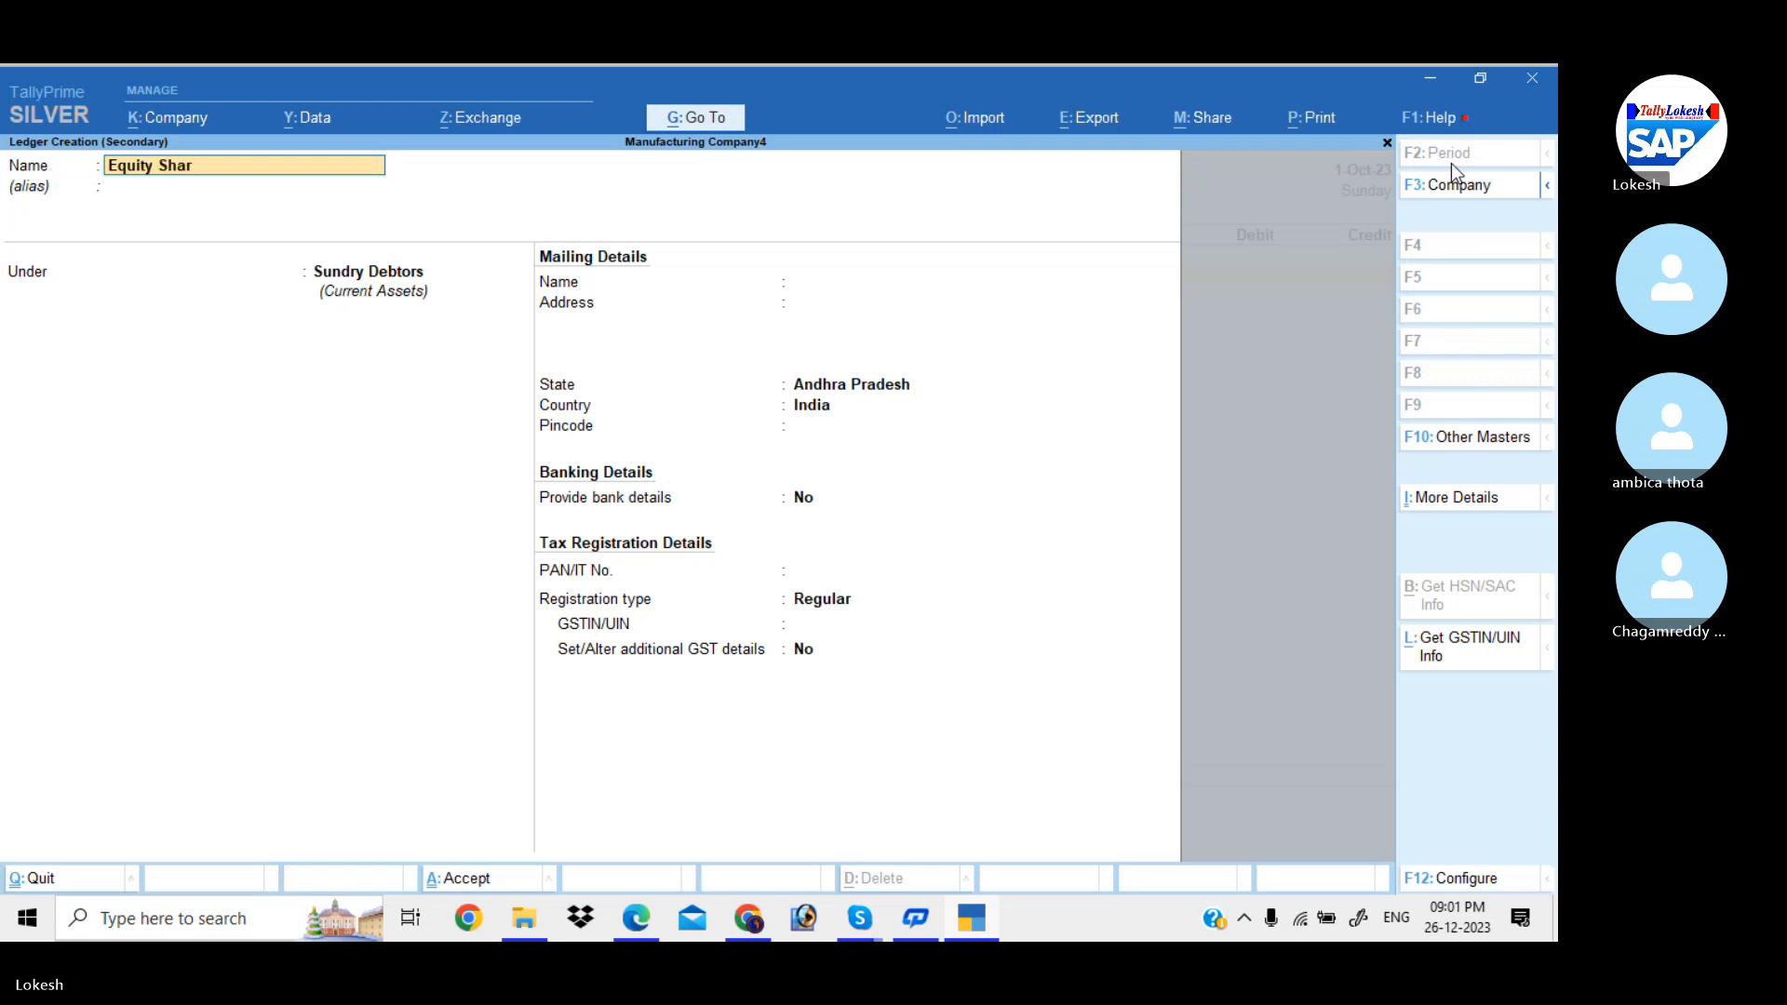
type("e Capital")
key("Return")
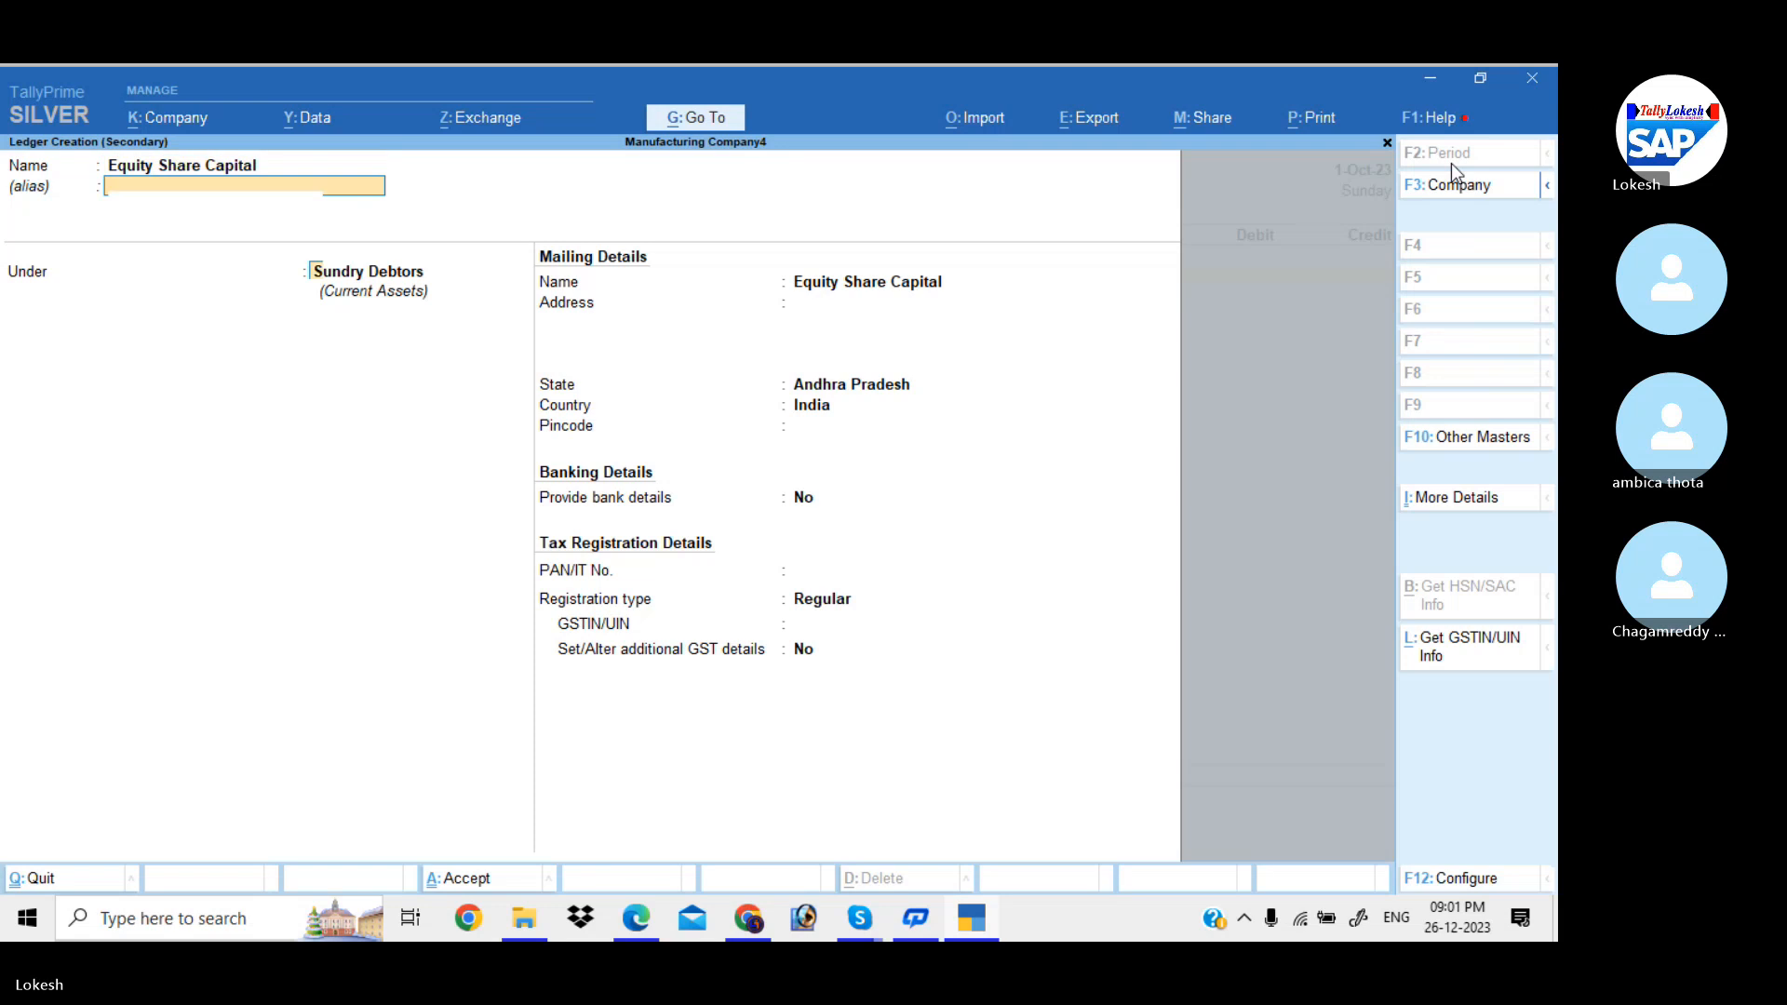
type("Ca")
key("Return")
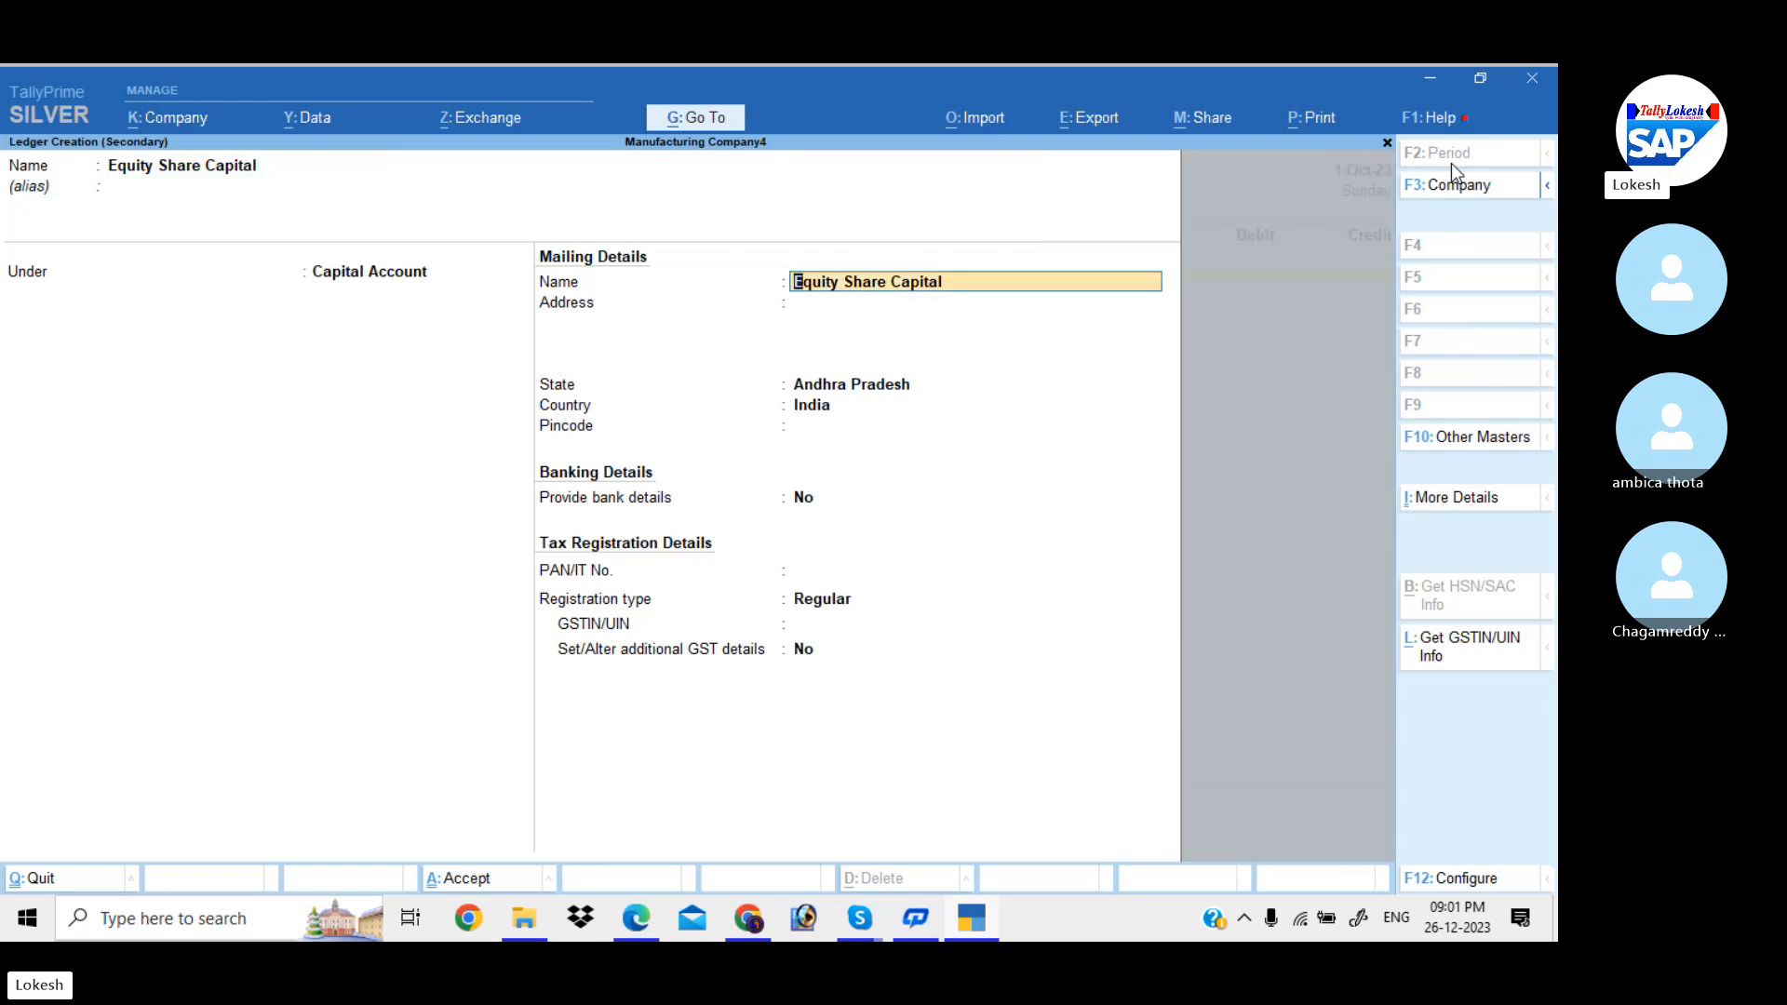
key("Return")
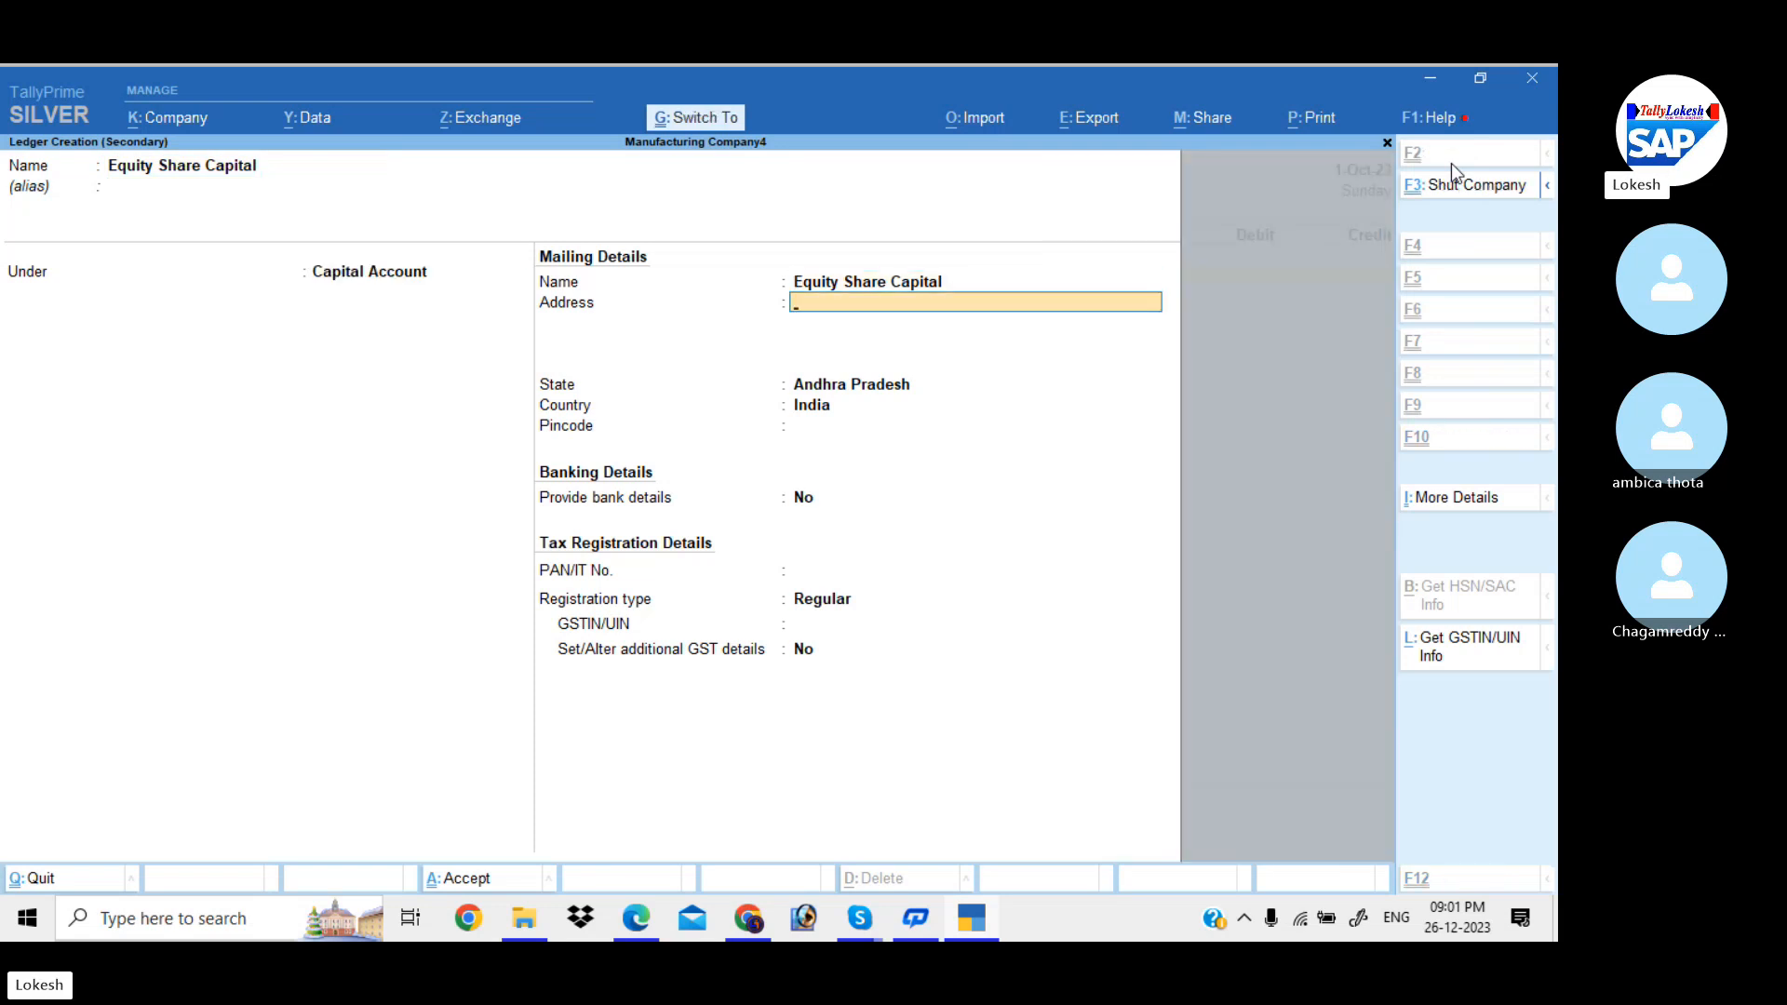
key("ctrl+a")
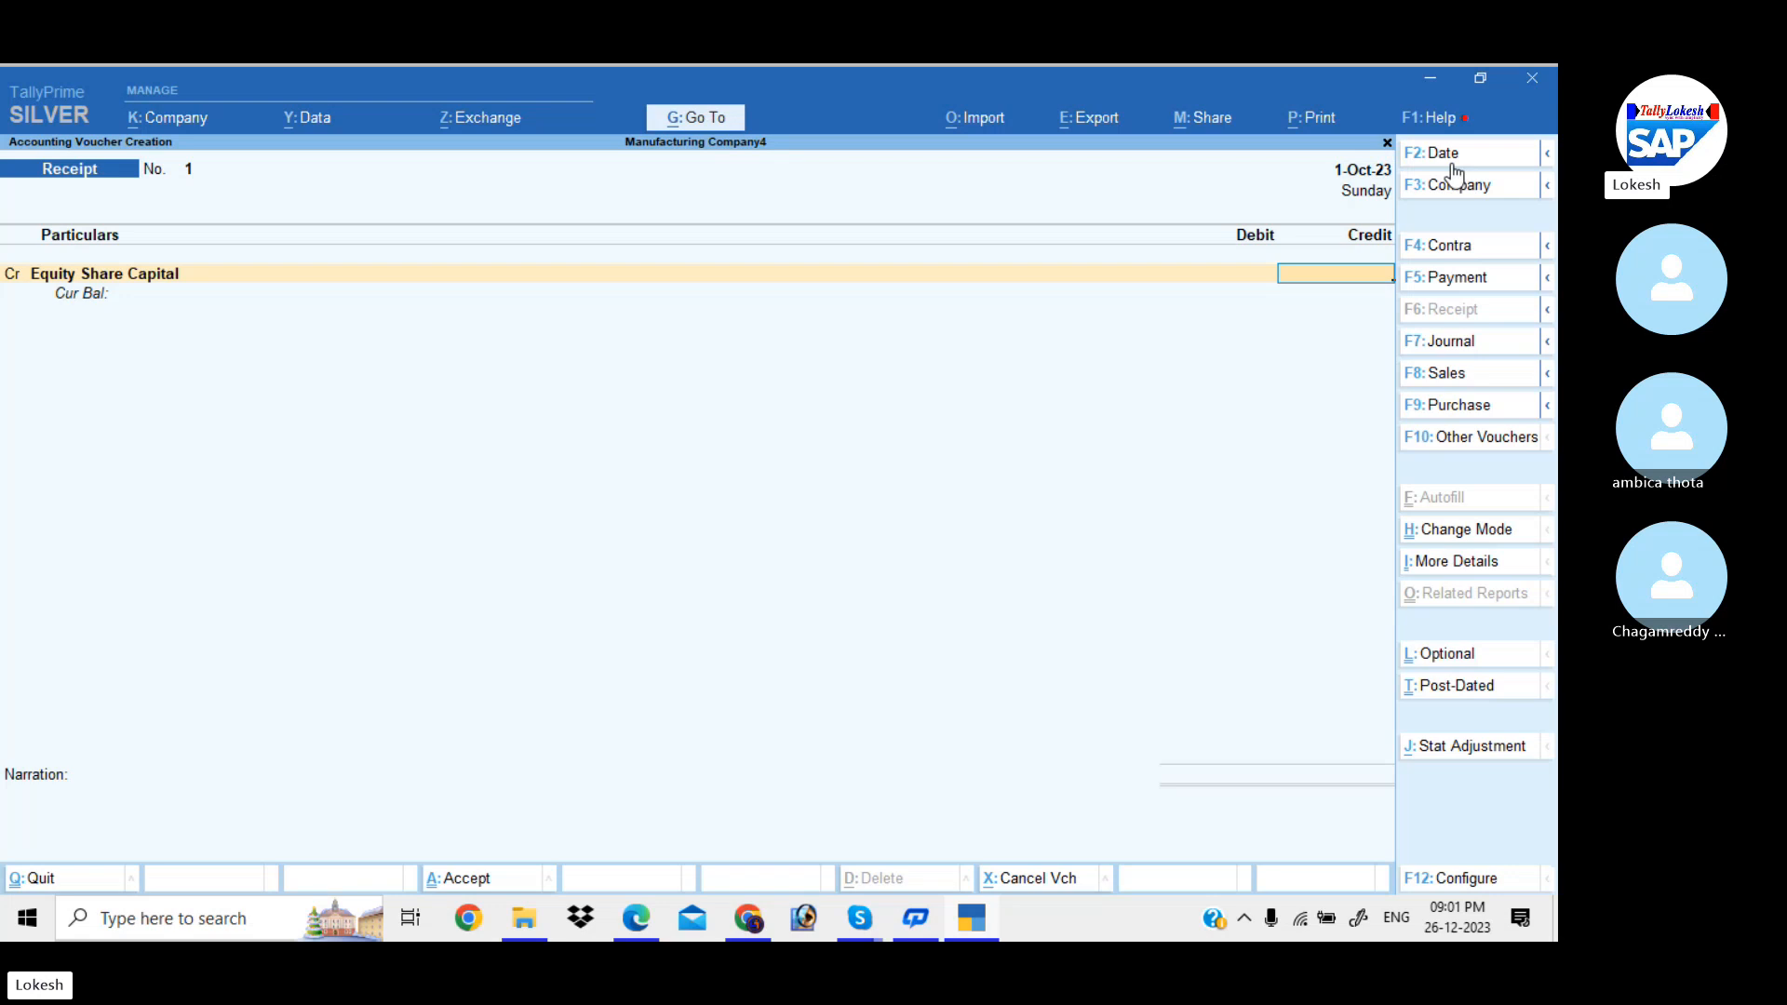
- Complete the receipt voucher by crediting Equity Share Capital 2500000 against a new Hdfc Bank ledger under Bank Accounts
type("2500000")
key("Return")
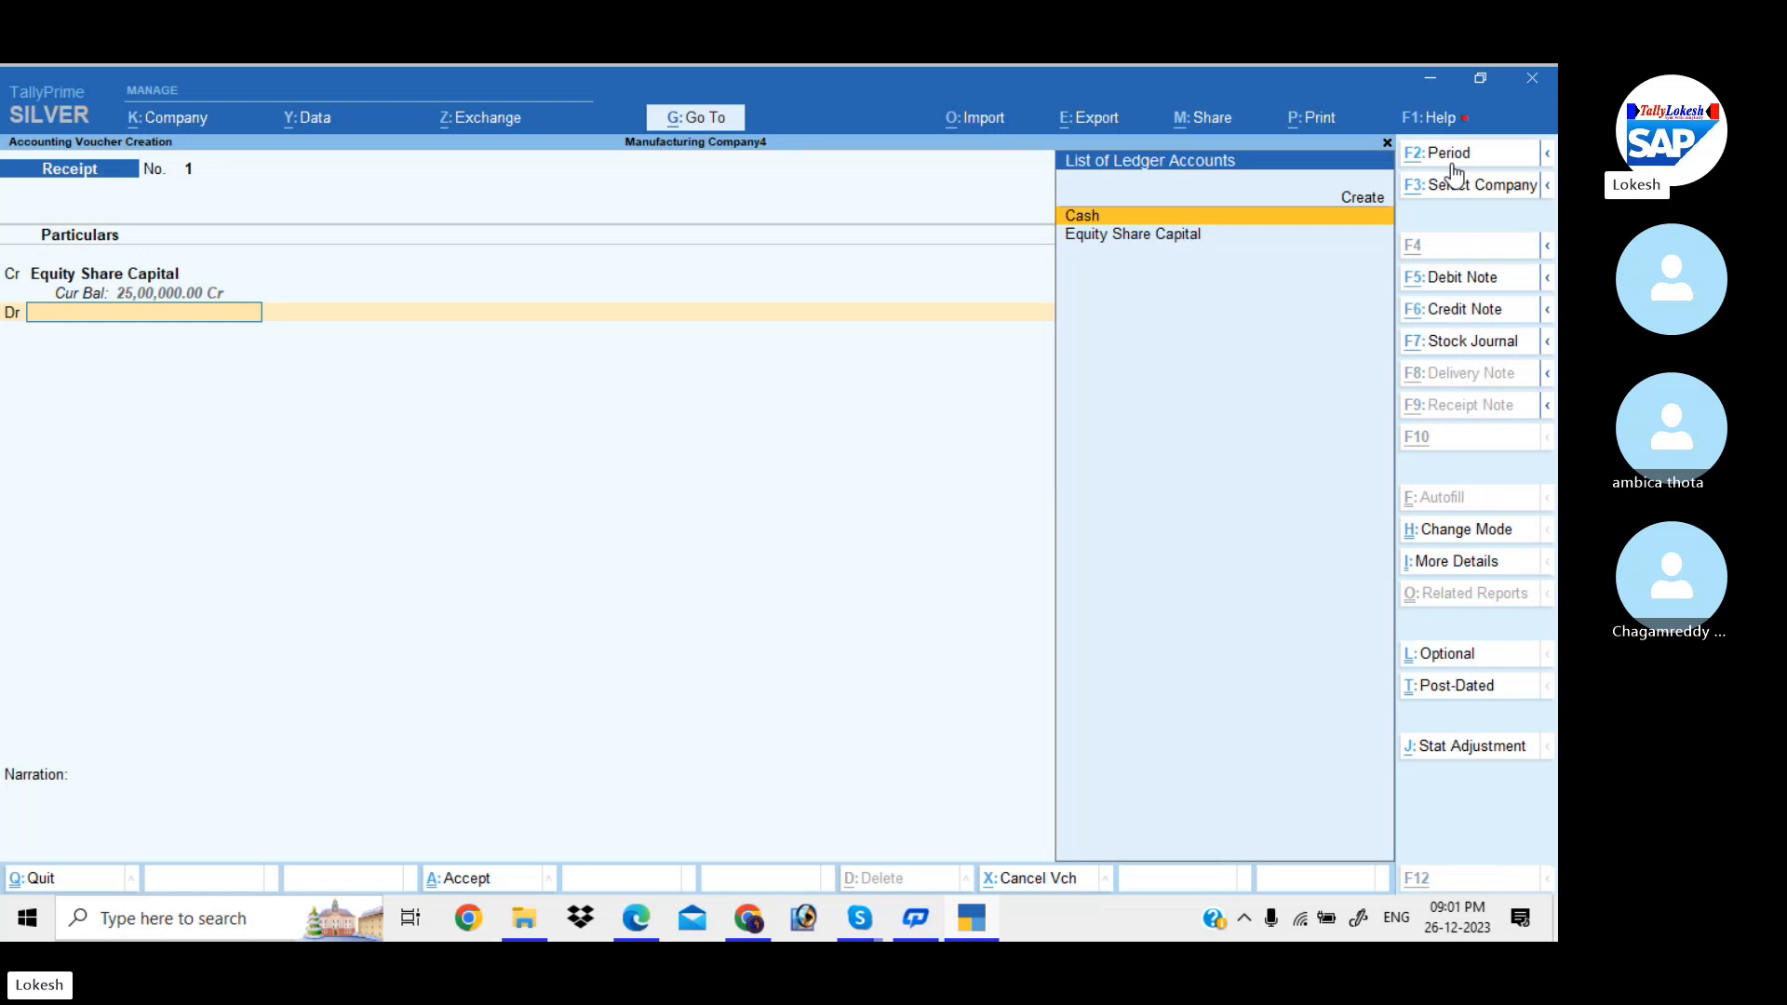
key("alt+c")
type("Hdfc Bank")
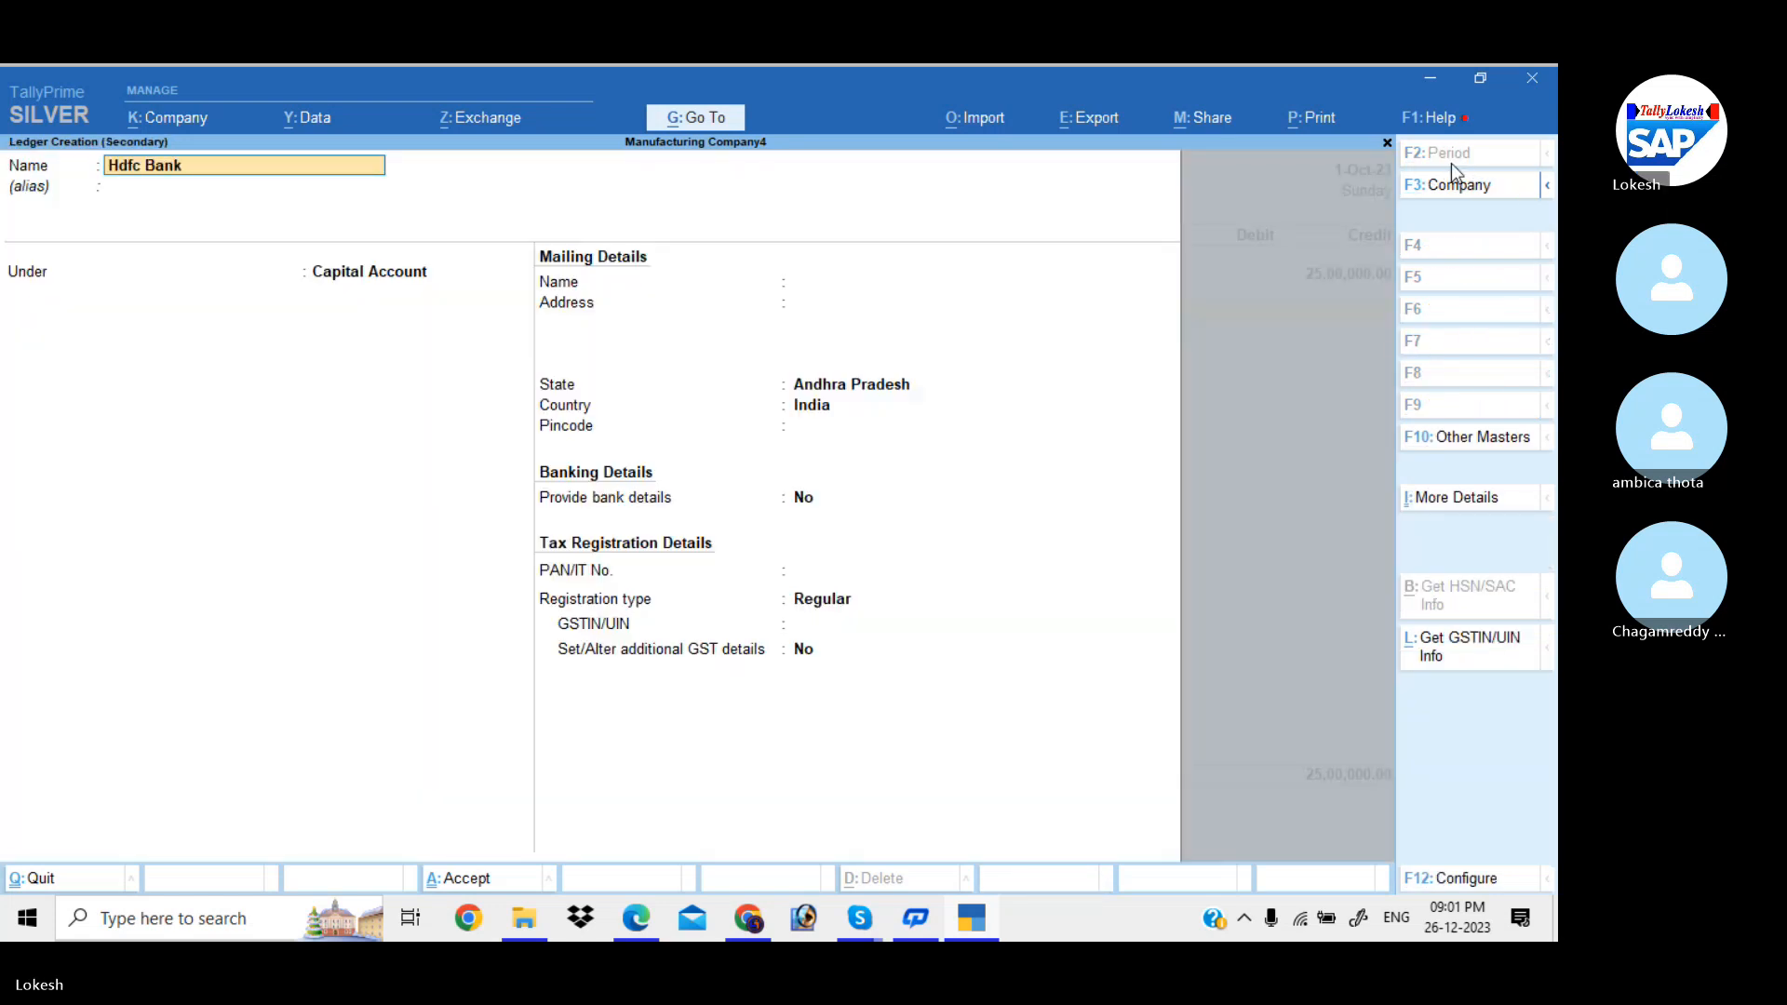
key("Return")
key("Return")
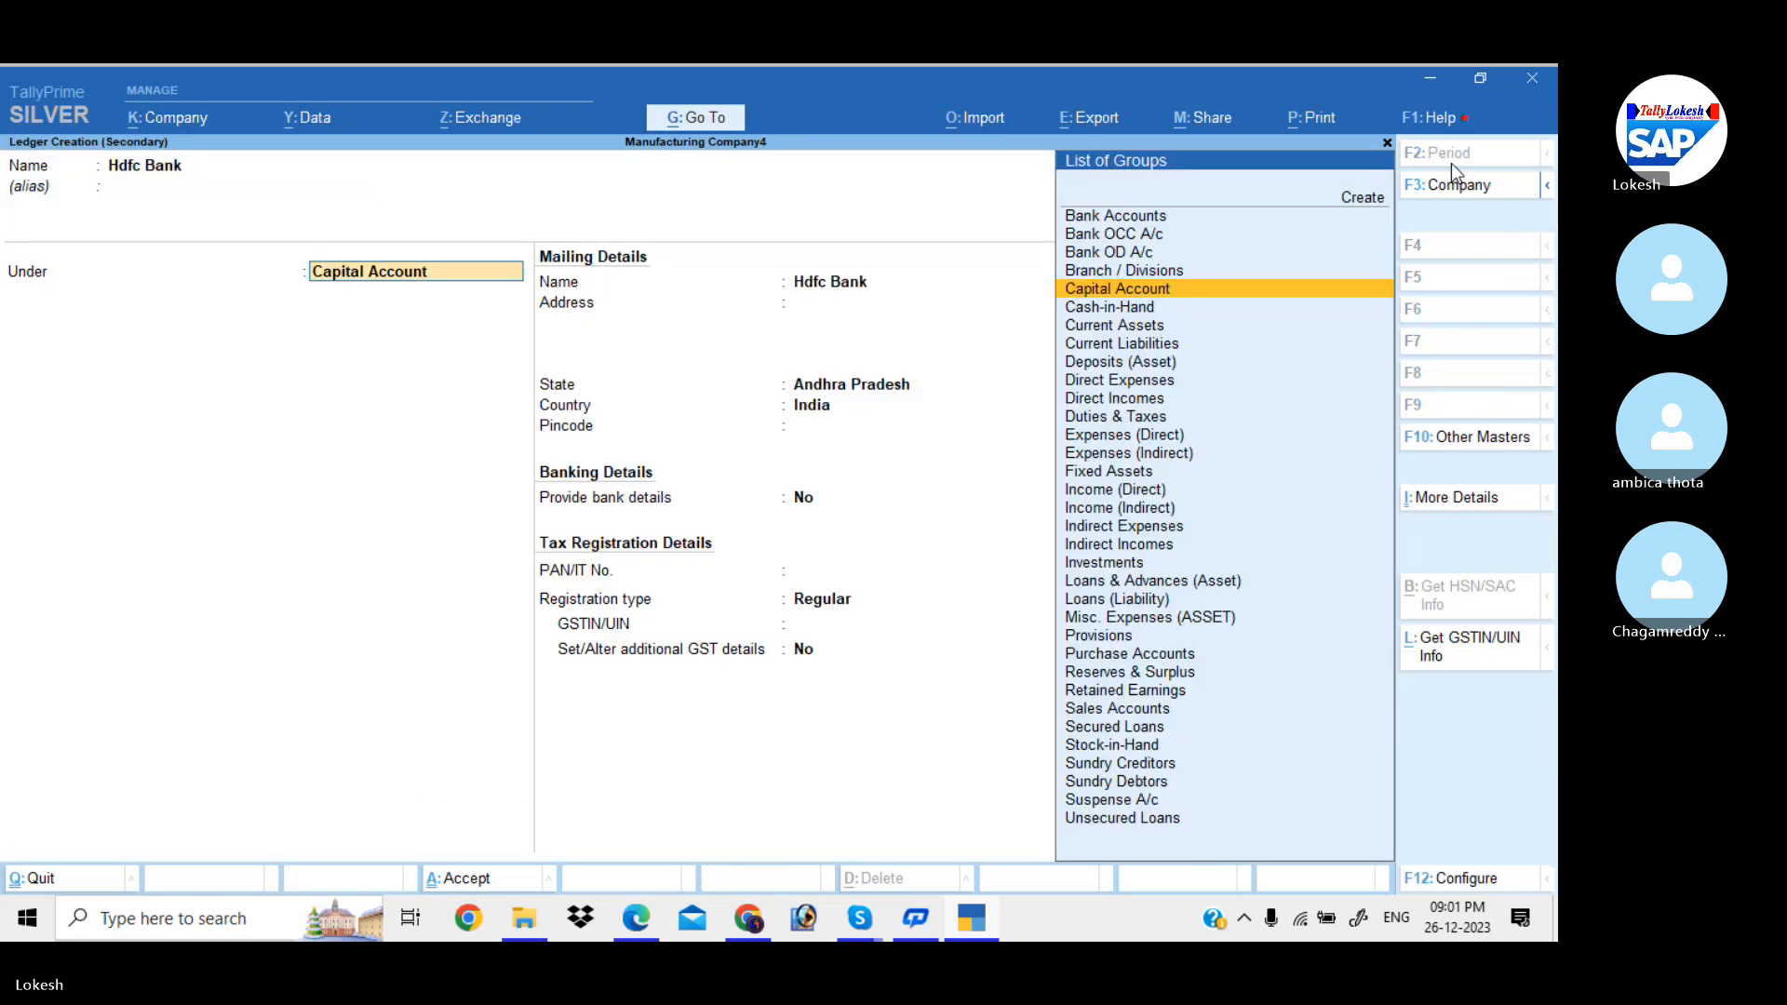
type("Ba")
key("Return")
key("Return")
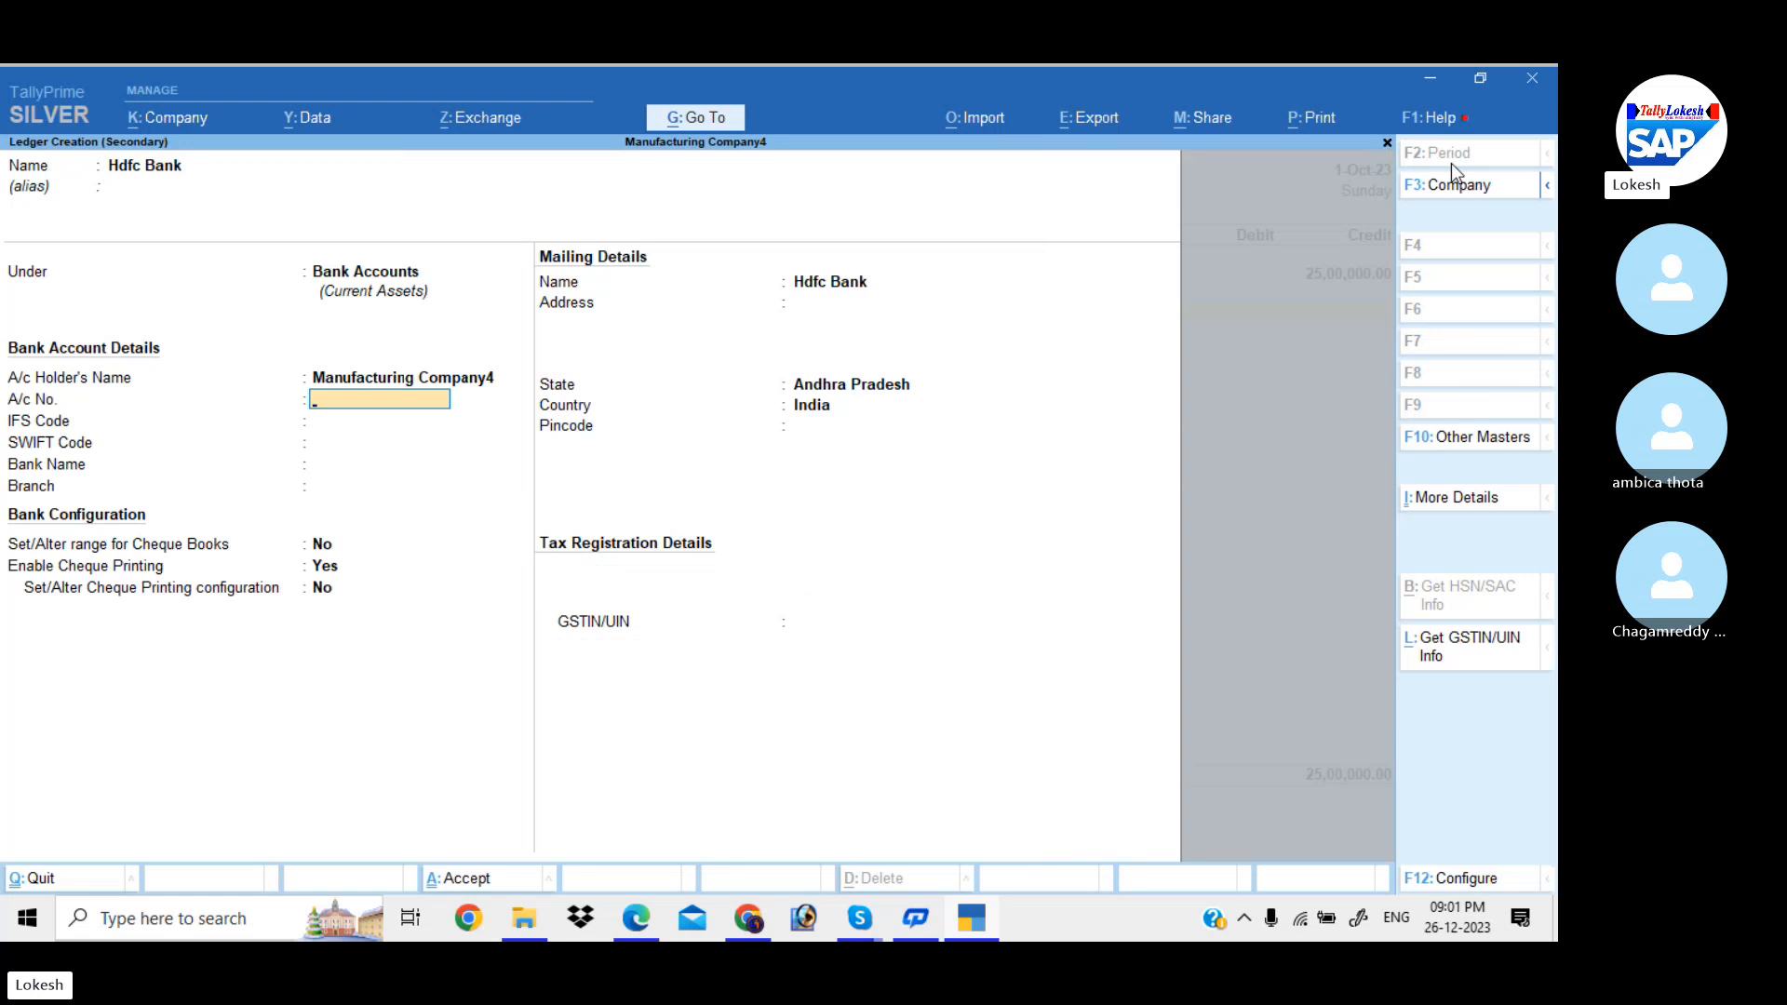
key("ctrl+a")
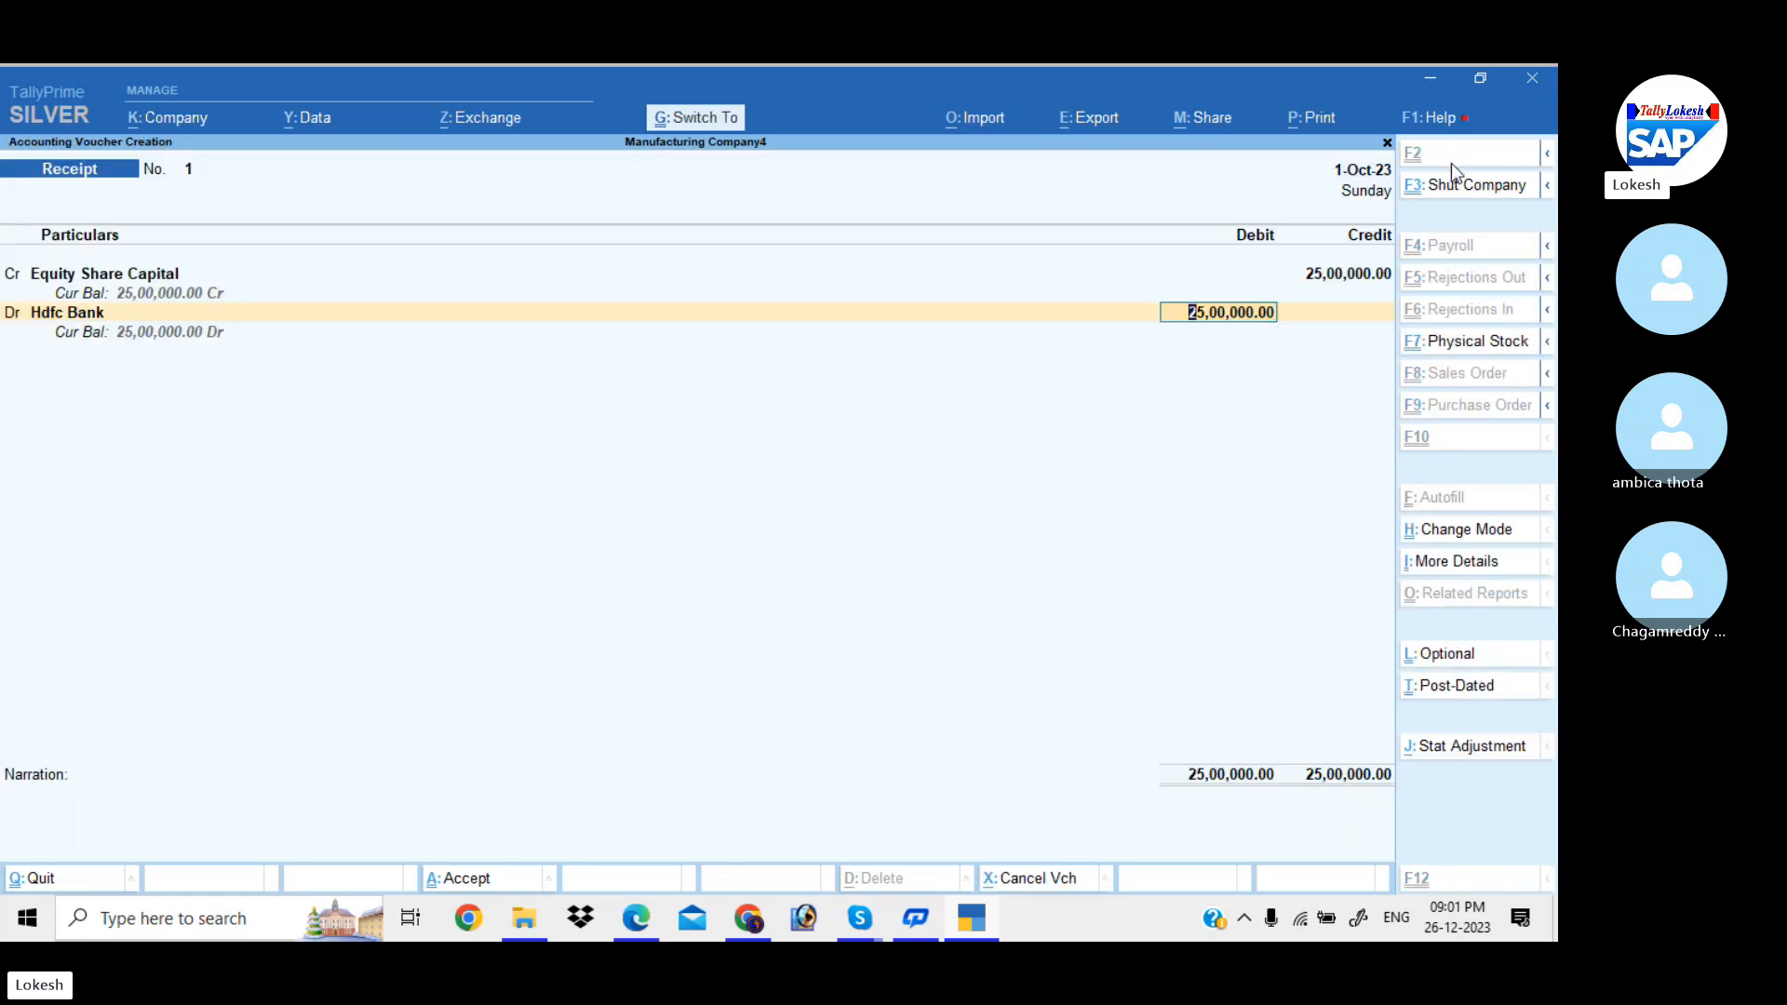
key("ctrl+a")
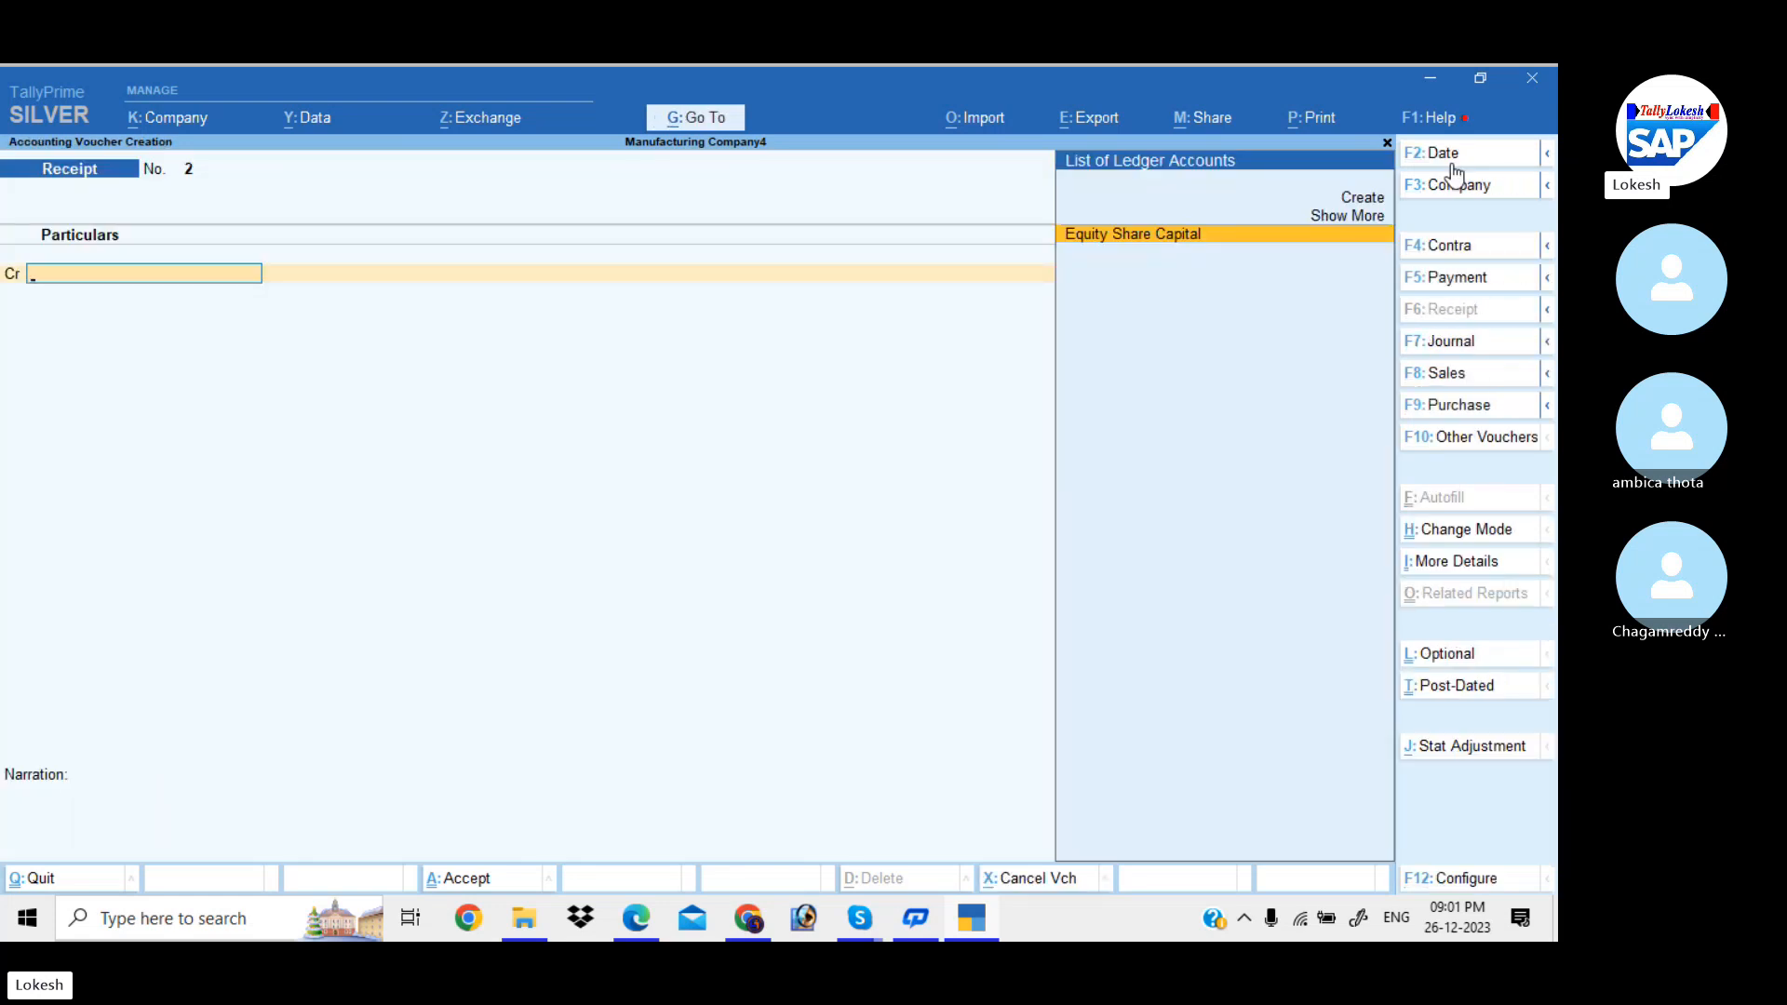
- Open a Payment voucher and create a ledger named Sd Godown under Deposits (Asset) for its debit line
left_click(1470, 284)
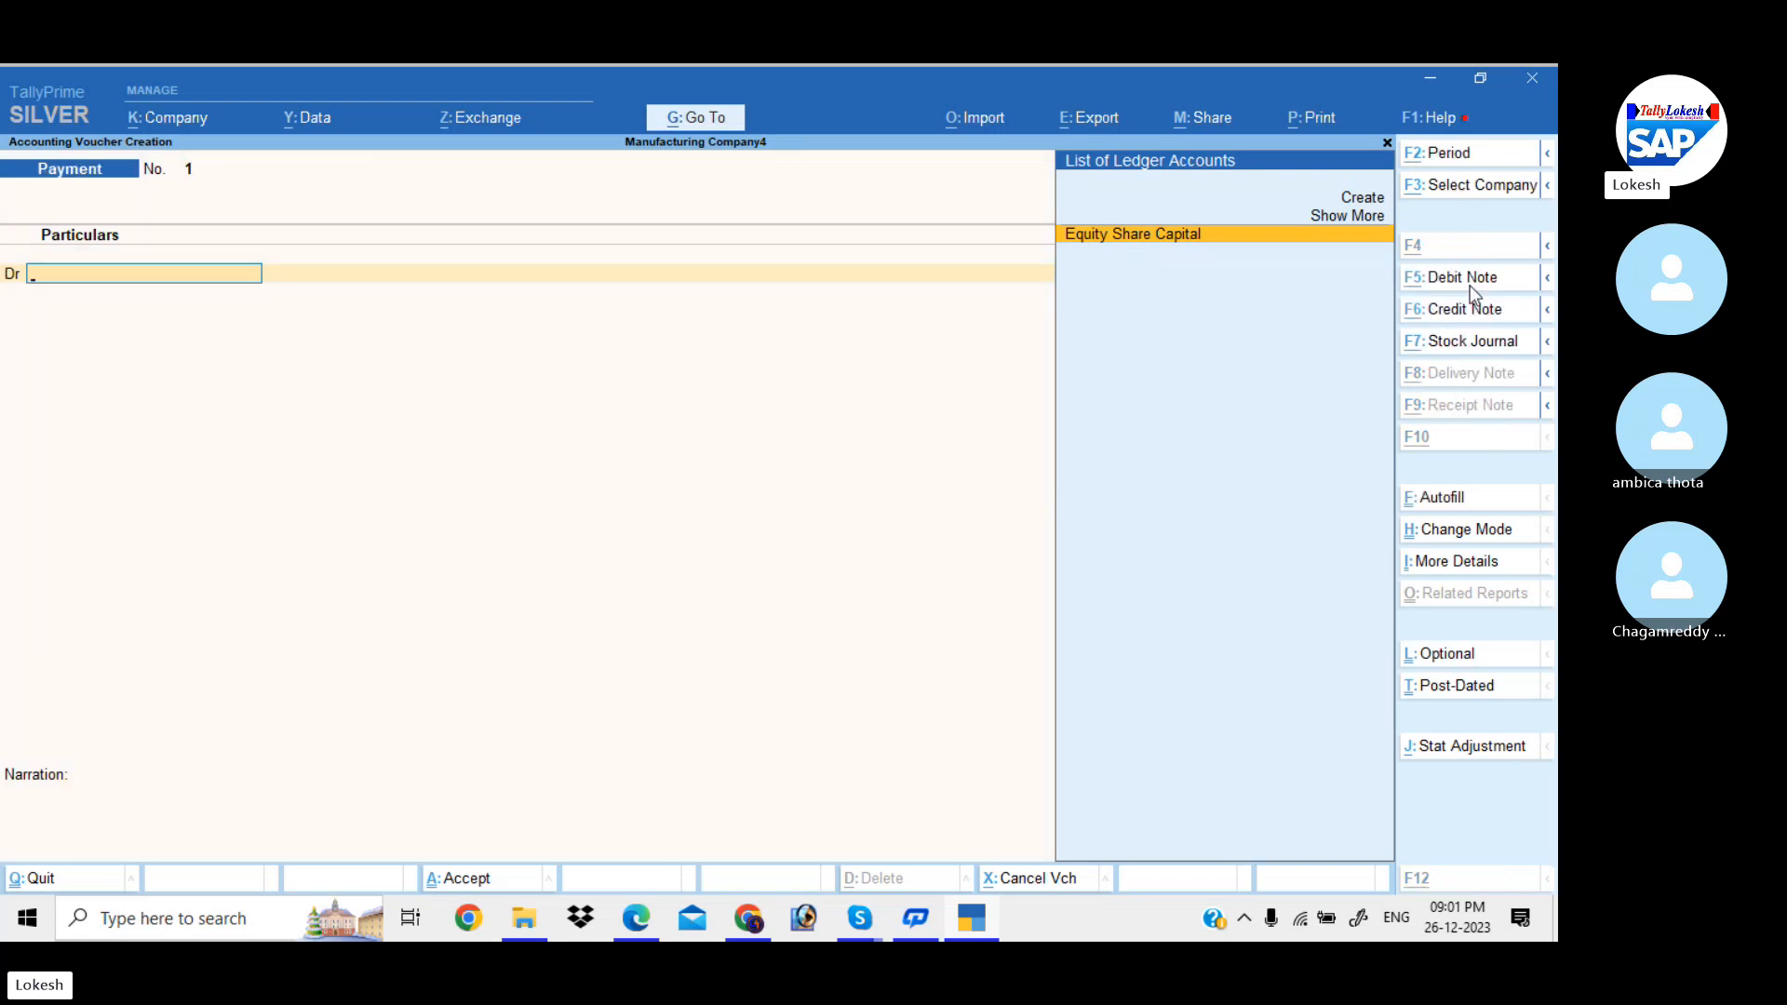
key("alt+c")
type("Sd Godown")
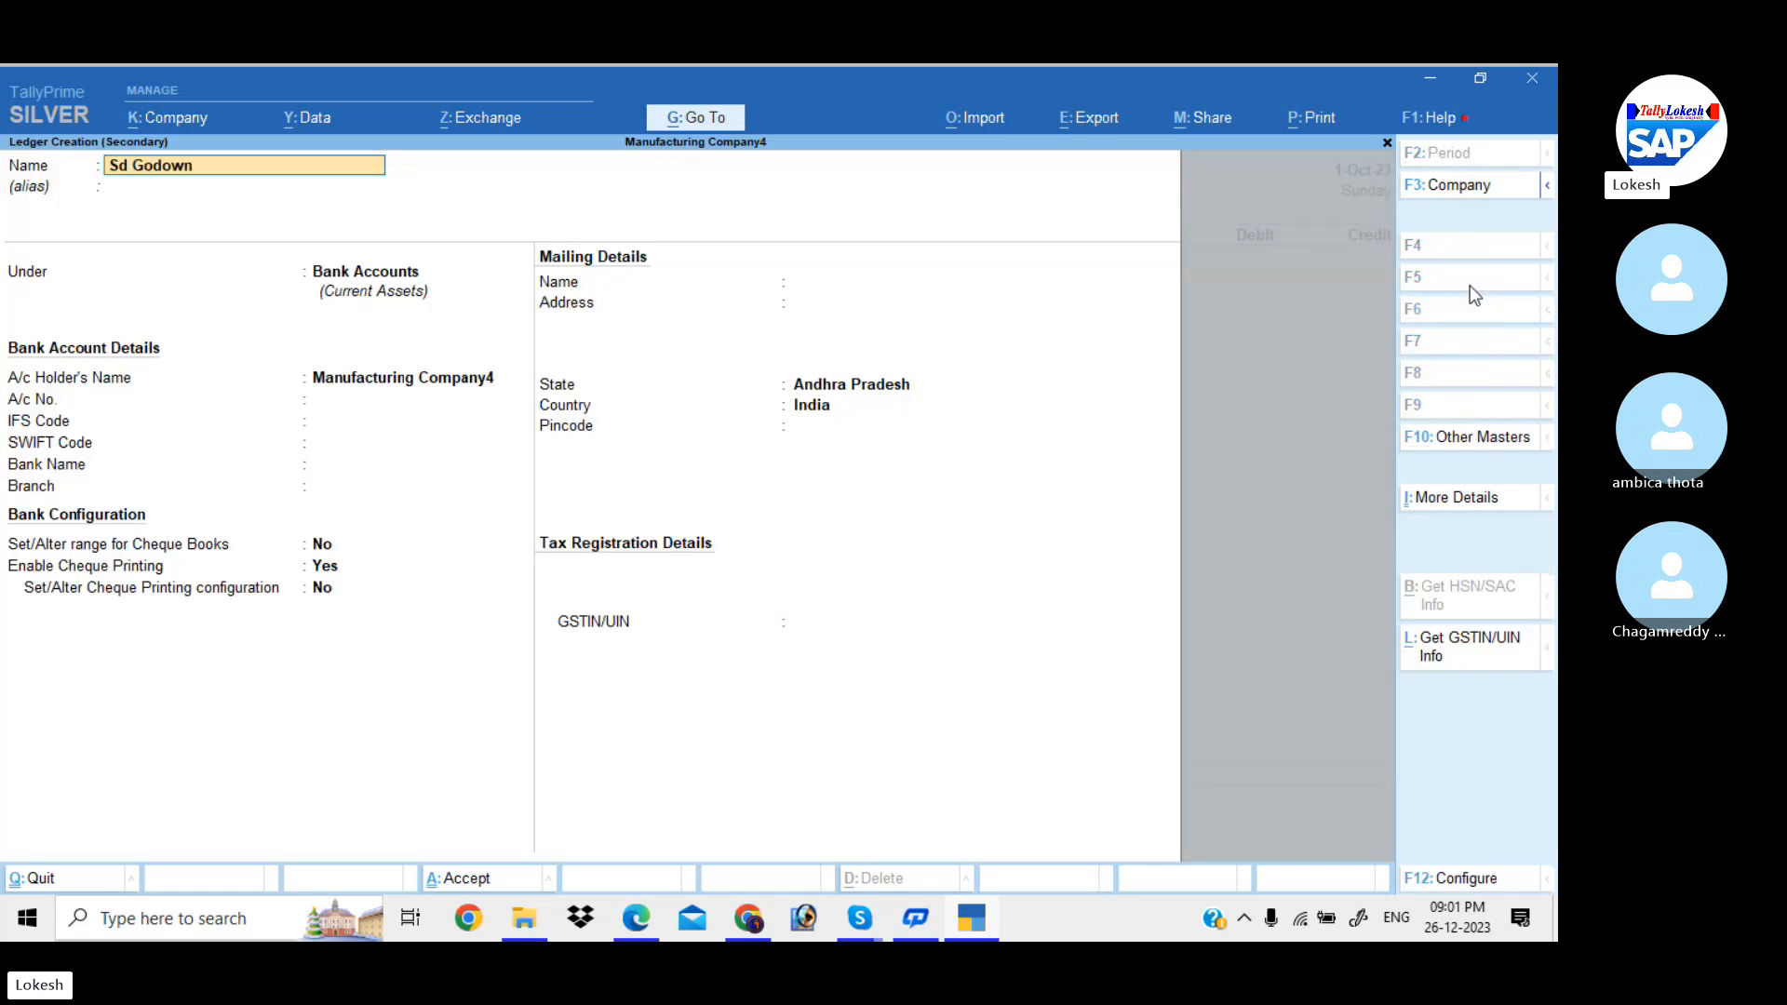
key("Return")
key("Return")
type("De")
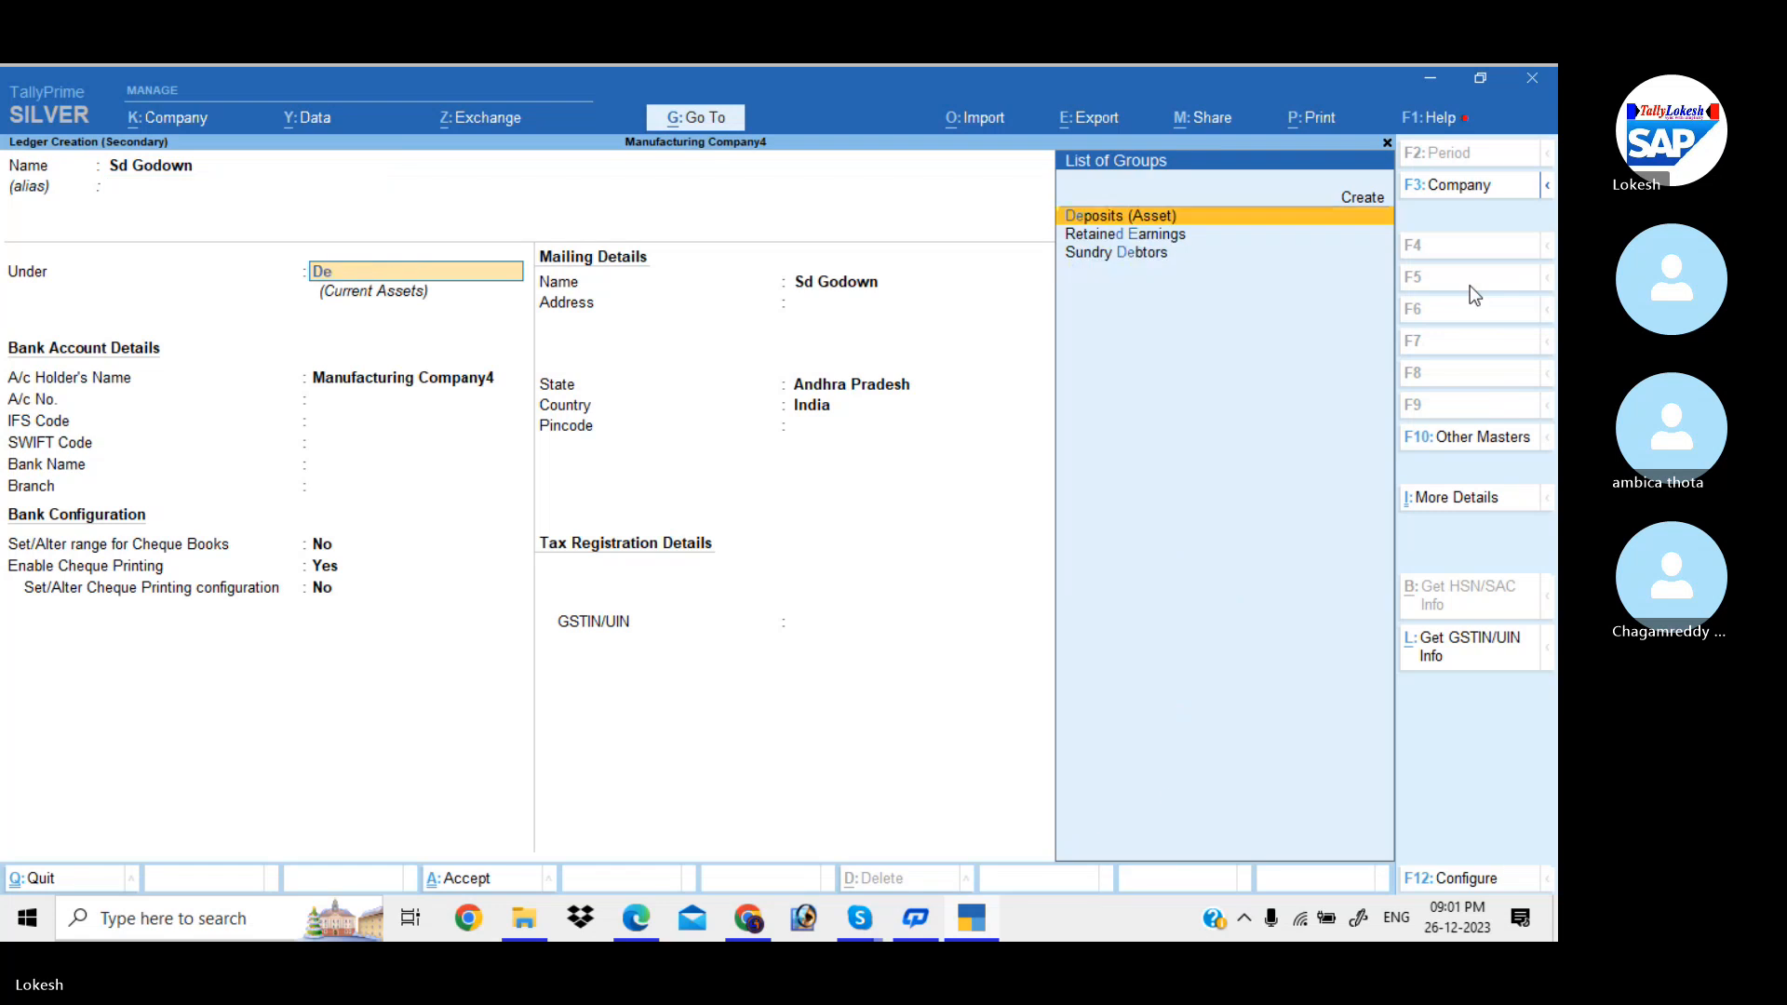
key("Return")
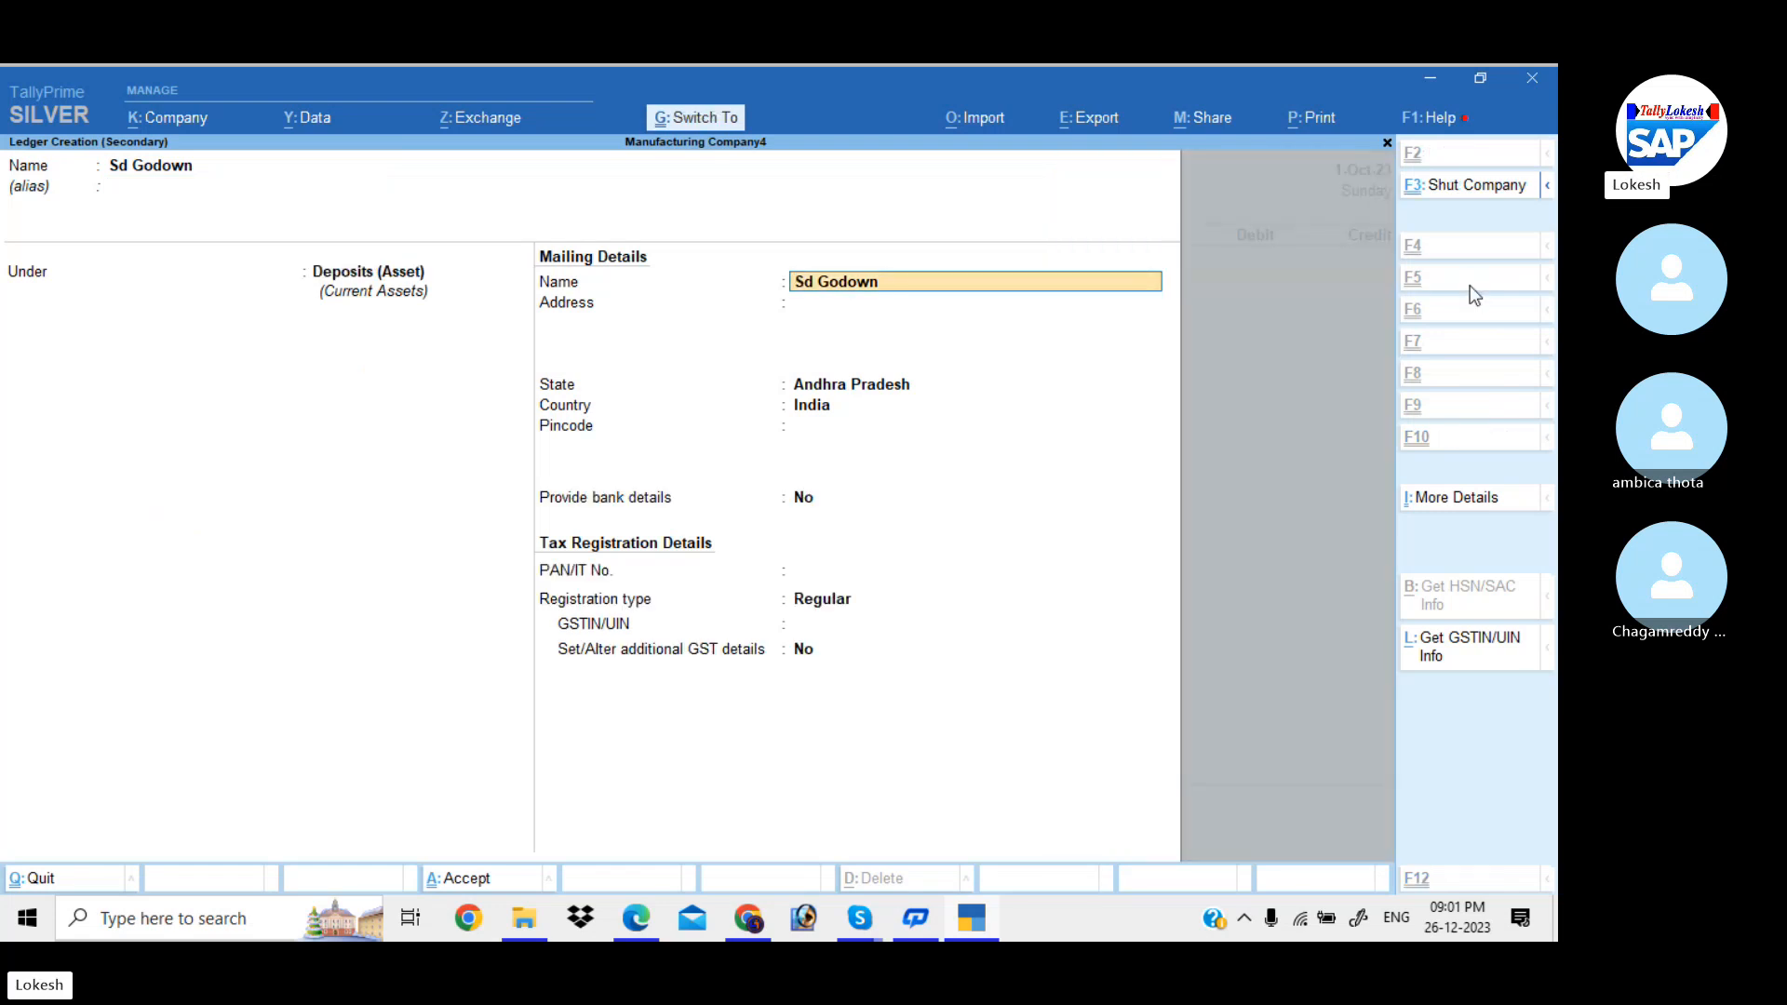
key("ctrl+a")
- Debit Sd Godown with 175000 against Hdfc Bank and save the payment voucher without a narration
type("175000")
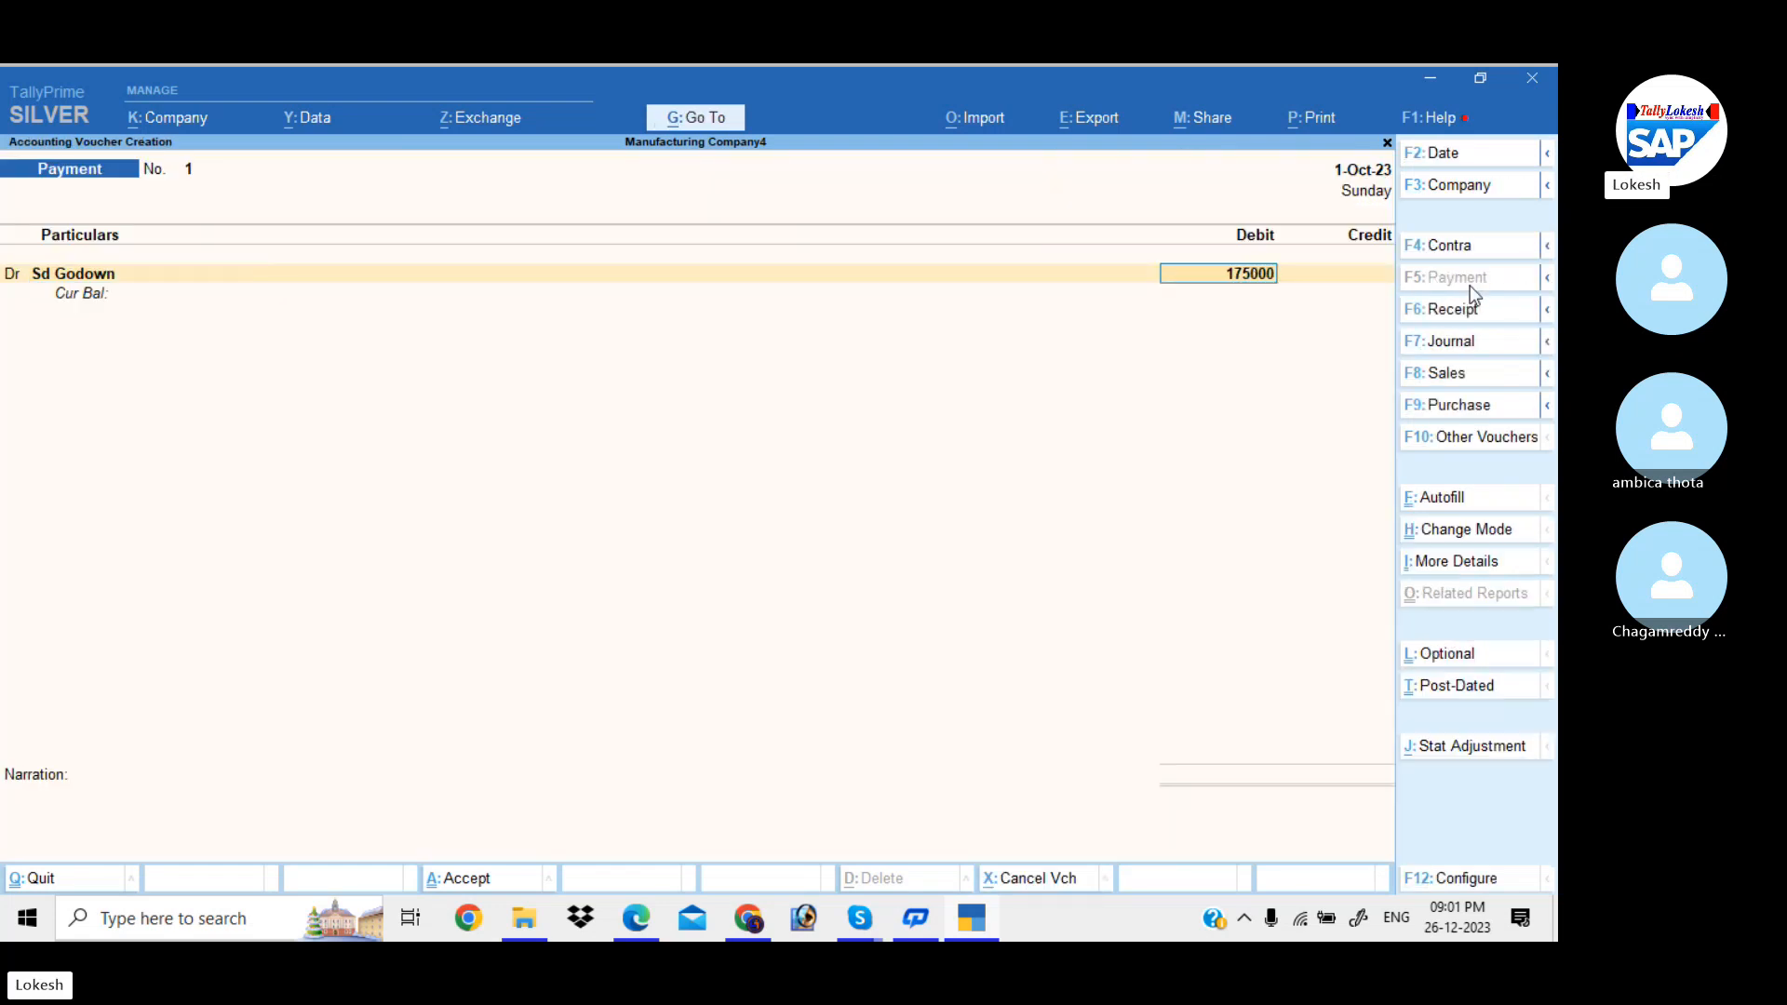
key("Return")
key("Return")
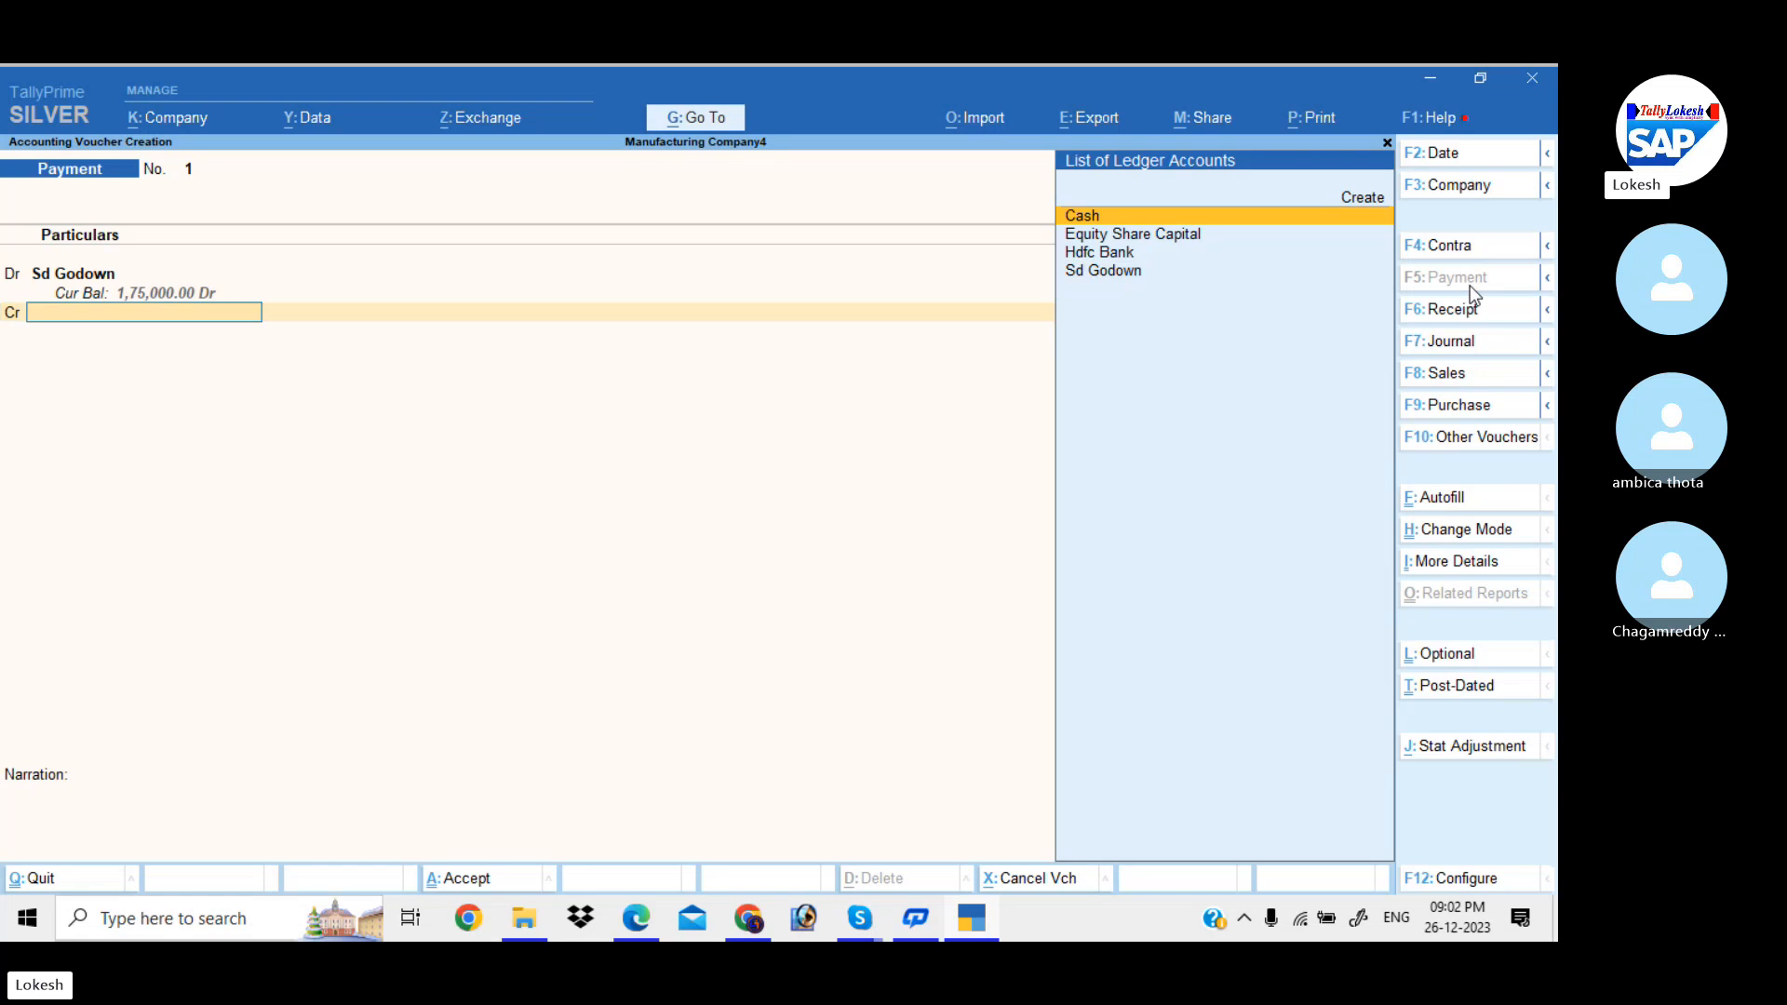
type("s")
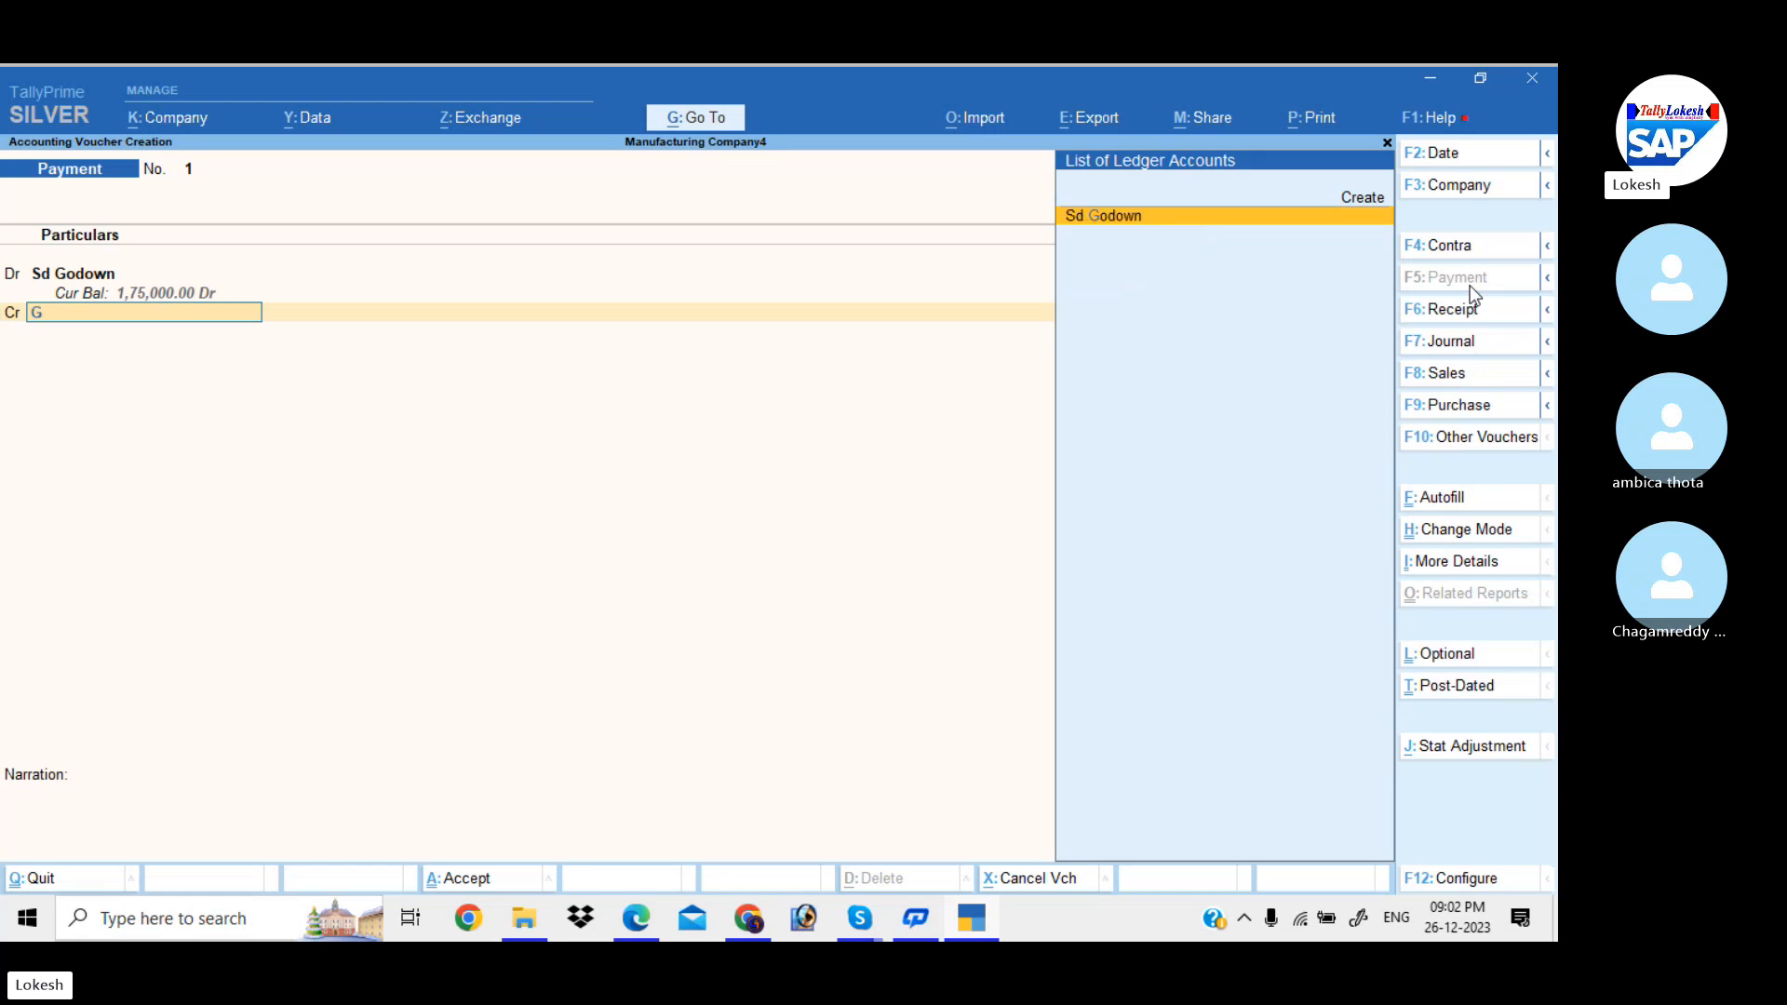
key("BackSpace")
type("H")
key("Return")
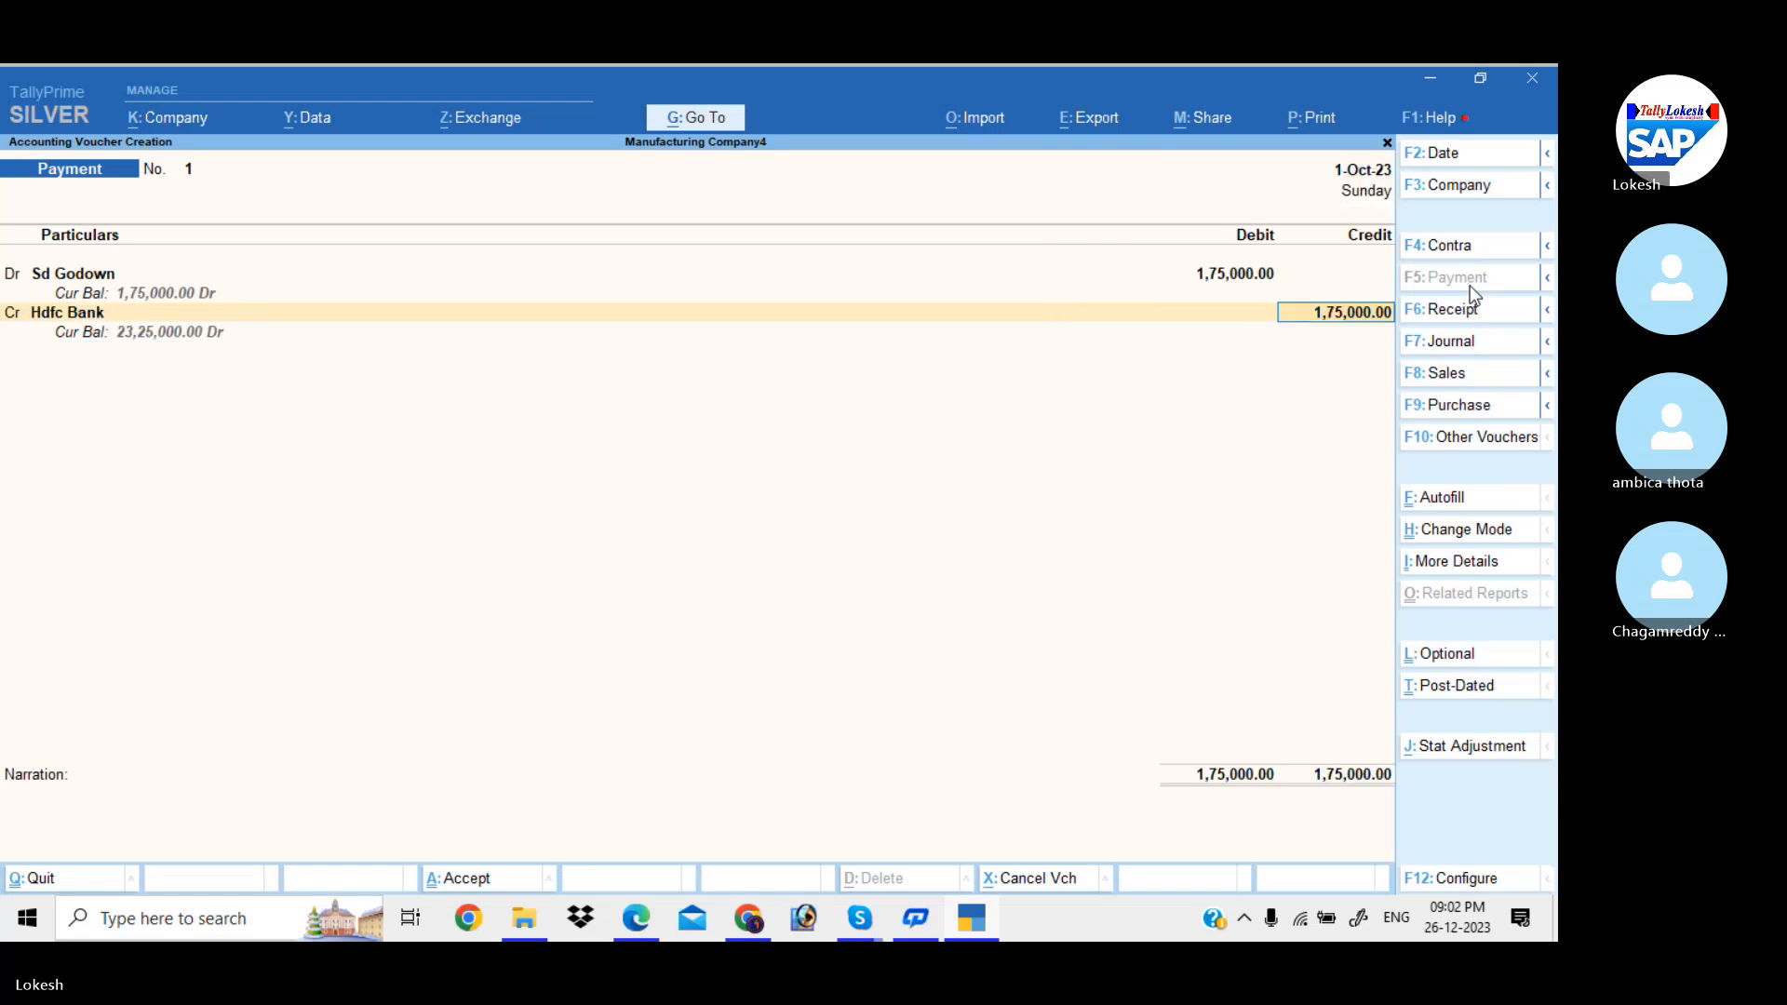
key("Return")
key("Return")
key("Return")
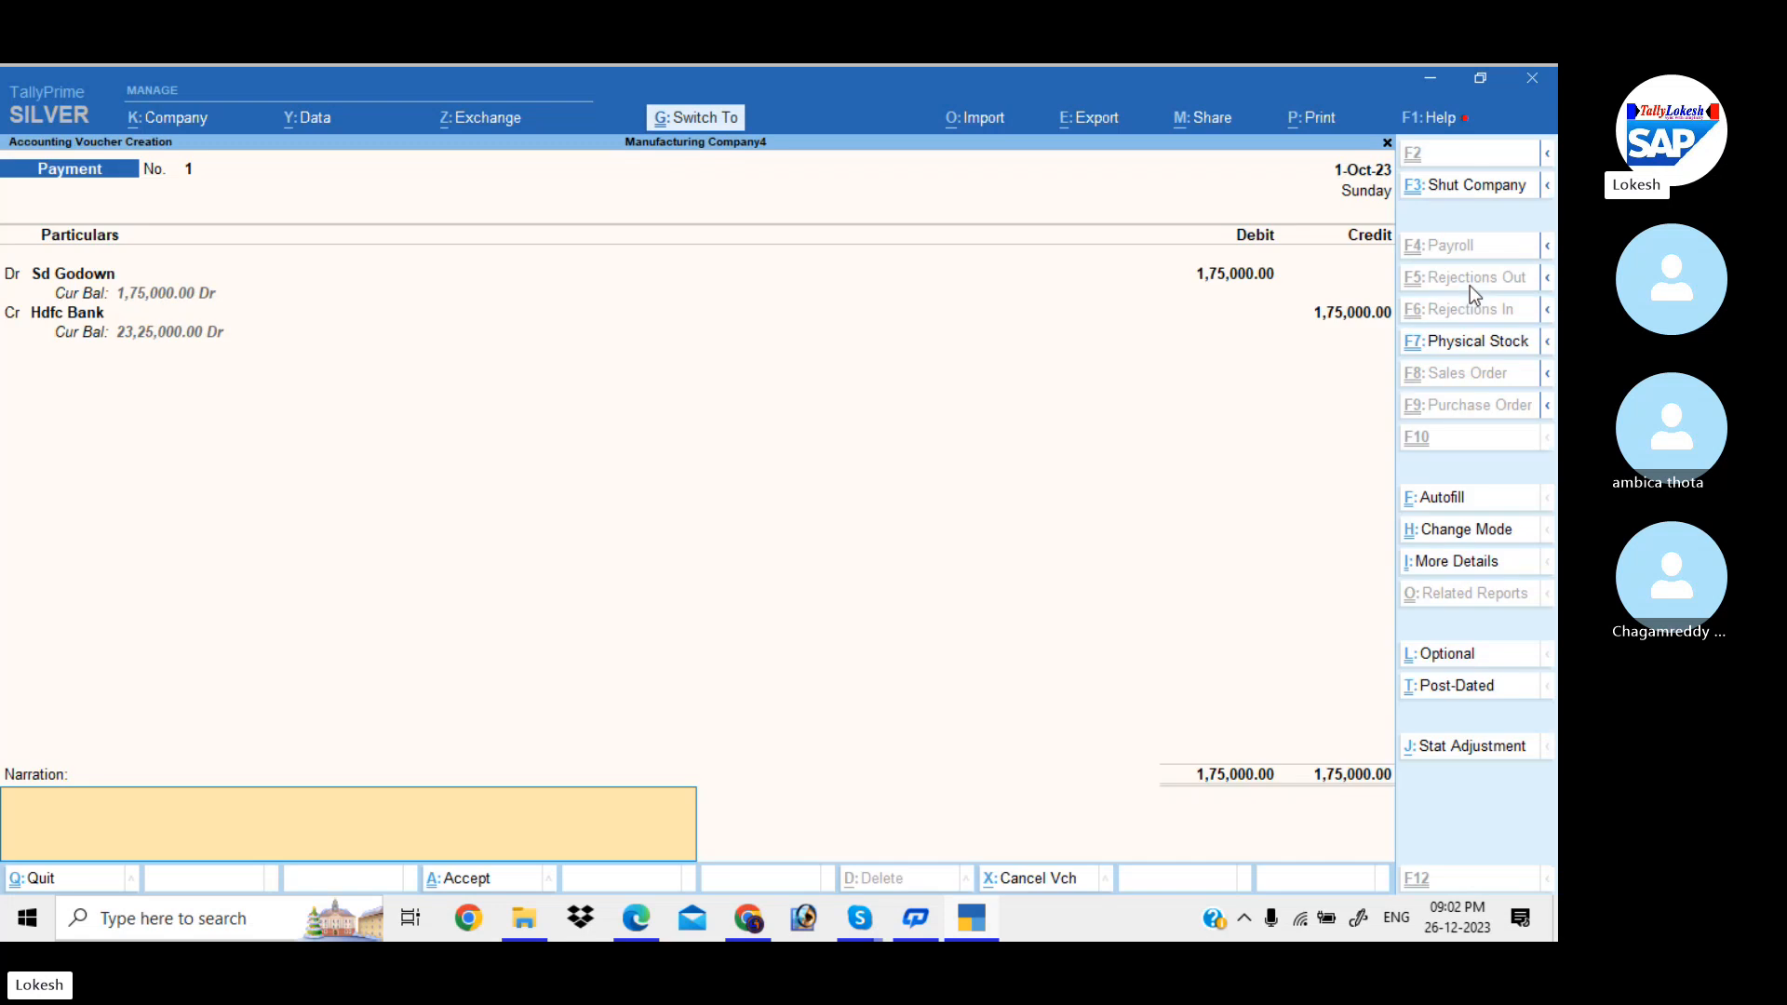
key("Return")
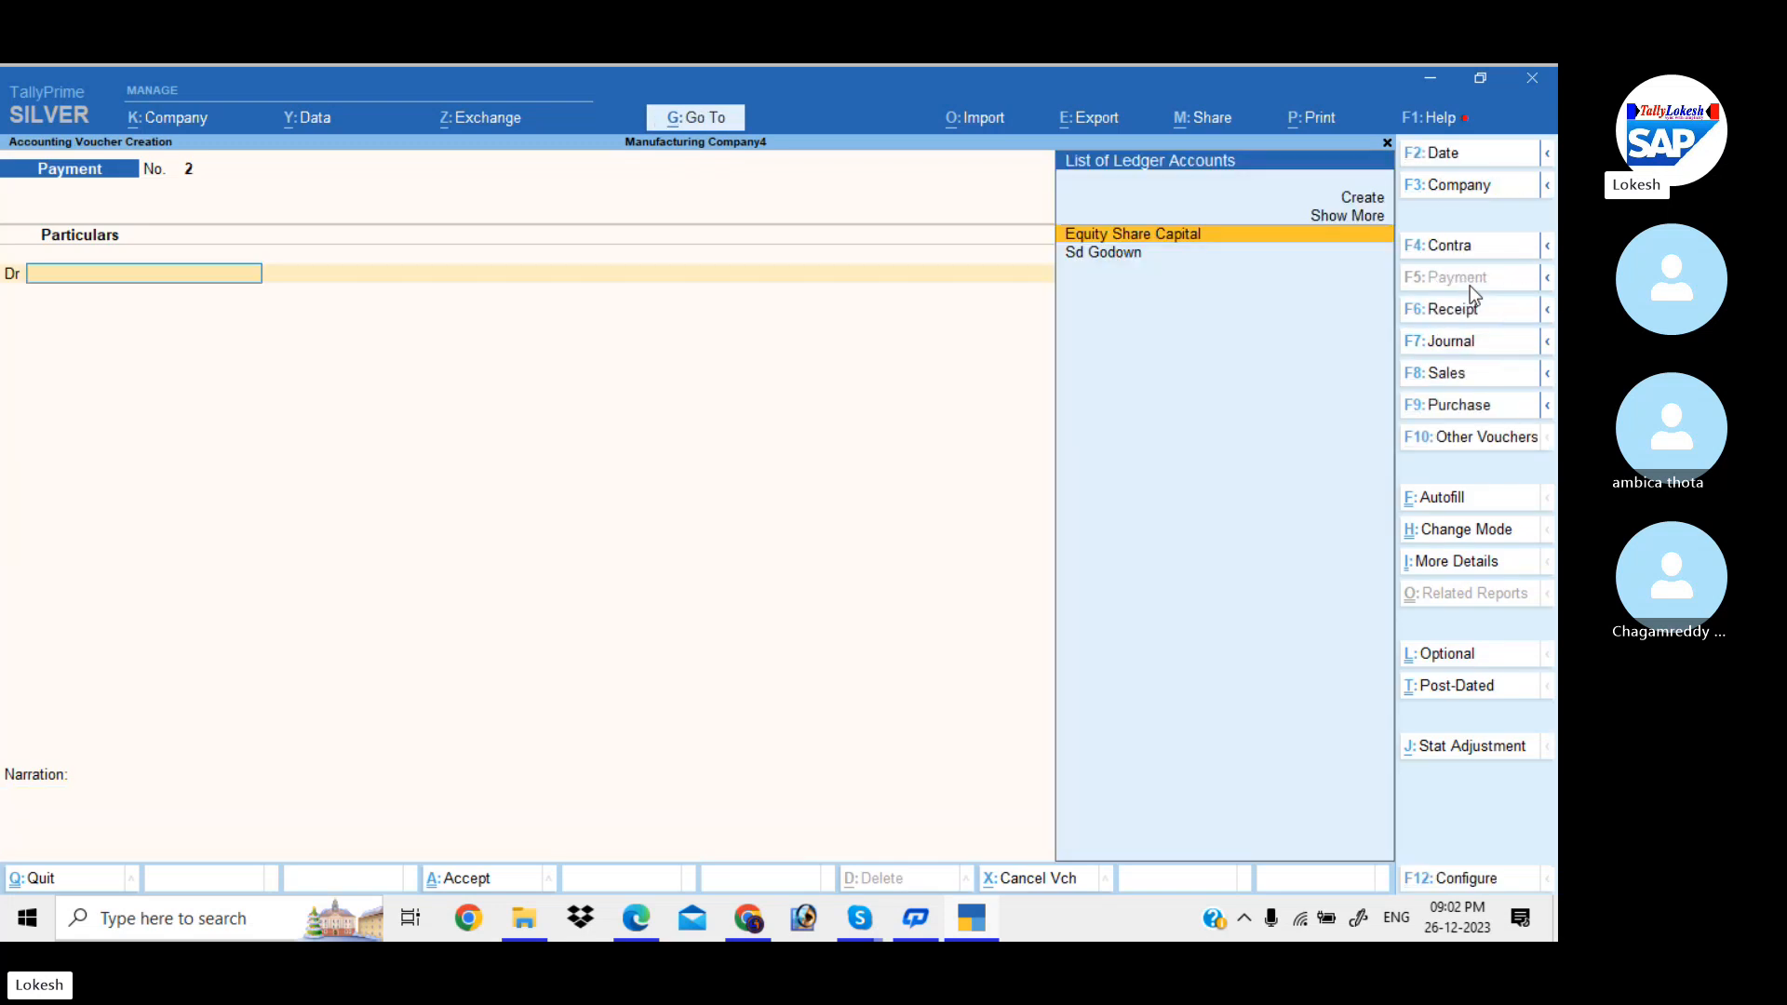
- Create a ledger named Sd Telephone under Deposits (Asset) from the new payment voucher's debit line
key("alt+c")
type("Sd")
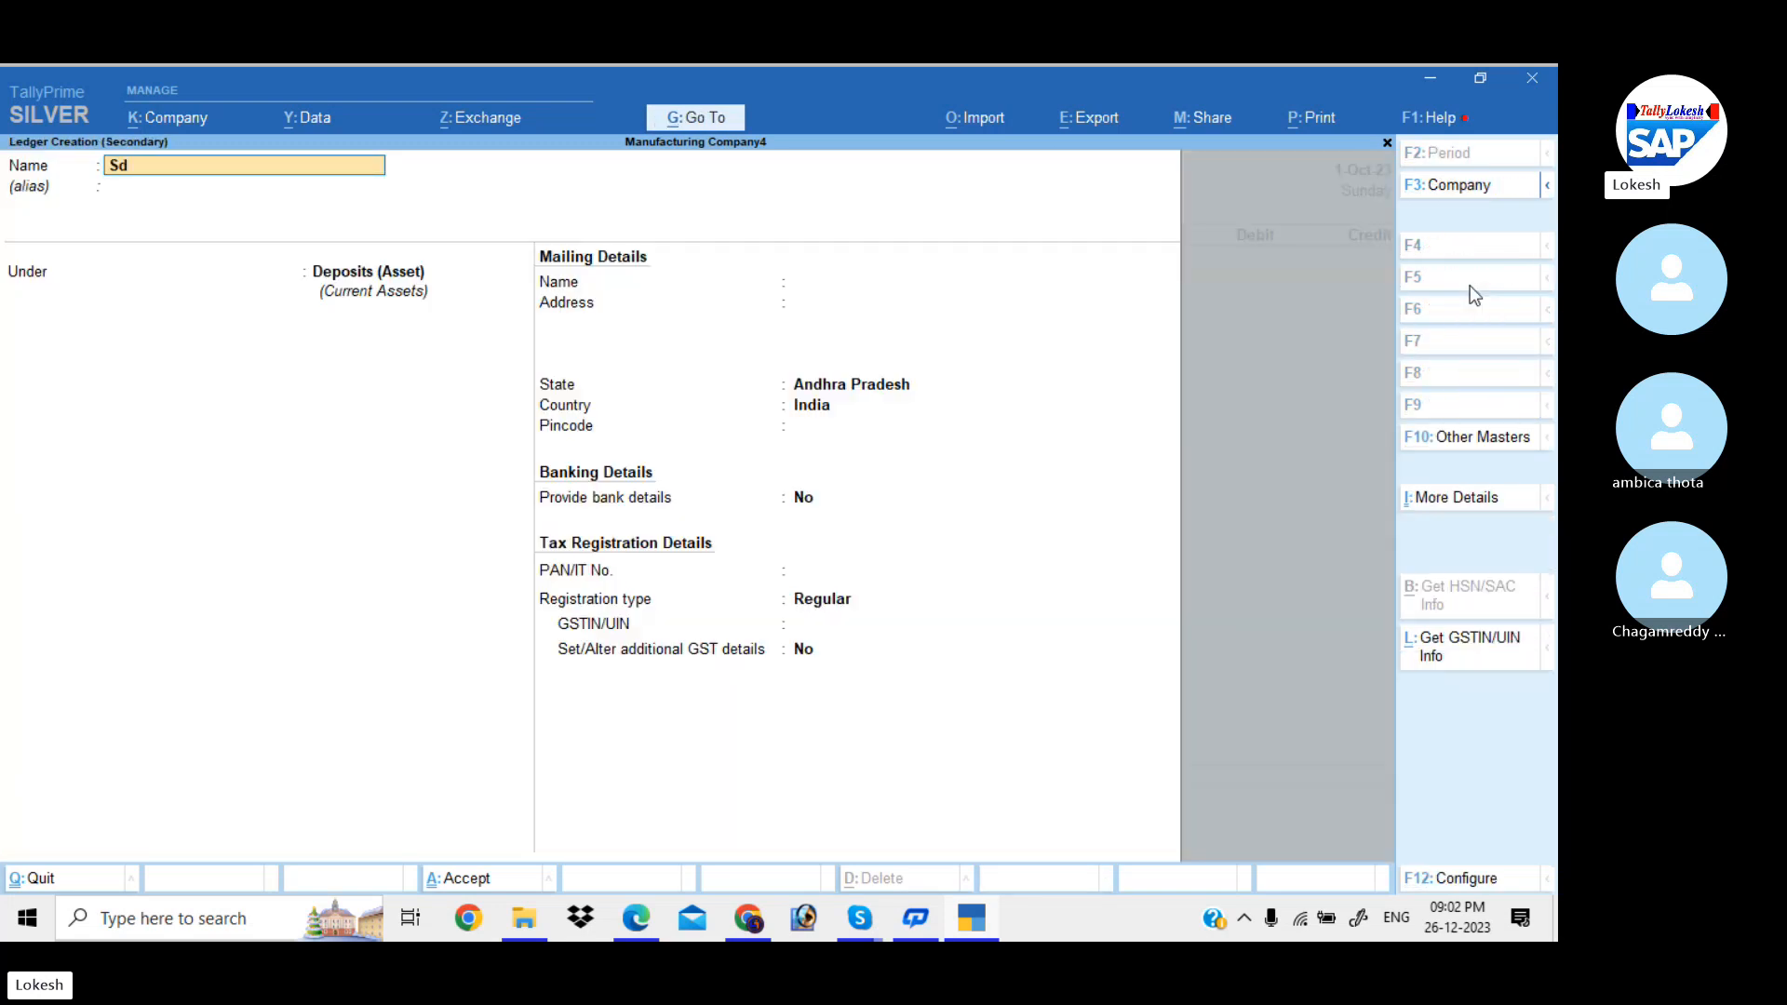
type(" Telephone")
key("Return")
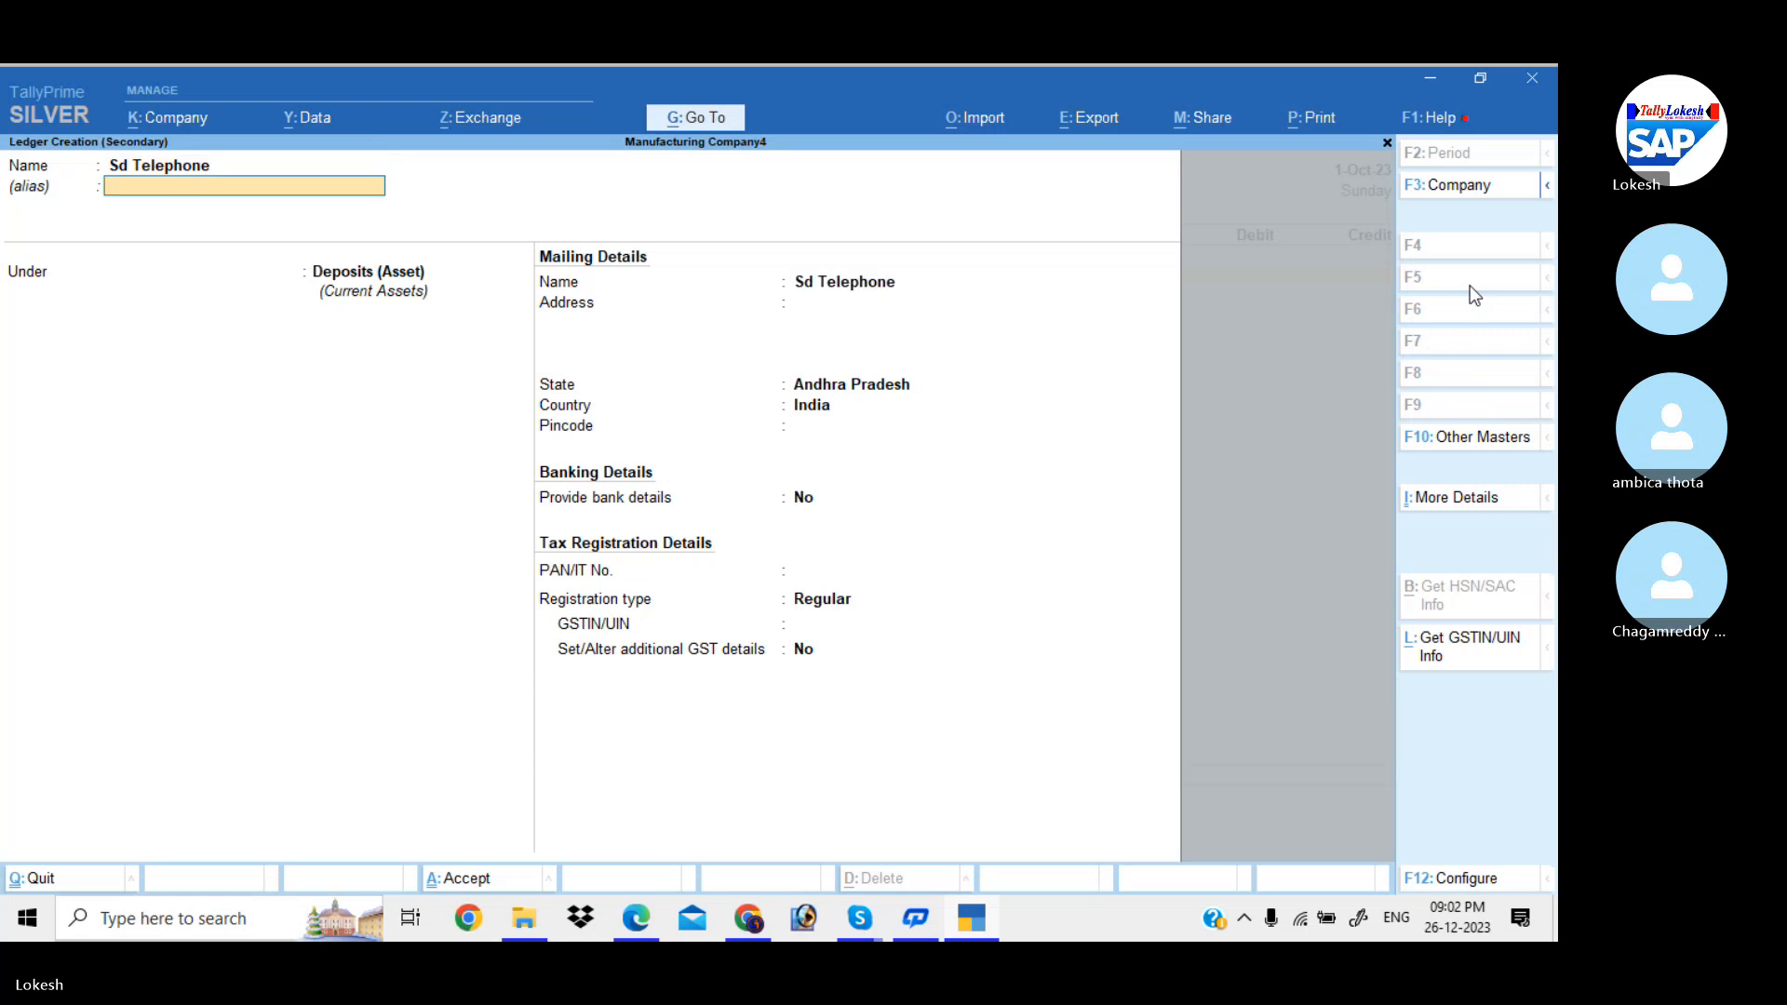
key("Return")
key("Return")
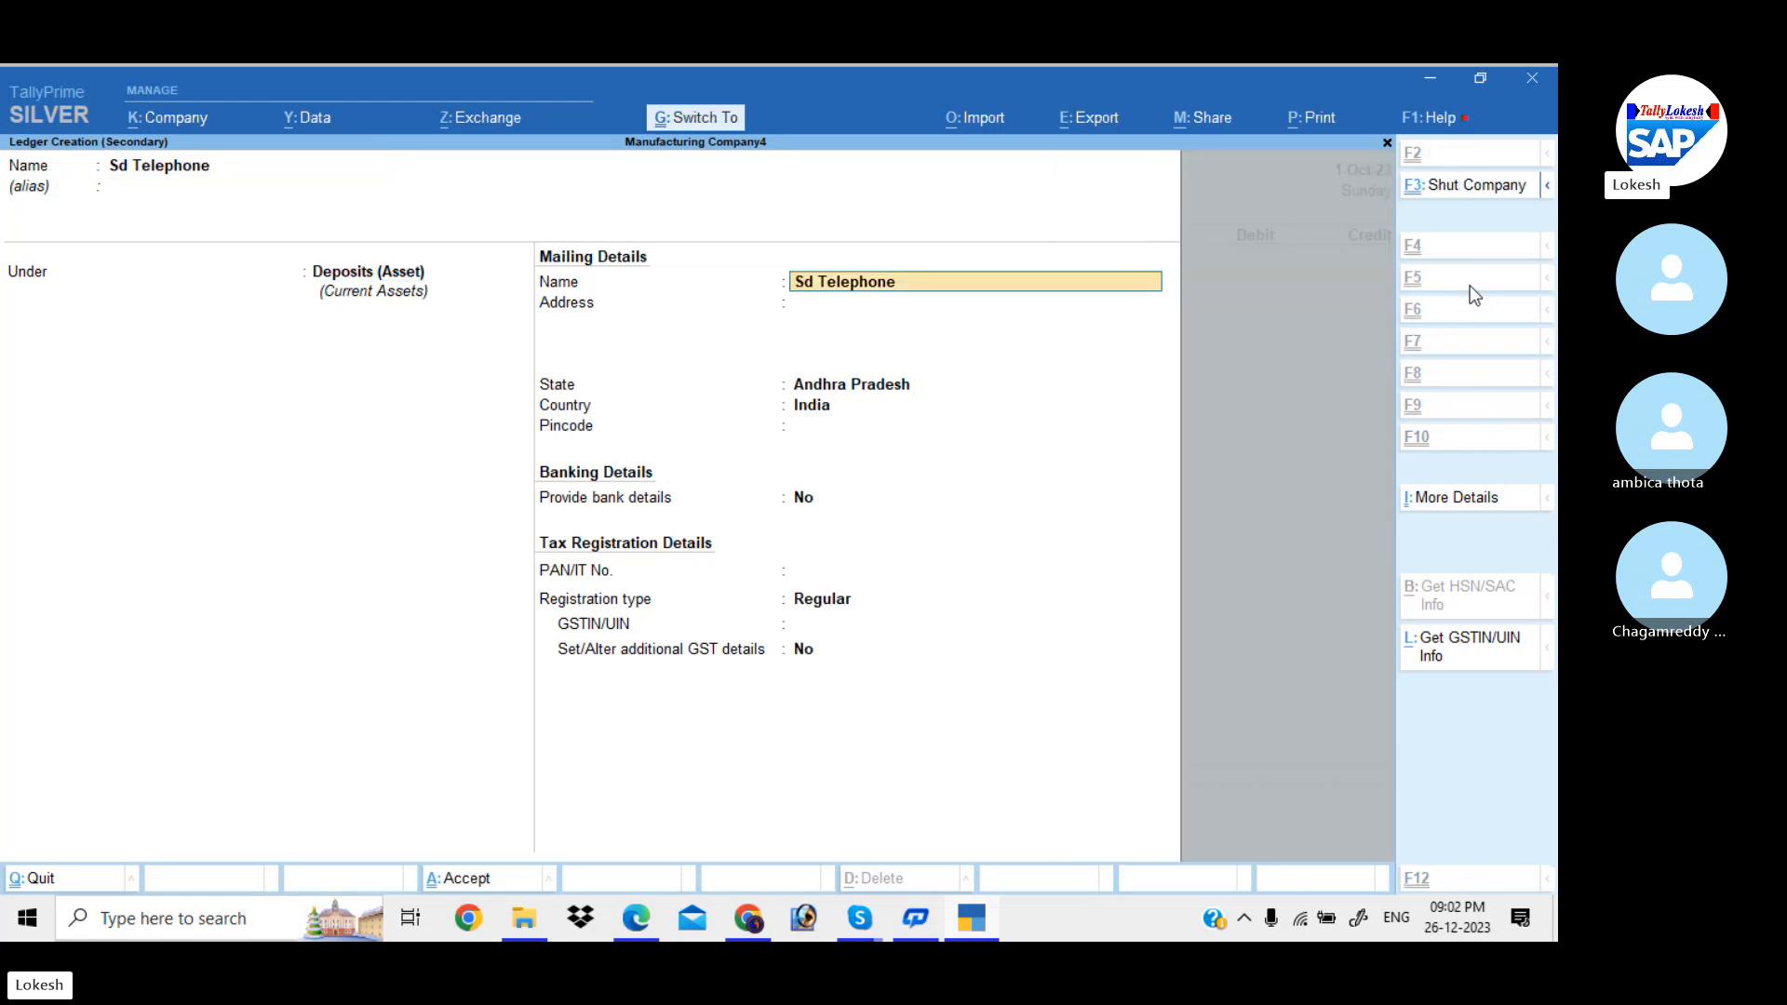
key("ctrl+a")
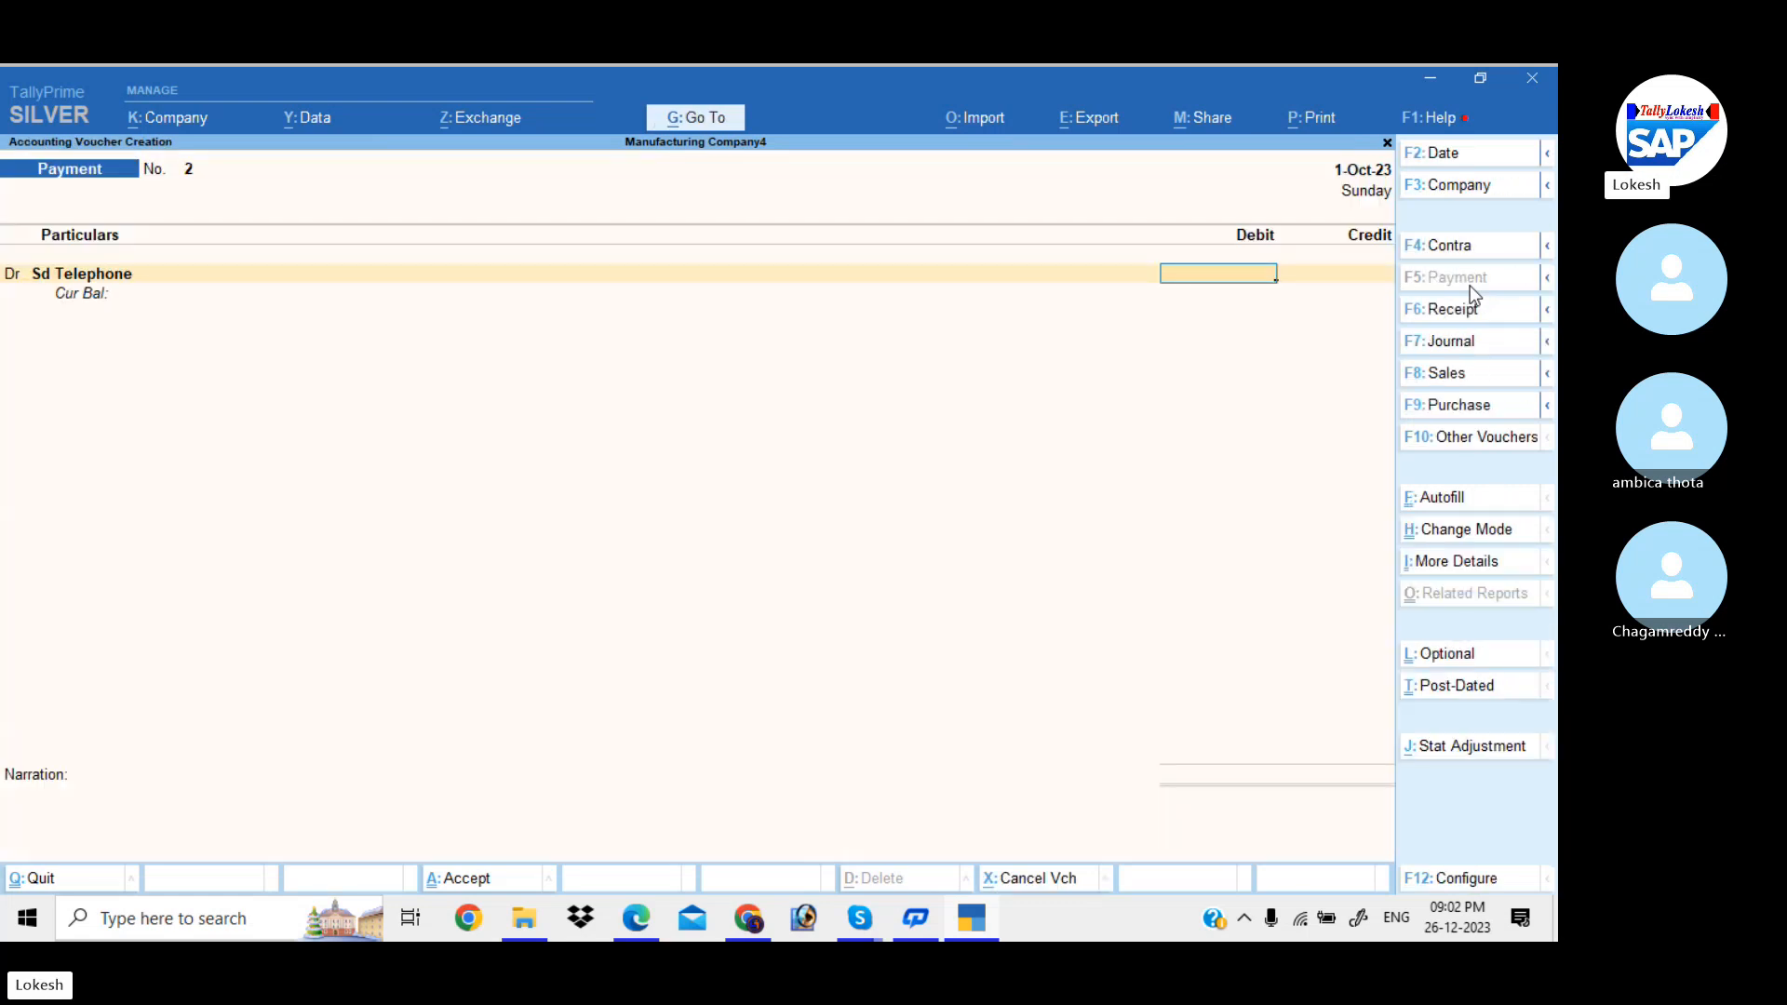
- Debit Sd Telephone with 6000 against Hdfc Bank and save the payment voucher
type("6000")
key("Return")
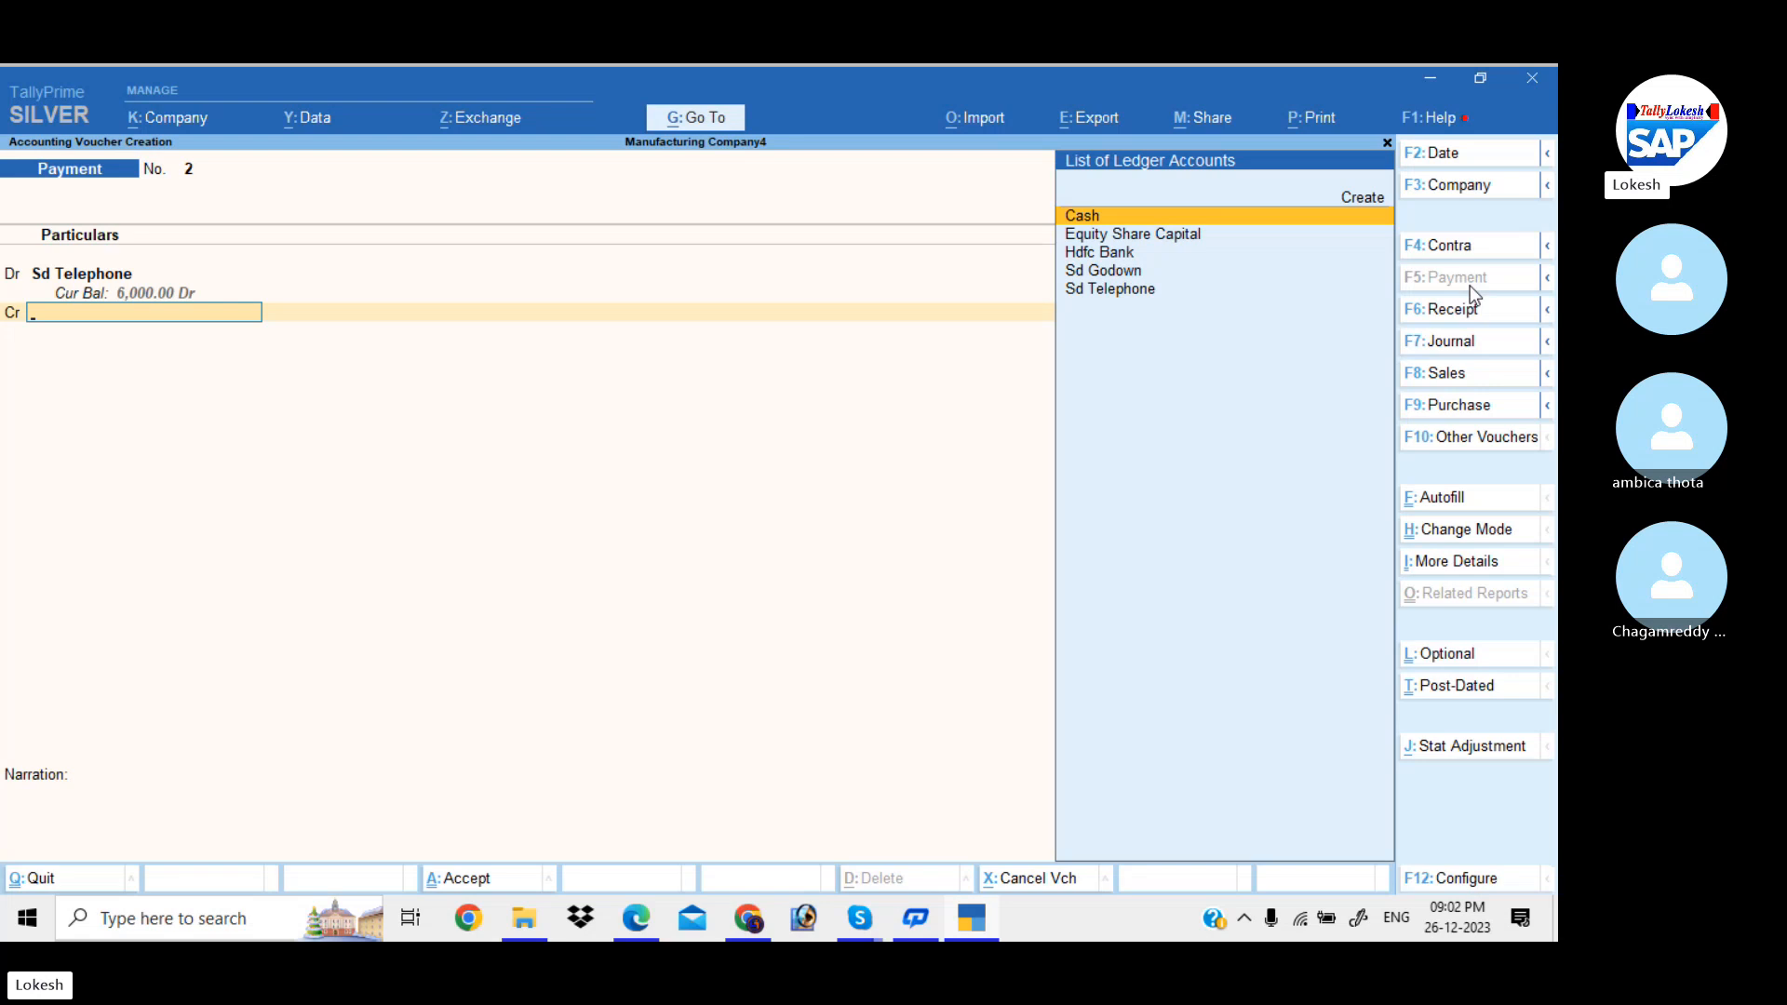
type("h")
key("Return")
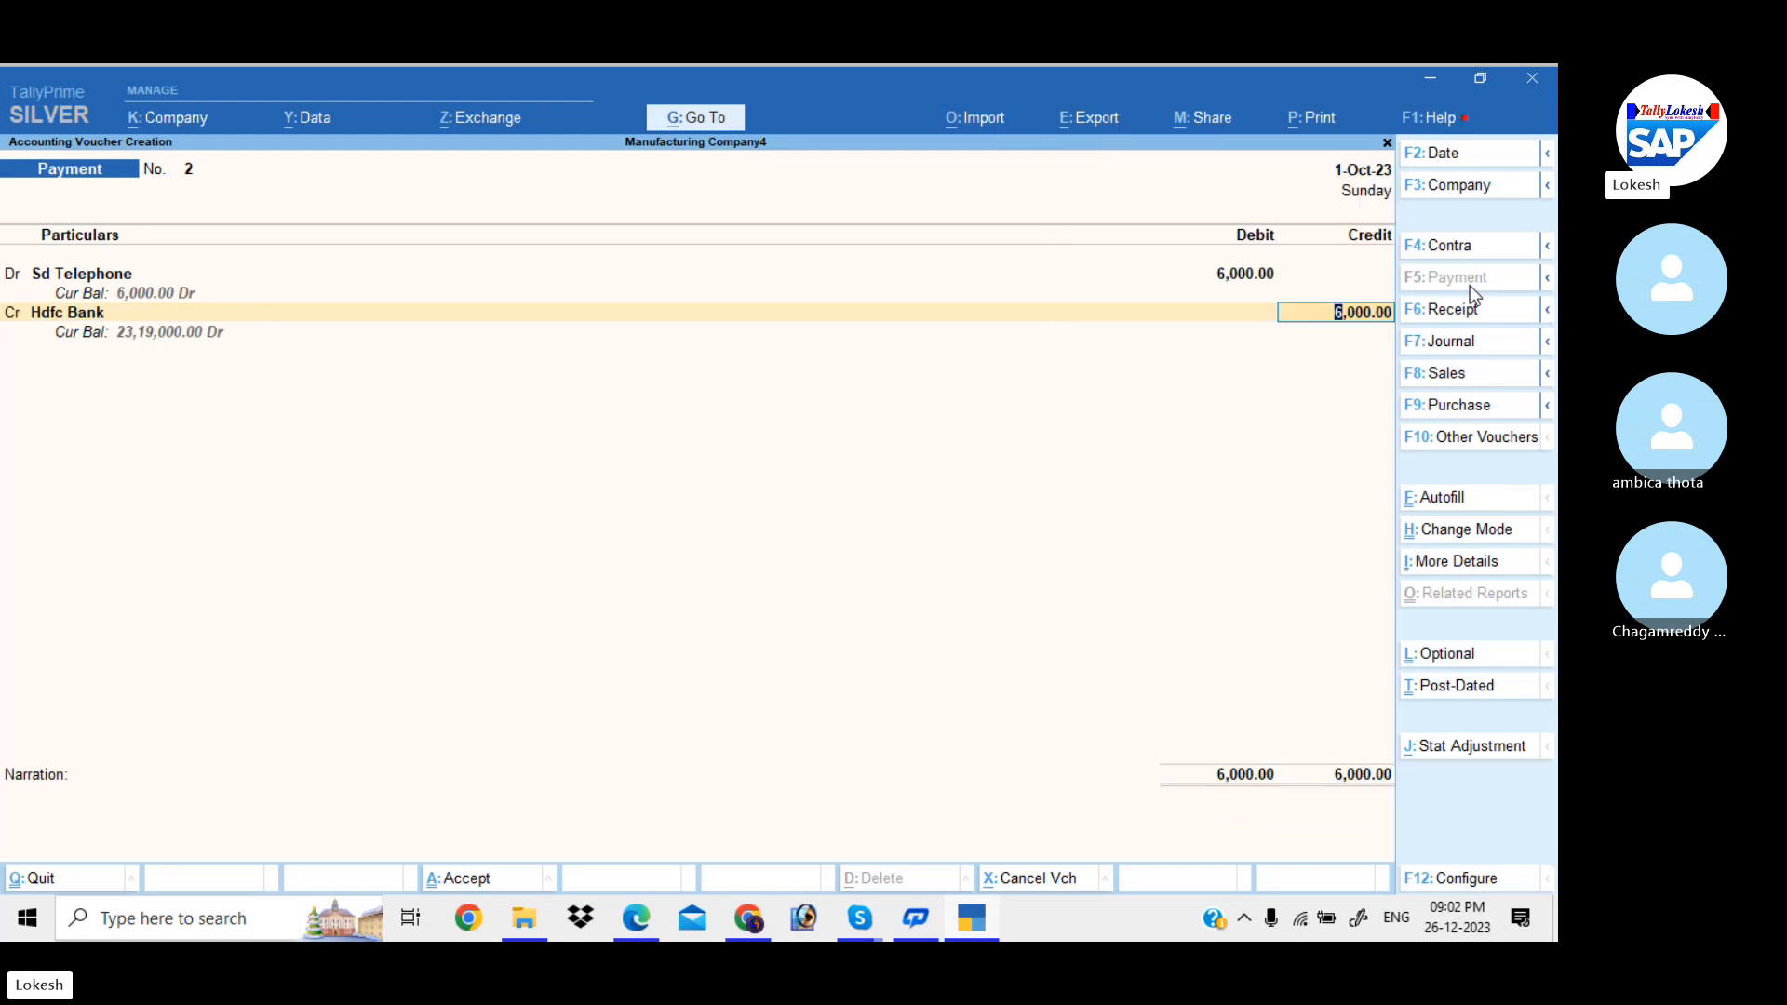
key("ctrl+a")
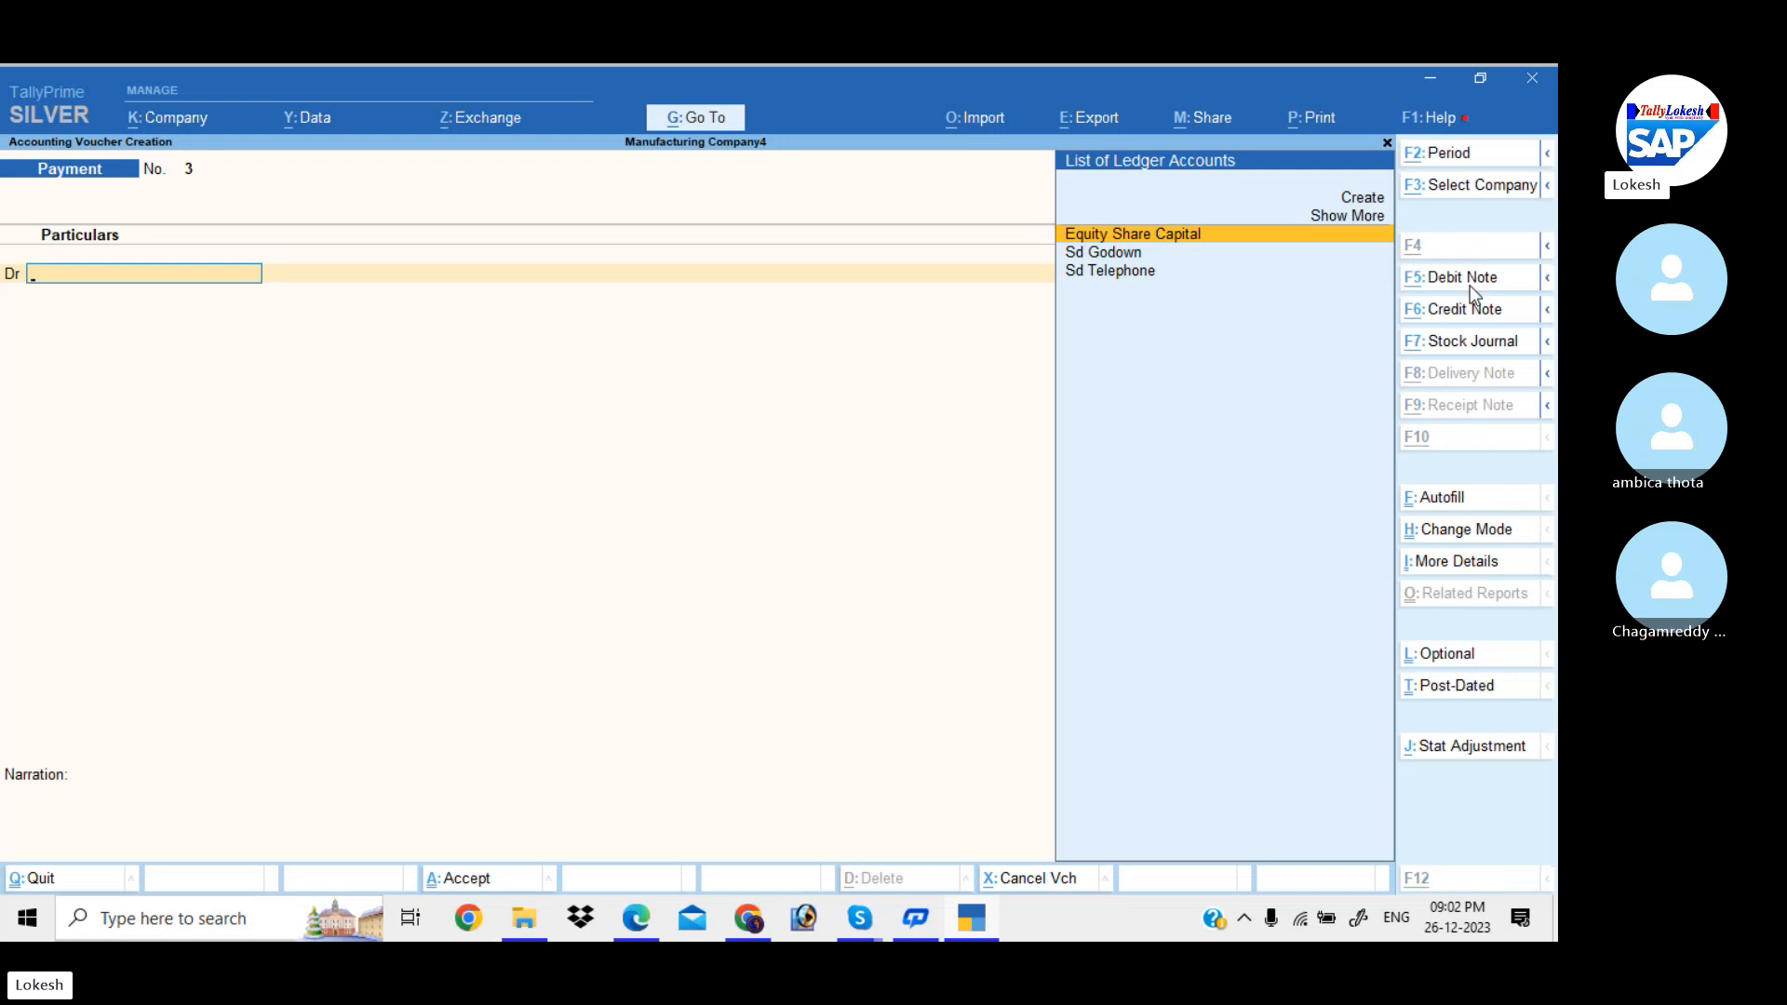
- Create a Static Electricity Resistant Gloves ledger under Fixed Assets in the new payment voucher and debit it with 40000
key("alt+c")
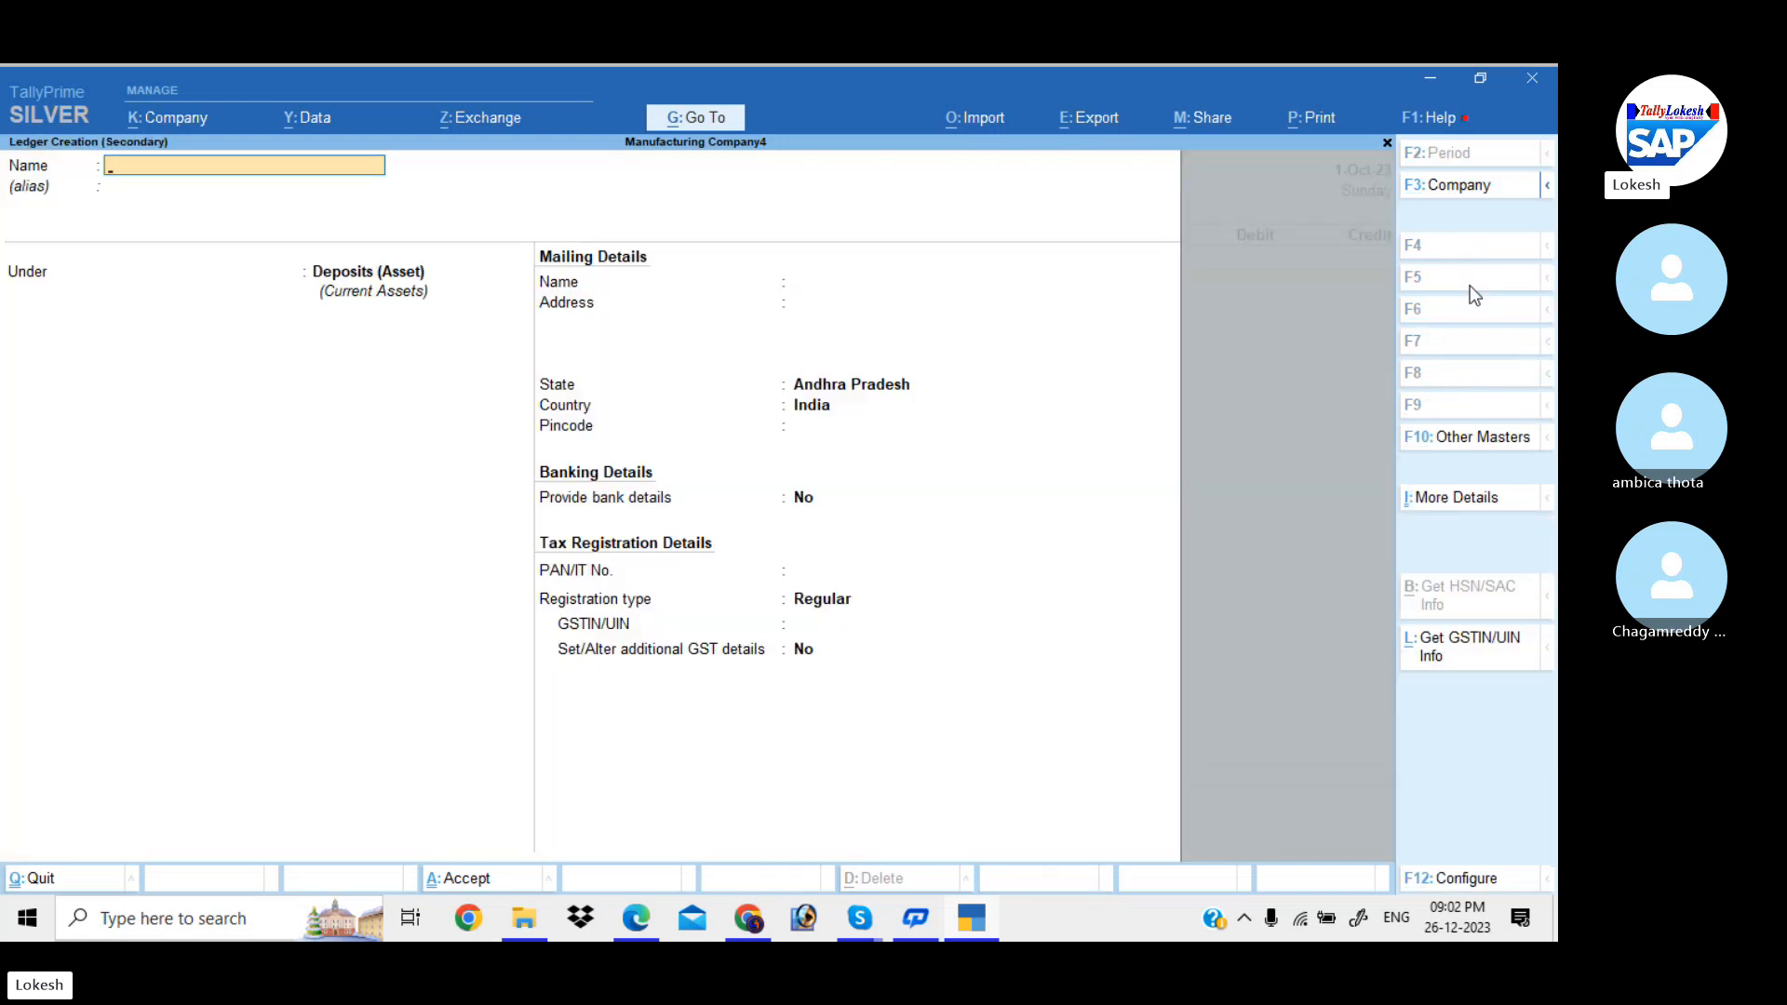
type("Sta")
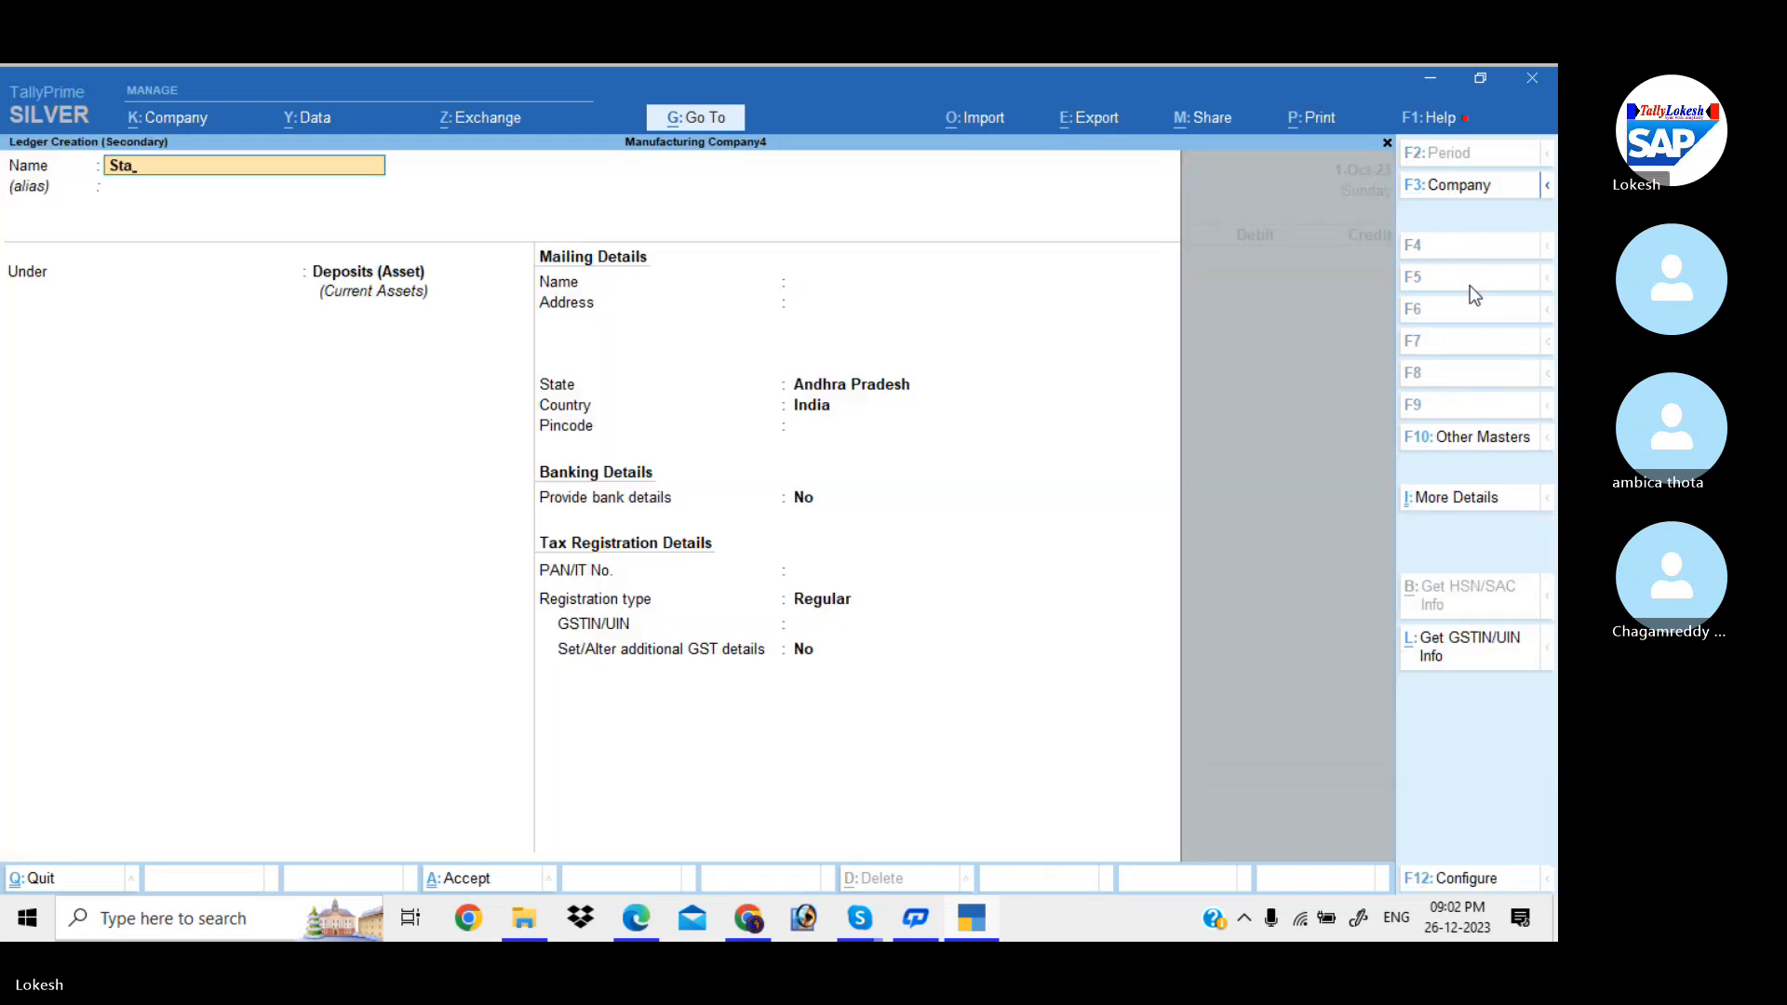
type("tic Electricity Res")
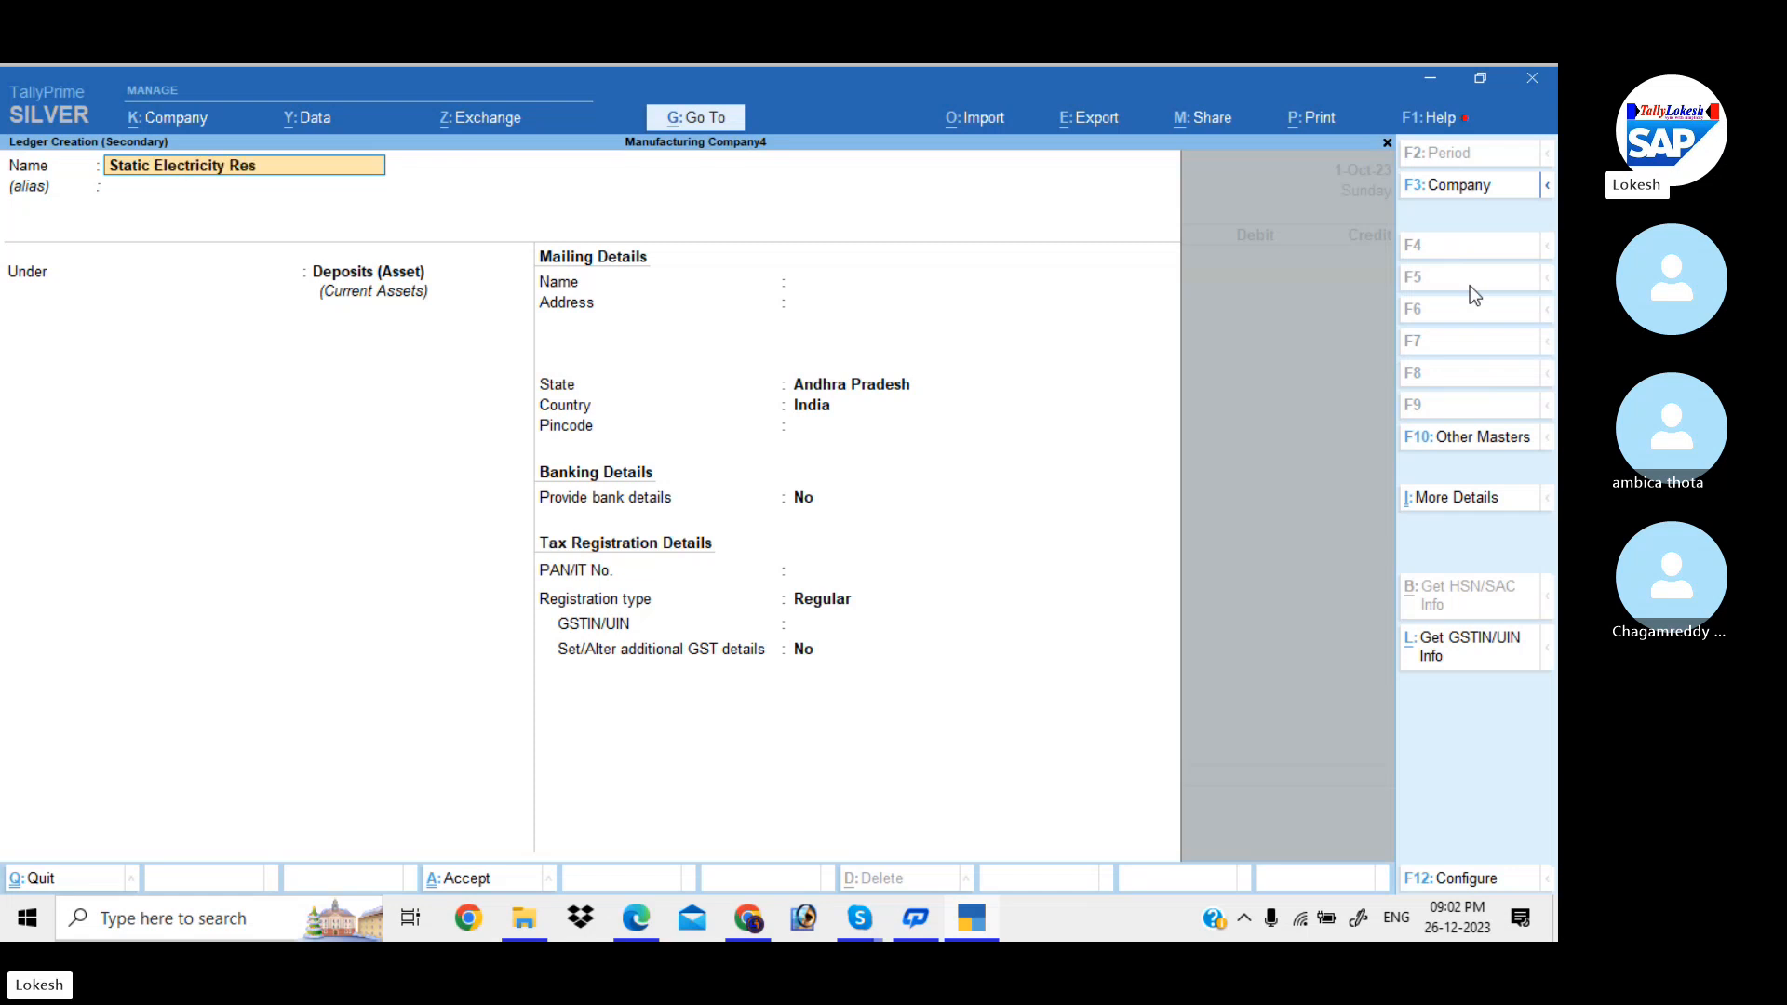
type("istant Gloves")
key("Return")
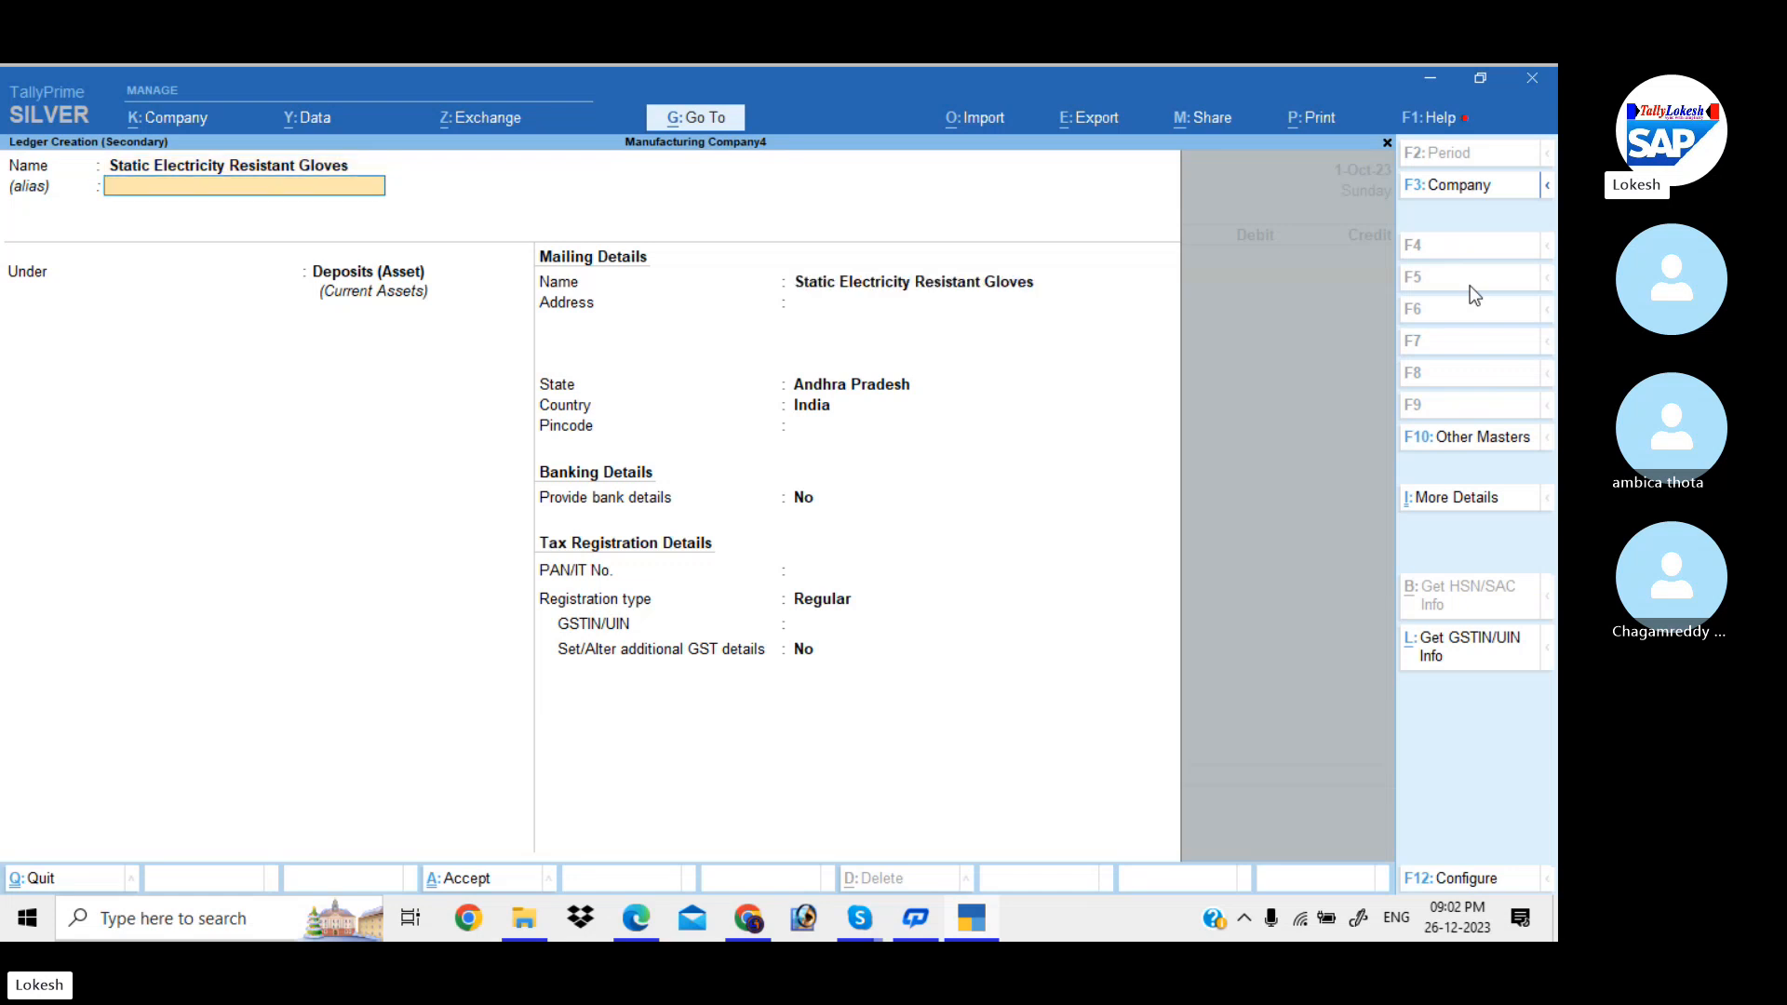
key("Return")
type("fix")
key("Return")
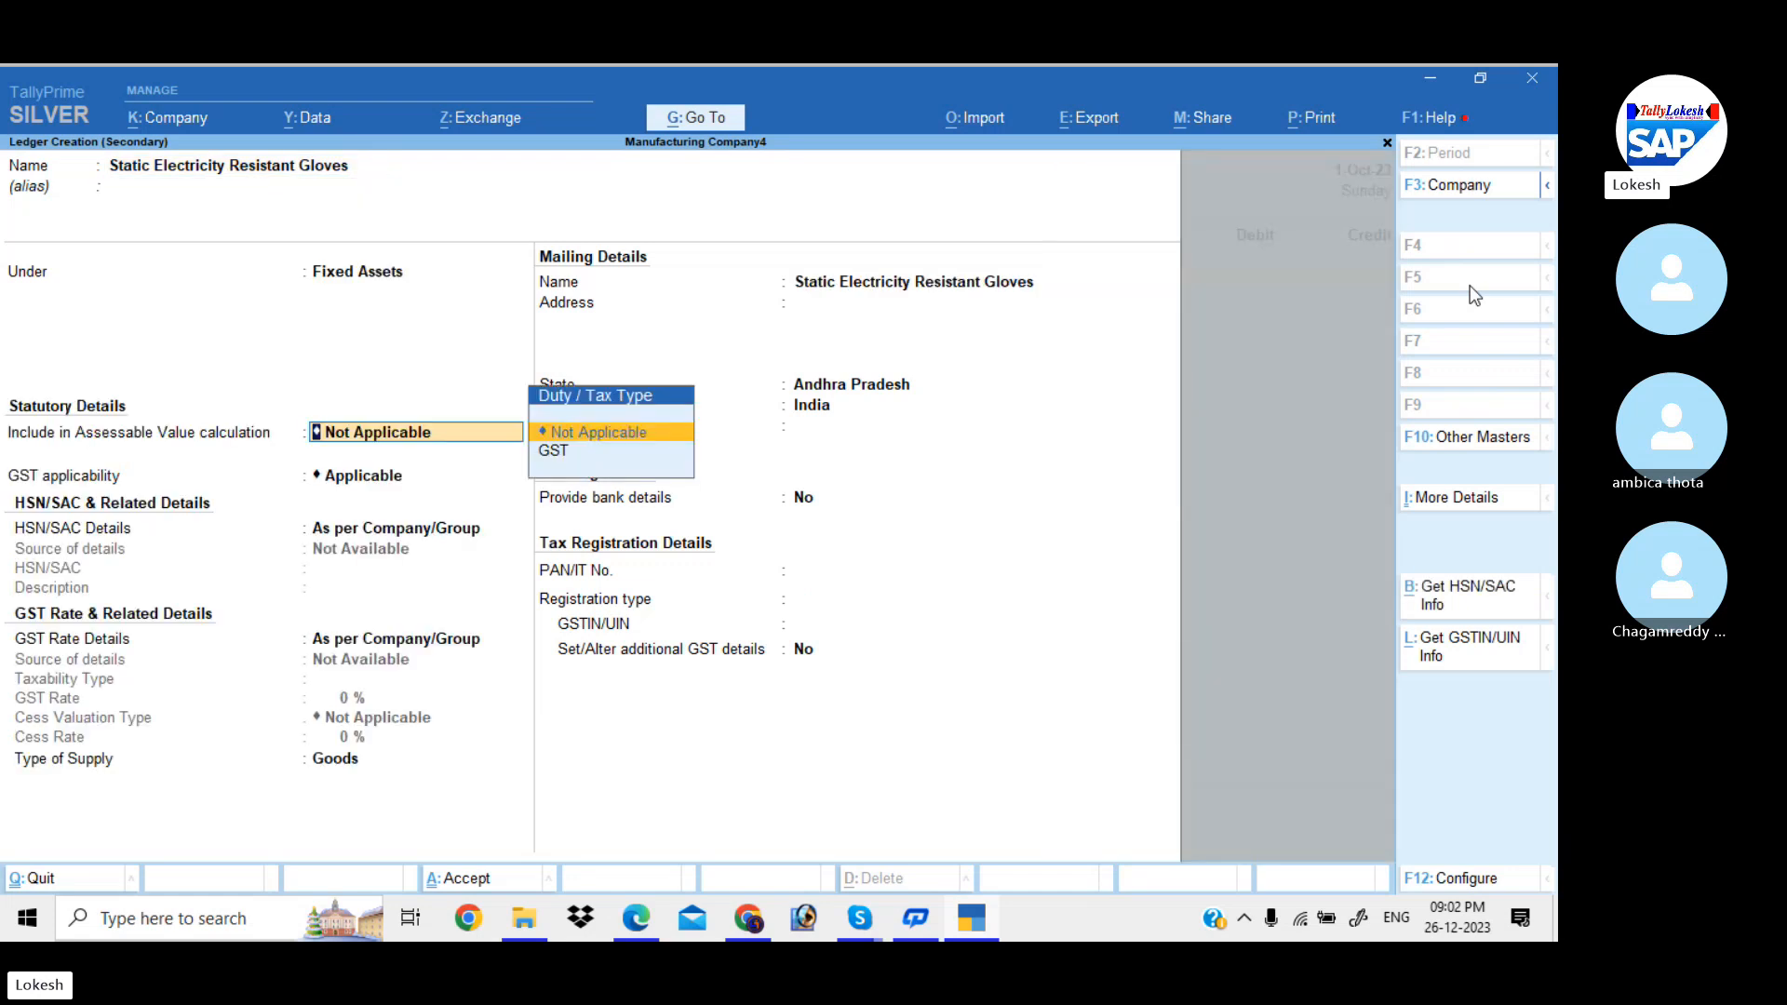
key("ctrl+a")
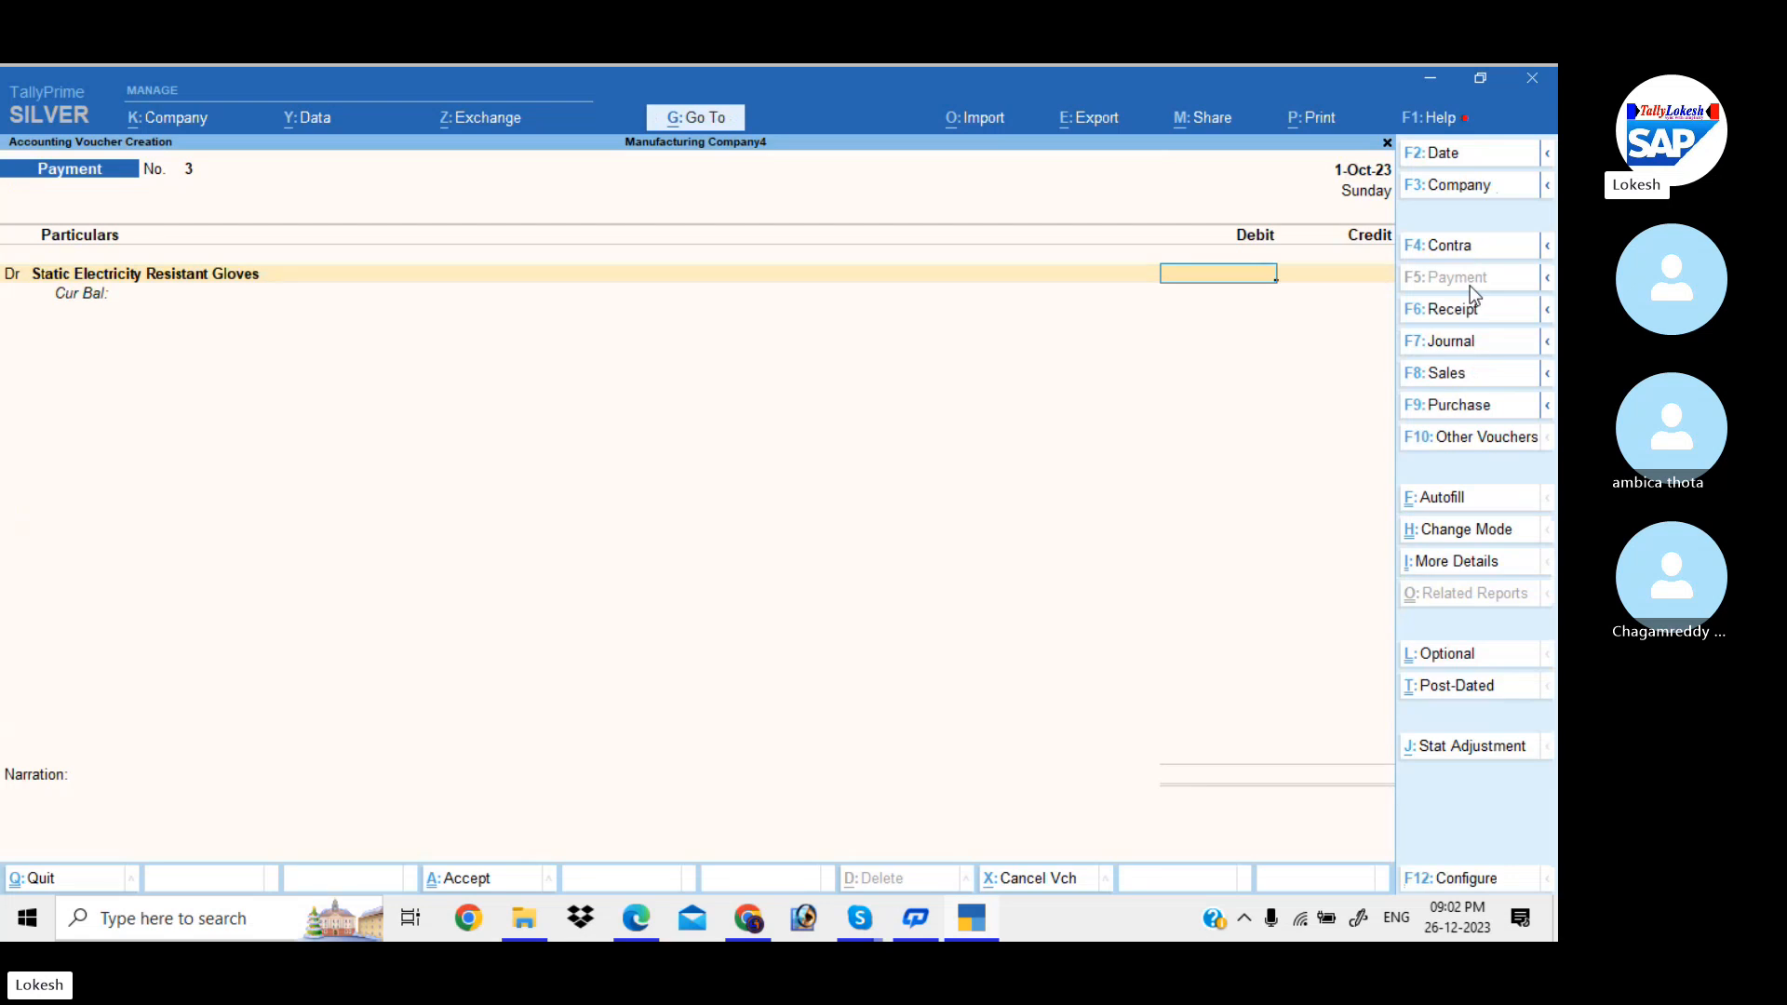
type("40000")
key("Return")
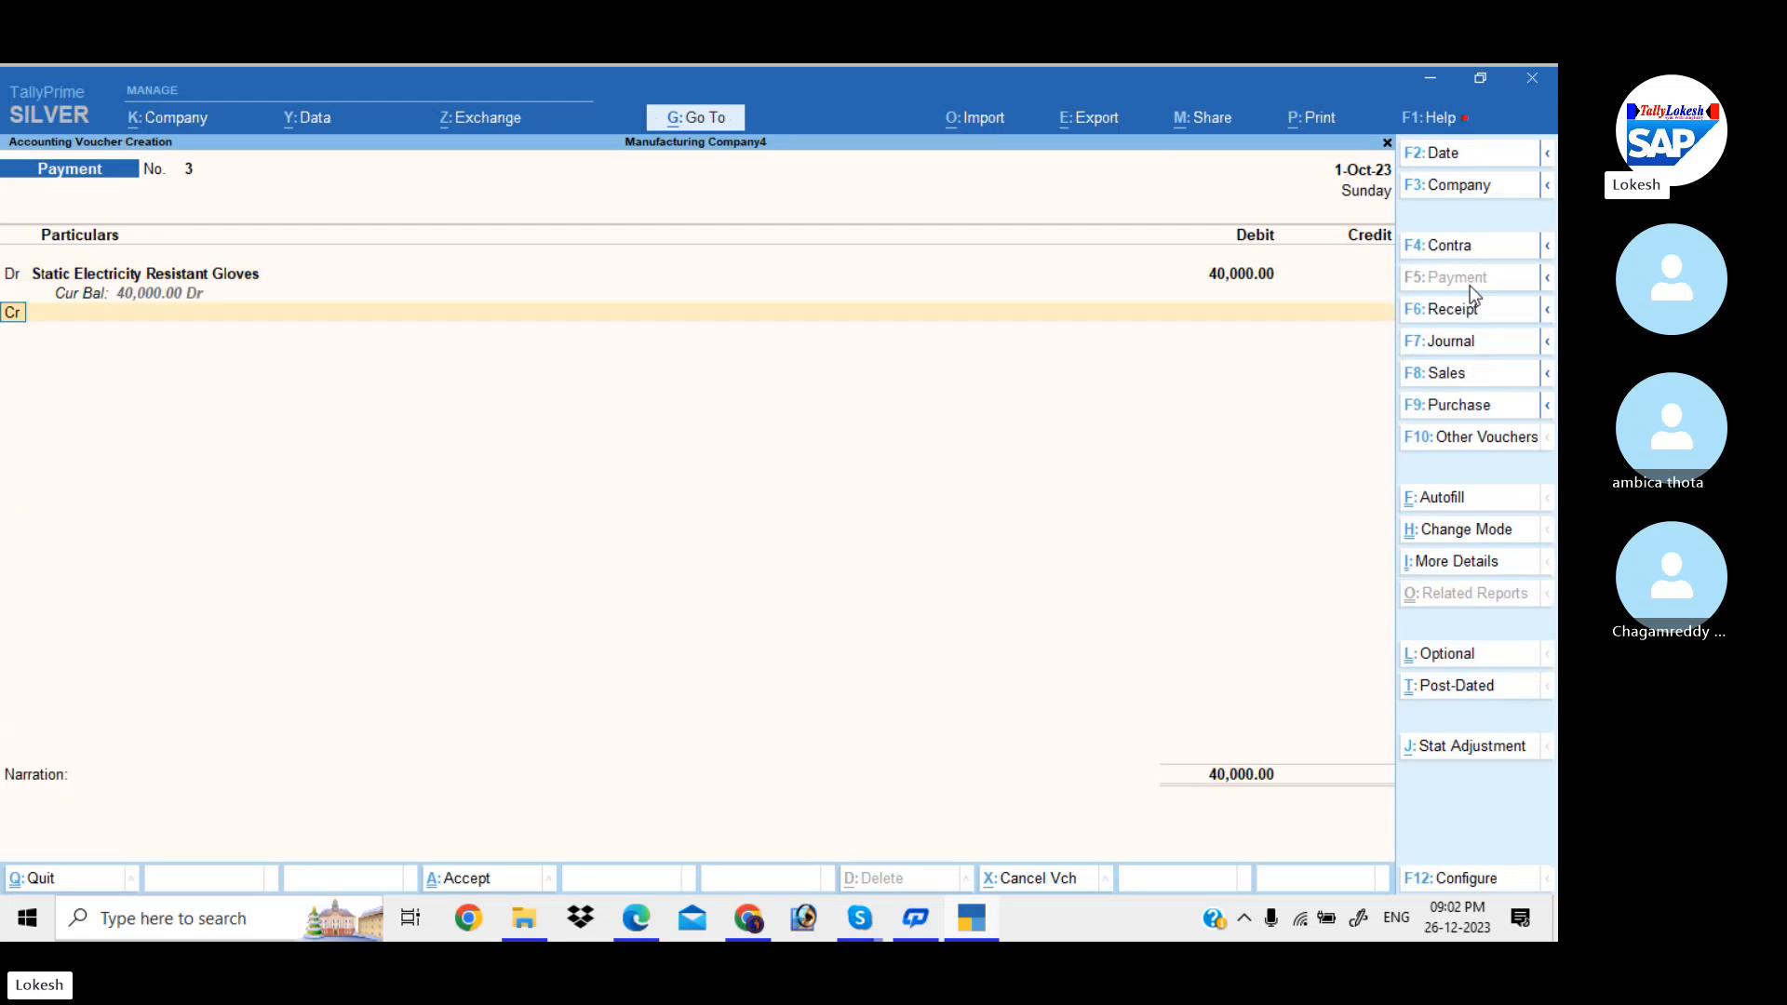
- Add a second debit line of 30000 for a new Voltage Testing Meter ledger under Fixed Assets
key("d")
key("Return")
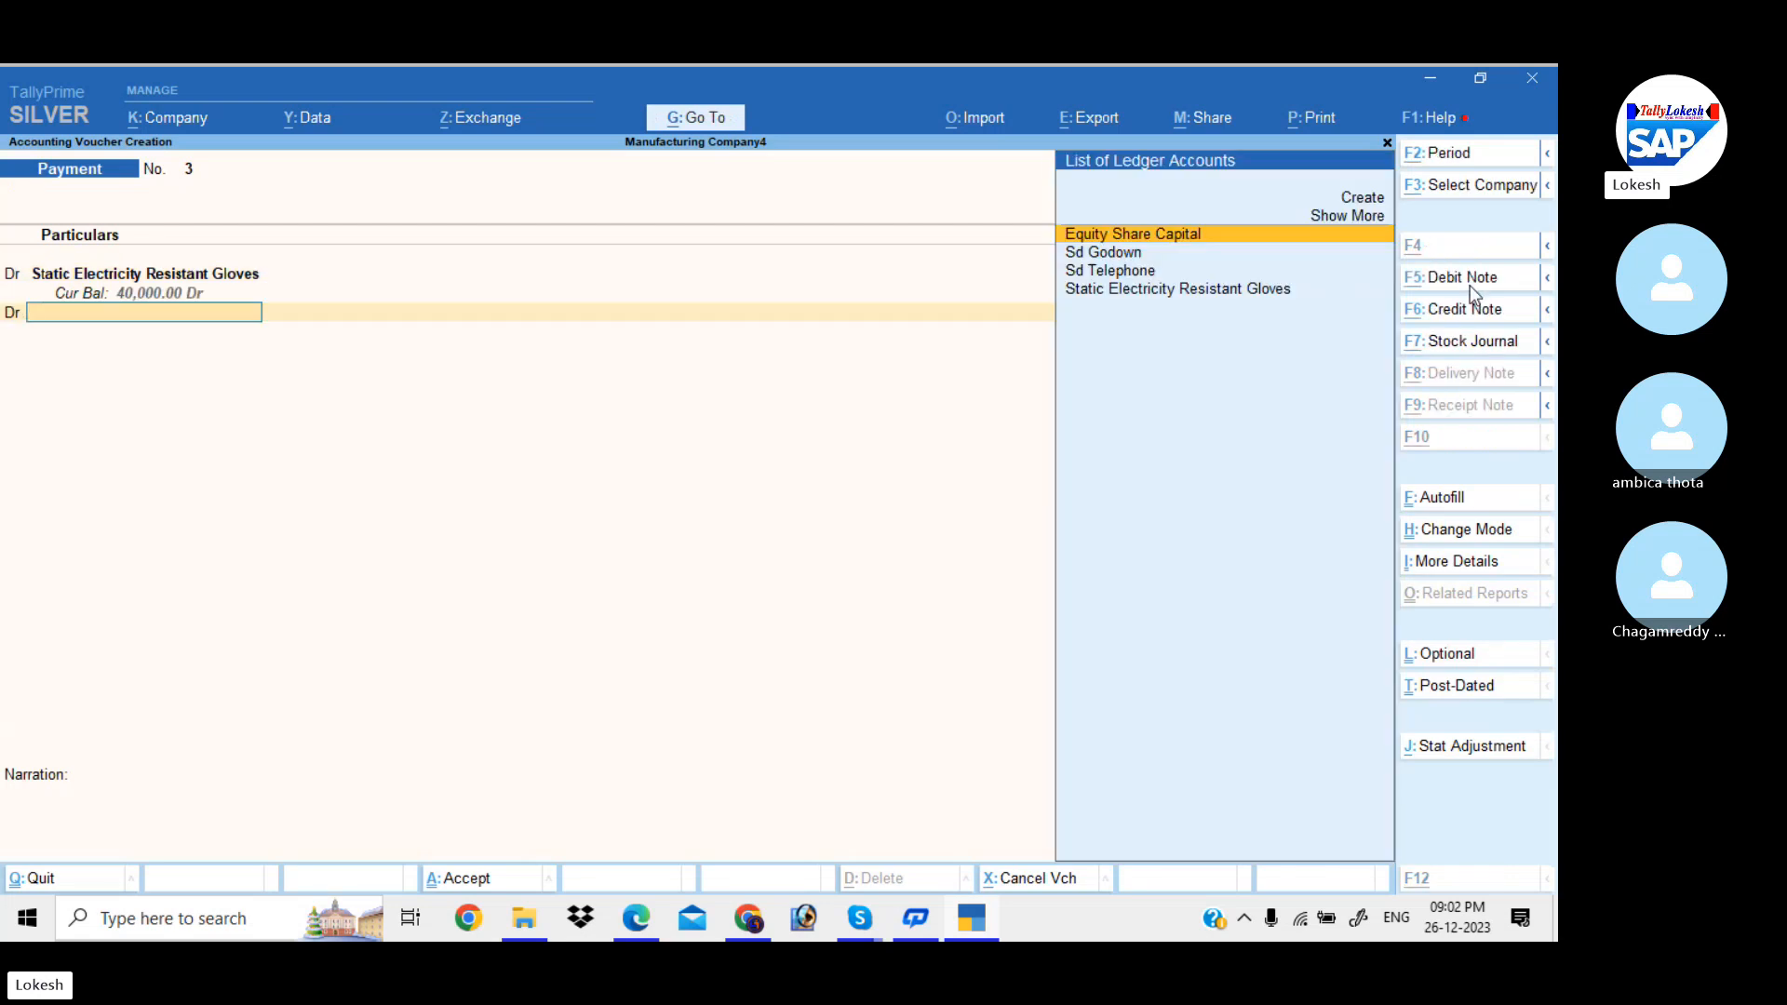
key("alt+c")
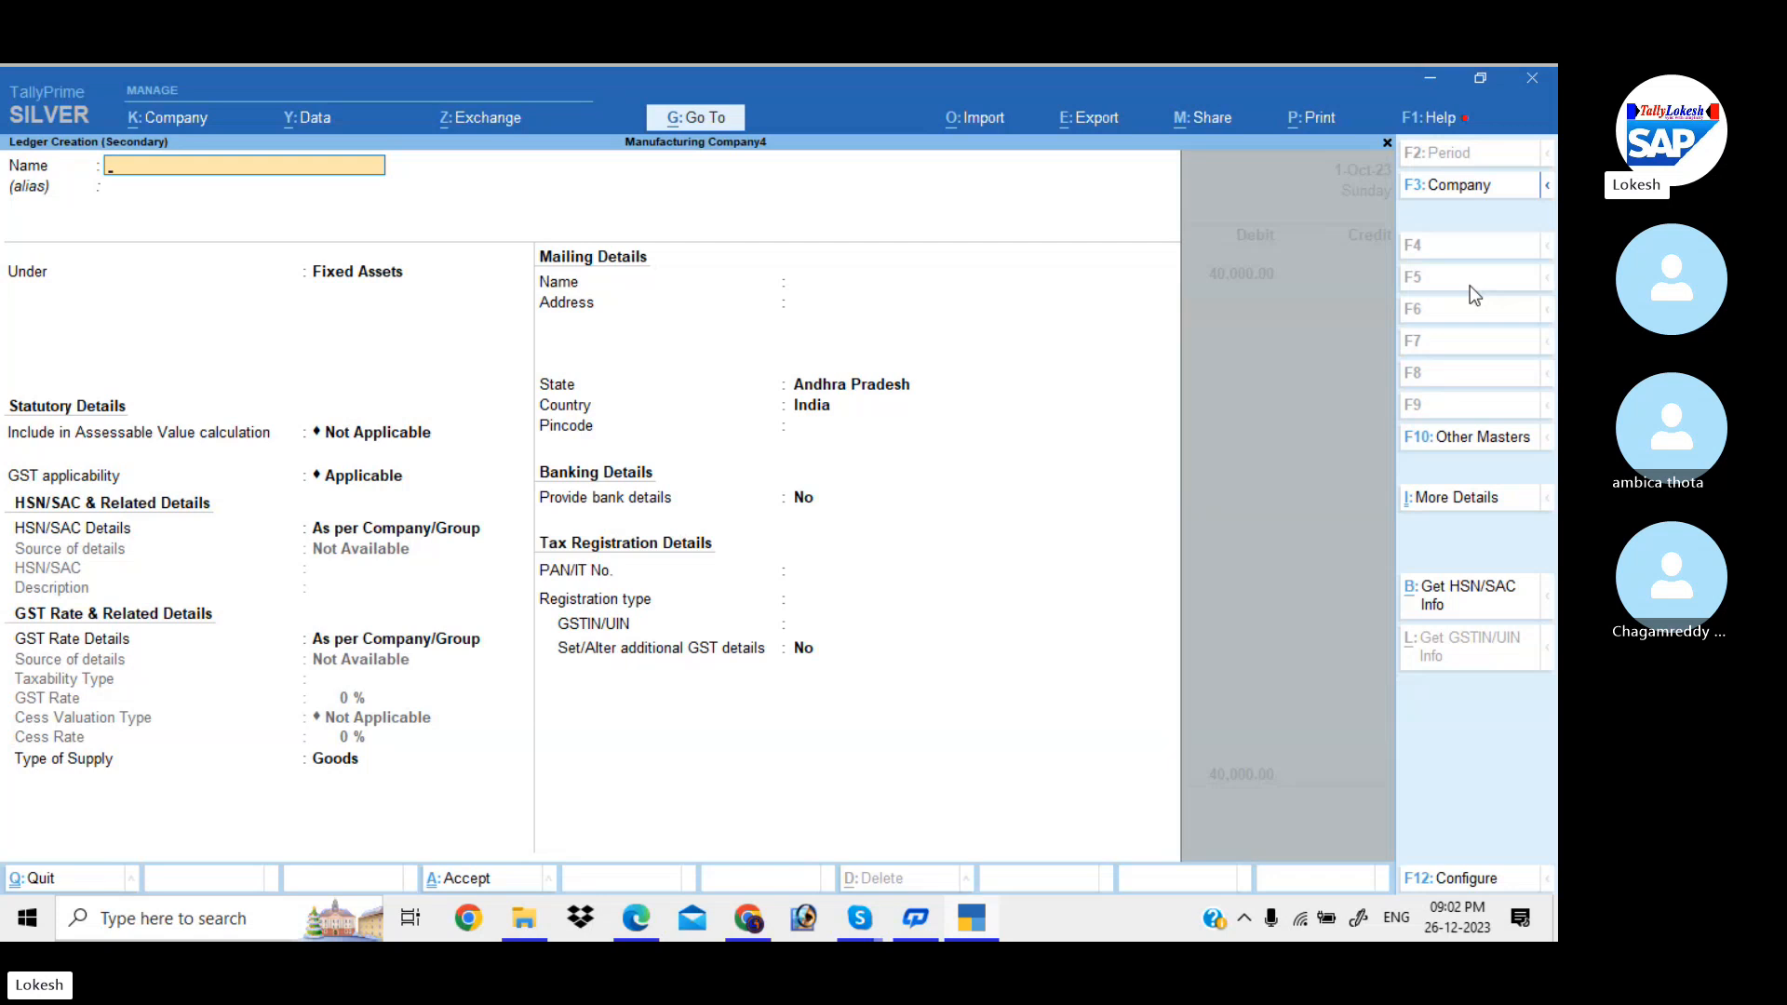
type("Voltage testing m")
key("BackSpace")
type("Meter")
key("Return")
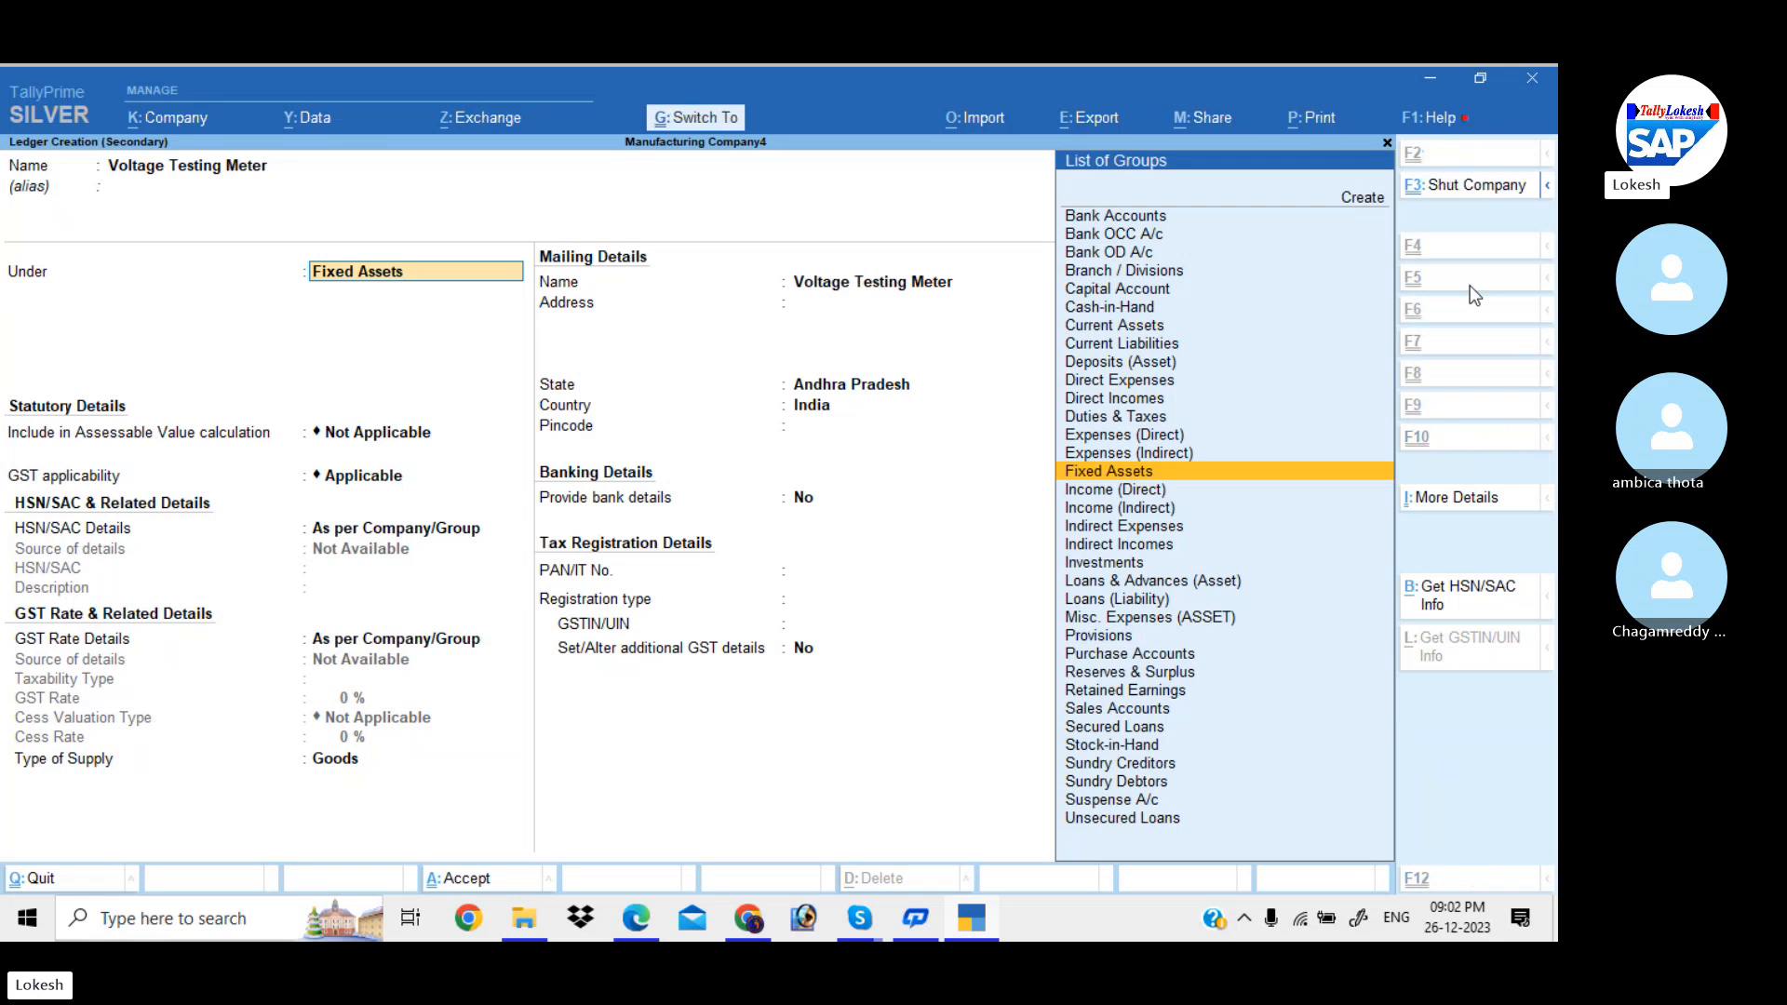
key("ctrl+a")
type("30000")
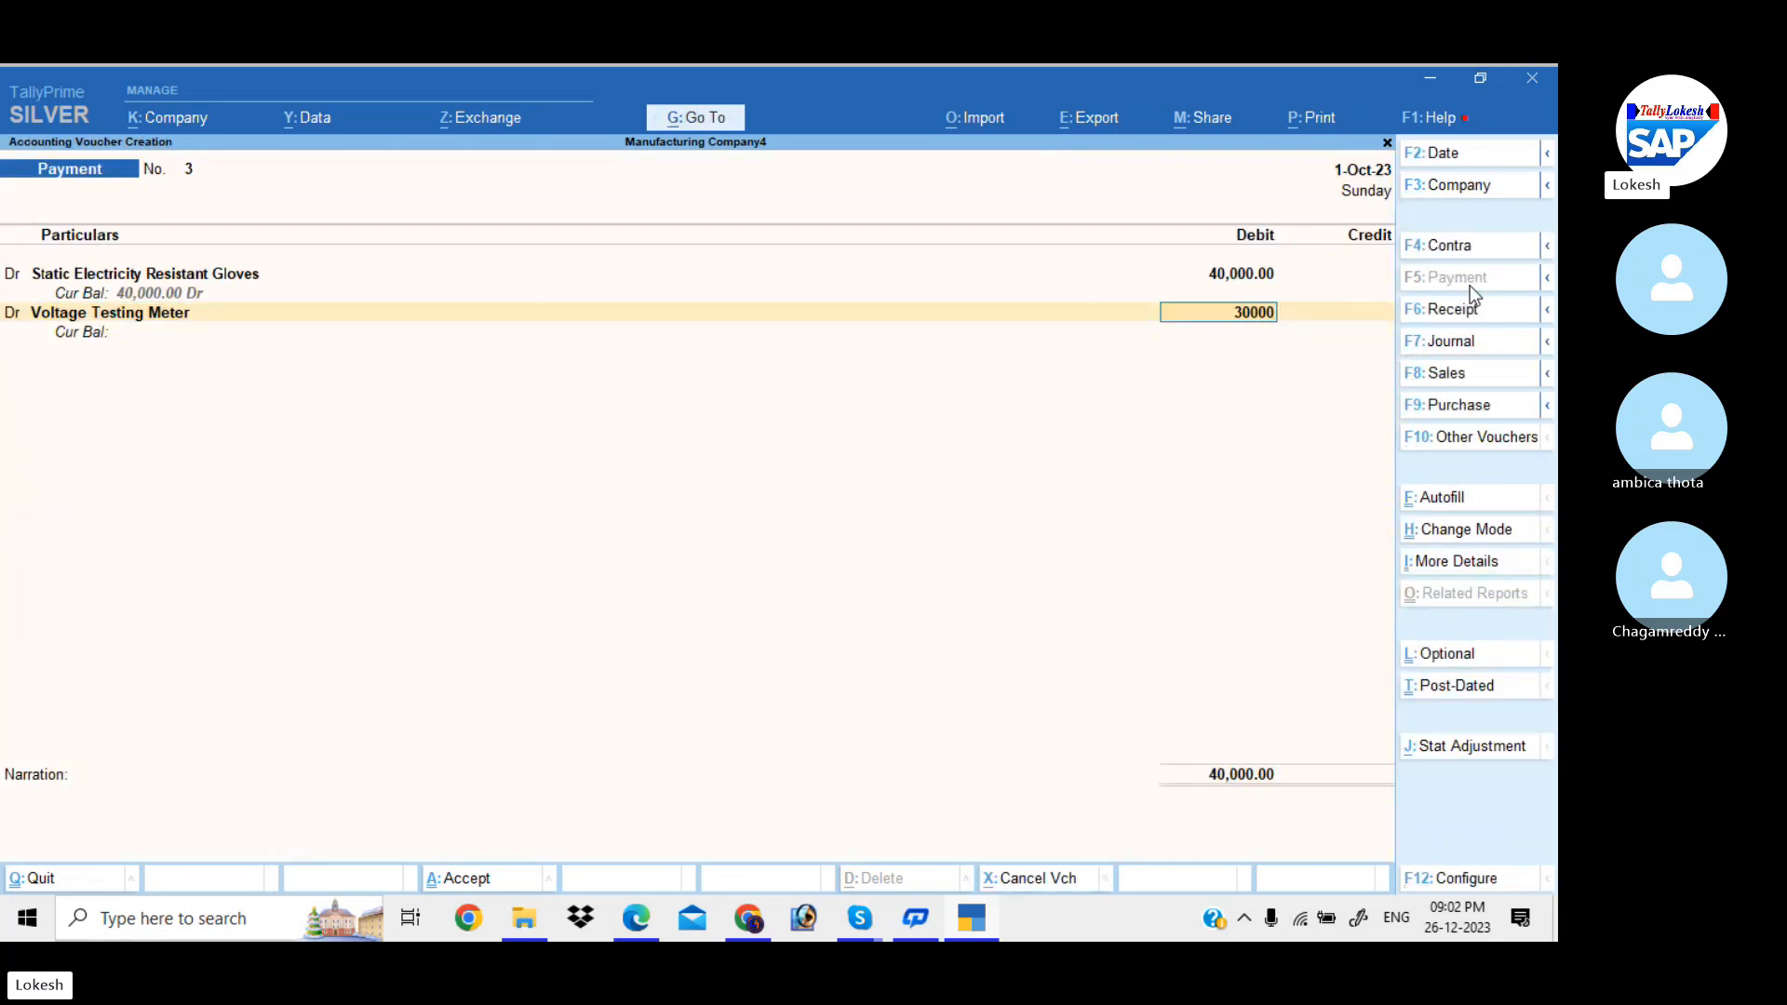
key("Return")
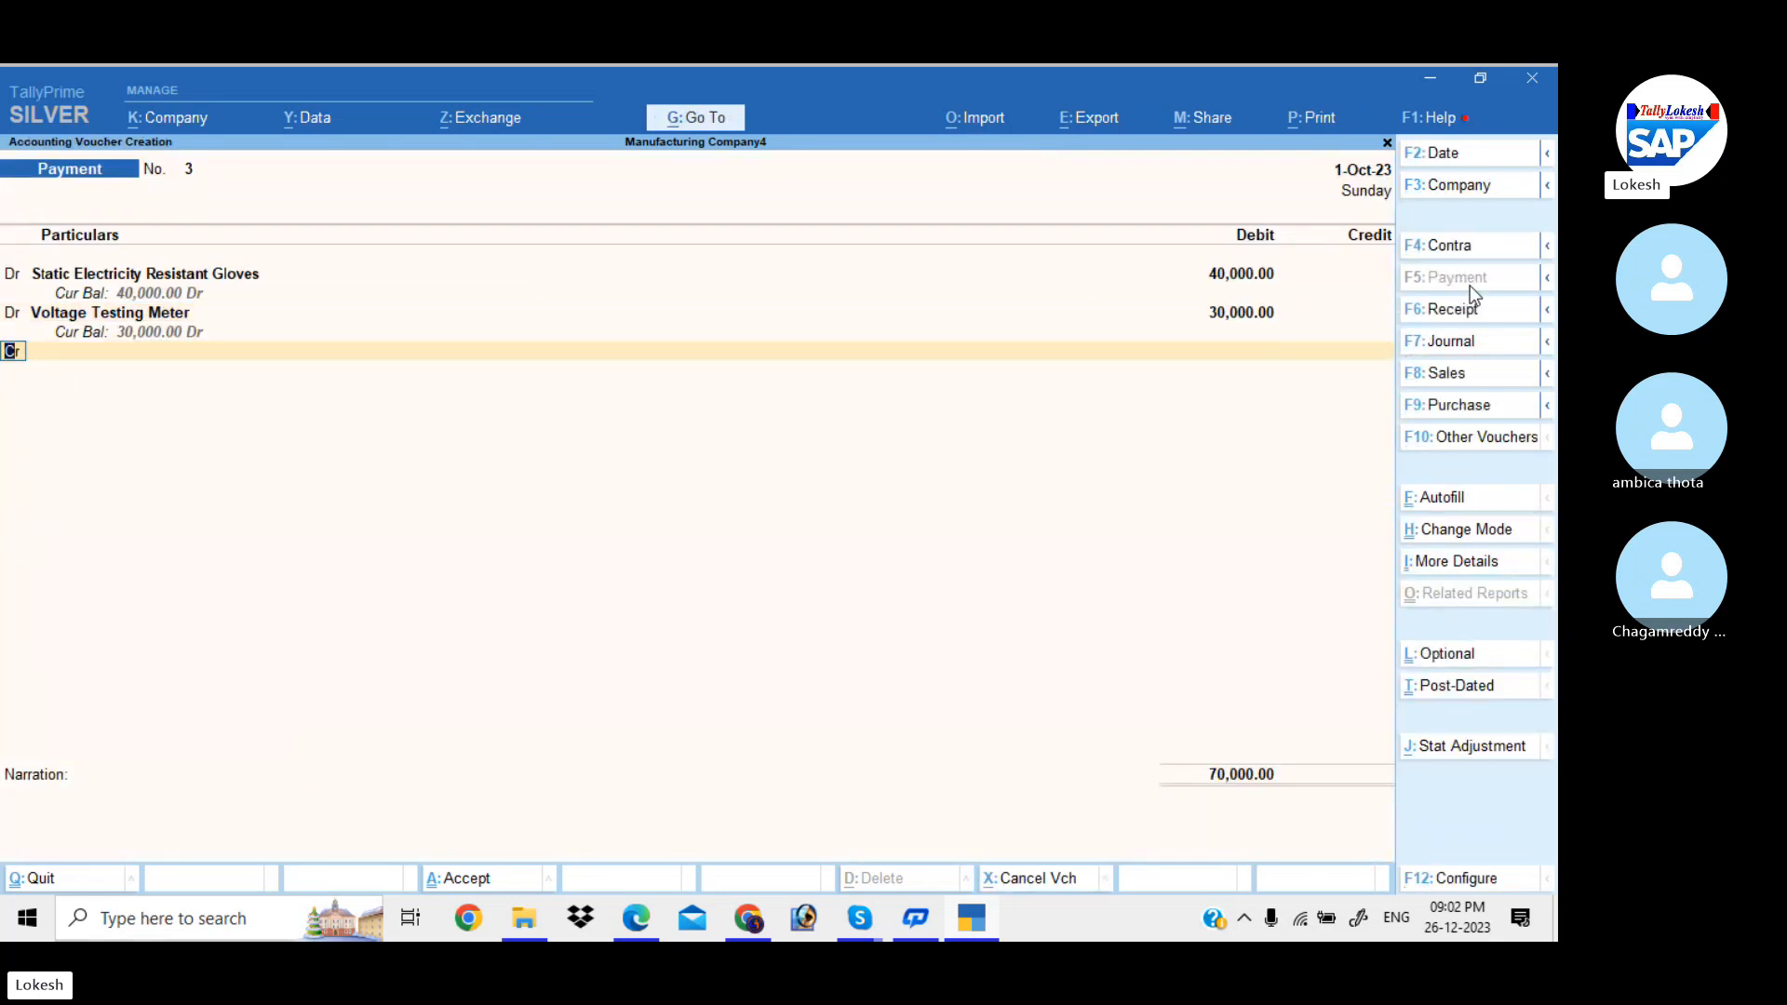
- Add a third debit line of 20000 for a new Electrical Fittings ledger under Fixed Assets
key("Return")
key("alt+c")
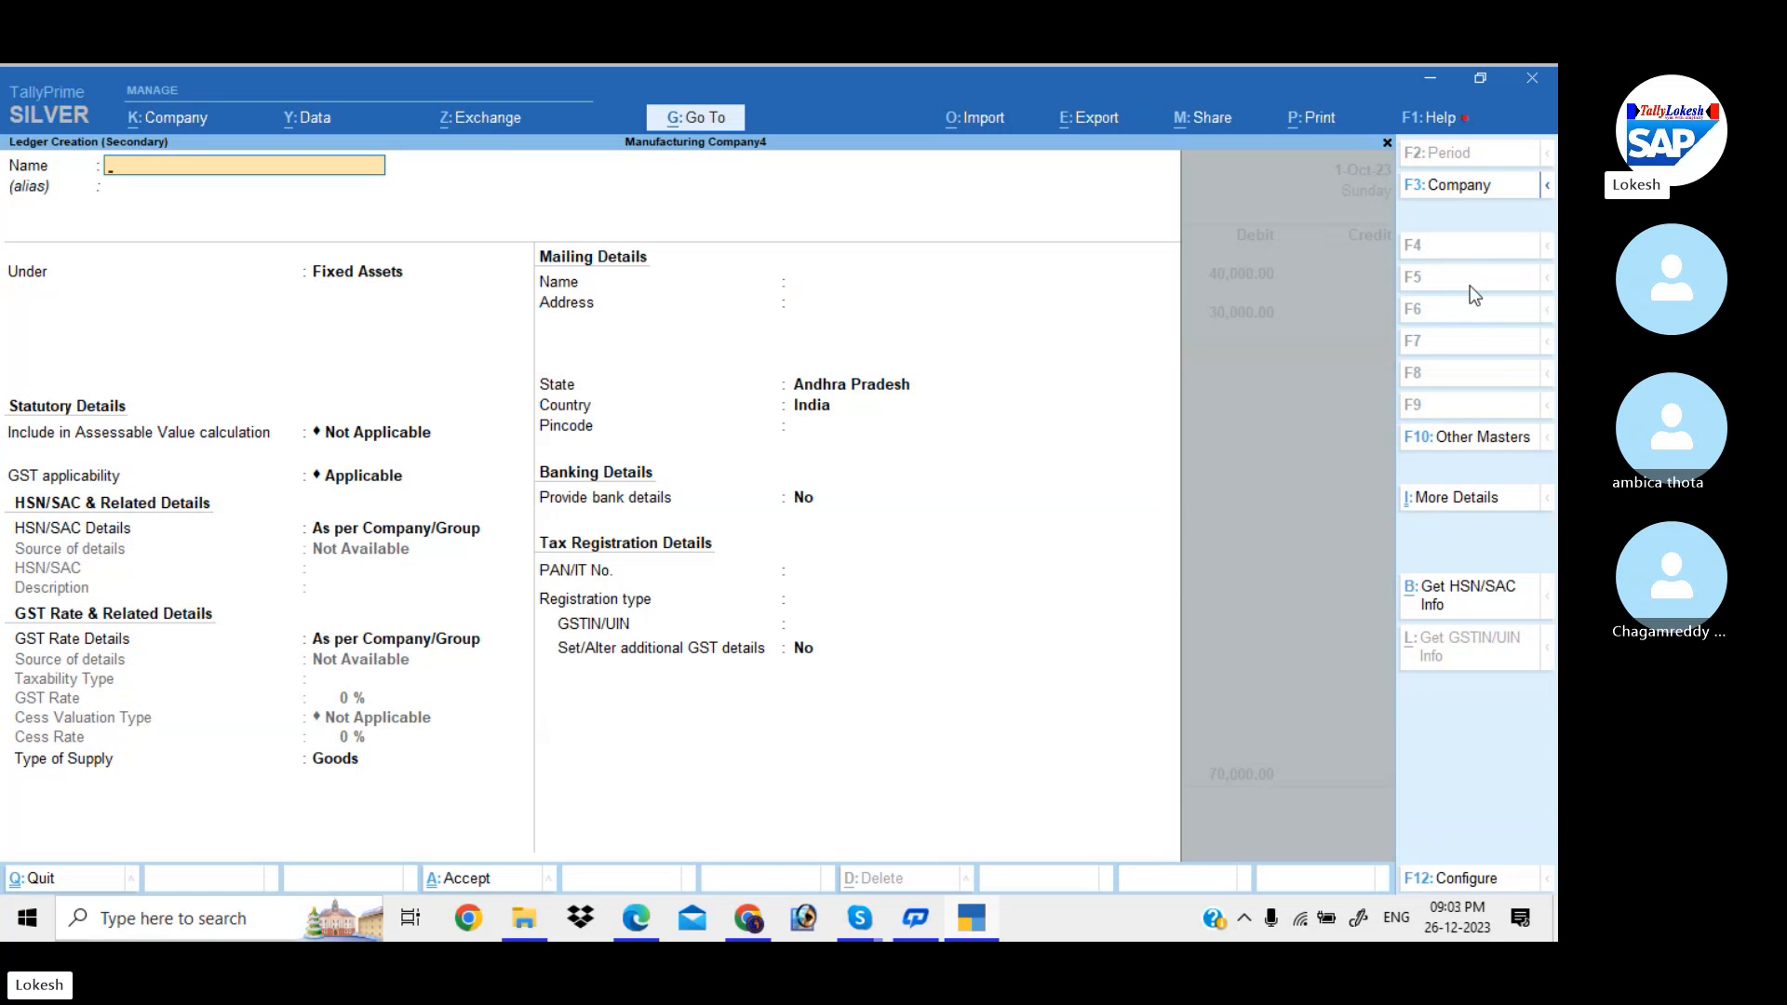
type("Electrical fittings")
key("Return")
key("Return")
key("ctrl+a")
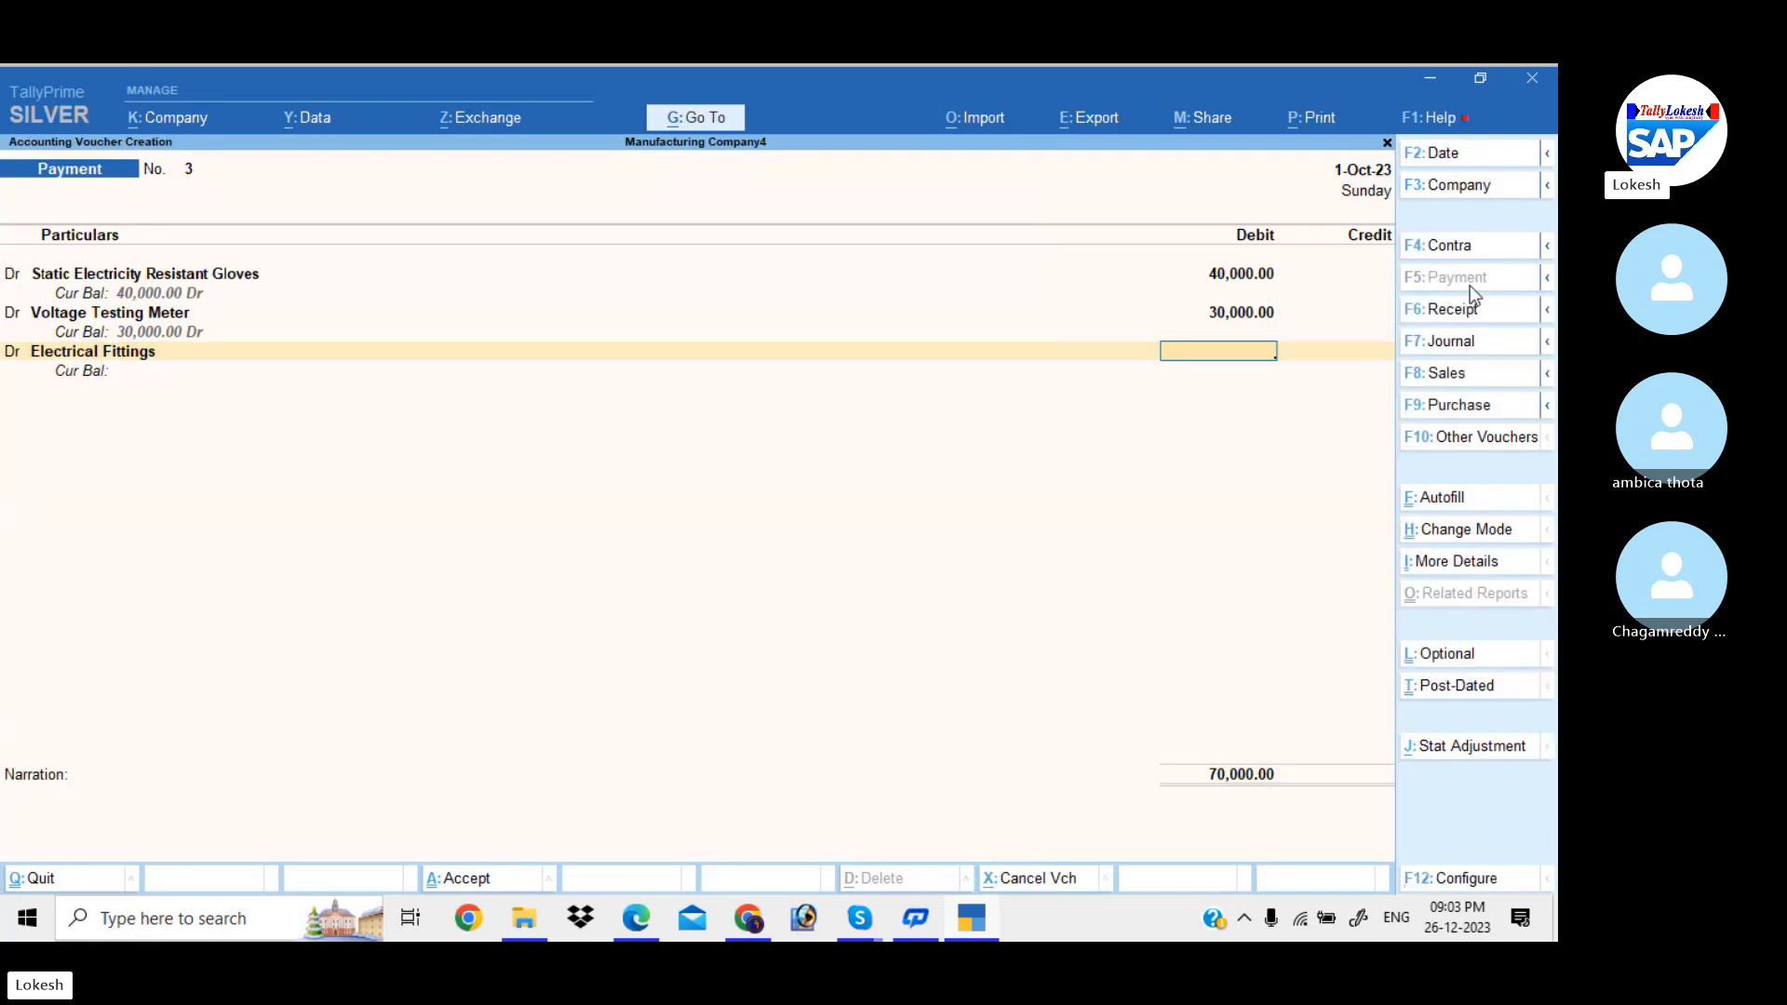
type("20000")
key("Return")
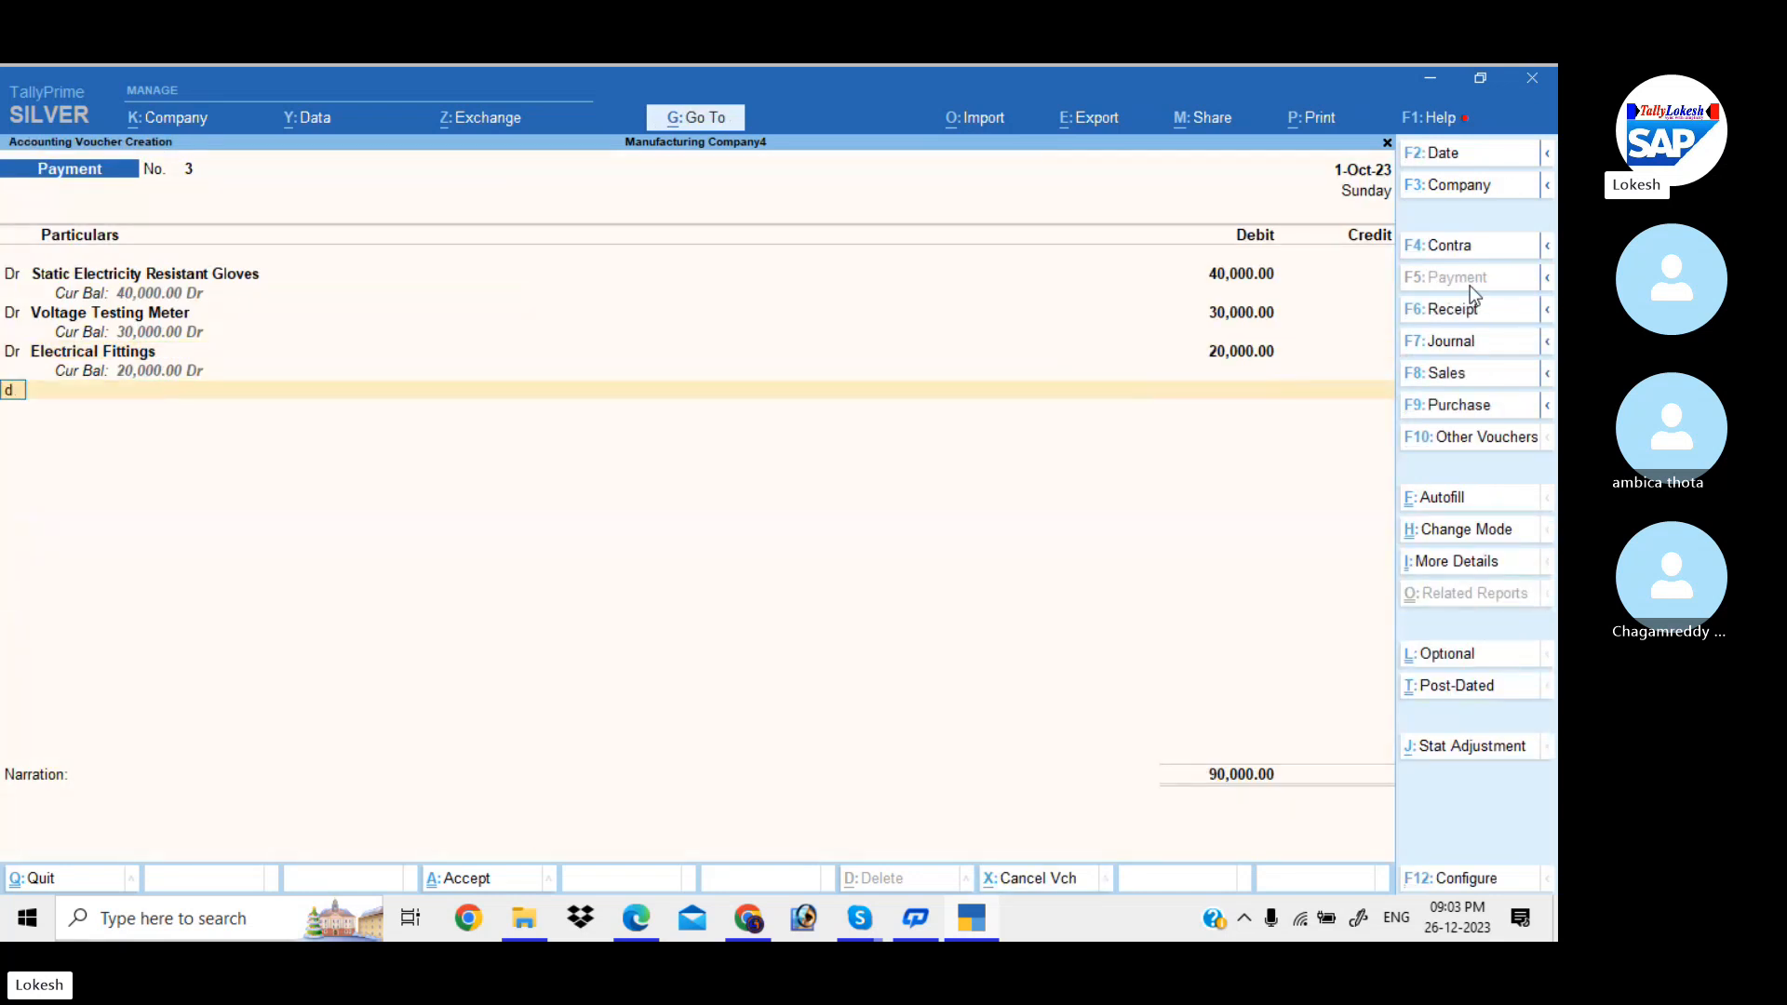
- Create a Computer ledger under Fixed Assets from the fourth debit line and debit it with 40000
key("alt+c")
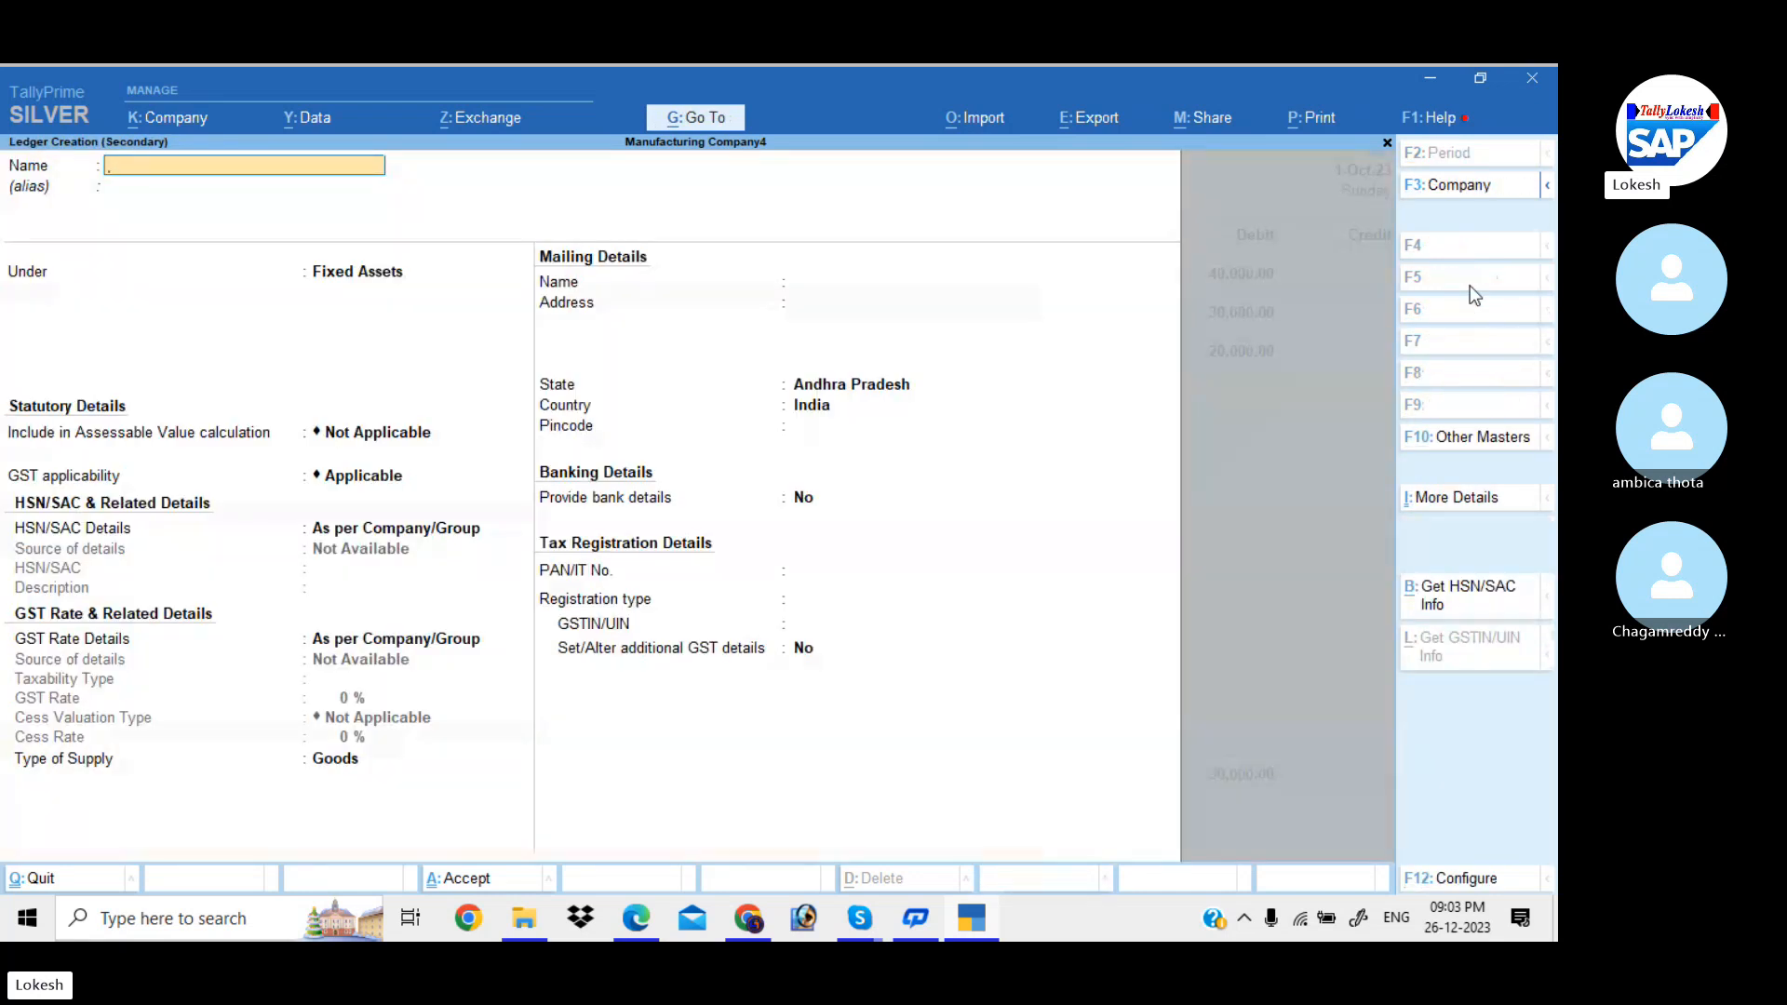
type("Computer")
key("Return")
key("Return")
key("ctrl+a")
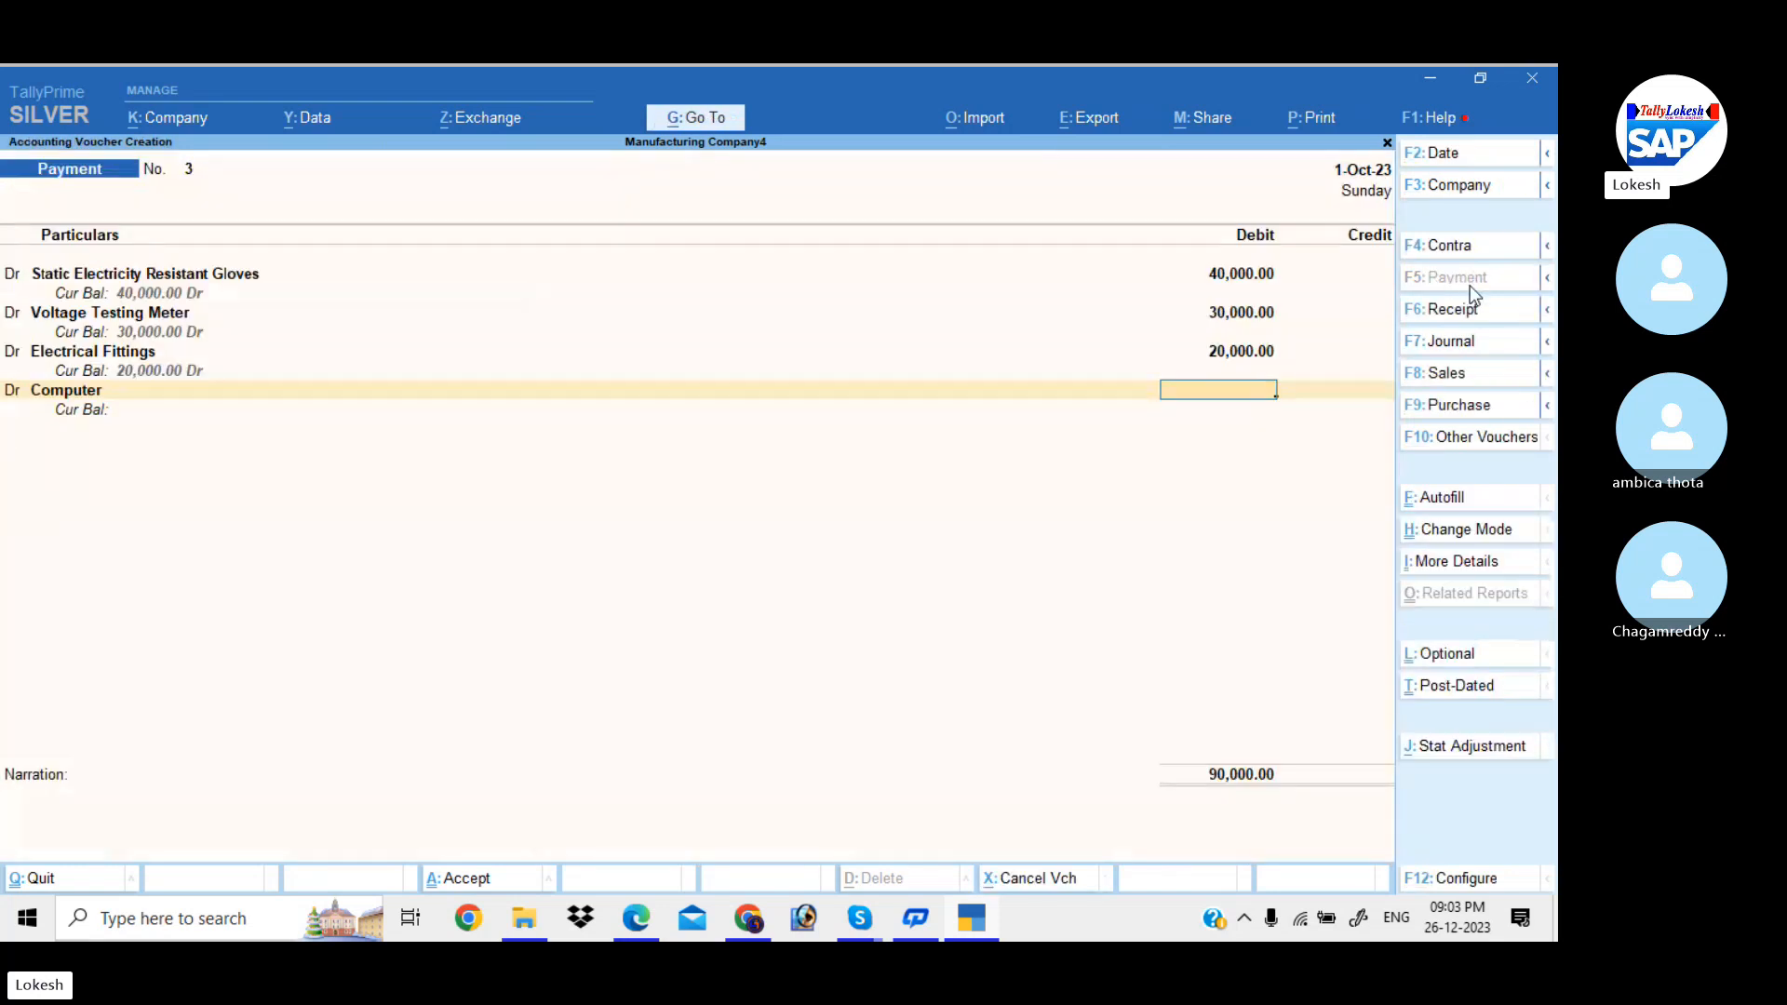
type("40000")
key("Return")
- Add a fifth debit line of 50000 for a new Assembling Tables ledger under Fixed Assets
key("Return")
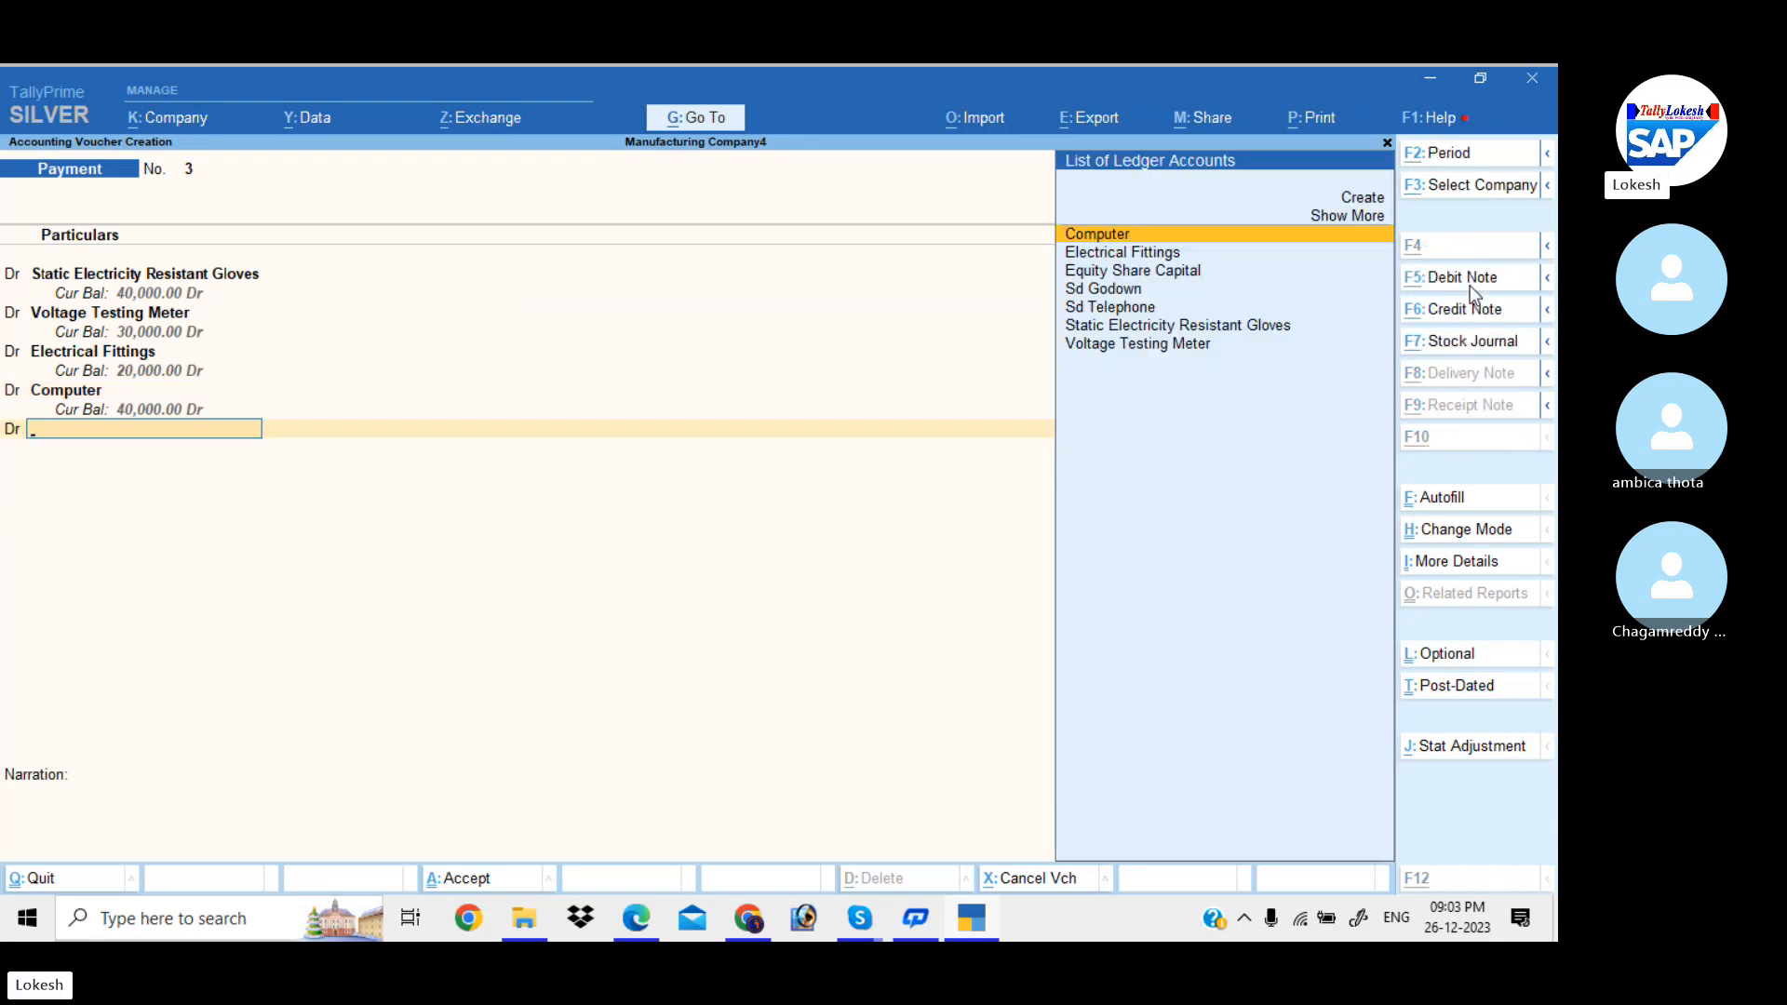
key("alt+c")
type("Ass")
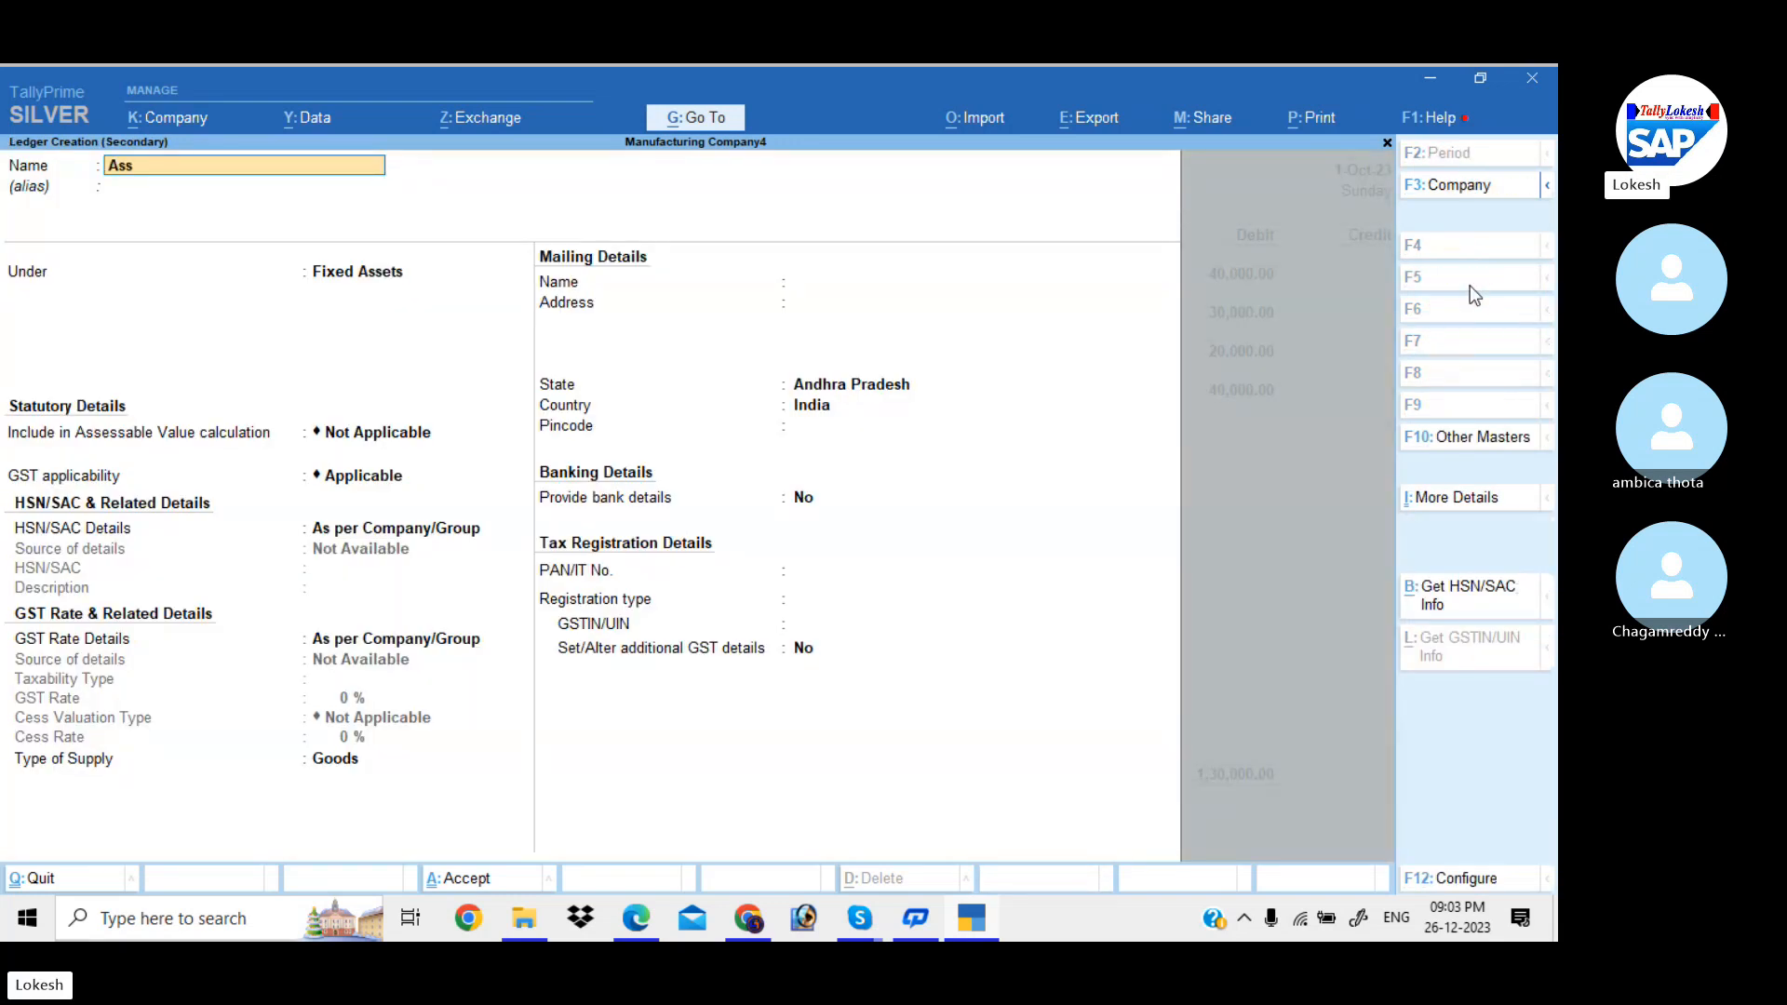
type("embling Tables")
key("Return")
key("ctrl+a")
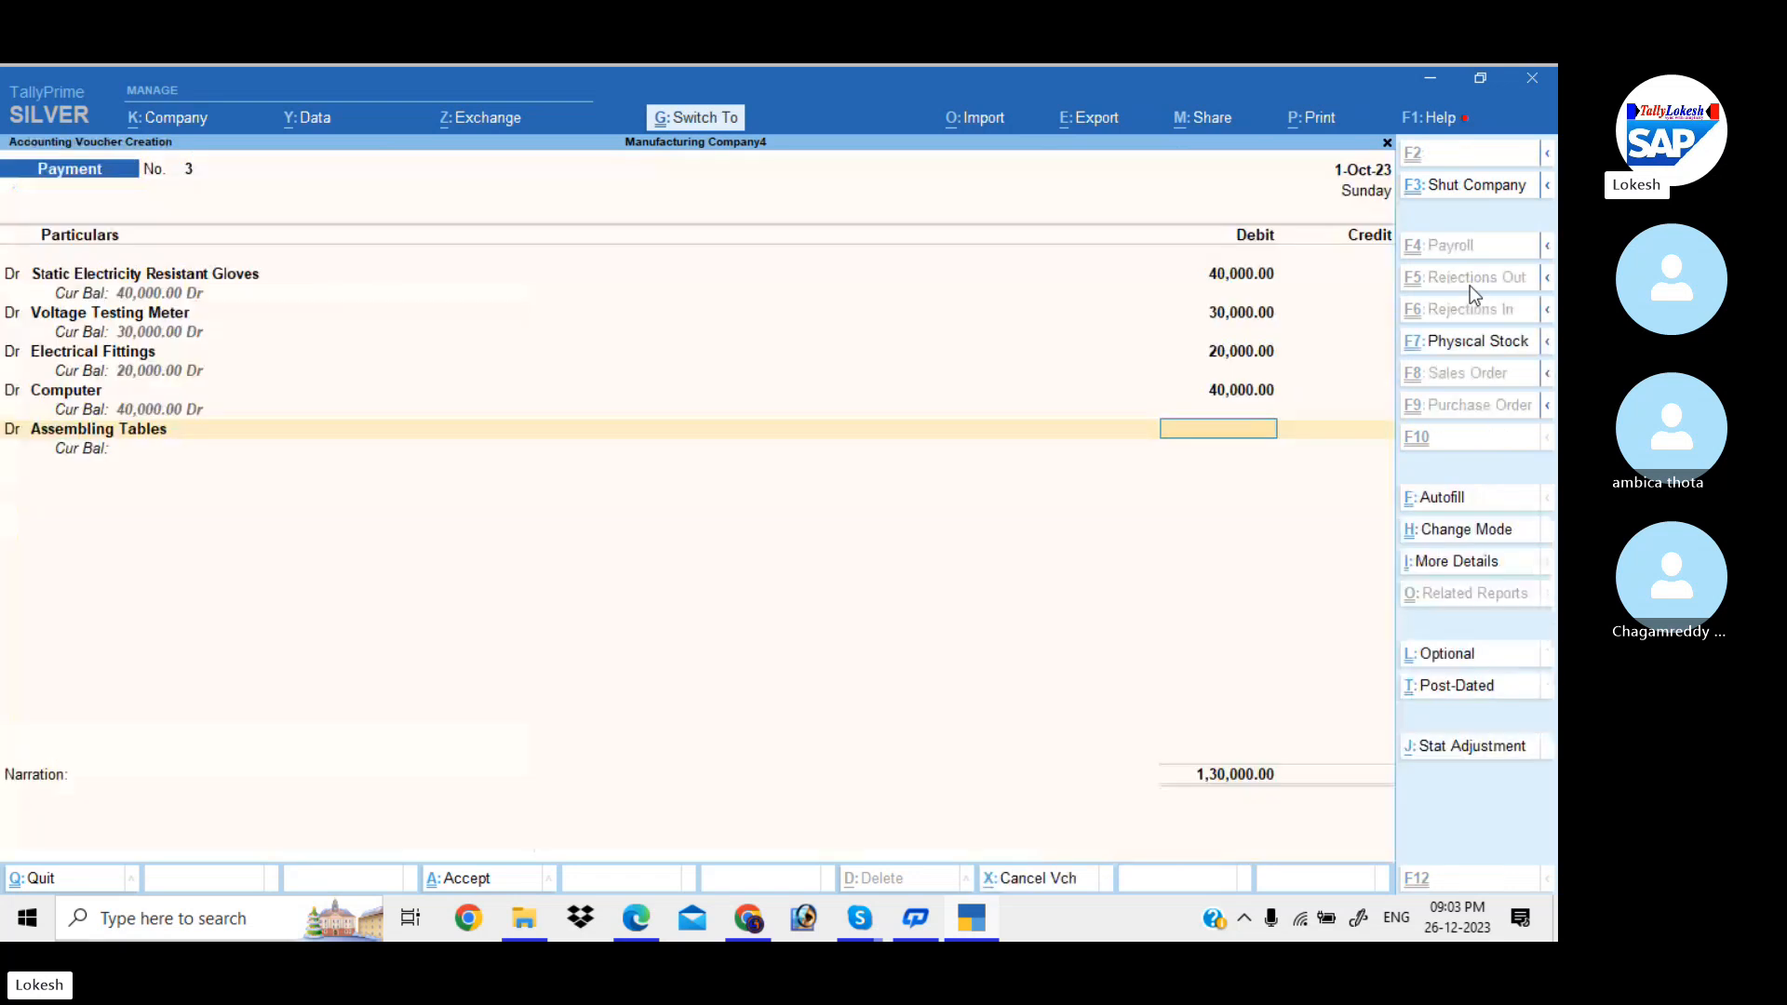
type("50000")
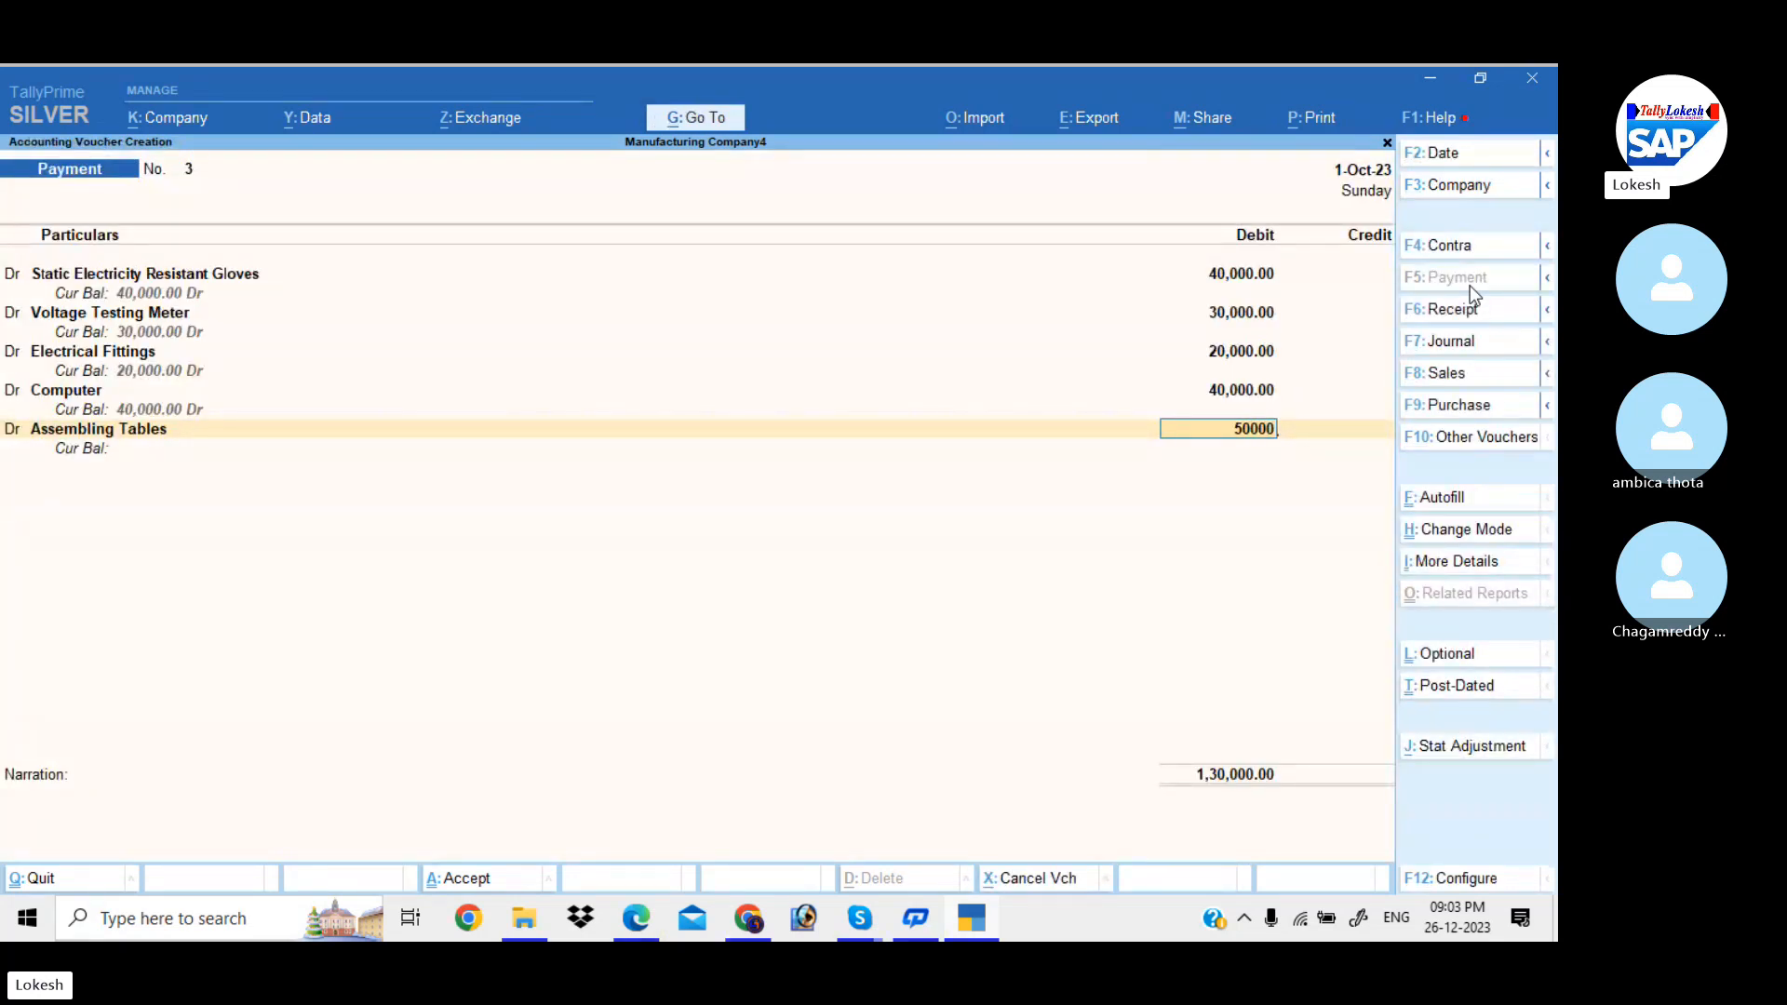
key("Return")
- Create a Furniture and Fixtures ledger under Fixed Assets from the sixth debit line and debit it with 50000
key("Return")
key("alt+c")
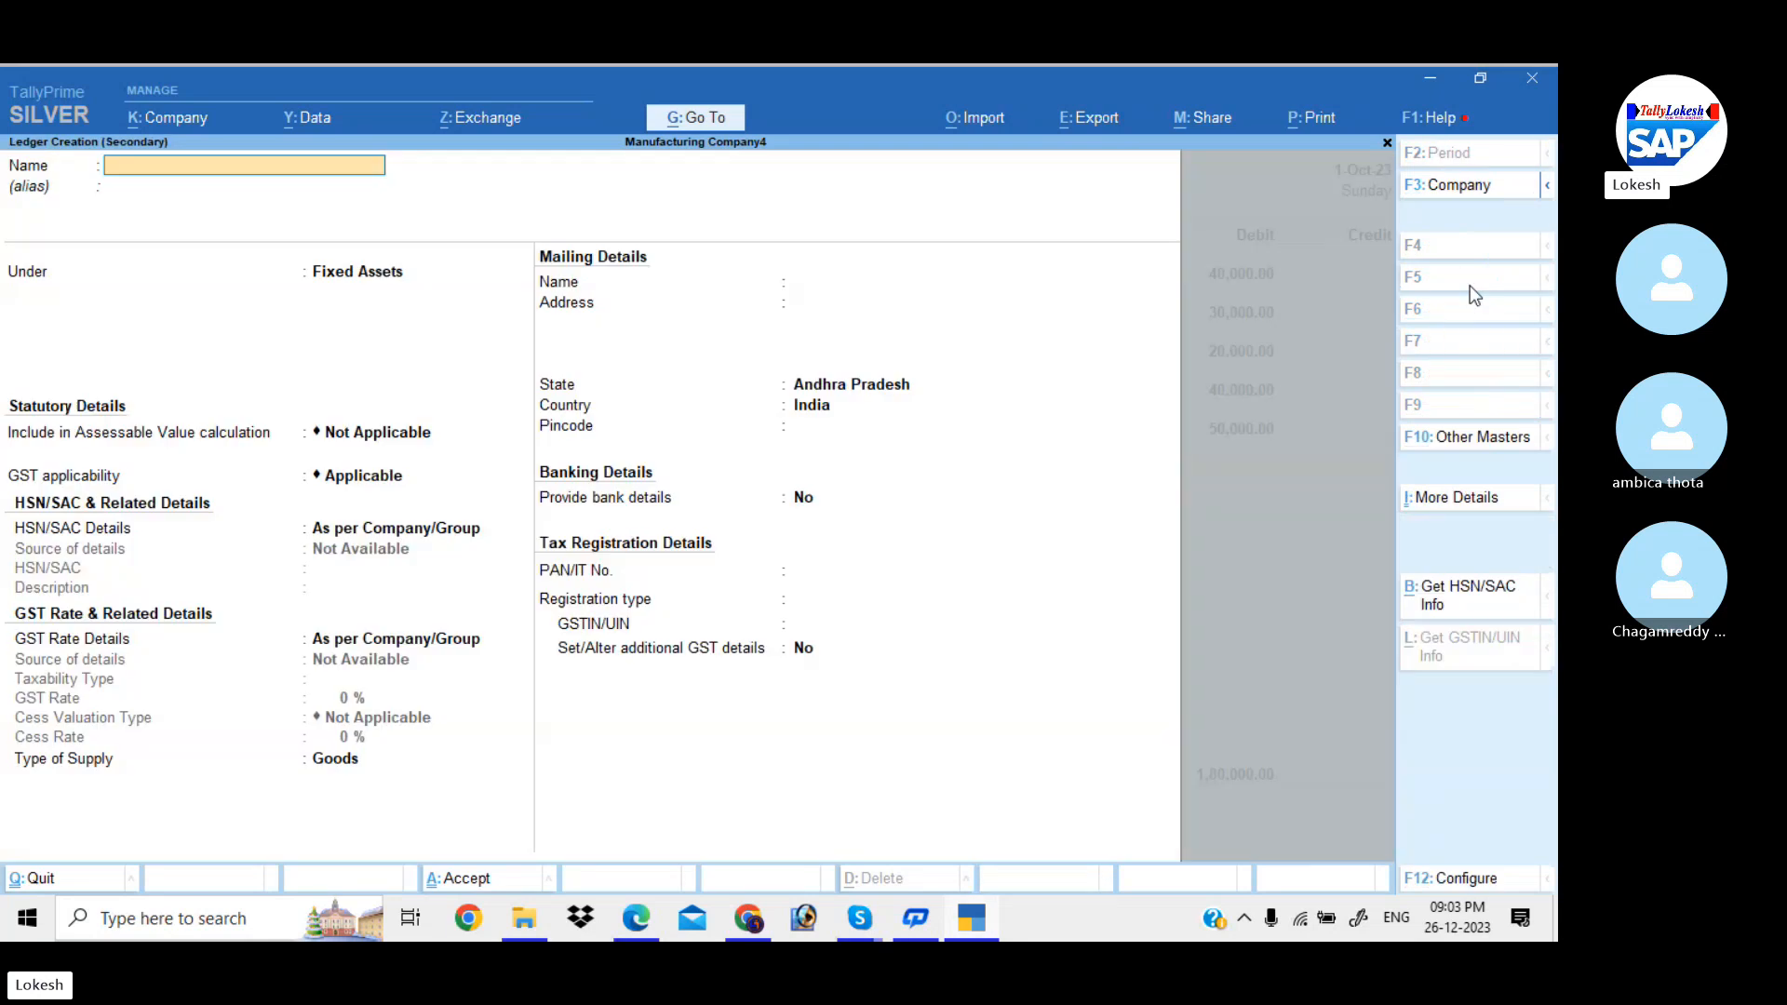
type("Furniture a")
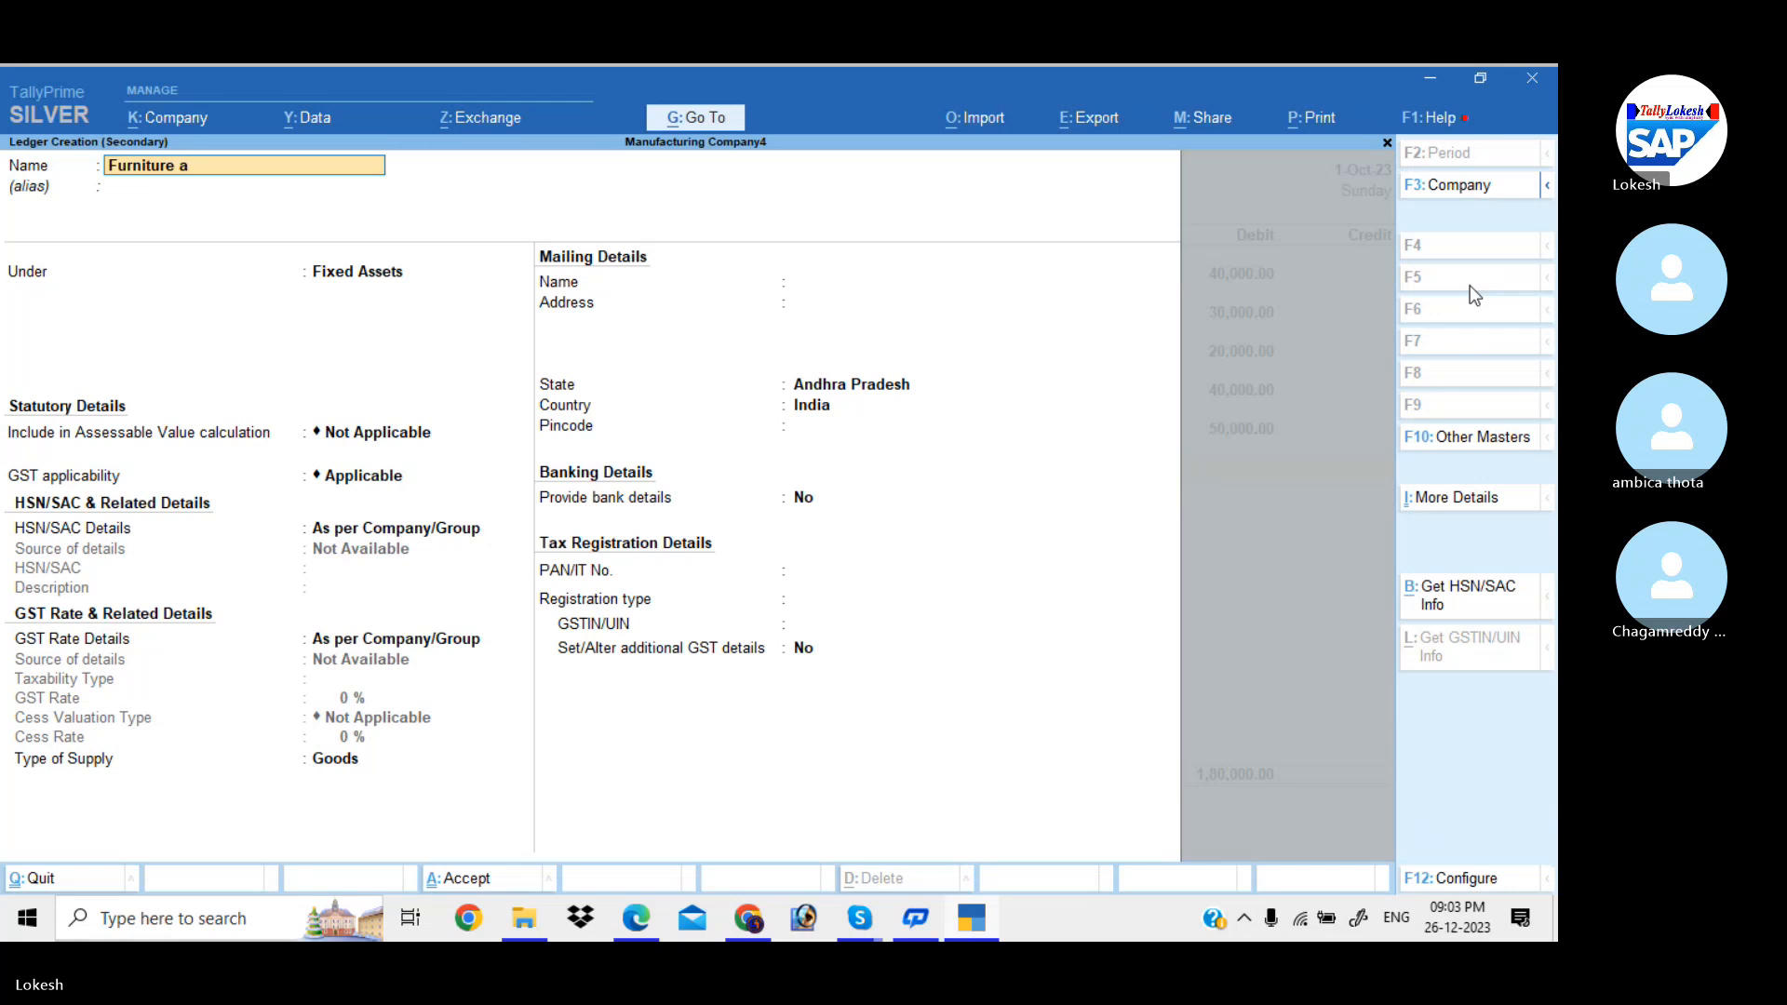
type("nd Fixture")
type("s")
key("Return")
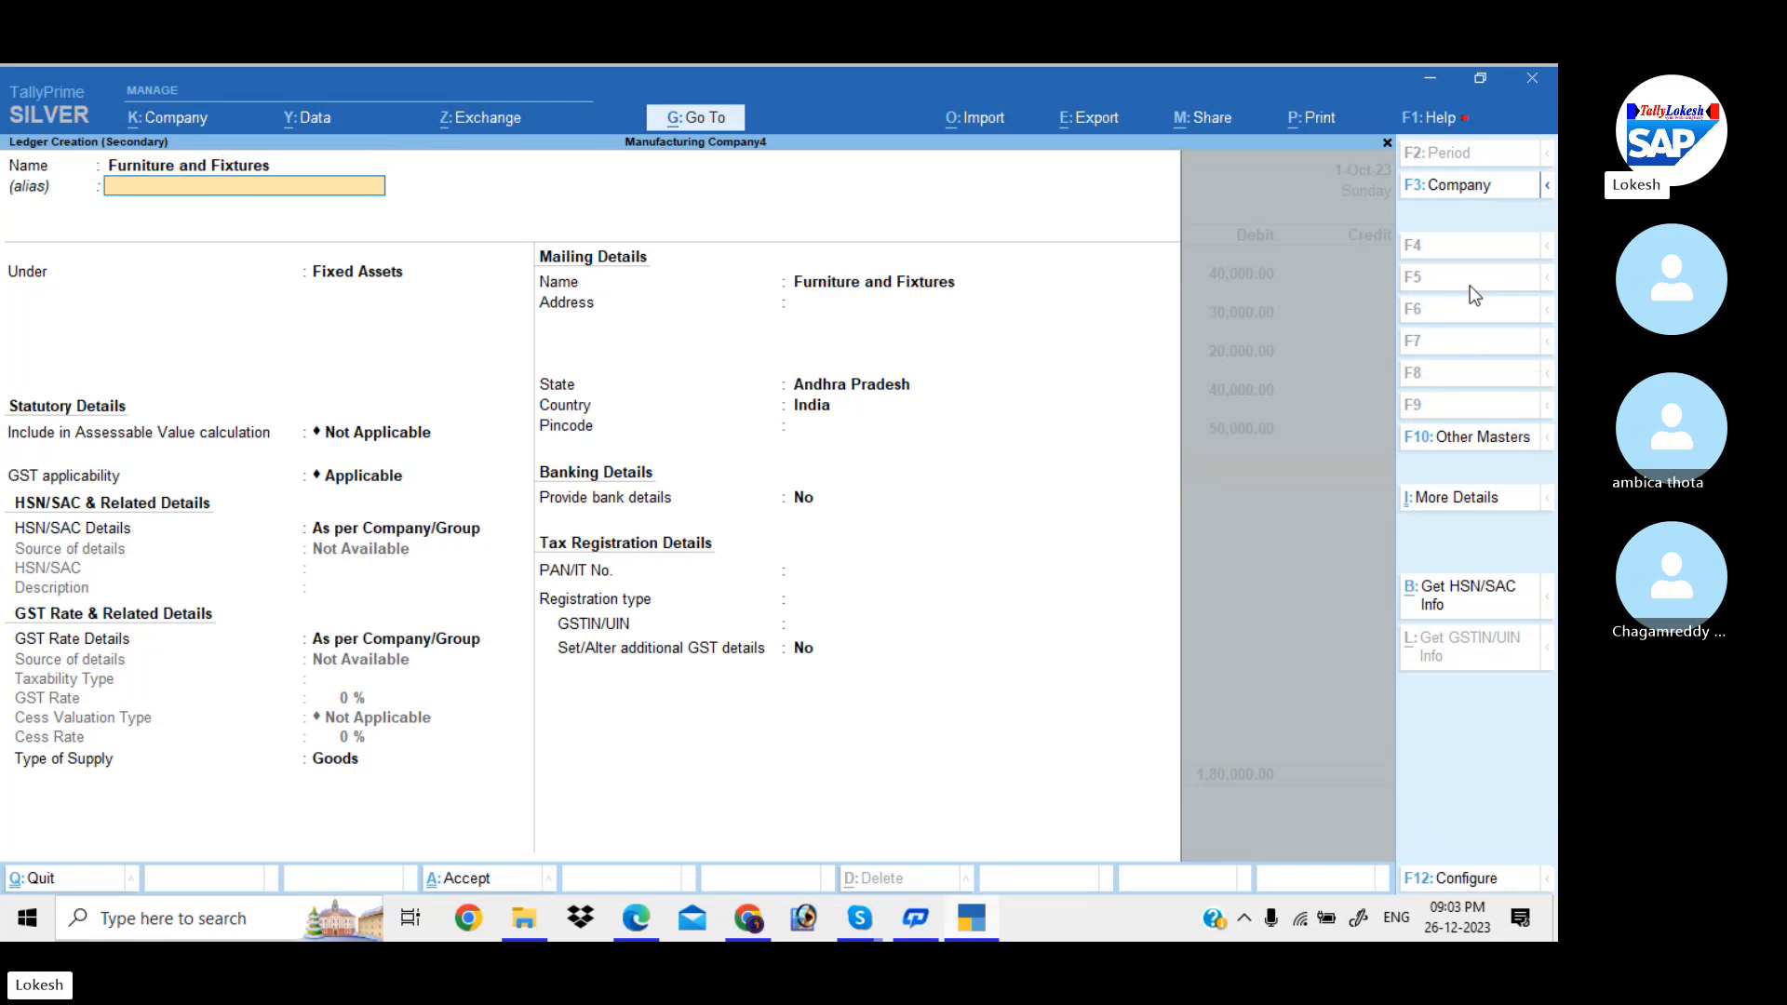
key("Return")
key("Return")
key("ctrl+a")
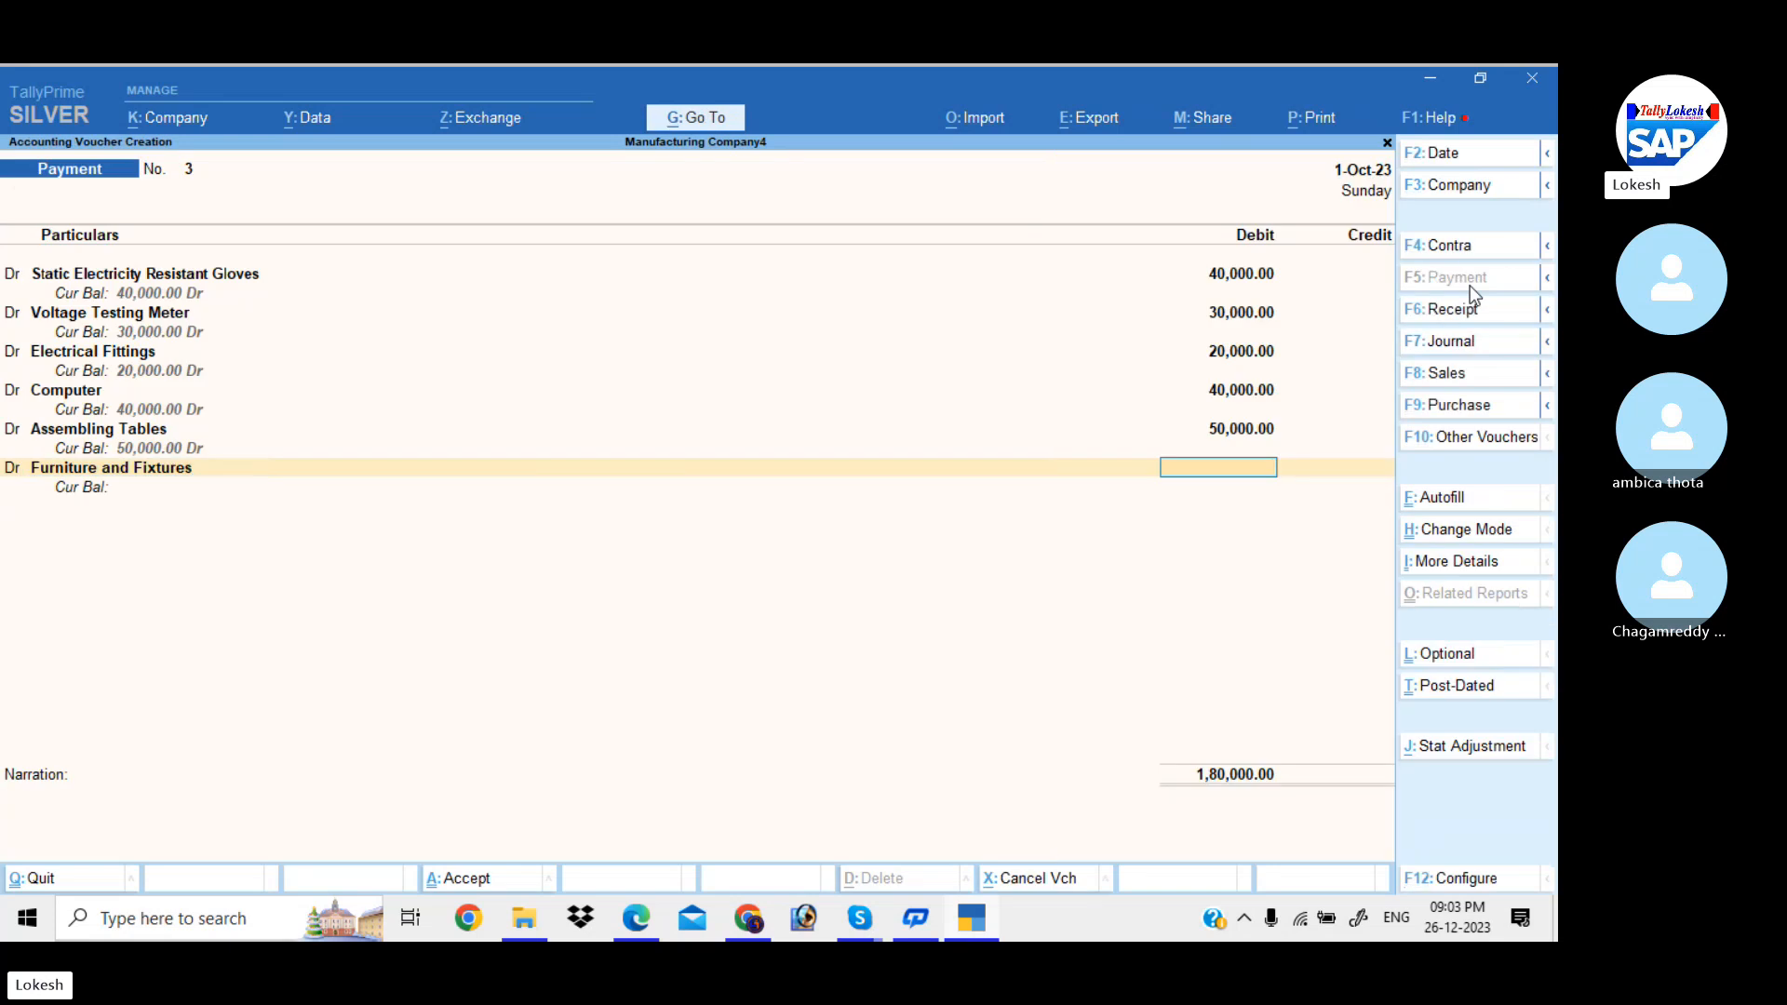
type("50000")
key("Return")
- Credit Hdfc Bank with the full 2,30,000, allocated as Cheque, and save the fixed asset payment voucher
key("c")
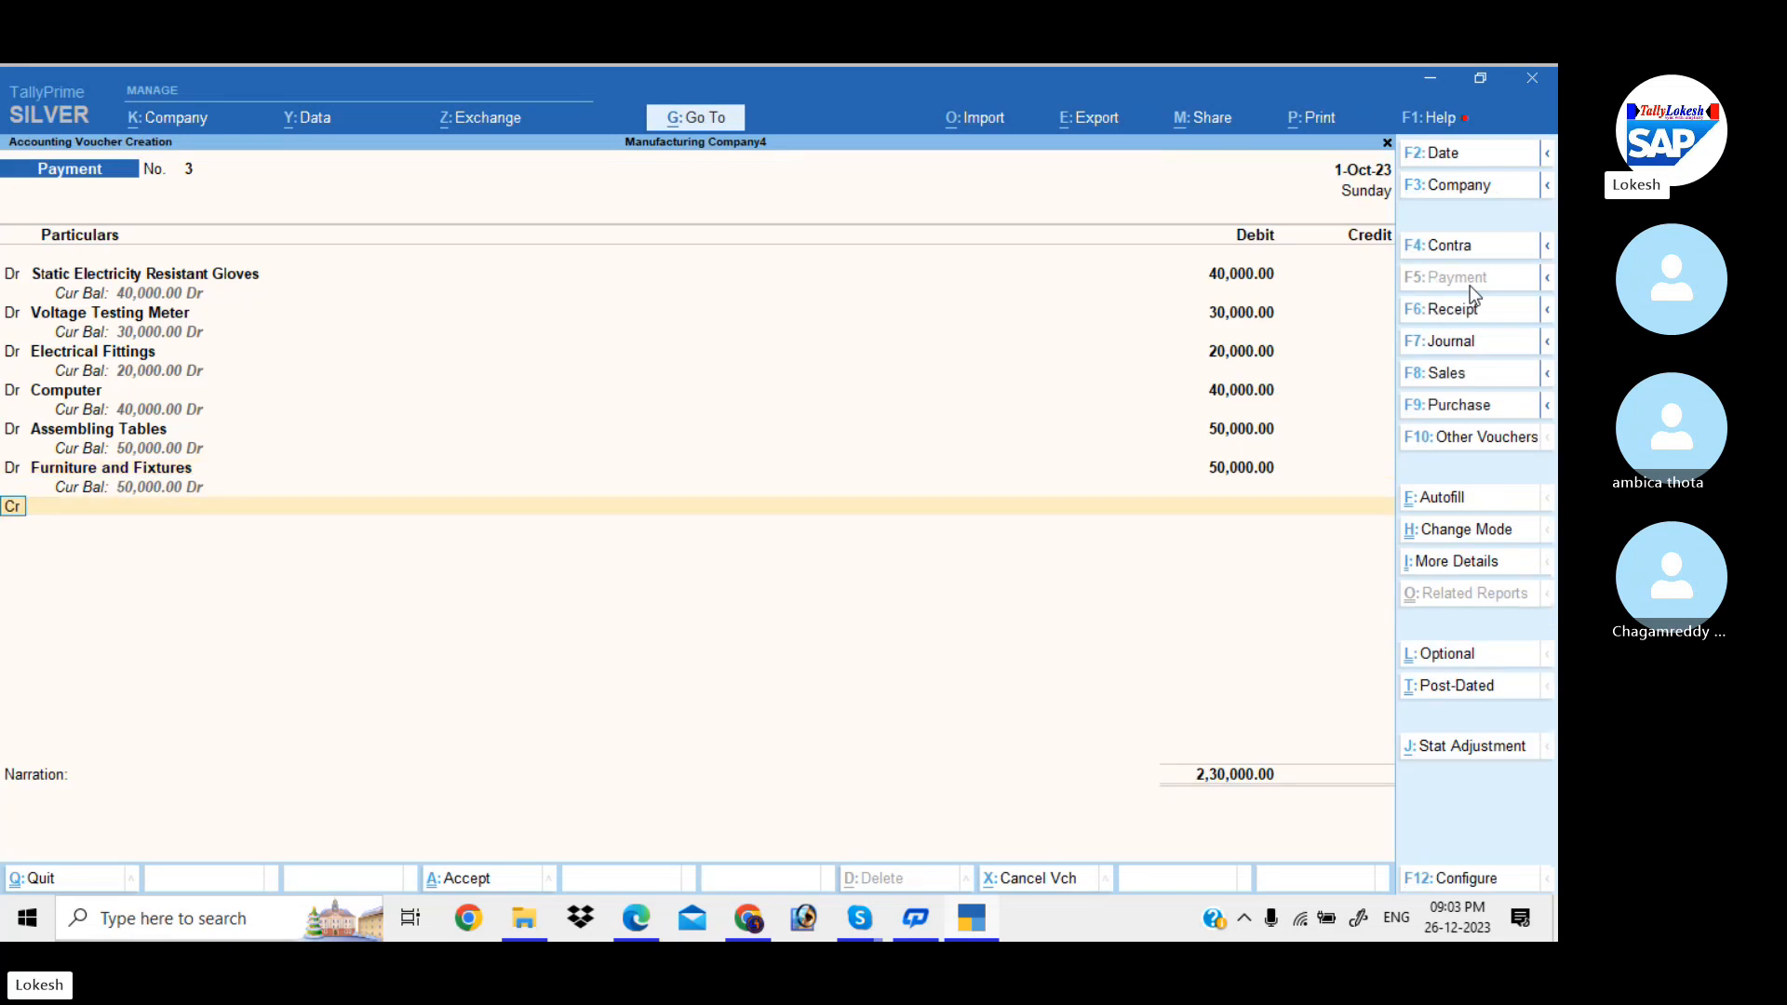
key("Return")
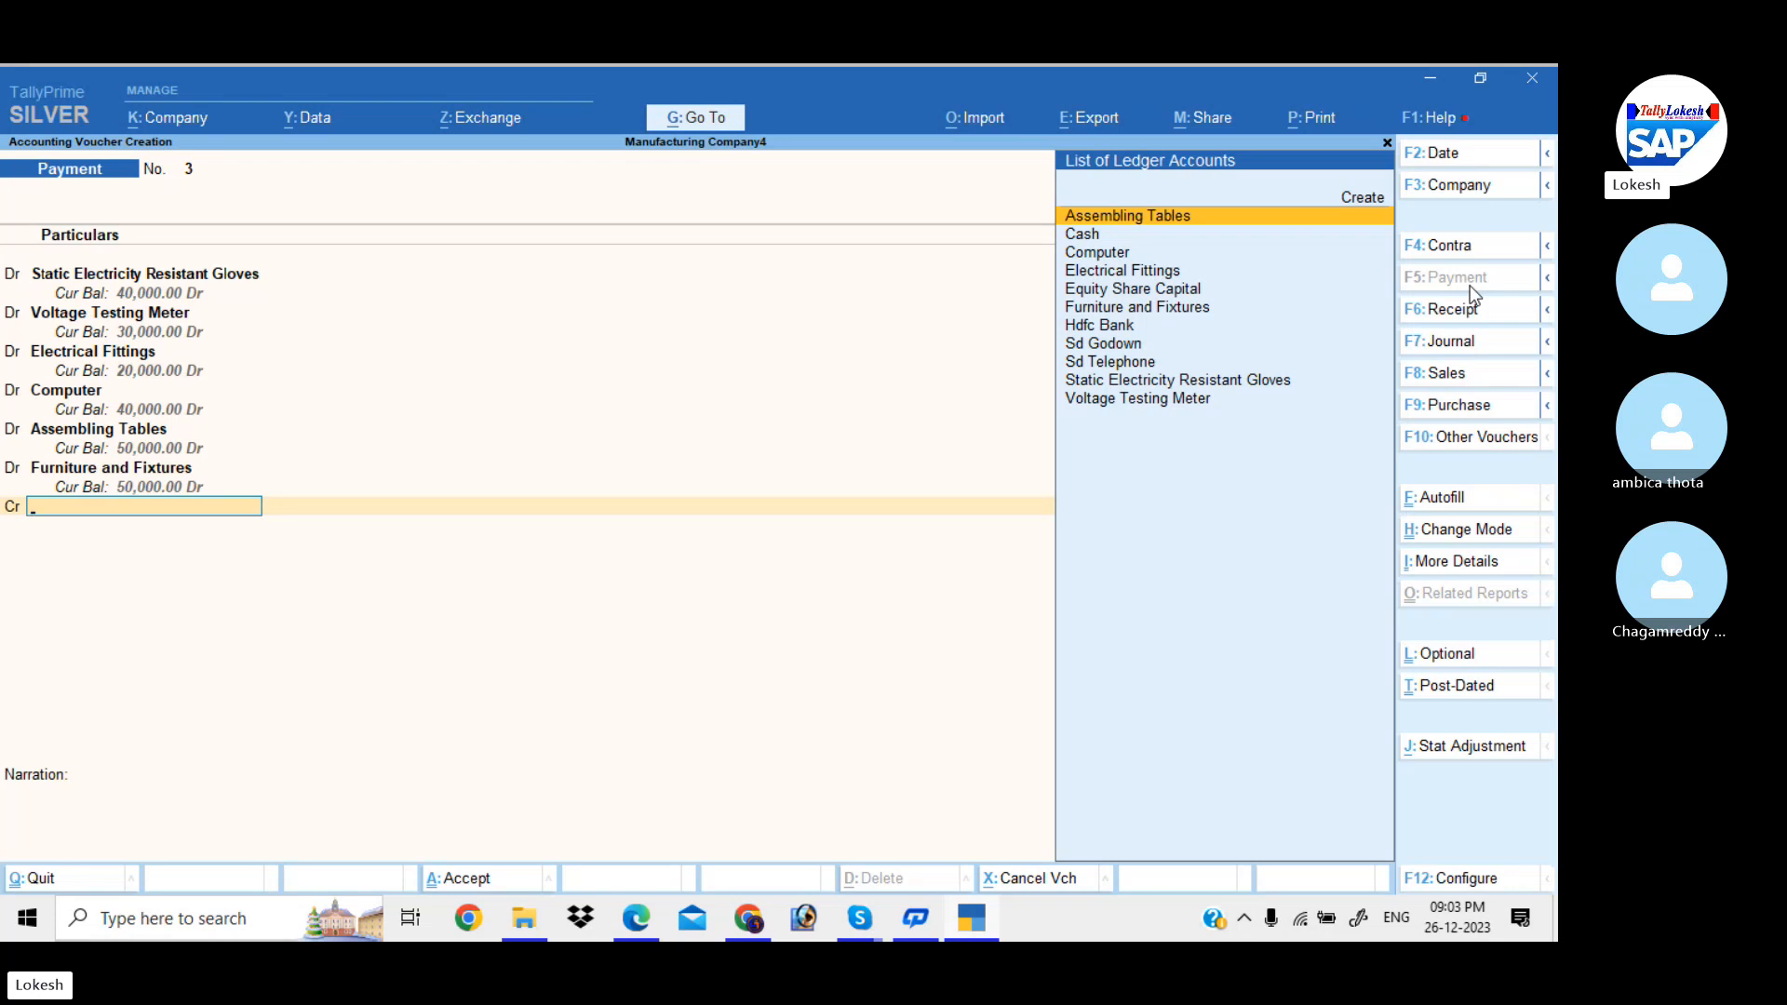
type("H")
key("Return")
key("Return")
key("Return")
key("Return")
key("Return")
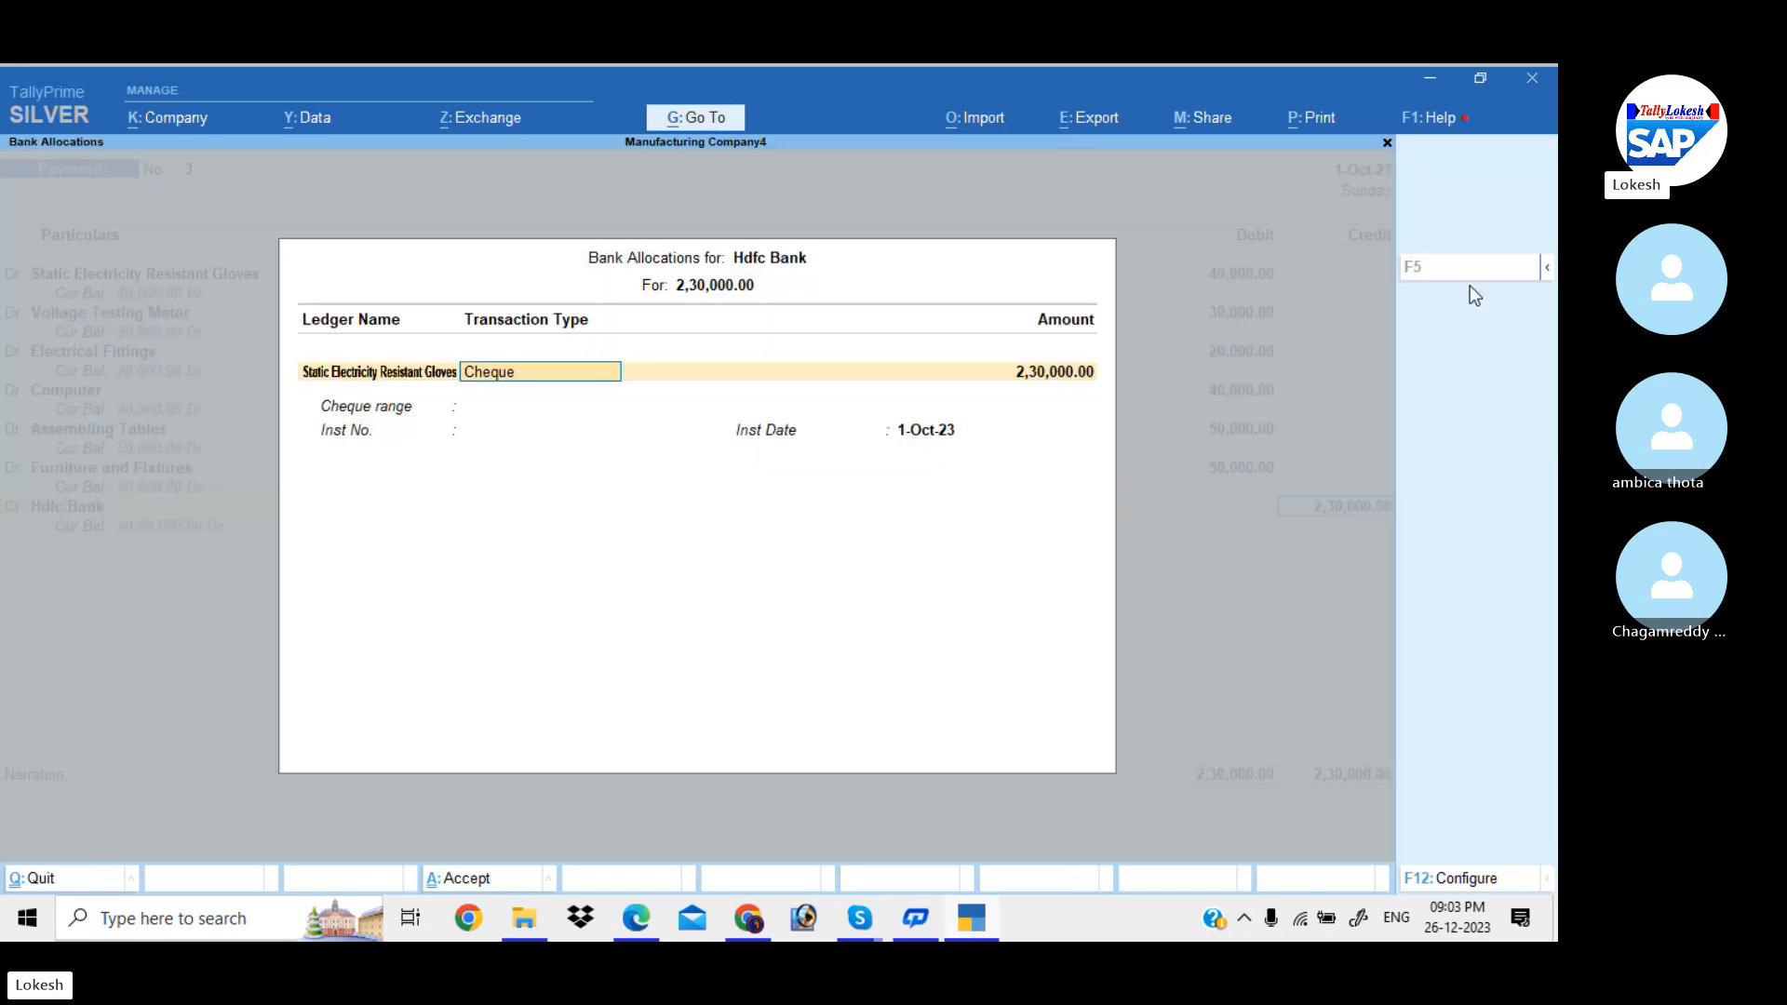
key("Return")
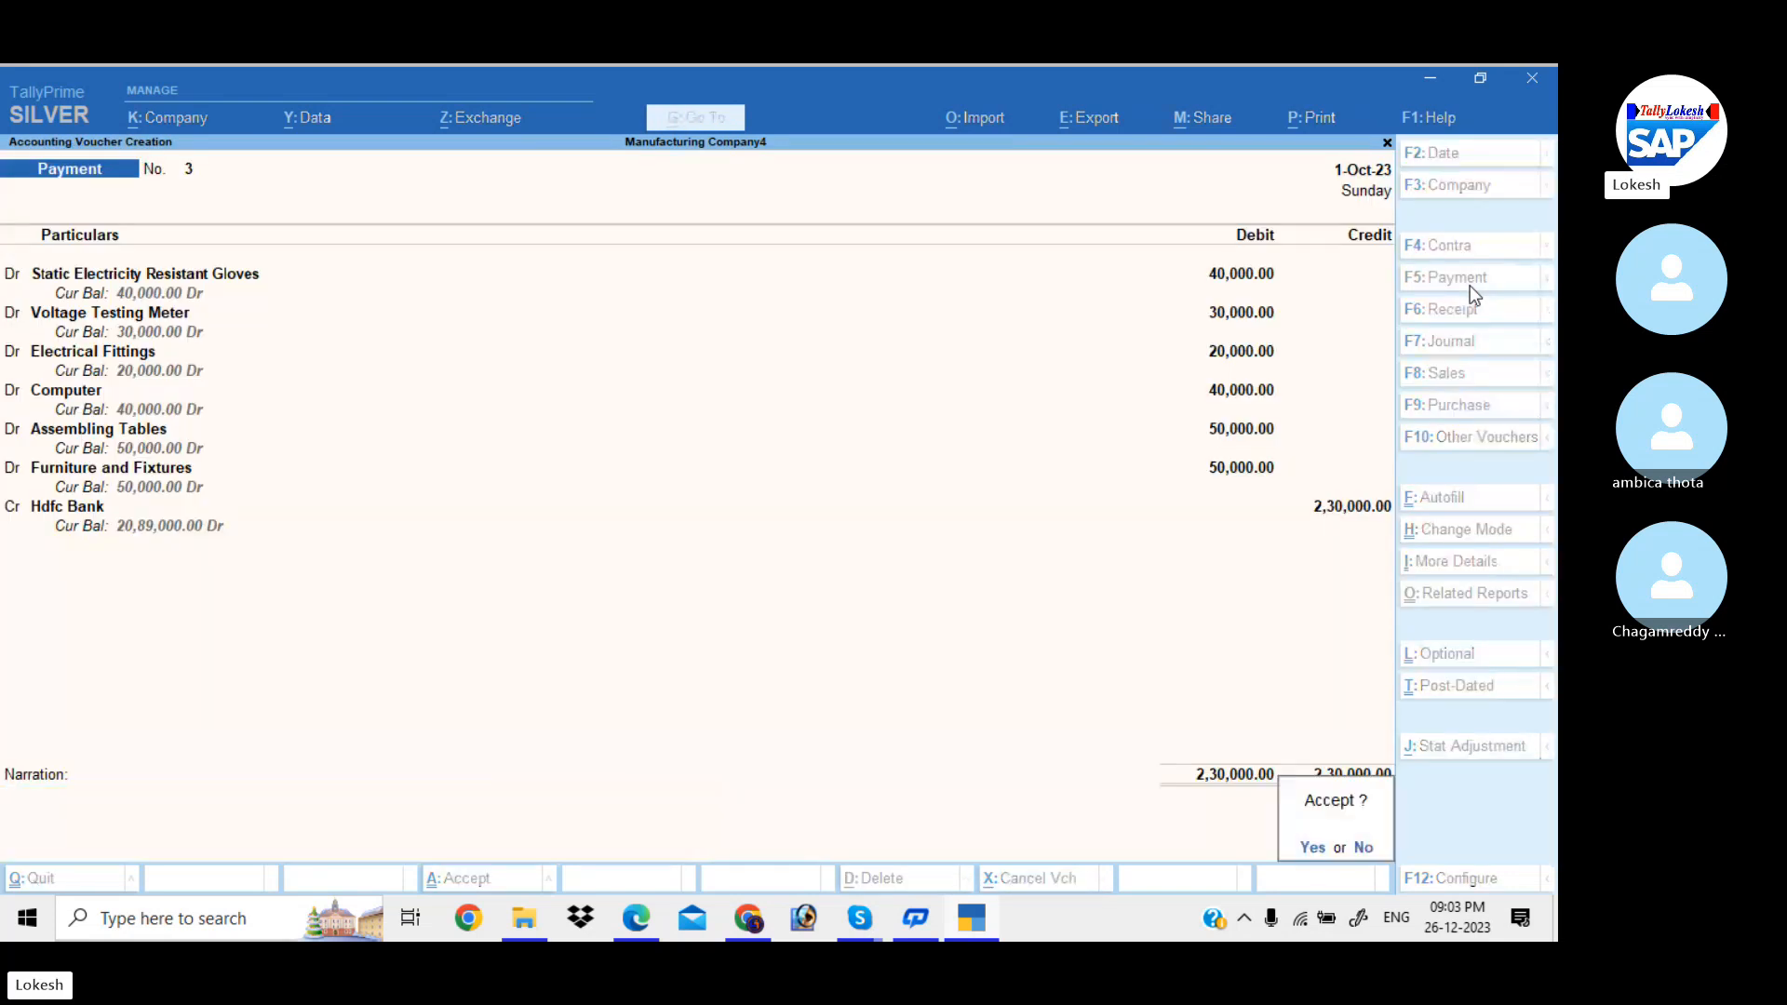
key("Return")
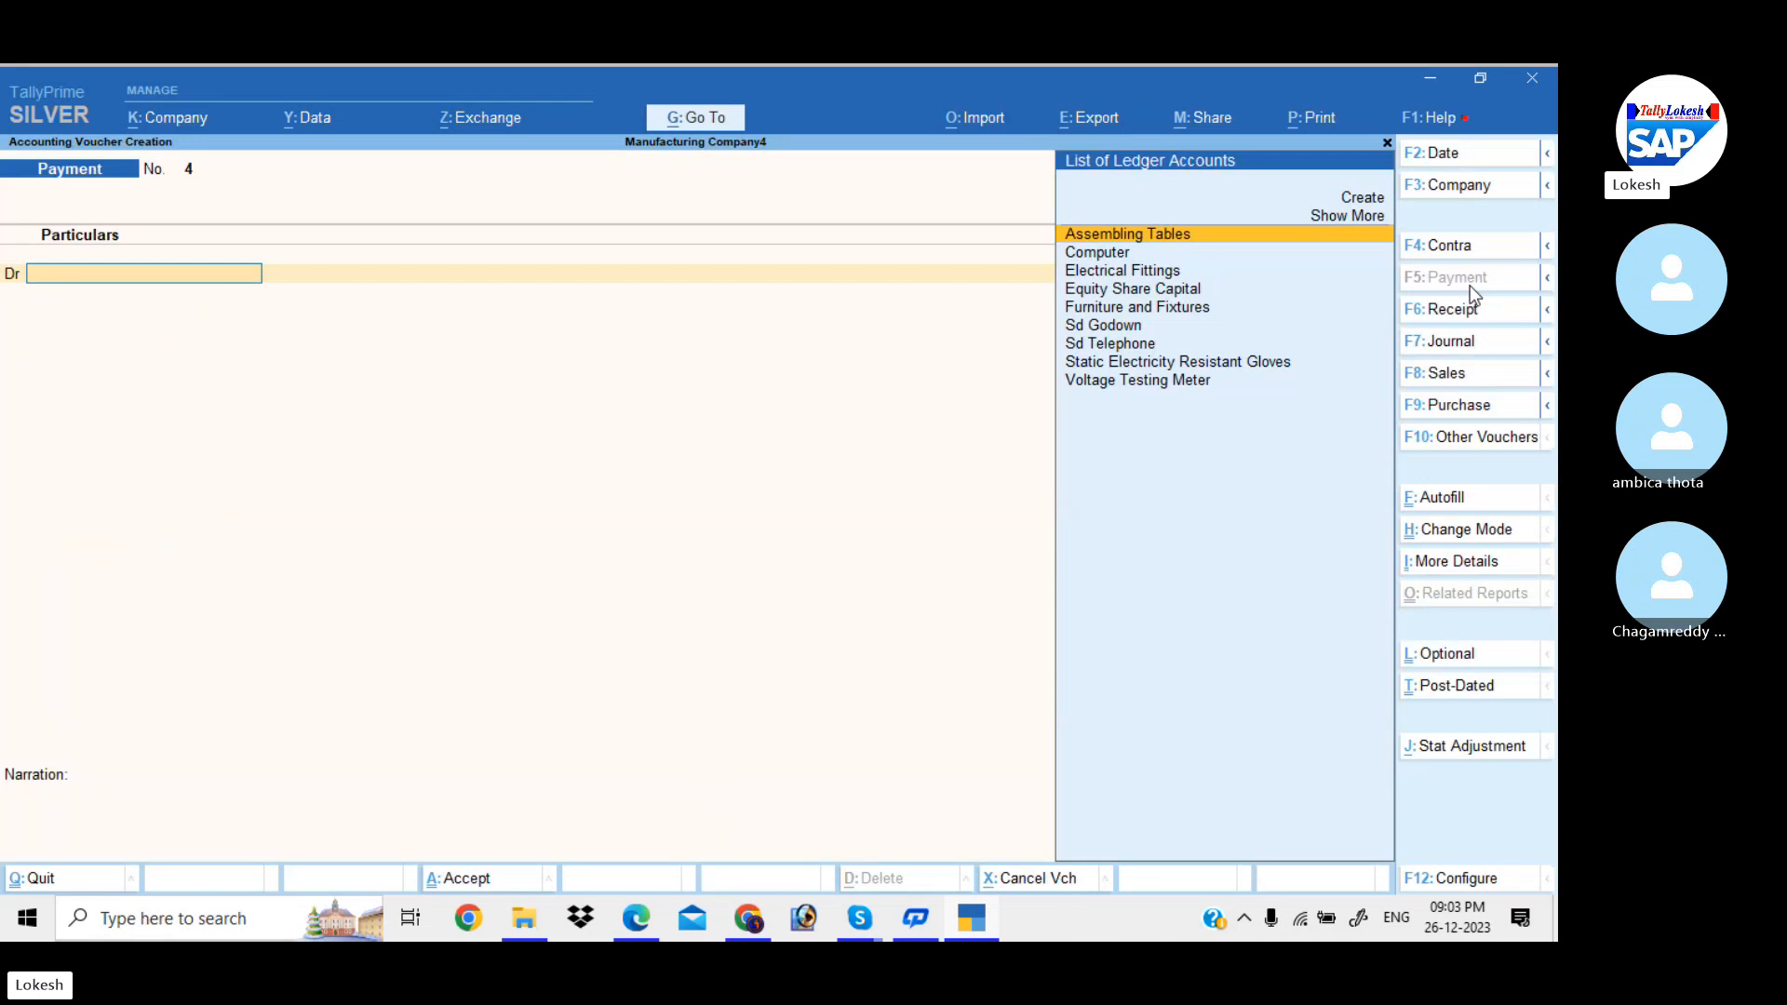
- Start a contra voucher and credit Hdfc Bank with 80000, keeping the Cheque bank allocation
left_click(1484, 249)
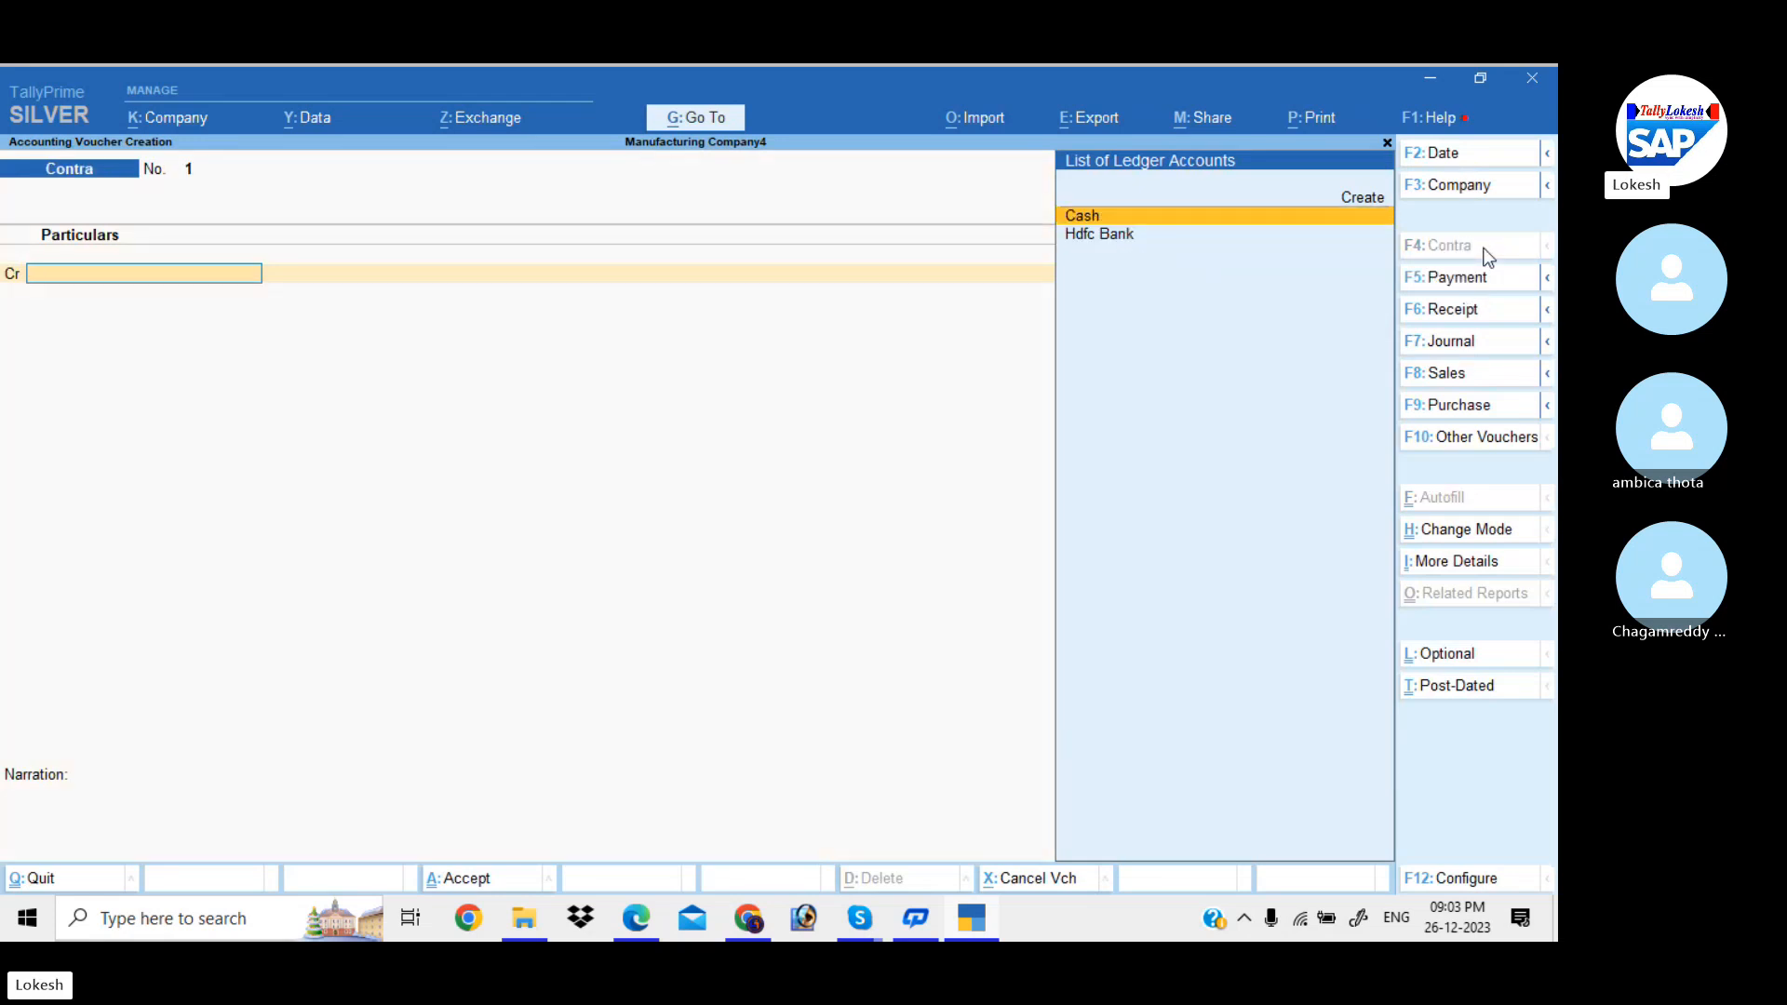
key("Down")
key("Return")
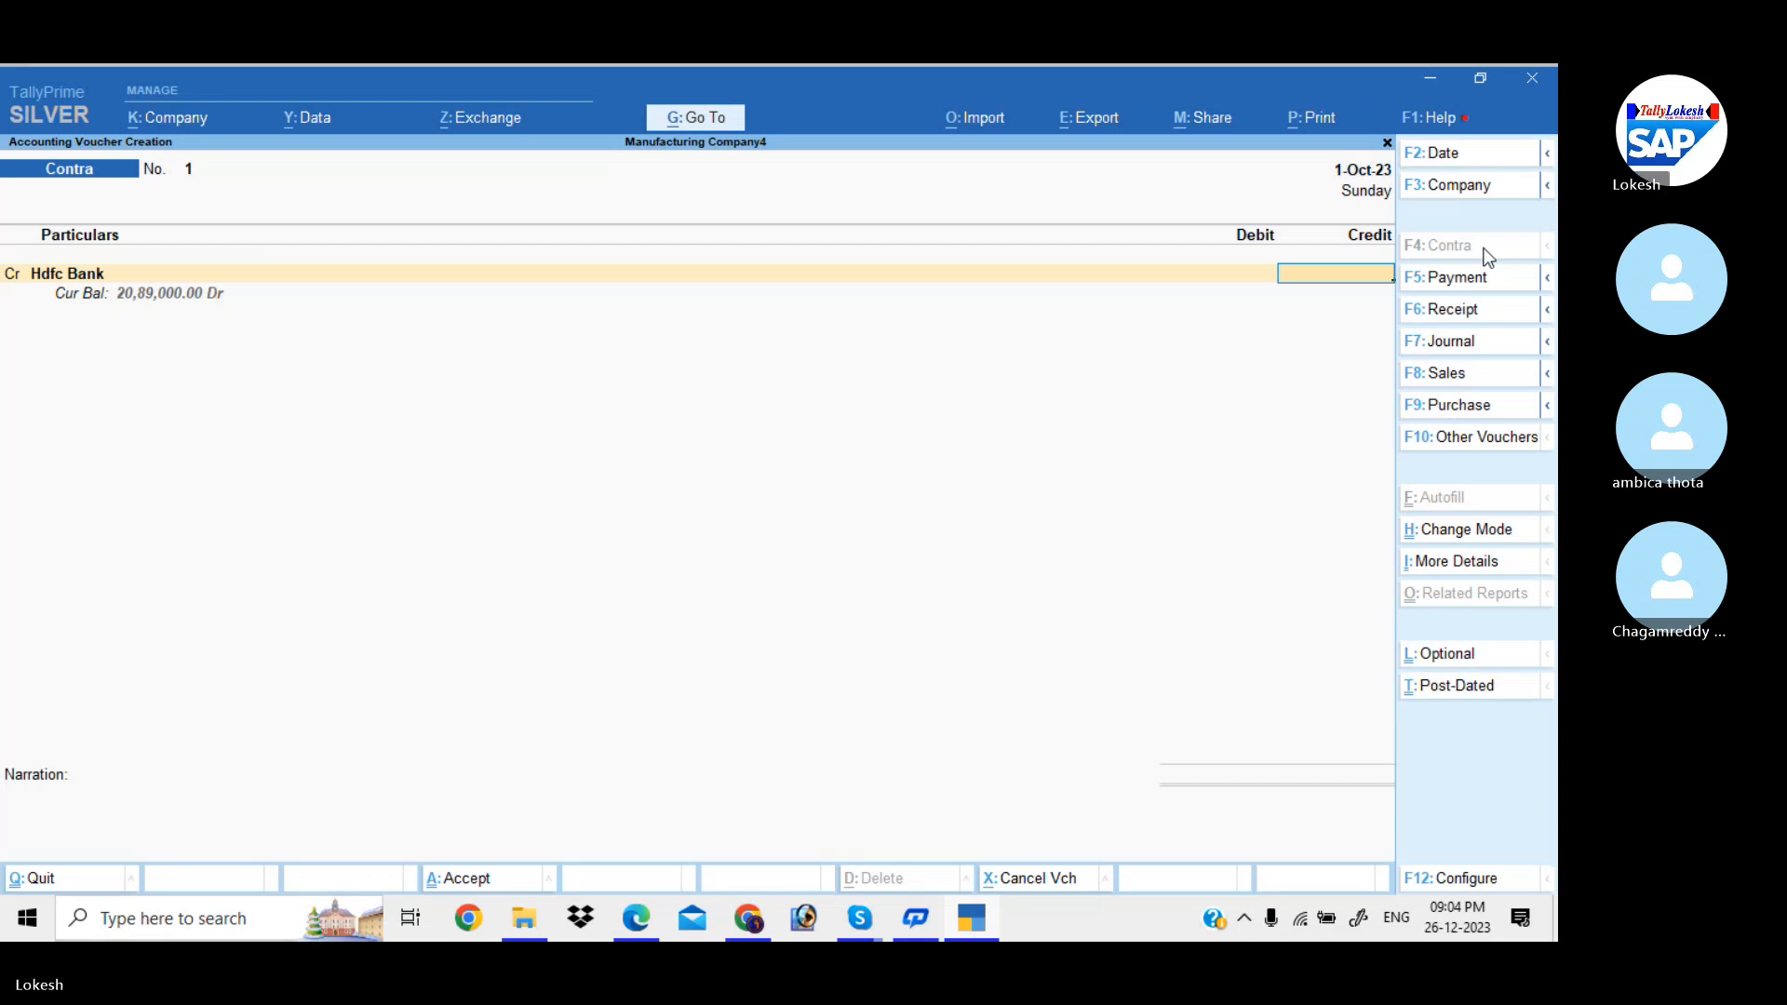
type("80000")
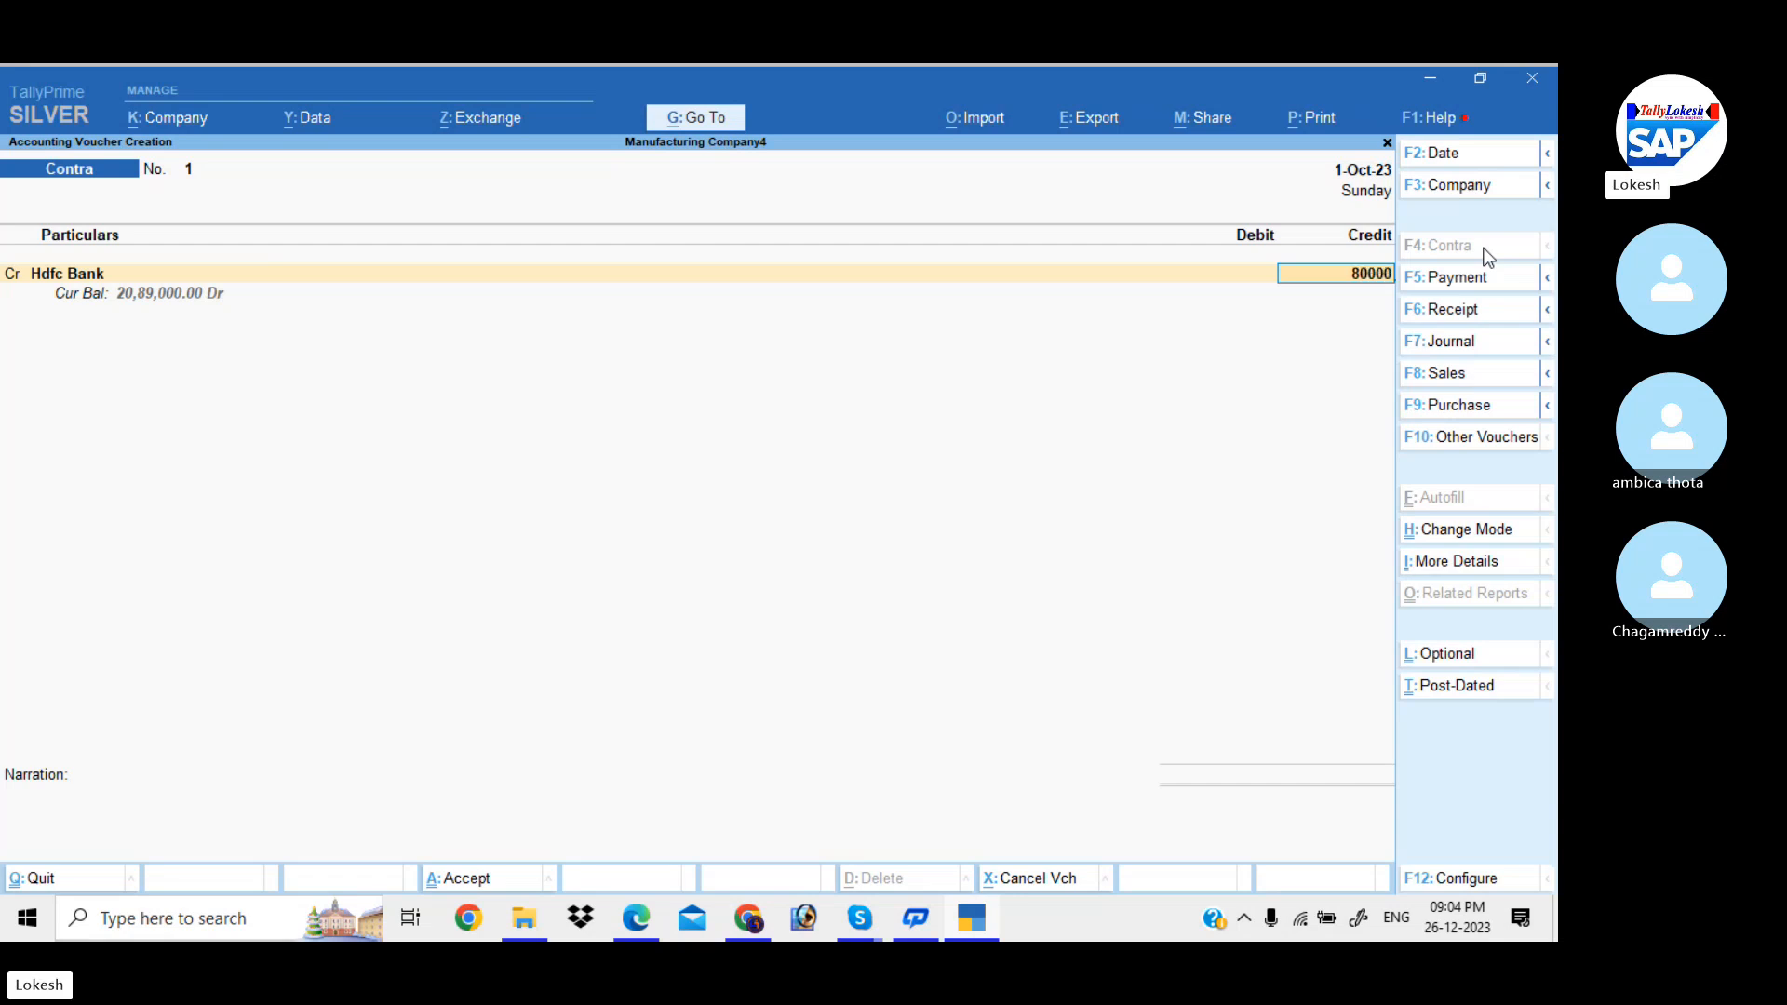
key("Return")
key("Return")
key("Return")
key("Return")
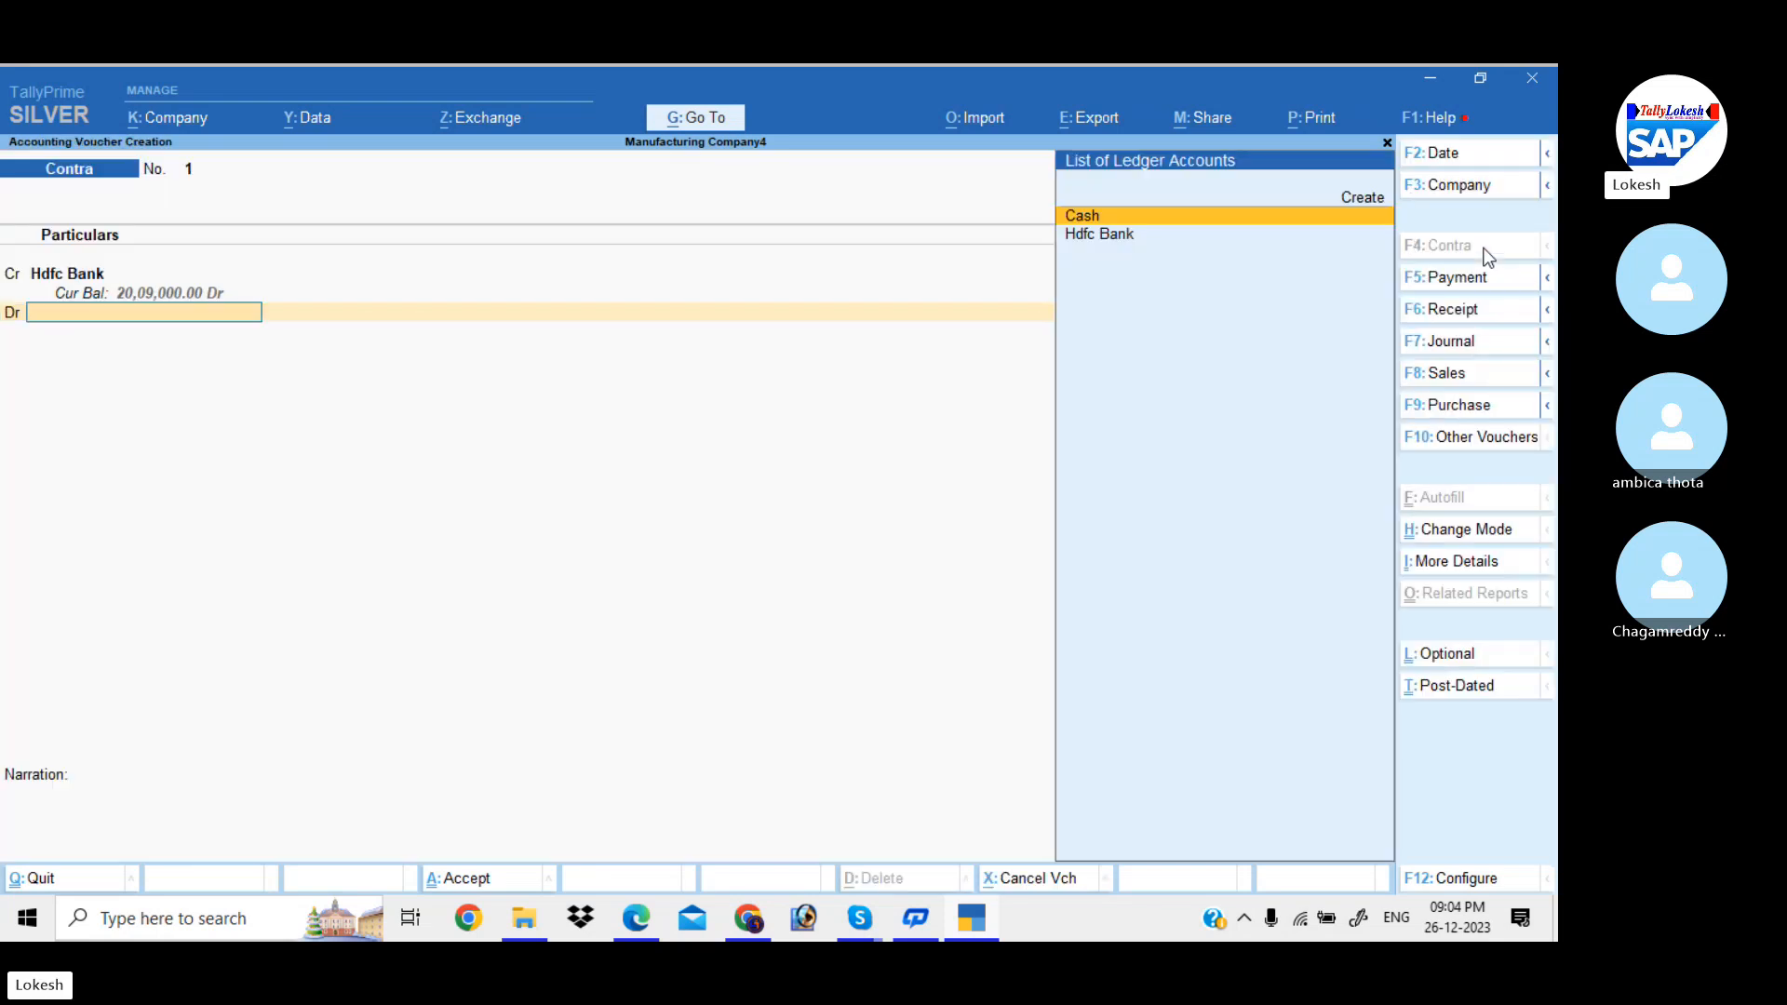
- Create a Petty Cash ledger under Cash-in-Hand from the contra voucher's debit line
key("alt+c")
type("Pee")
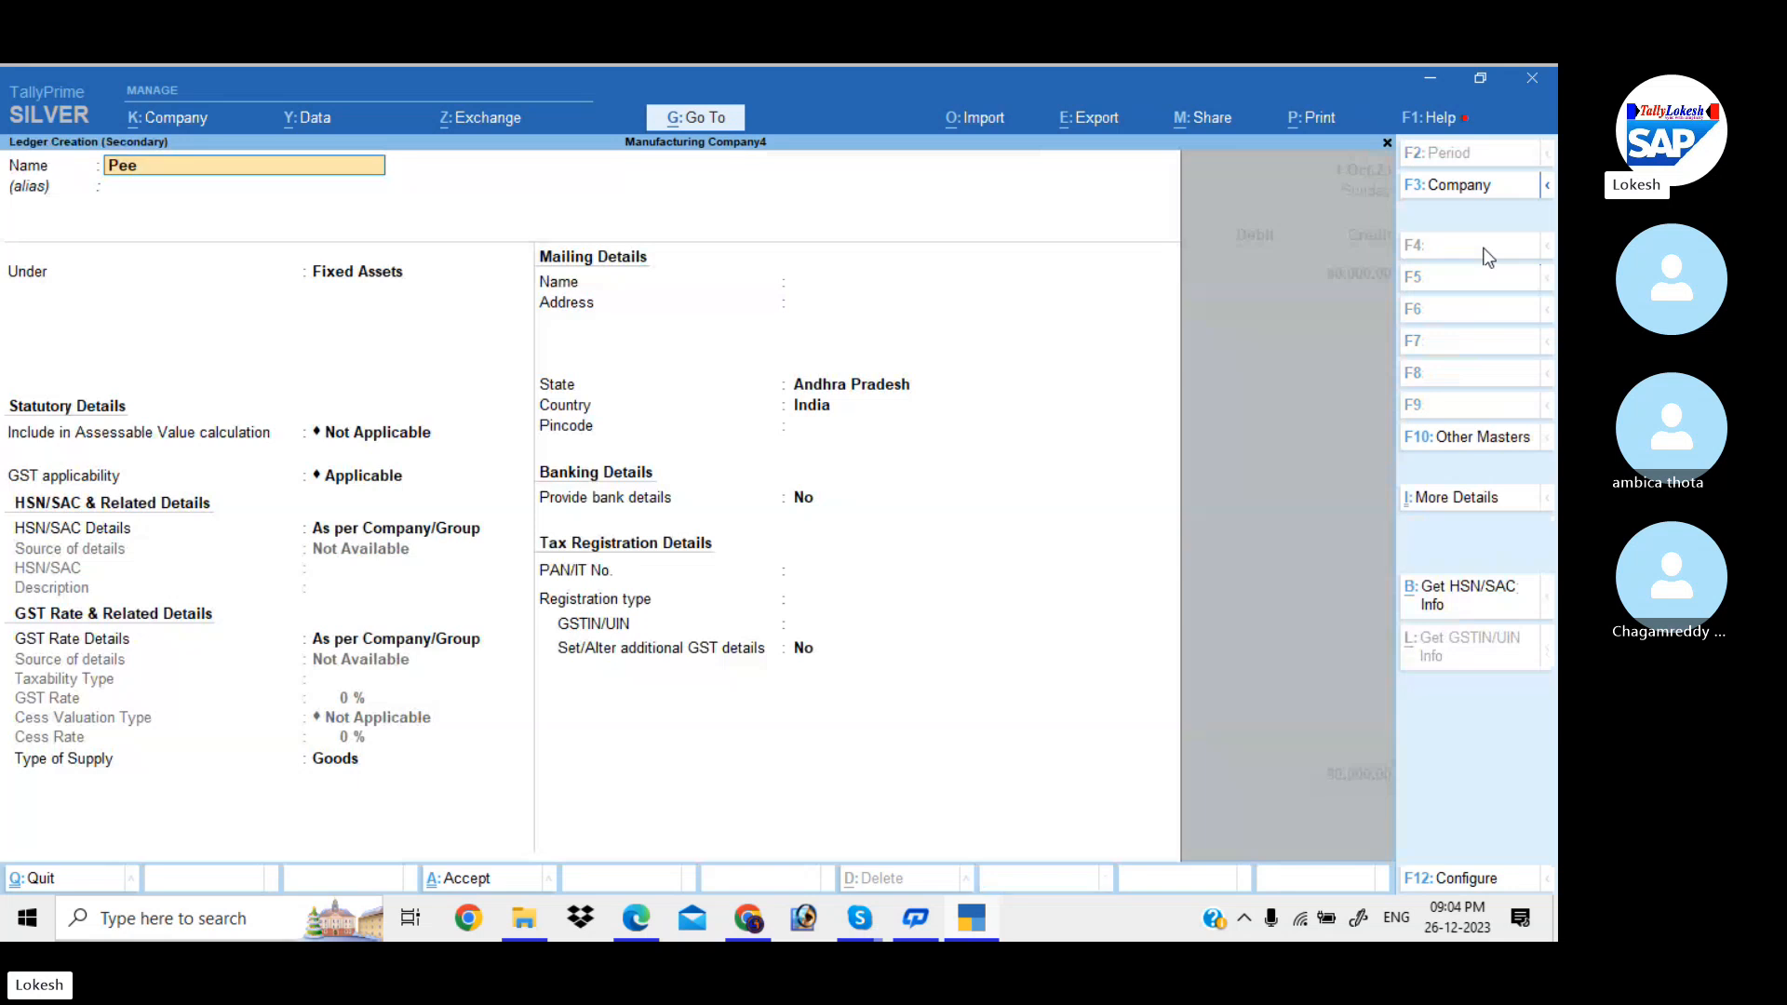
key("BackSpace")
type("tty Cash")
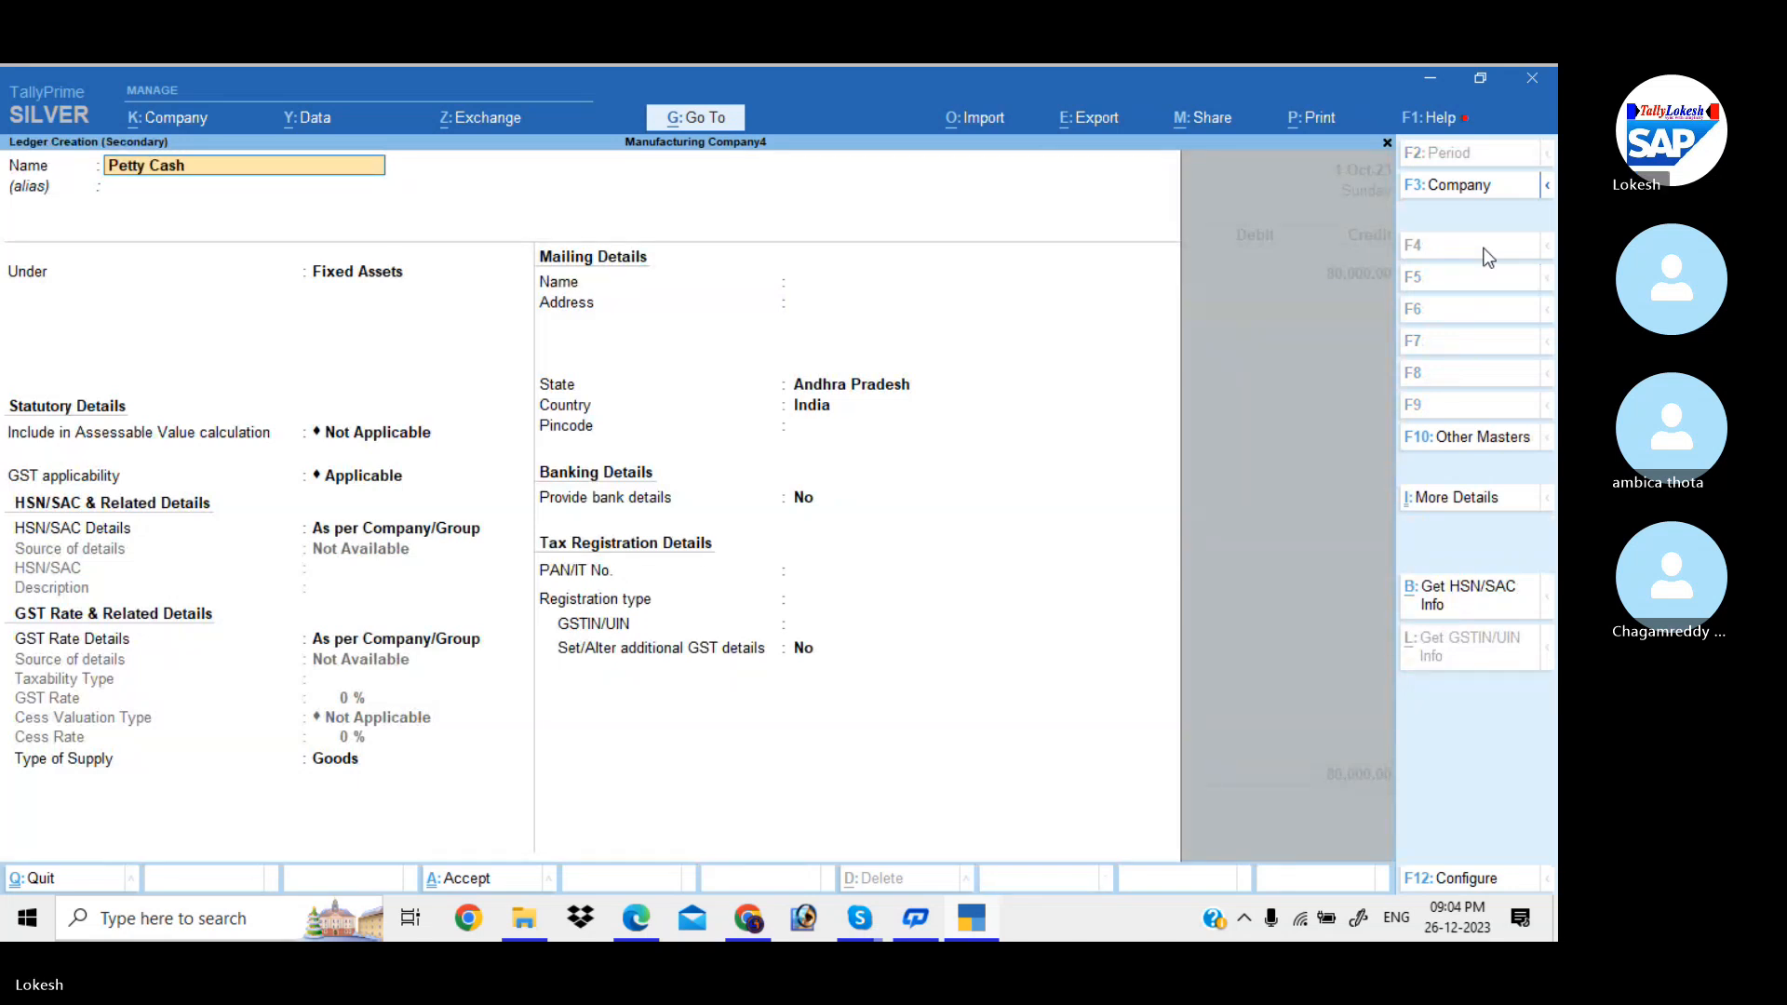
key("Return")
key("Return")
type("Cas")
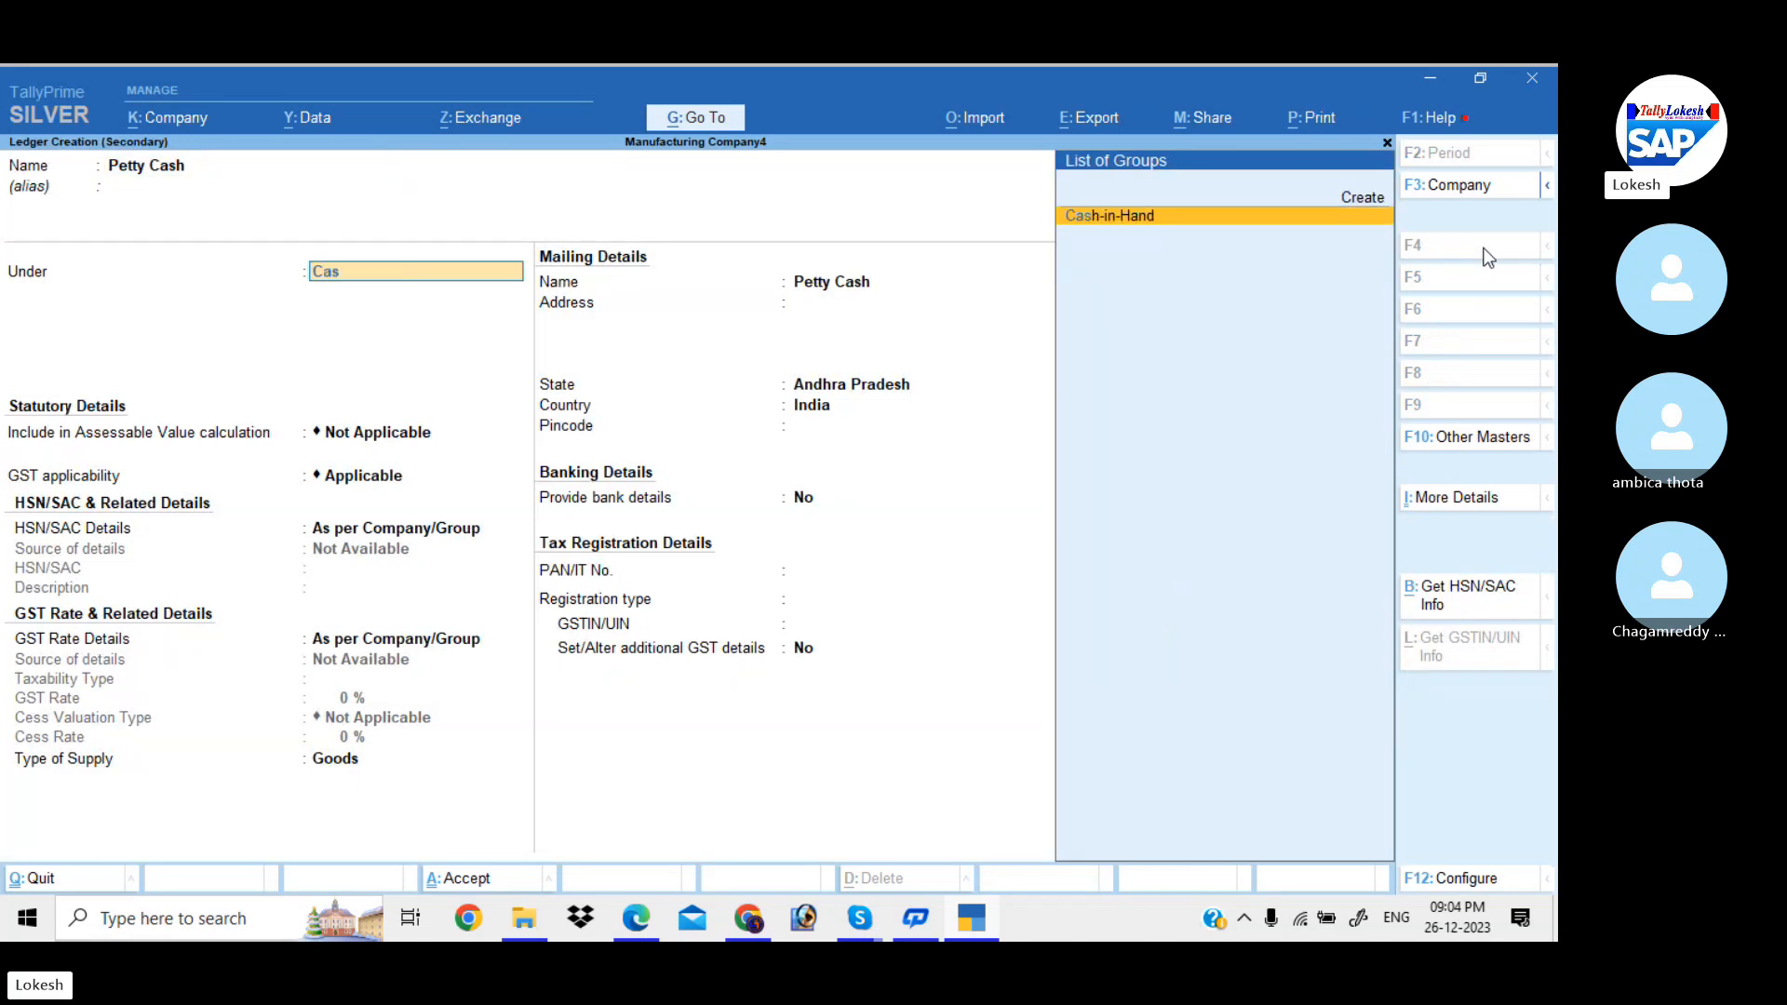
key("Return")
key("ctrl+a")
key("Return")
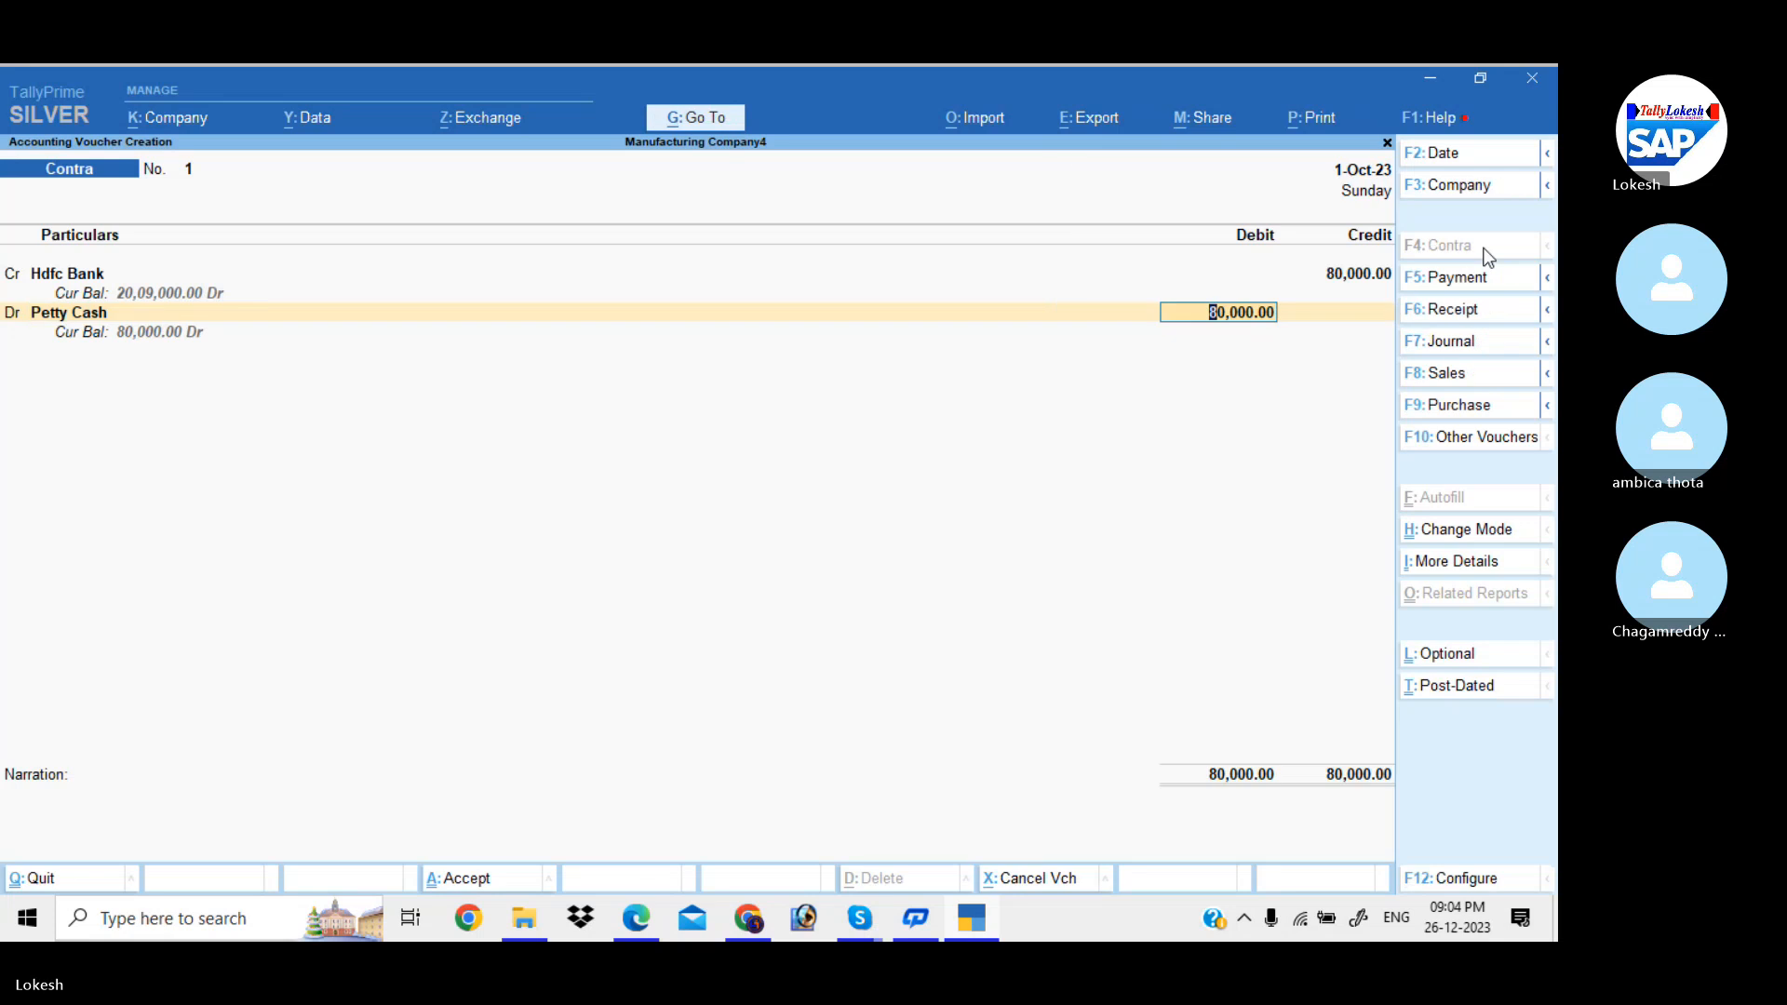
- Debit Petty Cash with 30000 and add a second debit line for Cash with the remaining amount
type("30000")
key("Return")
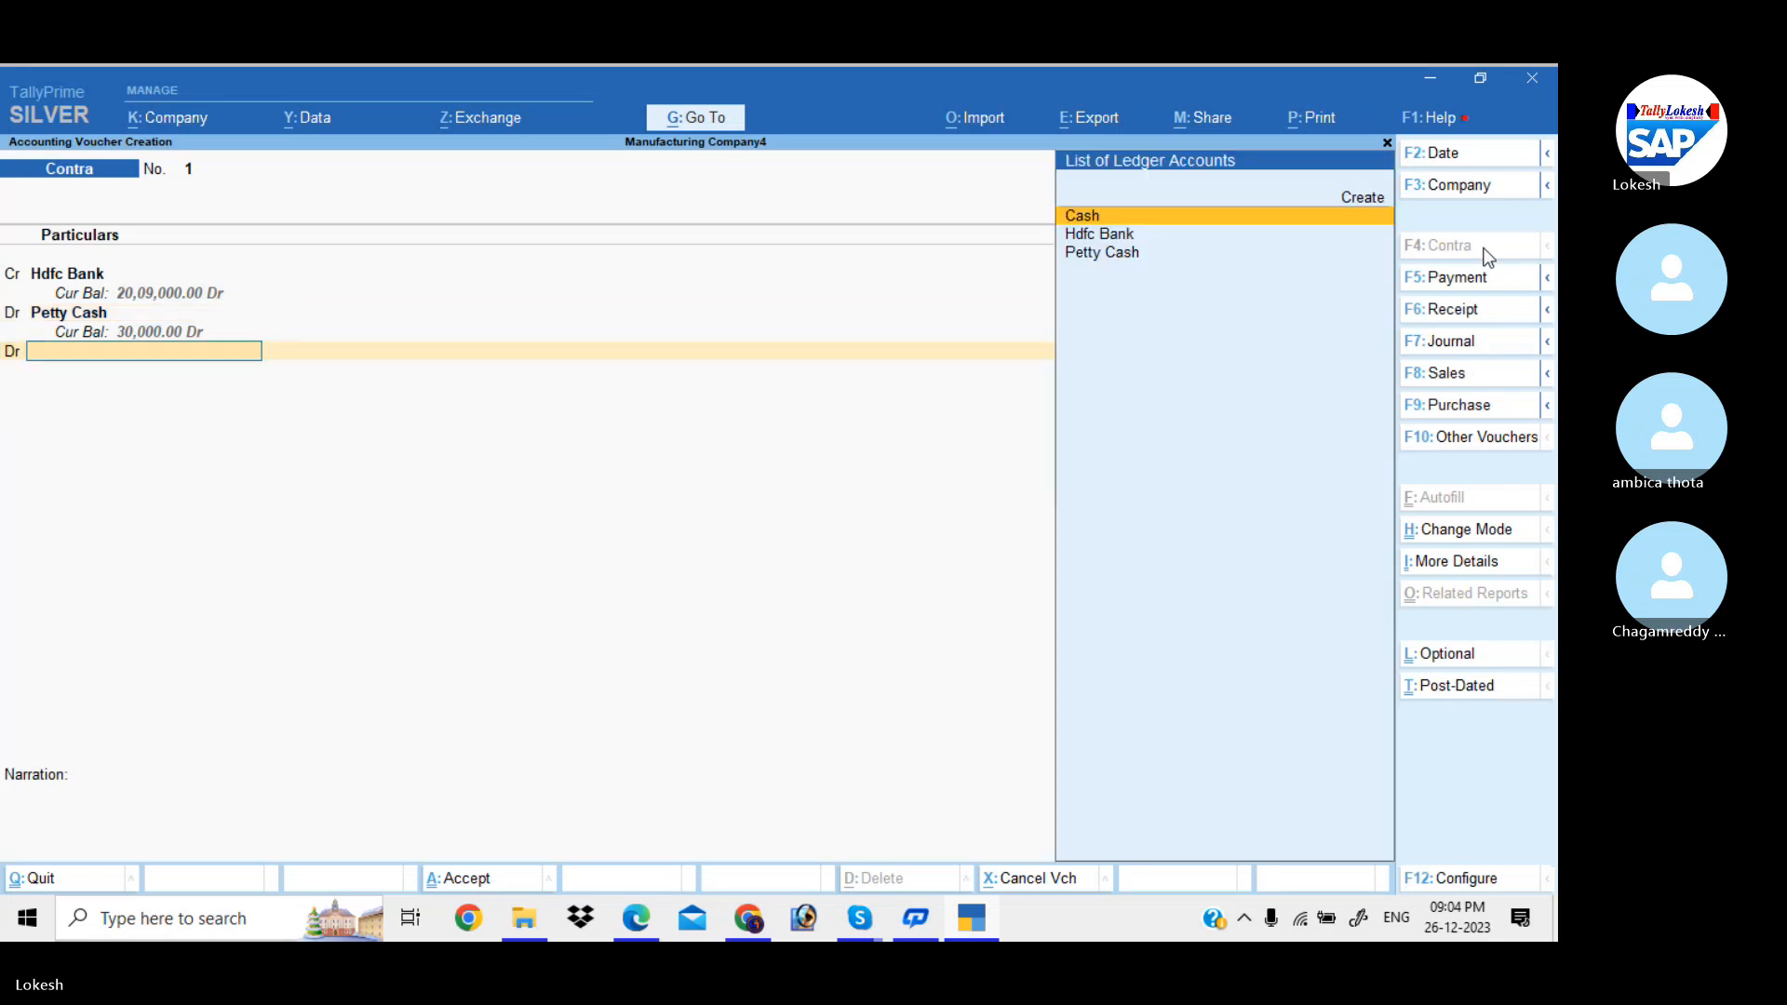
key("Down")
key("Up")
key("Return")
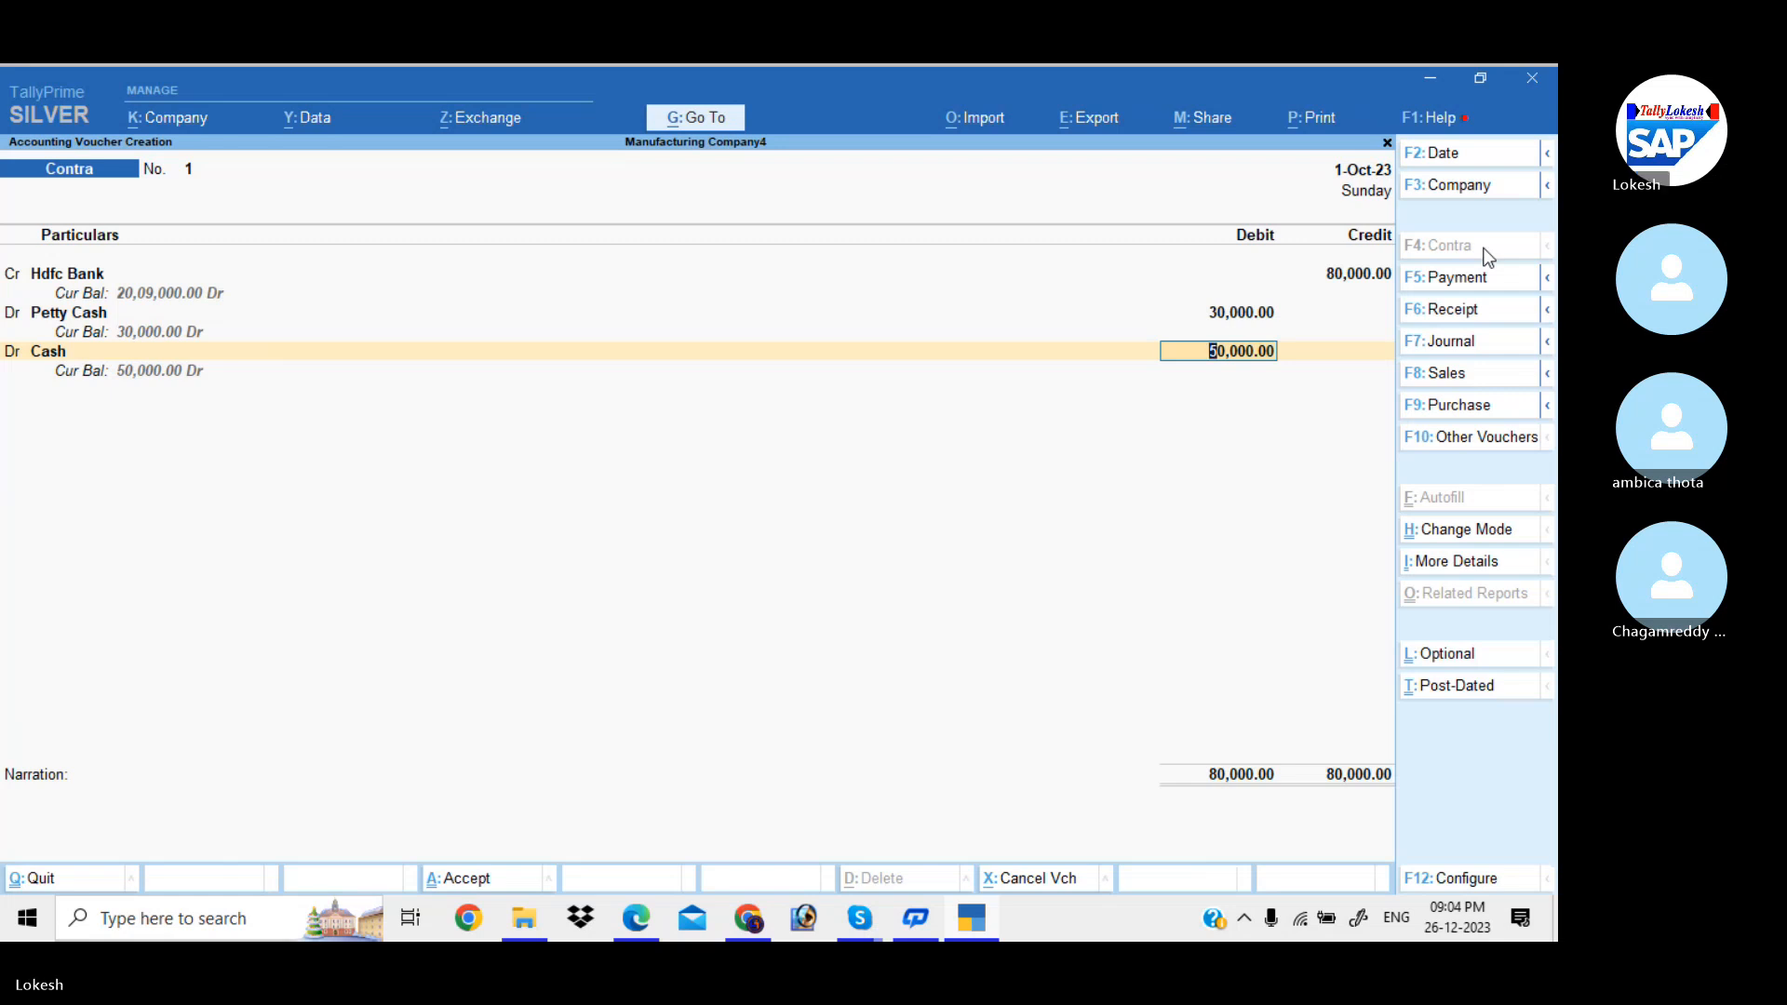
- Go back to the Hdfc Bank line, set its credit to 50000 and accept the Cheque allocation for that amount
key("BackSpace")
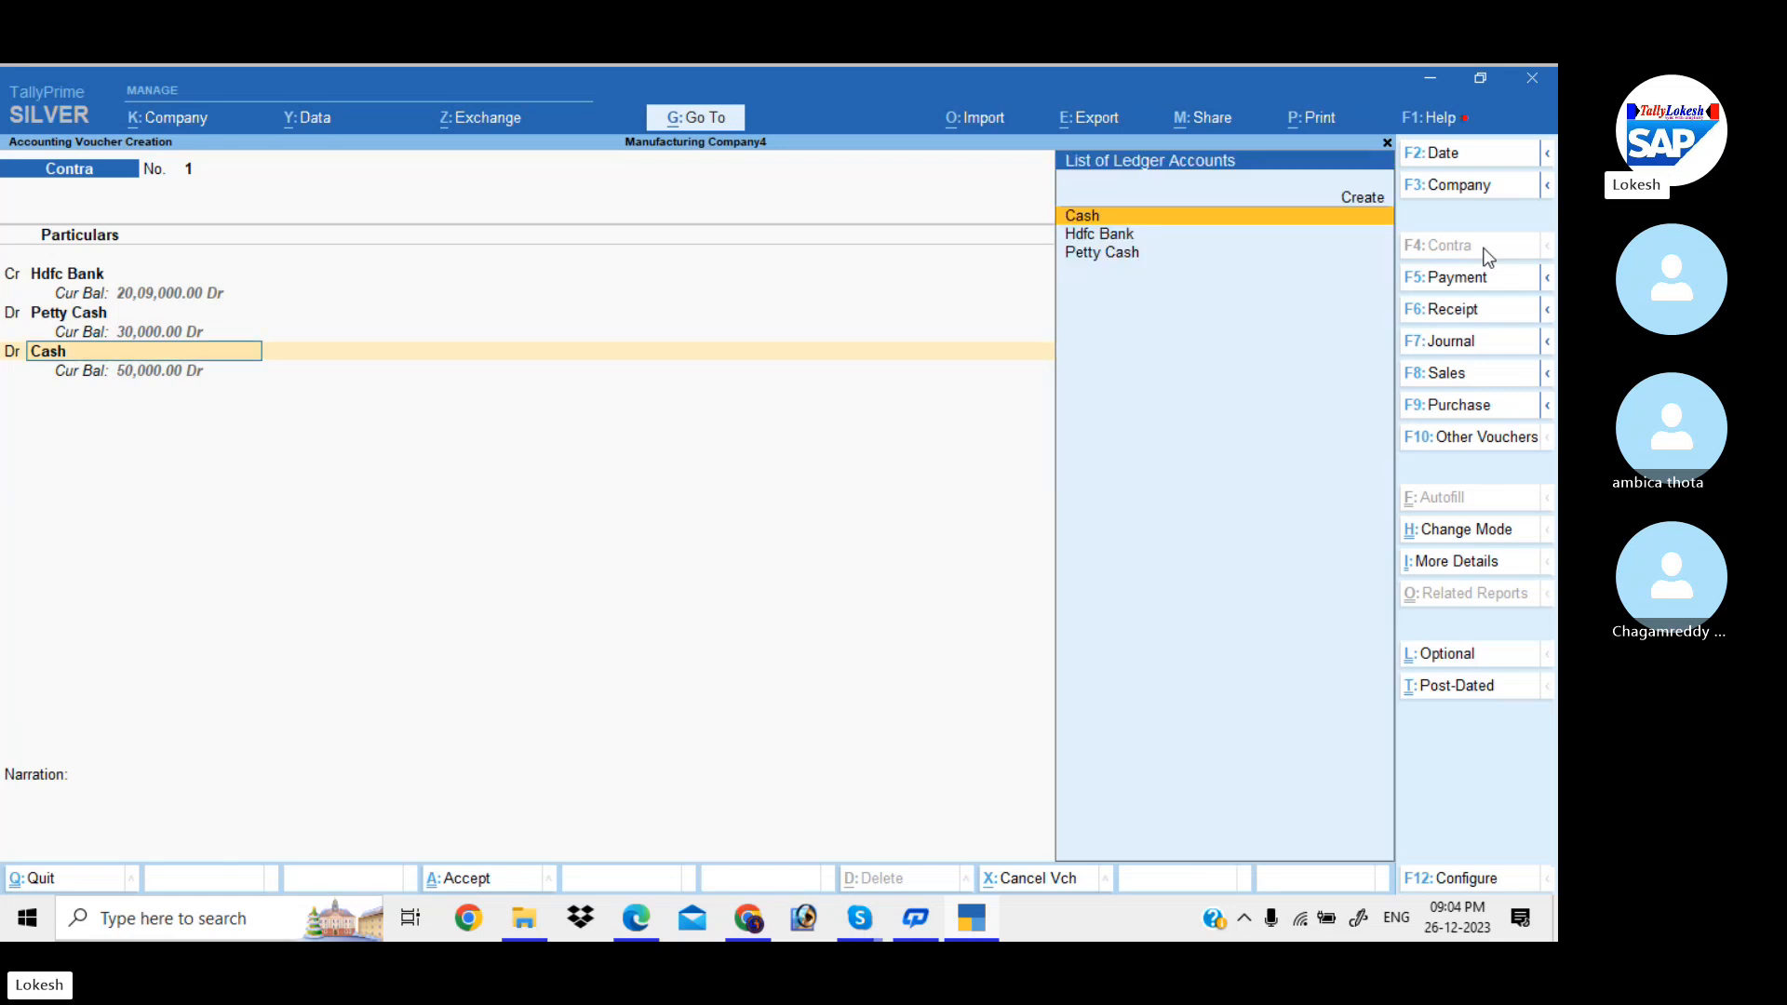
key("BackSpace")
key("BackSpace")
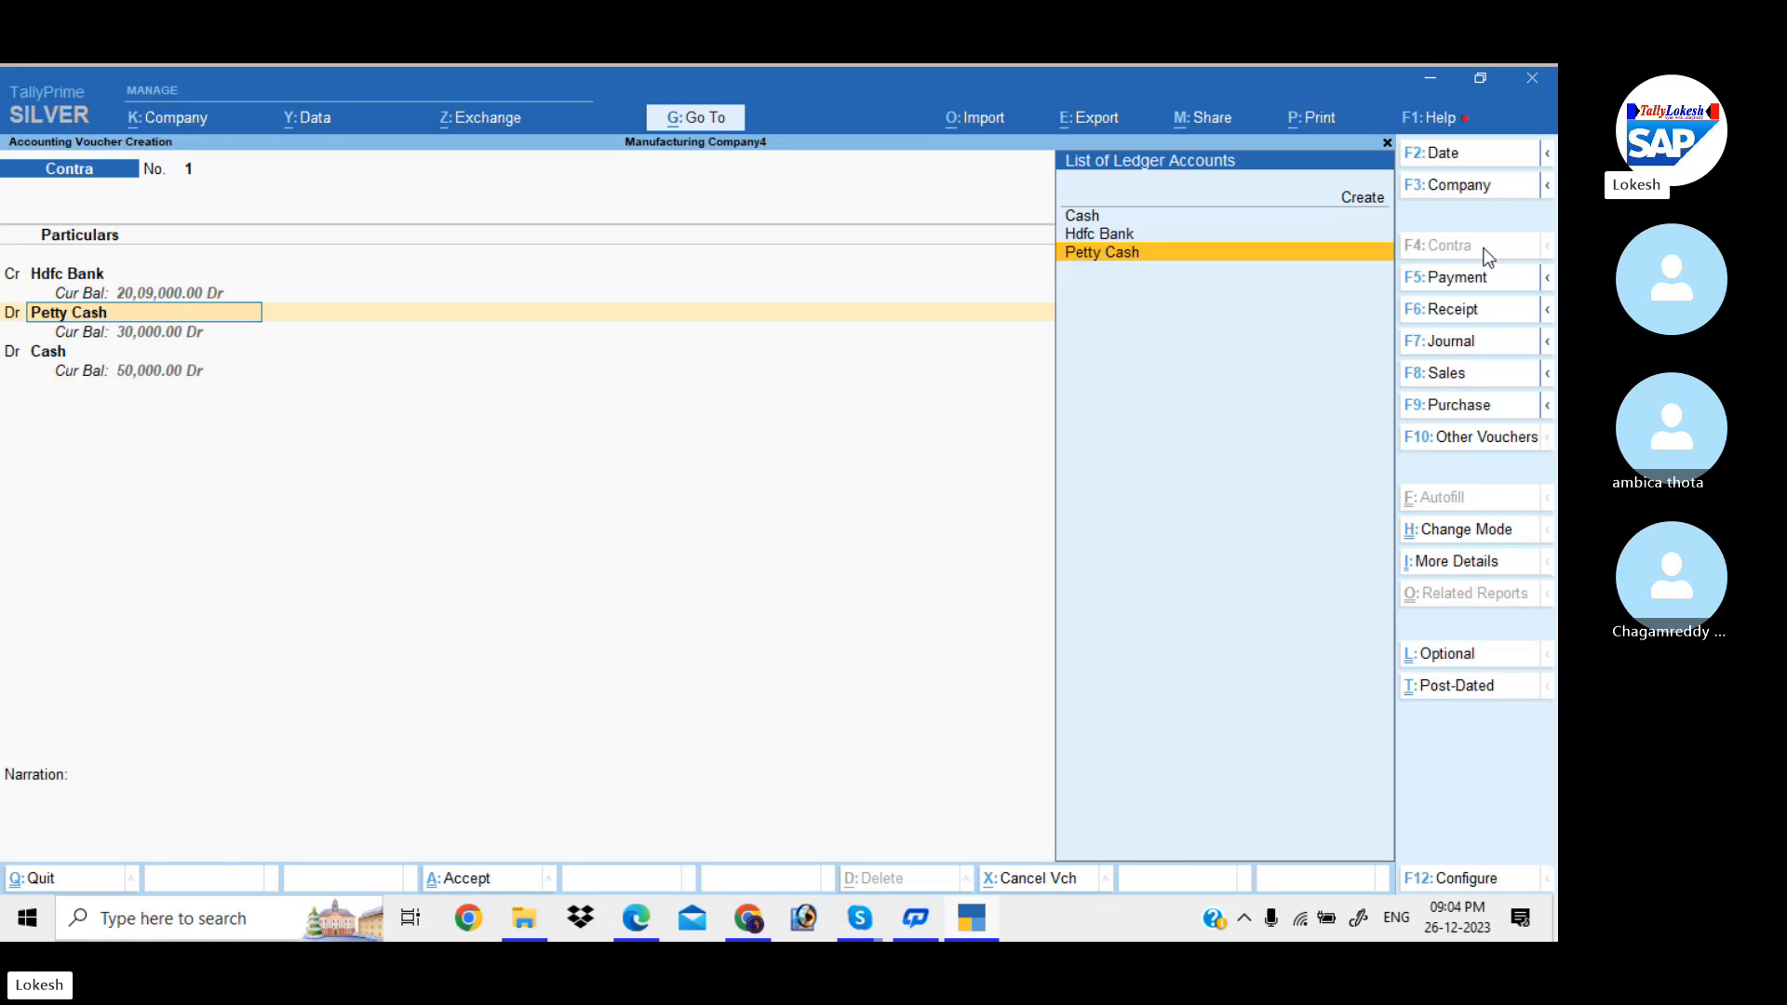
key("BackSpace")
key("BackSpace")
type("50")
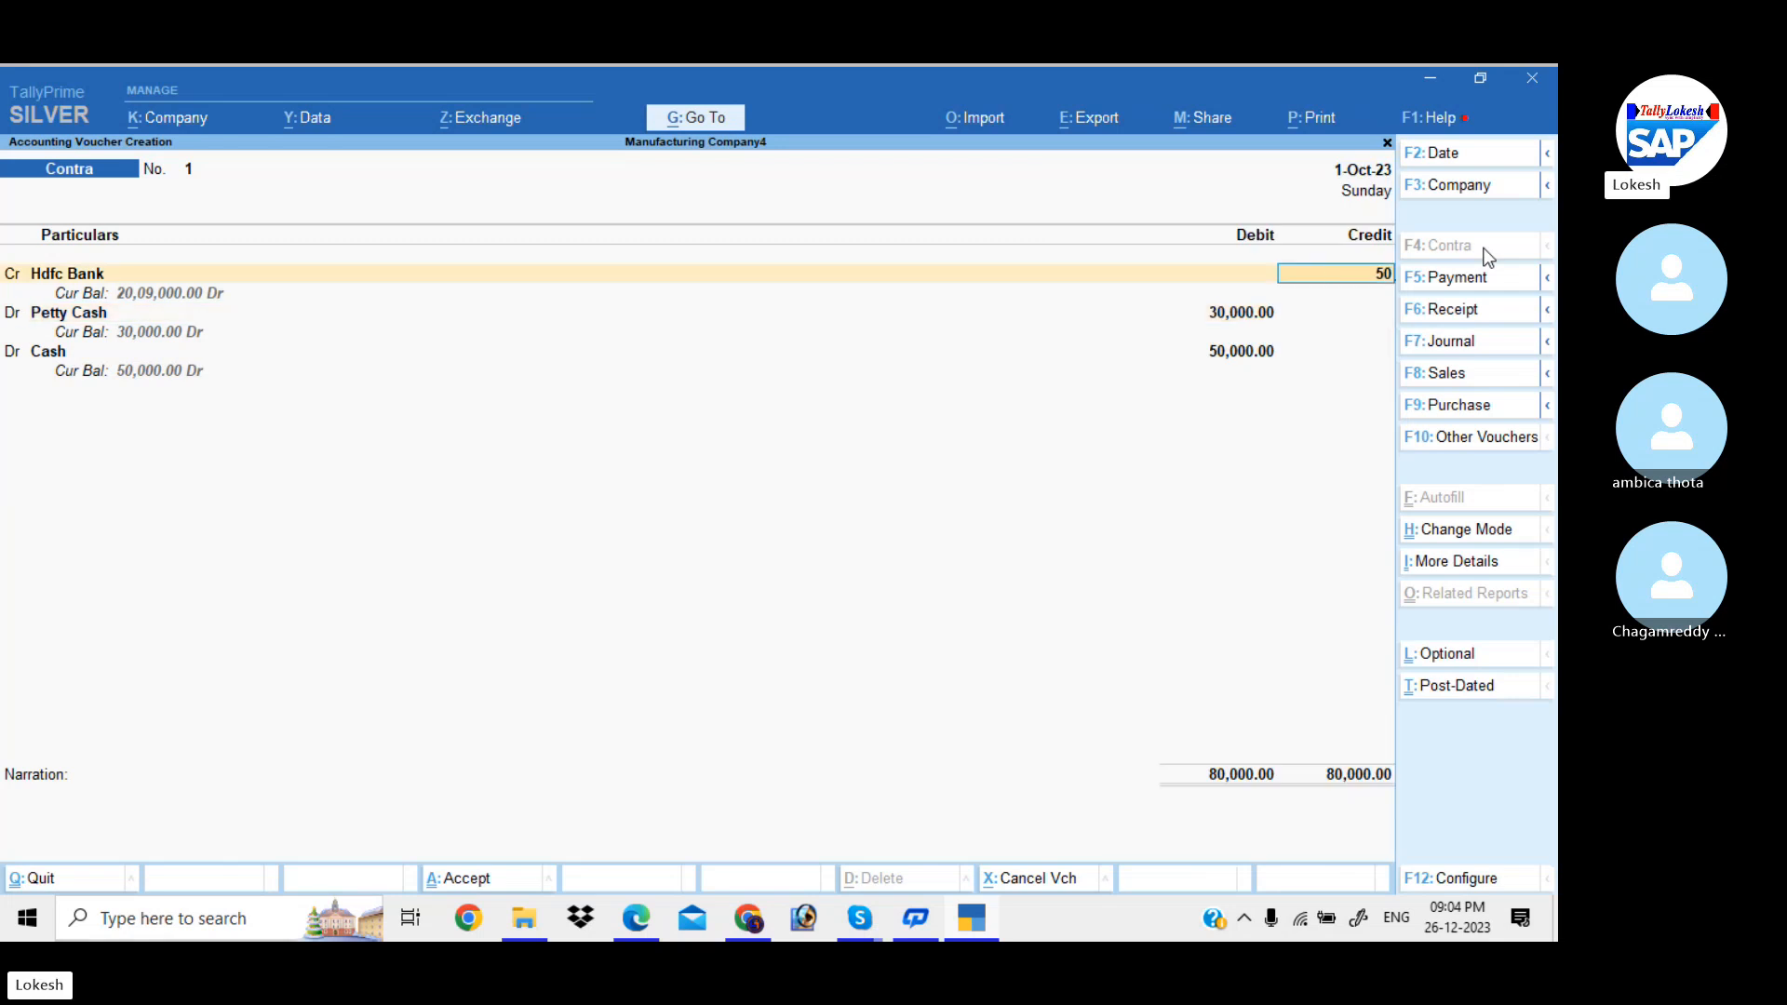
type("000")
key("Return")
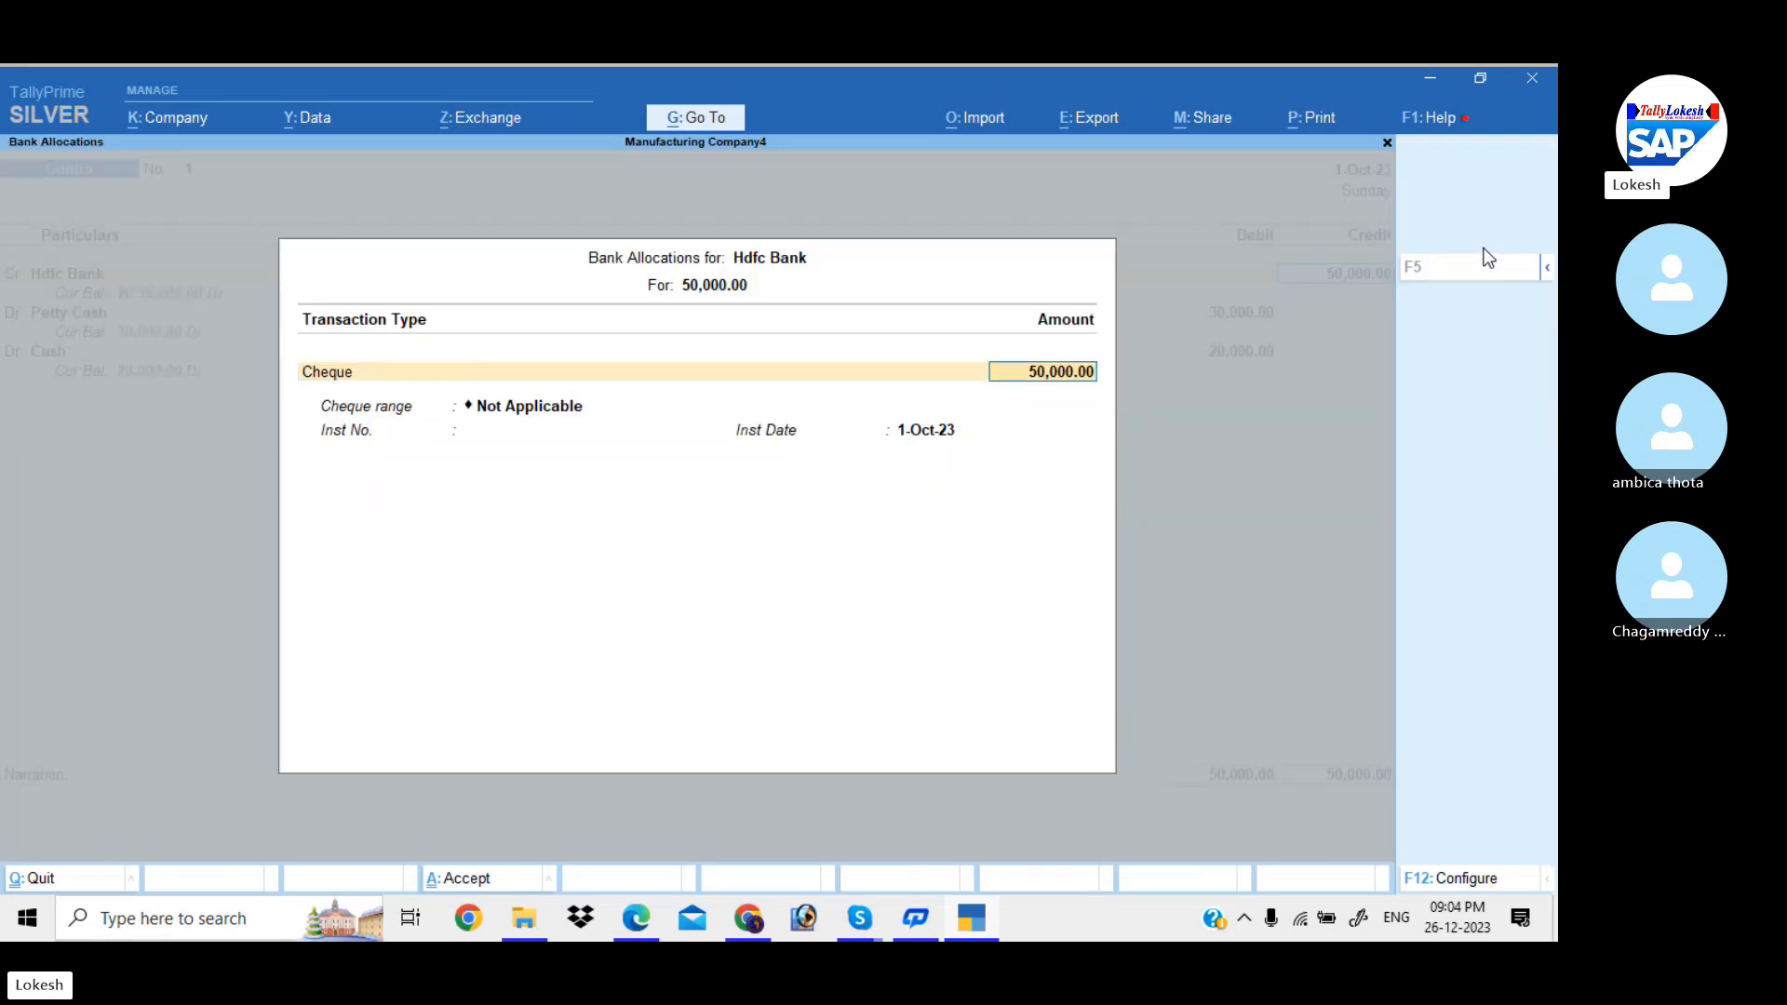
key("Return")
key("Return")
key("Return")
key("Return")
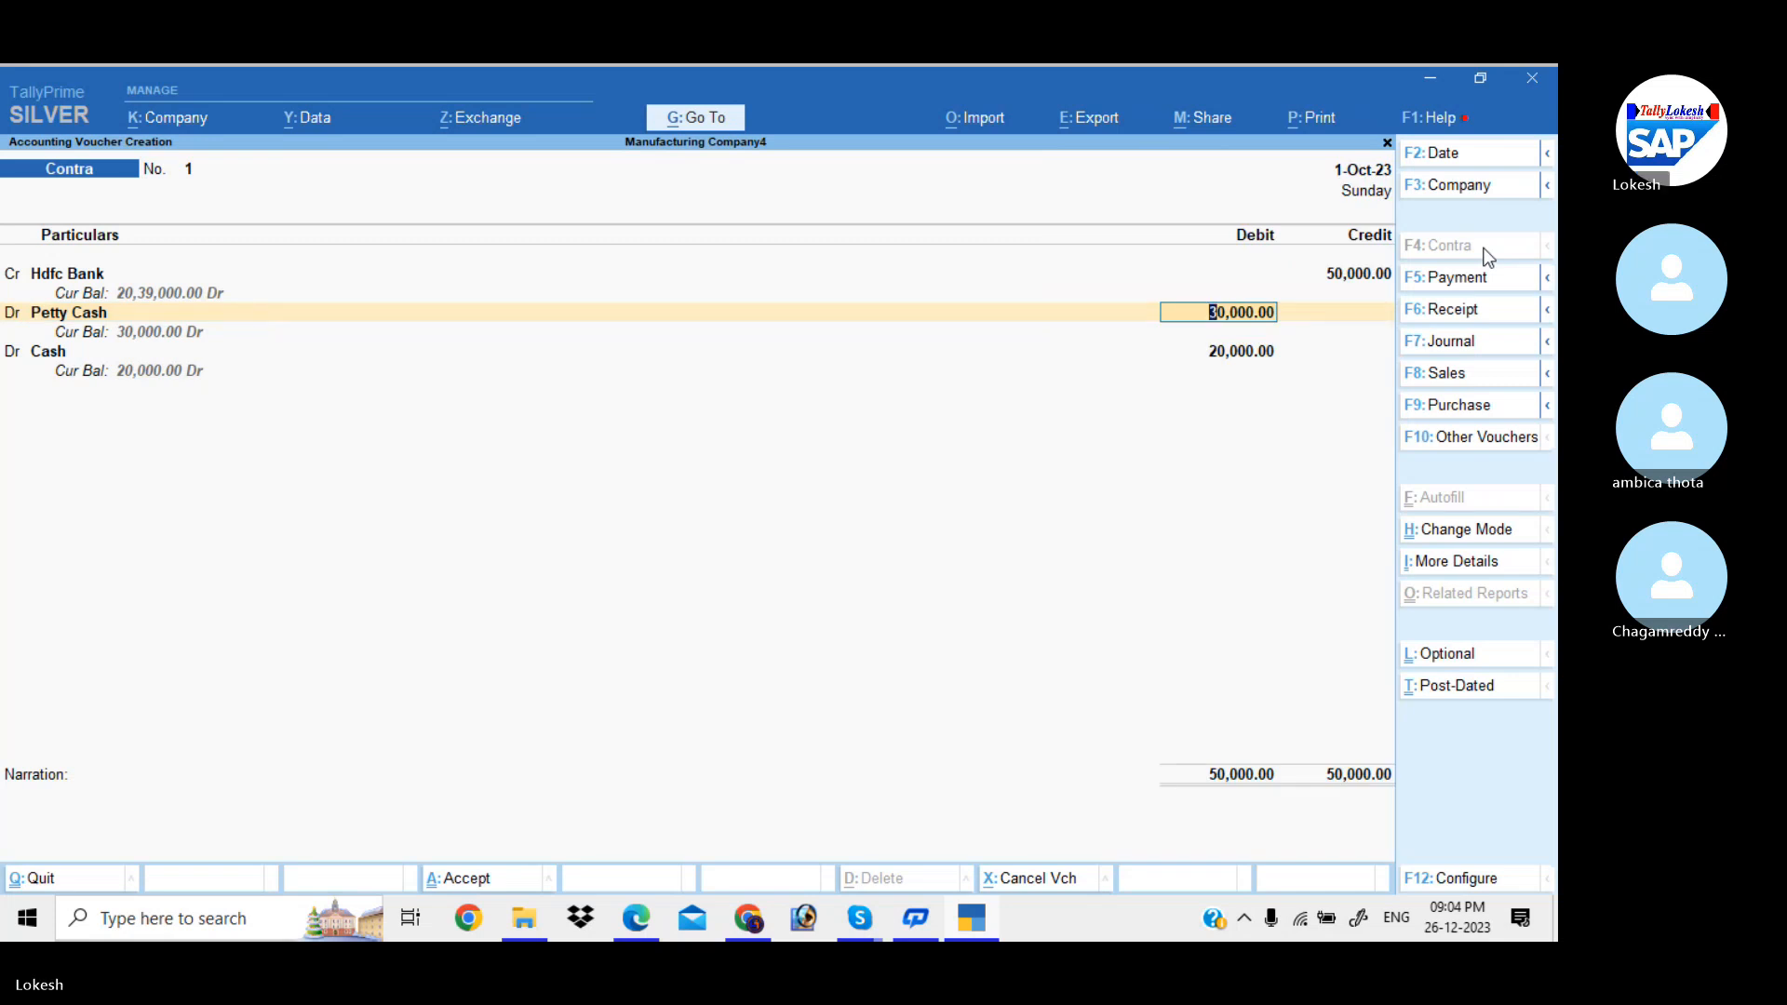
- Keep the Petty Cash and Cash debit amounts, leave the narration blank and save the contra voucher
key("Return")
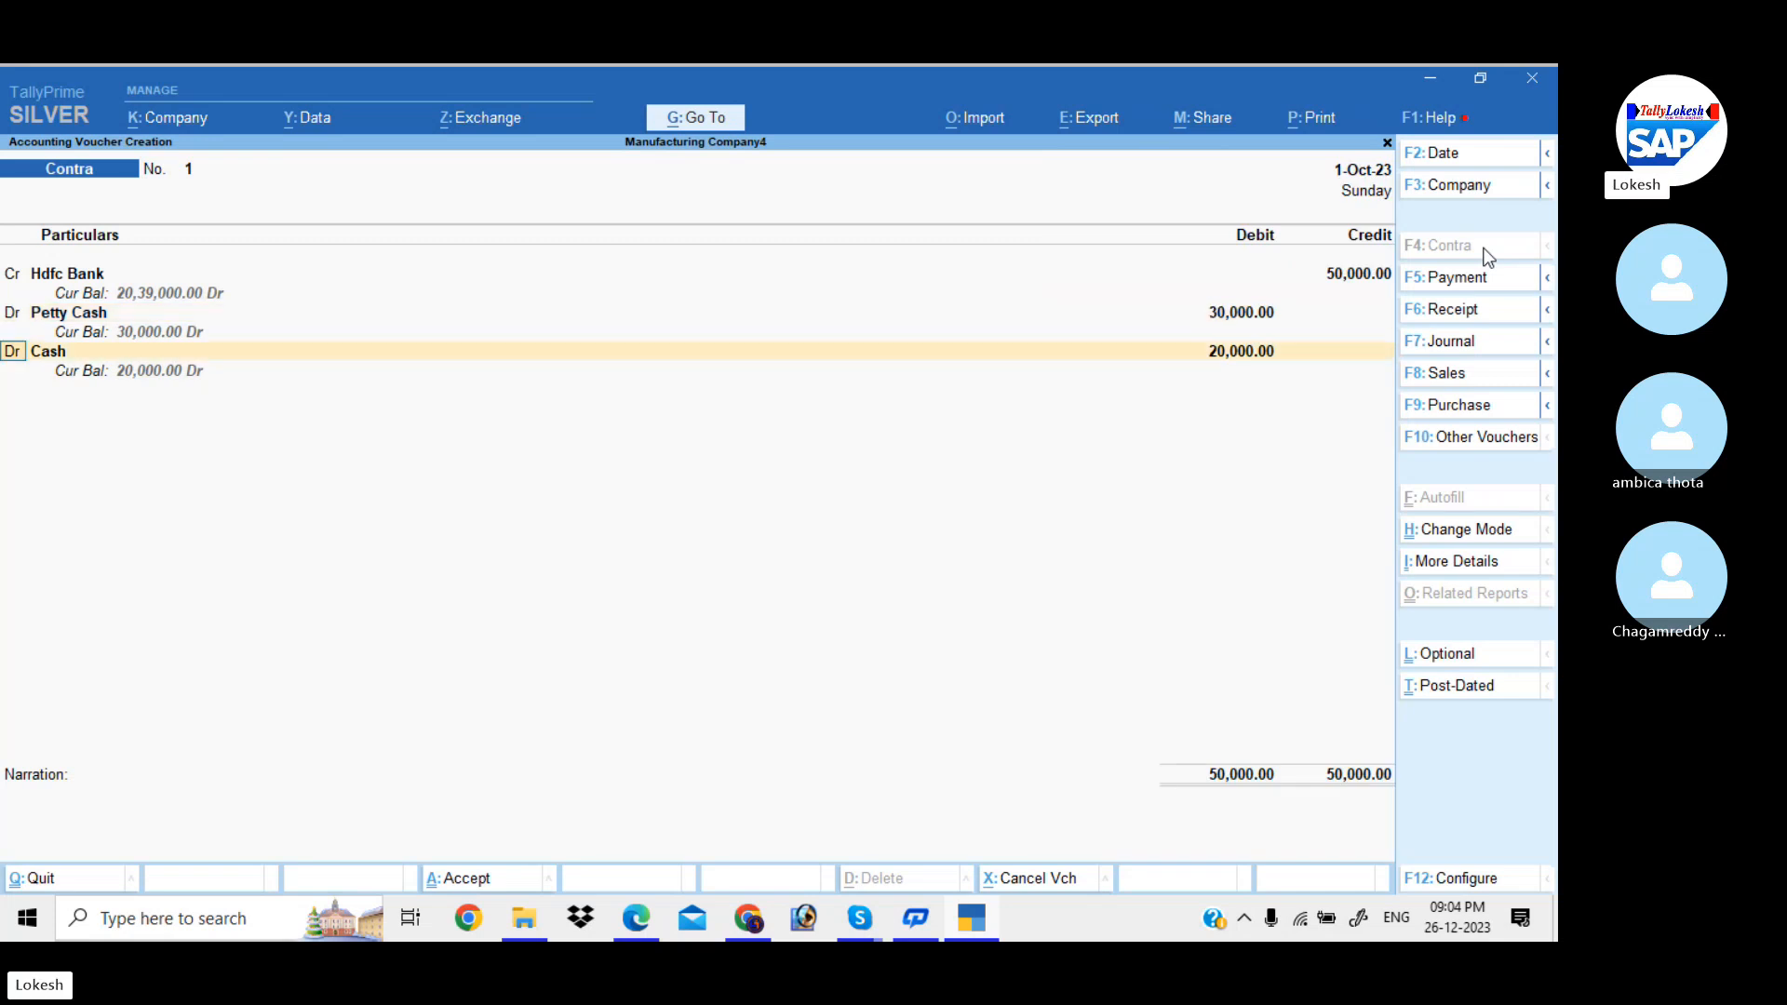
key("Return")
key("Return")
key("Return")
key("Return")
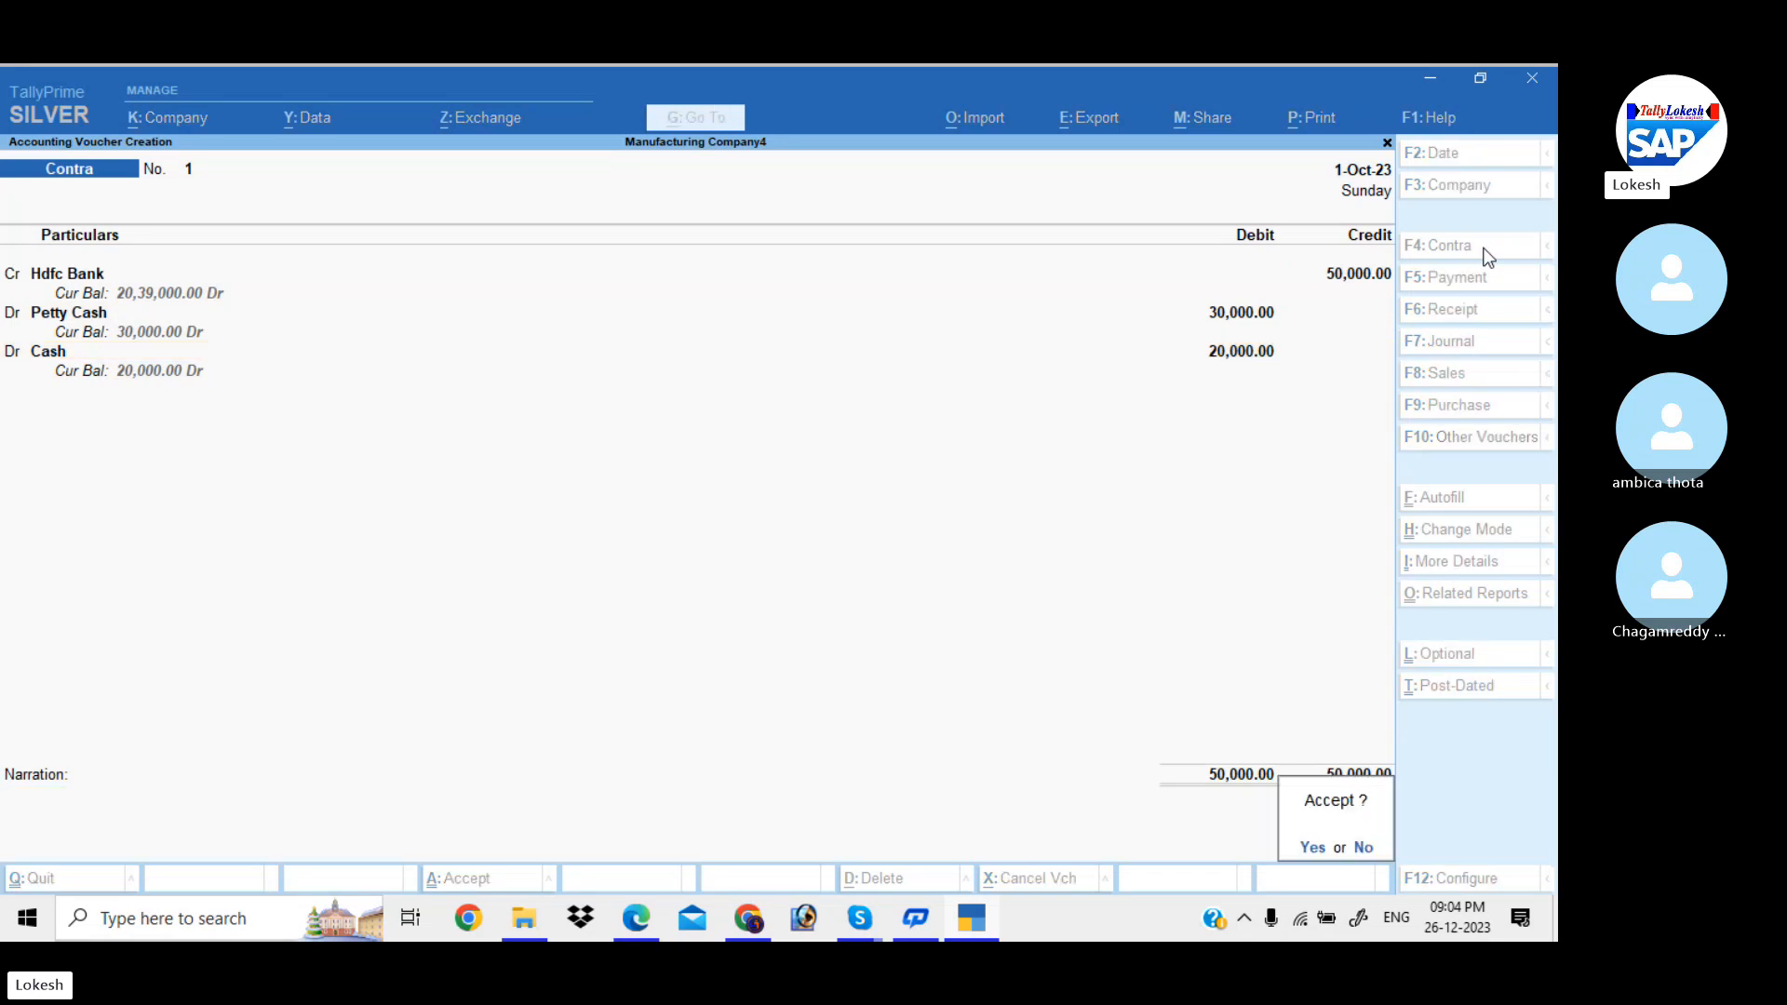
key("Return")
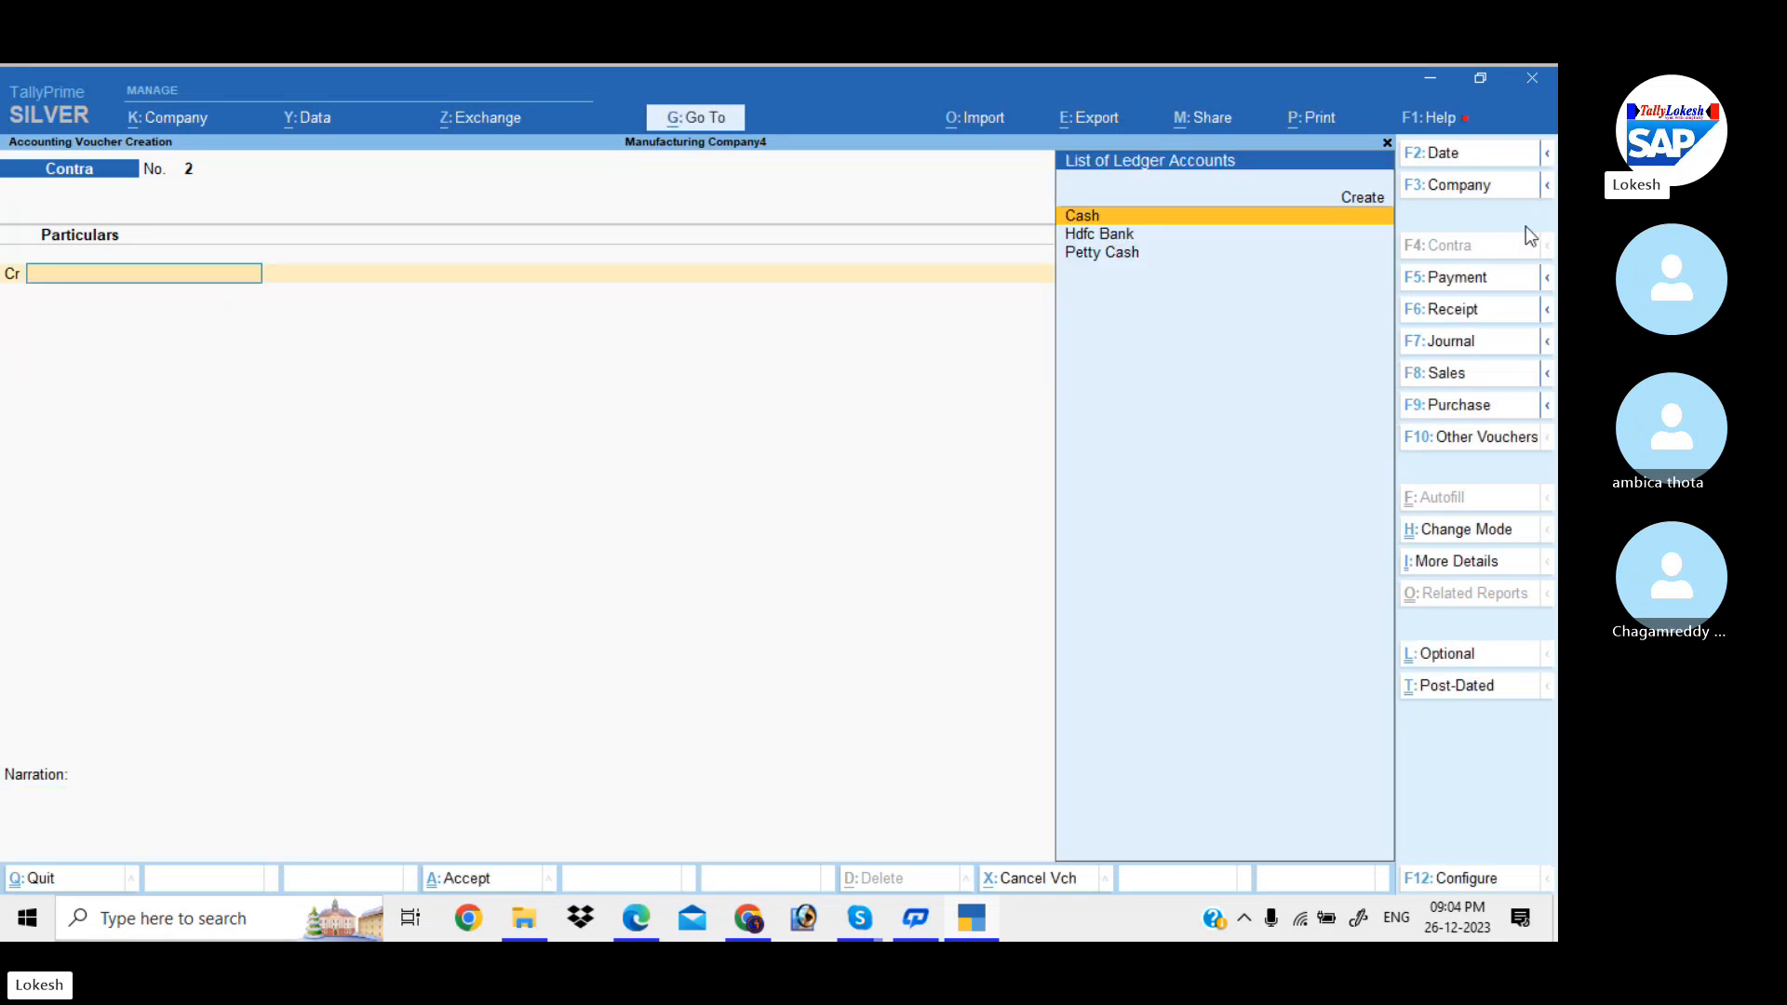
- Start a purchase voucher and begin a party ledger named Ultra Tech Computers under Sundry Creditors
left_click(1490, 406)
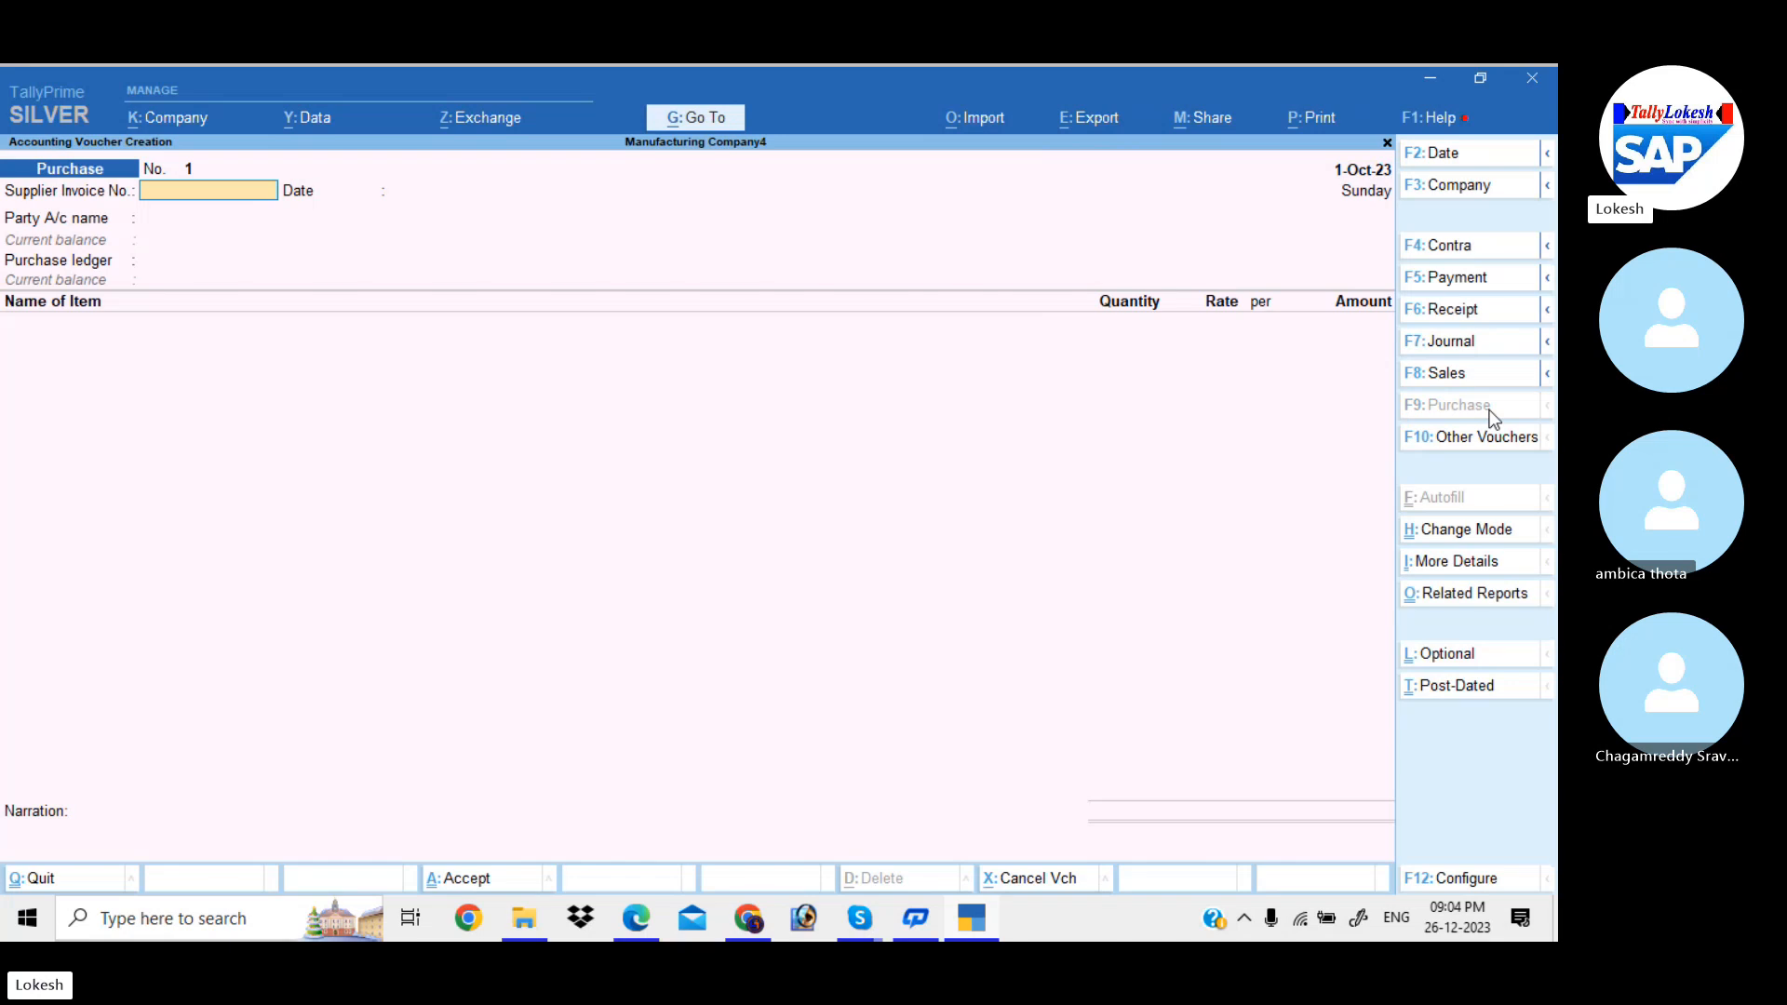
key("alt+c")
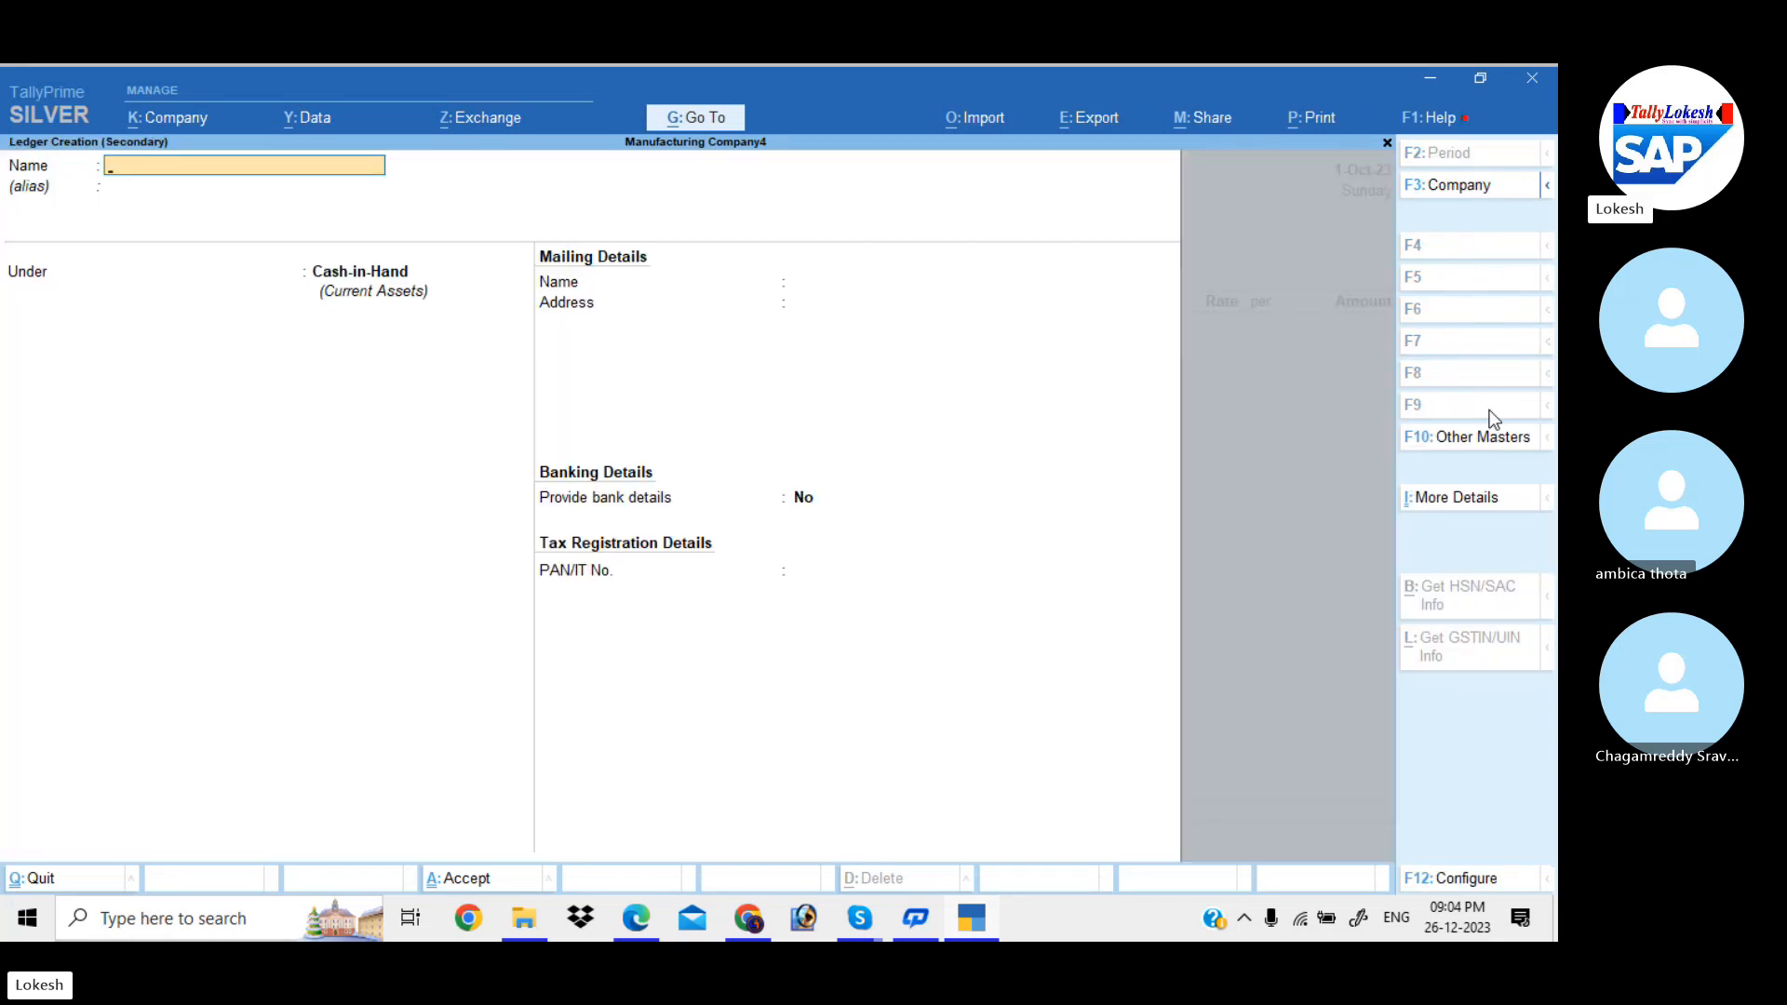
type("Ultra Tech Computers")
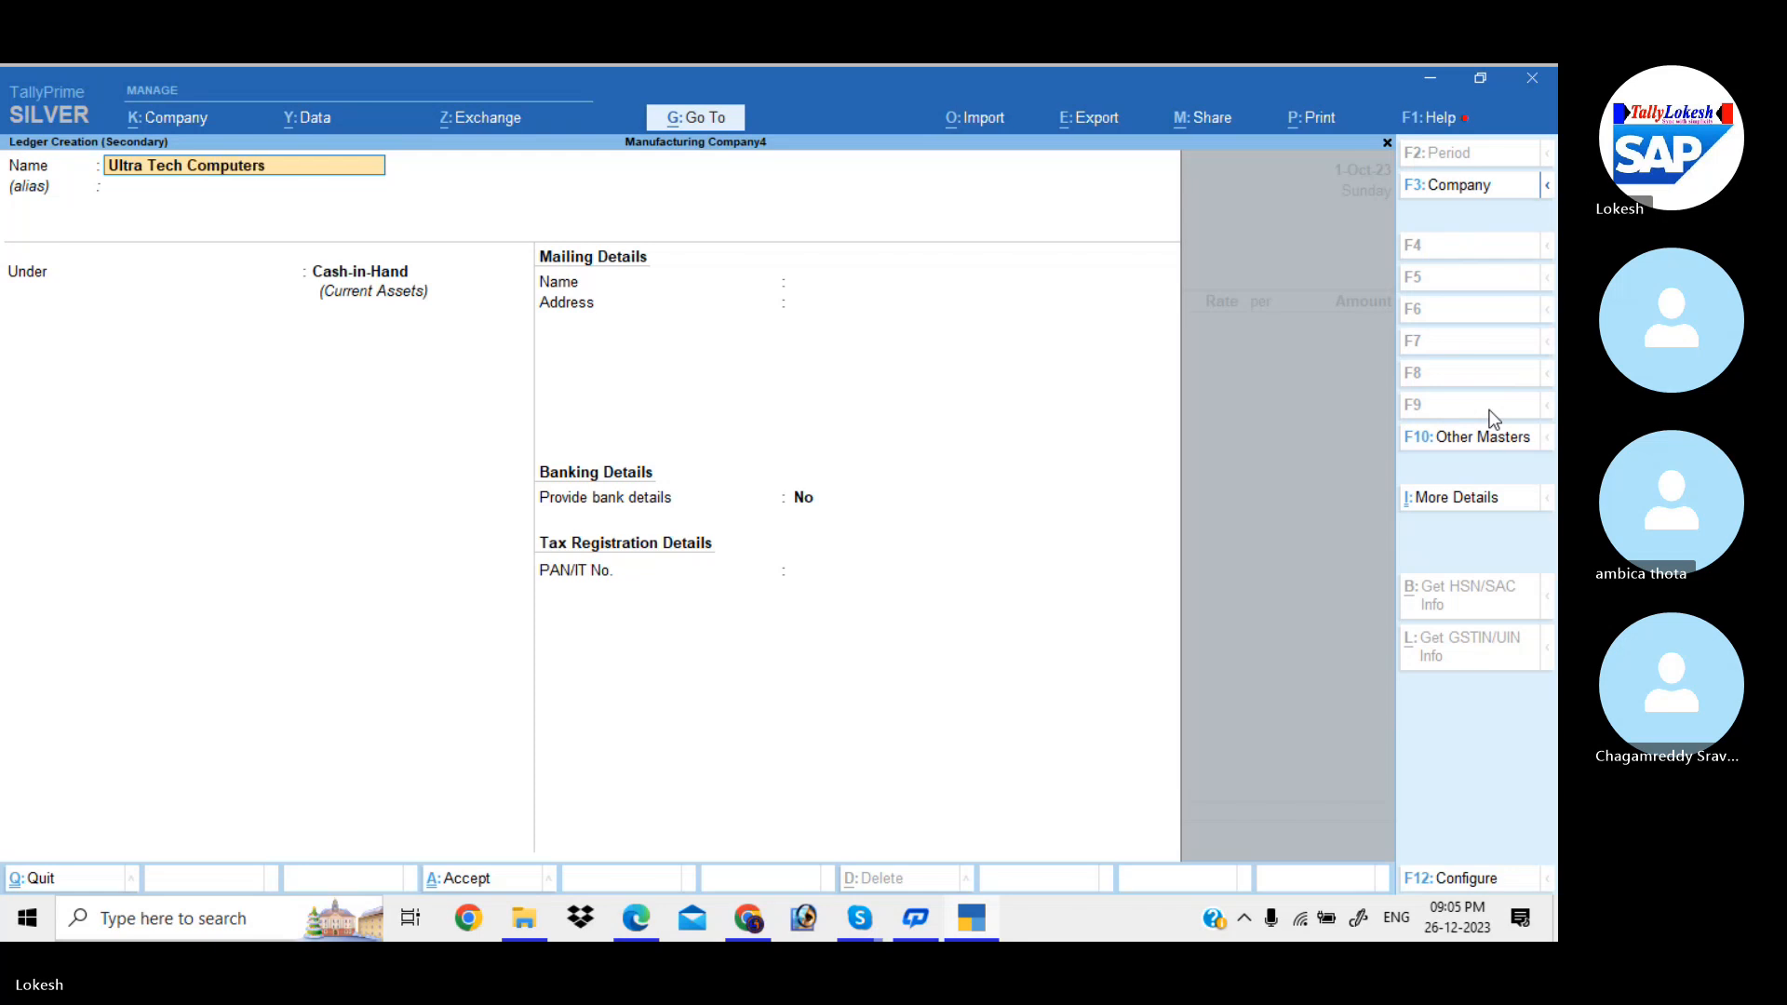
key("Return")
type("Su")
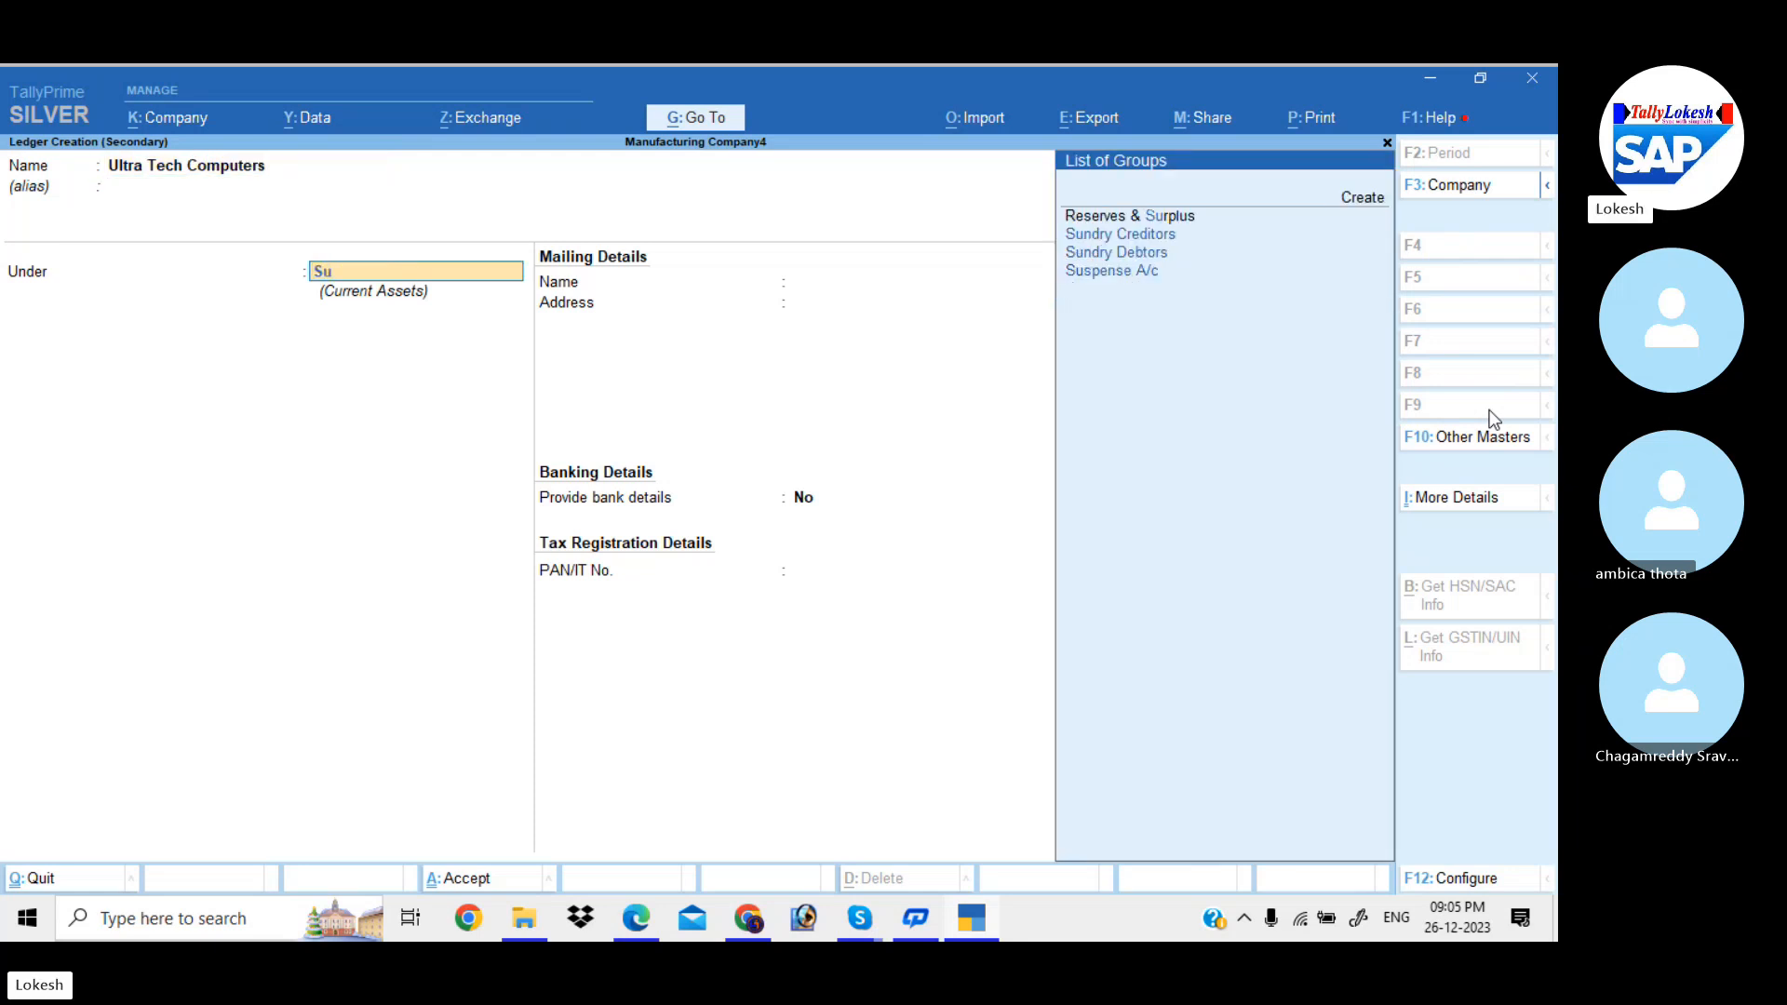
type("n")
key("Return")
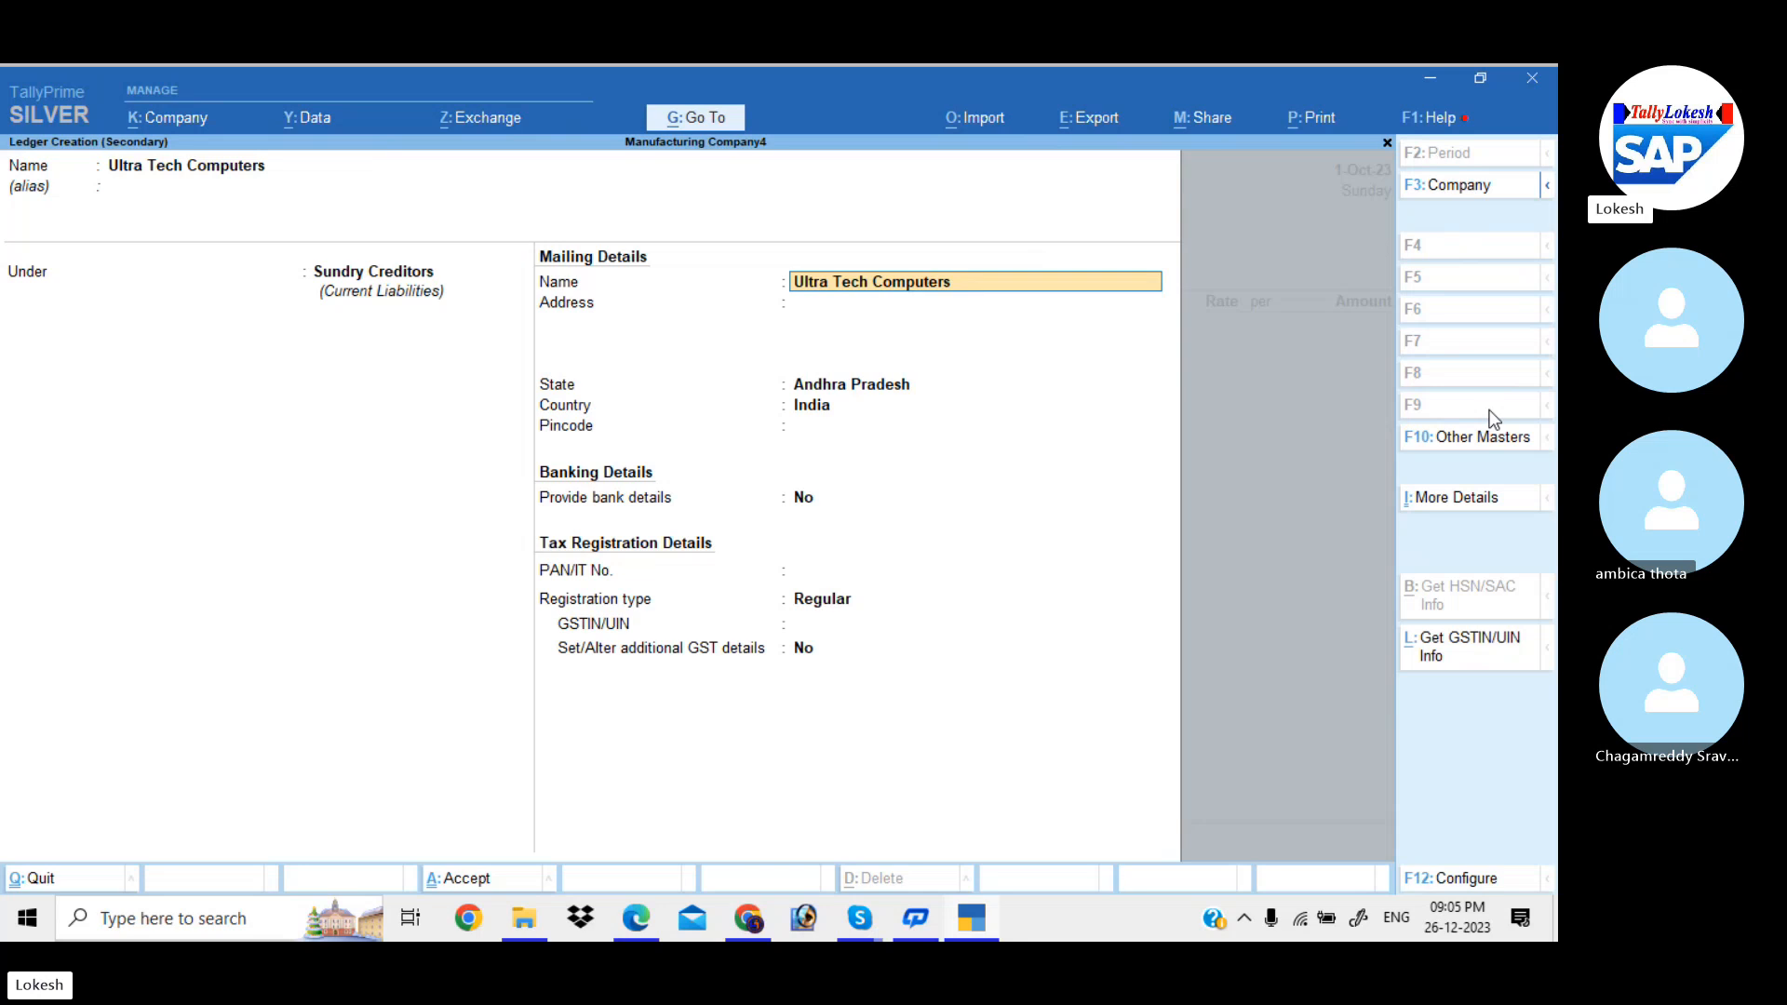
- Save the Ultra Tech Computers ledger with Regular registration and GSTIN/UIN 37, and accept the voucher's default receipt and party details
key("Return")
key("Return")
key("Return")
key("Return")
key("Return")
key("Return")
key("Return")
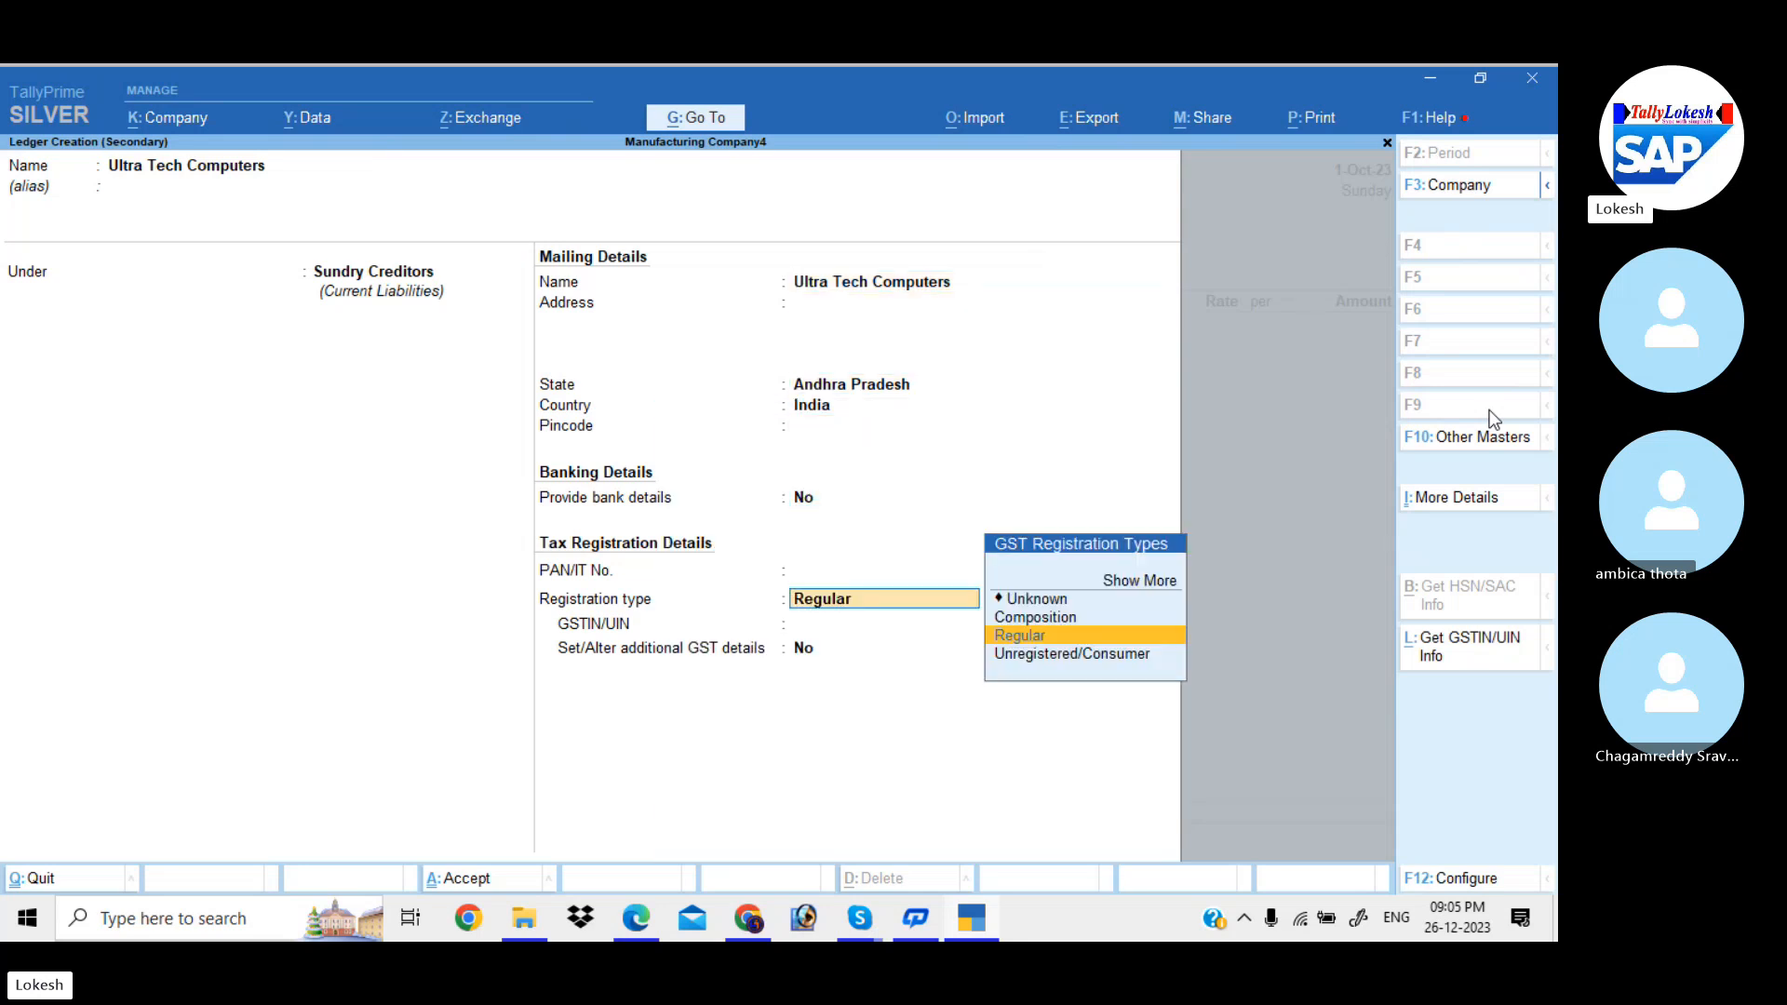
type("37")
key("Return")
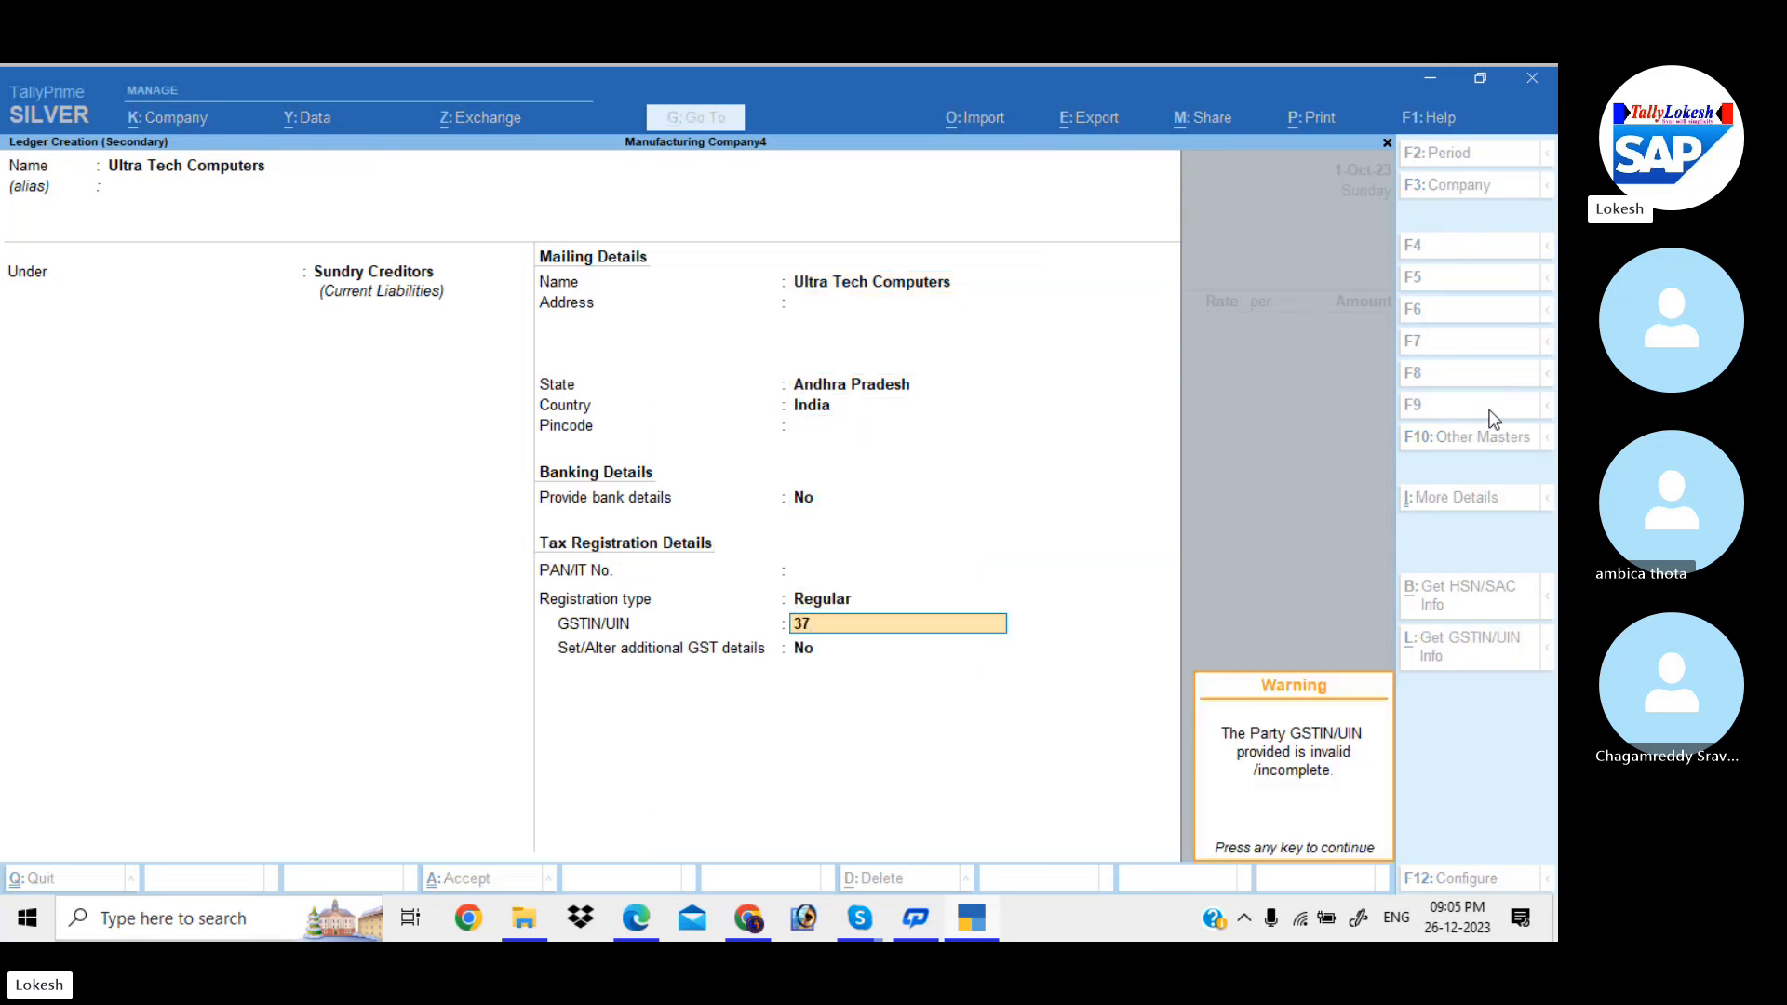
key("Return")
key("ctrl+a")
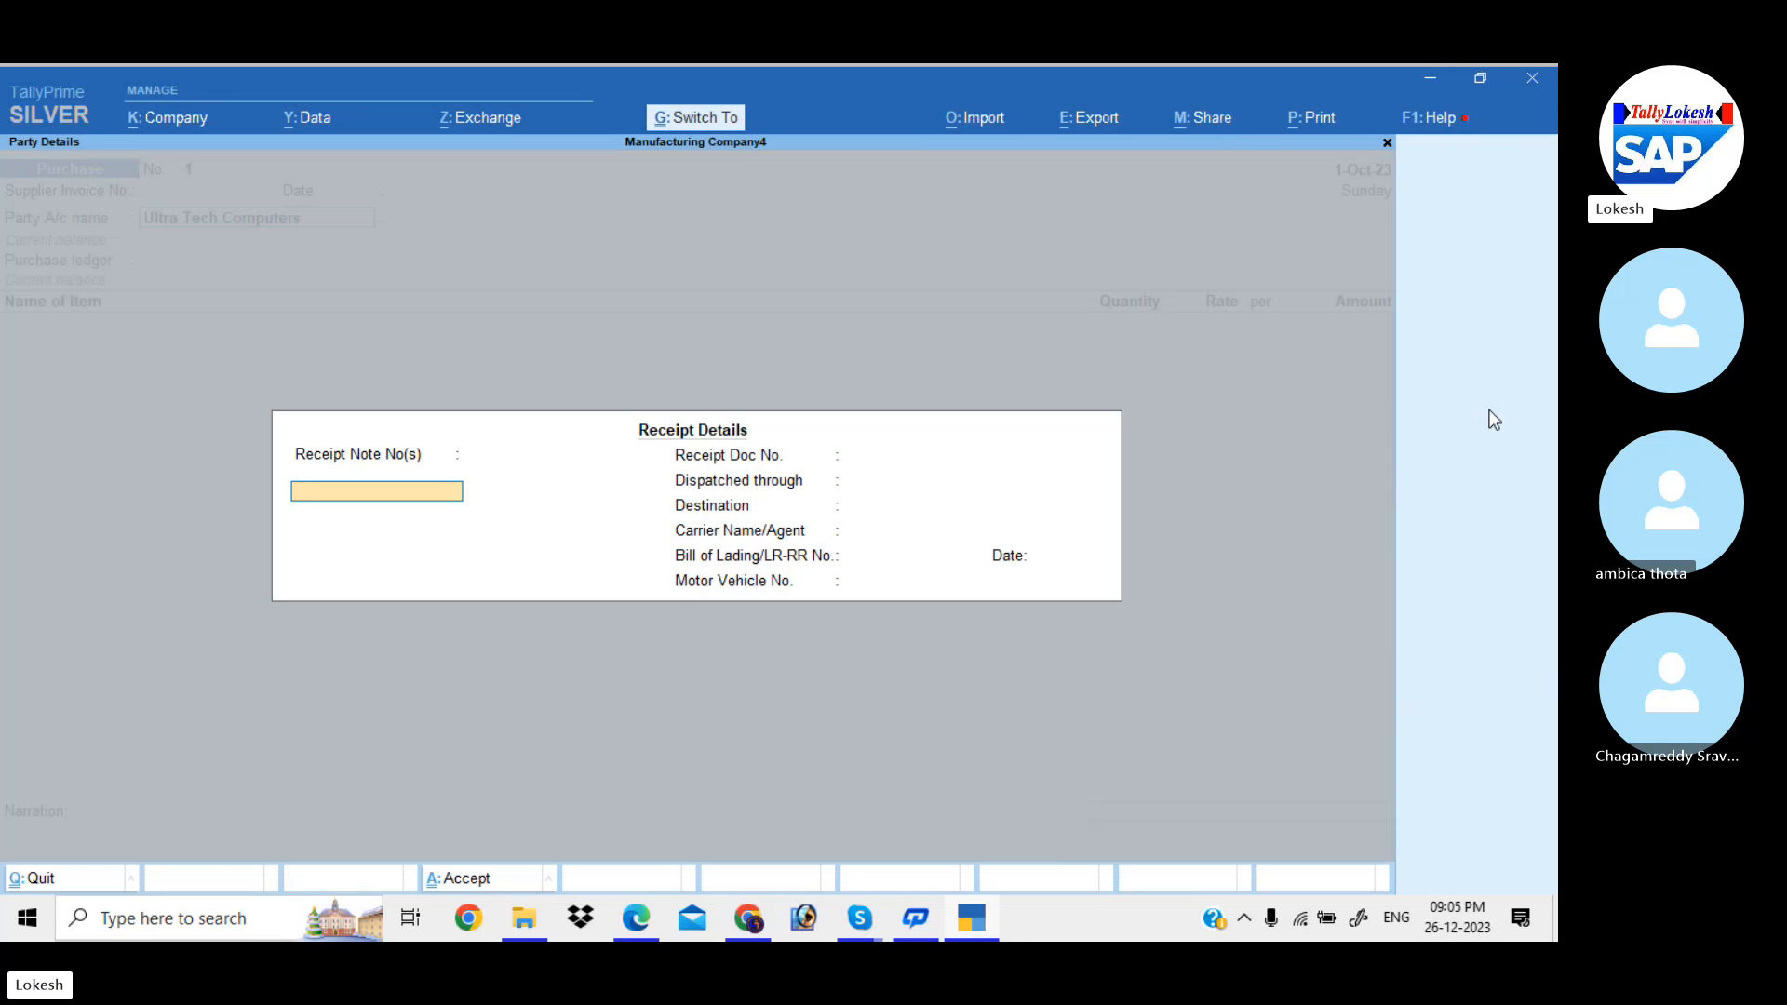
key("ctrl+a")
key("ctrl+a")
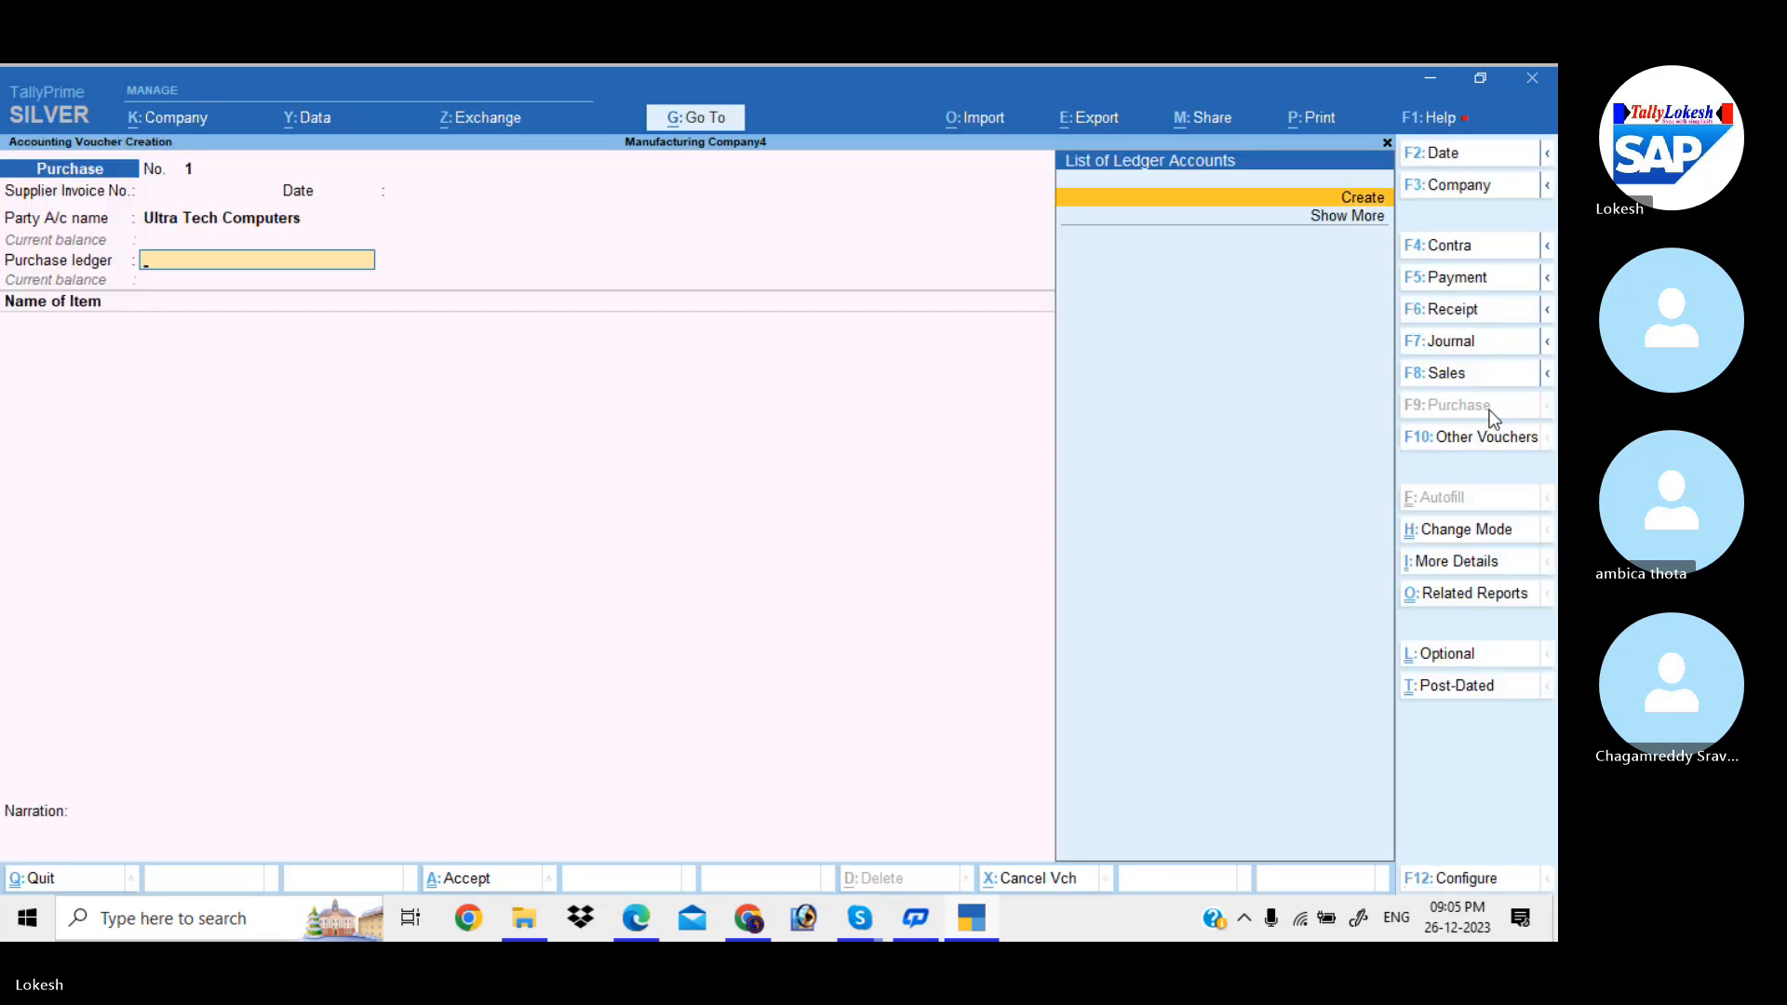
- Begin a new ledger named Purchase under Purchase Accounts for the voucher's purchase ledger
key("alt+c")
type("Purchase")
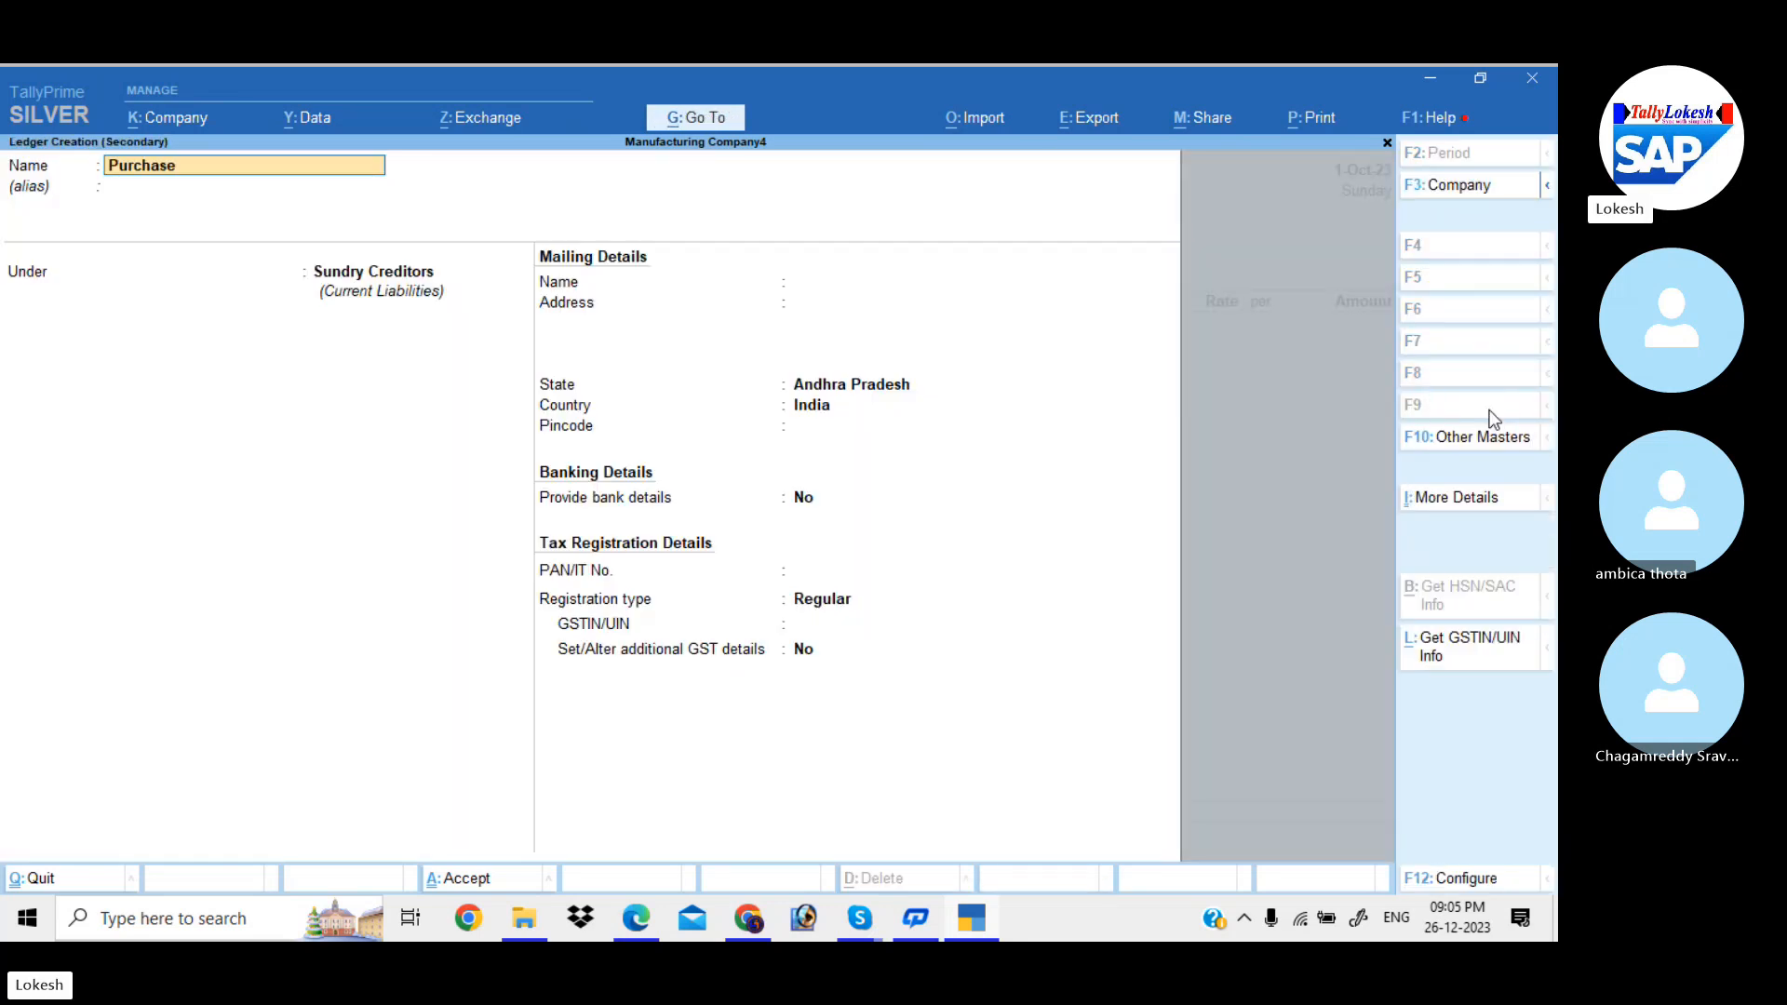
key("Return")
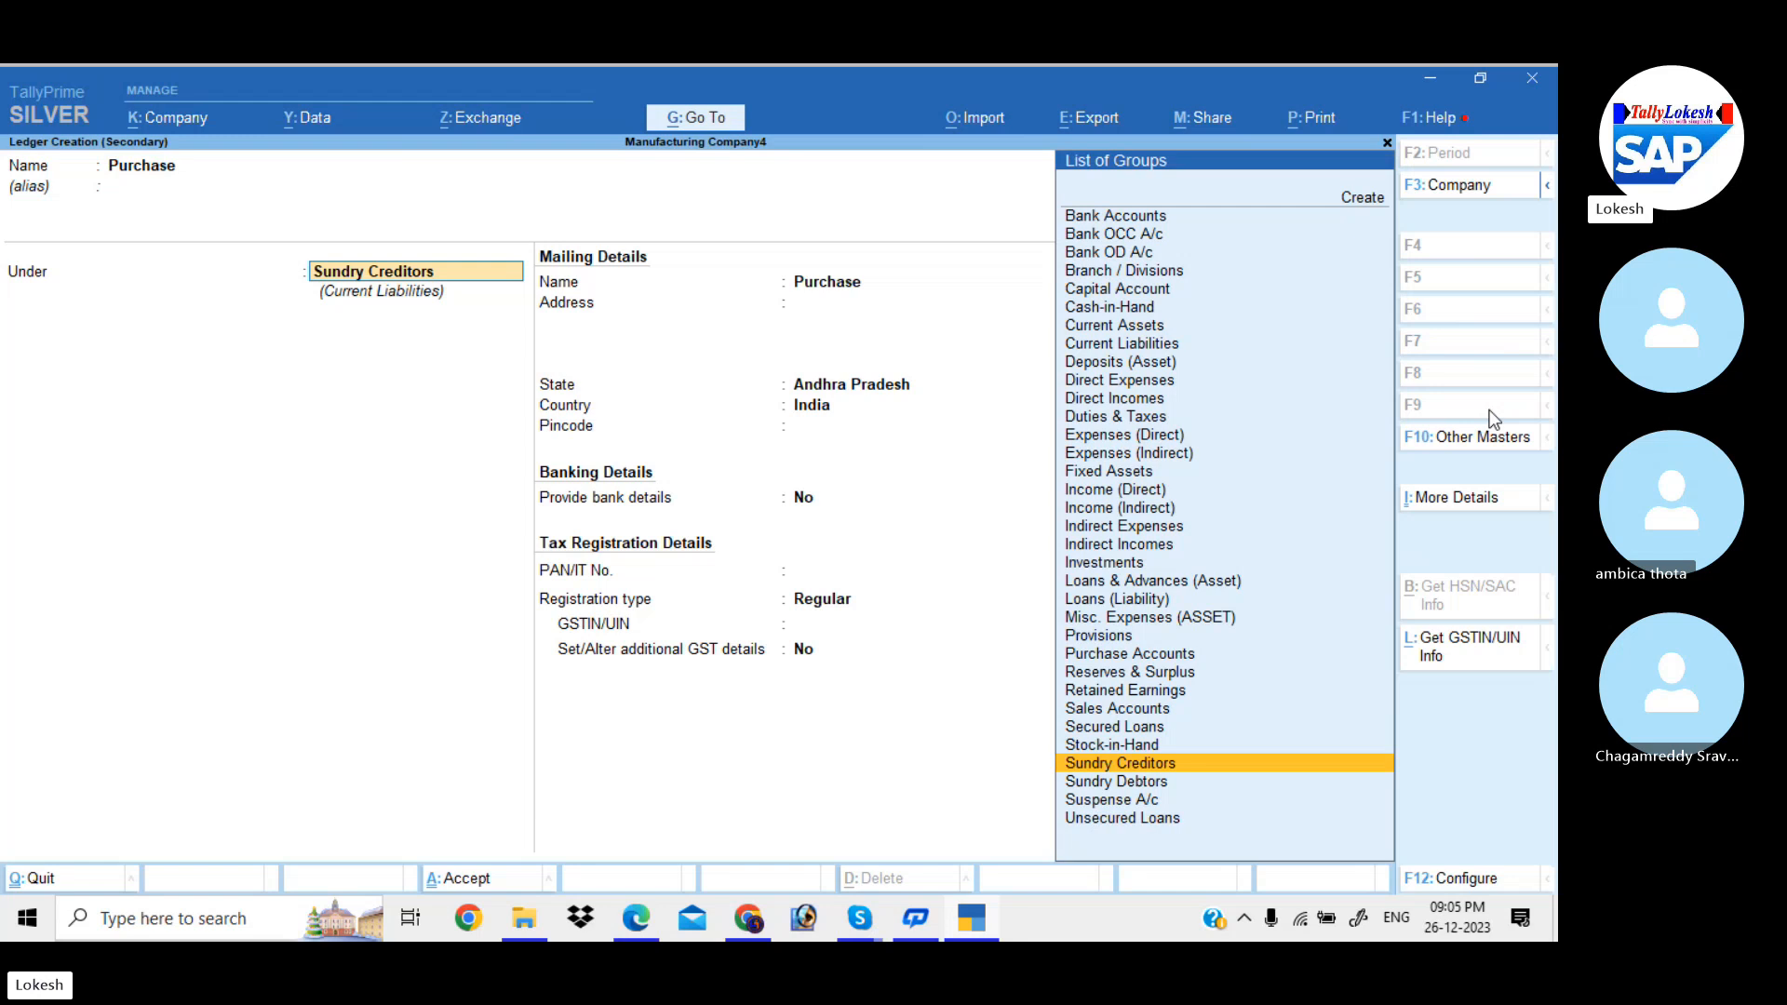
type("Pu")
key("Return")
- Keep GST applicable for the Purchase ledger, set its type of supply to Goods and save it
key("Return")
key("Return")
key("Return")
key("Return")
key("Return")
key("Return")
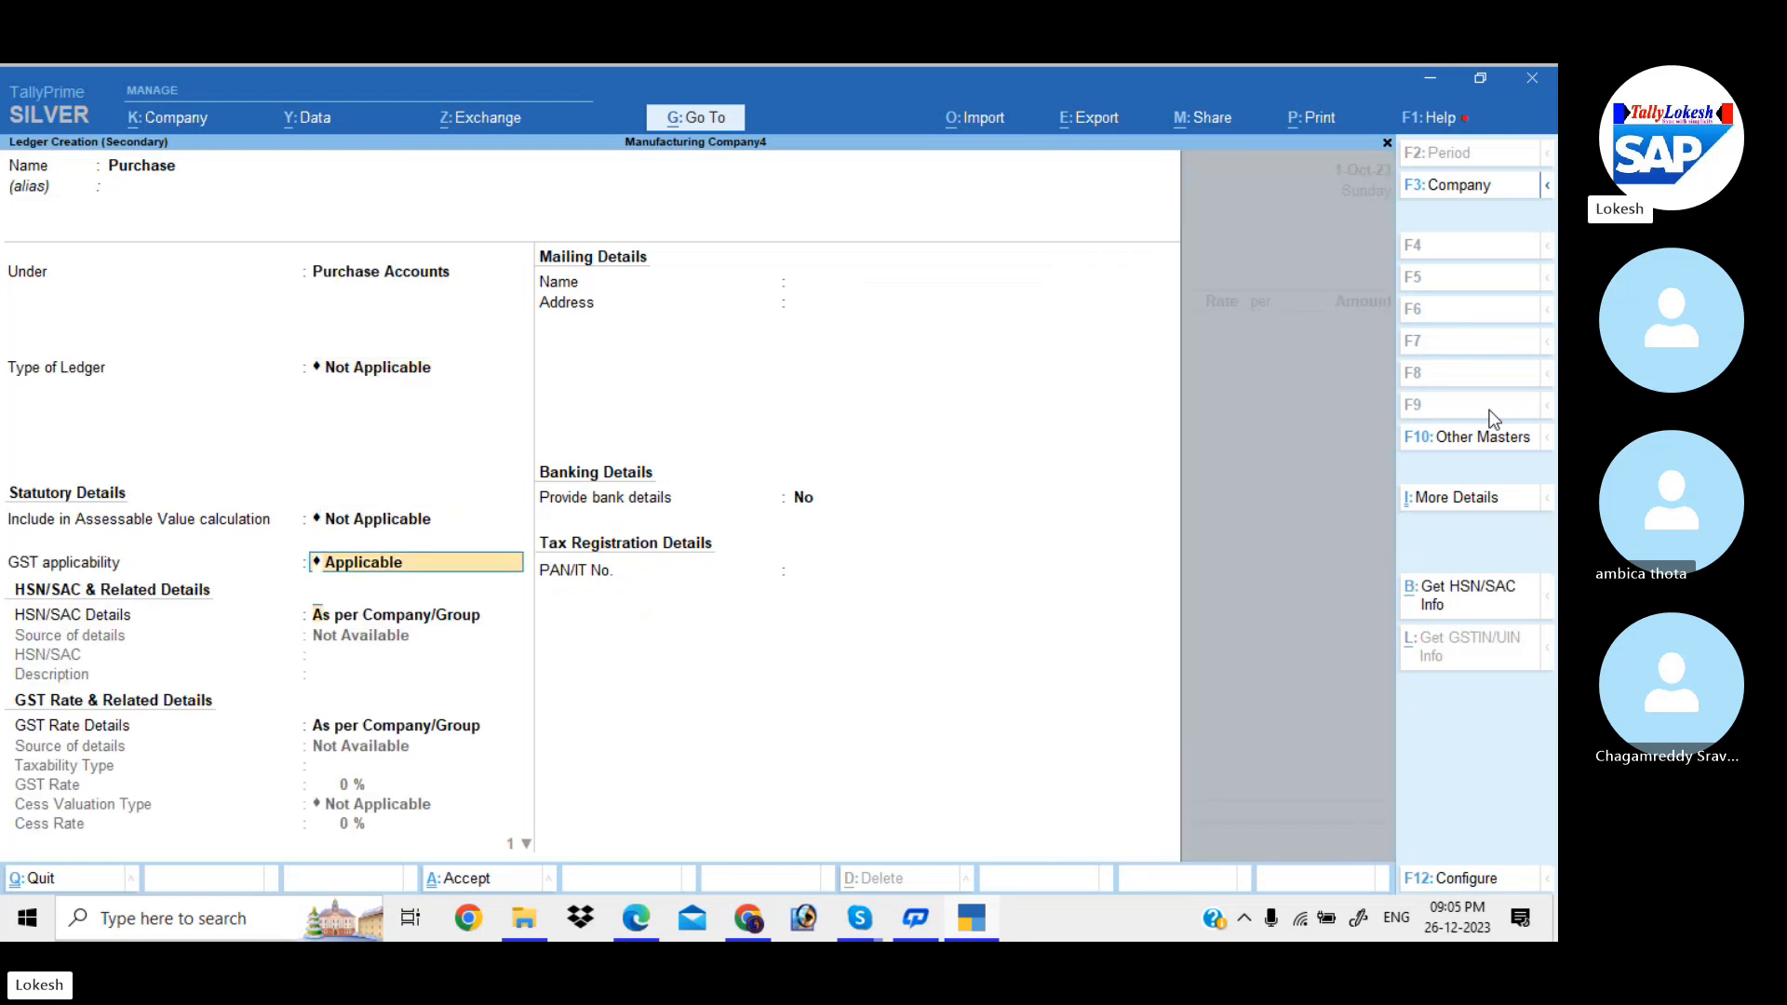
key("BackSpace")
key("Up")
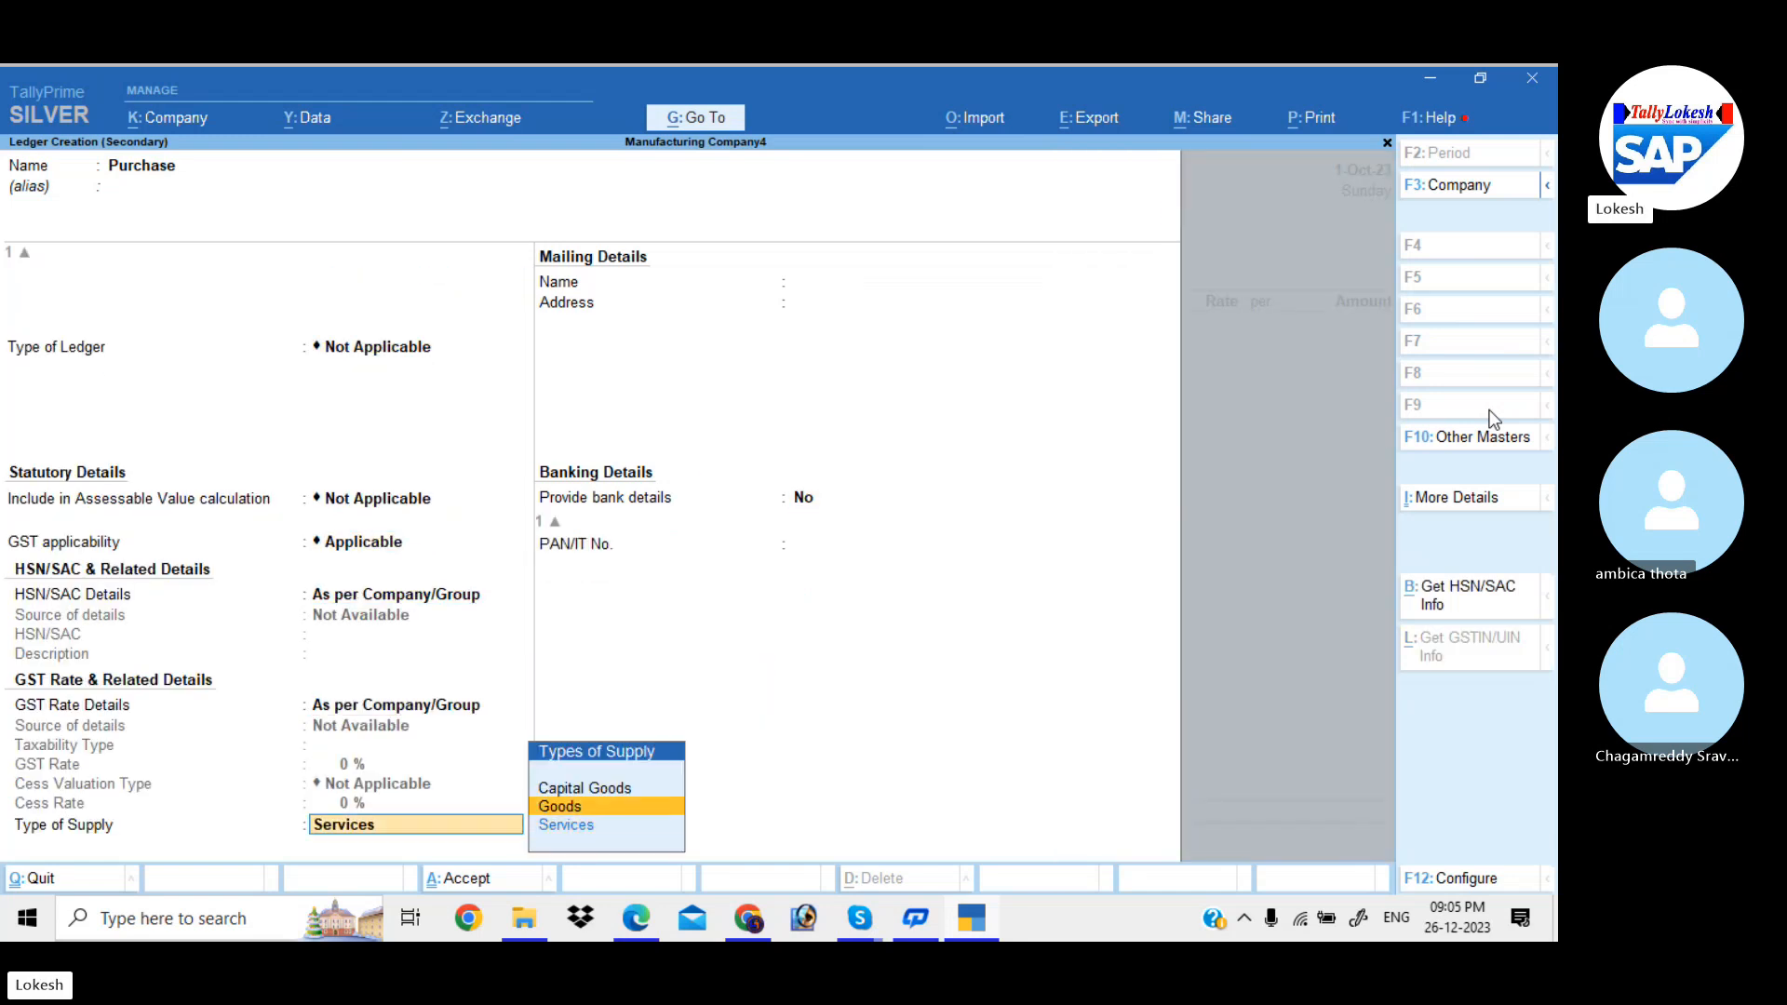
key("Return")
key("Return")
key("Return")
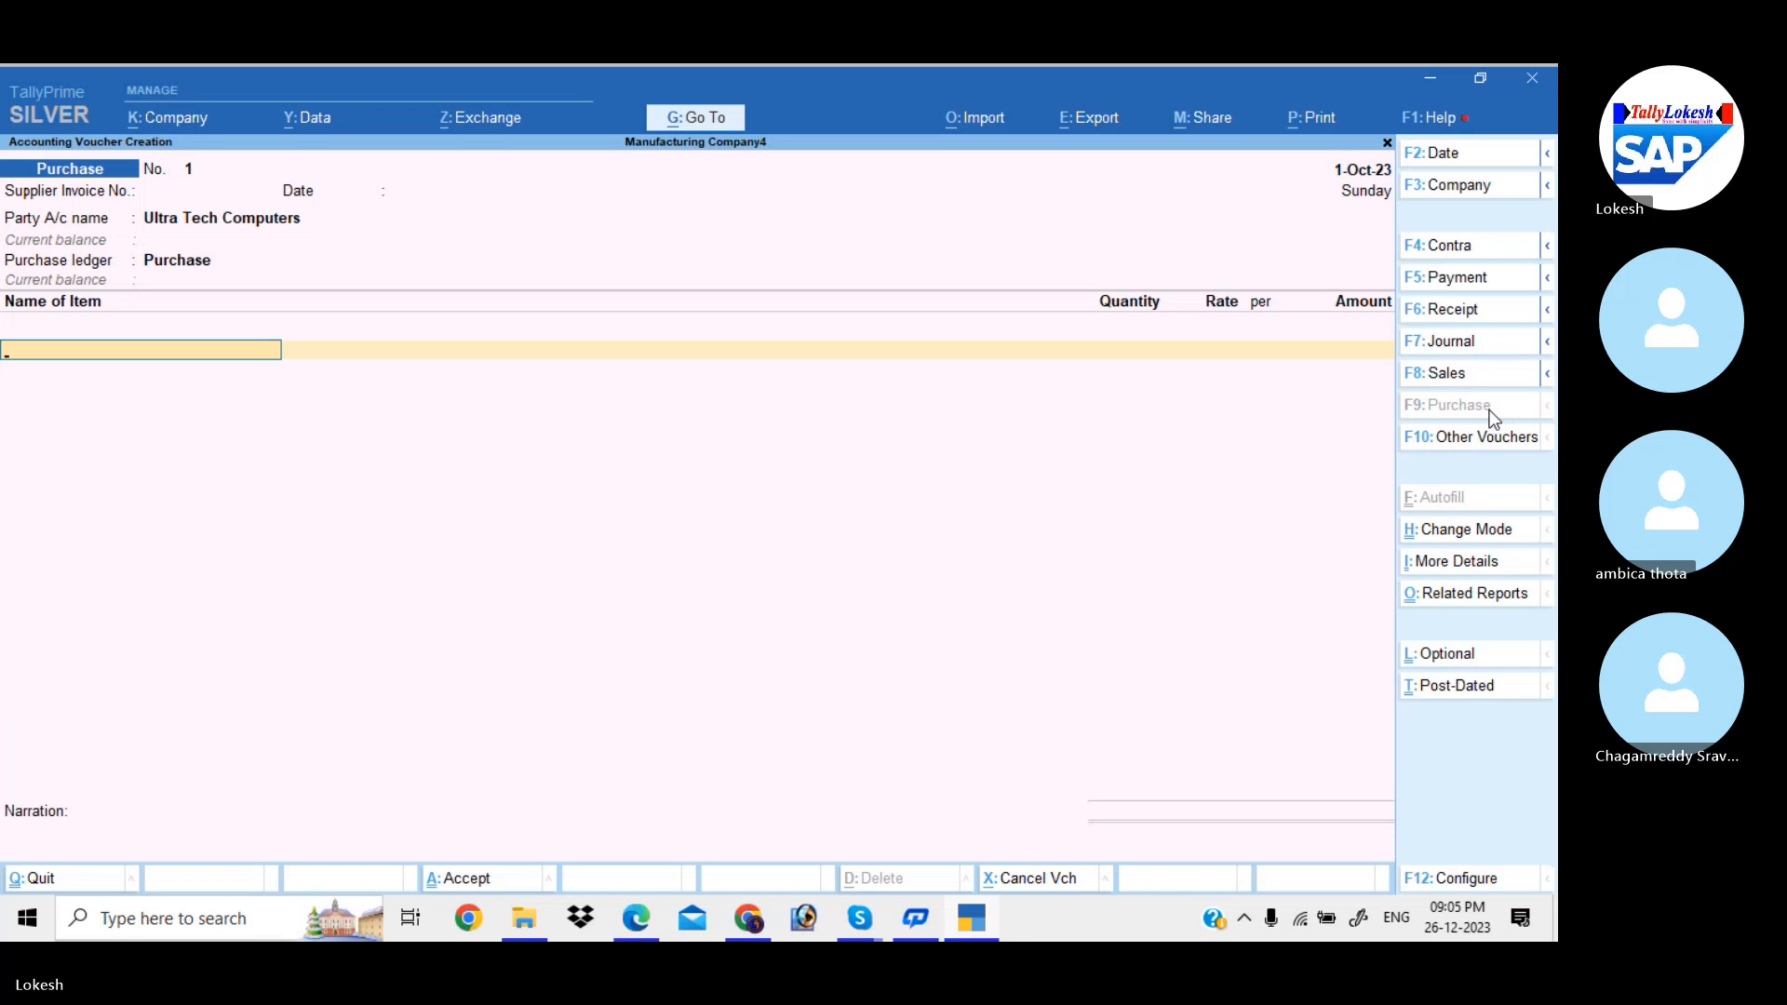
- Start a stock item named Hard Disk and create the stock group Raw Material under Primary for it
key("alt+c")
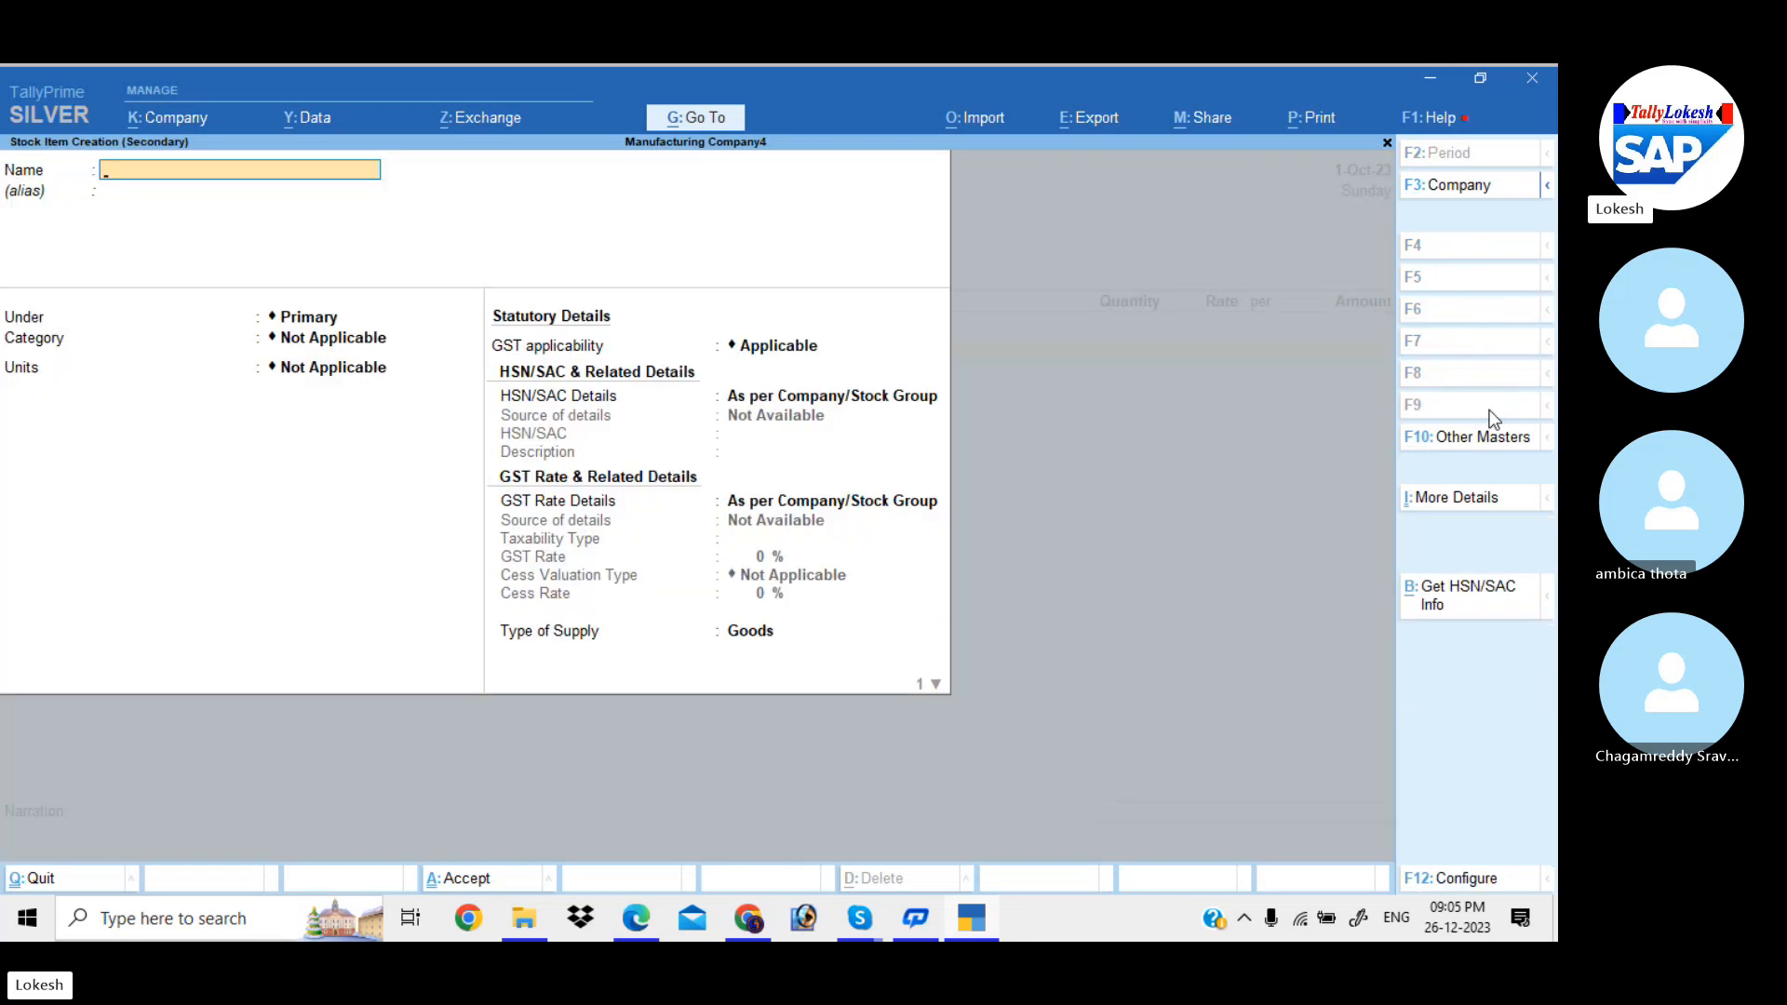
type("Hard Disk")
key("Return")
key("Return")
key("Return")
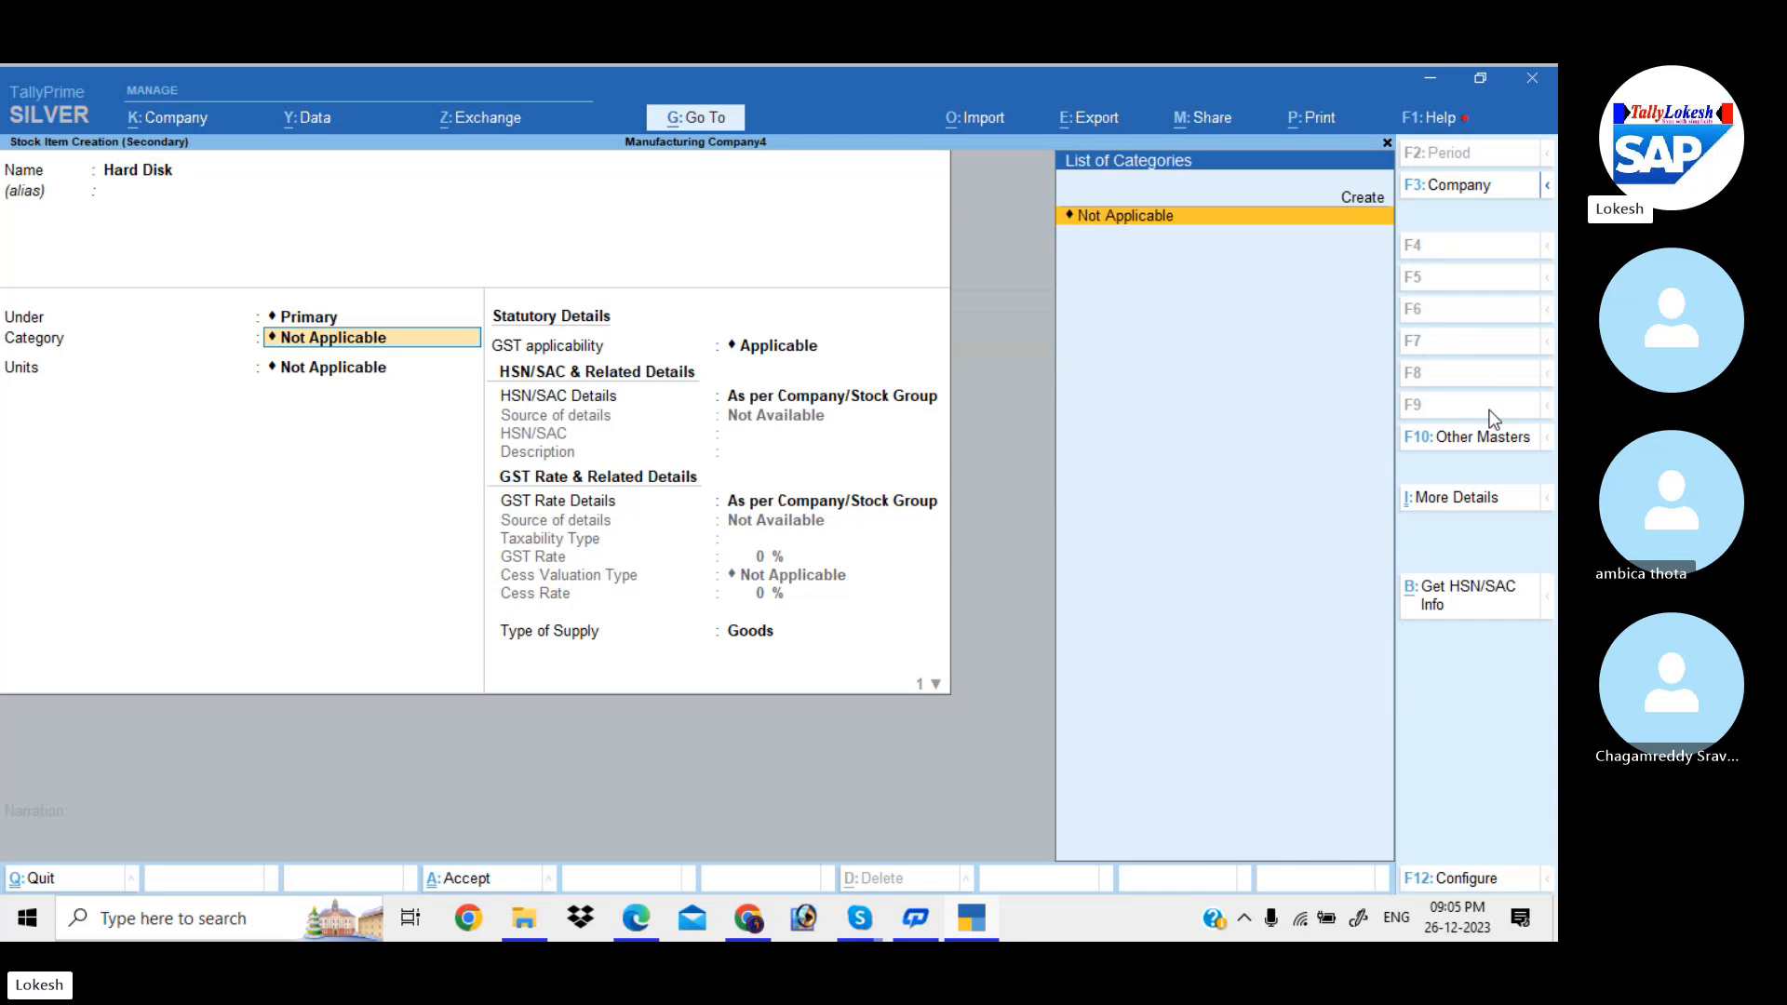
key("BackSpace")
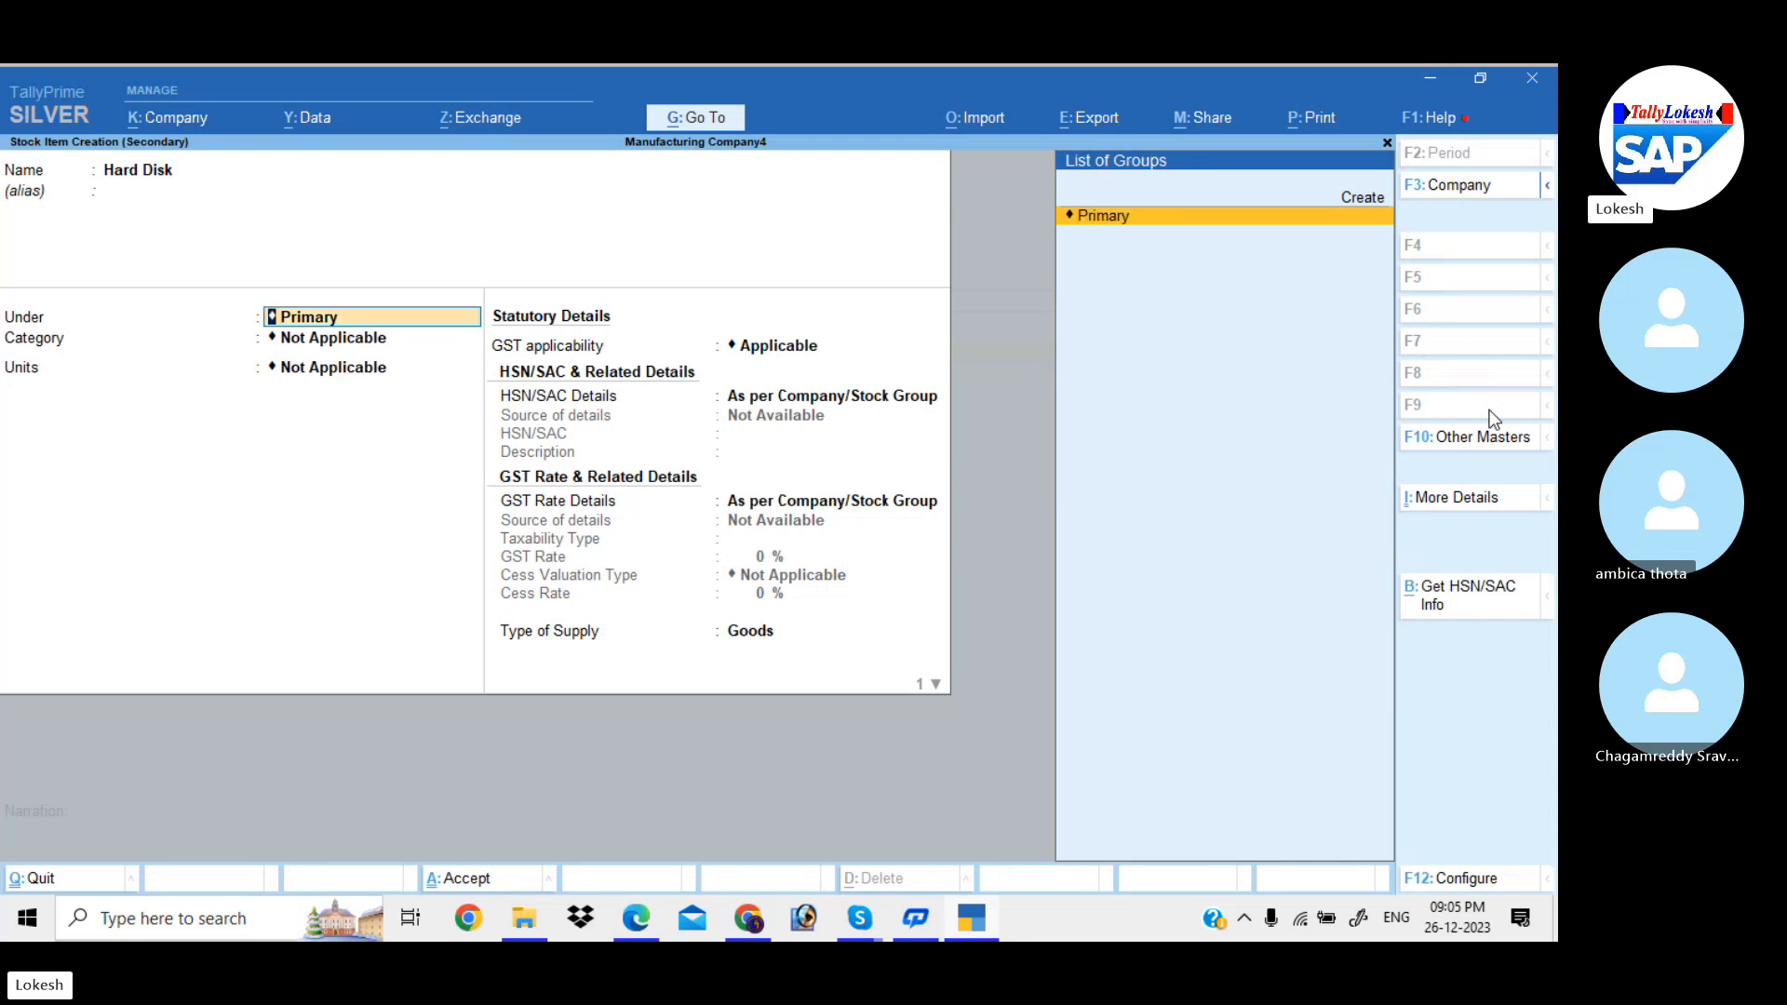
key("alt+c")
type("Ra")
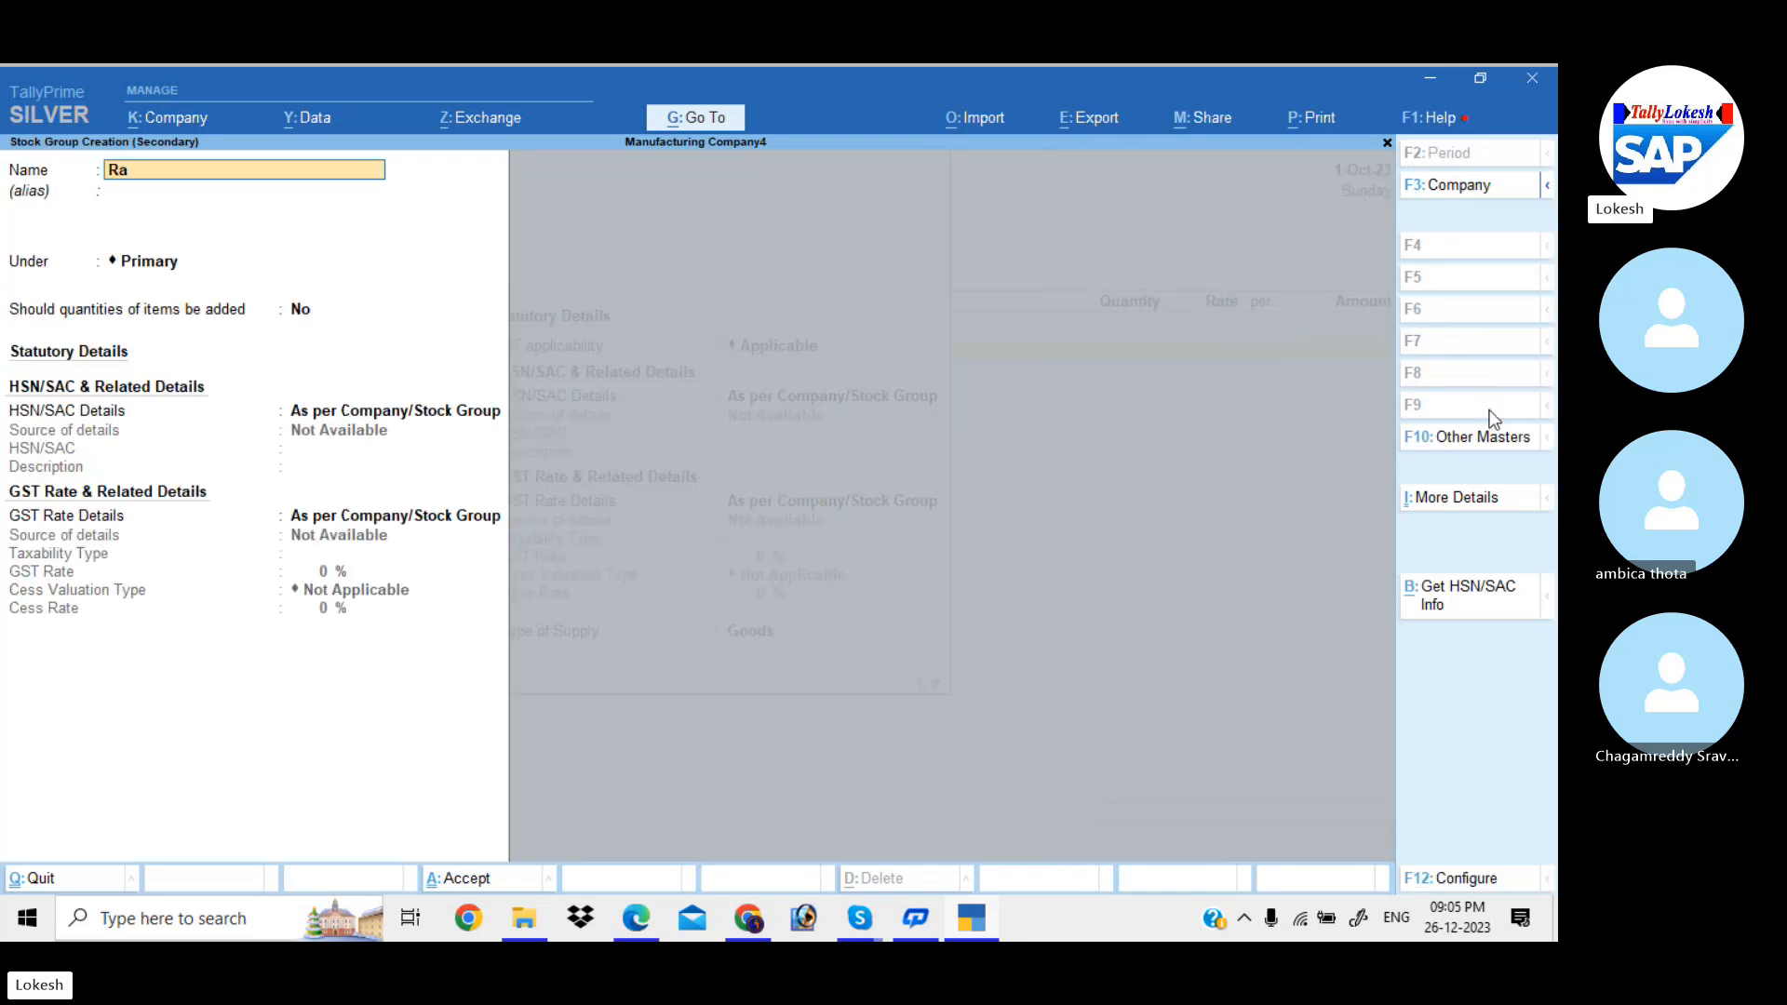
type("w Material")
key("Return")
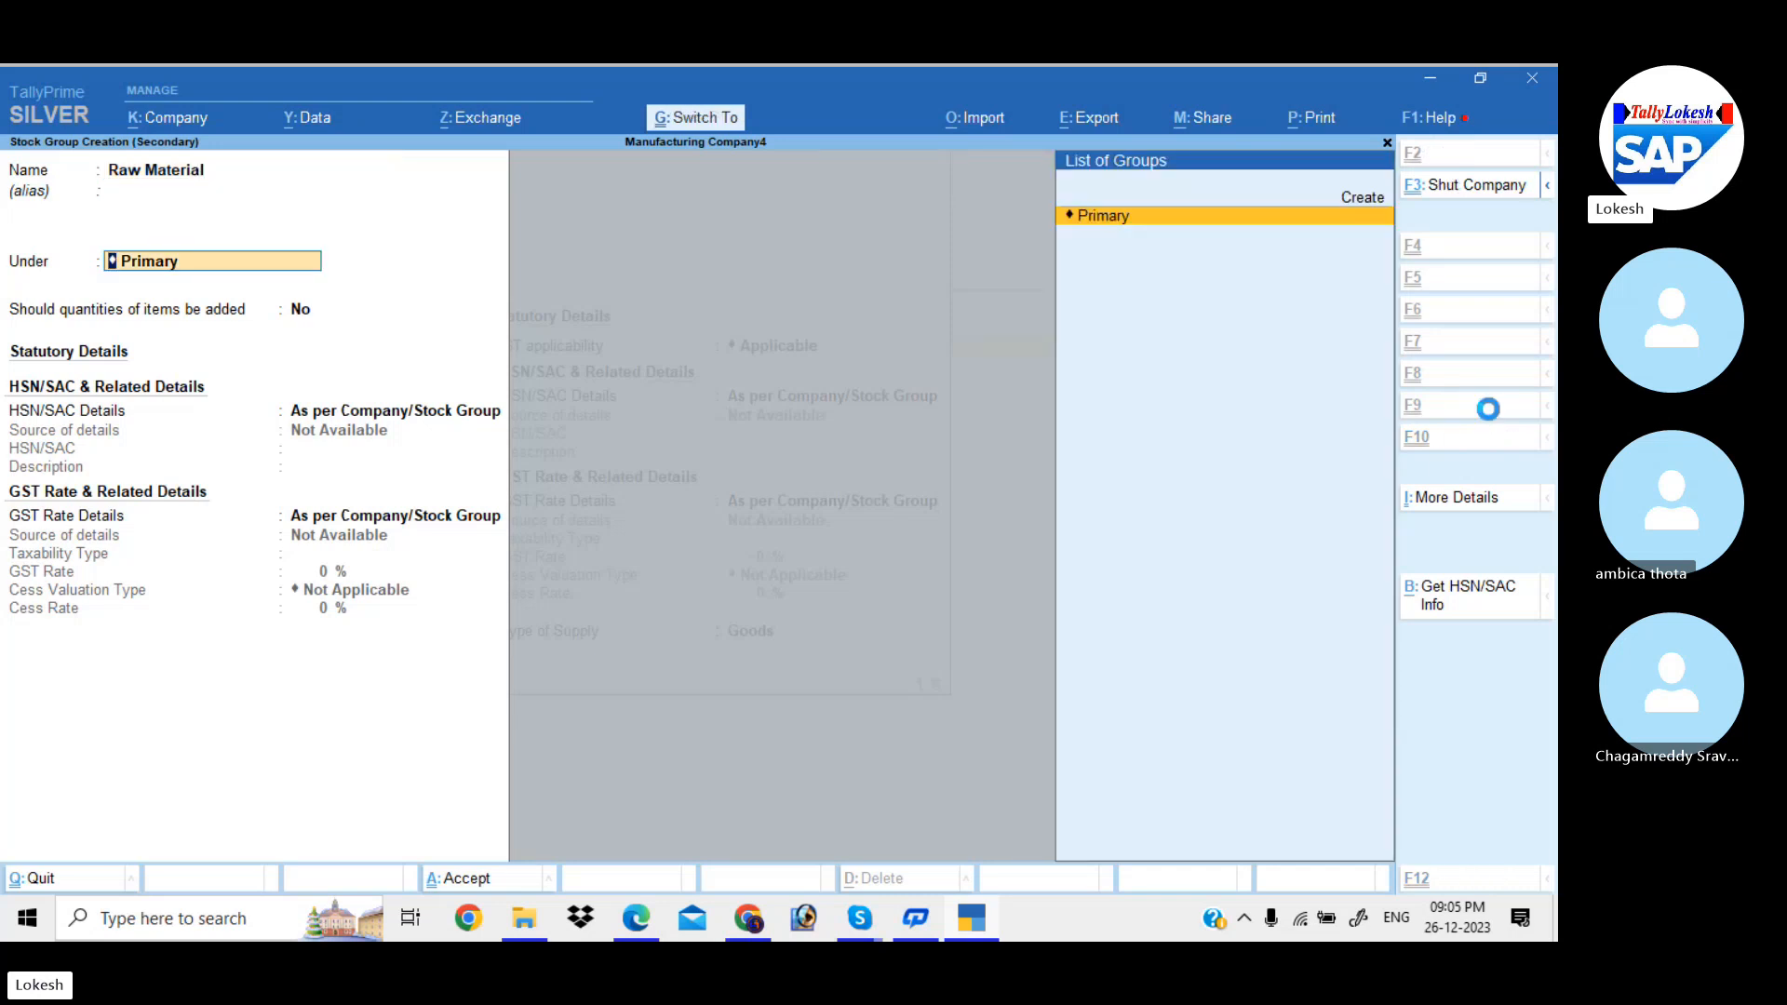
key("ctrl+a")
- Create a simple unit with the symbol nos and the unit quantity code NOS-NUMBERS for Hard Disk
key("alt+c")
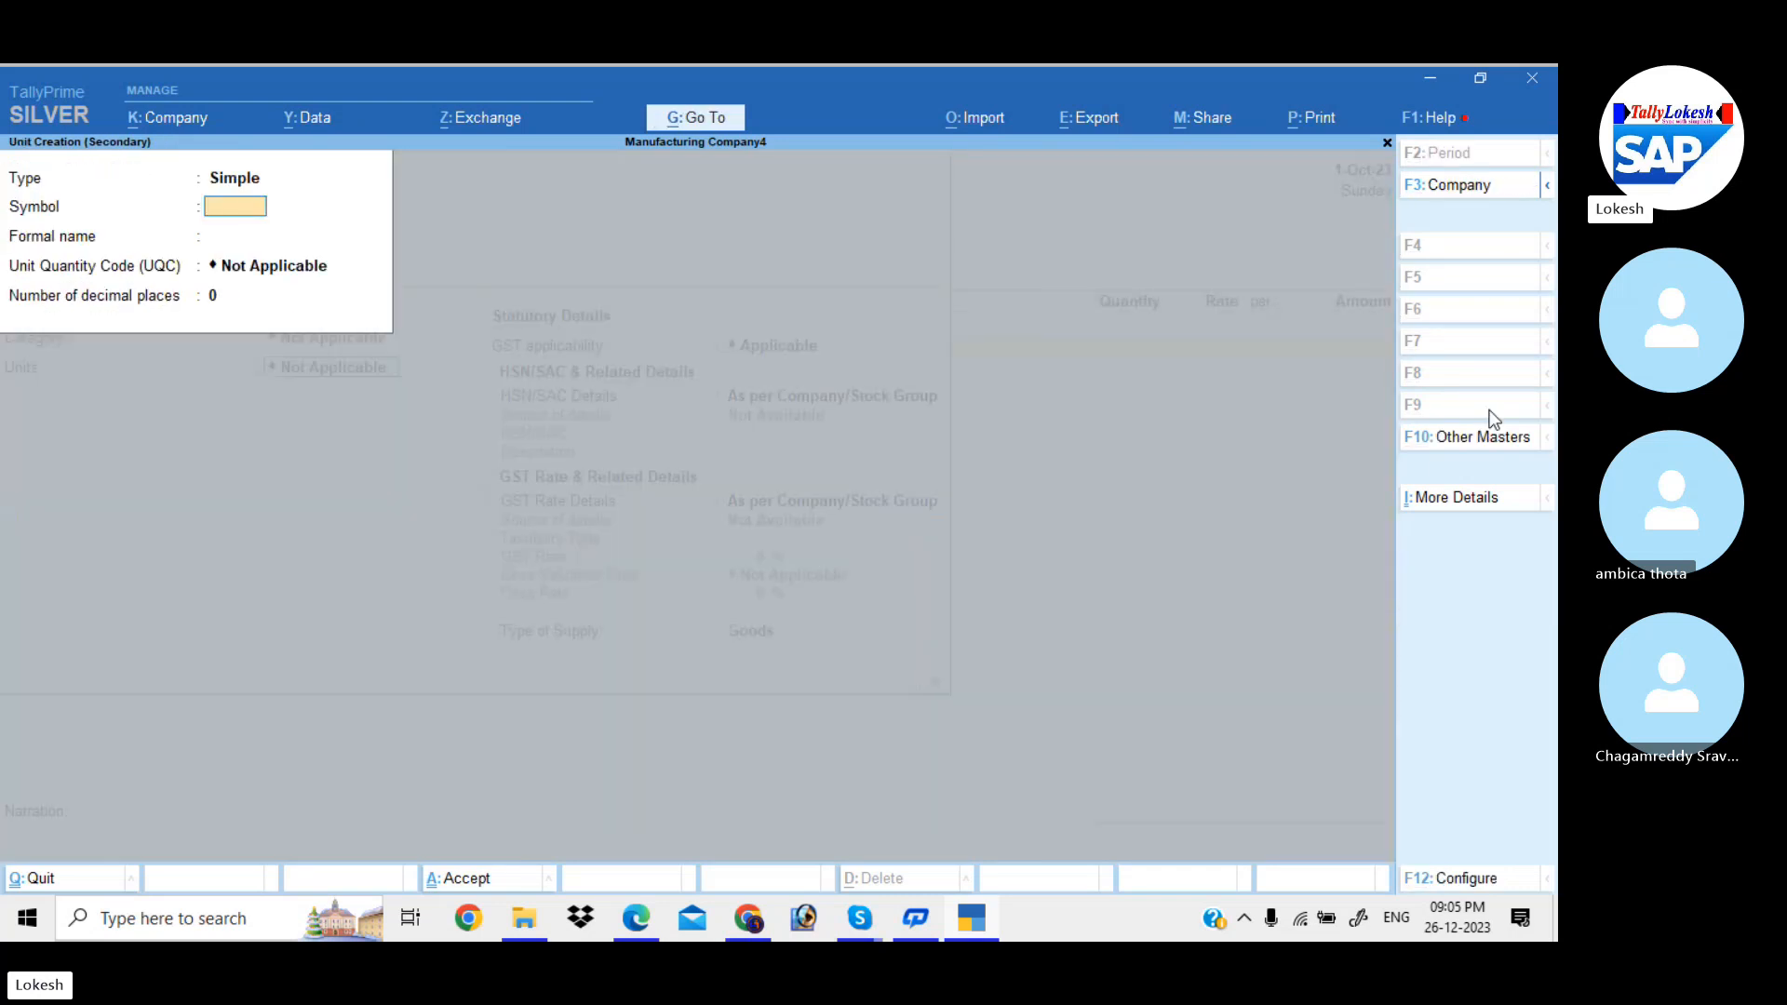
type("nos")
key("Return")
key("Return")
type("no")
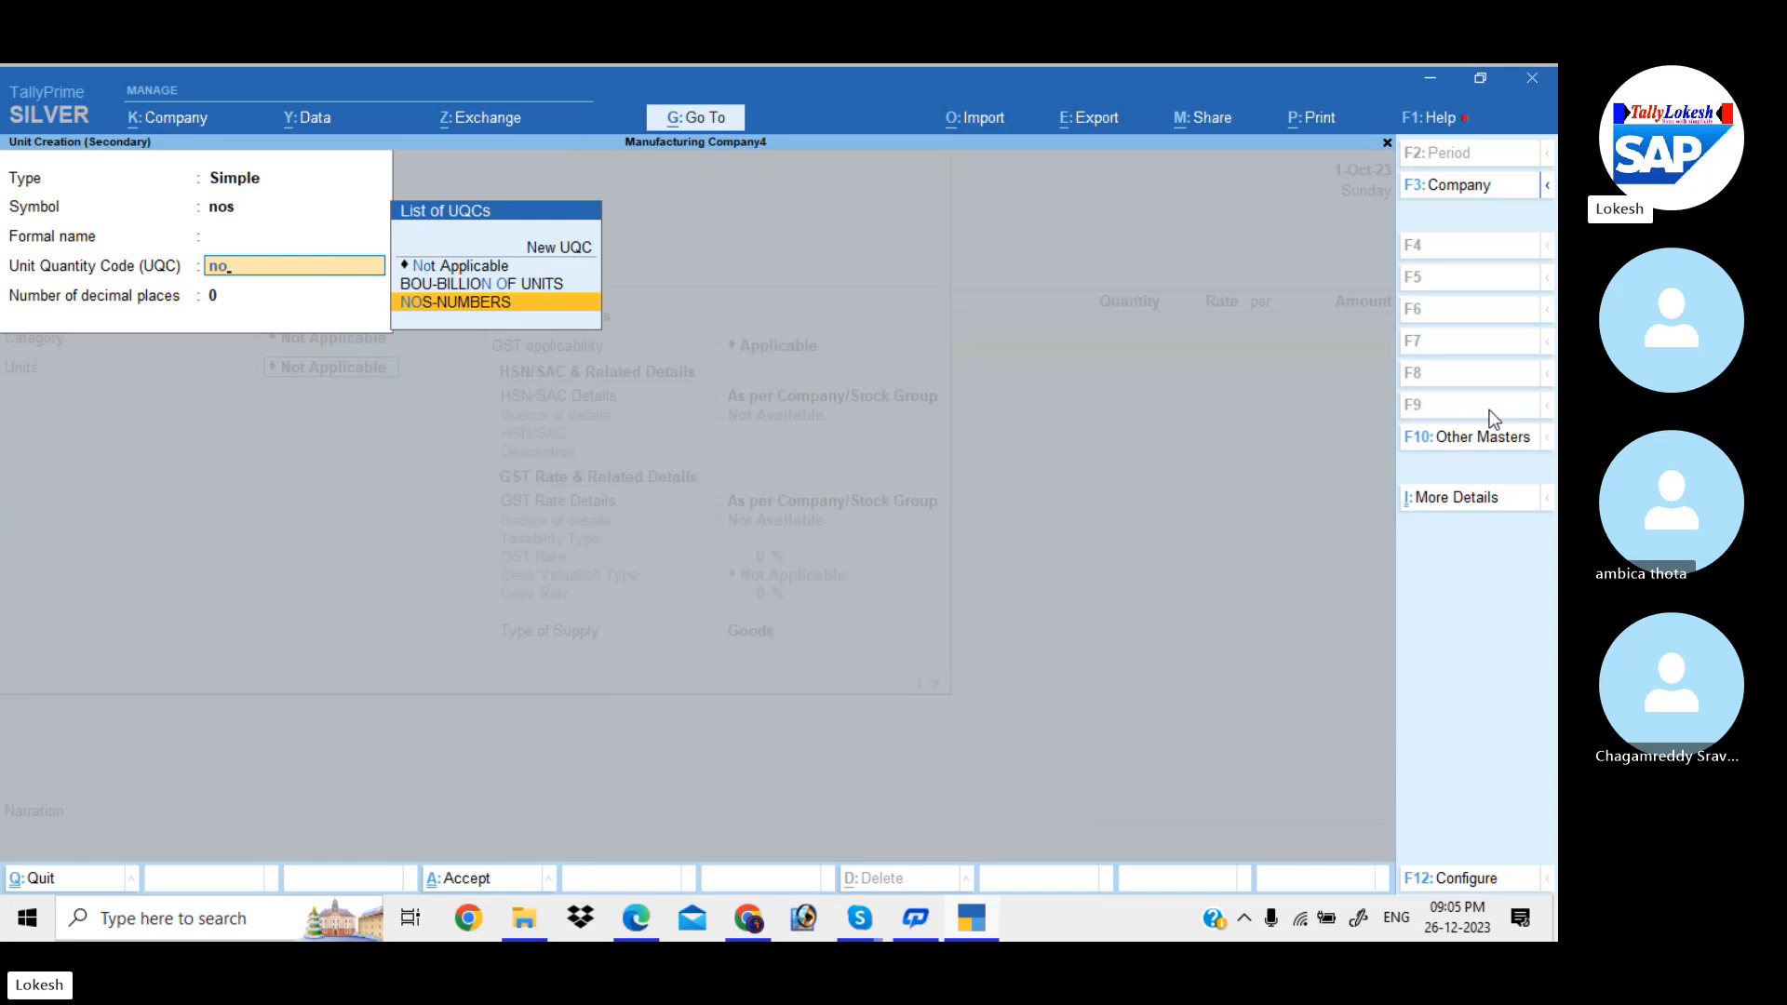
key("Return")
key("ctrl+a")
- Set the HSN/SAC details of Hard Disk to Specify Details Here and enter the HSN/SAC code 456555
key("Return")
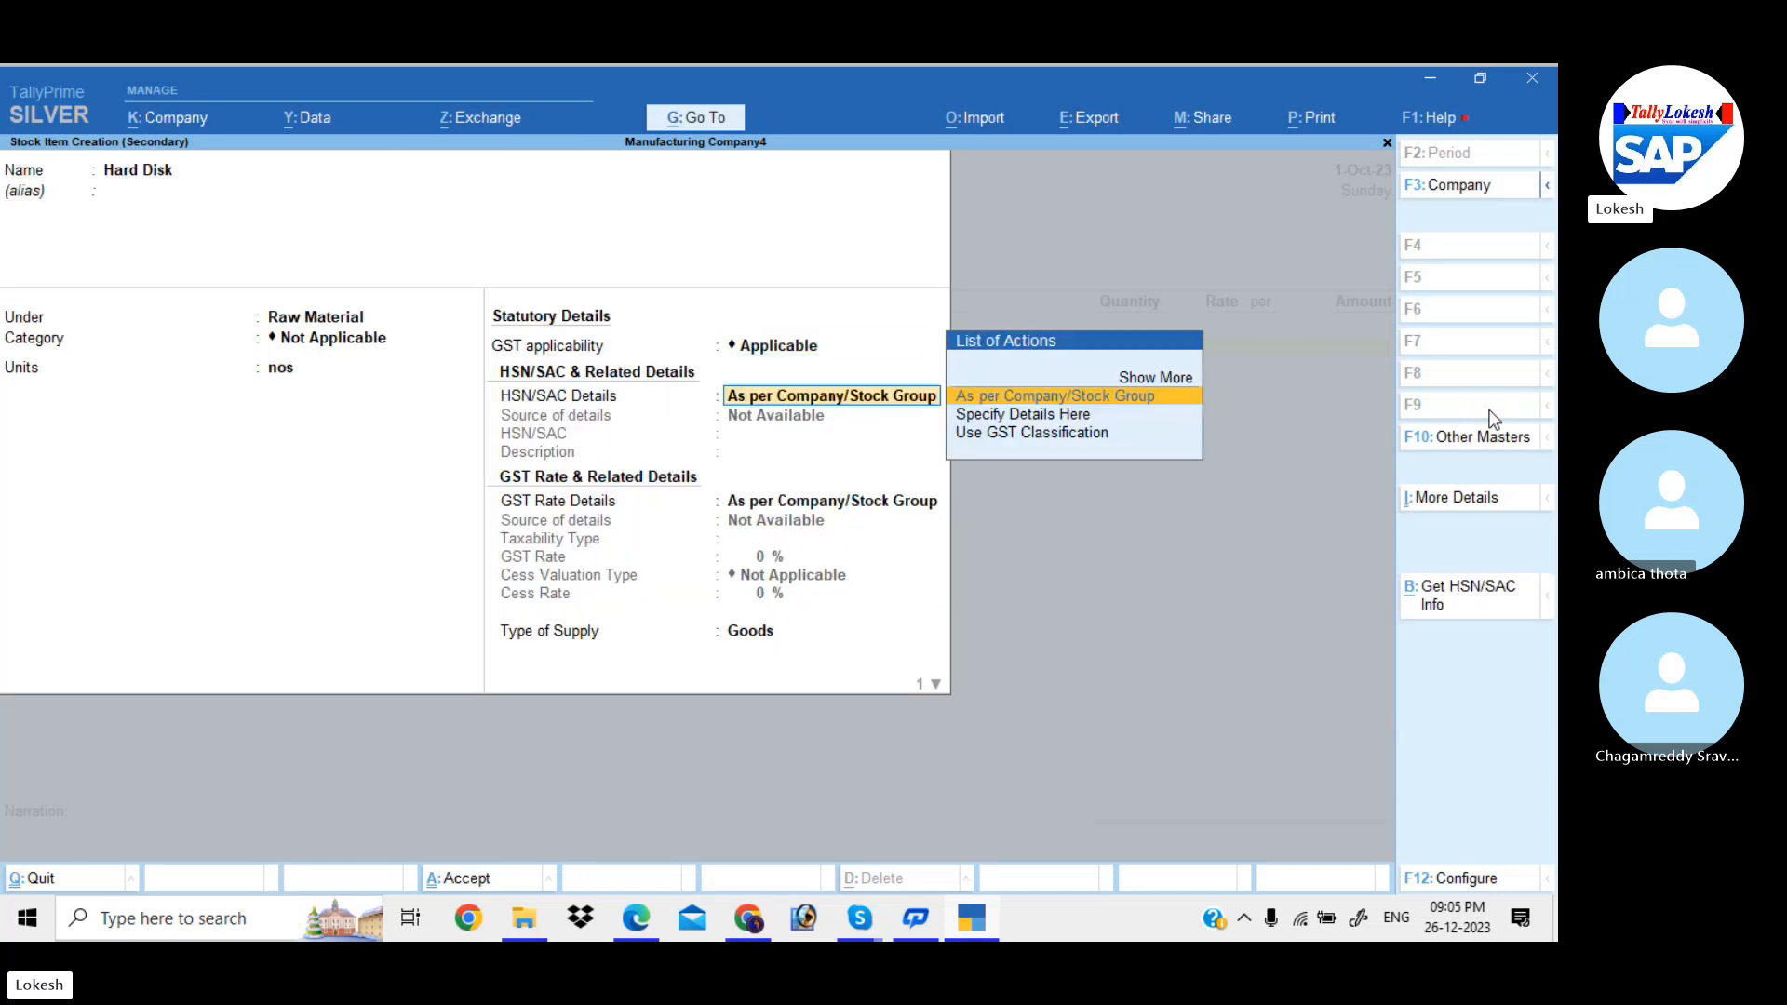
key("Down")
key("Return")
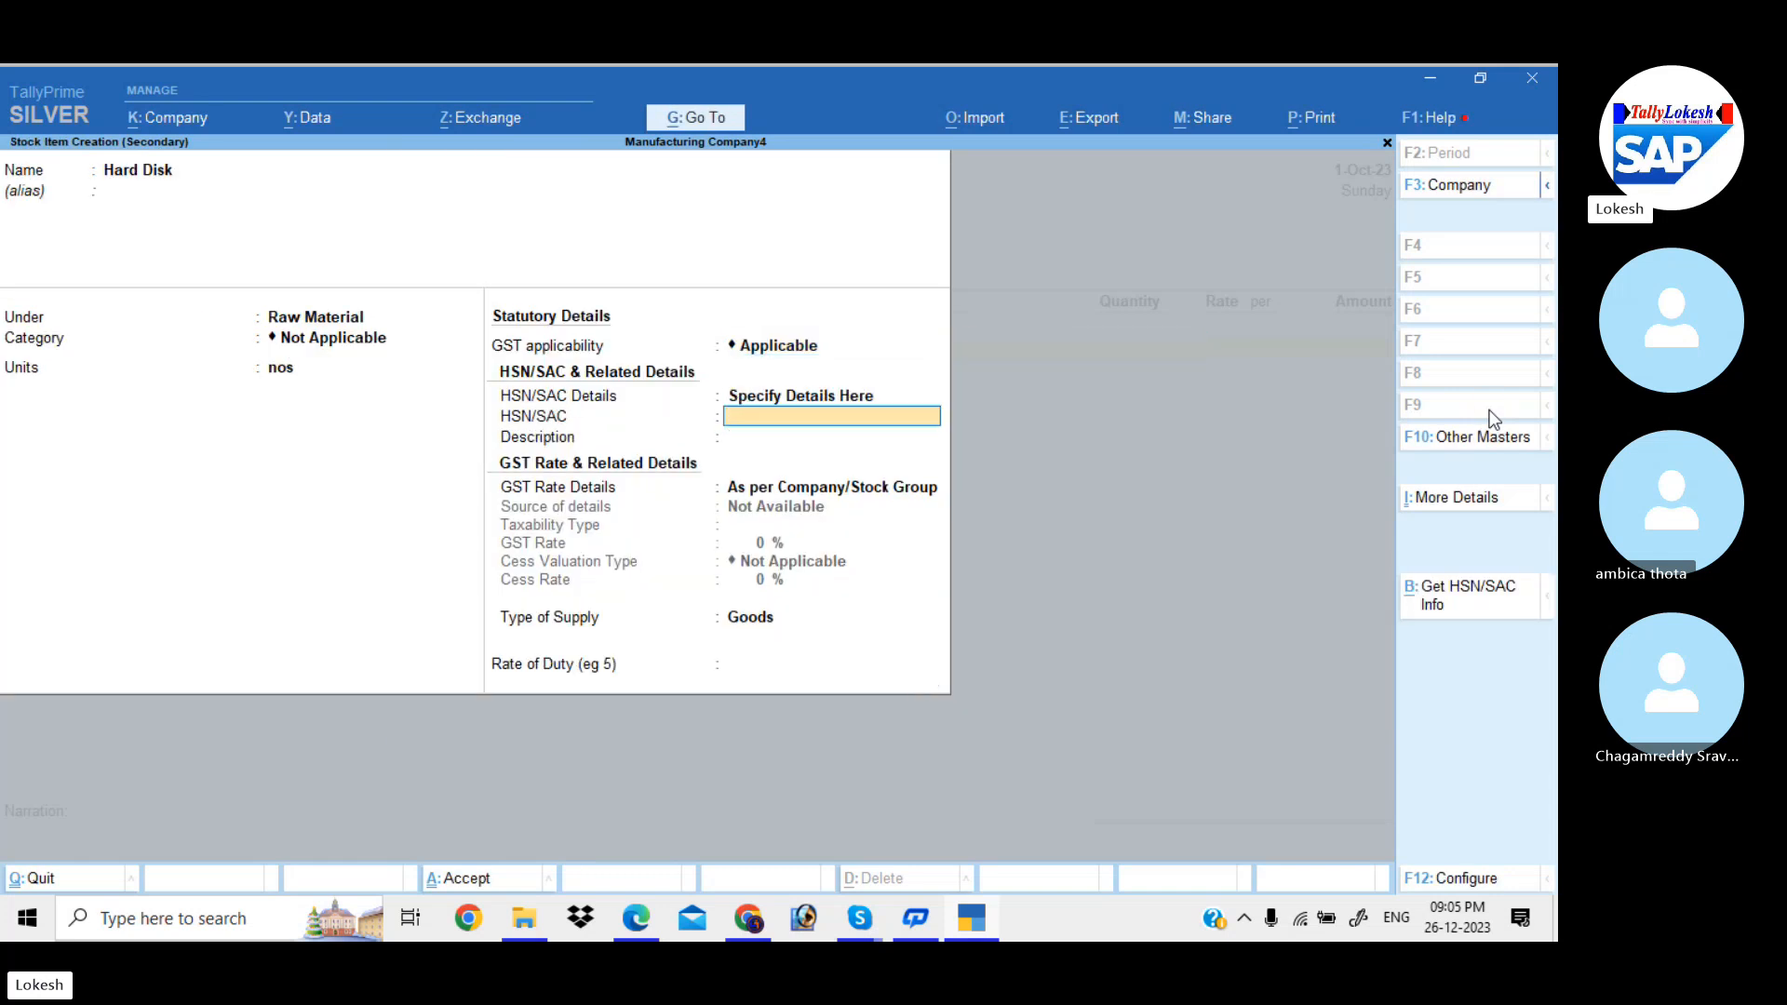
type("4")
type("56")
type("4")
type("555")
key("Return")
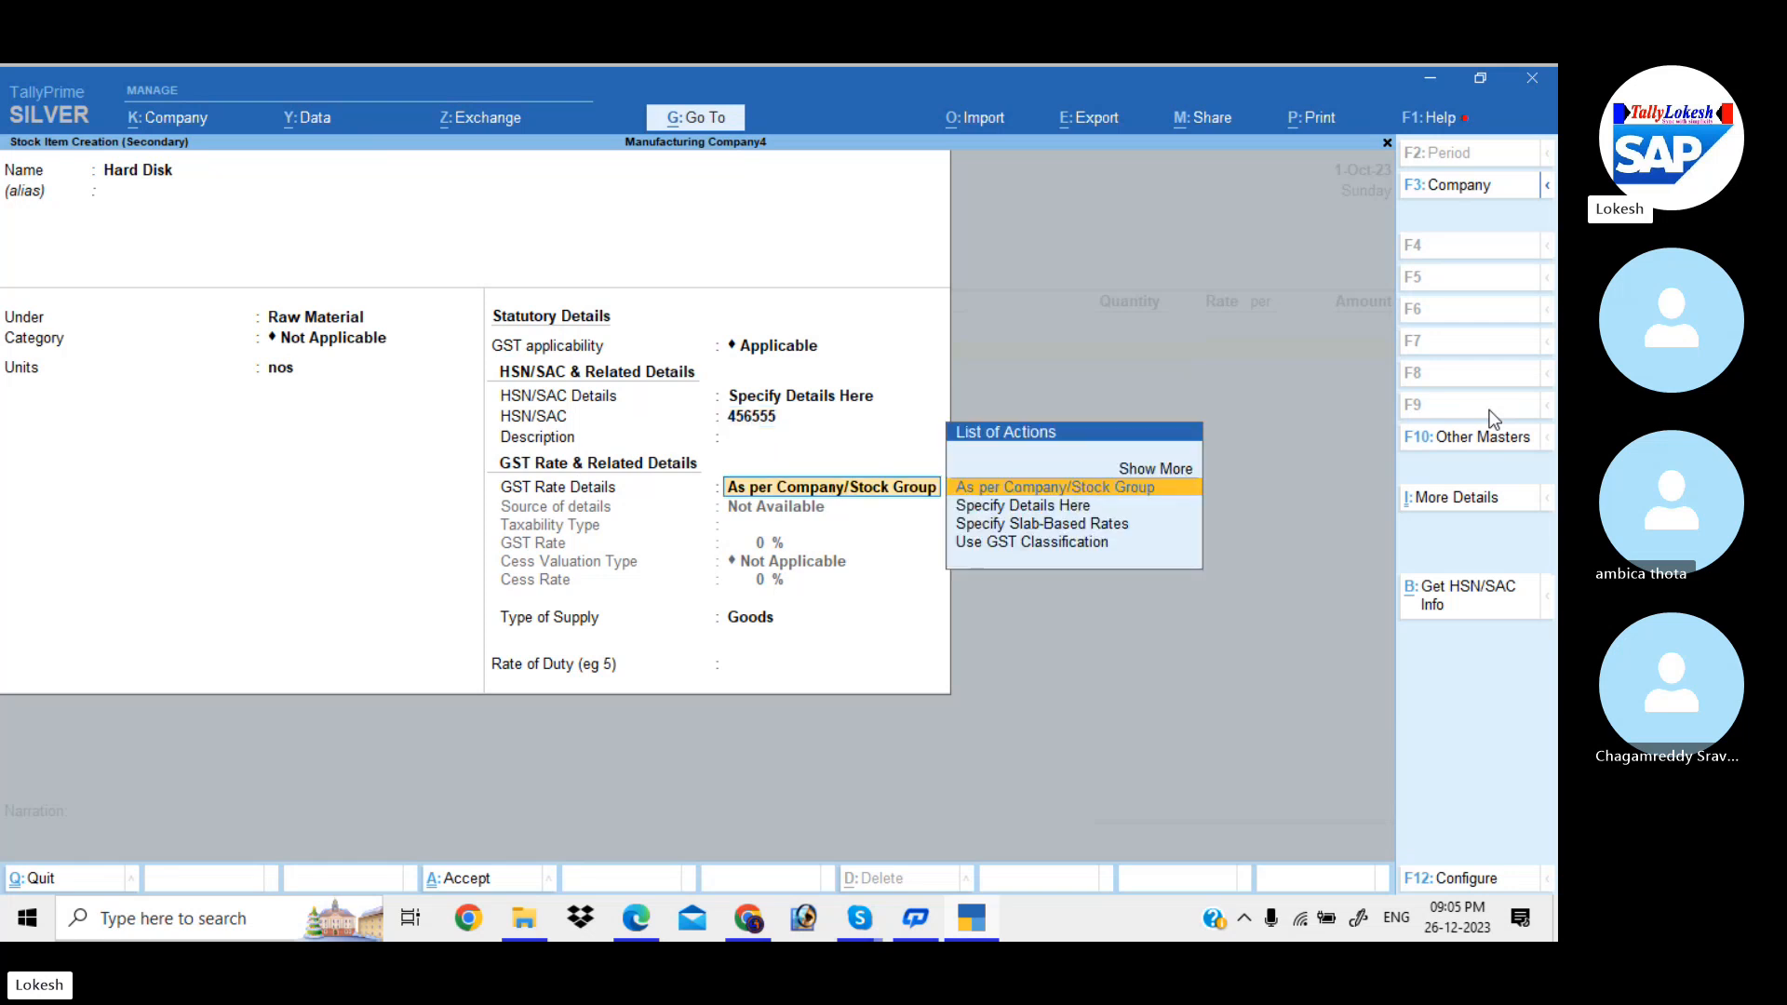
- Specify Hard Disk's GST rate details as Taxable at 18% with supply type Goods, and save the item
key("Down")
key("Return")
key("Return")
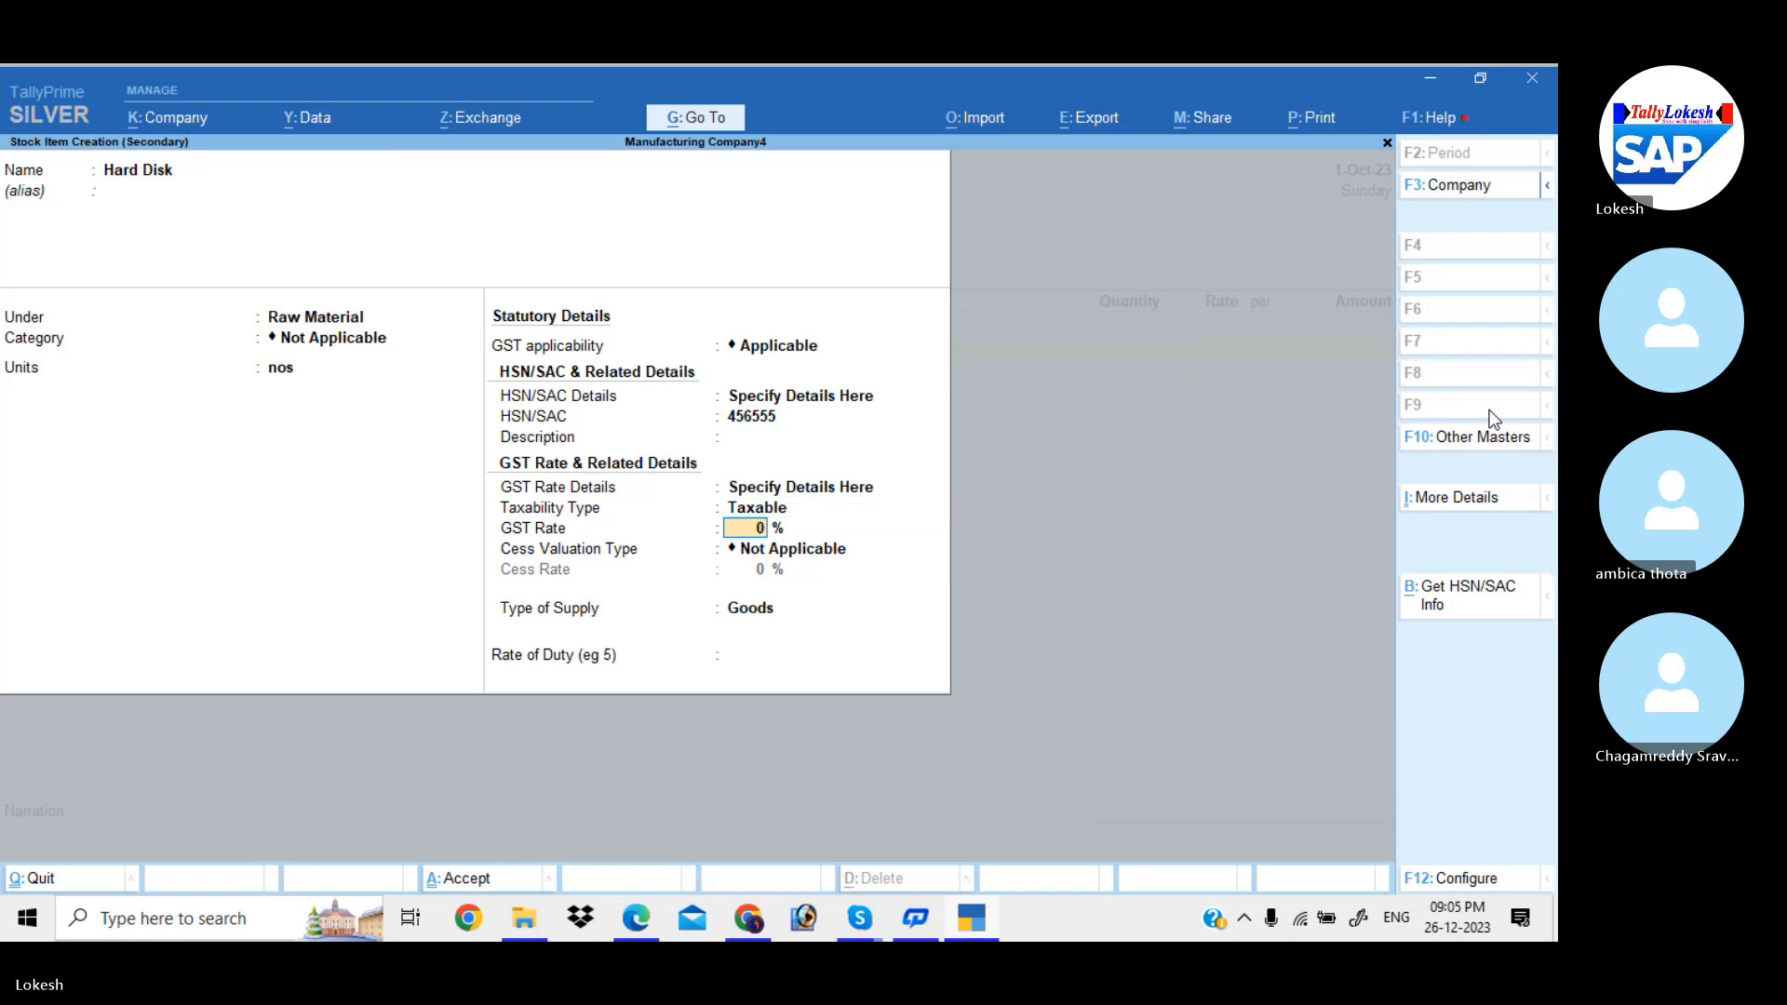
type("18")
key("Return")
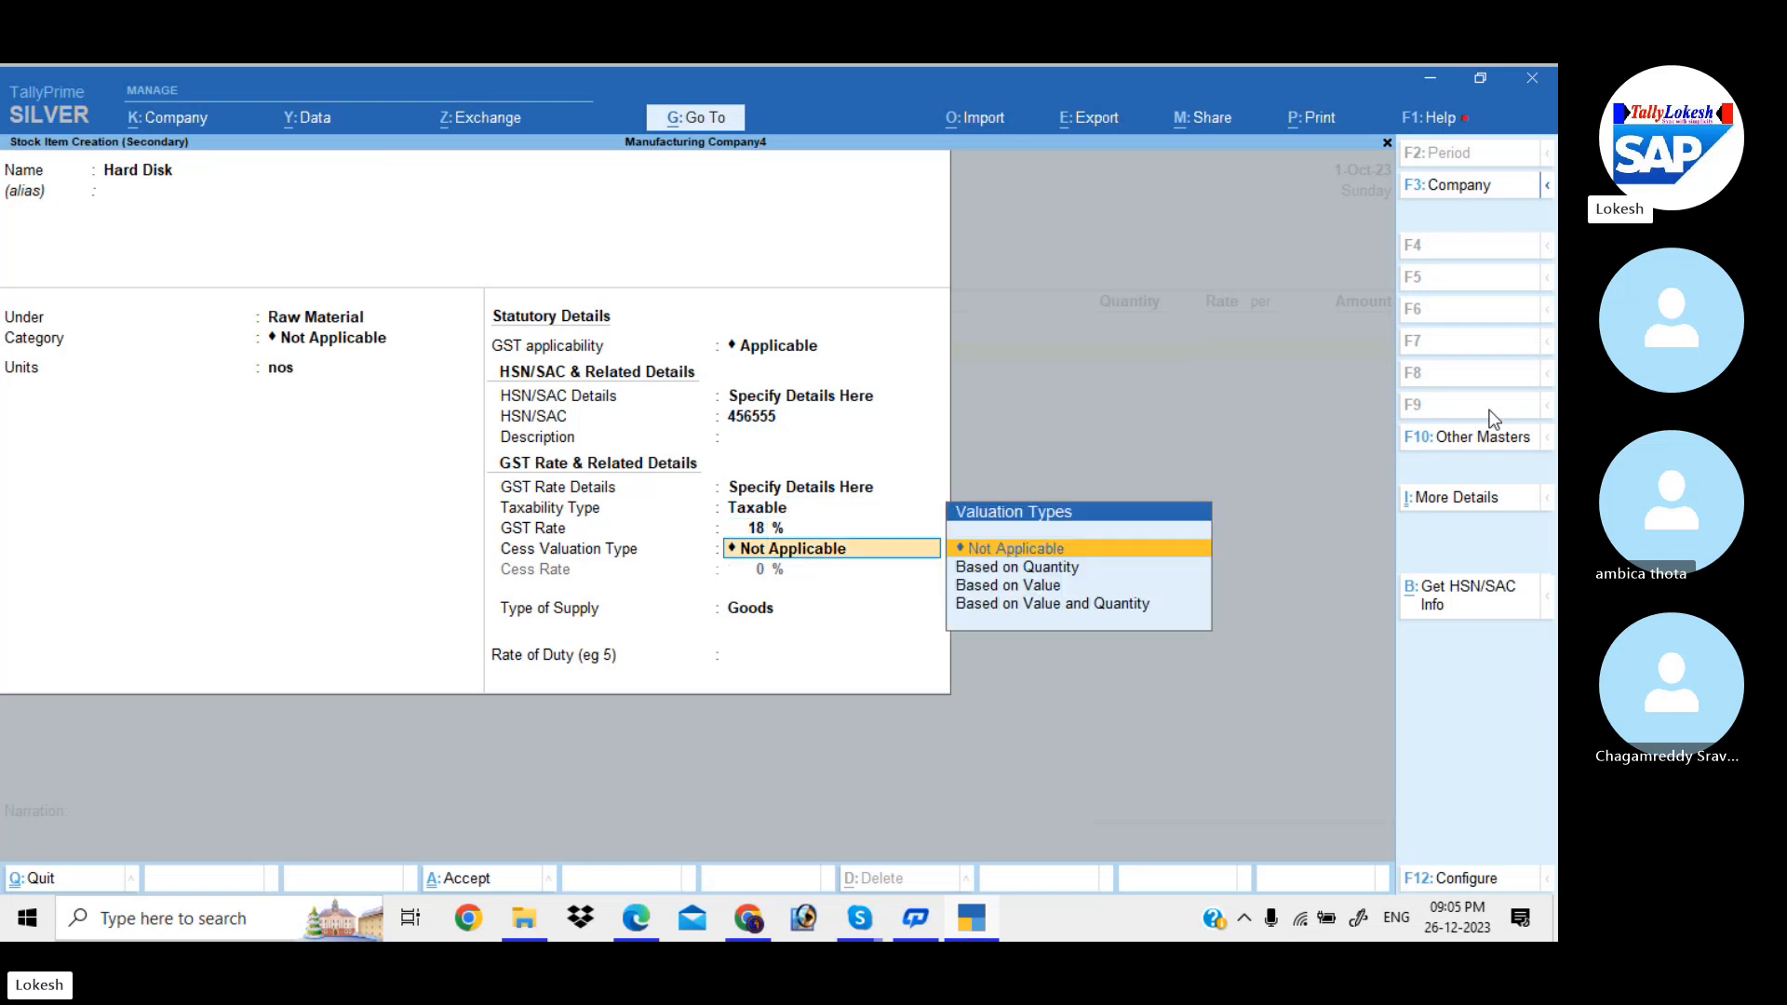
key("Return")
key("Return")
key("Return")
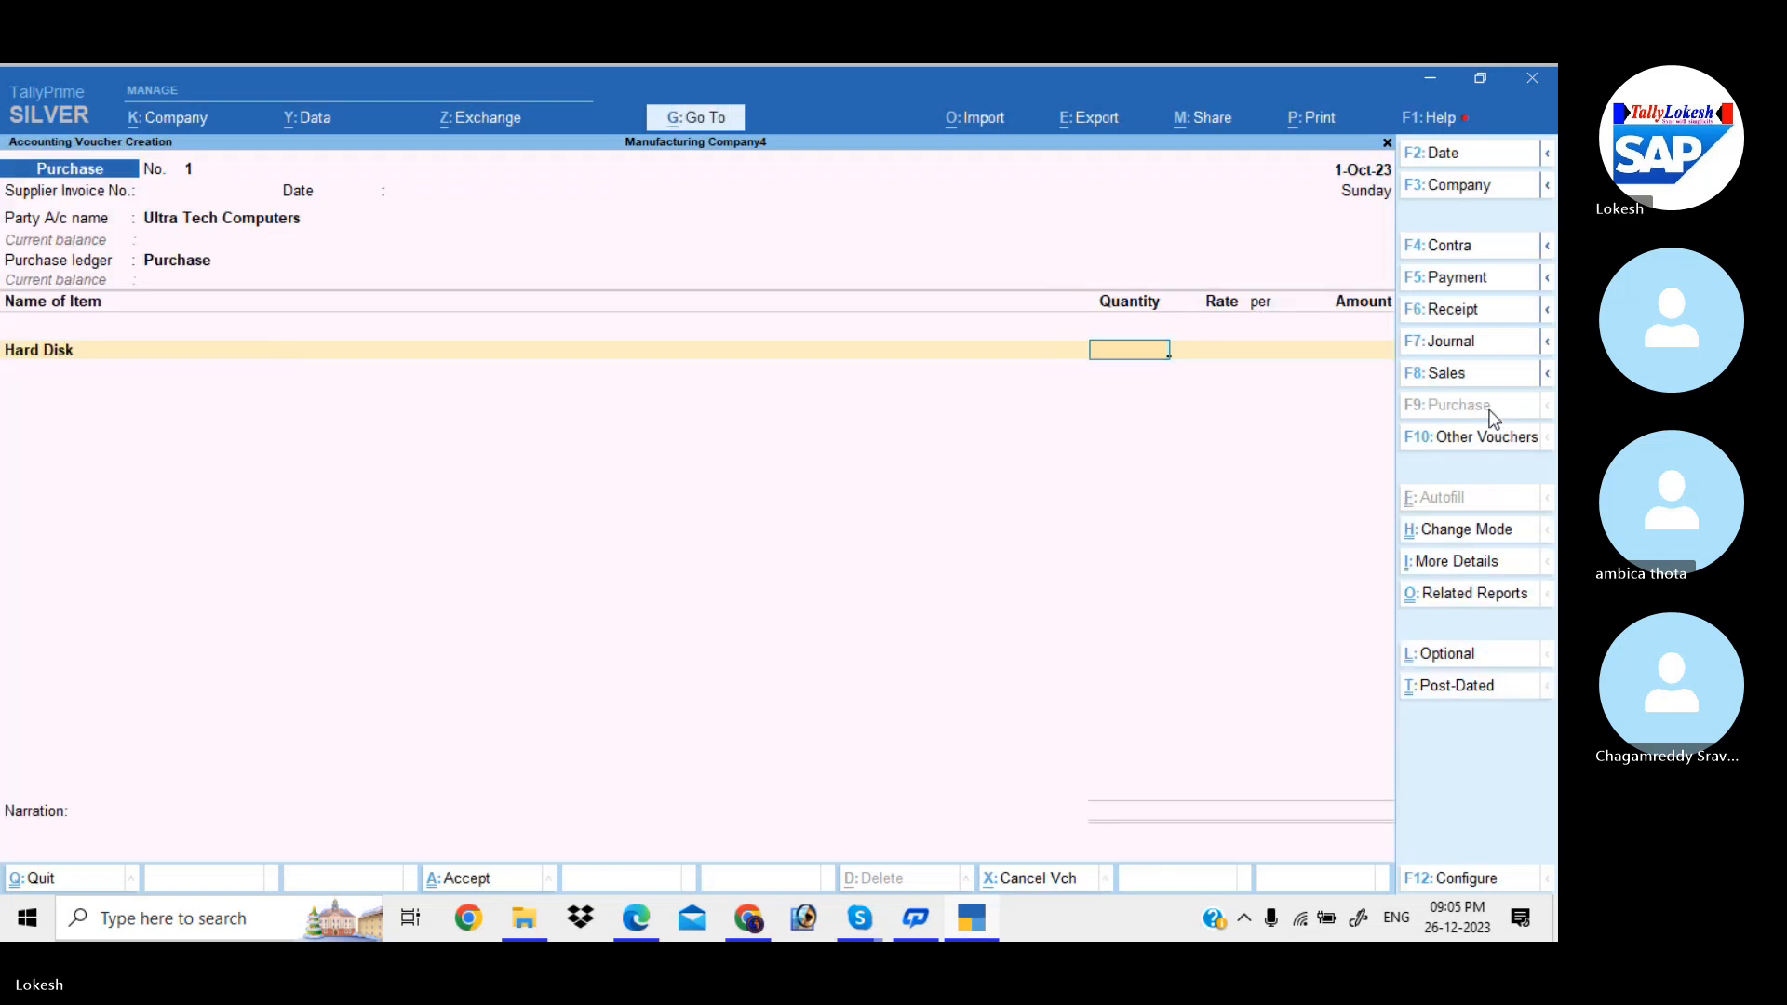
- Enter a quantity of 100 nos at a rate of 2300 for Hard Disk in the purchase voucher
type("100")
key("Return")
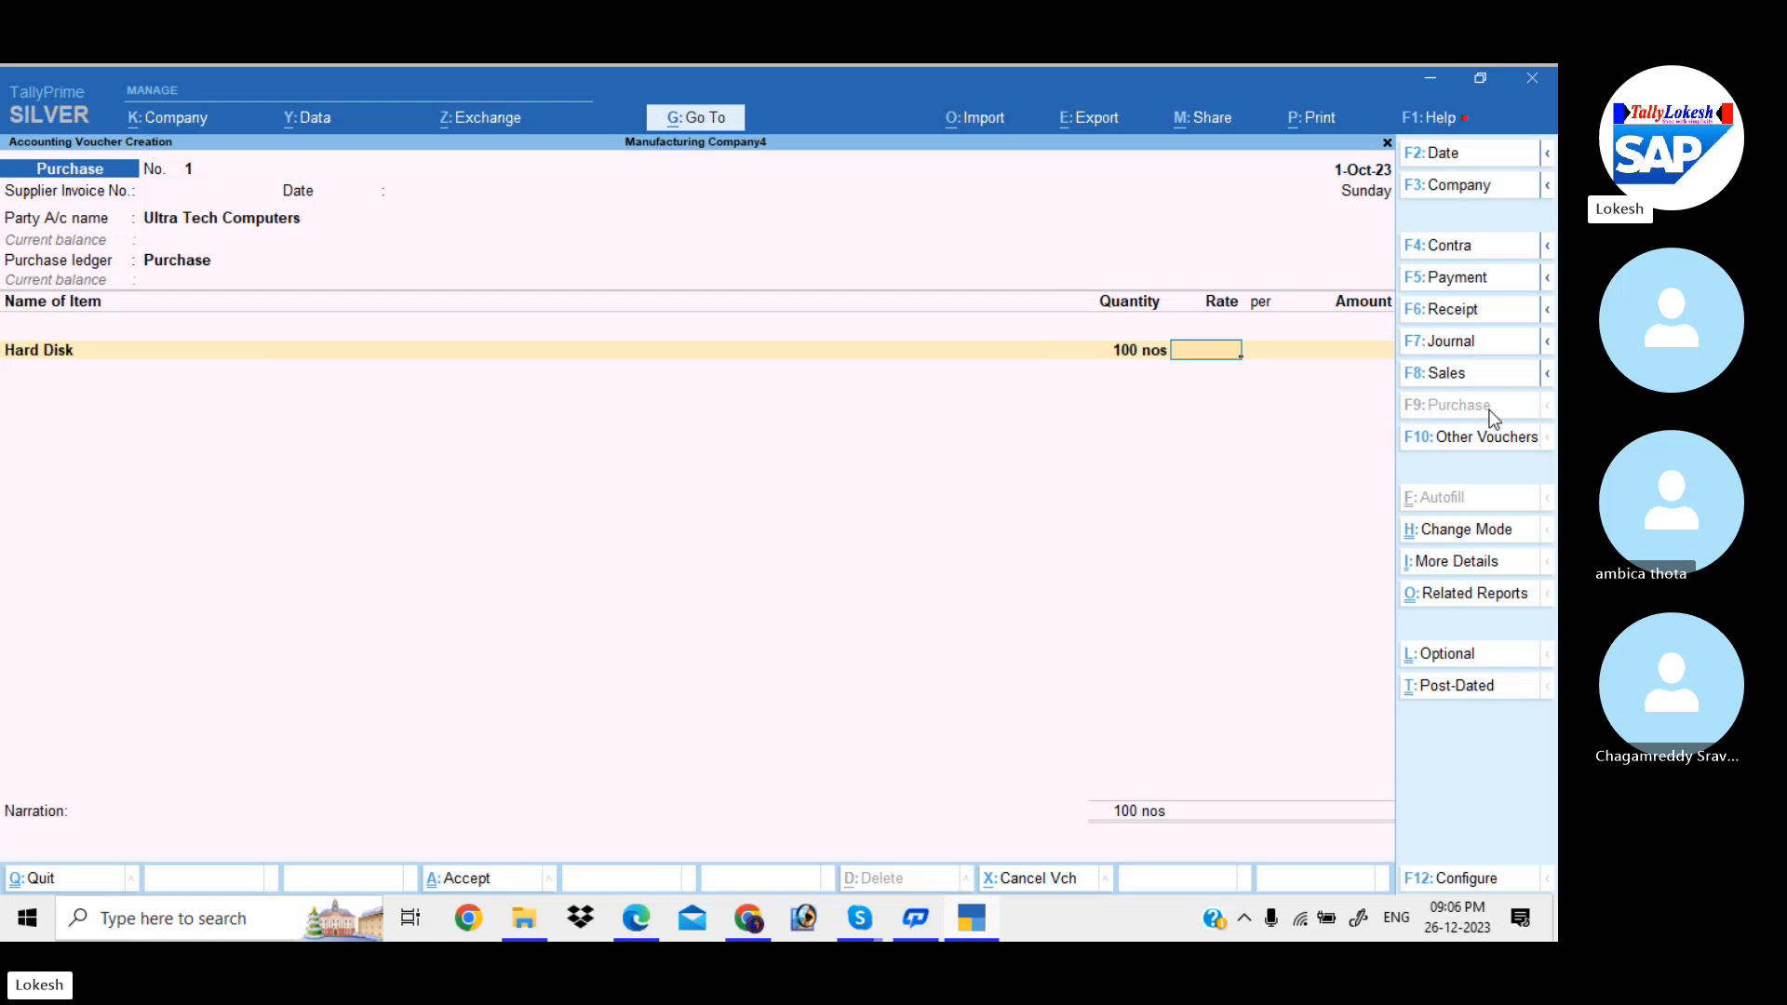
type("2300")
key("Return")
key("Return")
key("Return")
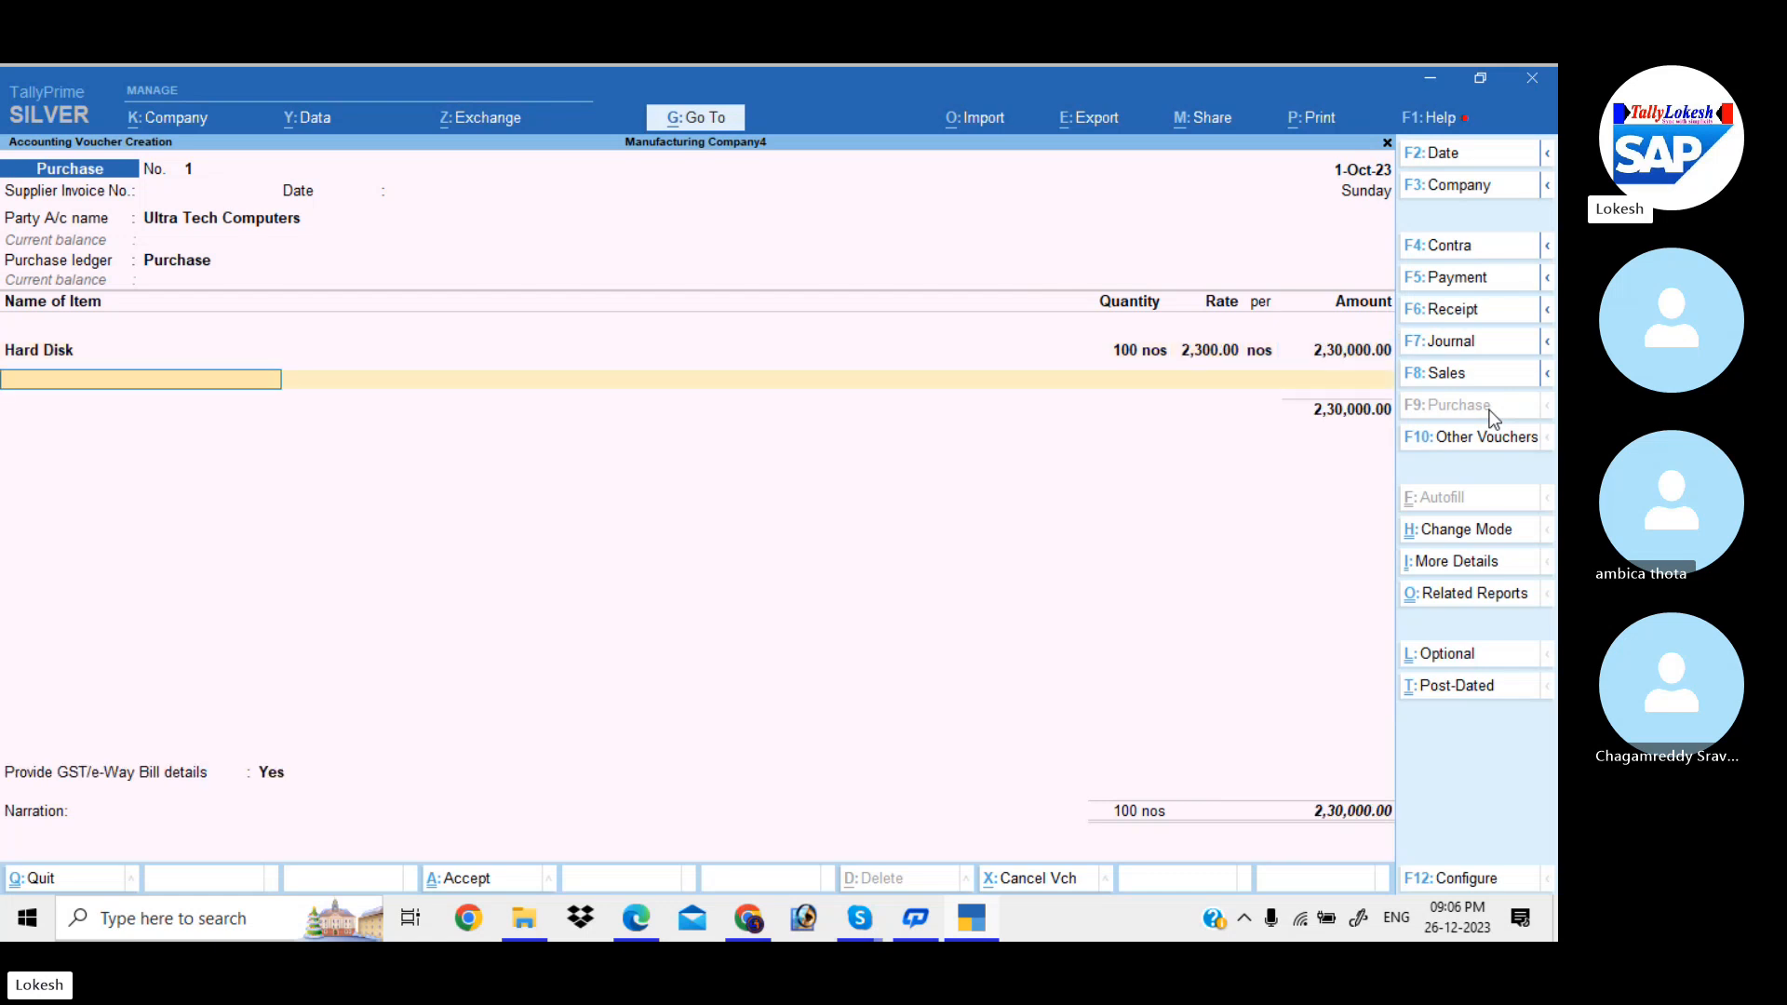
- Create a stock item named Monitor under the Raw Material group, with category Not Applicable and unit nos
key("alt+c")
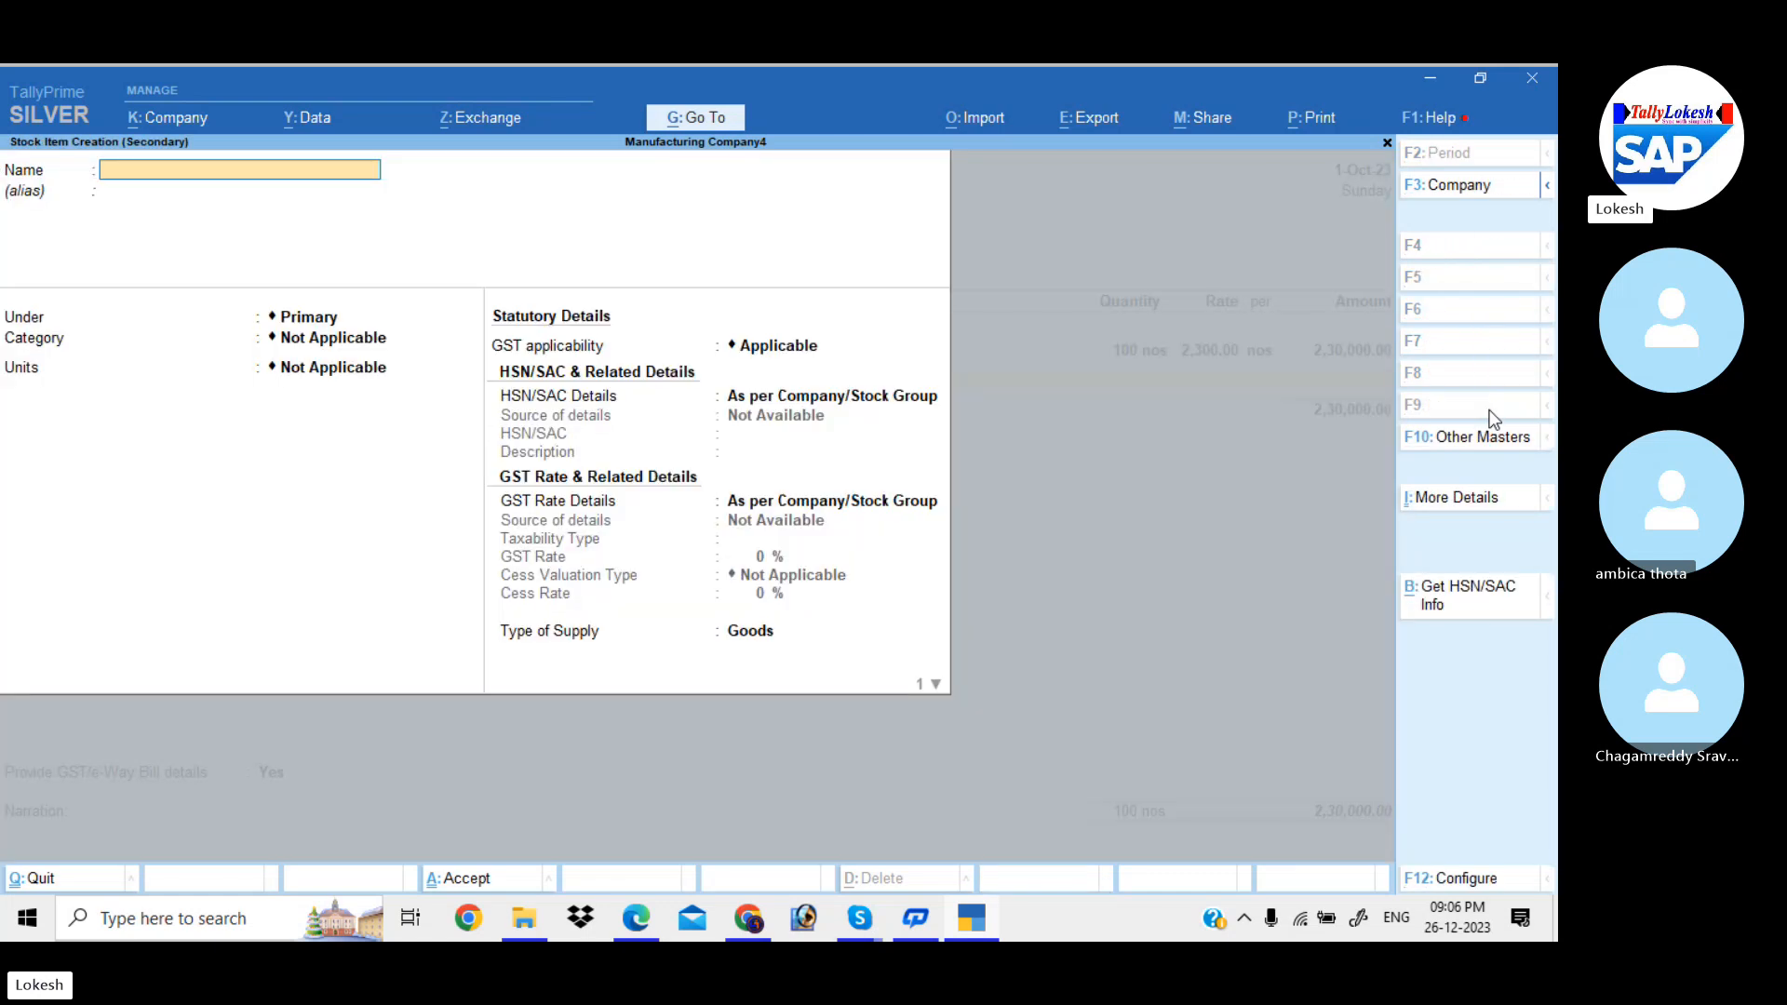
type("Monitor")
key("Return")
key("Down")
key("Return")
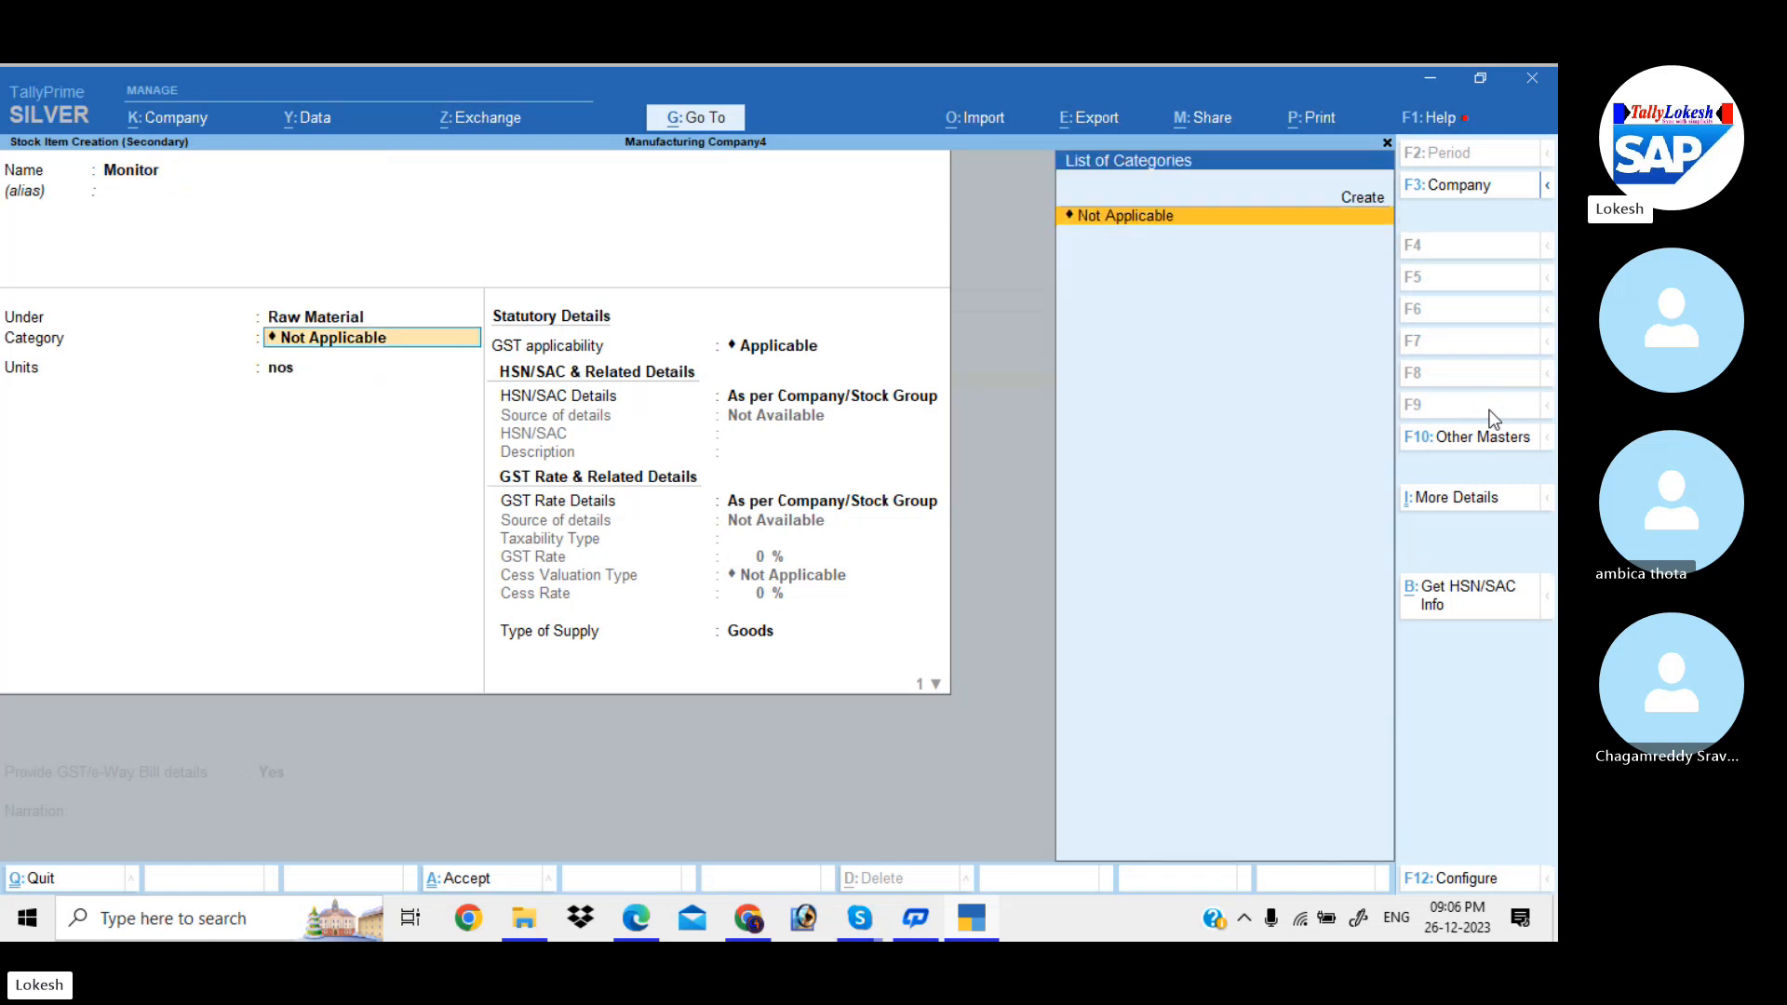
key("Return")
key("Return")
- Set Monitor's HSN/SAC details to Specify Details Here and enter the HSN/SAC code 323222
key("Return")
key("Return")
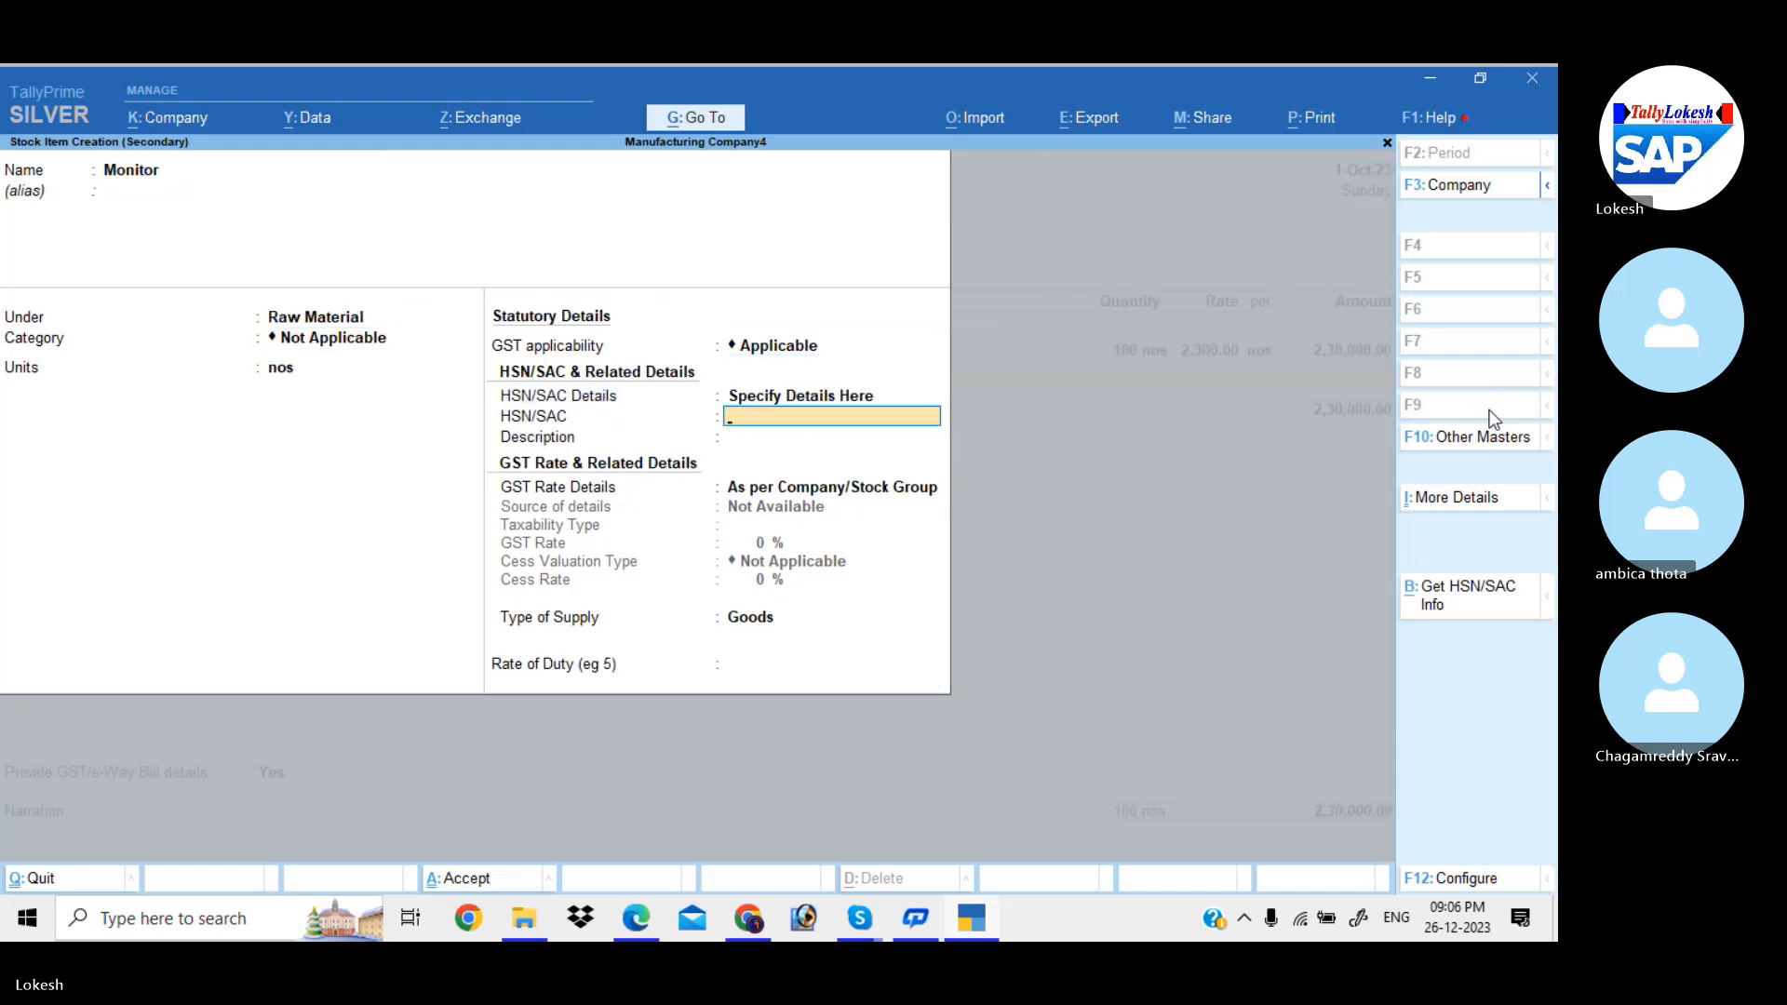
type("323")
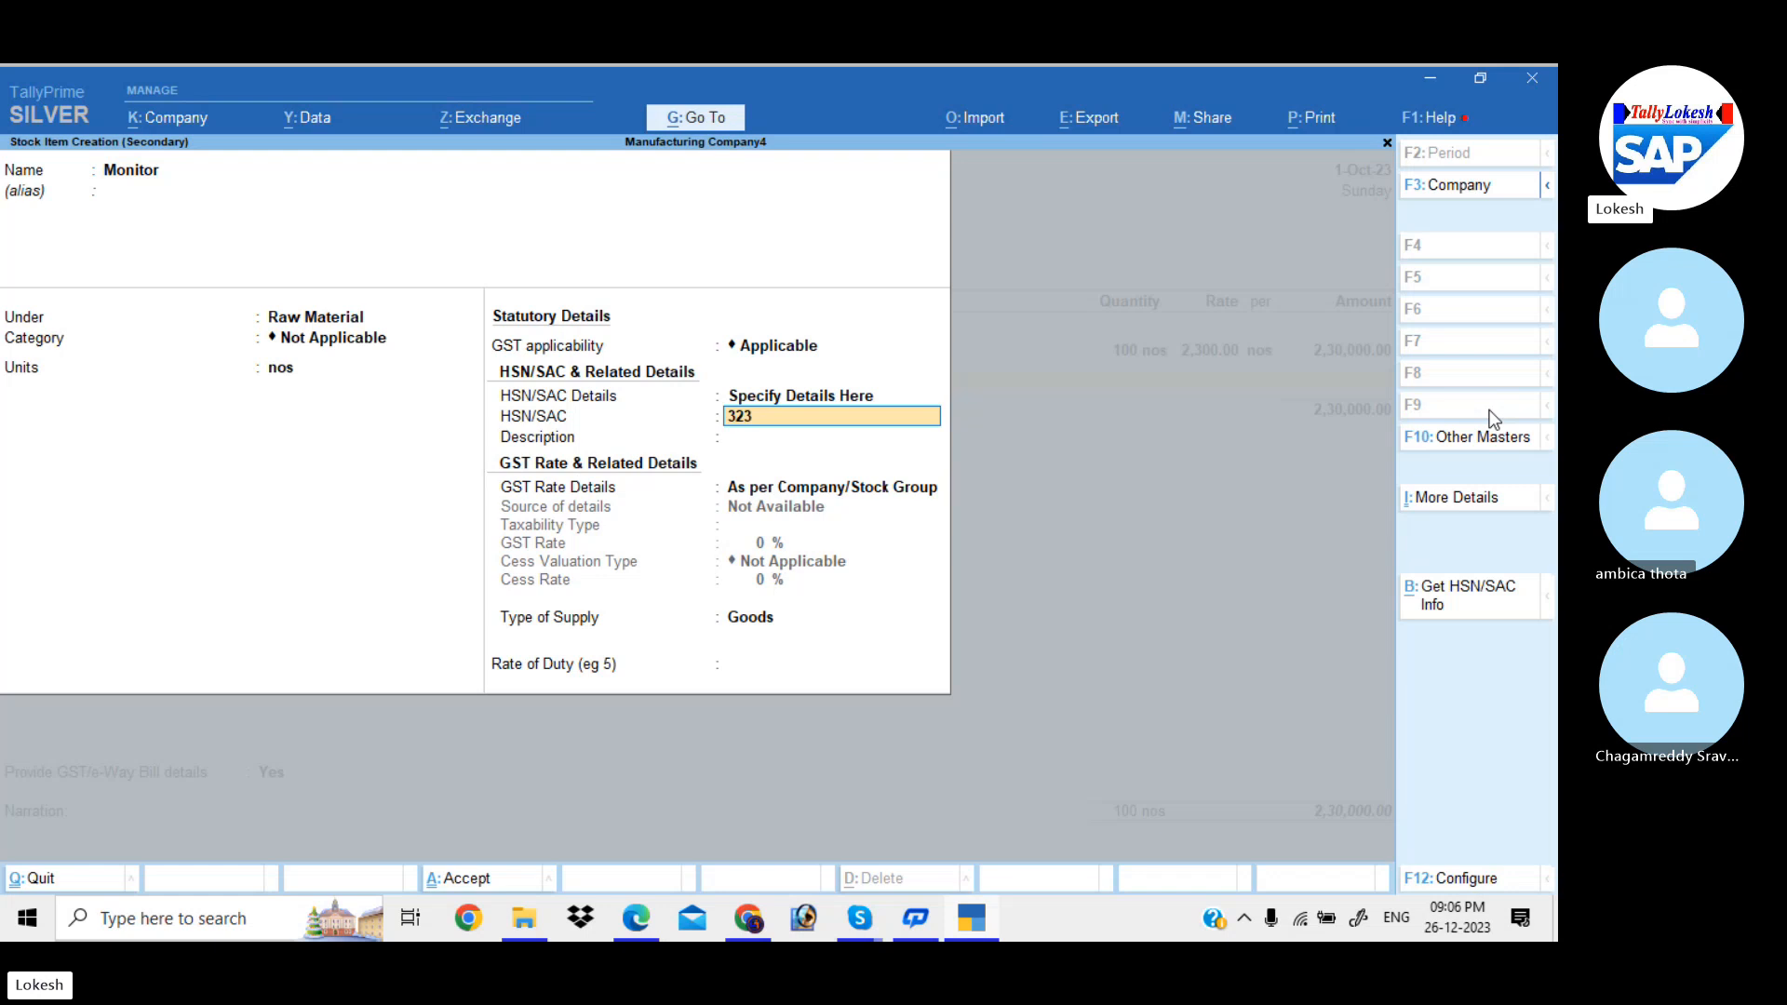
type("222")
key("Return")
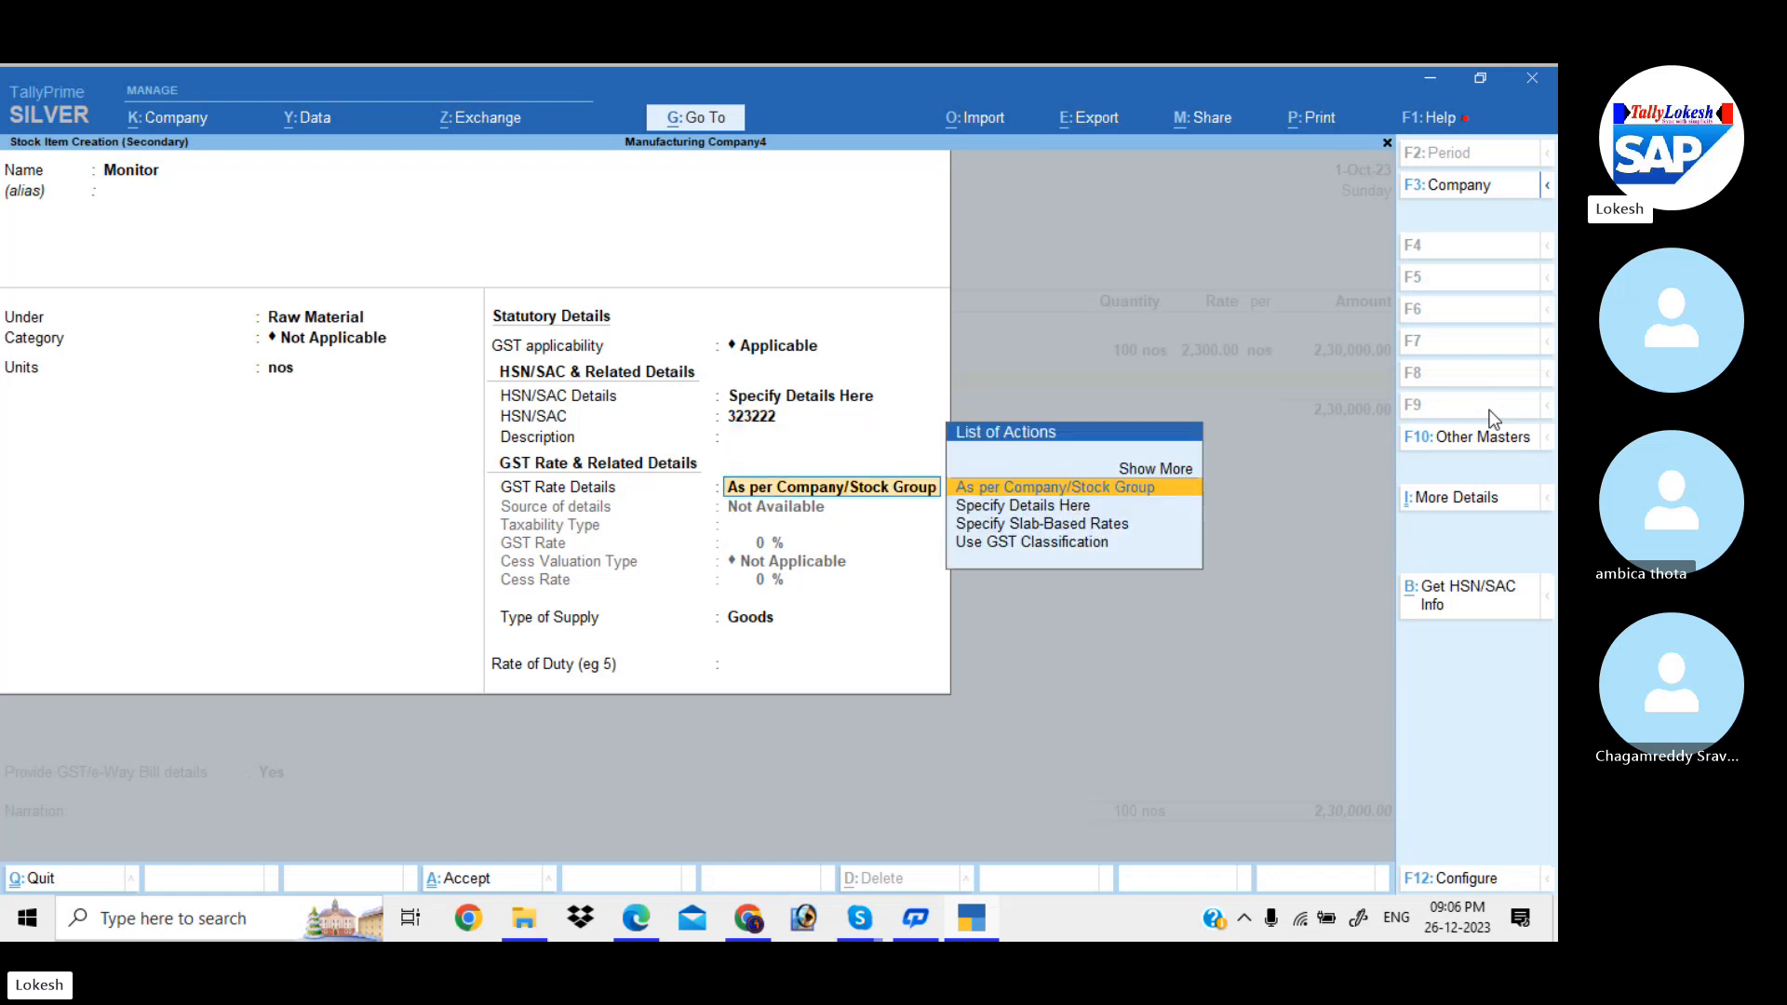
- Specify Monitor's GST rate details as Taxable at 18% with supply type Goods, and save the item
key("Down")
key("Return")
key("Return")
type("18")
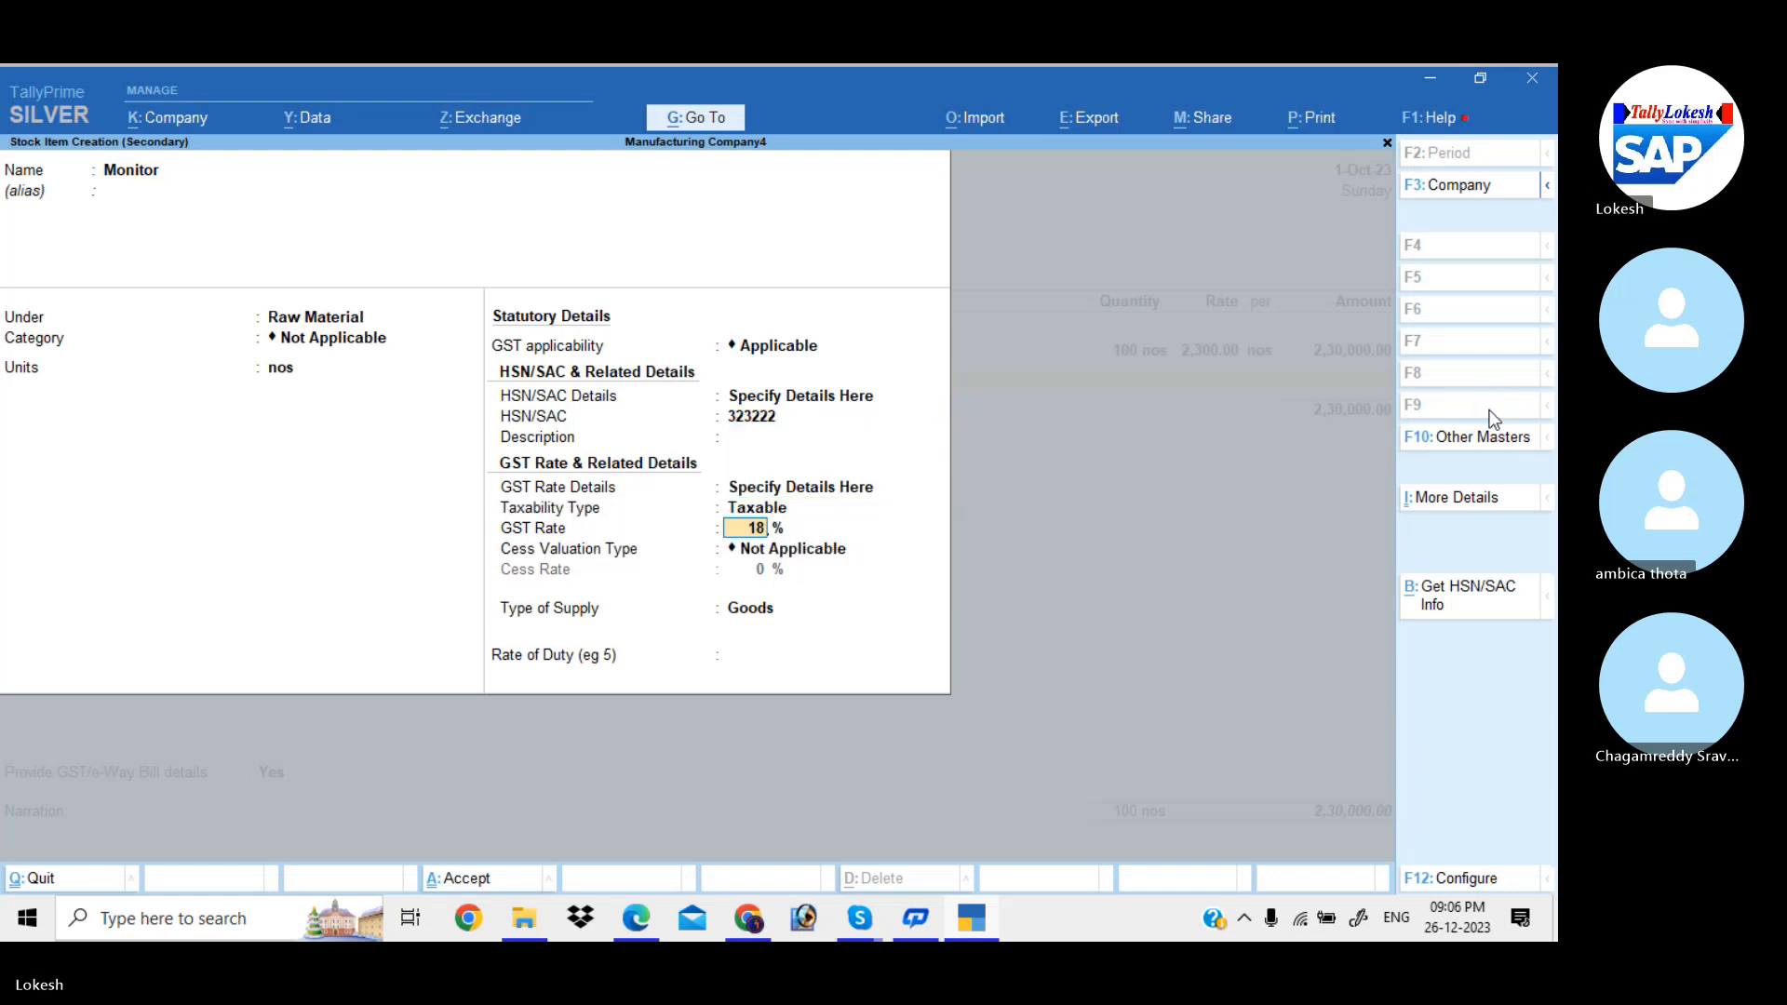
key("Return")
key("Return")
key("Return")
key("Return")
key("Return")
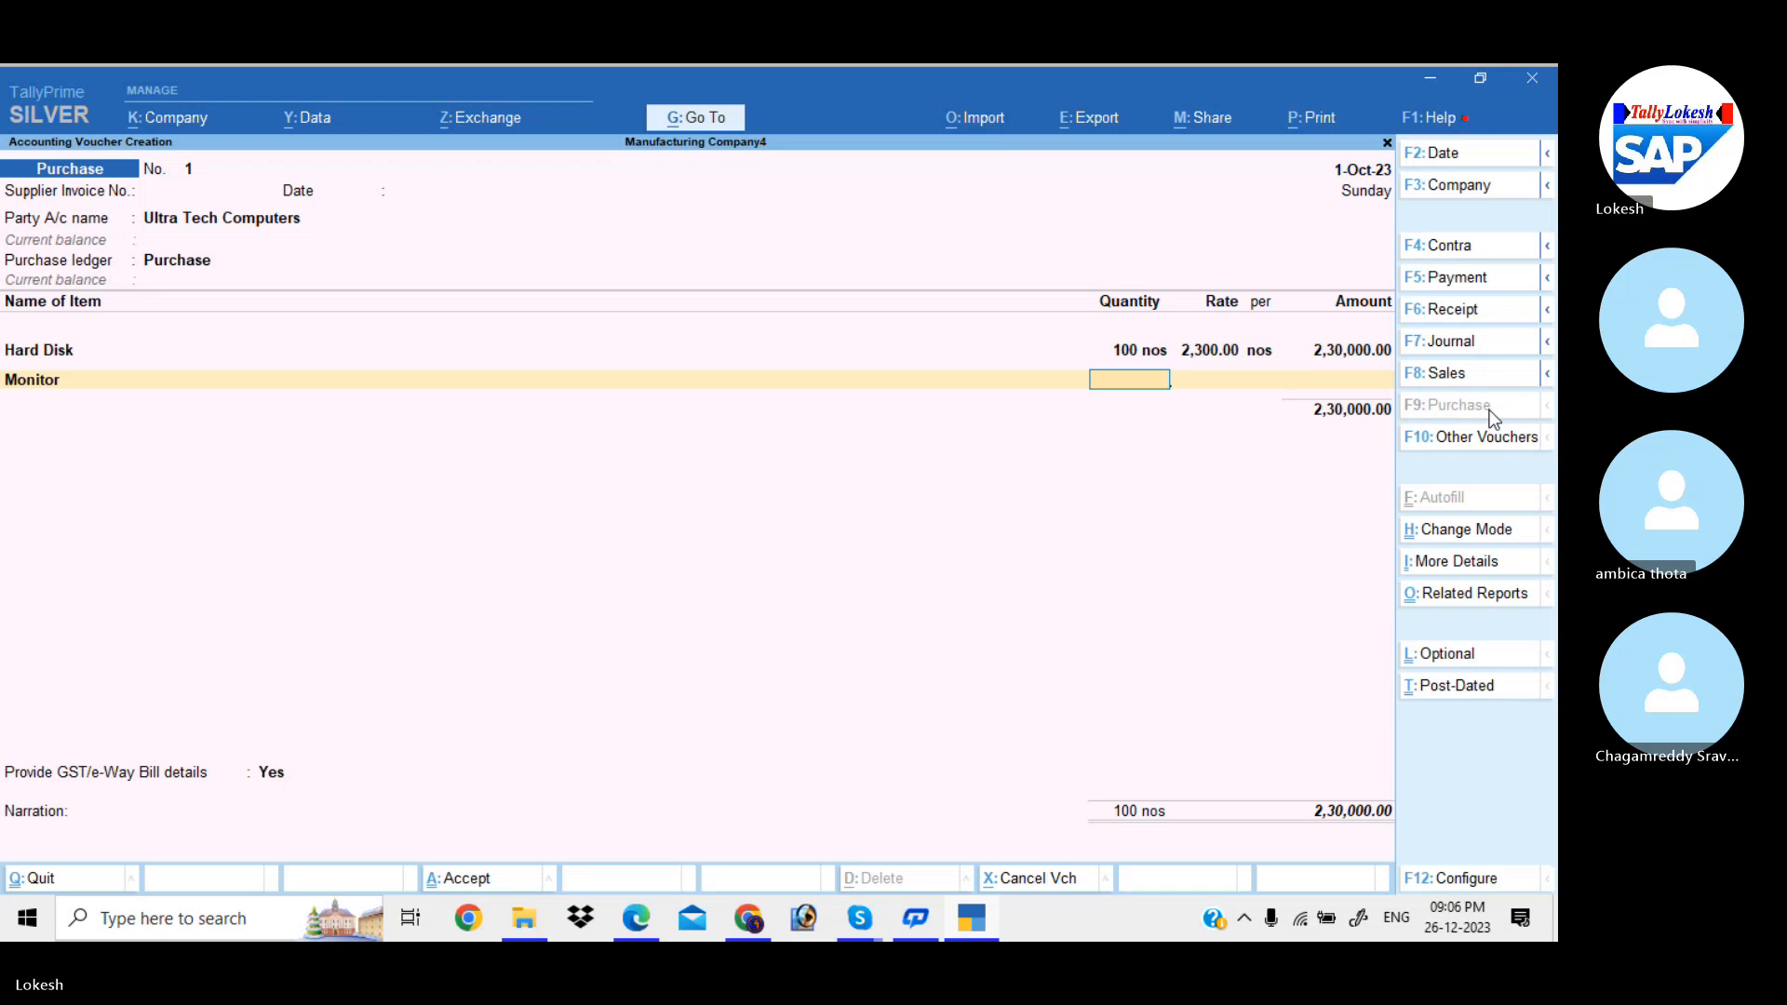
- Enter a quantity of 110 nos at a rate of 3500 for Monitor in the purchase voucher
type("110")
key("Return")
type("3500")
key("Return")
key("Return")
key("Return")
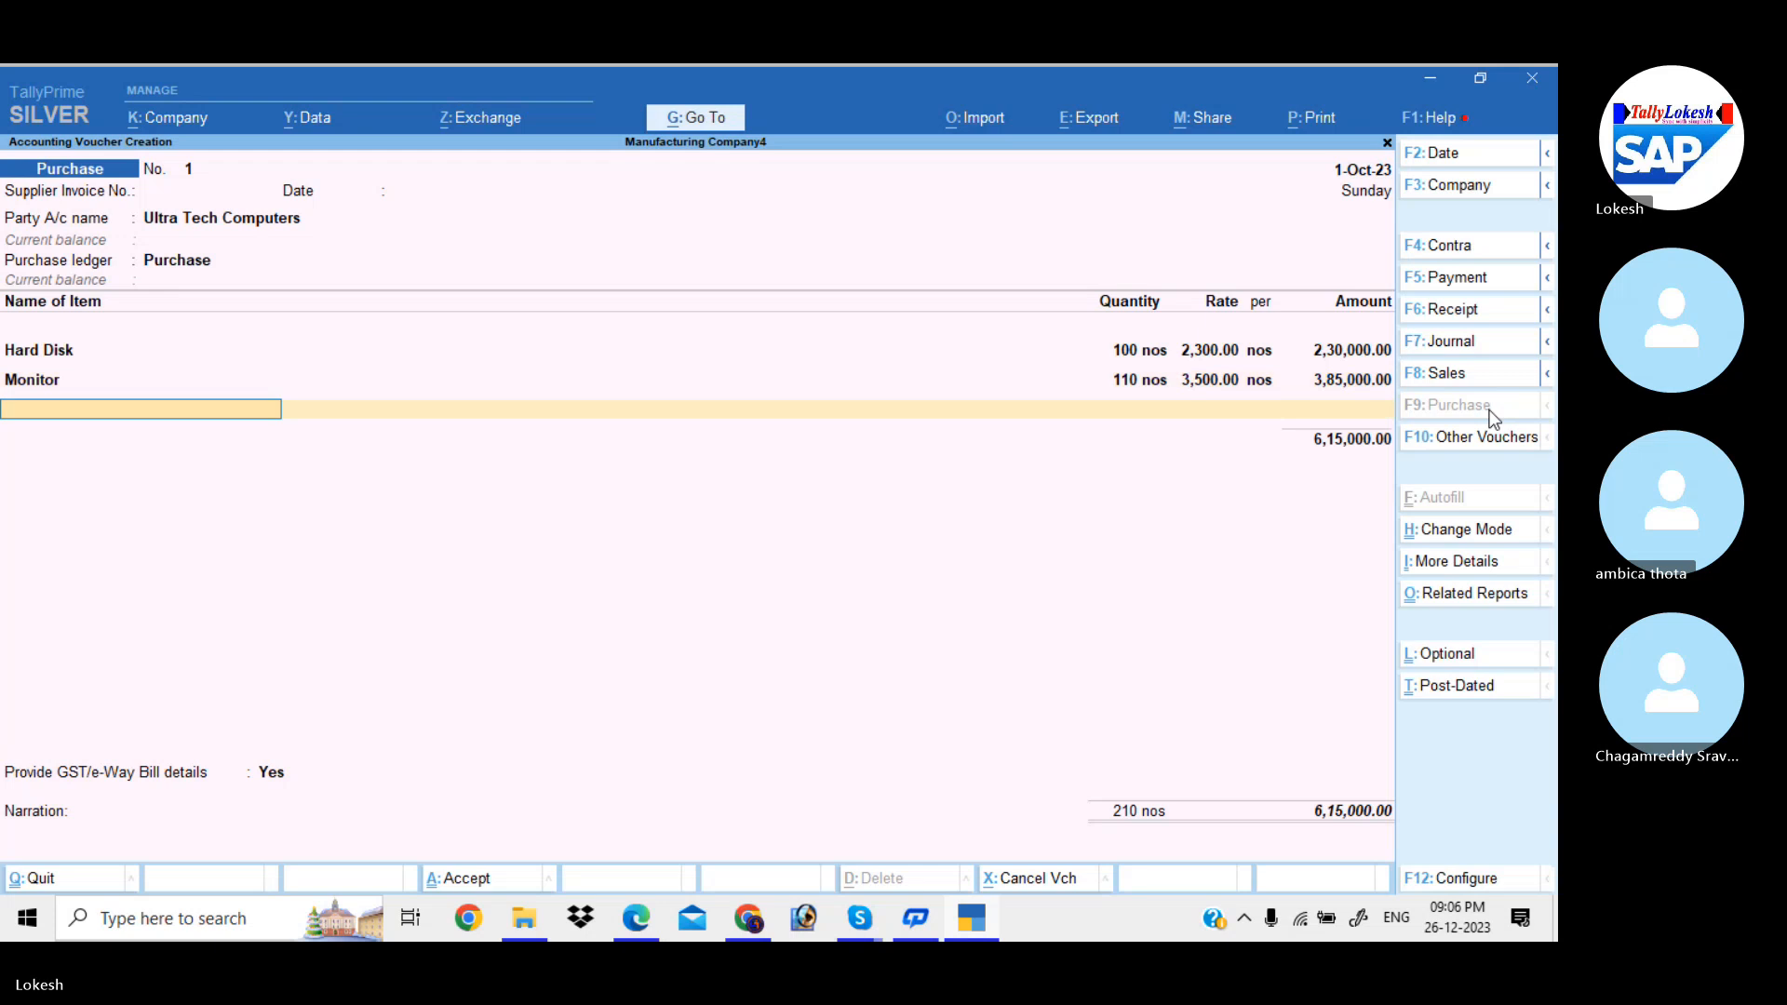
- Create a stock item named Processor Athlon under the Raw Material group, with category Not Applicable and unit nos
key("alt+c")
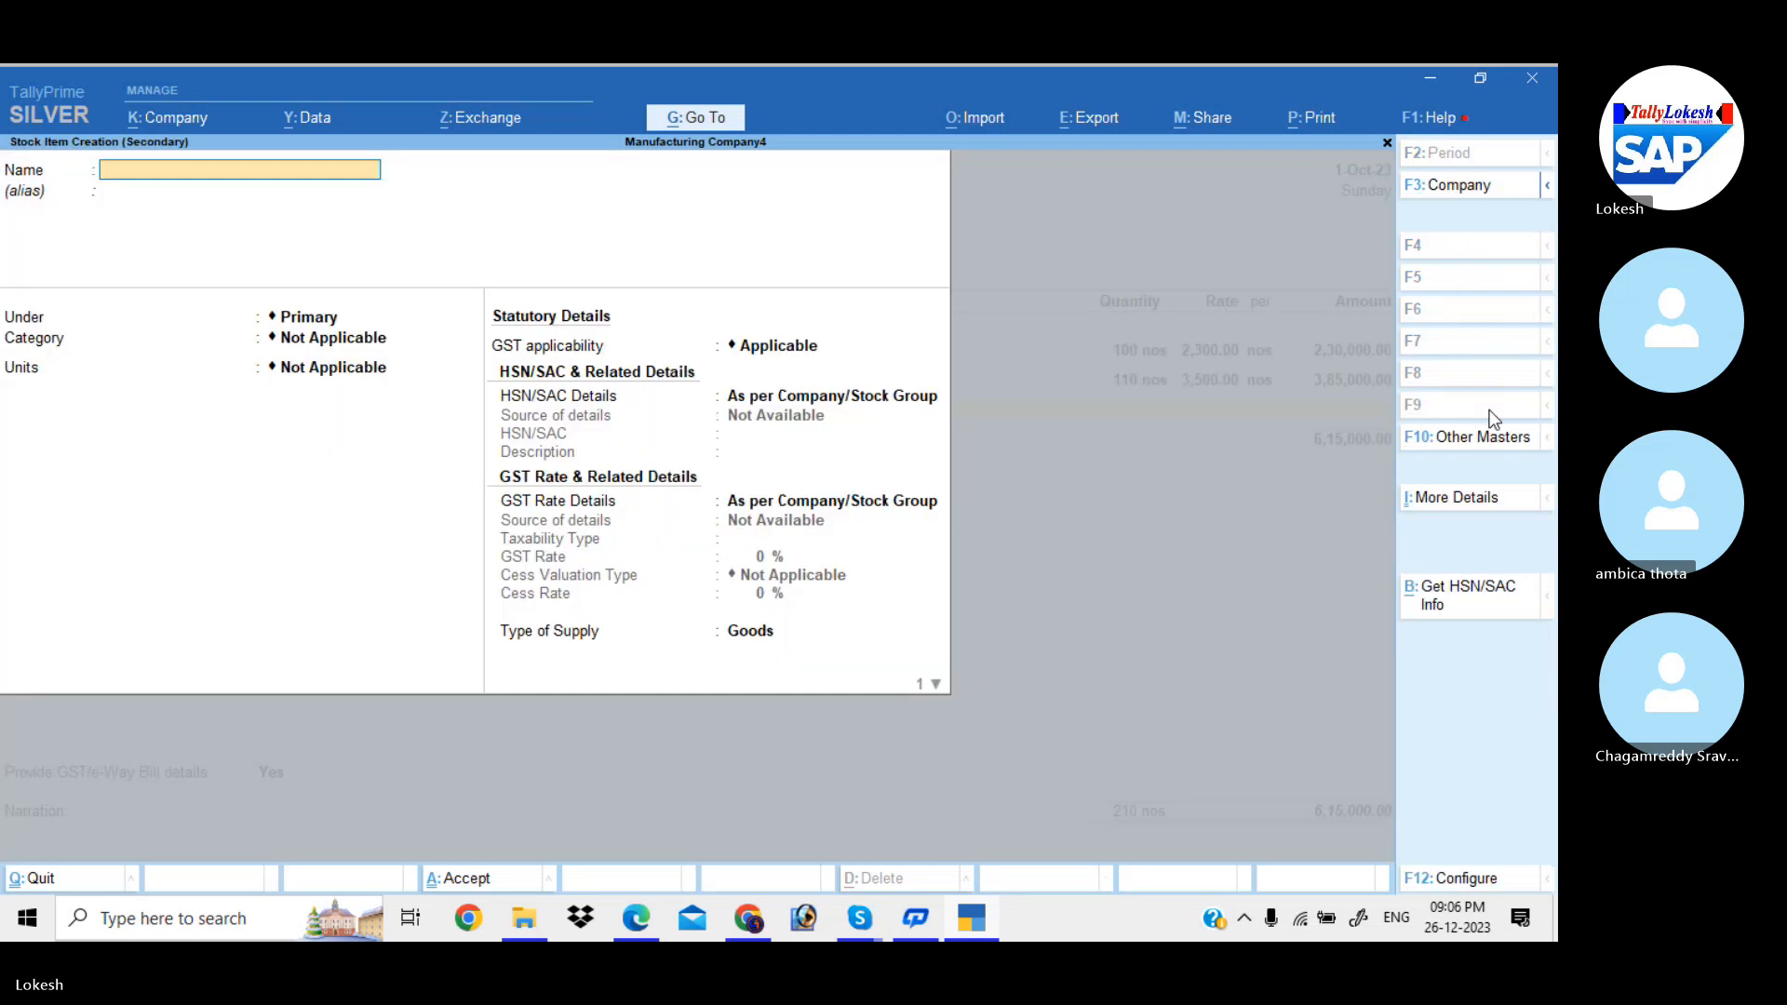
type("Processor at")
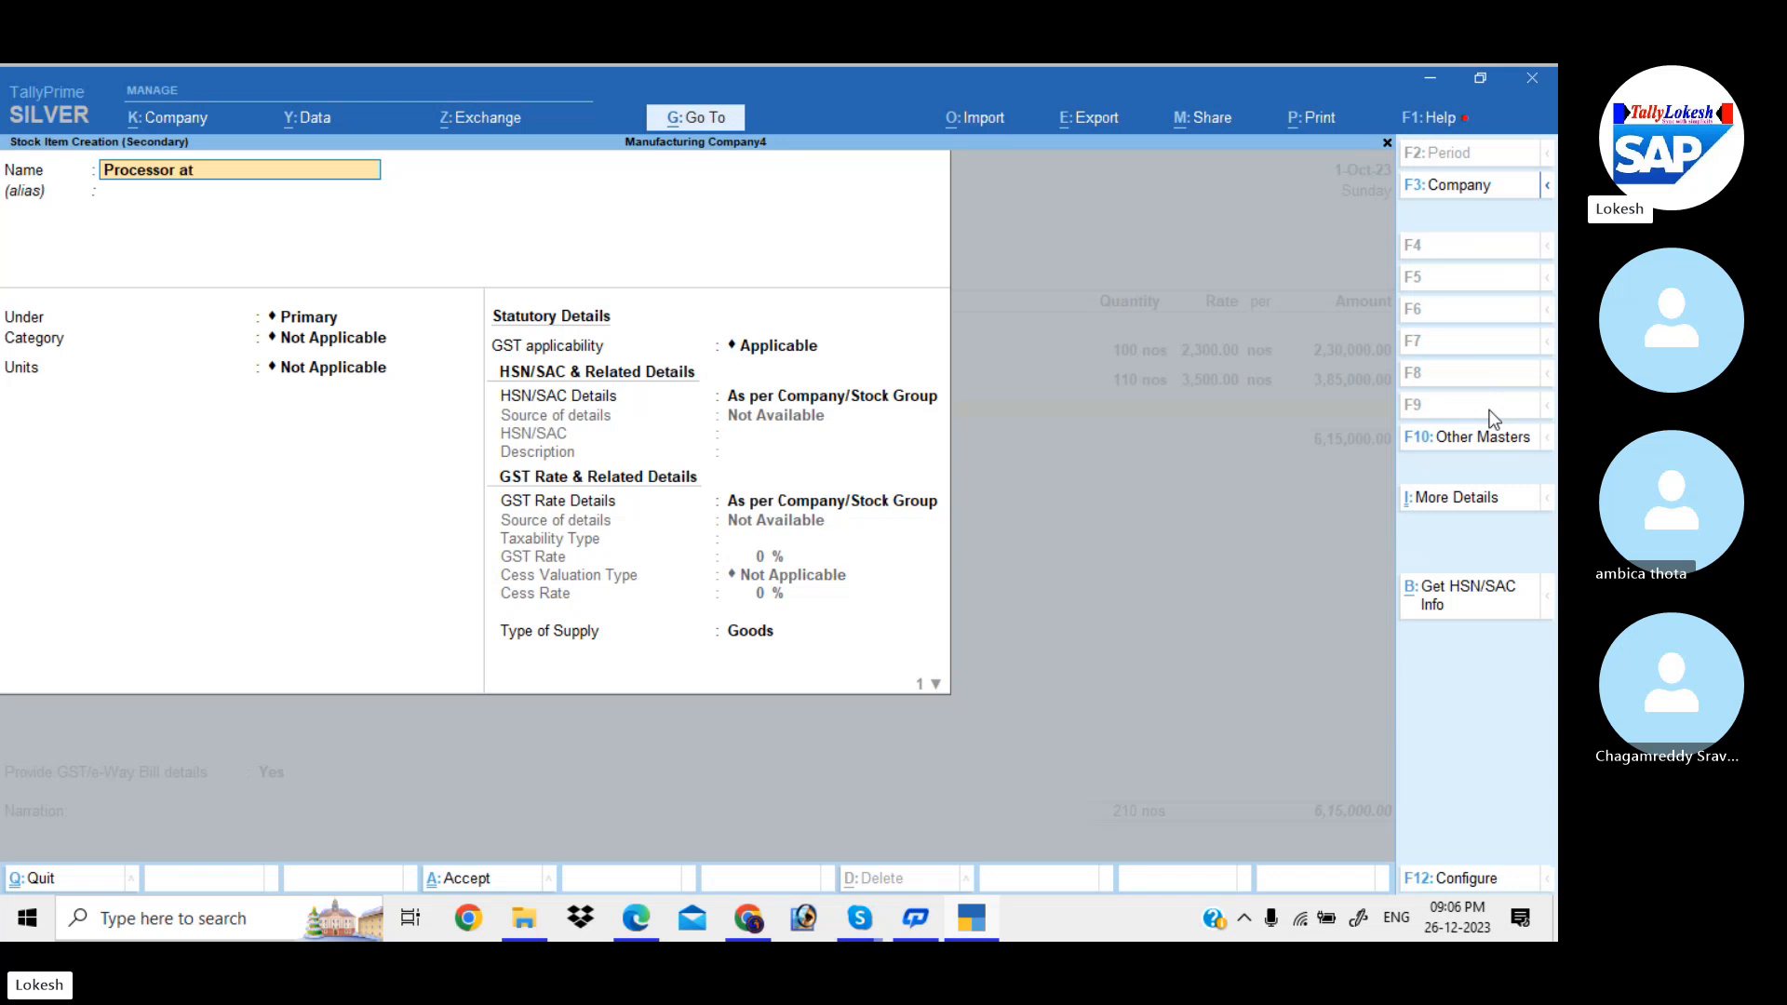
type("hlon")
key("Return")
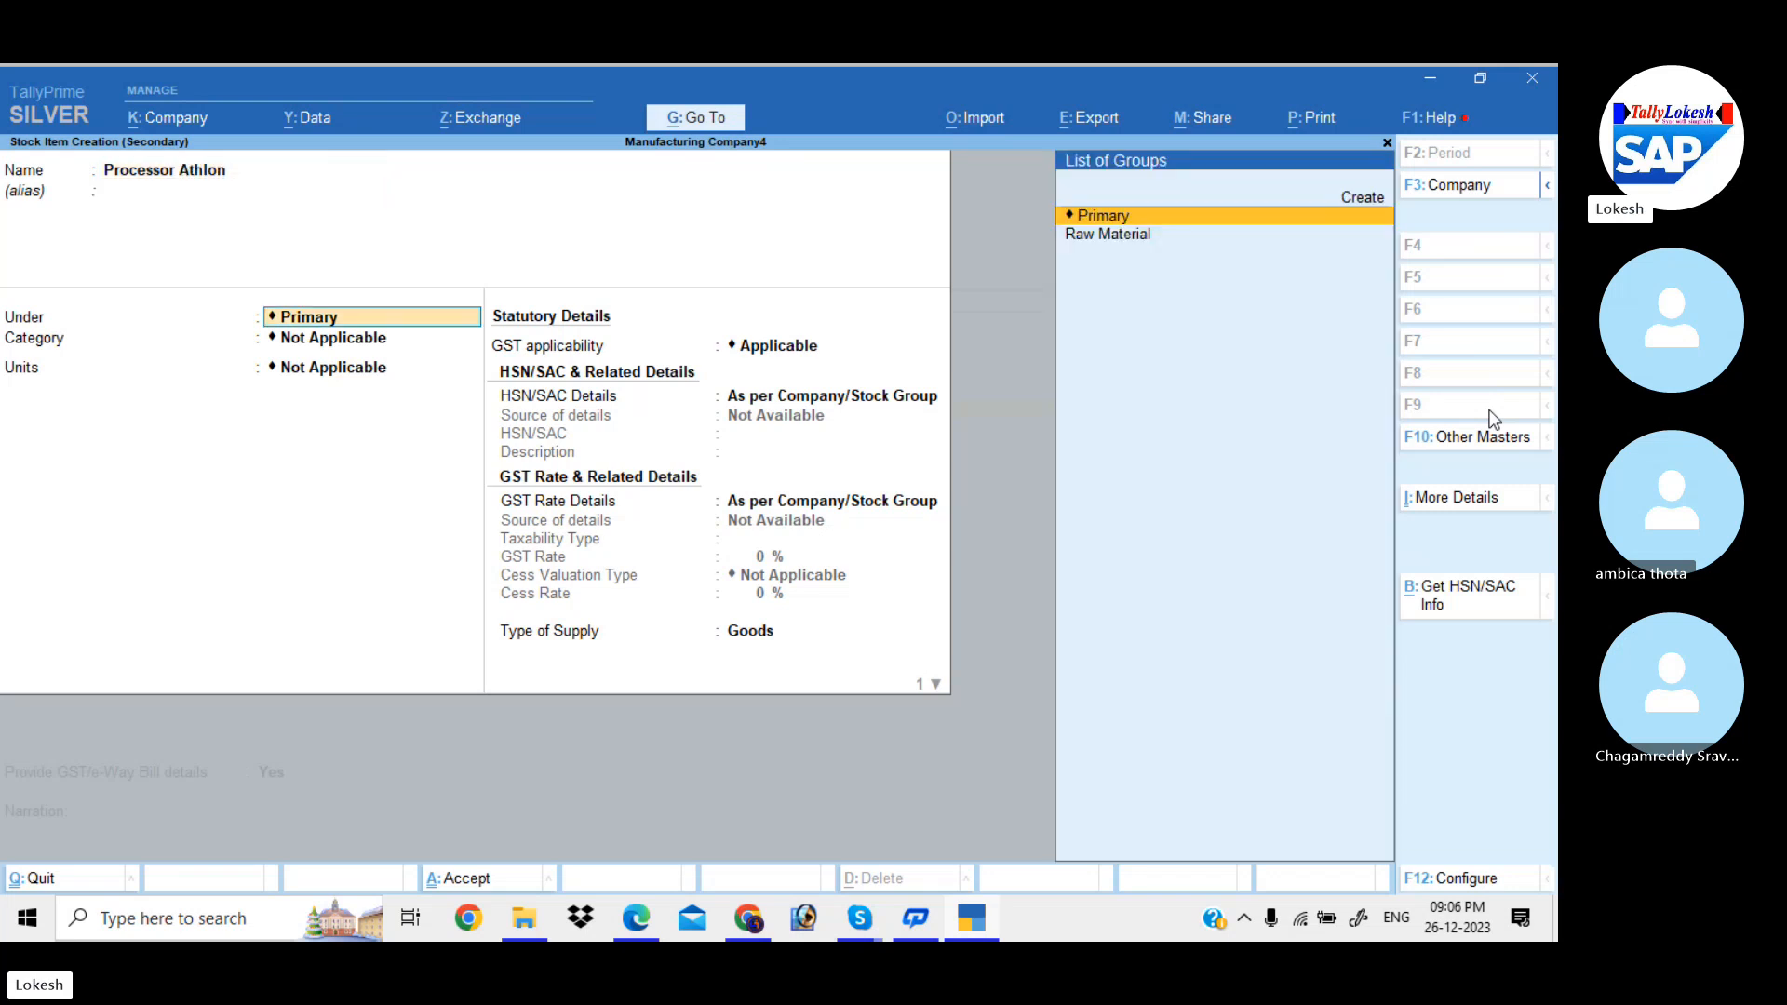
key("Down")
key("Return")
key("Return")
key("Return")
- Set Processor Athlon's HSN/SAC details to Specify Details Here and enter the HSN/SAC code 233255
key("Return")
key("Down")
key("Return")
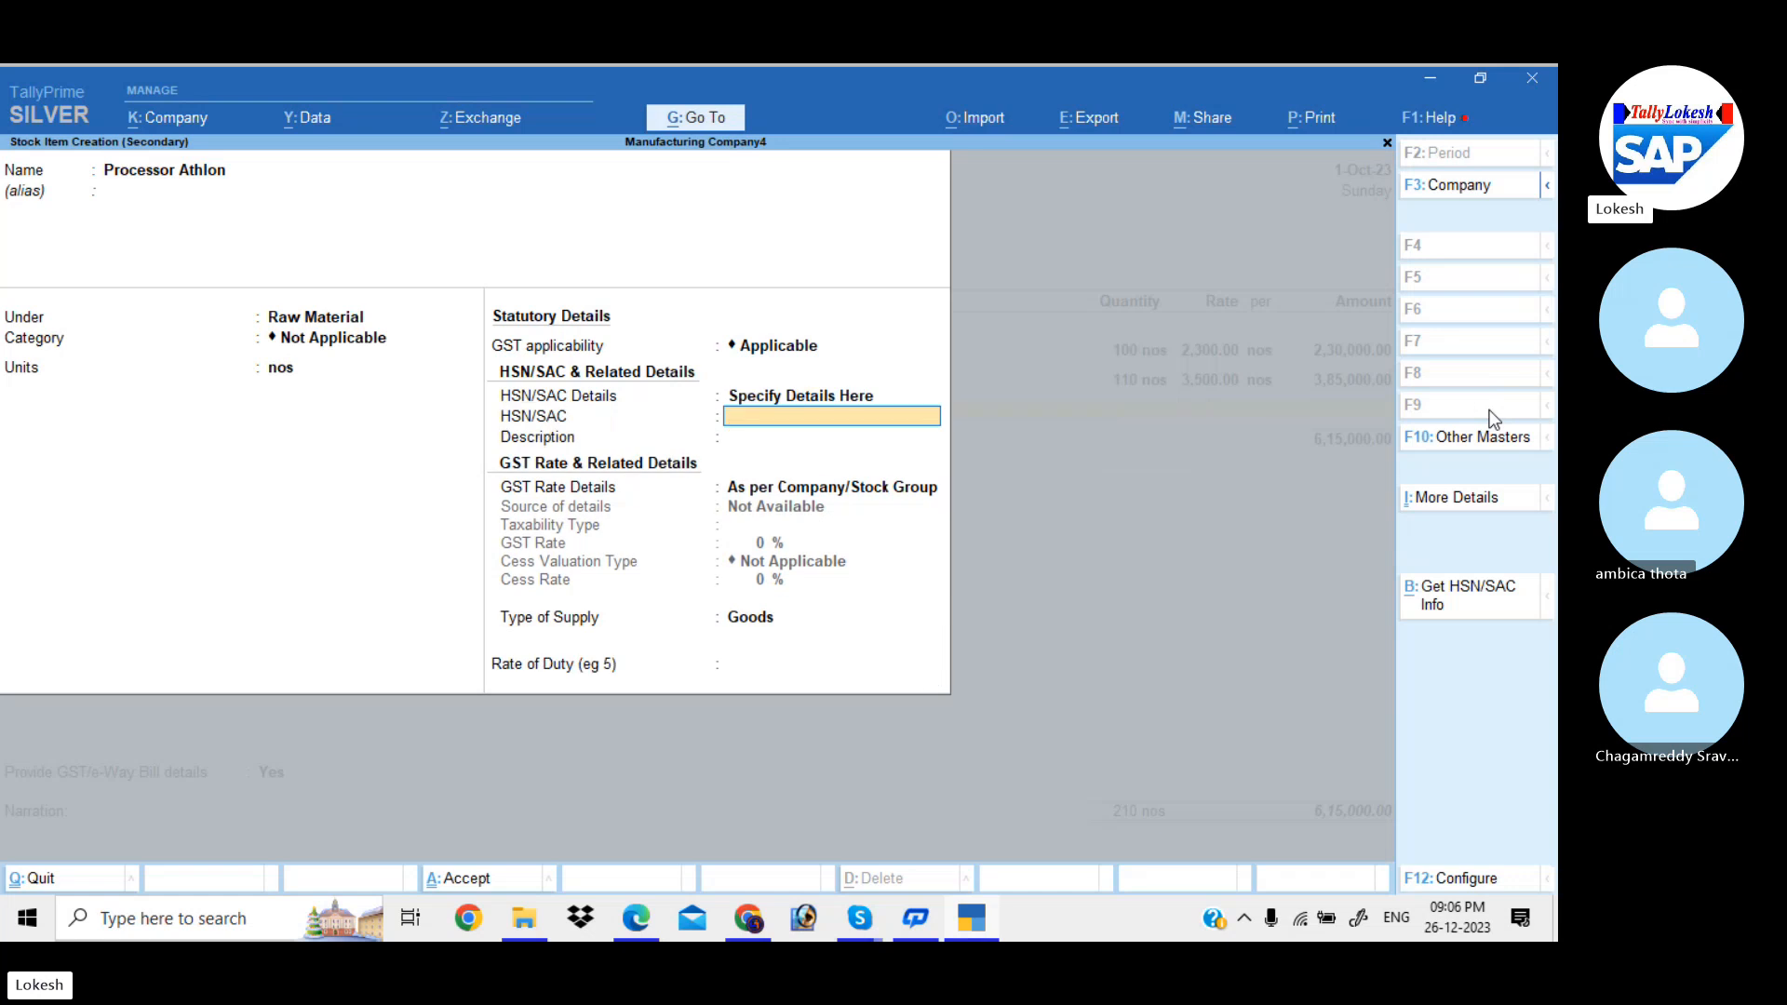
type("233255")
key("Return")
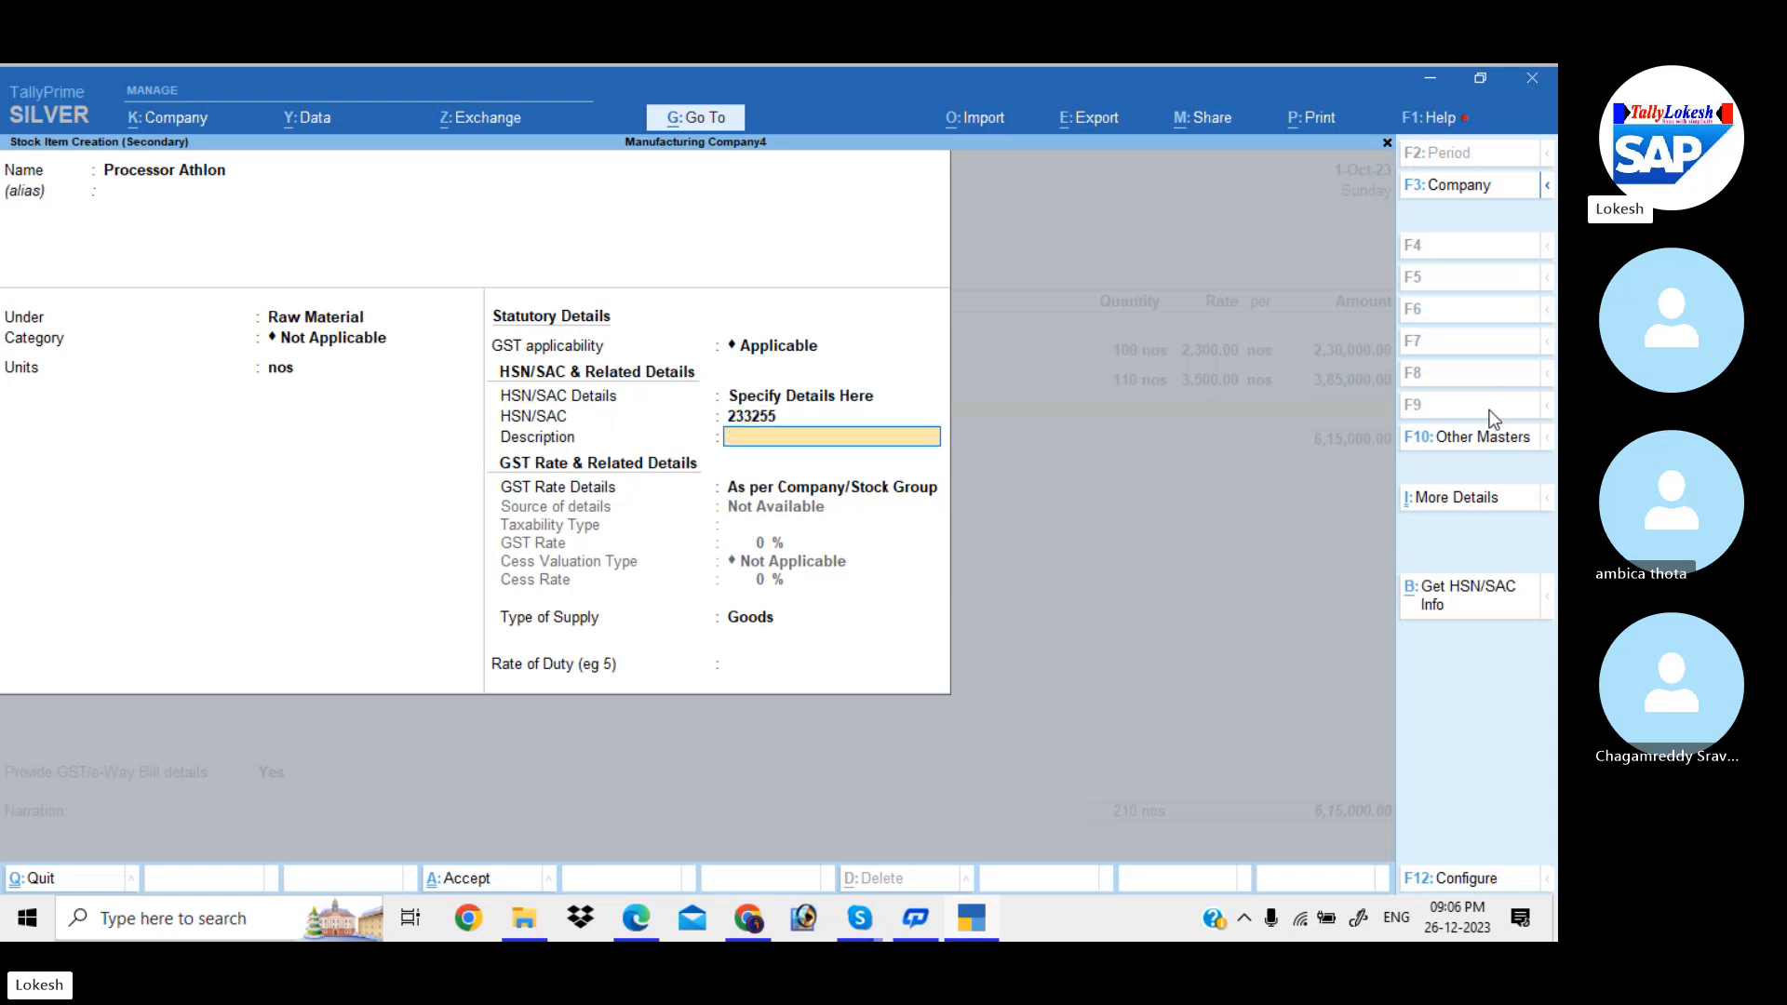
- Specify Processor Athlon's GST rate details as Taxable at 18% with supply type Goods, and save the item
key("Return")
key("Return")
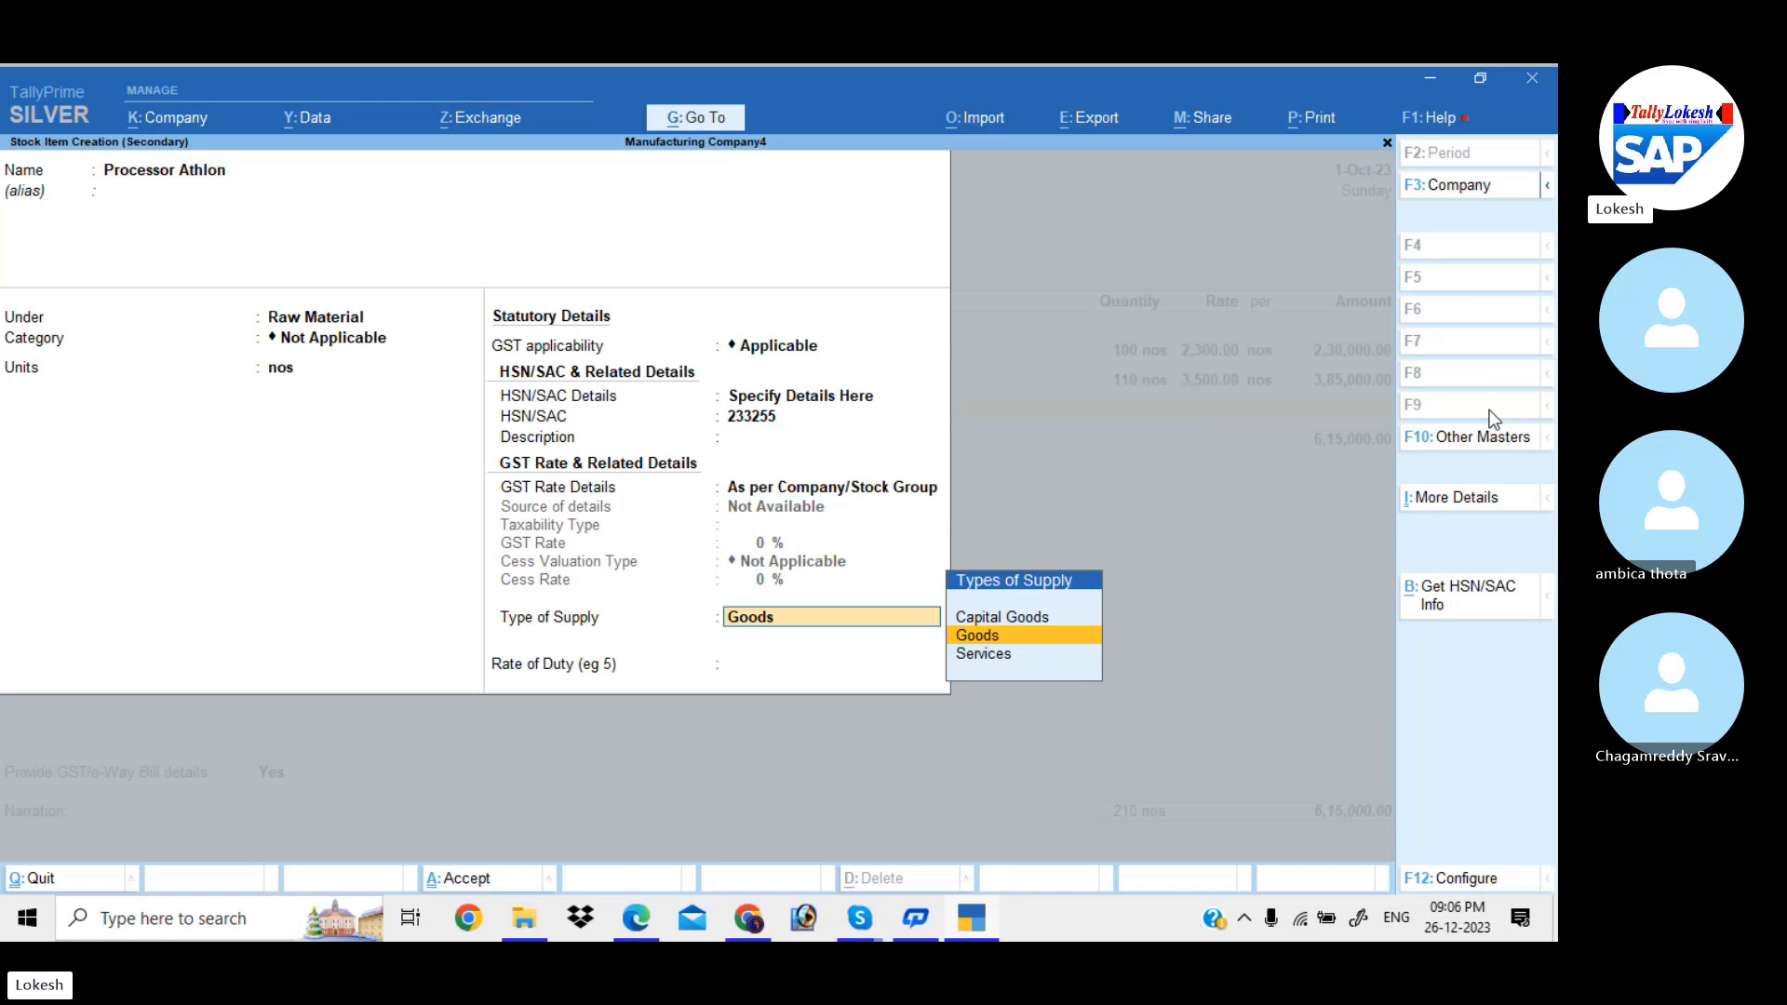
key("BackSpace")
key("Down")
key("Return")
key("Return")
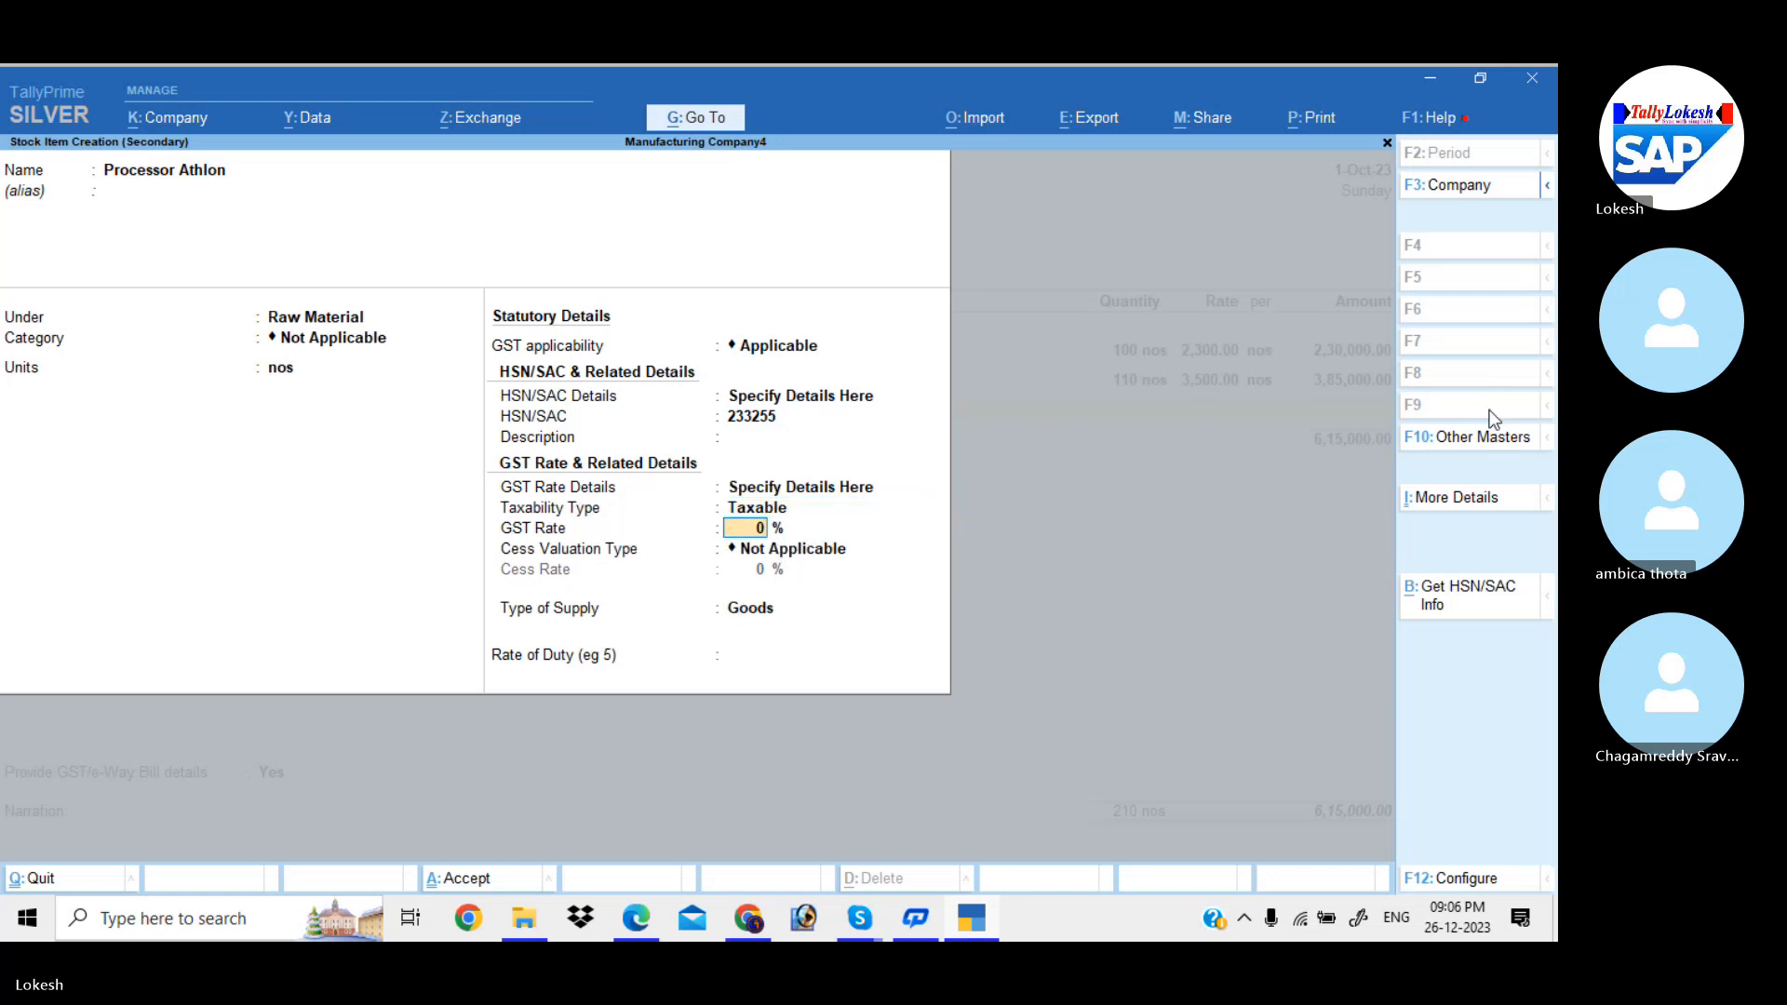
type("18")
key("Return")
key("Return")
key("Return")
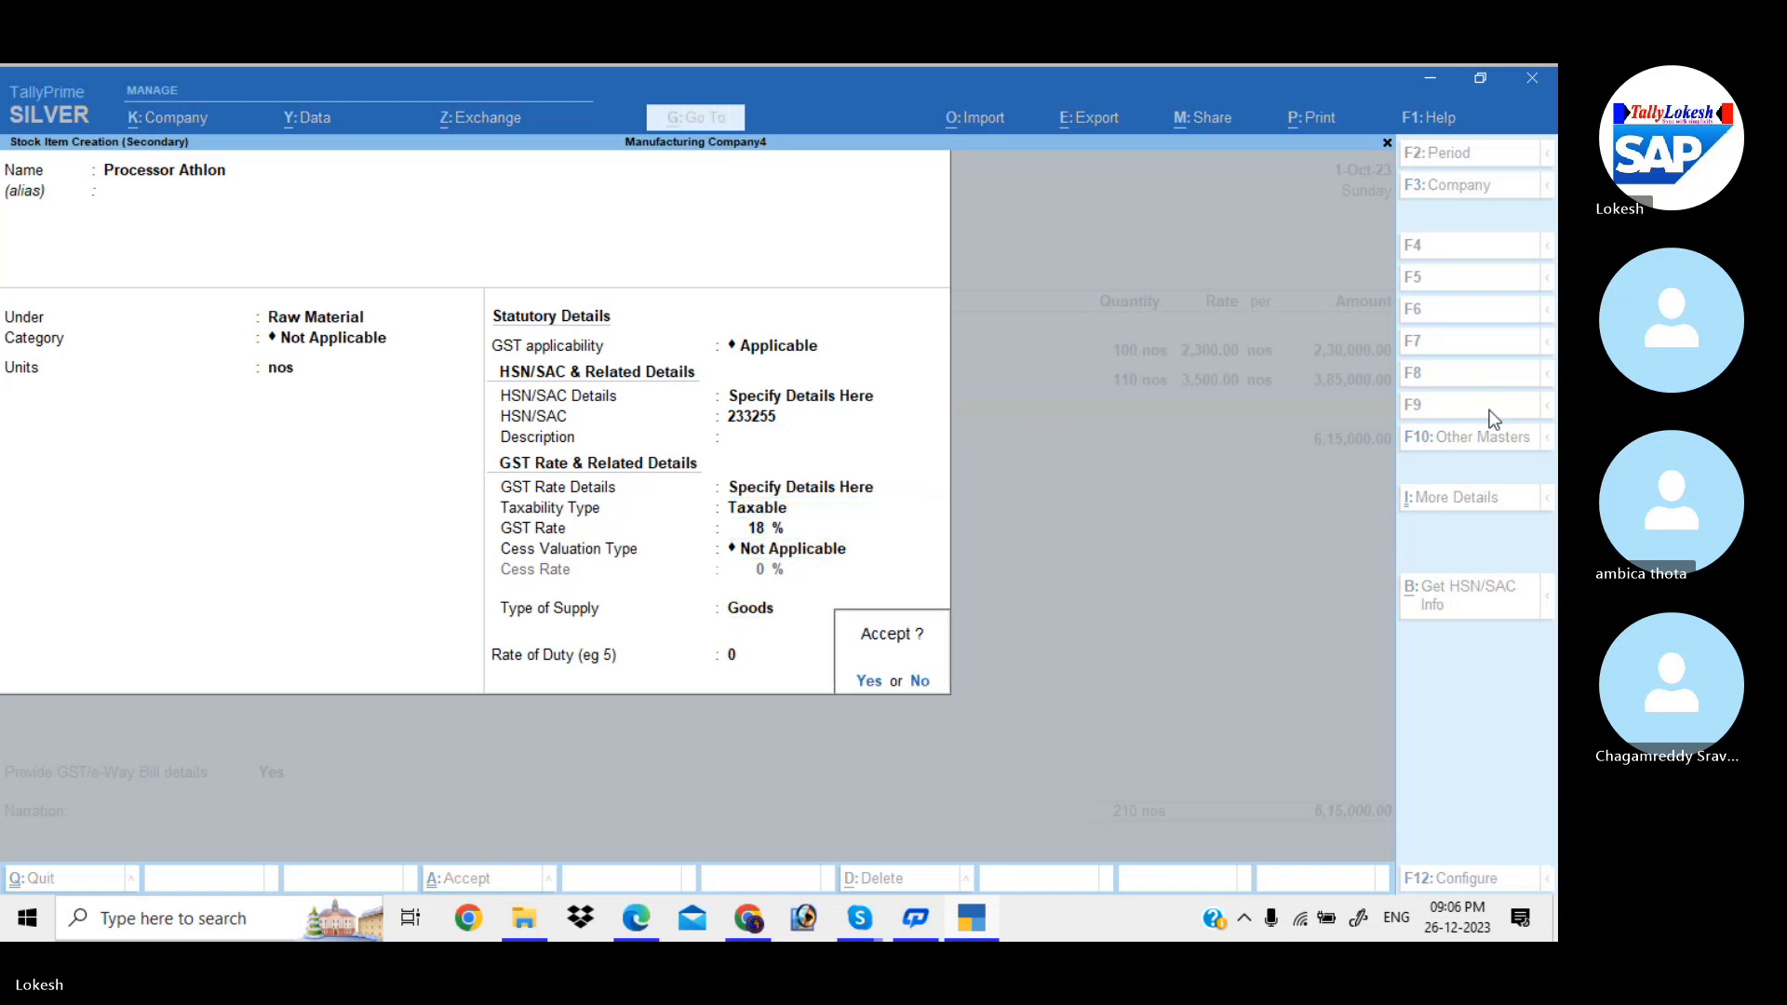
key("Return")
- Enter a quantity of 50 nos at a rate of 3700 for Processor Athlon in the purchase voucher
type("50")
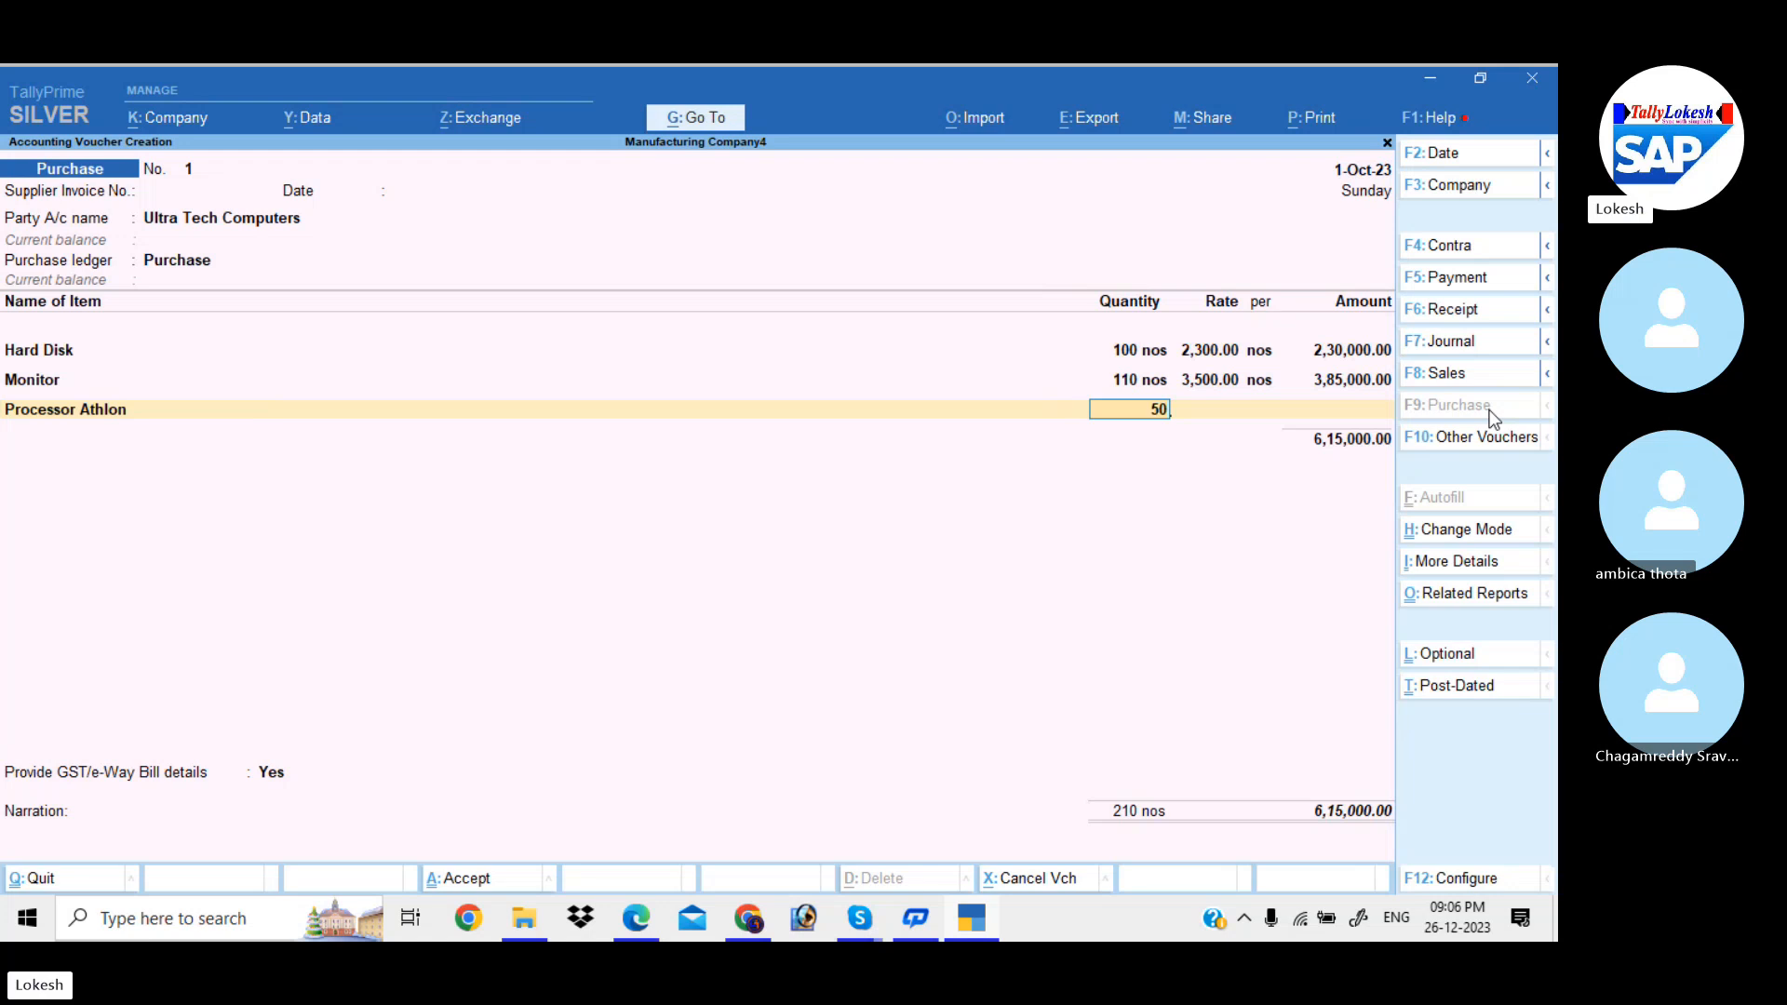
key("Return")
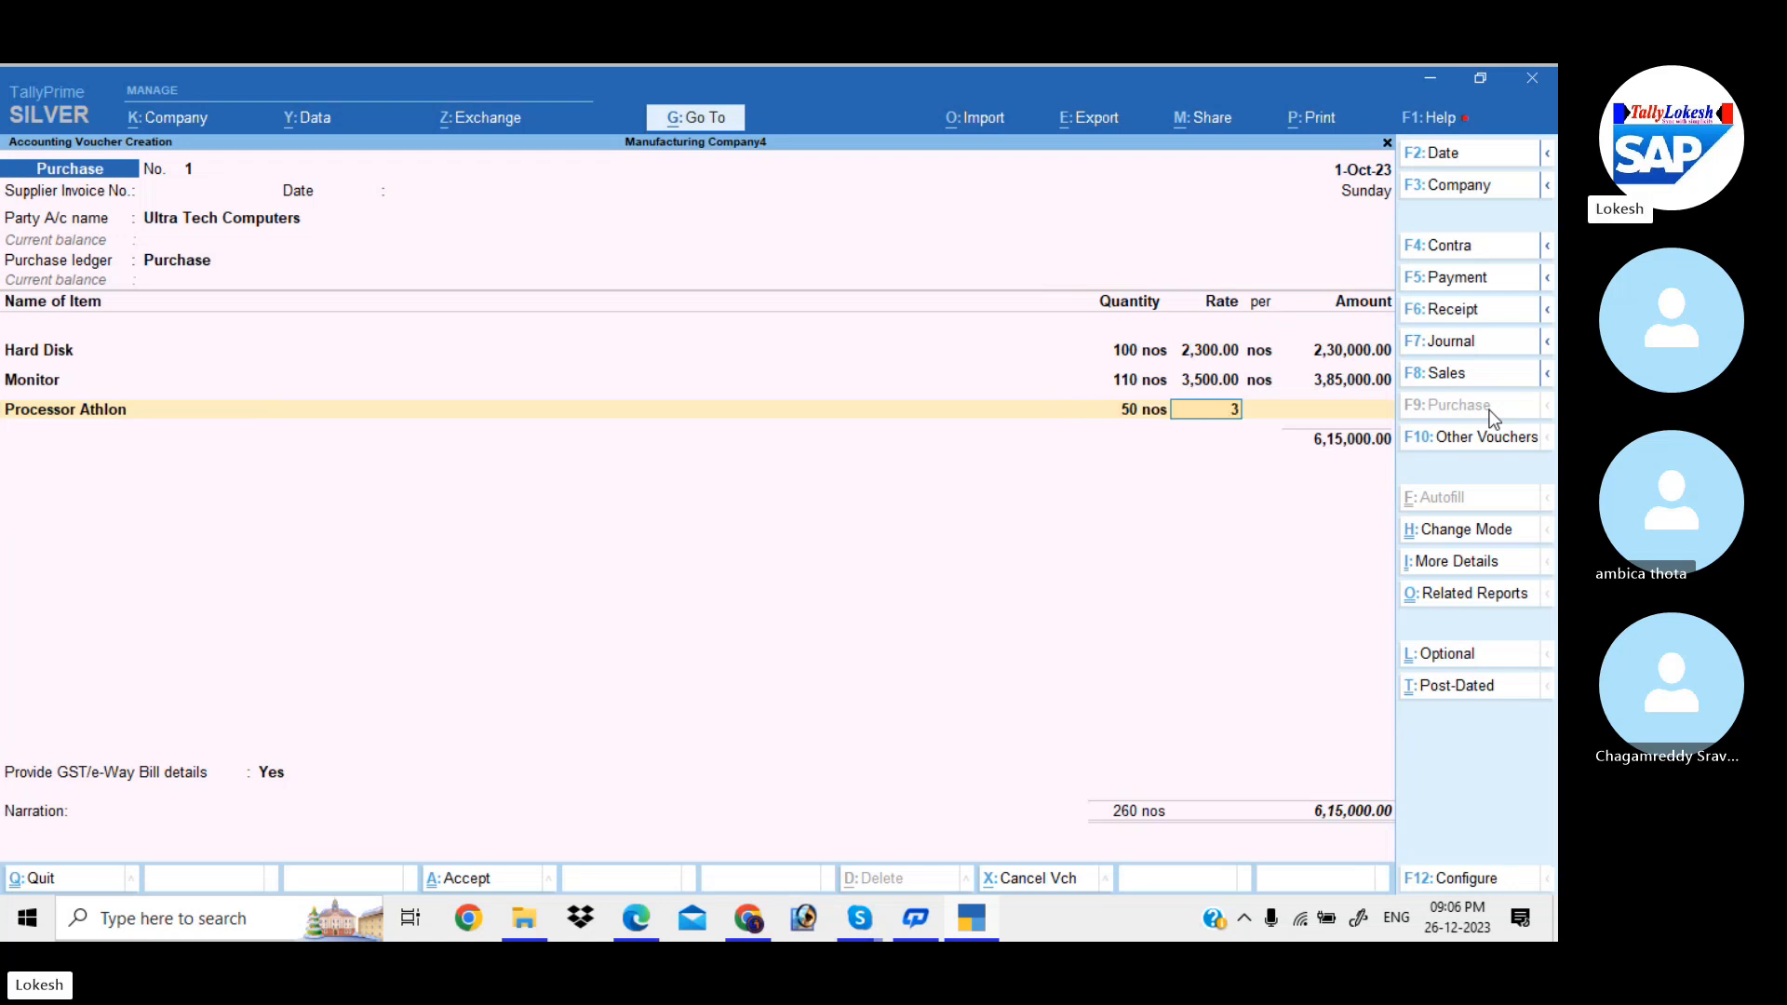
type("3700")
key("Return")
key("Return")
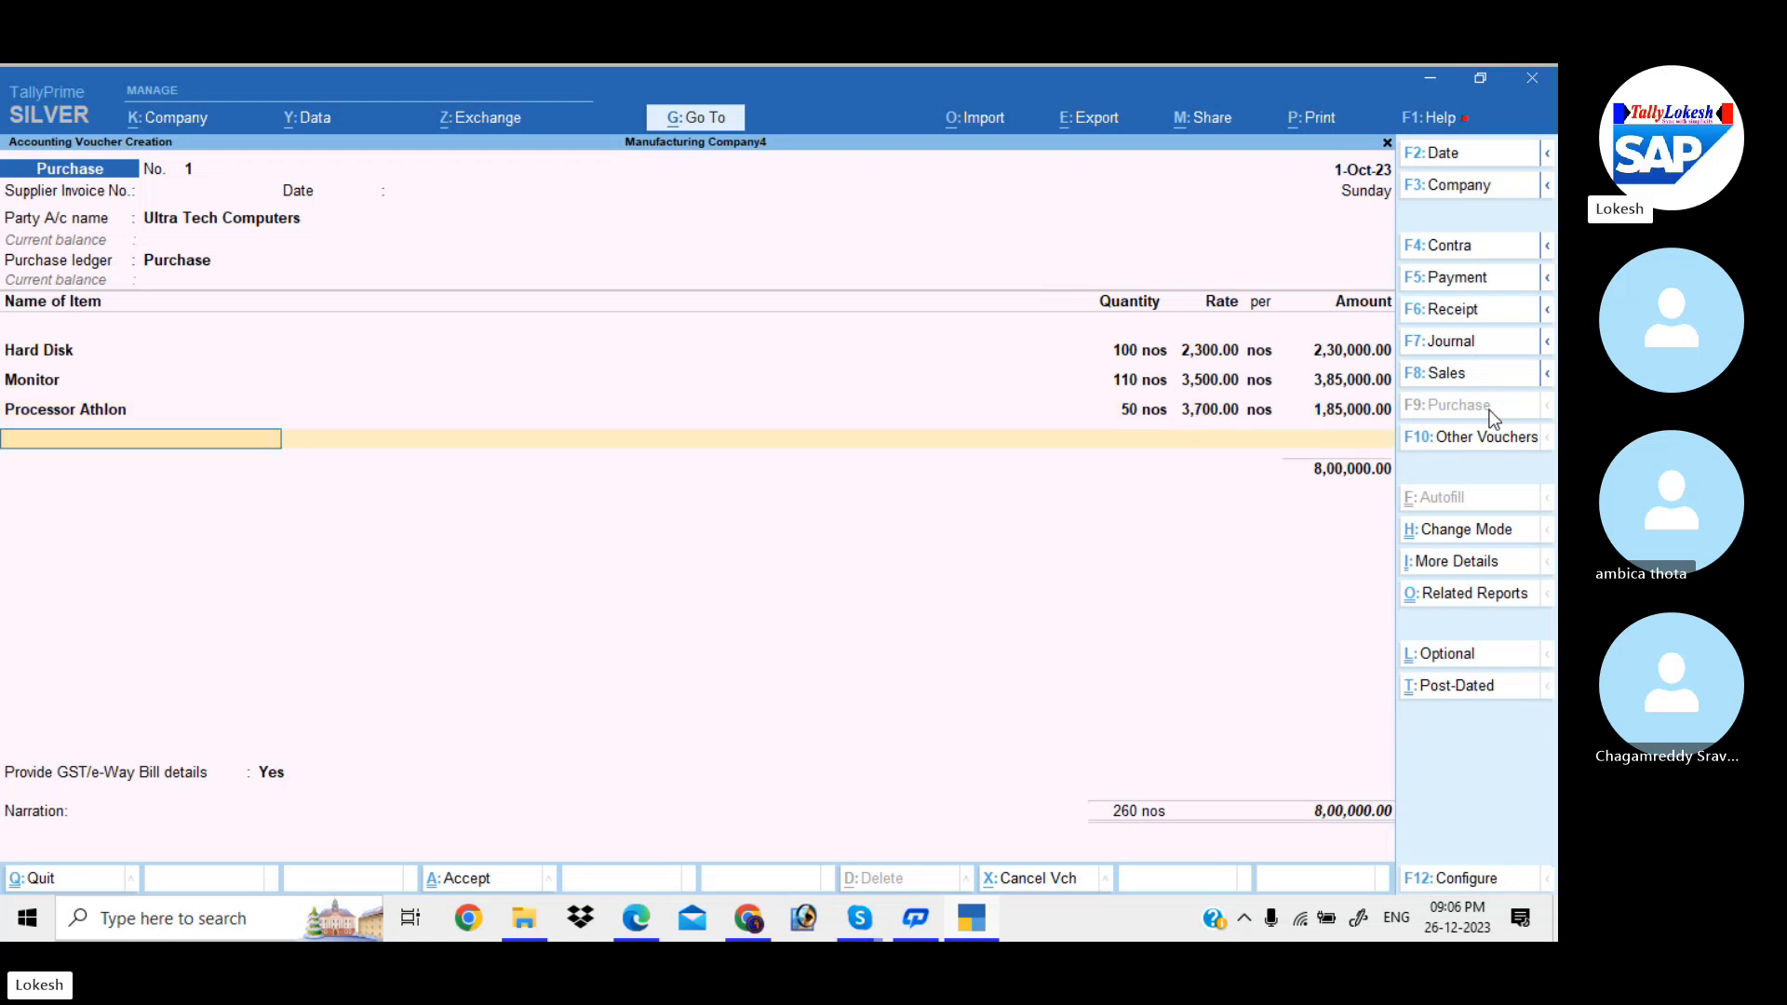
- Create a stock item named Processor P4 under the Raw Material group, with category Not Applicable and unit nos
key("alt+c")
type("Pr")
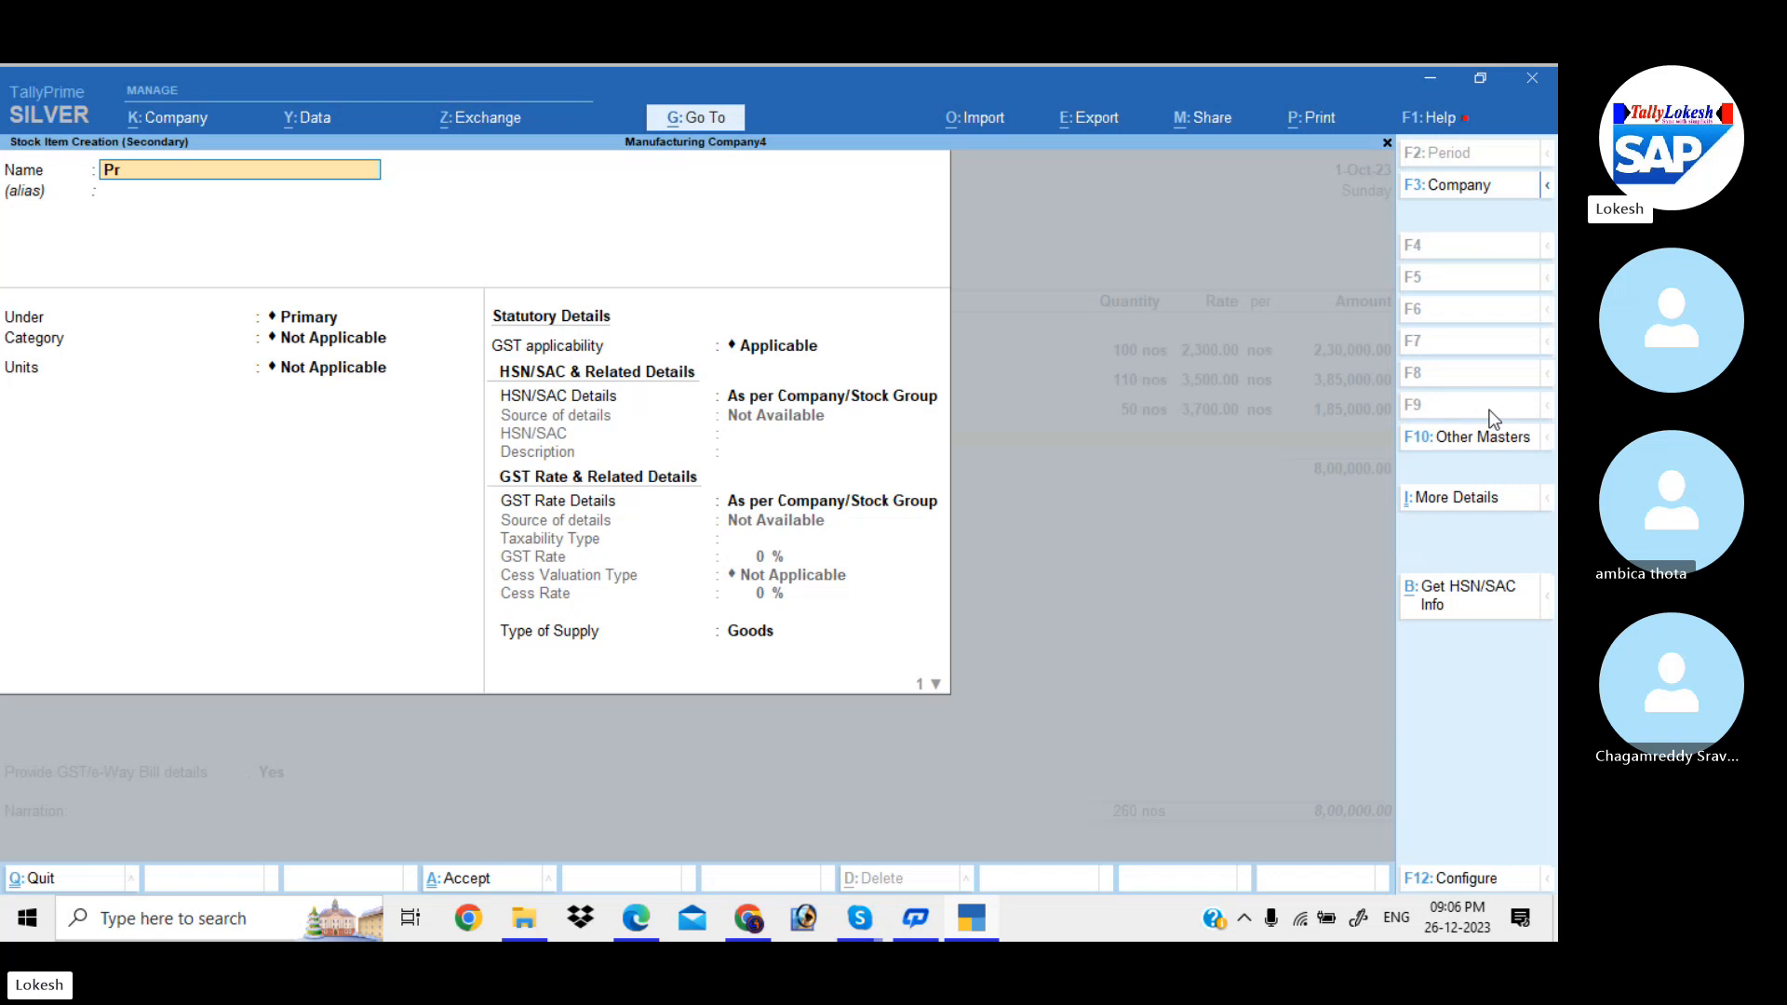
type("ocessor P4")
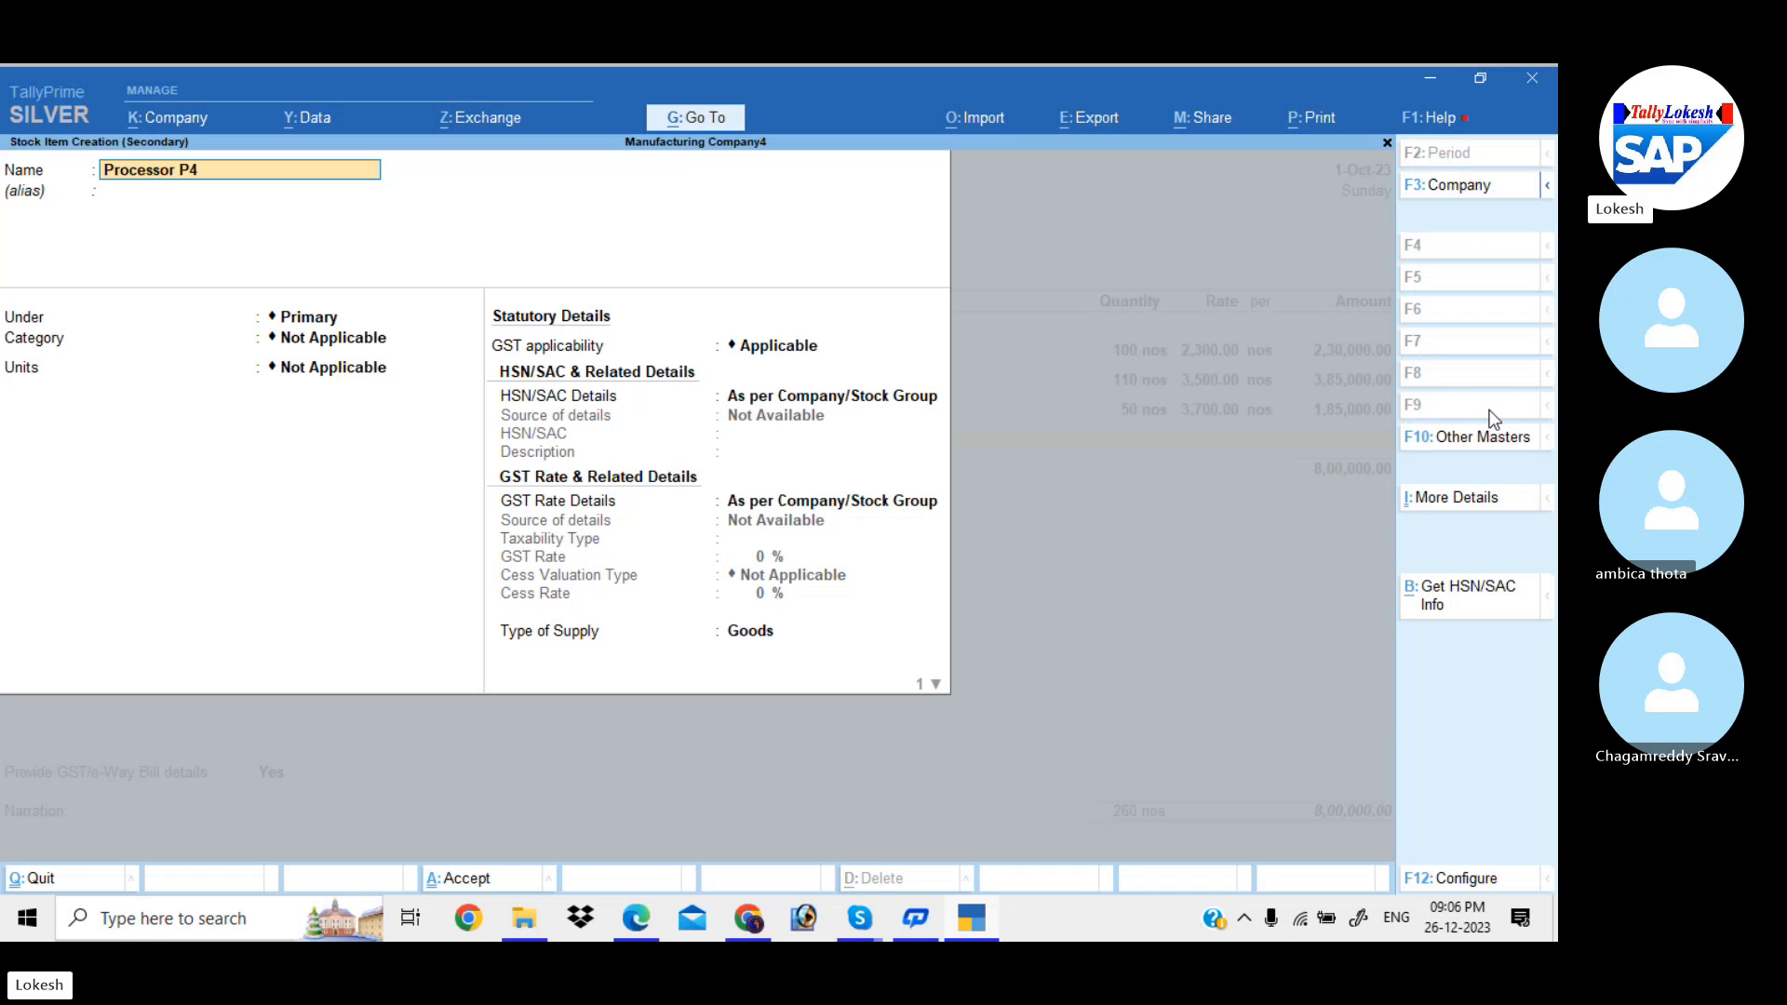
key("Return")
key("Return")
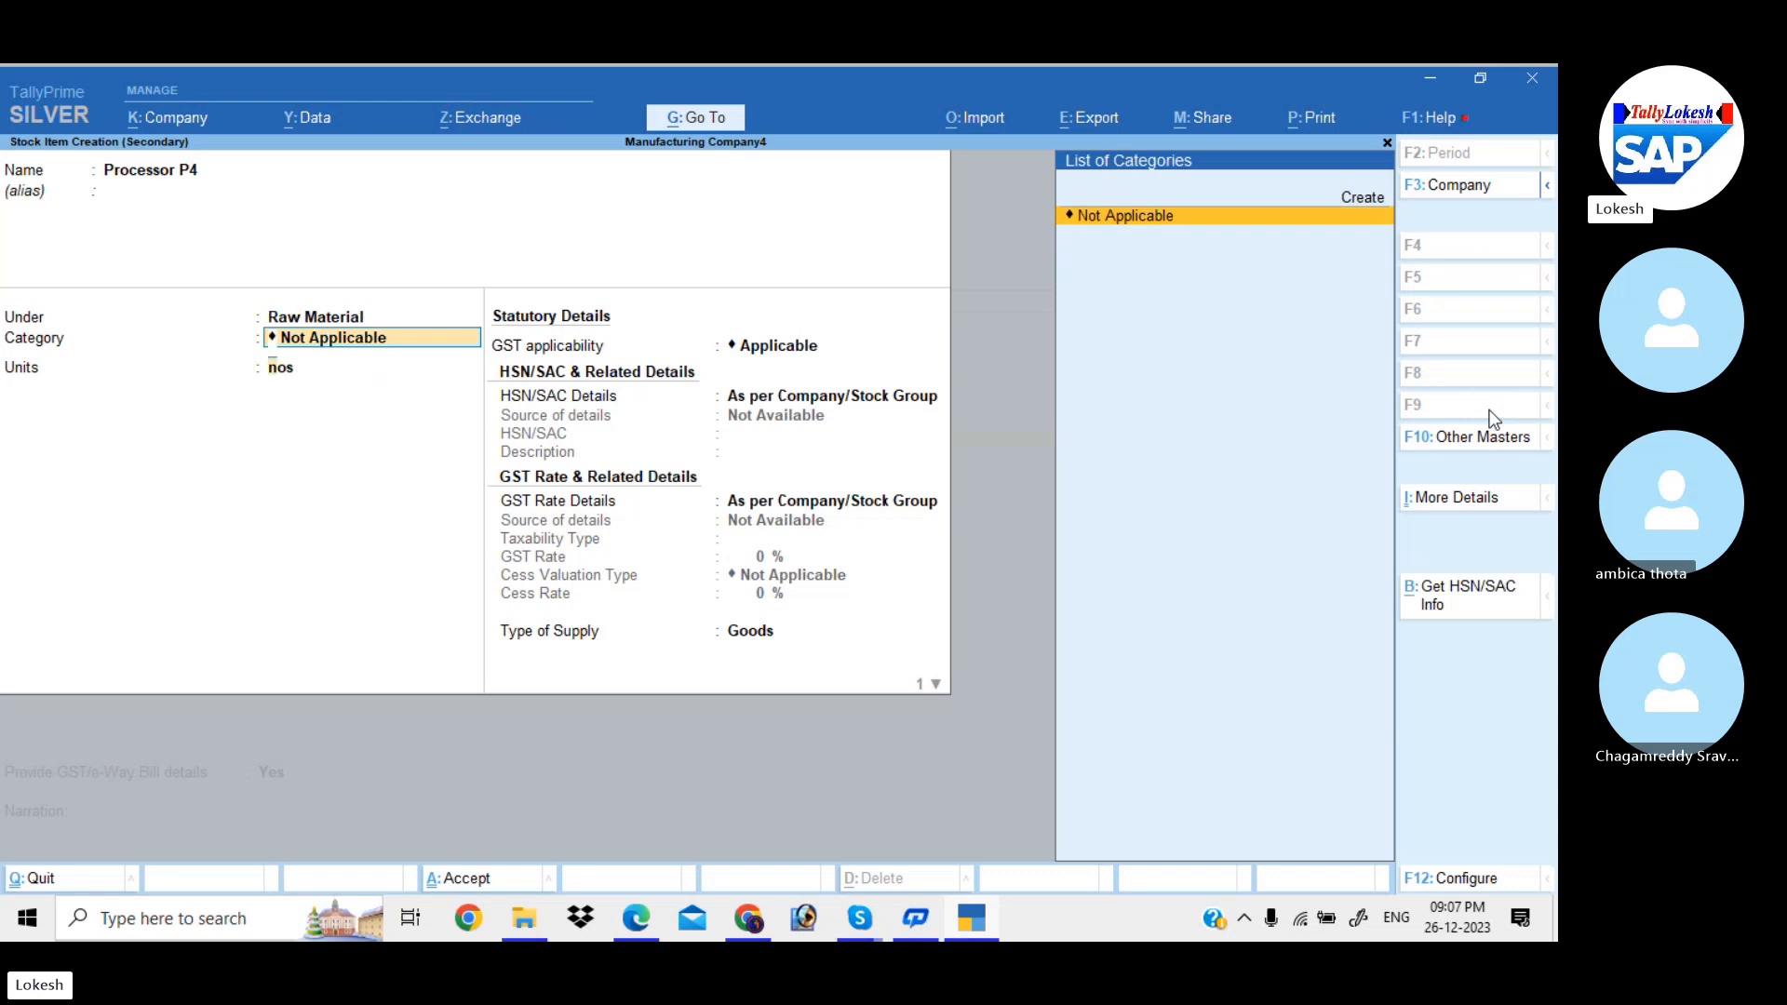
key("Return")
key("Return")
- Set Processor P4's HSN/SAC details to Specify Details Here and enter the HSN/SAC code 315312
key("Return")
key("Down")
key("Return")
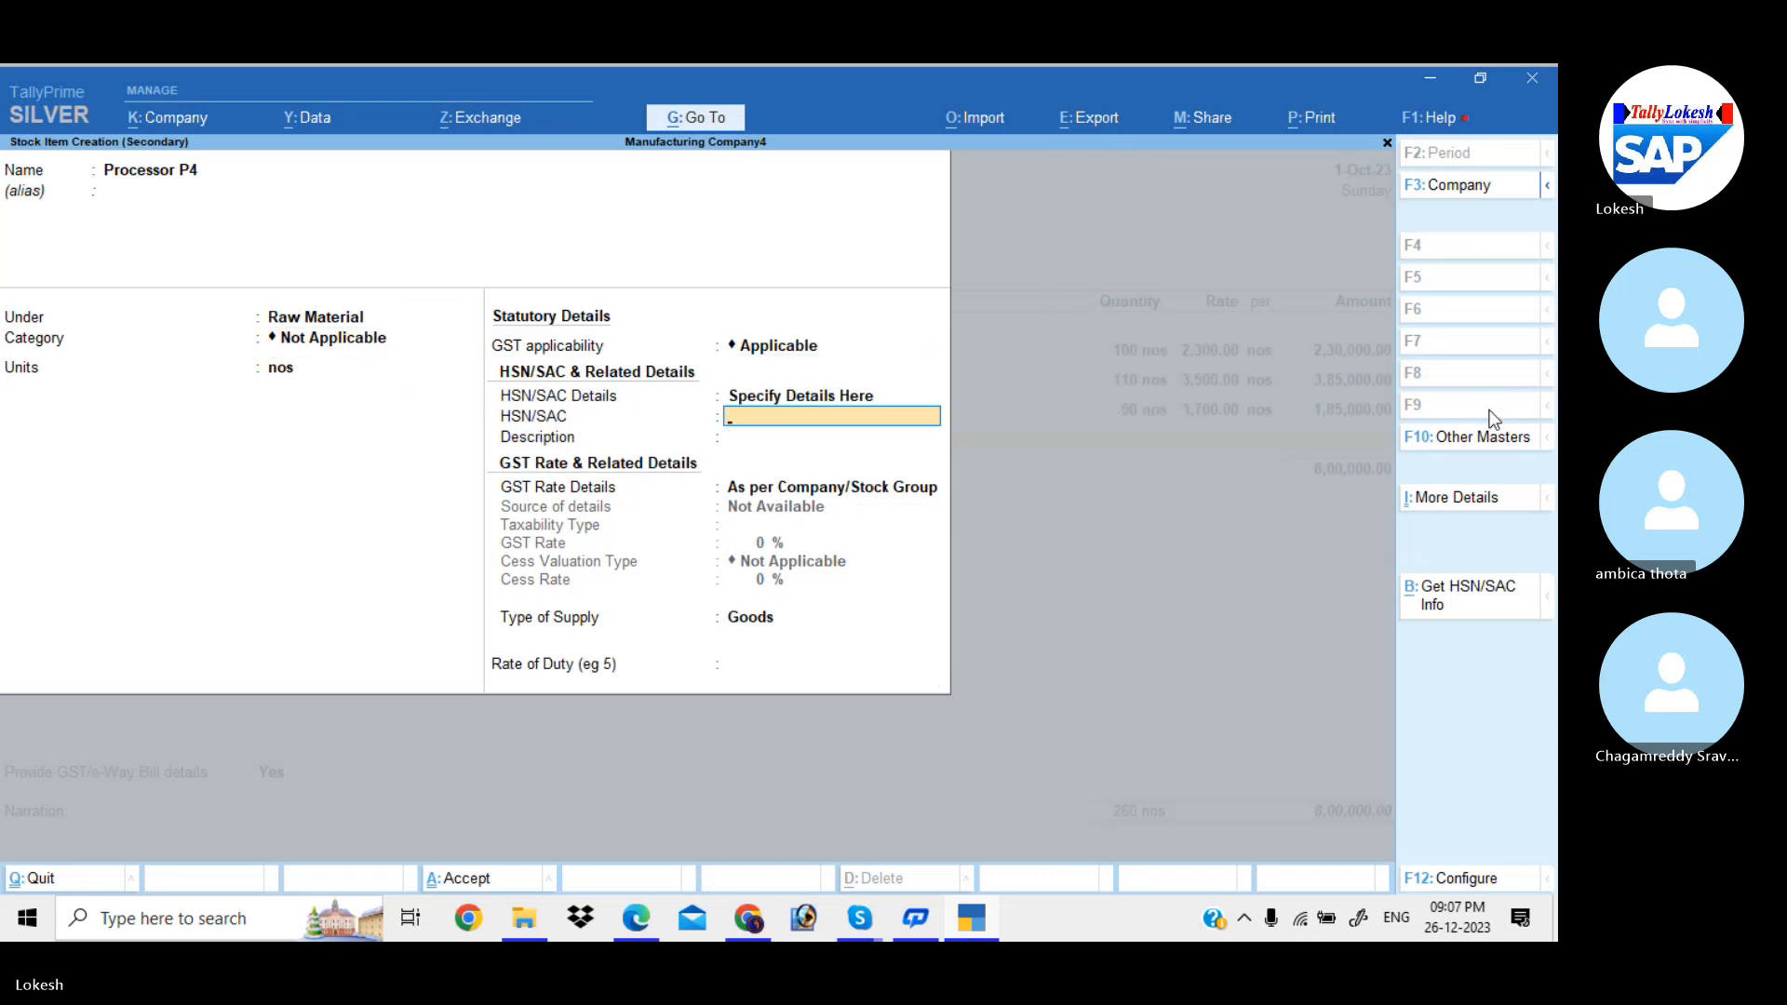
type("315")
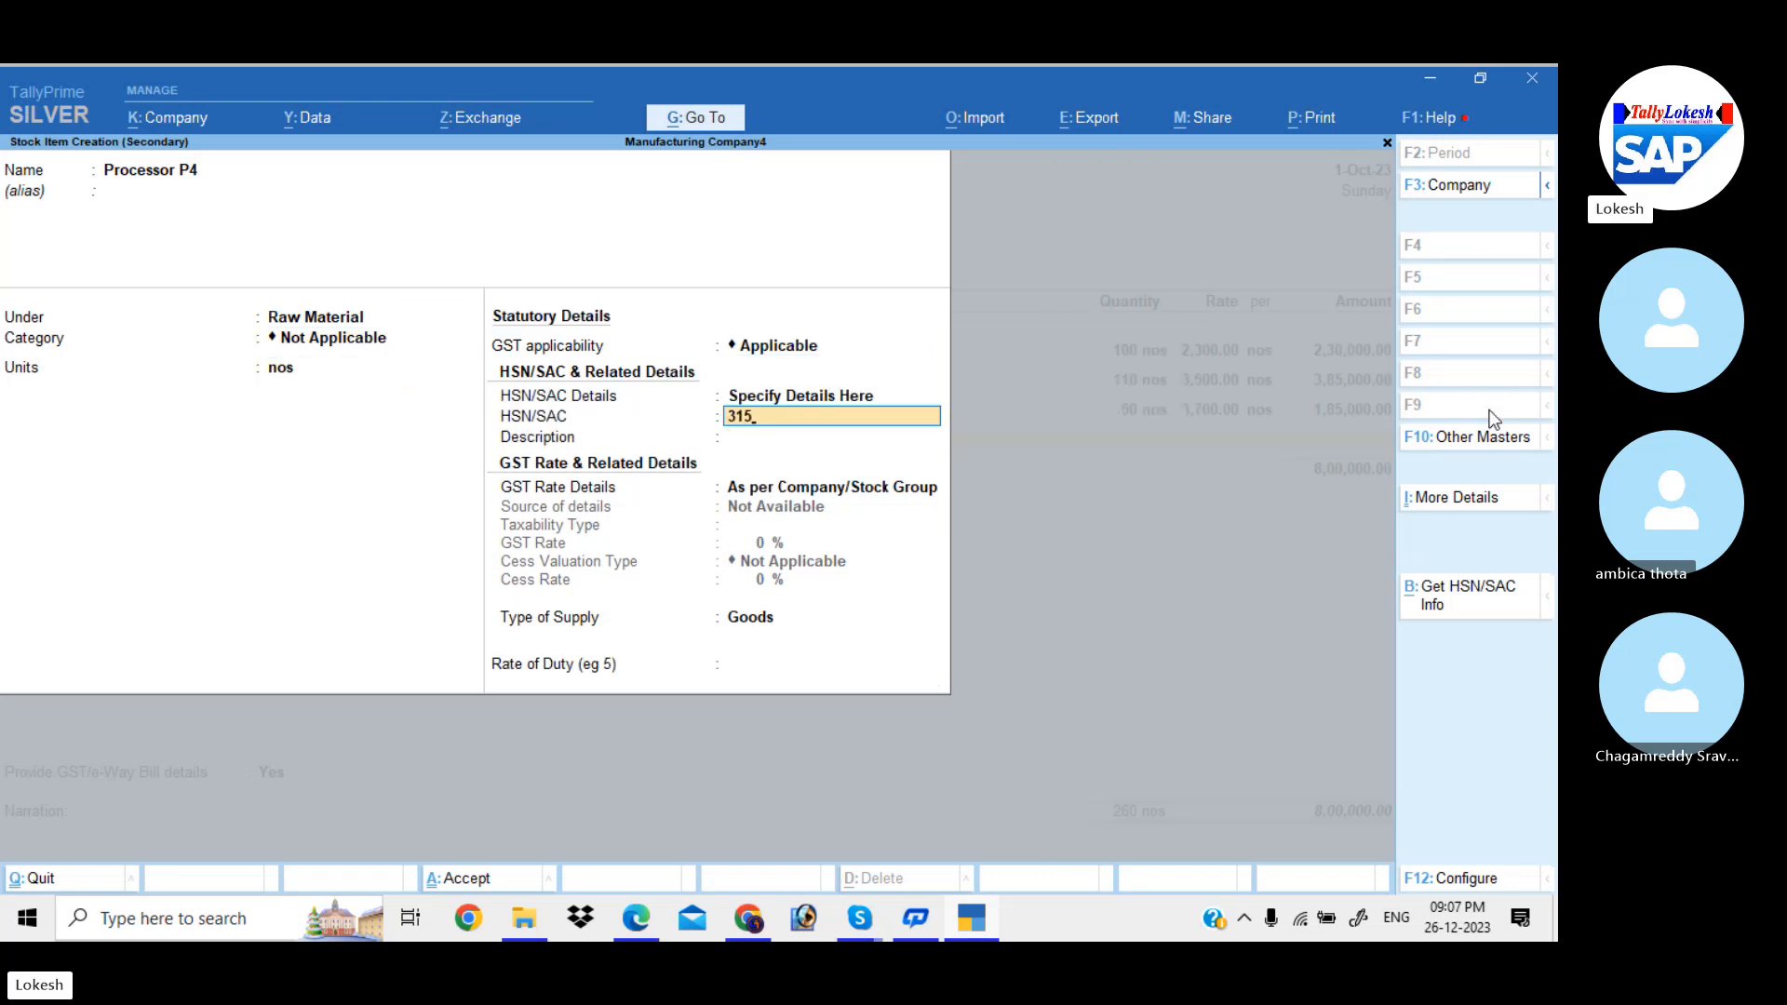
type("312")
key("Return")
- Specify Processor P4's GST rate details as Taxable at 18% with supply type Goods, and save the item
key("Down")
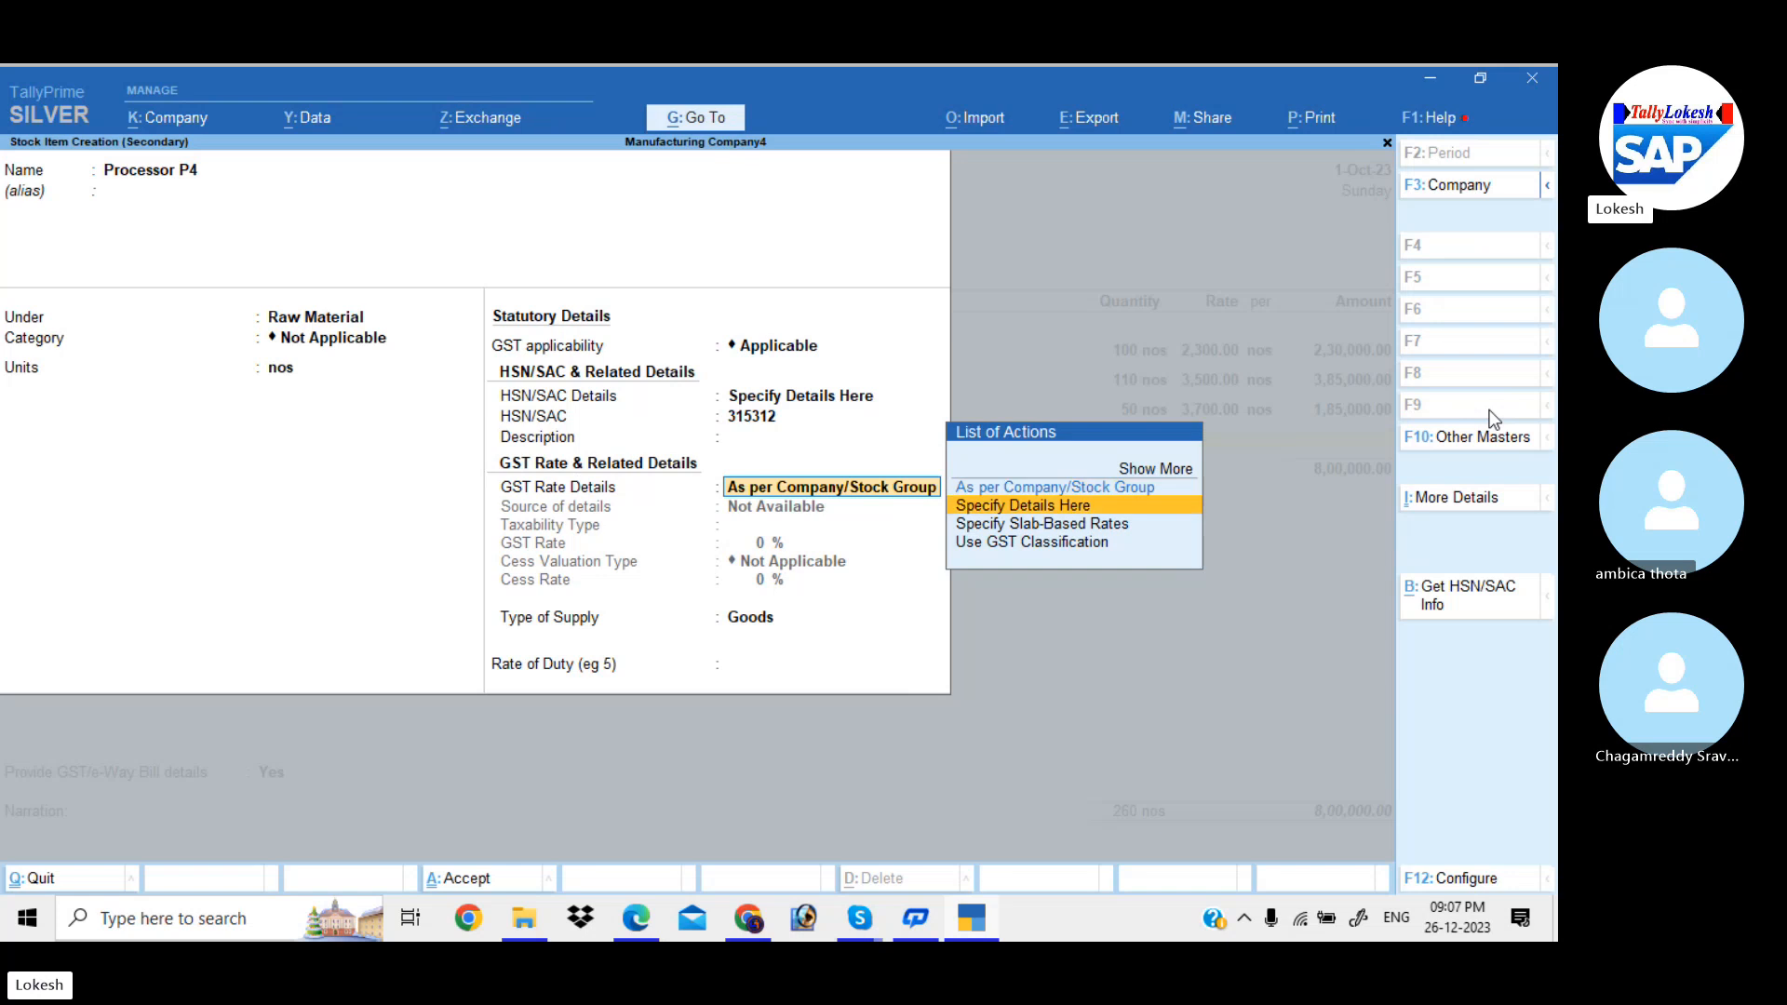
key("Return")
key("Return")
key("BackSpace")
type("1")
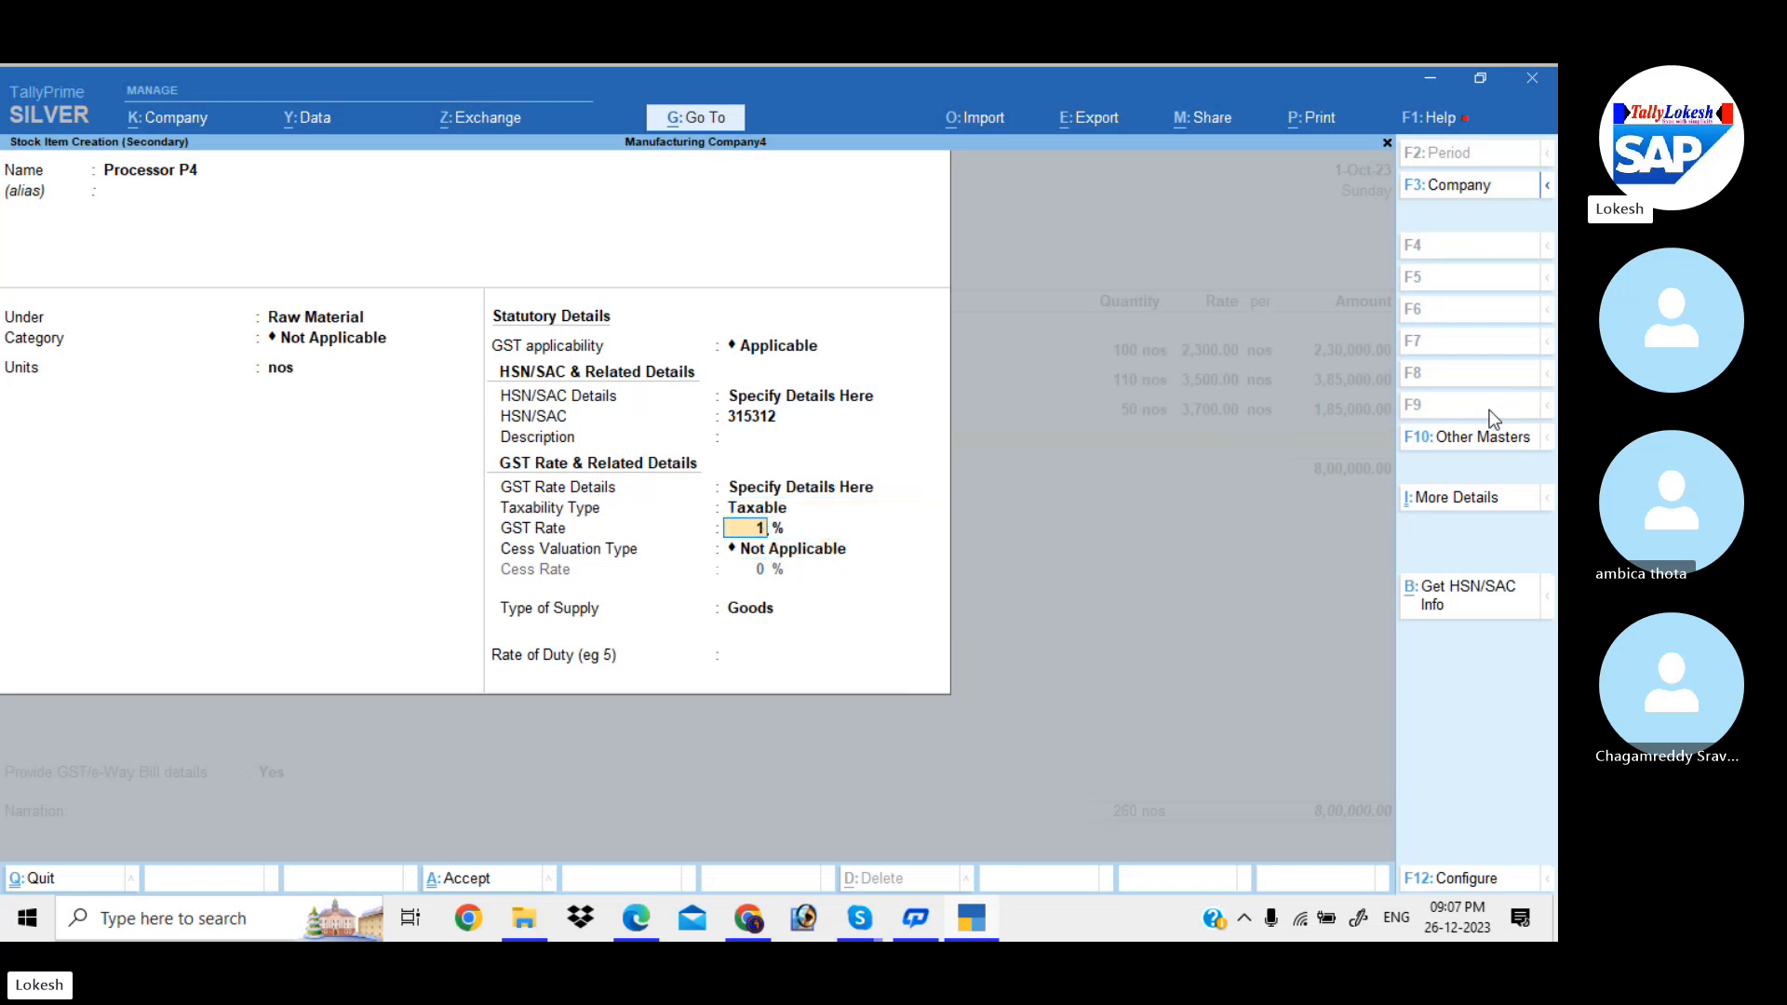
type(",8")
key("Return")
key("Return")
key("Return")
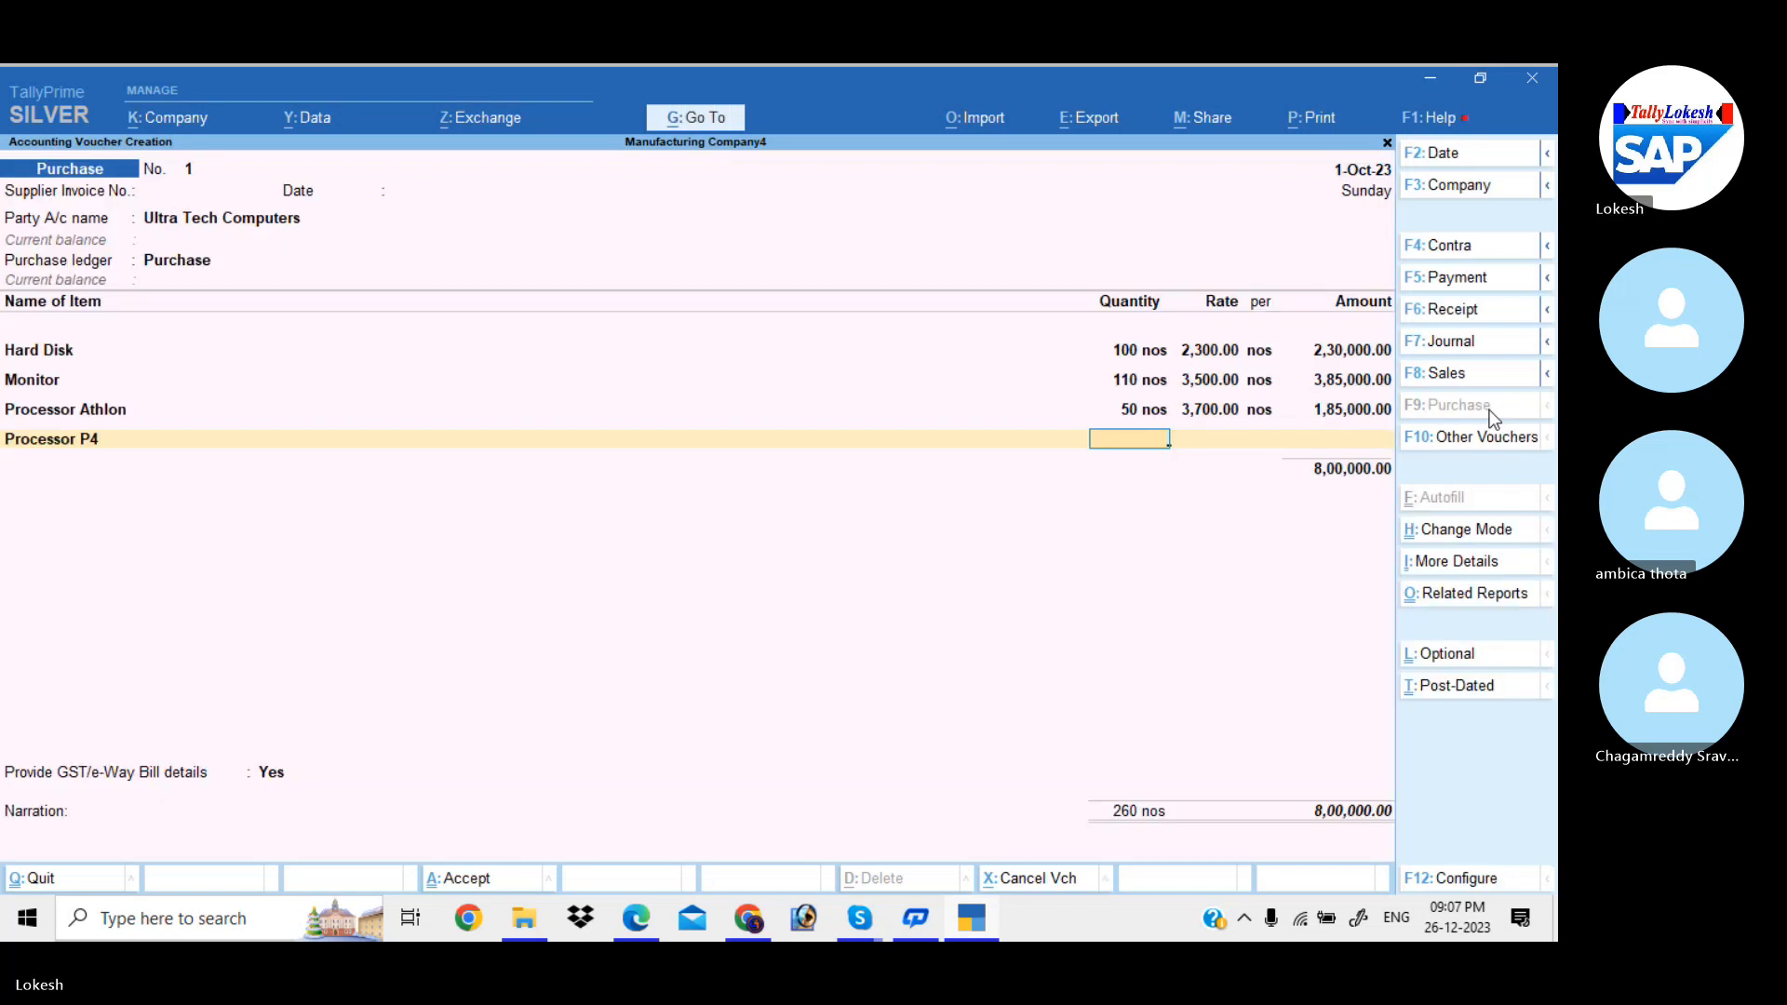
- Enter a quantity of 50 nos at a rate of 5700 for Processor P4 and end the voucher's item list
type("50")
key("Return")
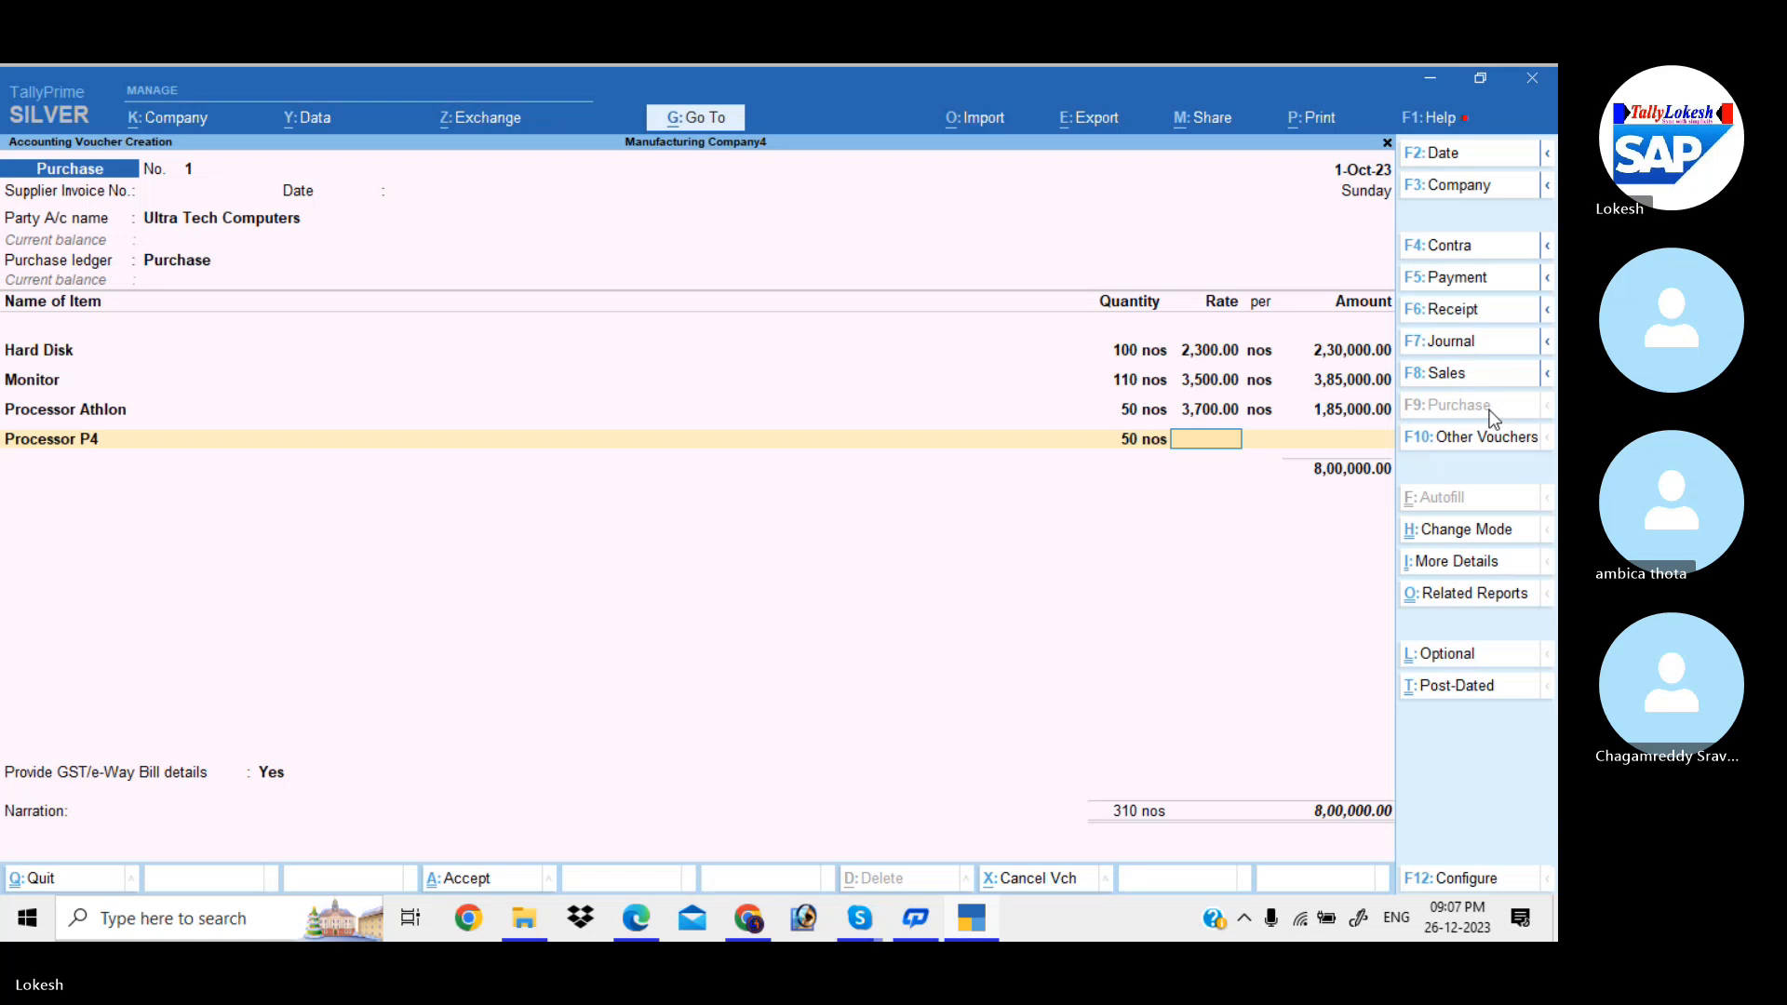
type("5,700")
key("Return")
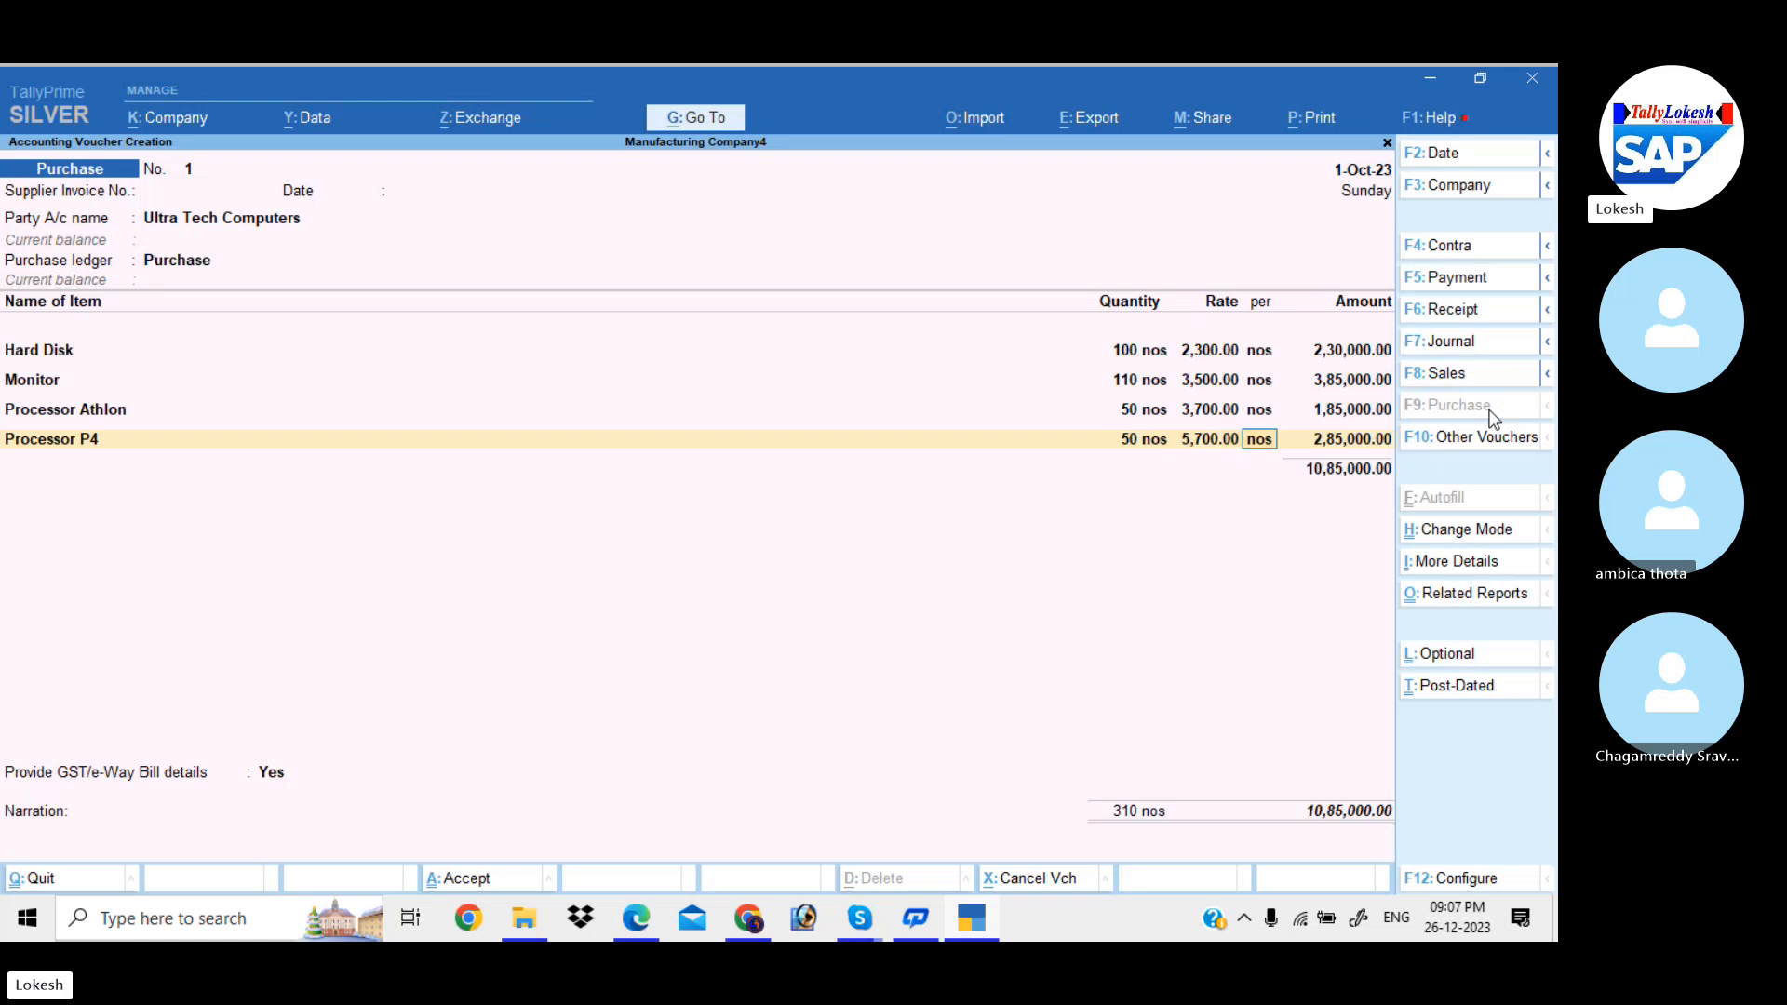
key("Return")
key("Return")
key("Return")
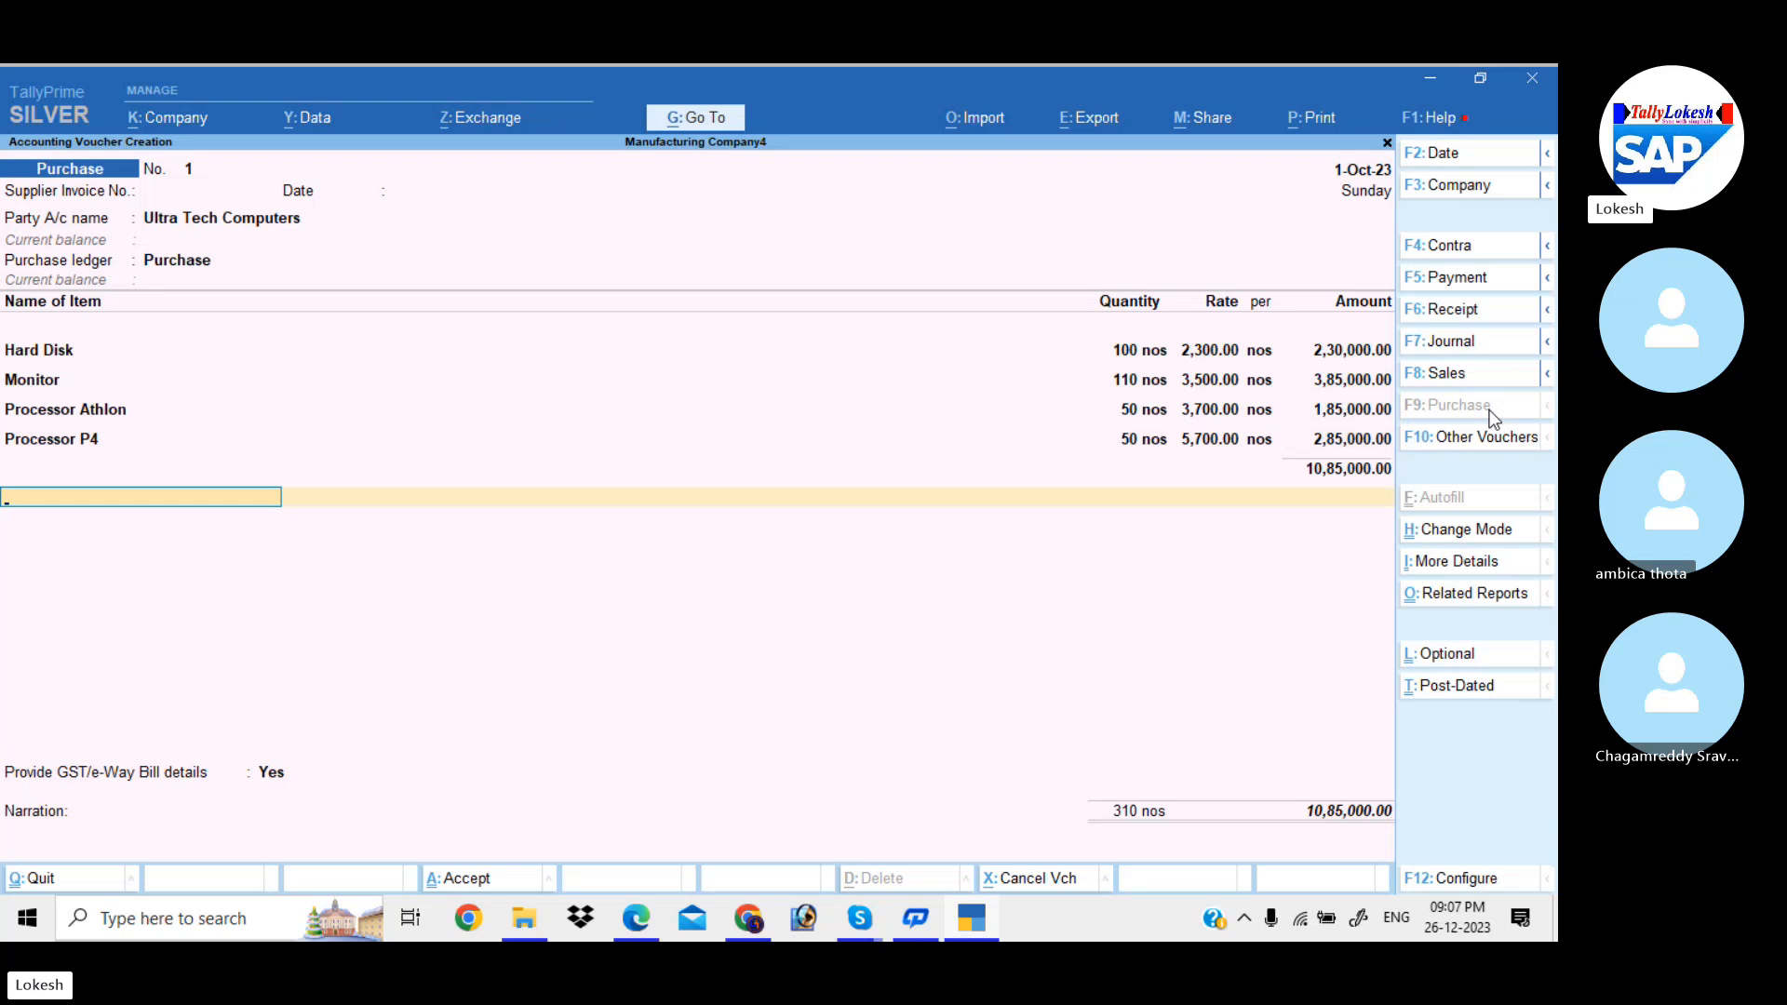
- Create a ledger named Carriage Inwards from the purchase voucher and place it under Direct Expenses
key("alt+c")
type("Carri")
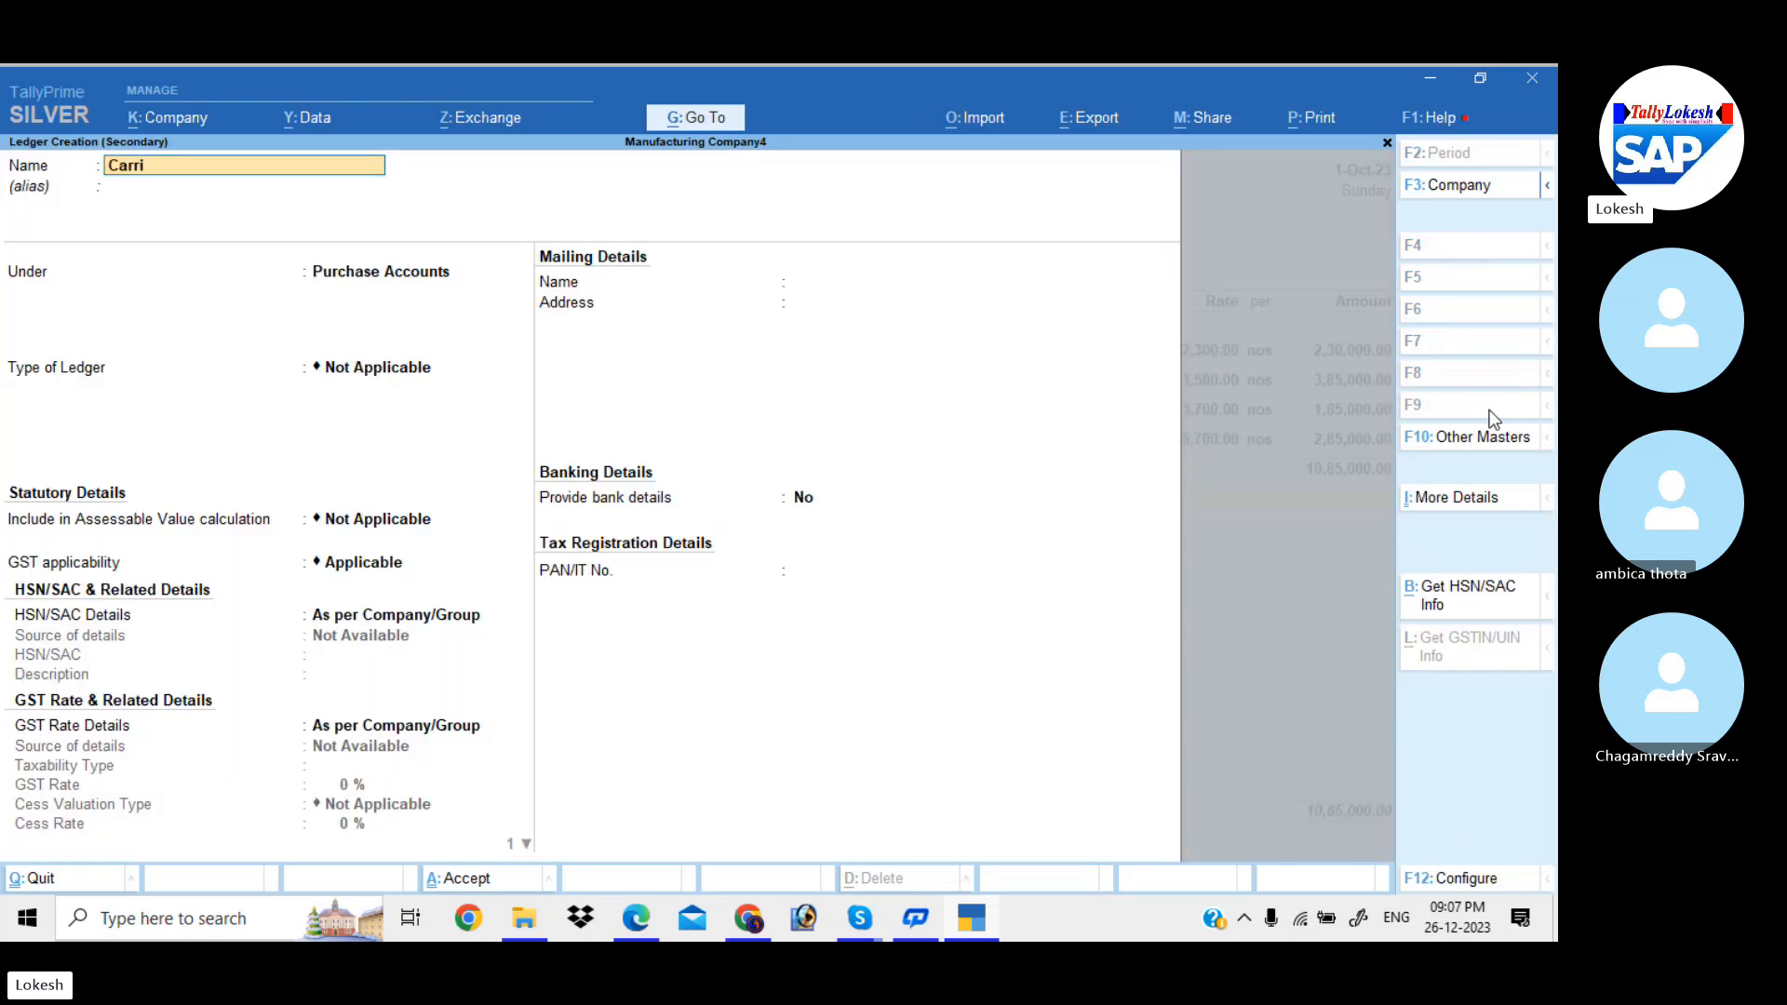
type("age inwards")
key("Return")
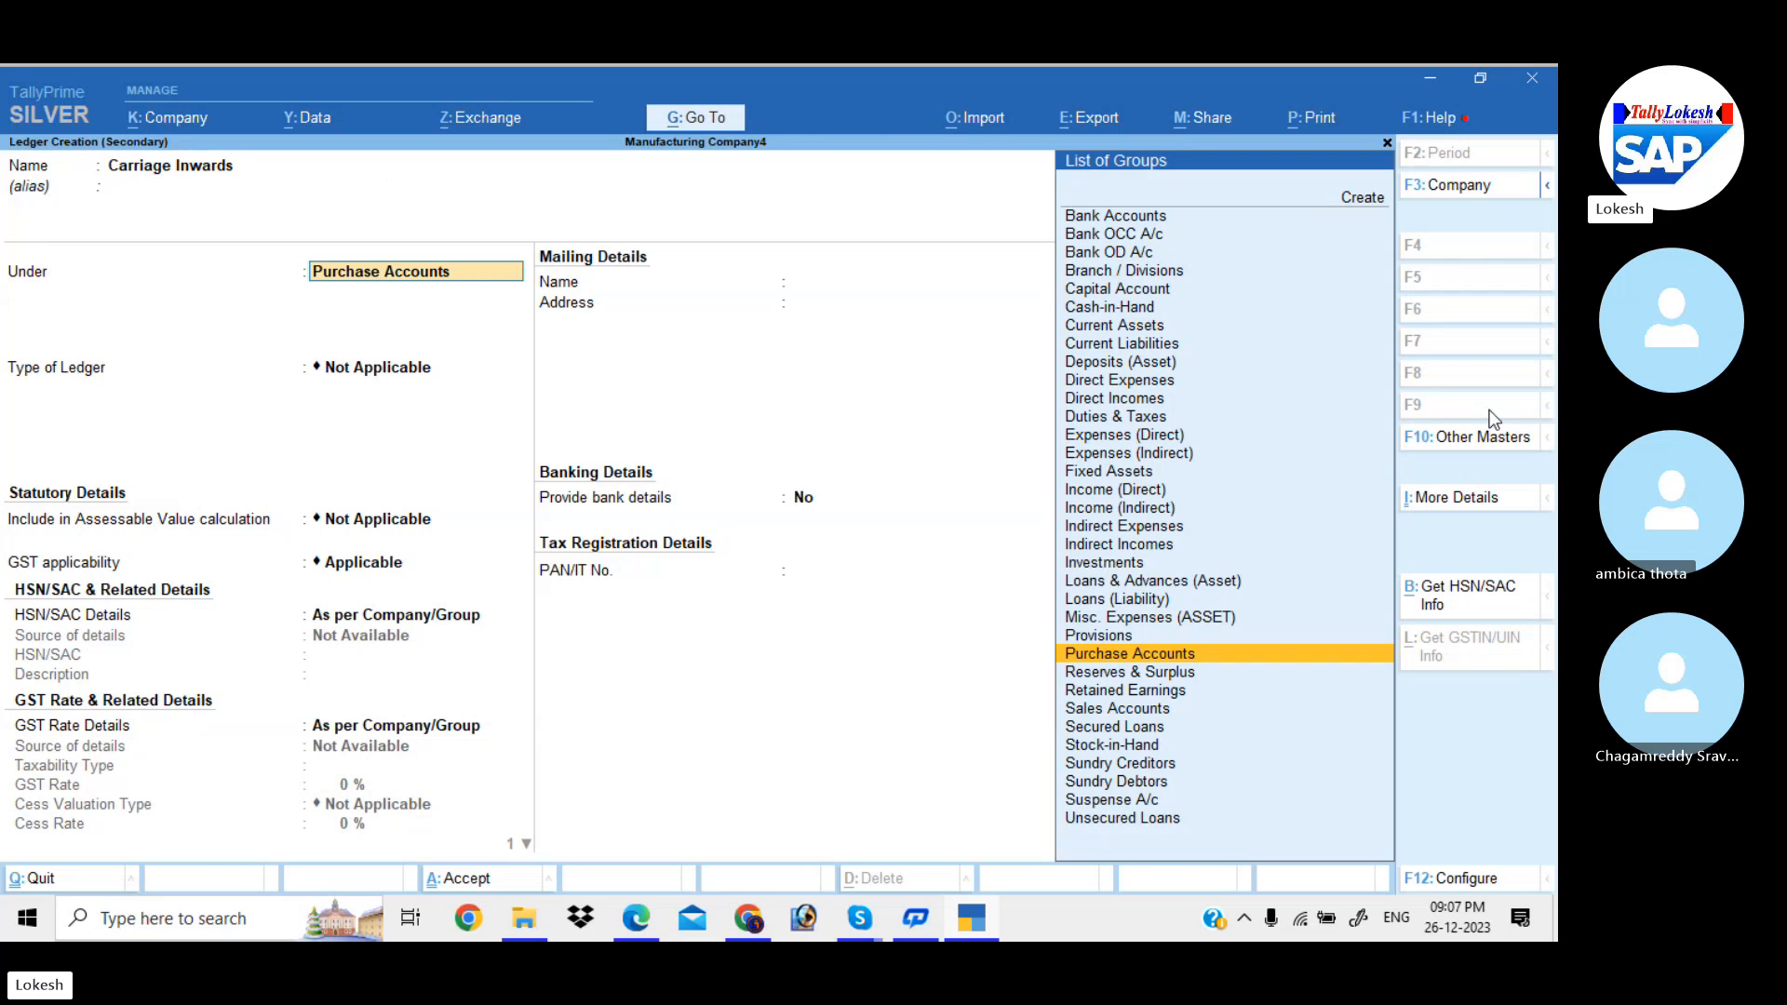
type("di")
key("Return")
key("BackSpace")
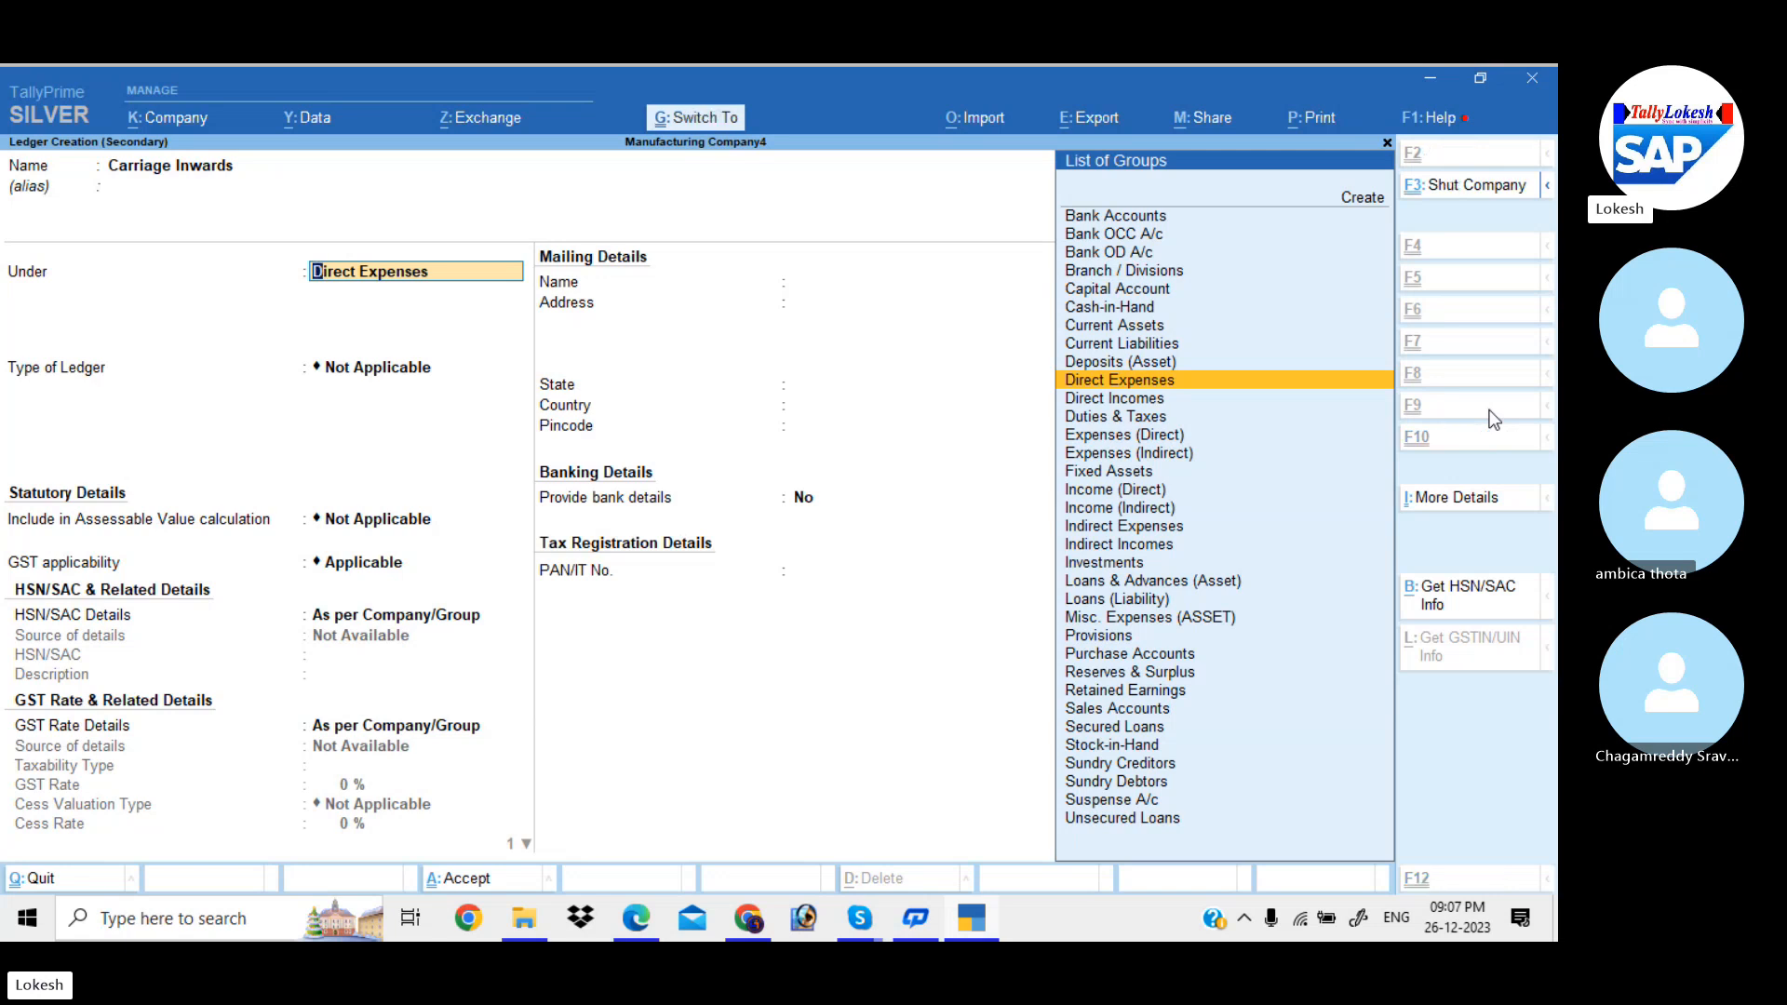
- Alter the Direct Expenses group to use Appropriate by Value as its purchase invoice allocation method, and save the group
key("ctrl+Return")
key("Return")
key("Return")
key("Return")
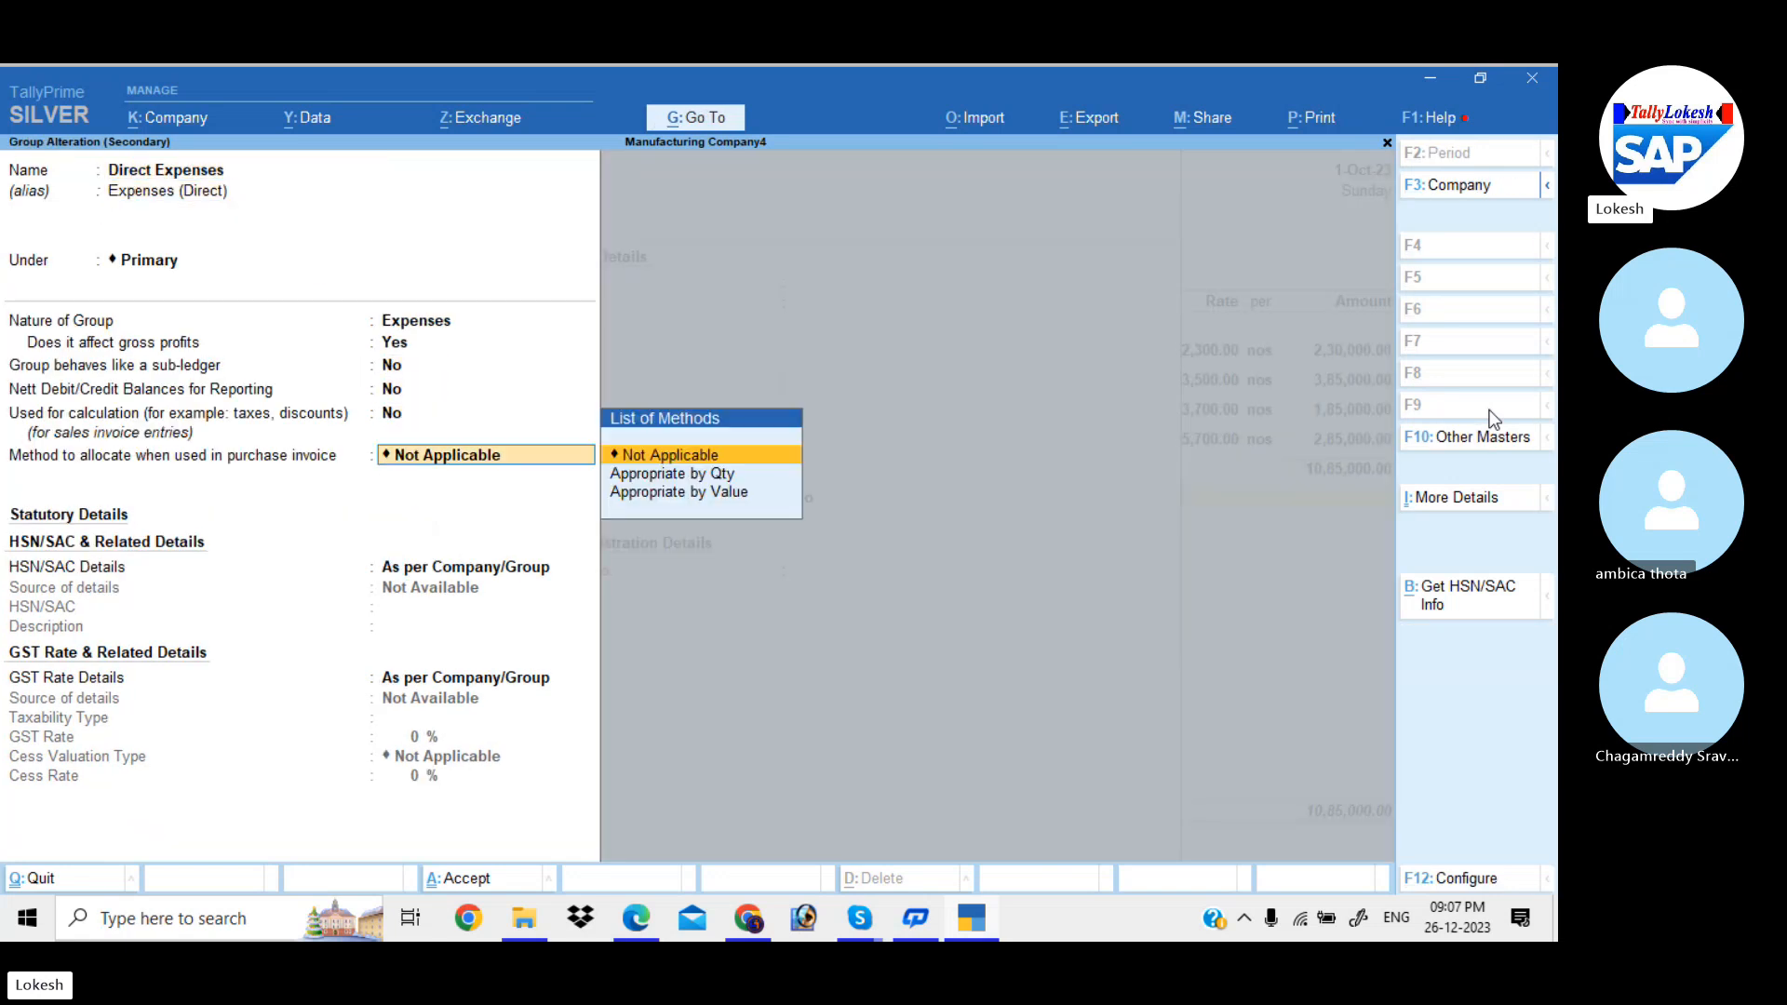
key("Down")
key("Down")
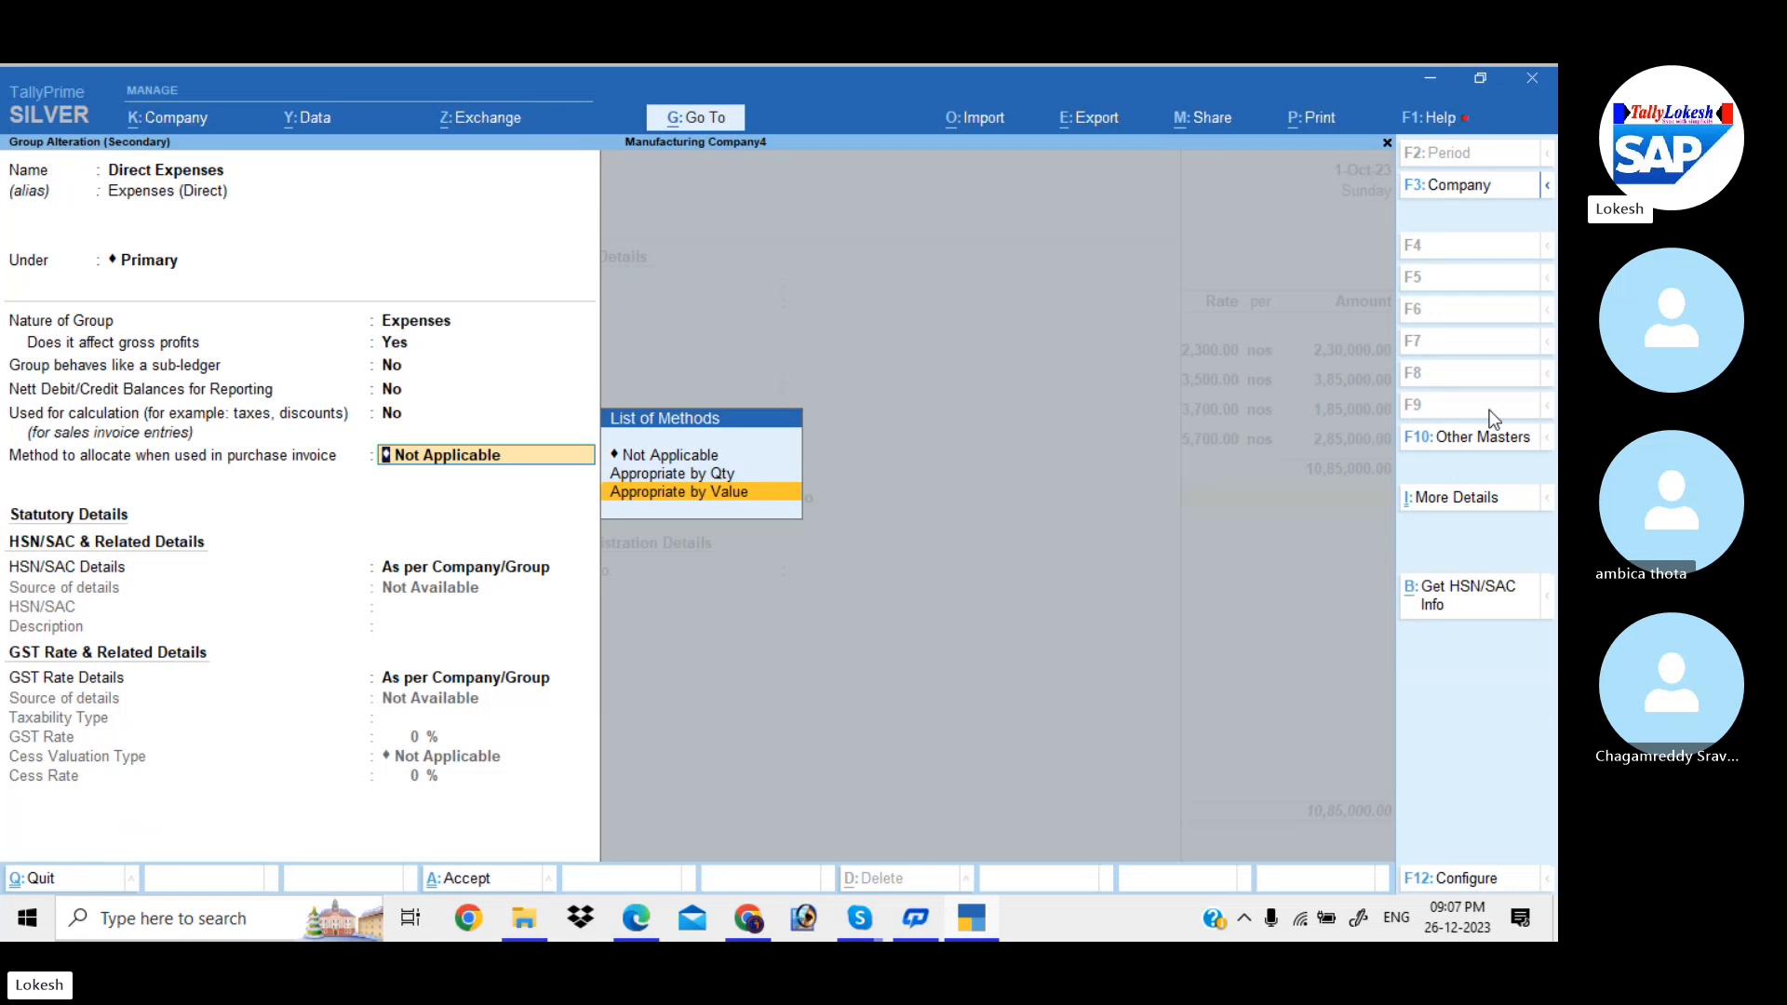
key("Return")
key("Return")
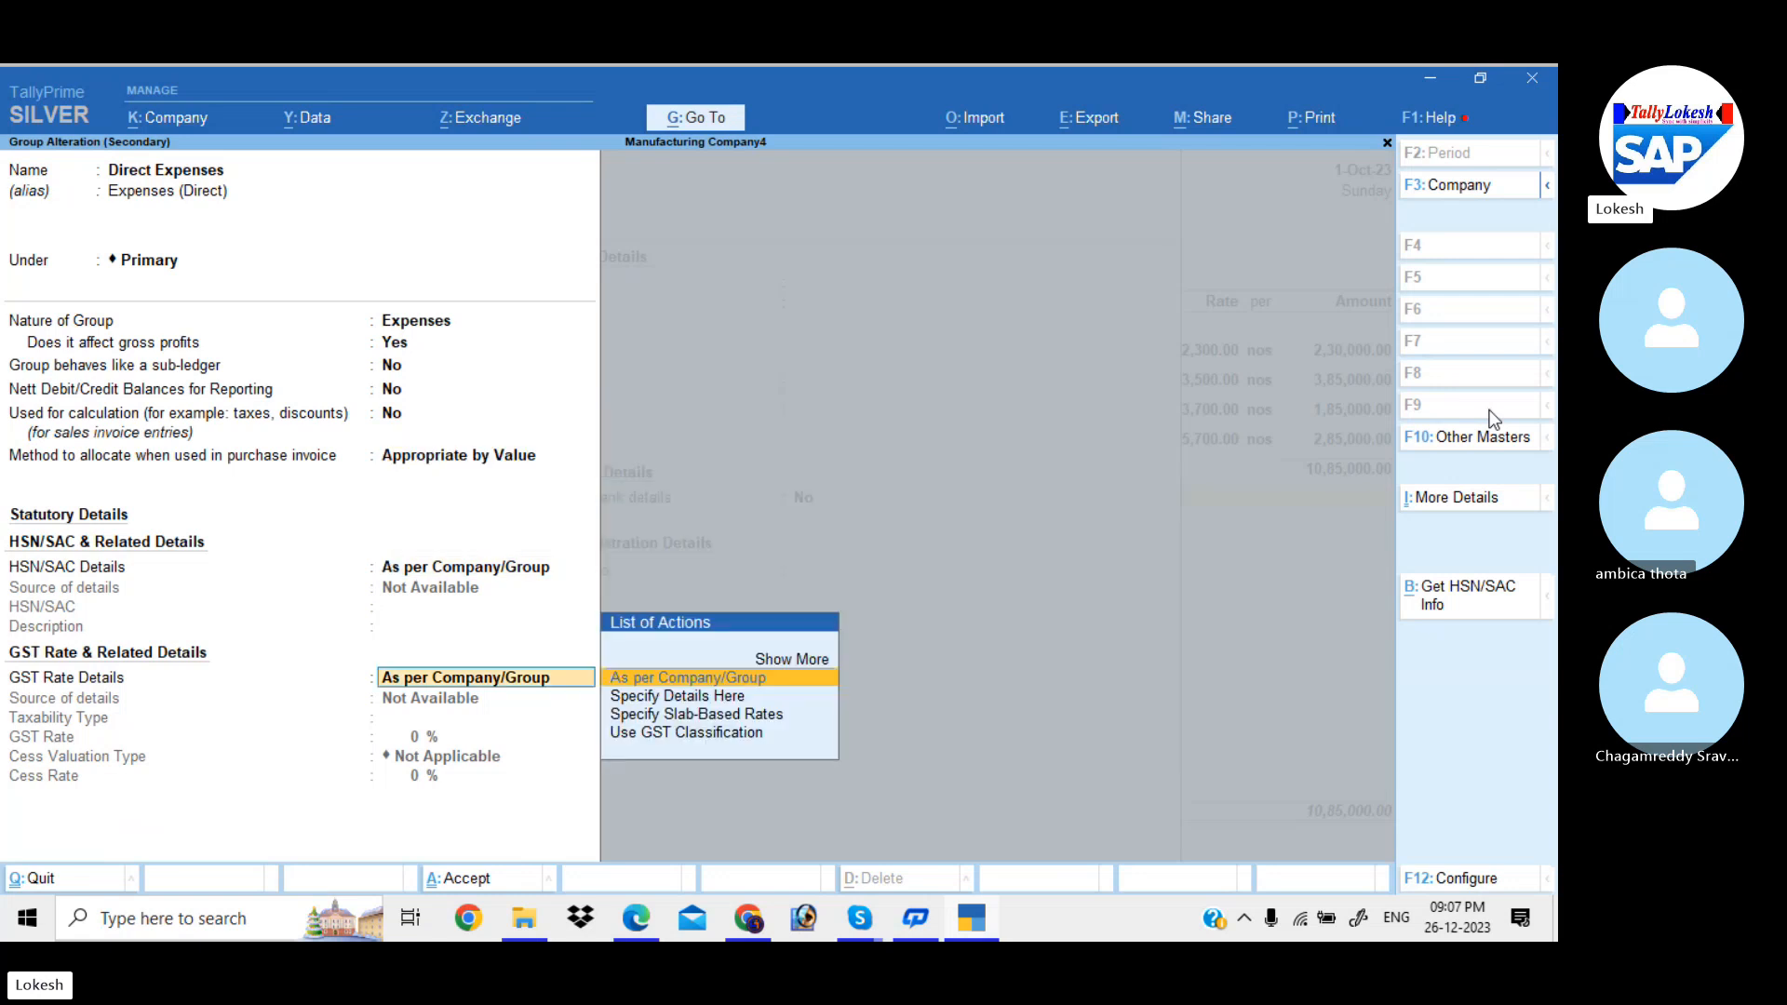
key("ctrl+a")
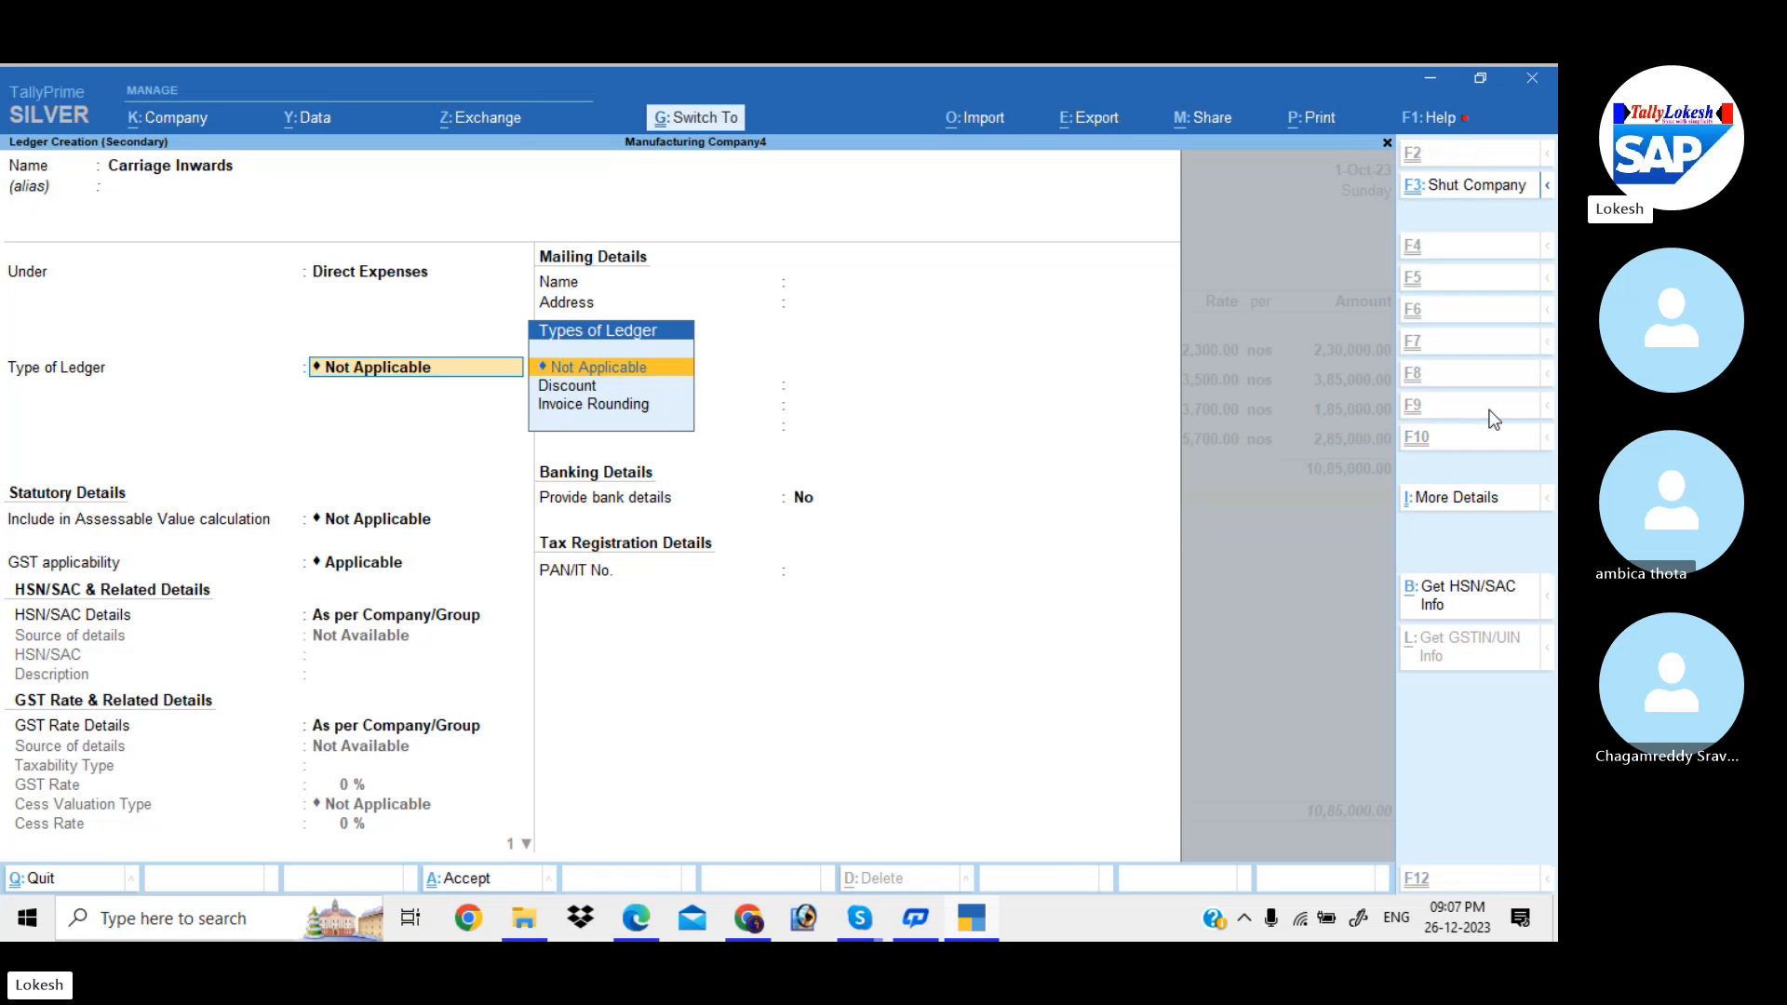
- Save the Carriage Inwards ledger and enter an amount of 400 for it in the purchase voucher
key("ctrl+a")
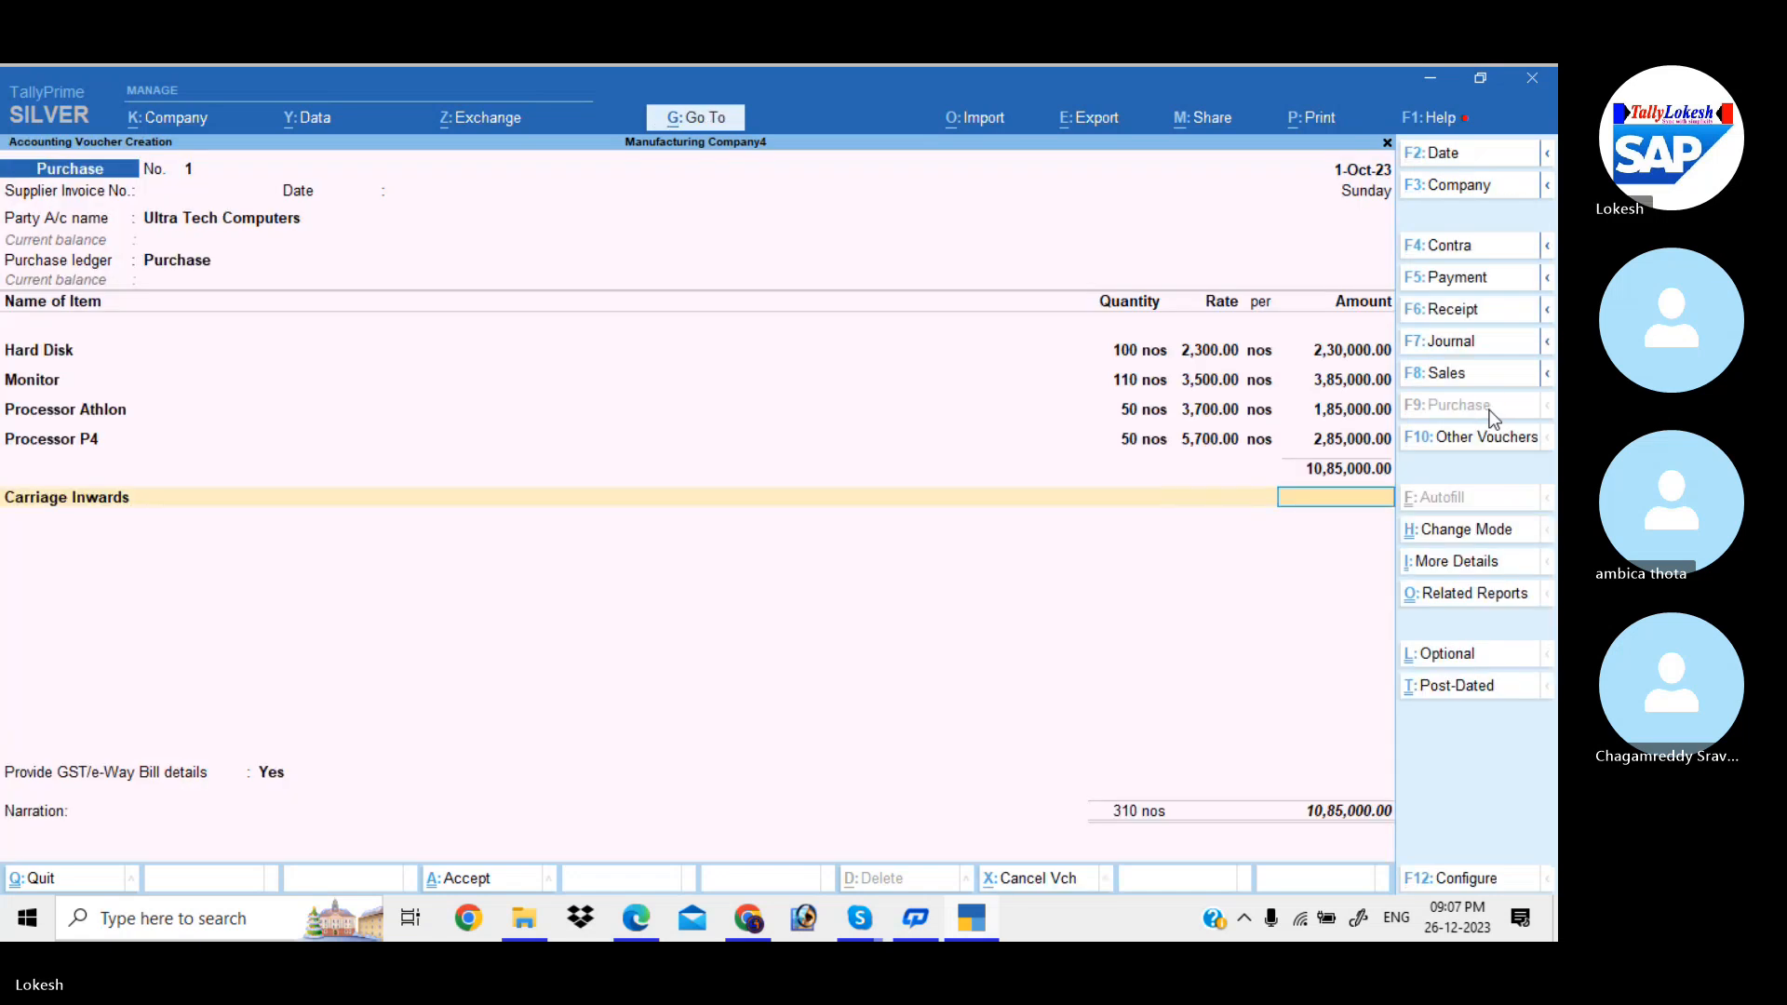
type("400")
key("Return")
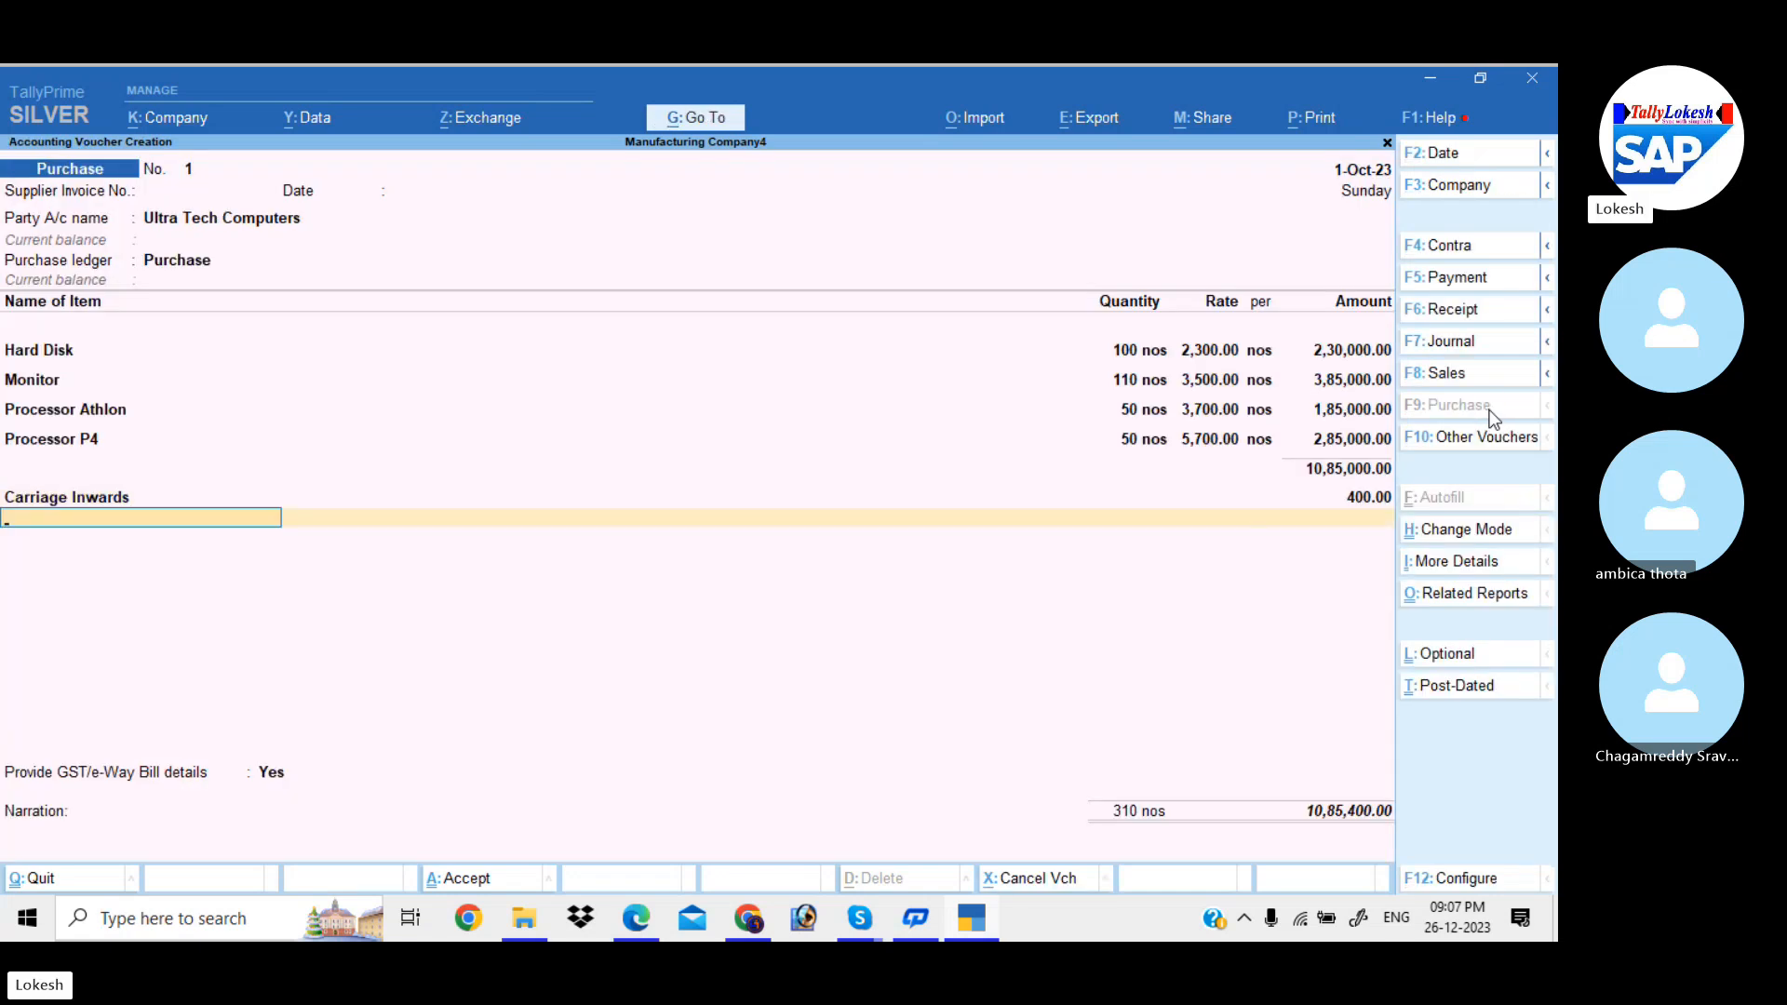
- Create a ledger named CGST from the purchase voucher and place it under Duties & Taxes
key("ctrl")
key("alt+c")
type("CGST")
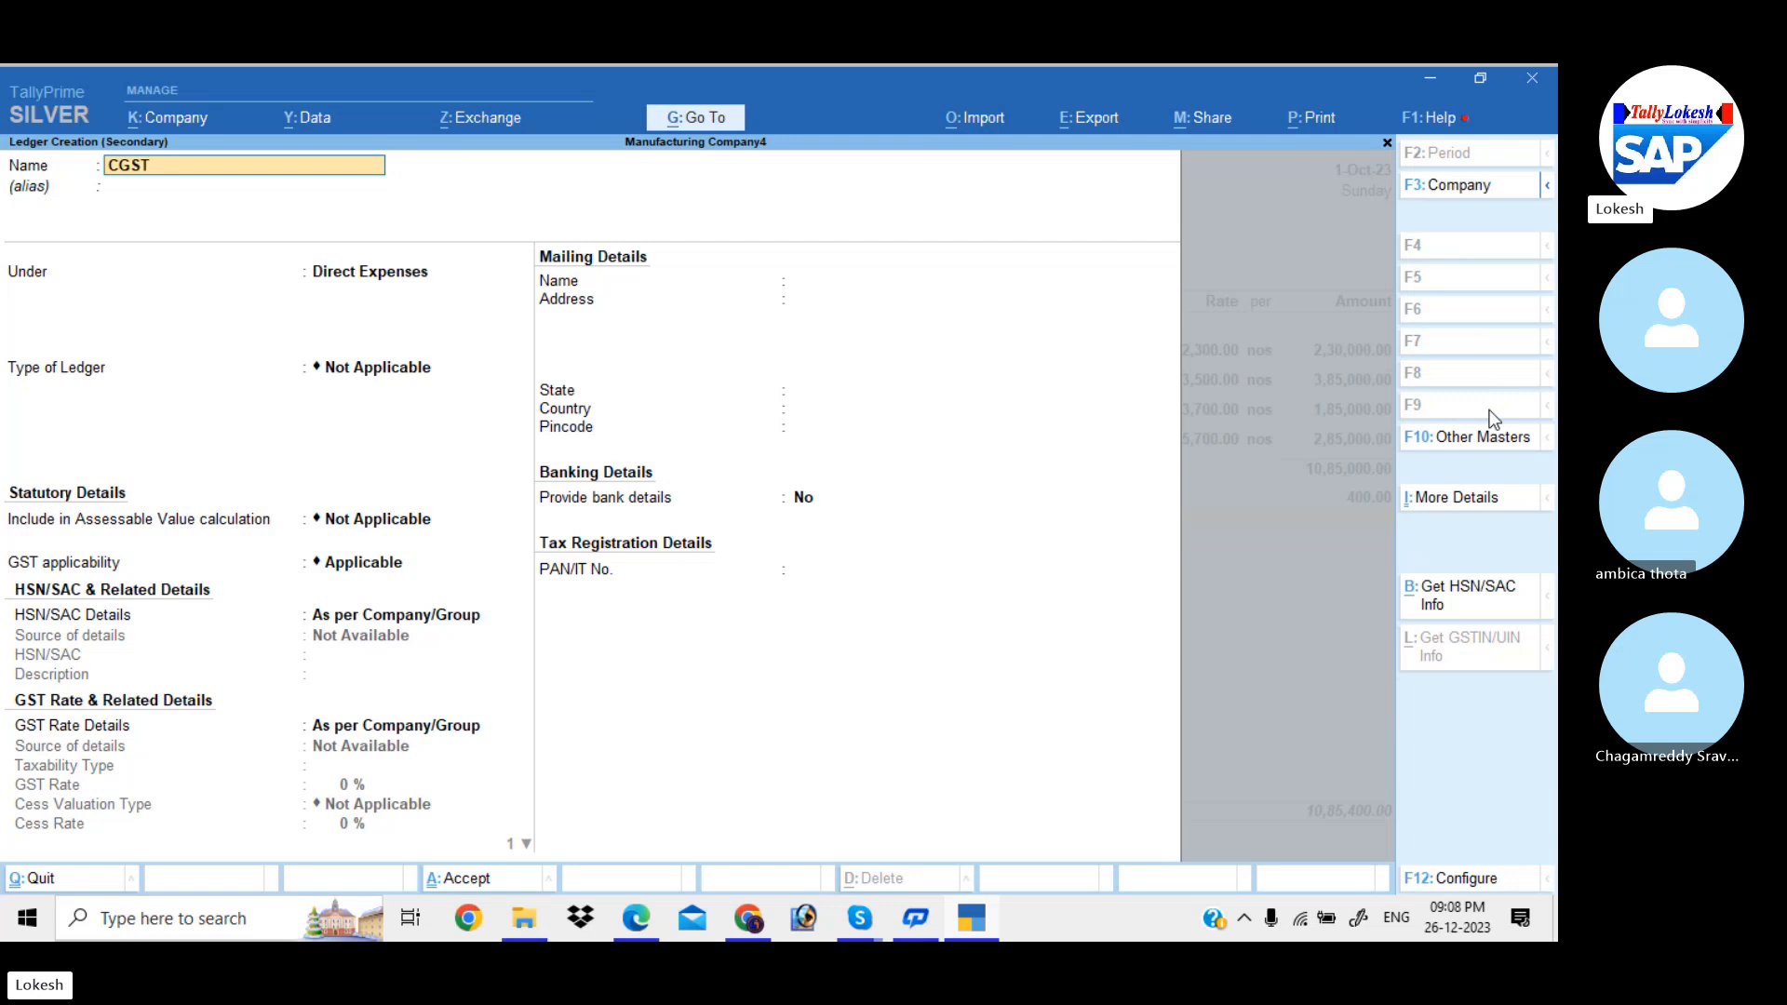
key("Return")
type("du")
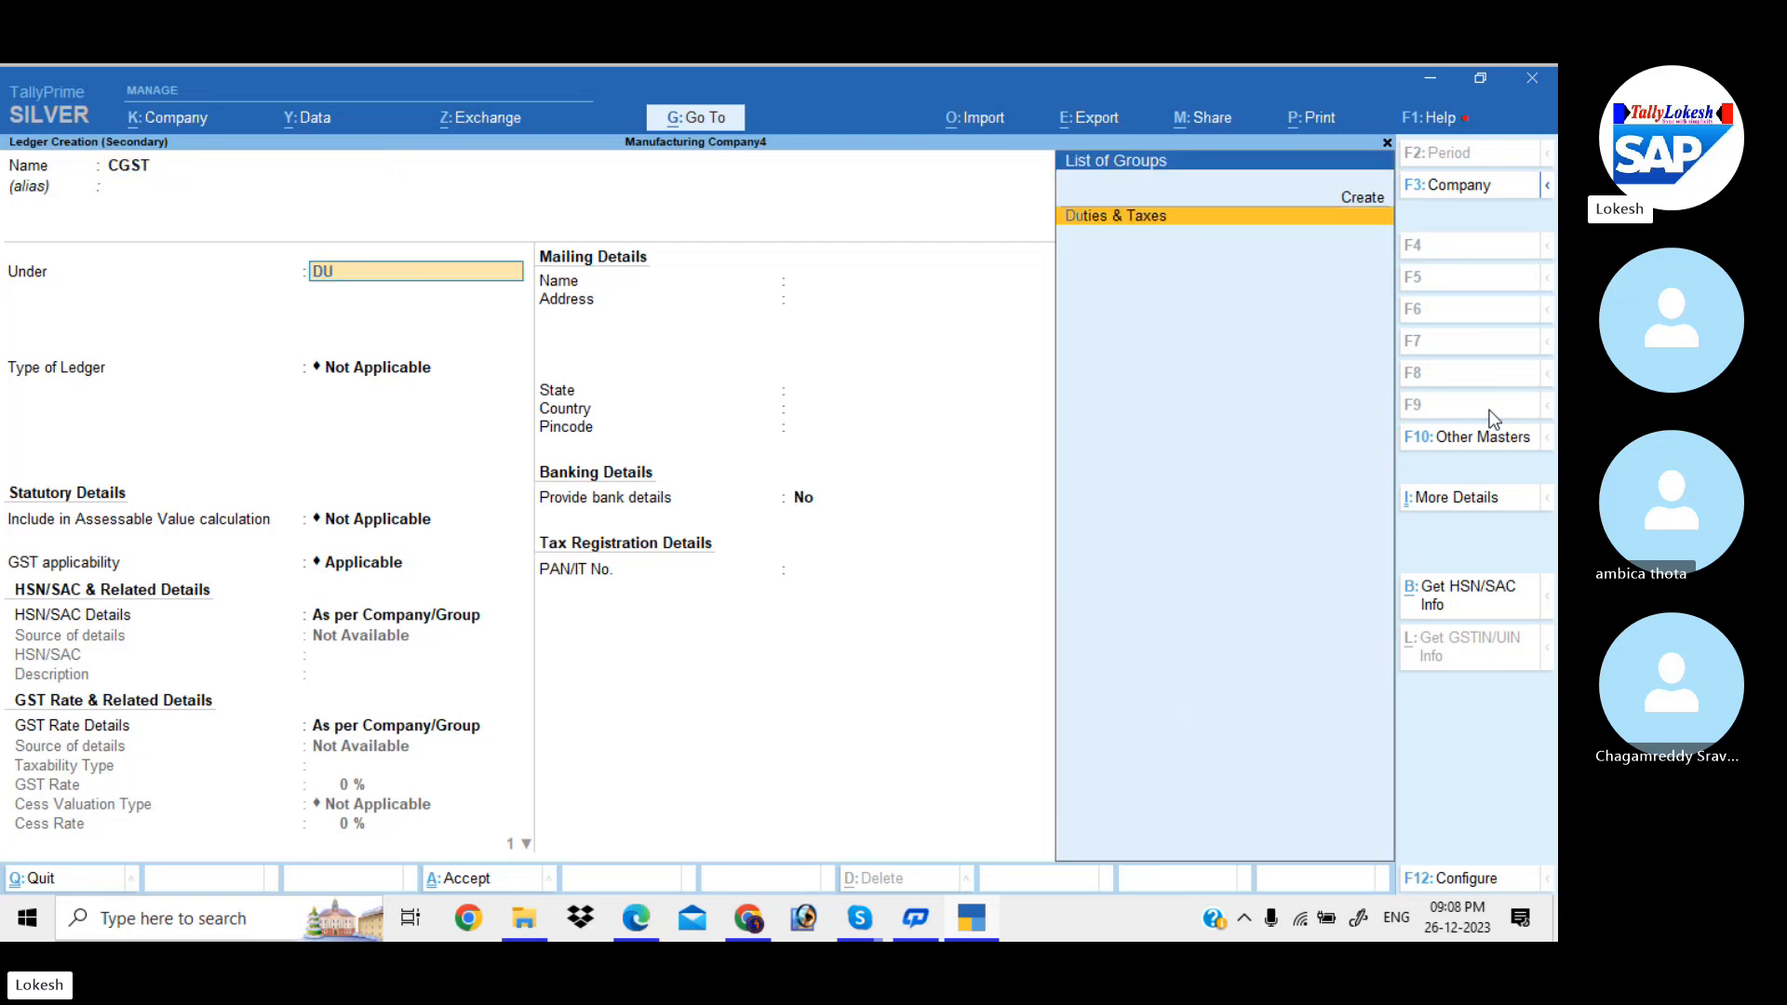
key("Return")
- Set the CGST ledger's duty type to GST and tax type to CGST, save it and accept its voucher amount
key("Up")
key("Return")
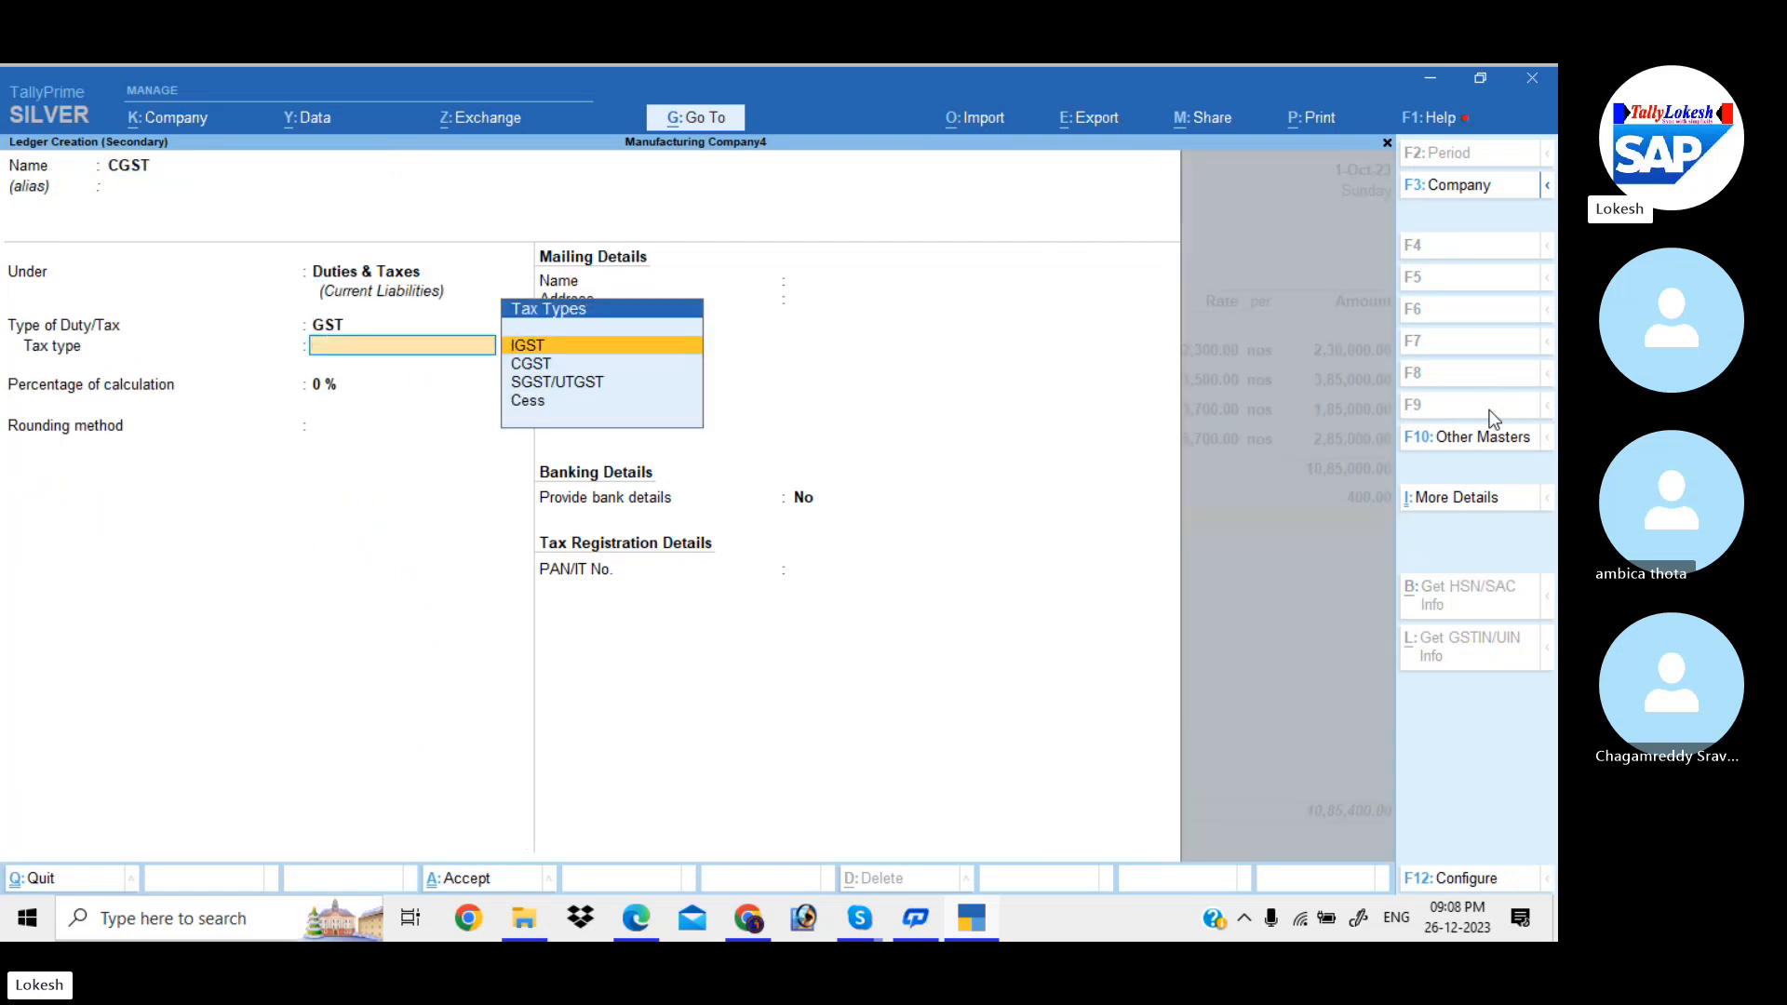
key("Down")
key("Return")
key("Return")
key("Return")
key("Return")
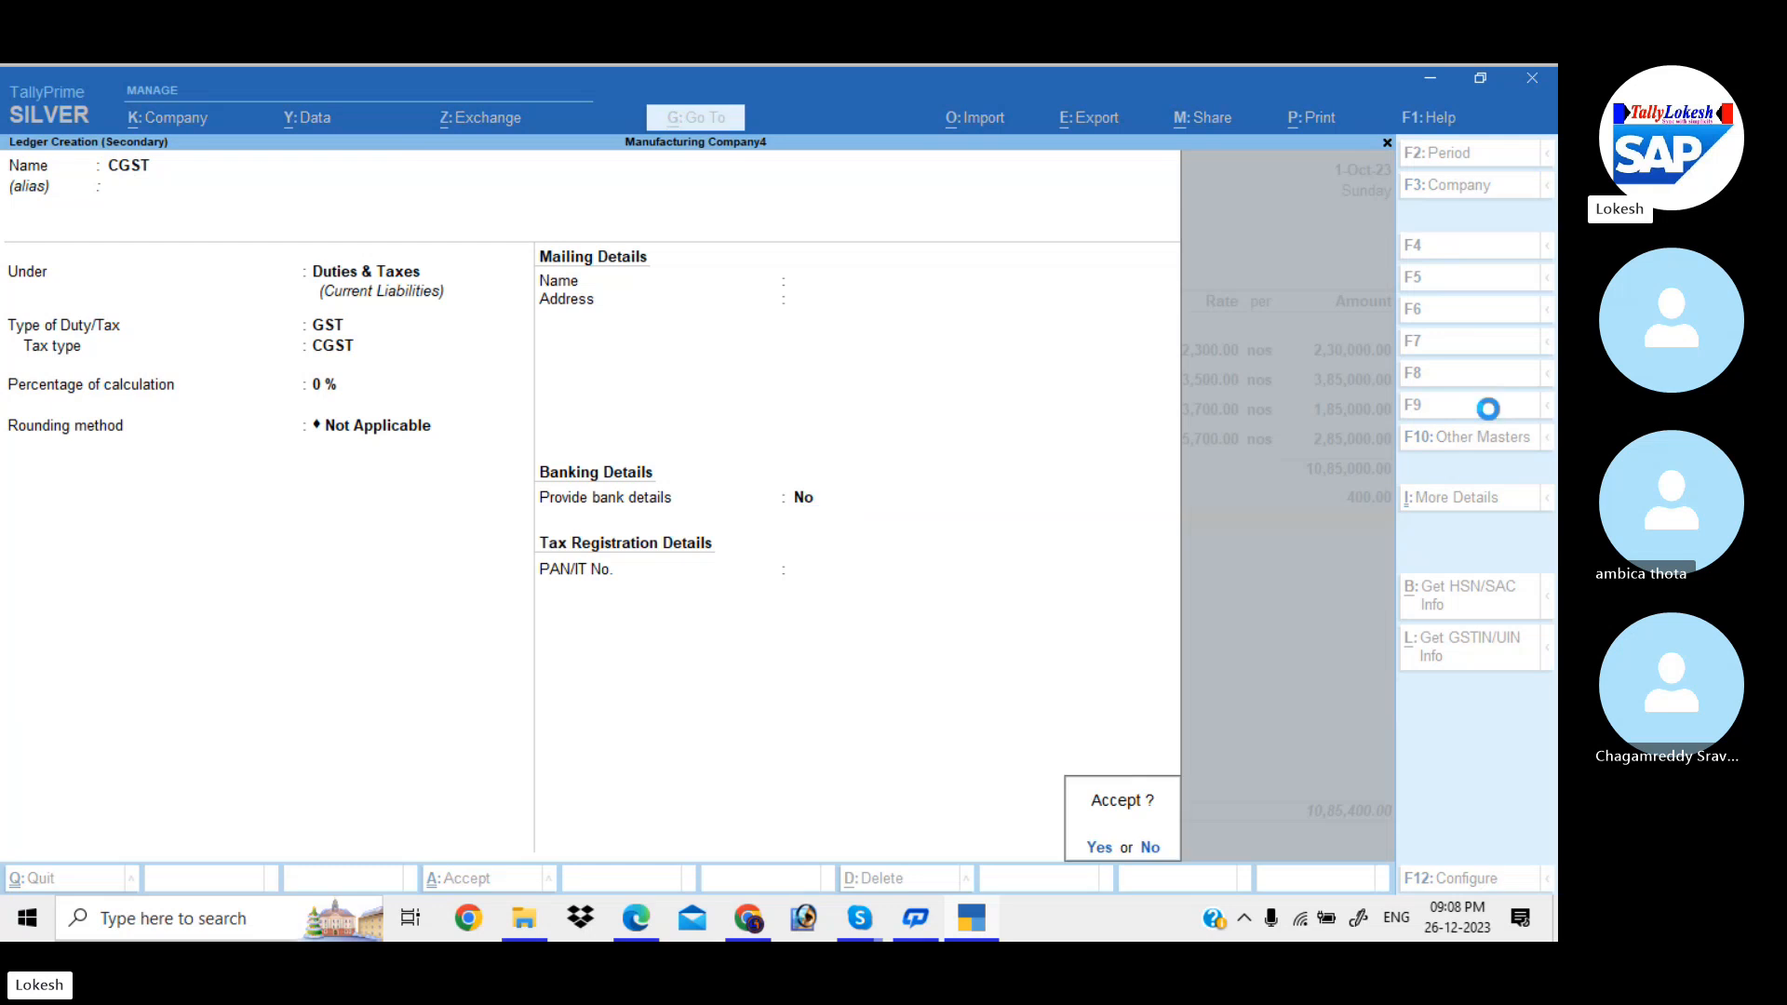
key("Return")
key("Return")
- Create a ledger named SGST from the purchase voucher and place it under Duties & Taxes
key("alt+c")
type("SGST")
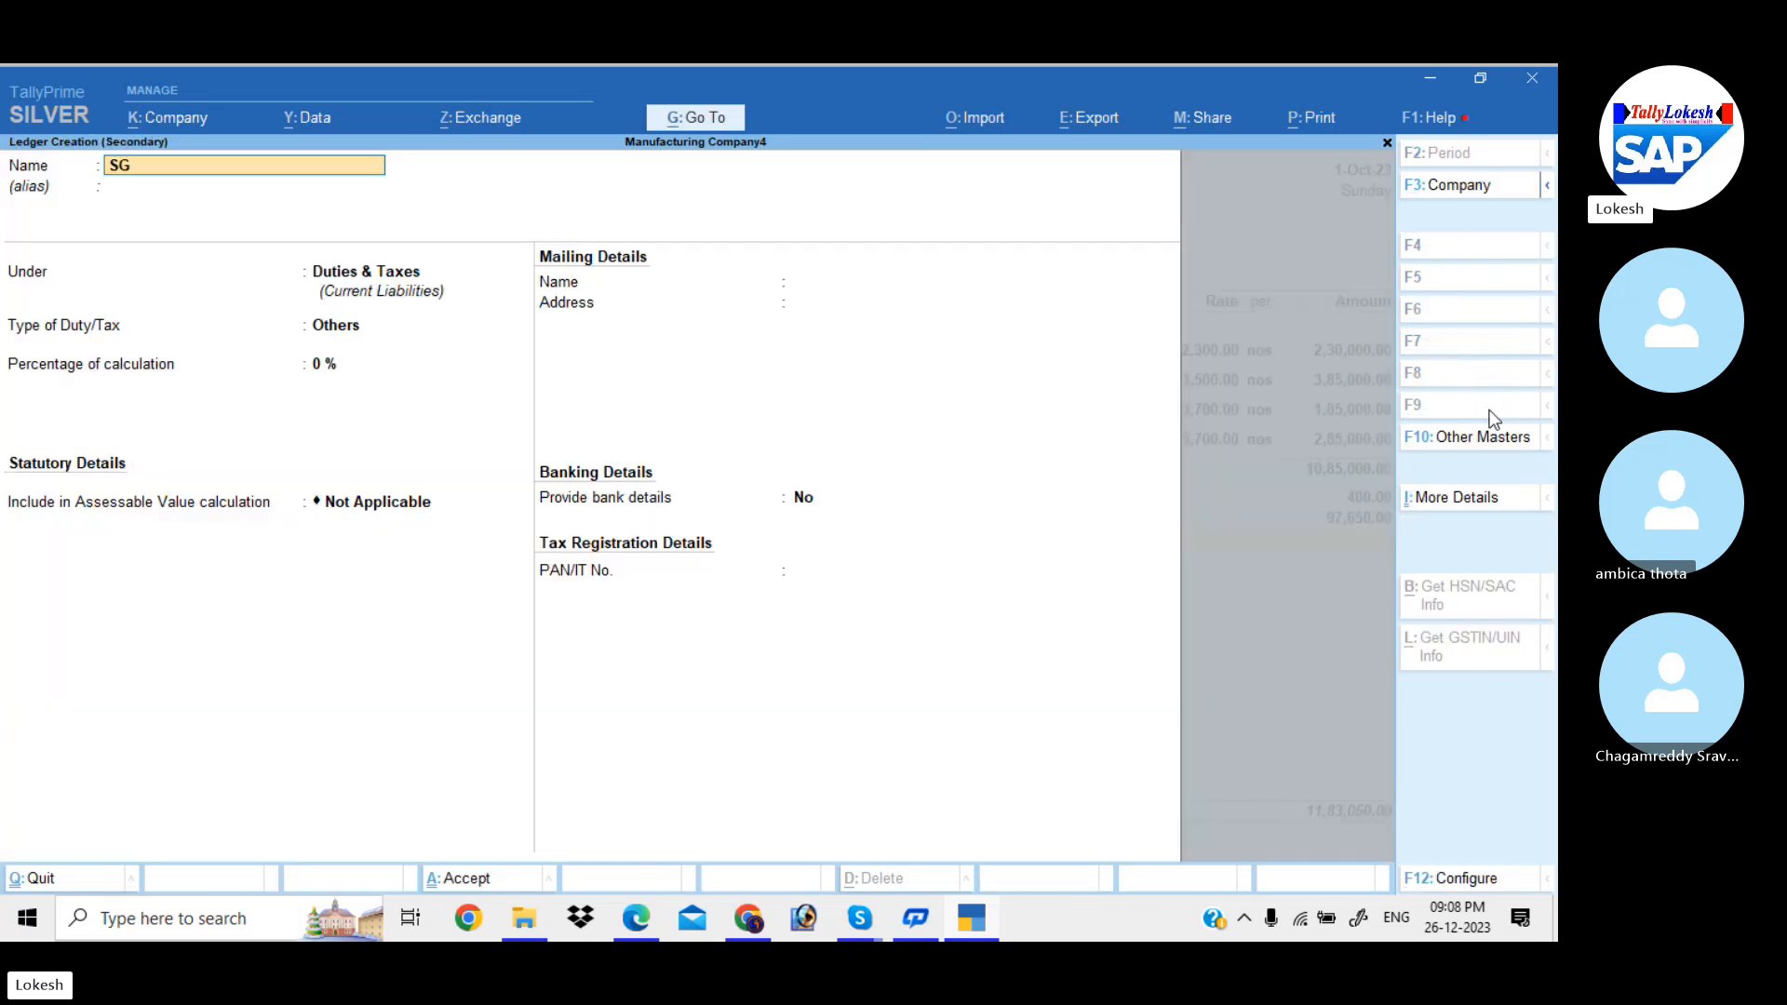
key("Return")
key("Return")
key("Return")
- Set the SGST ledger's duty type to GST and tax type to SGST/UTGST, save it and accept its voucher amount
key("Up")
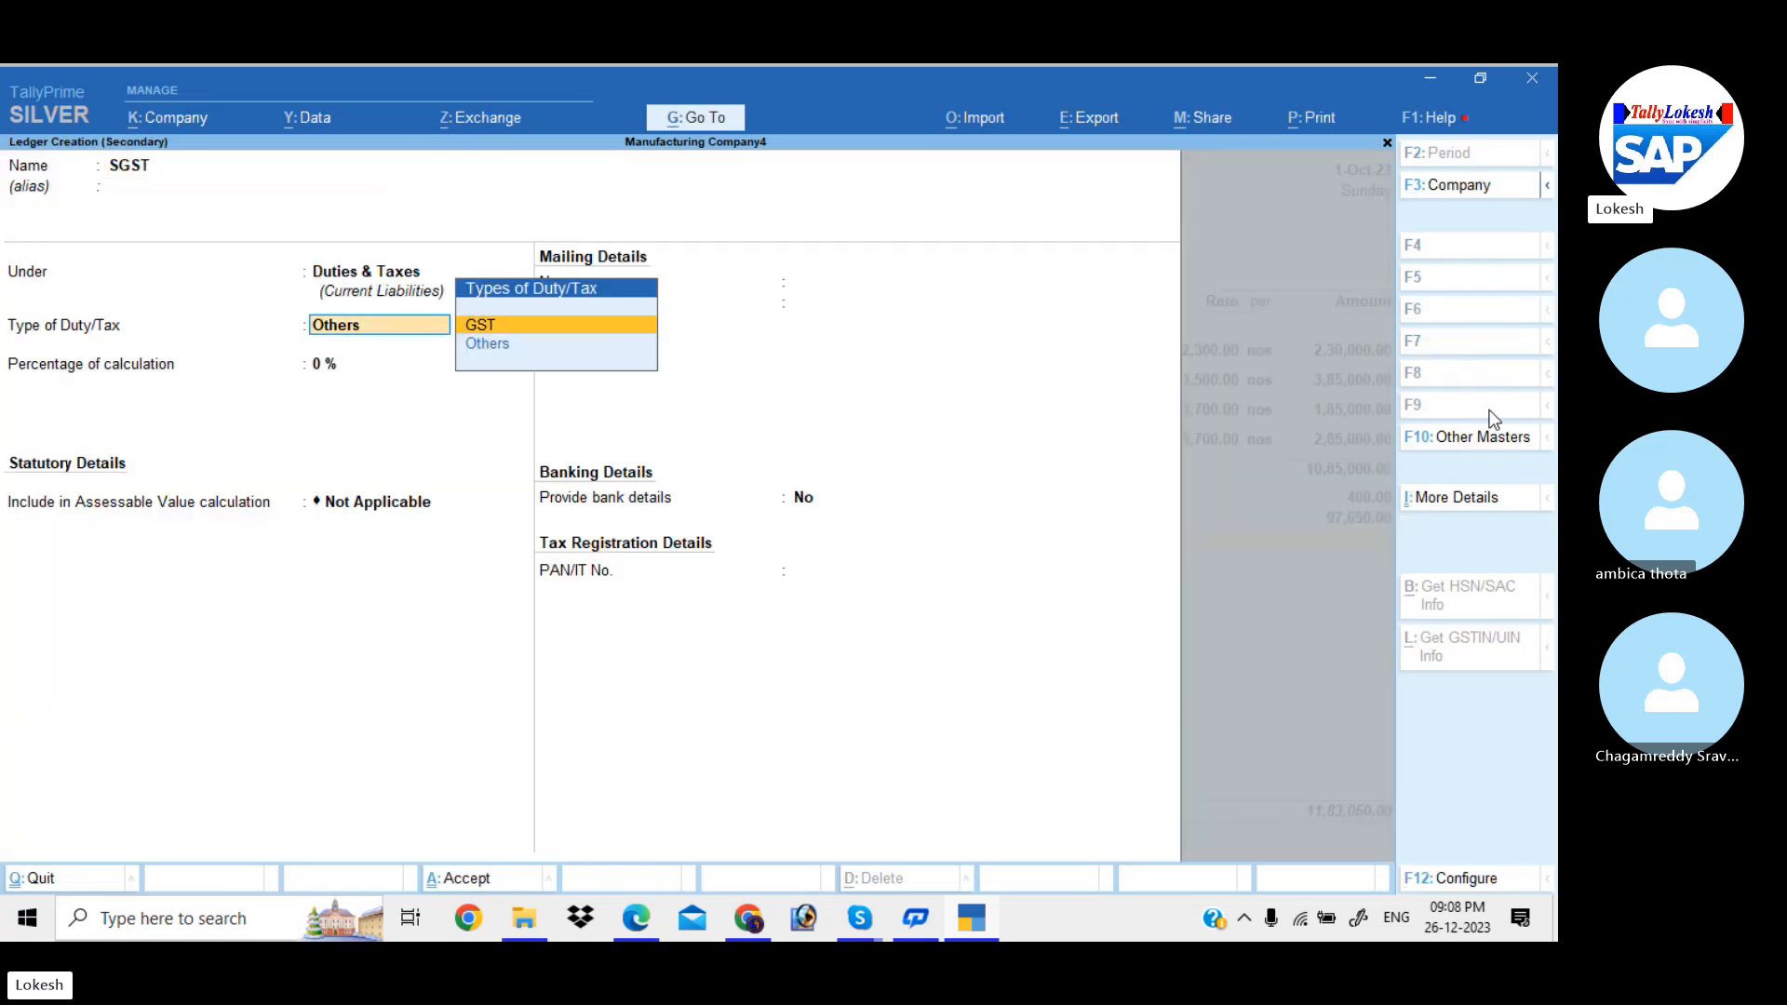
key("Return")
key("Down")
key("Down")
key("Return")
key("Return")
key("Return")
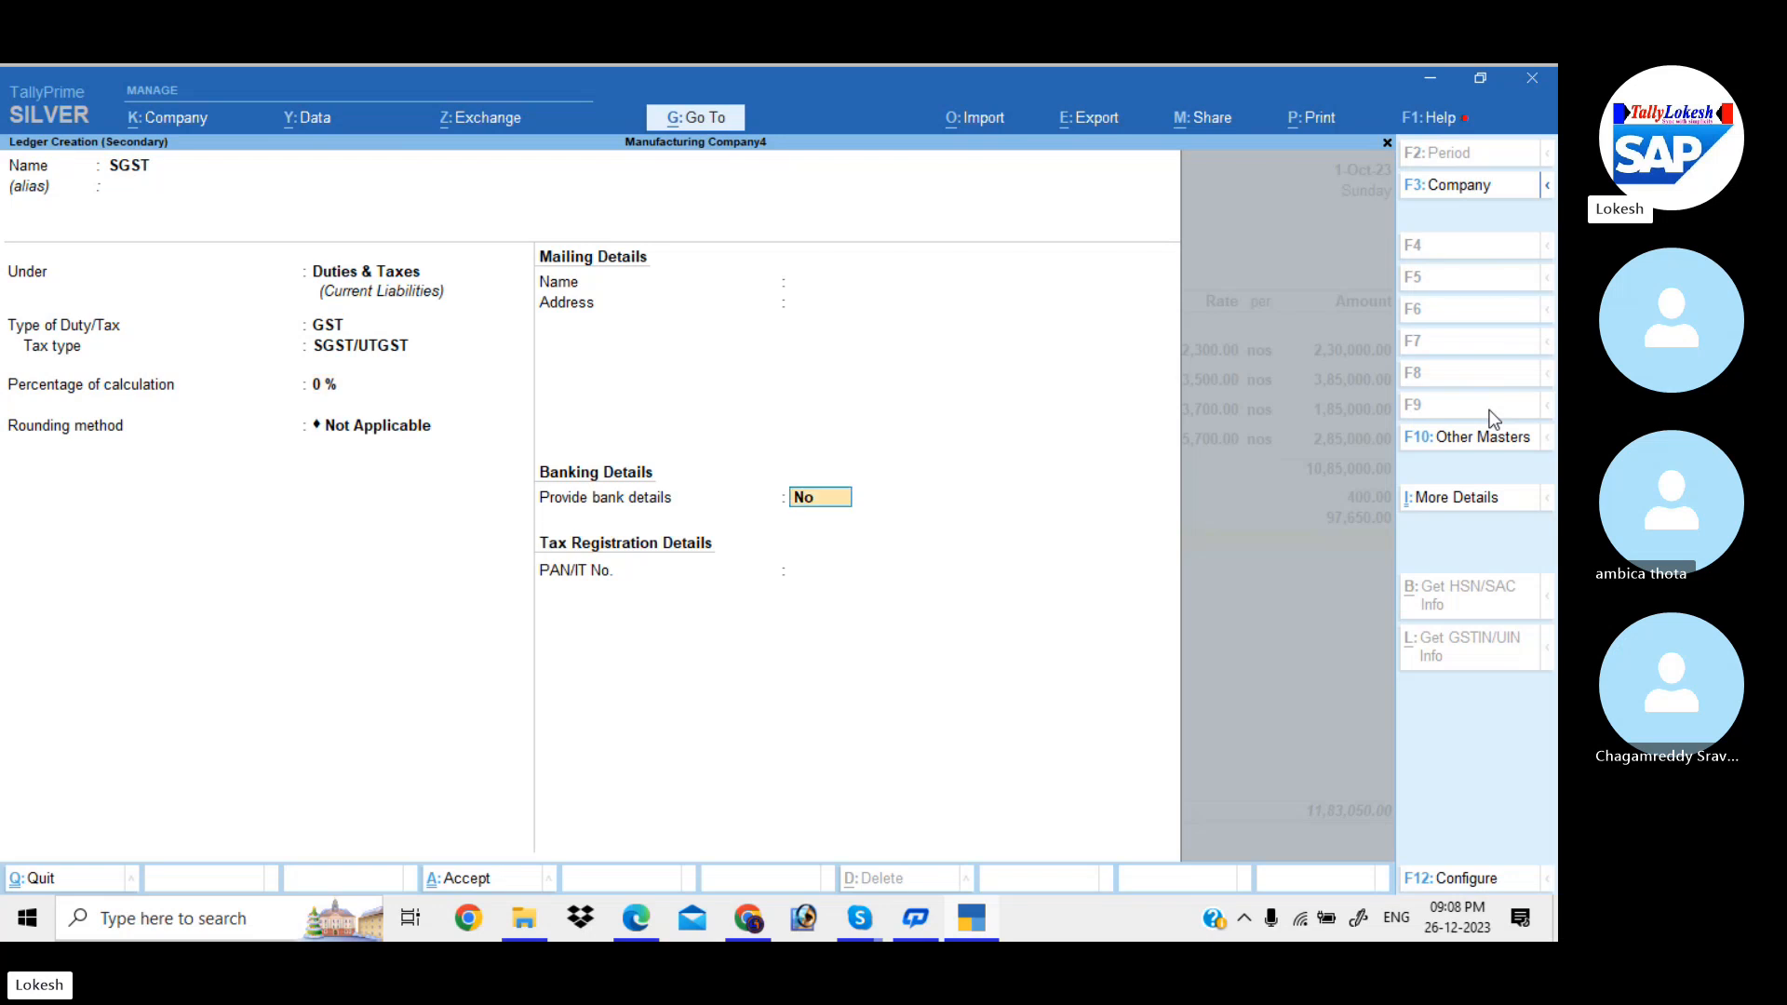
key("Return")
key("Return")
key("Return")
key("Return")
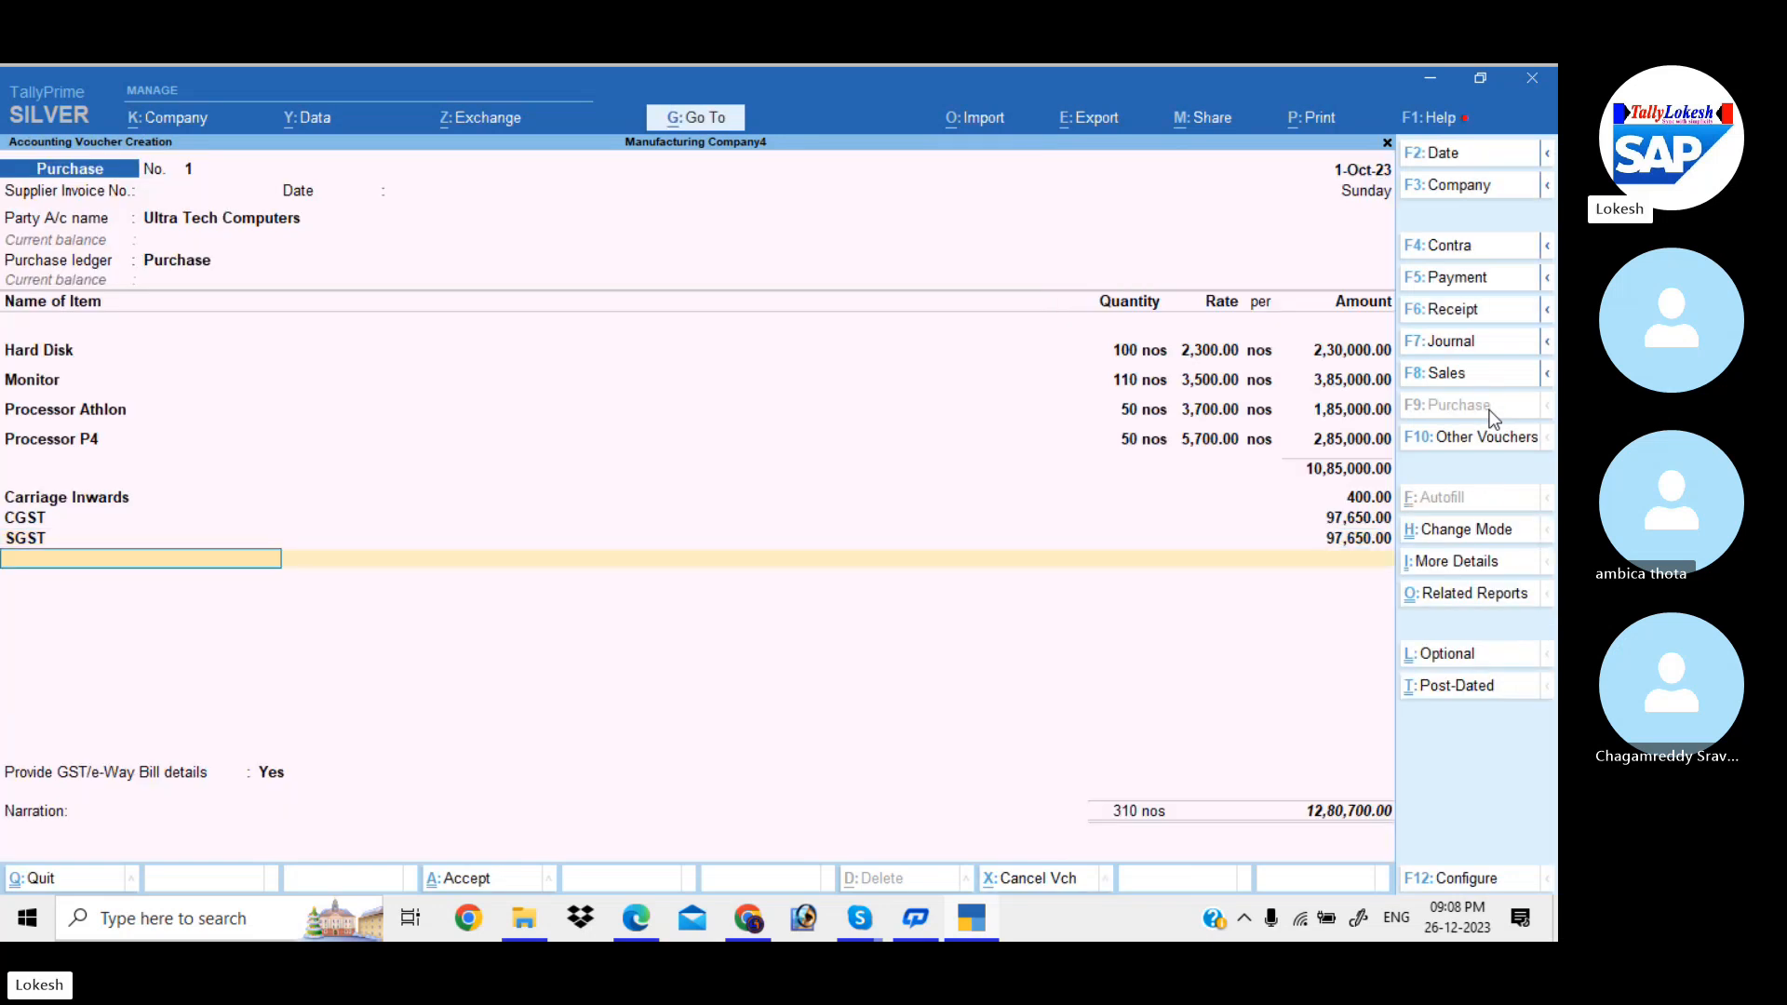
- End the ledger list, set Provide GST/e-Way Bill details to No, and save the Ultra Tech Computers purchase voucher without a narration
key("Return")
key("Return")
key("Return")
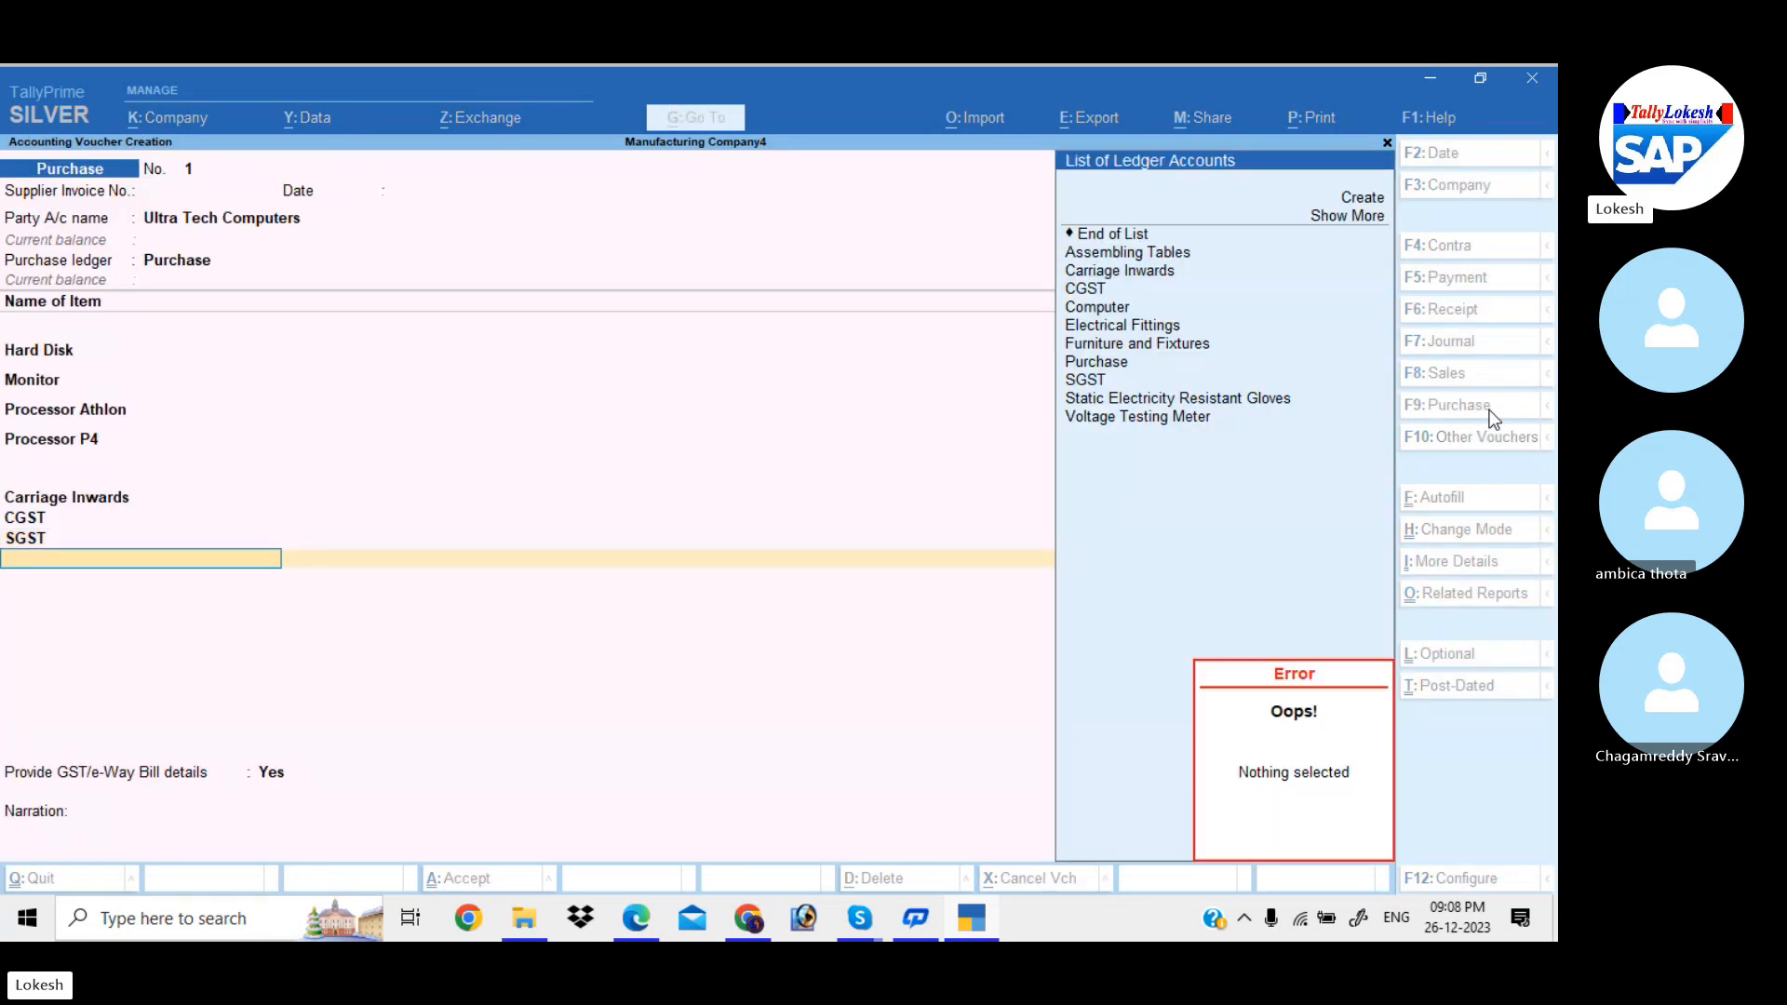
key("Return")
key("Return")
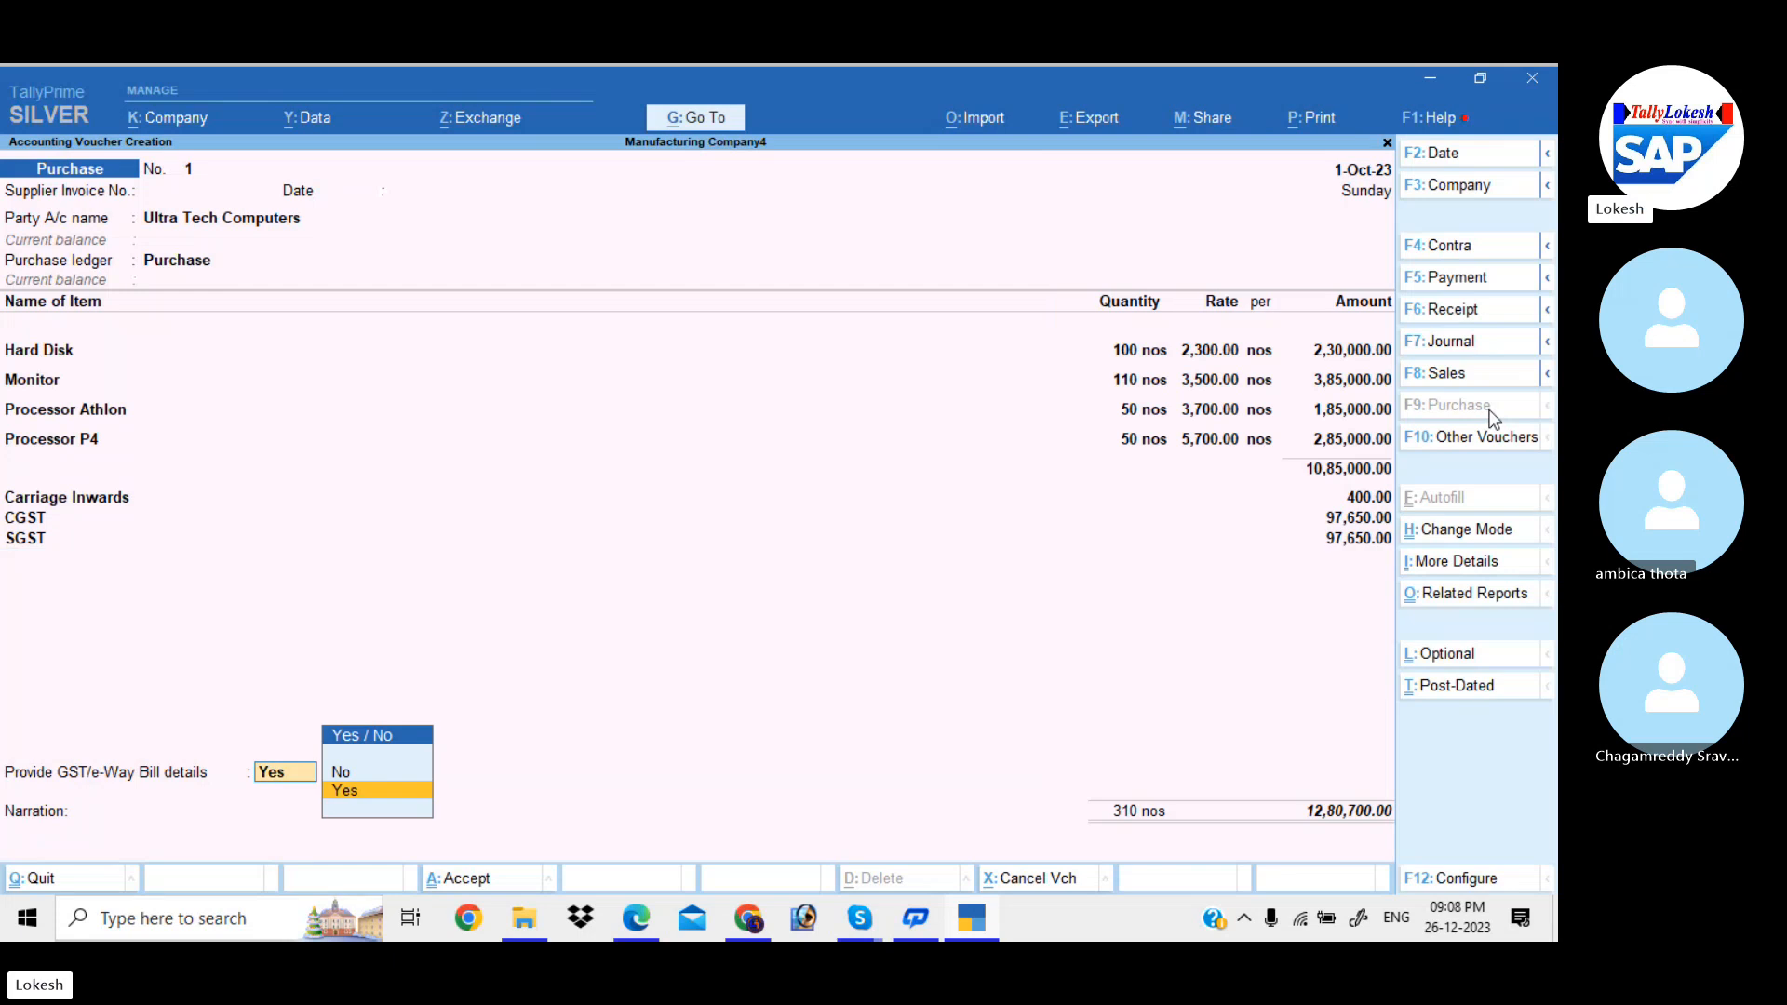
type("n")
key("Return")
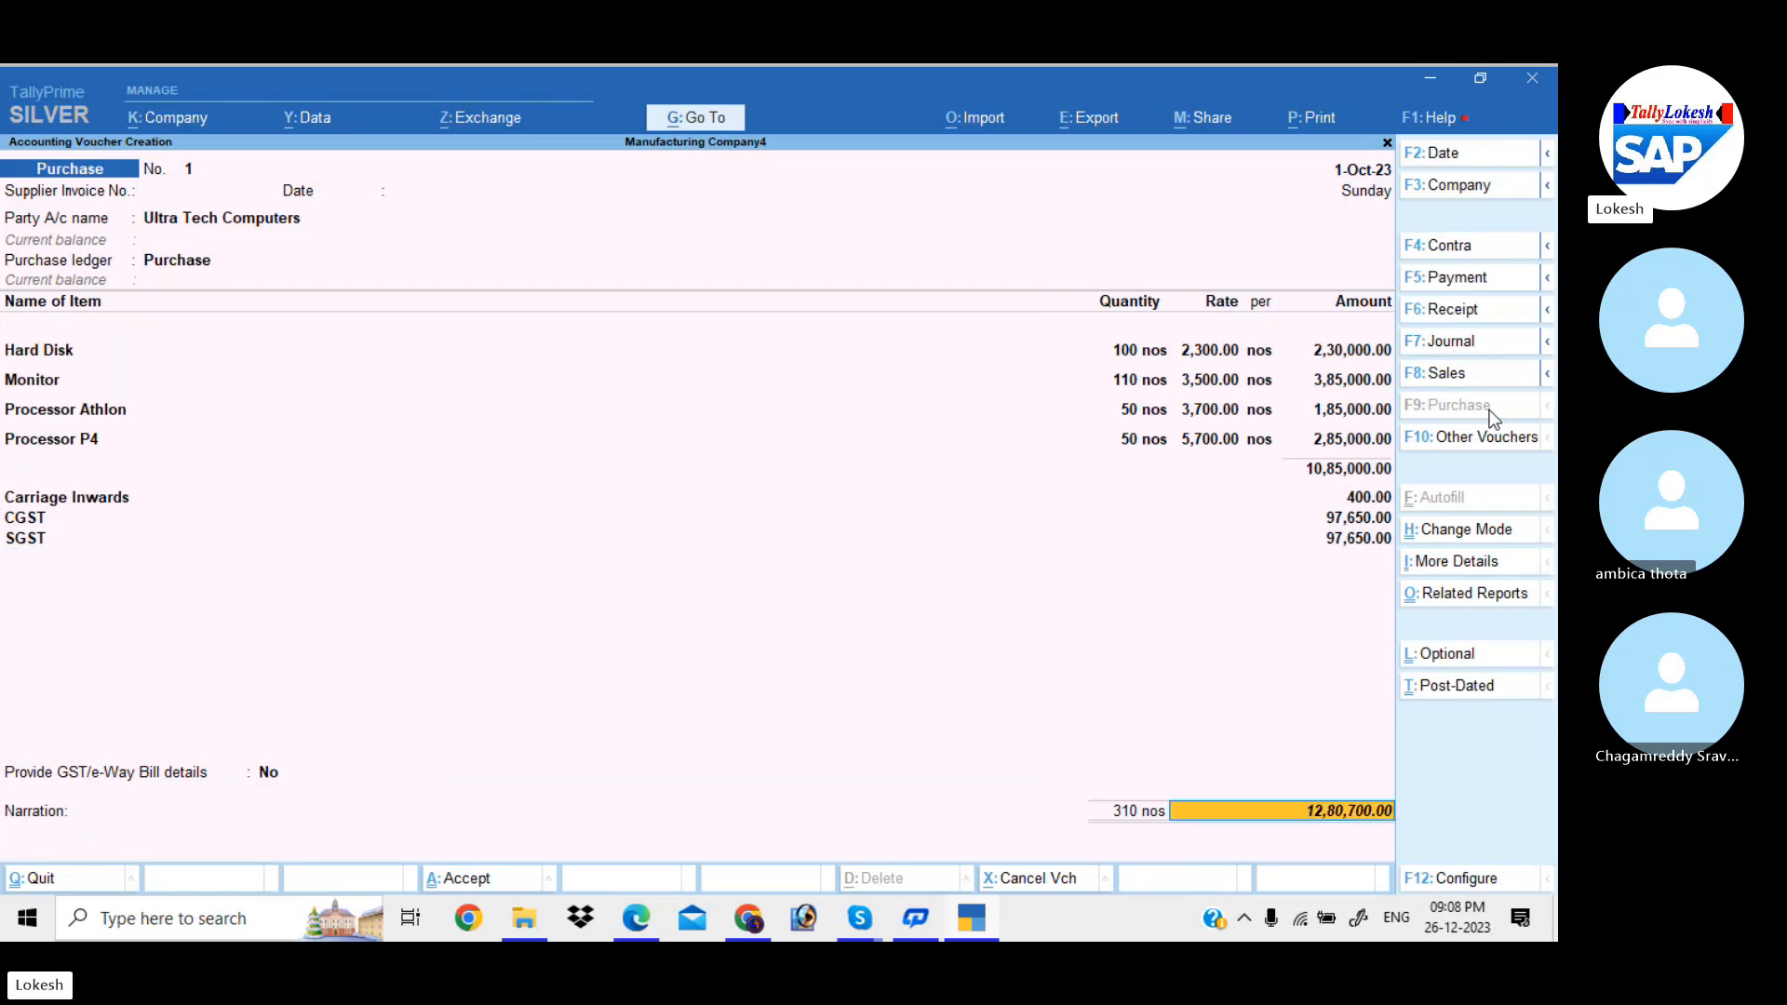
key("Return")
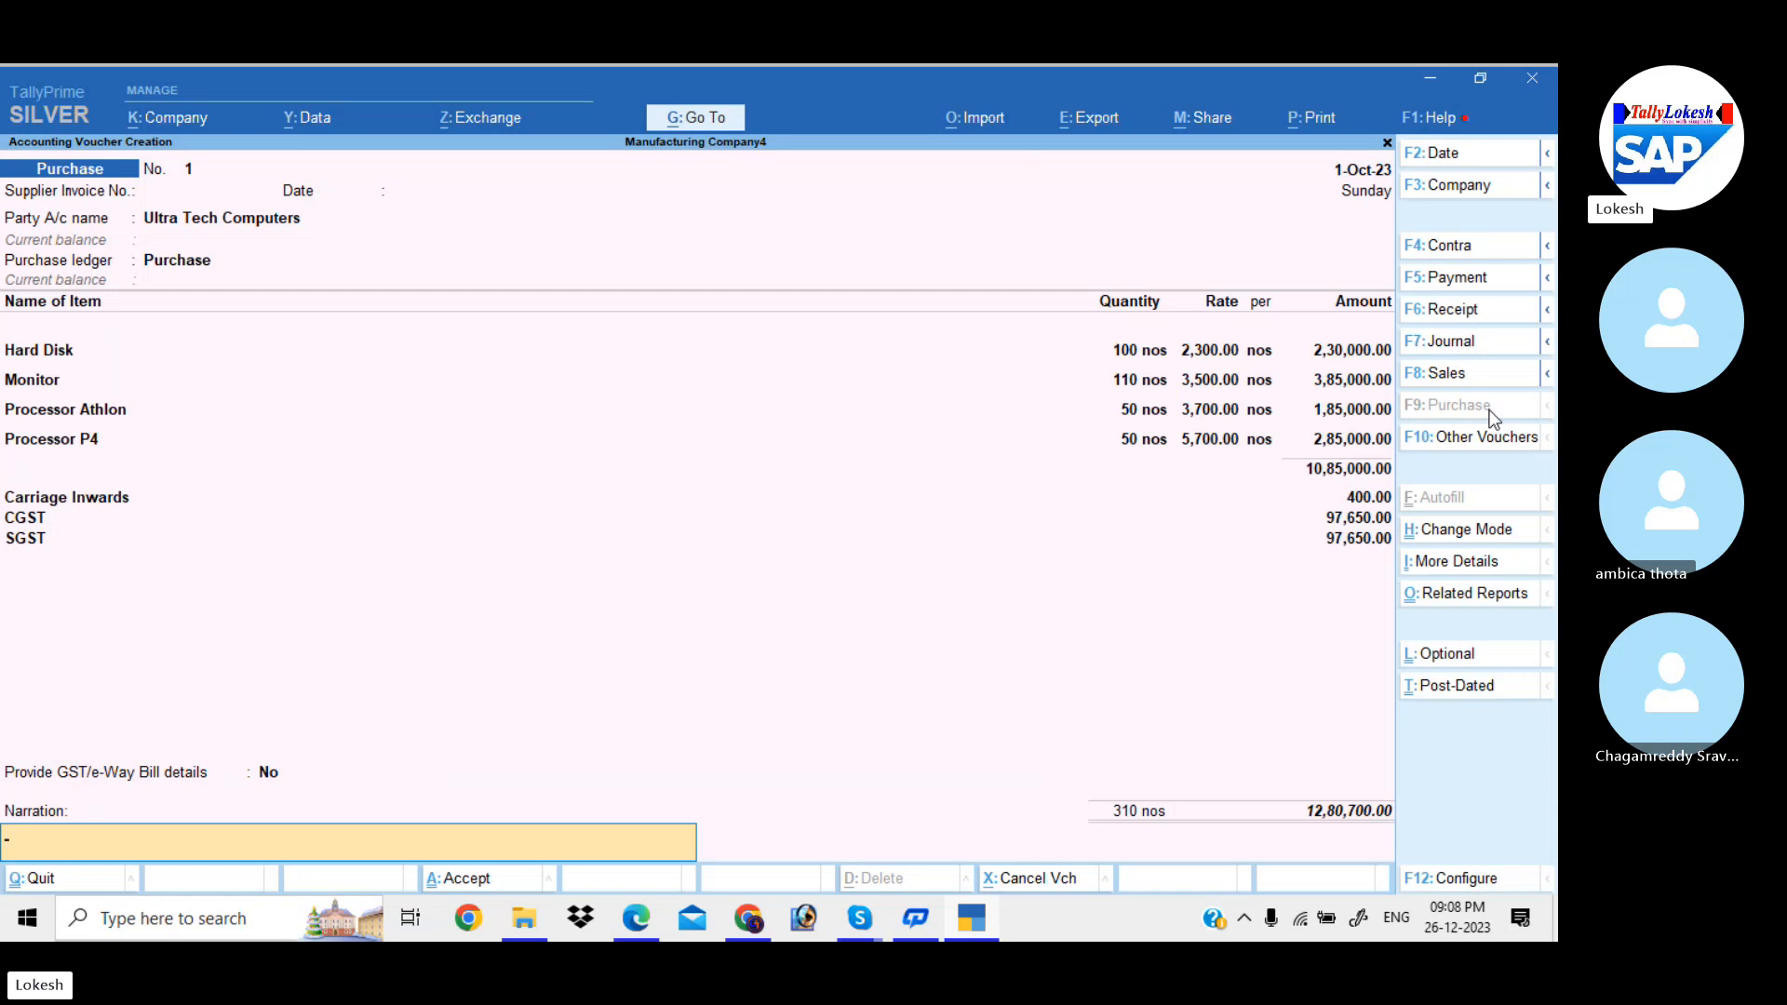
key("Return")
key("Return")
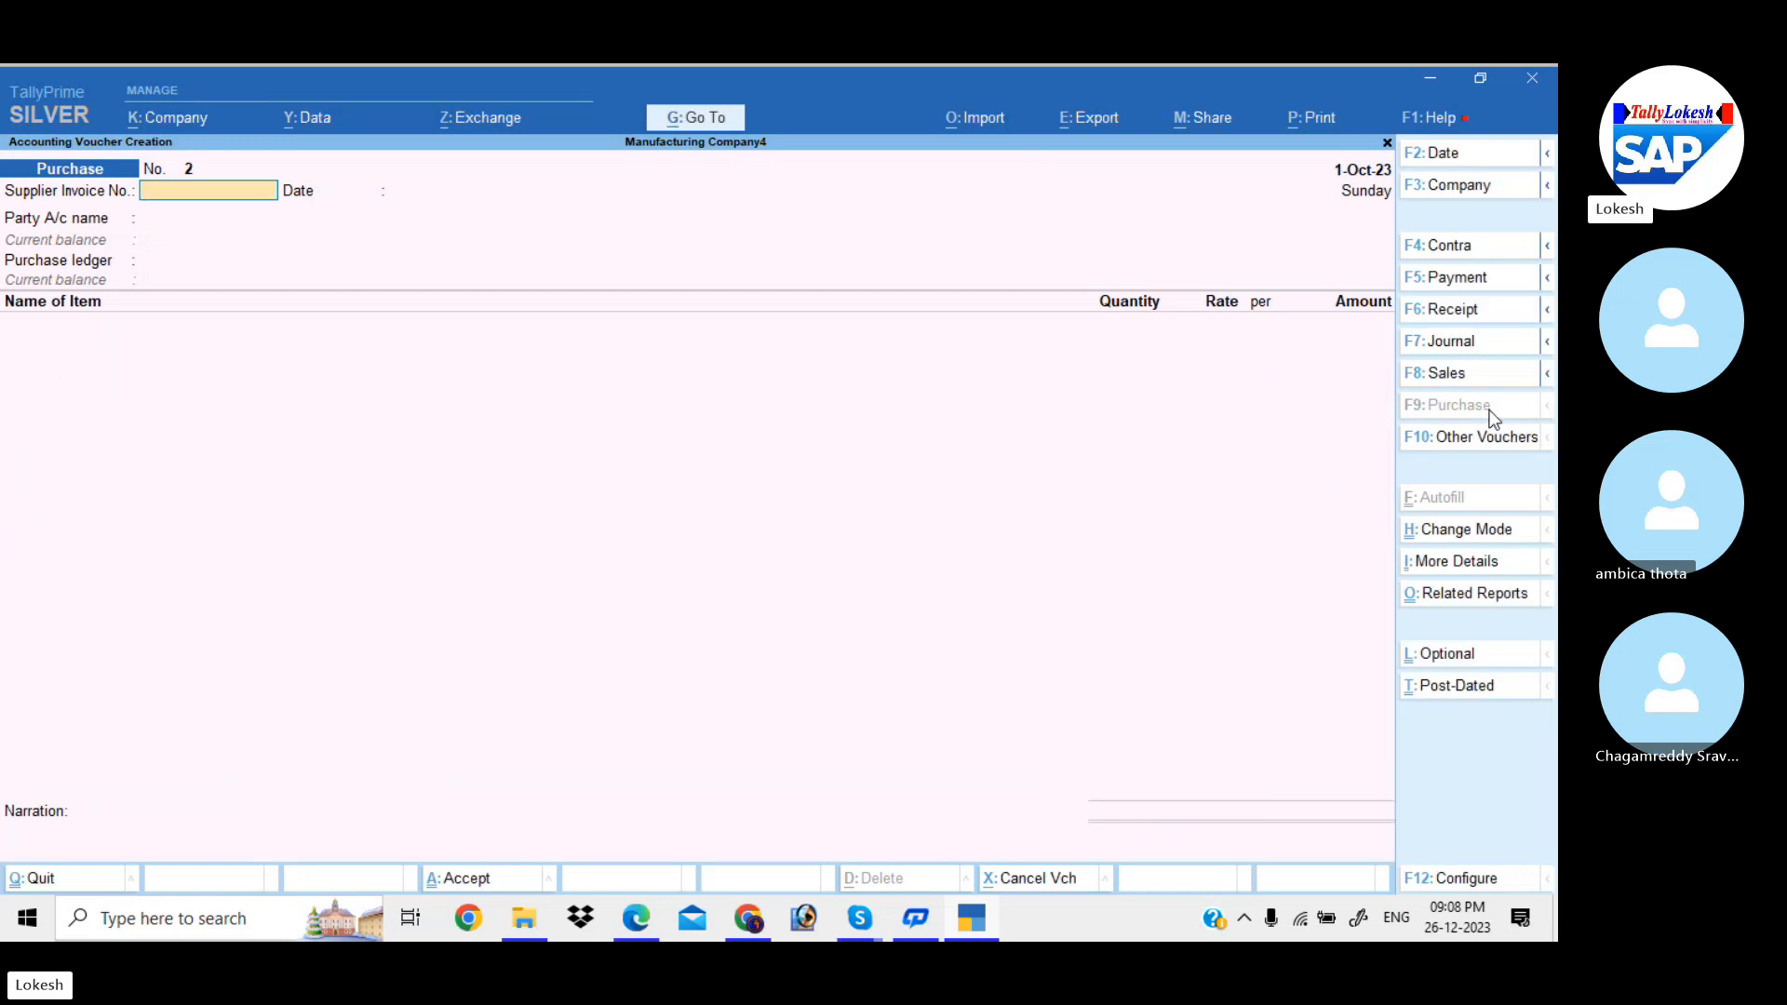
- Start a new party ledger from the second purchase voucher and name it Isilon Systmes
key("Return")
key("Return")
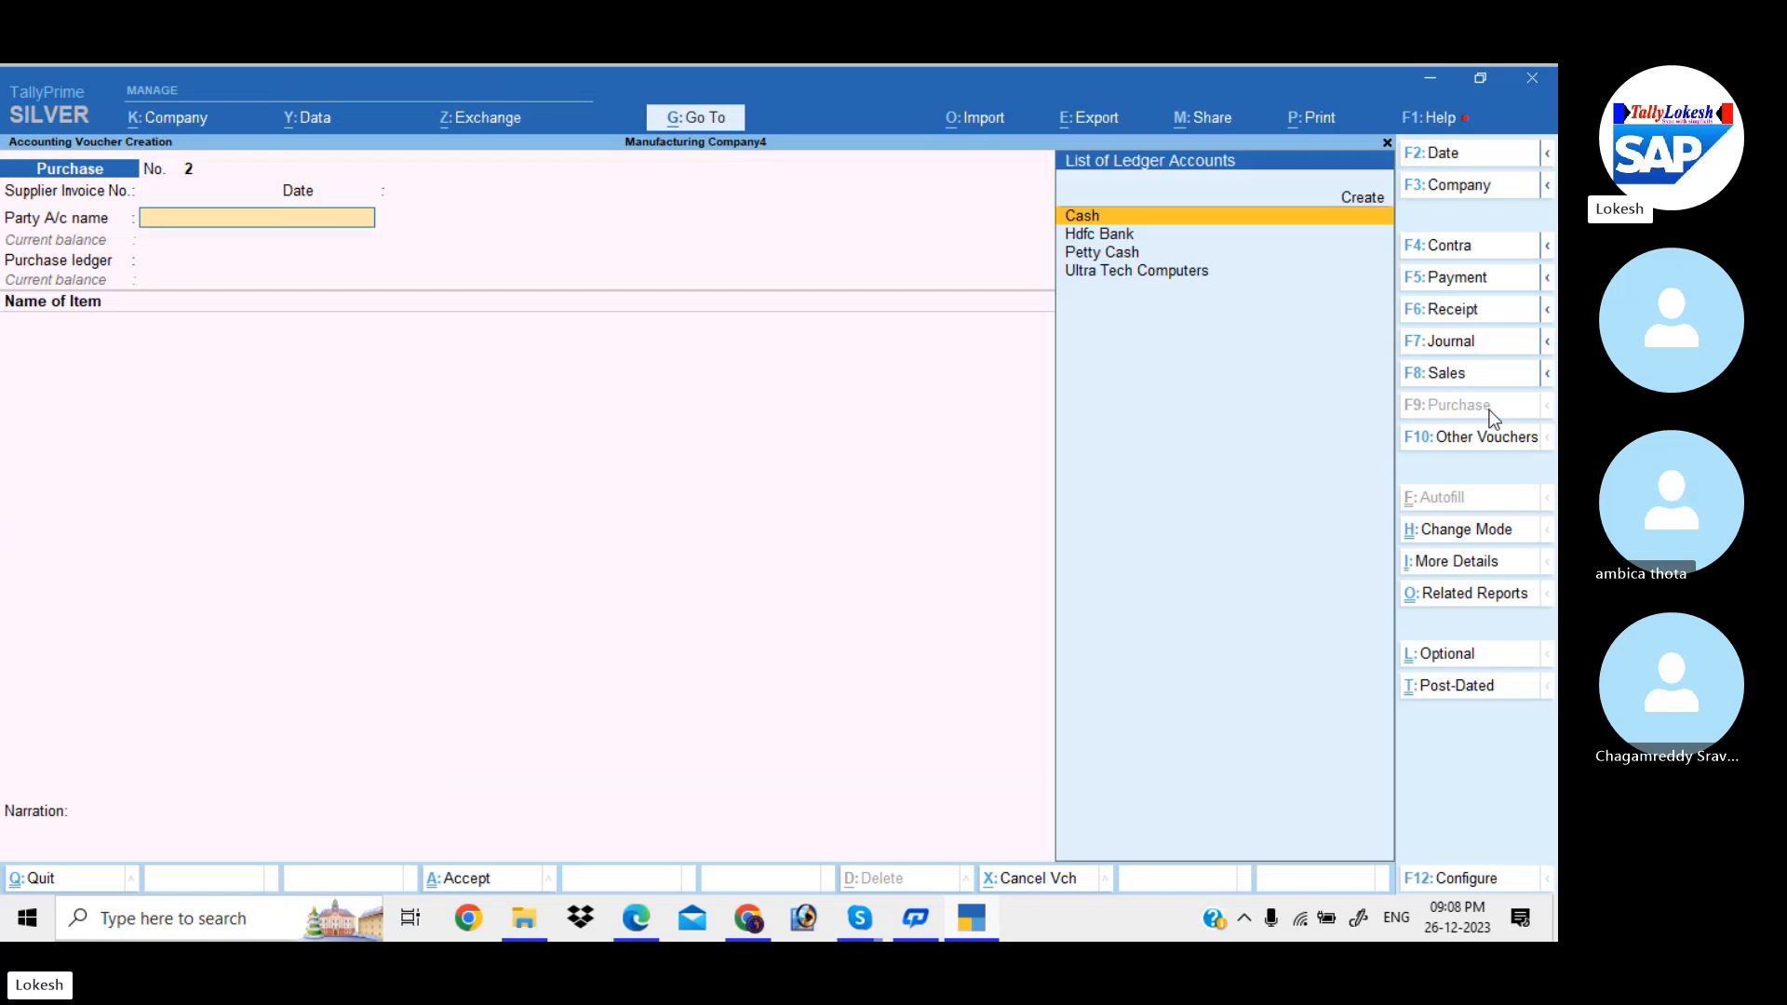
key("alt+c")
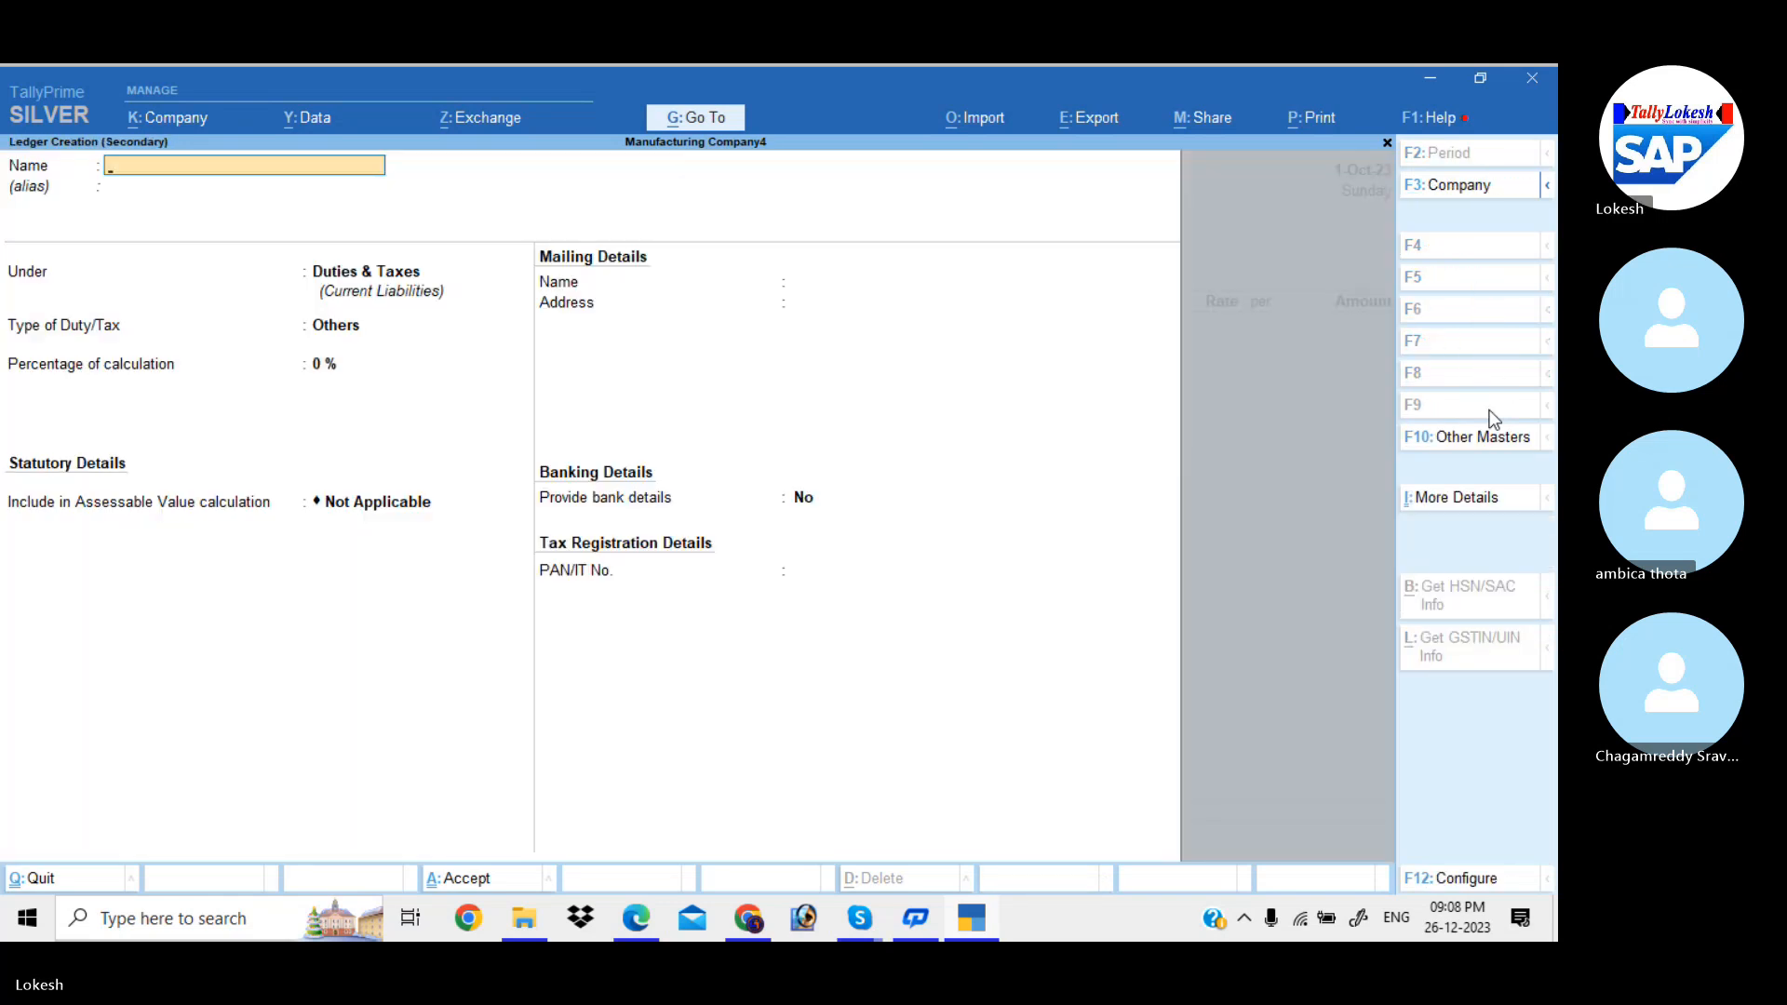
type("ISIO")
key("BackSpace")
key("BackSpace")
type("ilon Systmes")
key("Return")
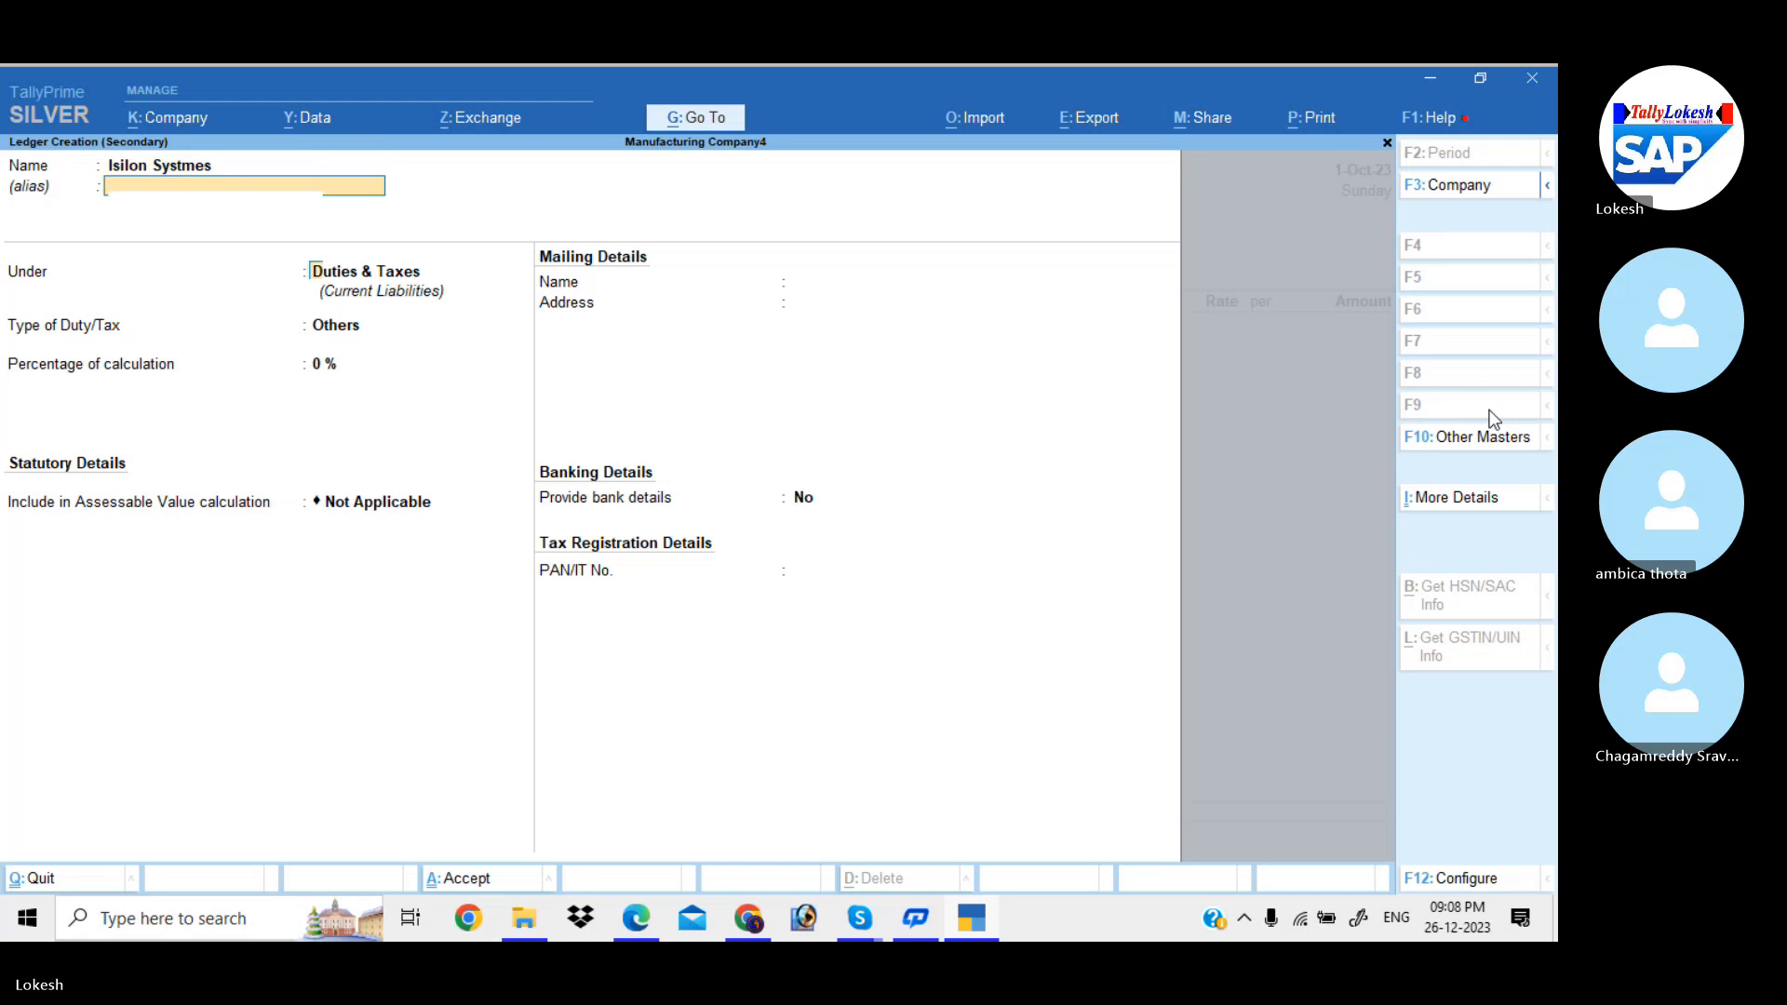
- Place the Isilon Systmes ledger under Sundry Creditors
key("Return")
type("Sun")
key("Down")
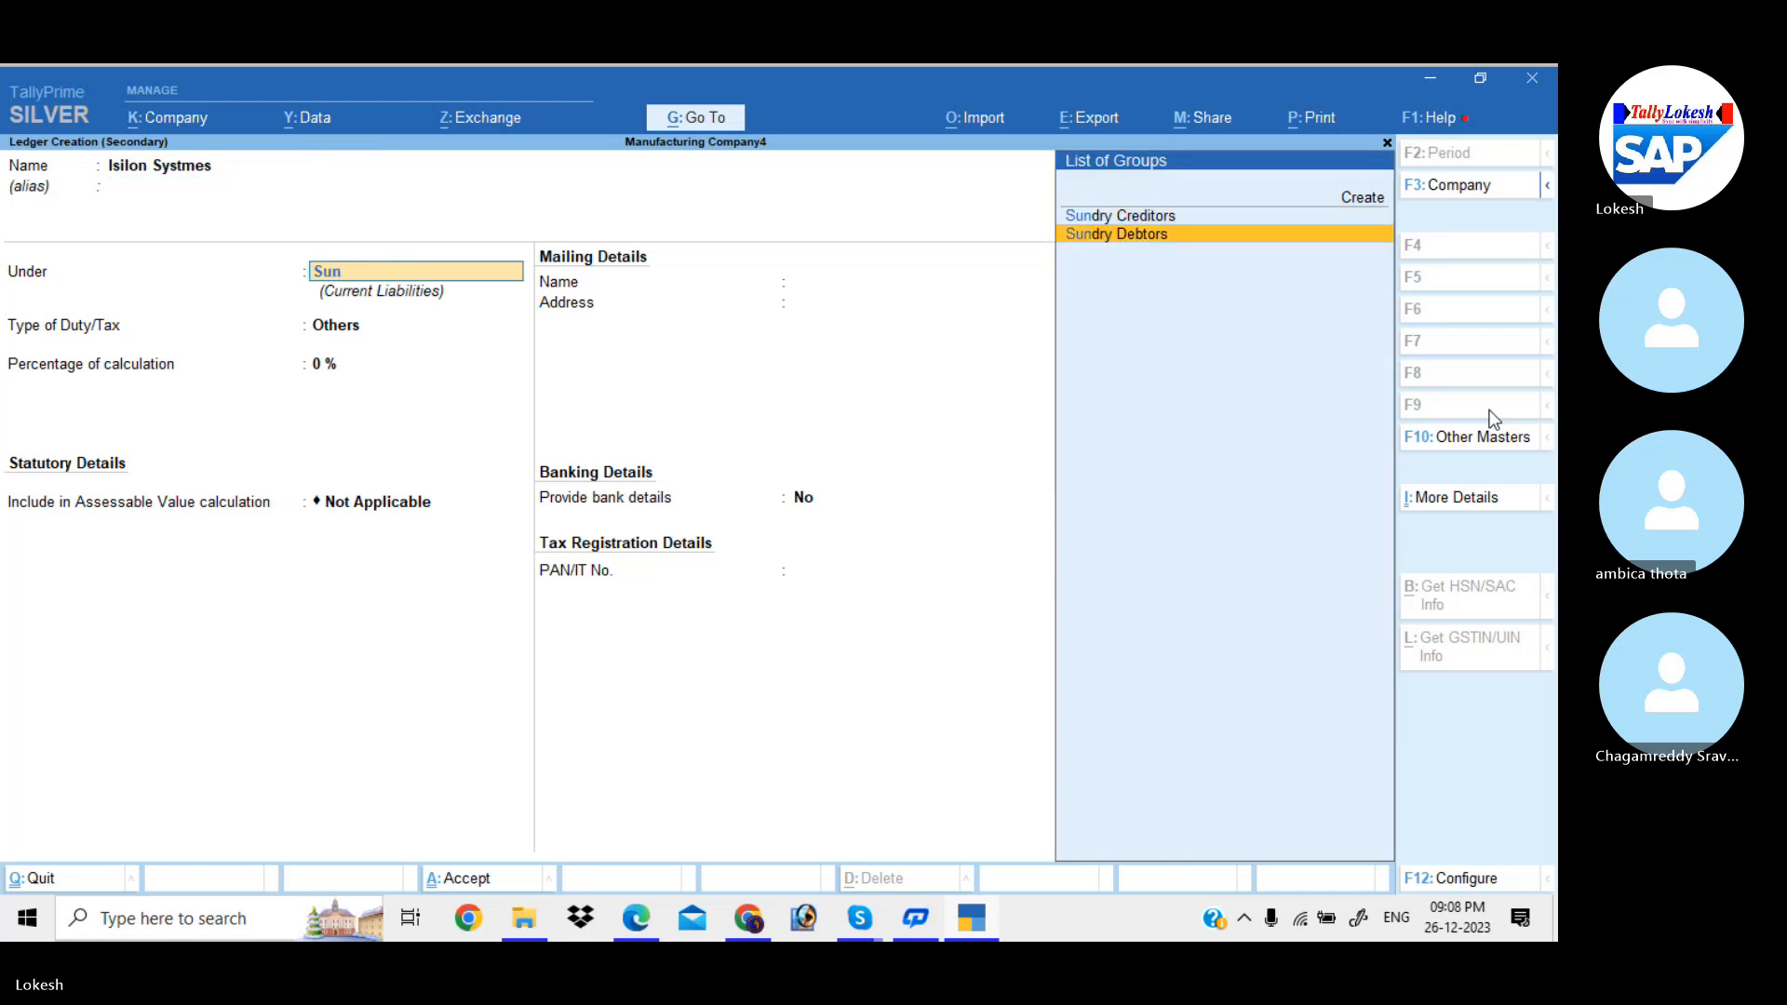
key("Up")
key("Return")
- Keep Andhra Pradesh, India as the Isilon Systmes mailing location and enter 37 as the GSTIN/UIN
key("Return")
key("Return")
key("Return")
key("Return")
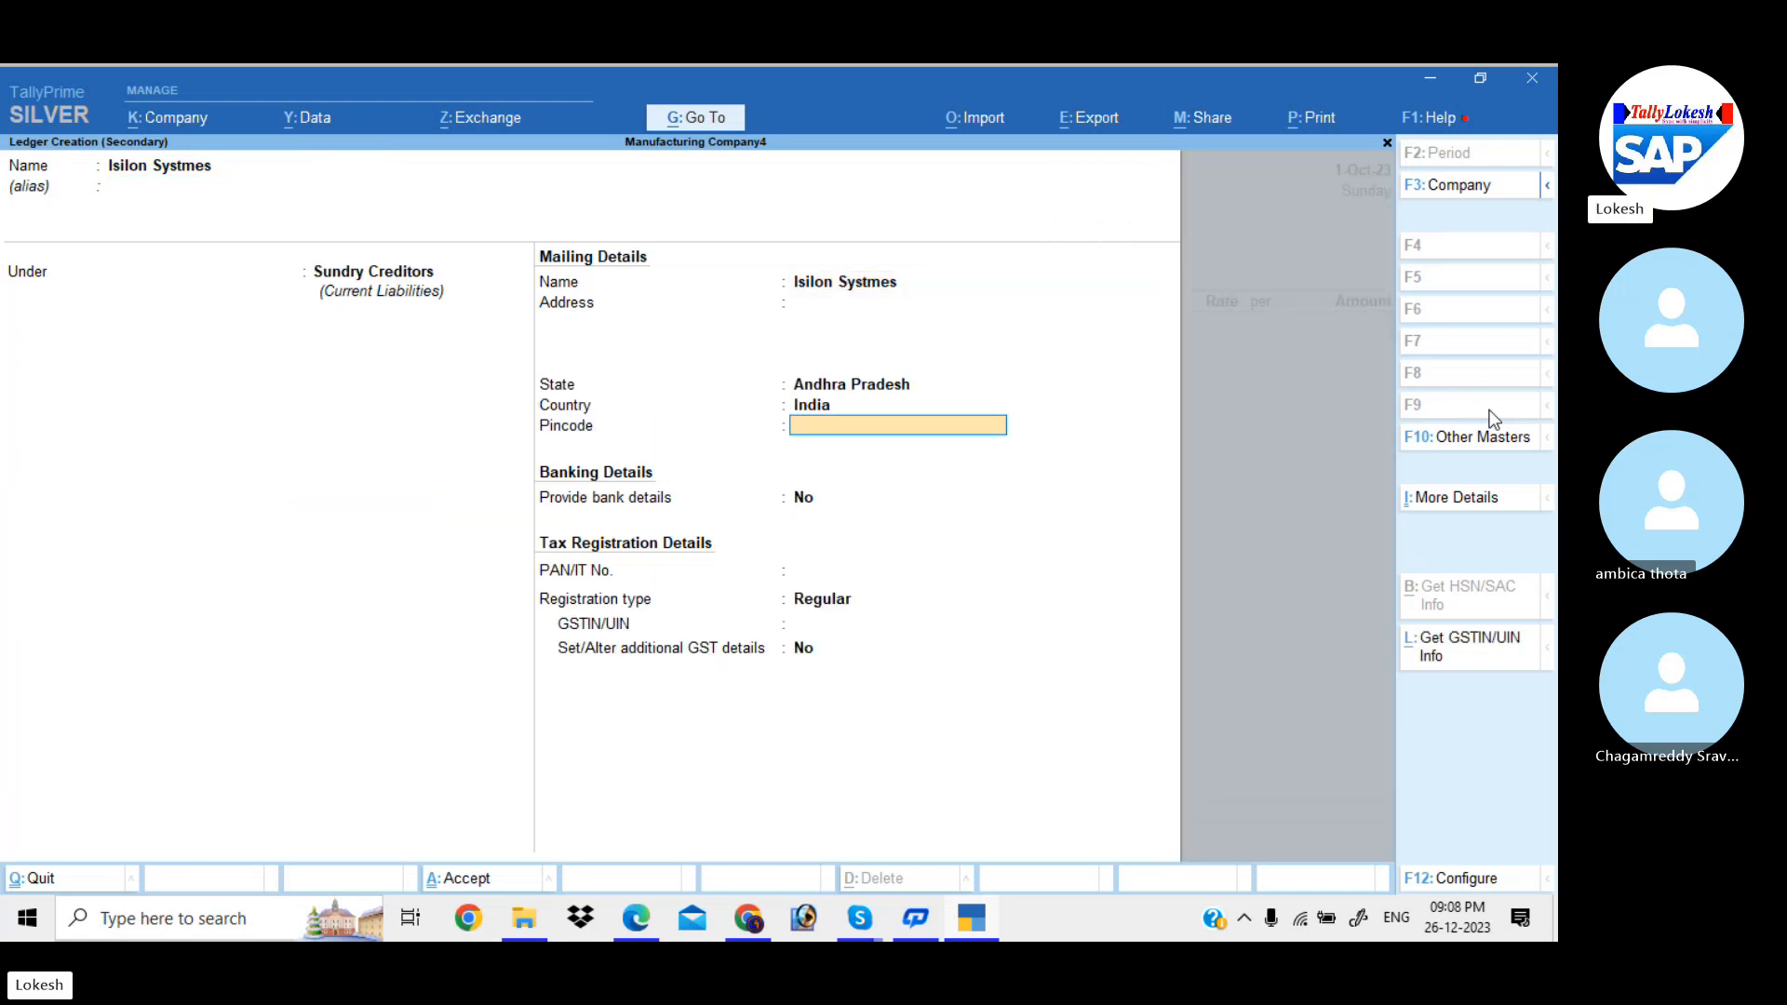
key("Return")
key("Return")
type("37")
key("Return")
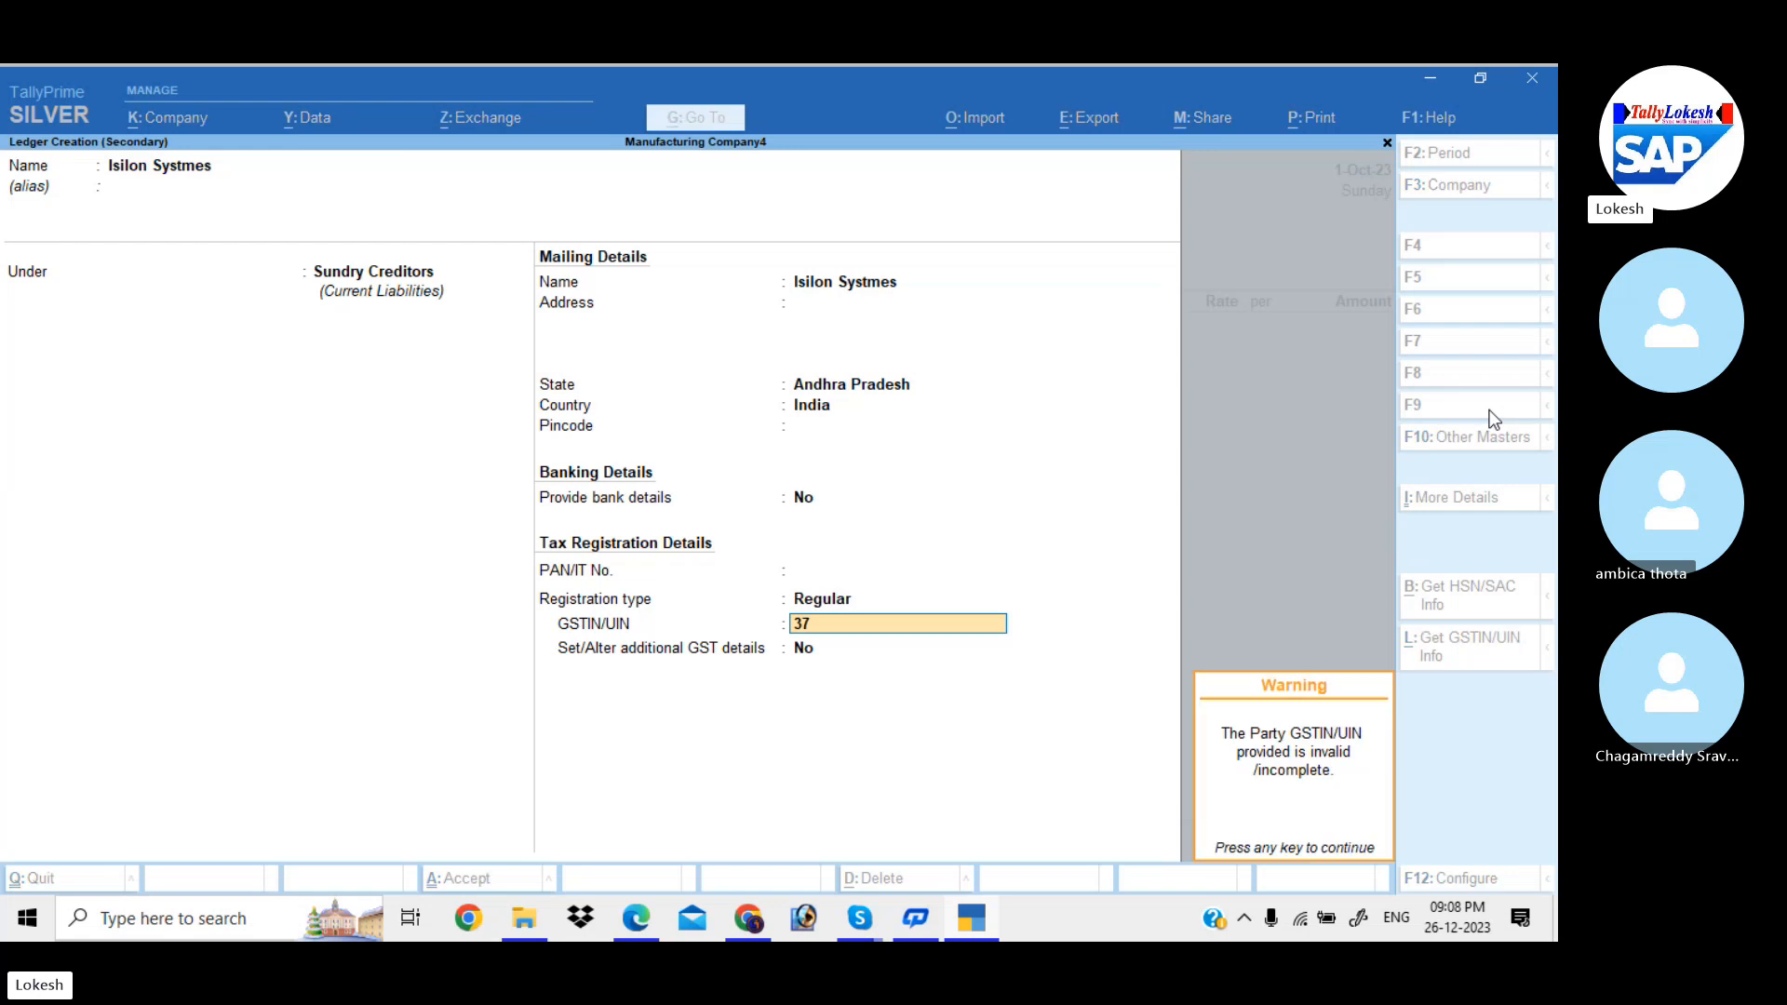
- Save the Isilon Systmes ledger, accept the blank receipt and party details, and use Purchase as the voucher's purchase ledger
key("Return")
key("Return")
key("Return")
key("Return")
key("Return")
key("Return")
key("Return")
key("Return")
key("Return")
key("Return")
key("Return")
key("Return")
key("Return")
key("Return")
key("Return")
key("Return")
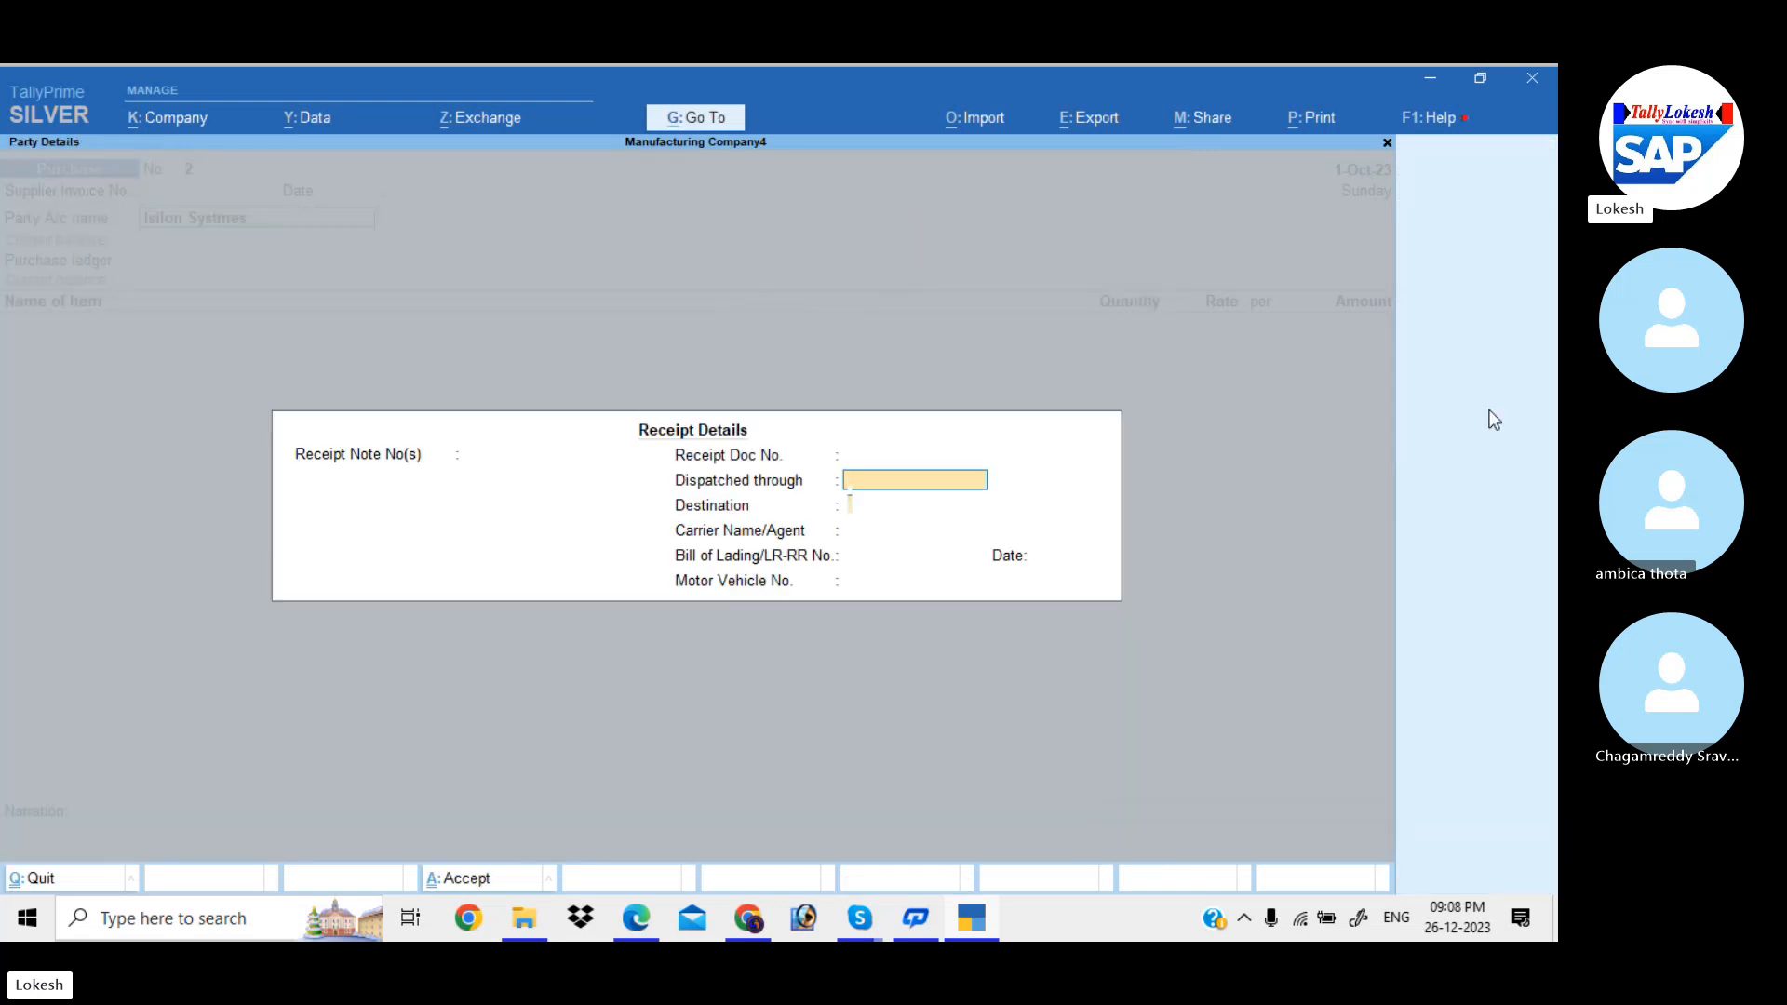
key("Return")
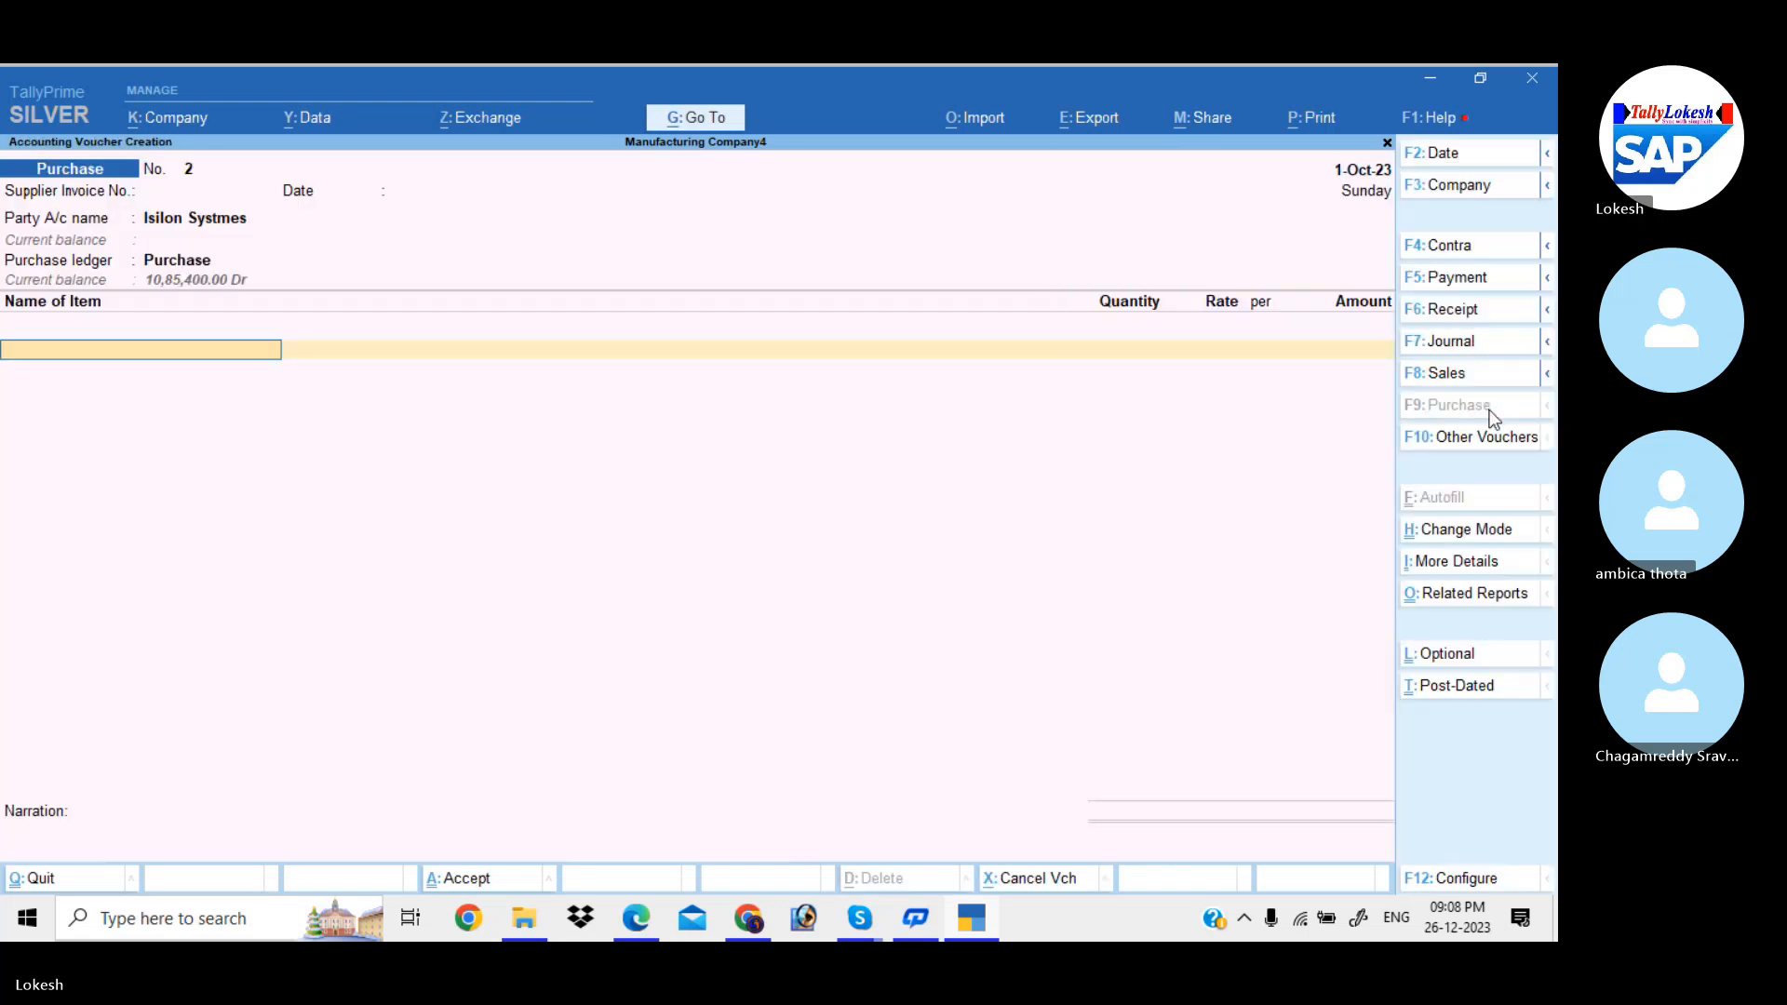
- Create a stock item named Key Board from the voucher, under Raw Material with units nos
key("alt+c")
type("K")
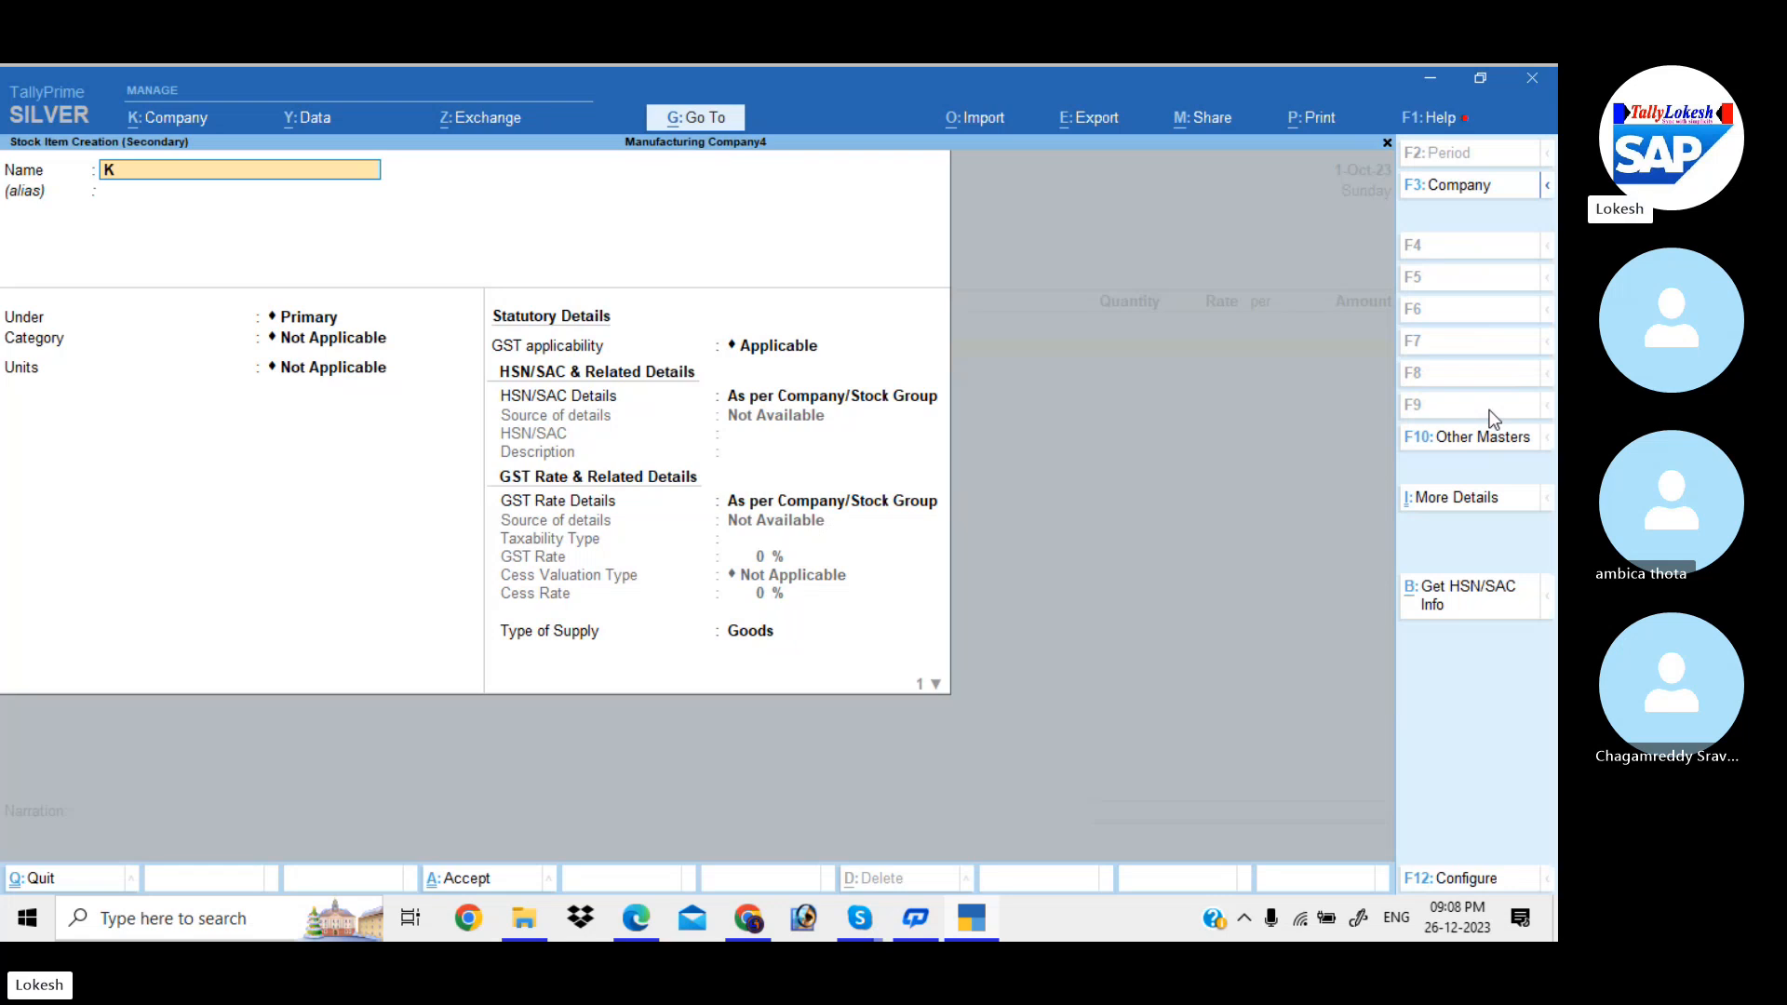
type("ey Board")
key("Return")
key("Return")
key("Return")
key("Return")
key("Return")
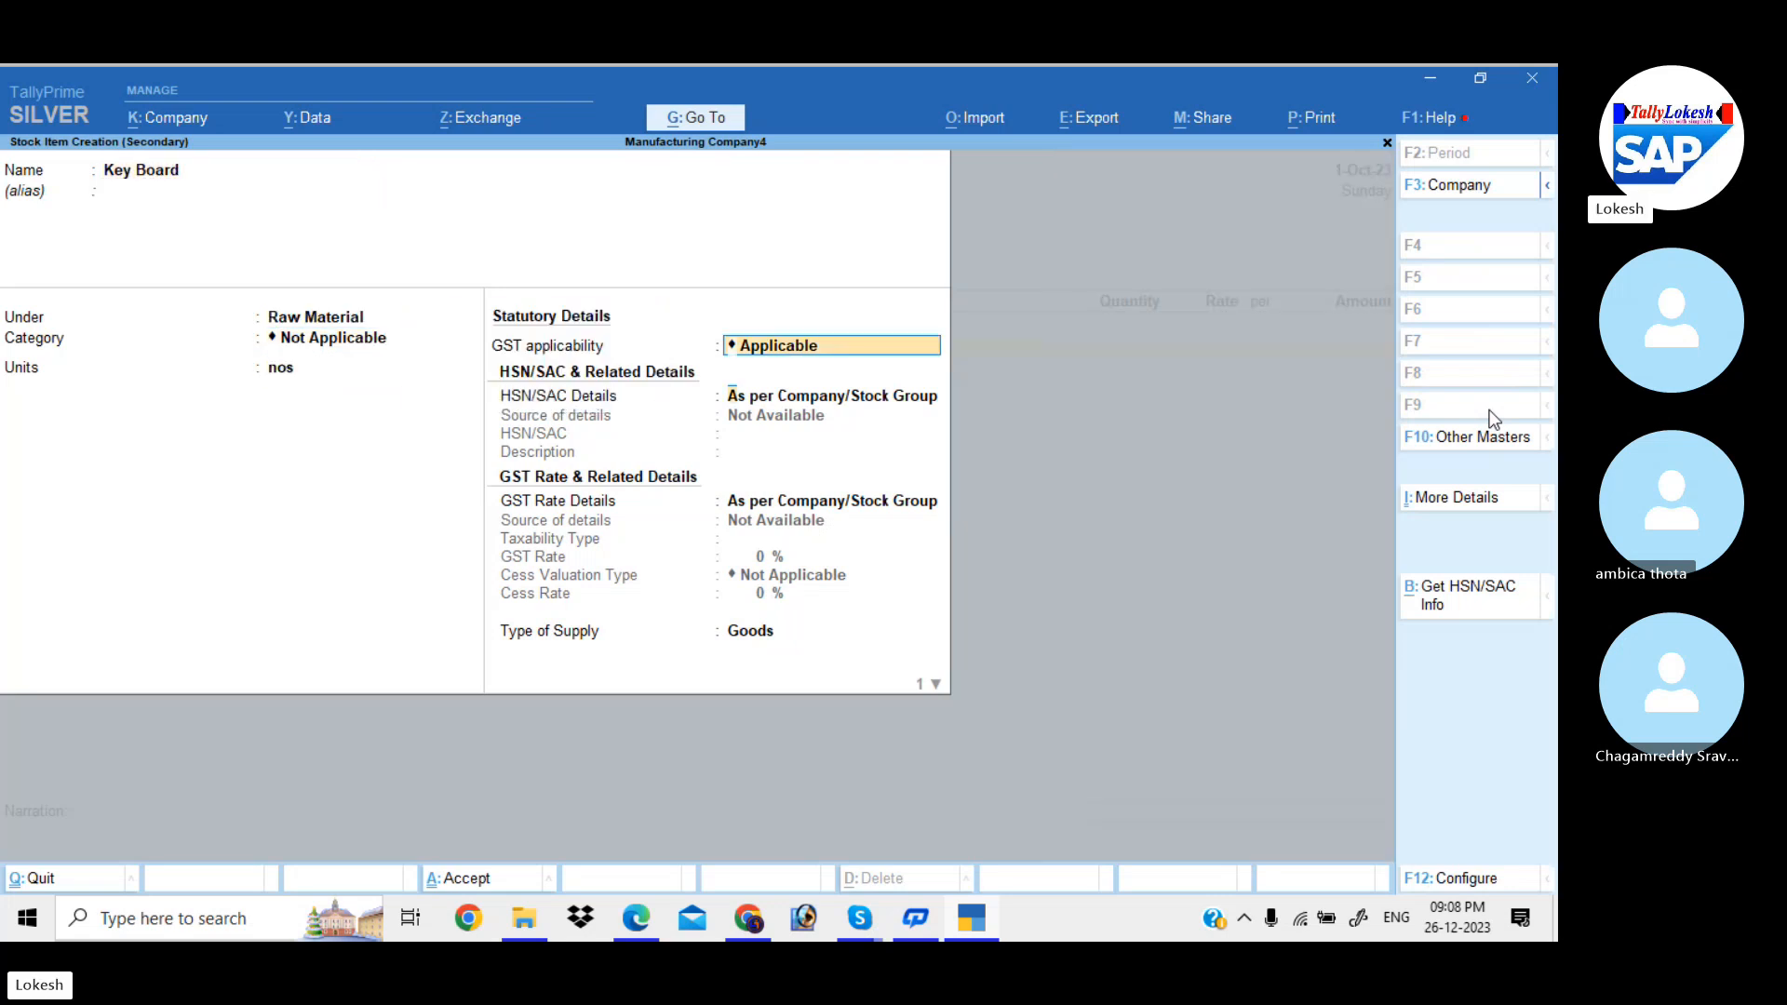
- Set Key Board's HSN/SAC details to Specify Details Here and enter the HSN/SAC code 146123
key("Return")
key("Down")
key("Down")
key("Up")
key("Return")
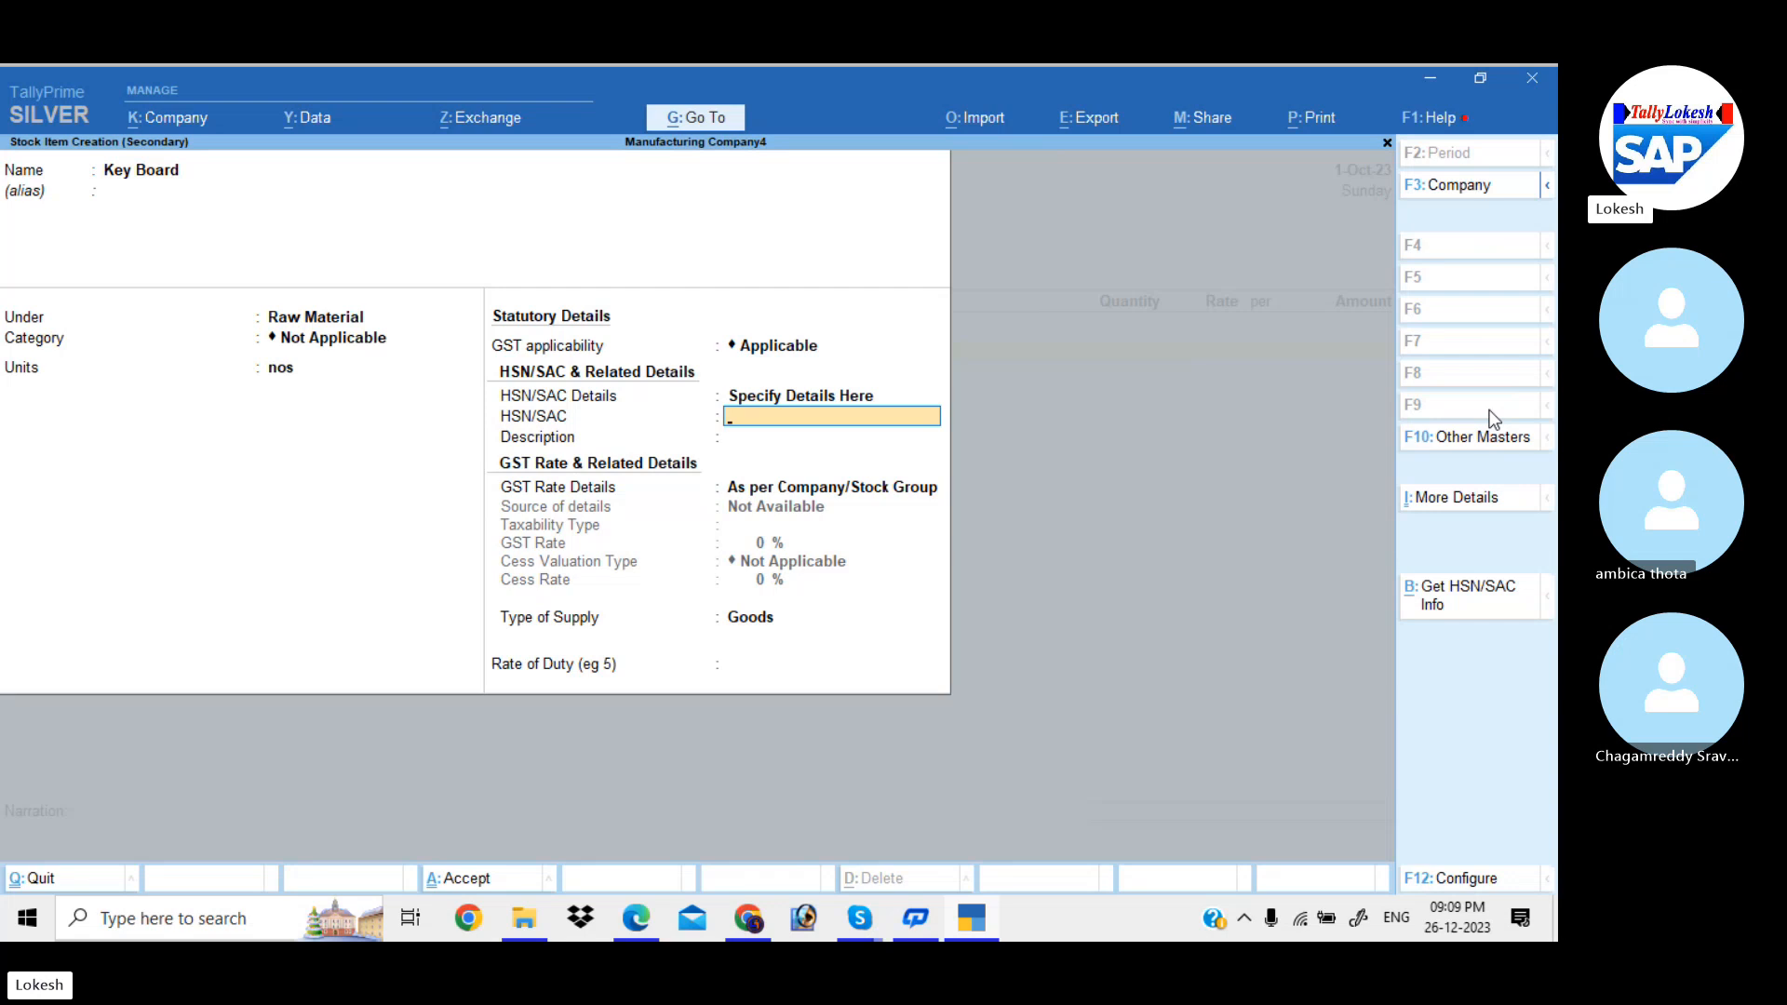
type("146123")
key("Return")
key("Return")
- Specify Key Board's GST rate details as Taxable at 18% with supply type Goods, and save the item
key("Down")
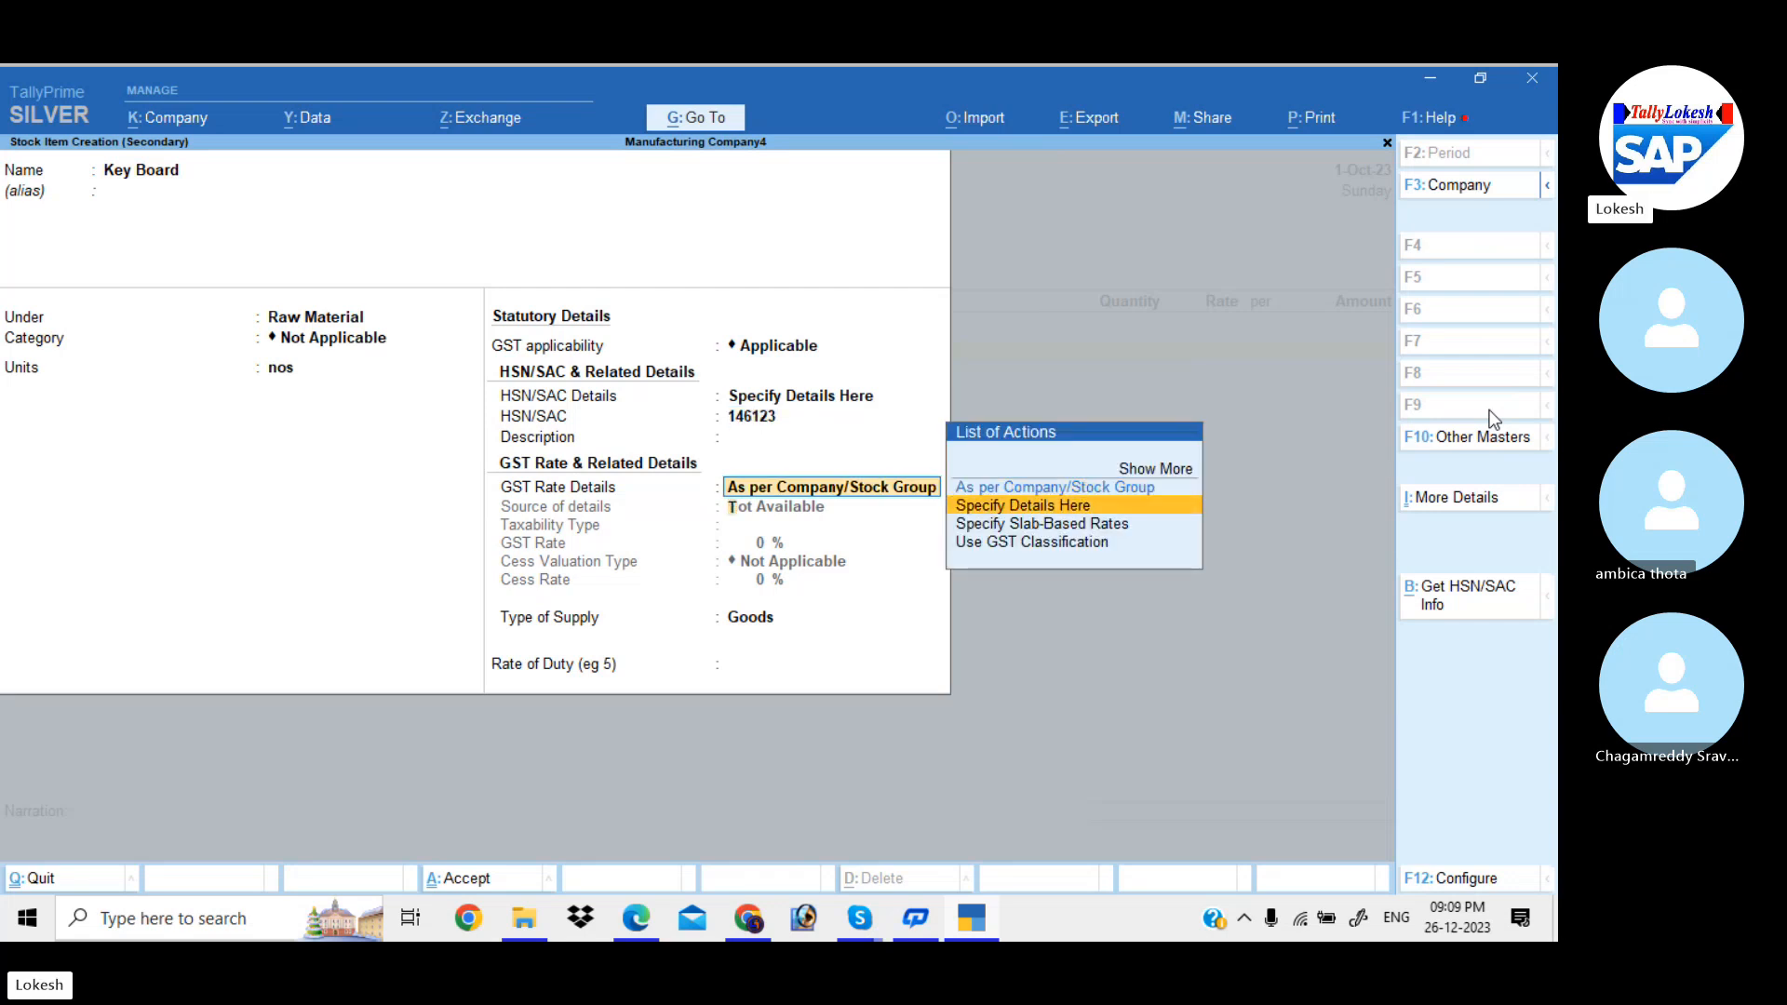
key("Return")
key("Return")
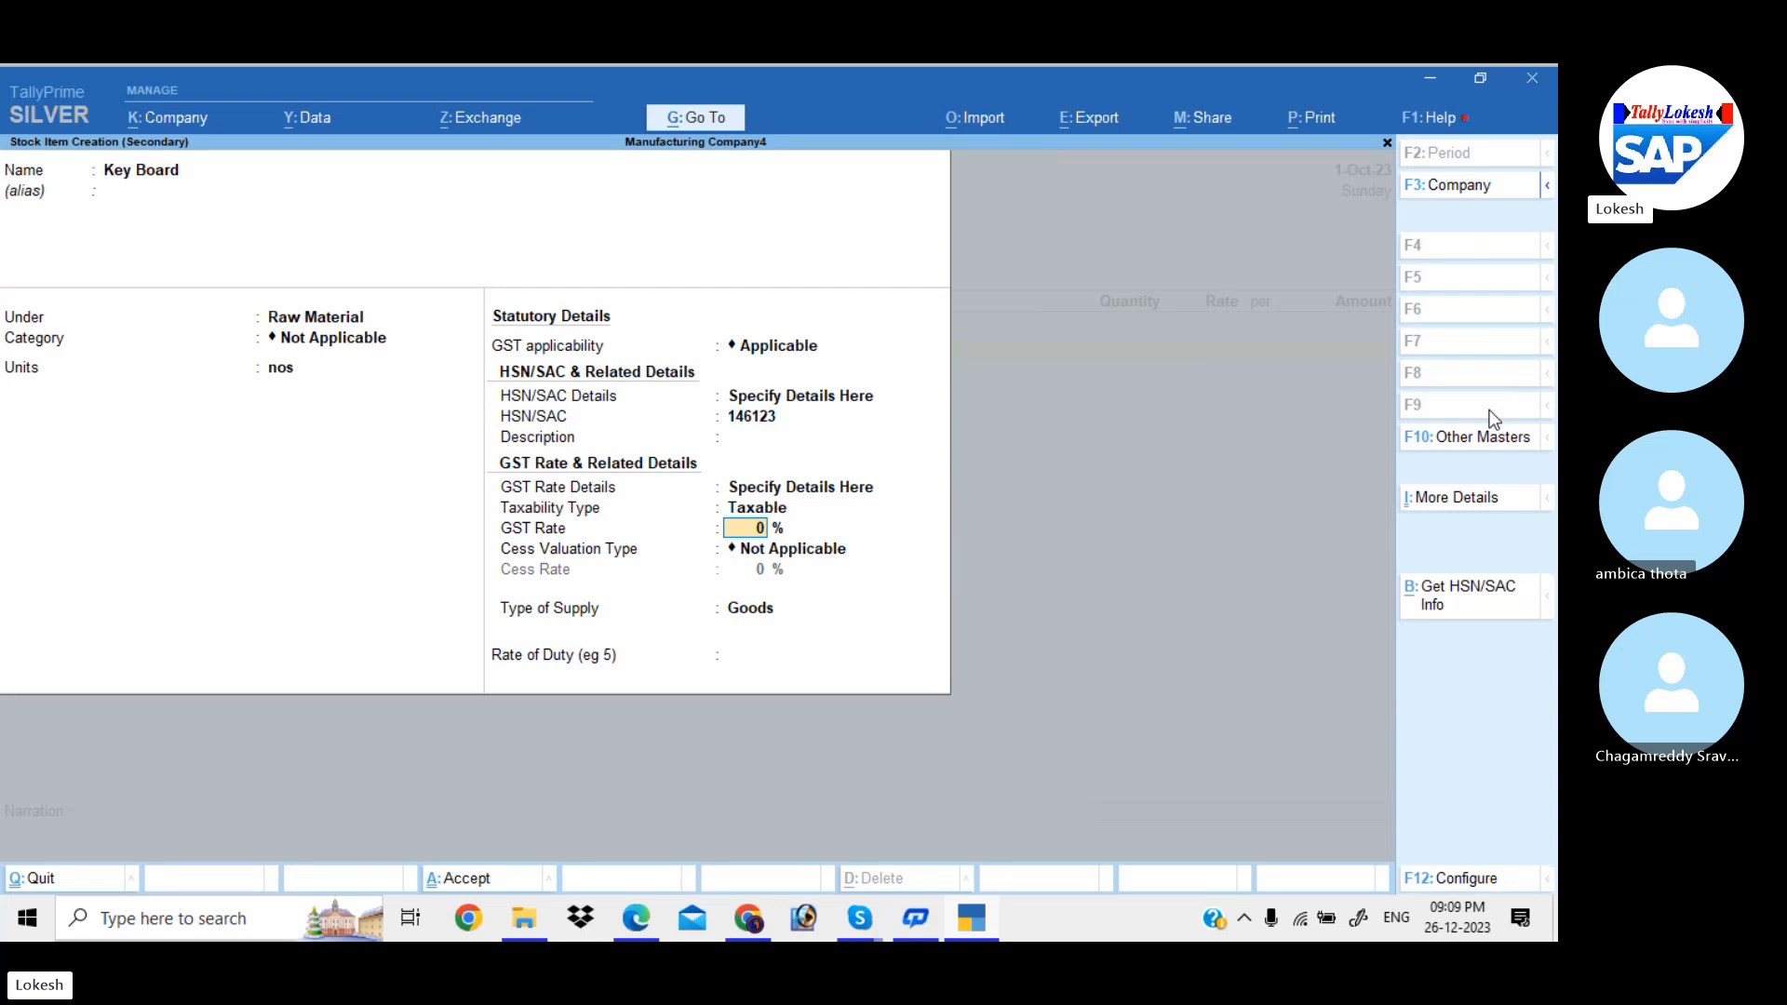
type("18")
key("Return")
key("Return")
key("Return")
key("Return")
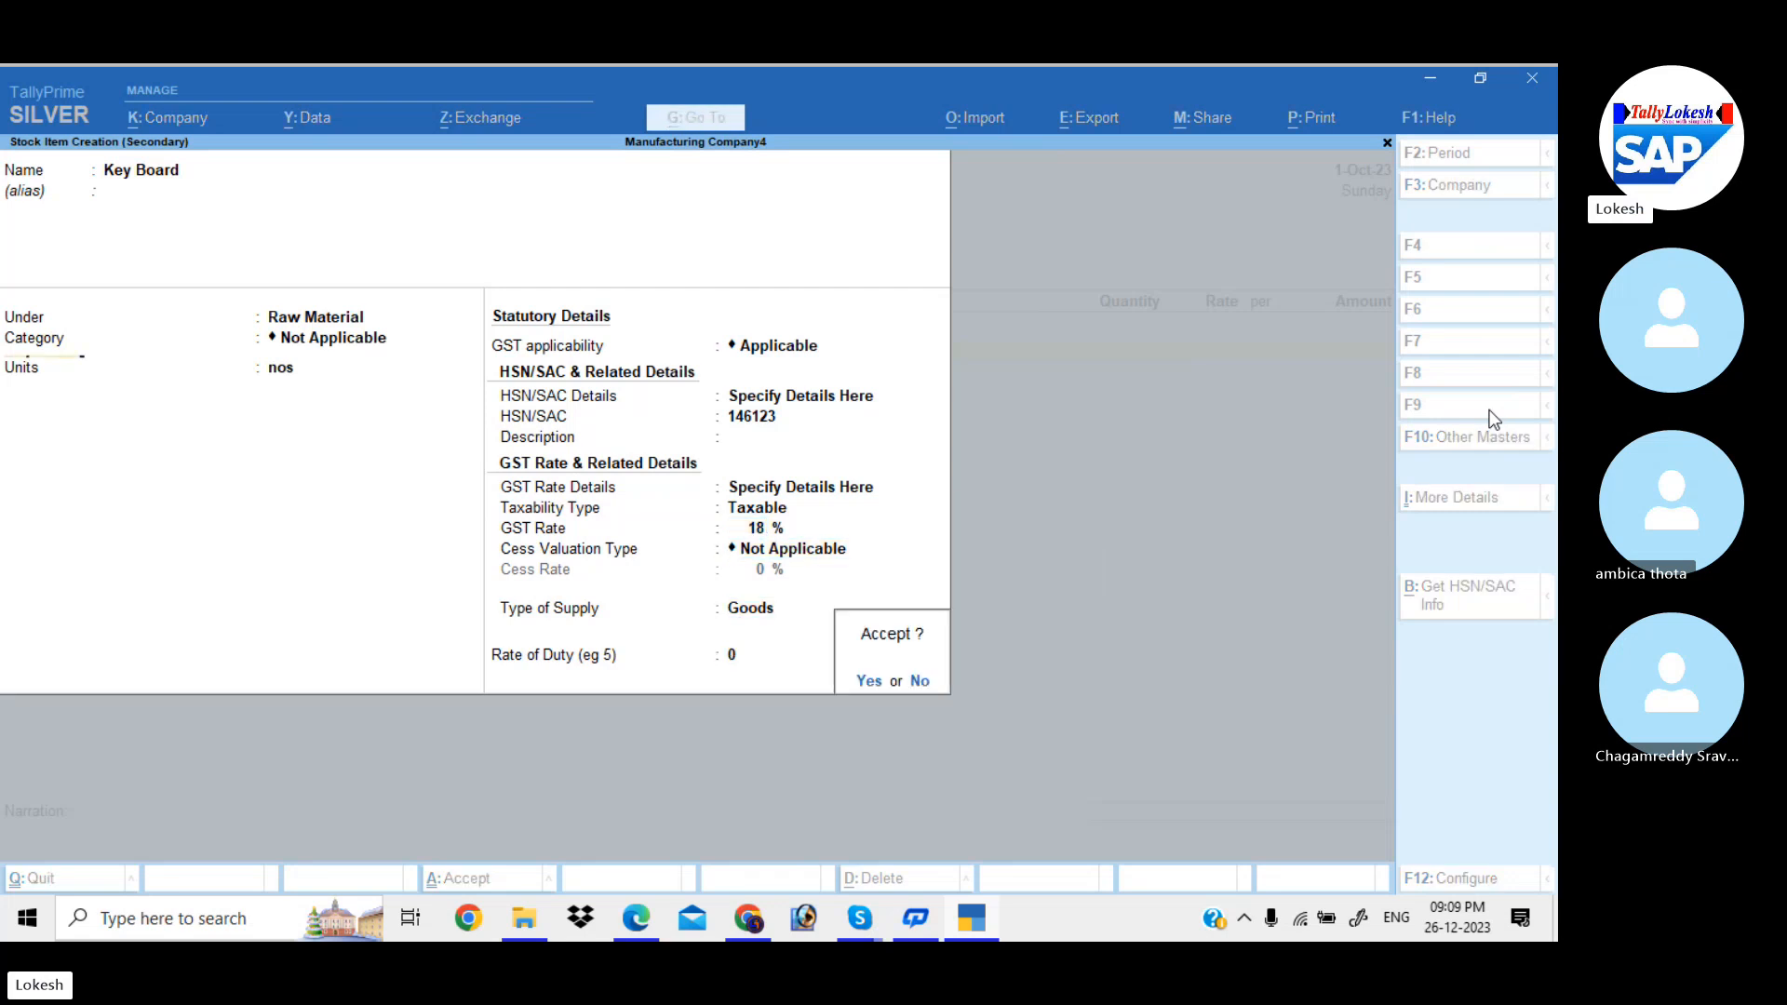
key("Return")
- Enter a quantity of 110 nos at a rate of 200 for Key Board in the purchase voucher
type("110")
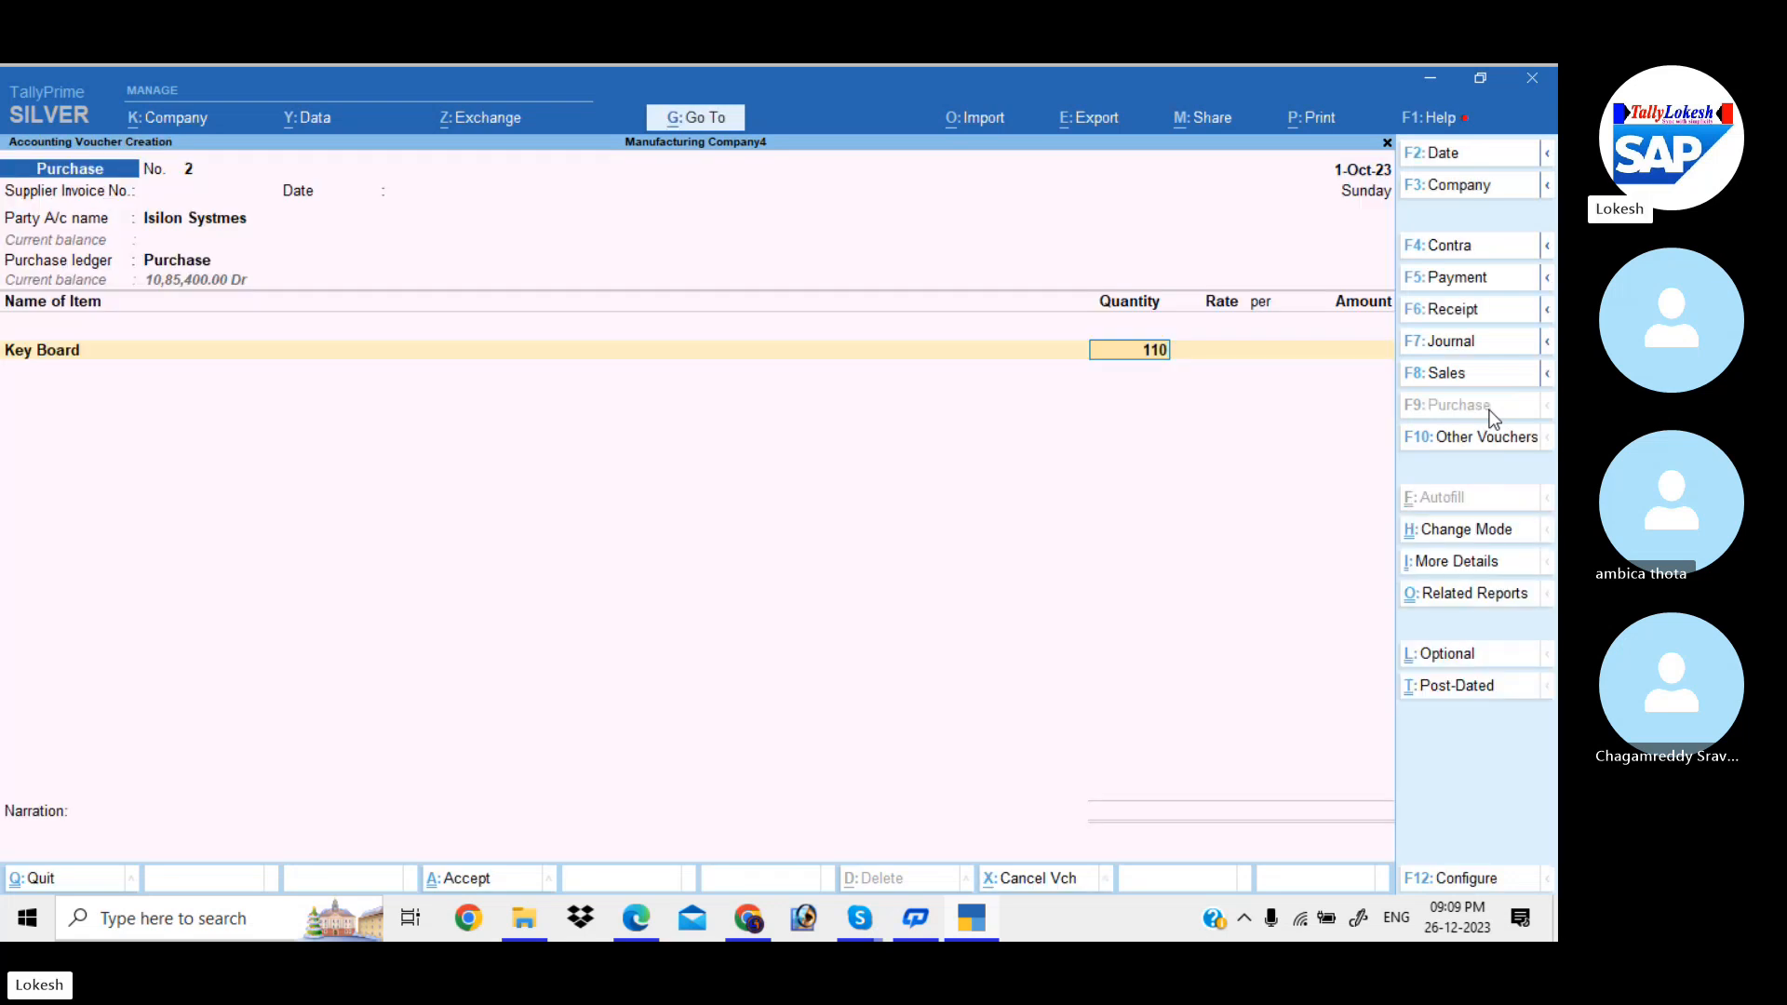
key("Return")
type("200")
key("Return")
key("Return")
key("Return")
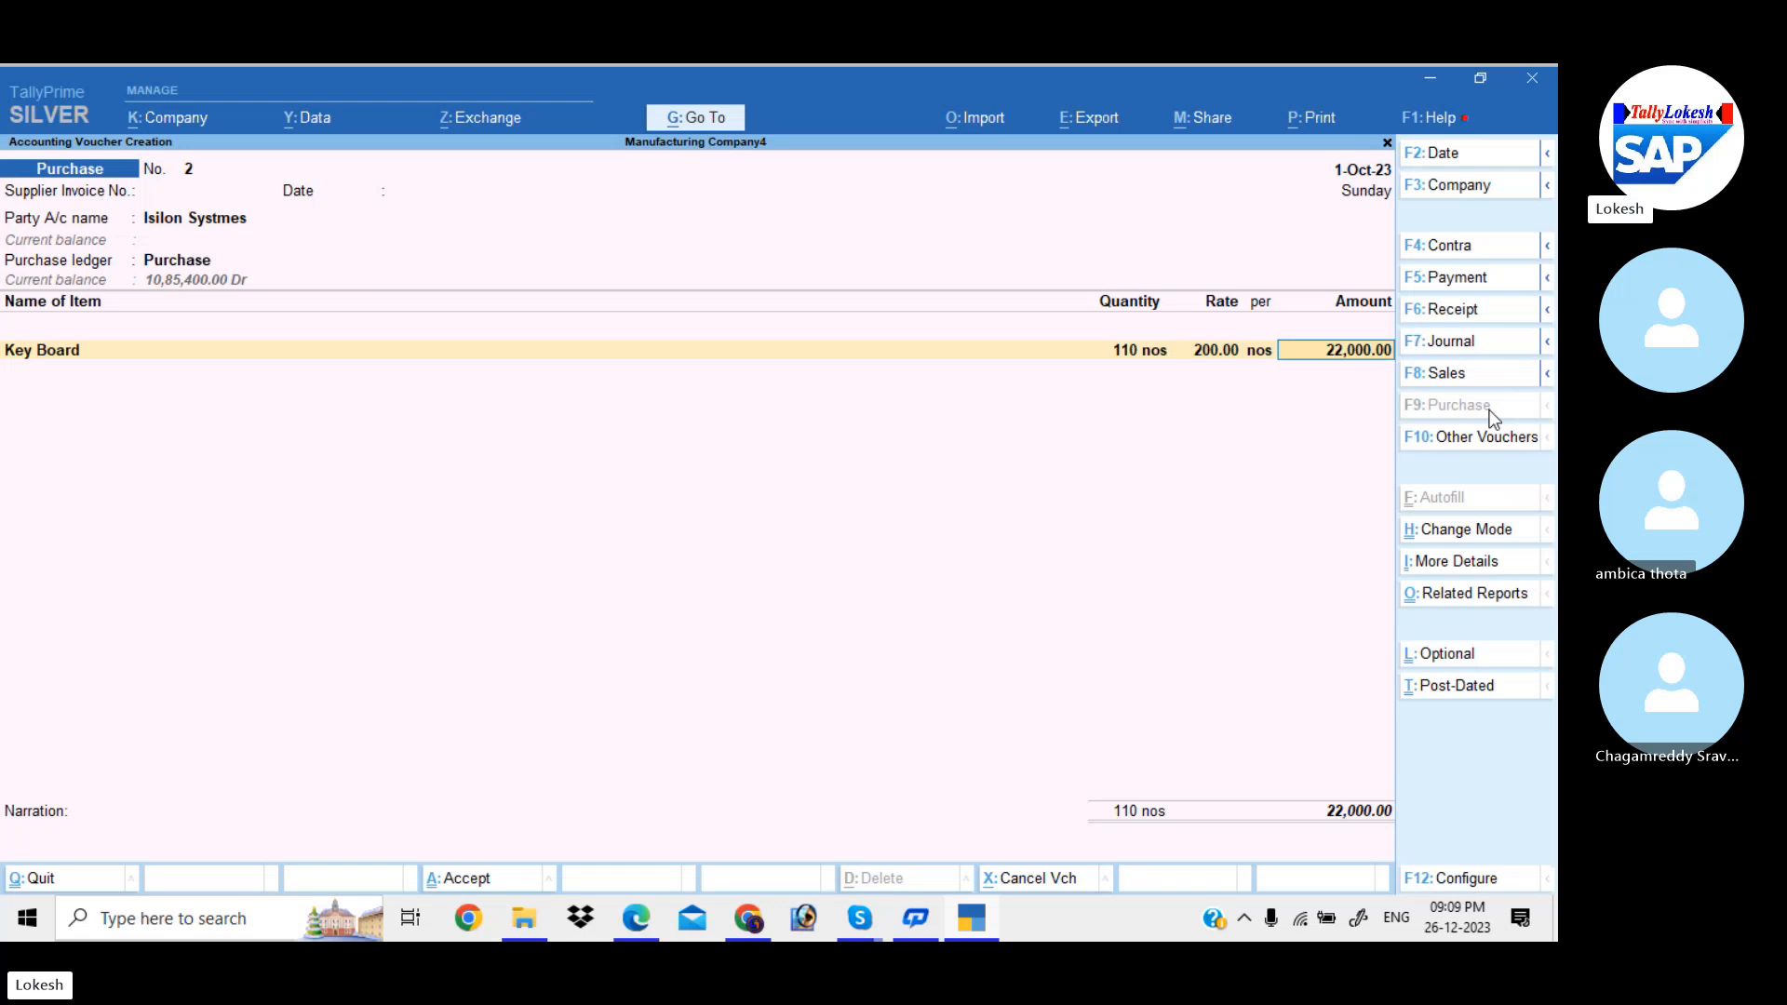
- Create a stock item named Mouse from the purchase voucher, under Raw Material with units nos
key("alt+c")
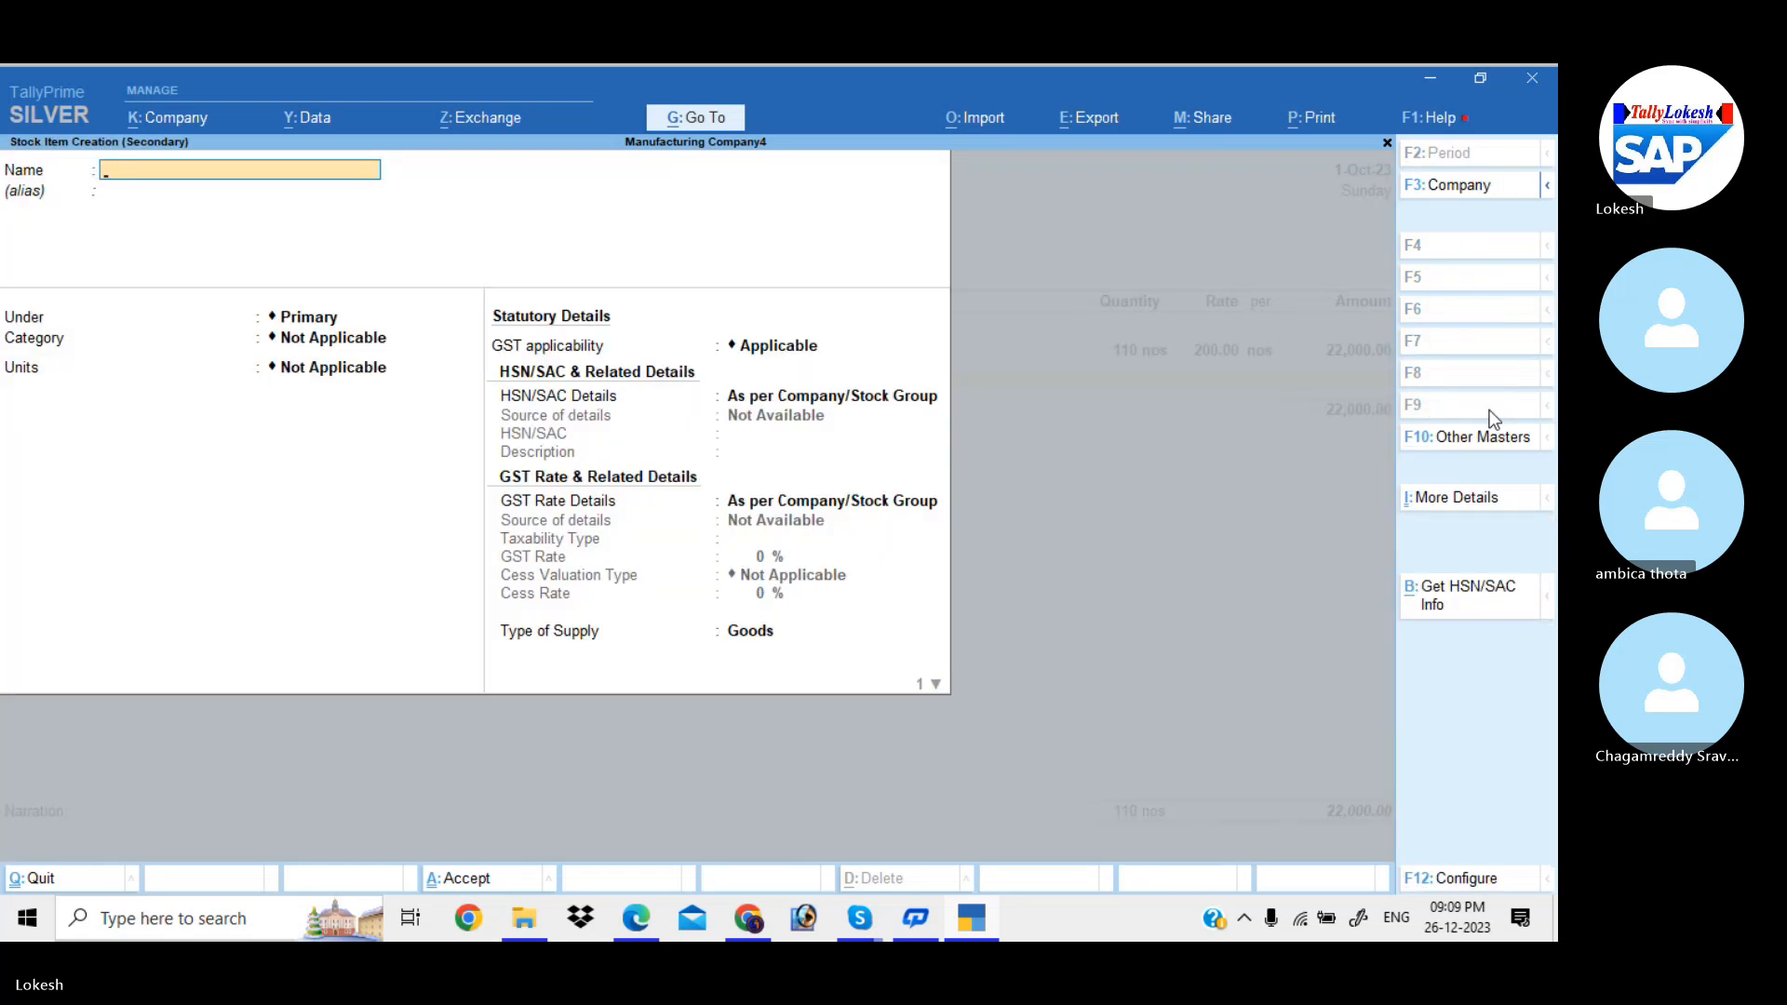
type("Mouse")
key("Return")
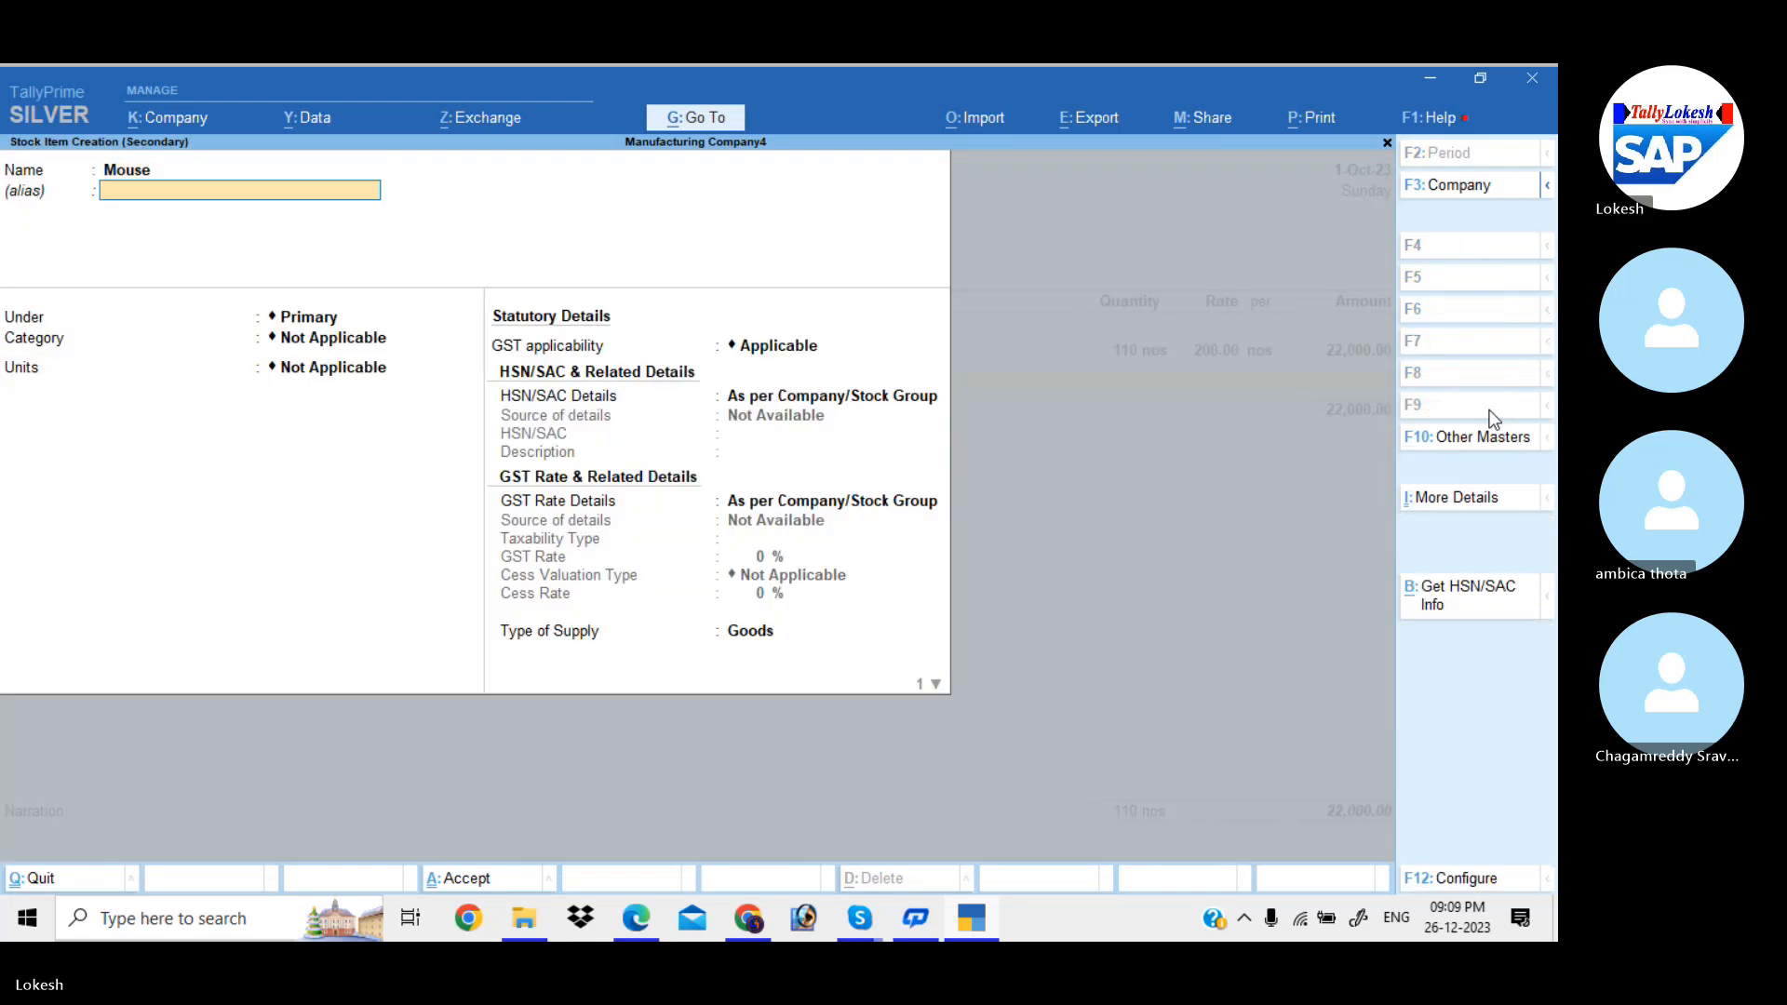
key("Return")
key("Down")
key("Return")
key("Return")
key("Return")
key("Return")
- Set Mouse's HSN/SAC details to Specify Details Here and enter the HSN/SAC code 626325
key("Down")
key("Return")
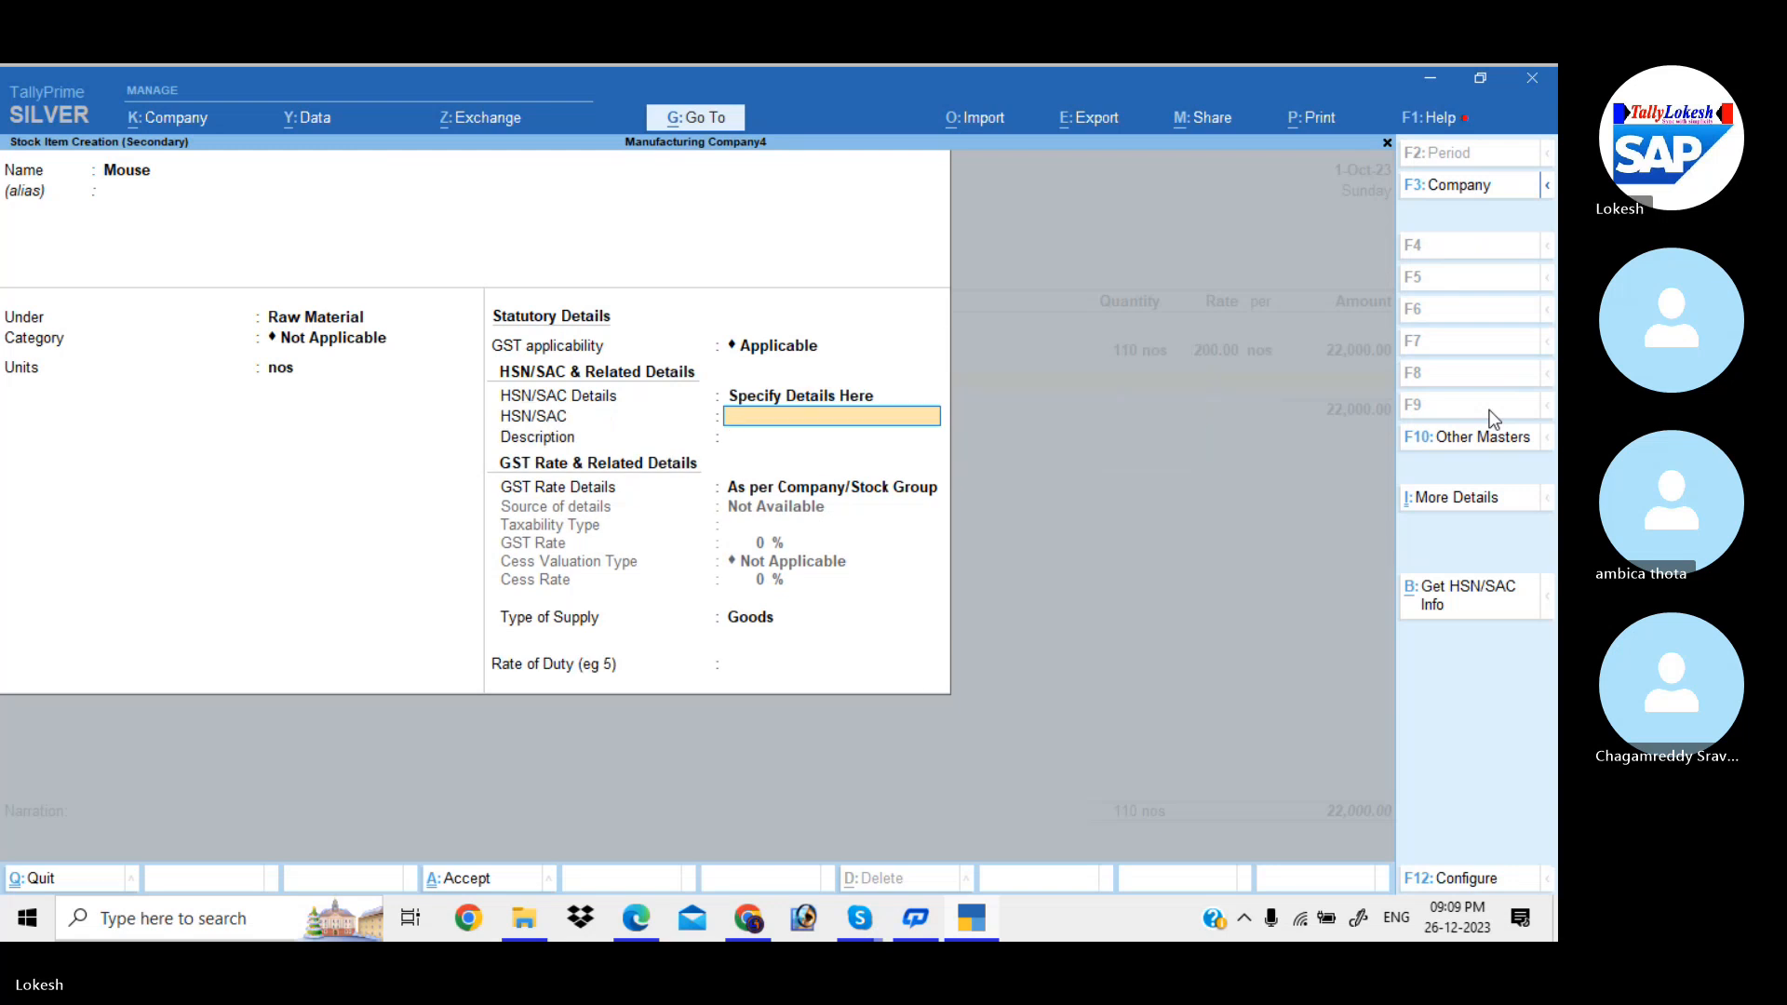
type("6263")
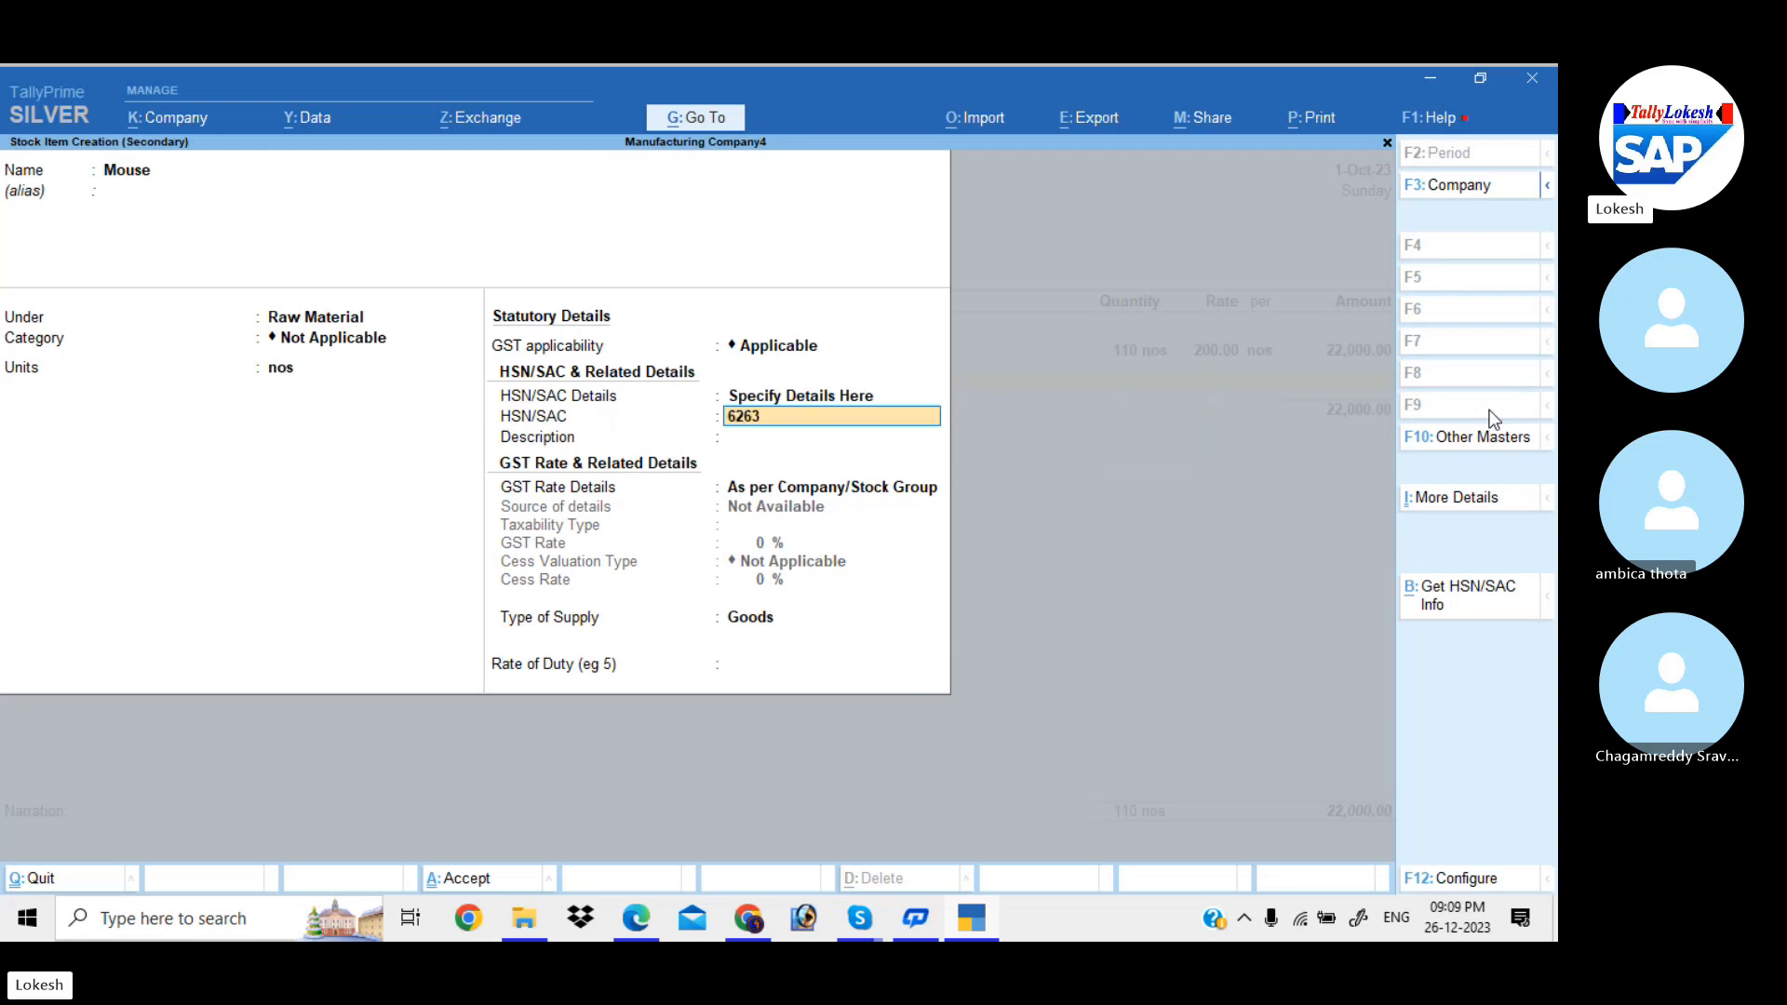
type("25")
key("Return")
key("Return")
- Specify Mouse's GST rate details as Taxable at 18% with supply type Goods, and save the item
key("Down")
key("Return")
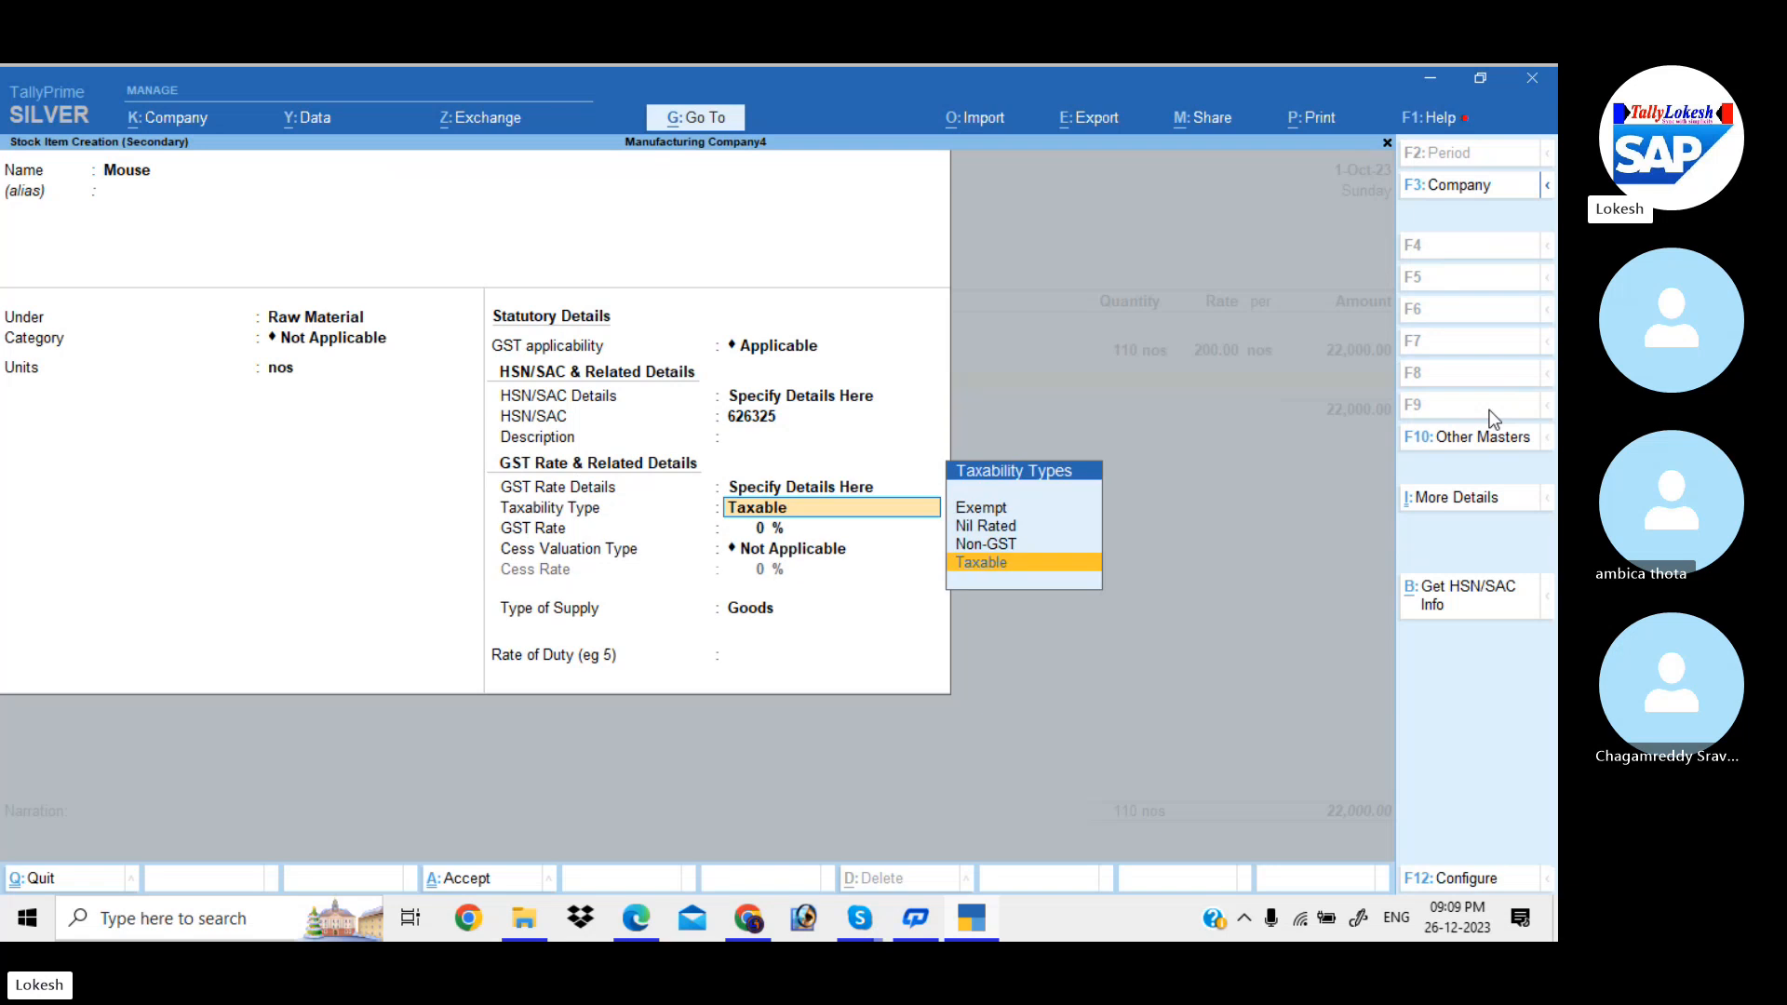
key("Return")
type("18")
key("Return")
key("Return")
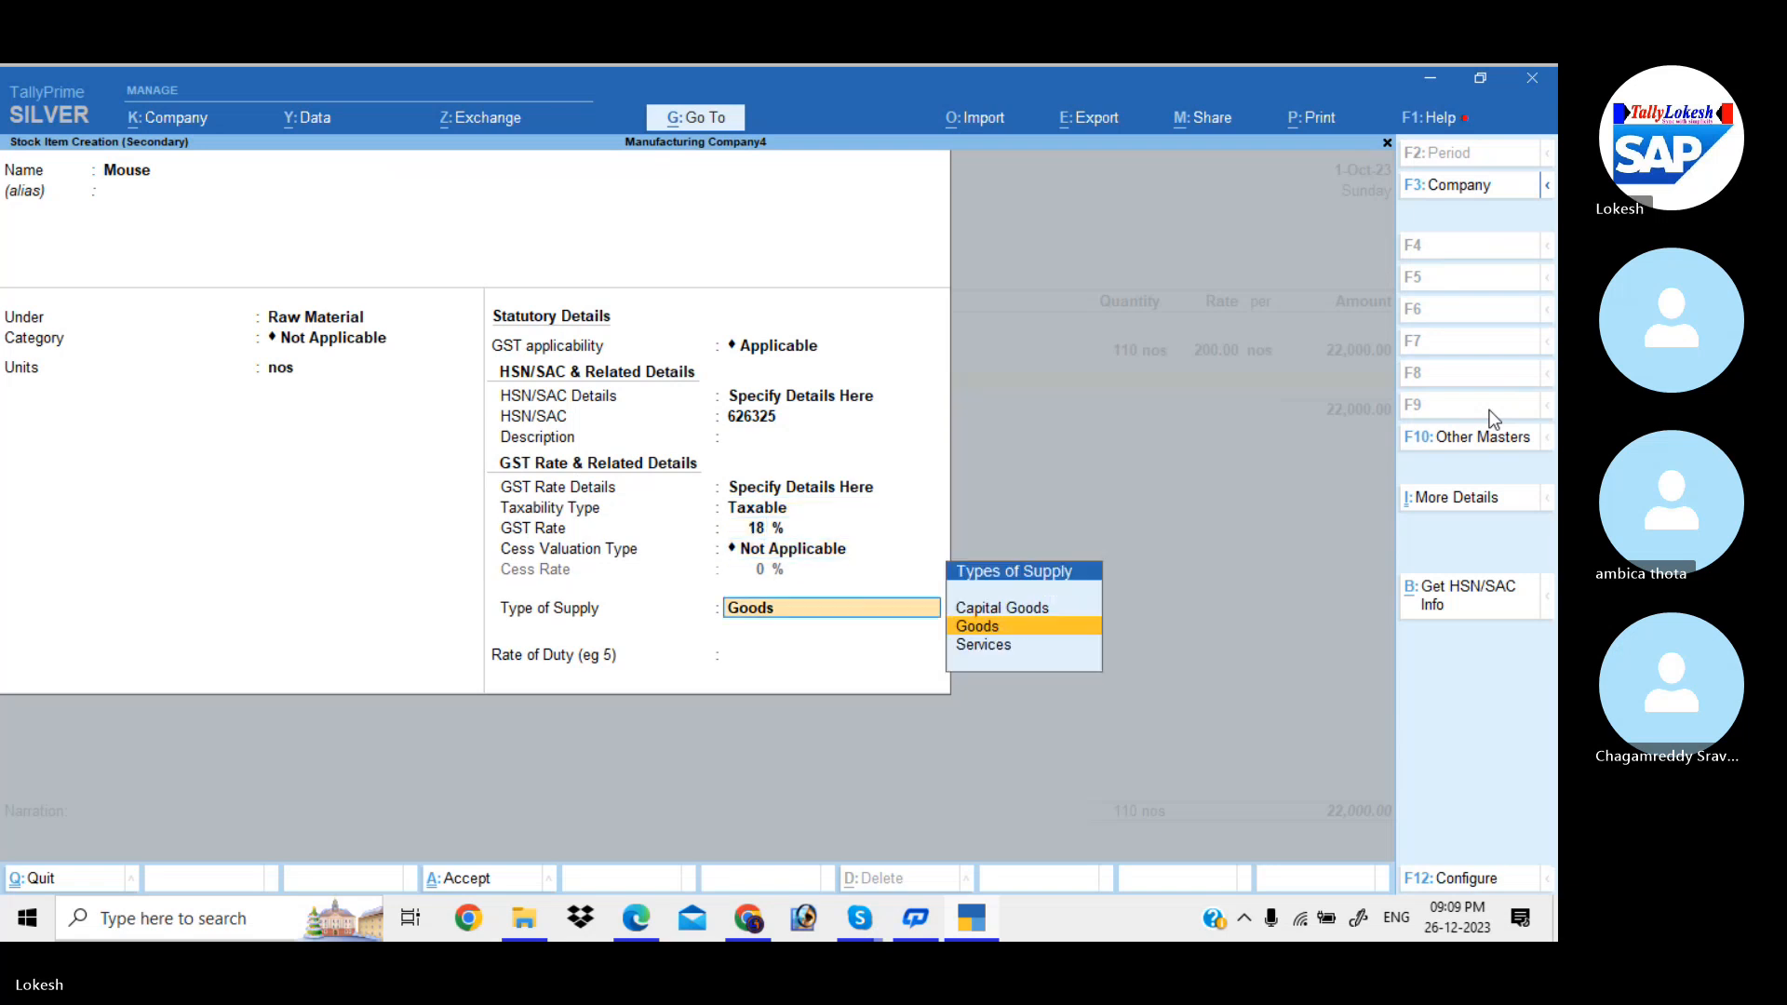
key("Return")
key("Return")
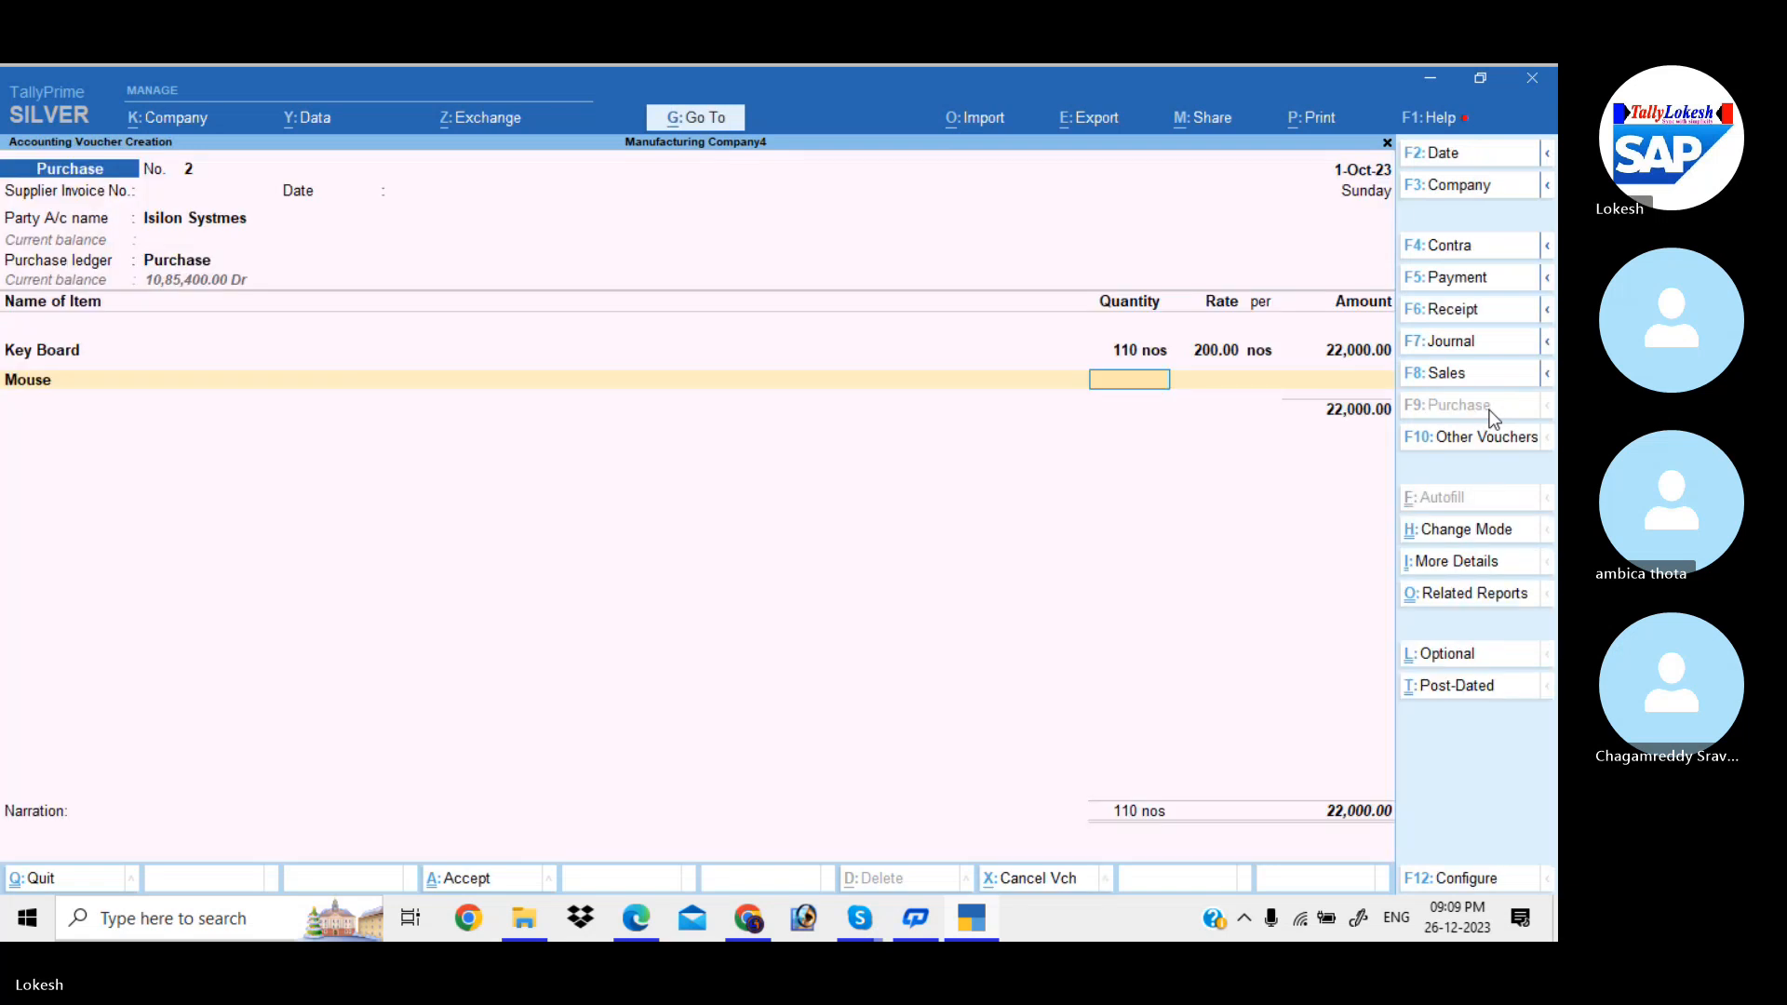
- Enter a quantity of 100 nos at a rate of 150 for Mouse in the purchase voucher
type("100")
key("Return")
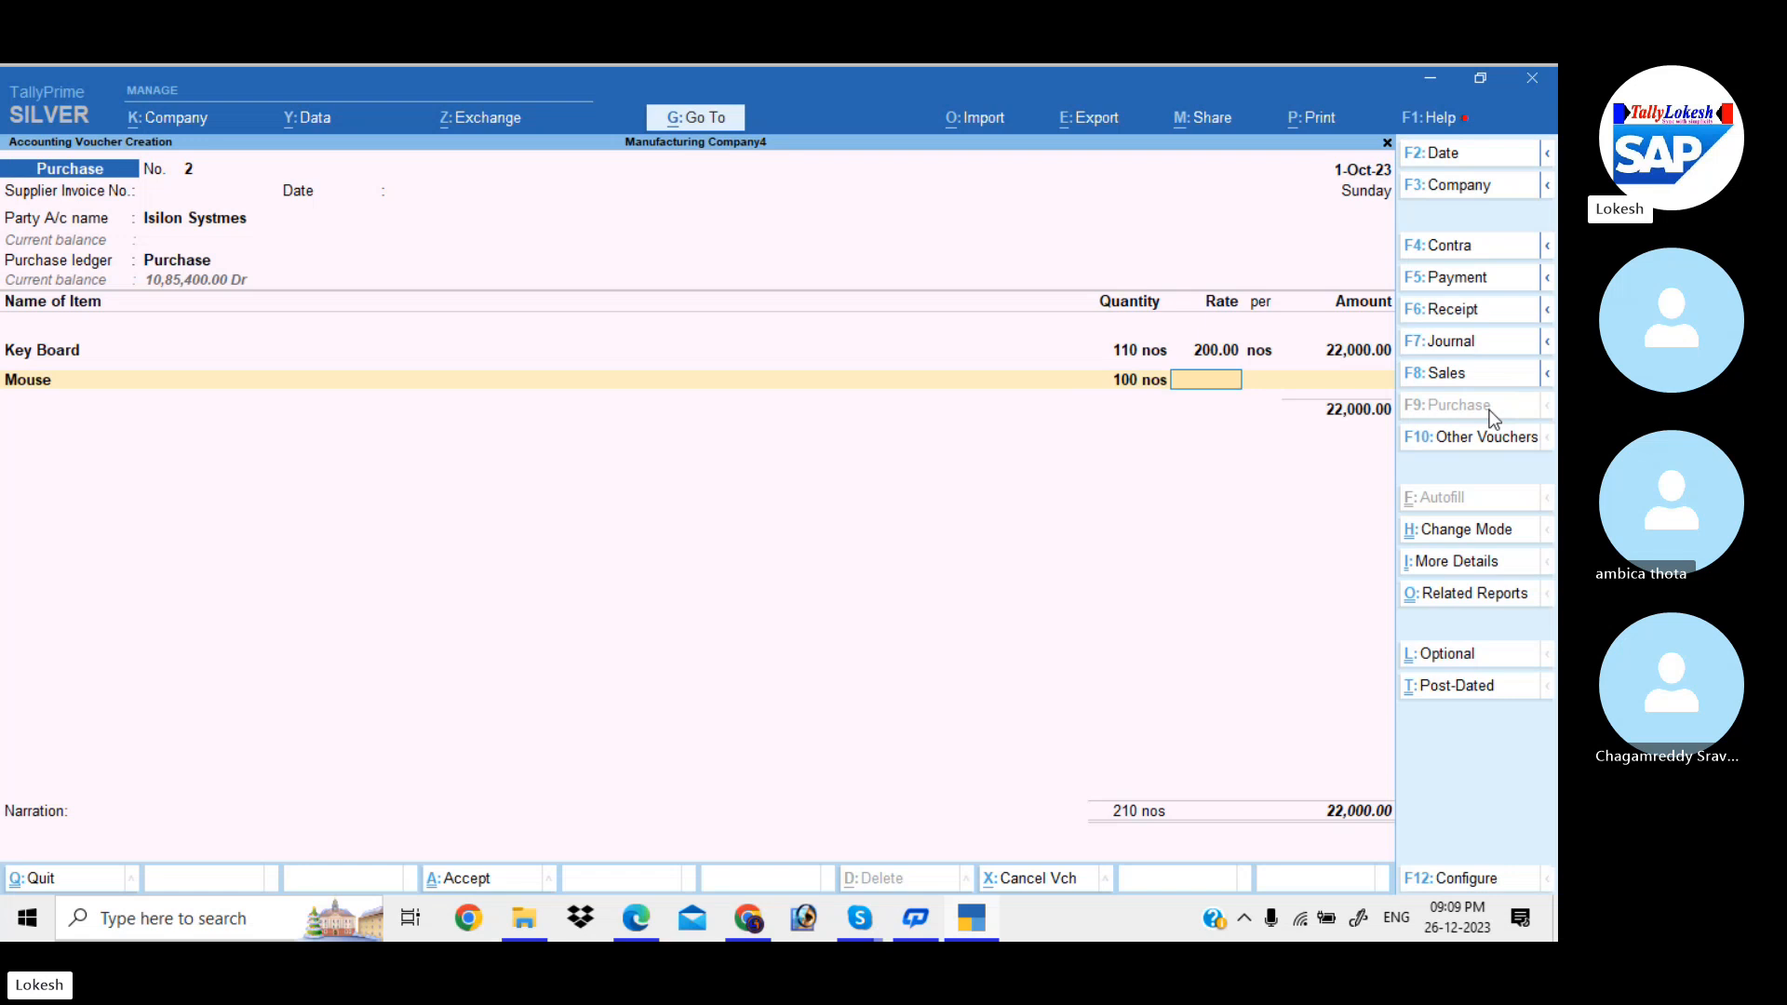
type("150")
key("Return")
key("Return")
key("Return")
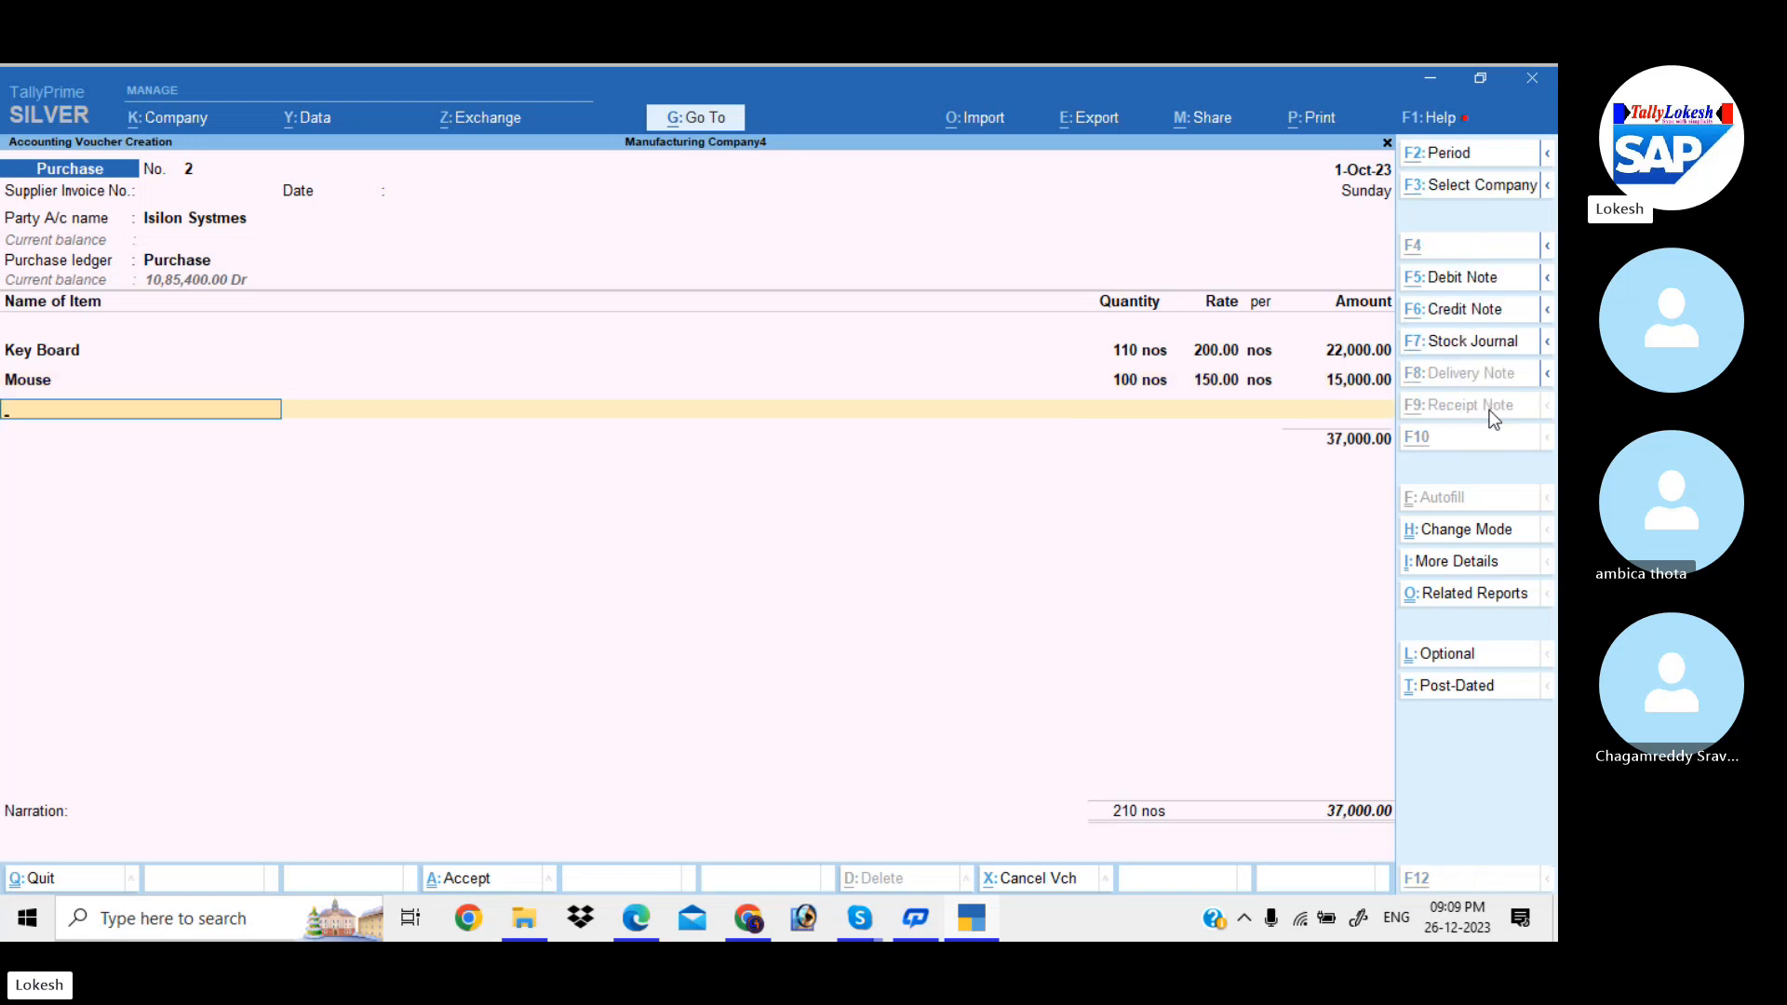
- Create a stock item named Mohterboard from the purchase voucher, under Raw Material with units nos
key("alt+c")
type("Mo")
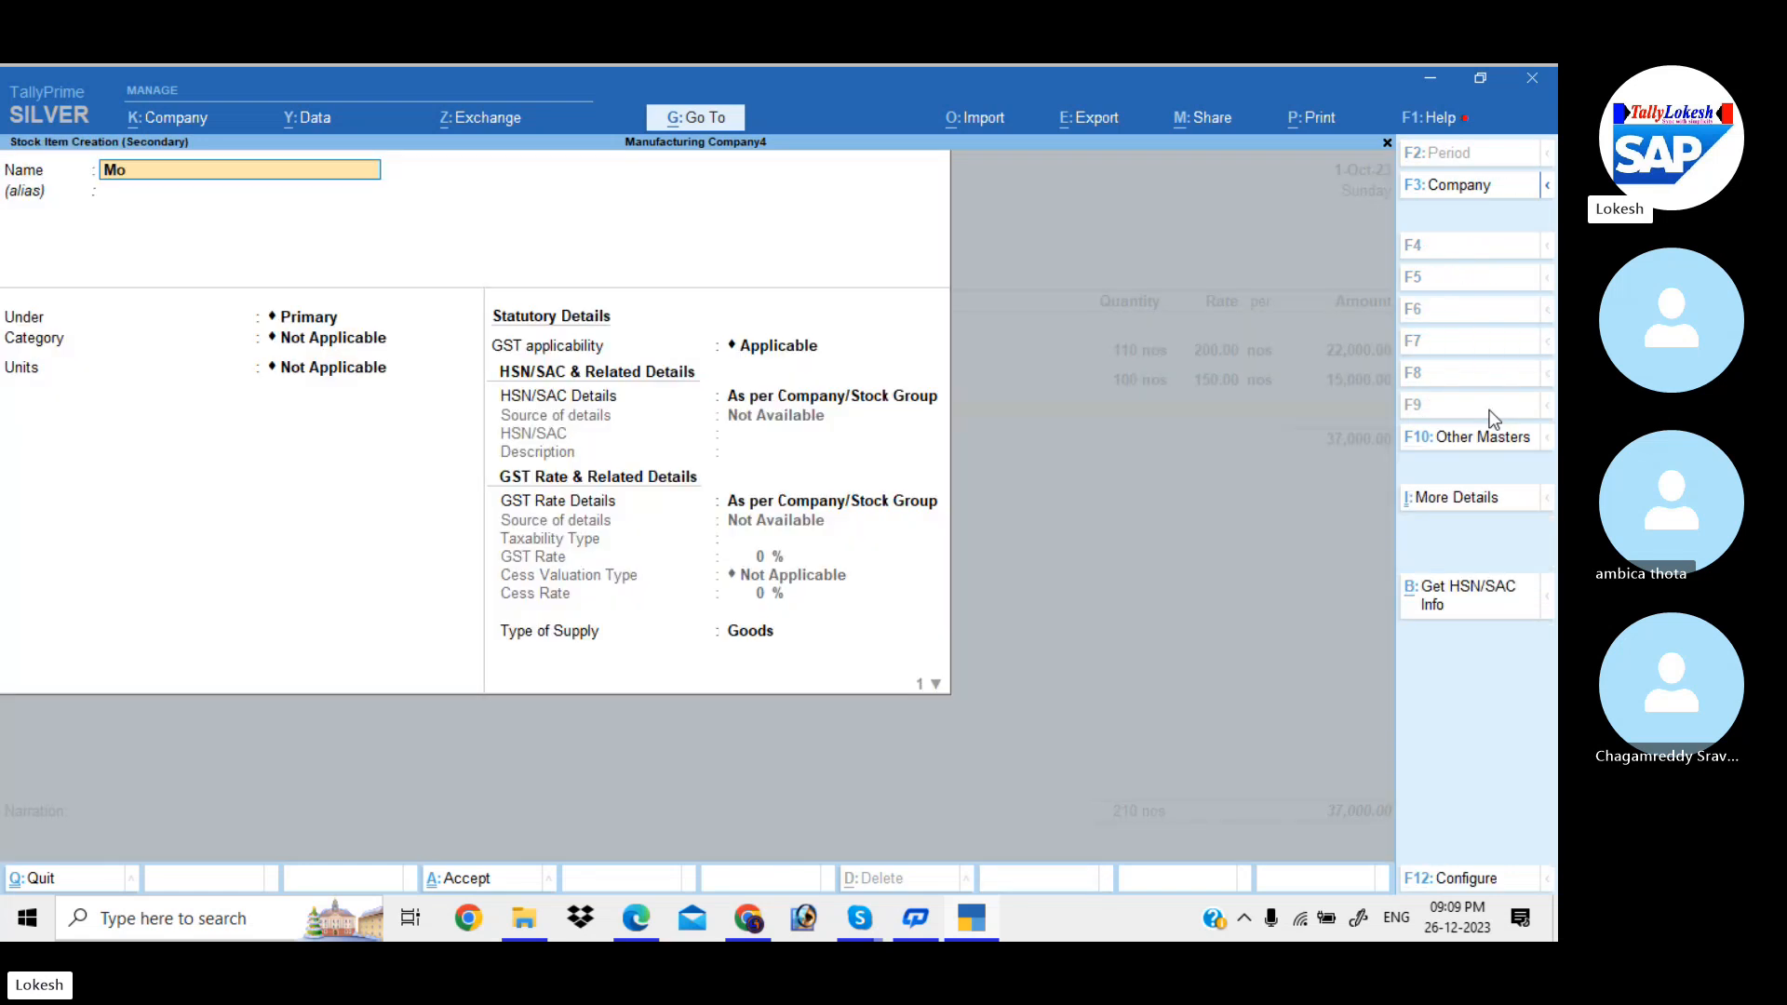
type("hterbo")
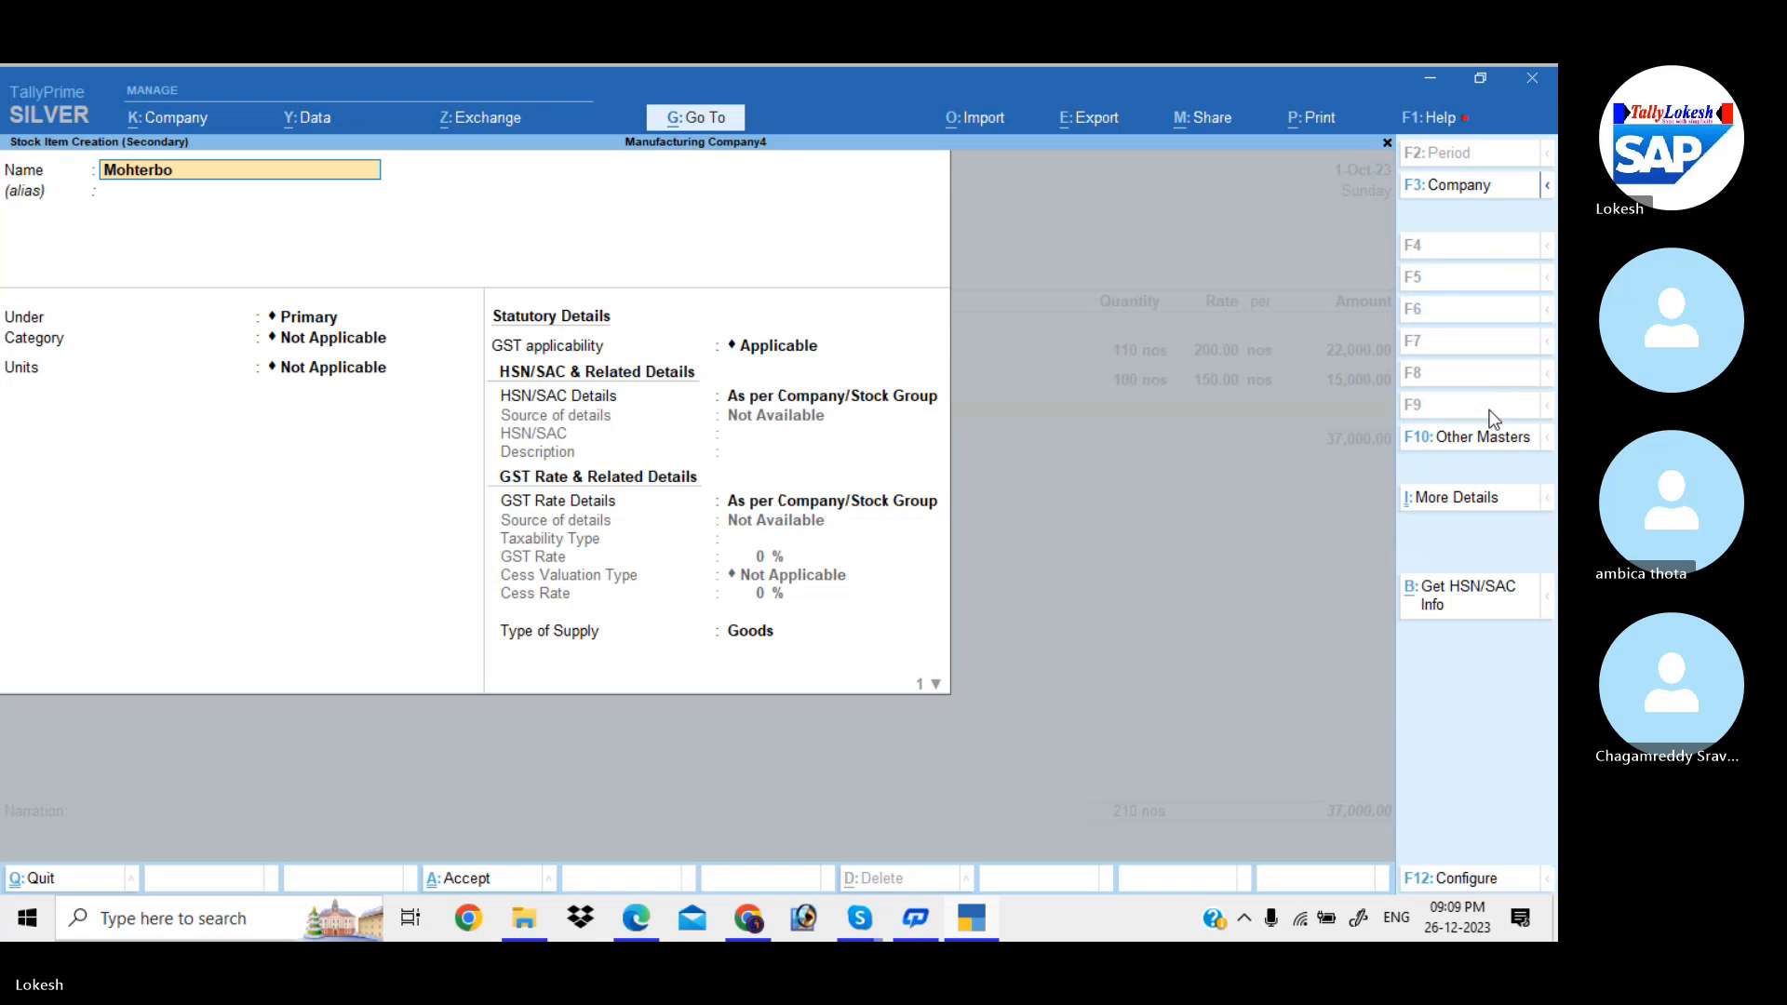
type("ard")
key("Return")
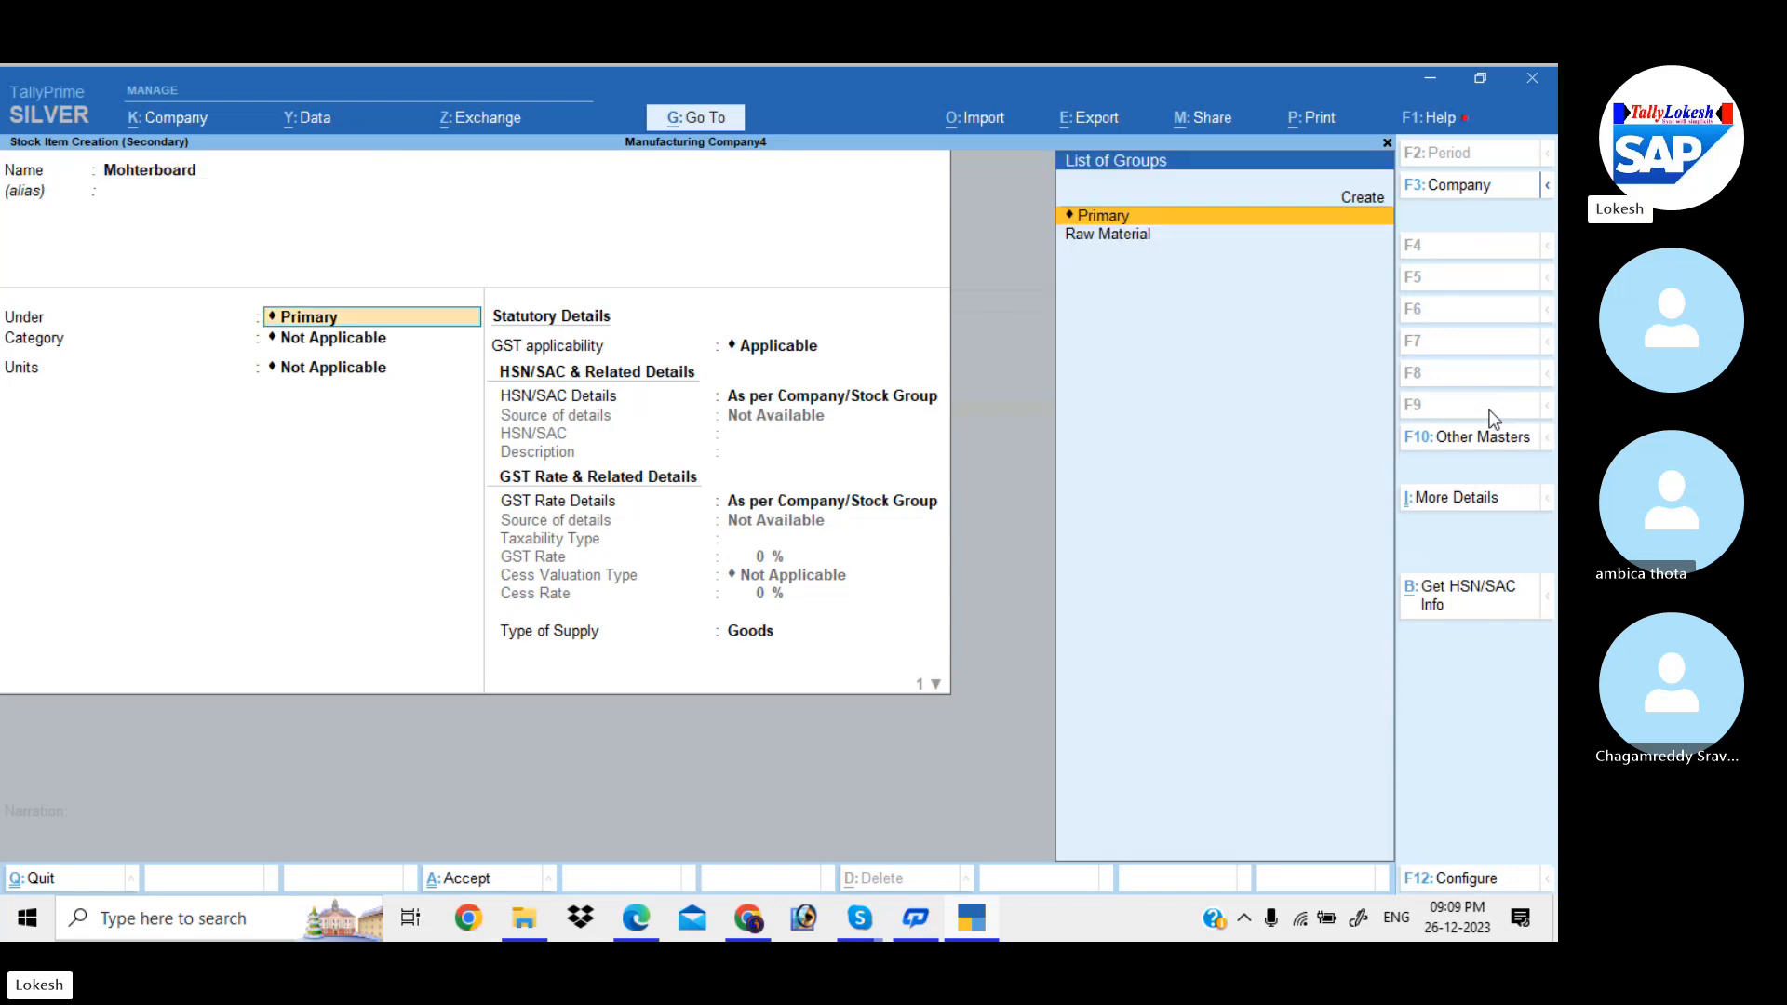
key("Down")
key("Return")
key("Return")
key("Down")
key("Return")
key("Return")
- Set Mohterboard's HSN/SAC details to Specify Details Here and enter the HSN/SAC code 564653
key("Down")
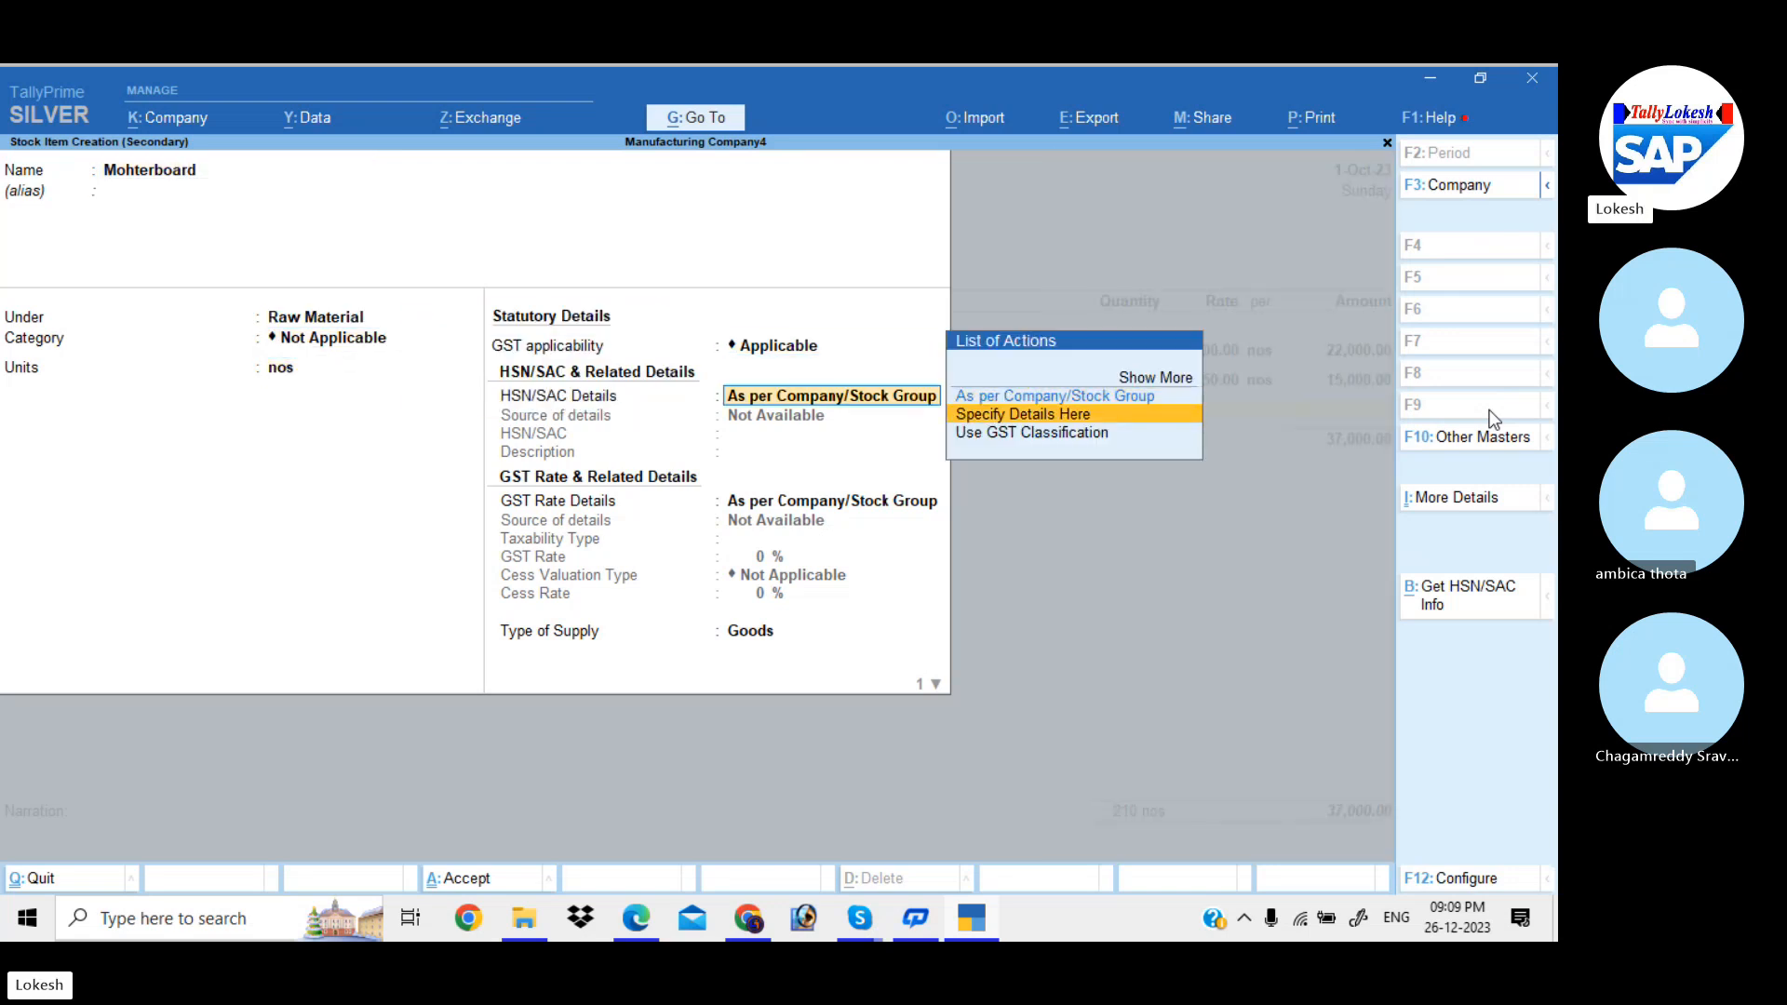
key("Return")
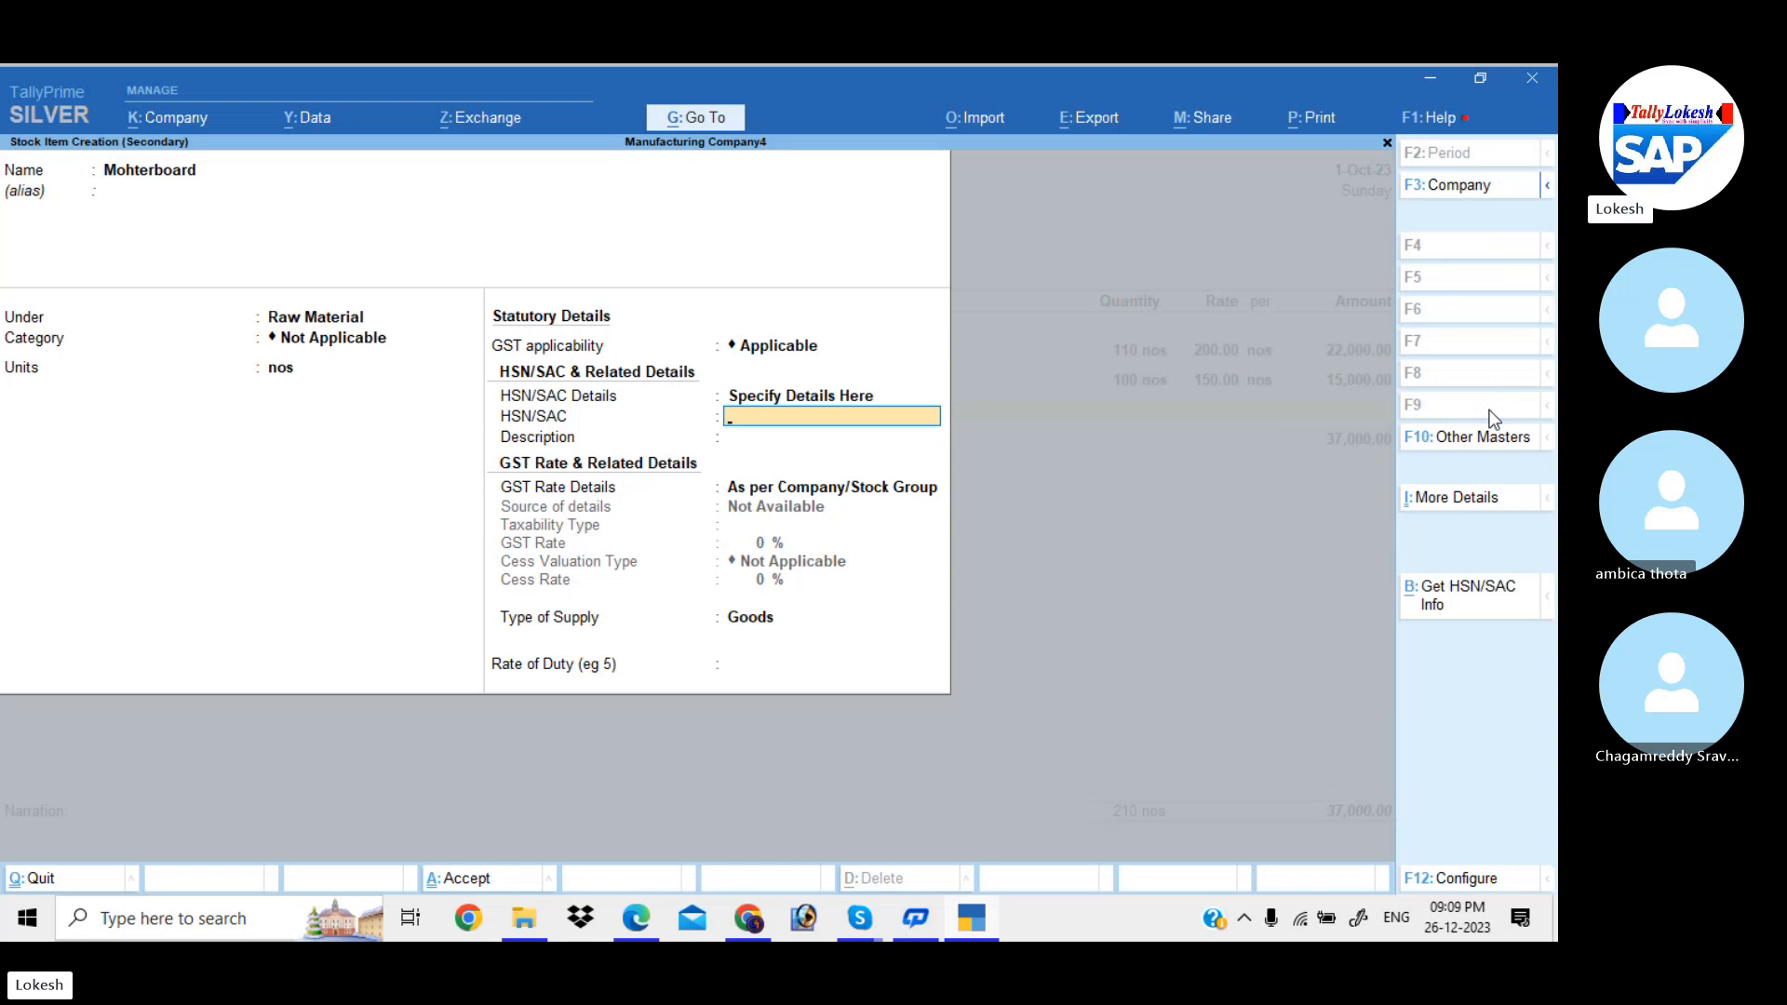
type("564")
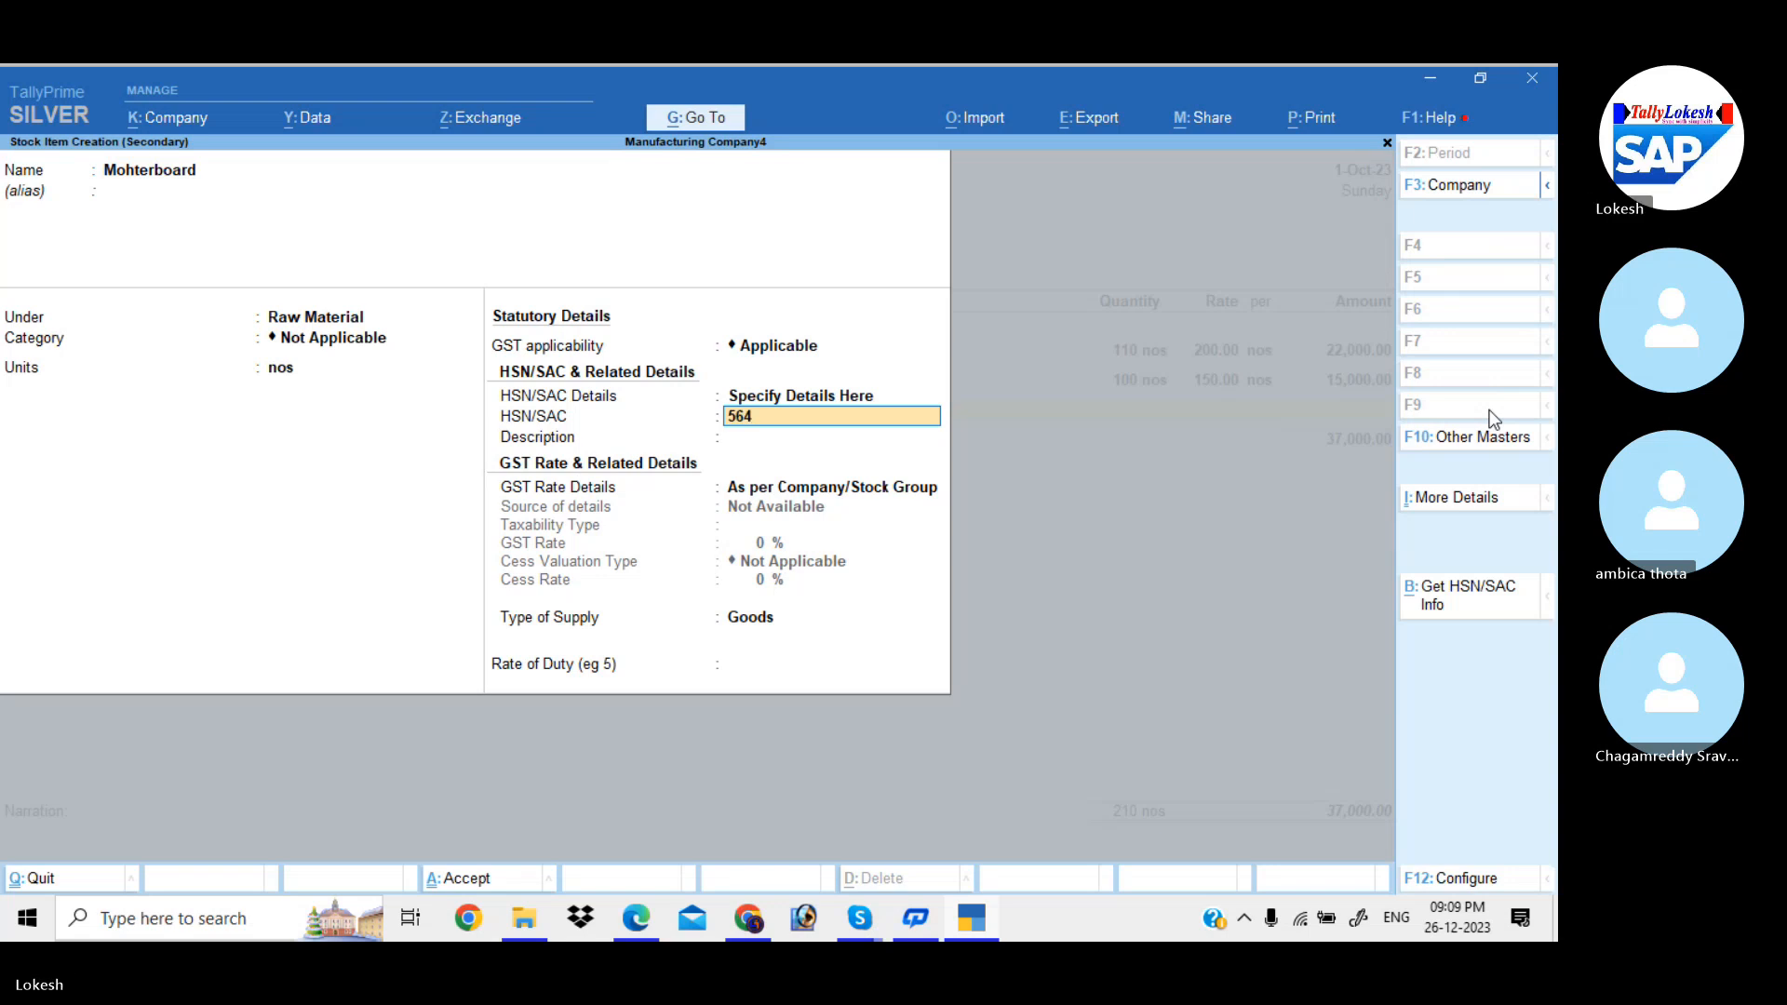
type("653")
key("Return")
key("Return")
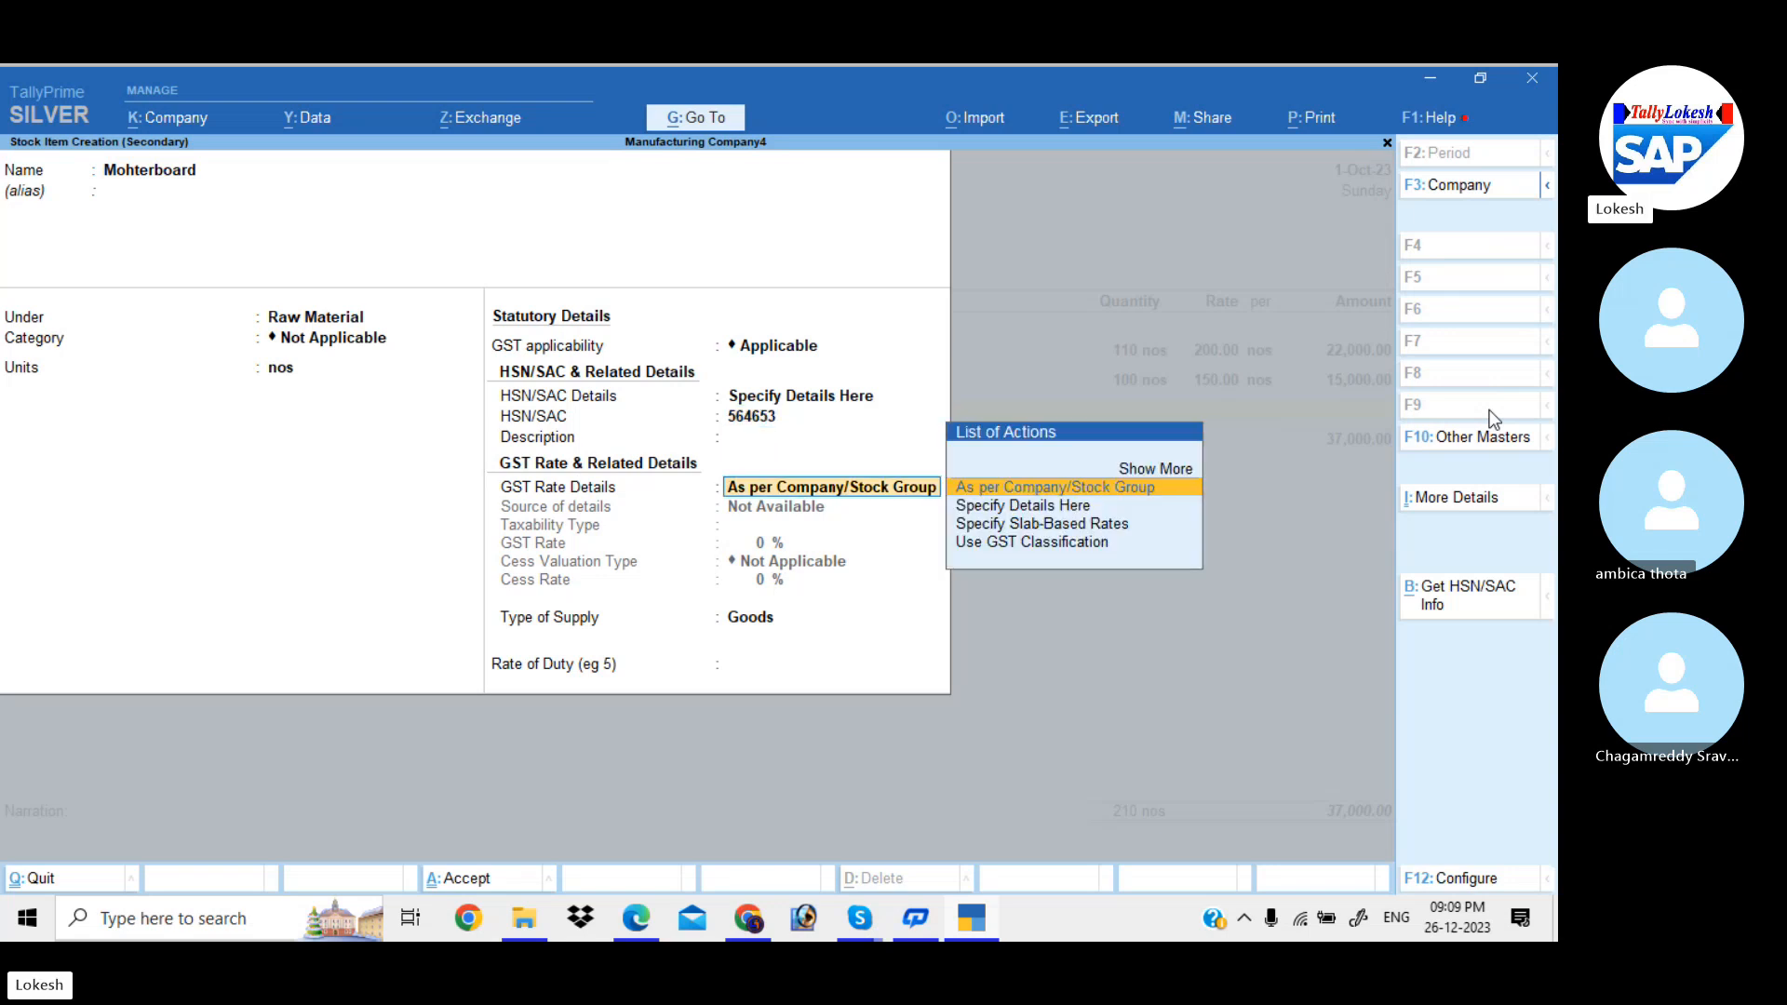
- Specify Mohterboard's GST rate details as Taxable at 18% with supply type Goods, and save the item
key("Down")
key("Return")
key("Return")
type("18")
key("Return")
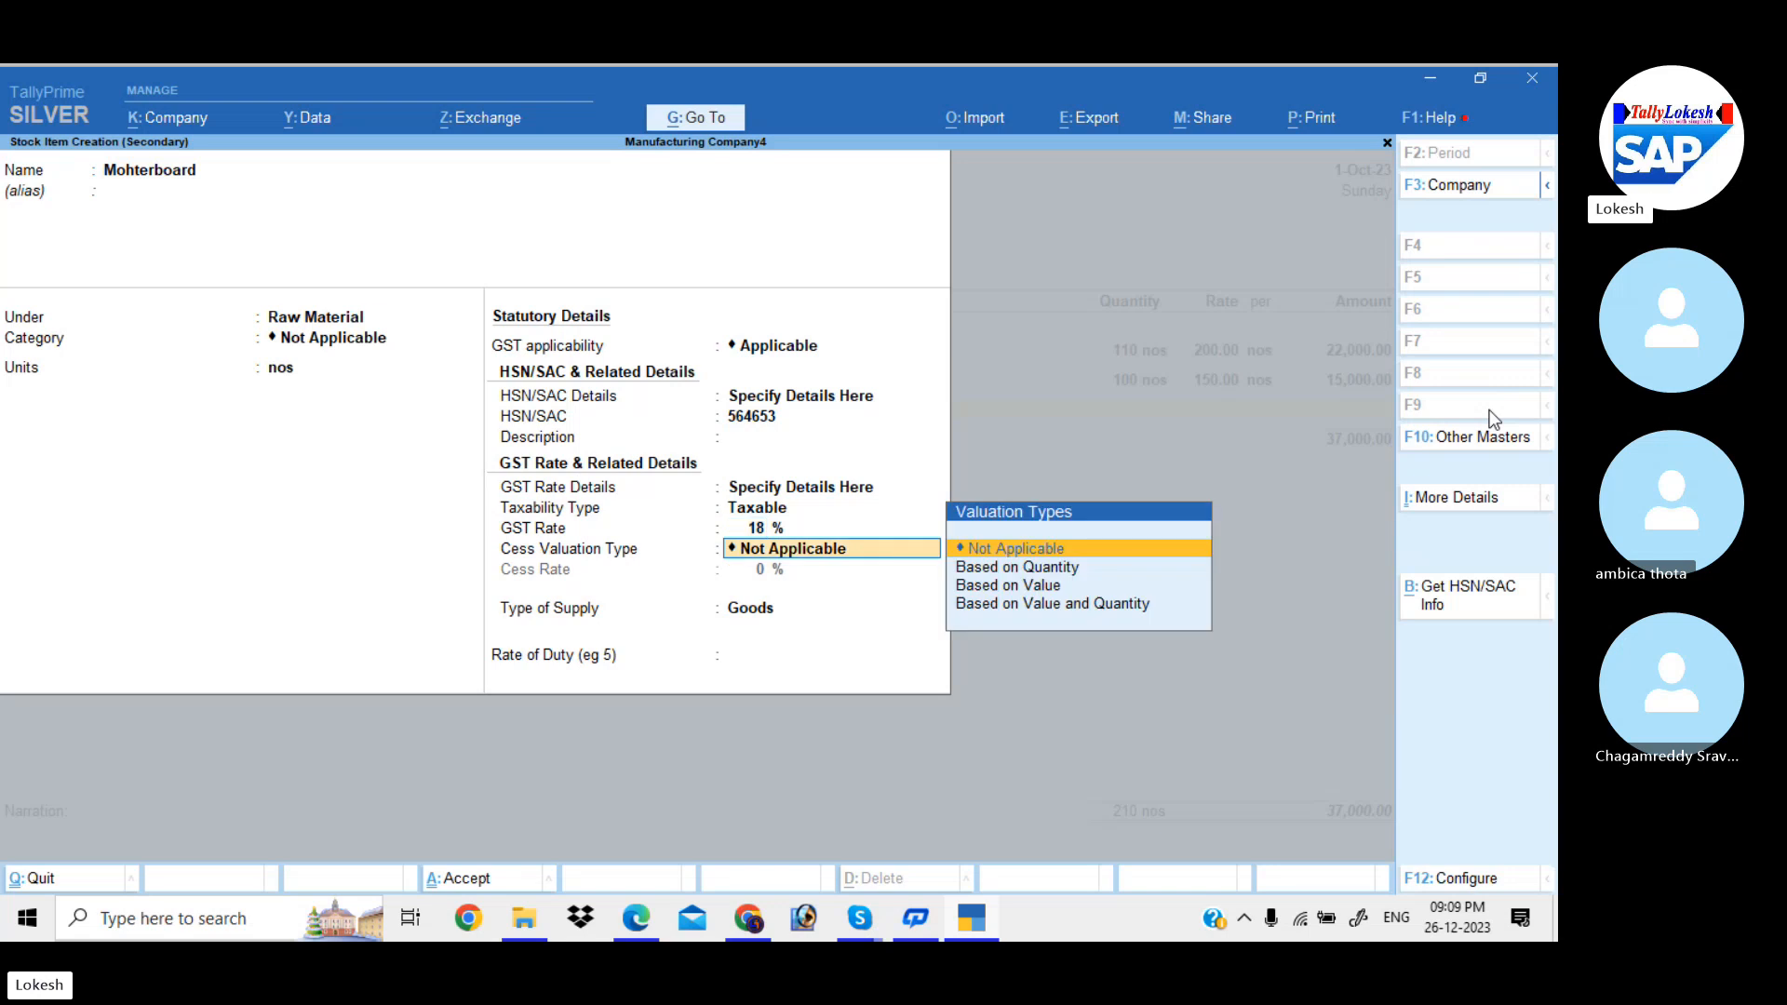
key("Return")
key("Return")
key("Return")
type("y")
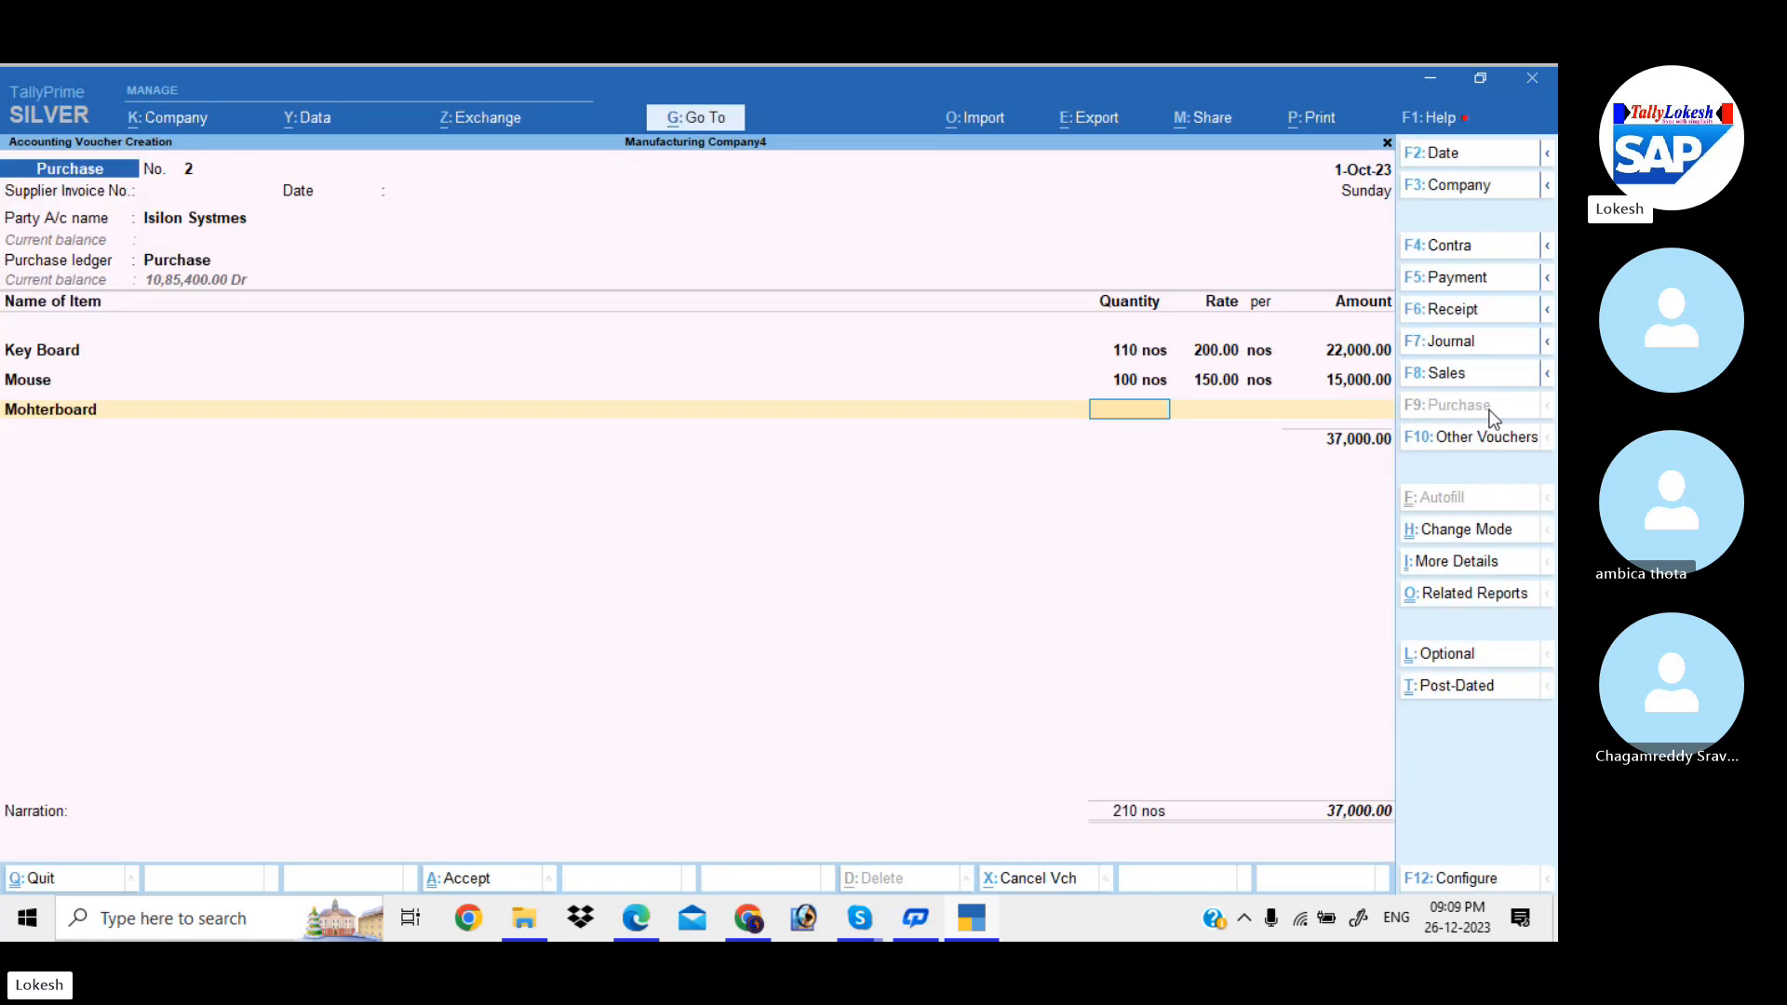
- Enter a quantity of 100 nos at a rate of 3,200 for Mohterboard in the purchase voucher
type("100")
key("Return")
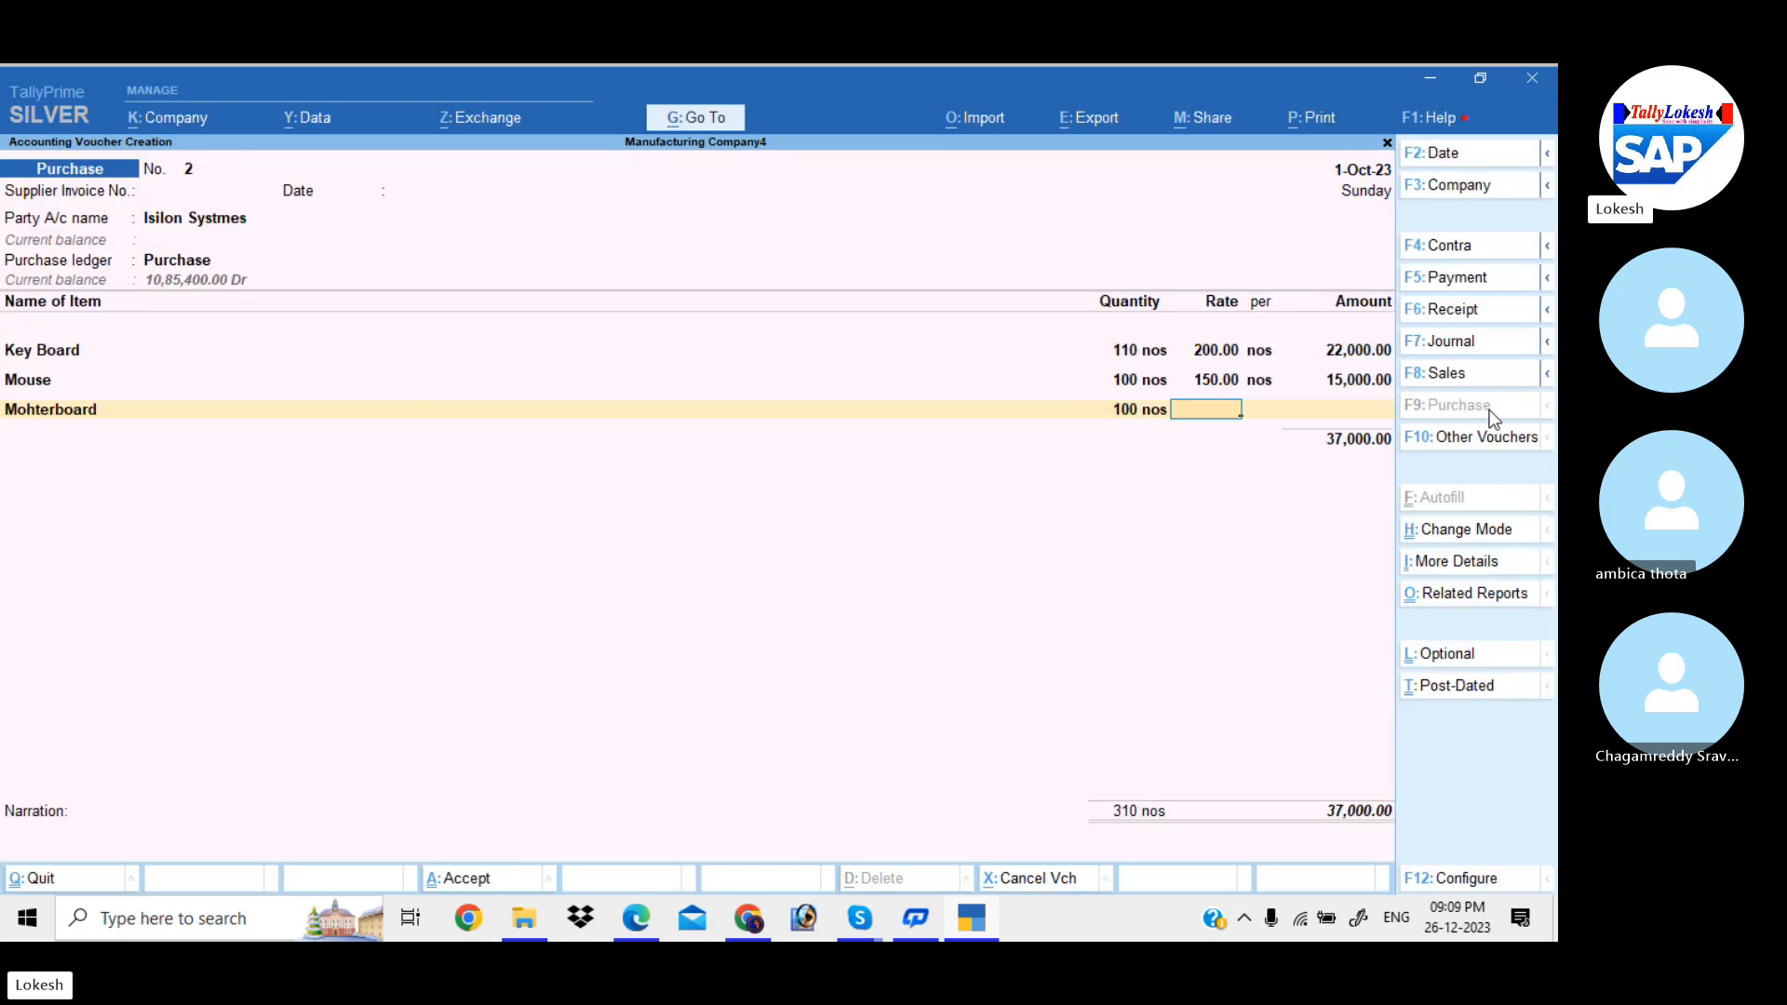
type("3200")
key("Return")
key("Return")
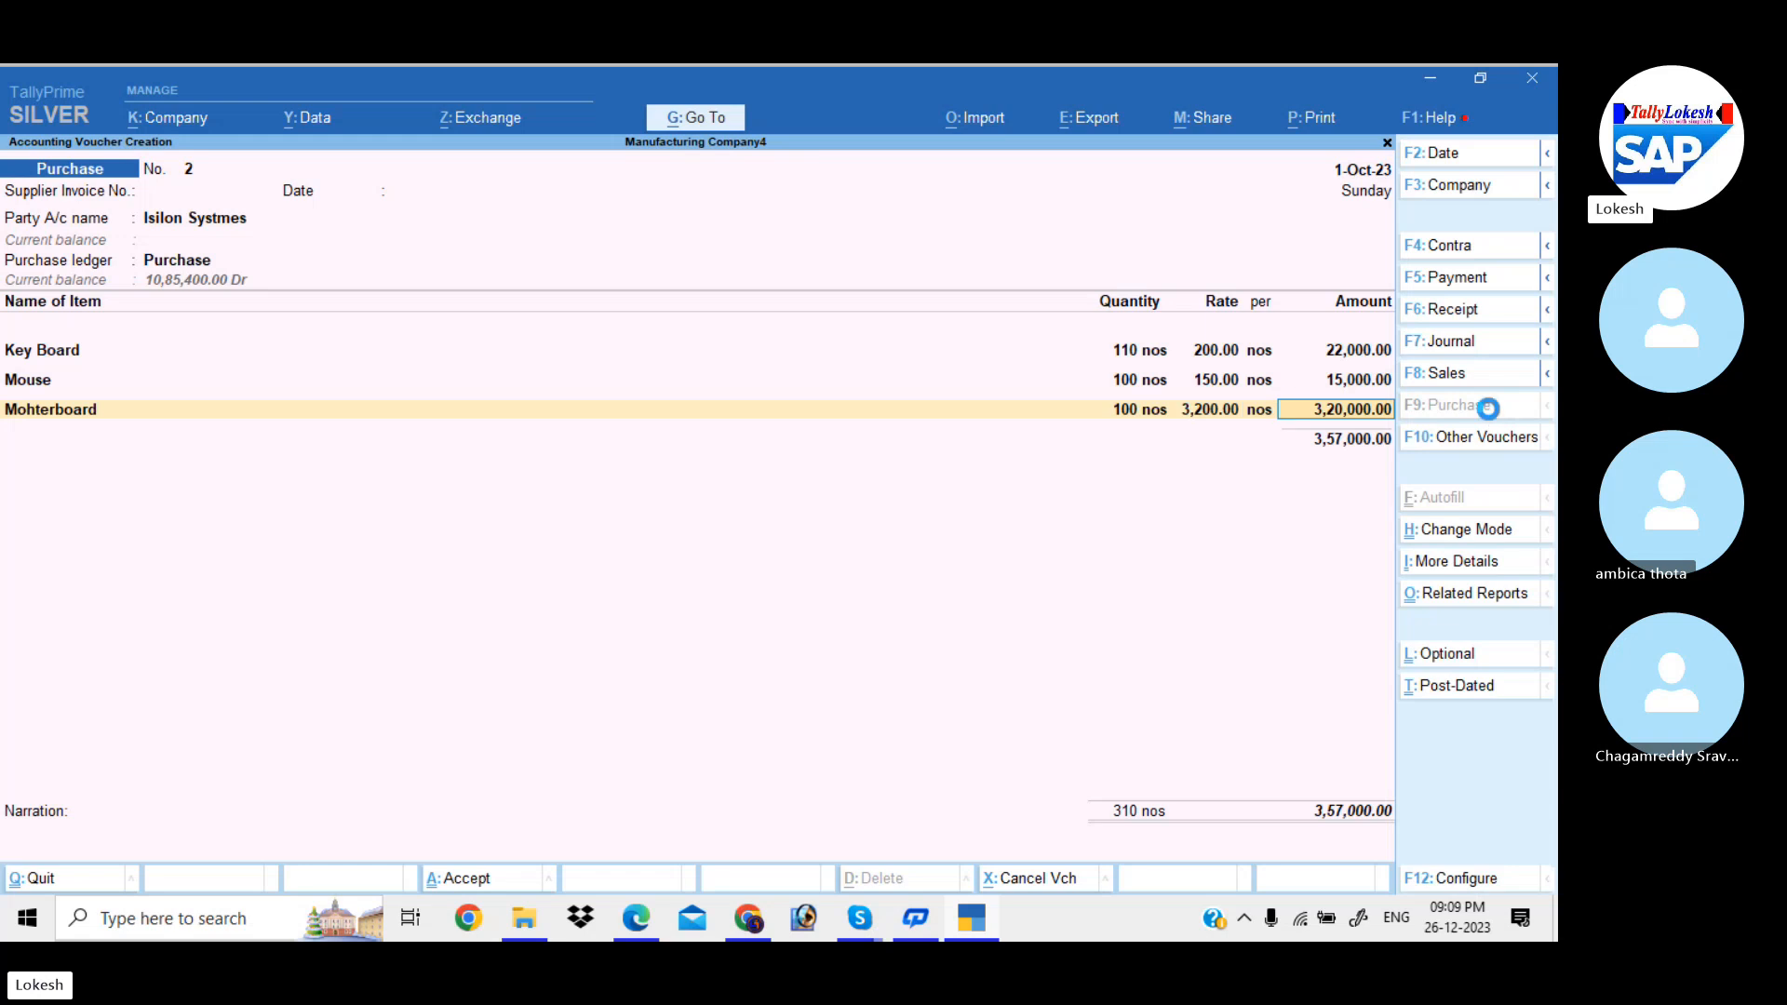
key("Return")
- Add the Carriage Inwards ledger below the items with an amount of 350
type("c")
key("Return")
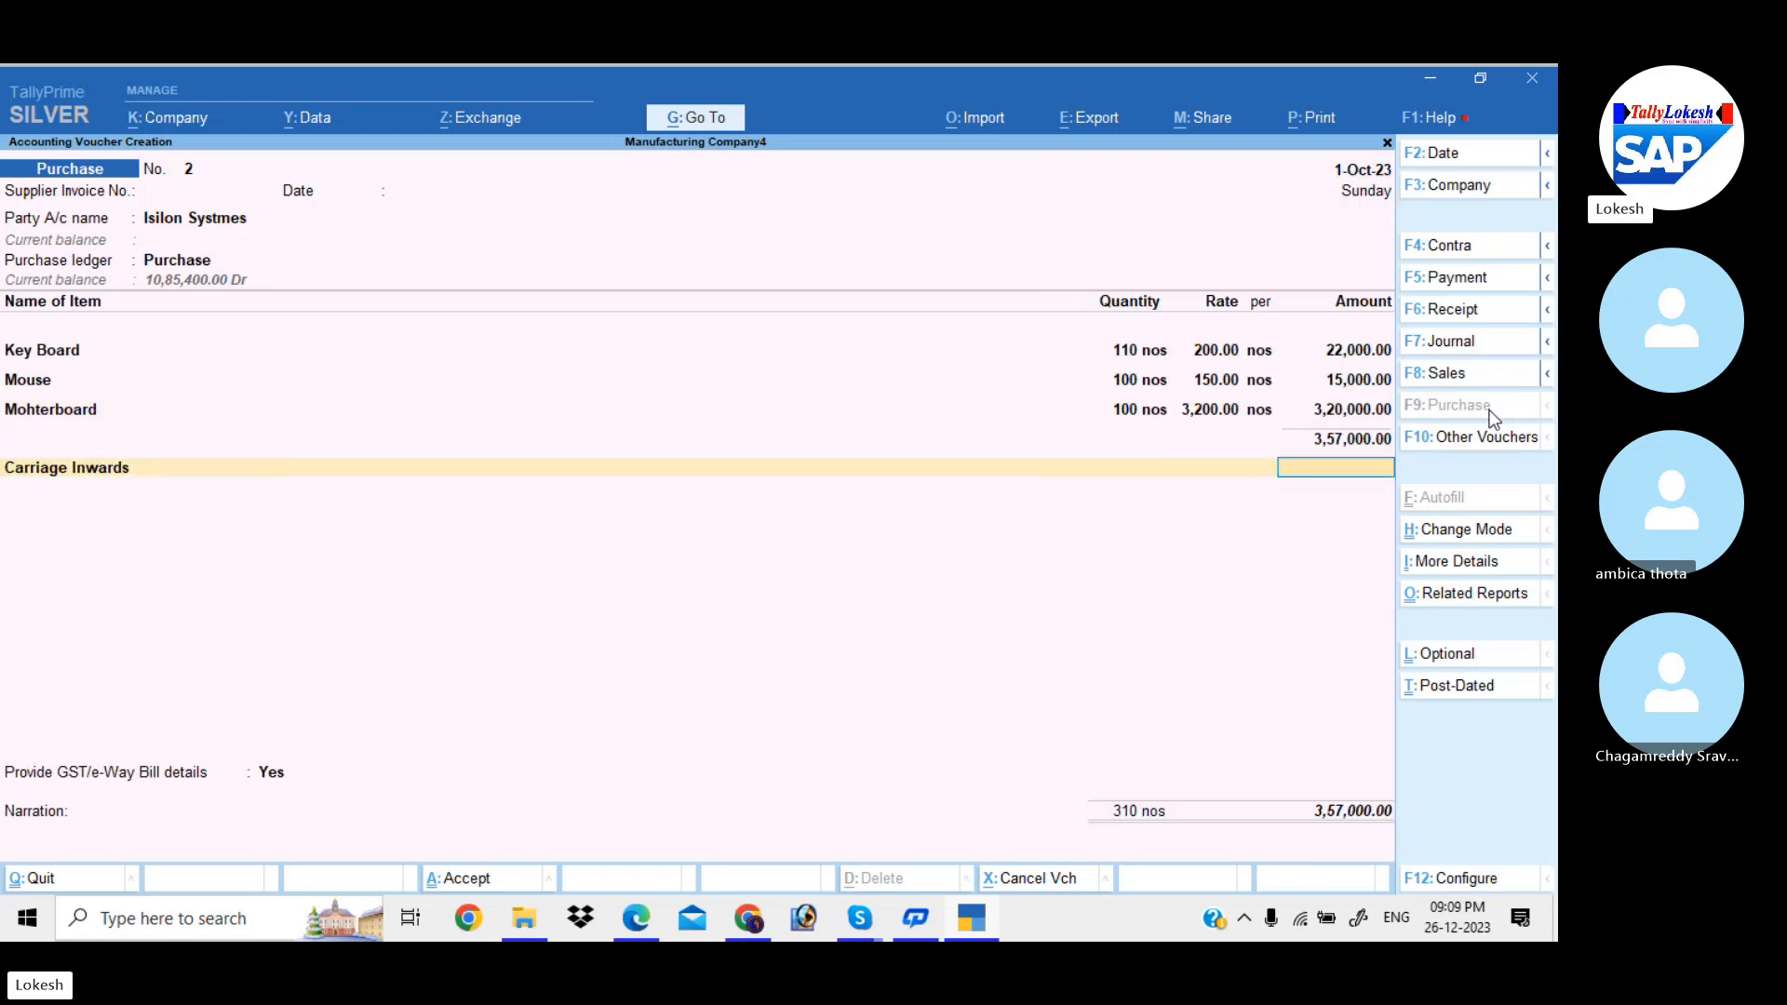
type("350")
key("Return")
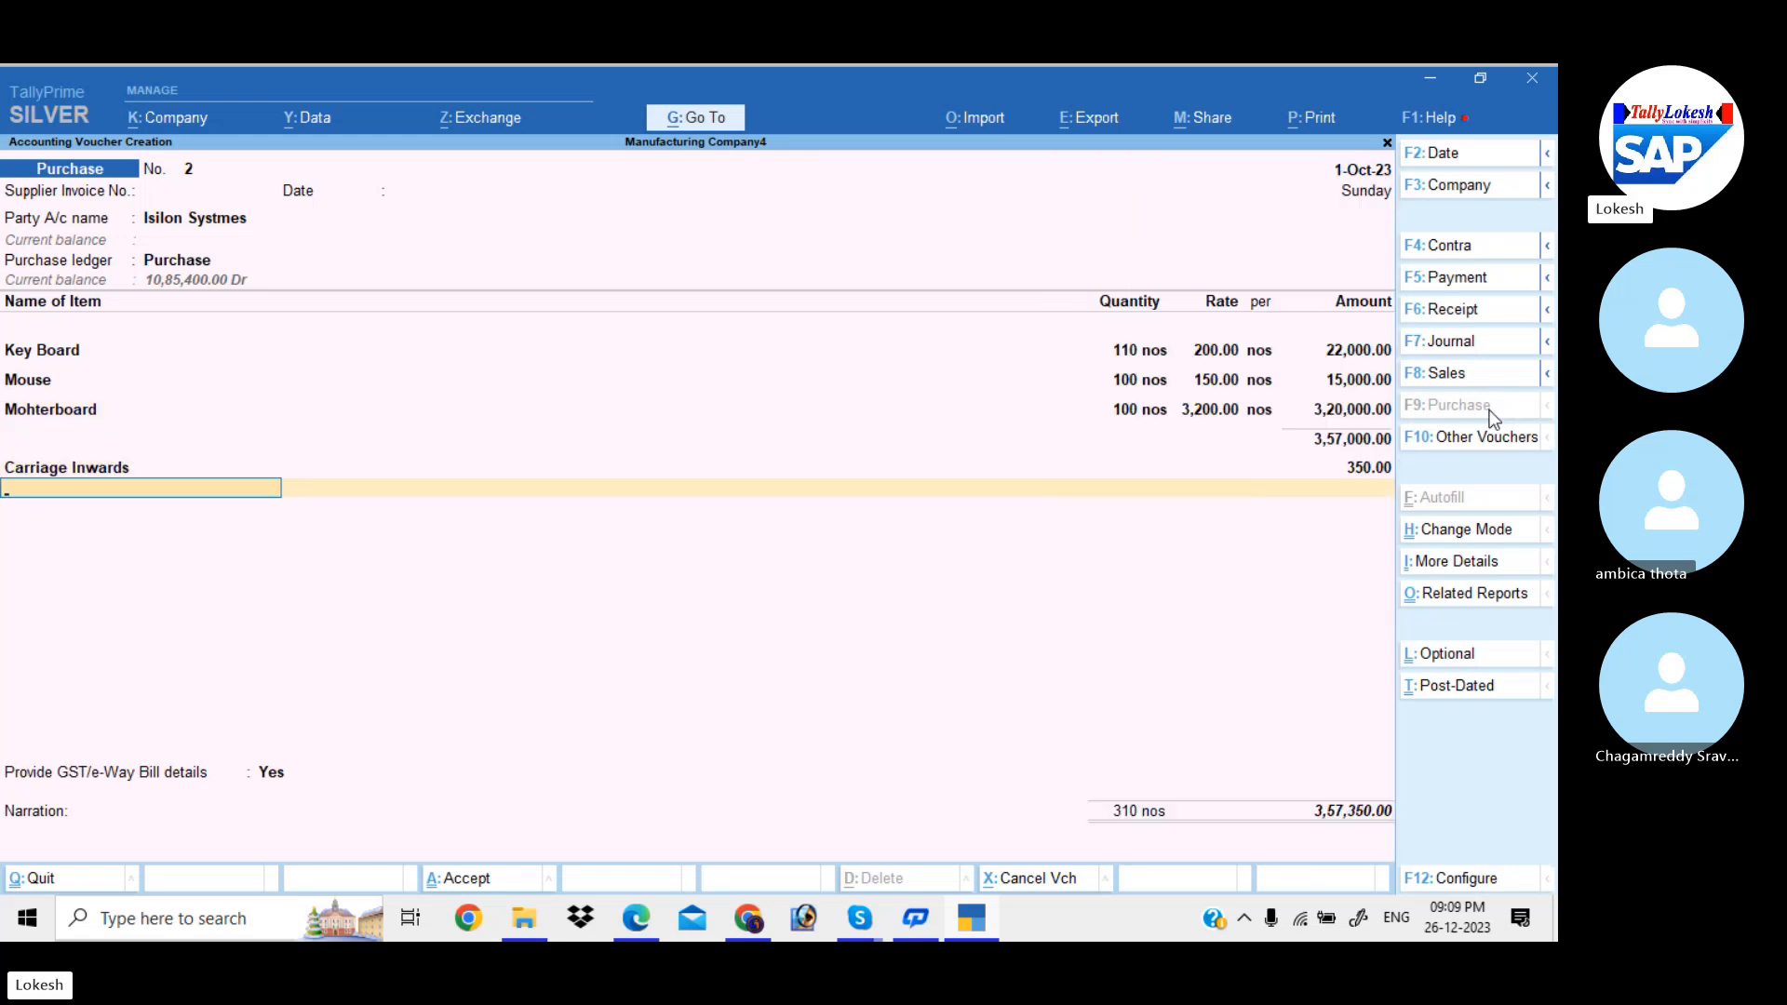
- Add the CGST and SGST ledgers to the purchase voucher with their calculated amounts
type("cg")
key("Return")
key("Return")
type("sg")
key("Return")
key("Return")
key("Return")
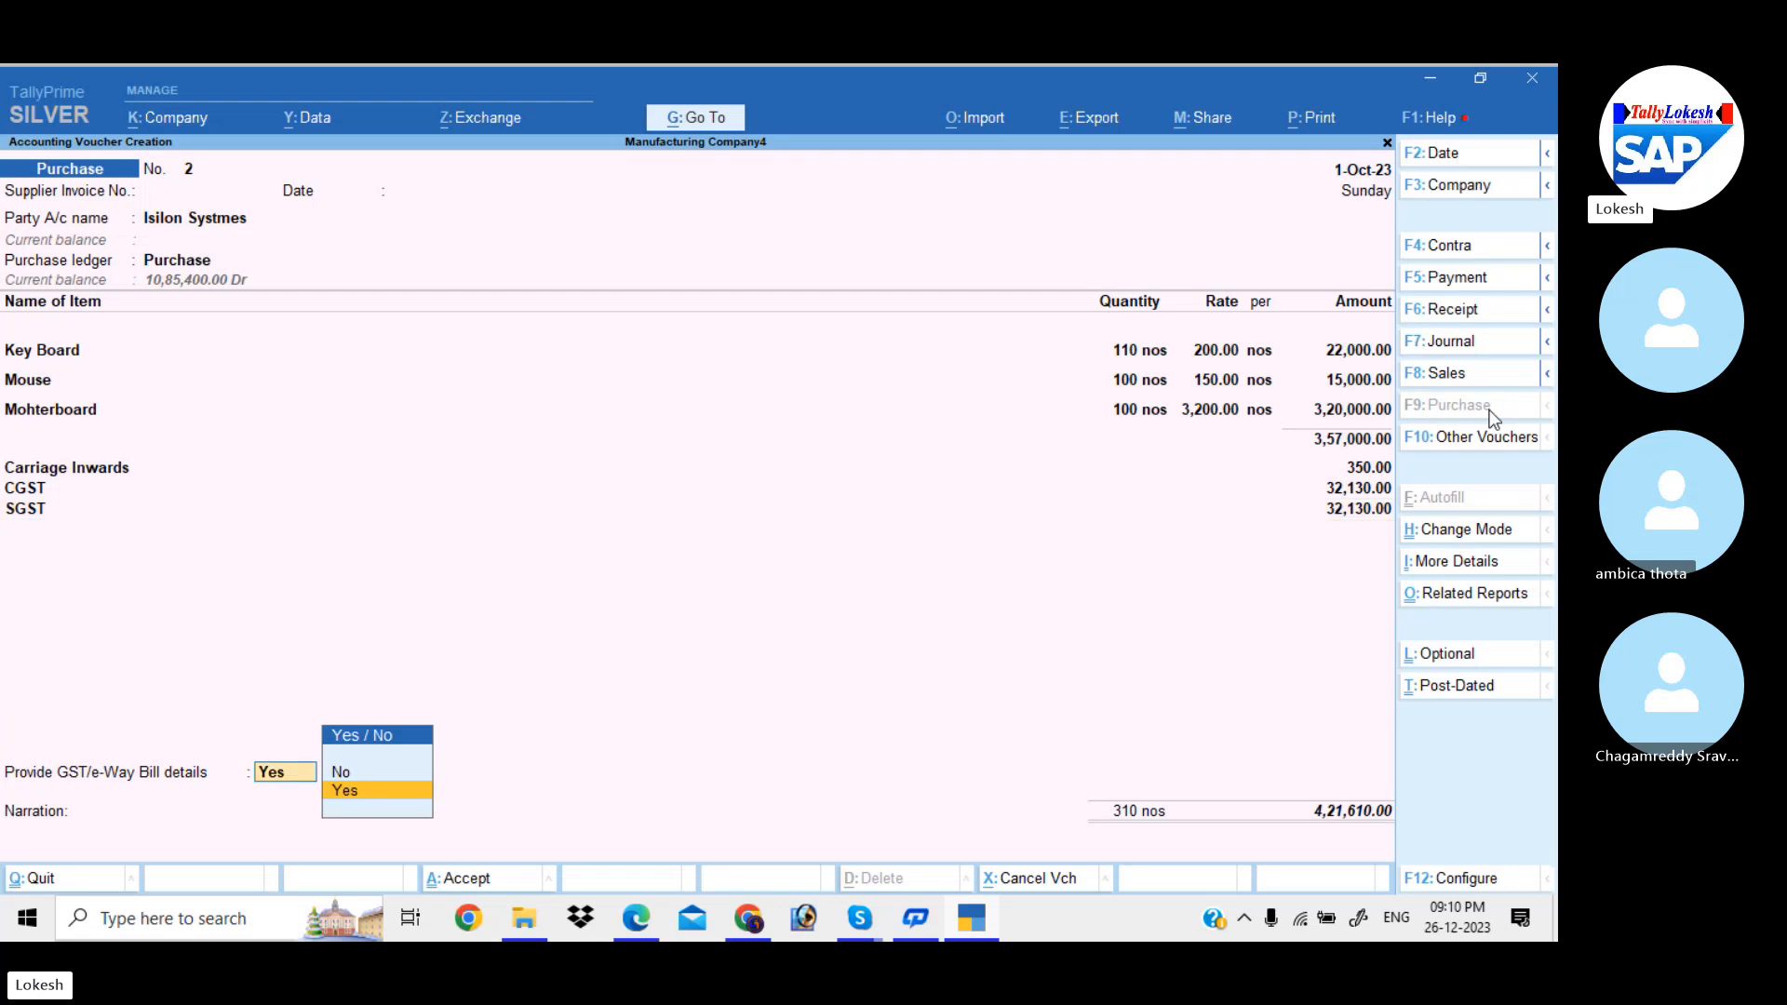
- Set Provide GST/e-Way Bill details to No, leave the narration empty and save the Isilon Systmes purchase voucher
type("n")
key("Return")
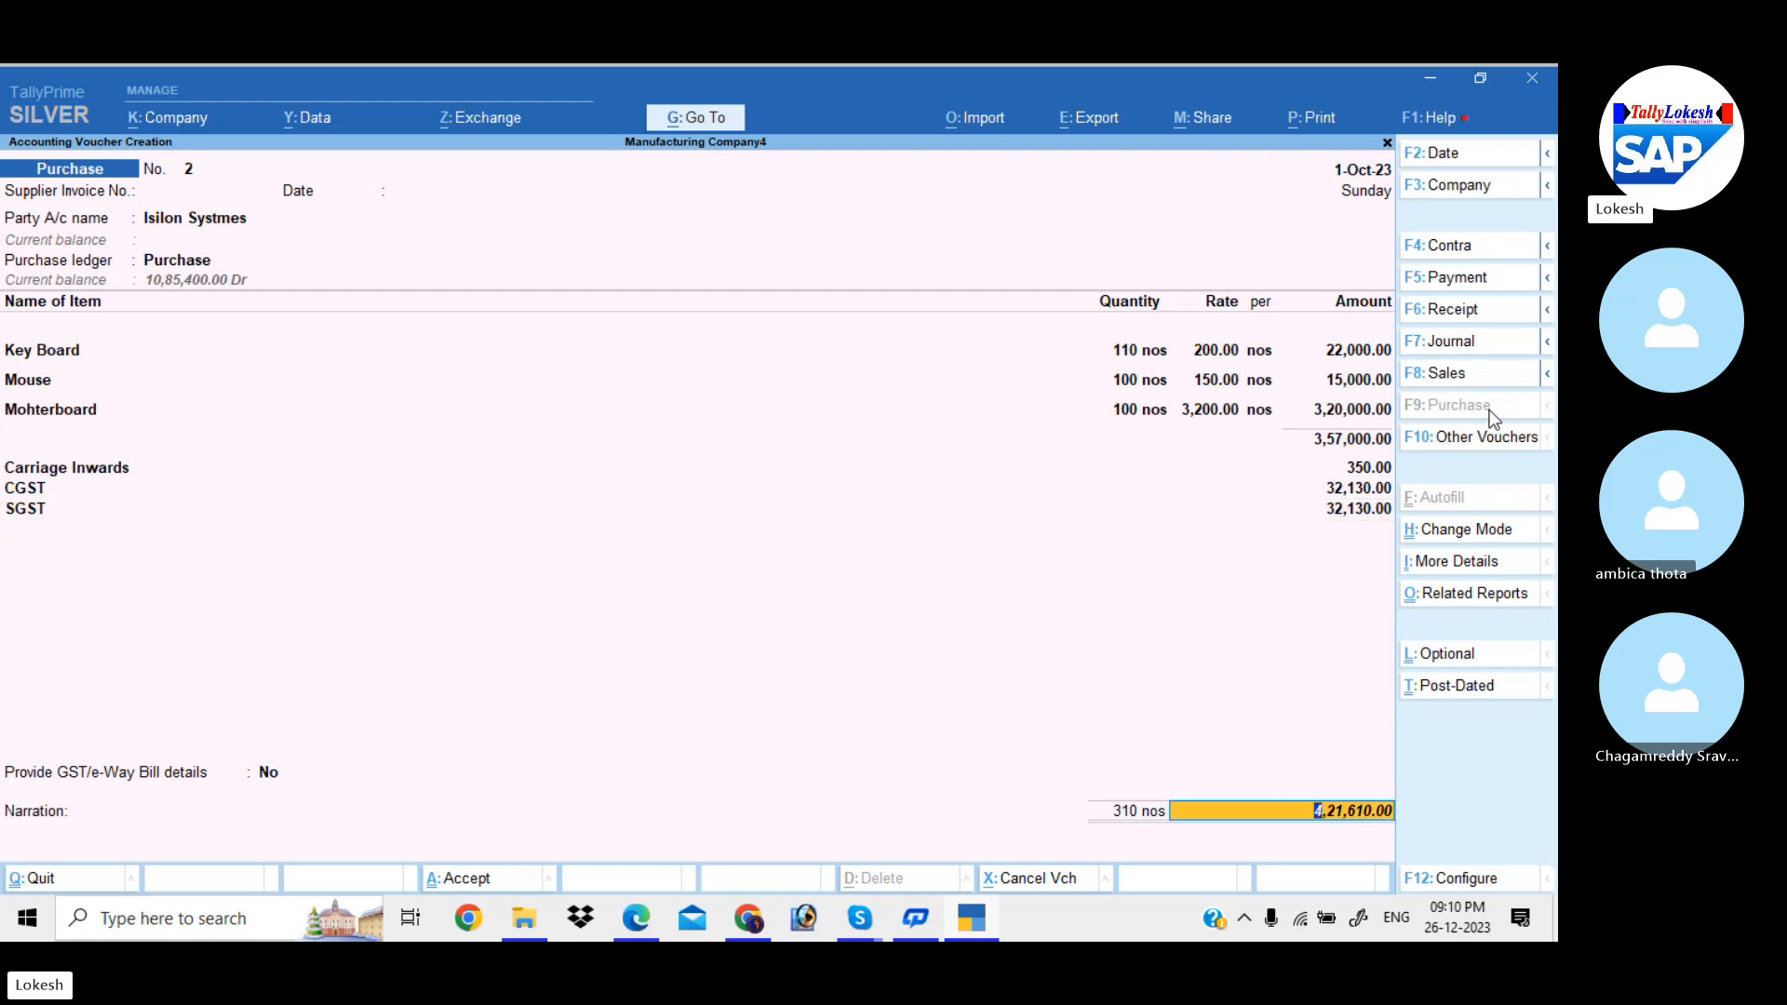
key("Return")
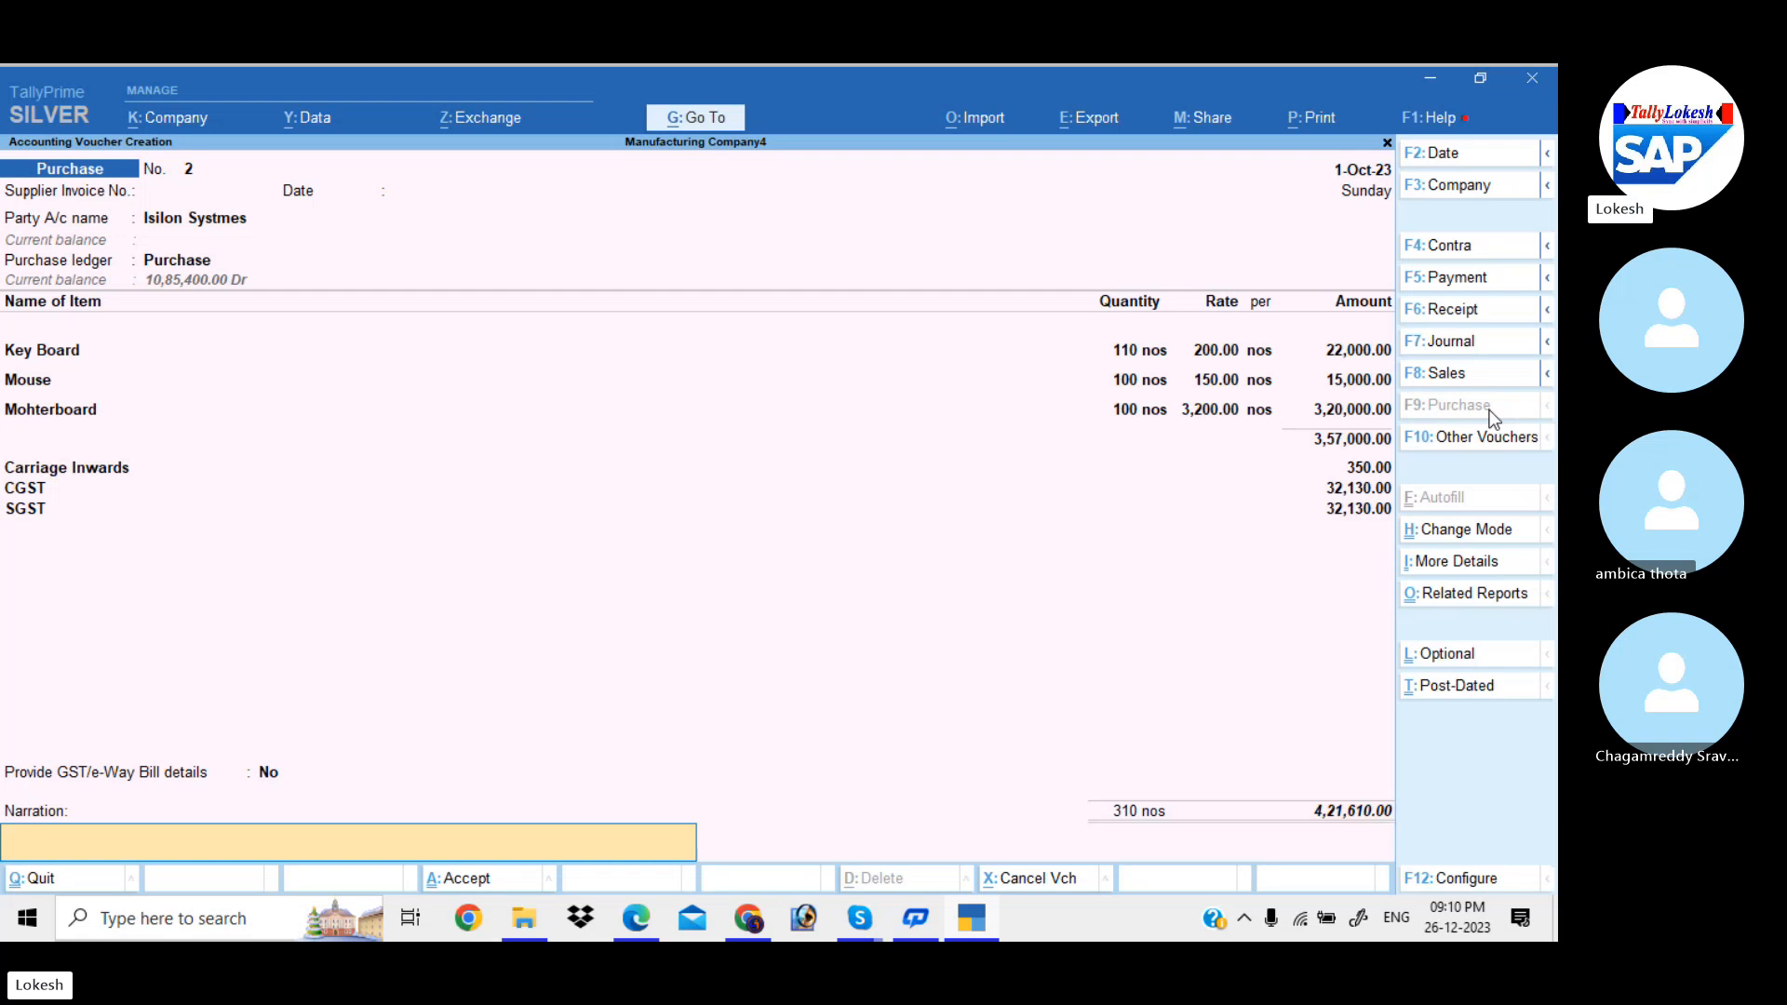
key("Return")
key("Return")
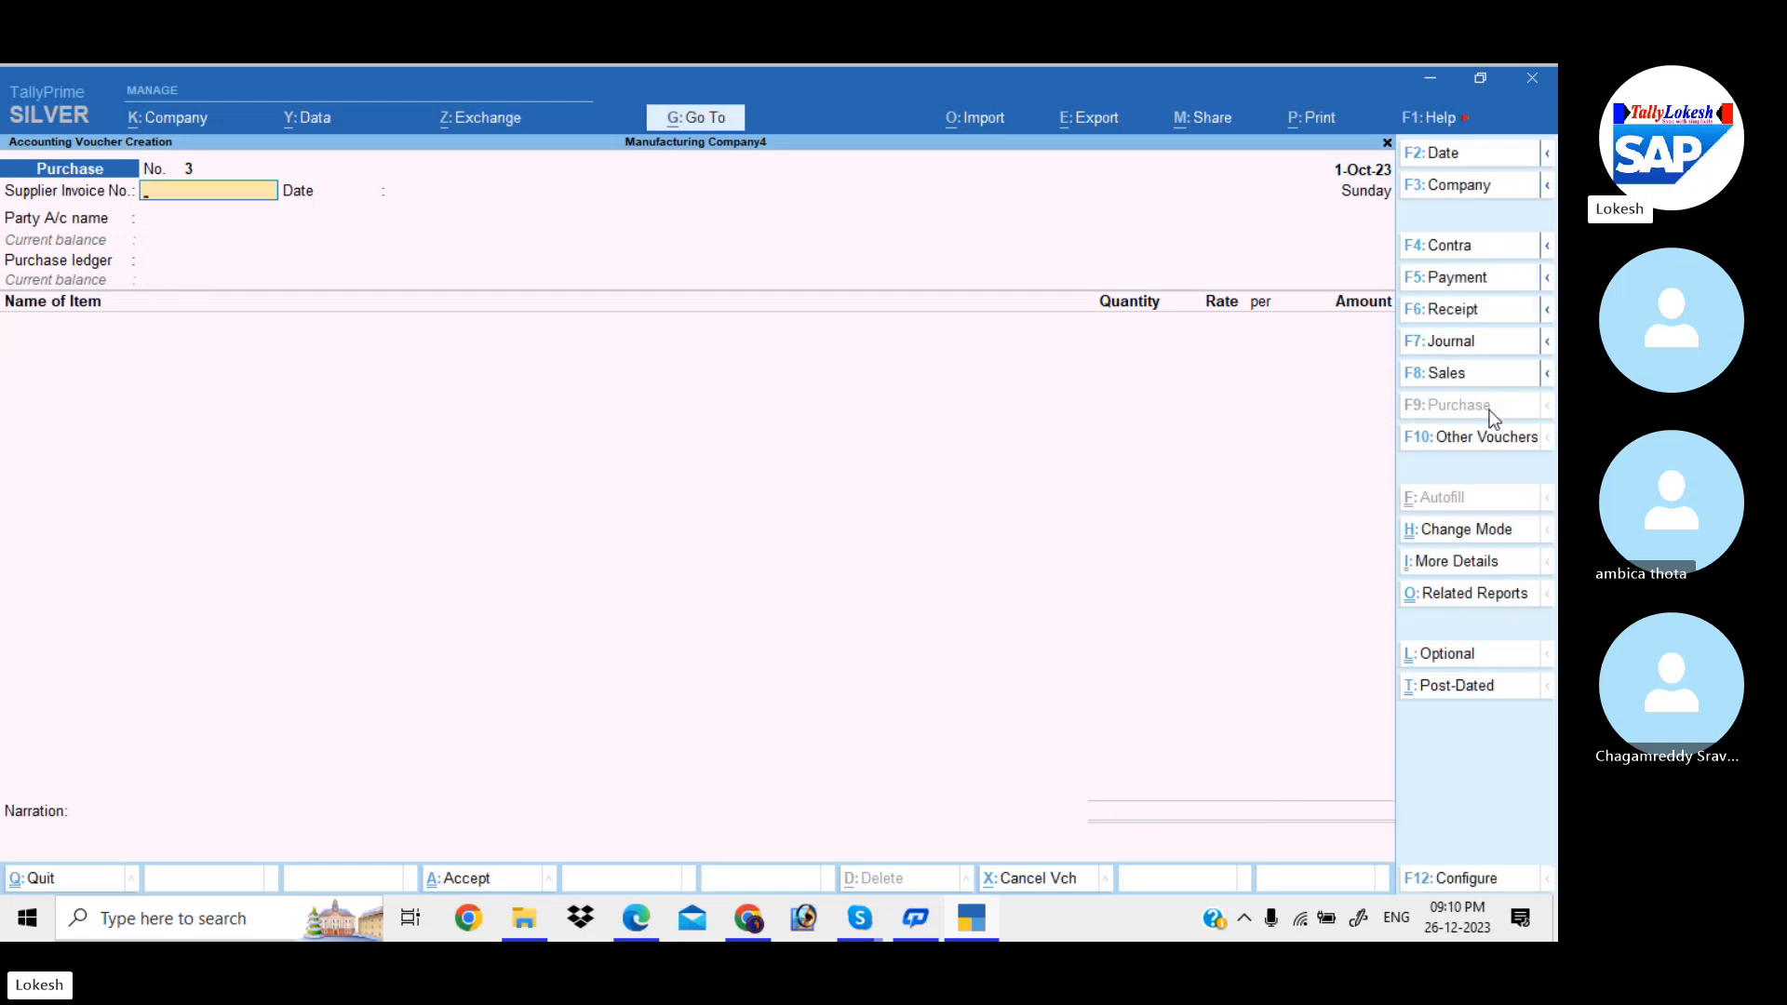
- Record a contra voucher crediting Hdfc Bank and debiting Cash with 50,000
left_click(1480, 252)
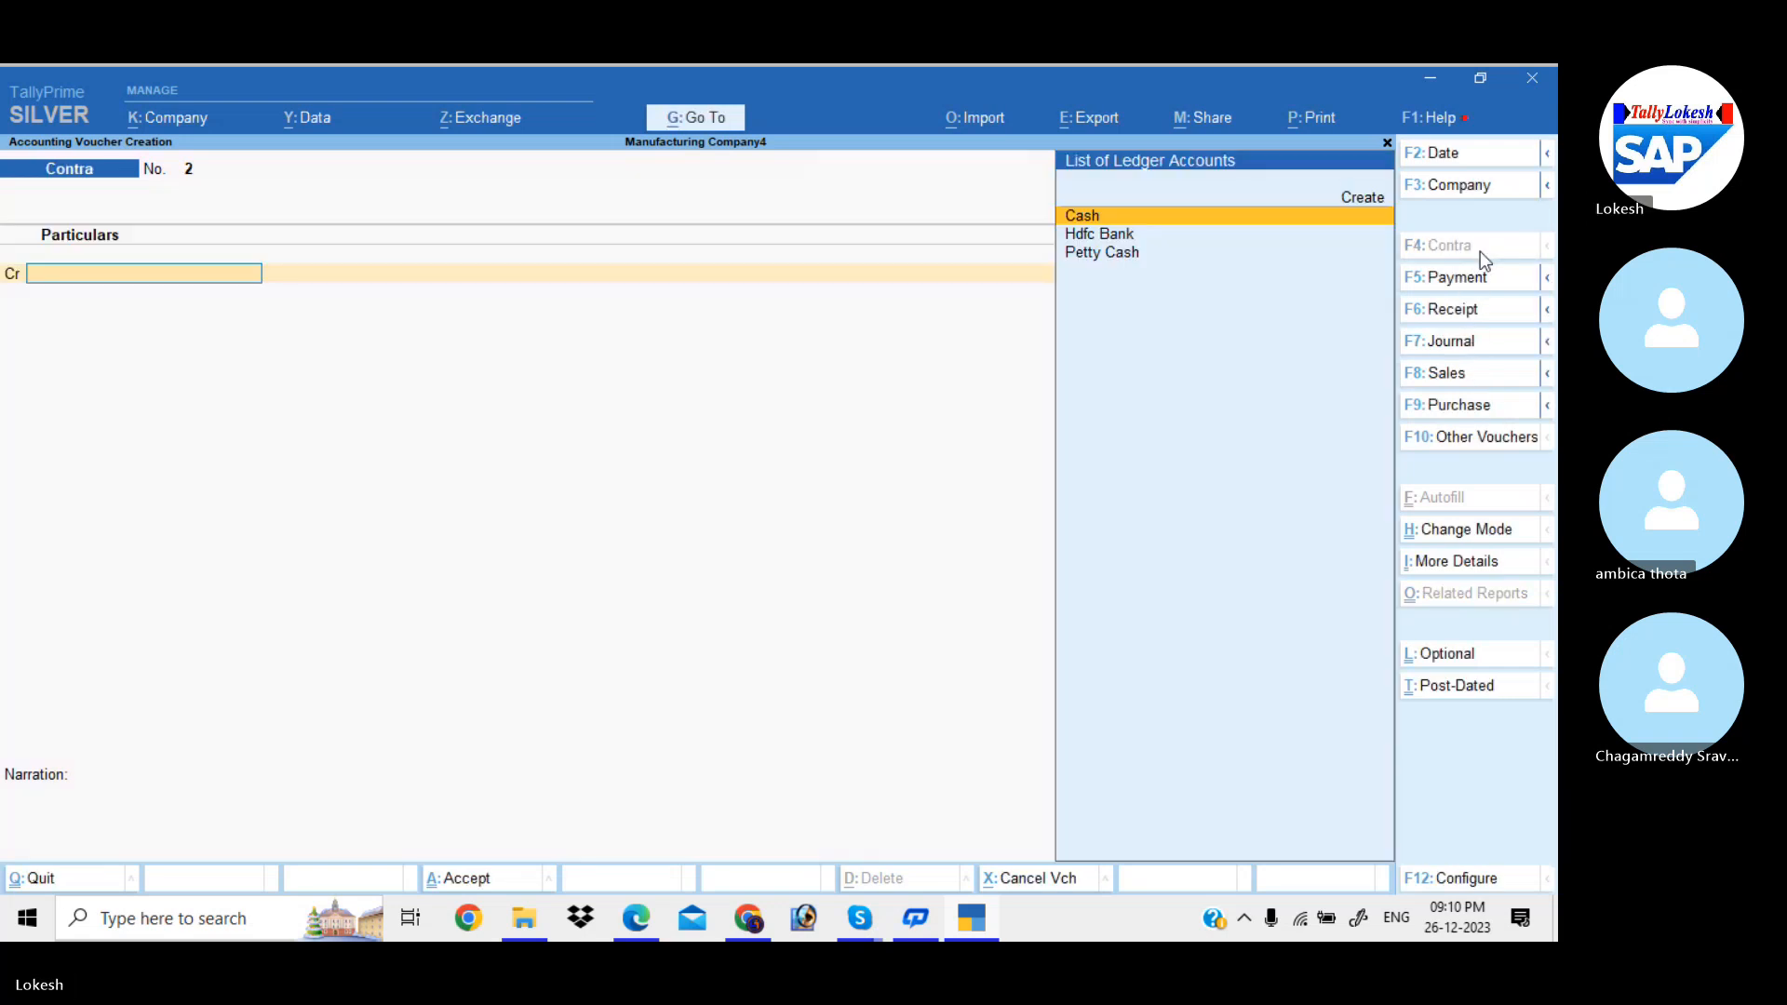
key("Down")
key("Return")
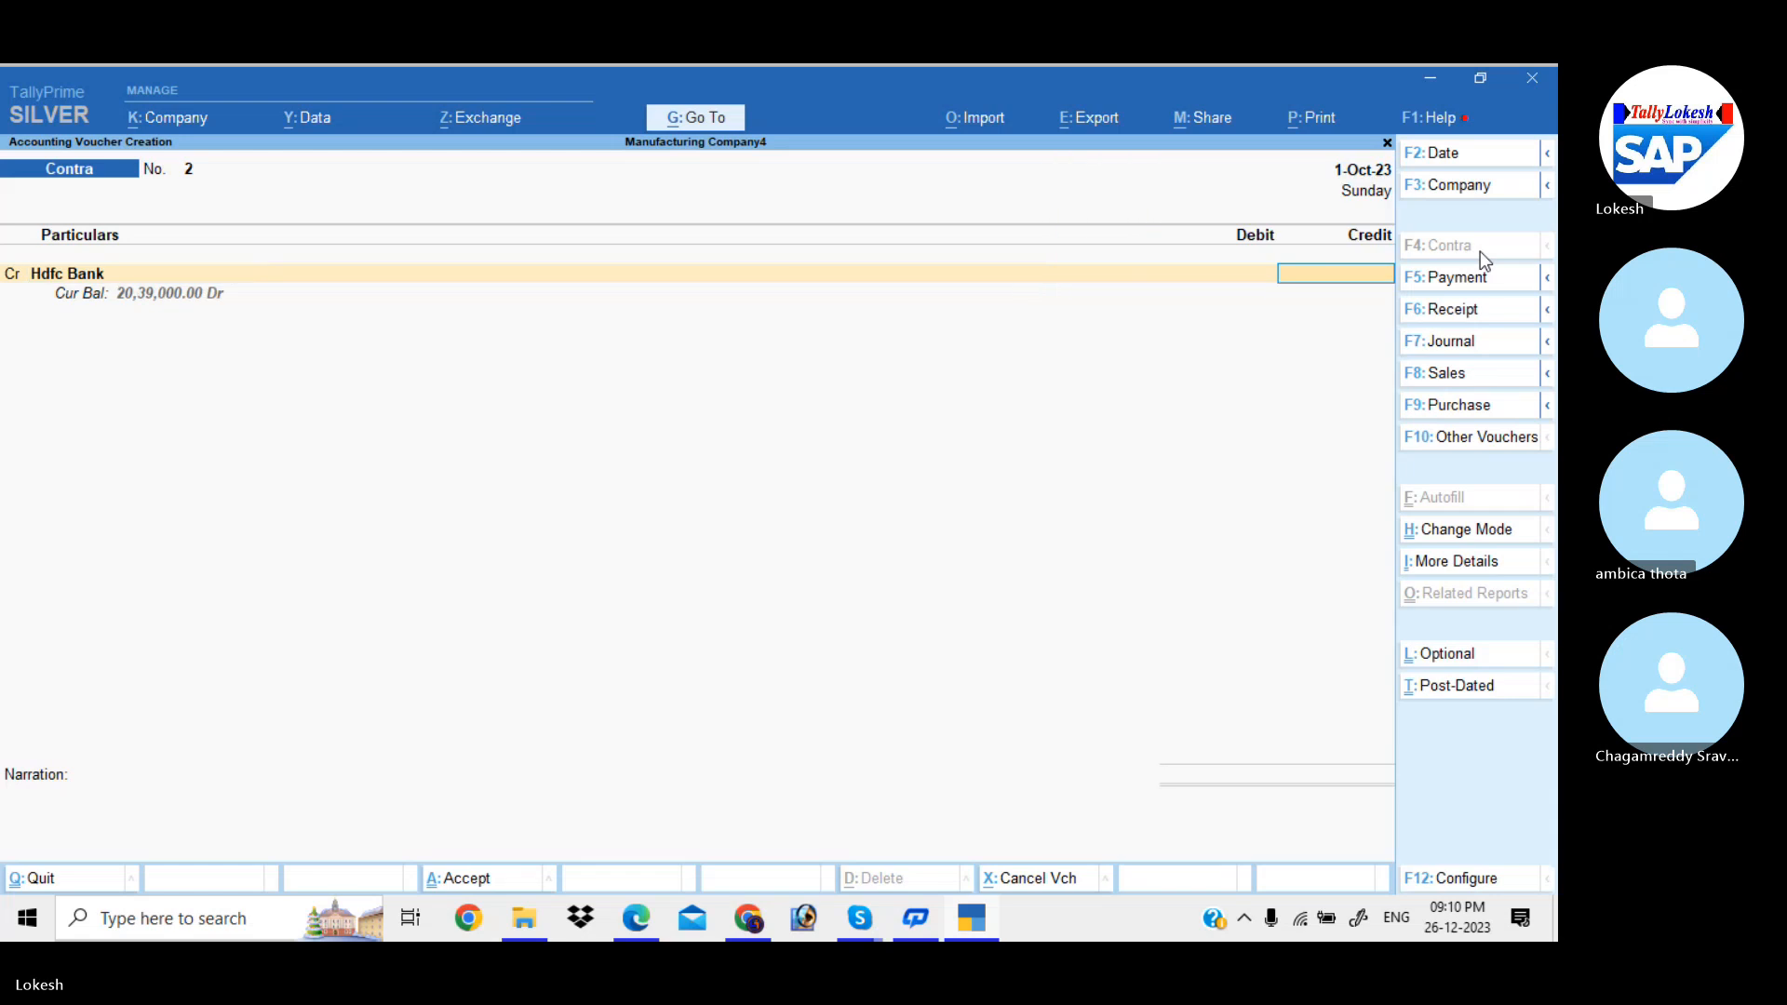
type("50000")
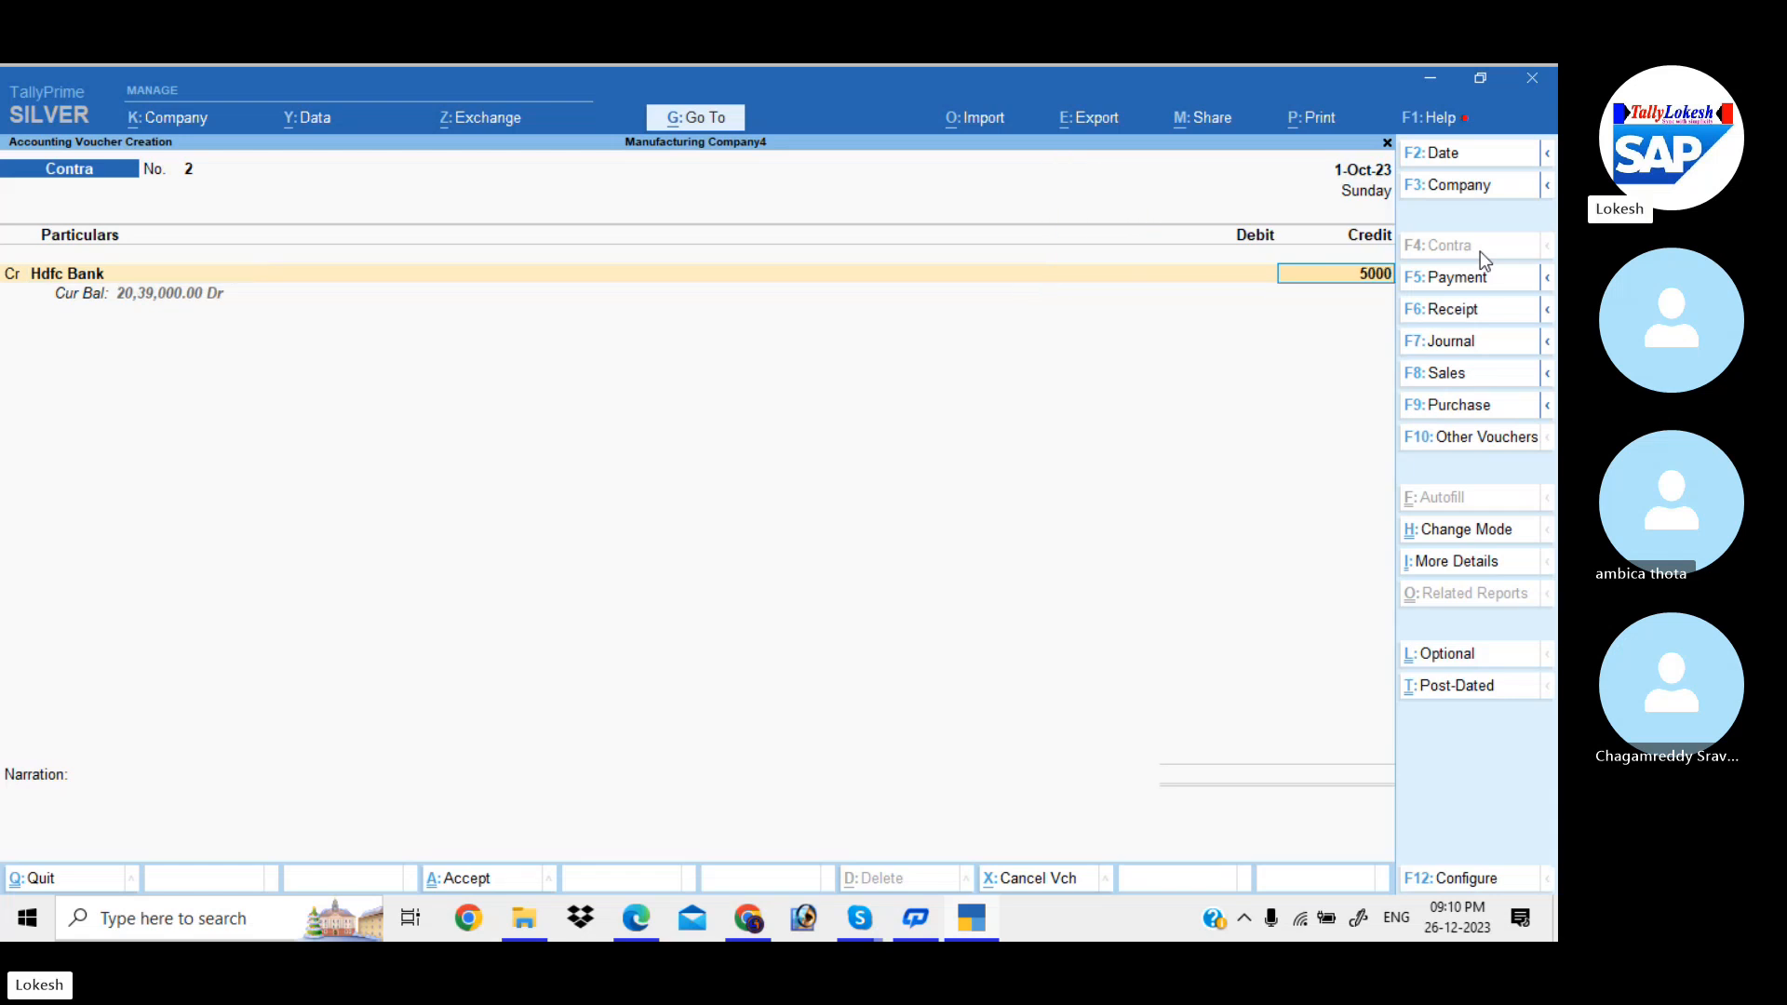
key("Return")
key("Return")
key("Return")
key("Return")
key("Return")
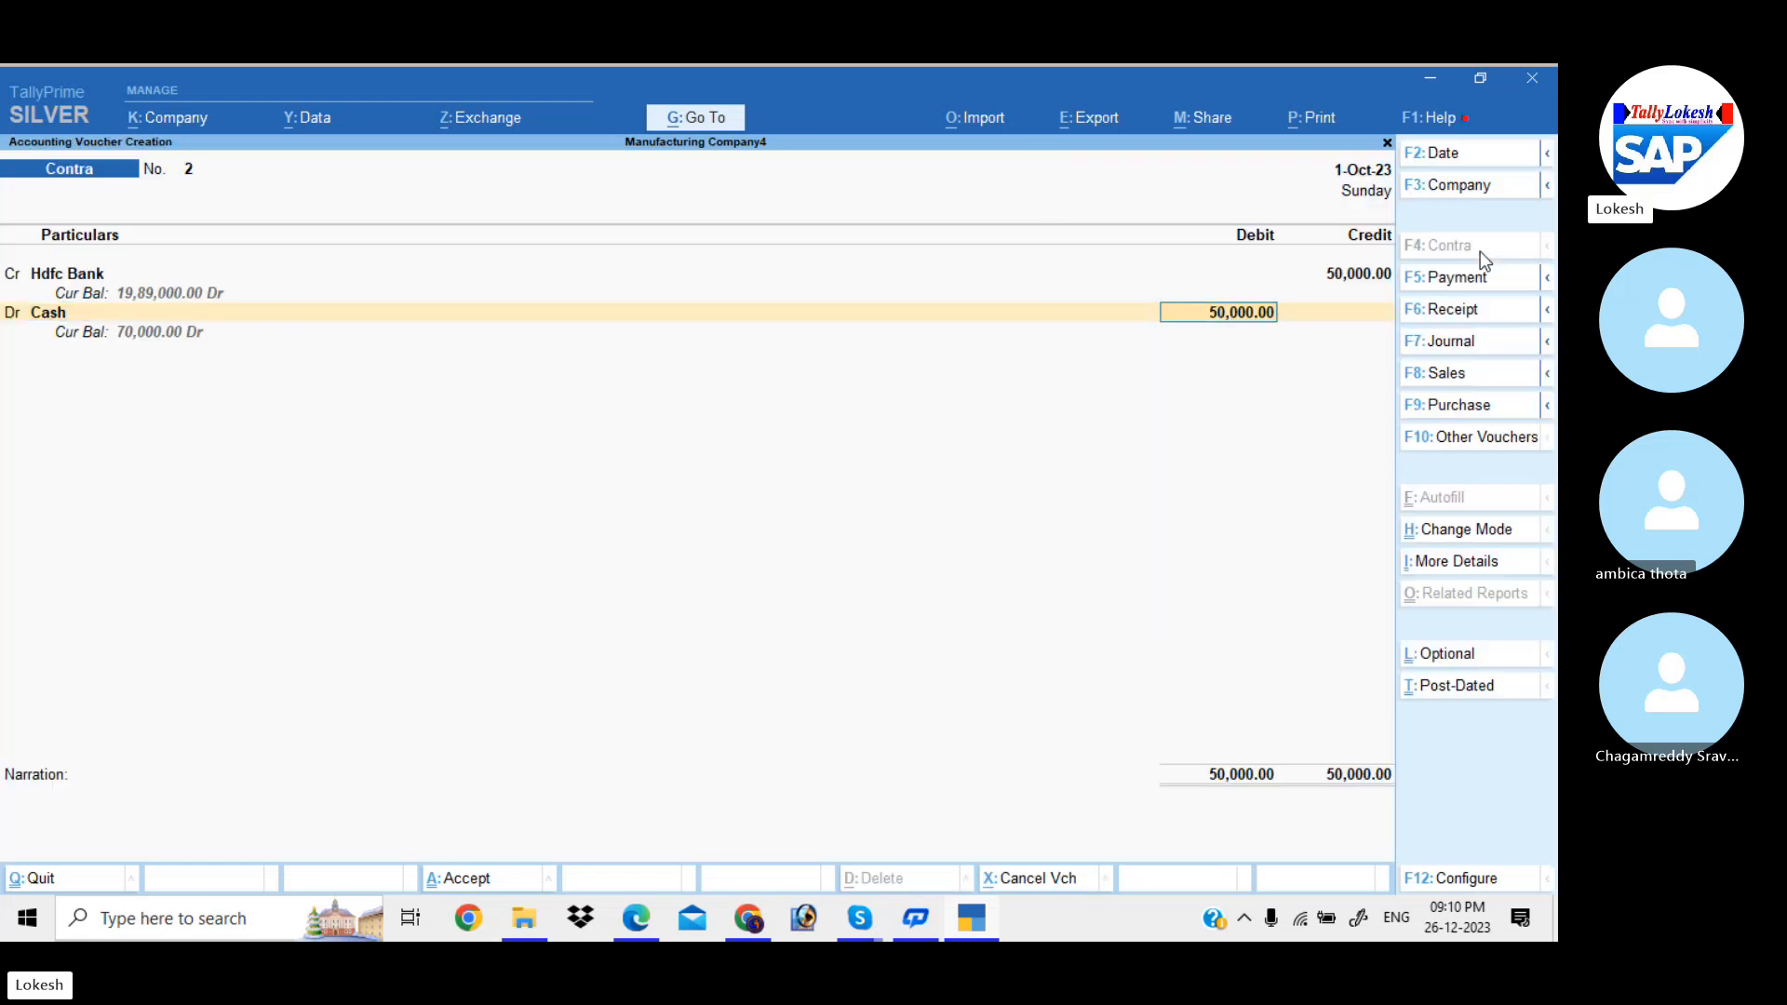
key("Return")
key("Return")
key("Return")
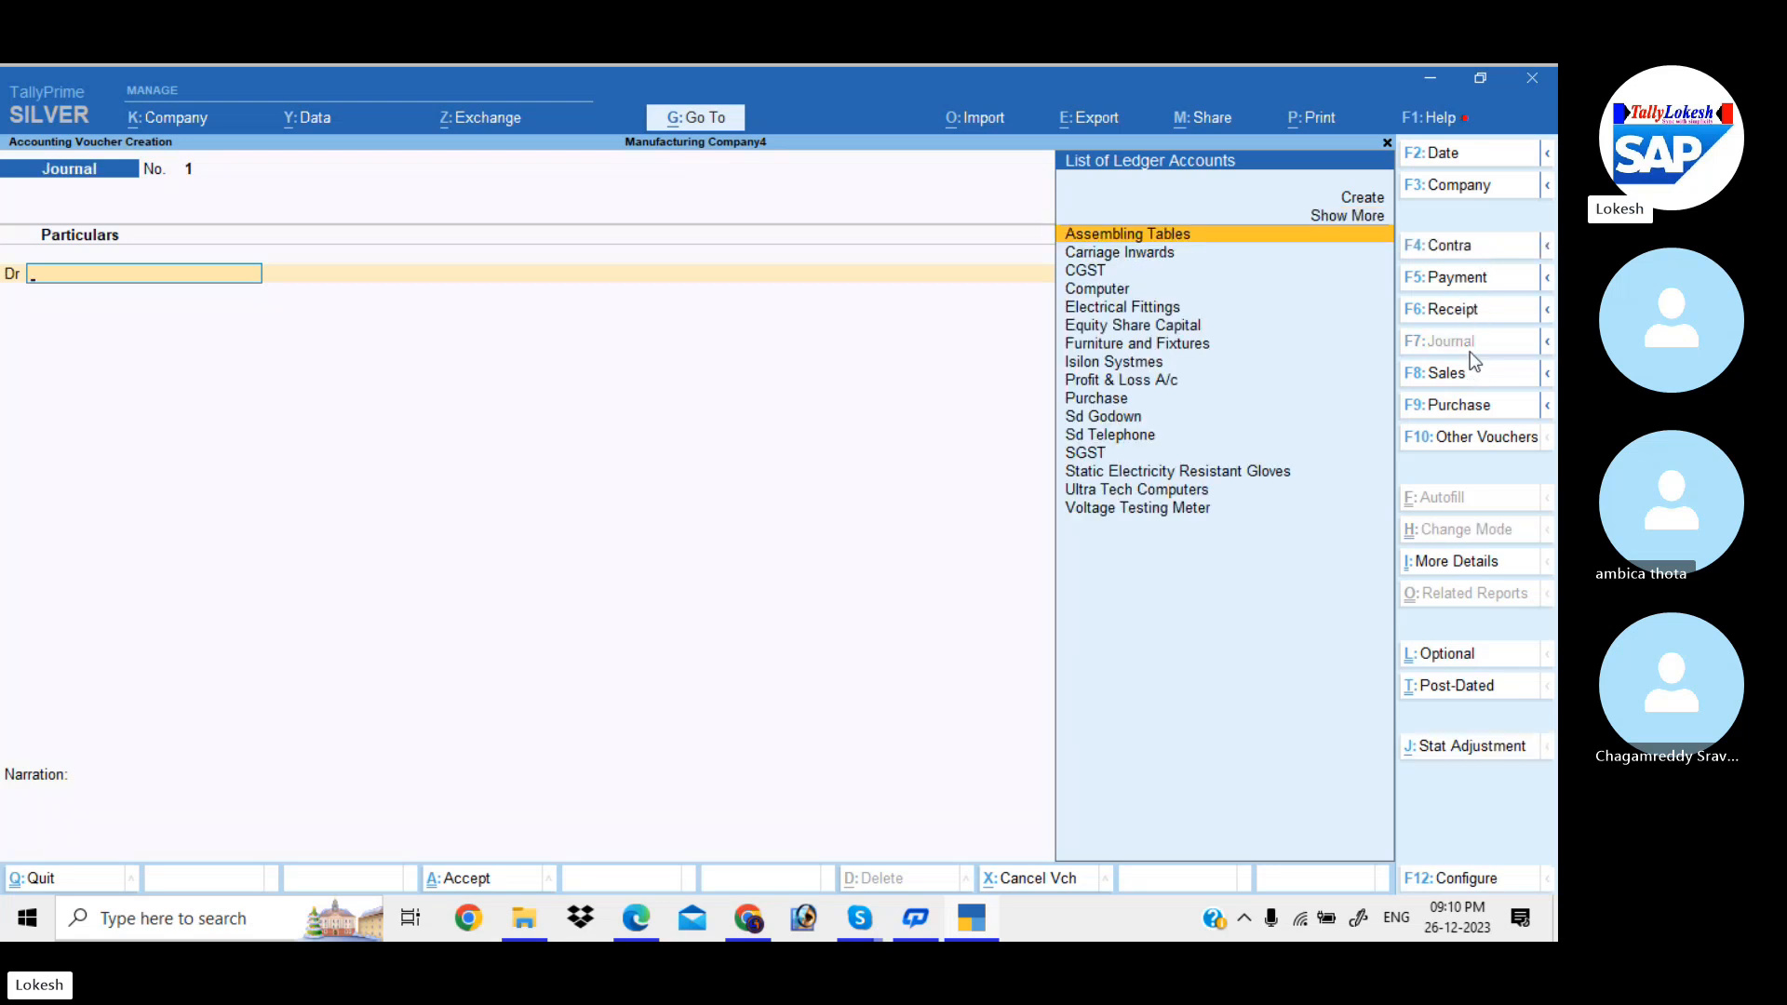
- Create a Land ledger under Fixed Assets from a journal voucher and debit it with 4,50,000
key("alt+c")
type("Land")
key("Return")
key("Return")
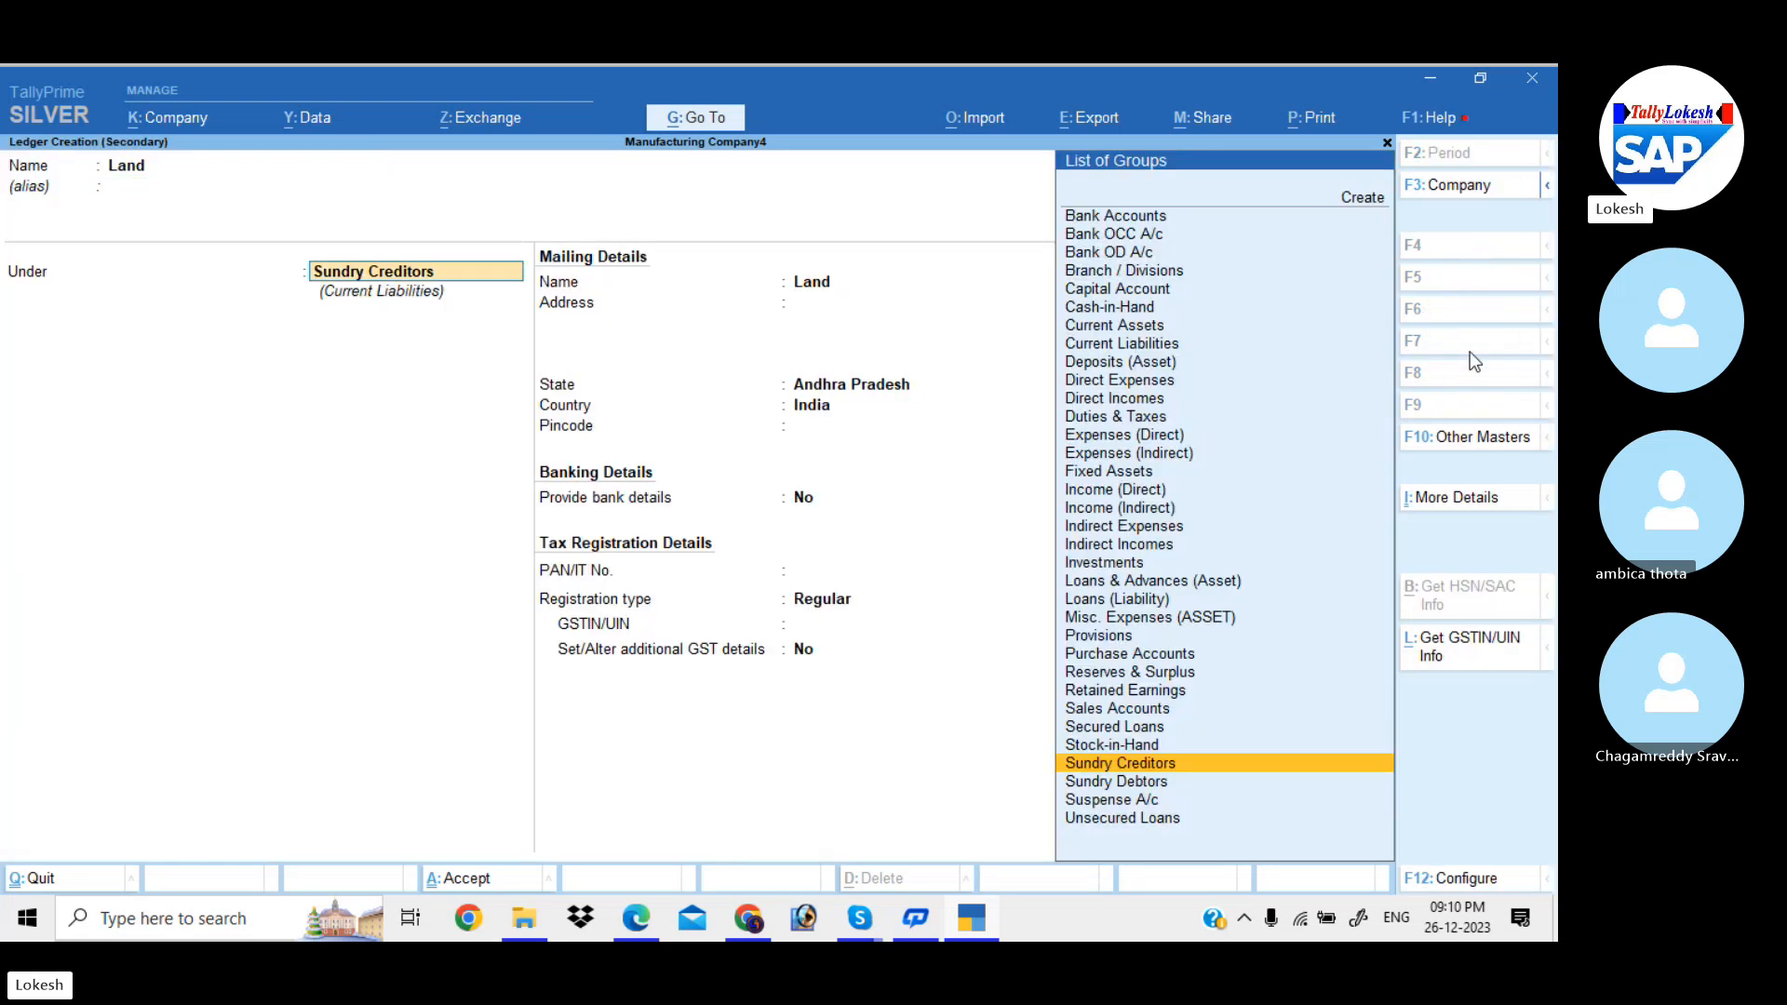
type("fi")
key("Return")
key("ctrl+a")
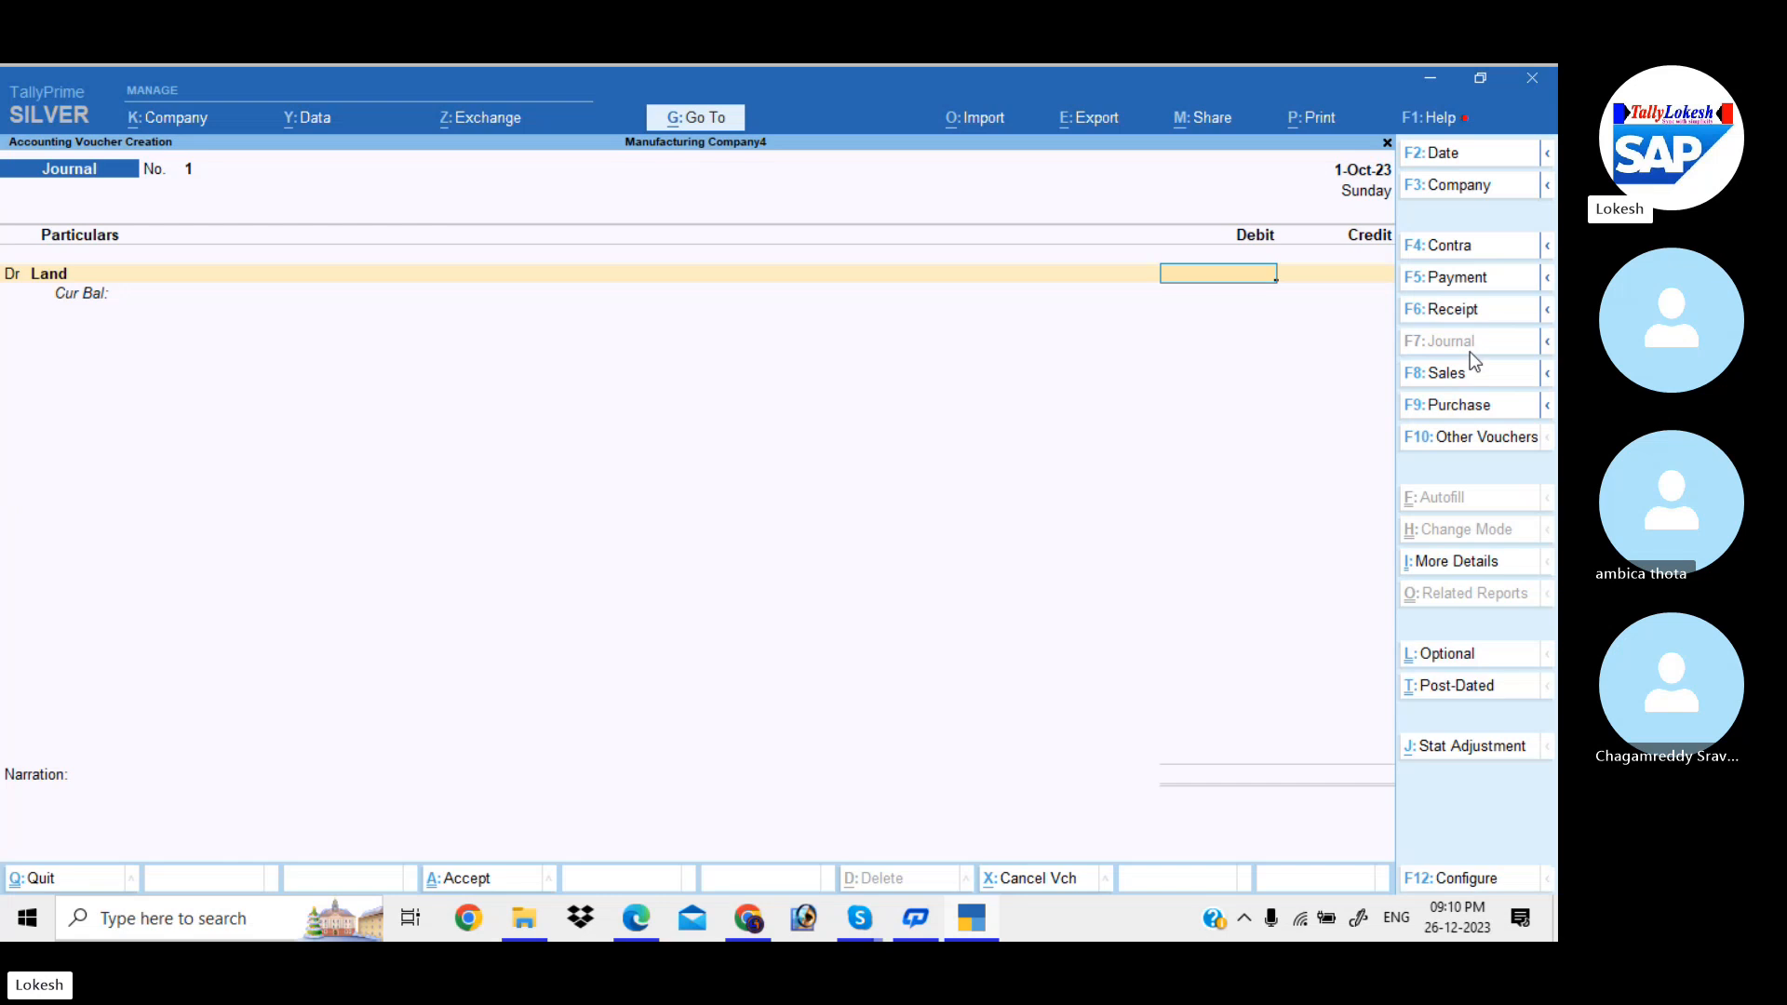
type("450000")
key("Return")
- Create the land seller's ledger under Sundry Creditors, credit it with 4,50,000 and save the journal voucher
key("alt+c")
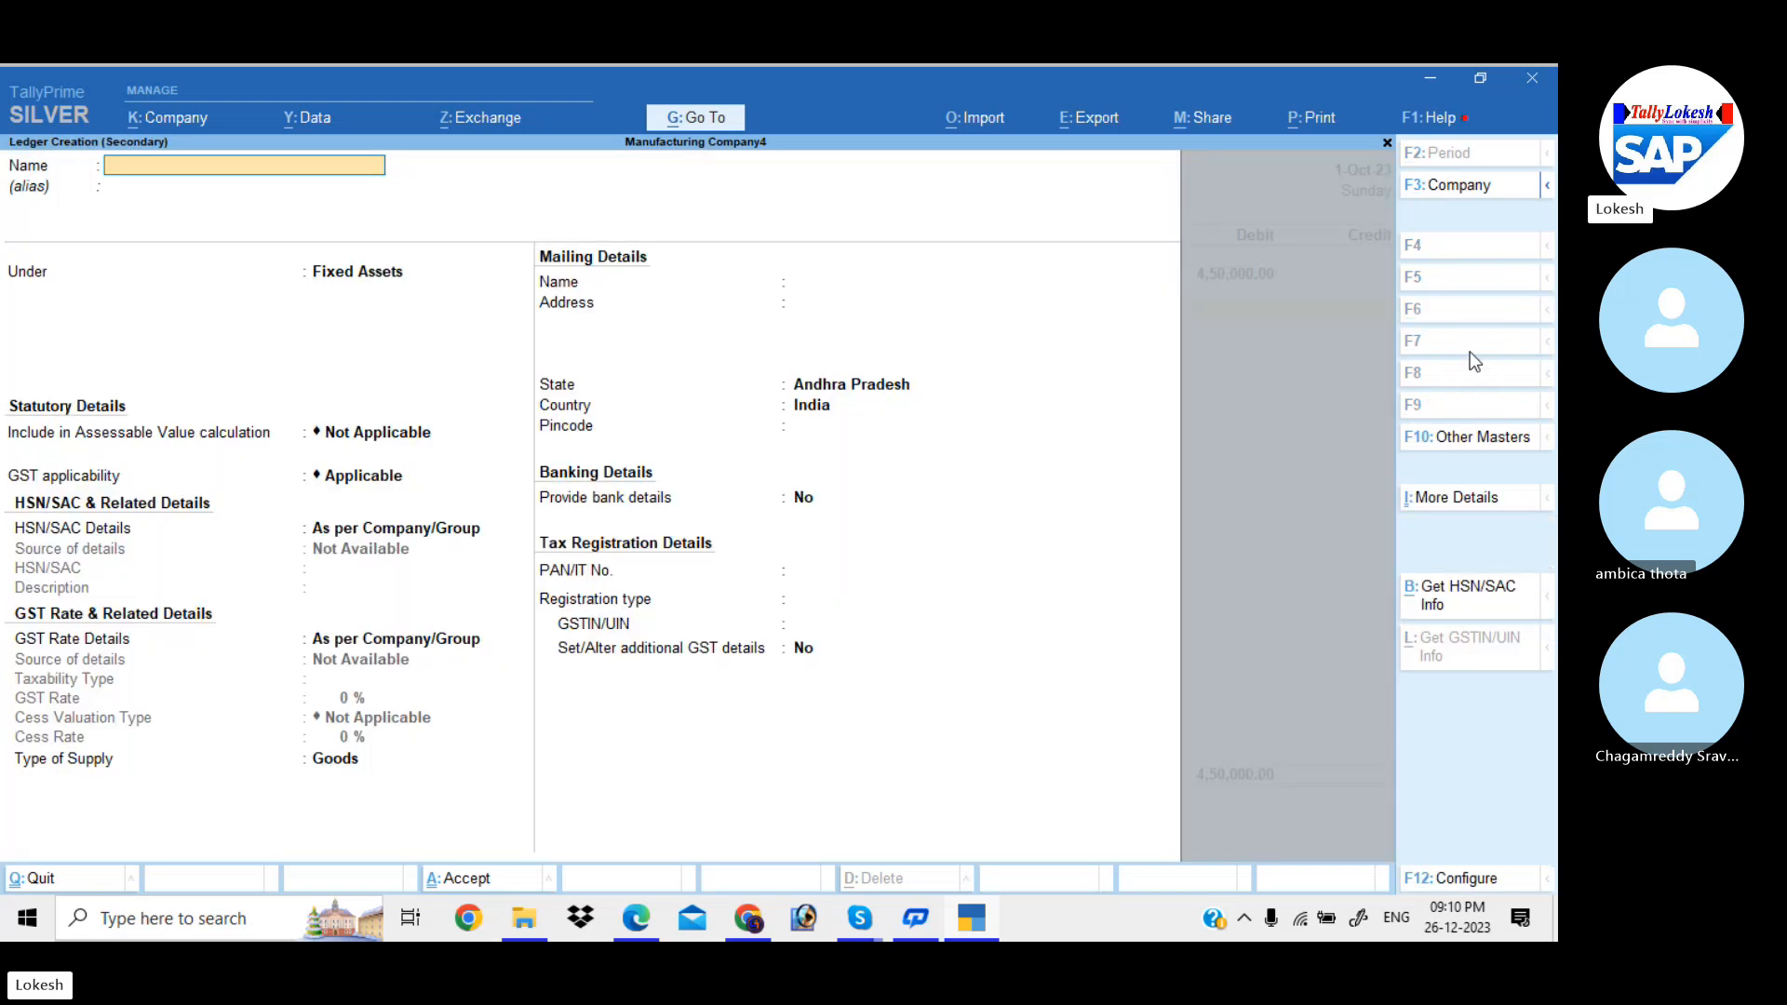
type("Man")
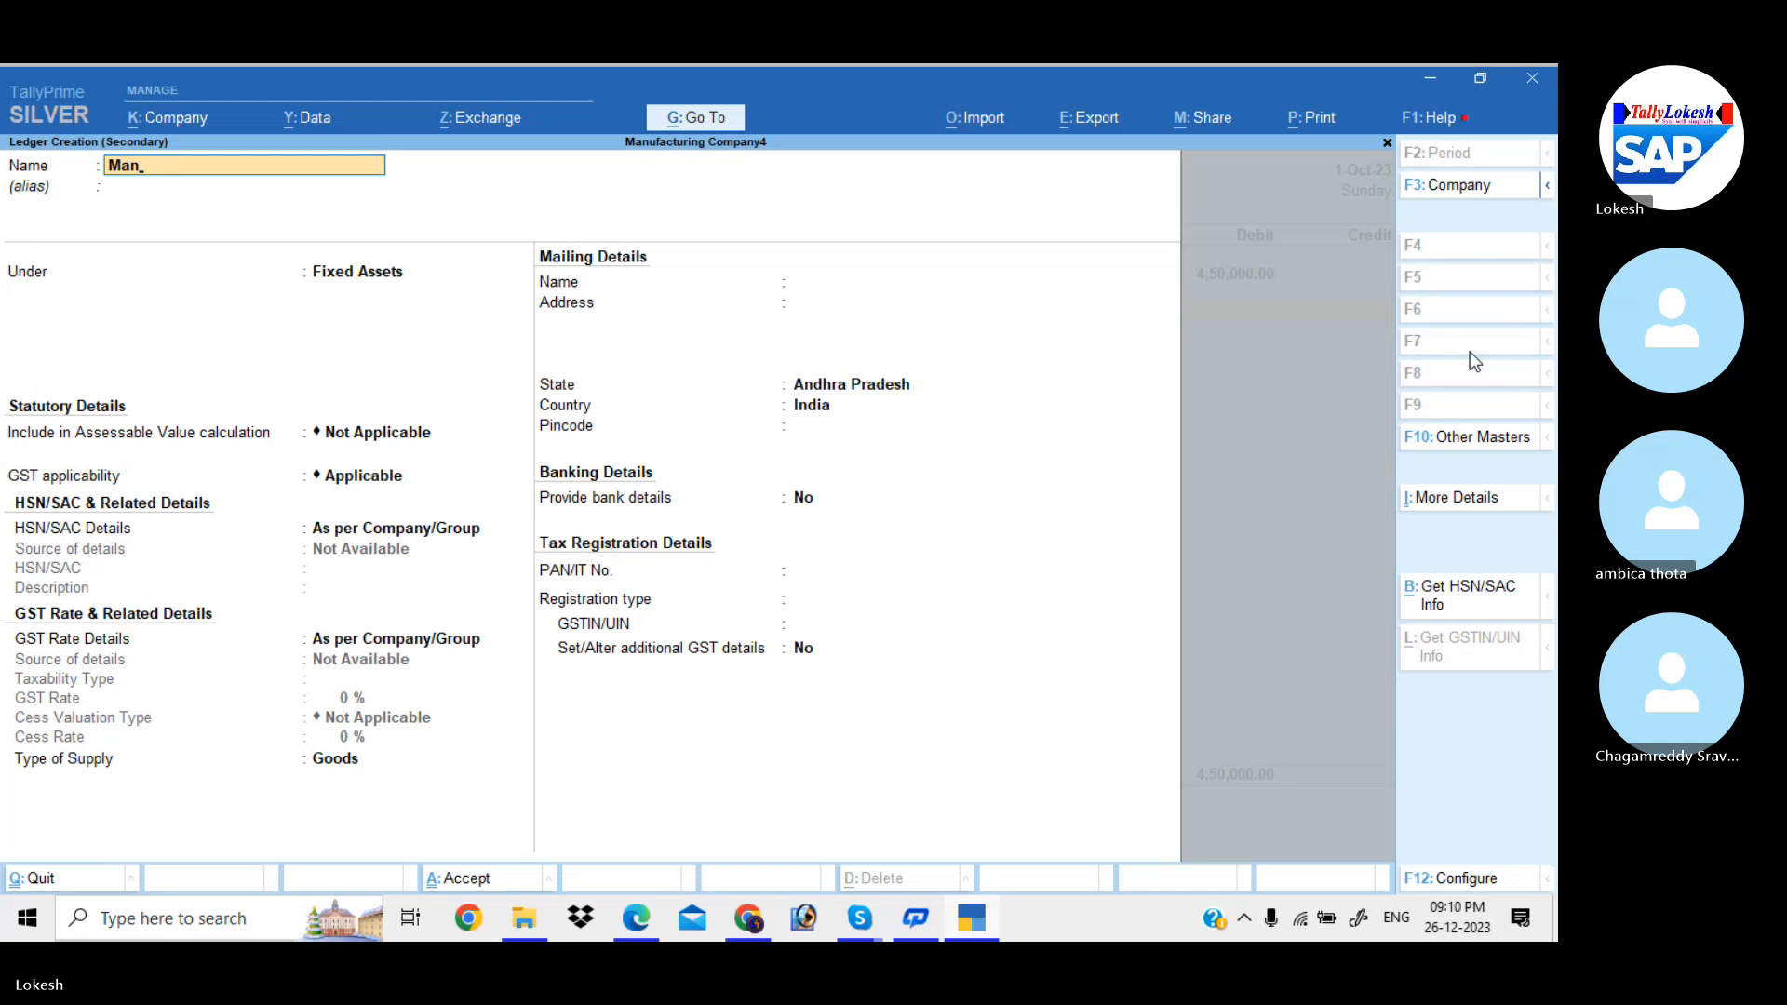
type("soor")
key("Return")
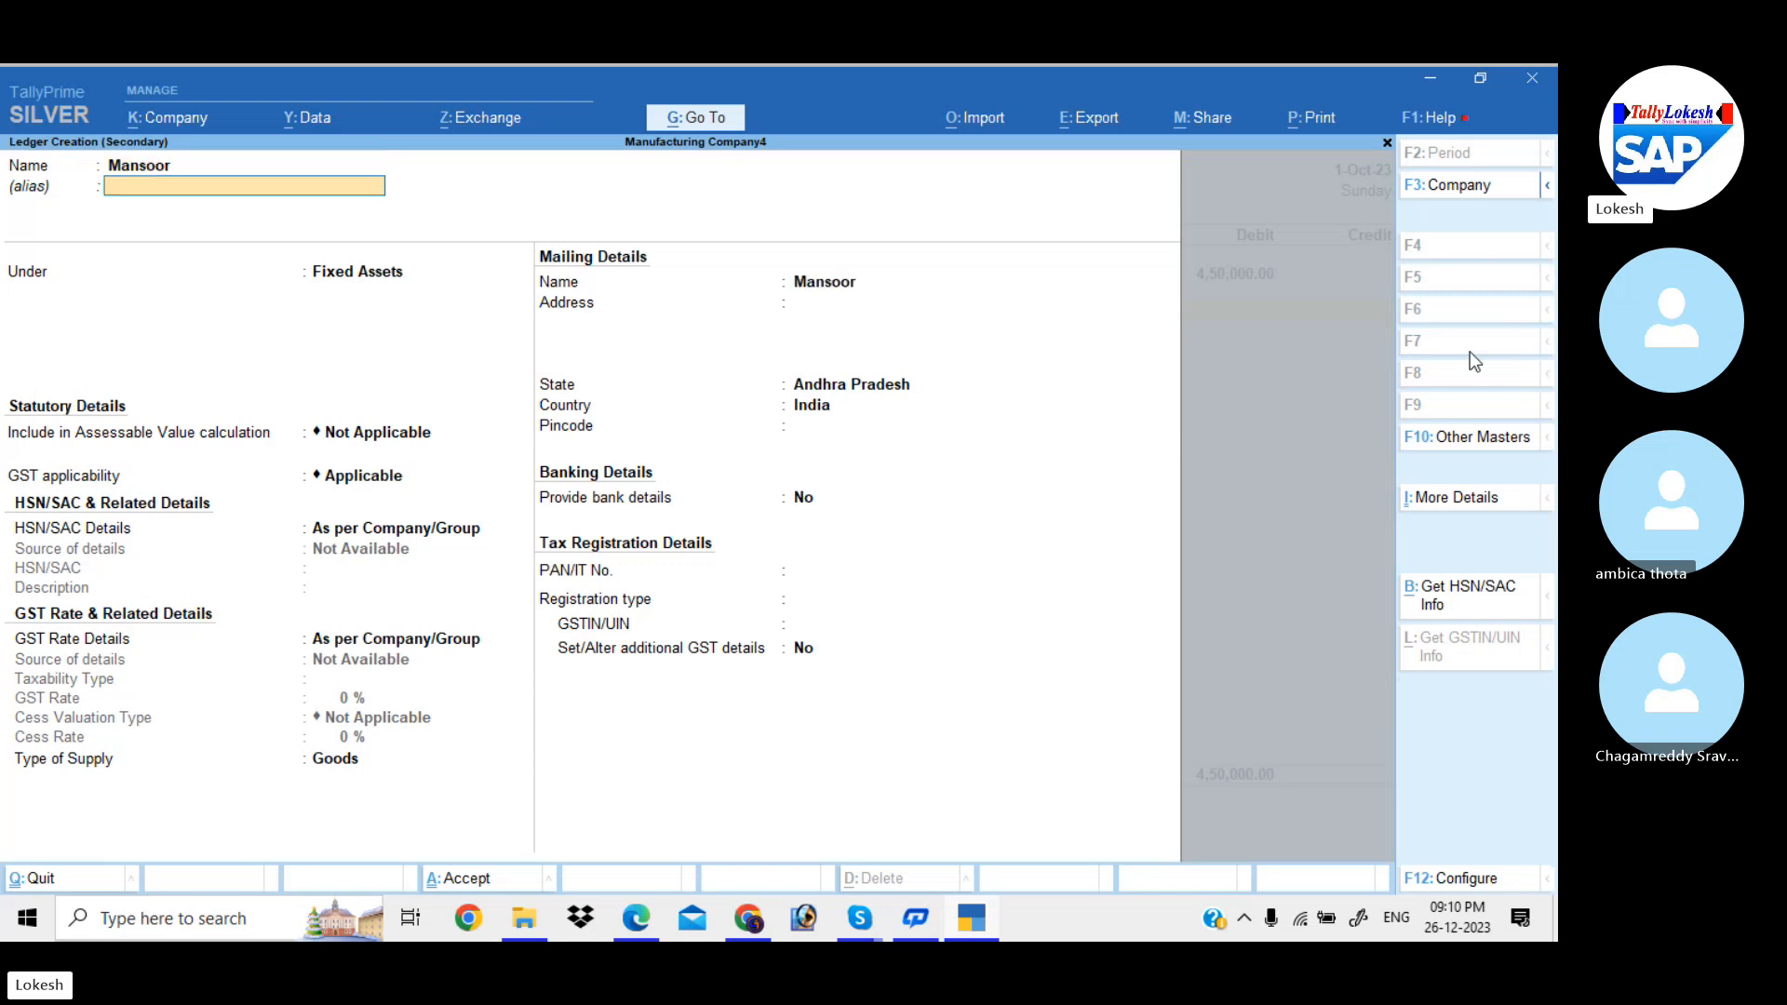
type("sun")
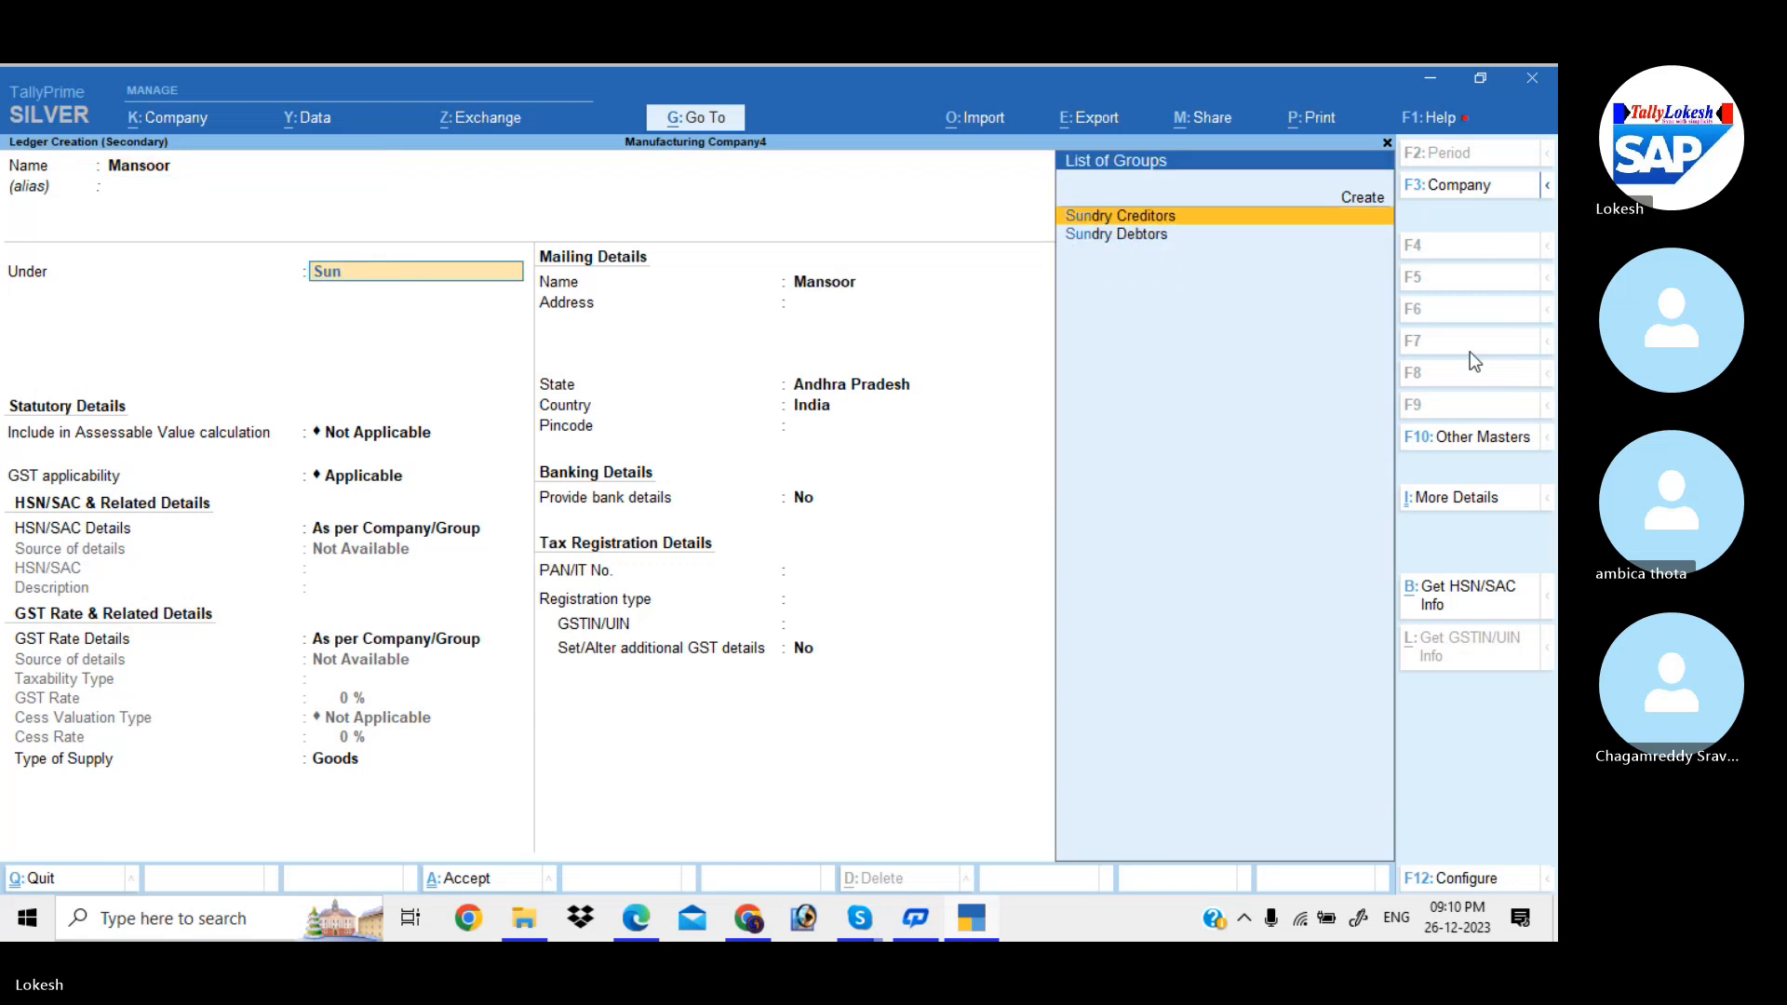
key("Return")
key("ctrl+a")
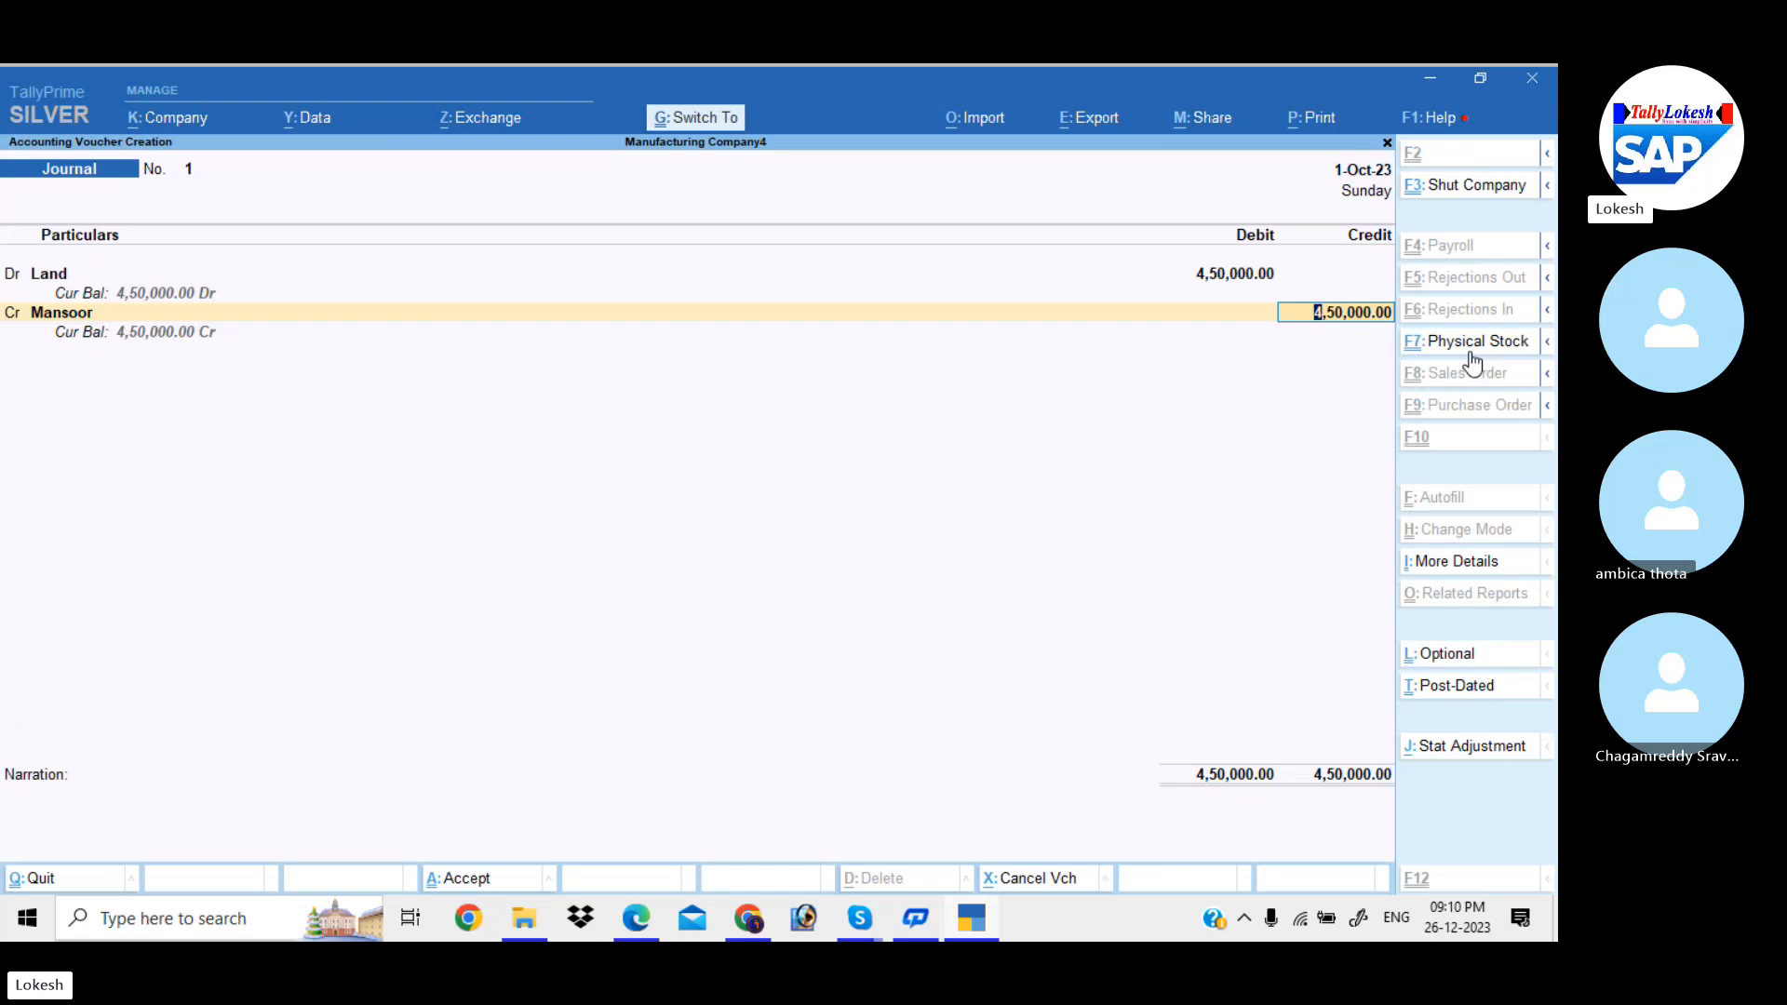
key("ctrl+a")
key("Escape")
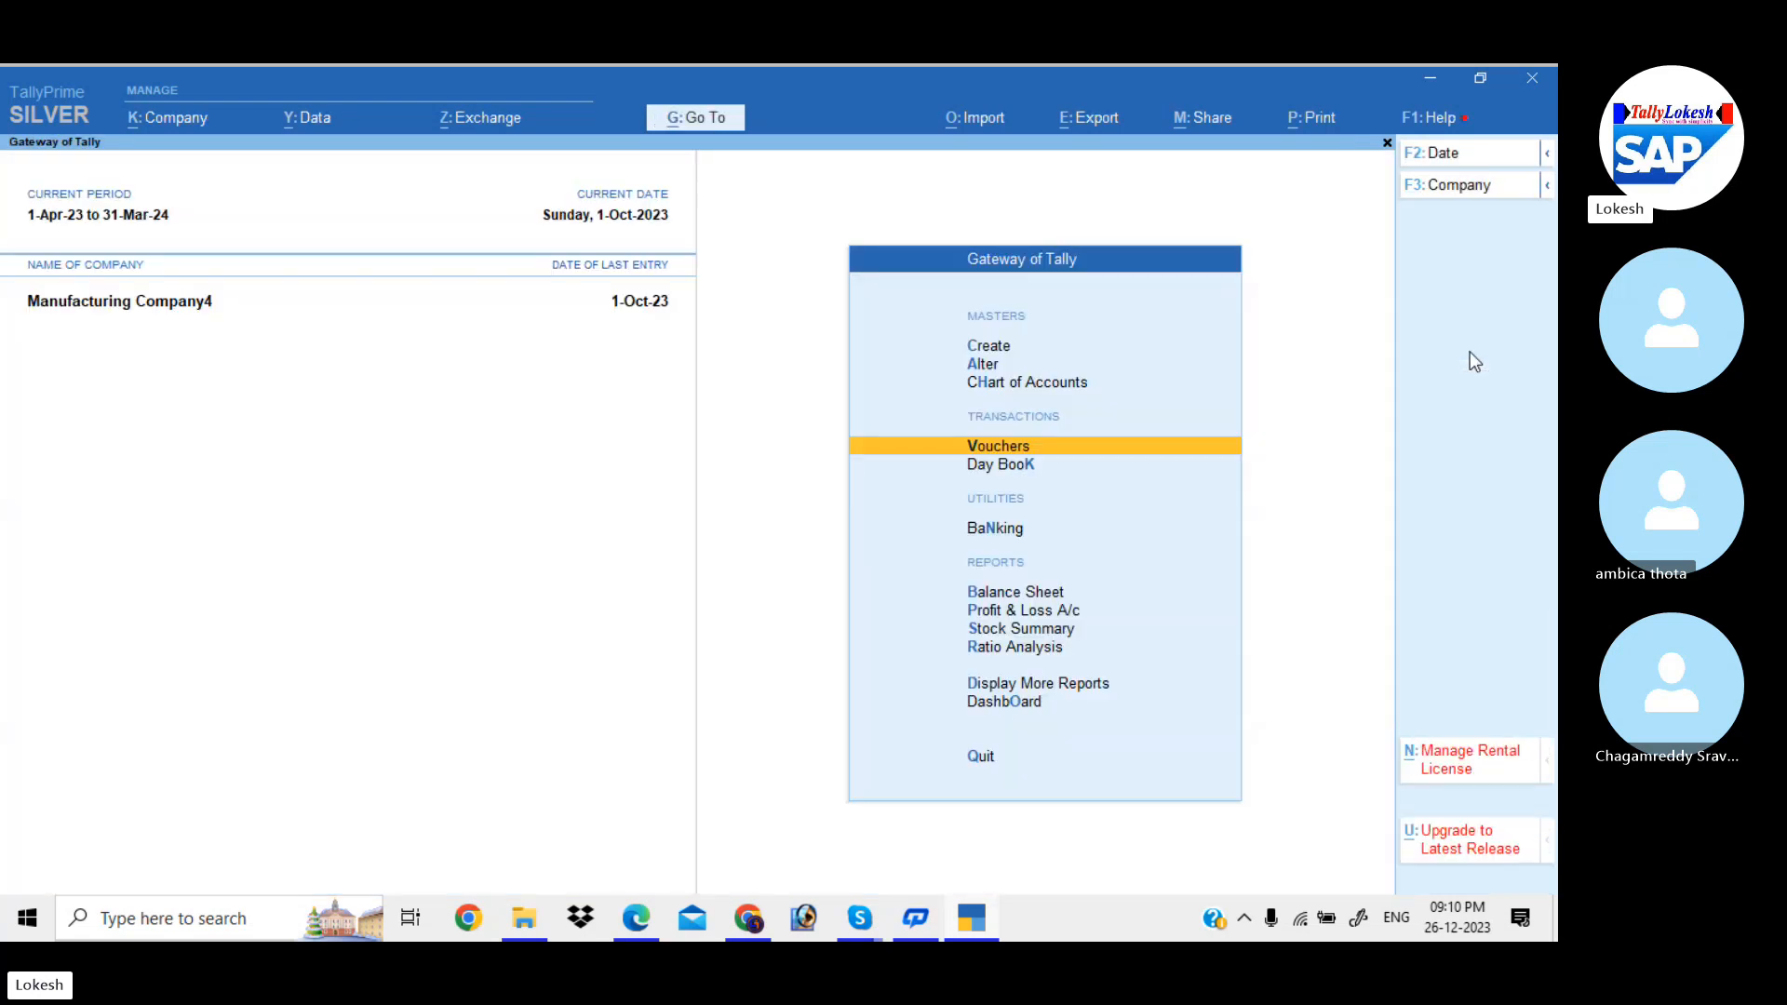
- Examine the Profit & Loss A/c in detailed format, including the purchase and direct expense ledgers
key("Down")
key("Down")
key("Down")
key("Down")
key("Return")
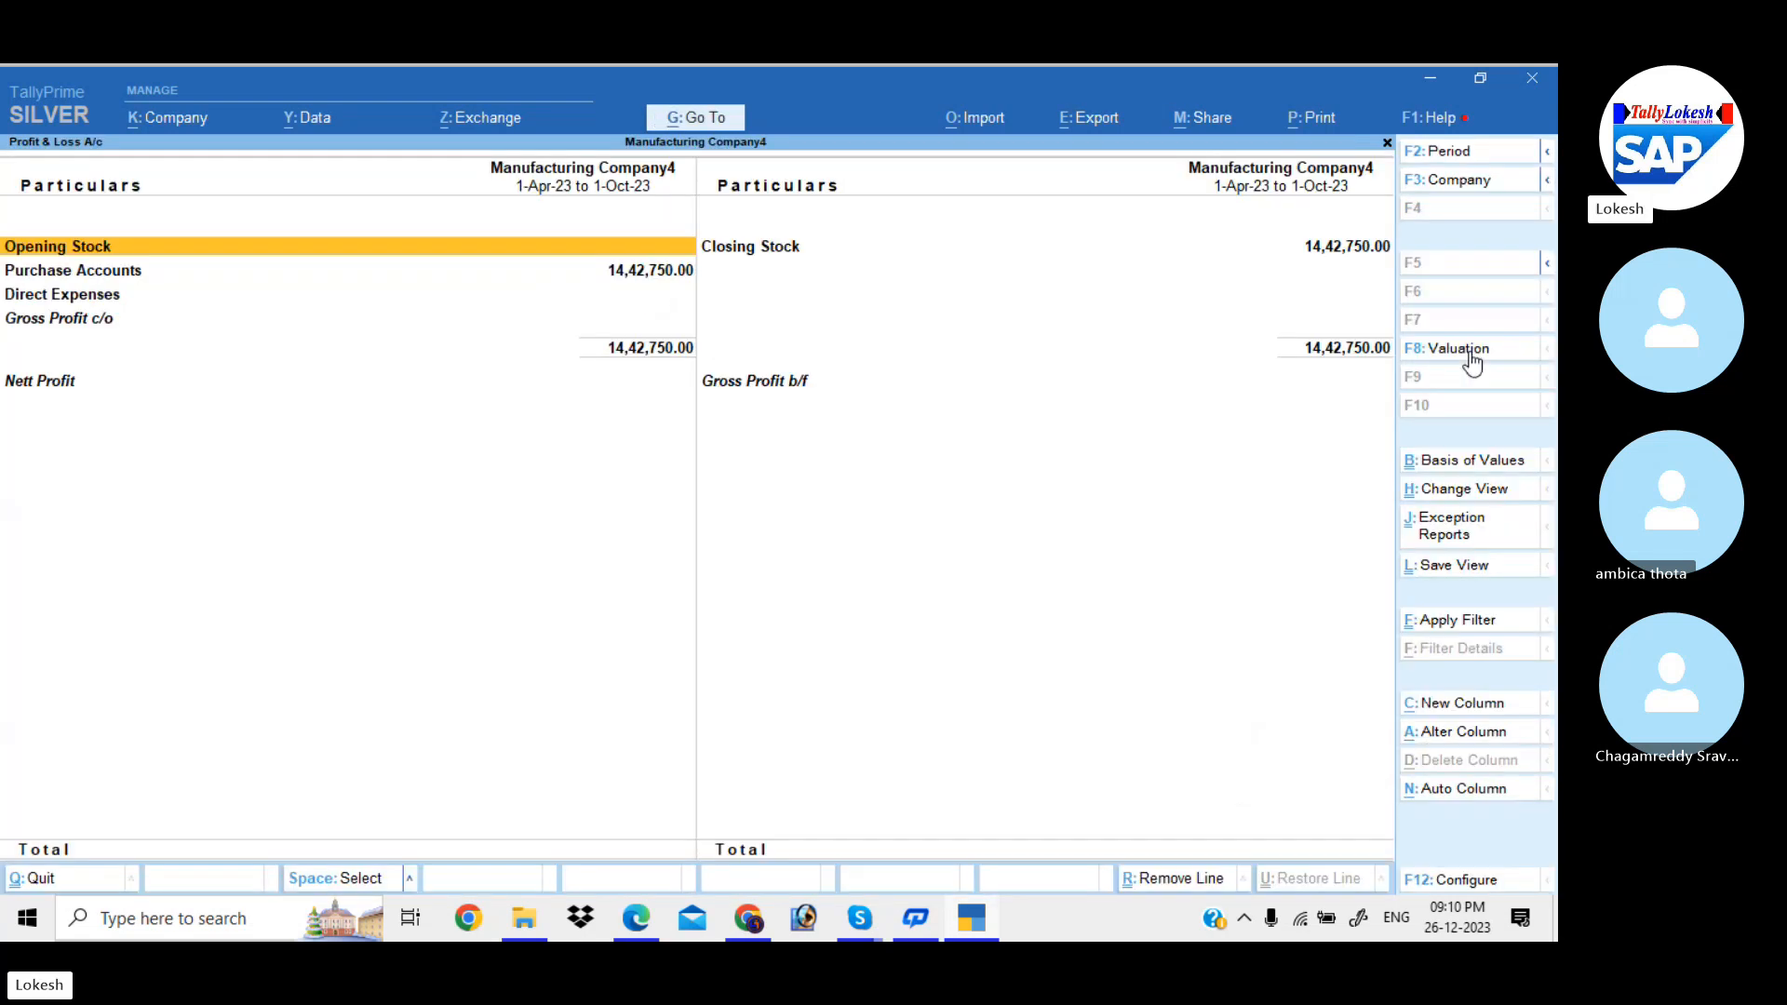
key("alt+F5")
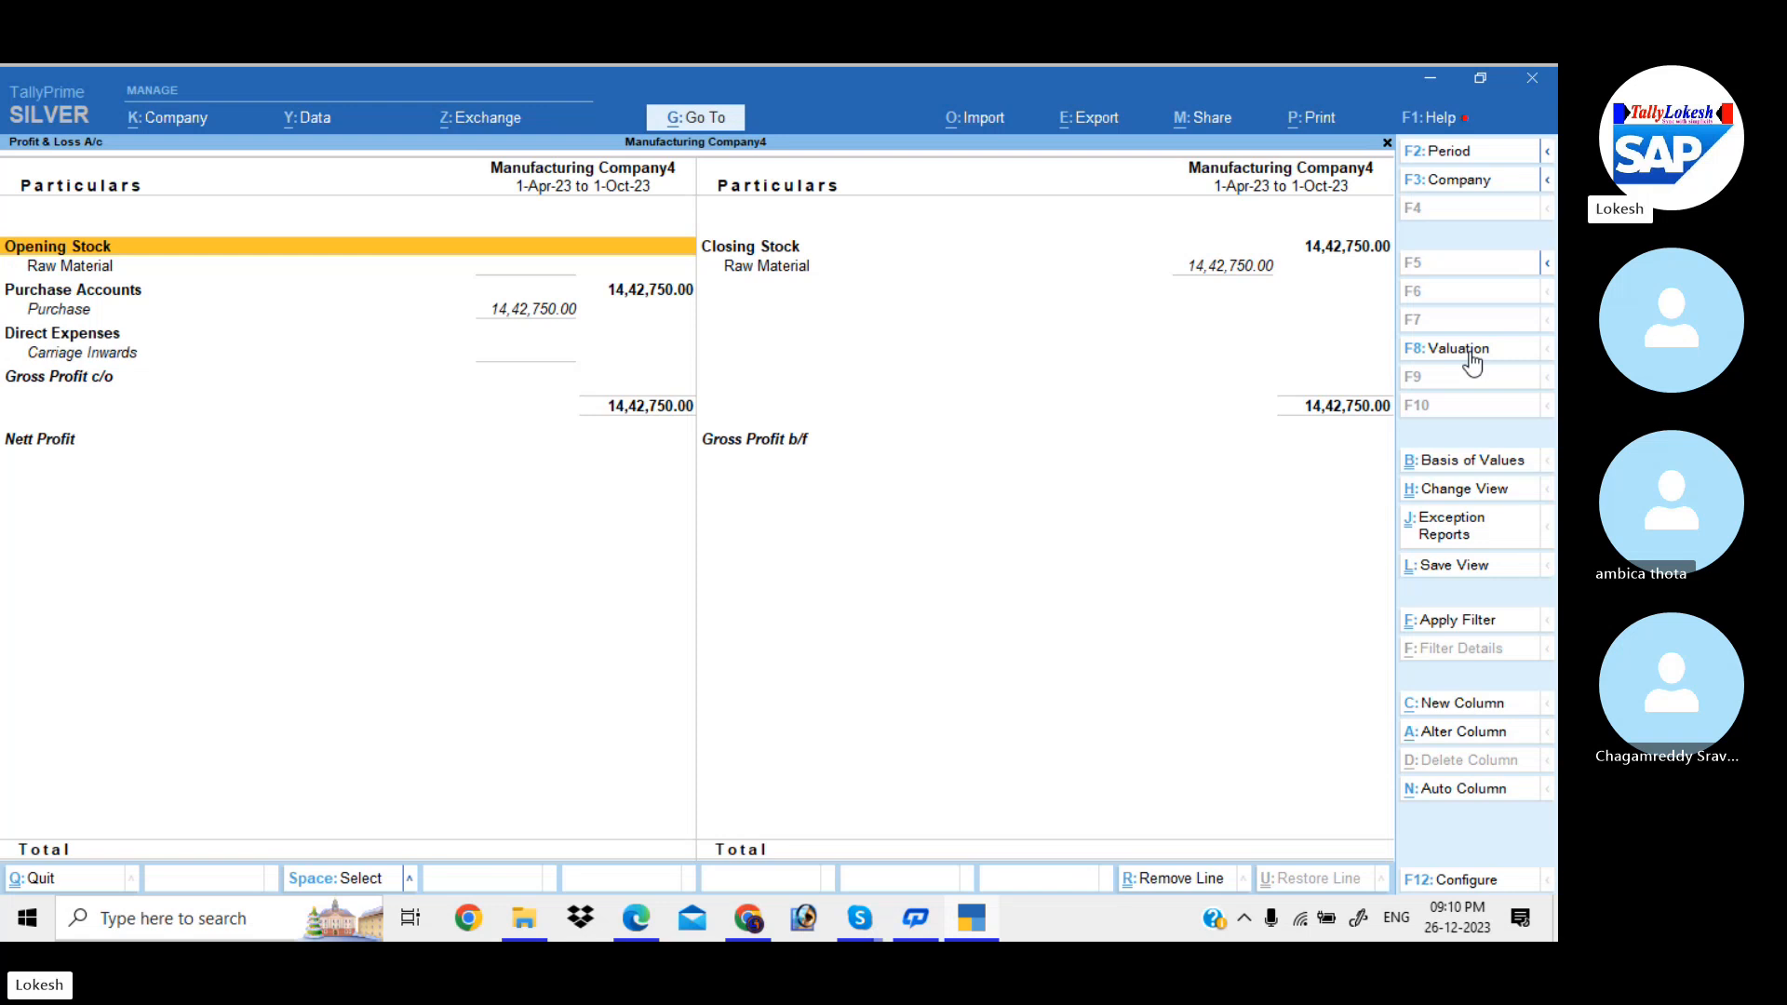
key("Down")
key("Down")
key("Down")
key("Down")
key("Down")
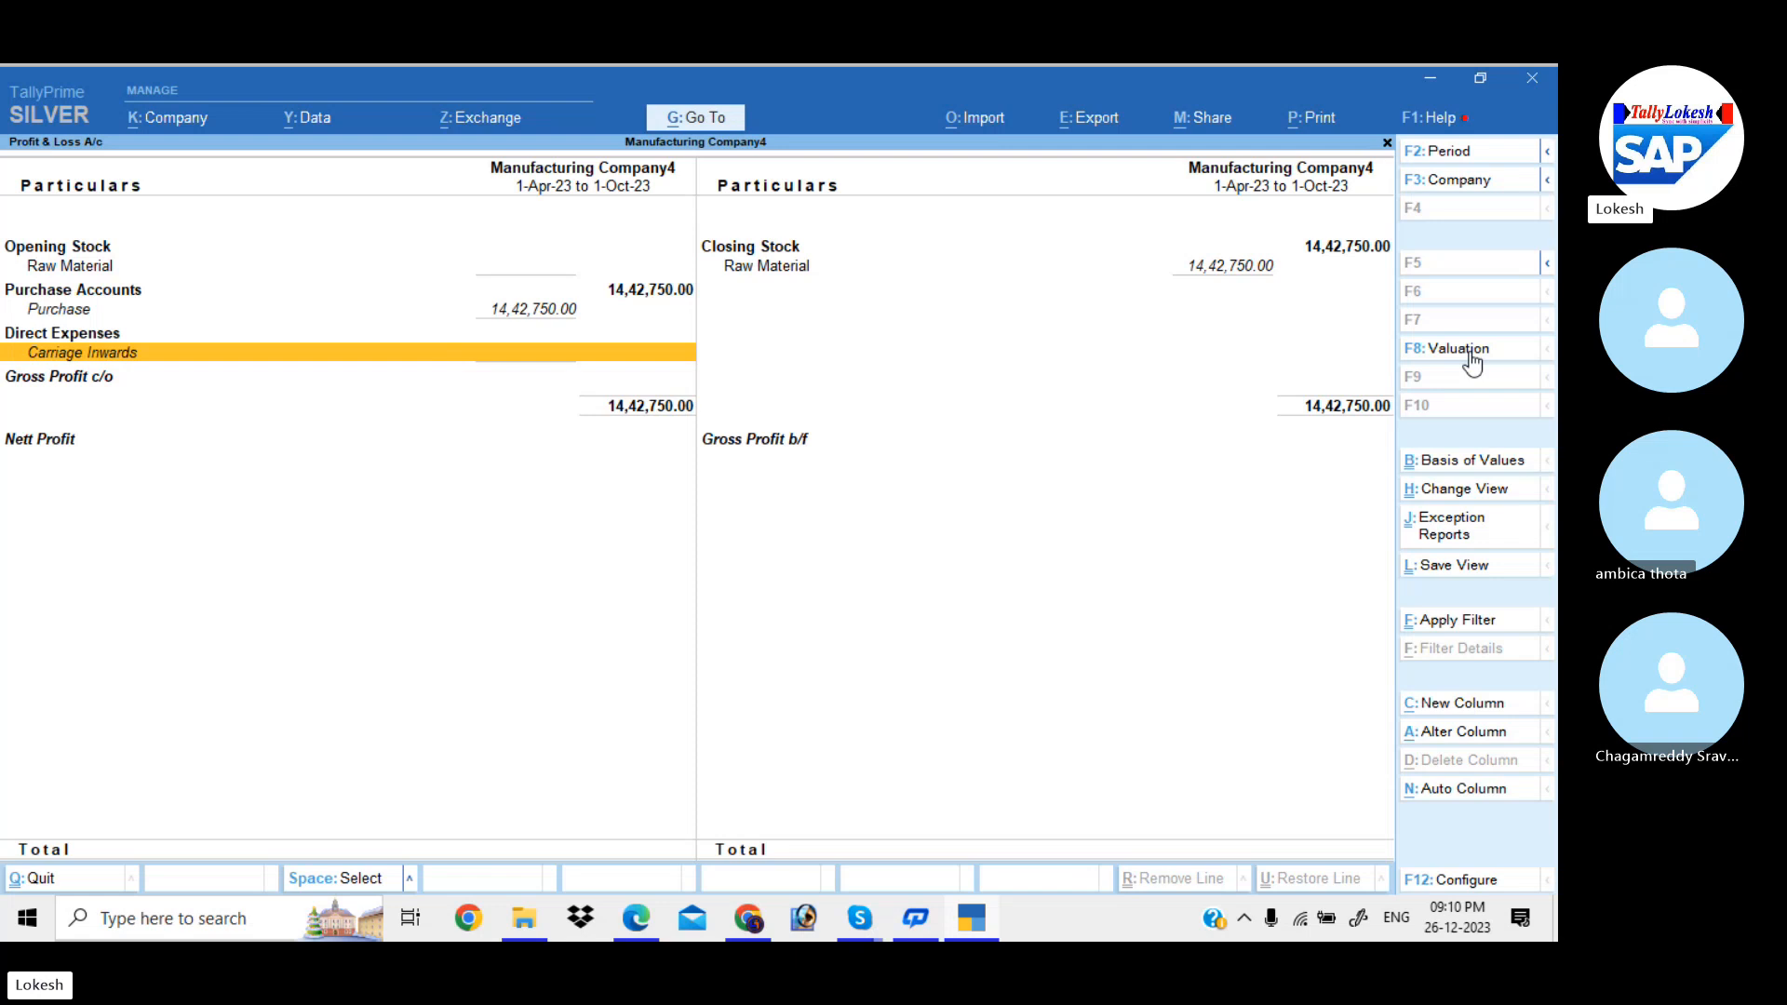
key("Up")
key("Up")
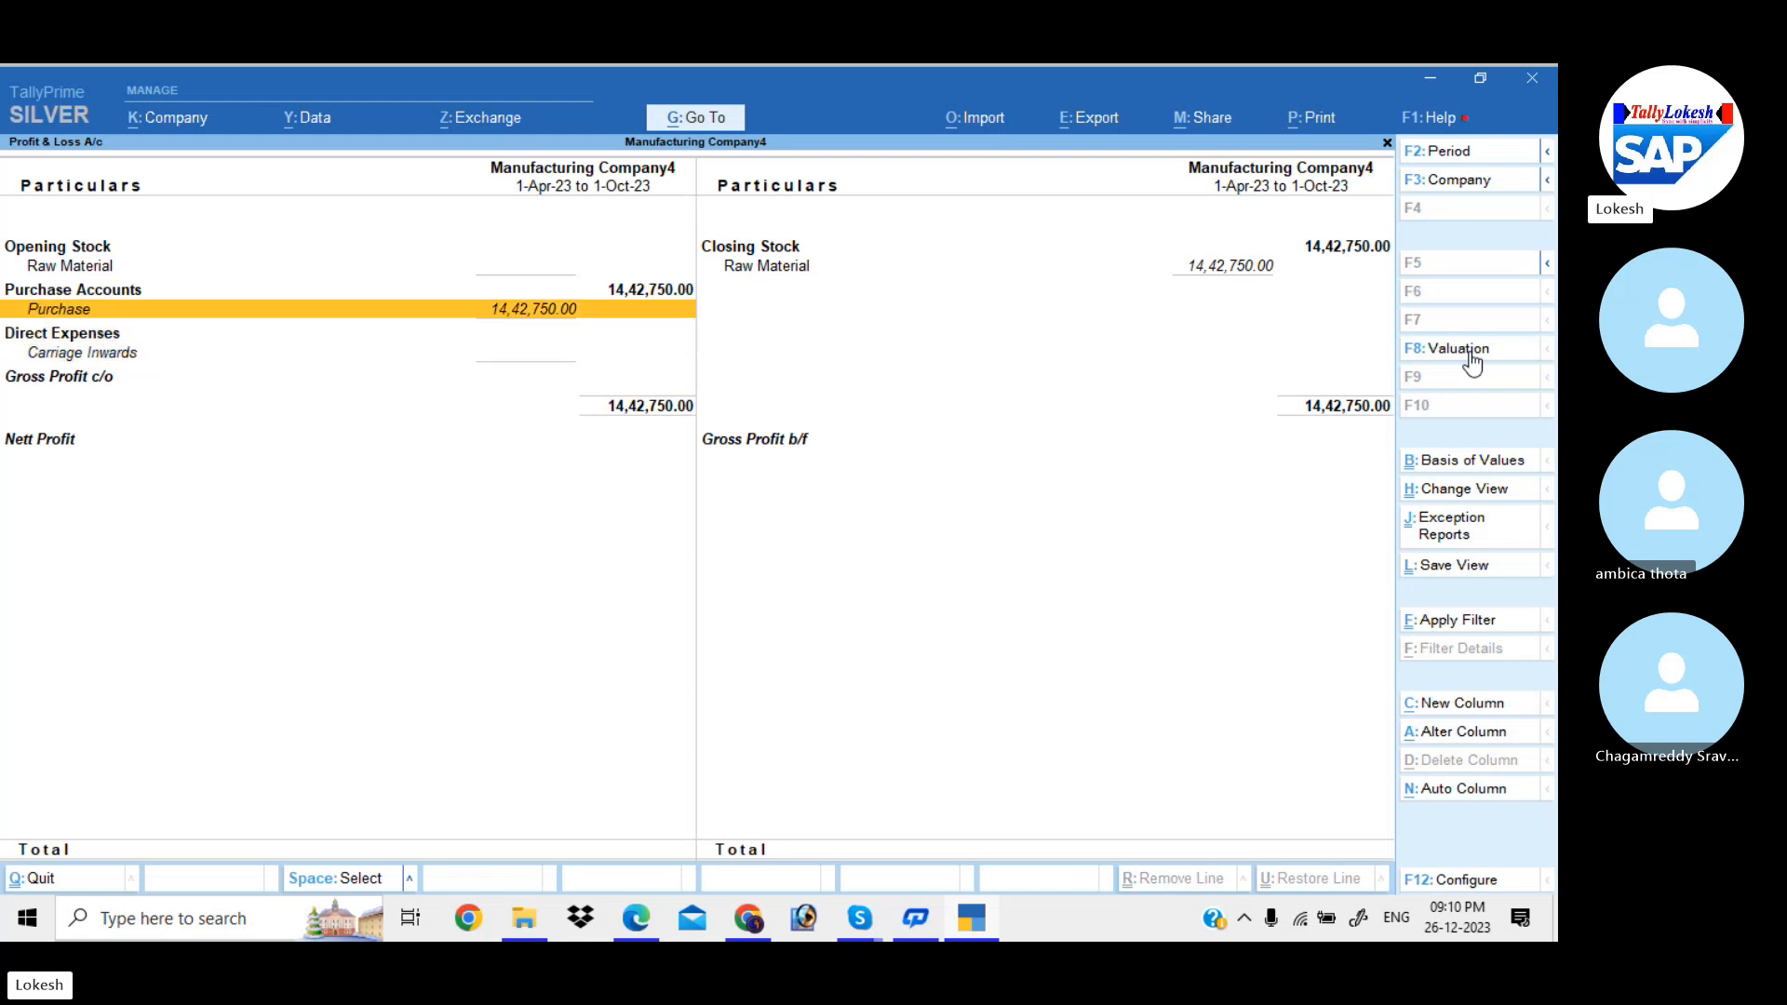
key("Escape")
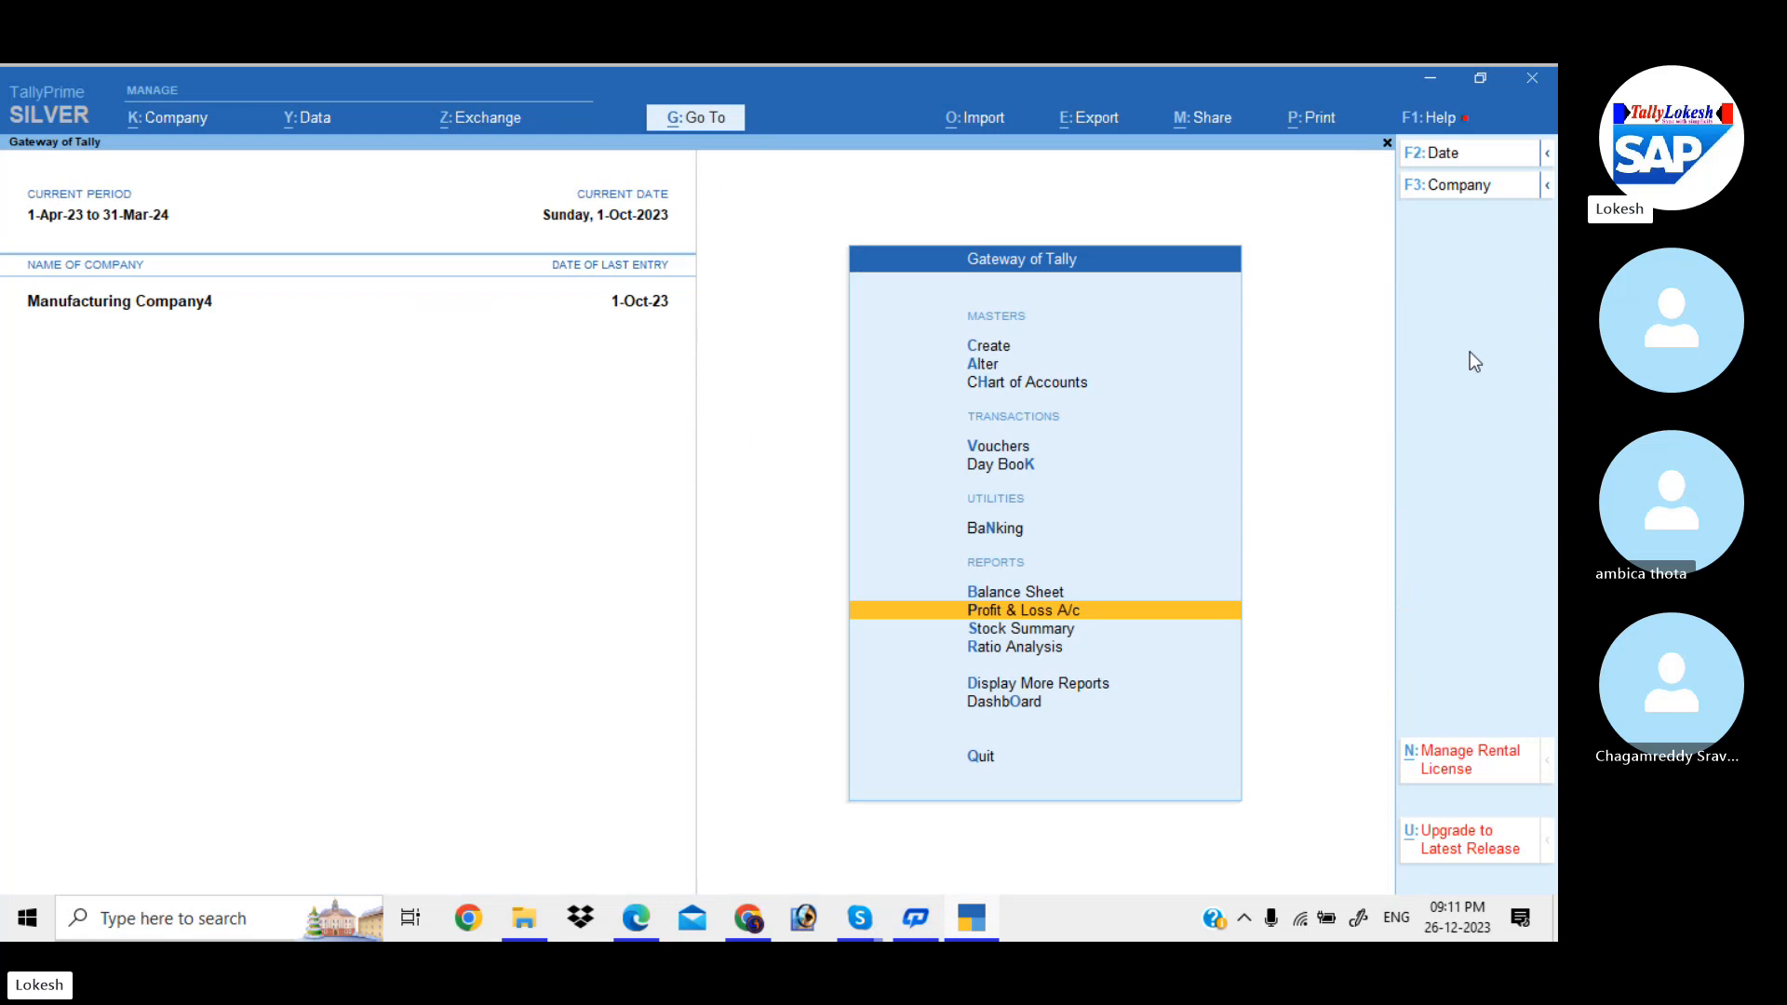
- Review the company's Dashboard, including its trend, cash flow, and assets and liabilities tiles
key("Down")
key("Down")
key("Down")
key("Down")
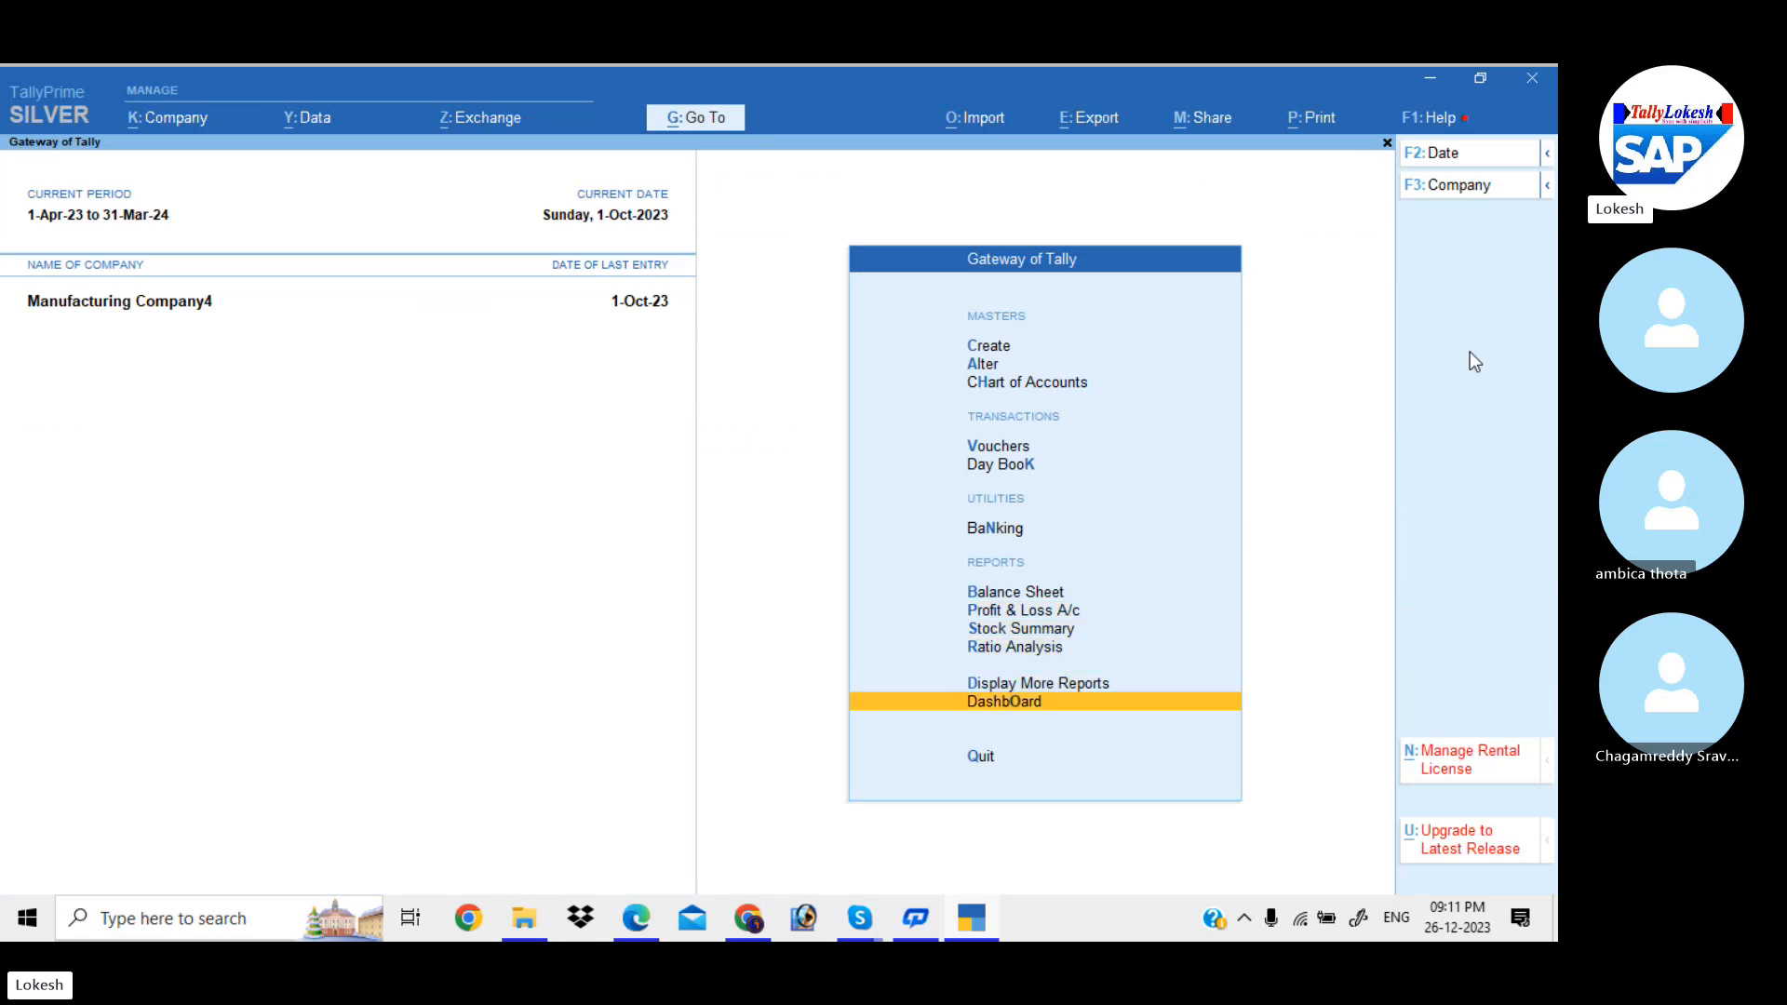
key("Return")
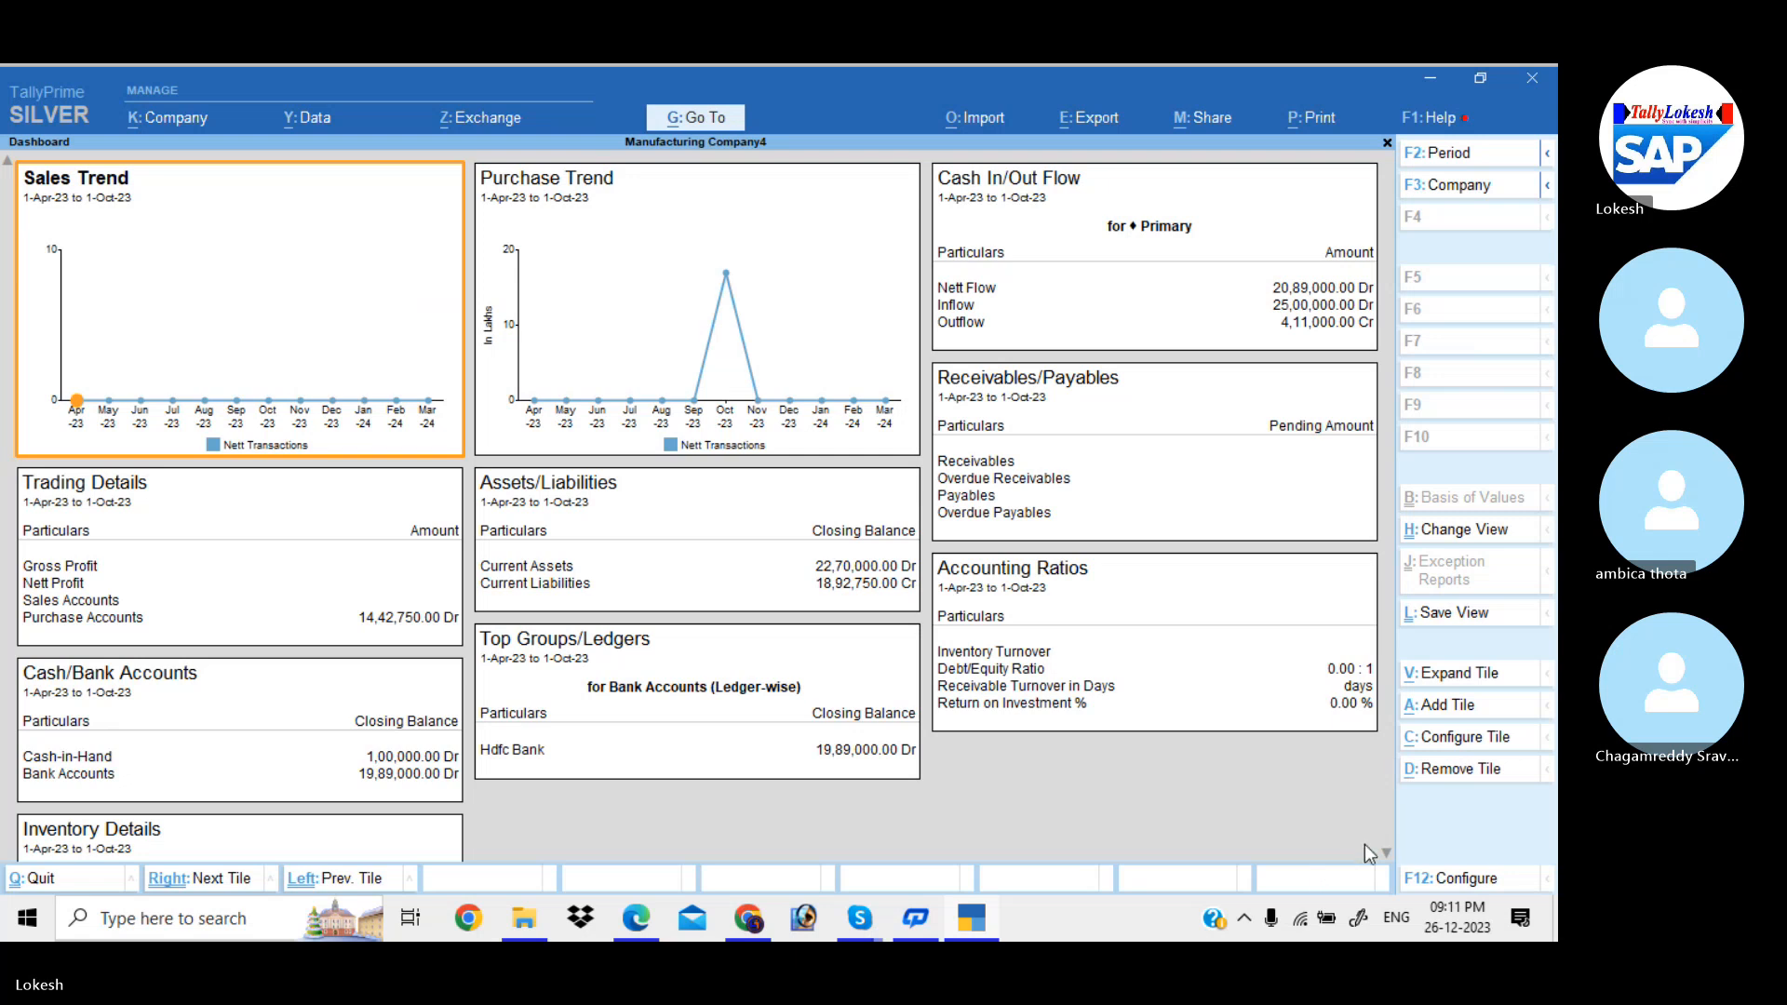
scroll(1389, 861, "down", 3)
key("Escape")
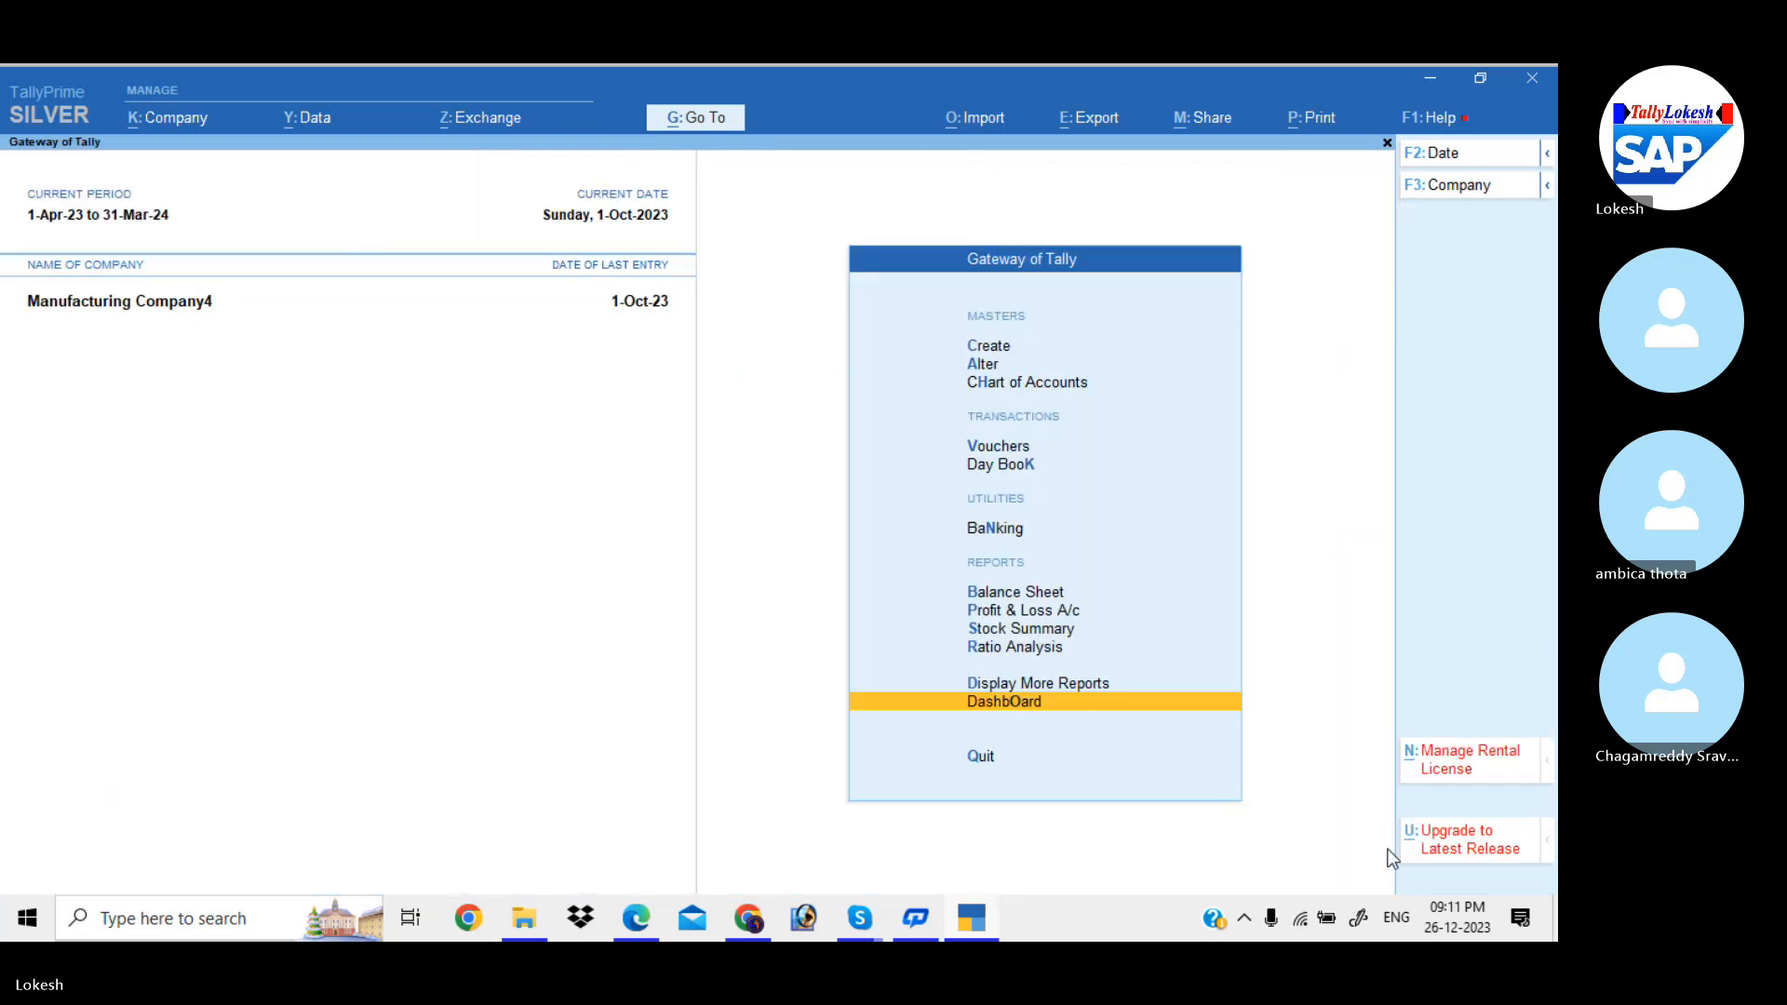
- Review the vouchers recorded in the Day Book for 1-Oct-23
key("Up")
key("Up")
key("Up")
key("Up")
key("Up")
key("Up")
key("Up")
key("Up")
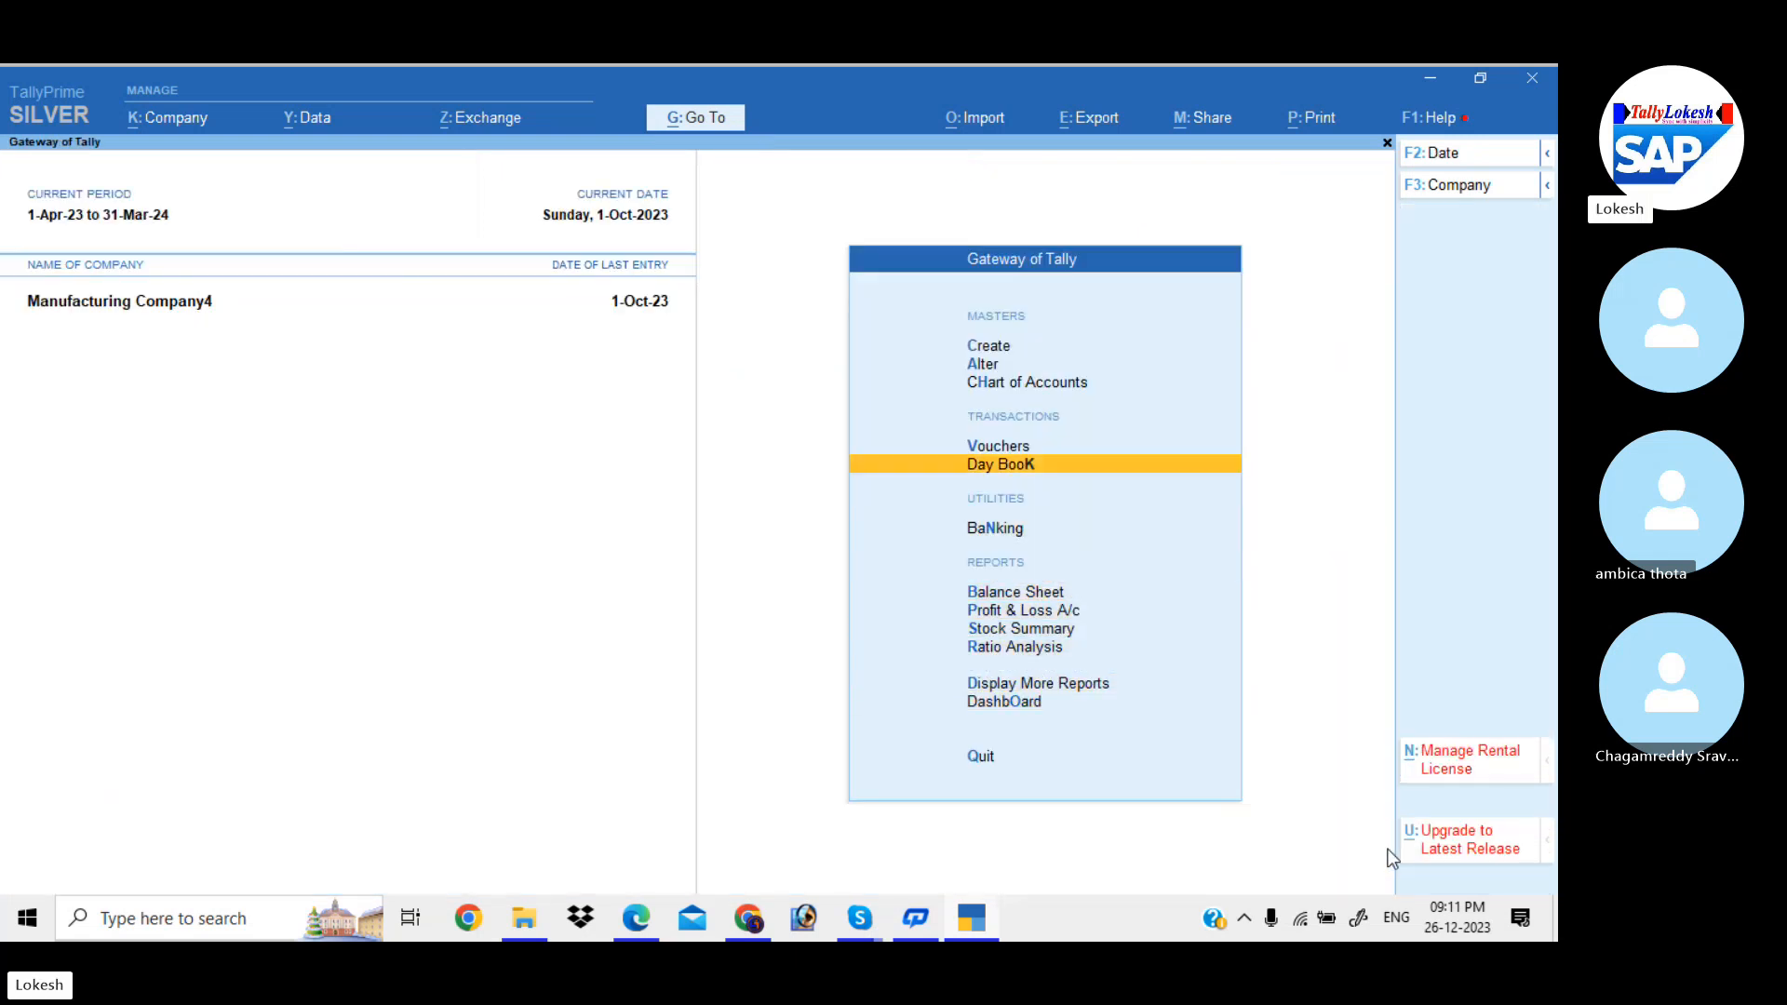
key("Down")
key("Return")
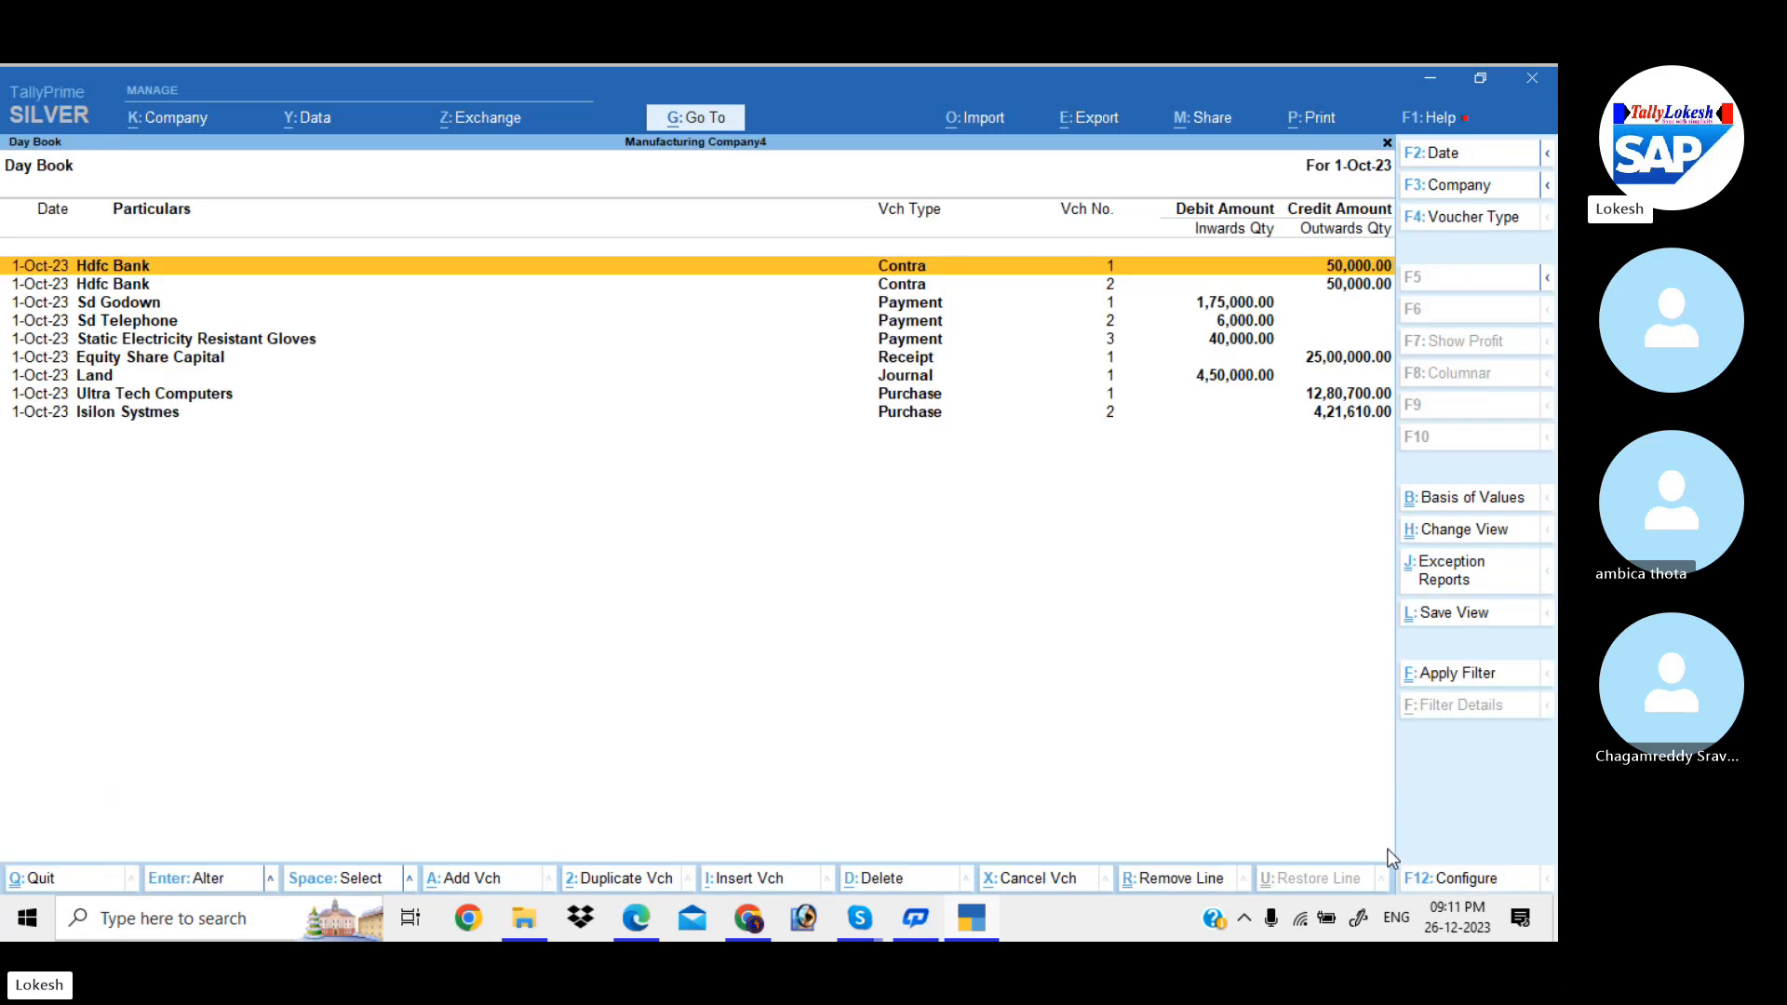
key("Escape")
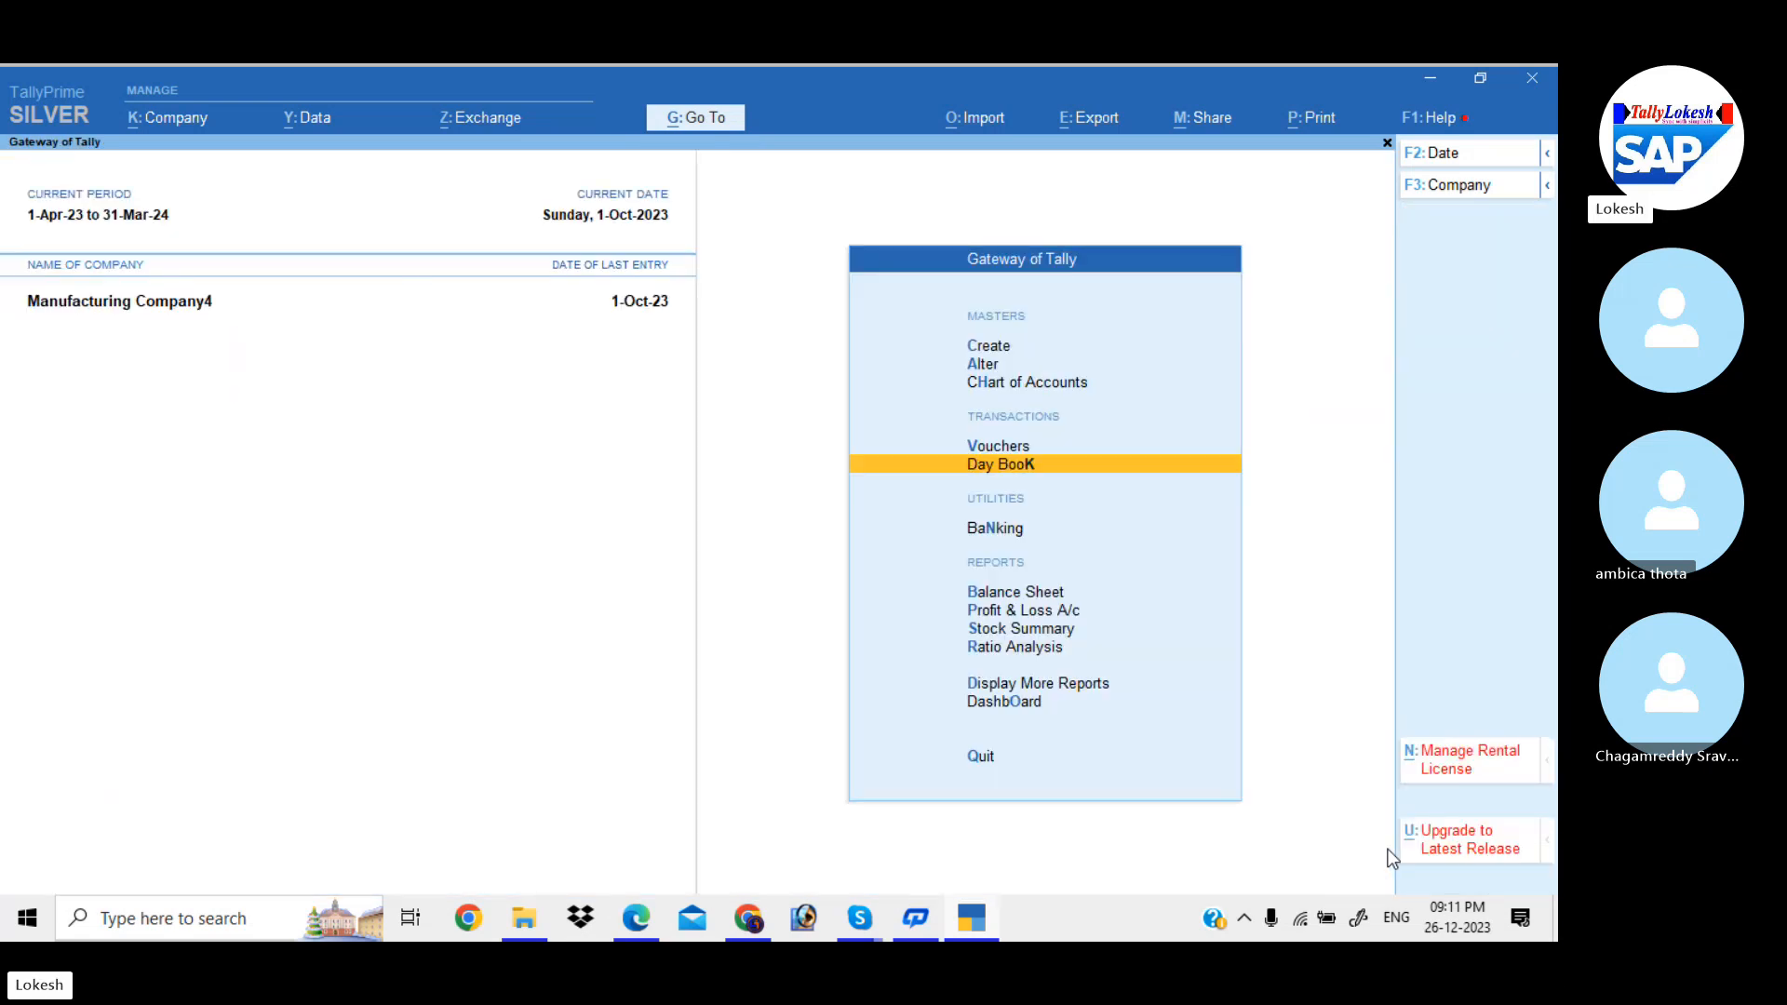
- Show the Stock Summary in detailed format with the individual items under Raw Material
key("Down")
key("Down")
key("Down")
key("Down")
key("Return")
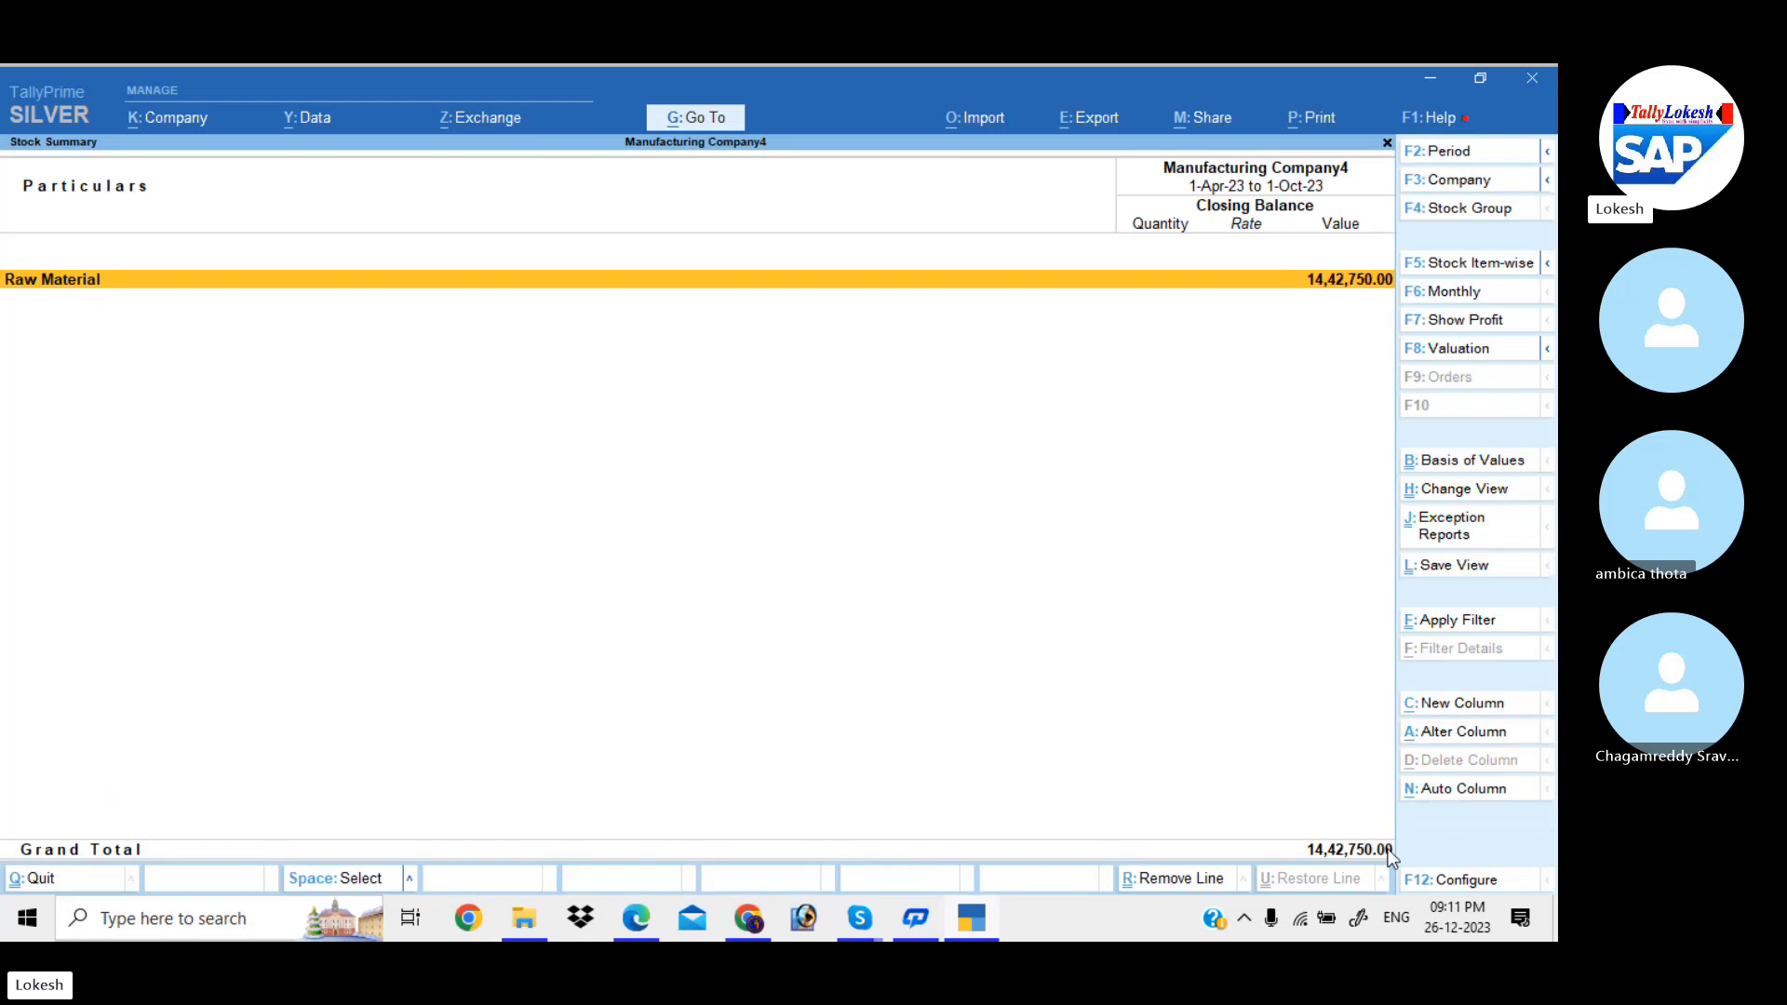
key("alt+F5")
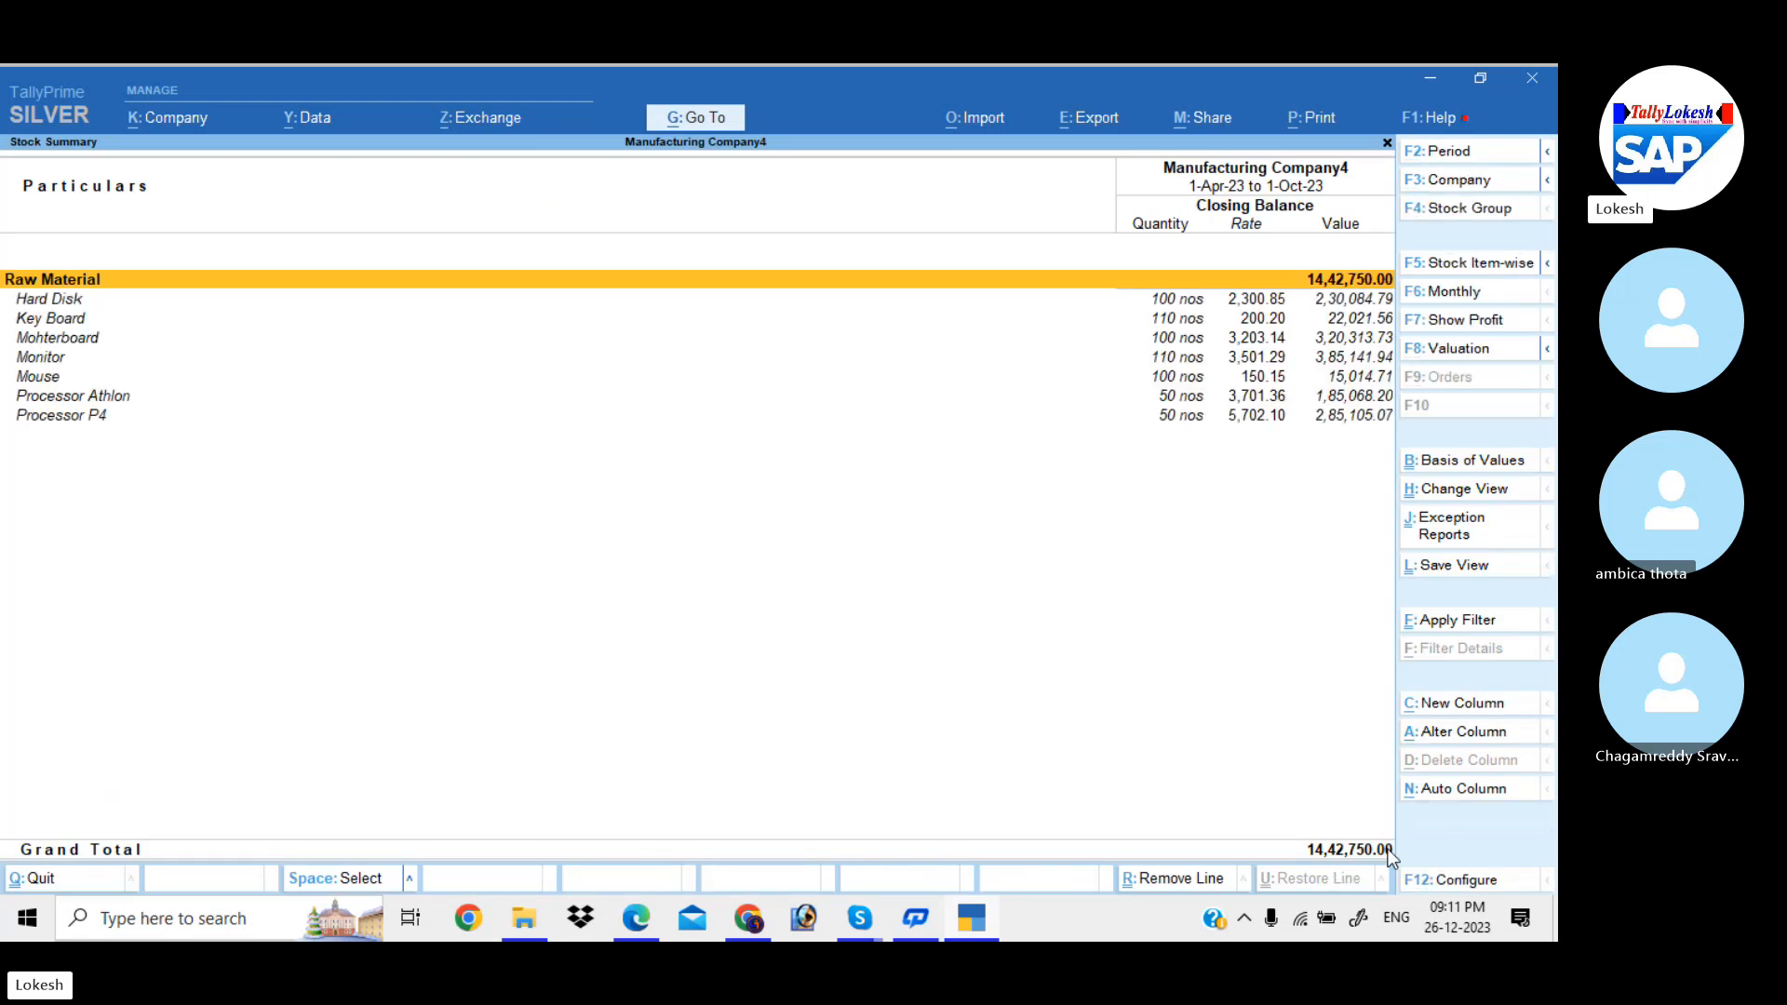
- Set Show Goods Inwards and Show Goods Outwards to Yes in the Stock Summary and examine the item movements
left_click(1476, 886)
key("Down")
key("Down")
key("Down")
key("Down")
key("Down")
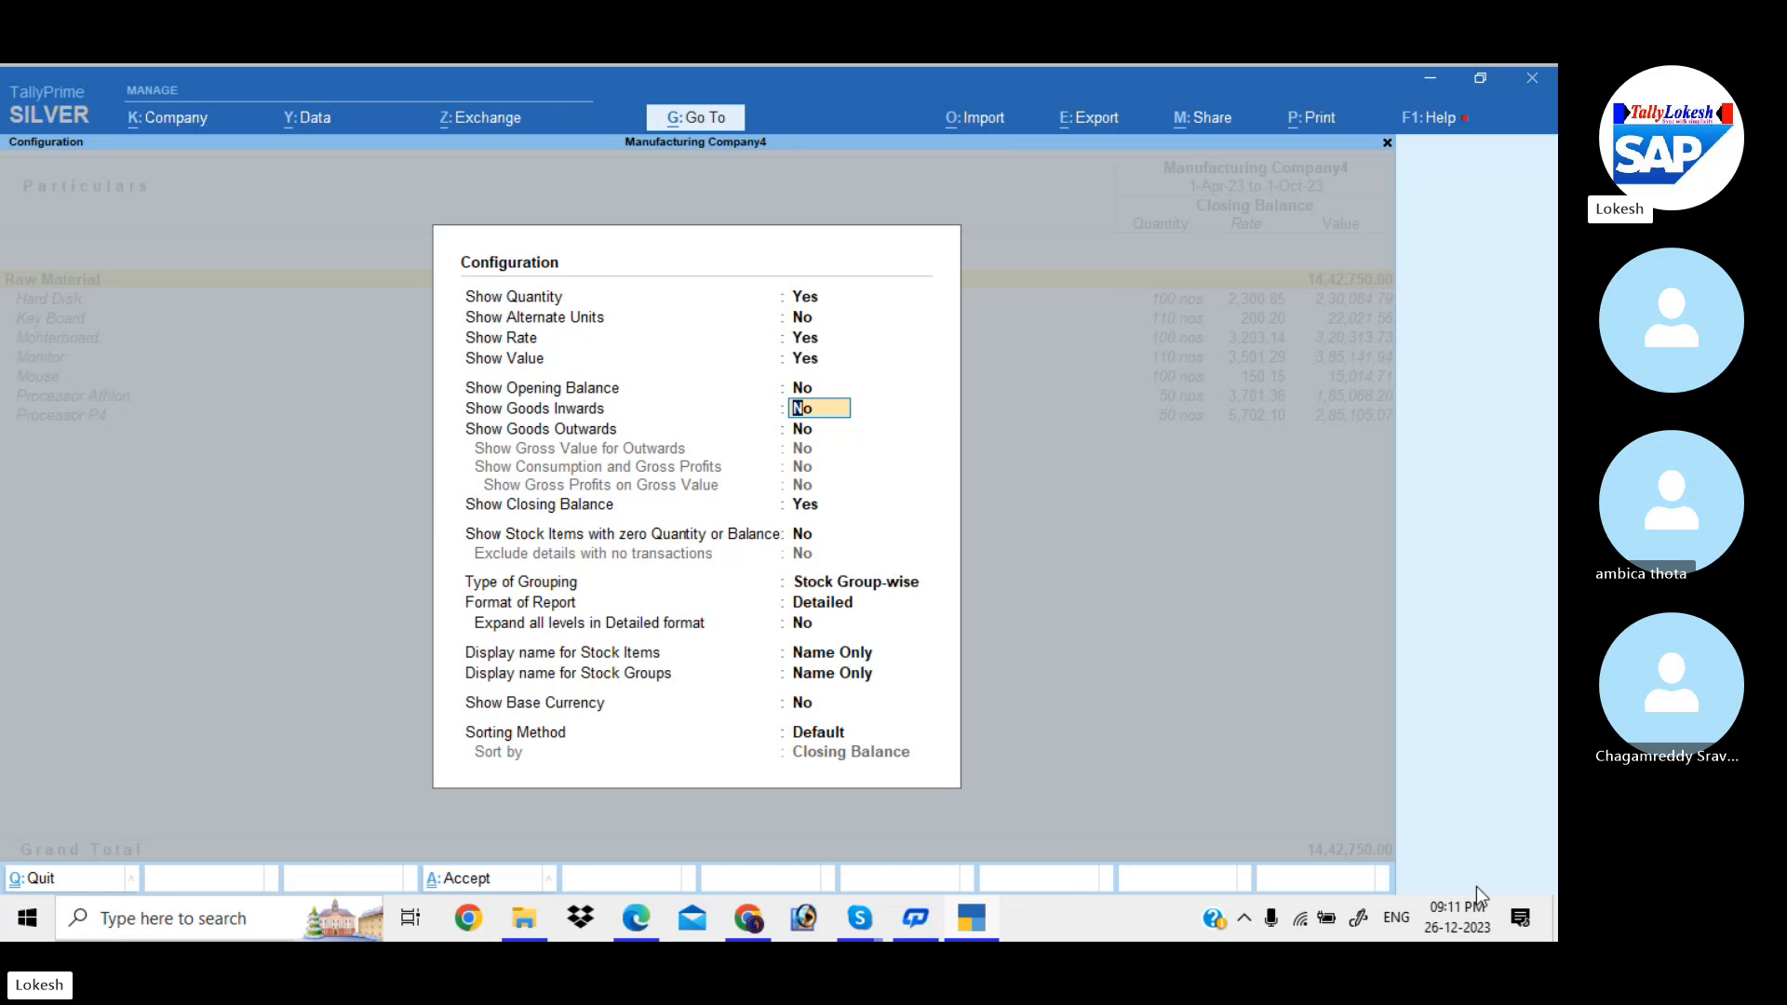
type("yy")
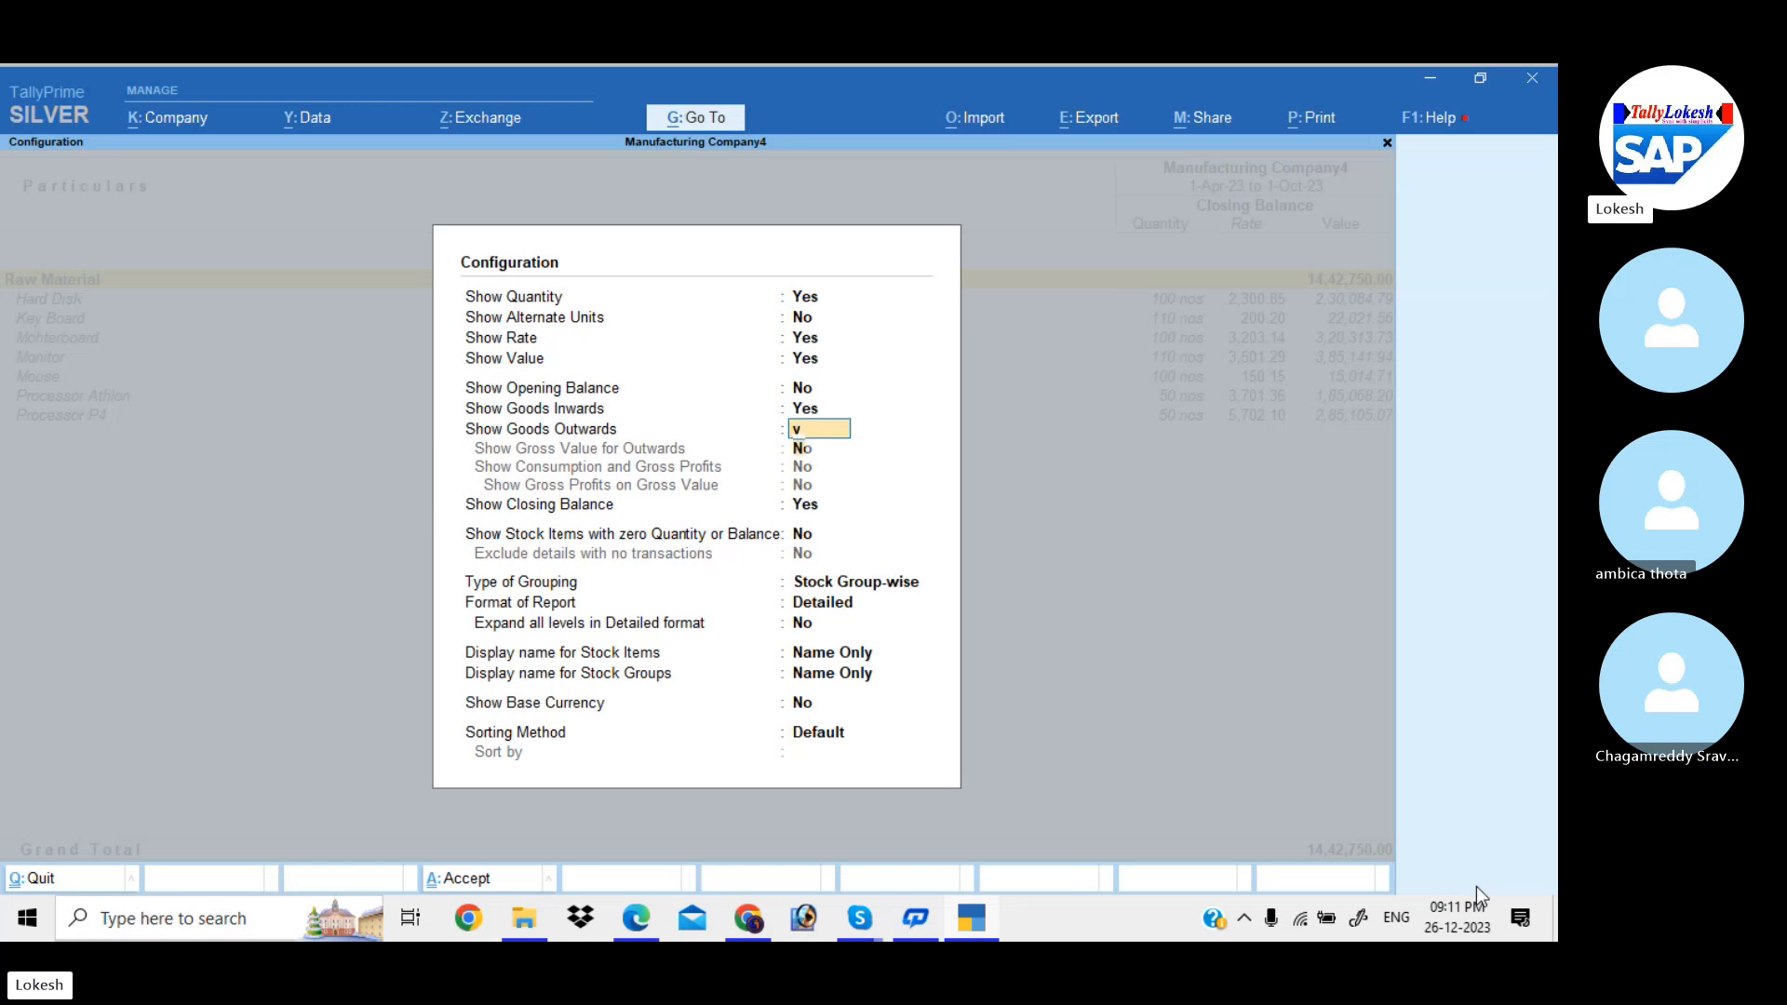
key("Return")
key("ctrl+a")
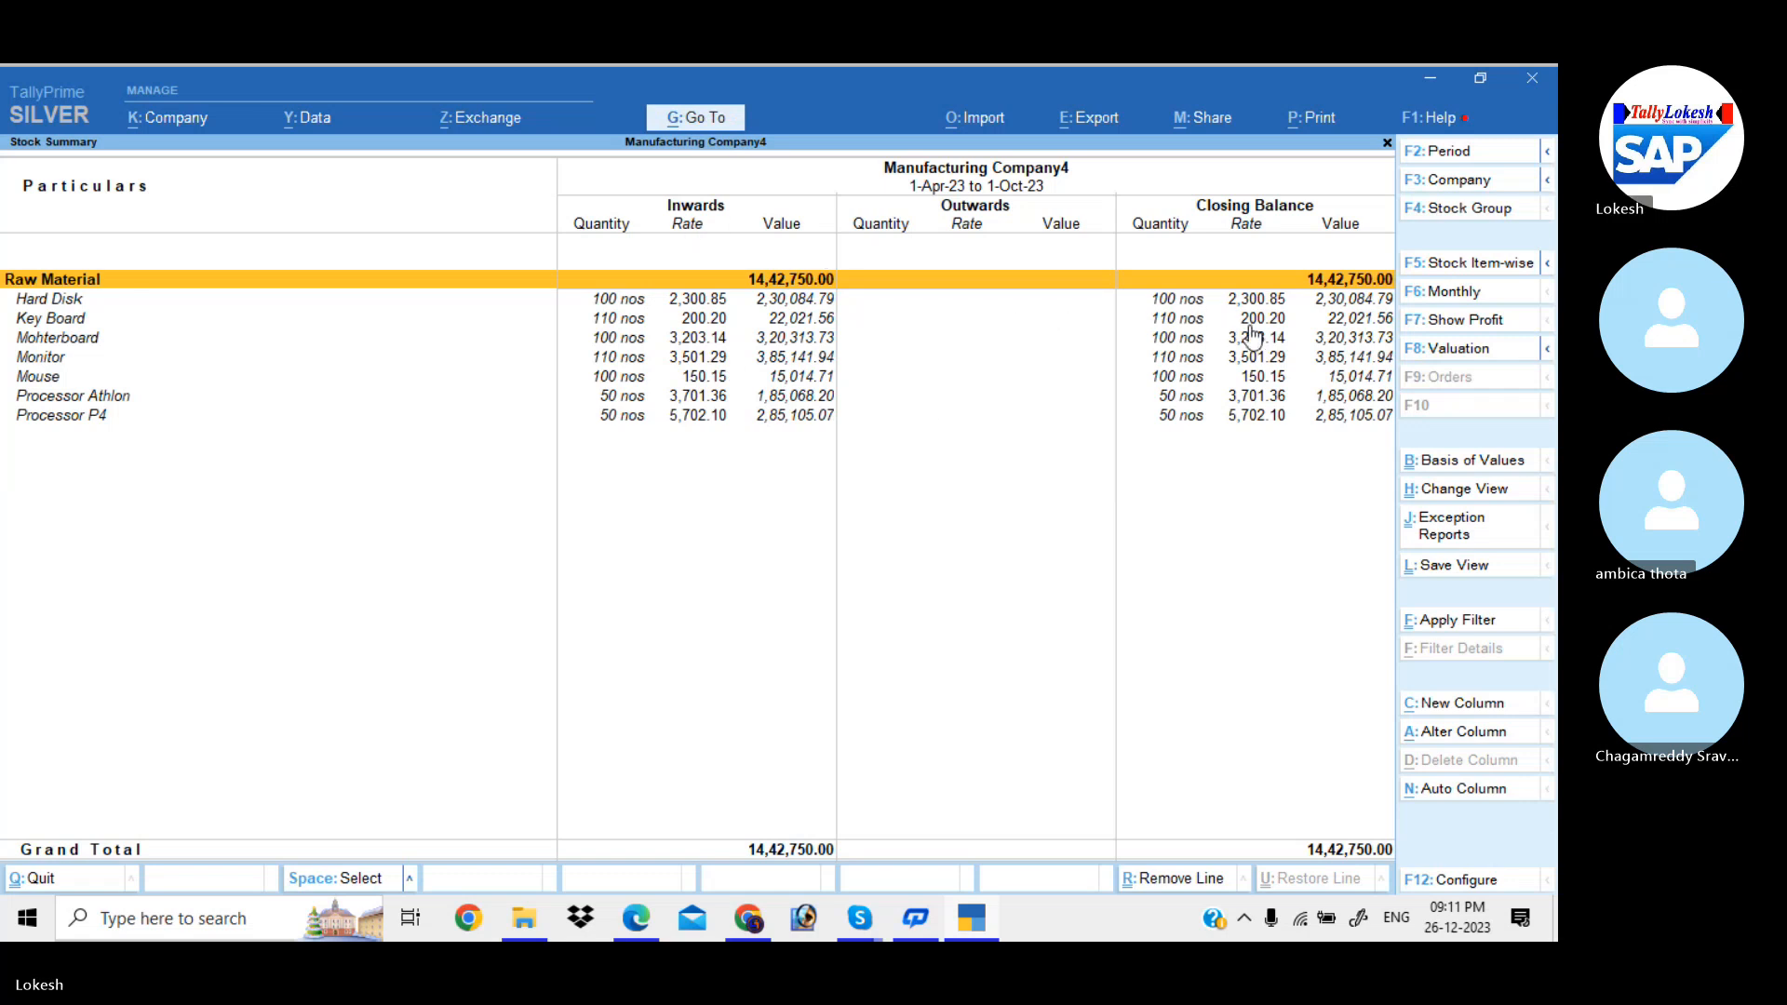
key("Escape")
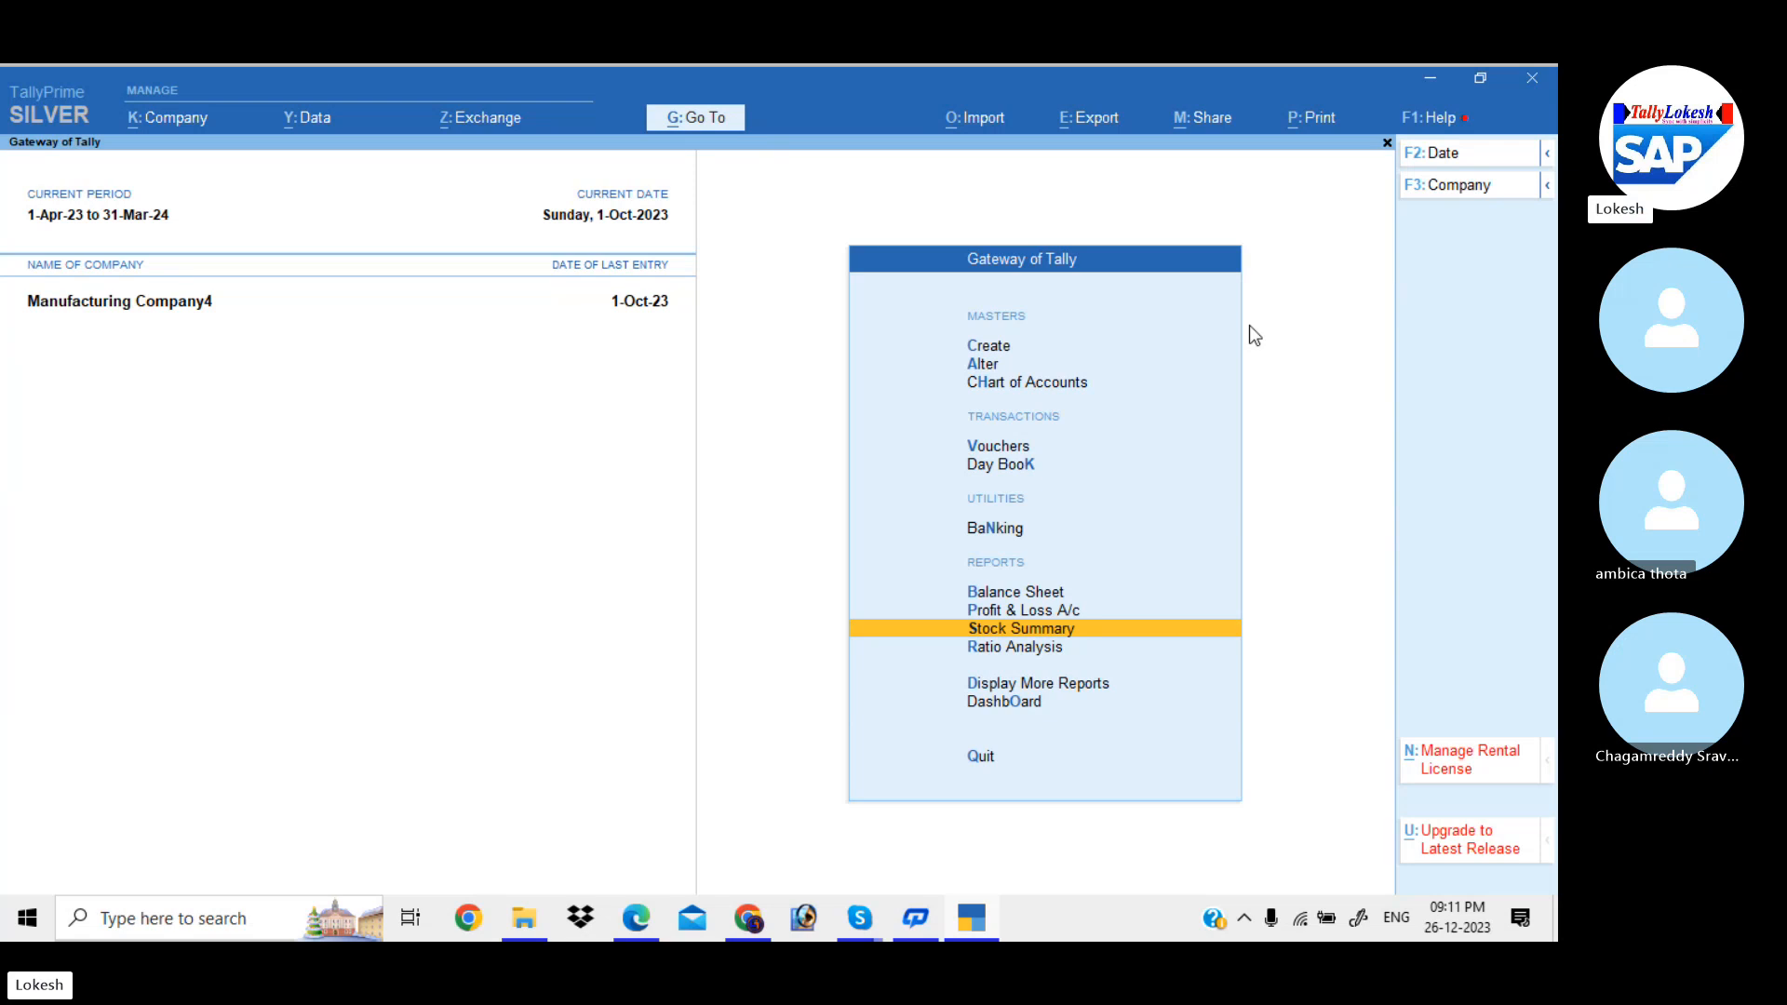
- Start a new payment voucher dated 1-Nov-23
key("Up")
key("Up")
key("Up")
key("Up")
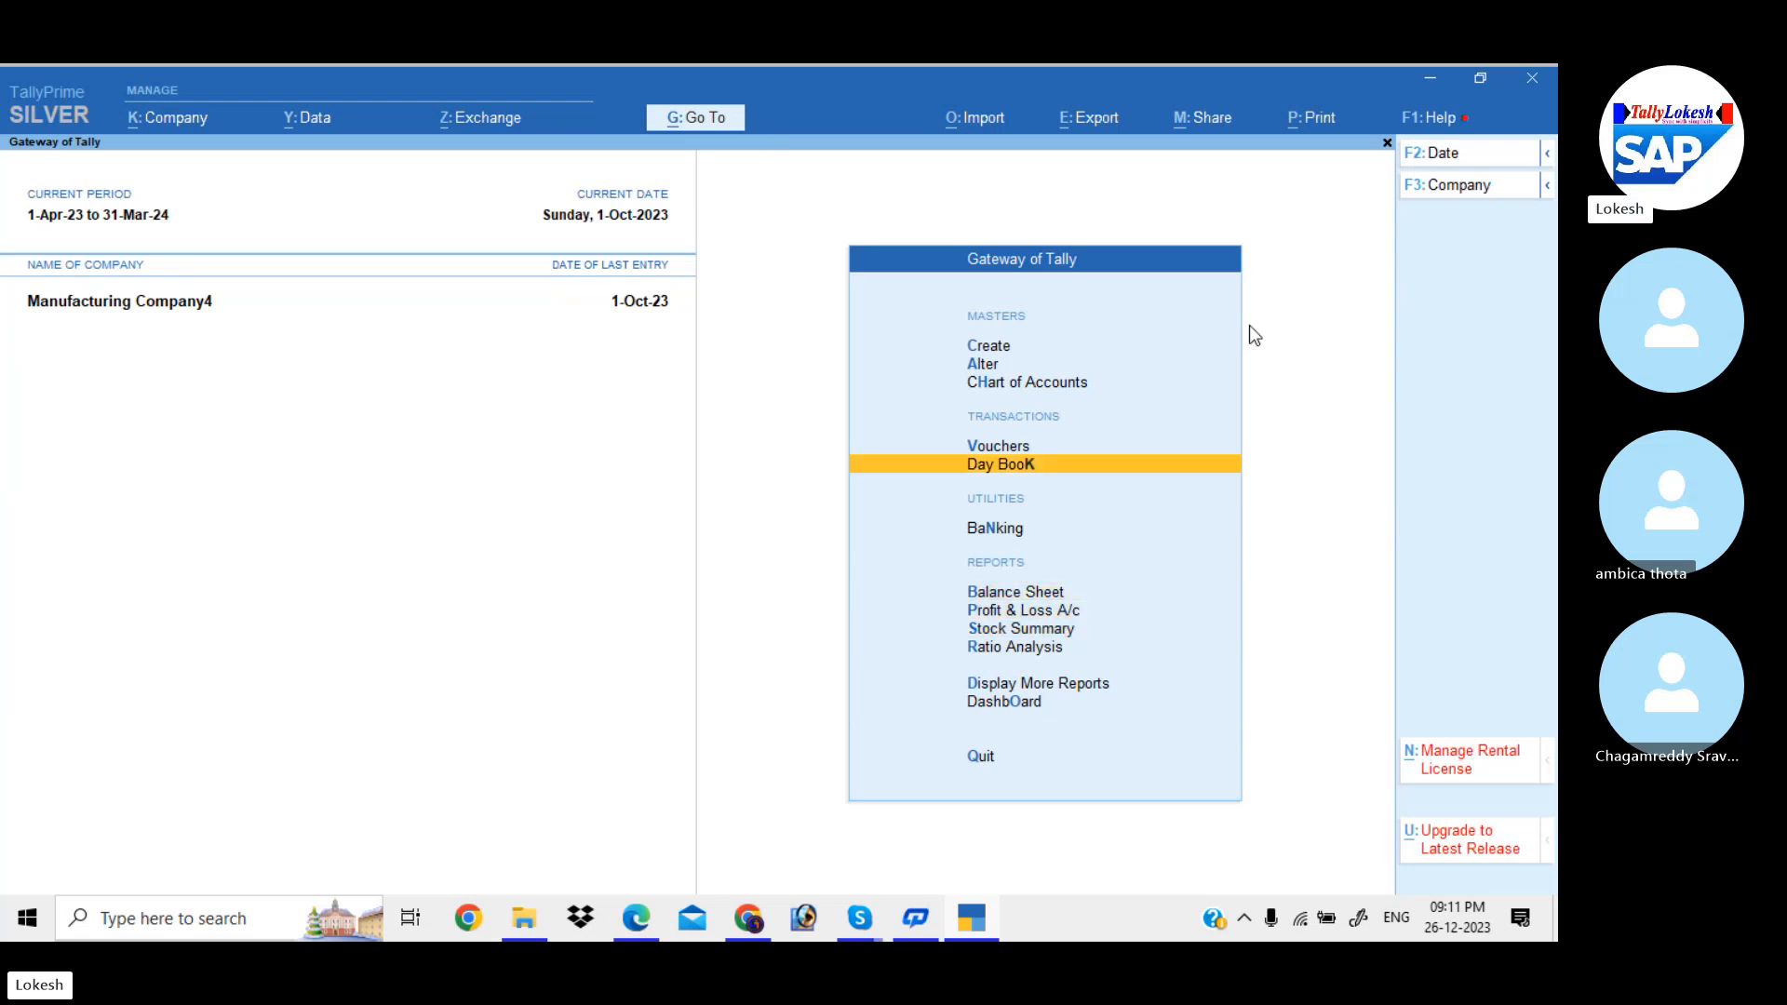
key("Up")
key("Return")
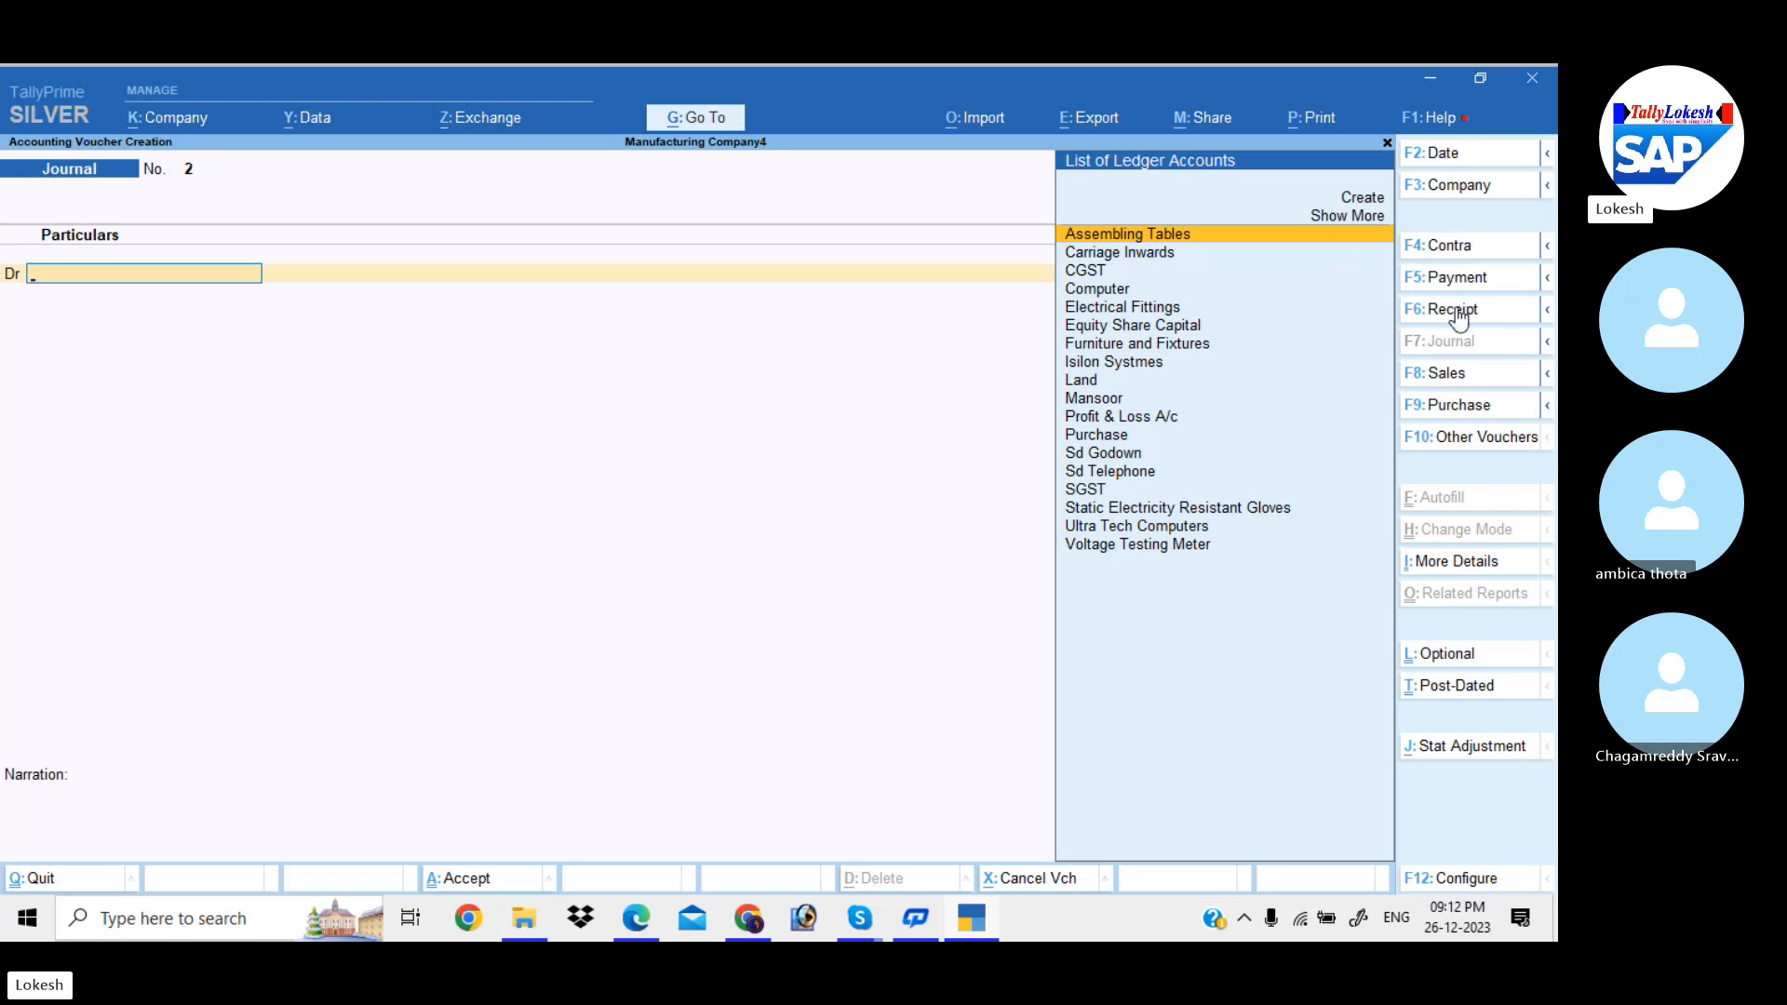
left_click(1462, 279)
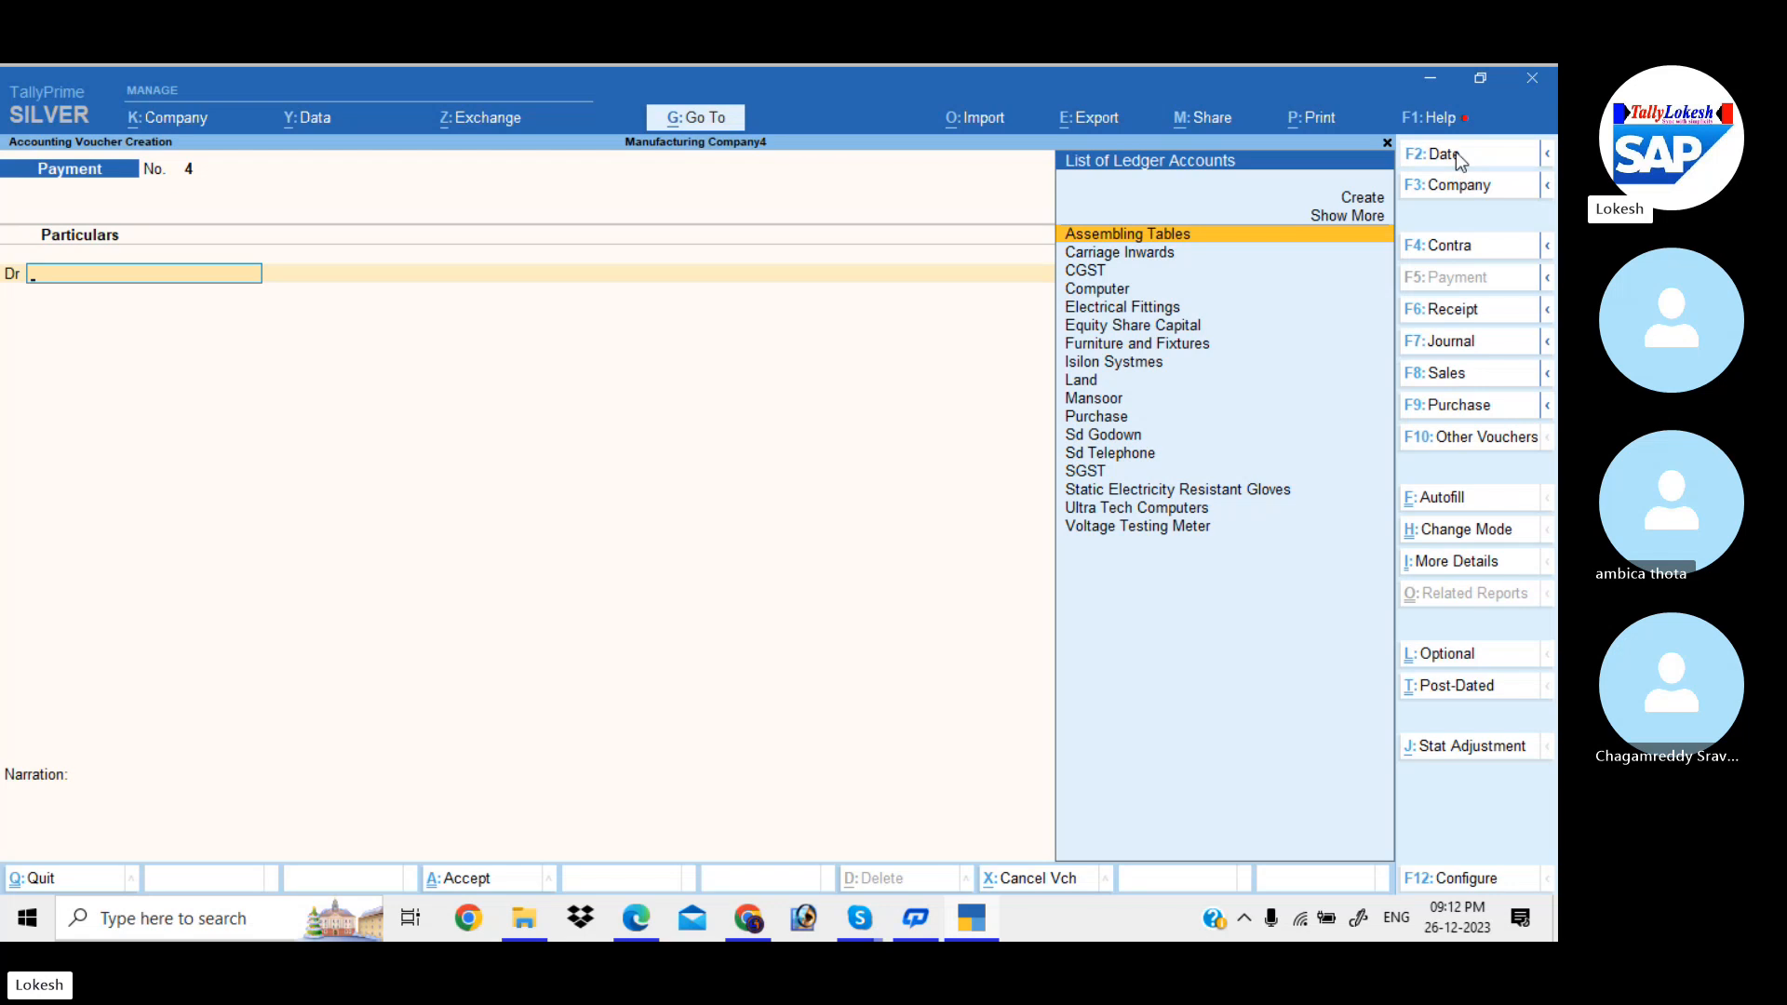
left_click(1455, 155)
type("1-11")
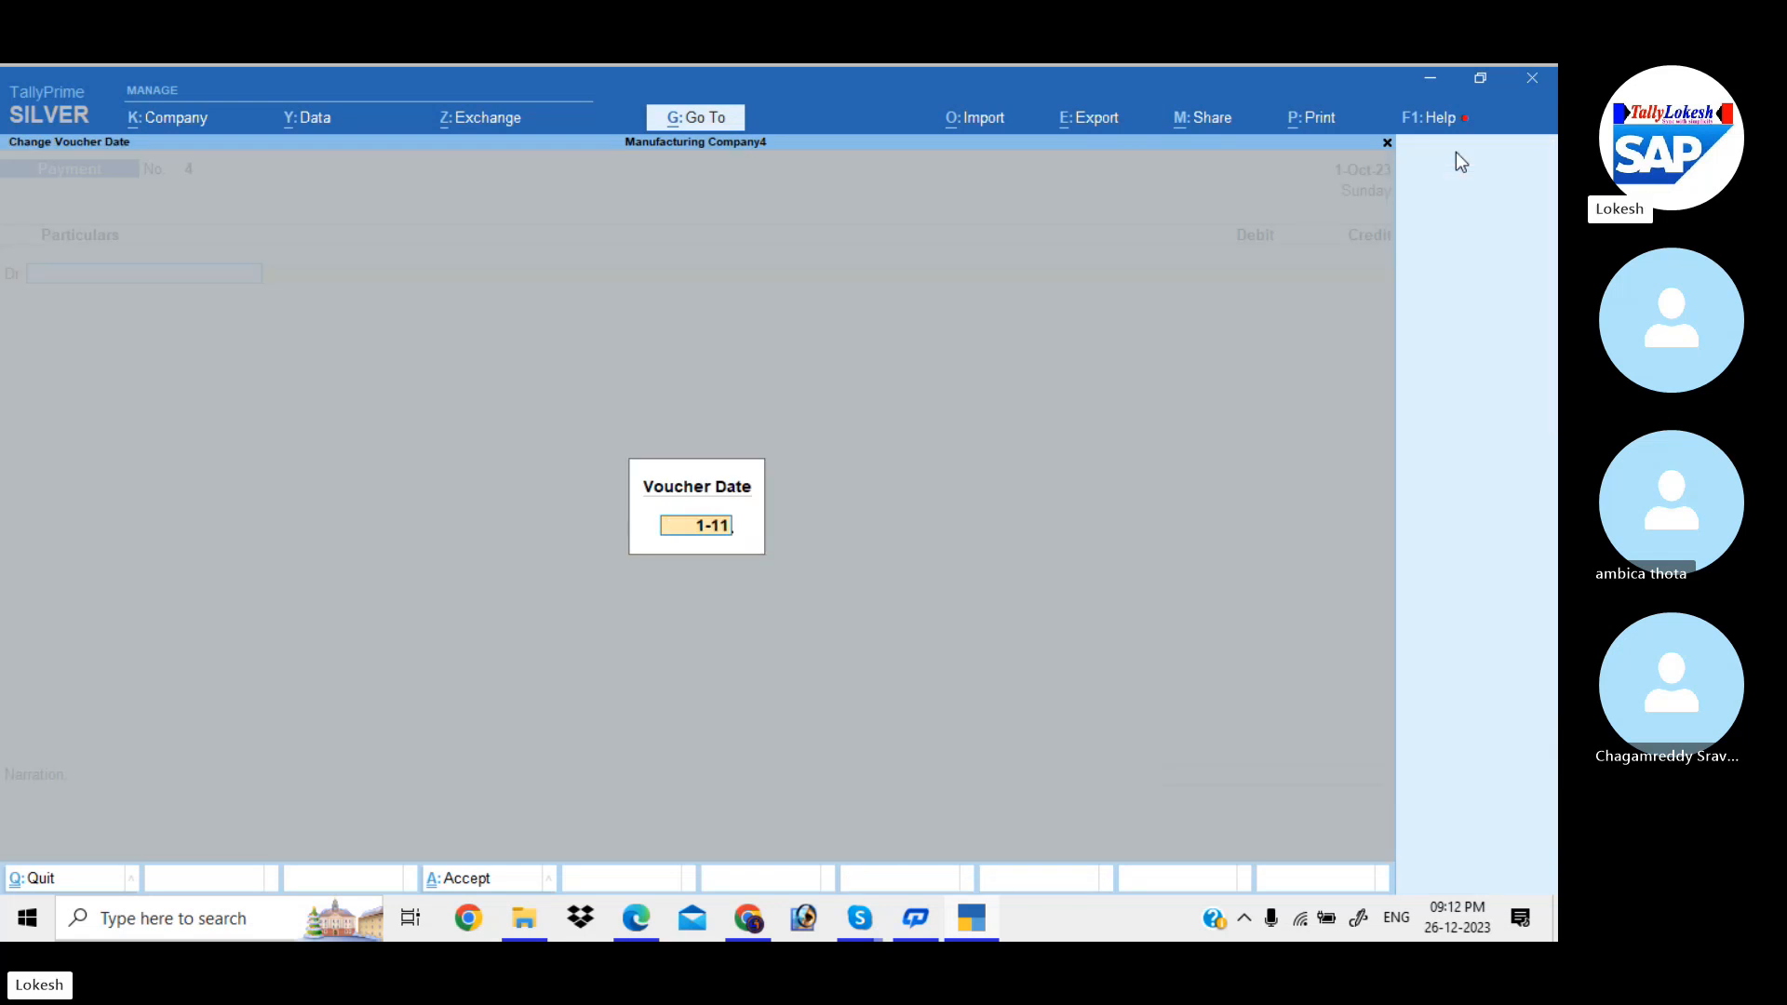
key("Return")
- Create a Salaries ledger under Indirect Expenses from the payment voucher and debit it with 9,000
key("alt+c")
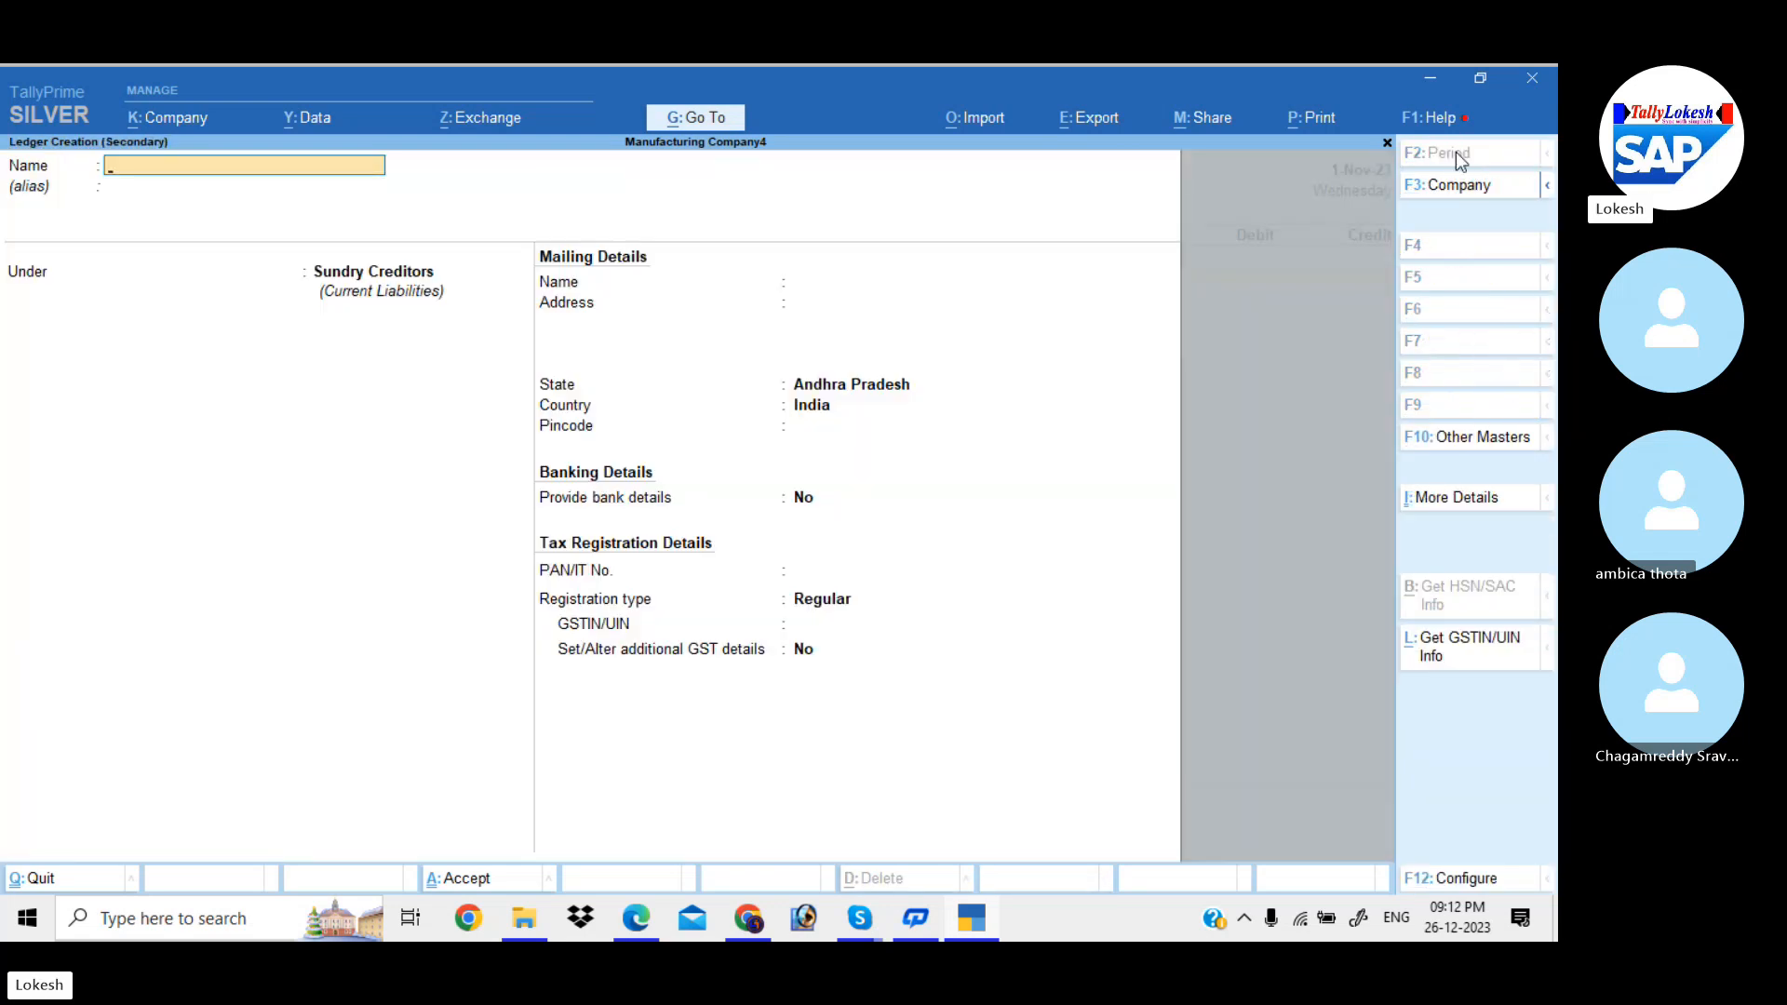
type("Salaries")
key("Return")
key("Return")
type("Ind")
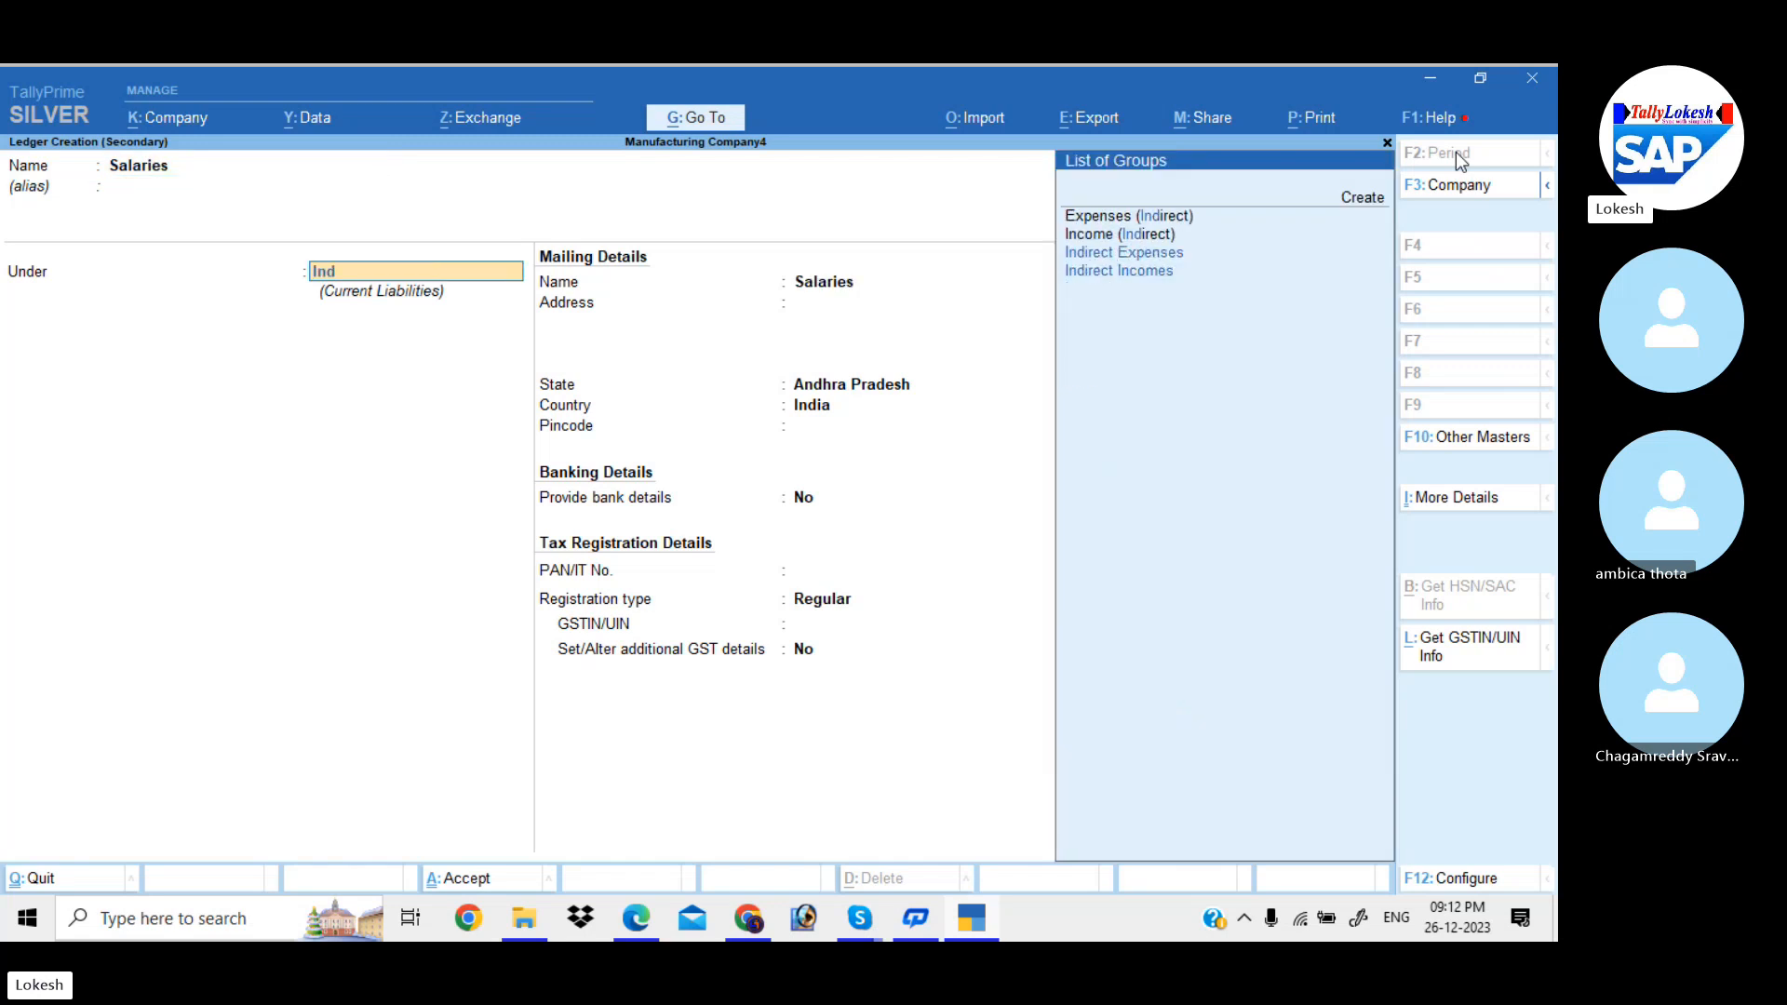
key("Return")
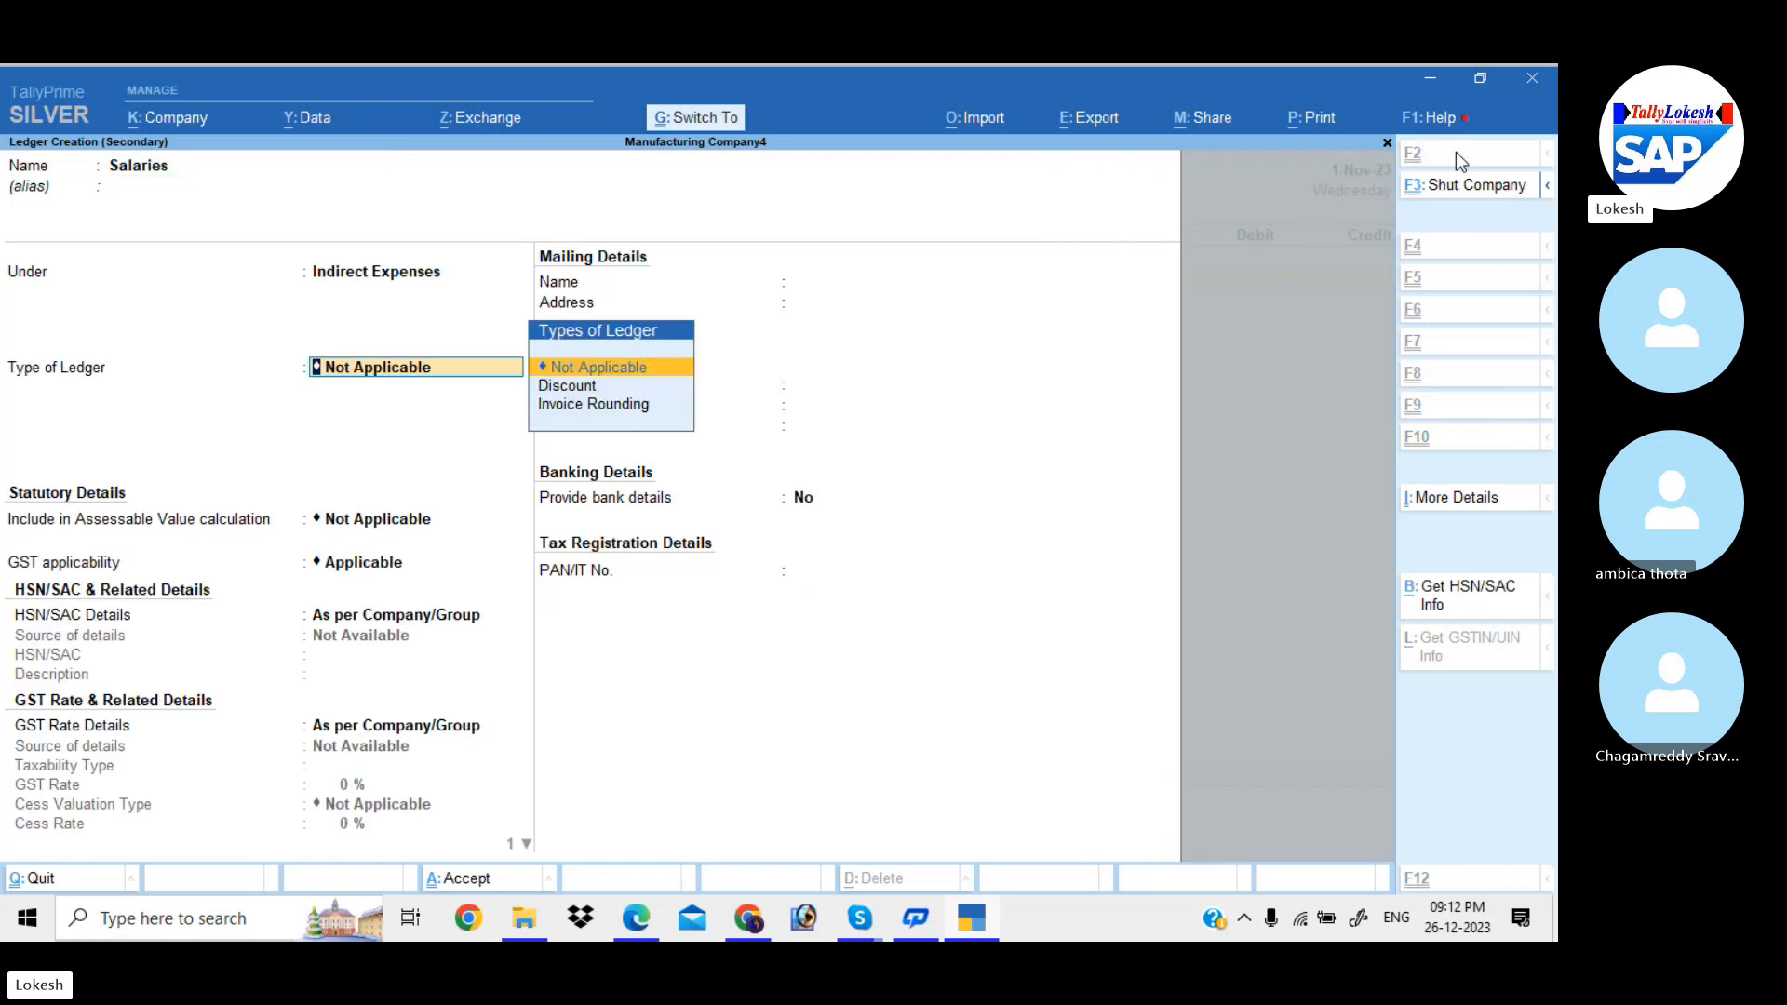
key("ctrl+a")
type("9000")
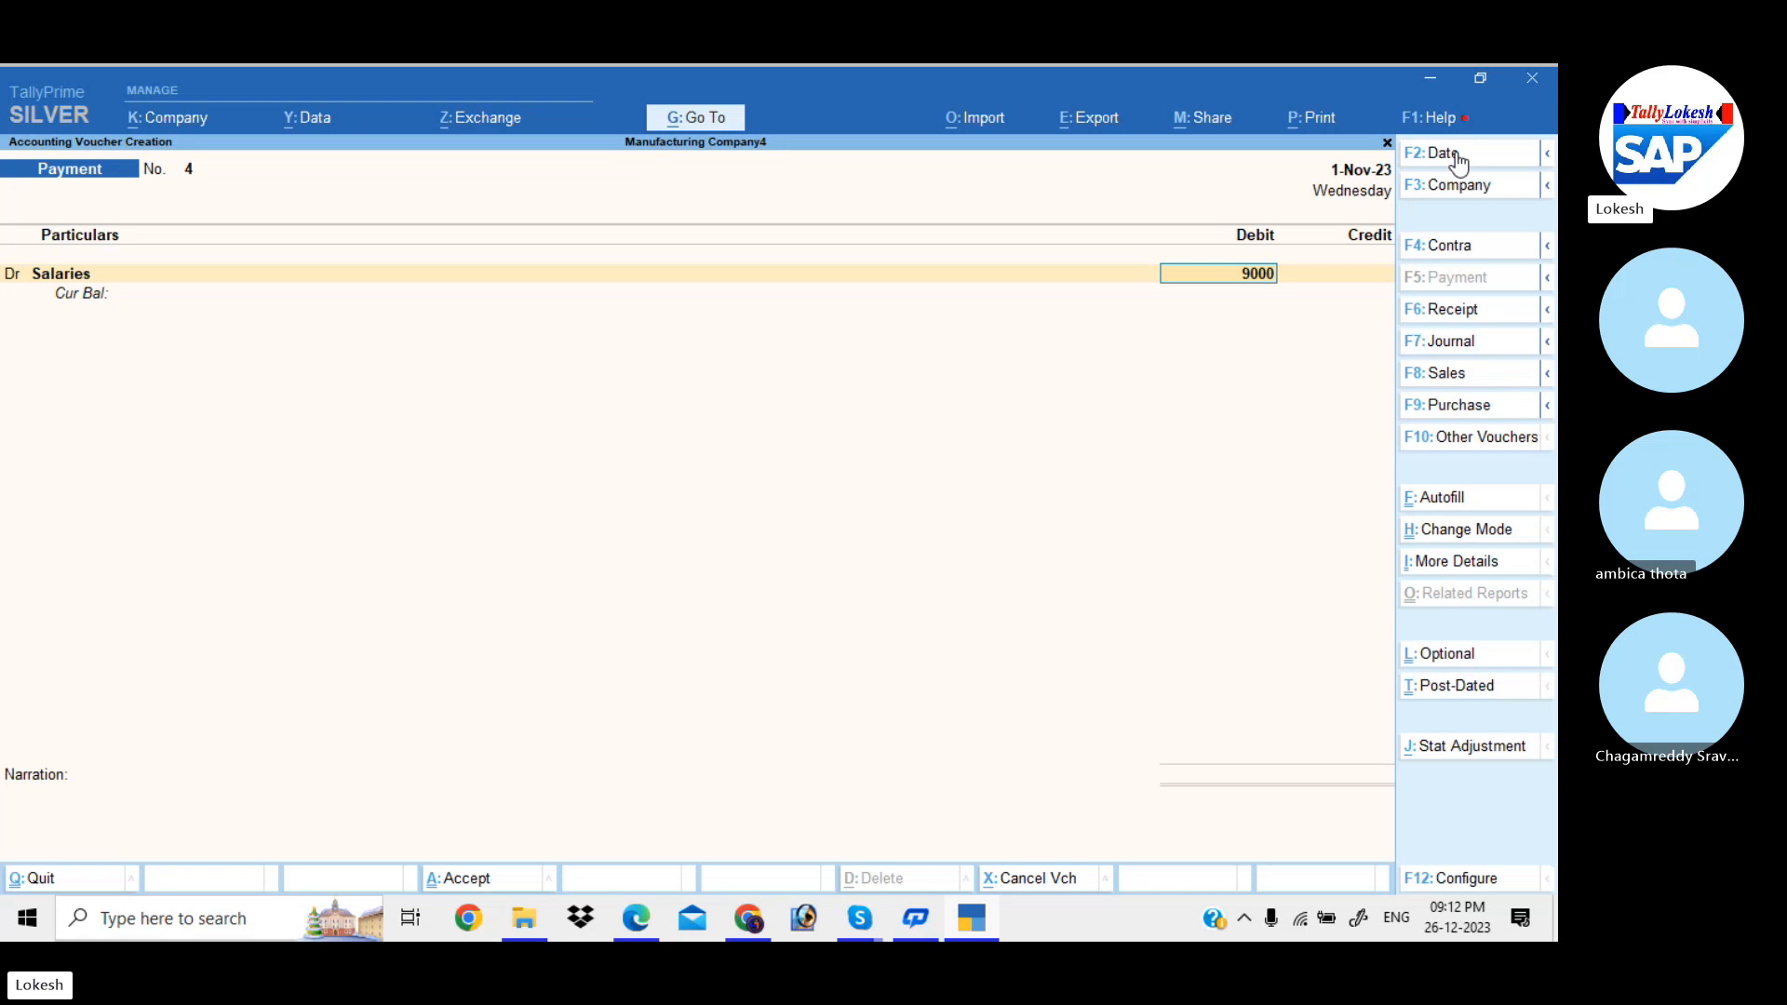
key("Return")
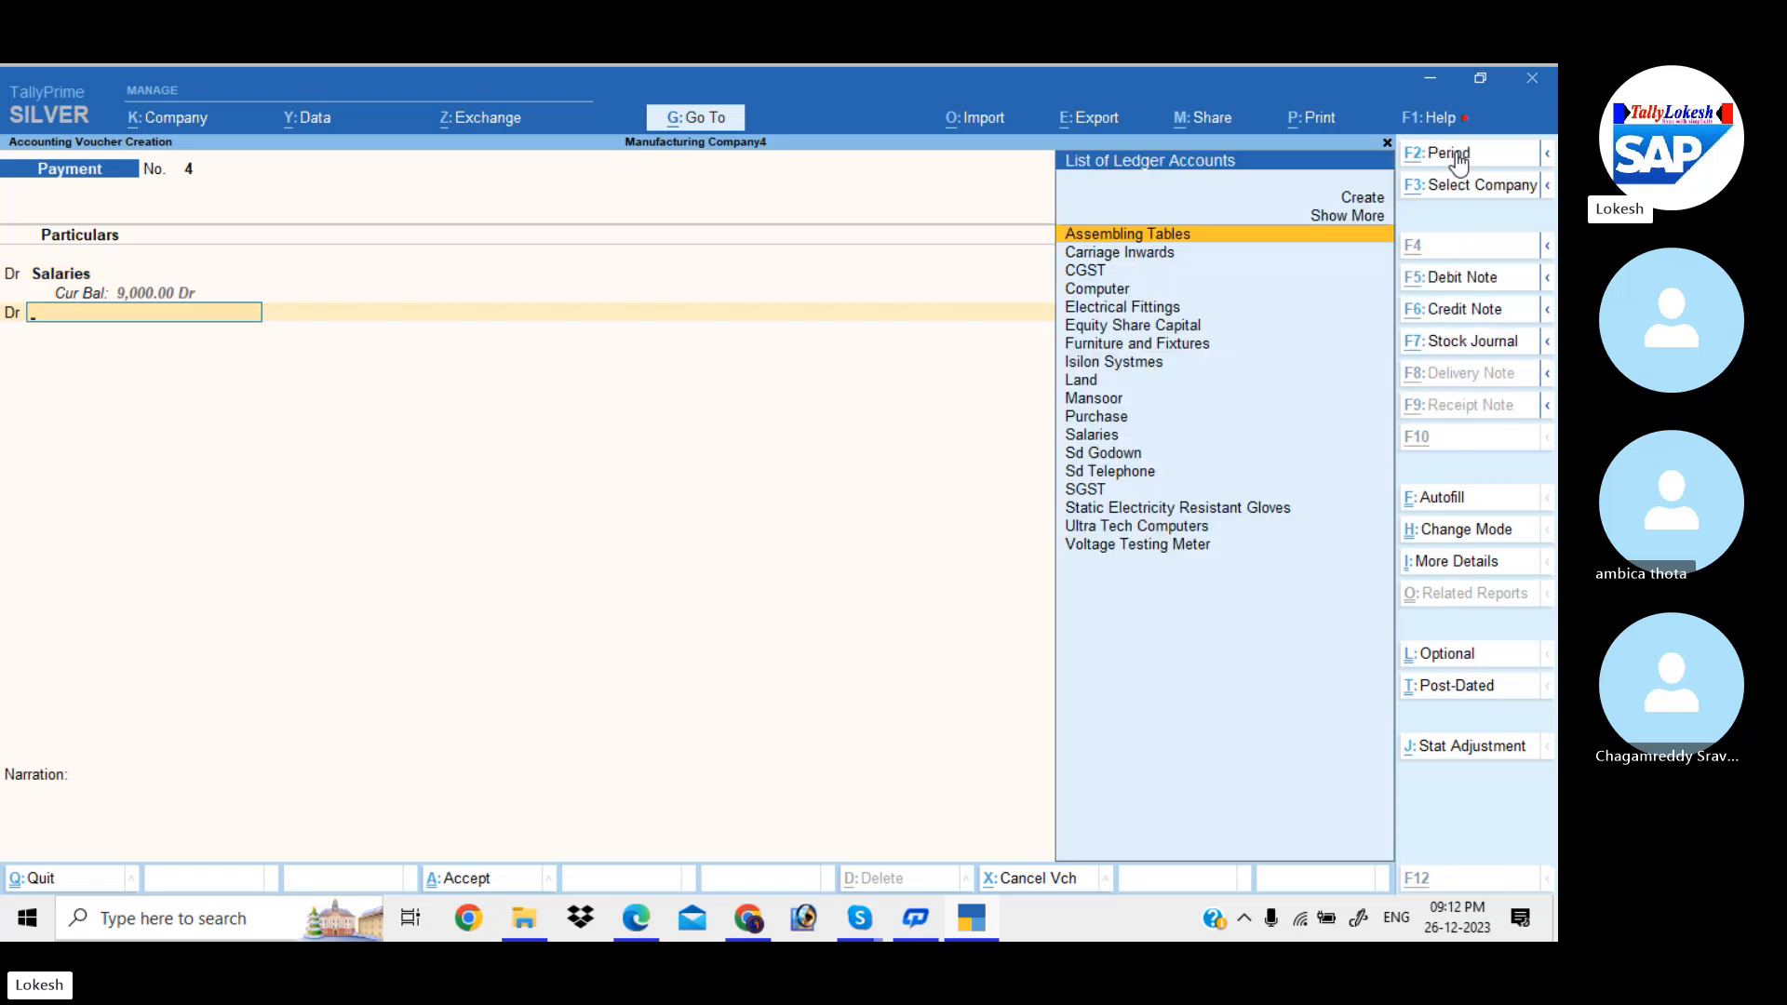
- Create an Electricity Bill ledger under Indirect Expenses for the second debit line of the payment voucher
key("alt+c")
type("Ele")
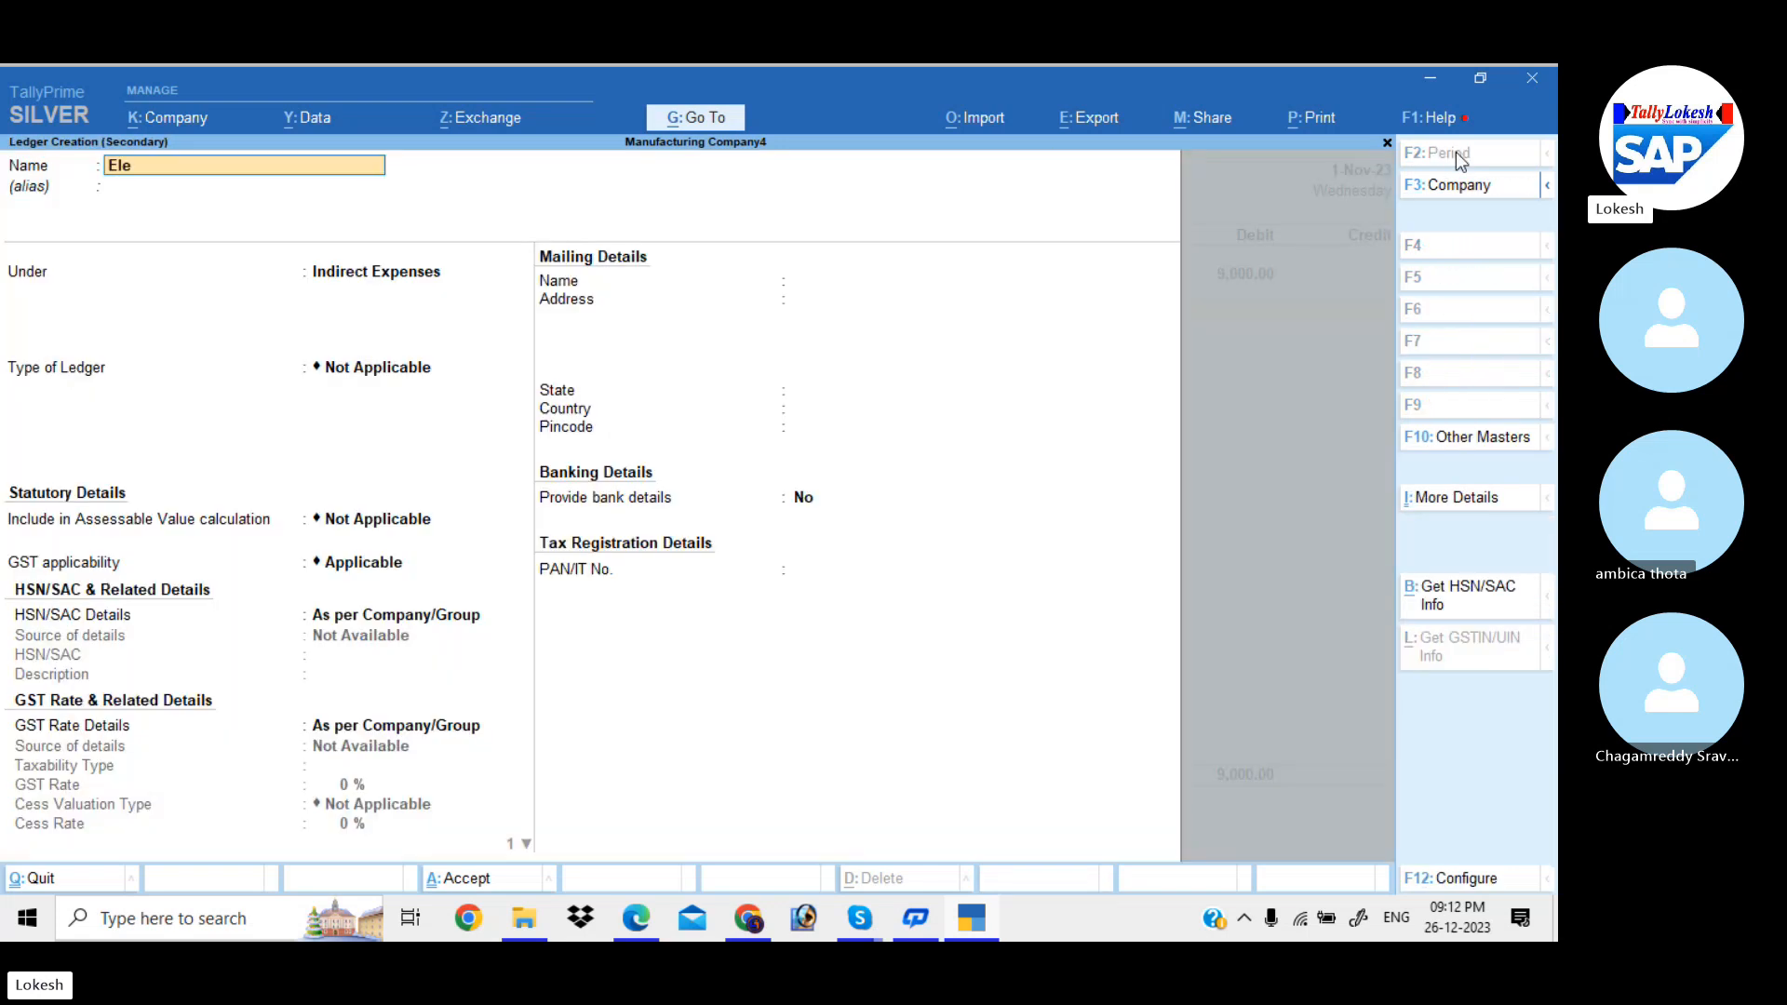
type("ctricity bill")
key("Return")
key("Return")
key("Return")
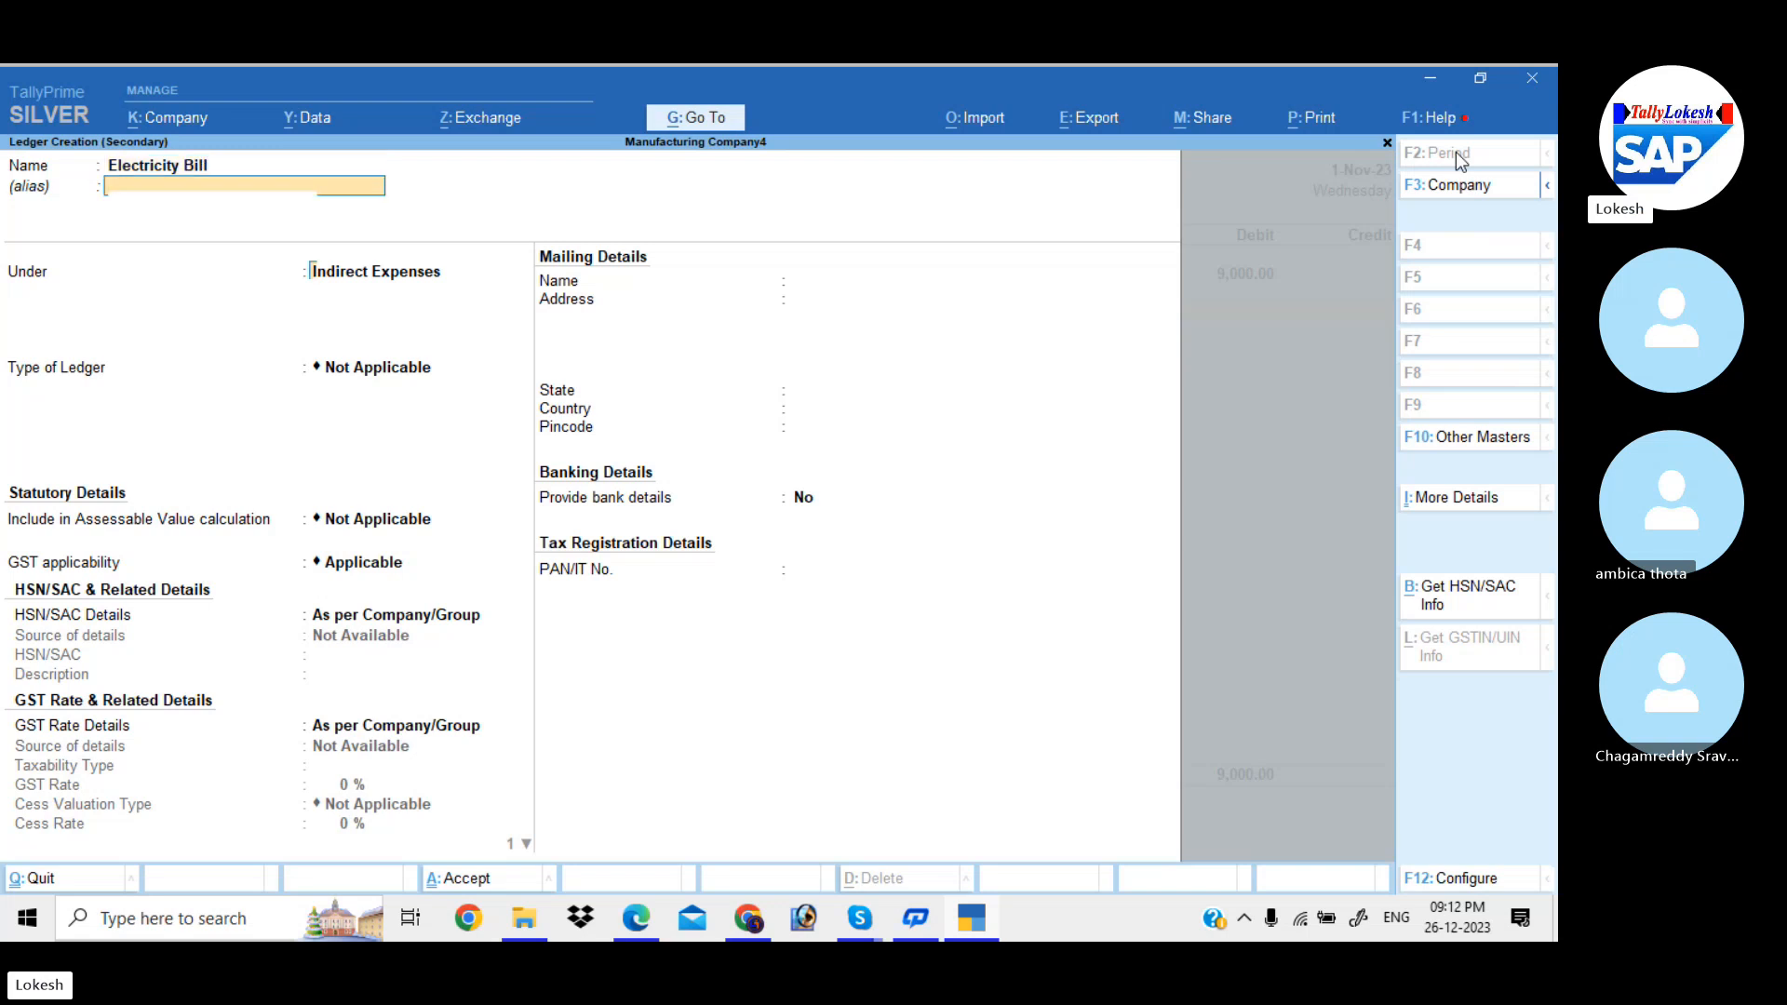
key("ctrl+a")
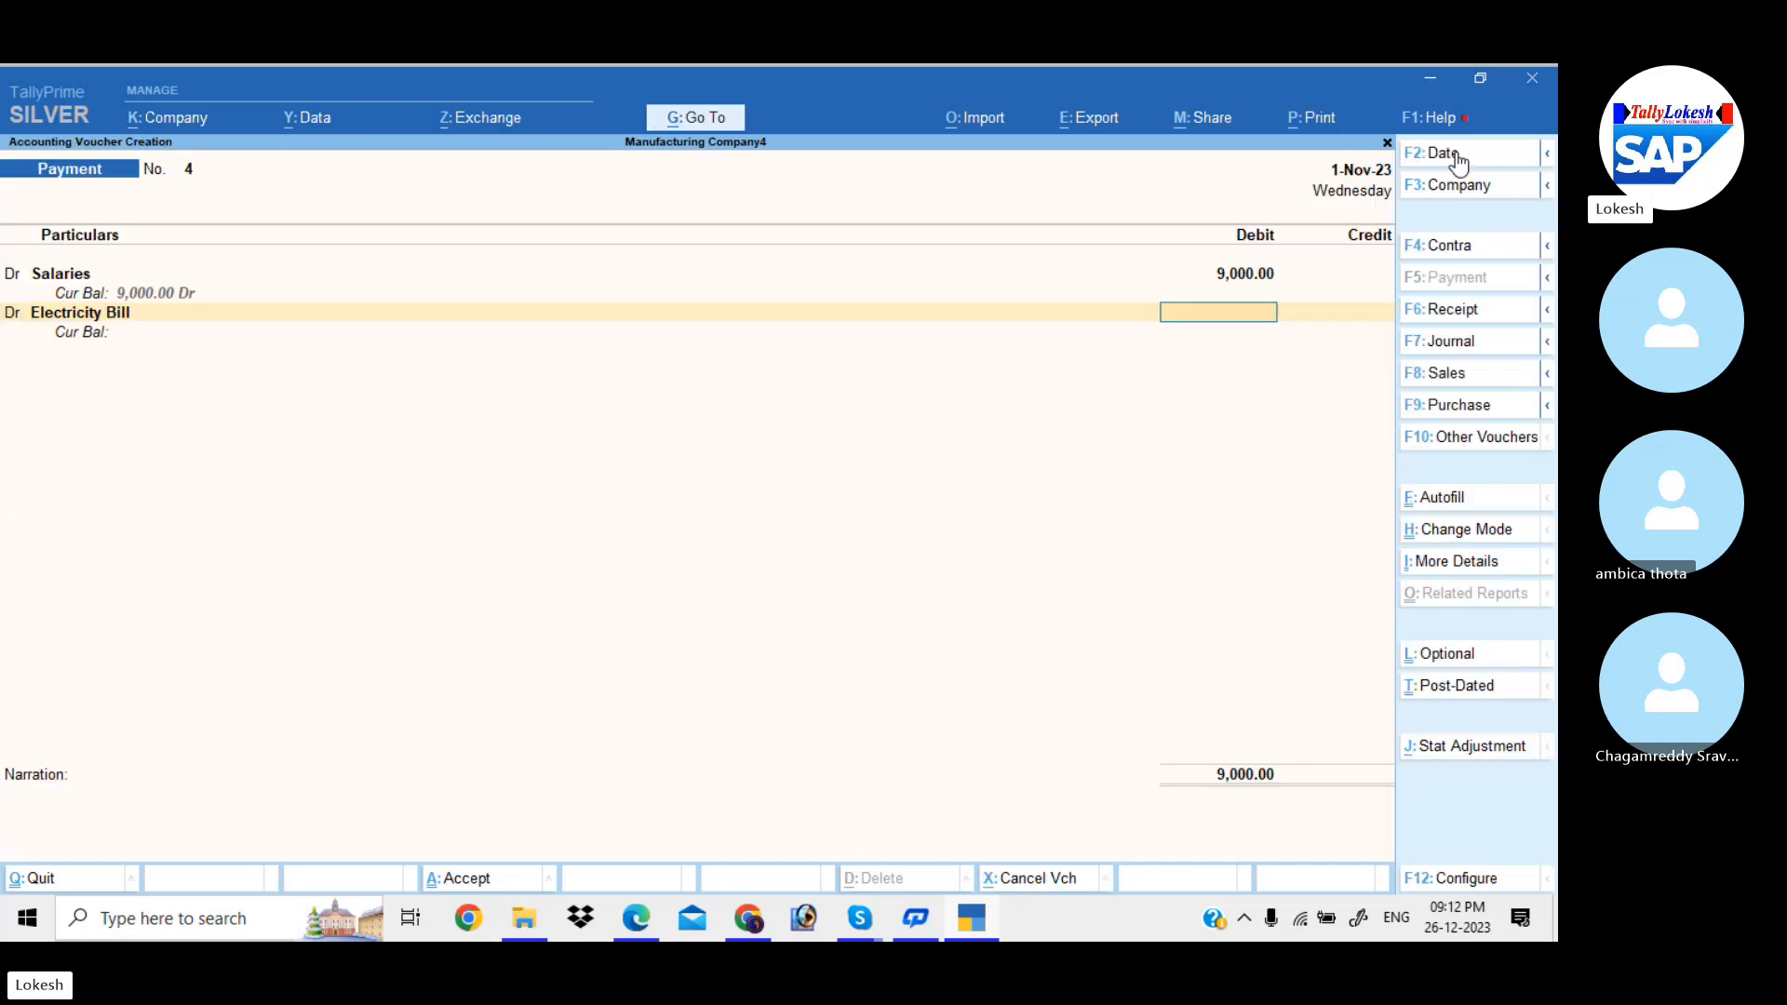
- Debit the Electricity Bill line of the payment voucher with 400
type("400")
key("Return")
key("Return")
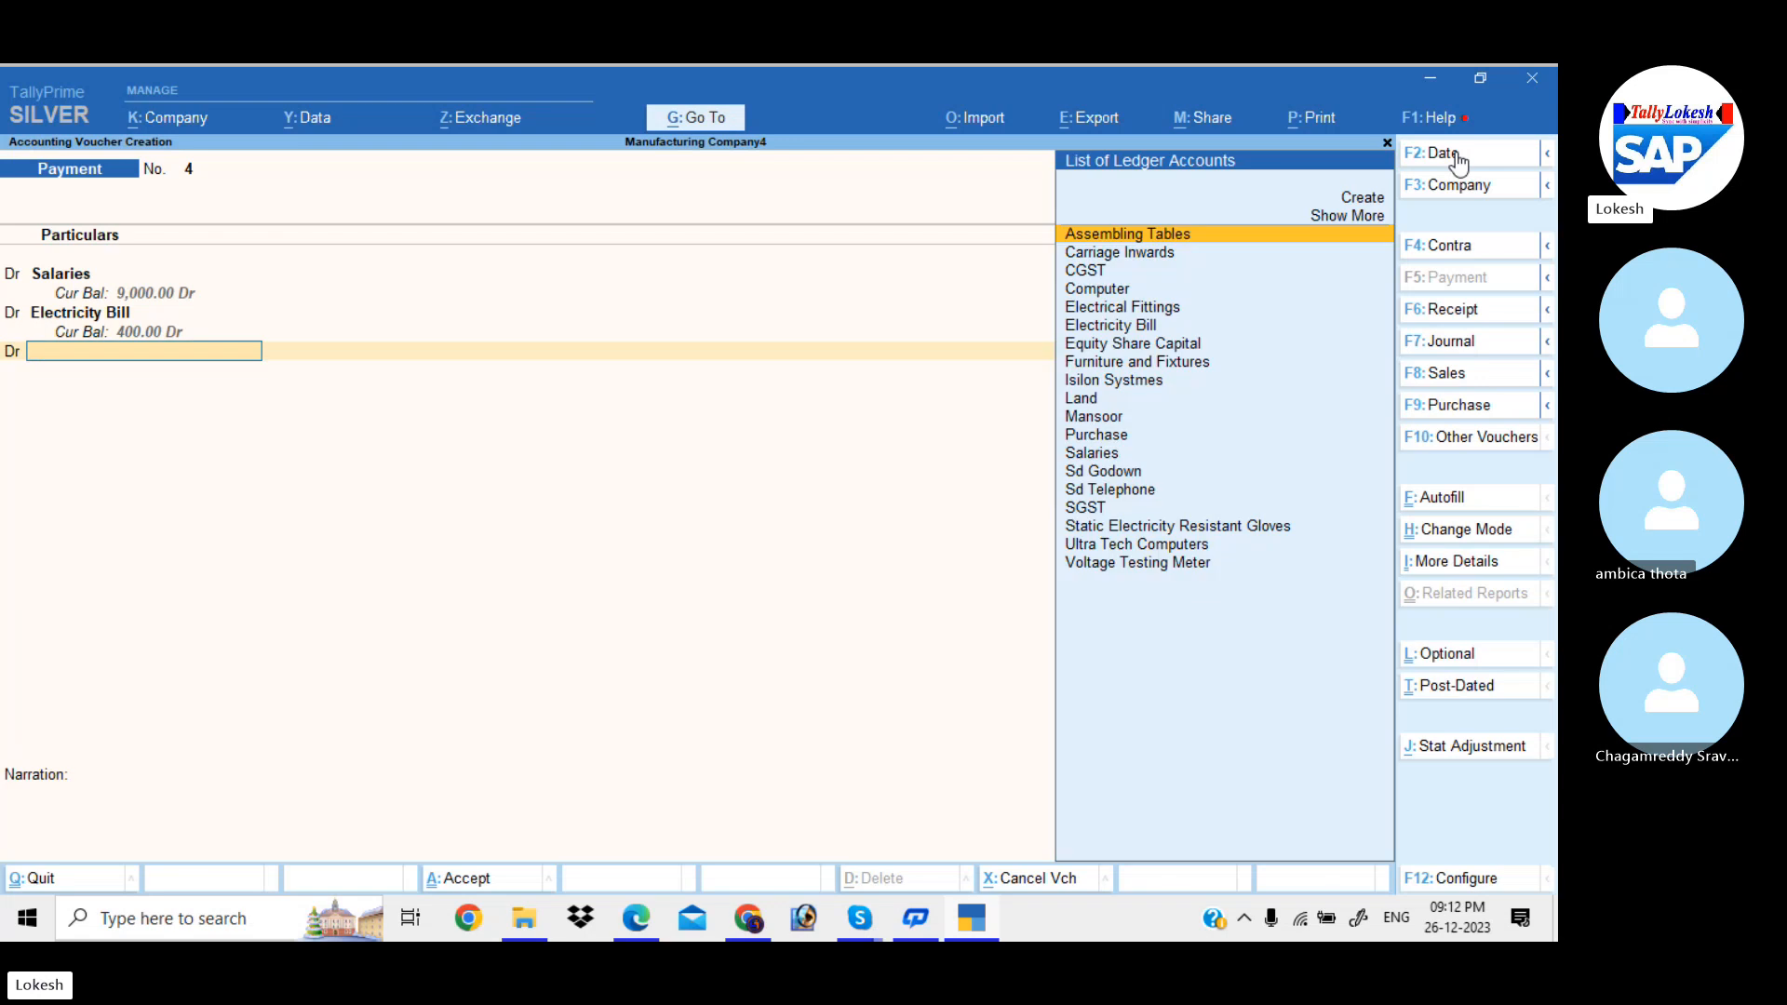
- Create a Conveyance Bill ledger under Indirect Expenses from the payment voucher and debit it with 800
key("alt+c")
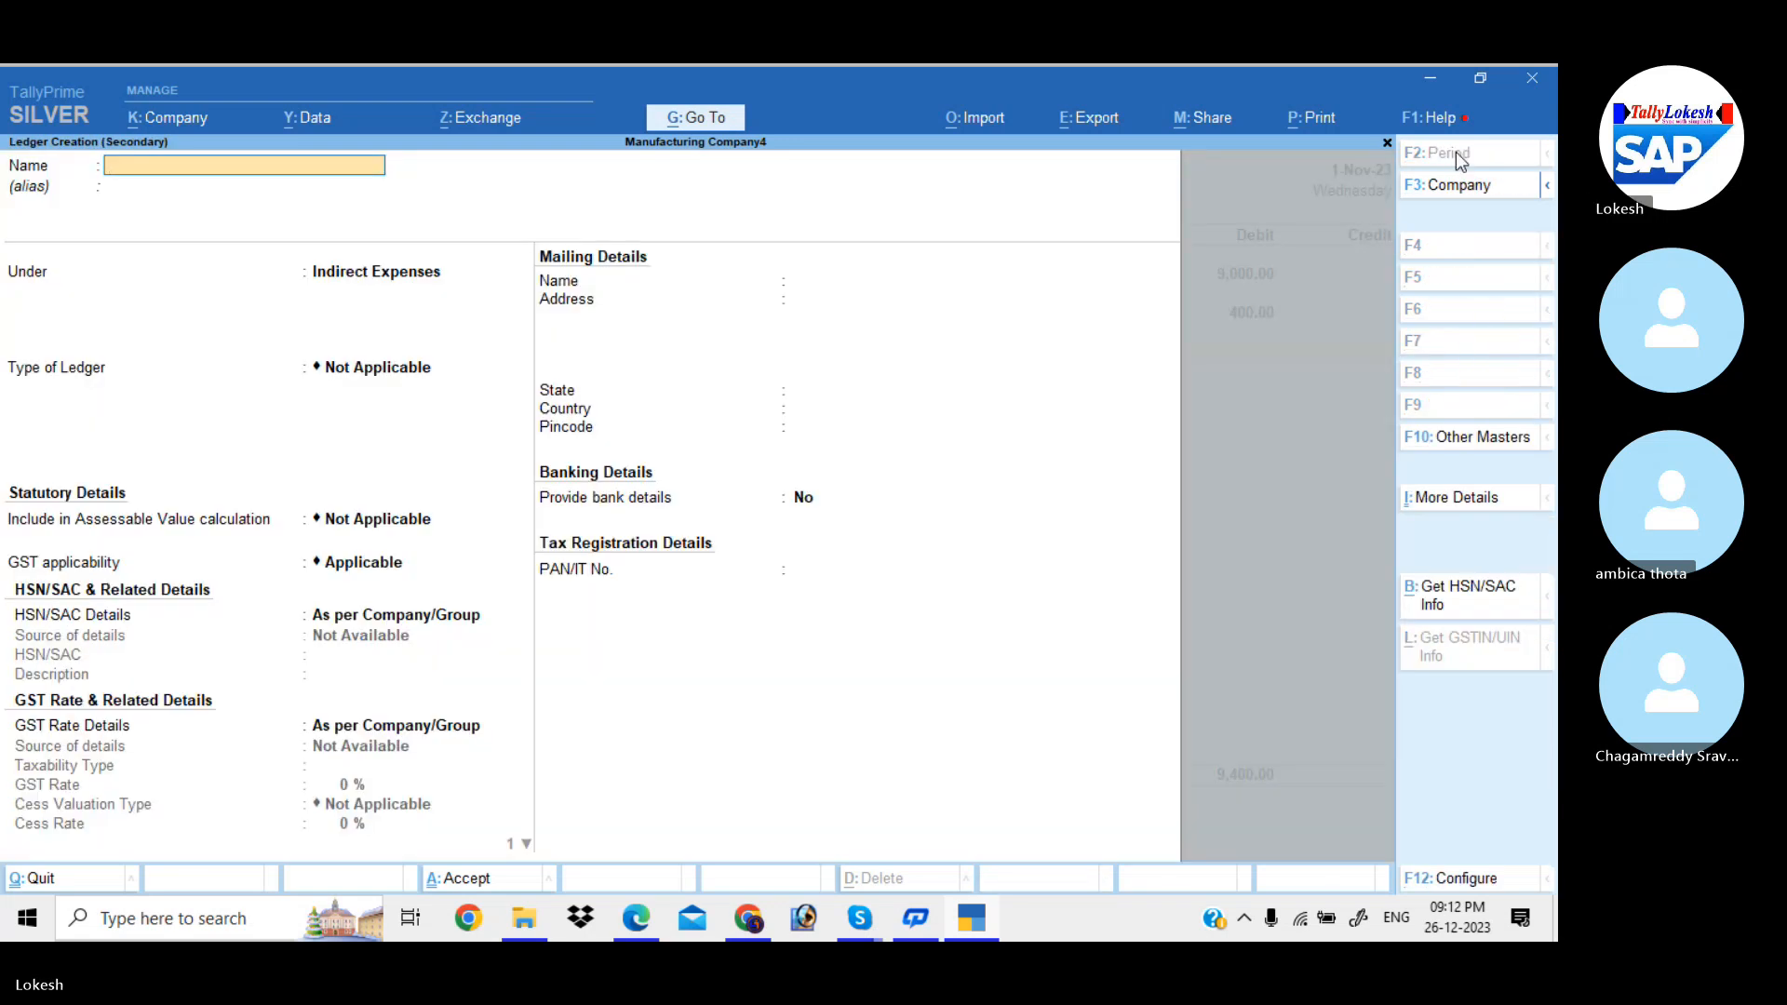
type("Sa")
key("BackSpace")
key("BackSpace")
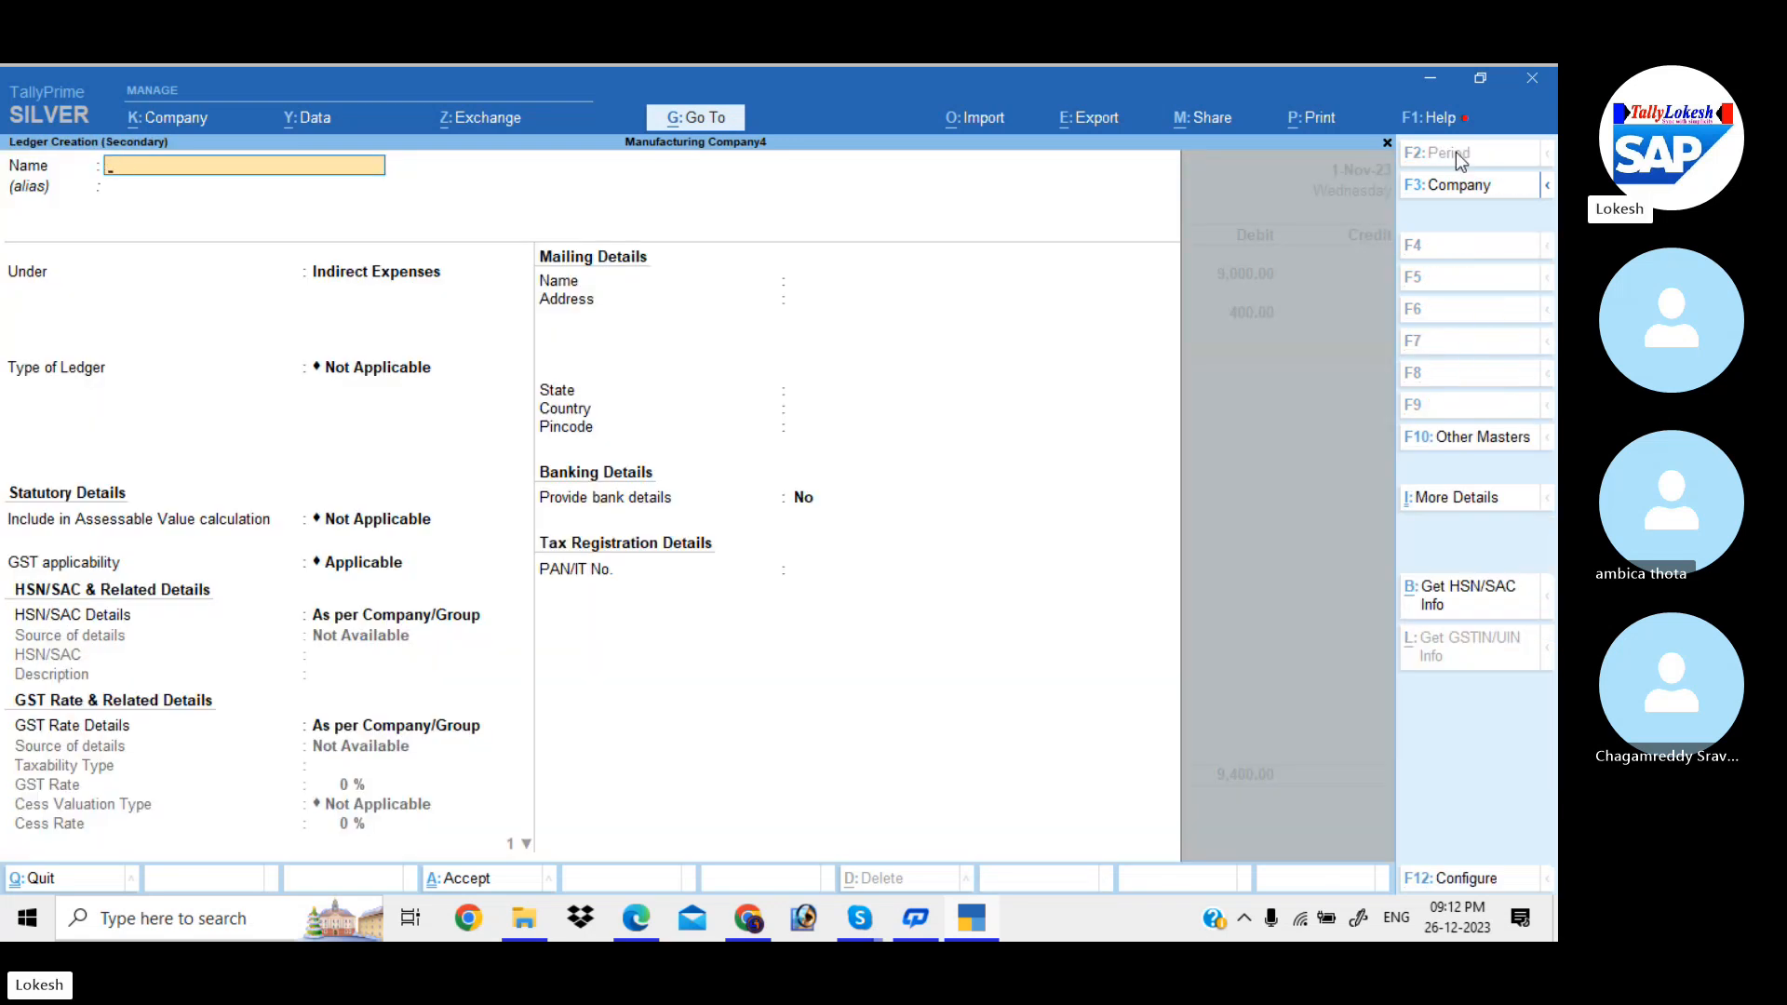
type("Conveyance b")
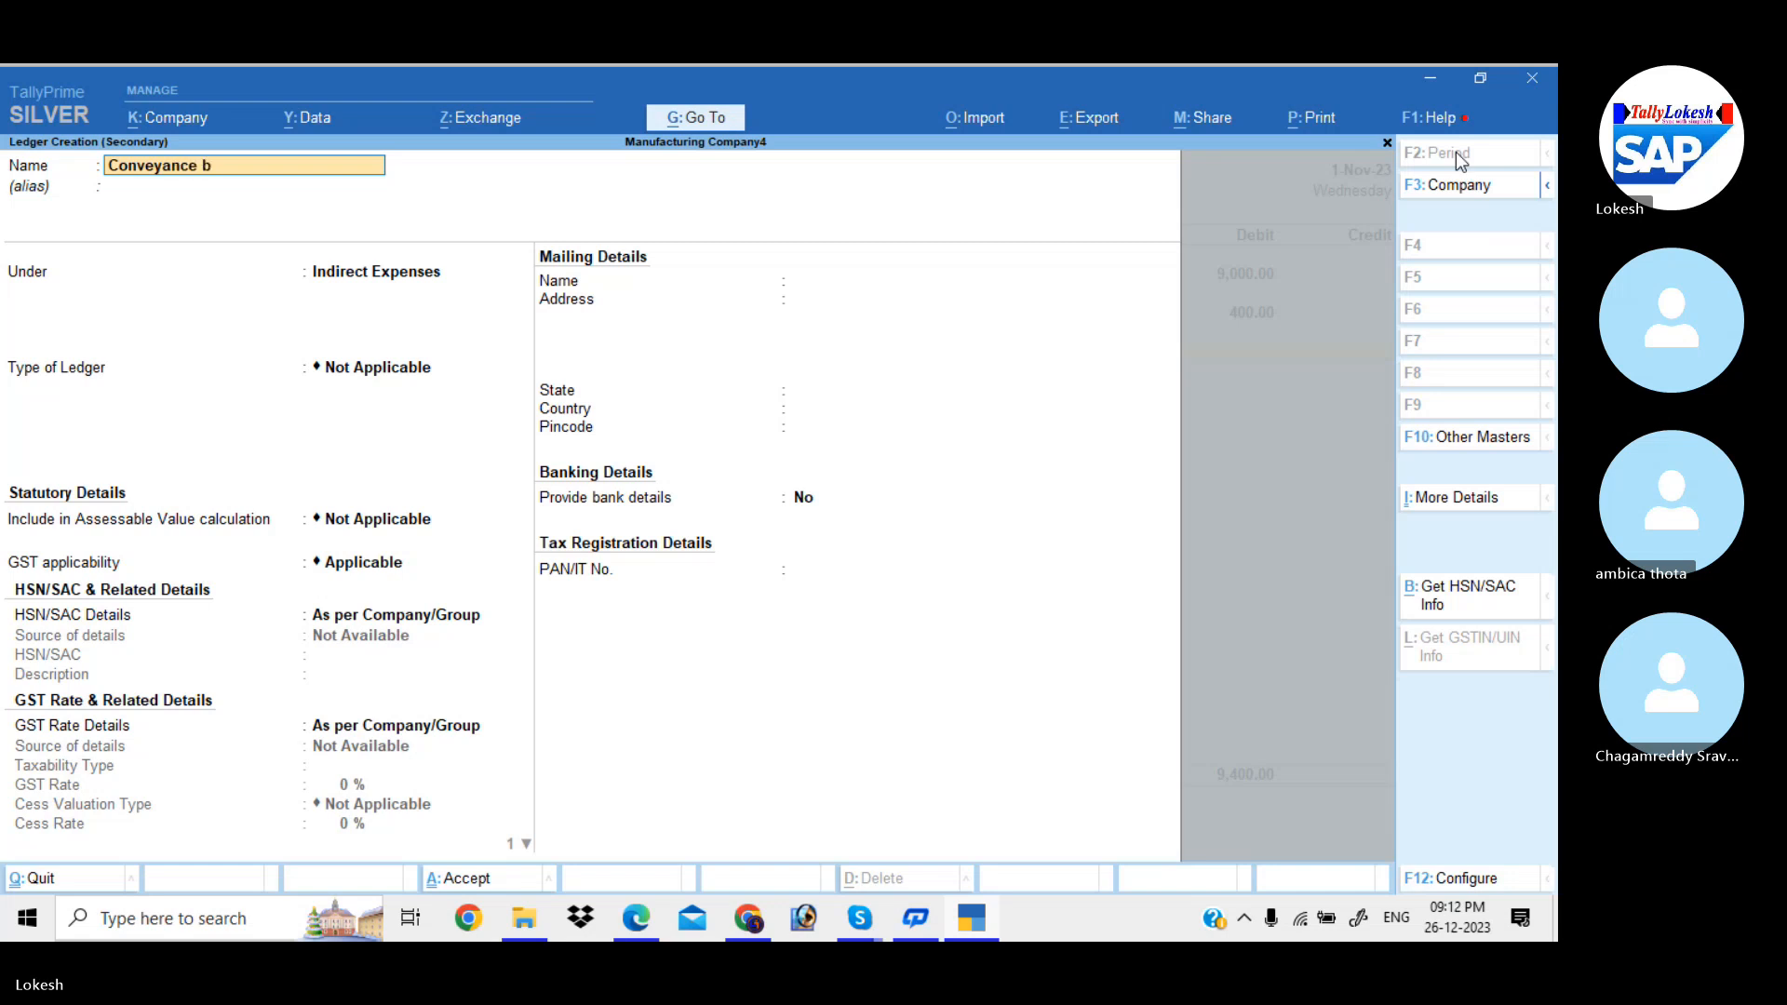
key("BackSpace")
type("Bill")
key("Return")
key("Return")
key("ctrl+a")
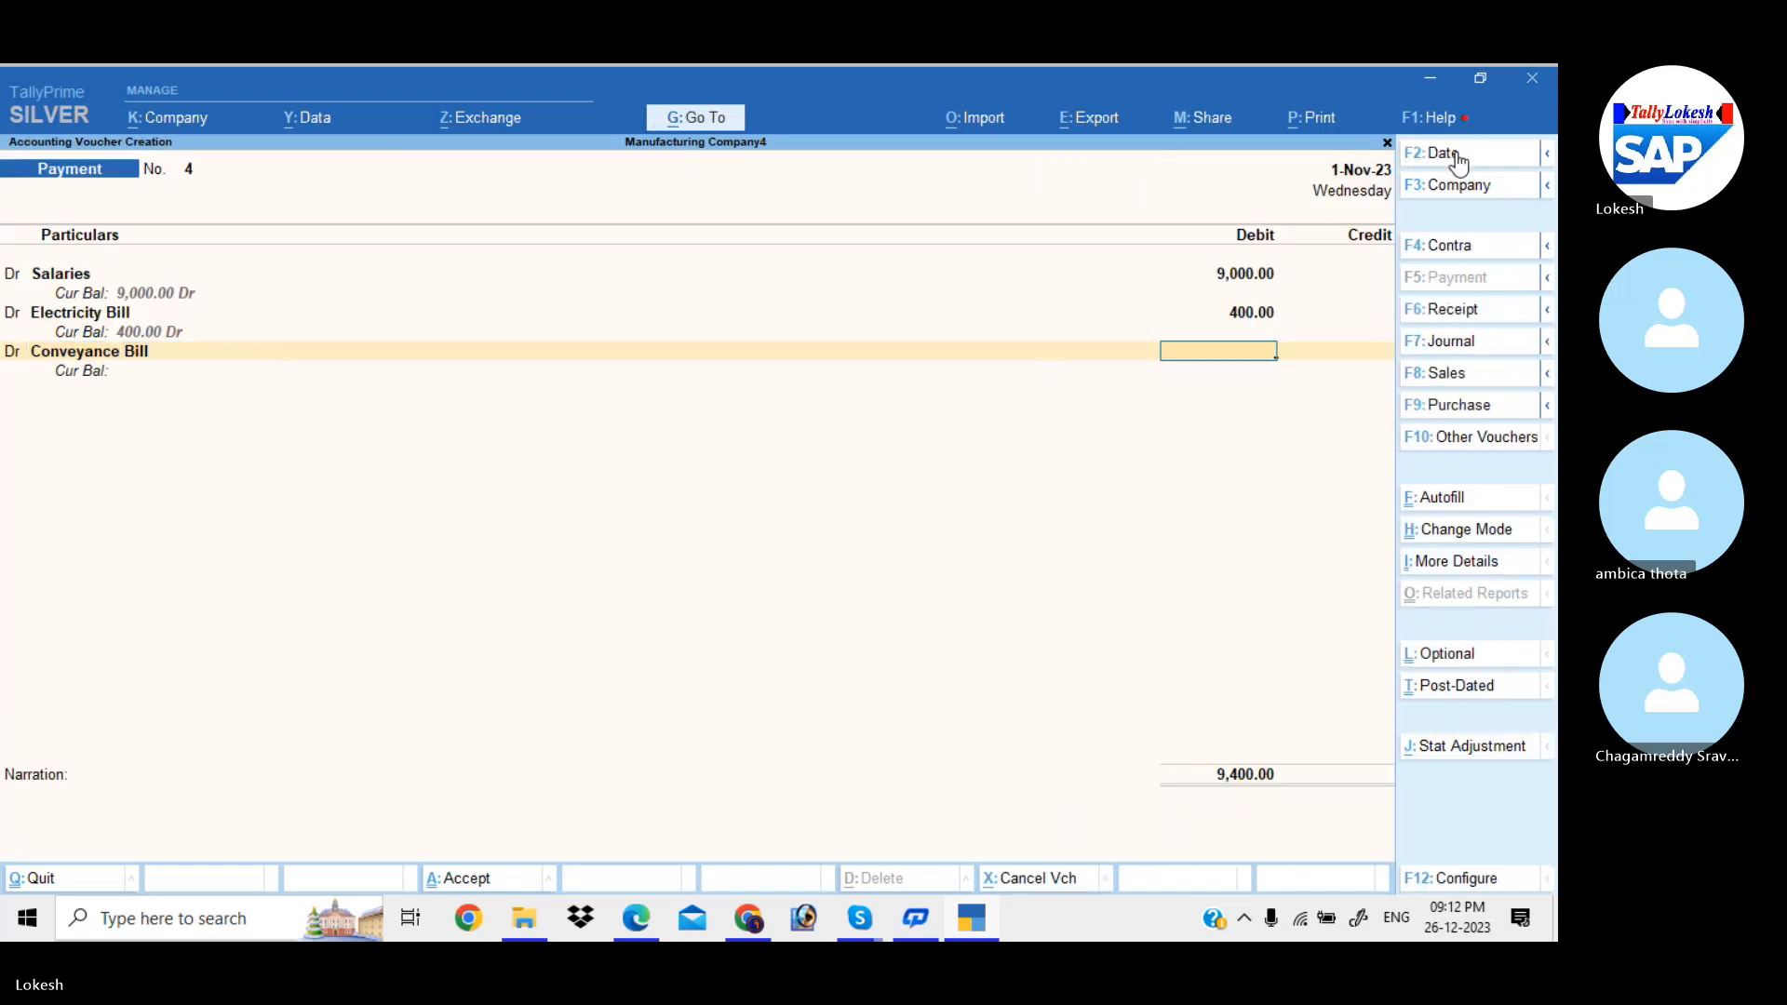
type("800")
key("Return")
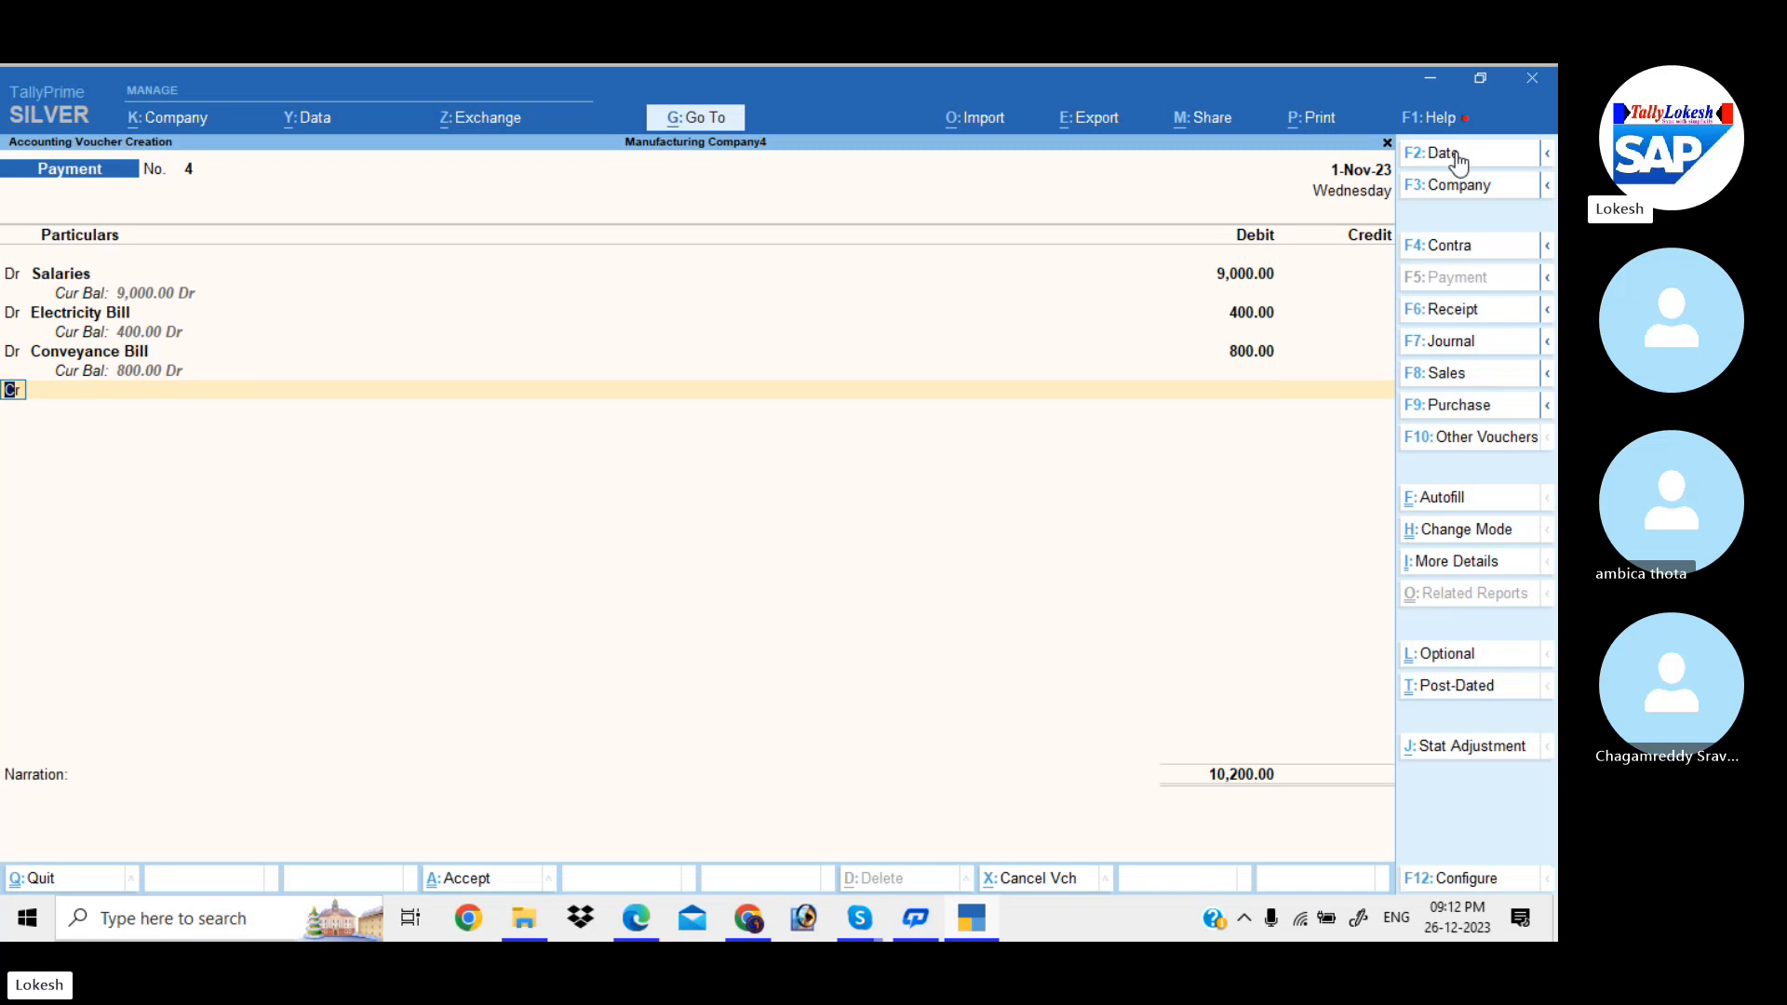
- Create a Rent Exp ledger under Indirect Expenses for the fourth debit line and debit it with 15,000
key("Return")
key("alt+c")
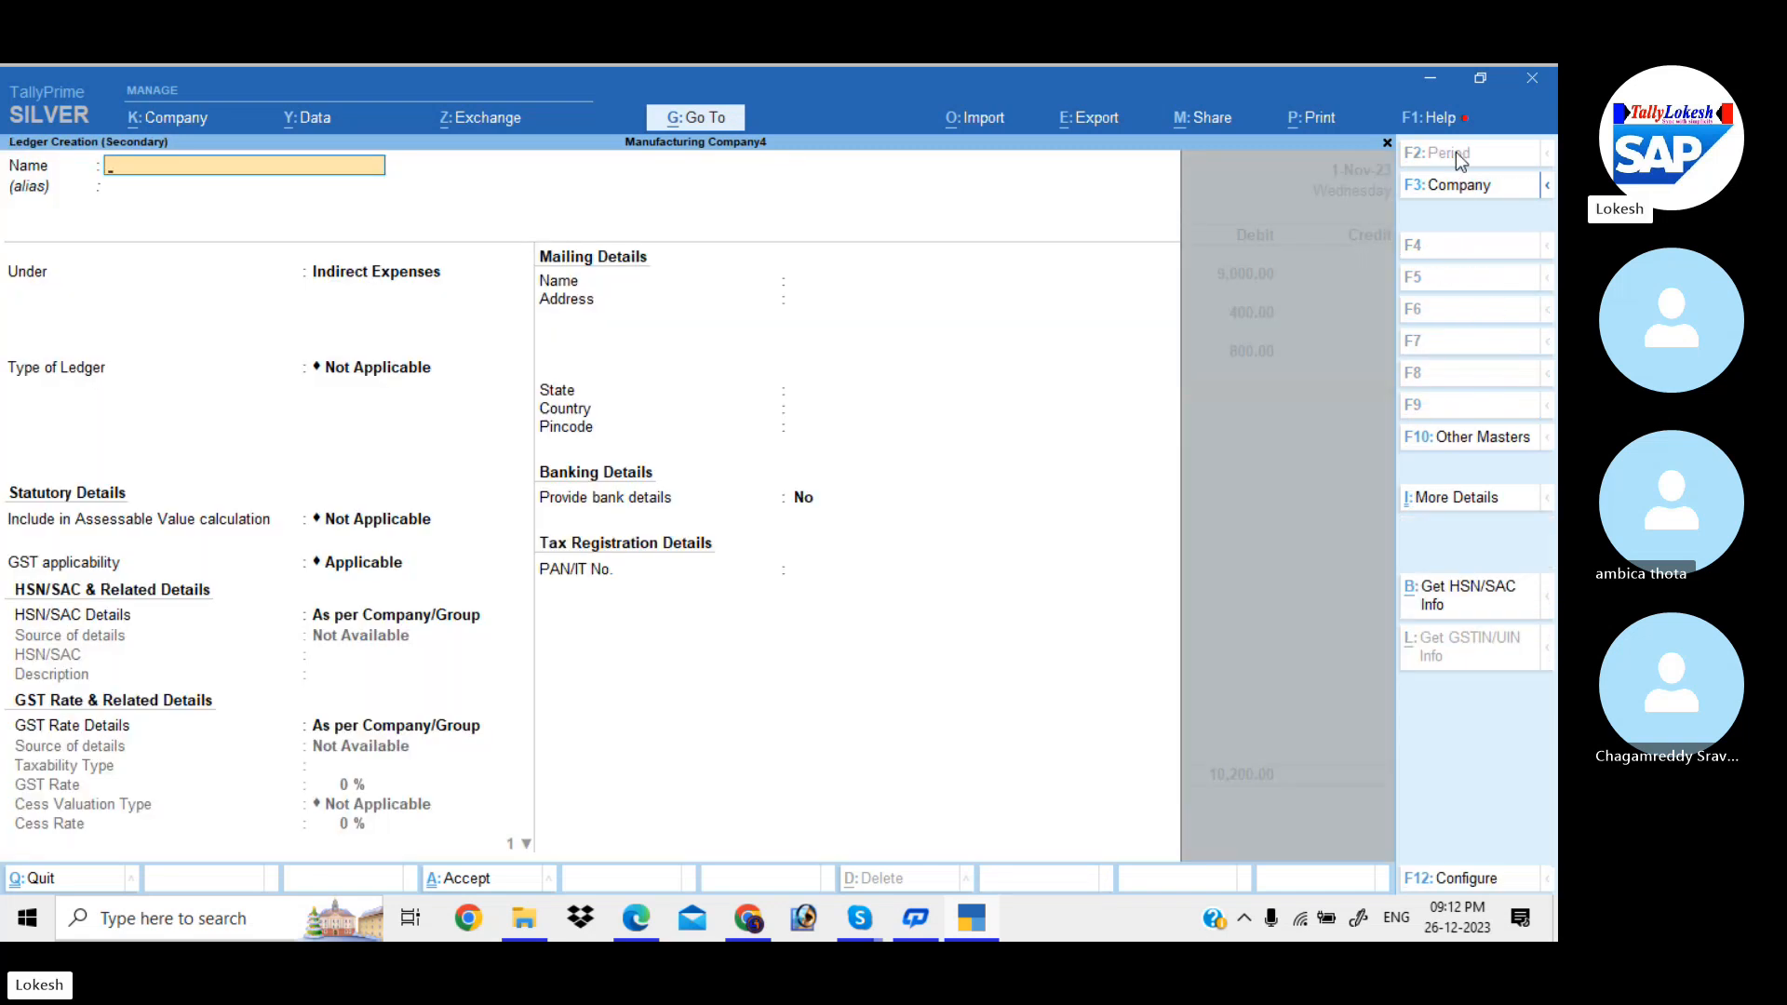
type("Rent Exp")
key("Return")
key("Return")
key("ctrl+a")
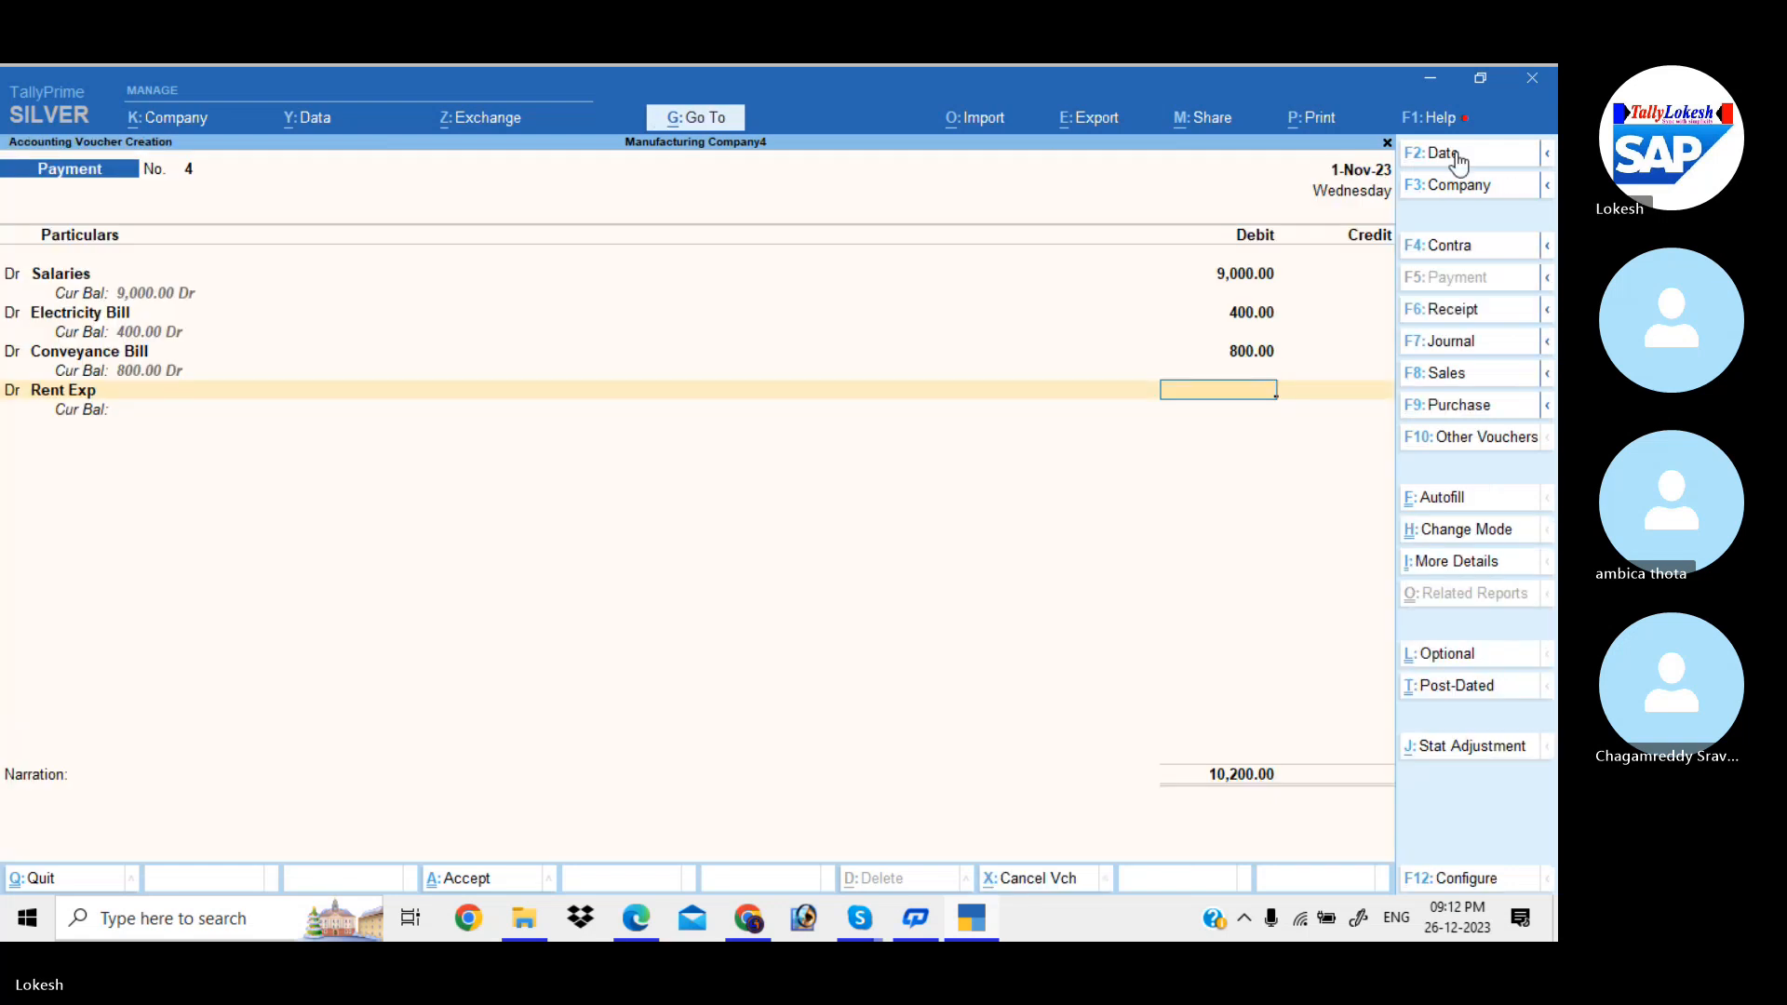
type("15000")
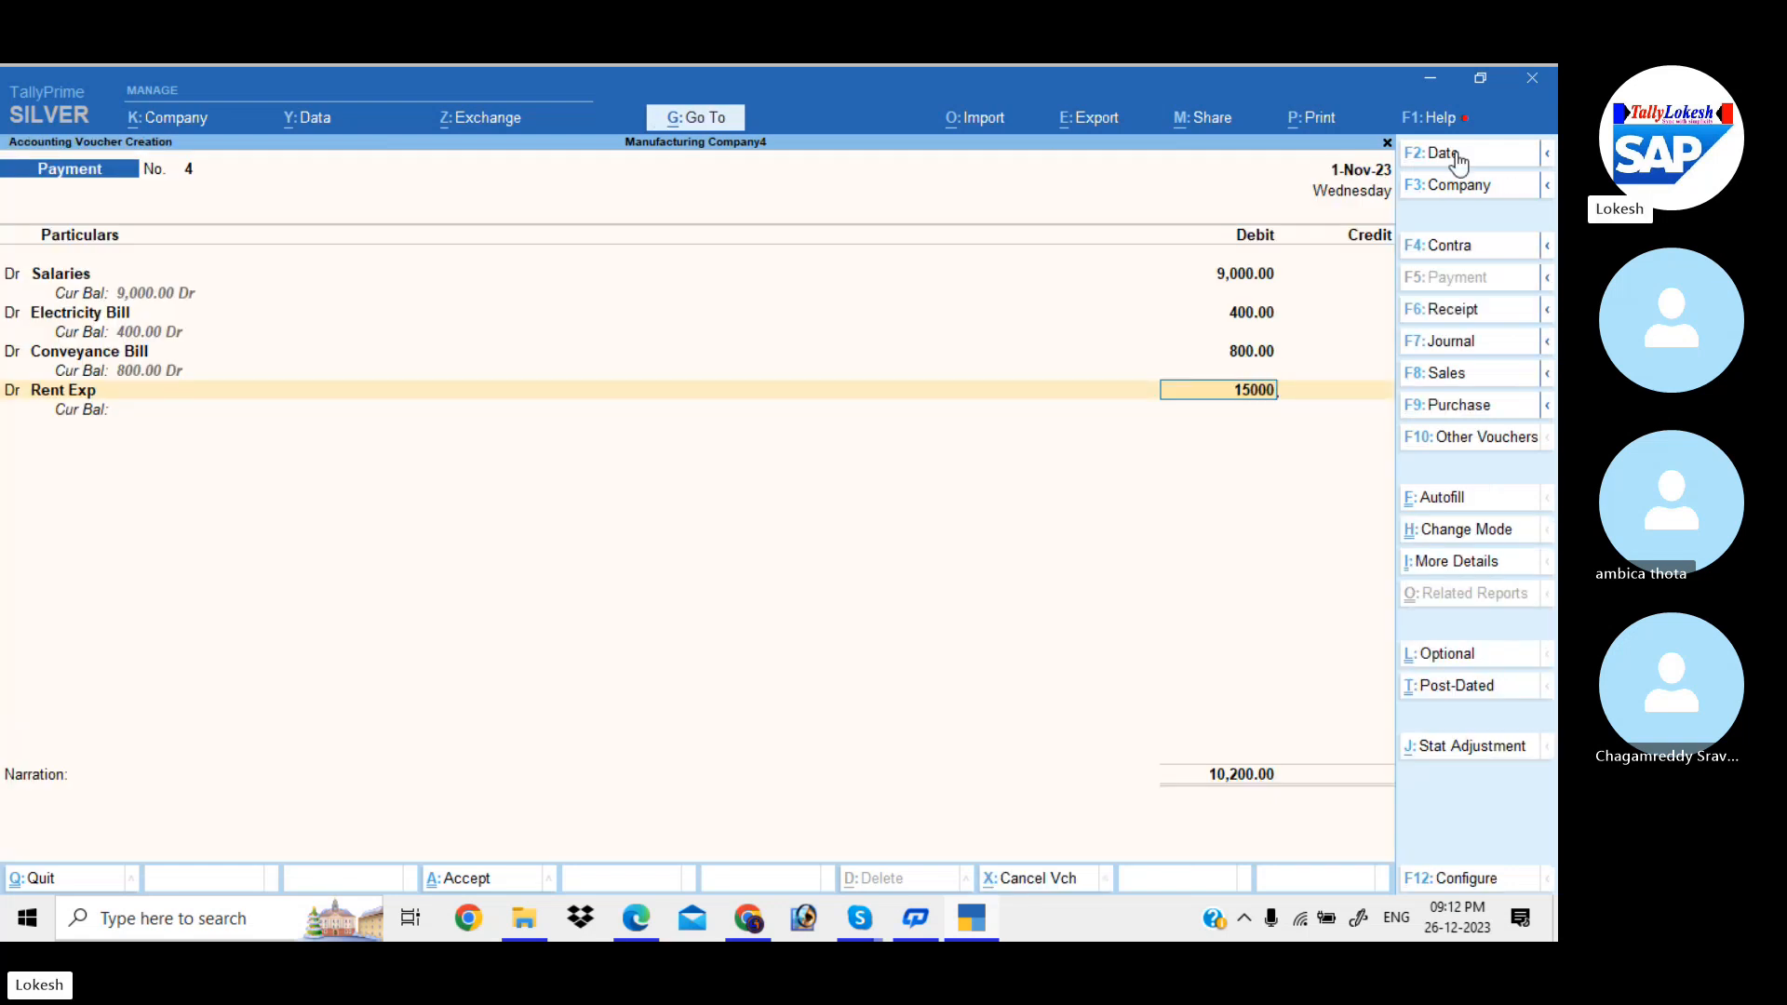
key("Return")
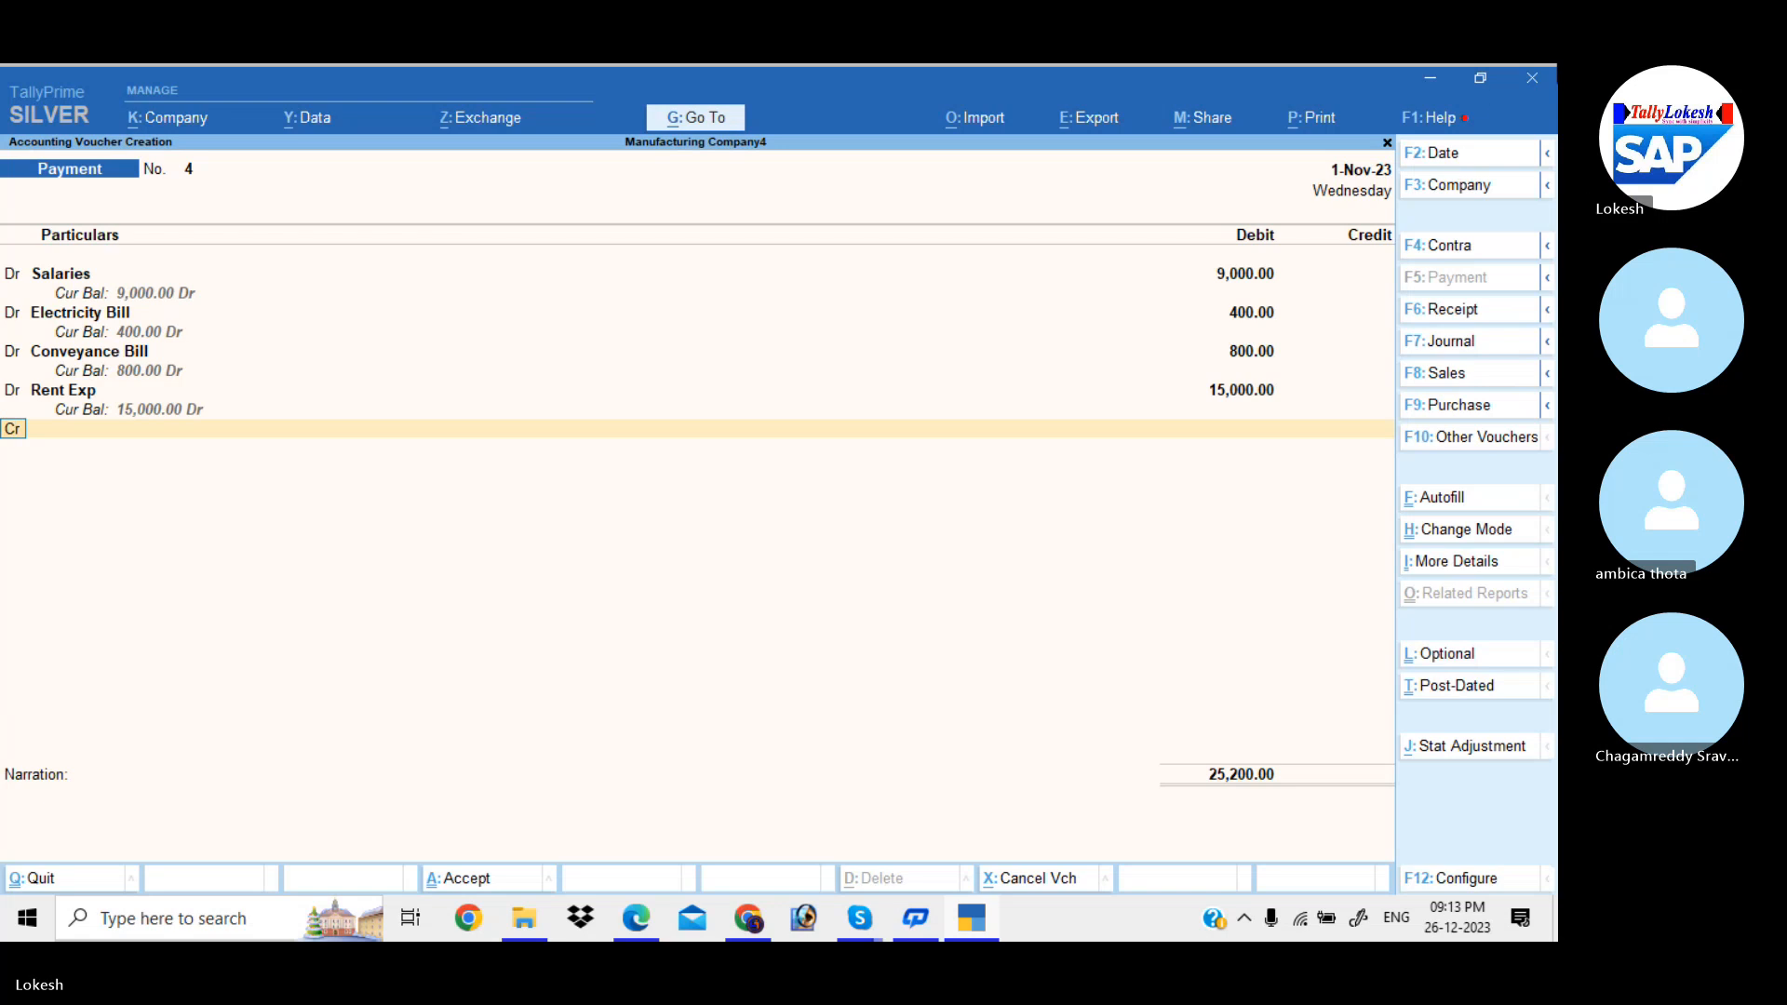
- Add a fifth debit line with a new Stationery Exp ledger under Indirect Expenses and debit it with 2,400
left_click(1242, 277)
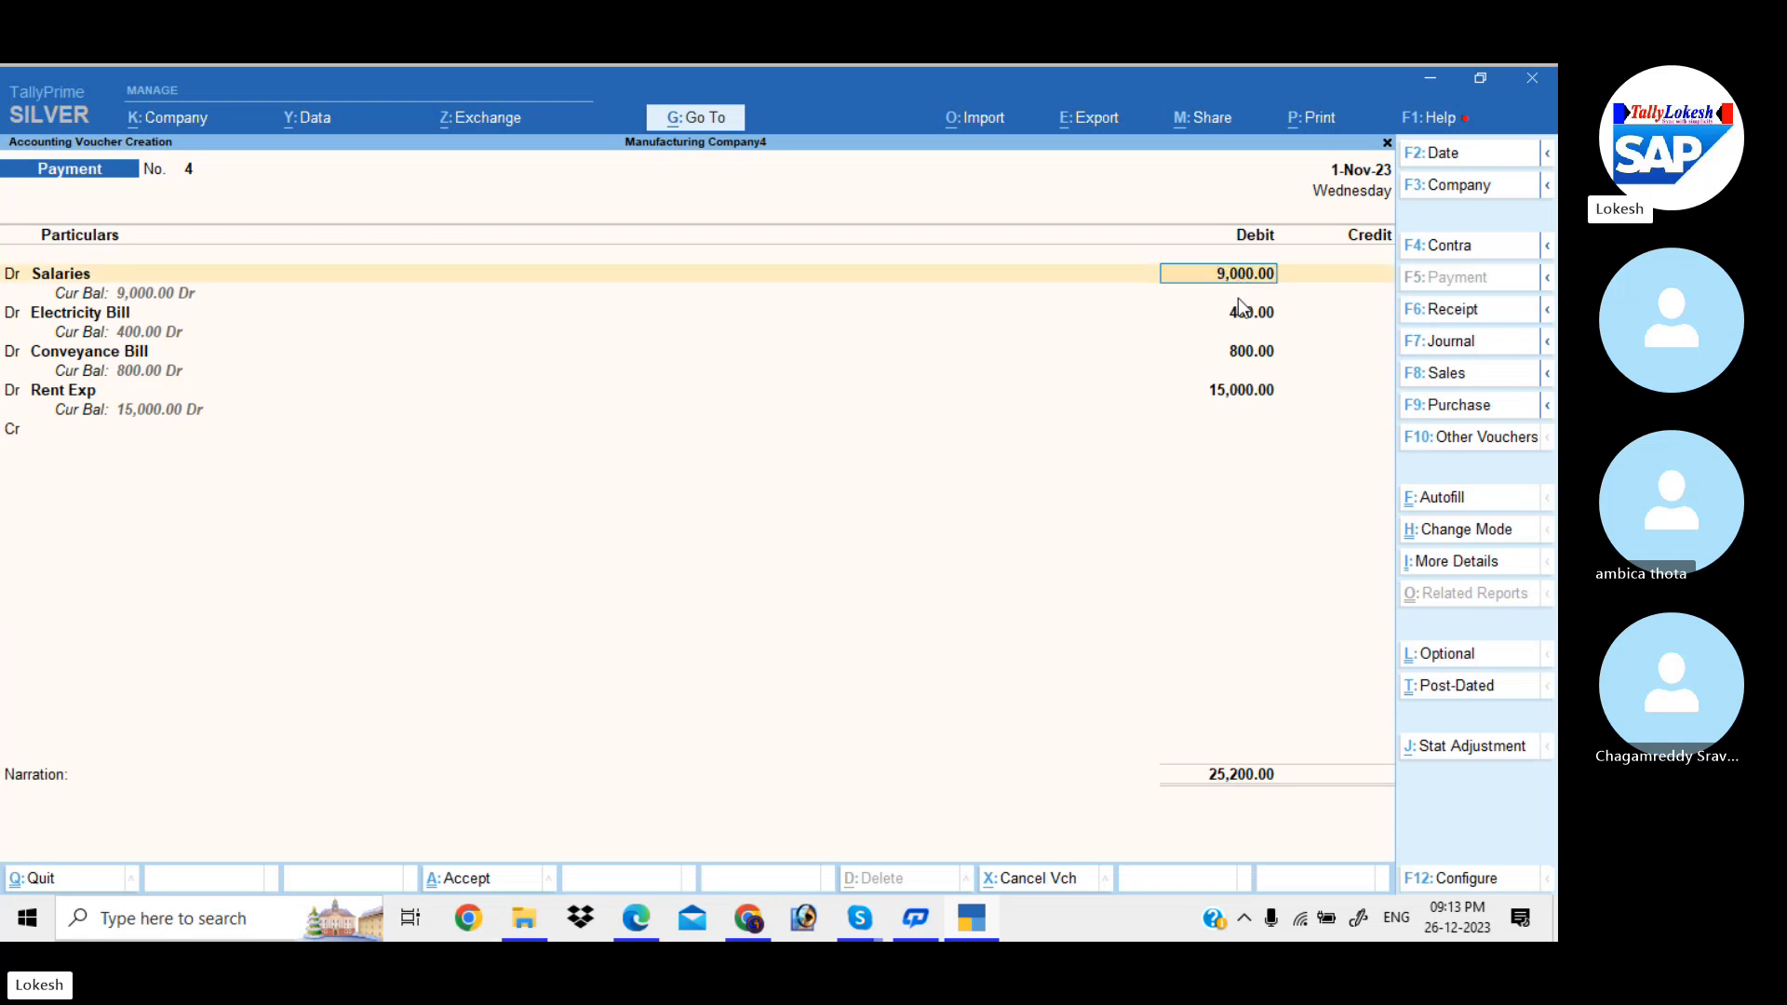
left_click(1238, 399)
key("Return")
key("d")
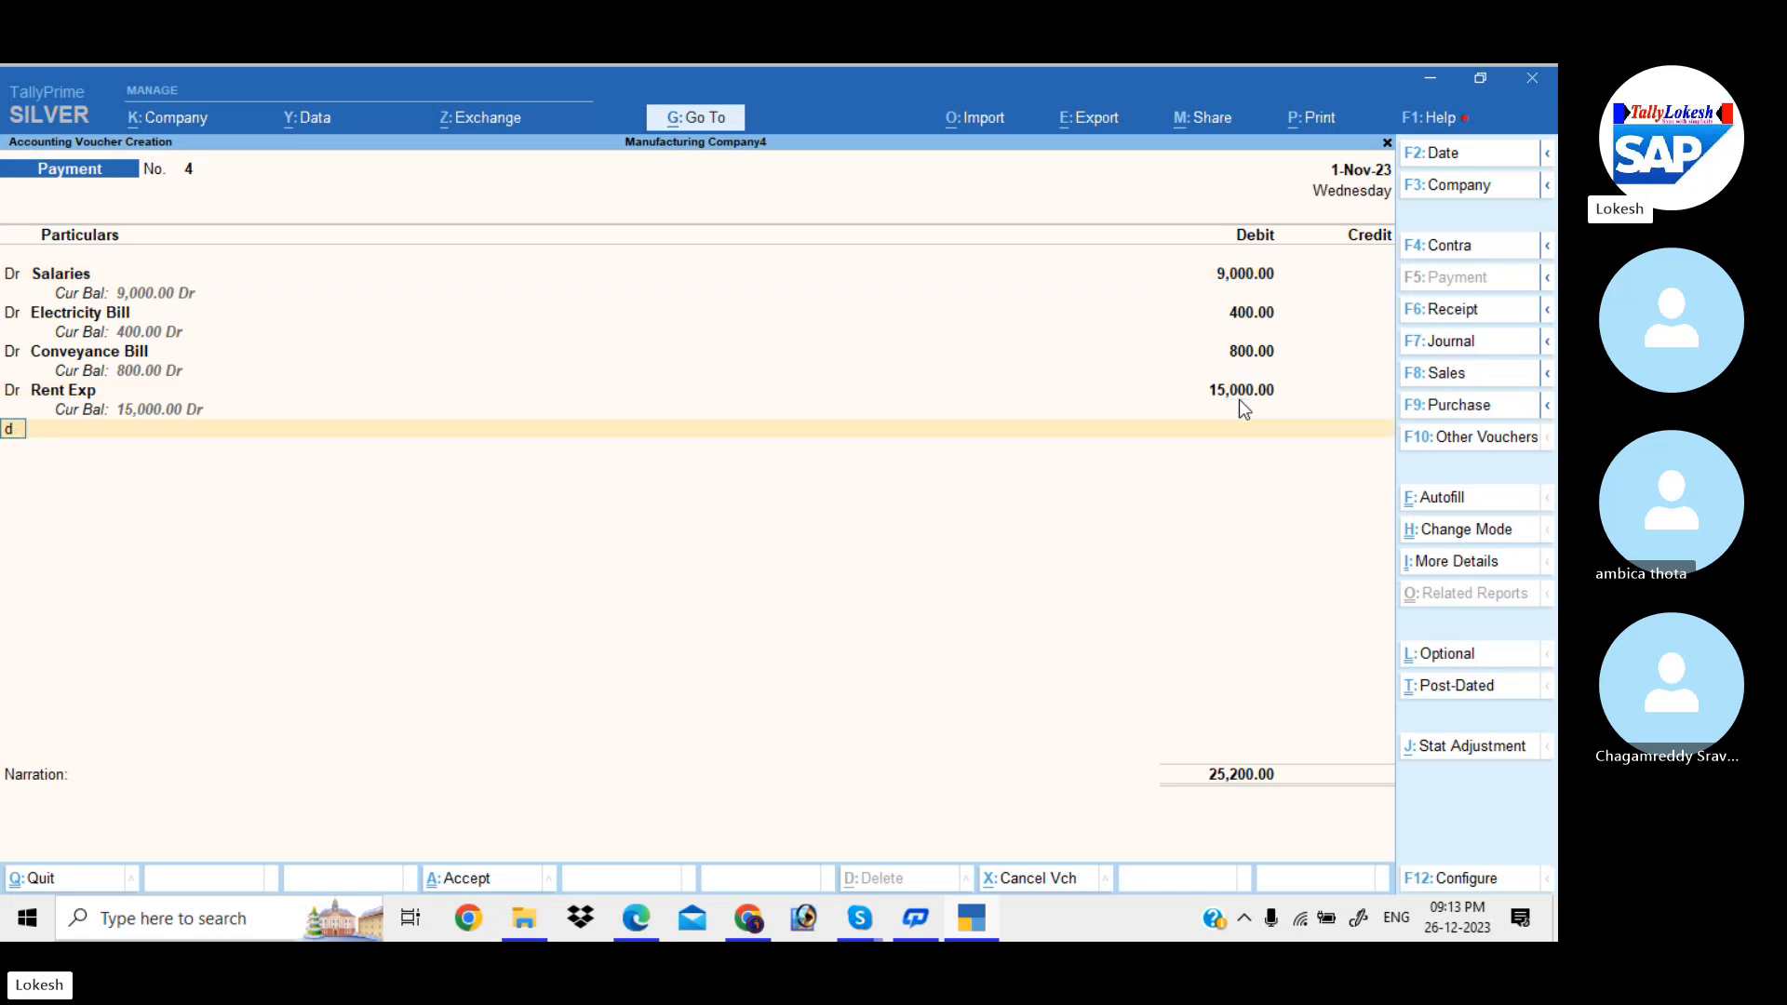
key("Return")
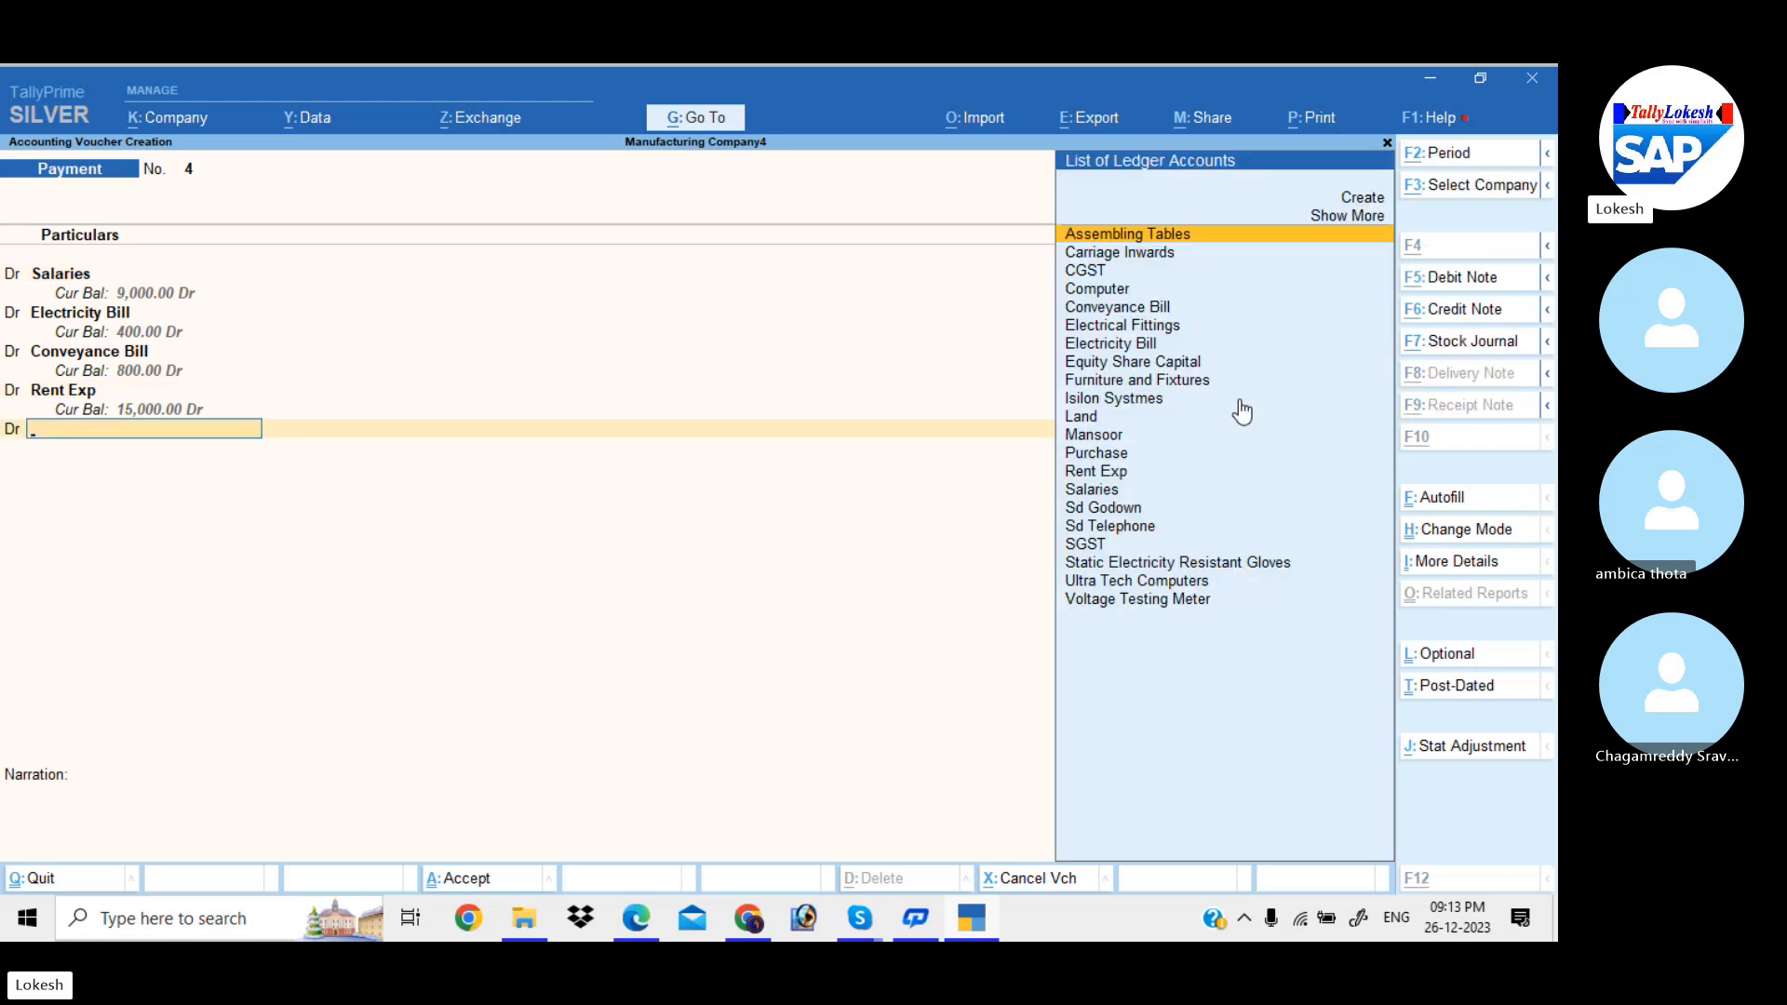
key("alt+c")
type("Sta")
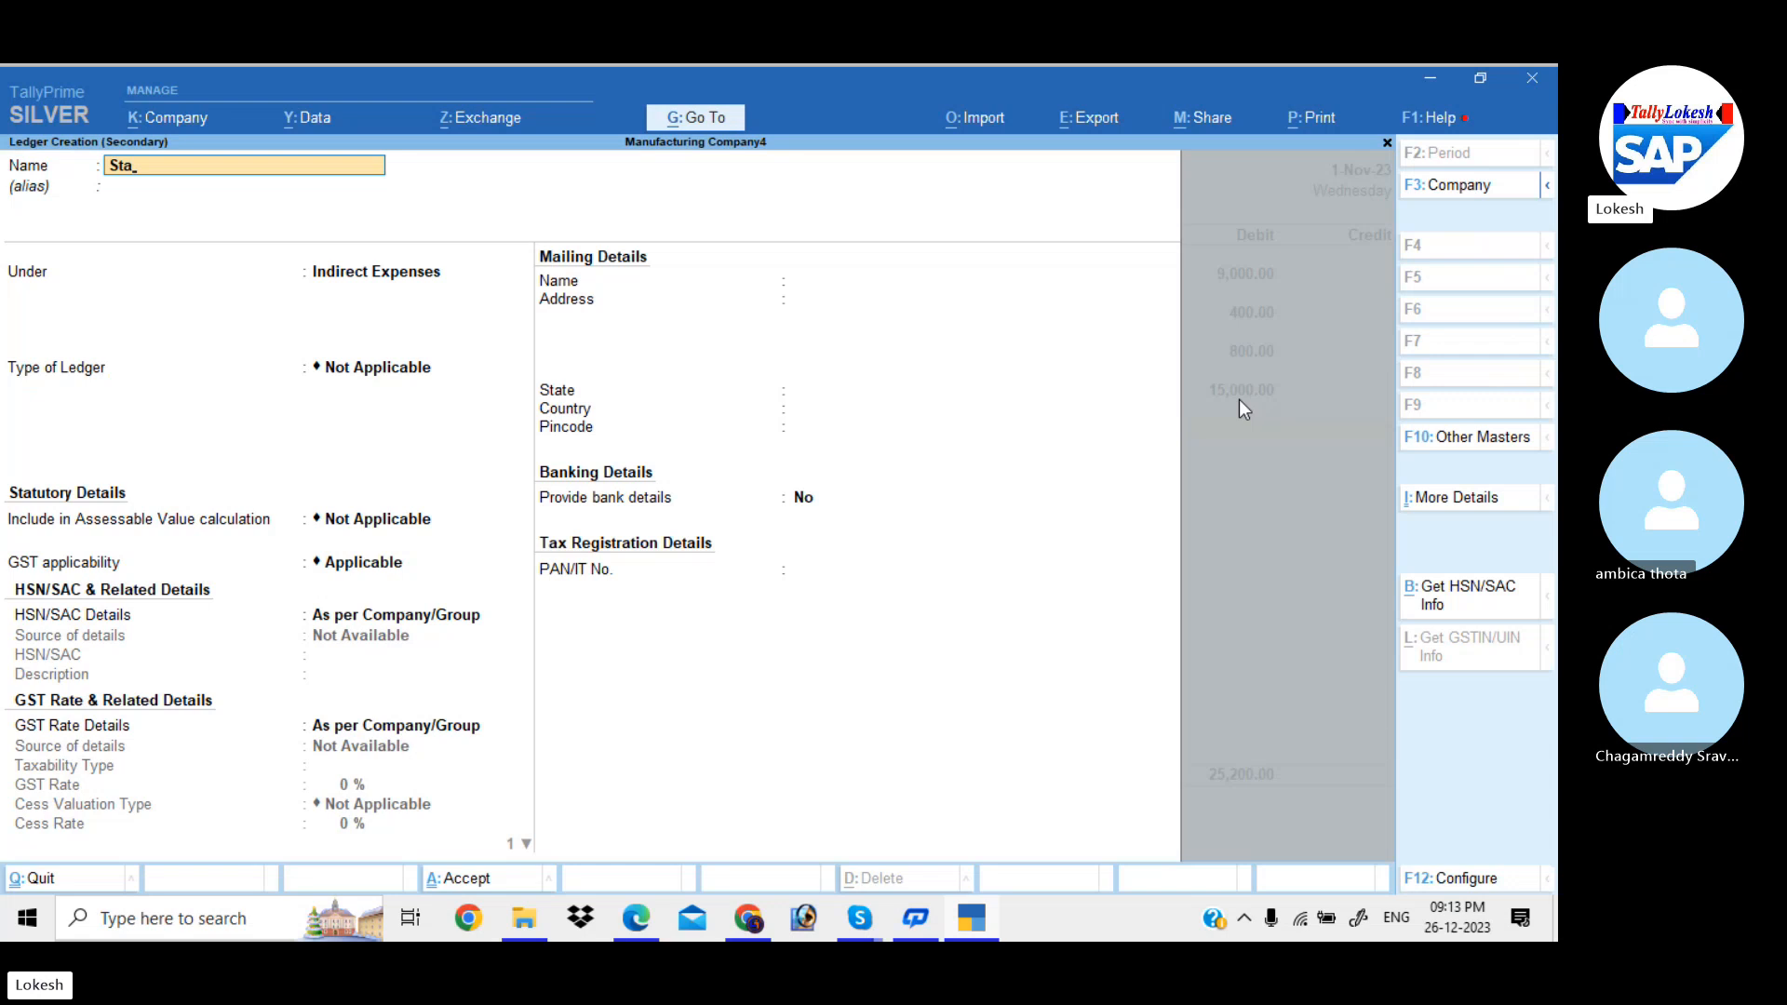
type("tionery Ex")
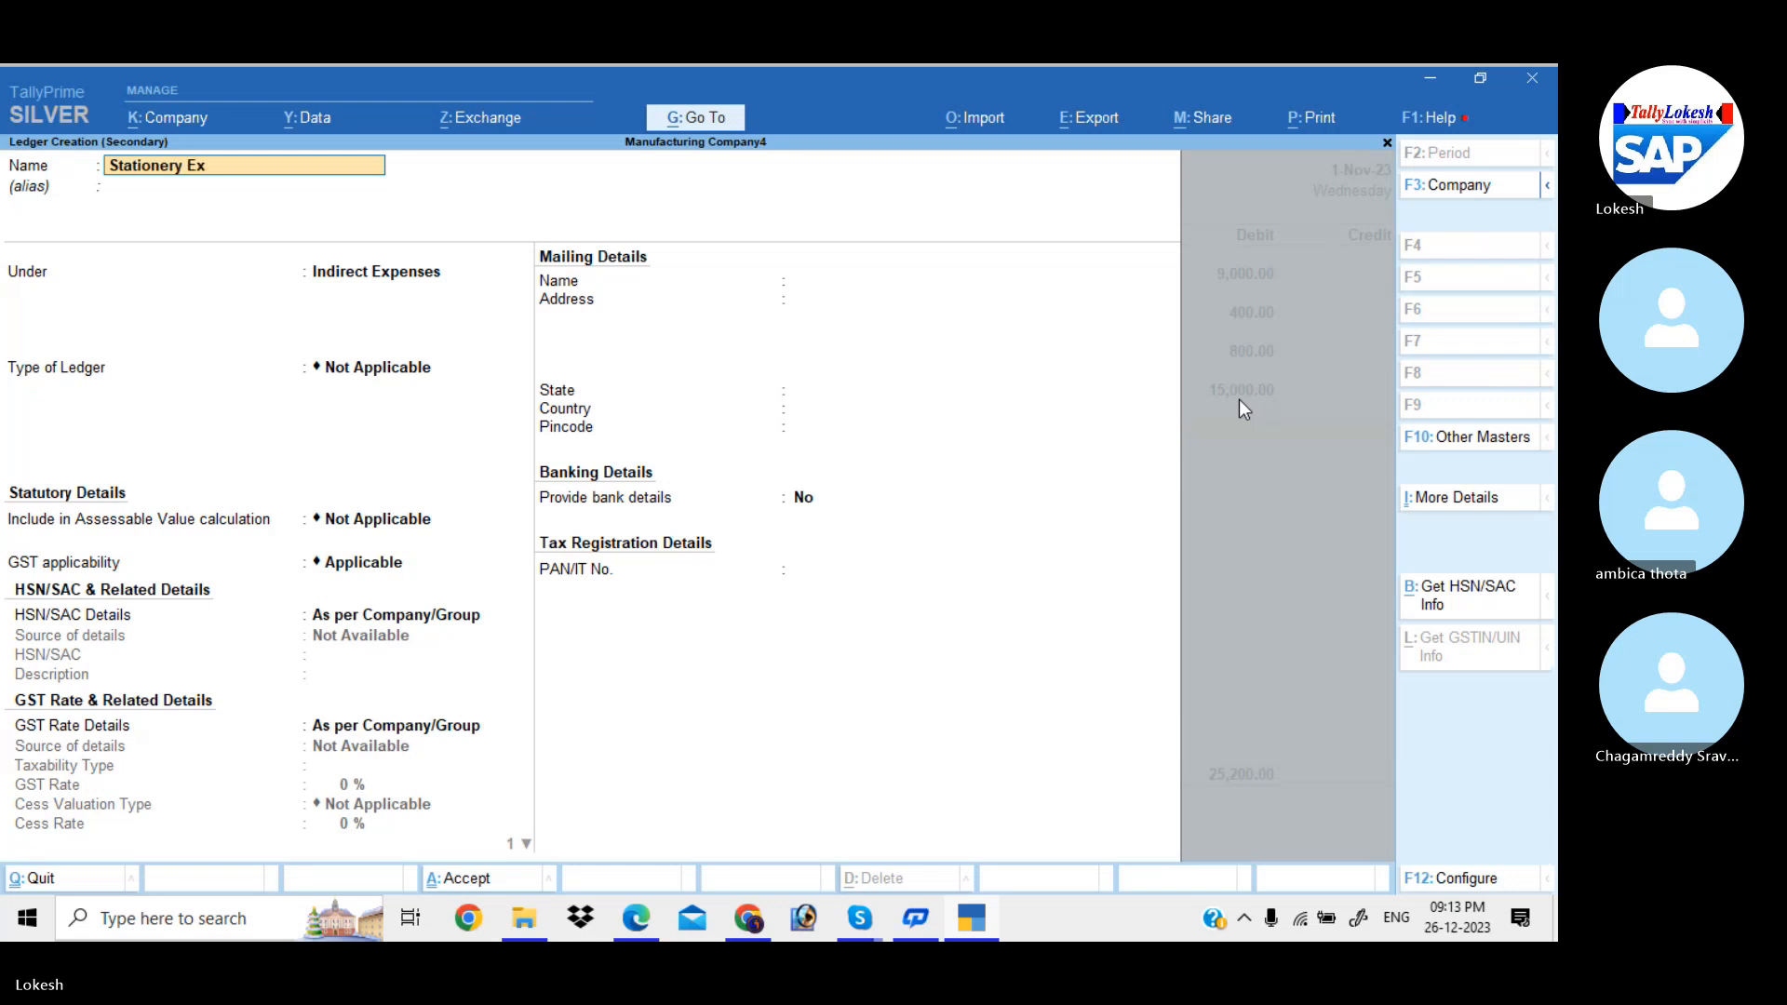
type("p")
key("Return")
key("Return")
key("ctrl+a")
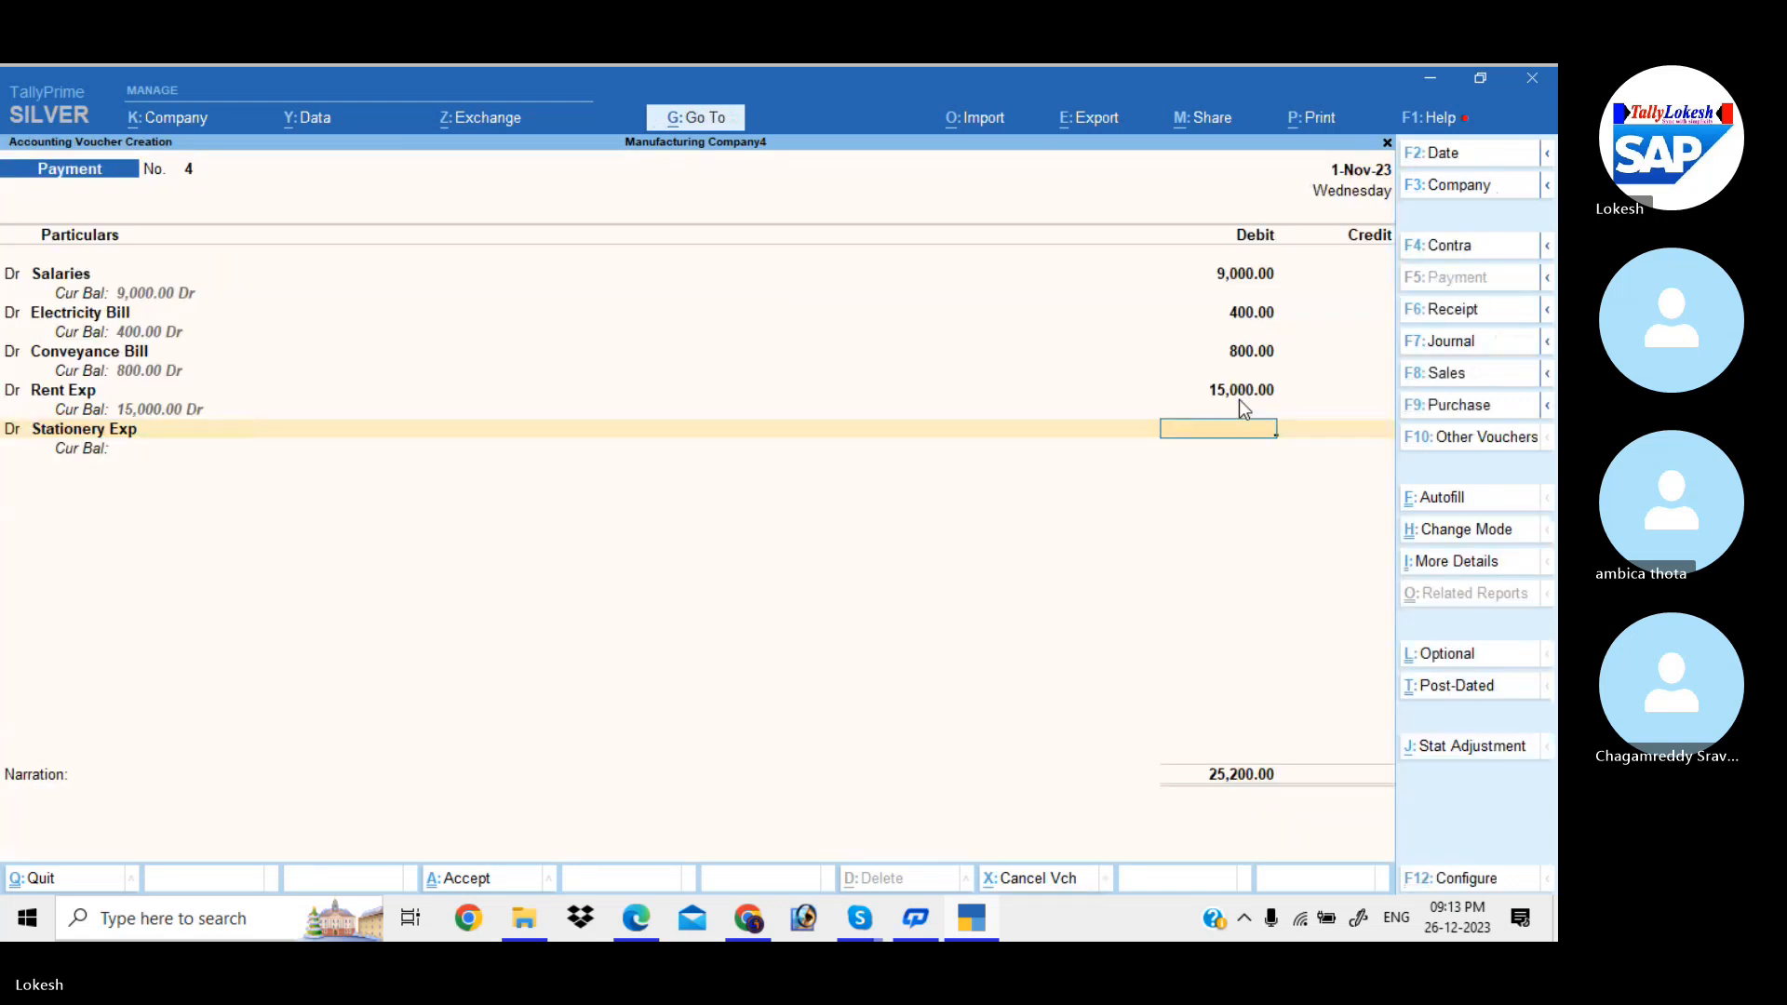
type("2400")
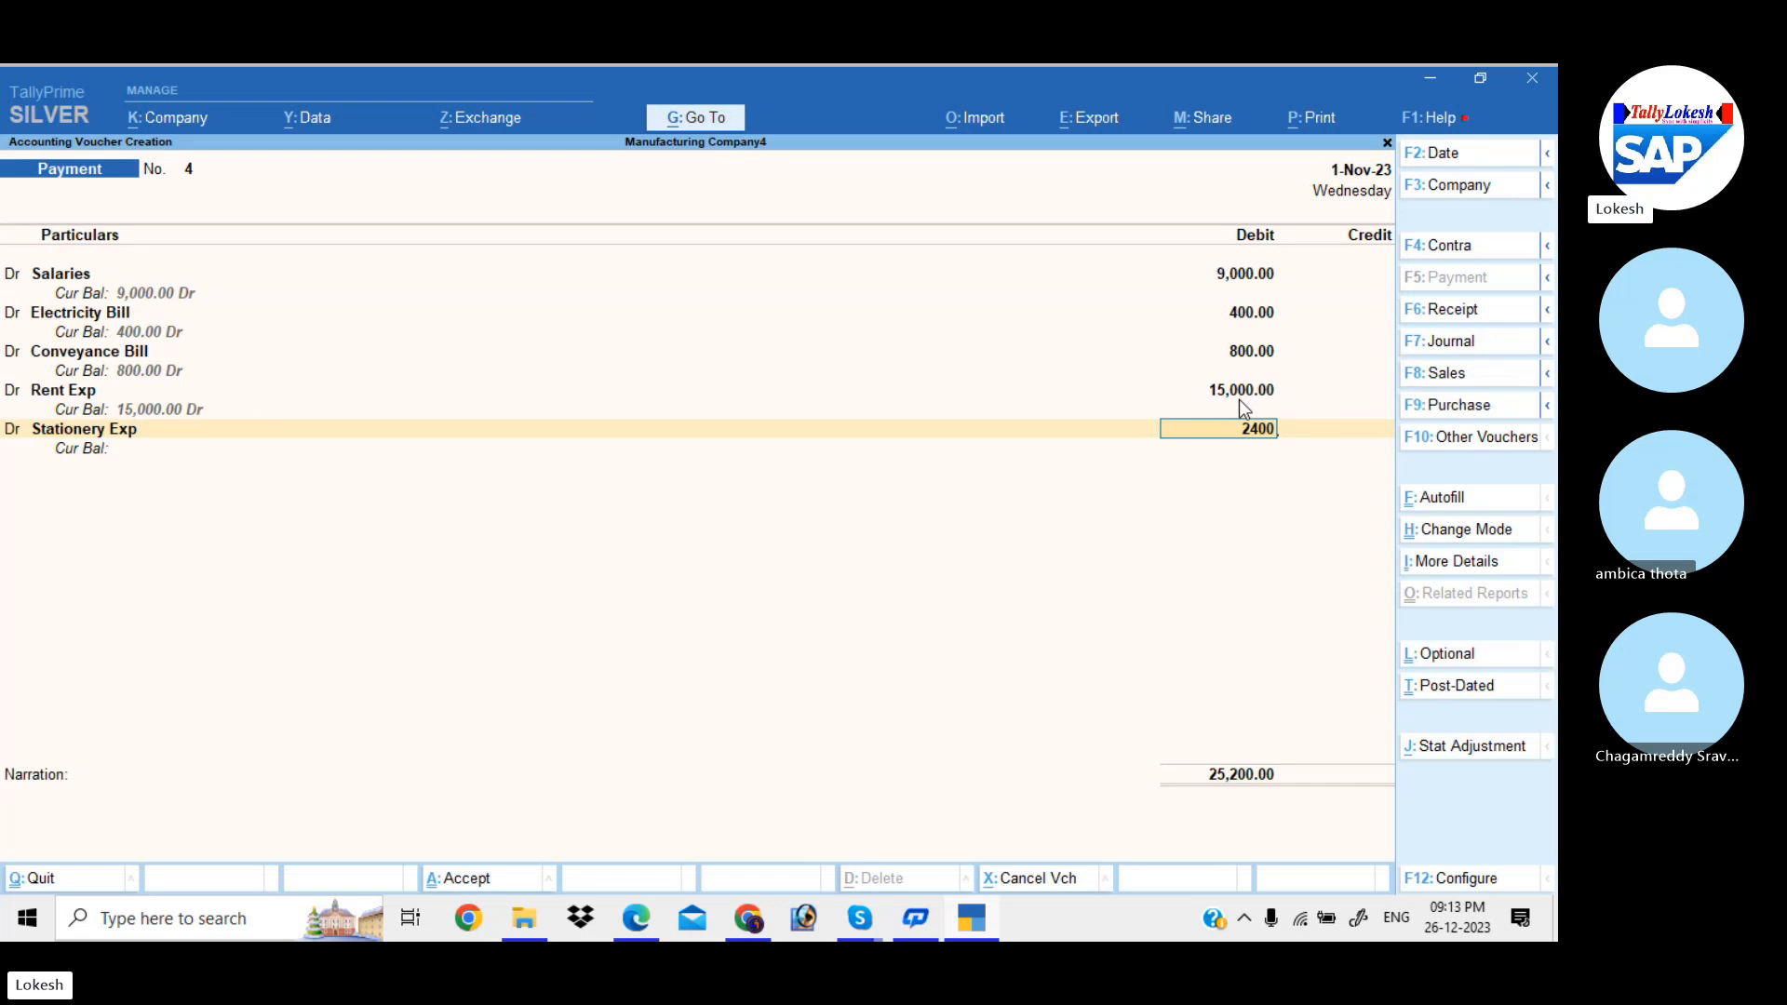
key("Return")
- Credit Petty Cash with the full 27,600 and save the payment voucher
key("Return")
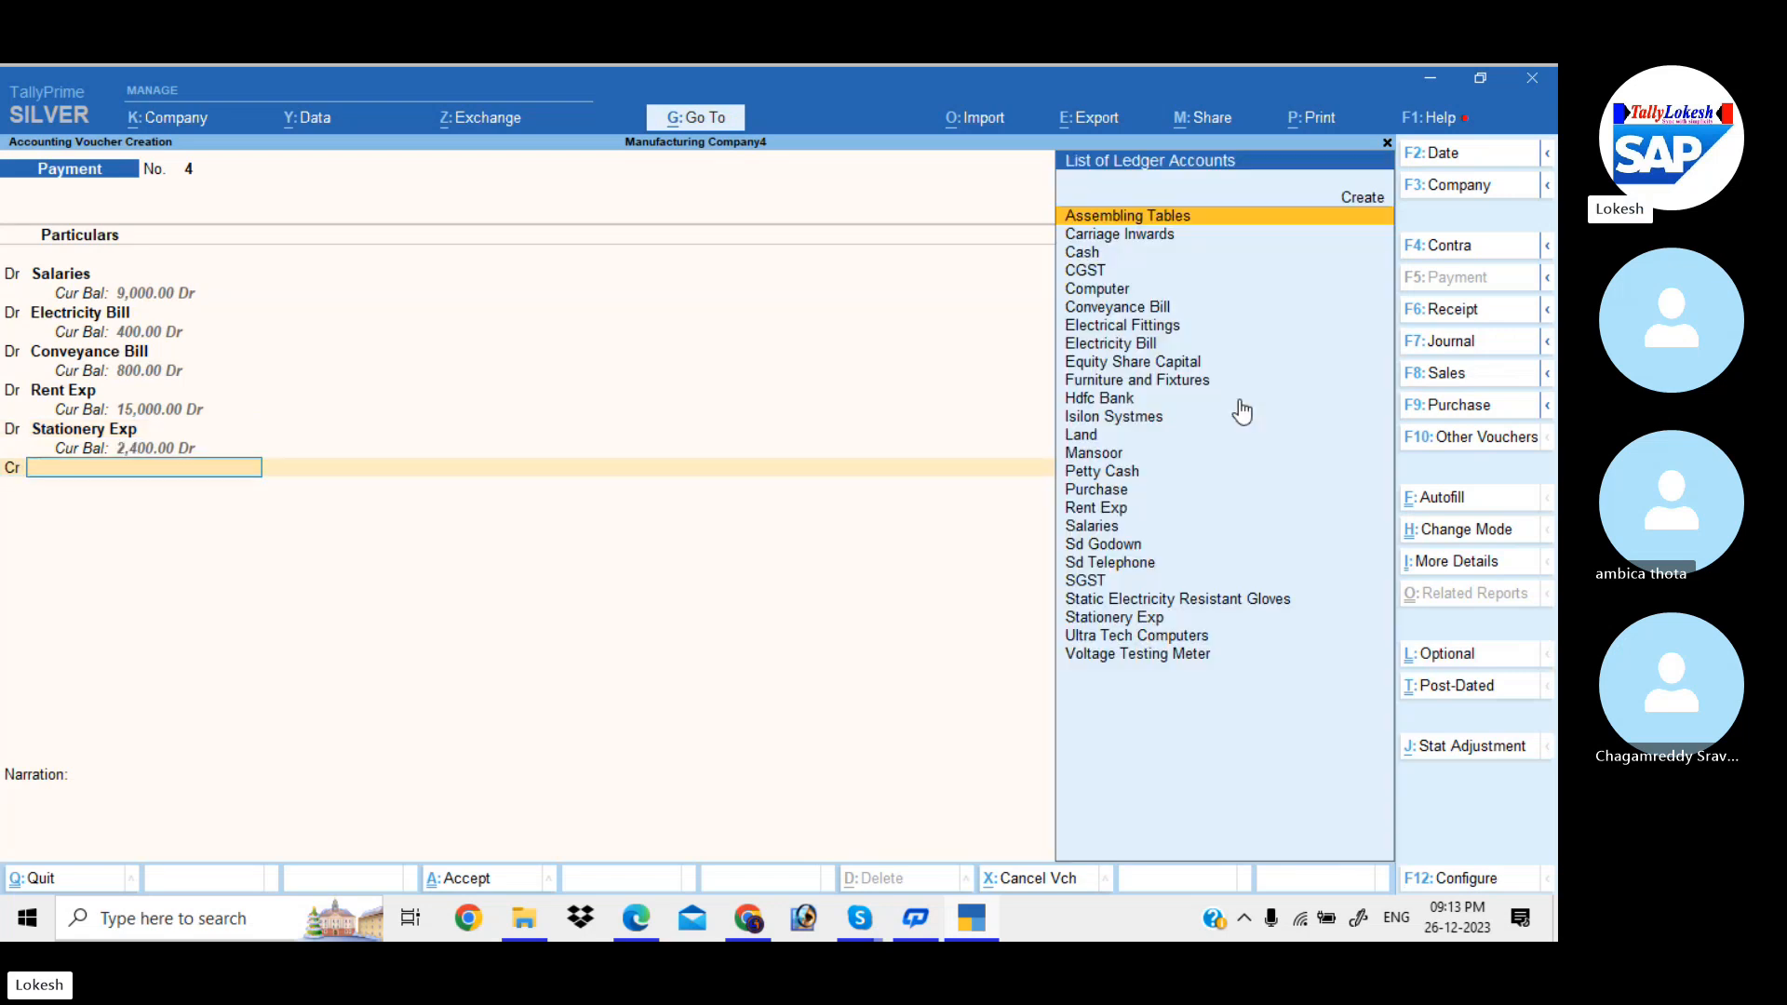
type("pe")
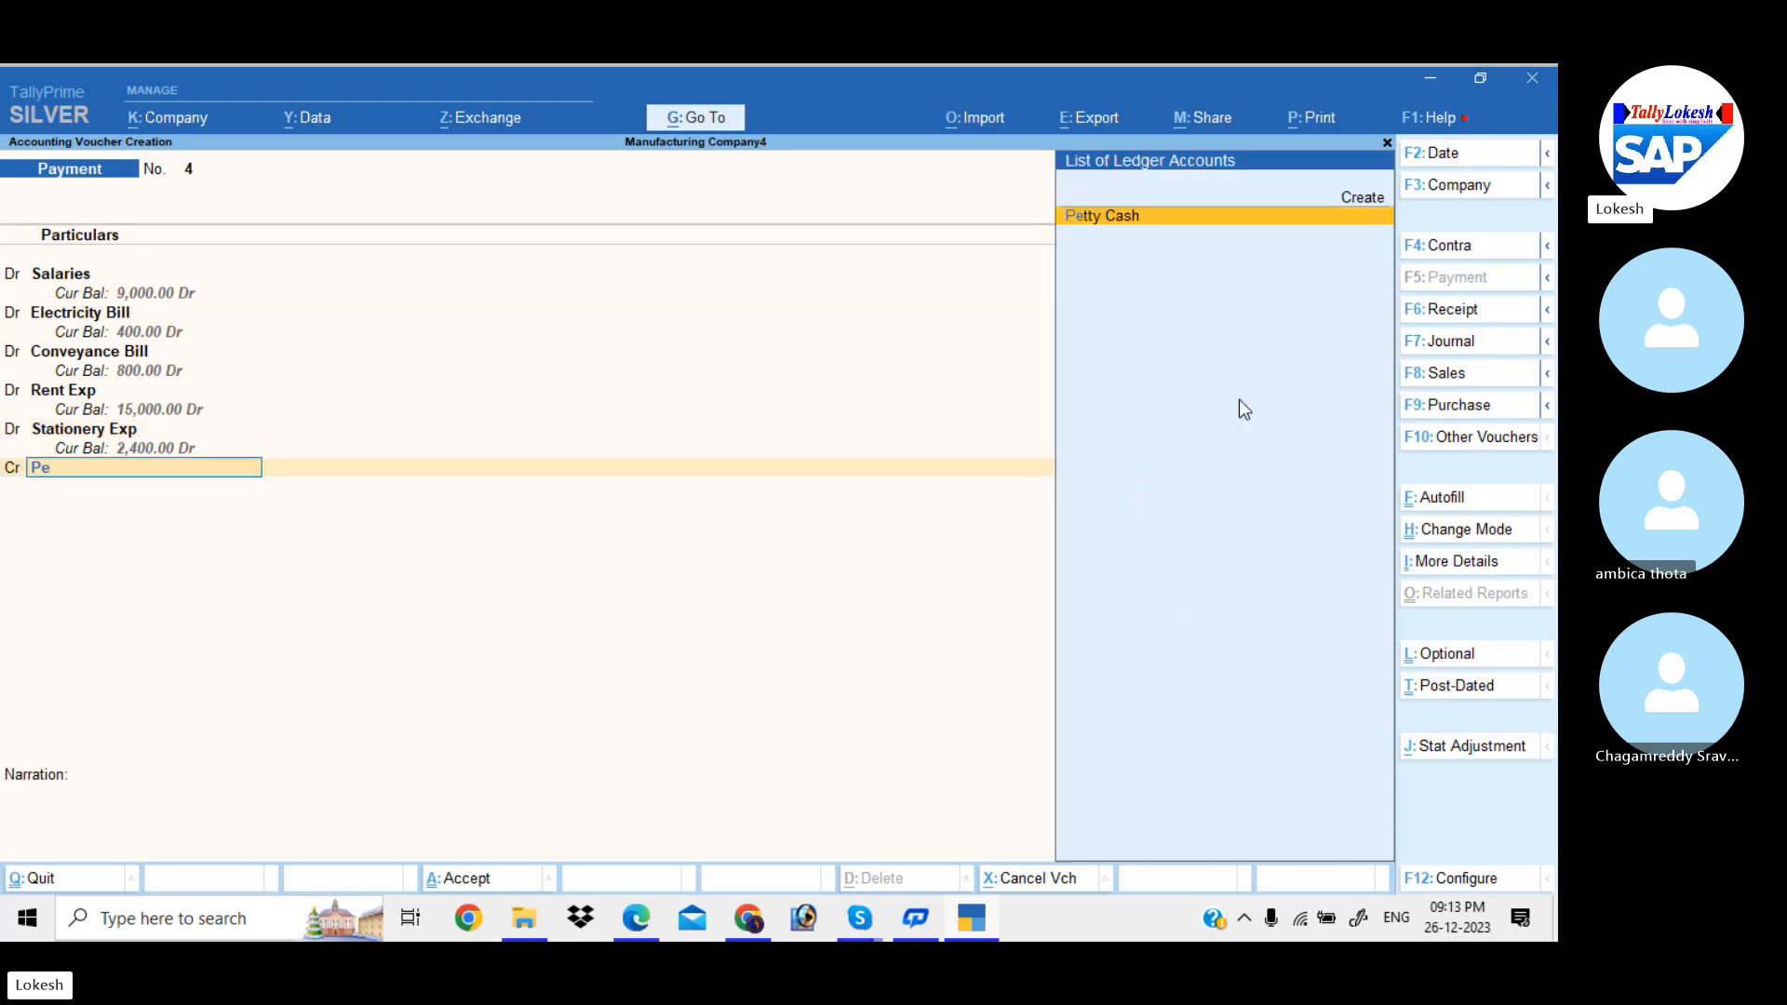
key("Return")
key("Return")
key("Return")
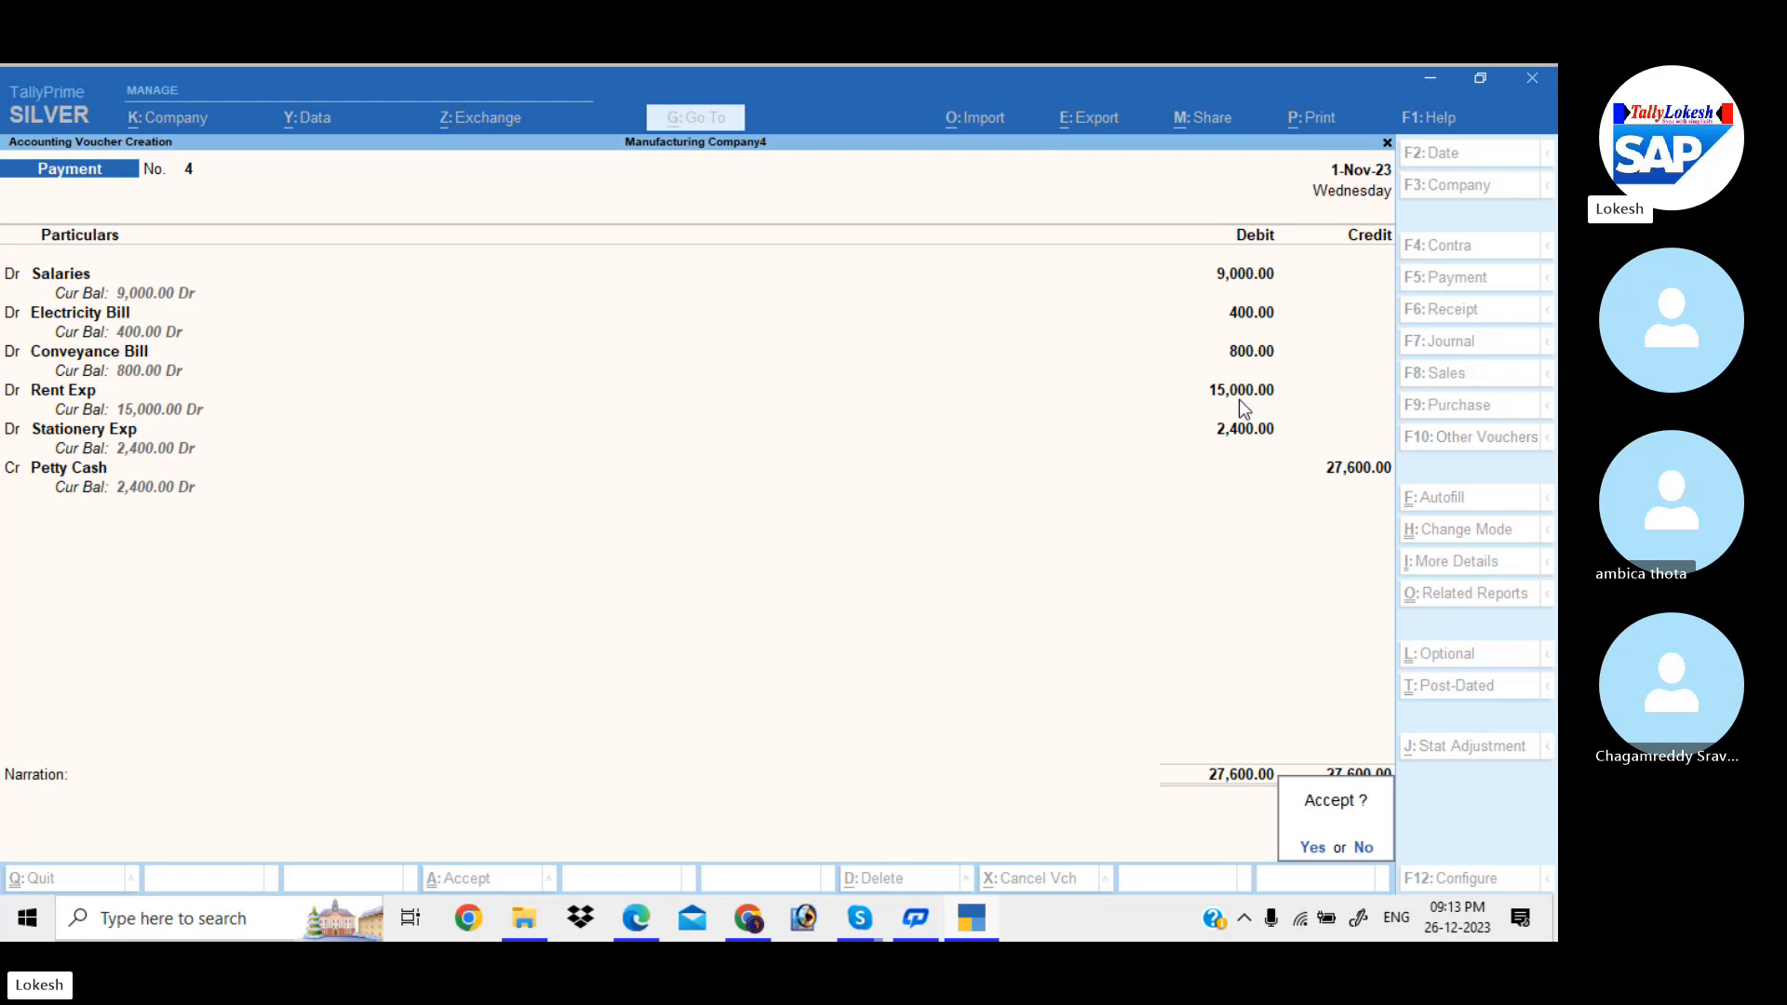
key("Return")
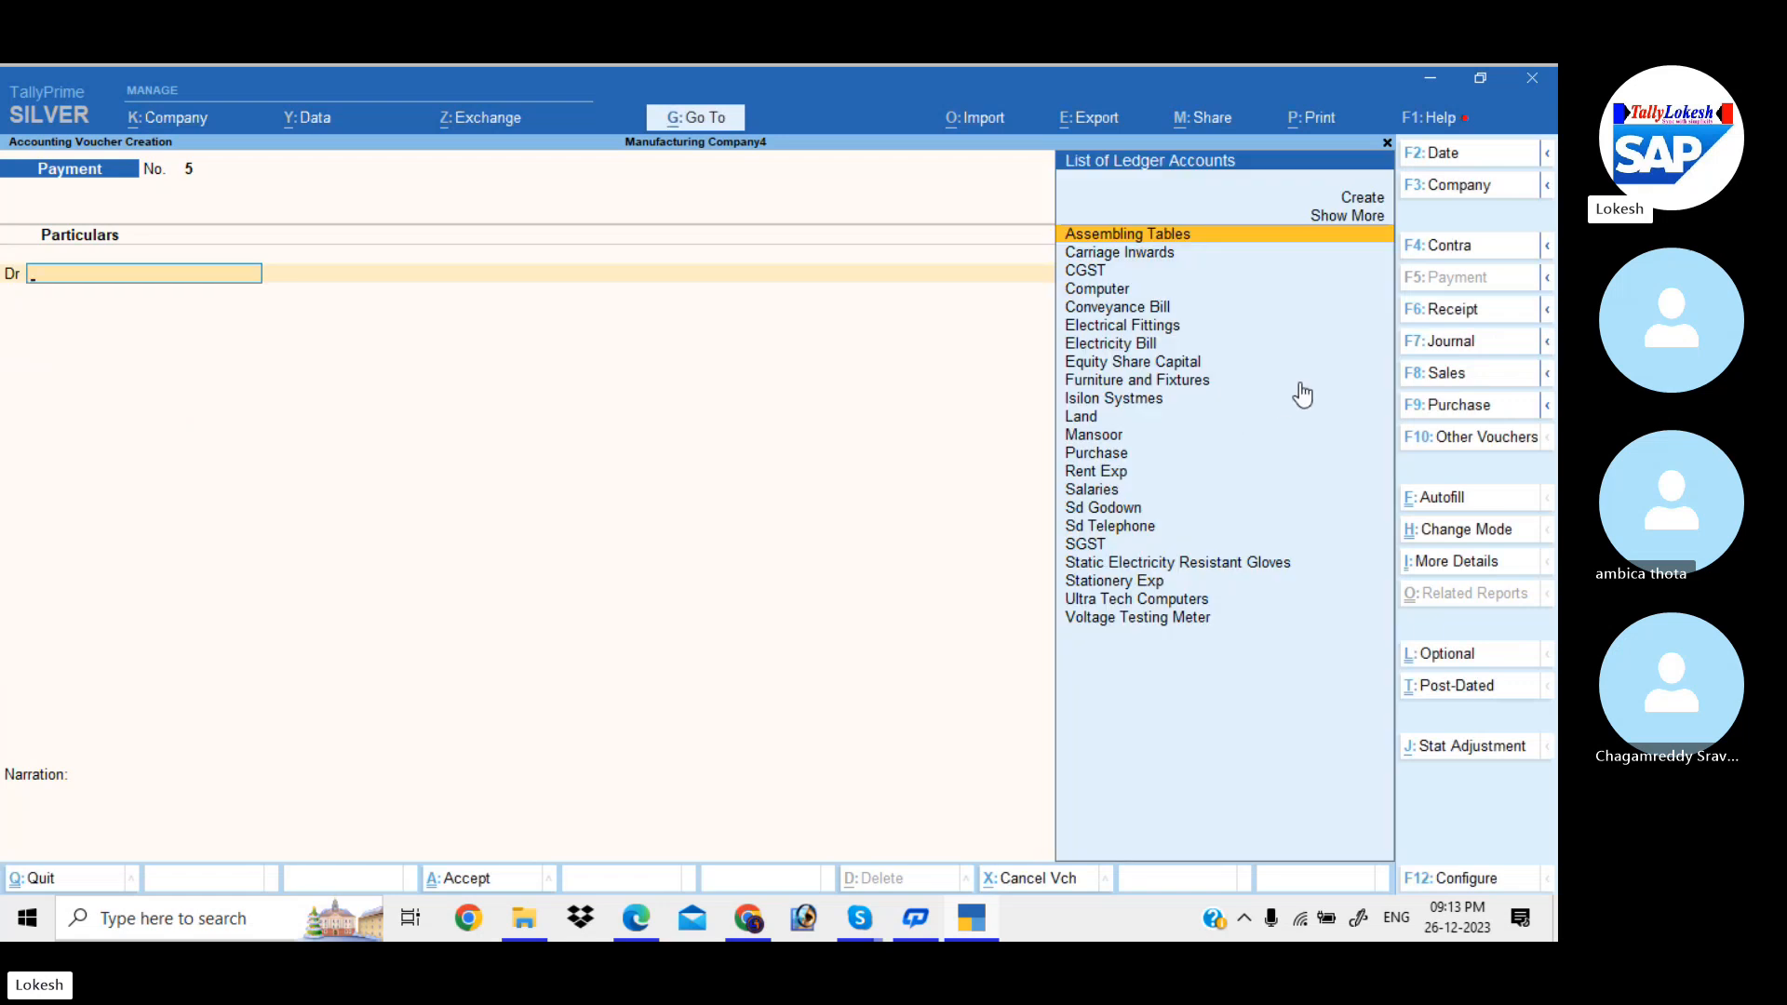
- Start a contra voucher crediting Hdfc Bank with 40,000 and accept its cheque allocation dated 1-Nov-23
left_click(1457, 245)
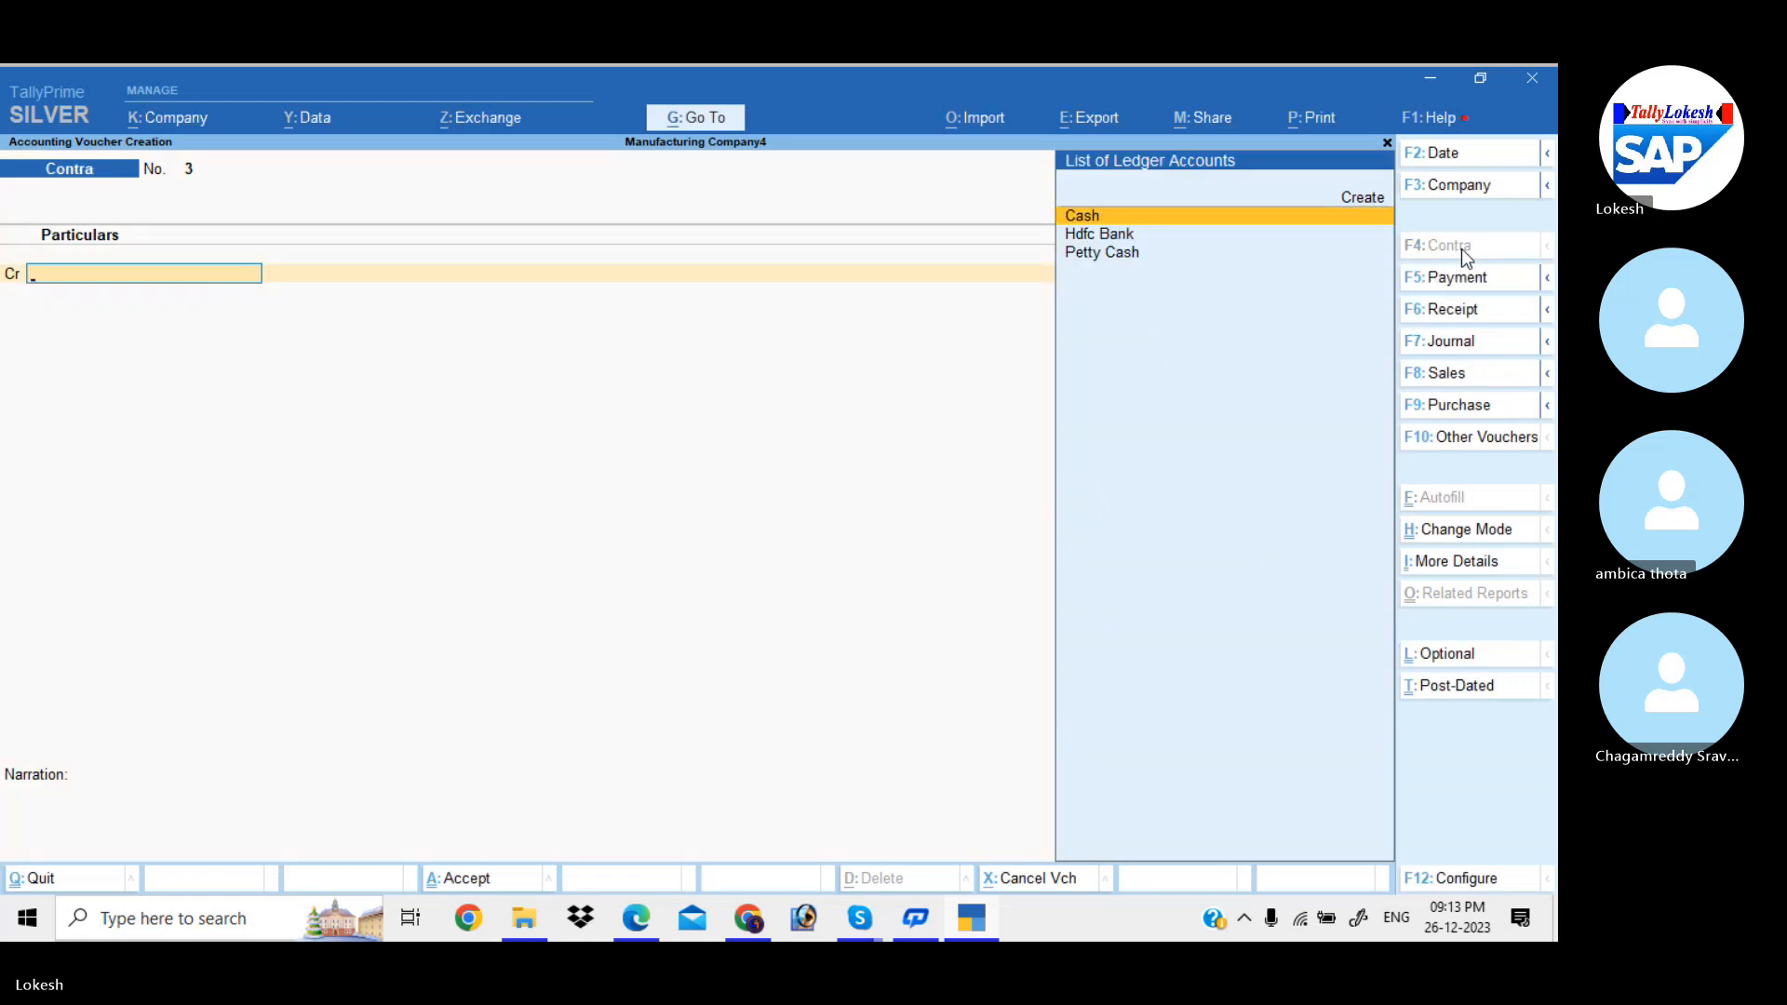
key("Down")
key("Return")
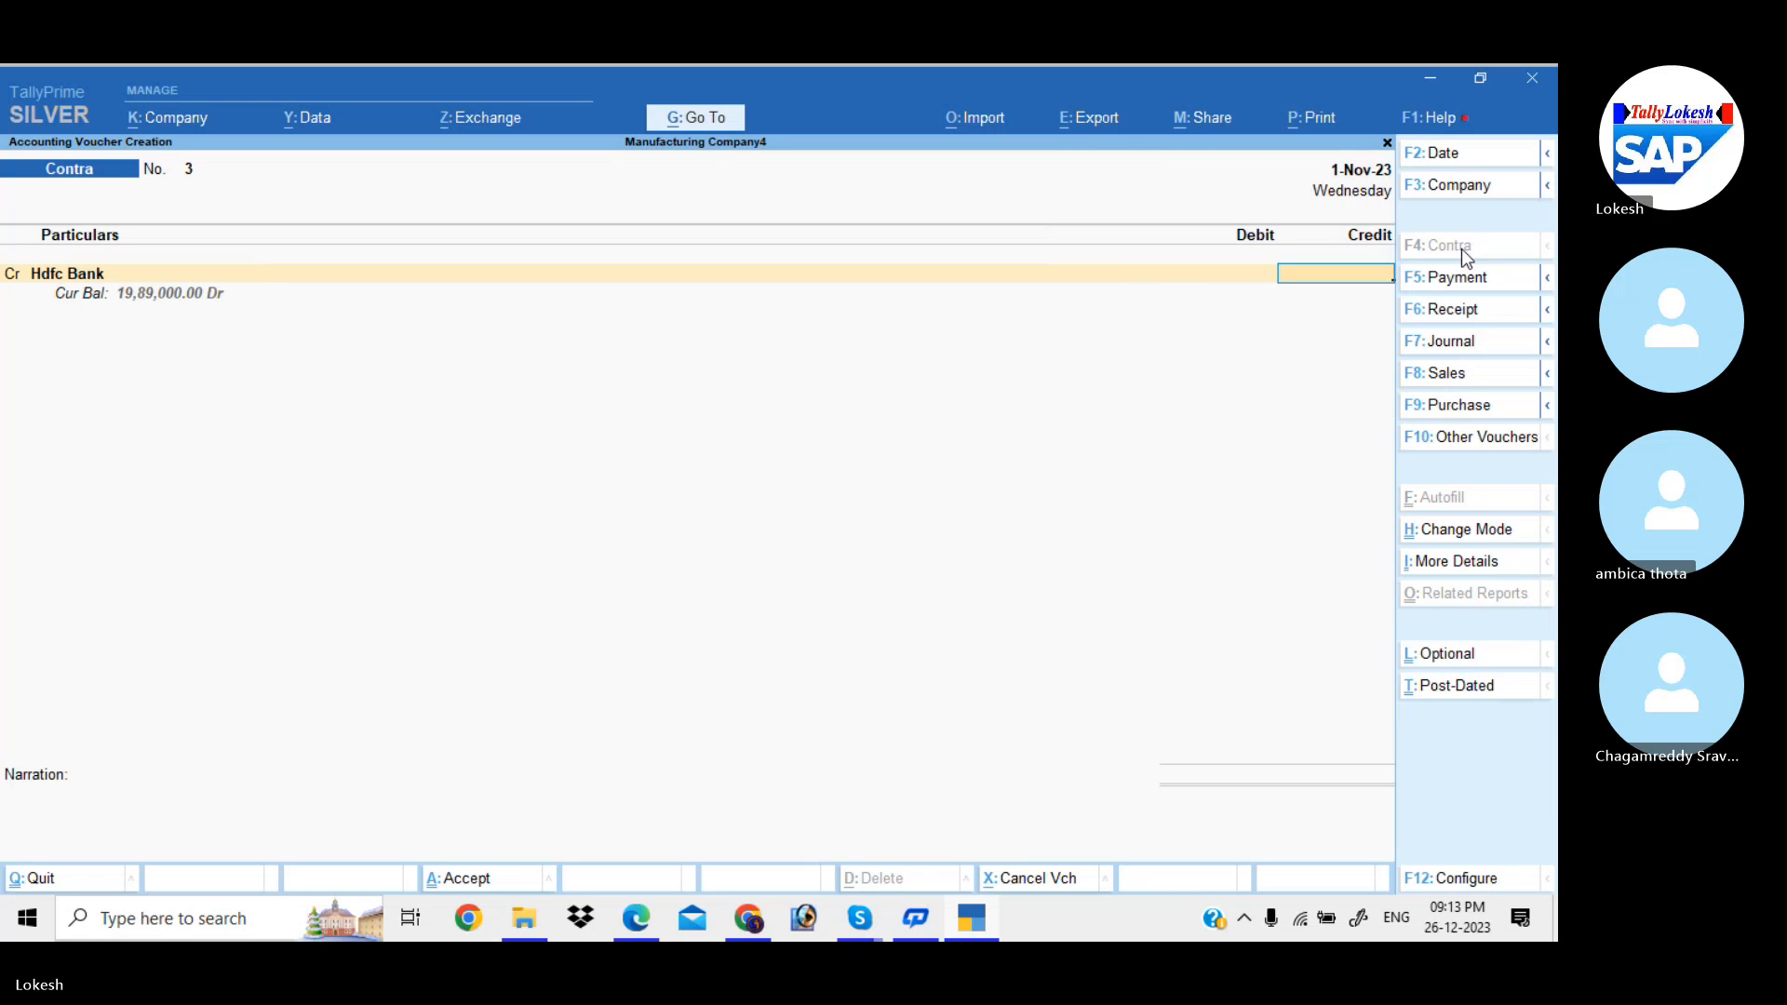
type("4")
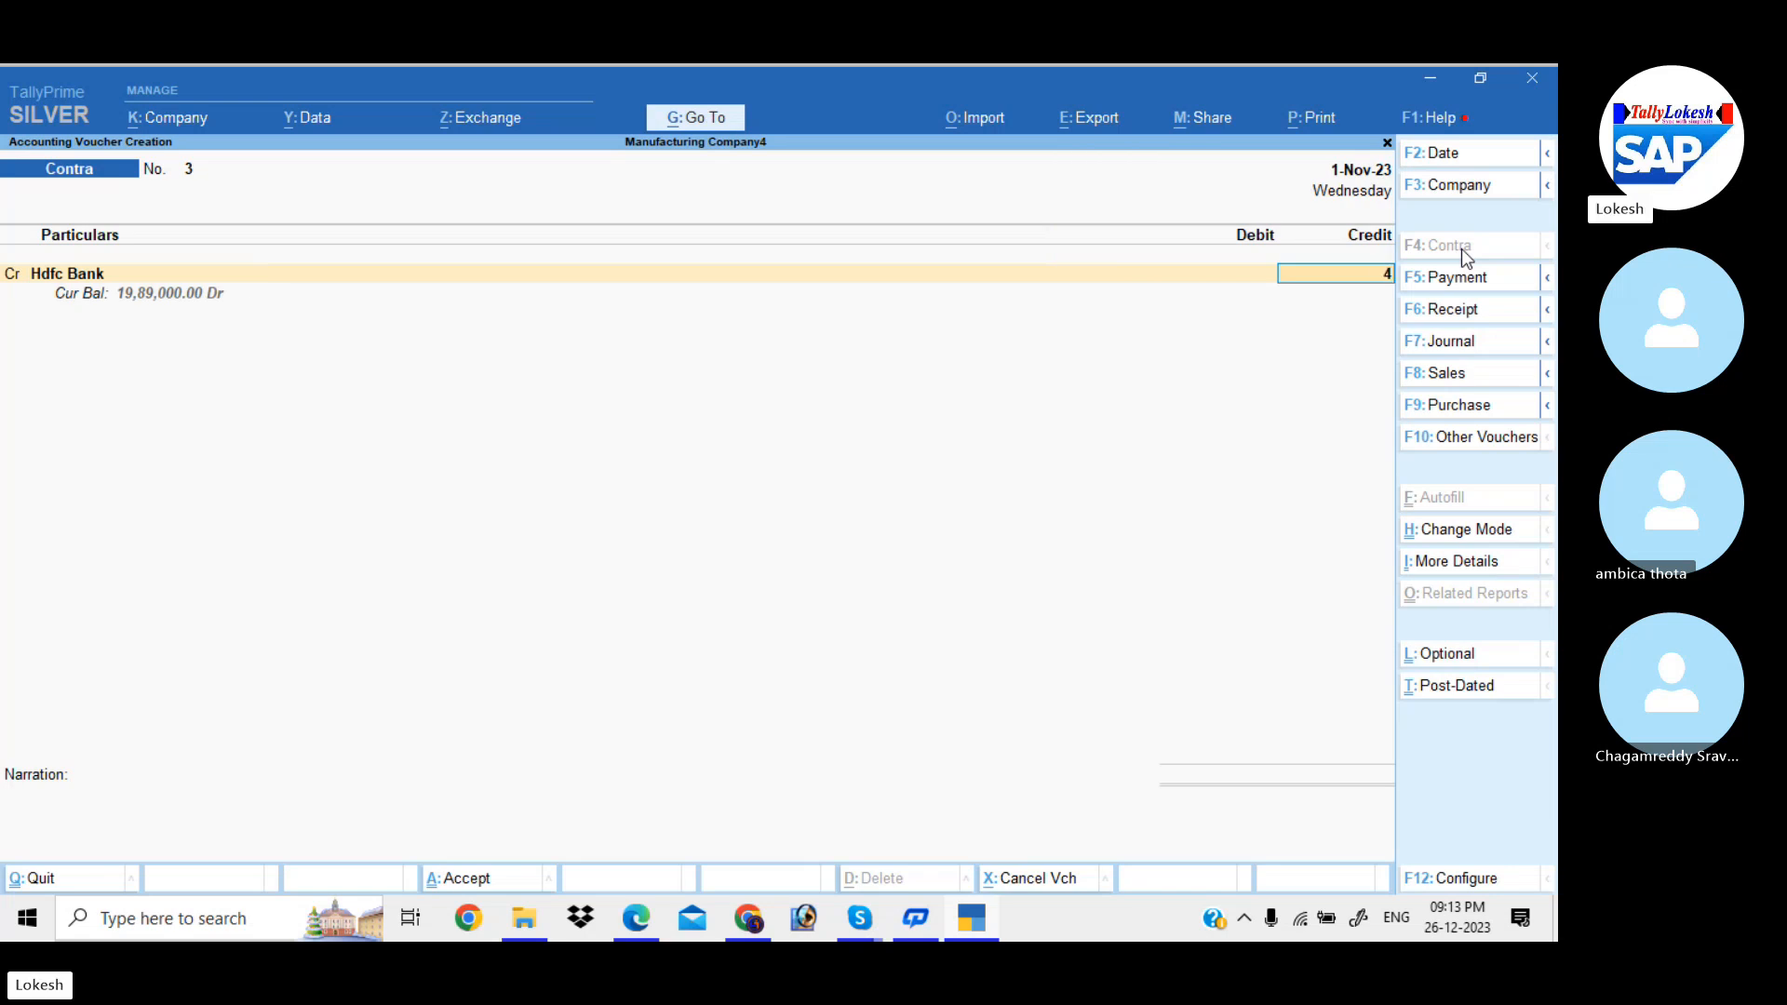
type("0000")
key("Return")
key("Return")
key("Return")
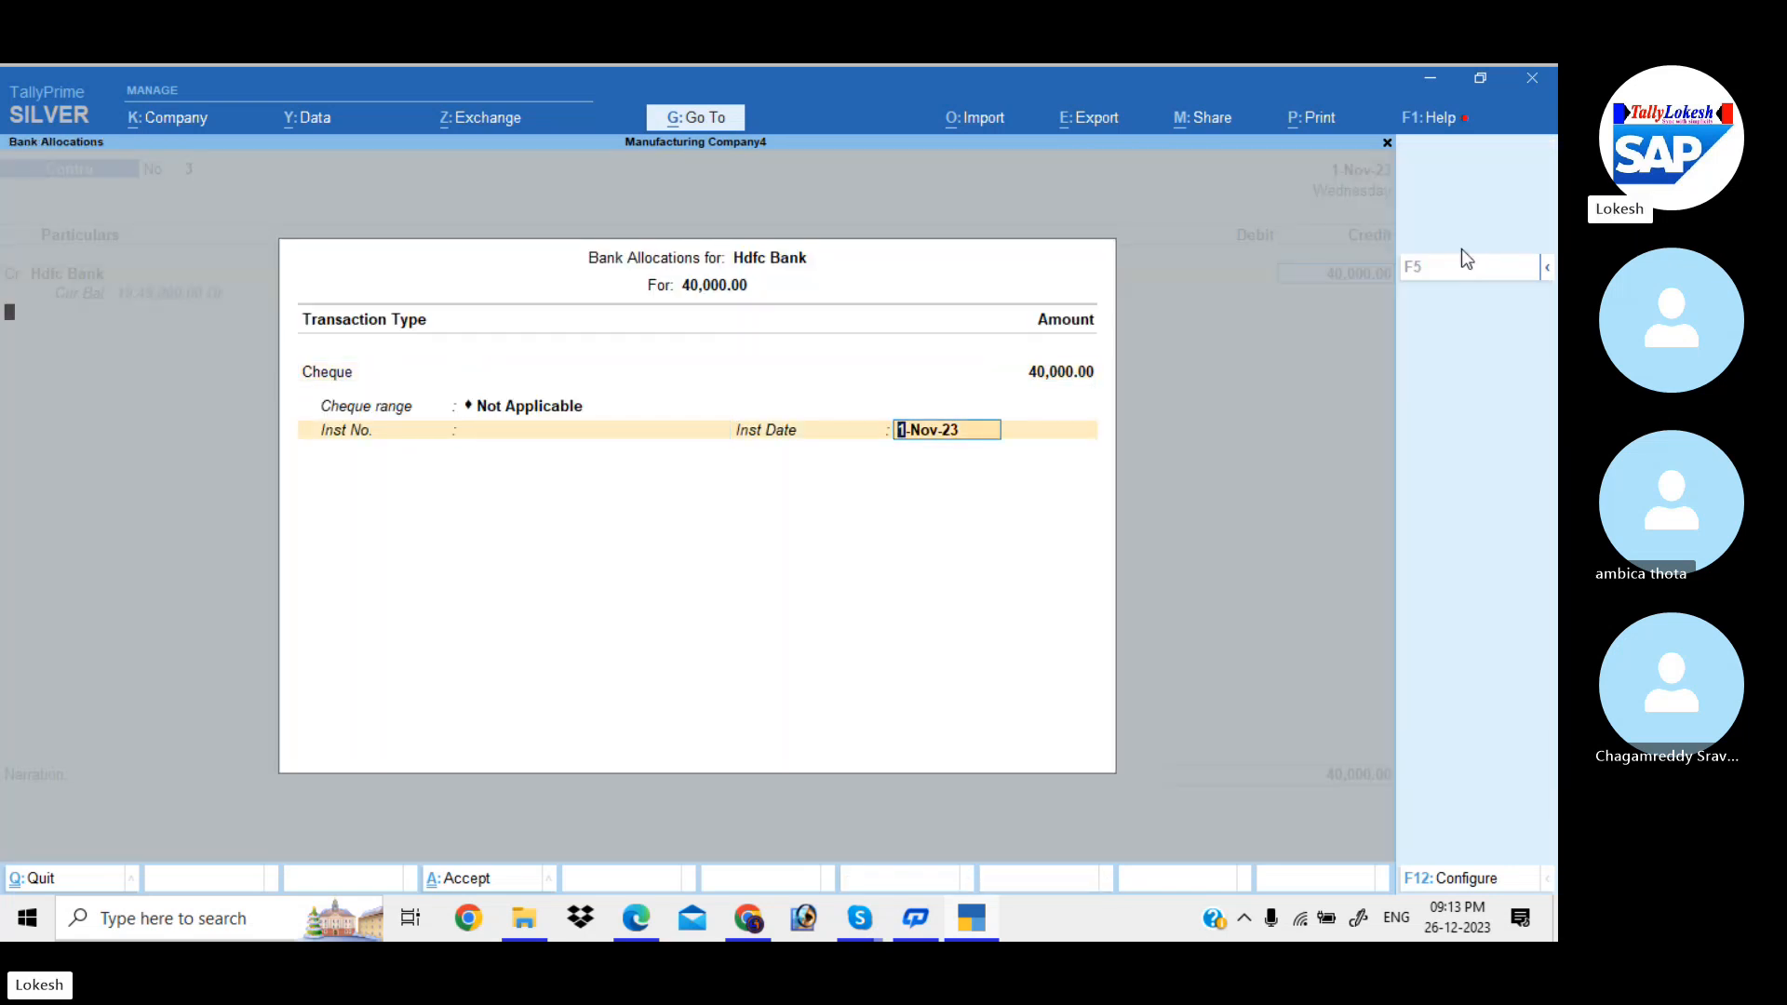
key("Return")
key("Return")
- Debit Petty Cash with 40,000 and save the contra voucher
key("Down")
key("Down")
key("Return")
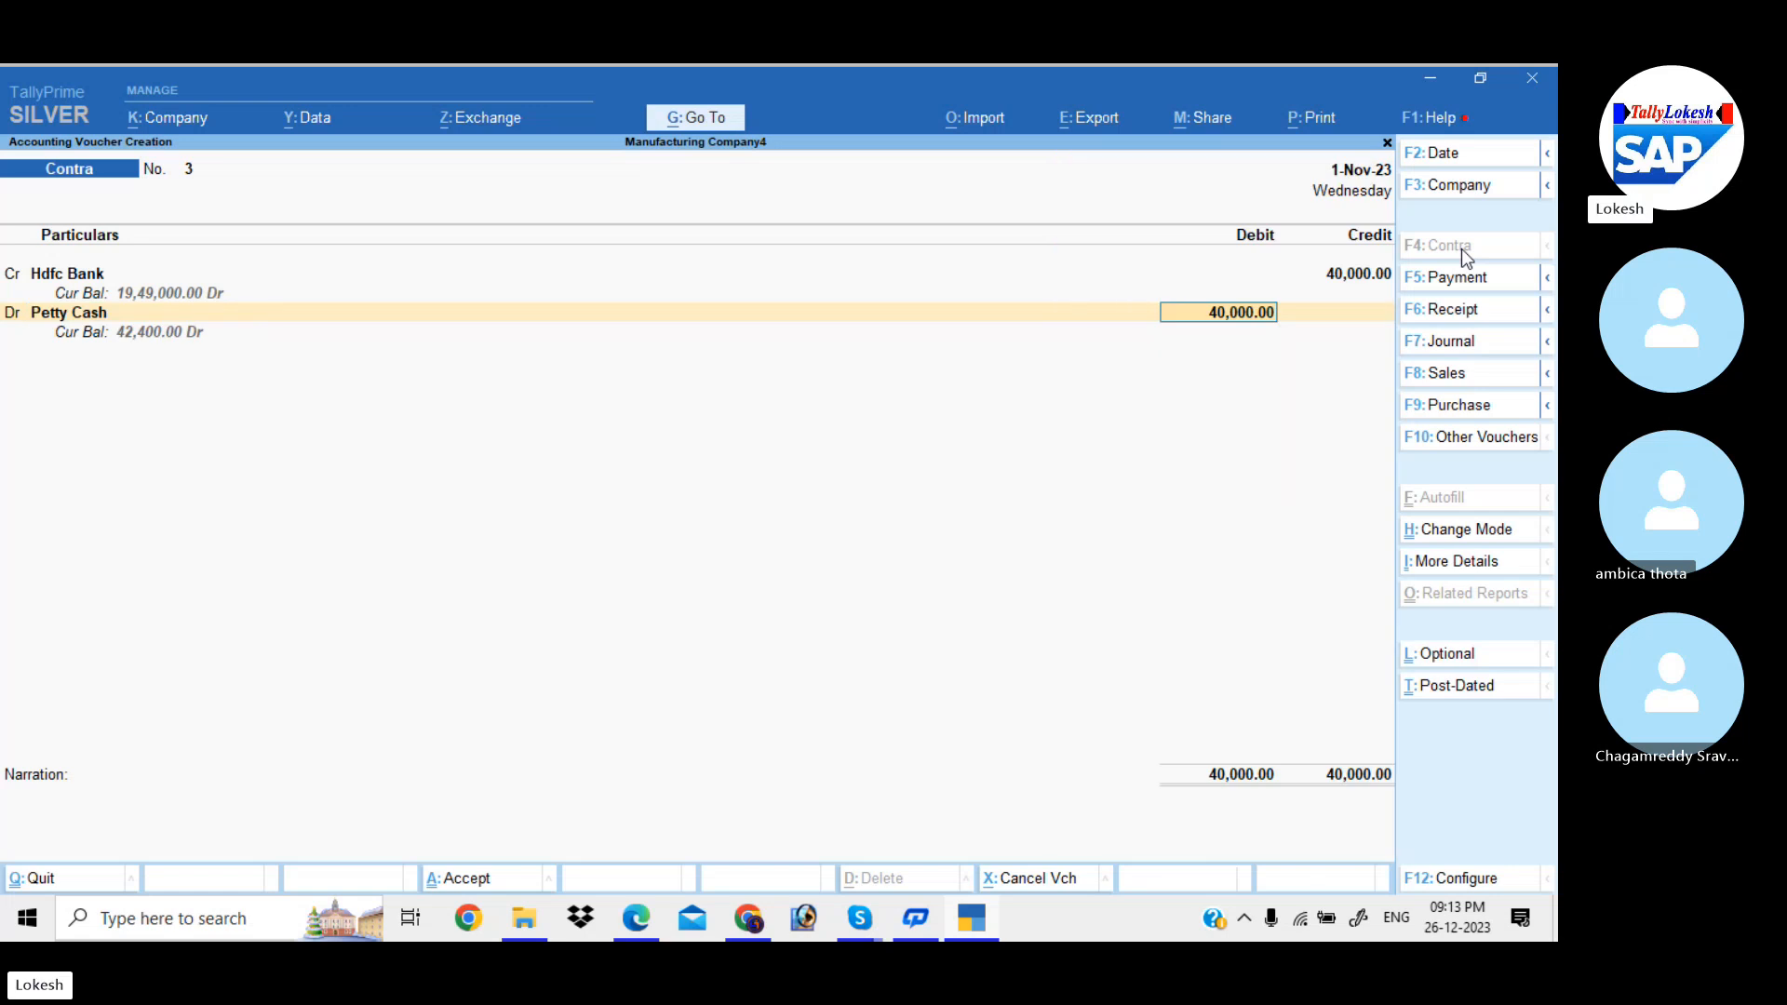
key("Return")
key("Return")
key("Return")
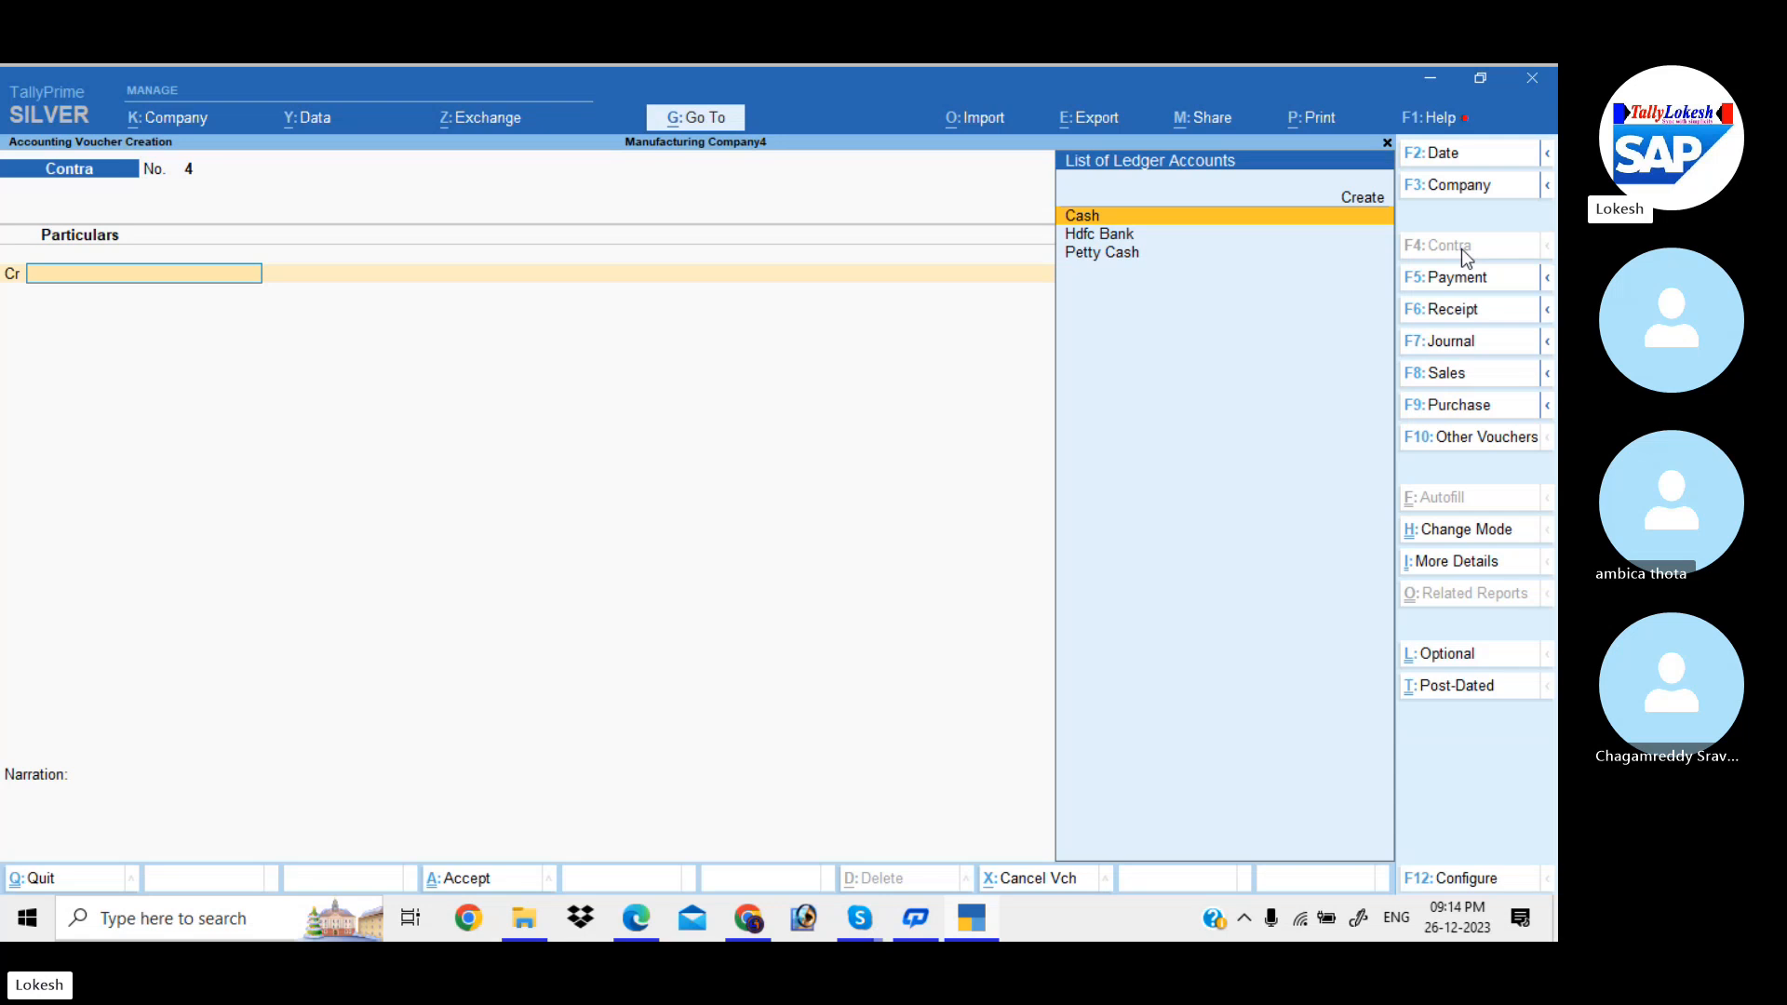
- Leave voucher entry and start creating a new stock item whose name begins with "Comp"
key("Escape")
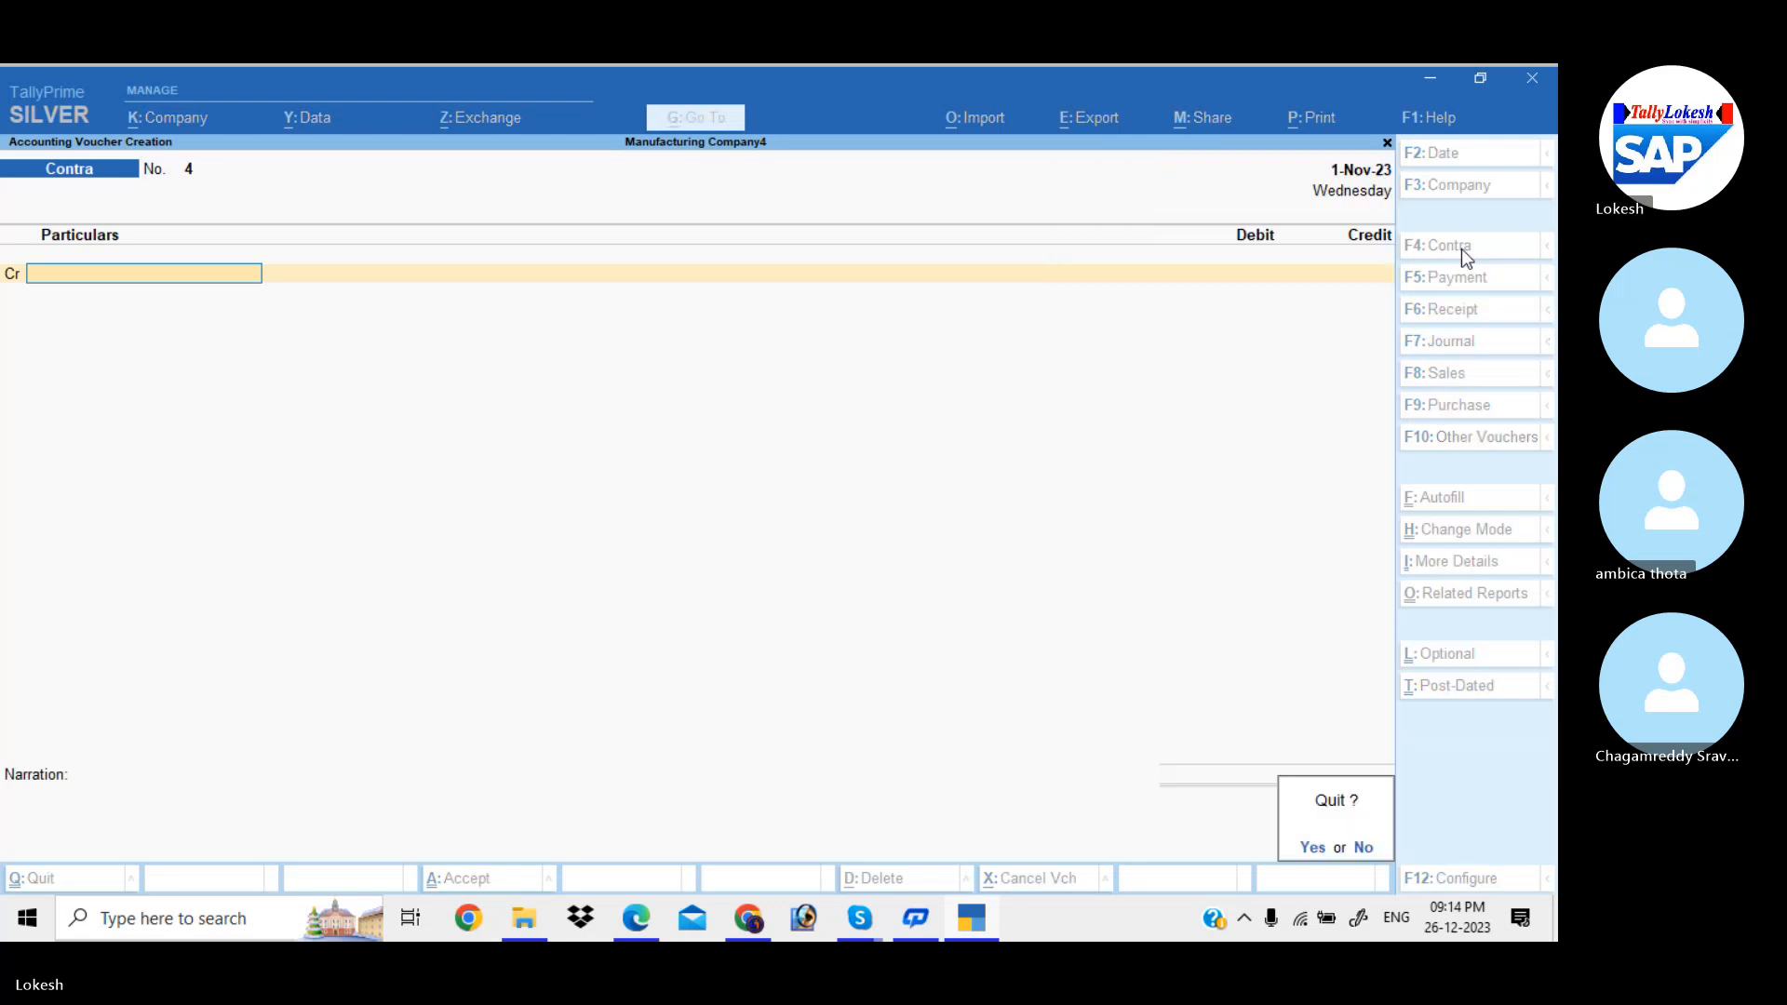
key("Return")
key("Up")
key("Up")
key("Up")
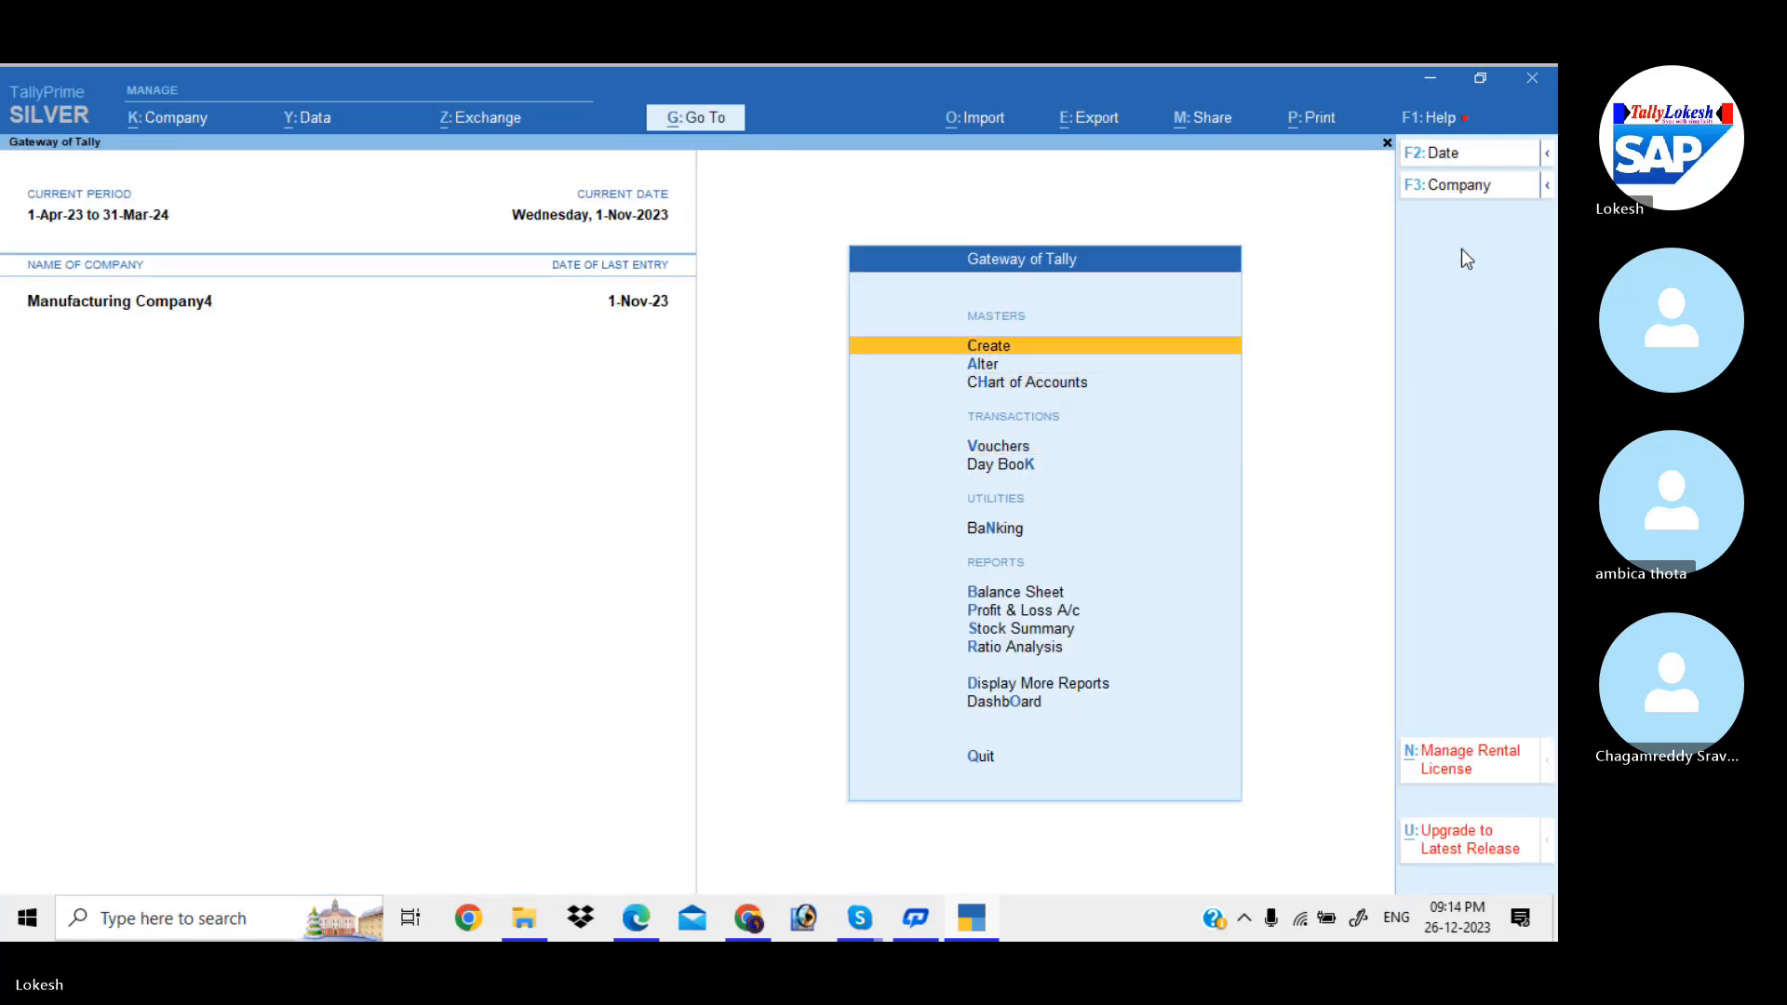
key("Return")
key("Down")
key("Down")
key("Down")
key("Down")
key("Down")
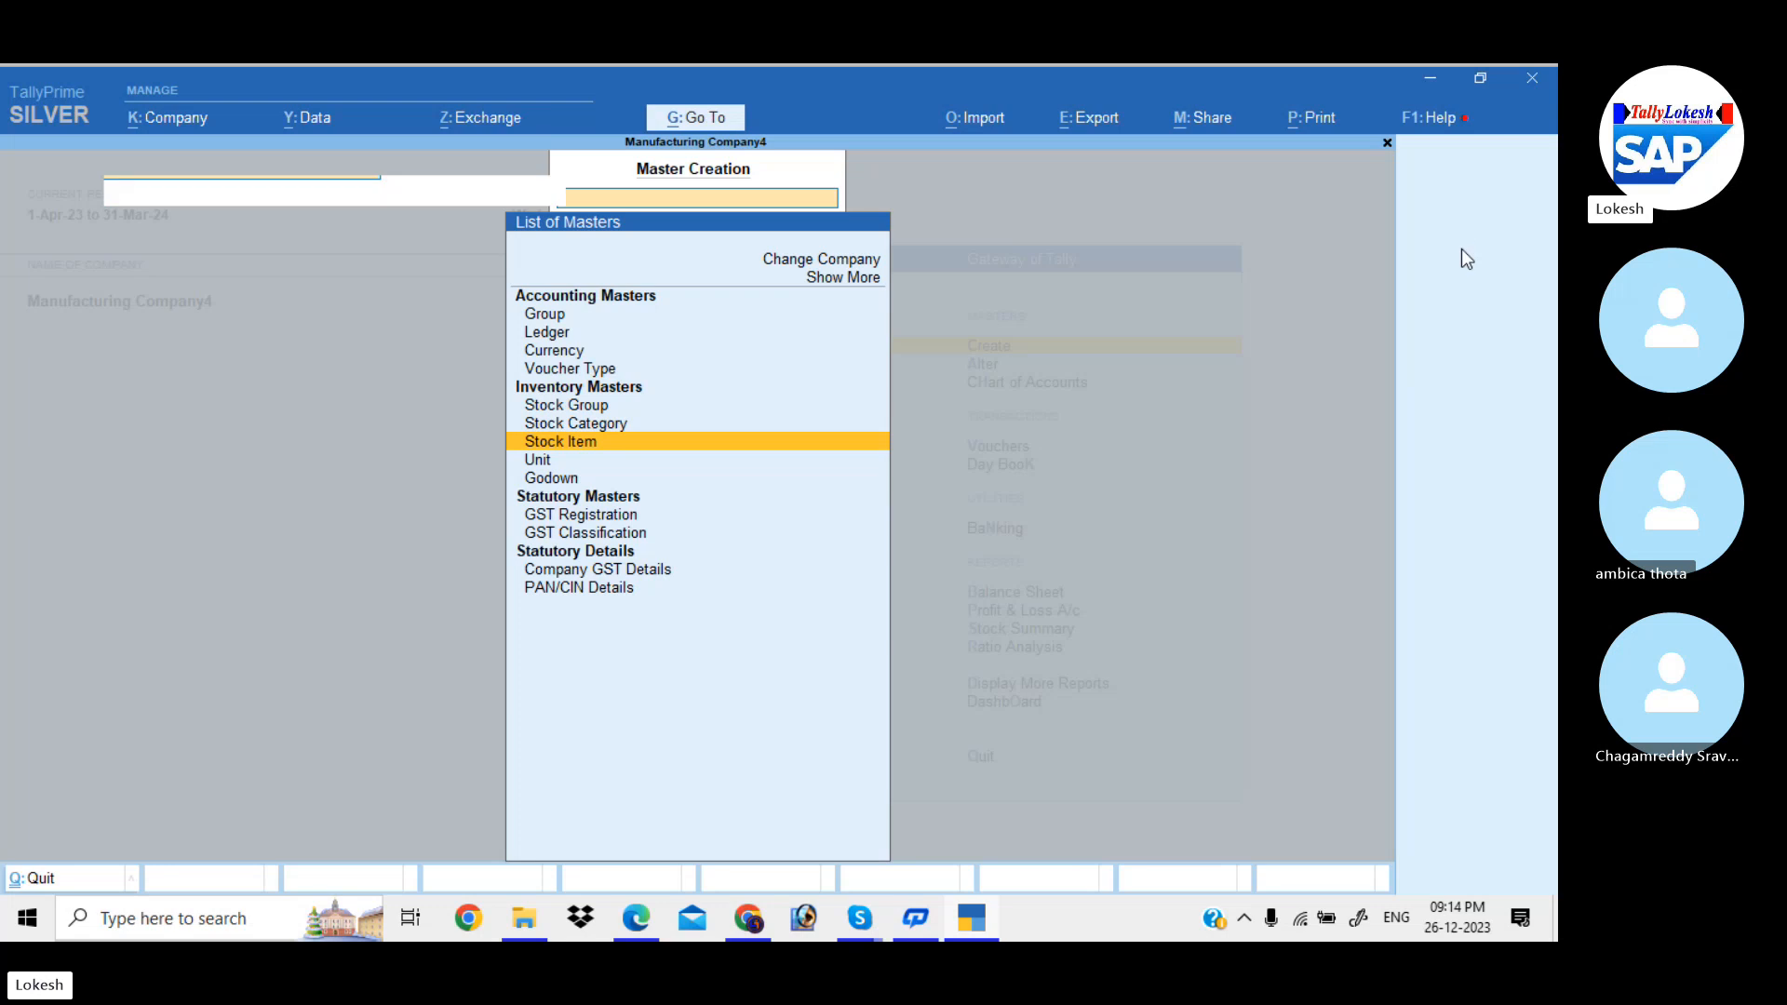
key("Return")
type("Comp")
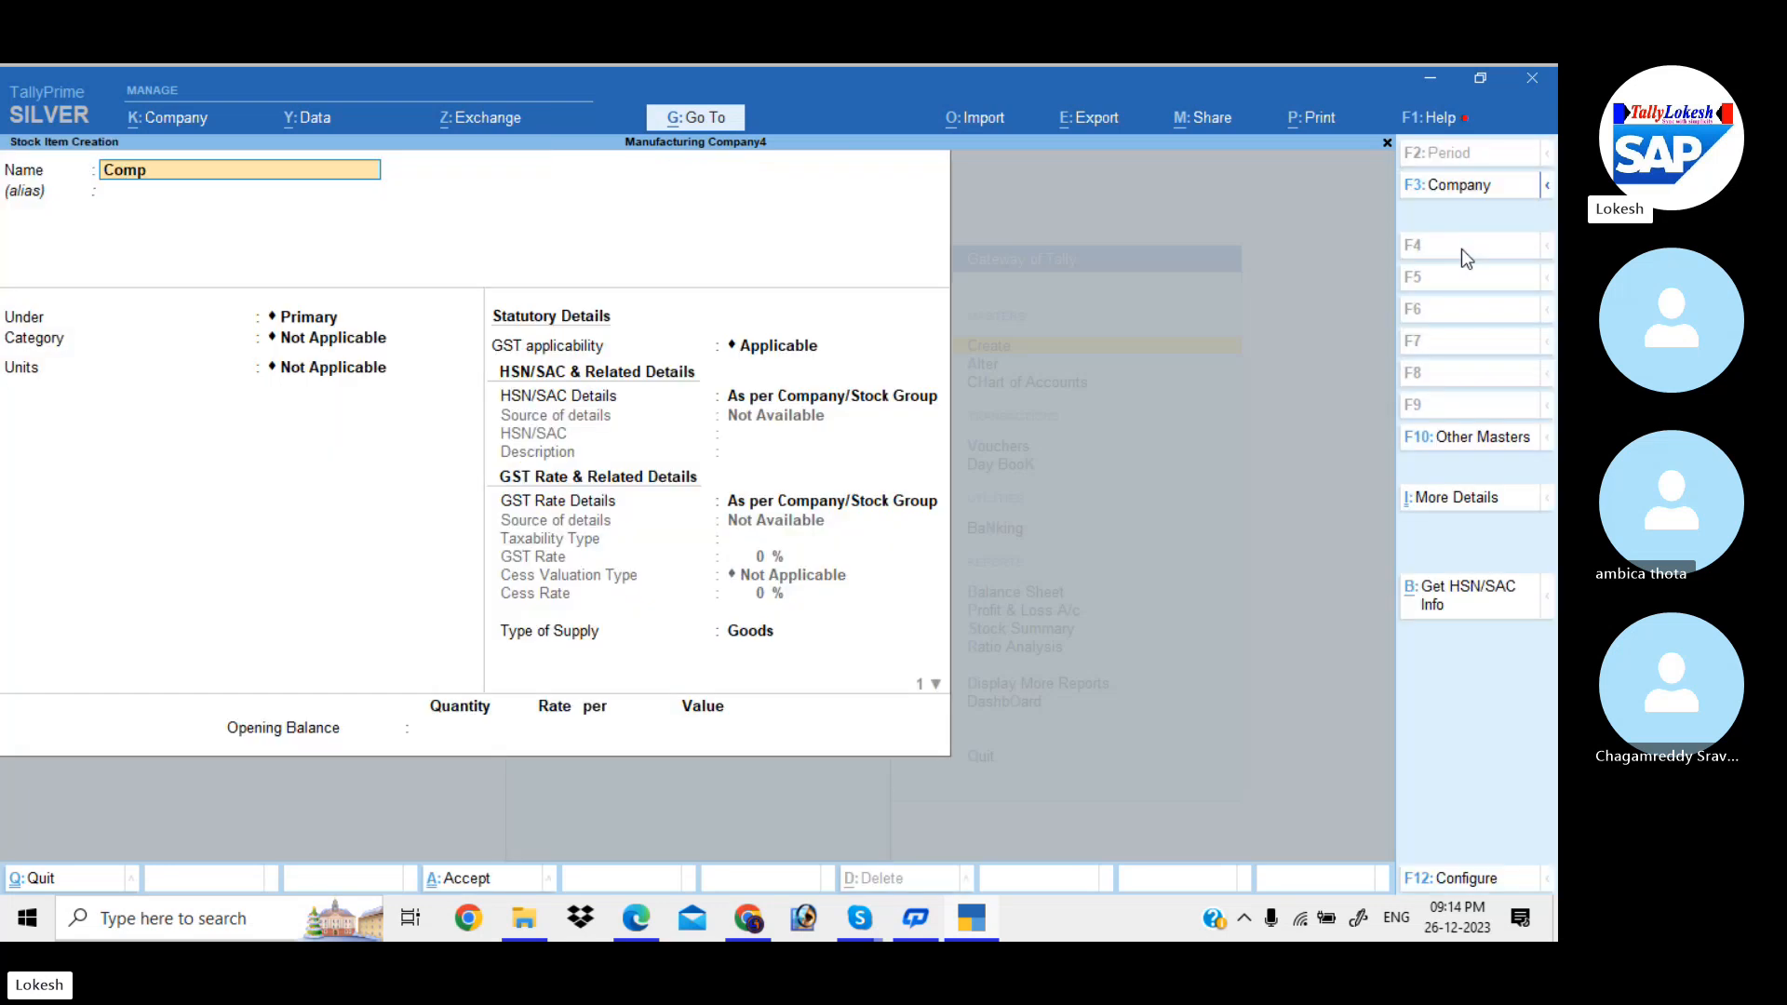
- Name the new stock item Computer P4 and leave its alias blank
type("uter P4")
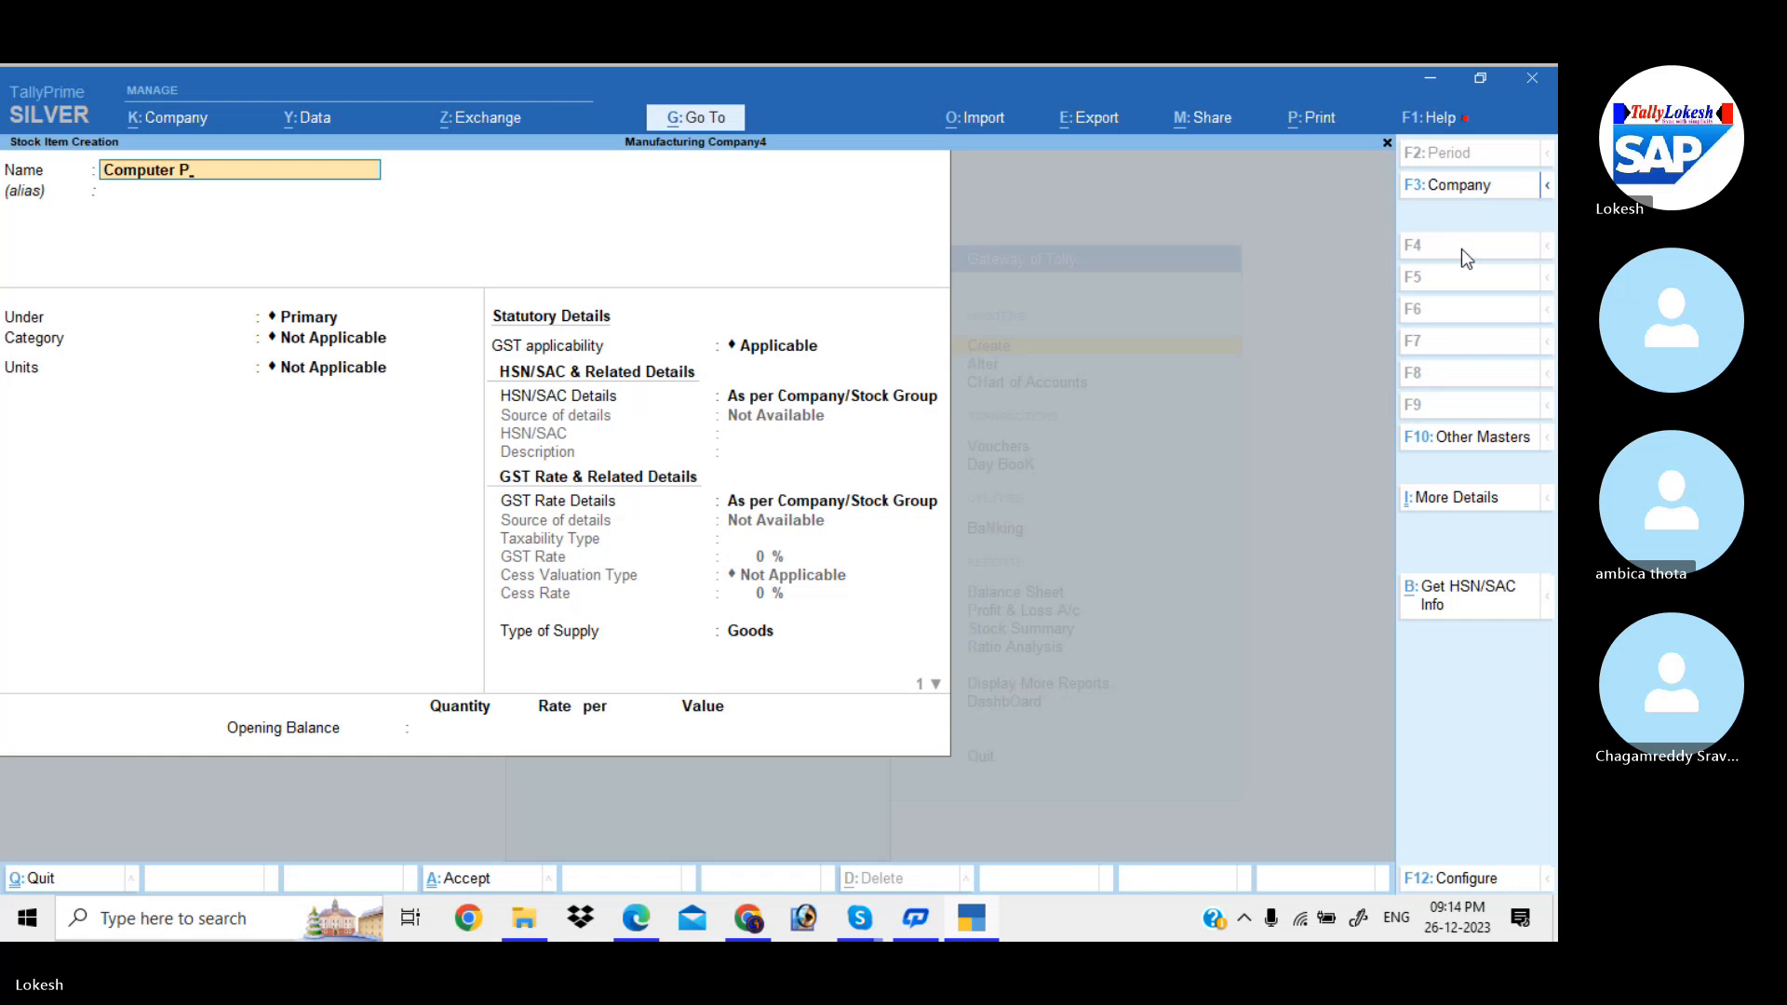
key("Return")
key("Return")
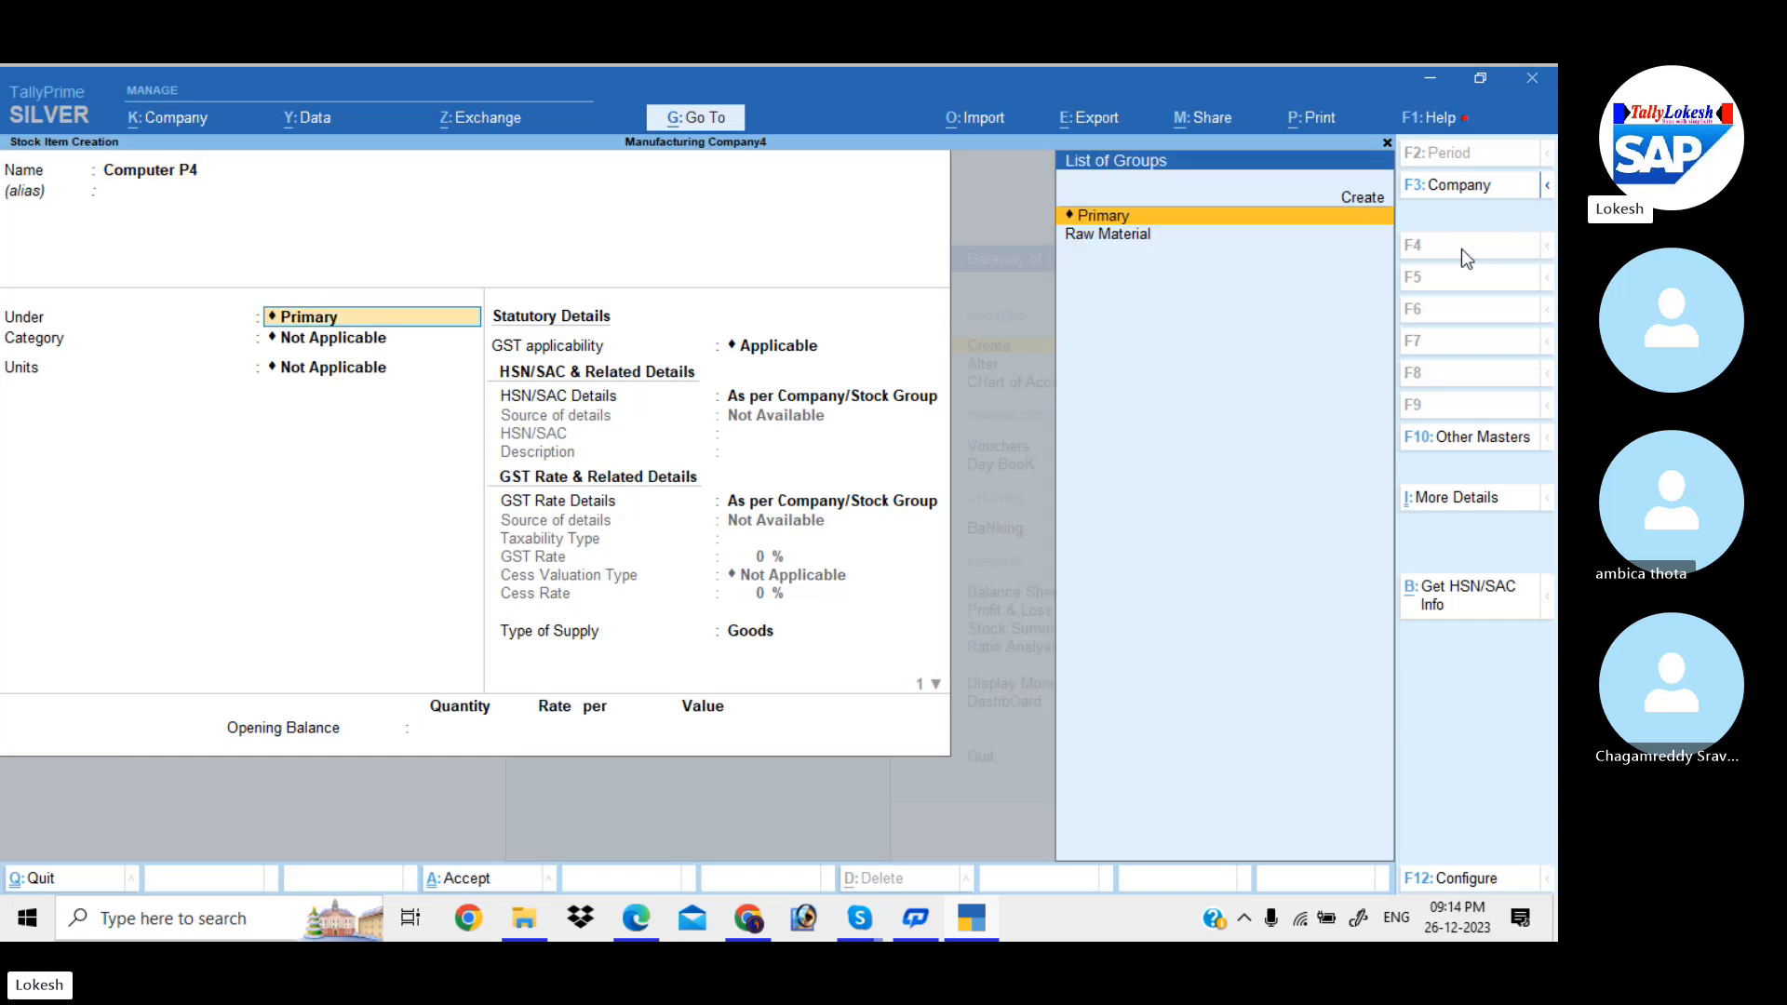
- Create a stock group named Finished Goods and assign the Computer P4 item to it
key("alt+c")
type("Fi")
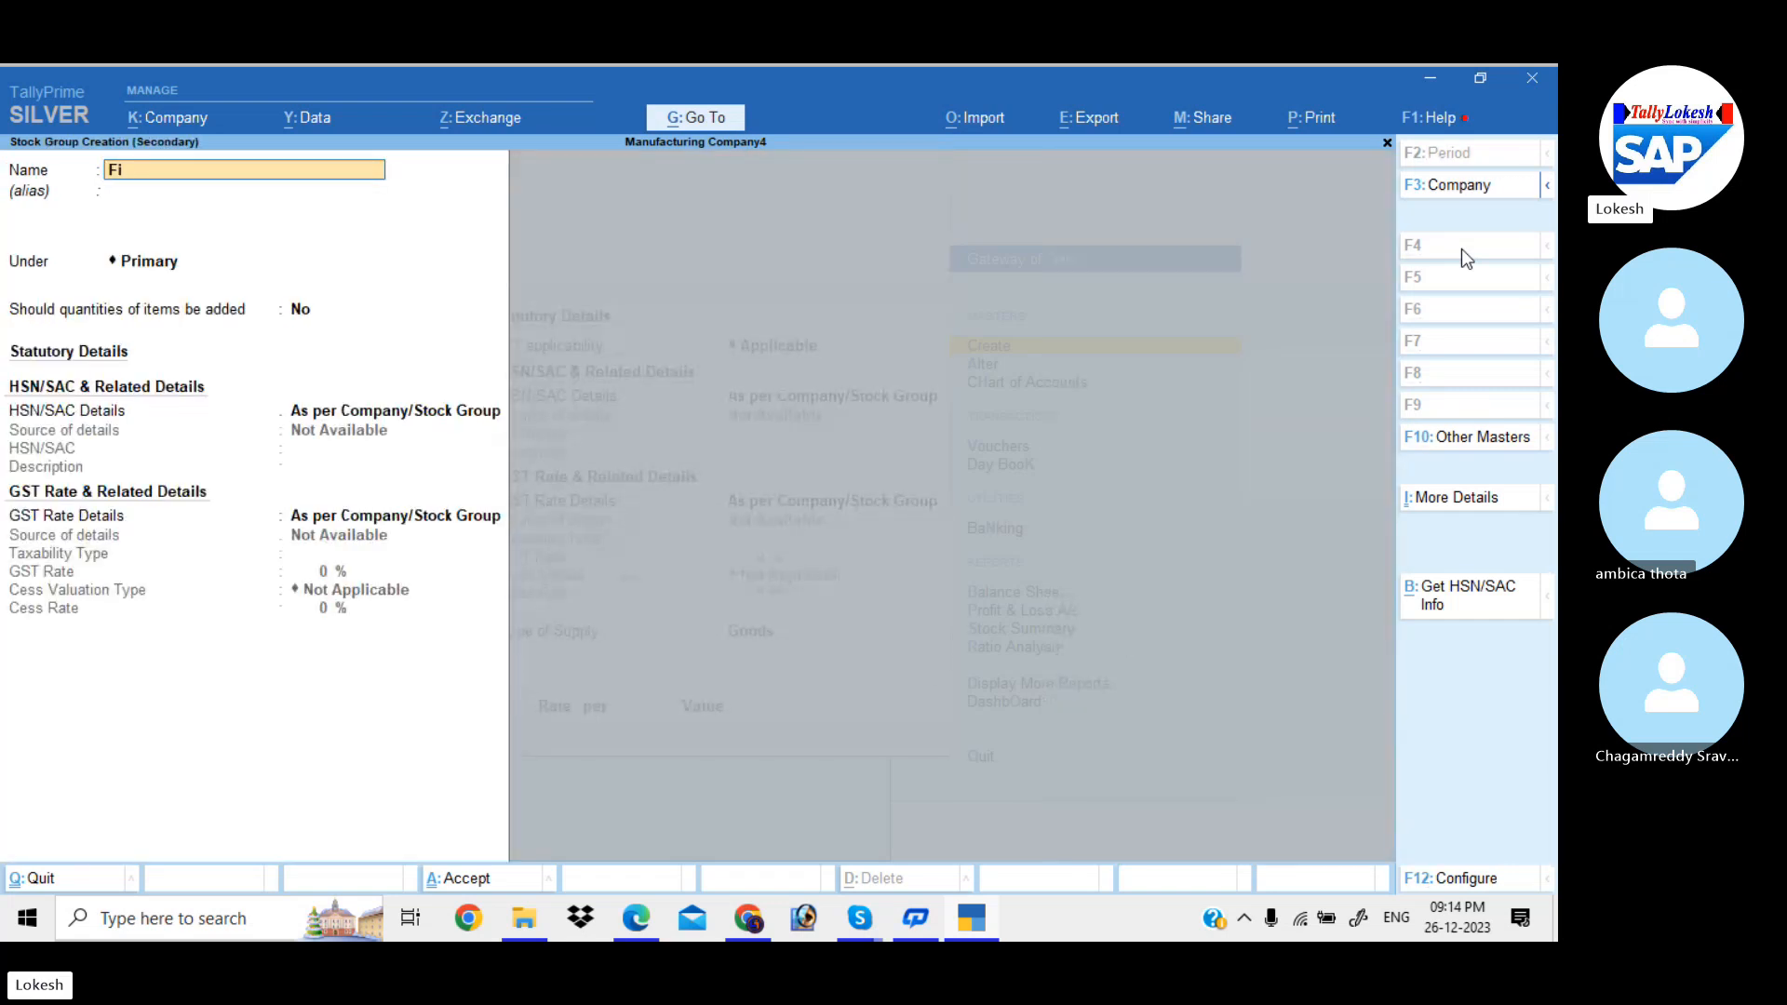
type("nis")
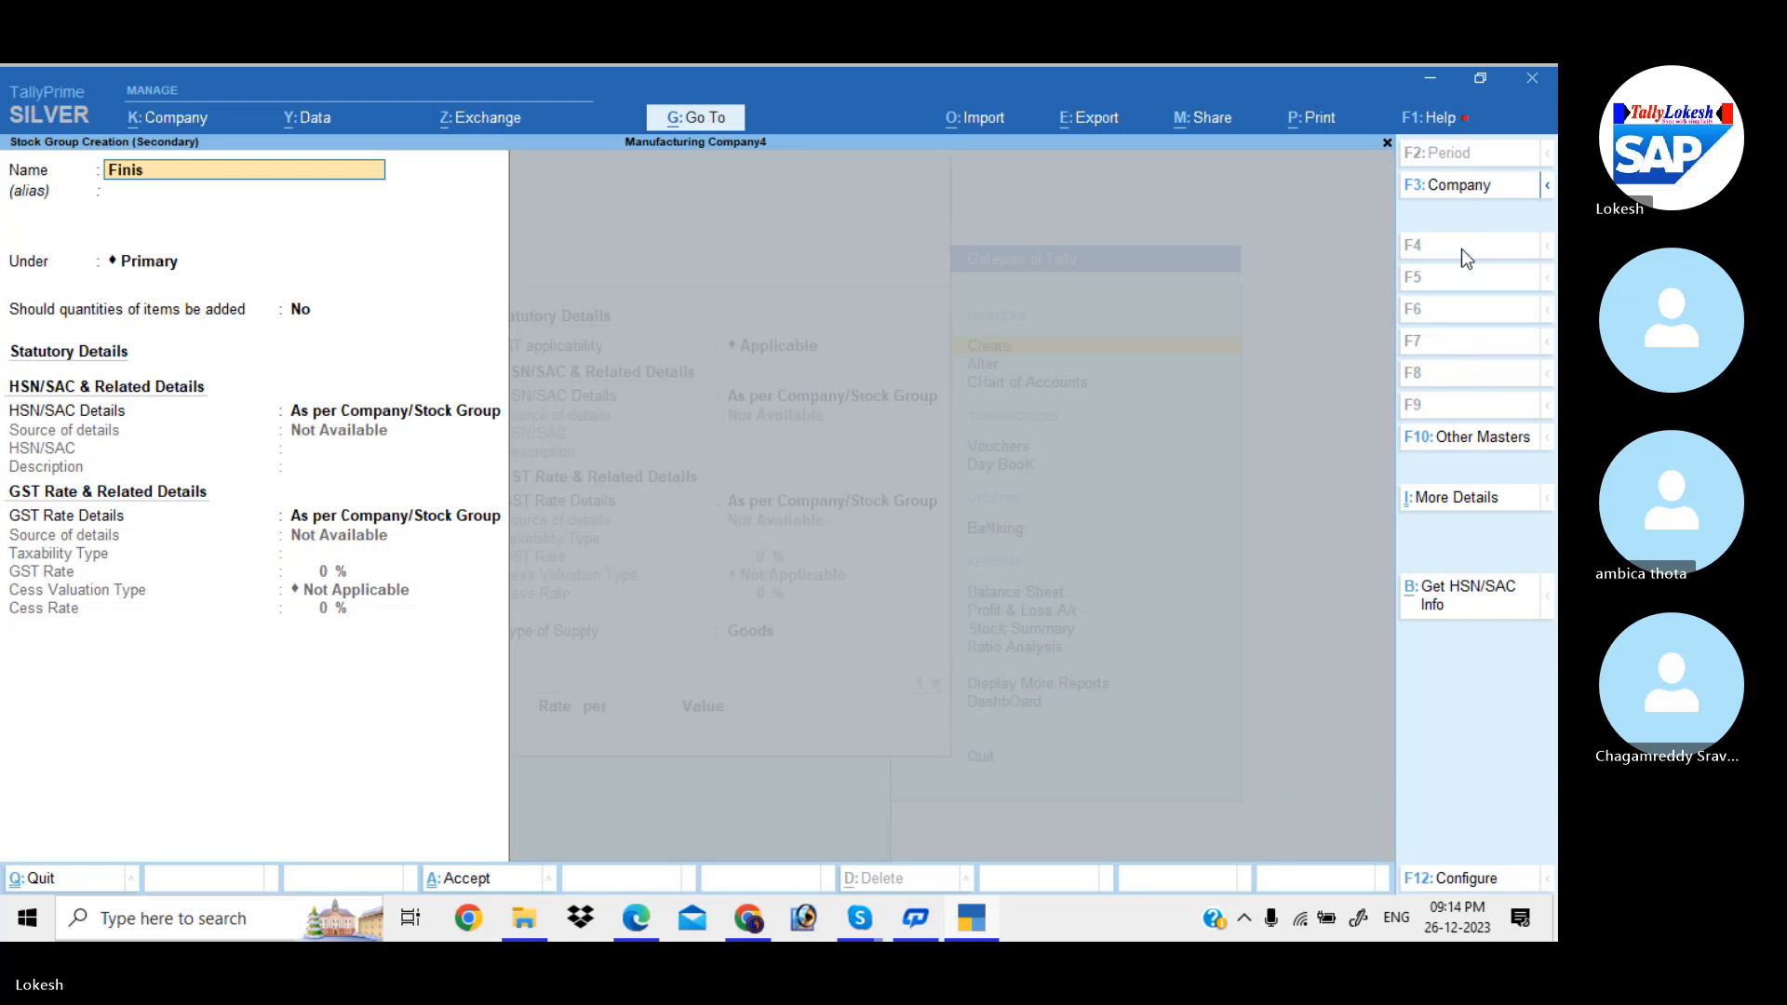
type("hed Goods")
key("Return")
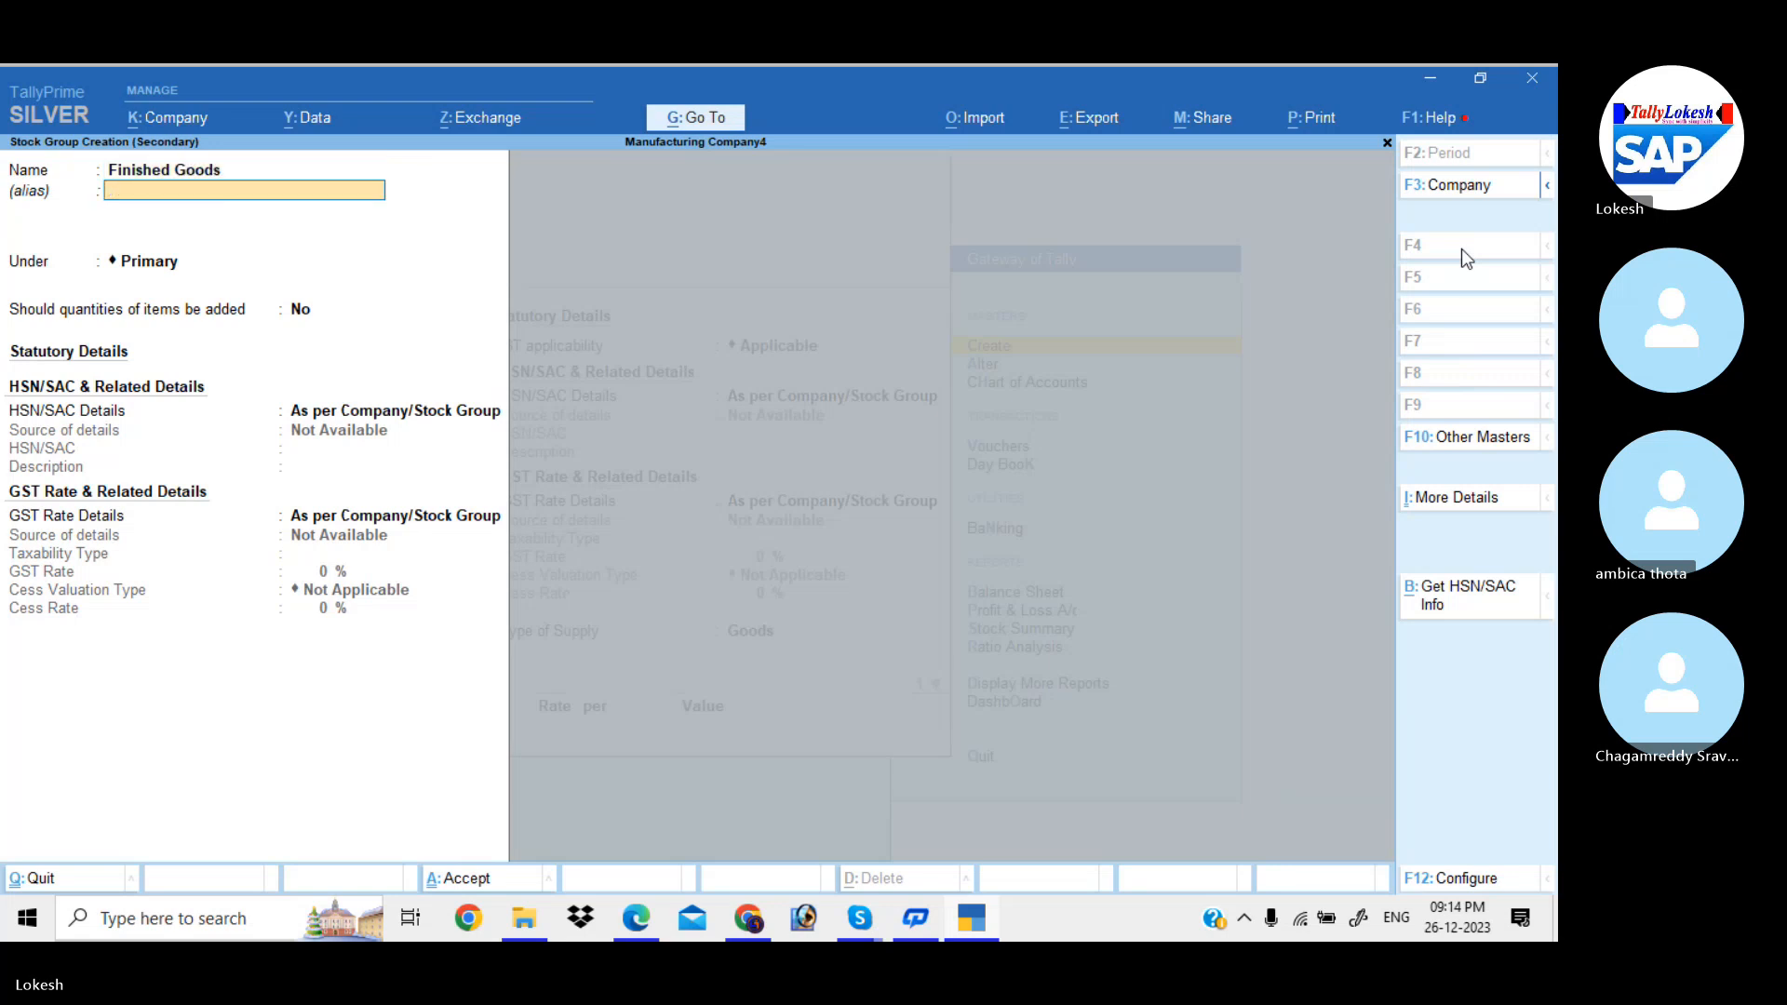
key("ctrl+a")
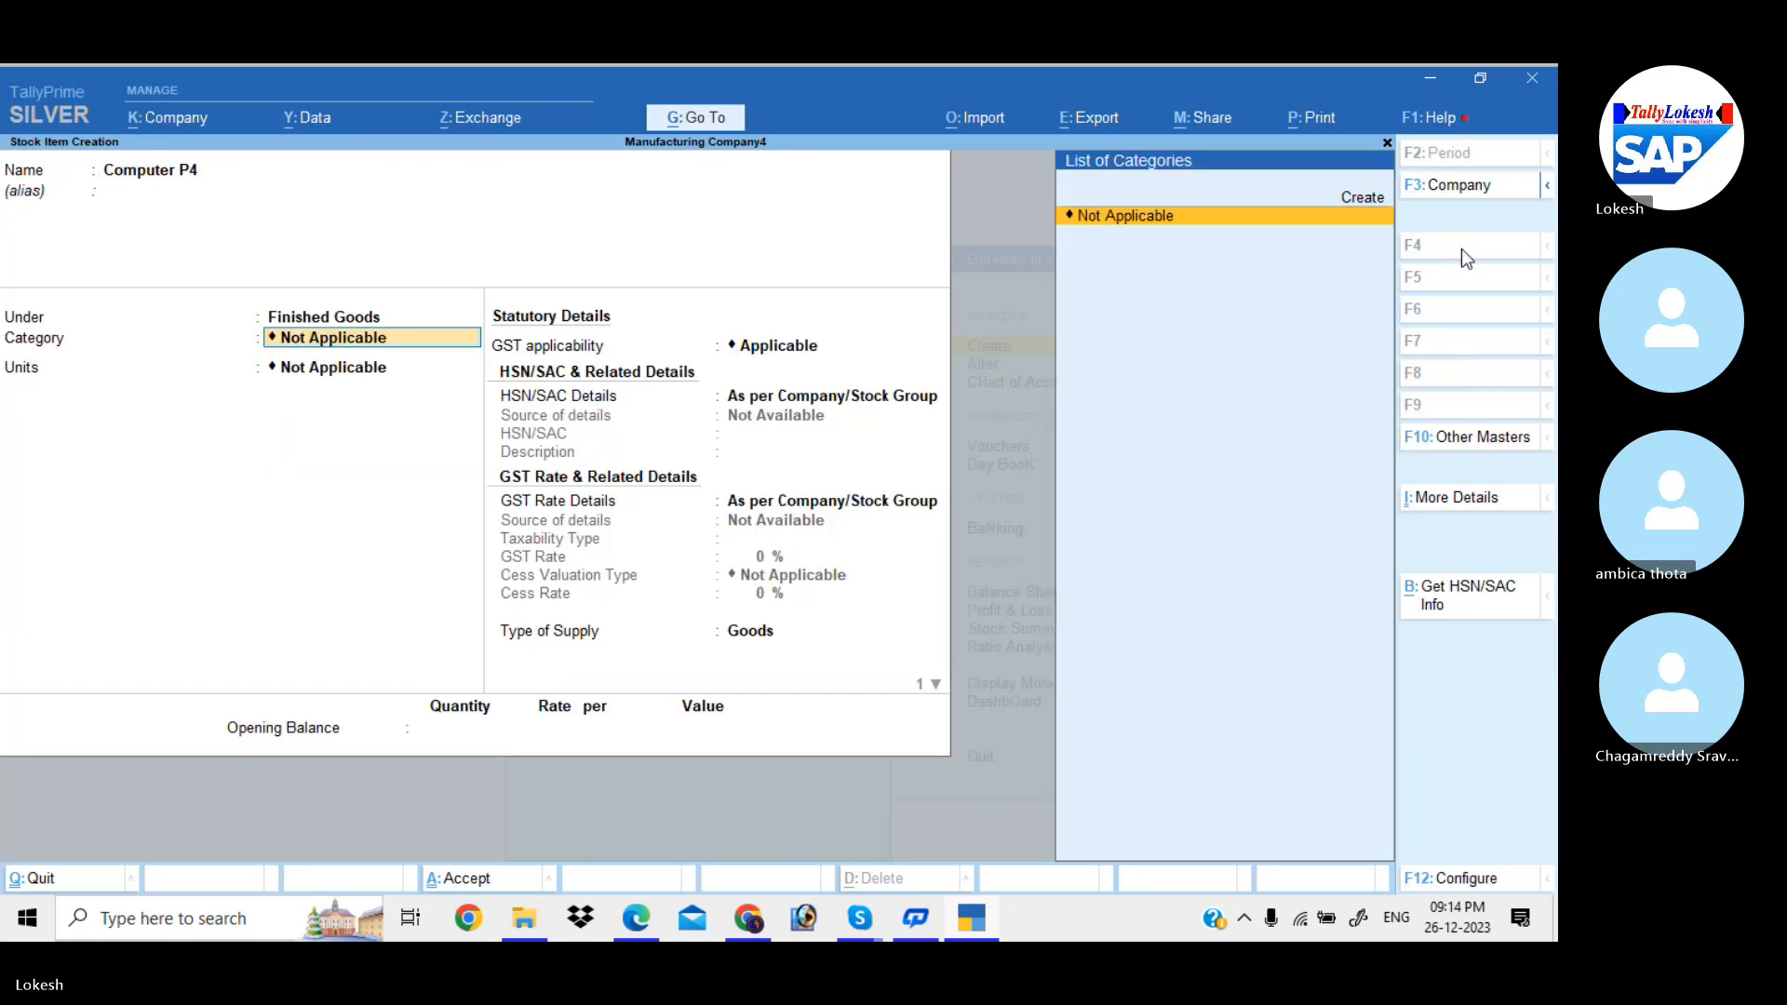
- Turn off the use of stock categories for stock items in the item creation configuration
left_click(1480, 878)
key("Down")
key("Down")
key("Down")
key("Down")
key("Down")
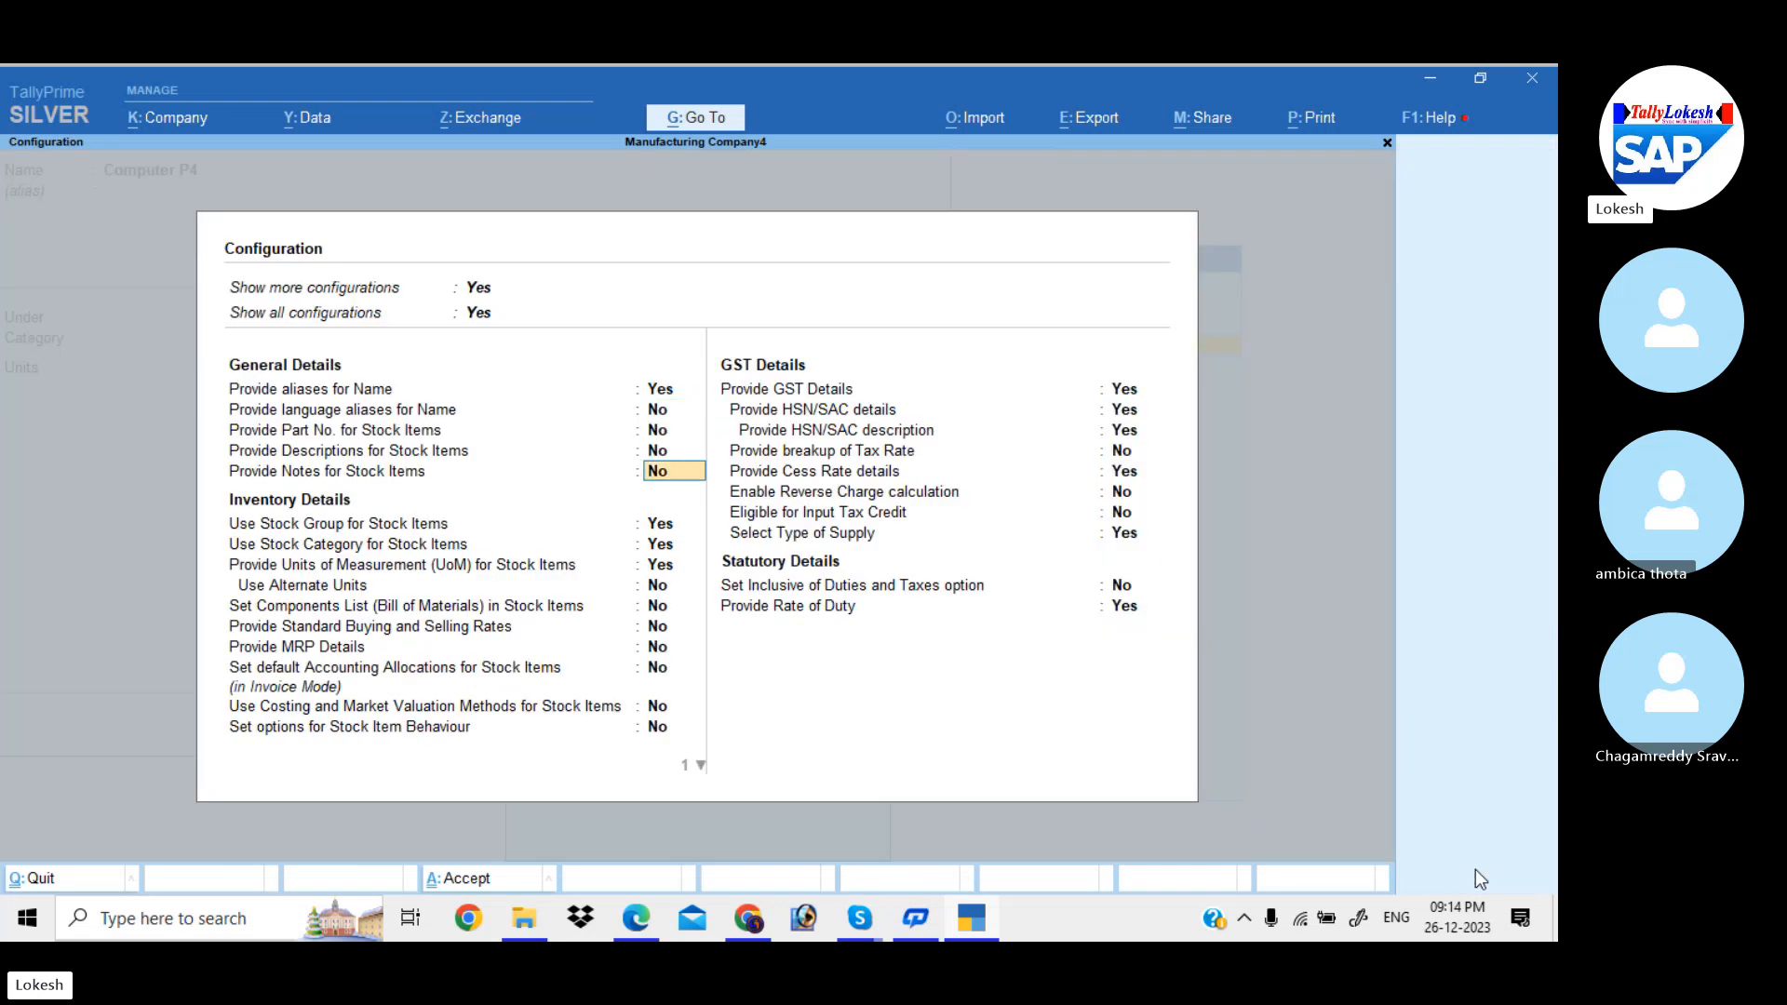
type("n")
key("Return")
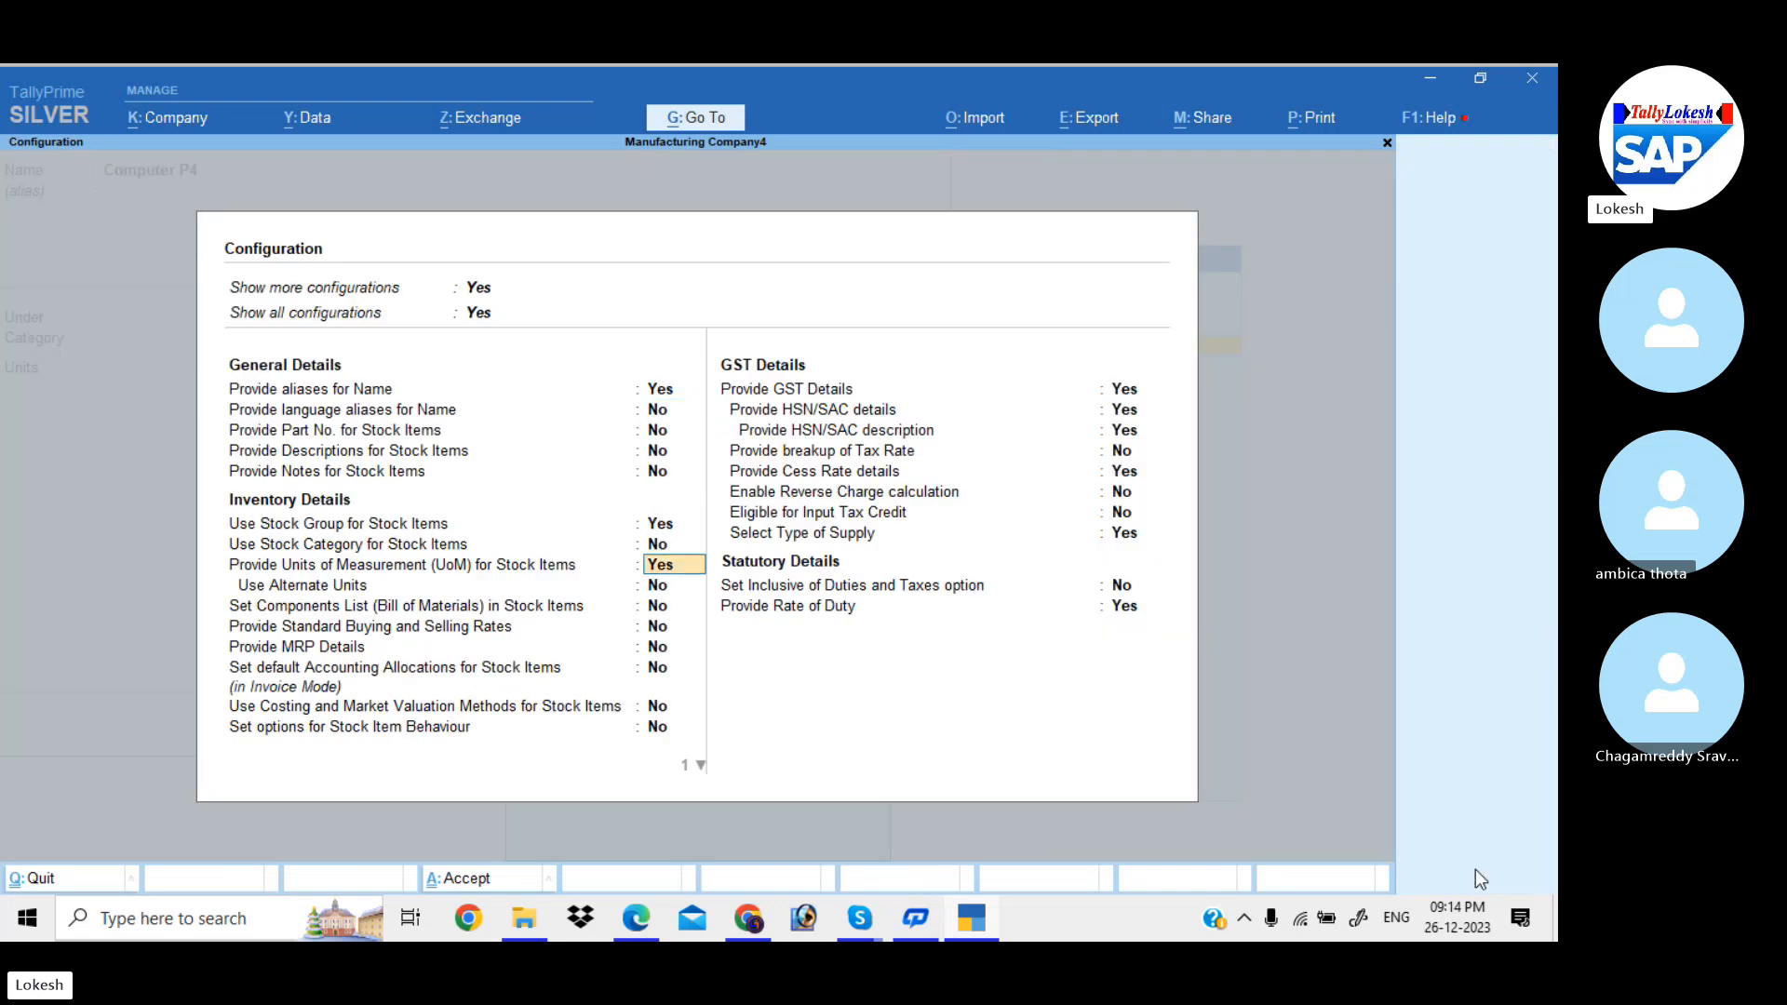
- Enable setting a components list (Bill of Materials) in stock items and save the configuration
key("Down")
key("Down")
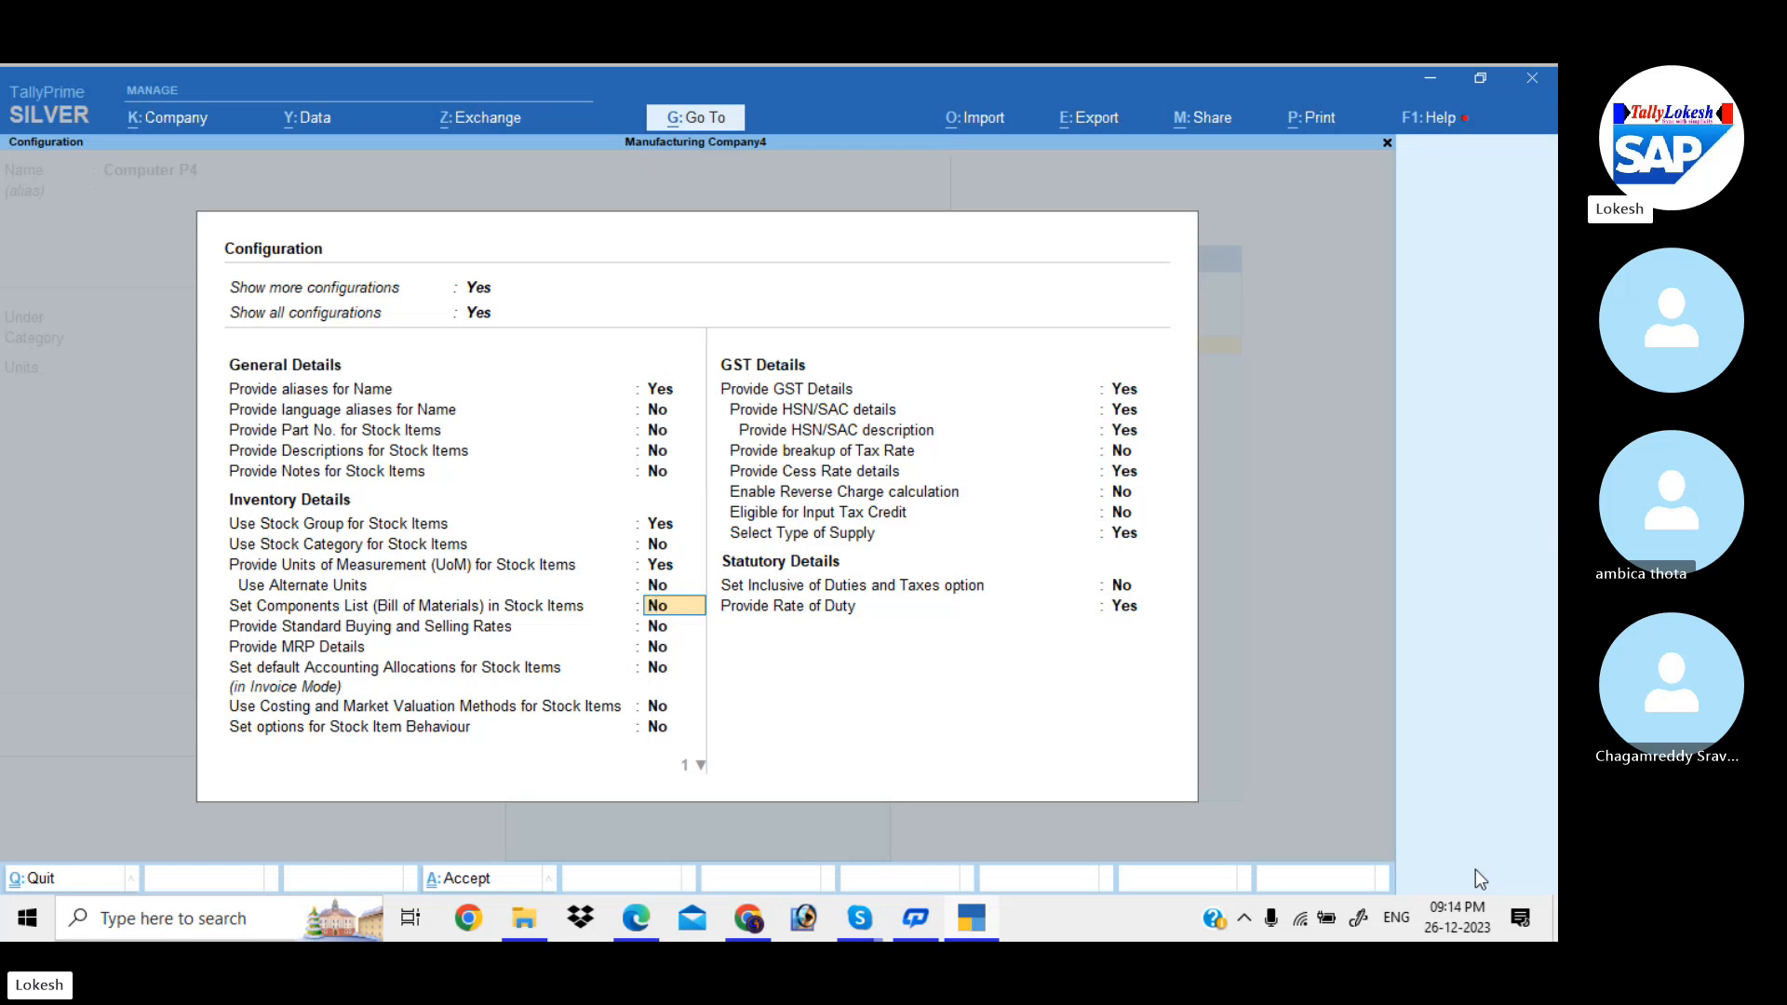
type("y")
key("Return")
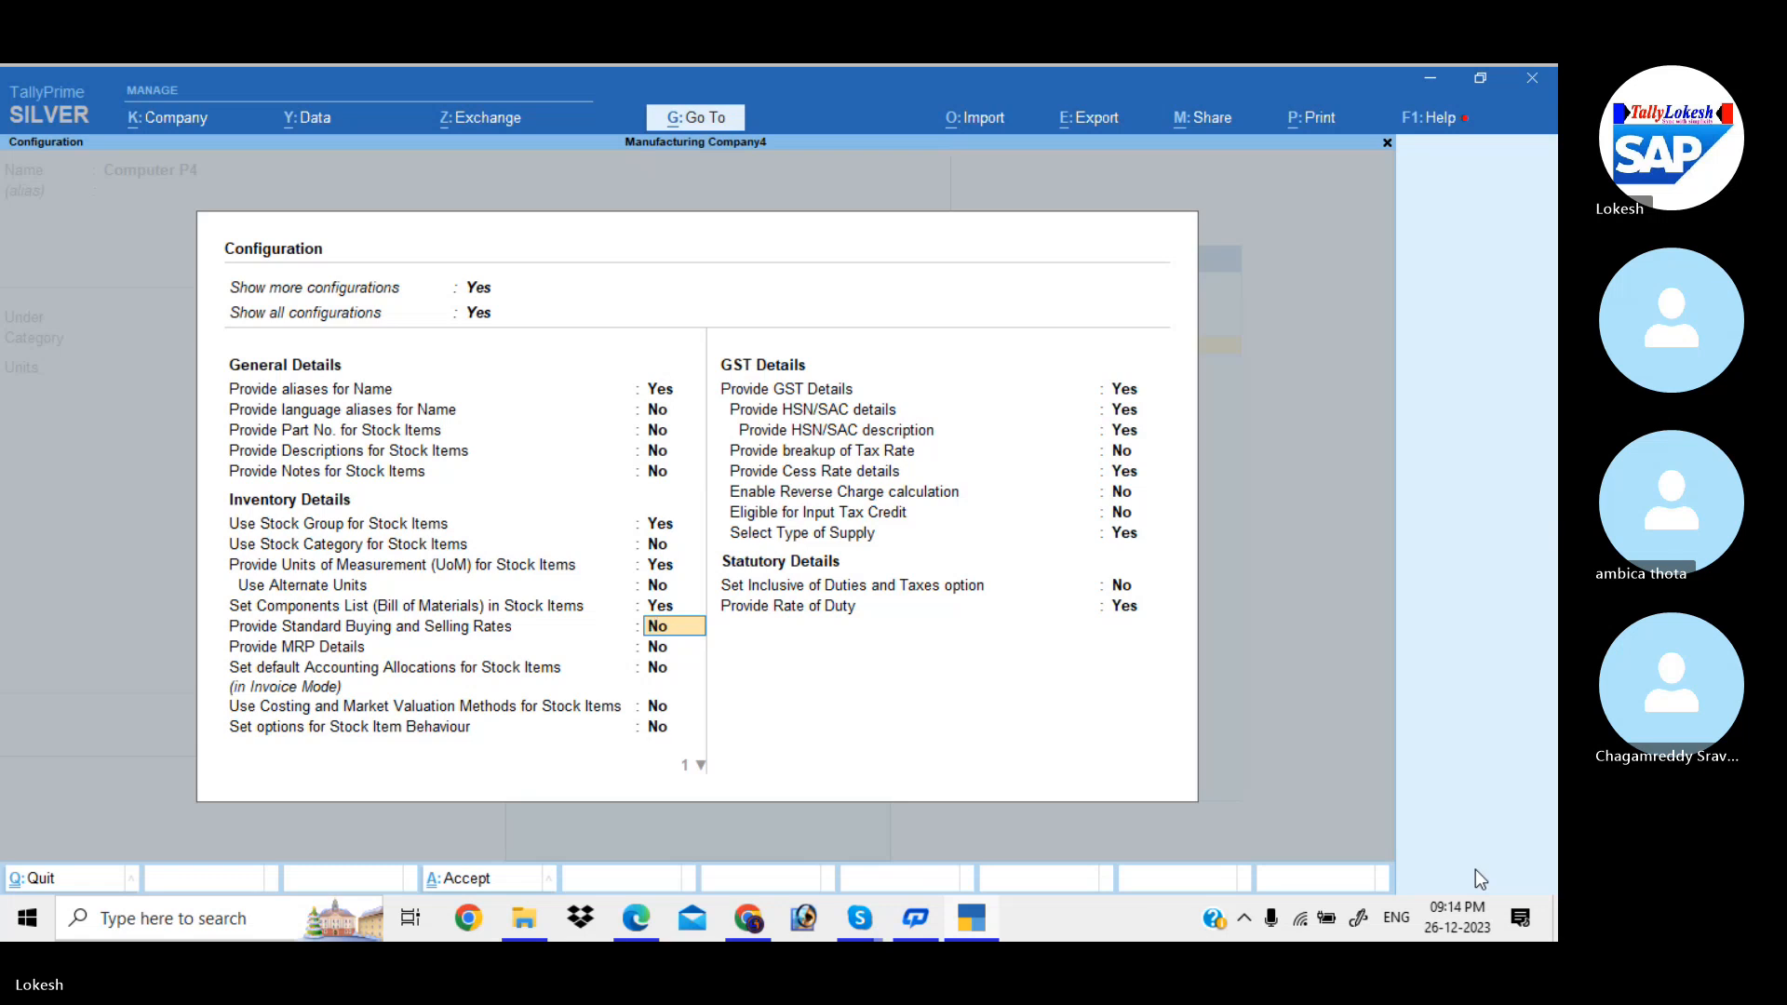
key("ctrl+a")
- Set the unit of the Computer P4 item to nos
key("Return")
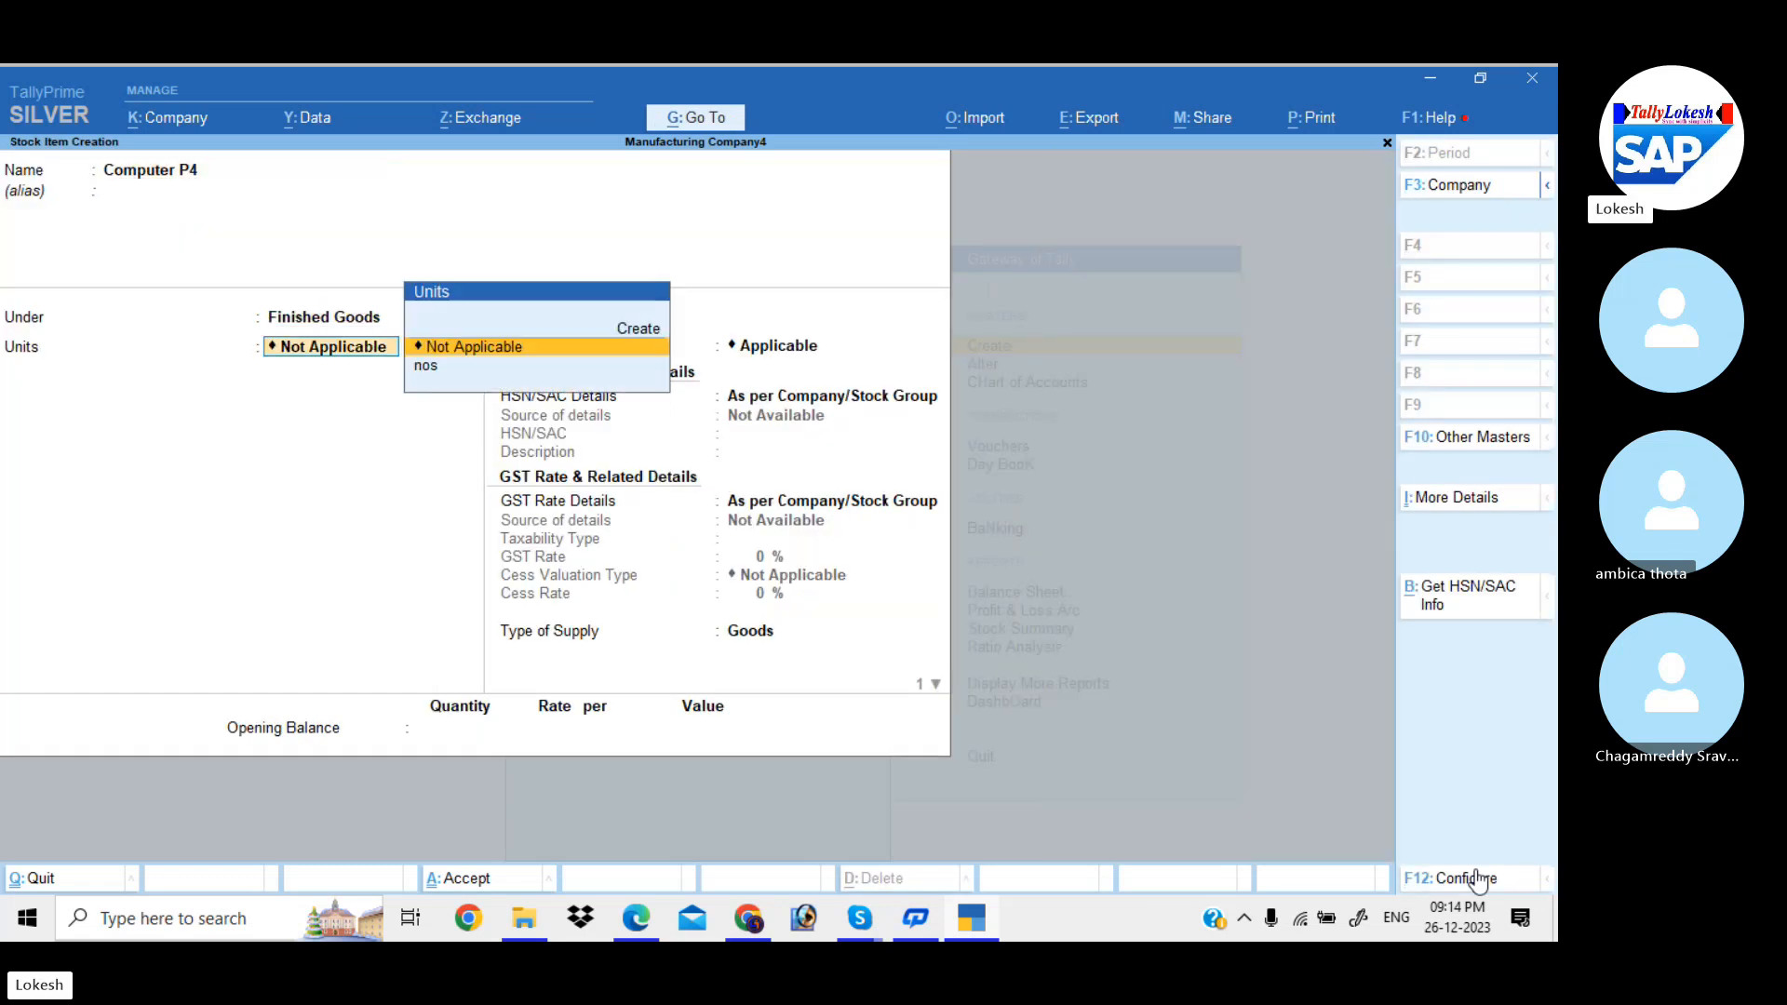
key("Down")
key("Return")
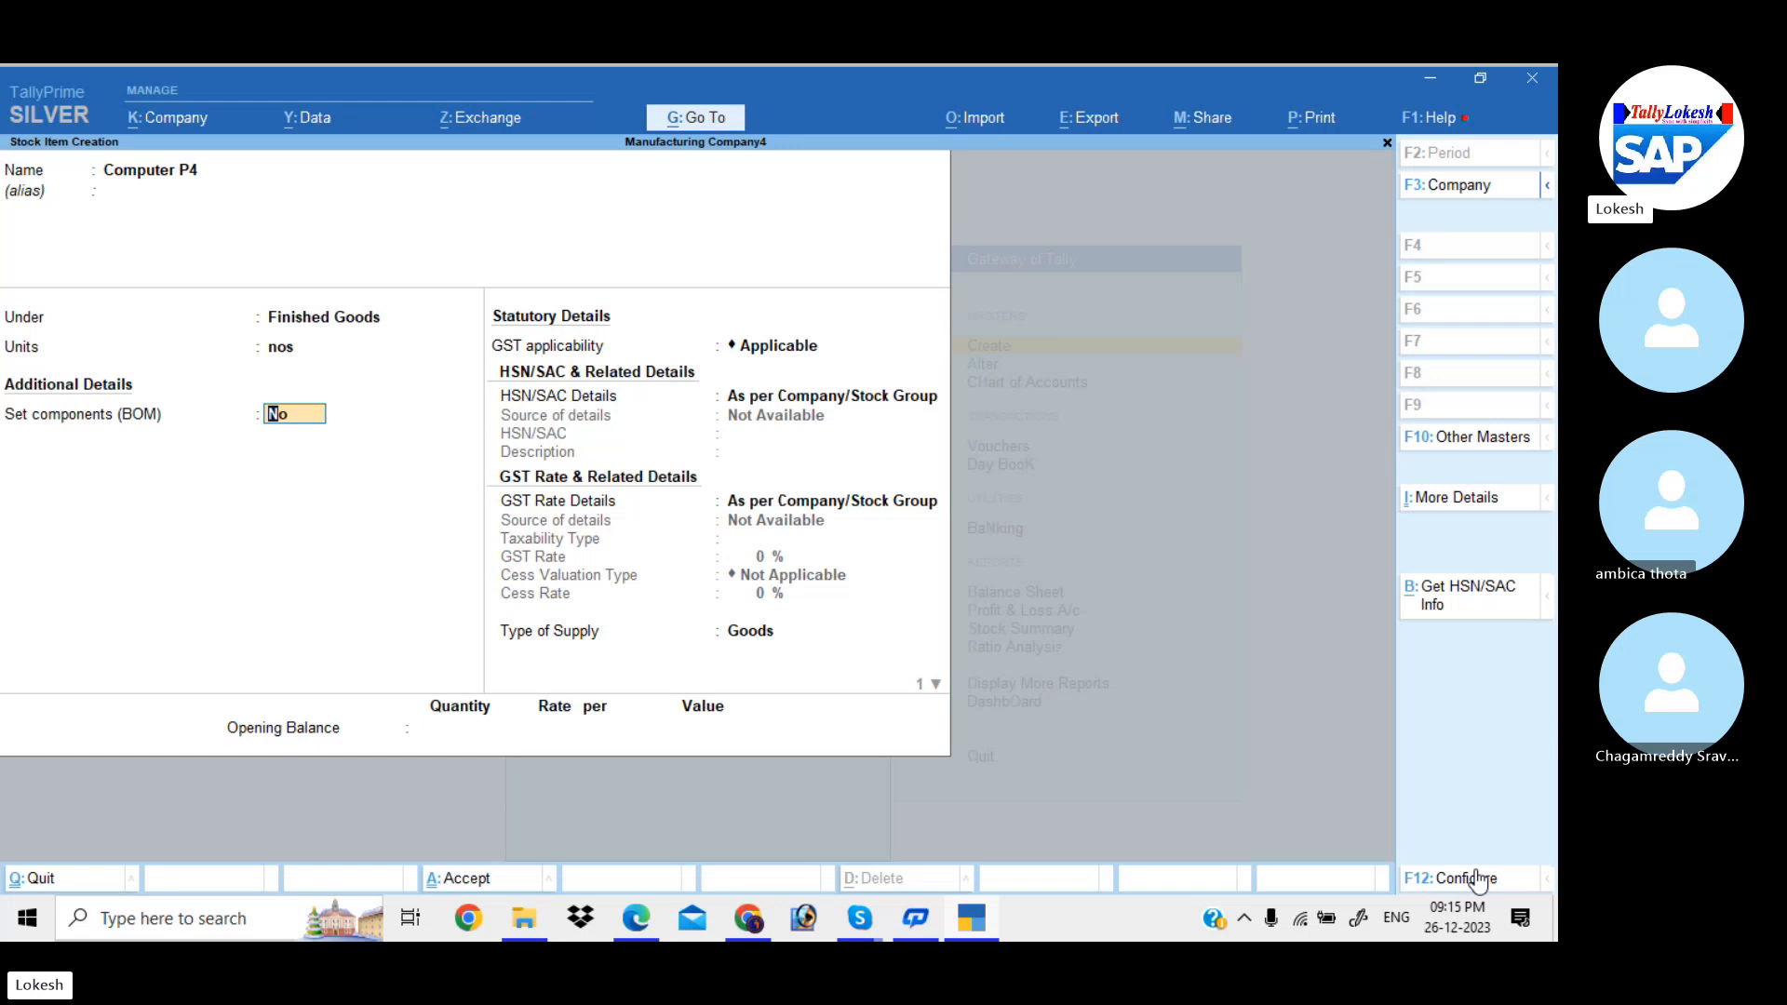
- Enable BOM components for the item and create a BOM named Computer P4 with a unit of manufacture of 1 nos
type("y")
key("Return")
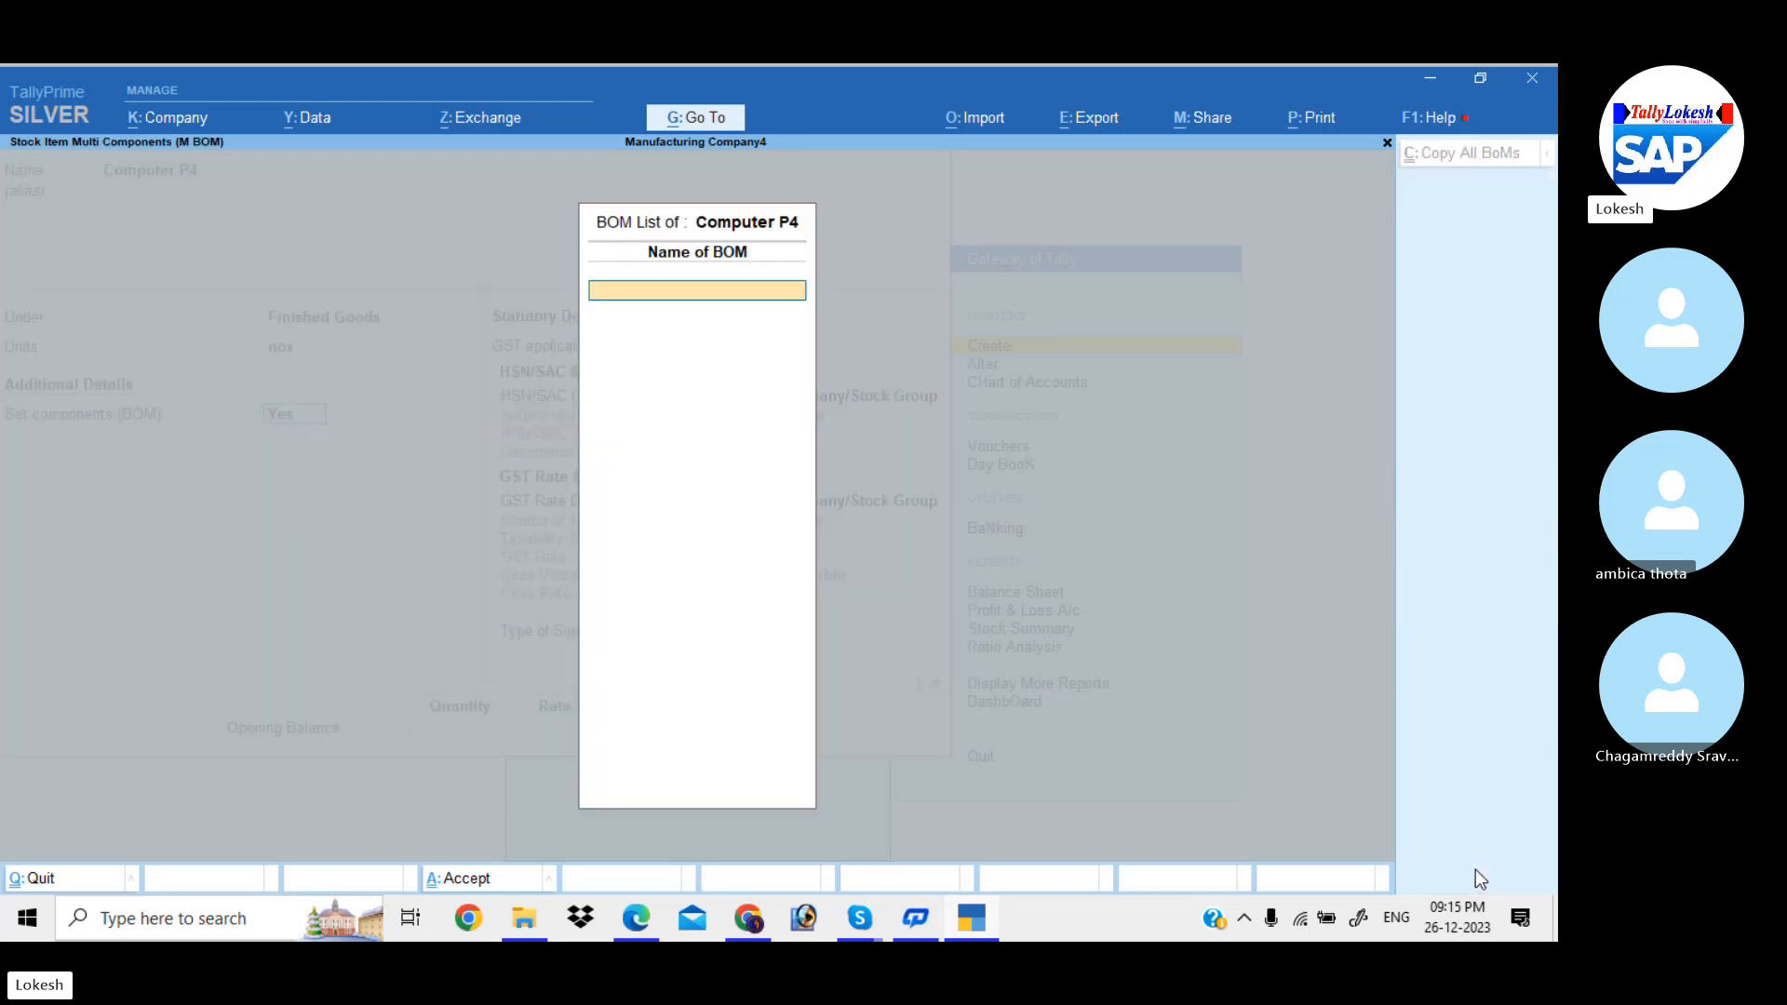
type("Computer P4")
key("Return")
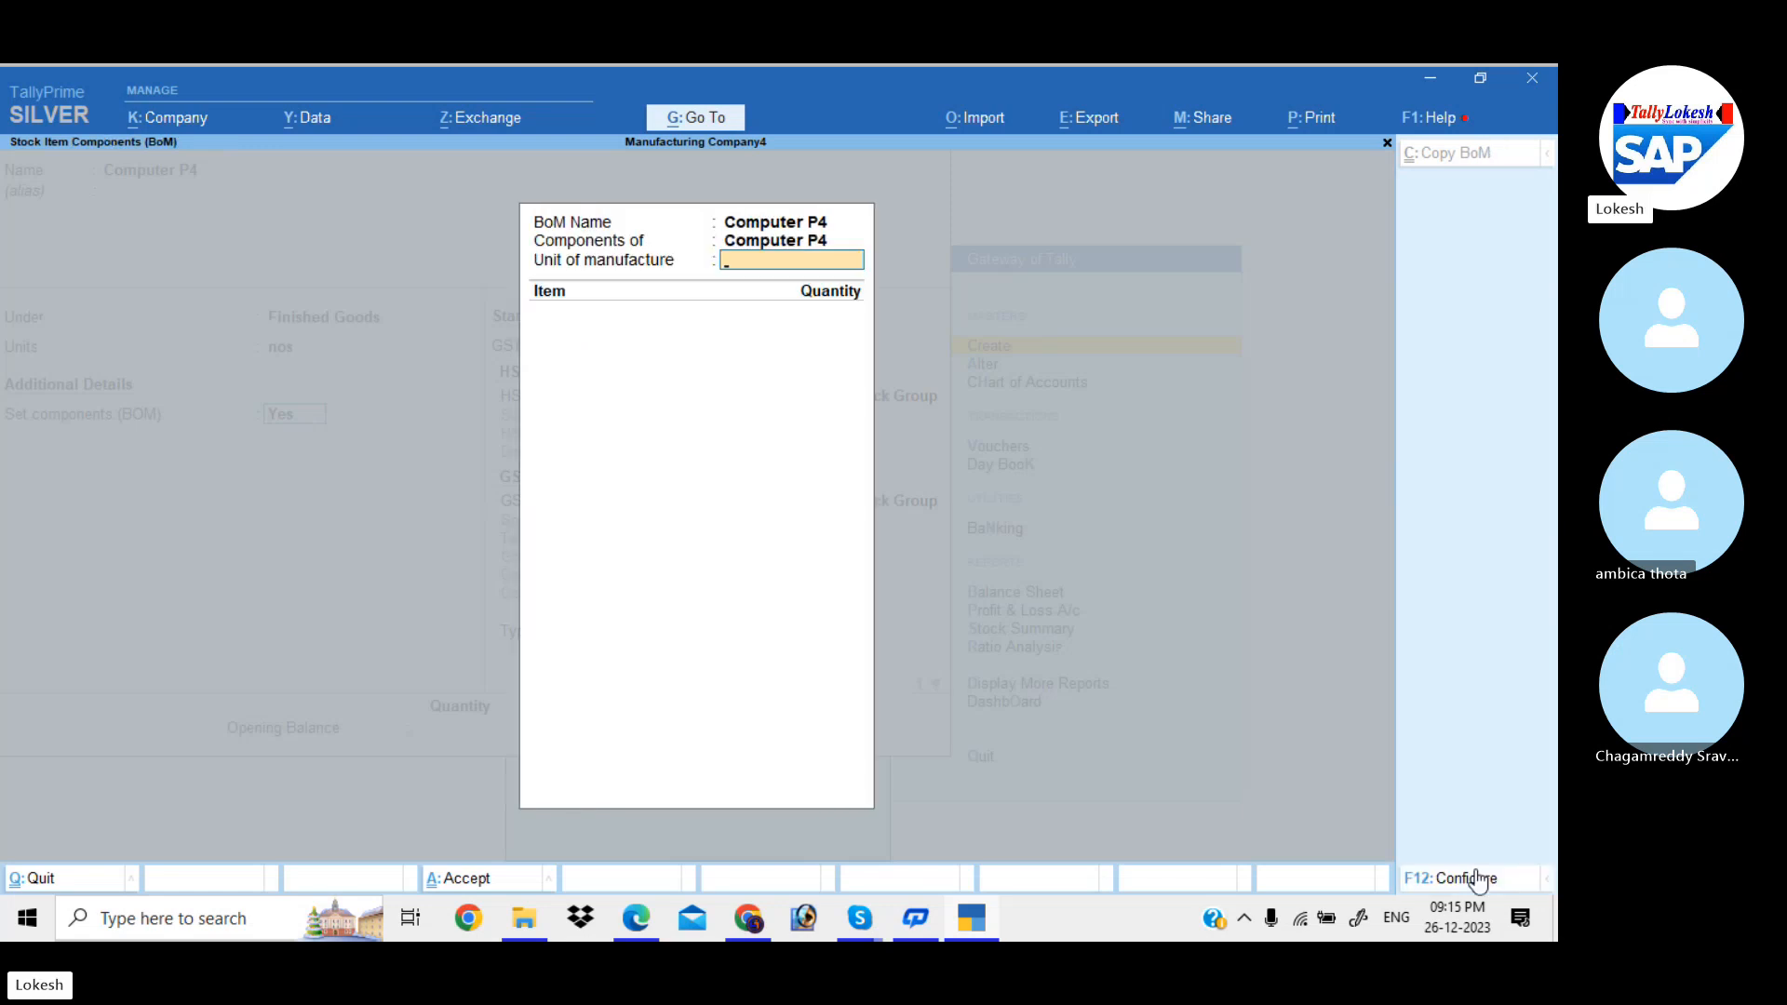
type("1")
key("Return")
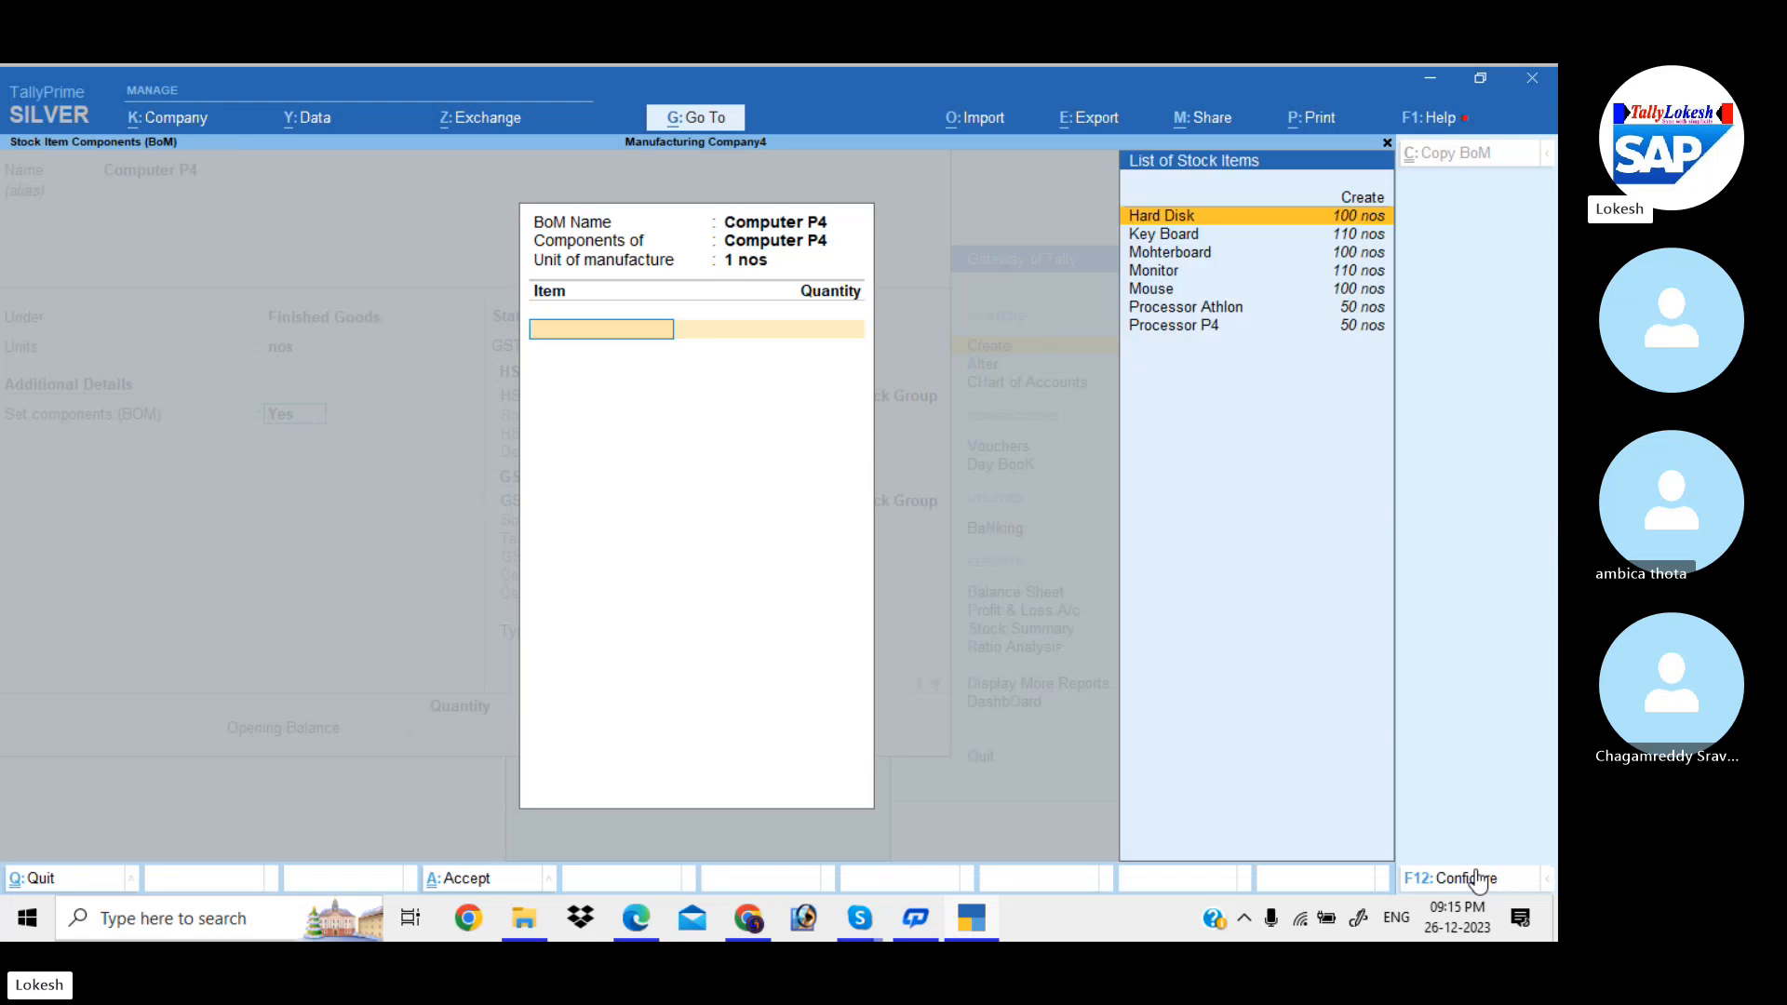
- Add Monitor and Hard Disk to the Computer P4 BOM with a quantity of 1 nos each
type("mon")
key("Return")
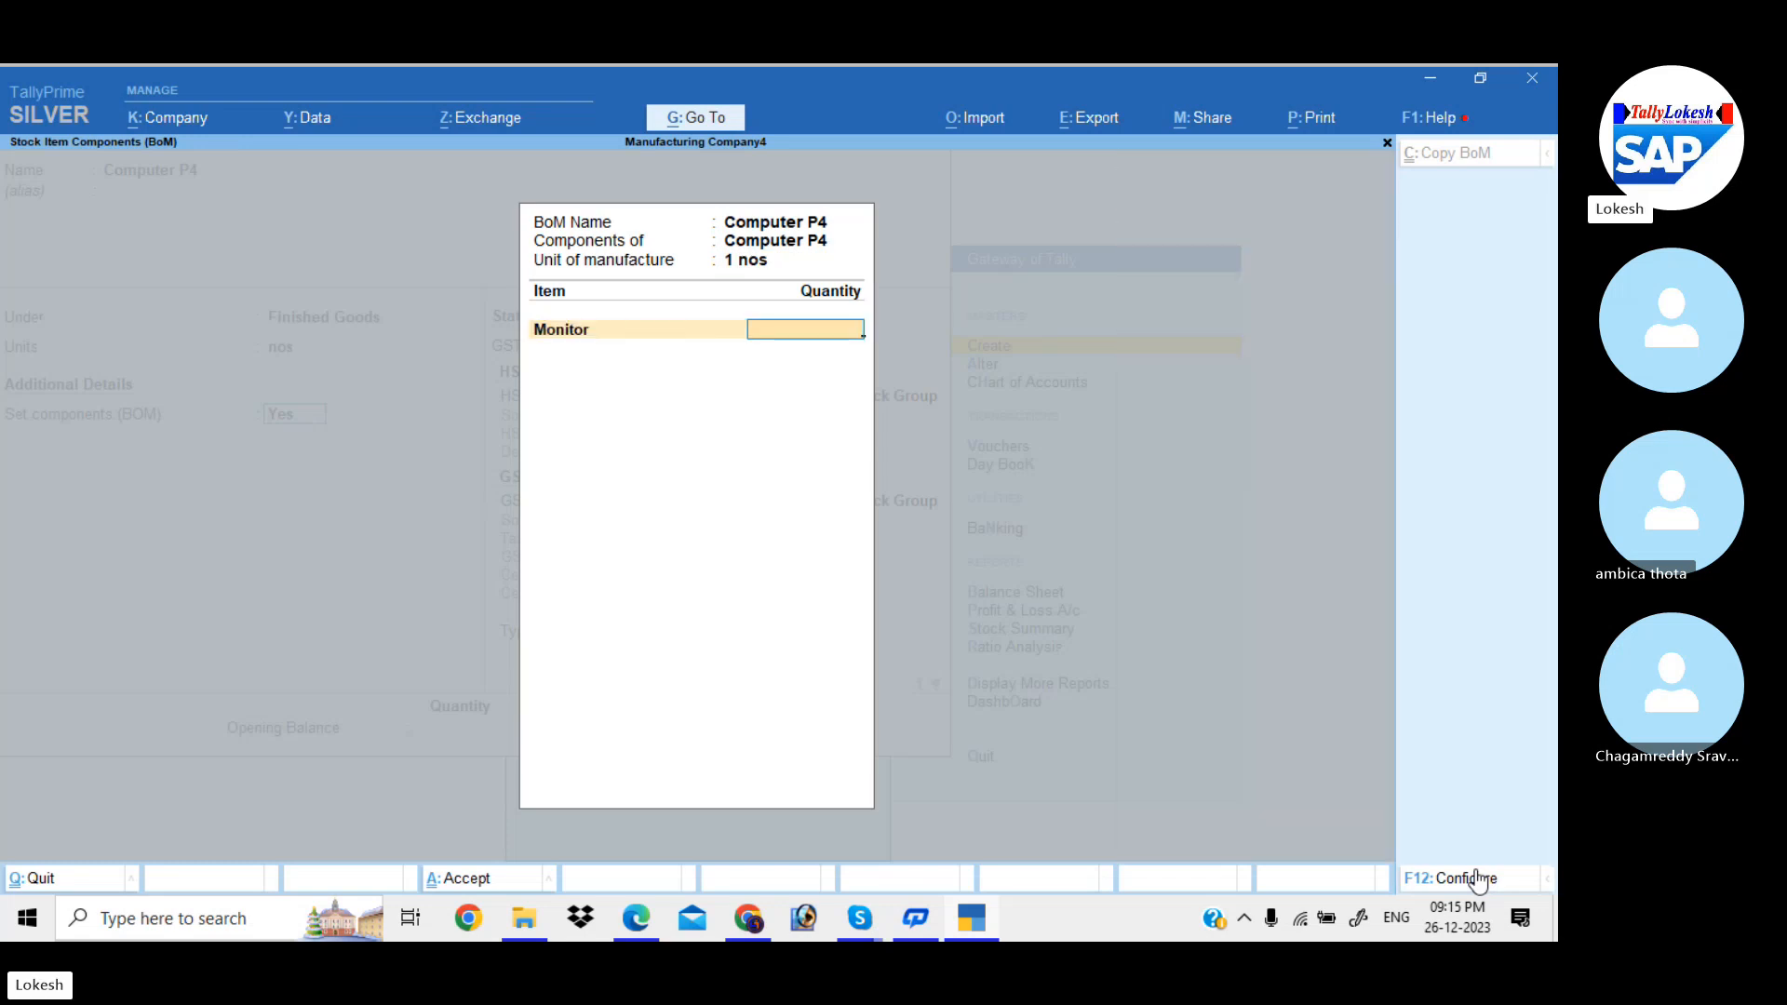
type("1")
key("Return")
type("h")
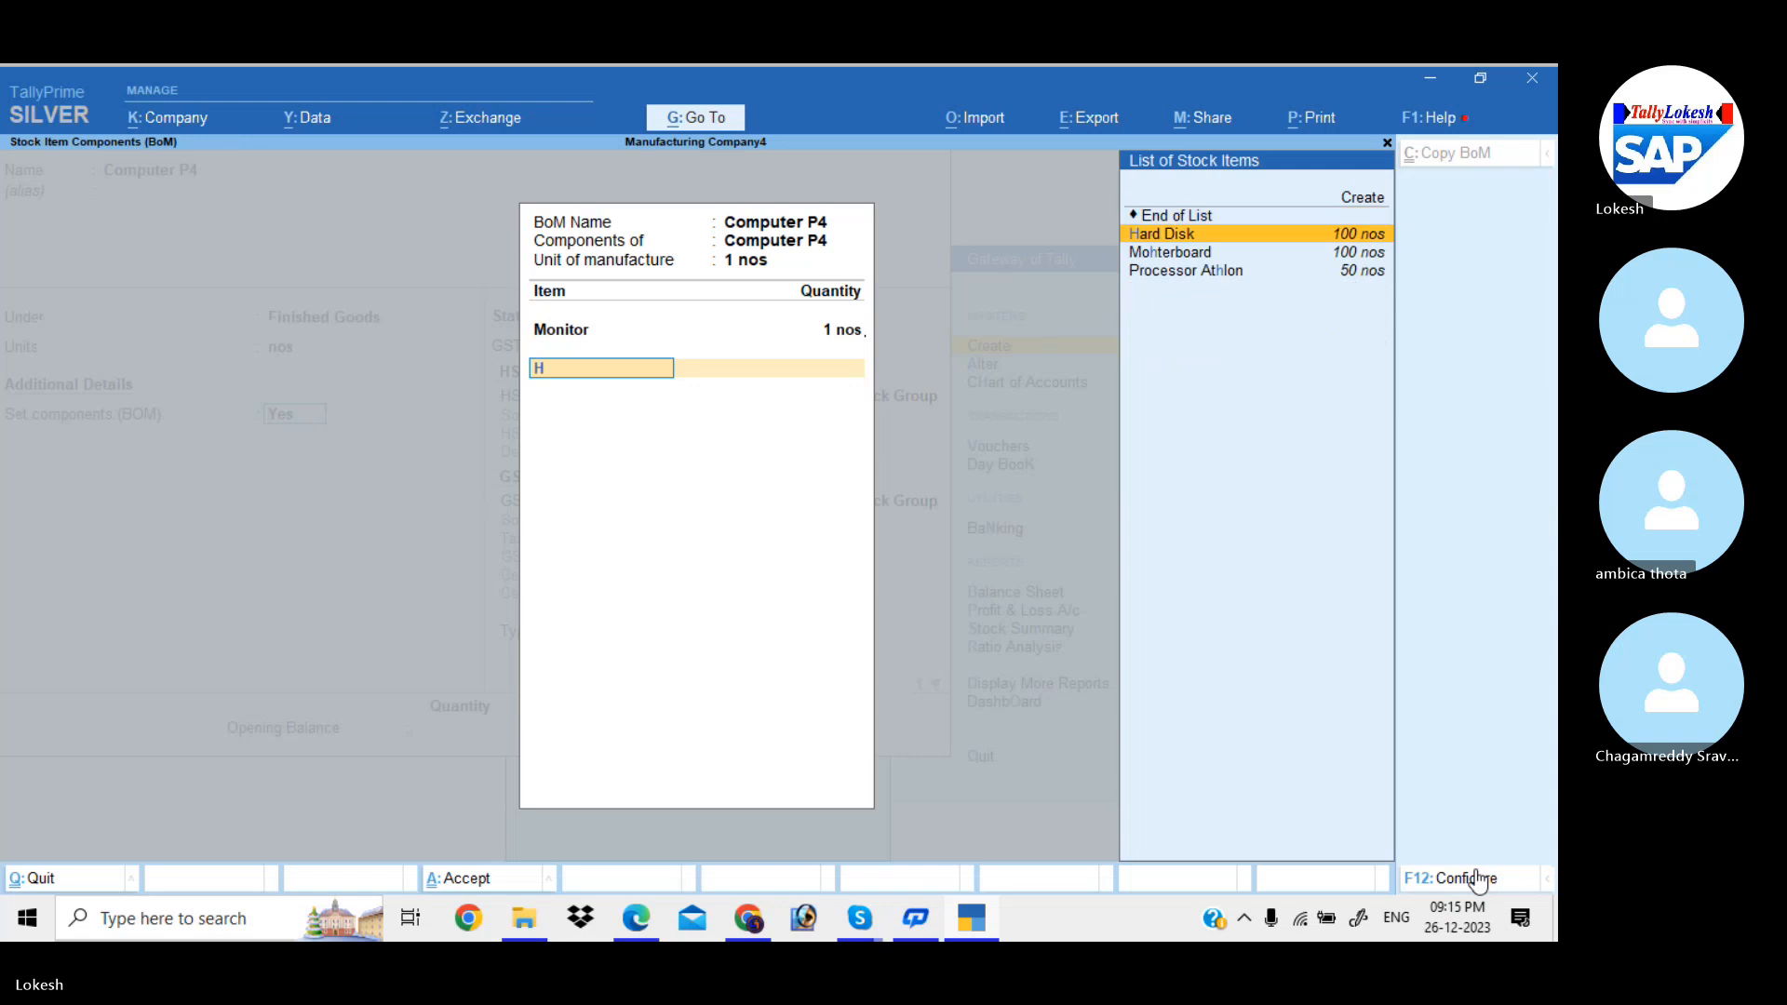
key("Return")
type("1")
key("Return")
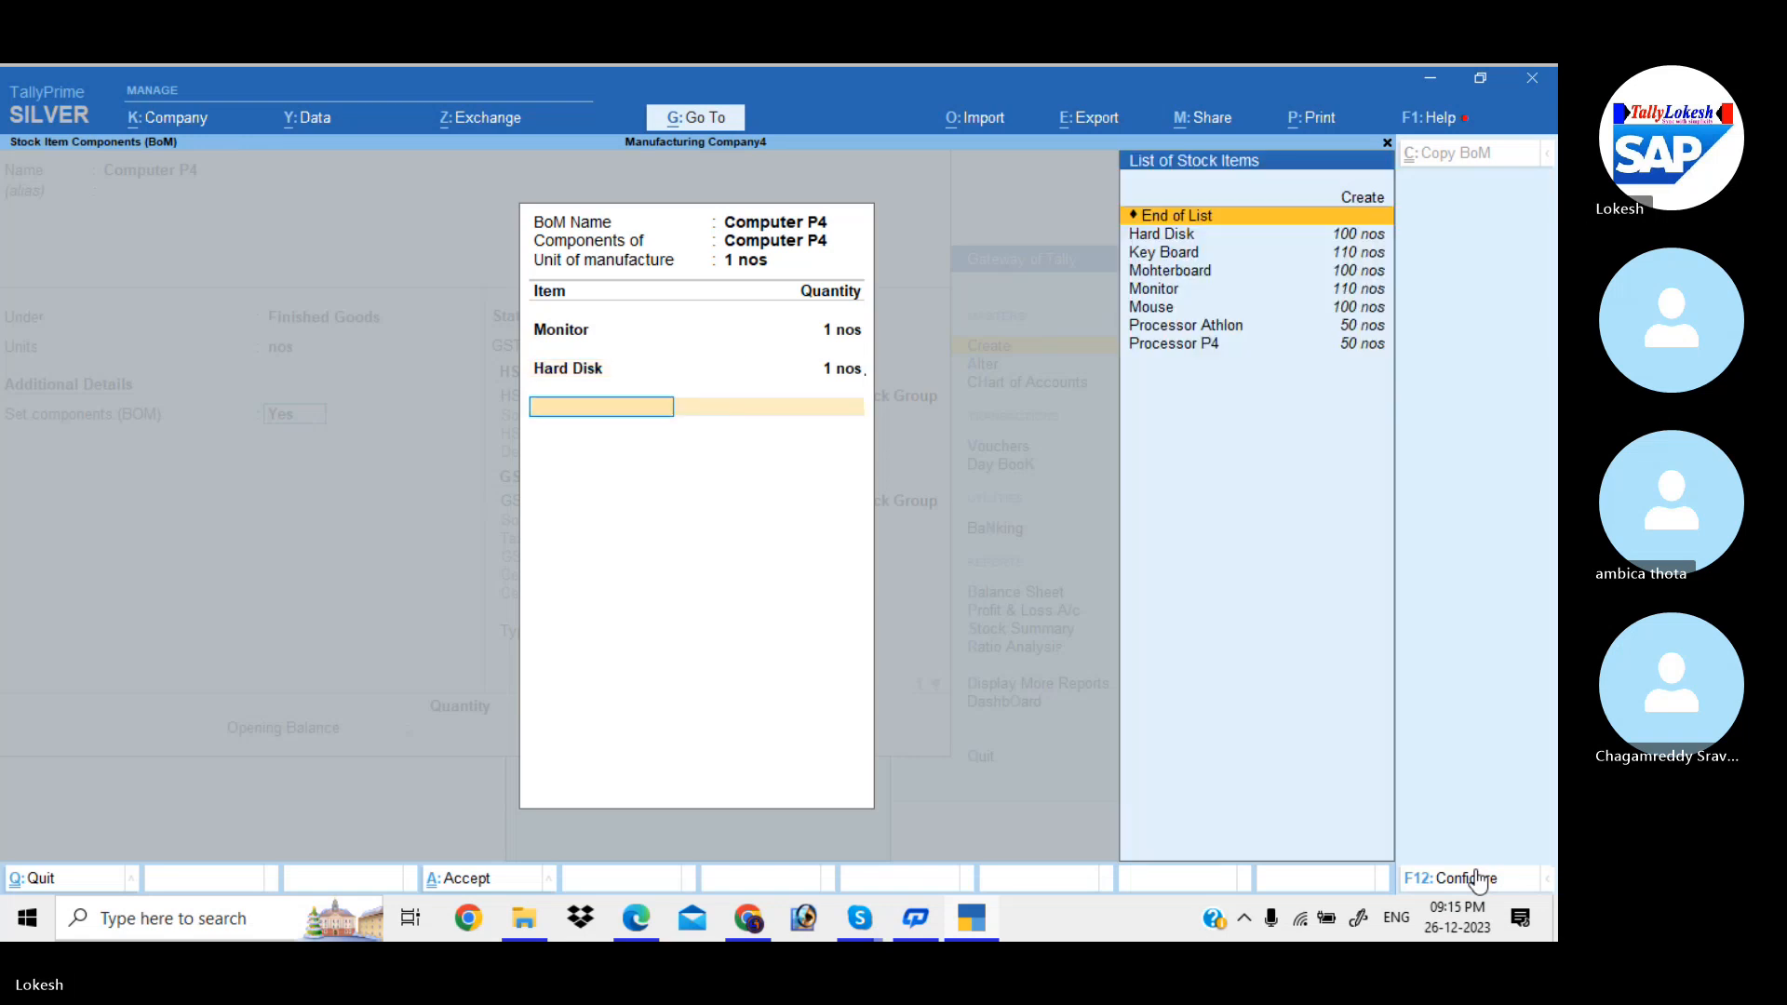
- Add Key Board and Processor P4 to the BOM with a quantity of 1 nos each
type("k")
key("Return")
type("1")
key("Return")
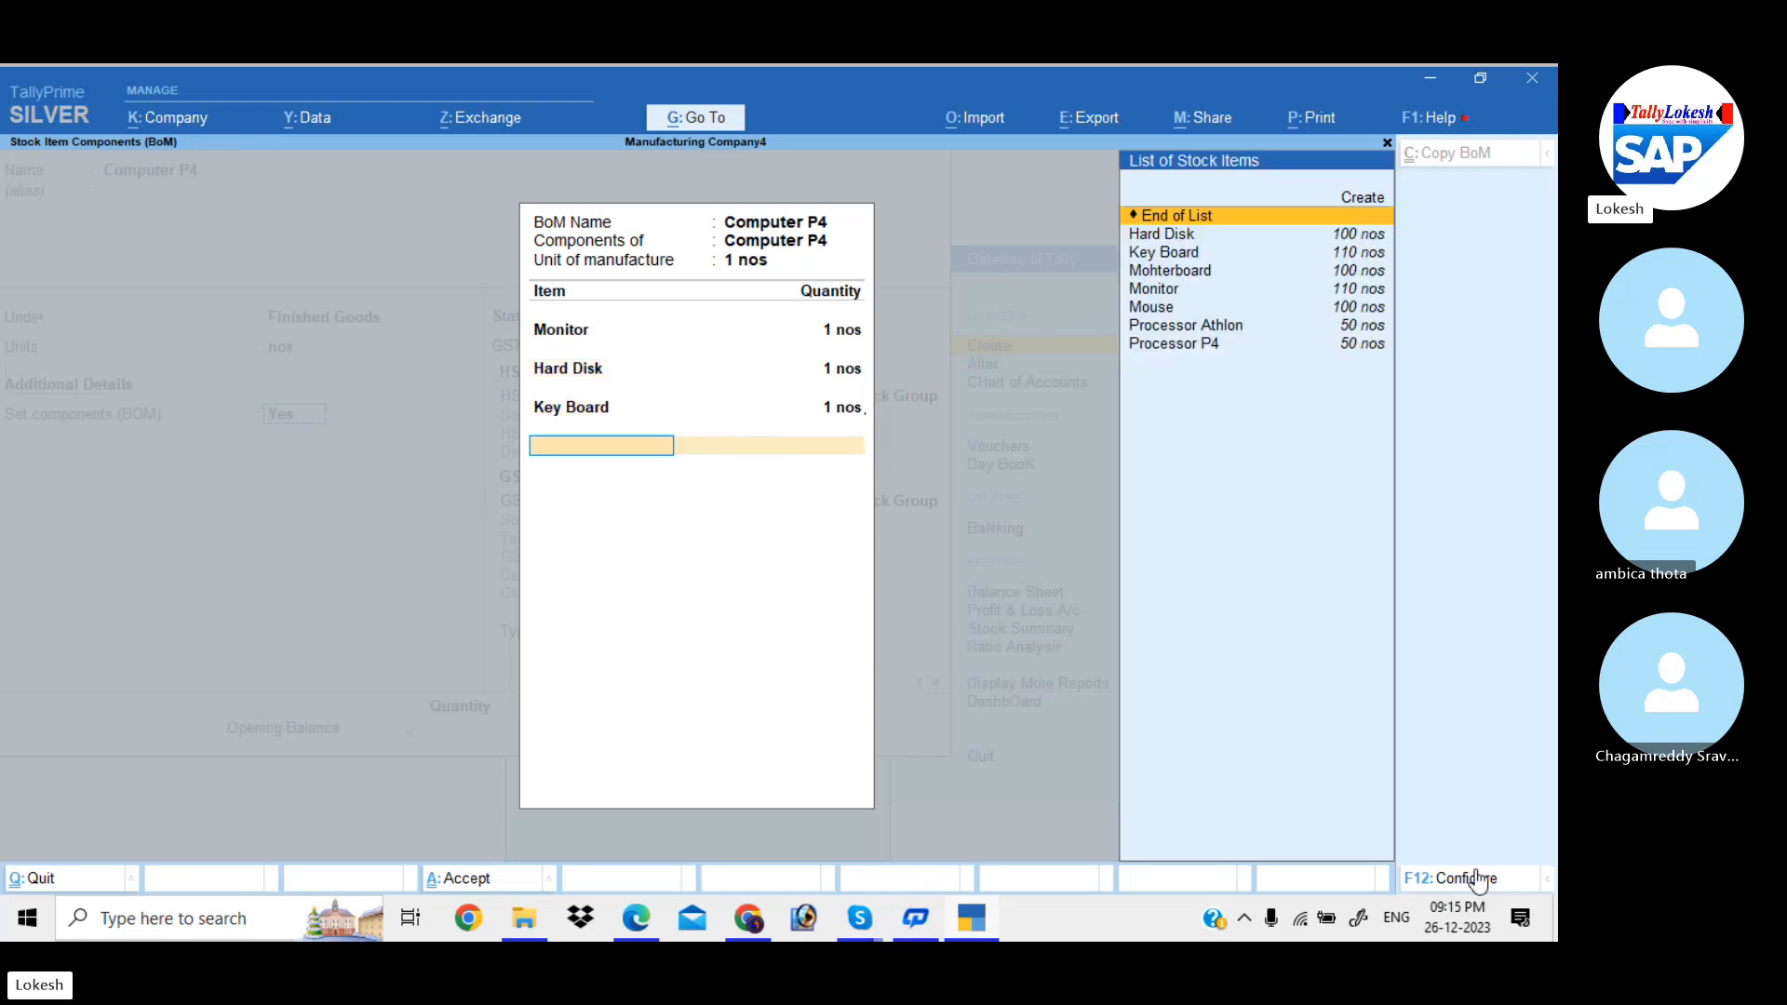
type("Pr")
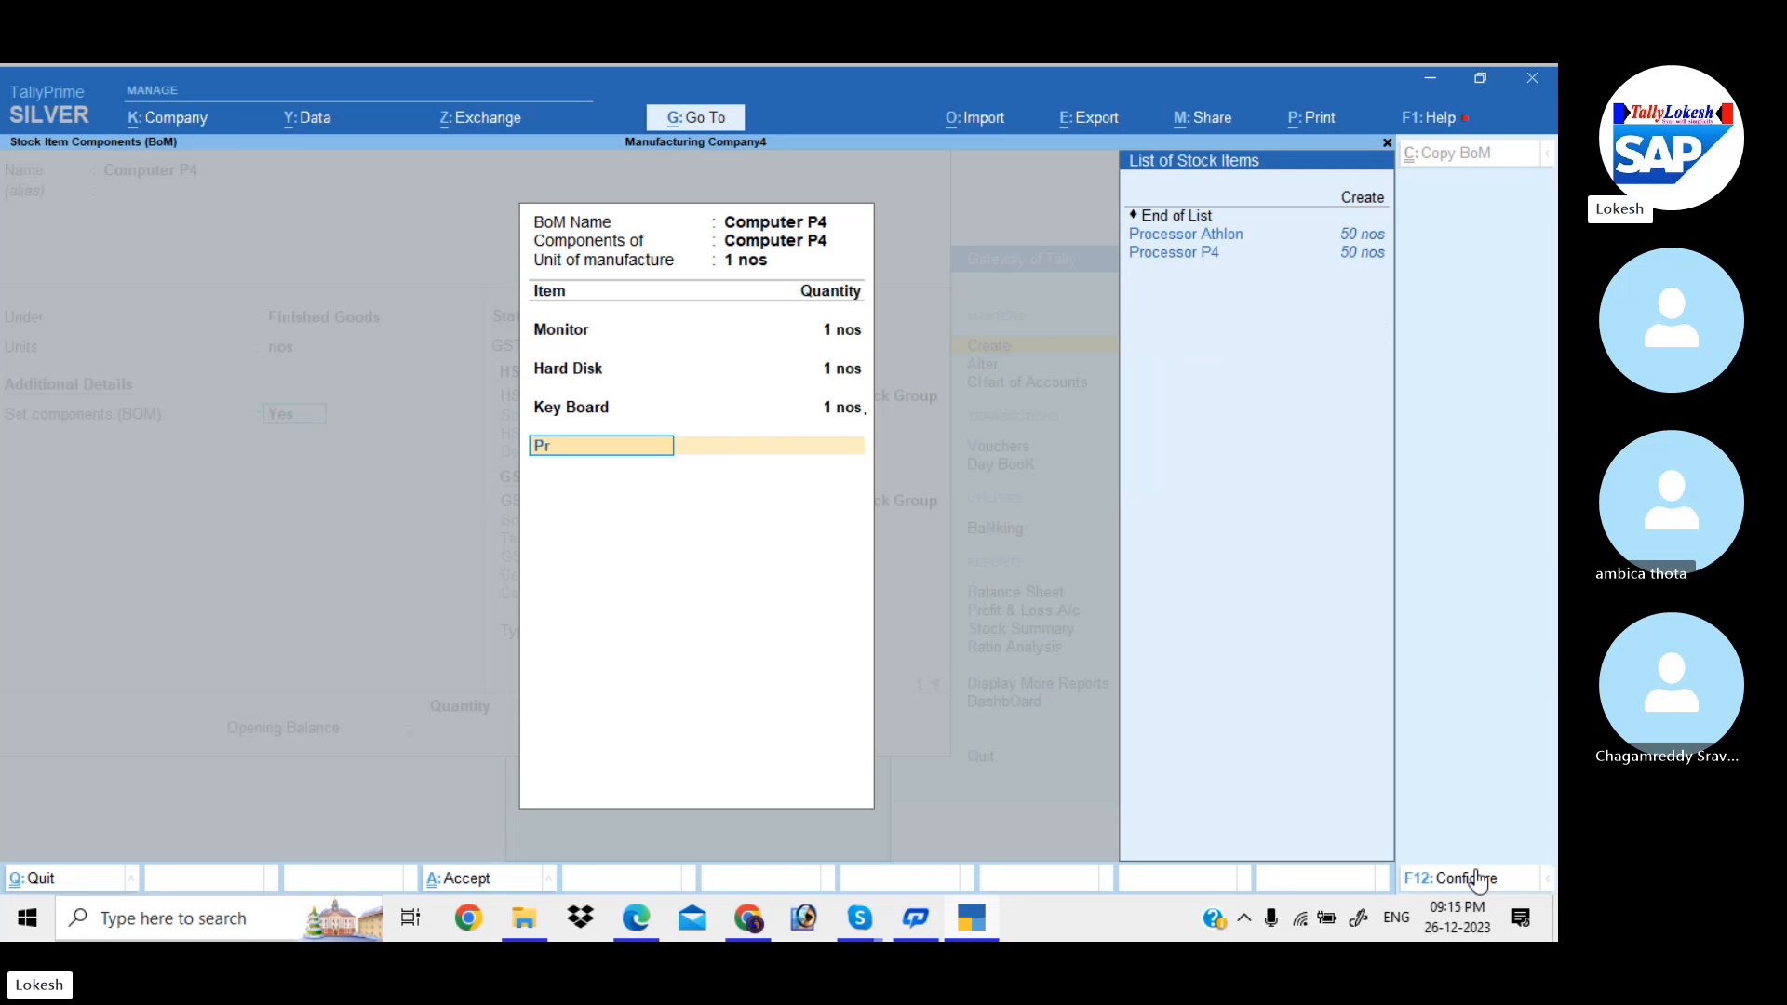
key("Return")
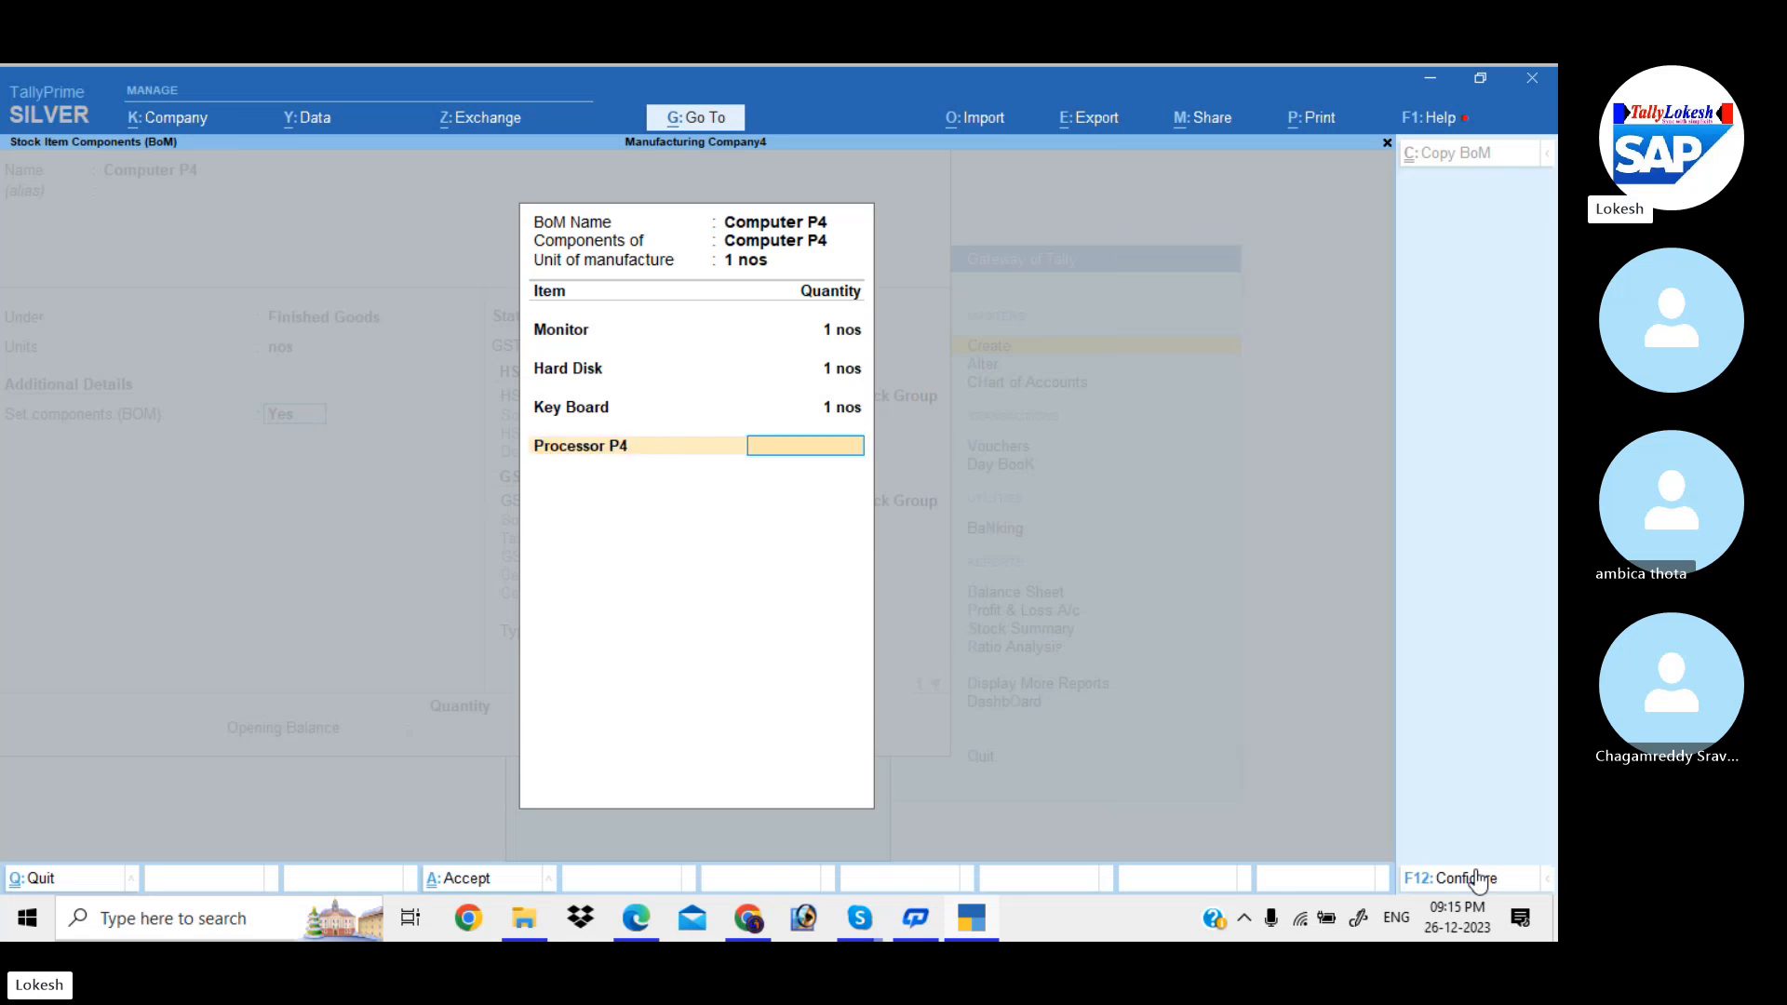
type("1")
key("Return")
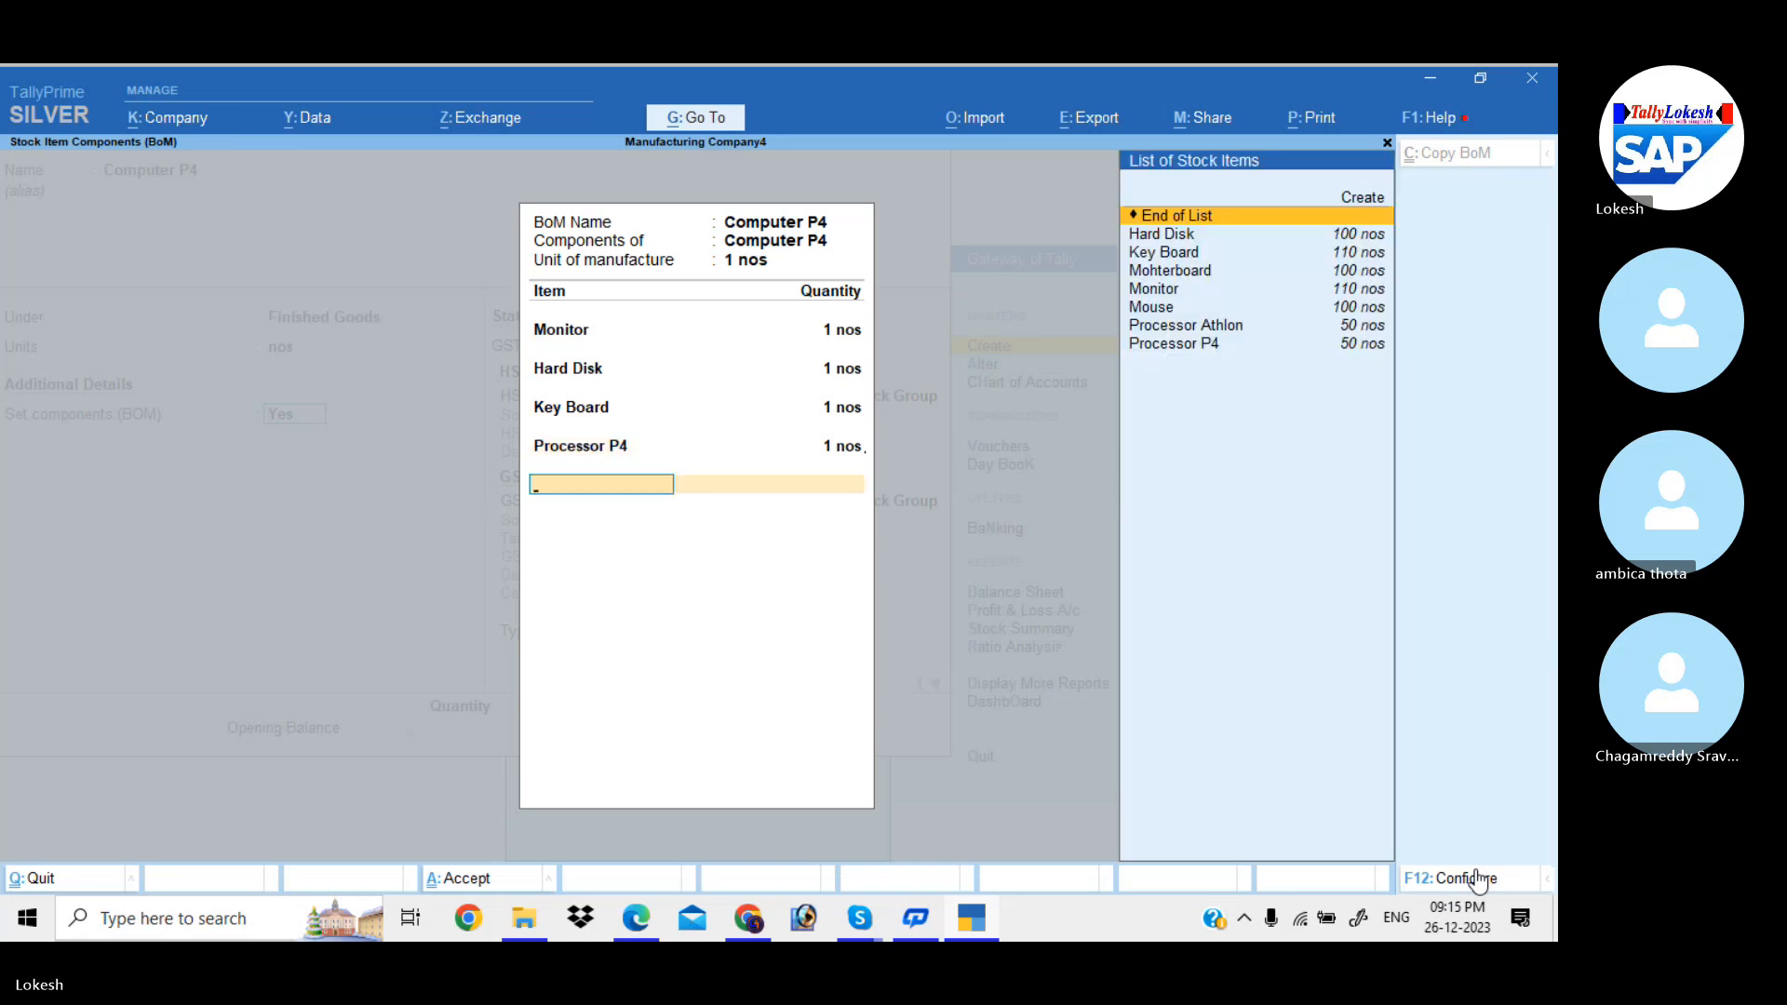
- Add Mohterboard and Mouse with a quantity of 1 nos each, and finish the Computer P4 BOM
type("Mo")
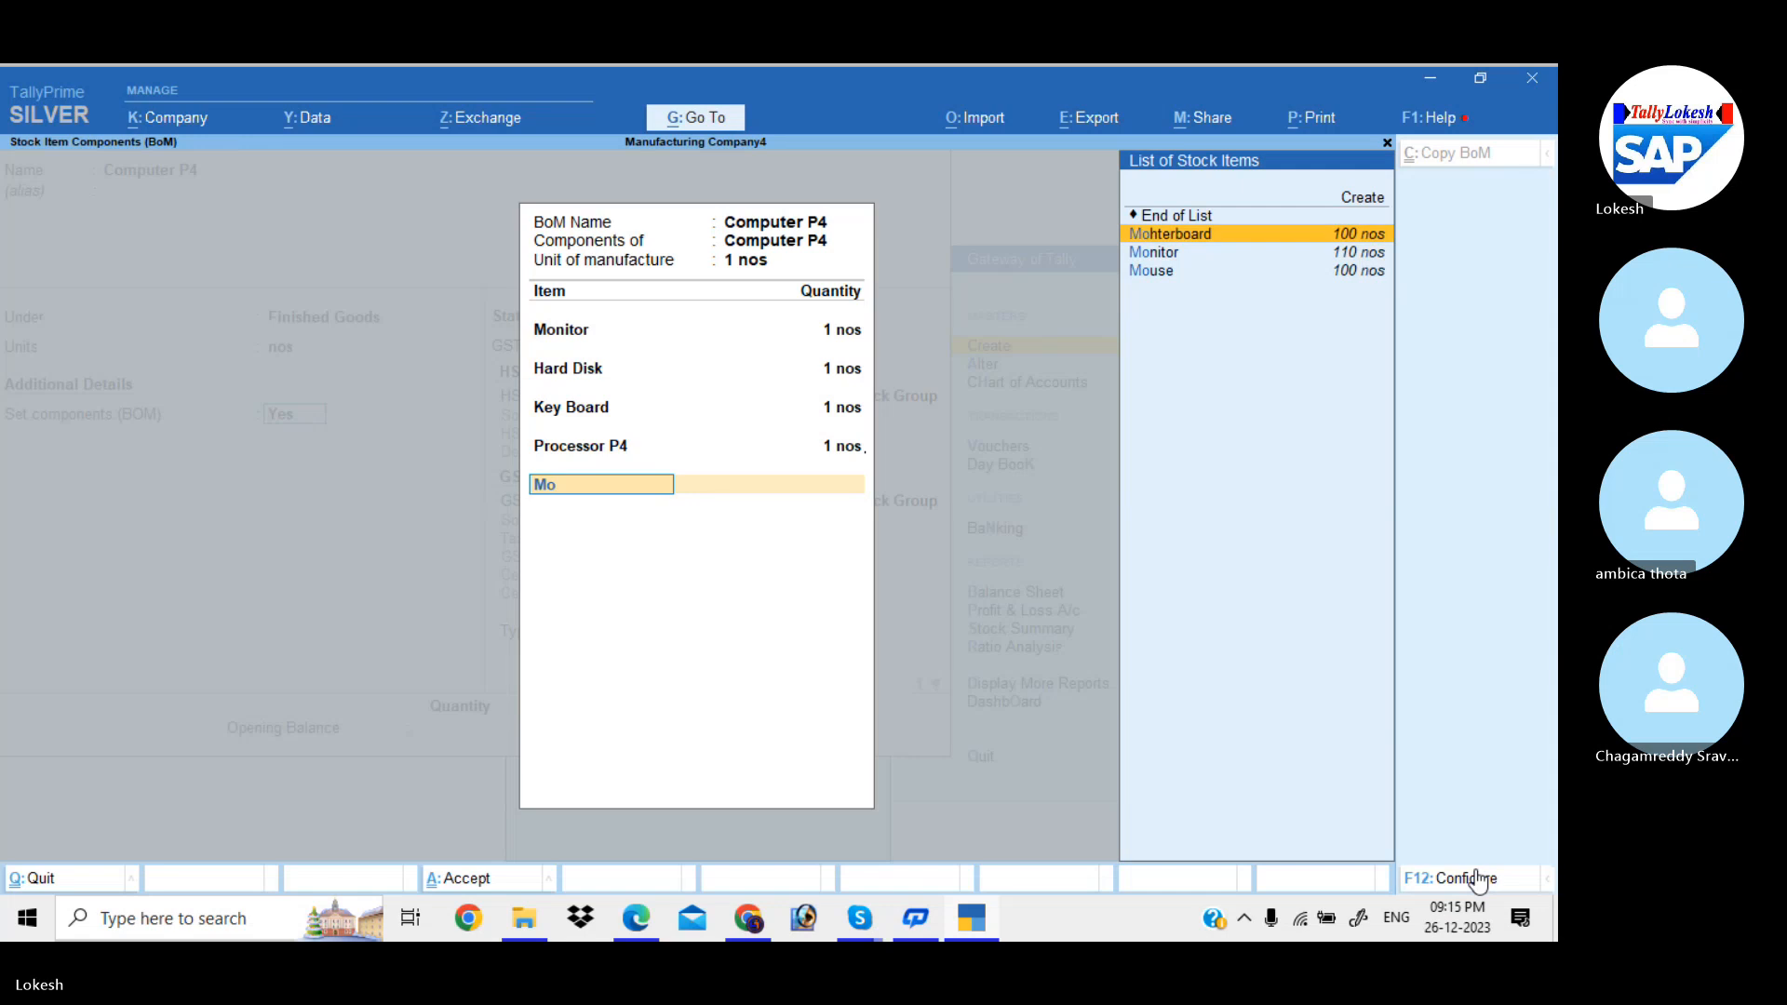
key("Return")
type("1")
key("Return")
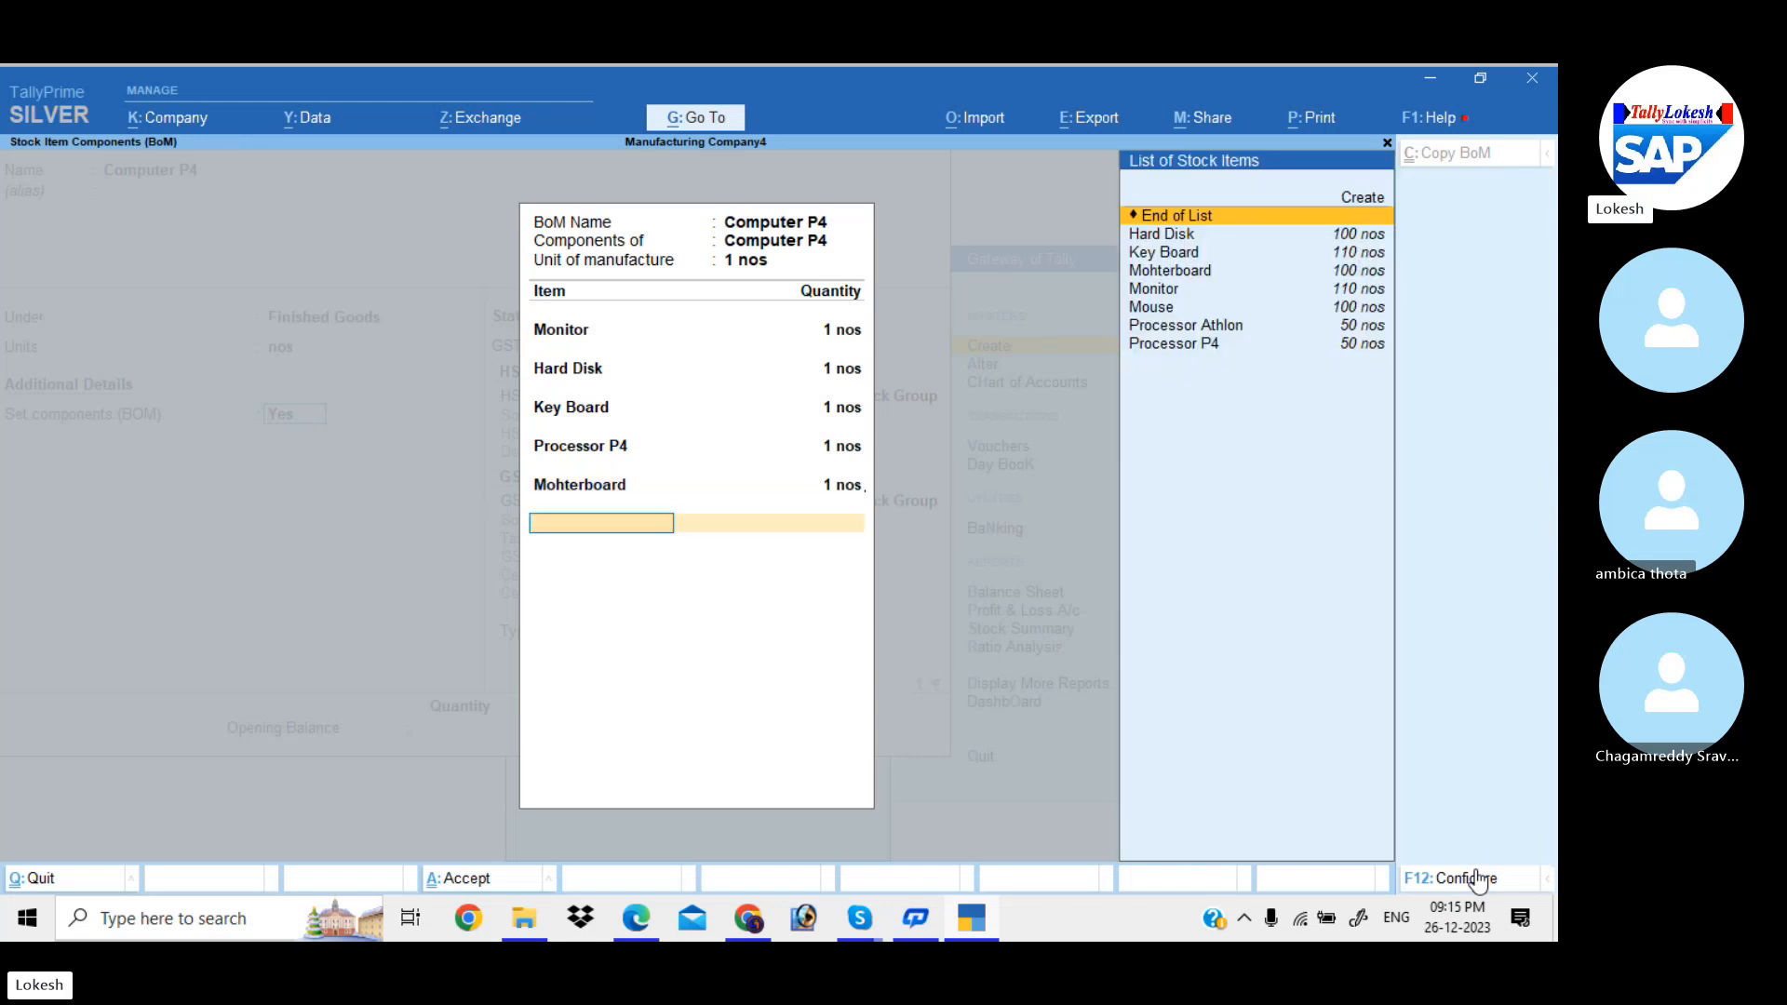
type("Mo")
key("Down")
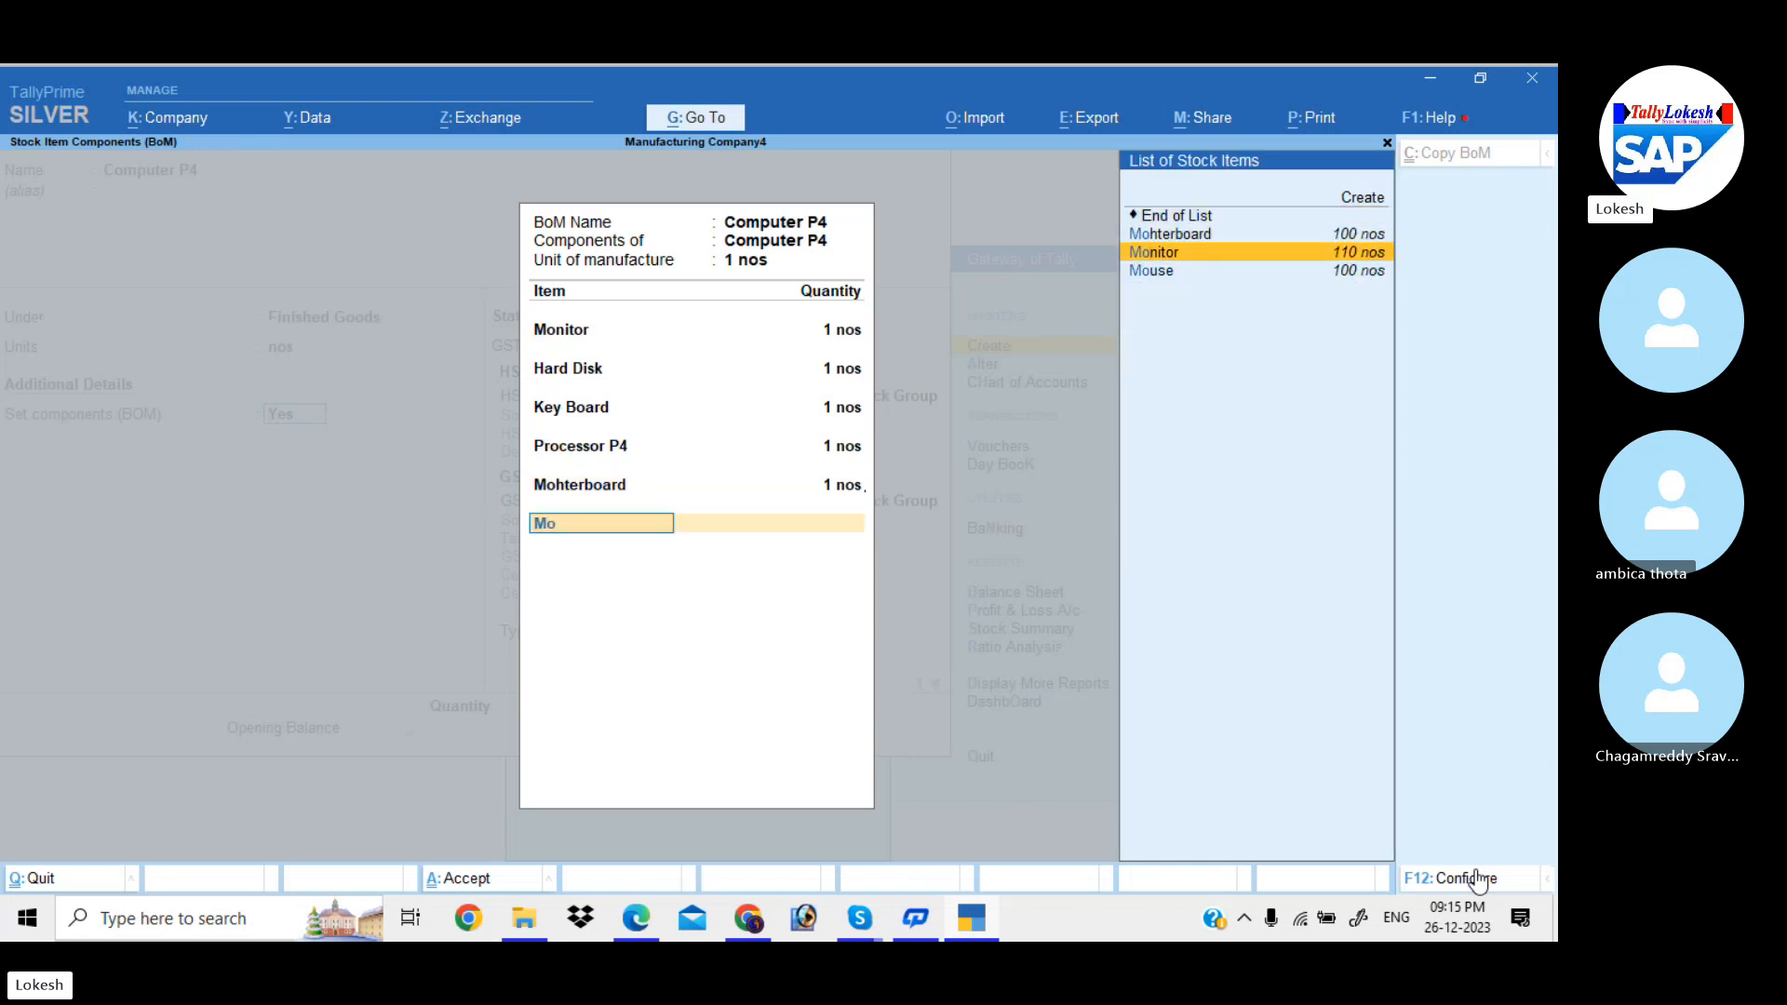
key("Down")
key("Return")
type("1")
key("Return")
key("Return")
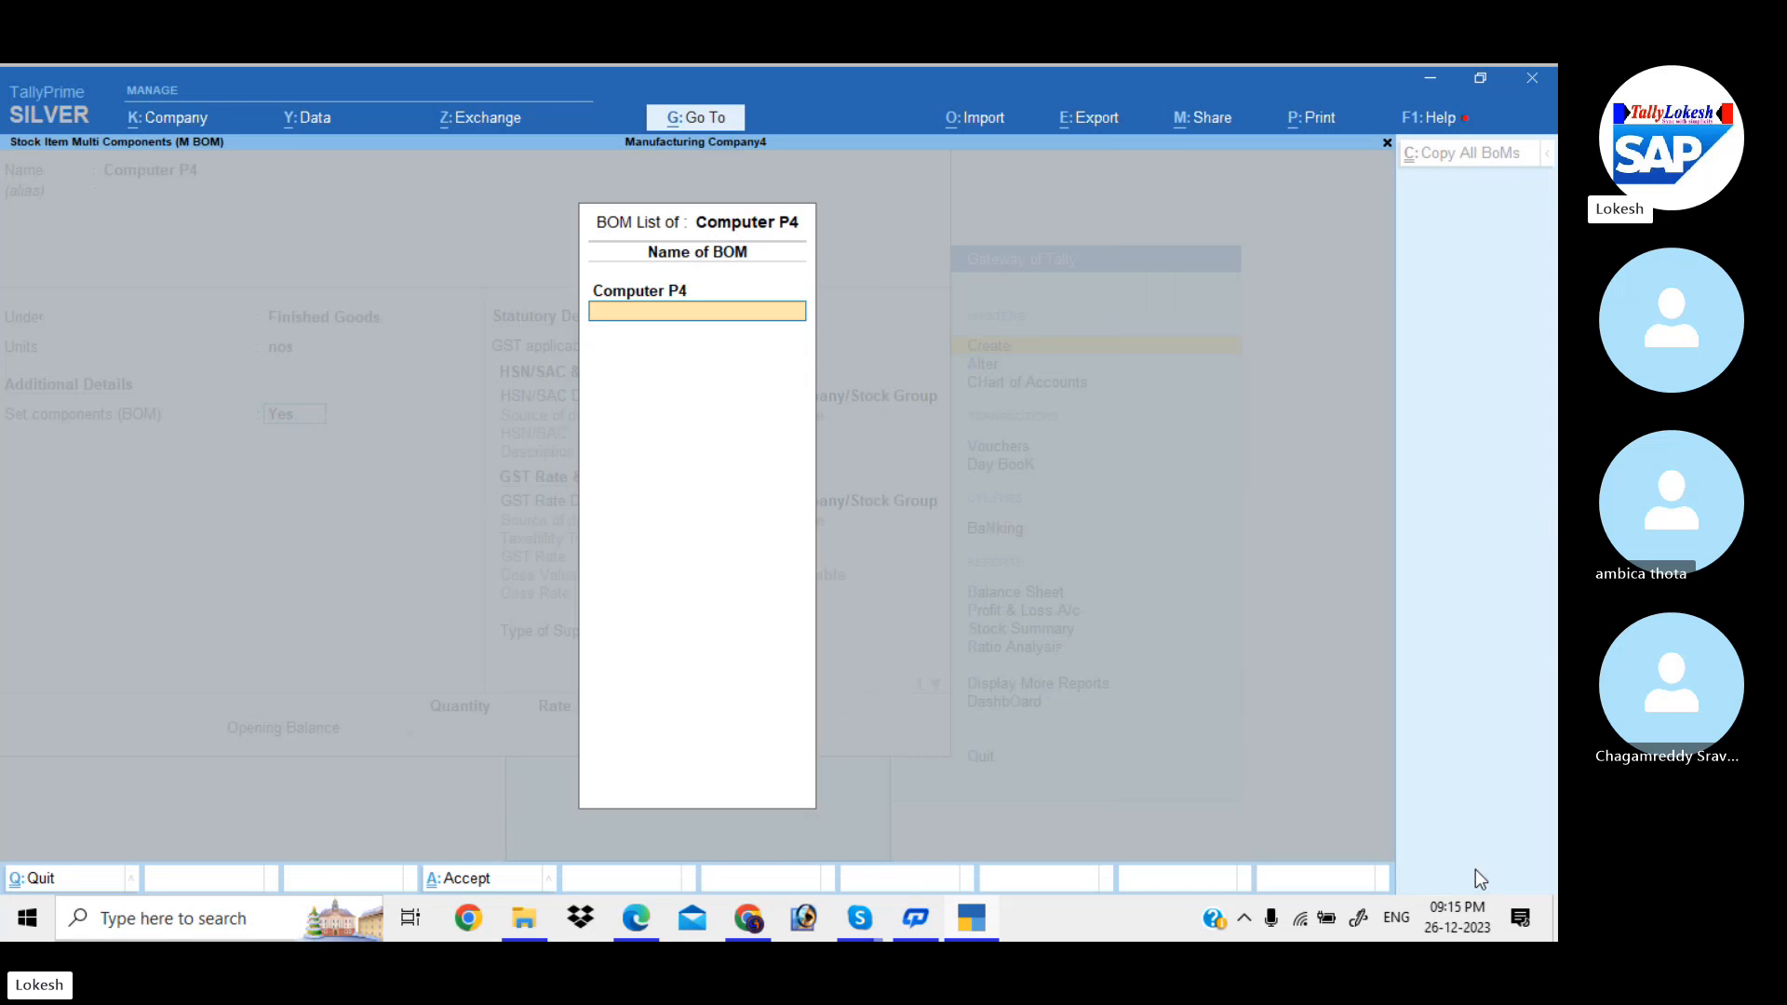
key("Return")
- Specify the HSN/SAC details directly on the item with code 1234 and no description
key("Down")
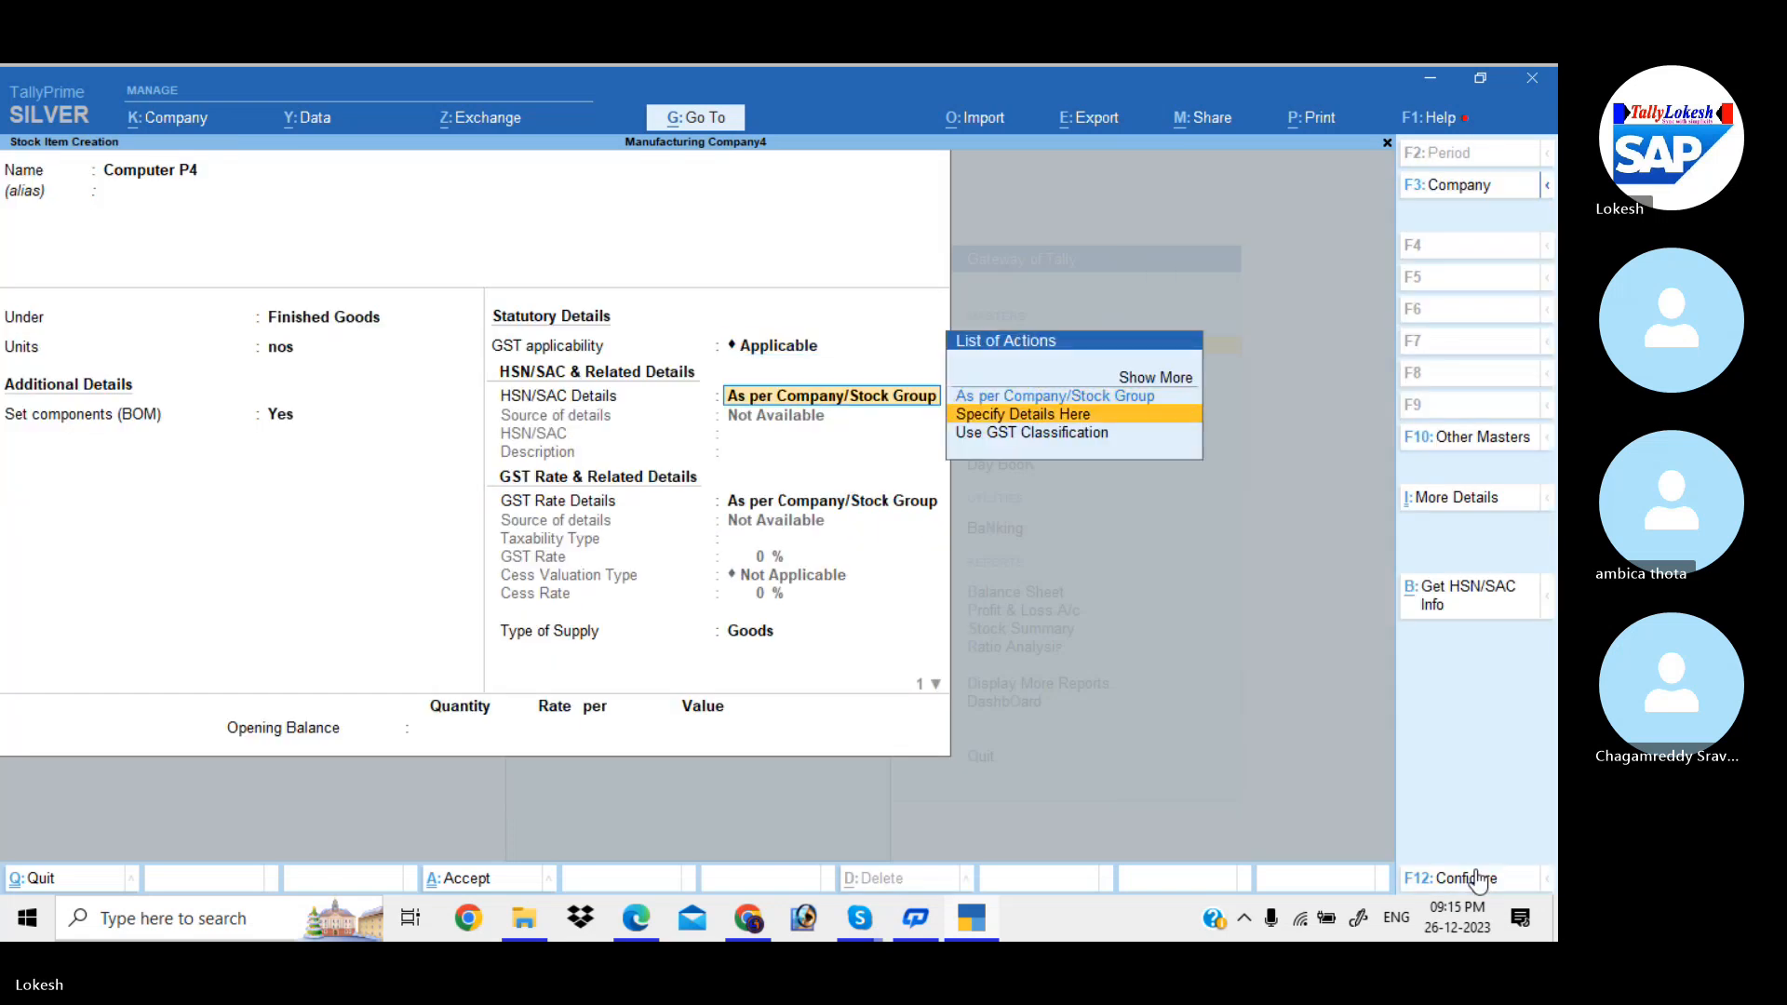
key("Return")
type("1234")
key("Return")
key("Return")
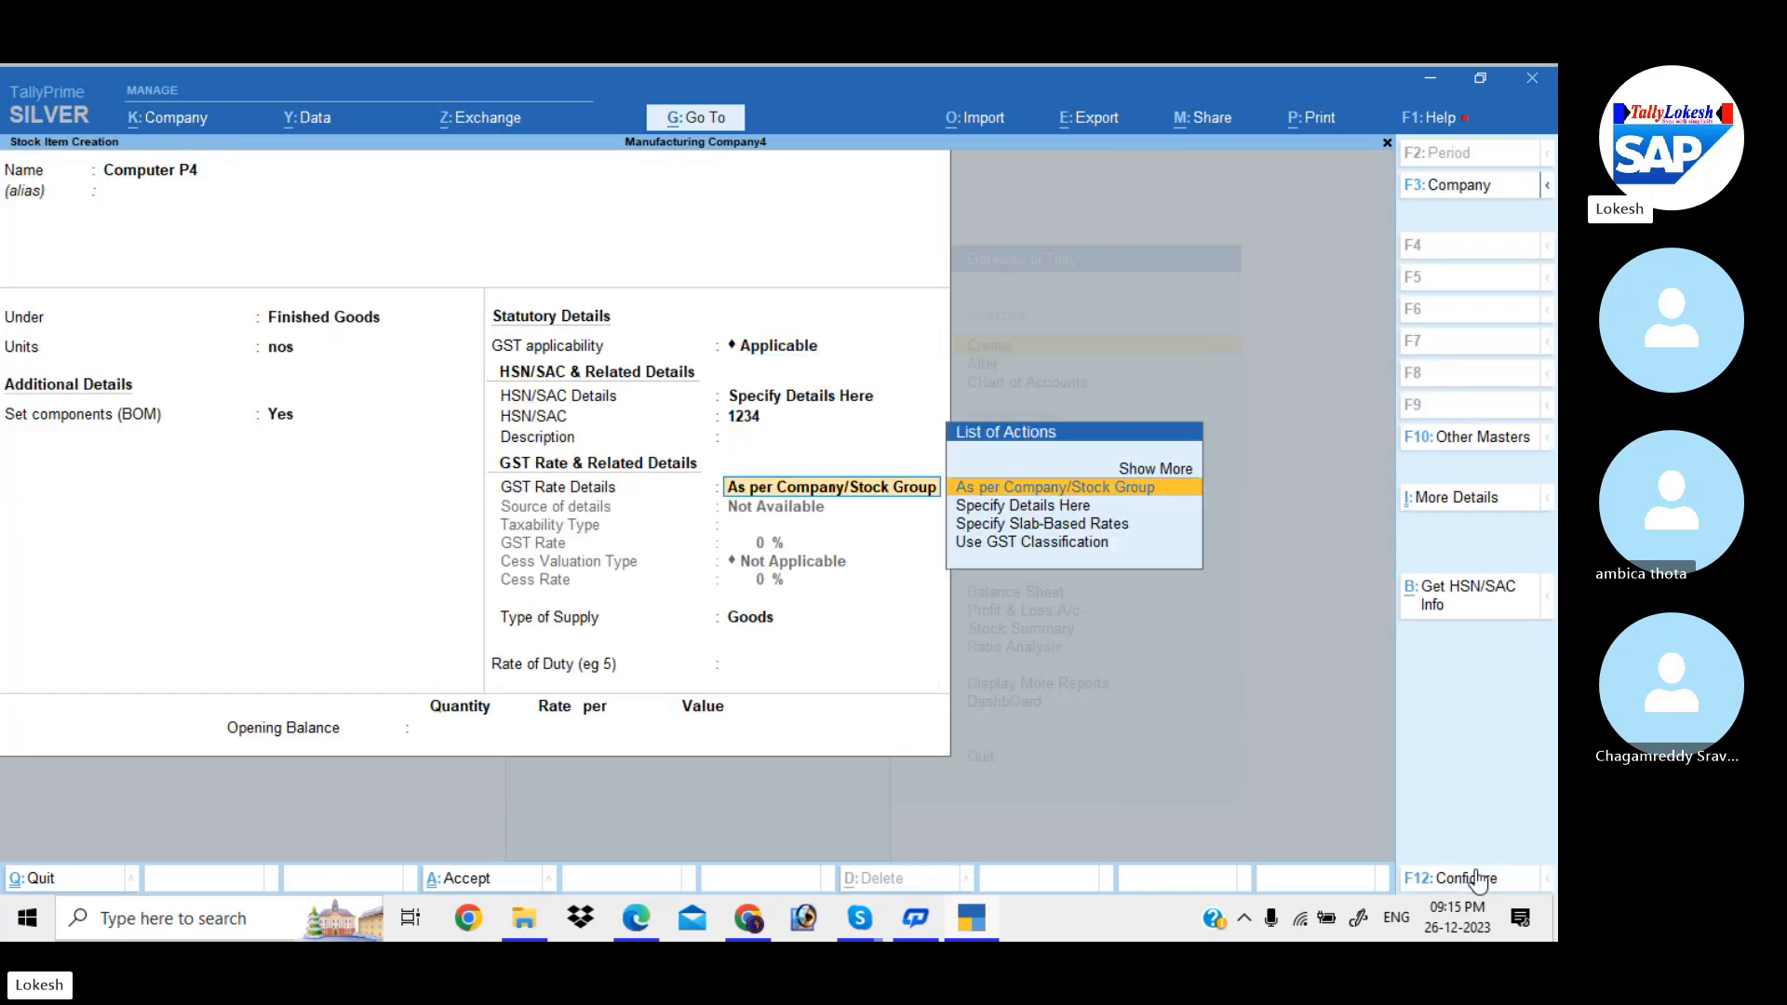
- Specify the GST rate details on the item as Taxable at 18% and save the Computer P4 stock item
key("Down")
key("Return")
key("Return")
type("18")
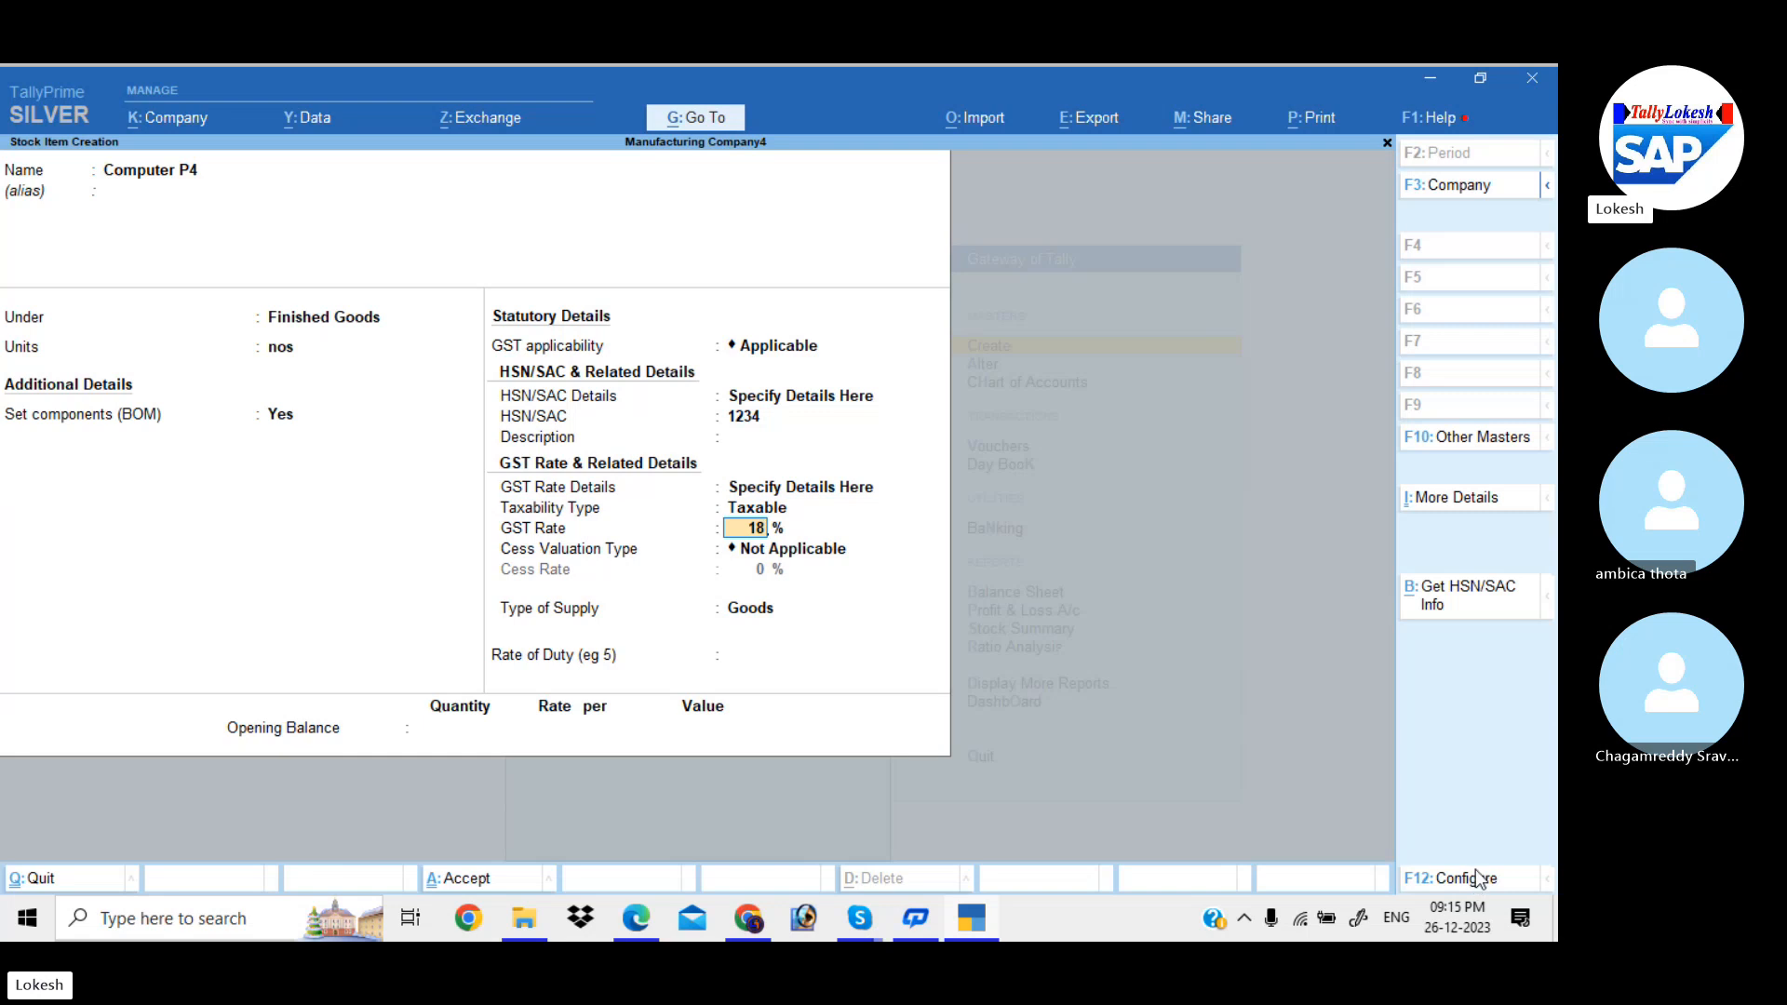
key("Return")
key("Return")
key("Return")
key("Return")
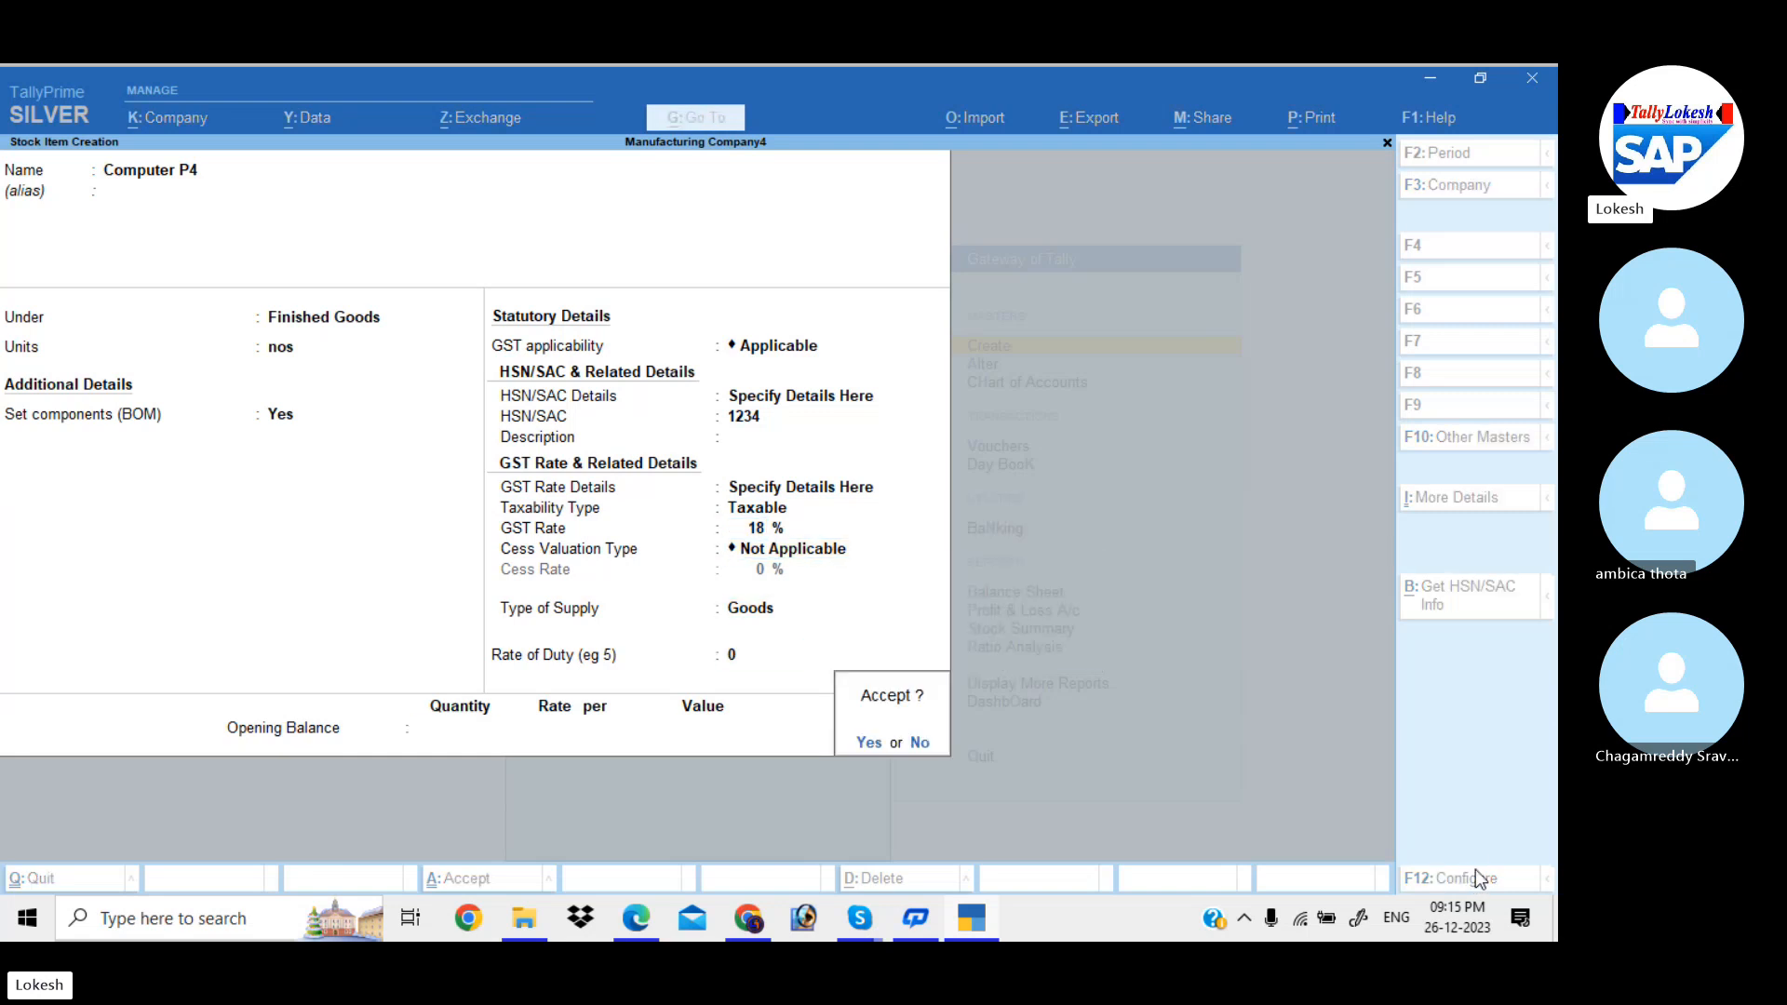
key("Return")
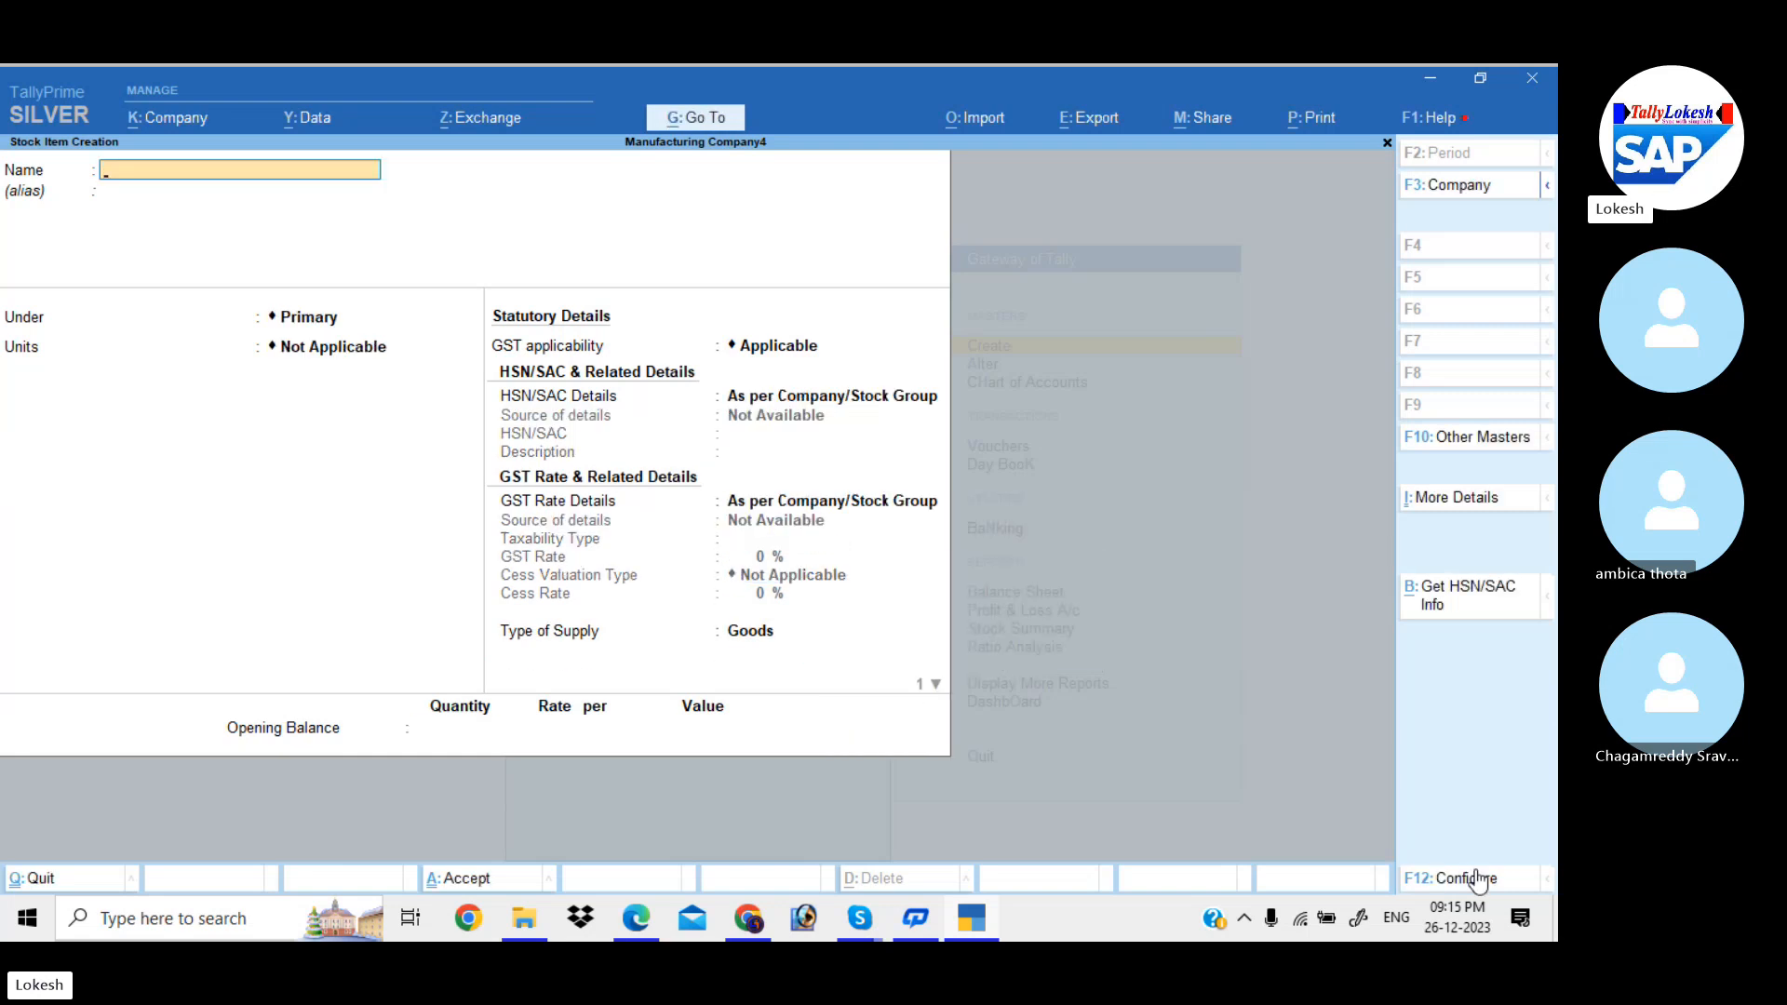
- Start a second stock item named Computer Athlon under Finished Goods with the unit nos
type("Computer a")
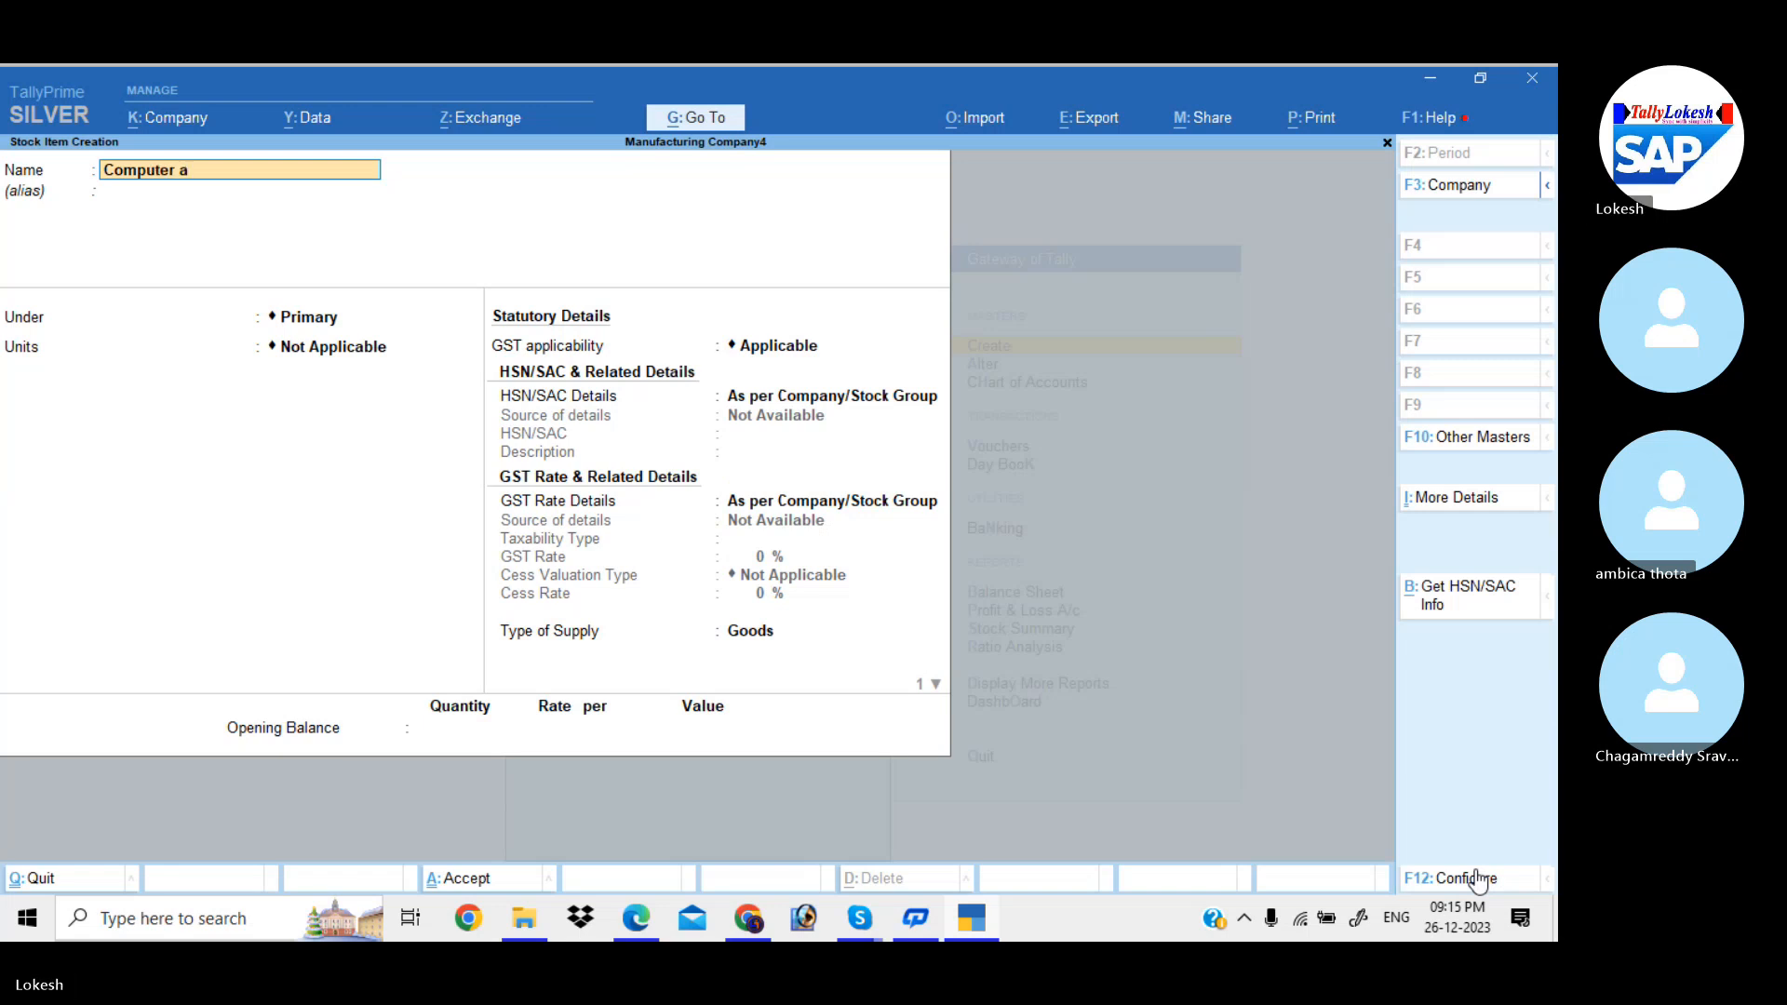
type("thlon")
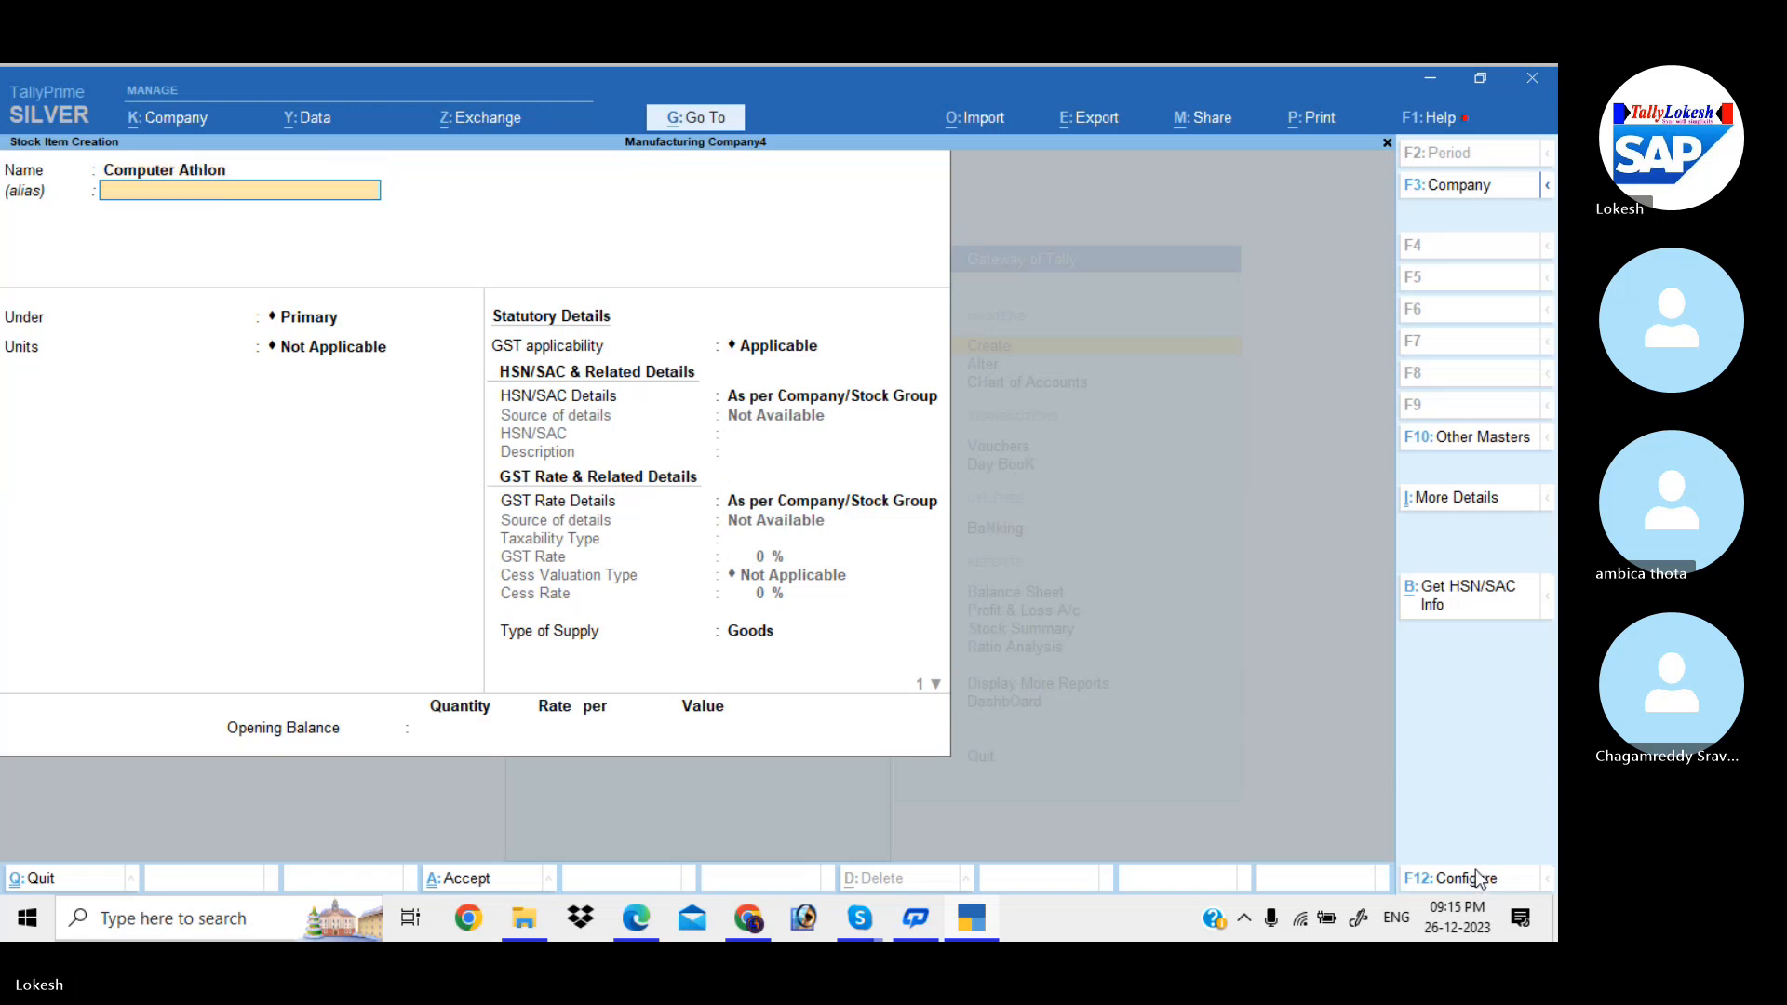
key("Return")
key("Down")
key("Return")
key("Return")
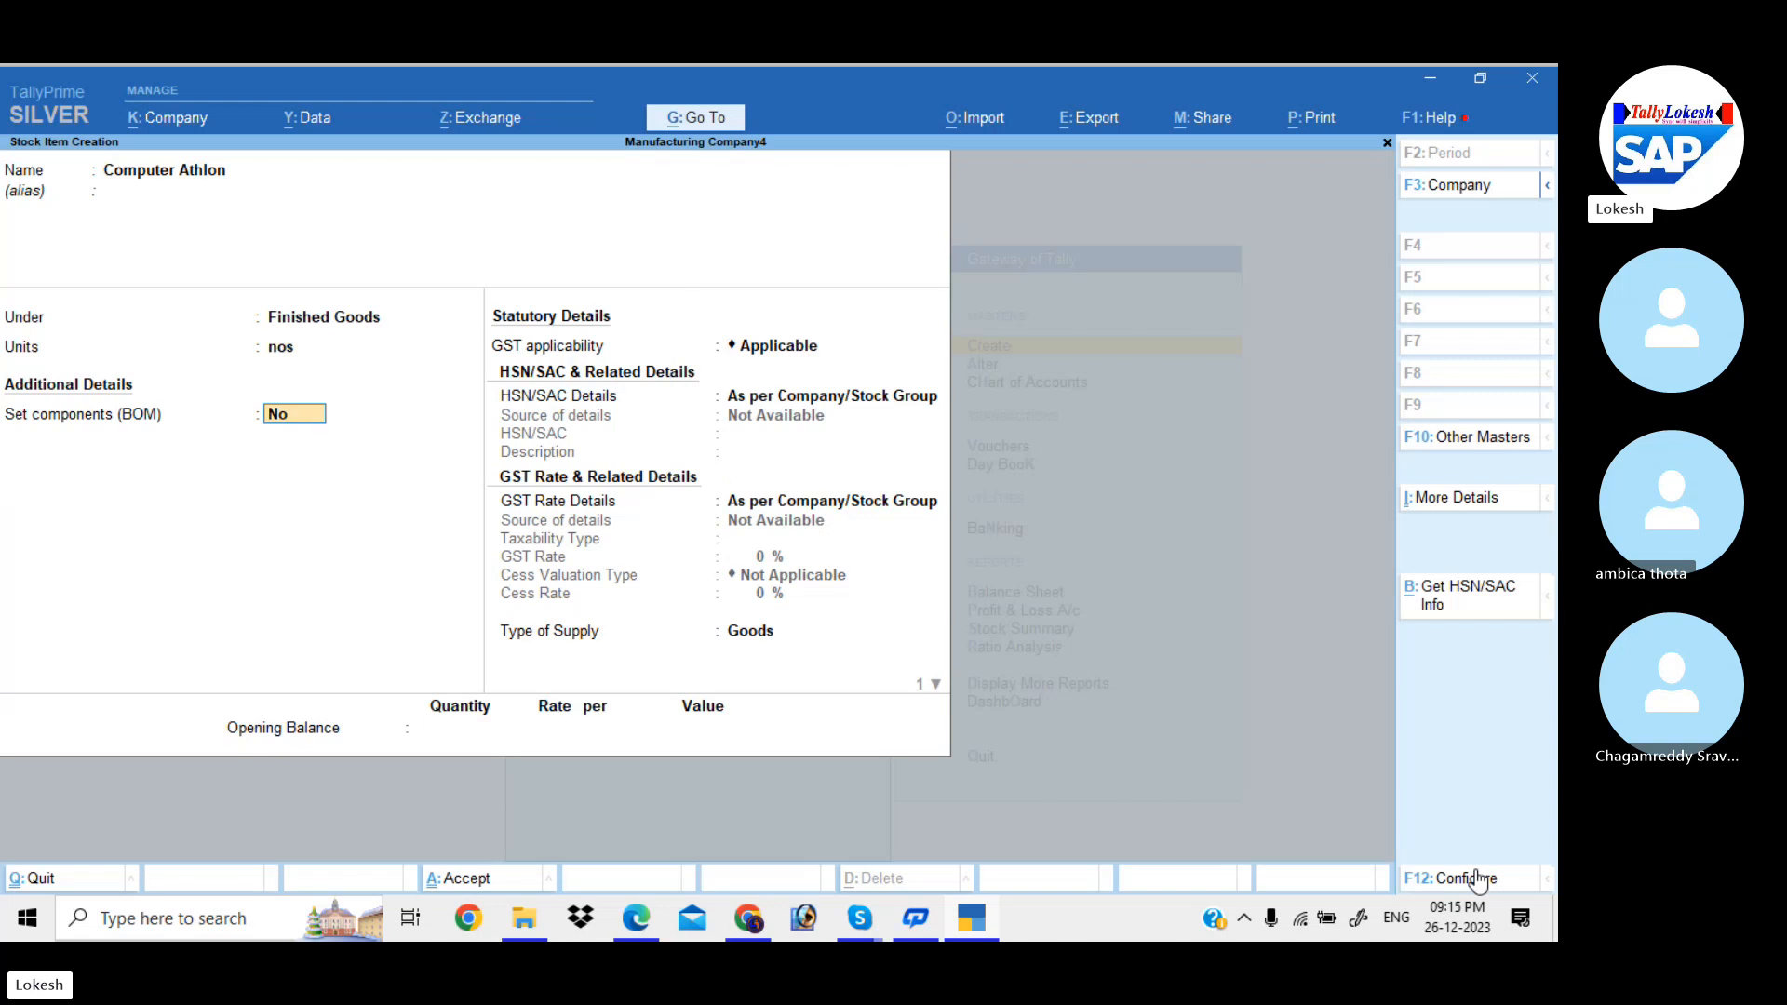
- Enable components for Computer Athlon and create a BOM named Computer Athlon with a unit of manufacture of 1 nos
type("y")
key("Return")
type("Comp")
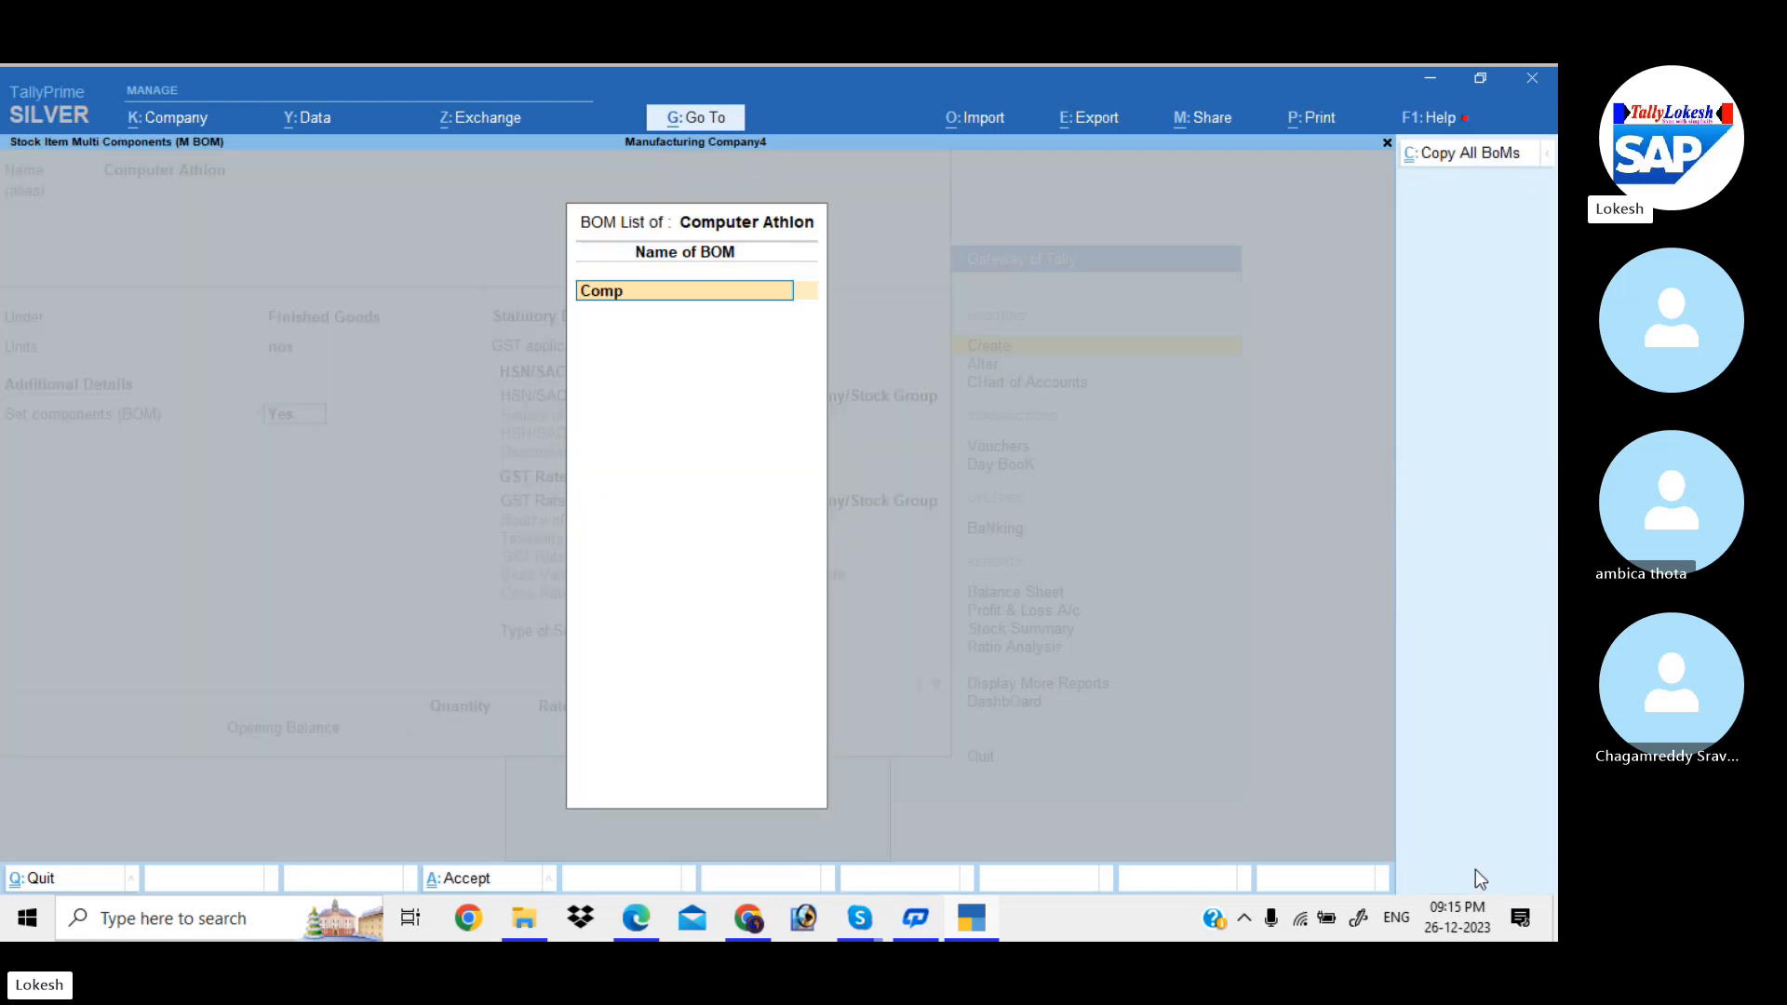
type("uter Athlon")
key("Return")
type("1")
key("Return")
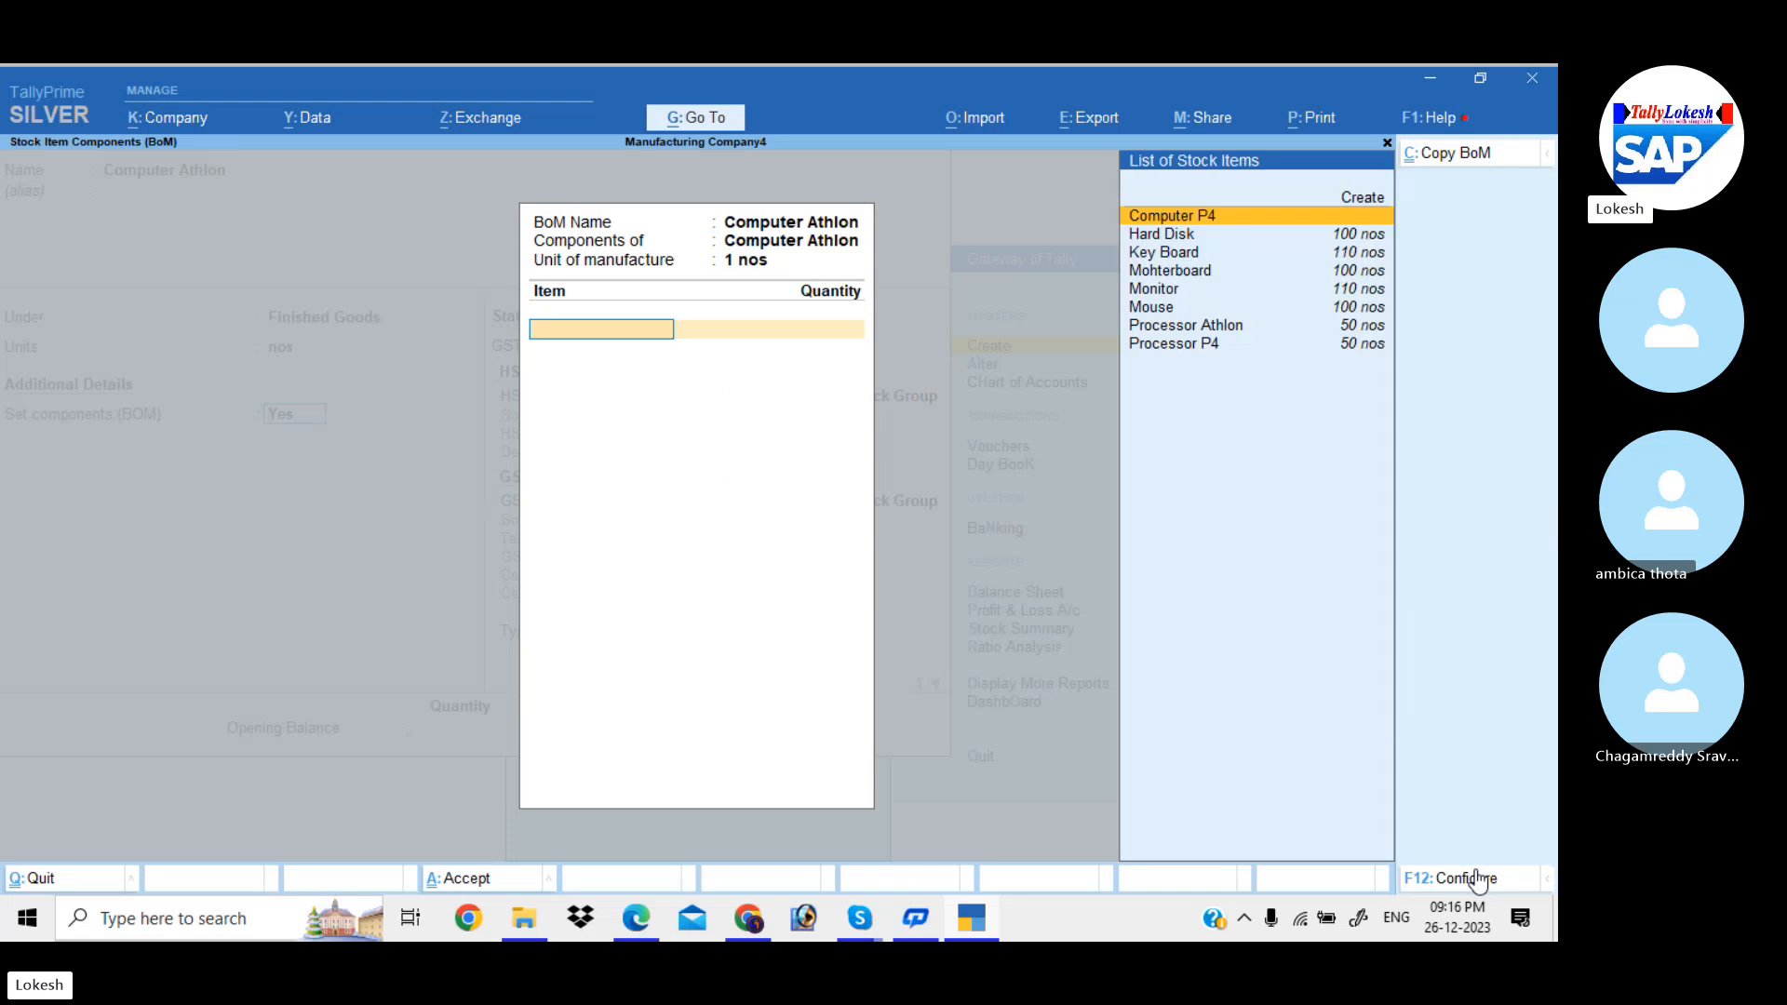
- Add Monitor as the first component of the Computer Athlon BOM with a quantity of 1 nos
type("Mo")
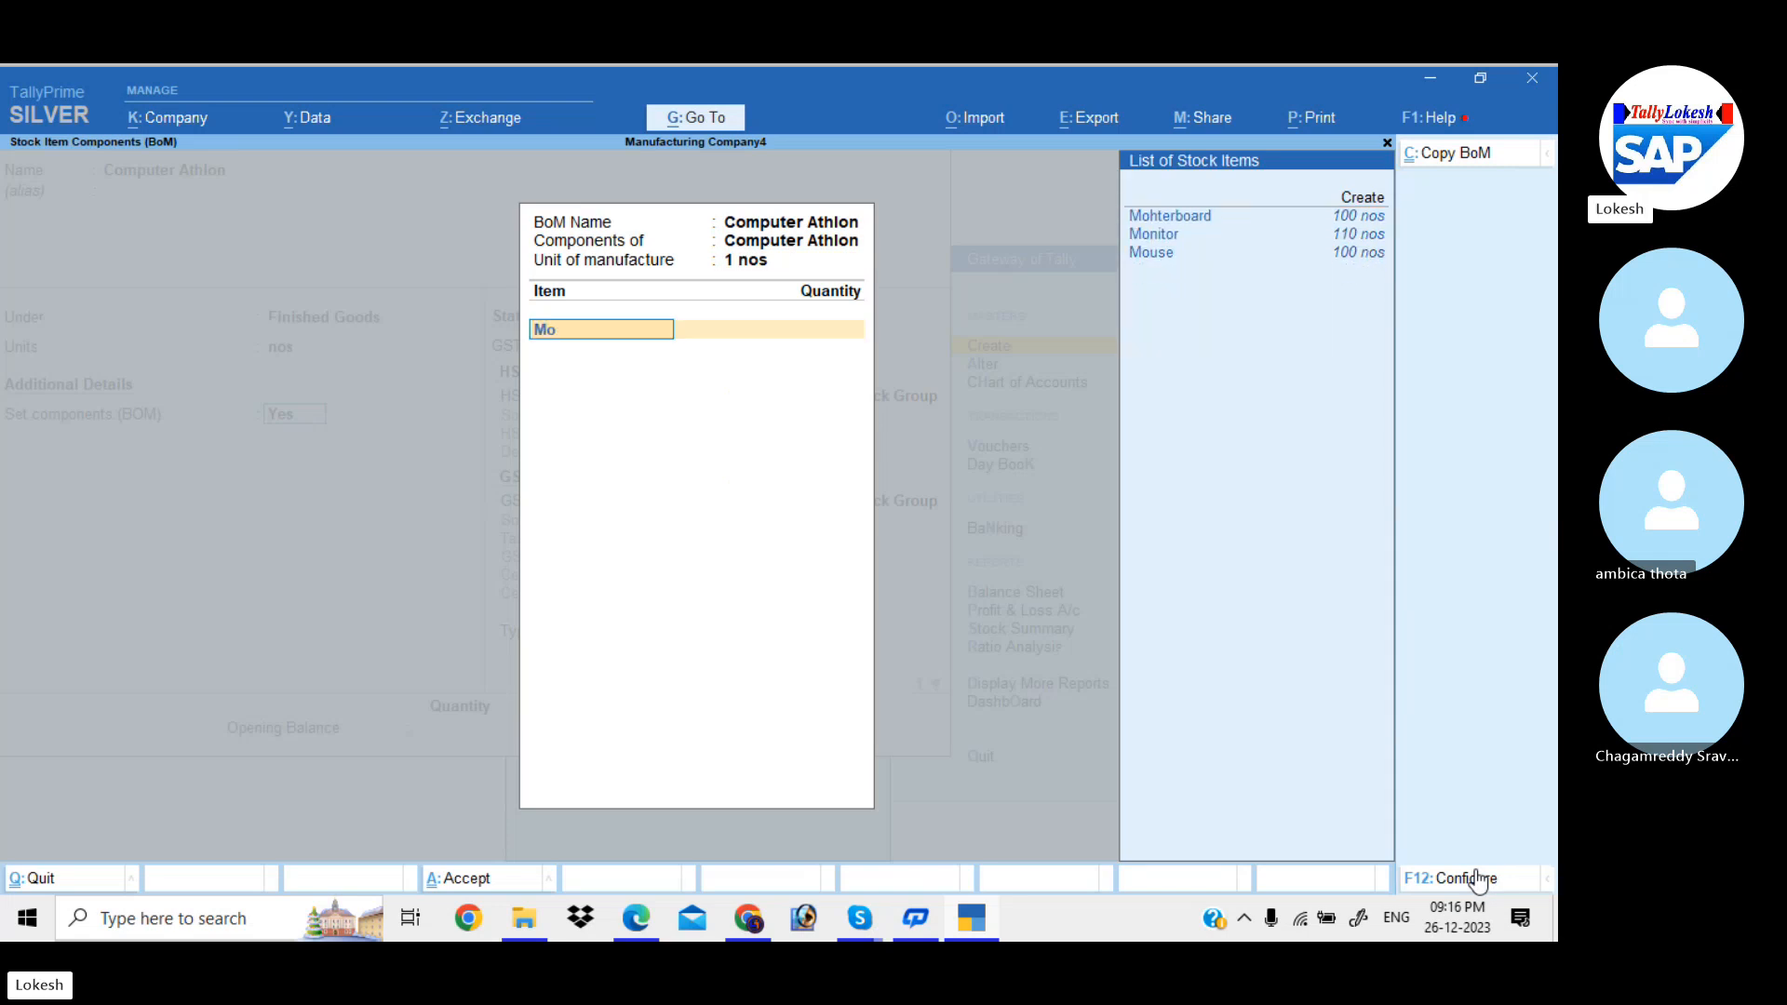
key("Return")
key("BackSpace")
key("Down")
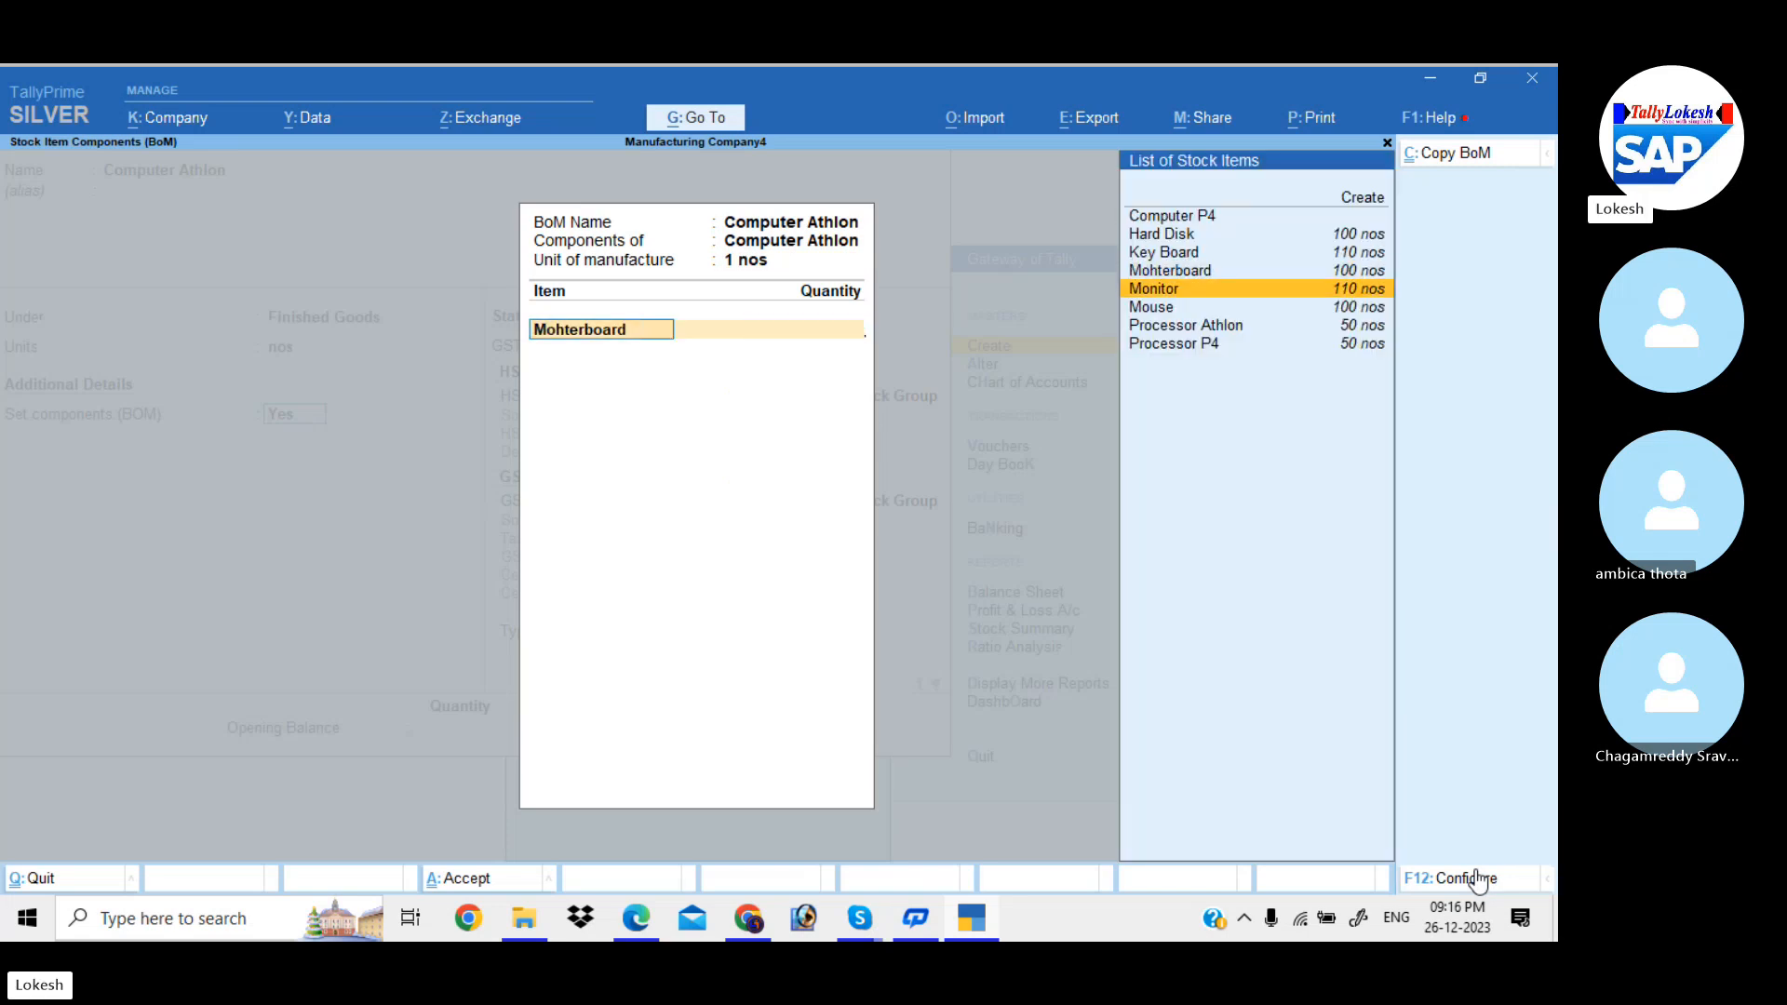
key("Return")
type("1")
key("Return")
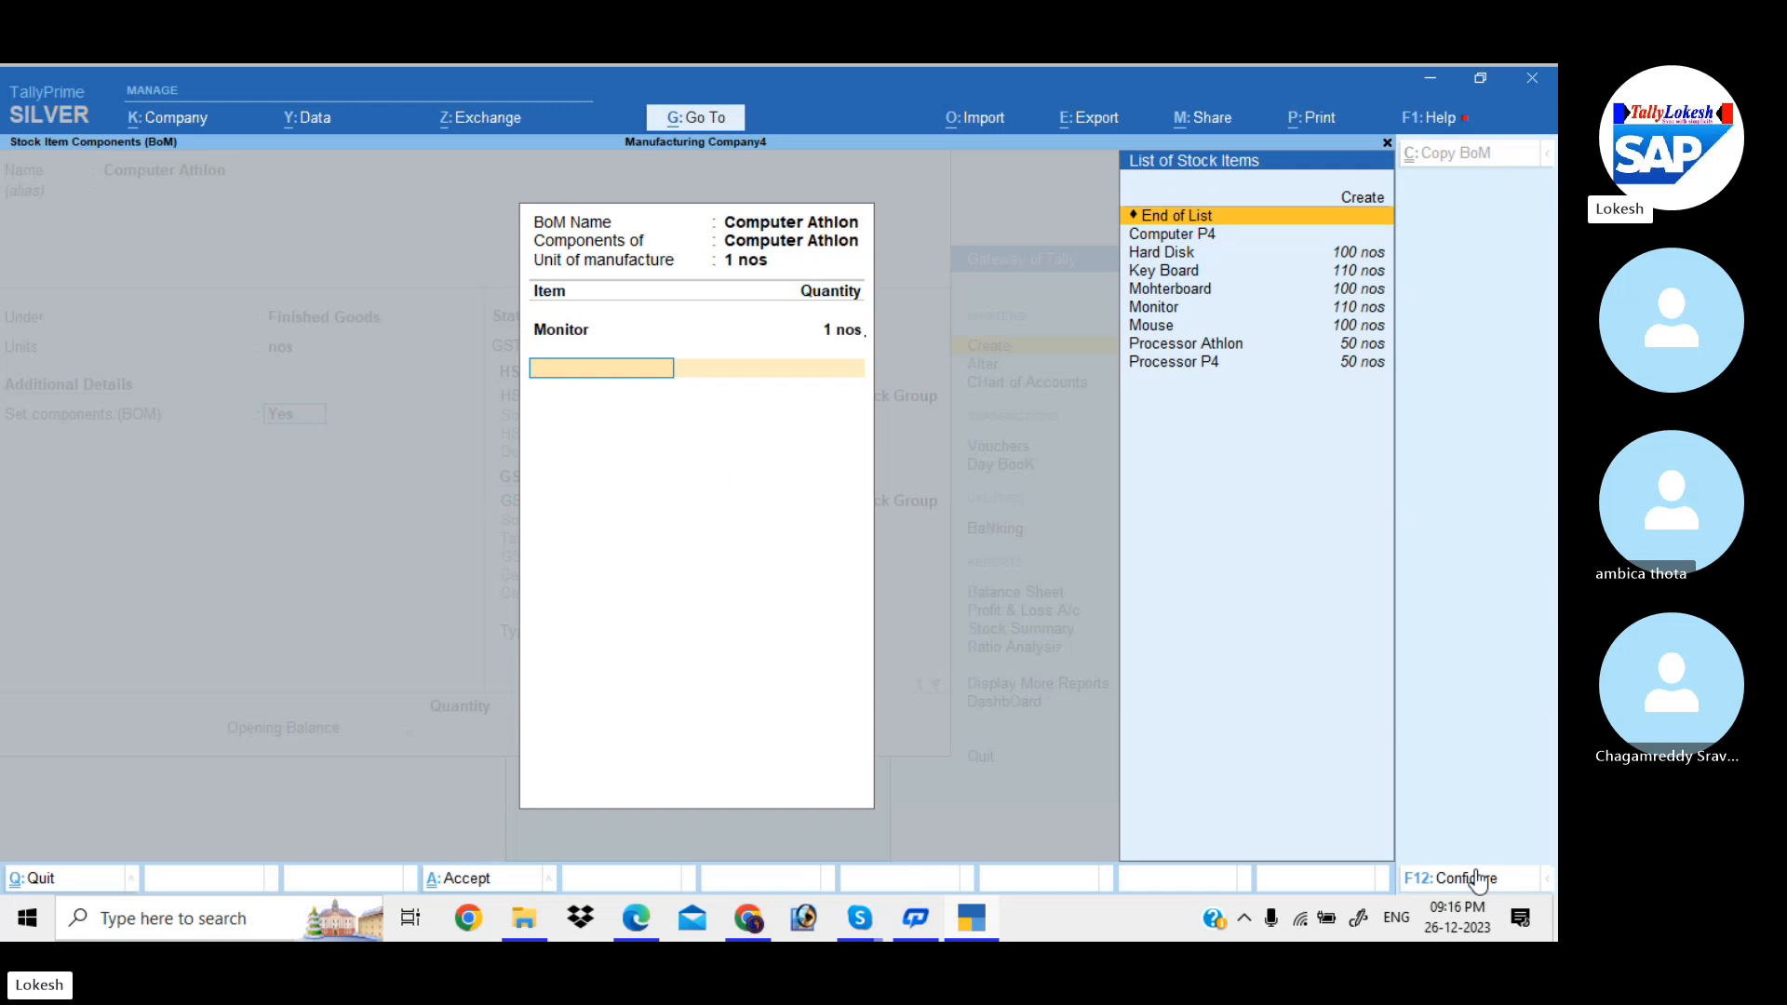
- Add Hard Disk and Key Board to the Computer Athlon BOM with a quantity of 1 nos each
type("H")
key("Return")
key("Return")
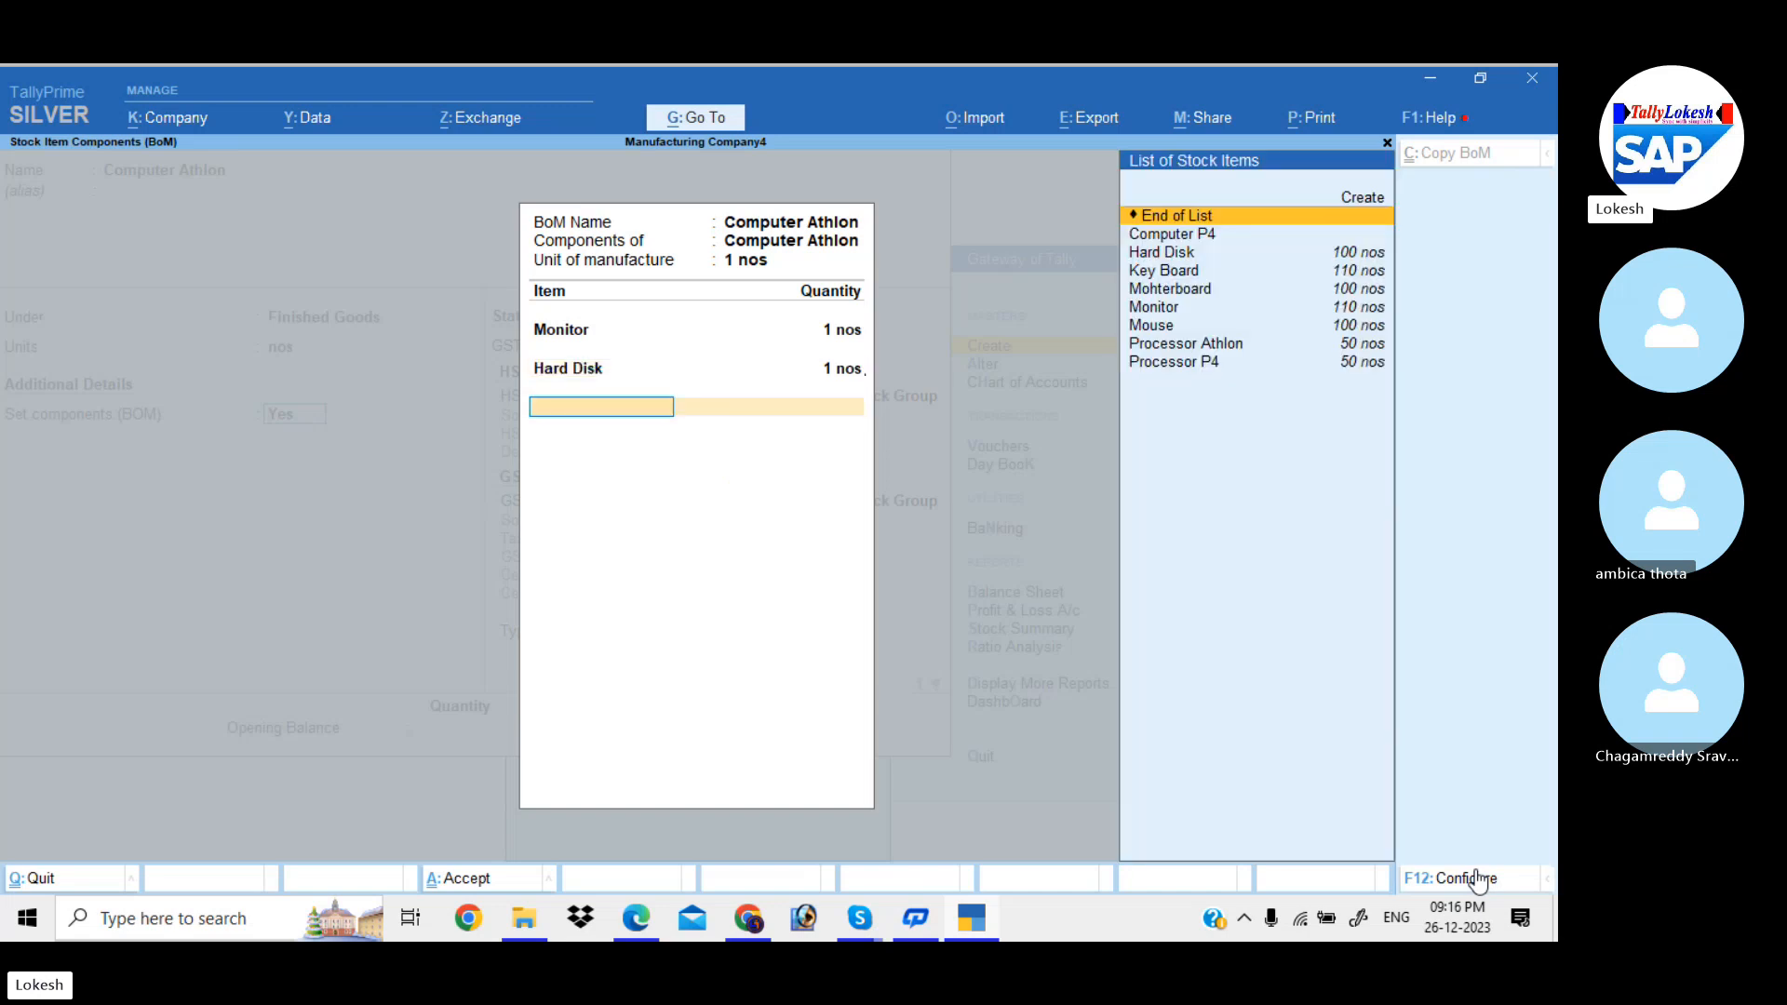
type("K")
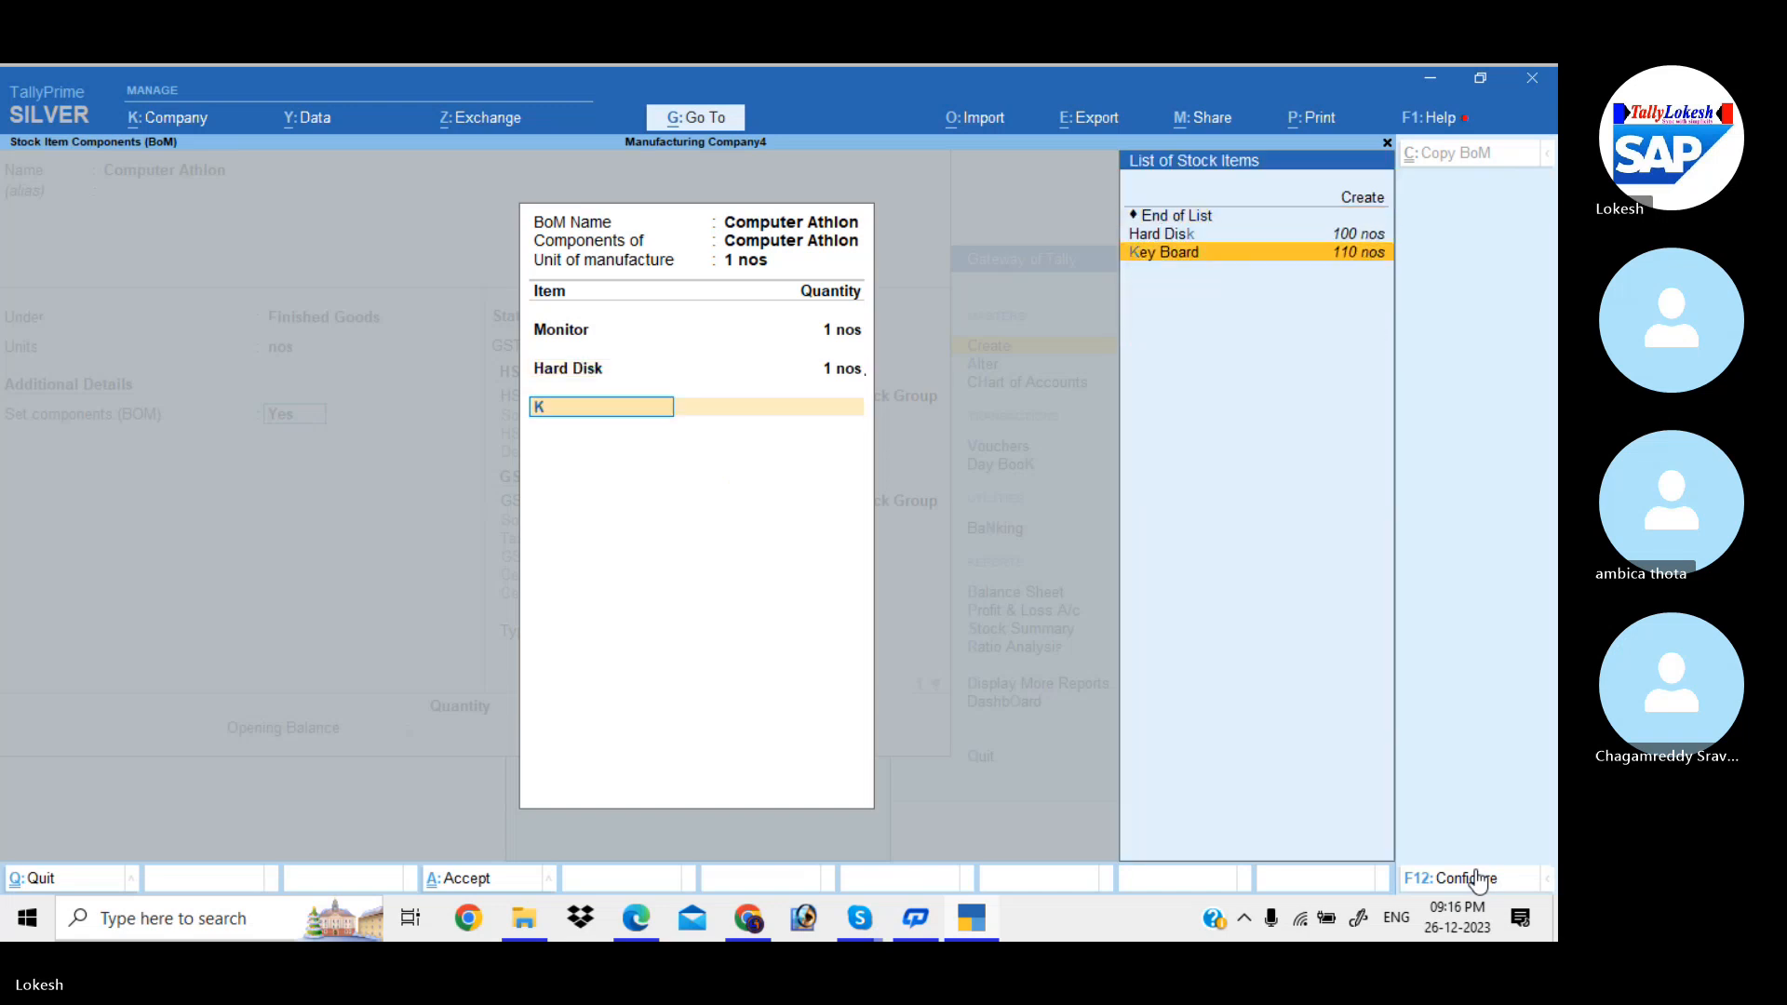
key("Return")
type("1")
key("Return")
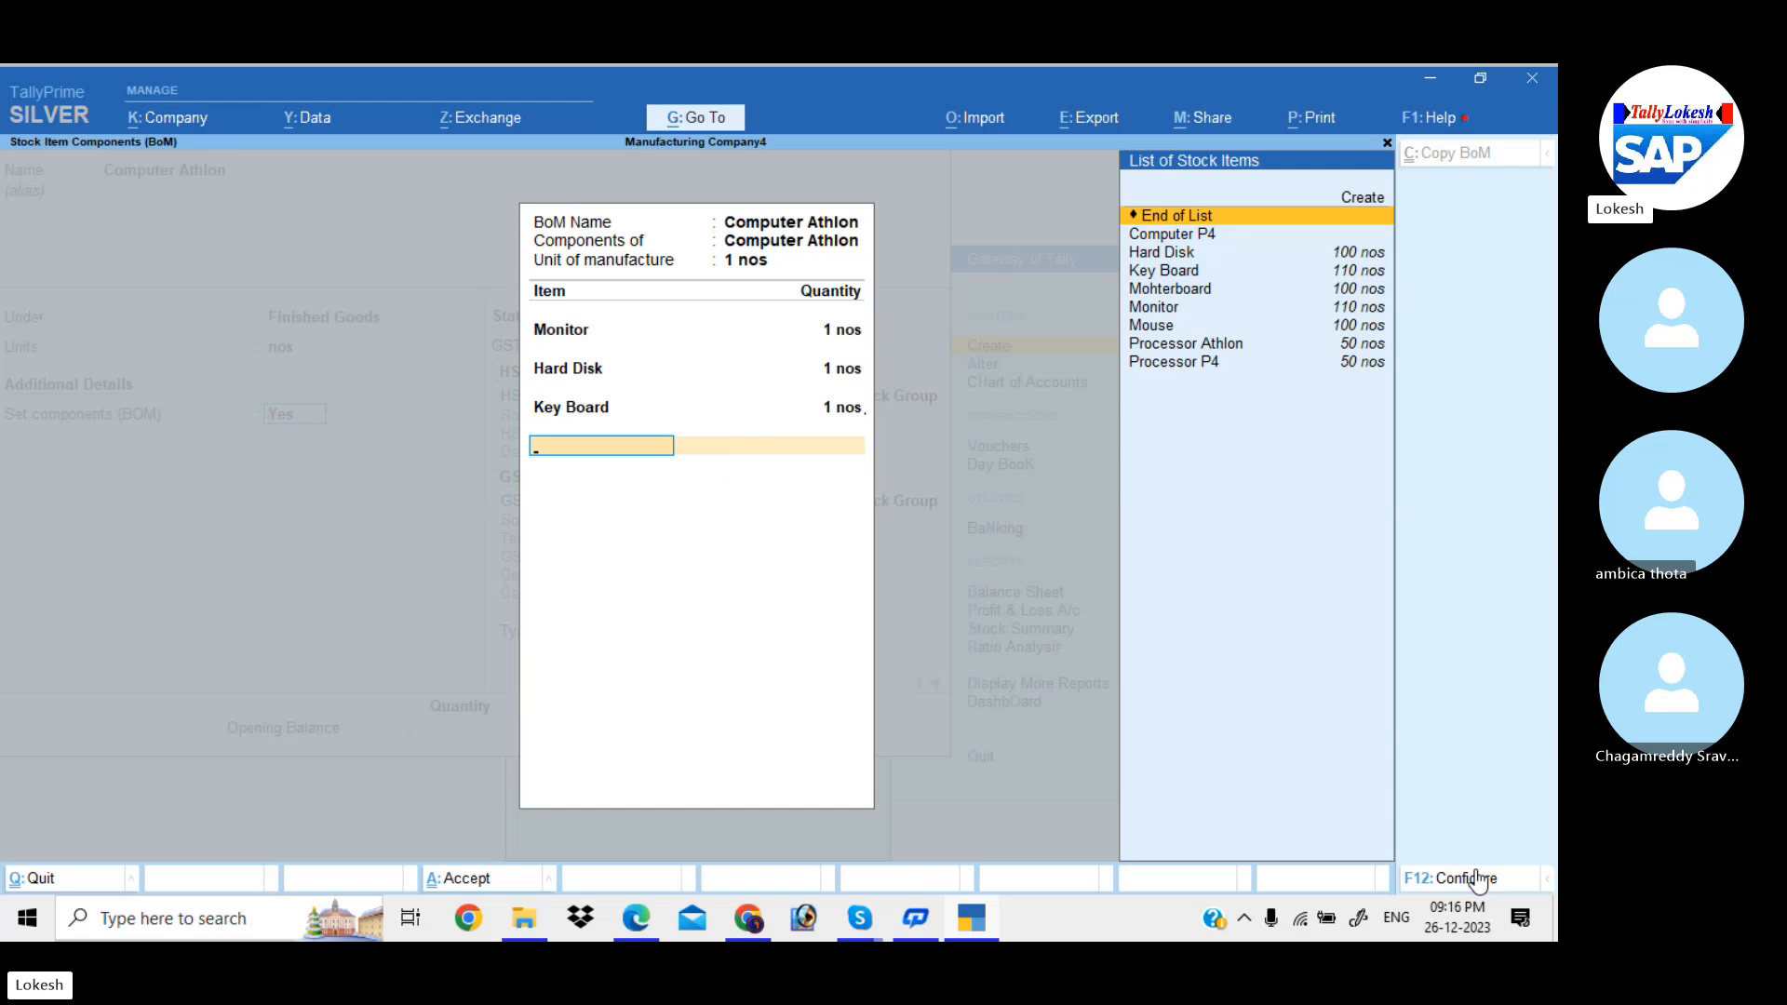
- Add Processor Athlon and Mohterboard to the BOM with a quantity of 1 nos each
type("Pr")
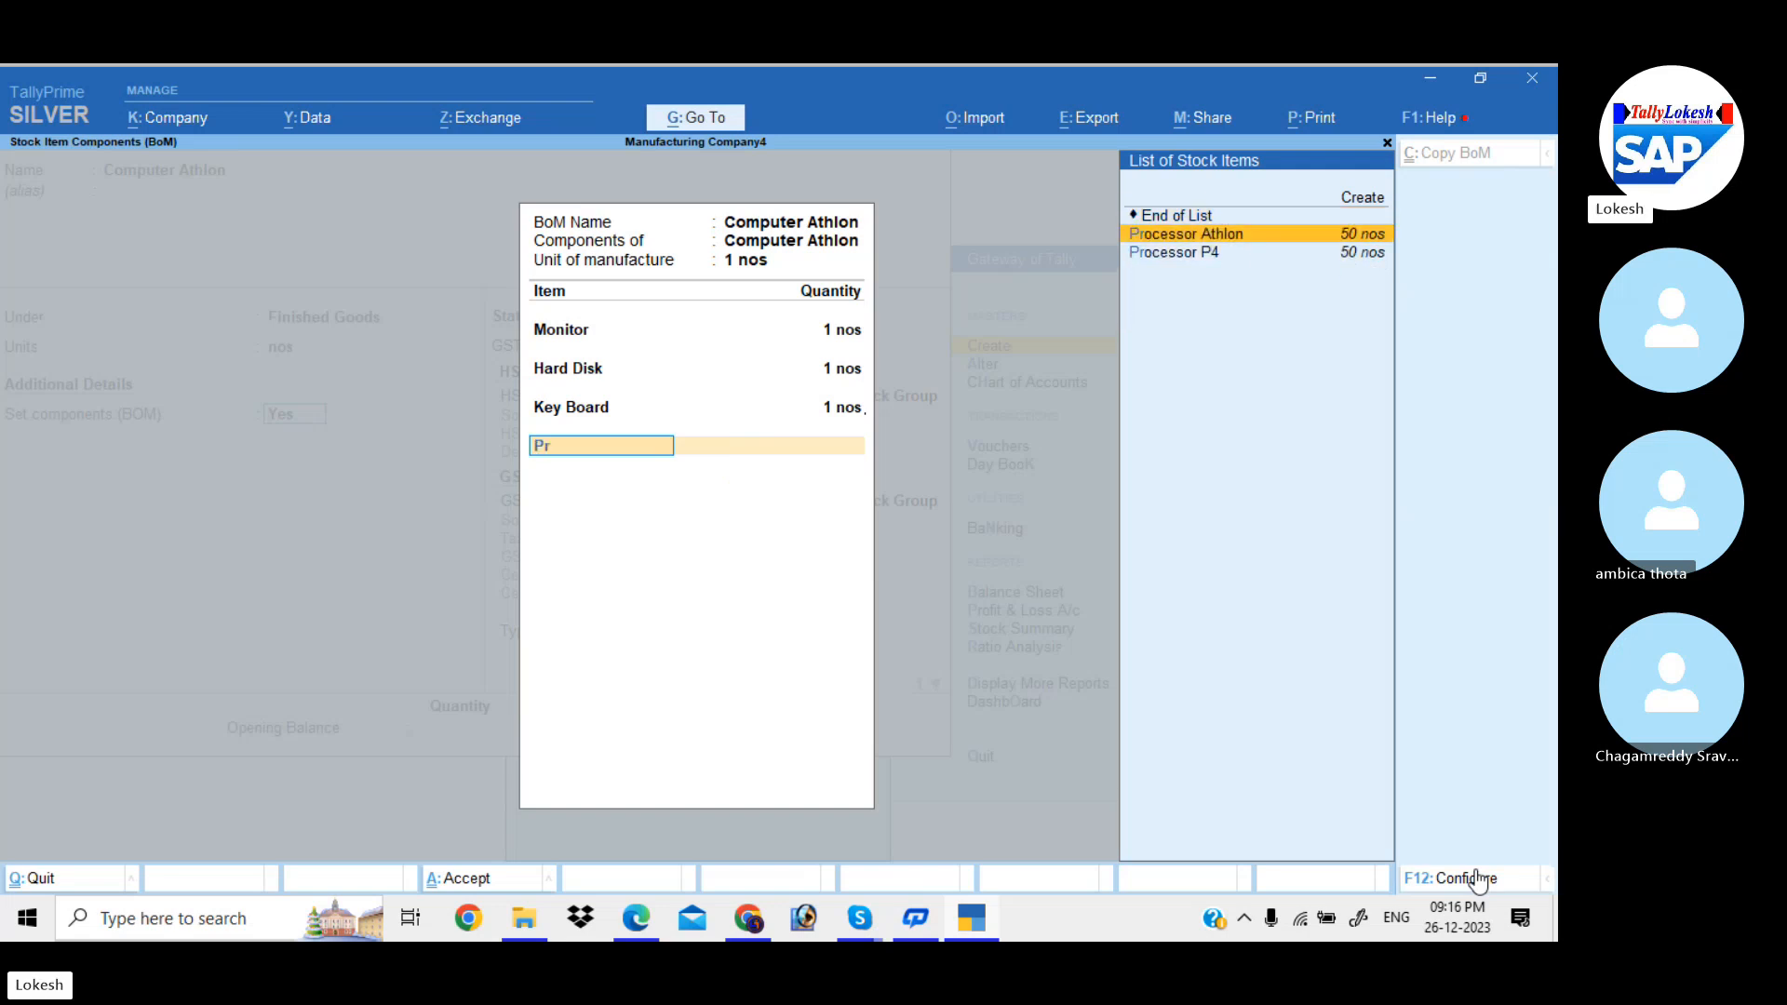
key("Return")
type("1")
key("Return")
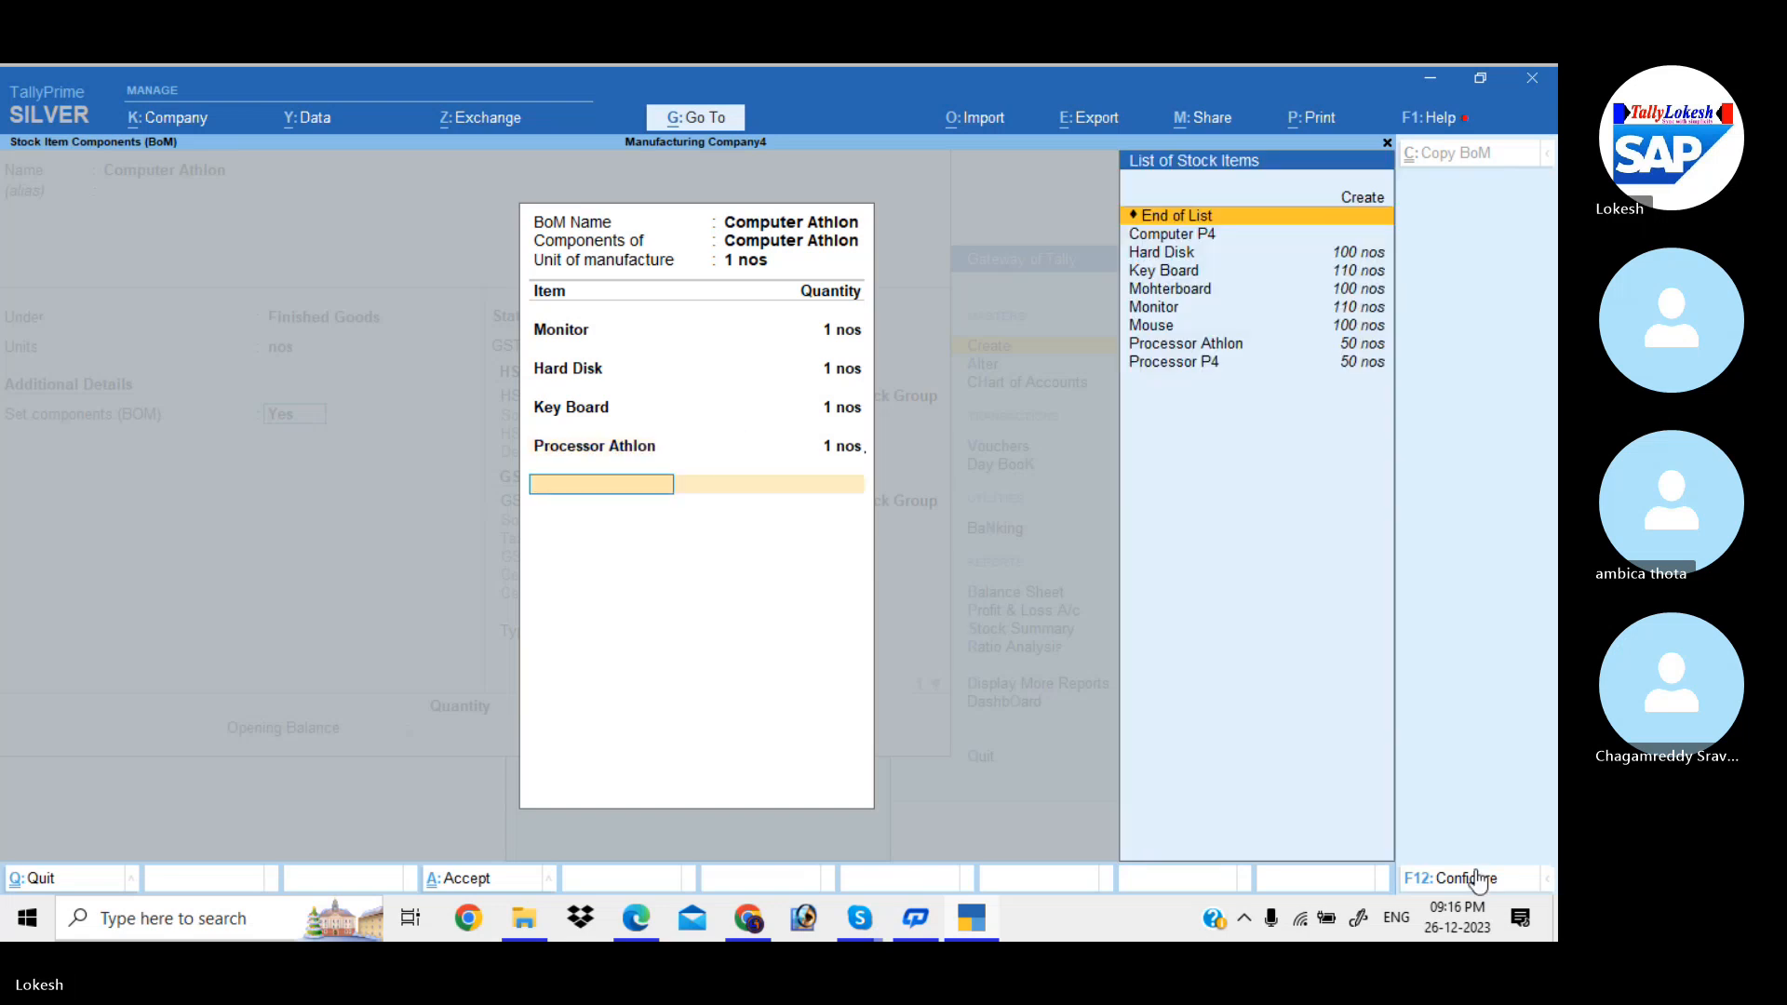
type("Mo")
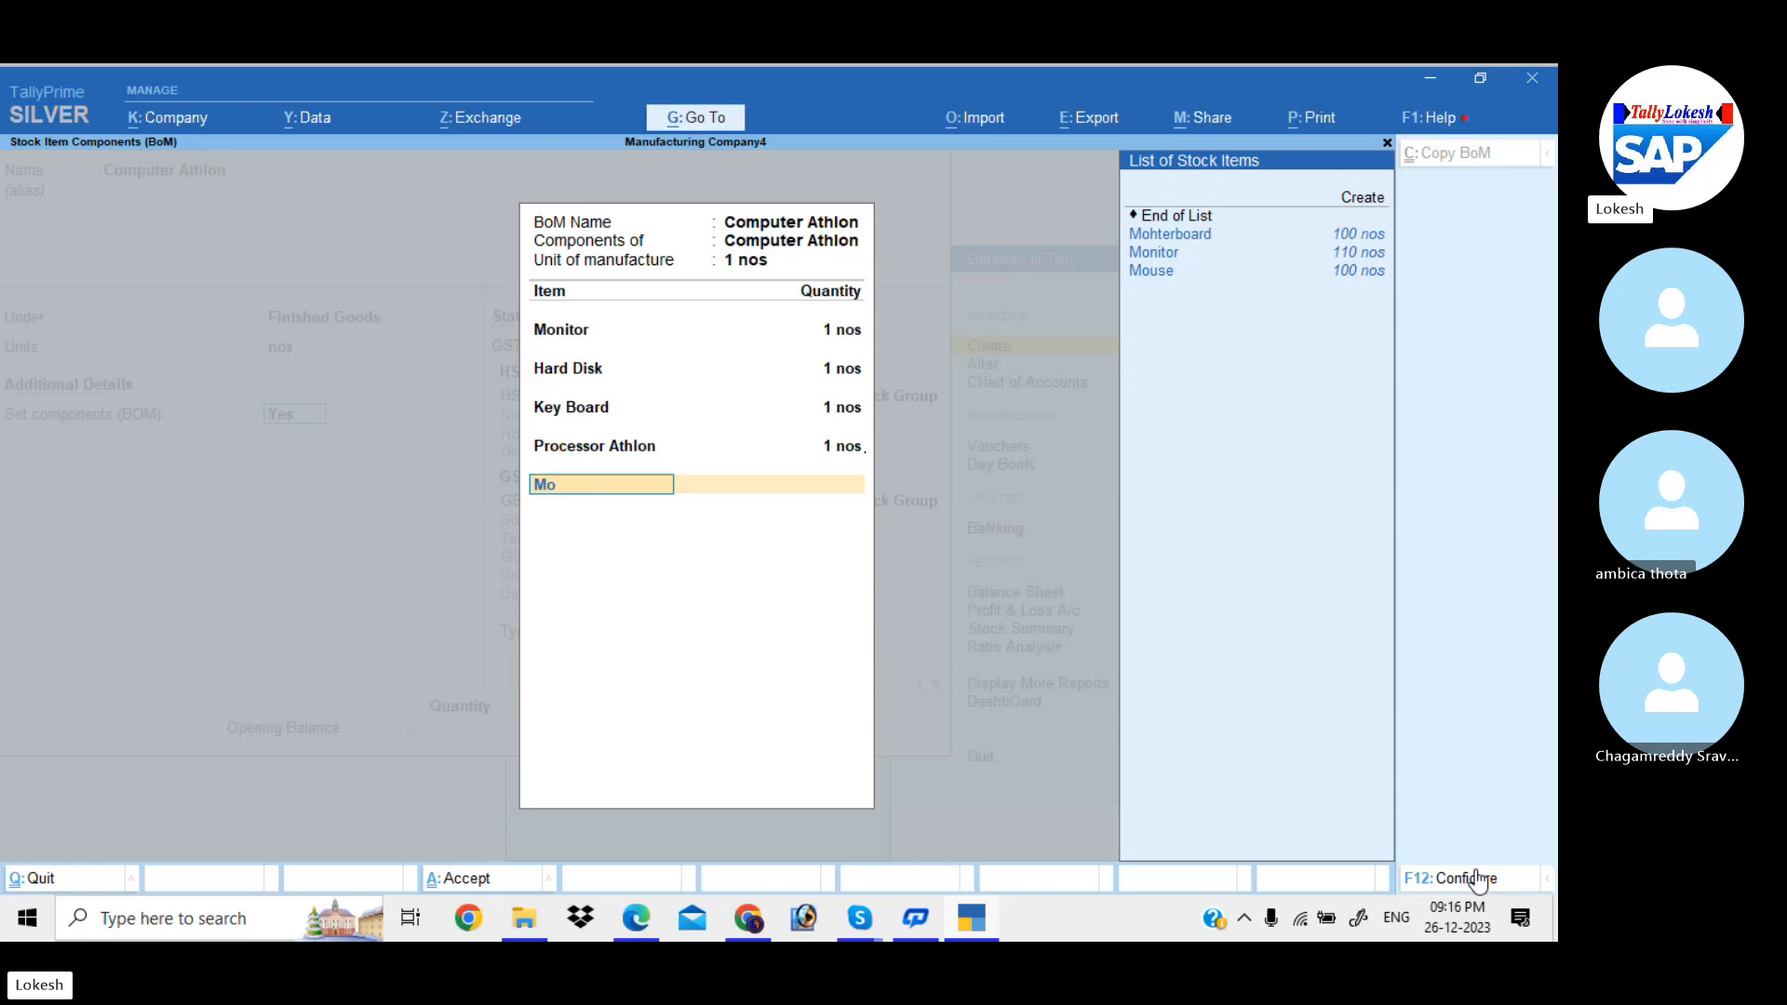
key("Return")
type("1")
key("Return")
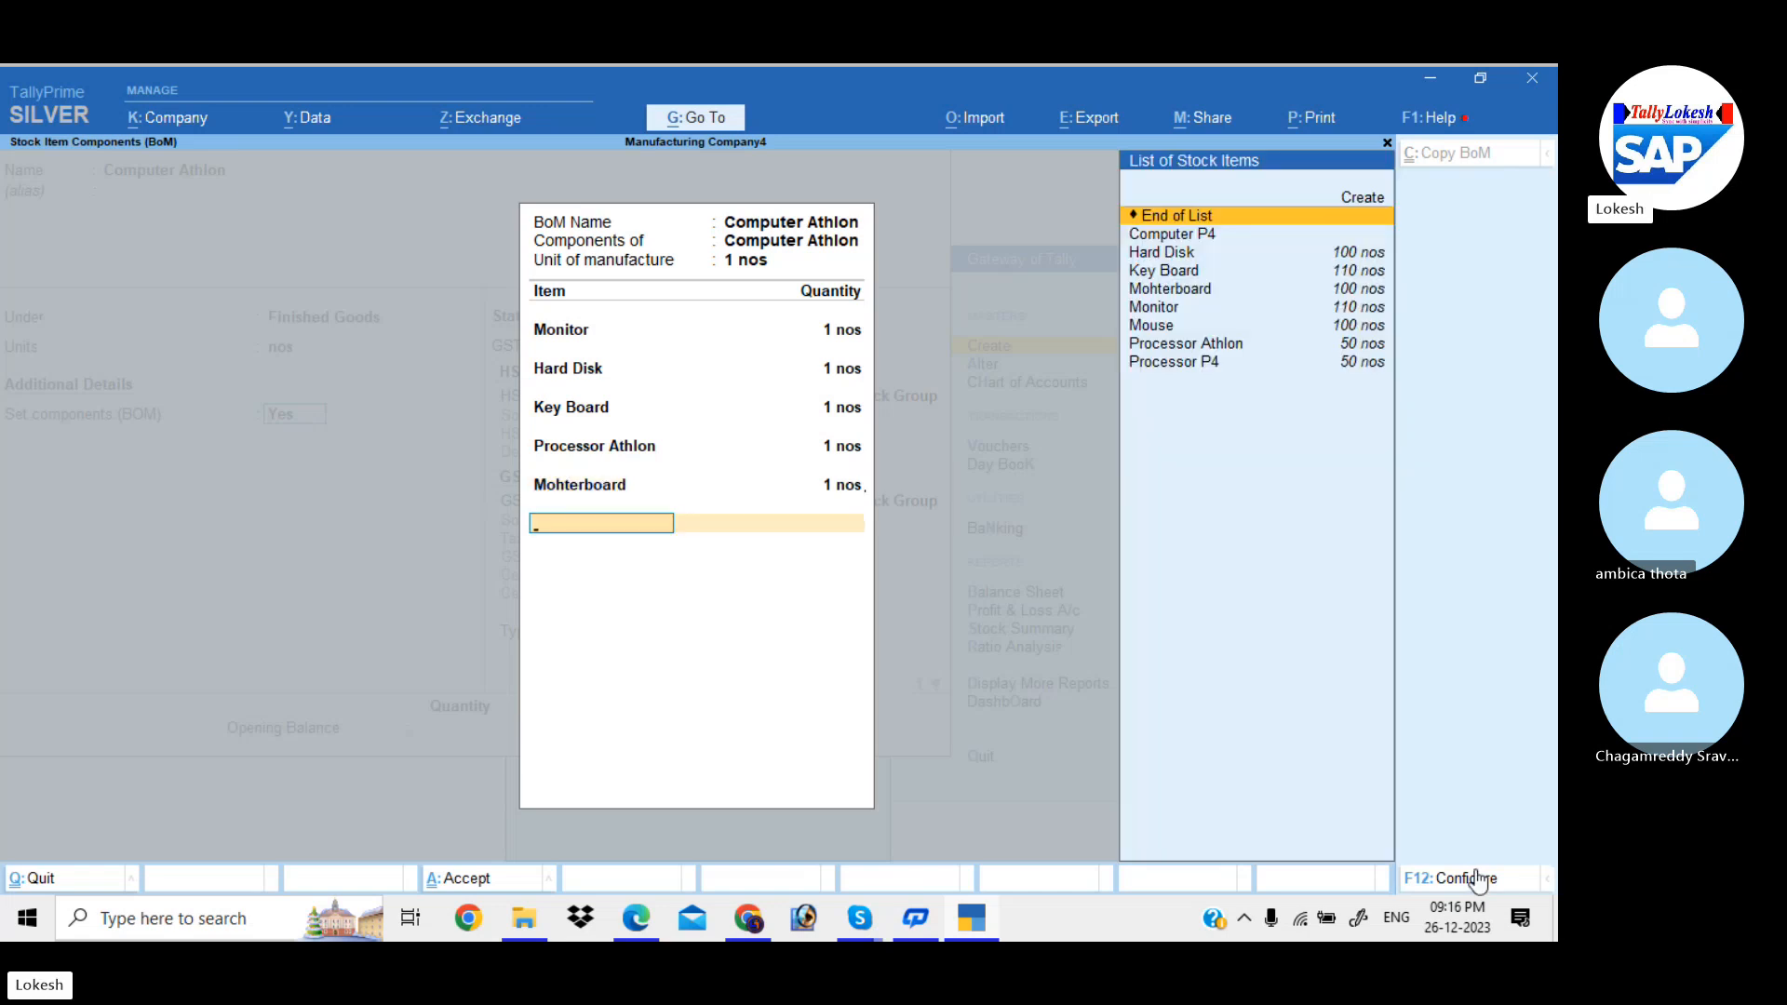
- Add Mouse with a quantity of 1 nos and finish the Computer Athlon BOM, keeping GST applicable
type("M")
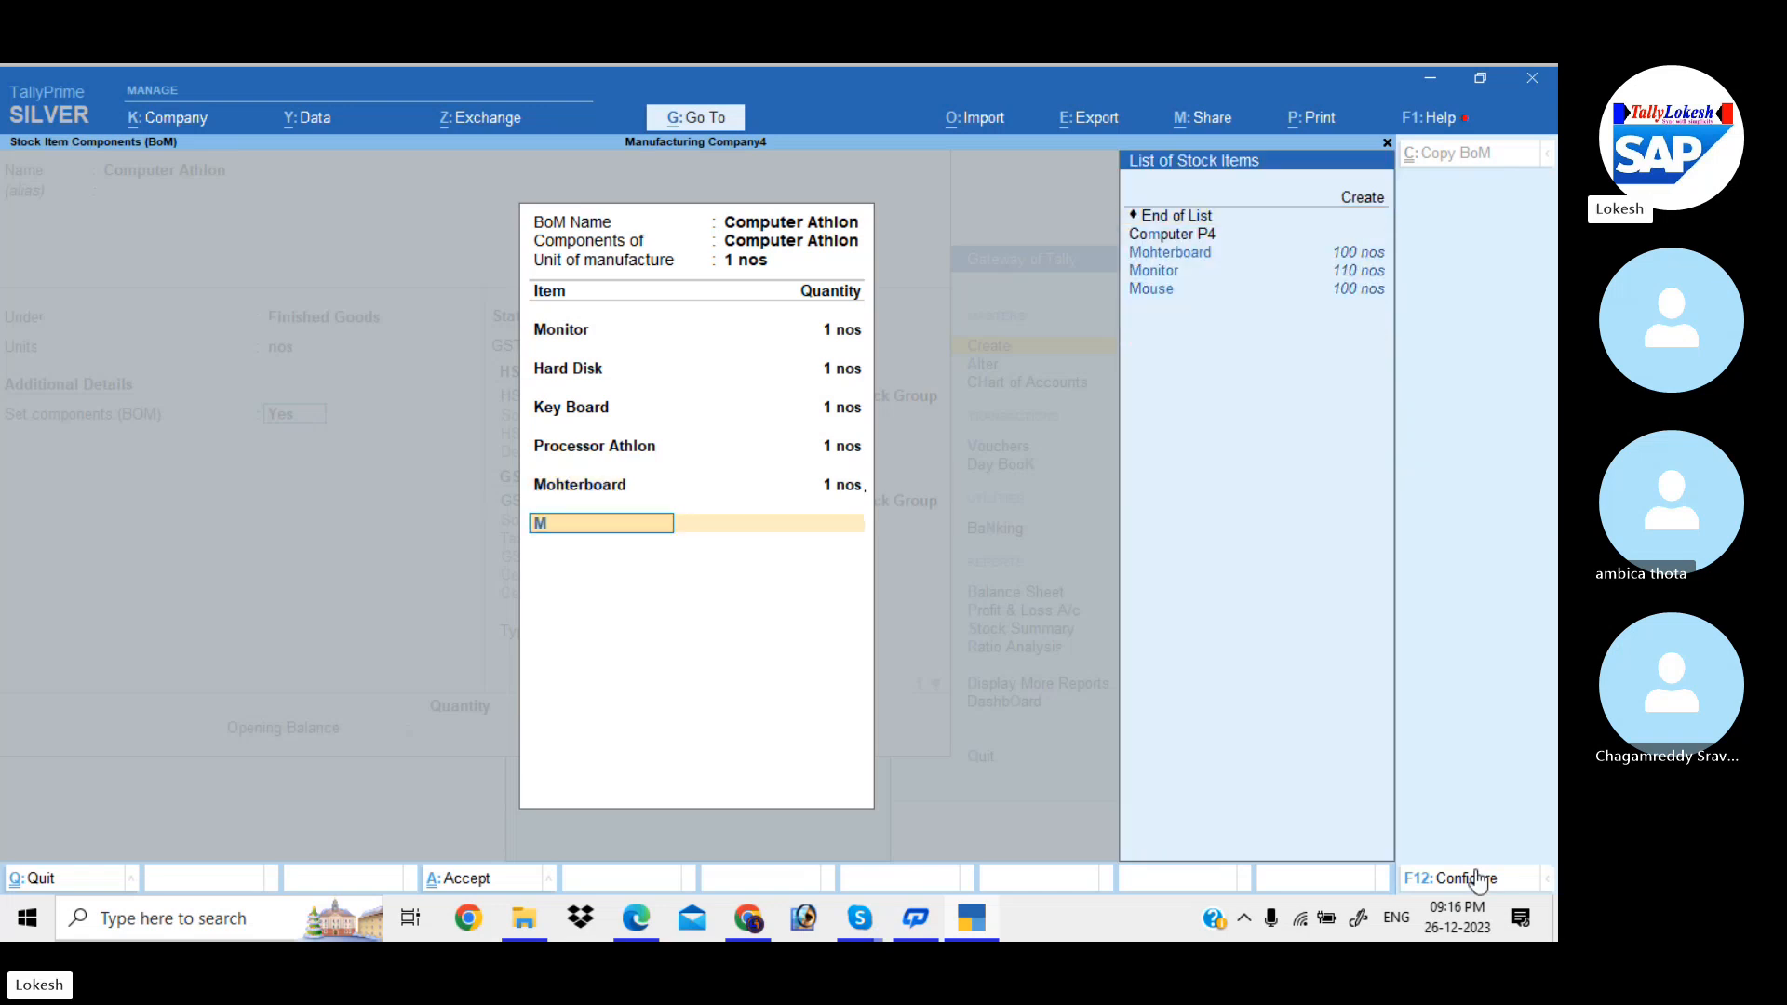
key("Down")
key("Down")
key("Down")
key("Return")
type("1")
key("Return")
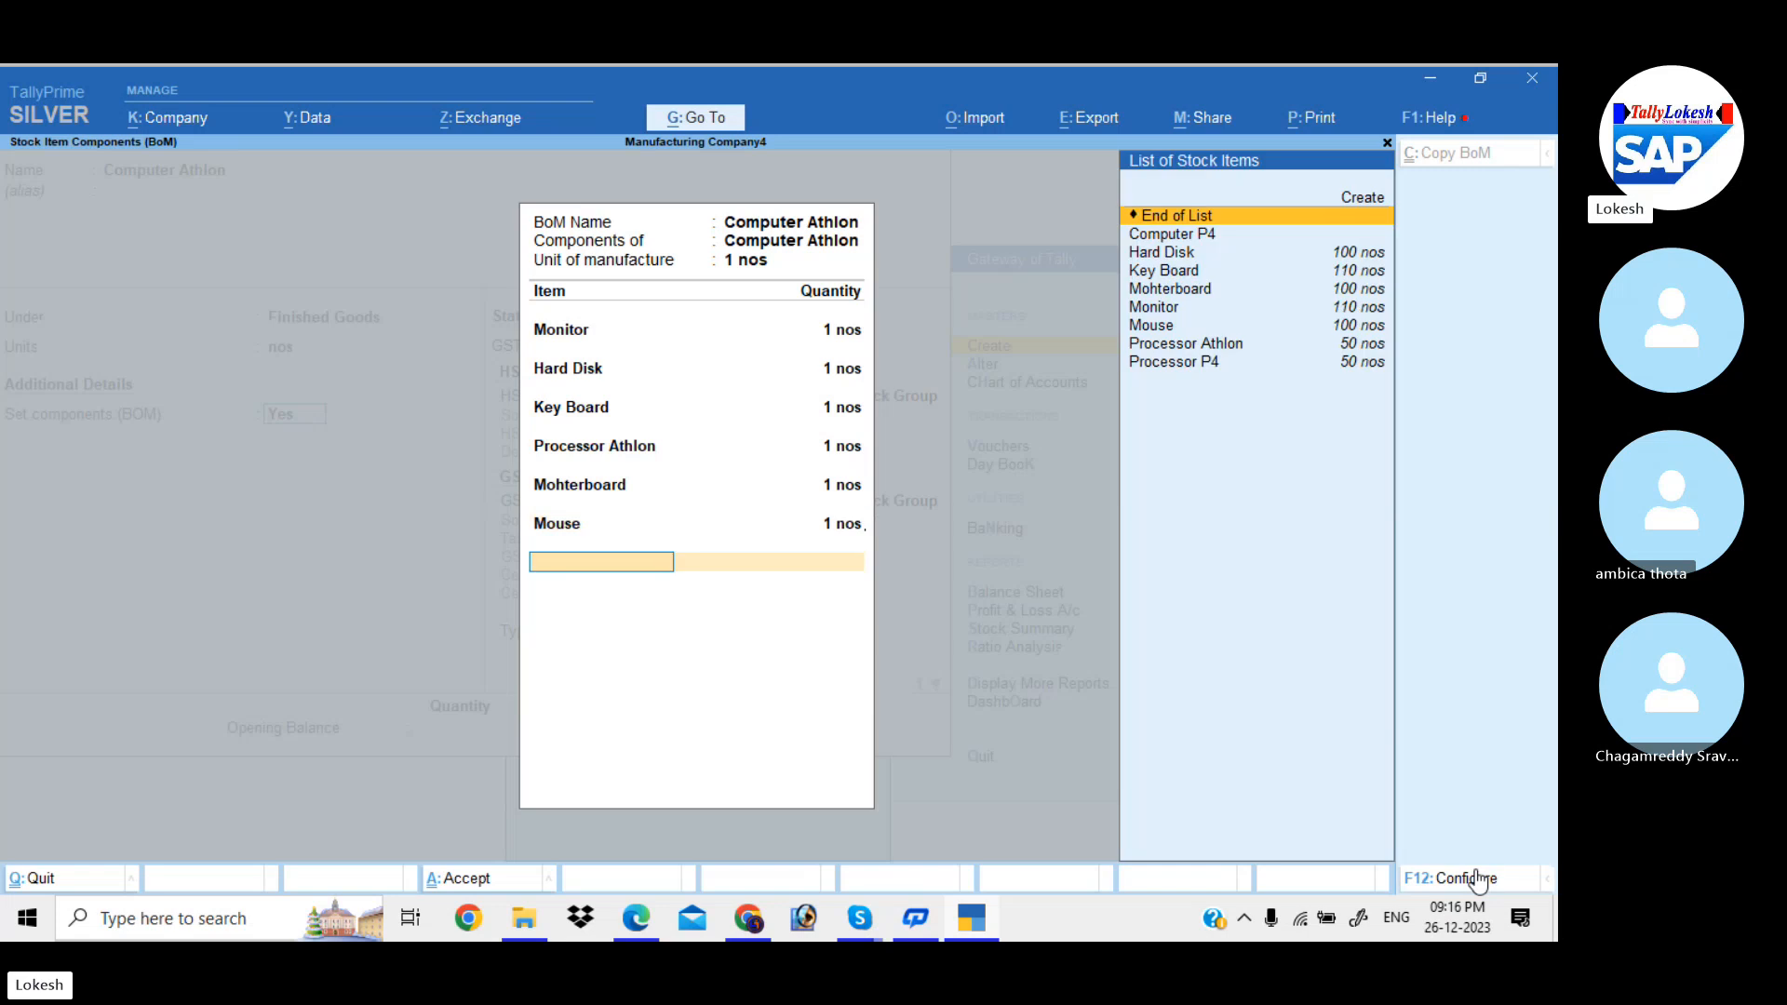
key("Return")
key("Return")
key("Return")
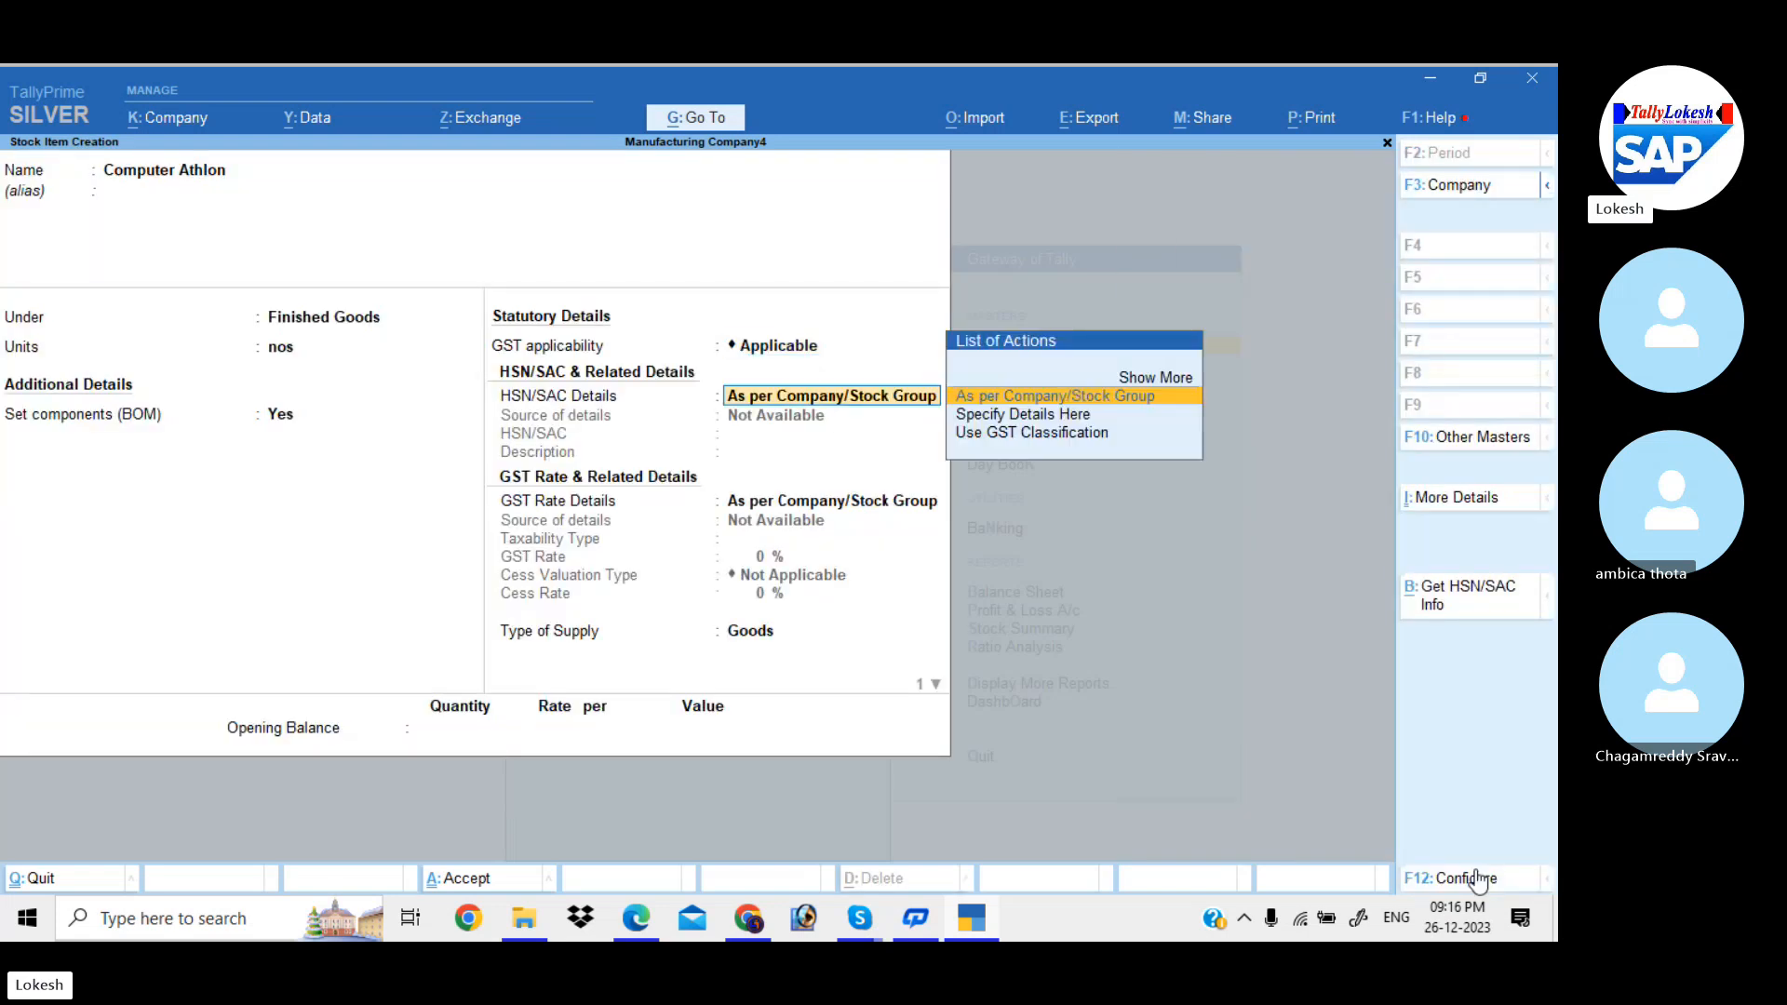
- Specify the HSN/SAC details directly on Computer Athlon with code 2589 and no description
key("Down")
key("Return")
type("2589")
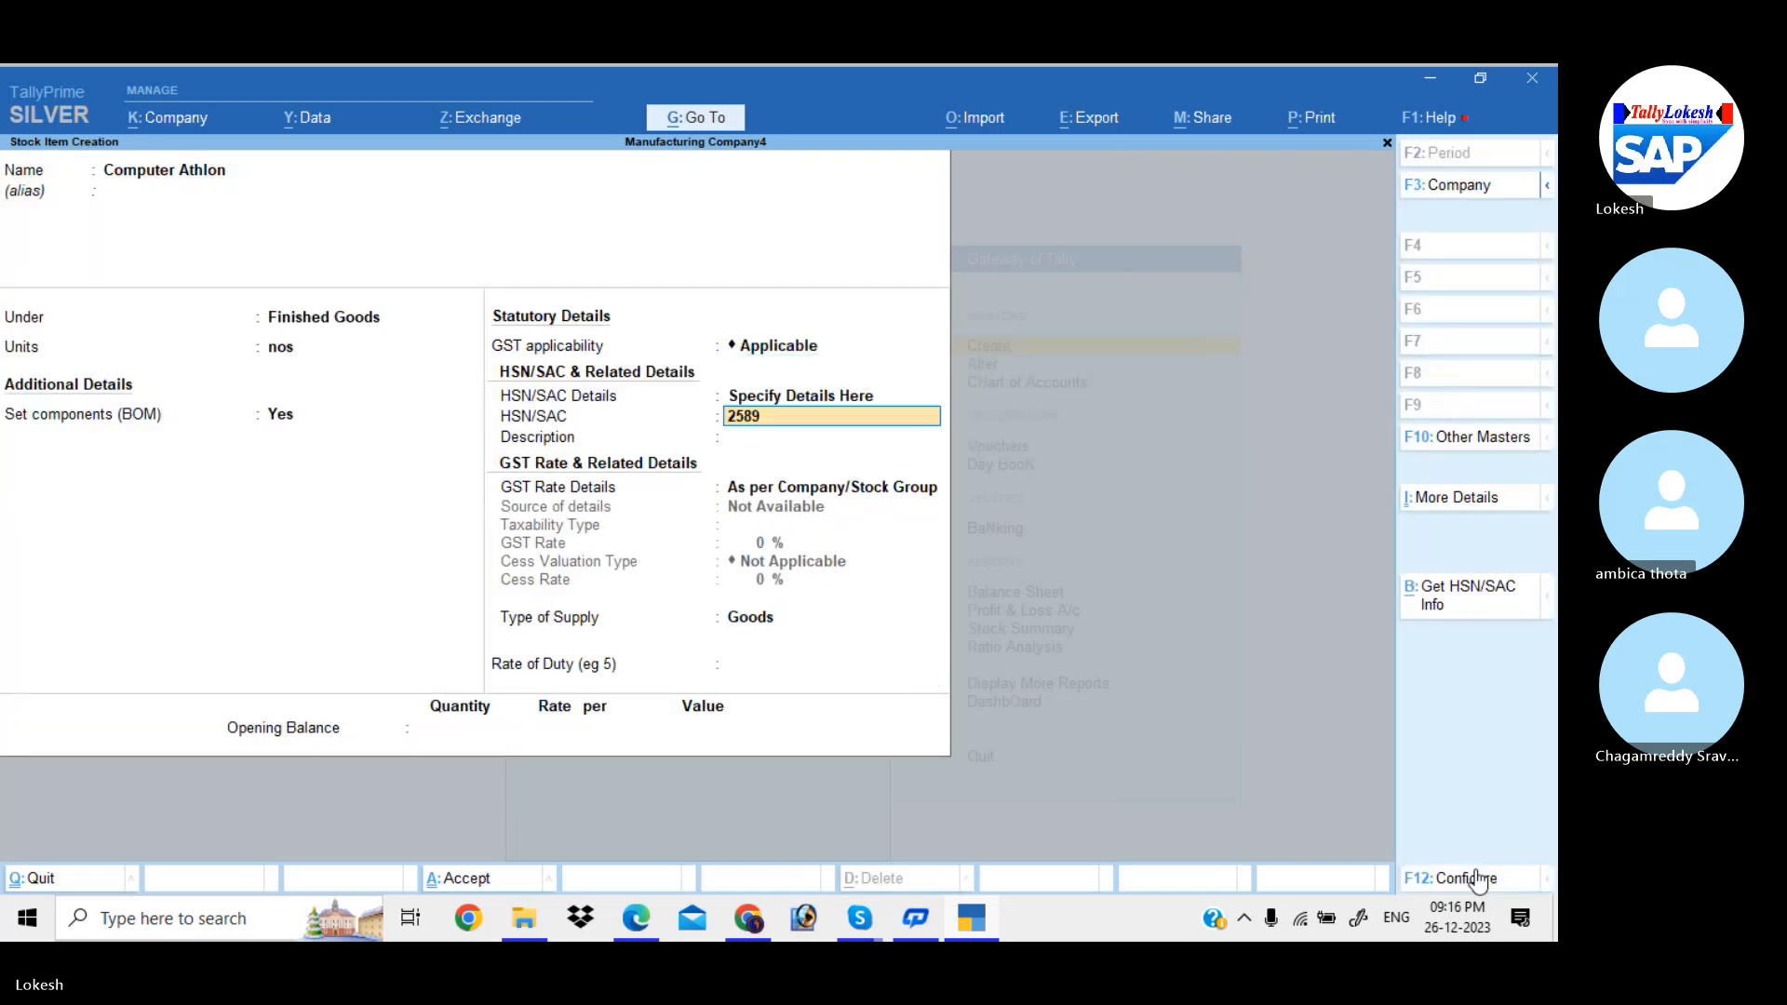
key("Return")
key("Return")
- Specify the GST rate details on Computer Athlon as Taxable at 18% and save the stock item
key("Down")
key("Return")
key("Return")
type("18")
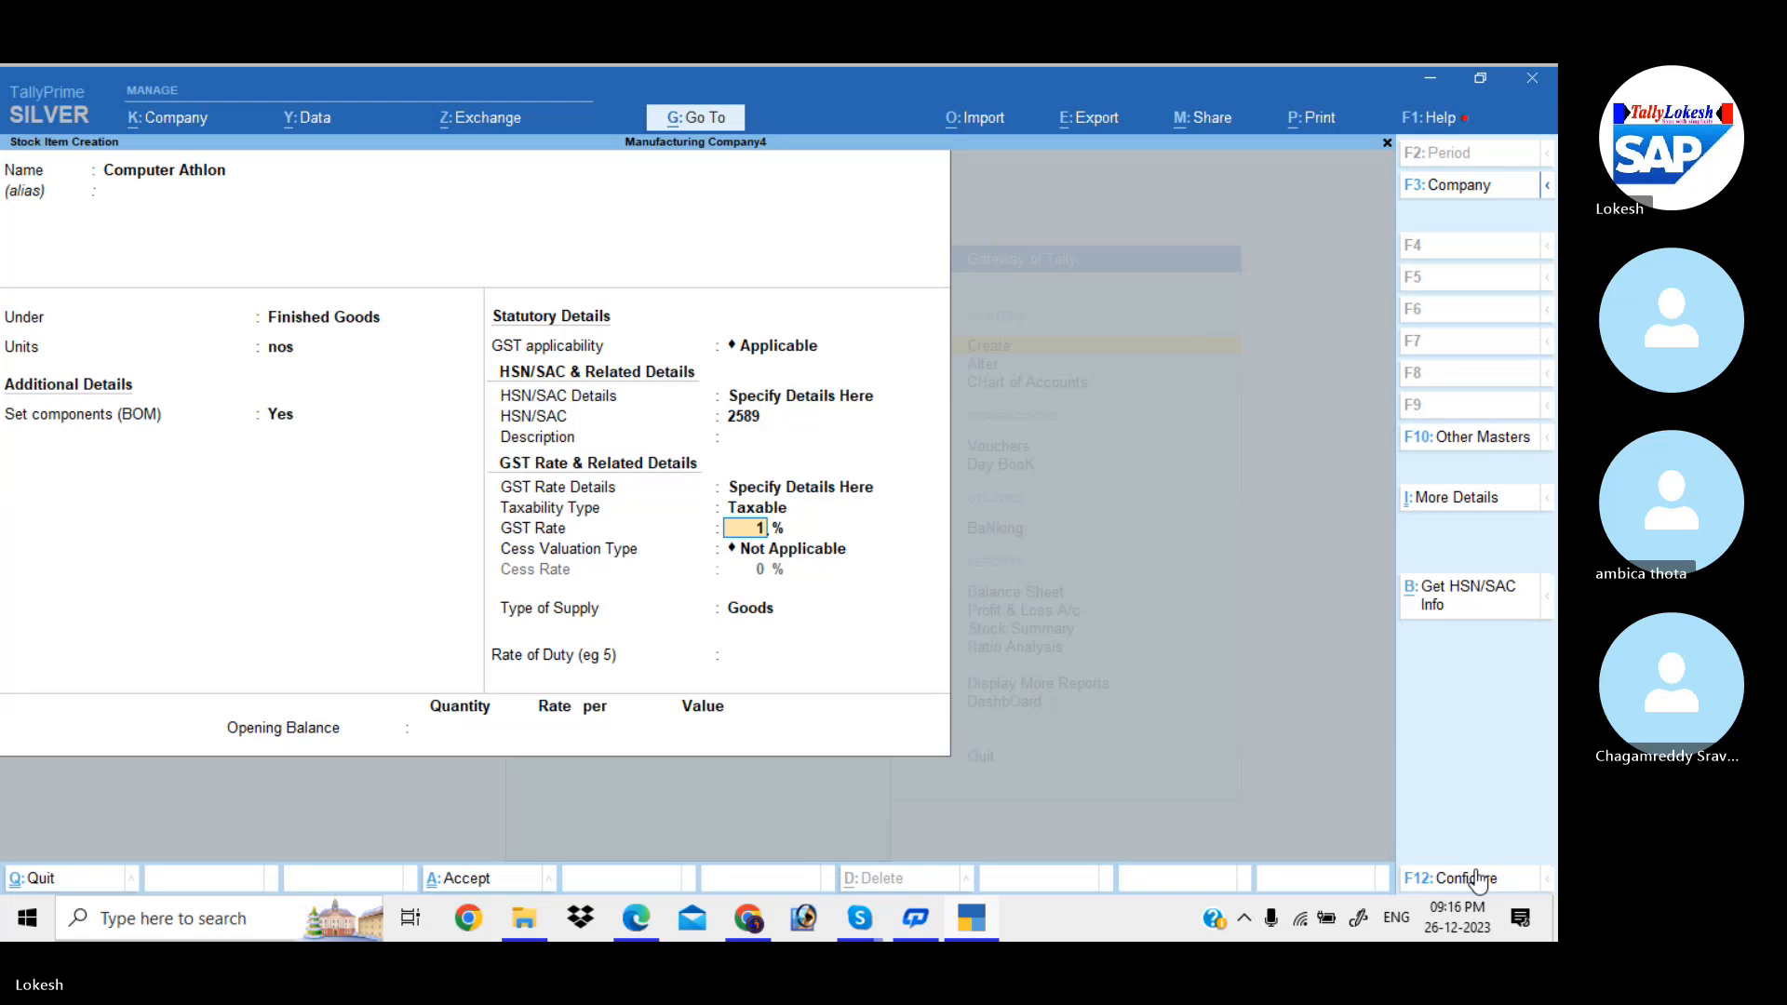
key("Return")
key("Return")
key("Return")
key("Return")
key("Return")
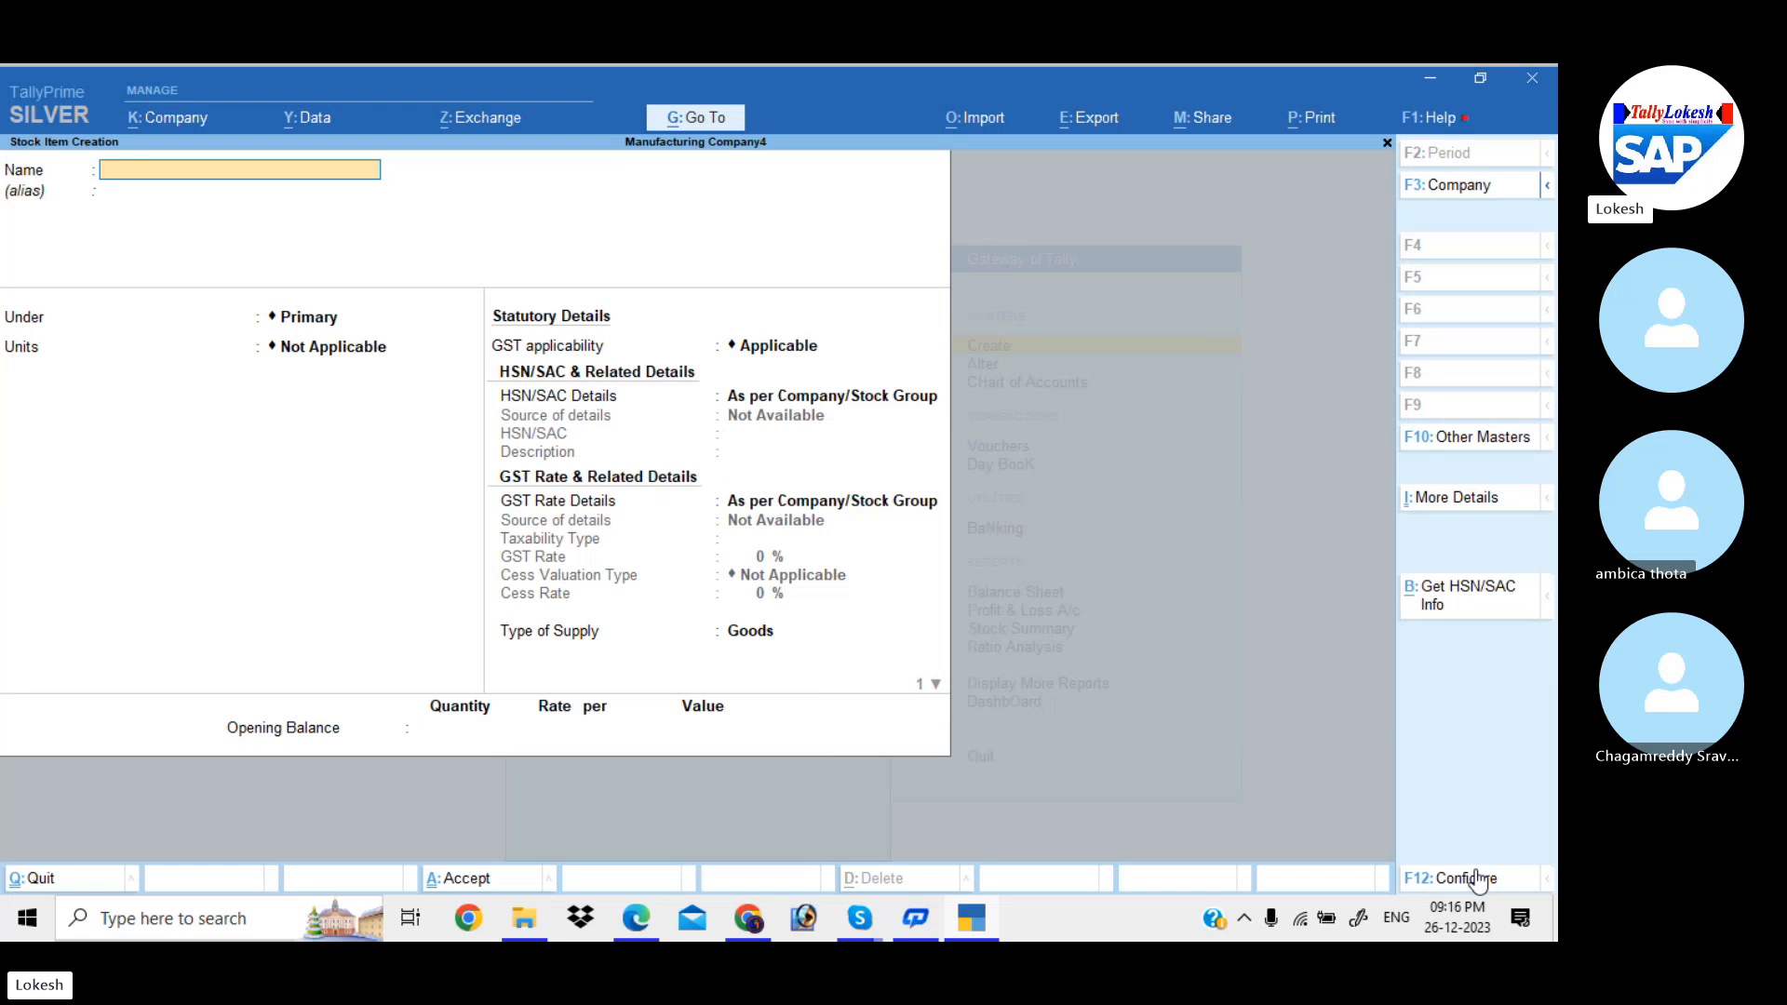
- Leave stock item creation and start a new voucher type named Manufacturing
key("Escape")
key("Return")
key("Up")
key("Up")
key("Up")
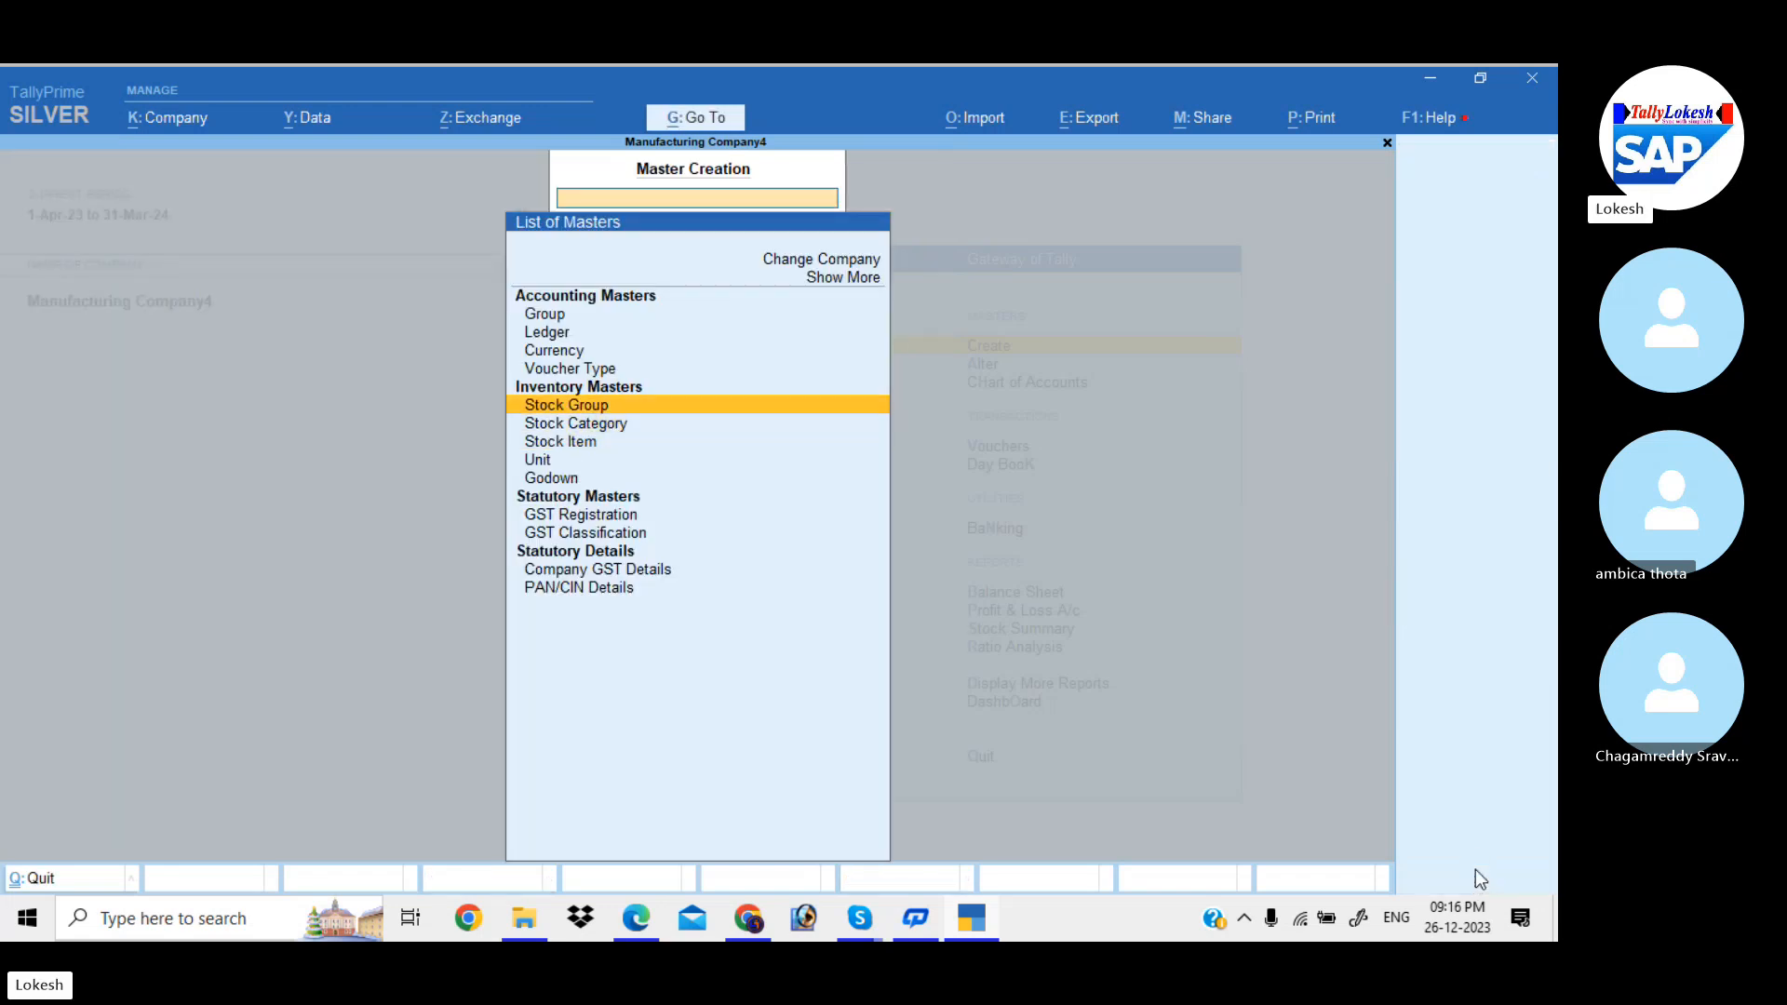
key("Up")
key("Return")
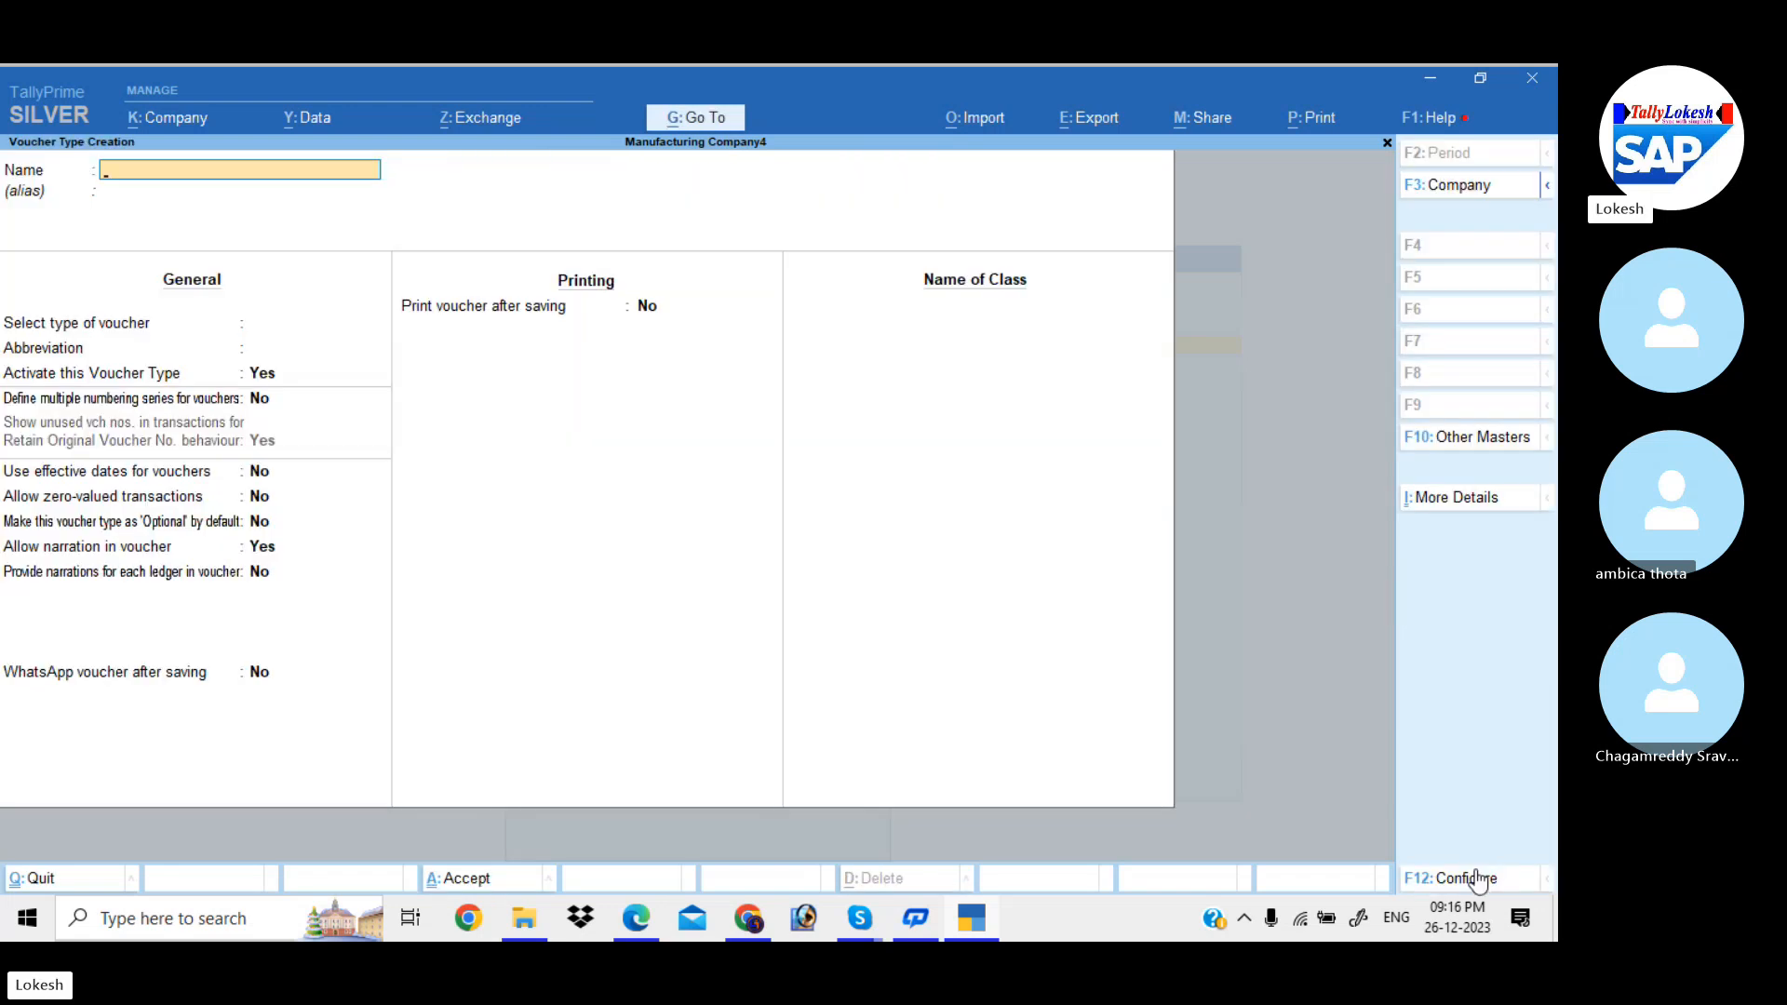
type("Manufacturing")
key("Return")
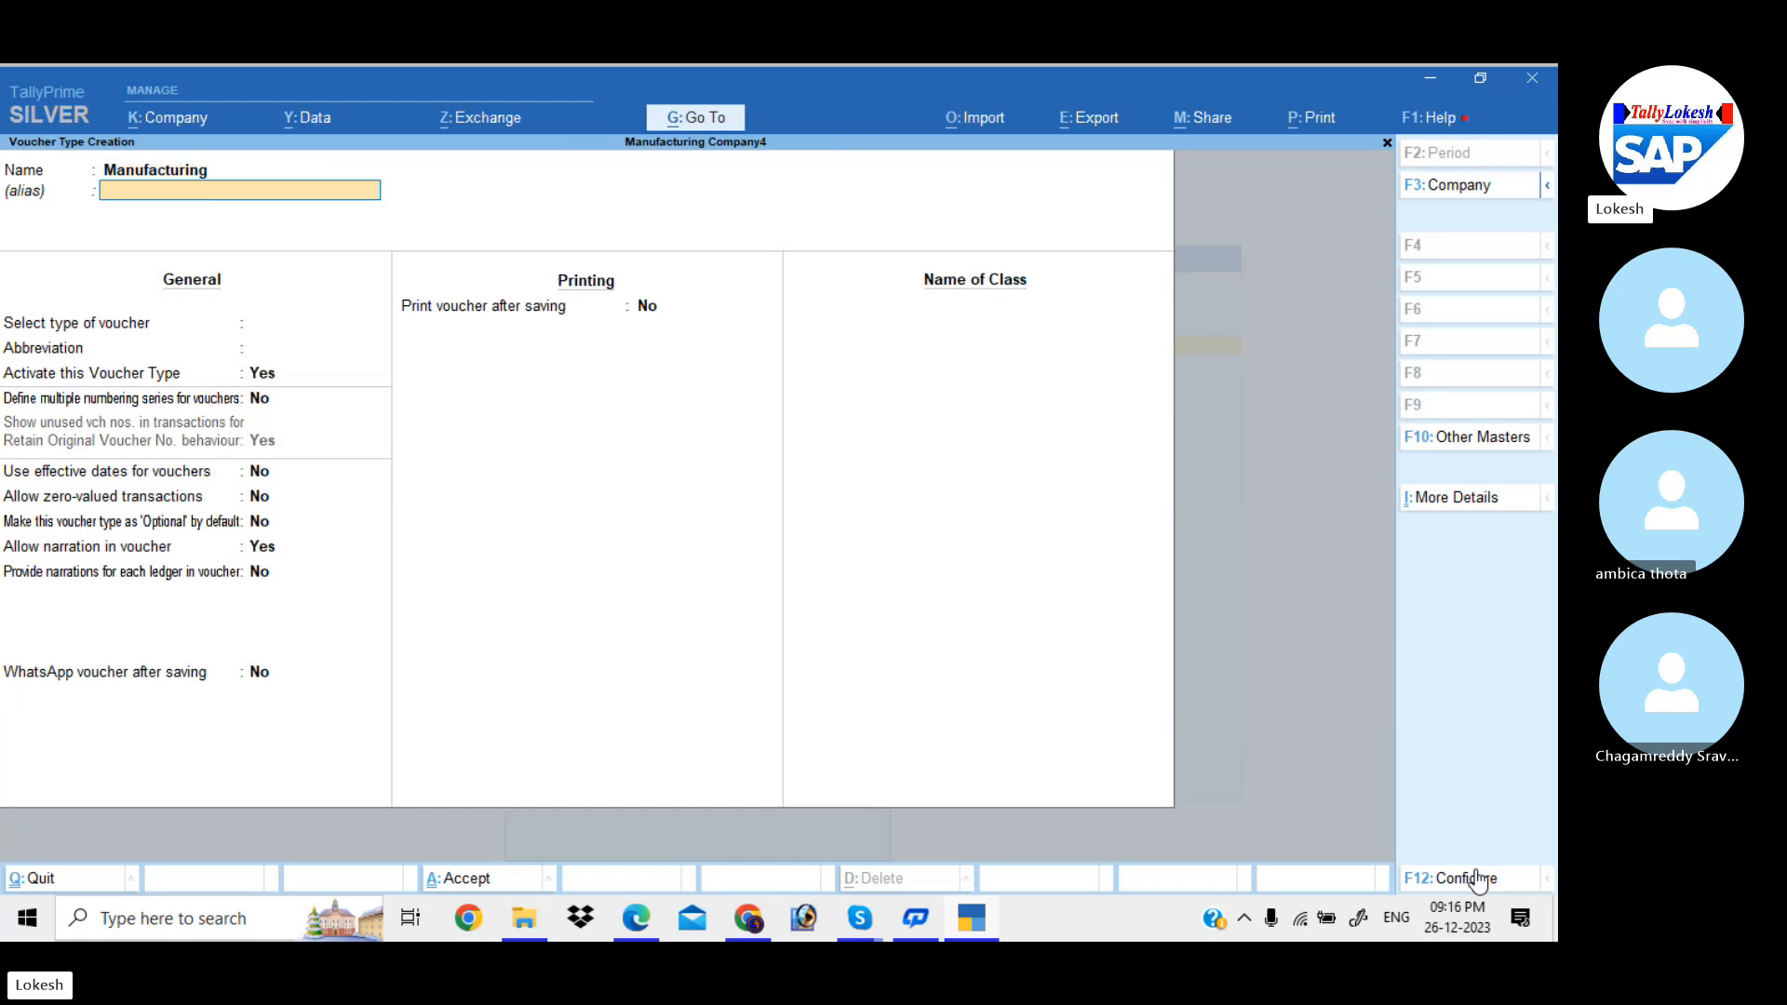
- Base the Manufacturing voucher type on Stock Journal, enable its use as a manufacturing journal, and save it
key("Return")
type("st")
key("Return")
key("Return")
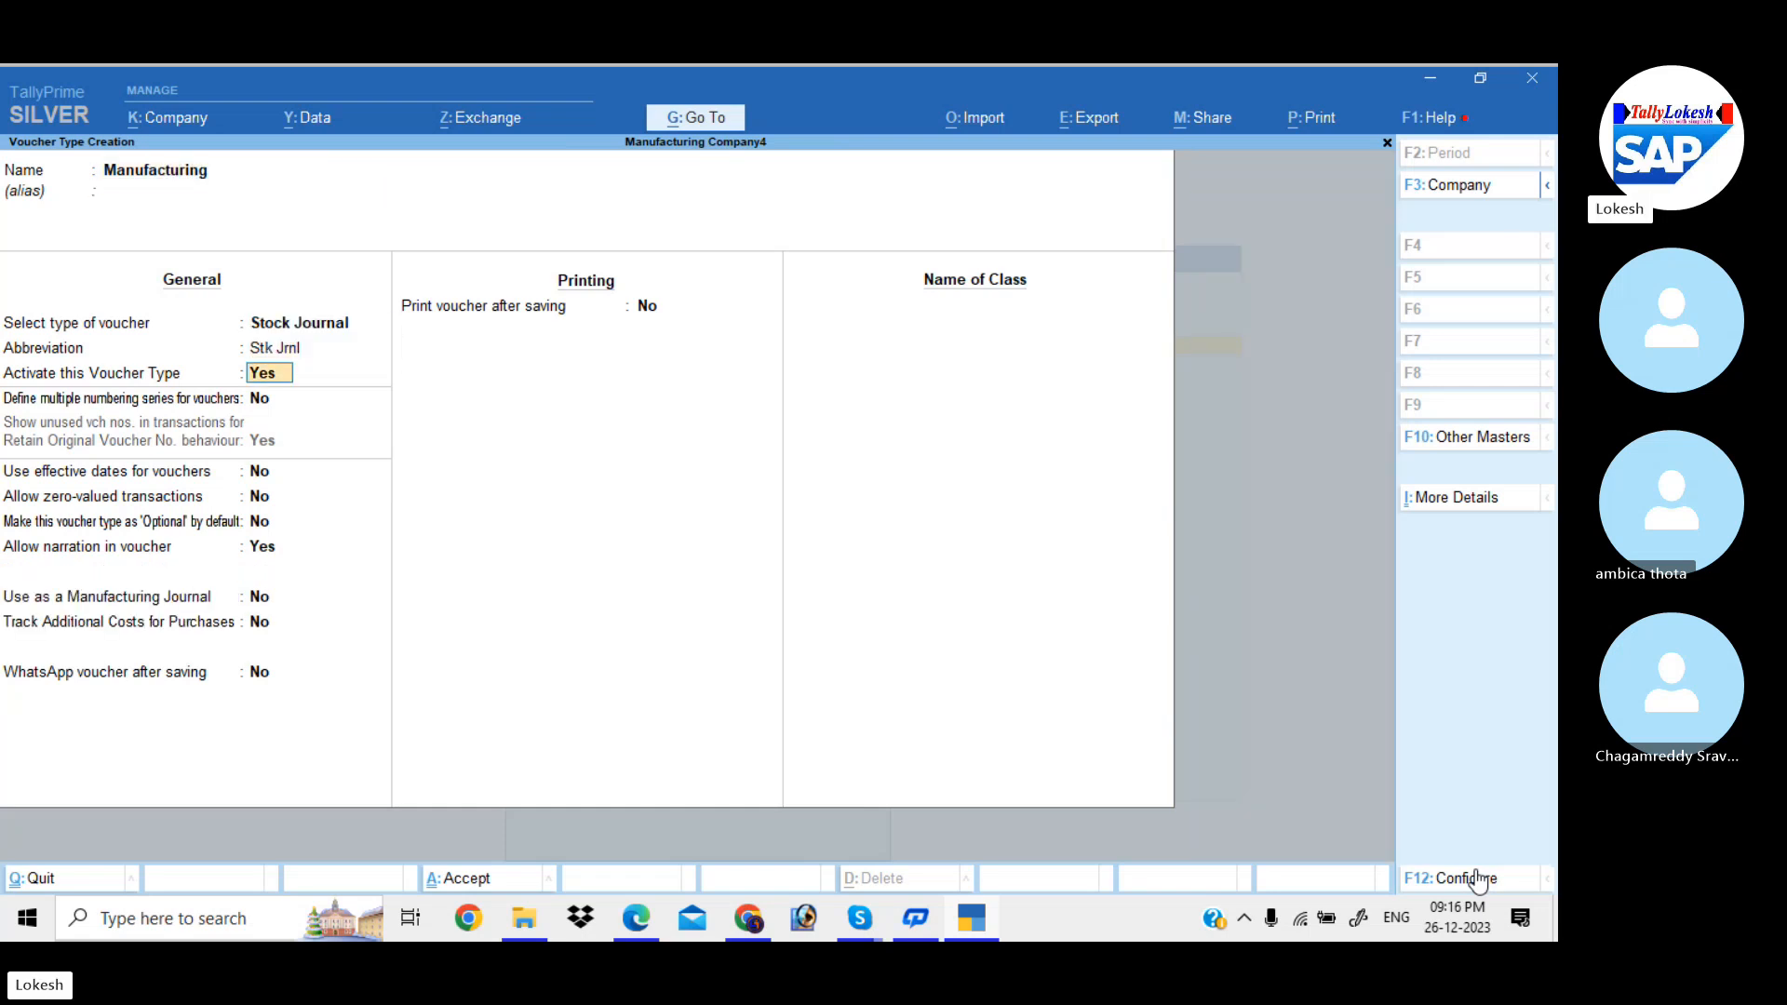
key("Return")
key("Return")
key("Return")
key("Return")
key("Return")
key("Return")
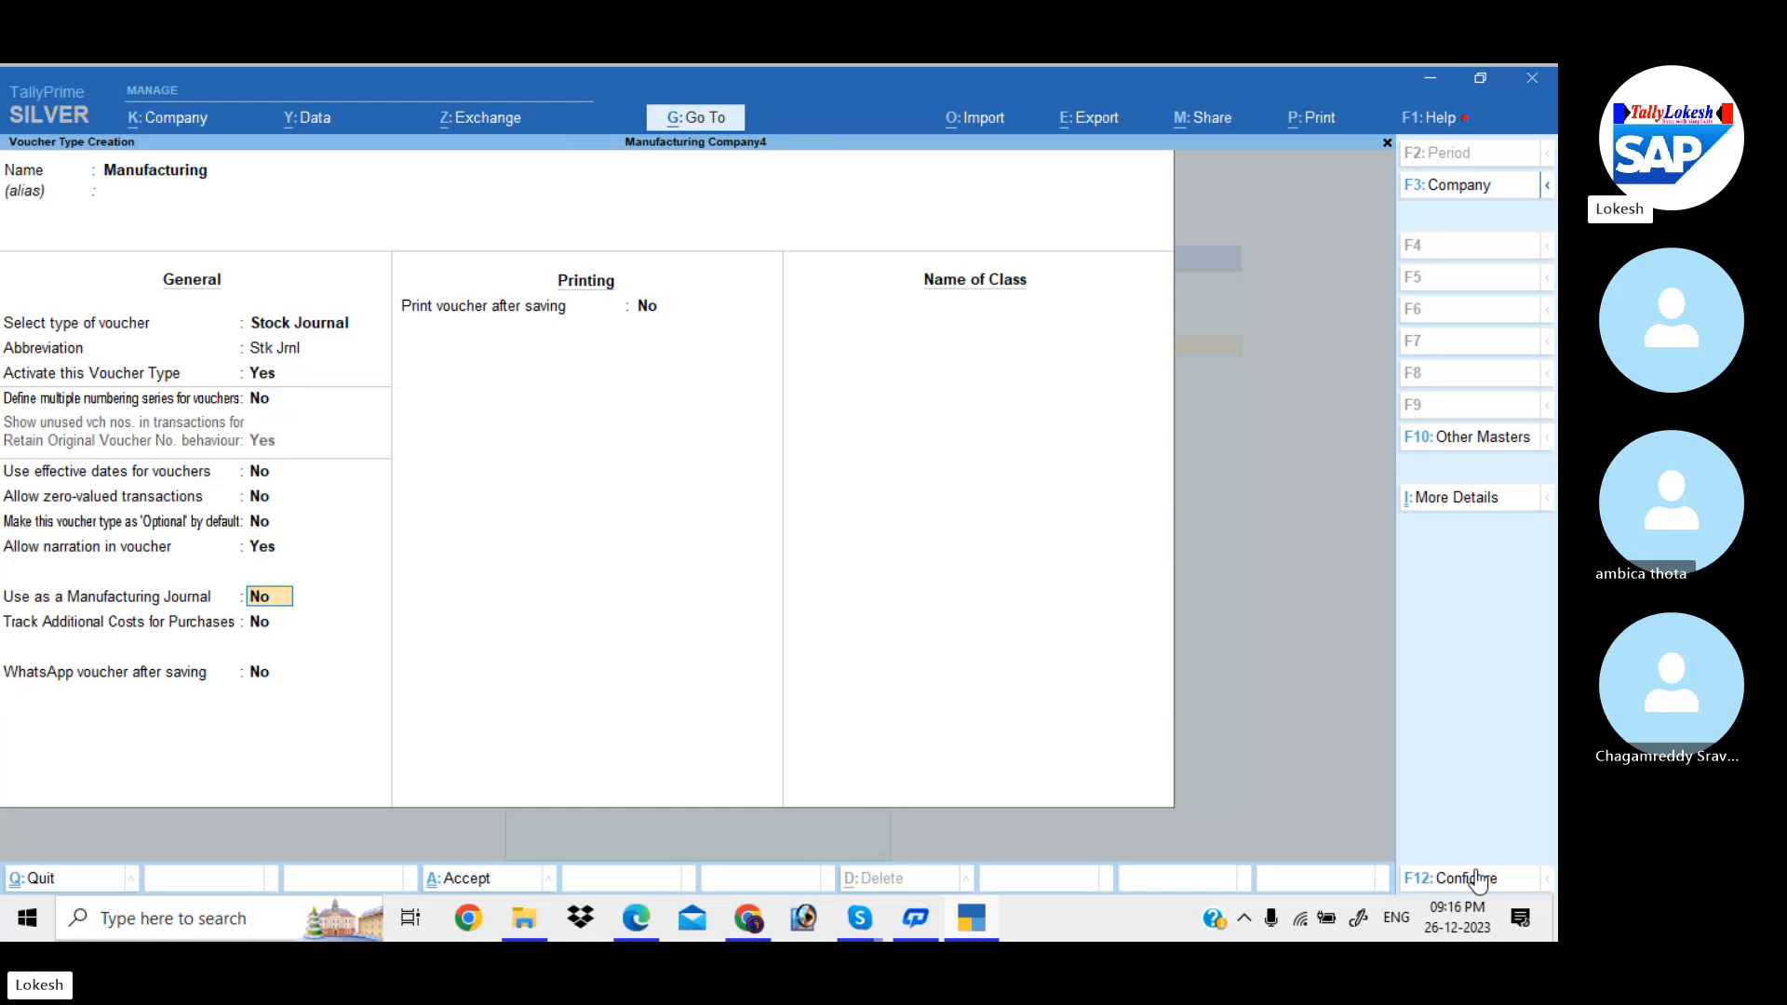
type("y")
key("Return")
key("ctrl+a")
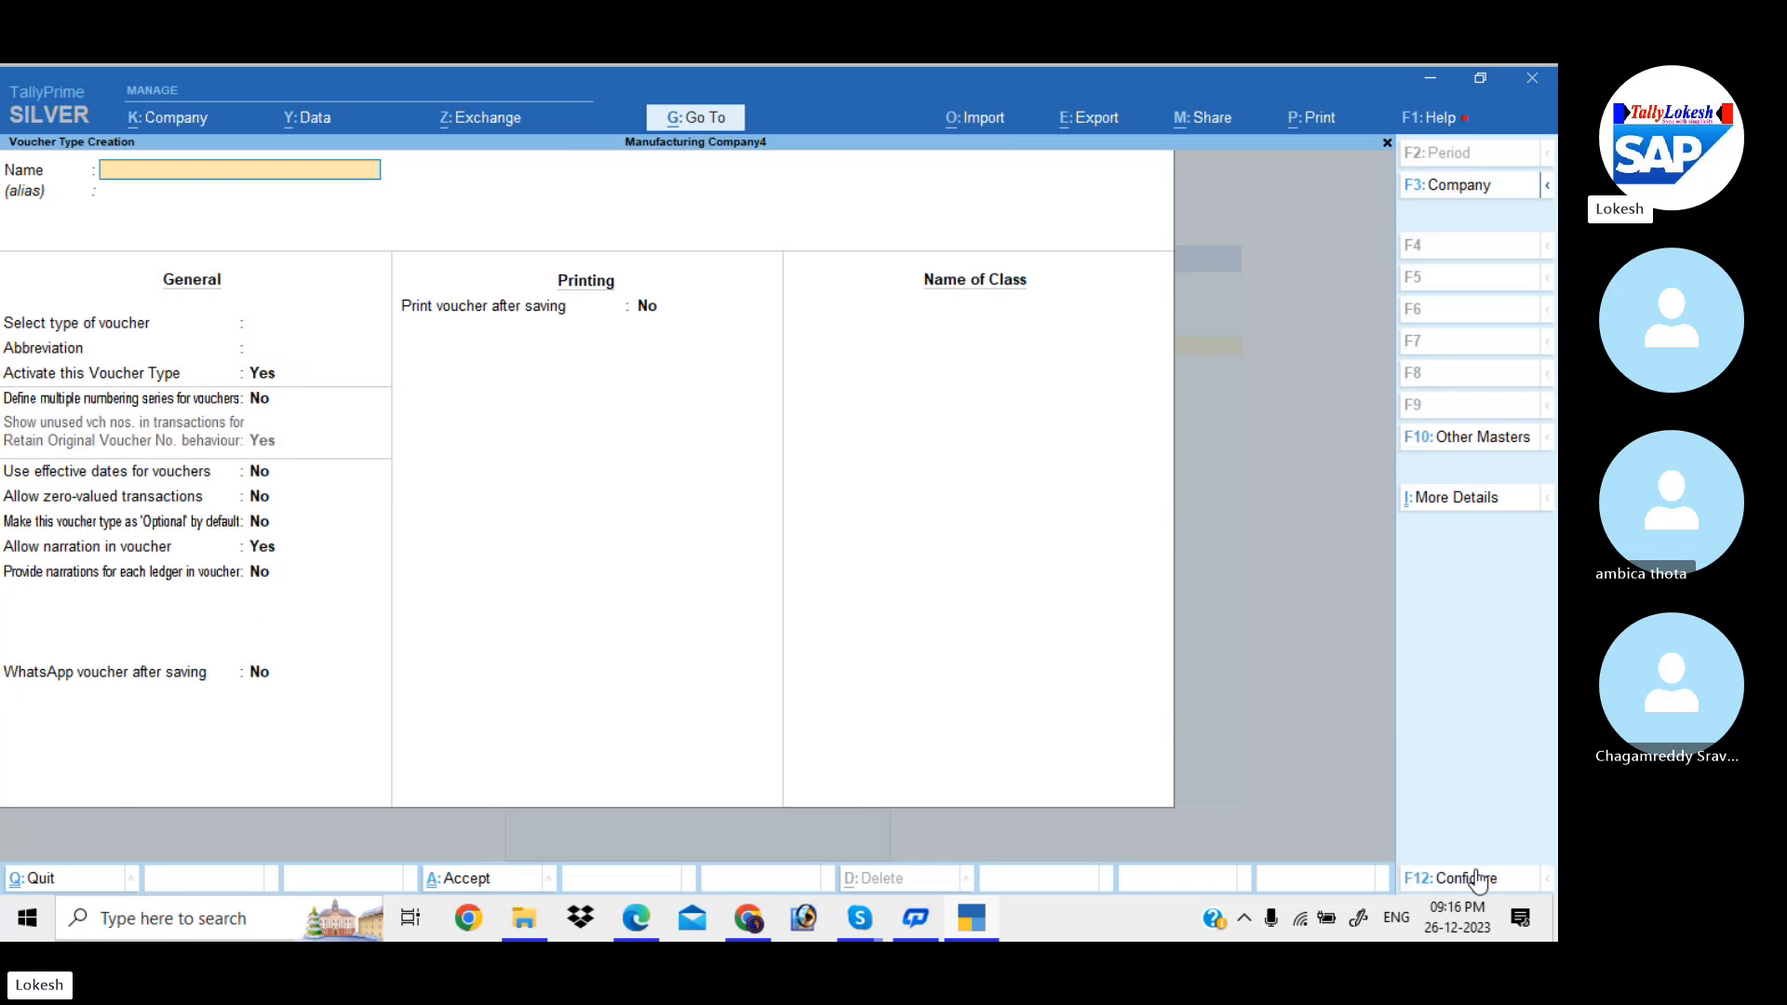
- Leave master creation and open voucher entry
key("Escape")
key("y")
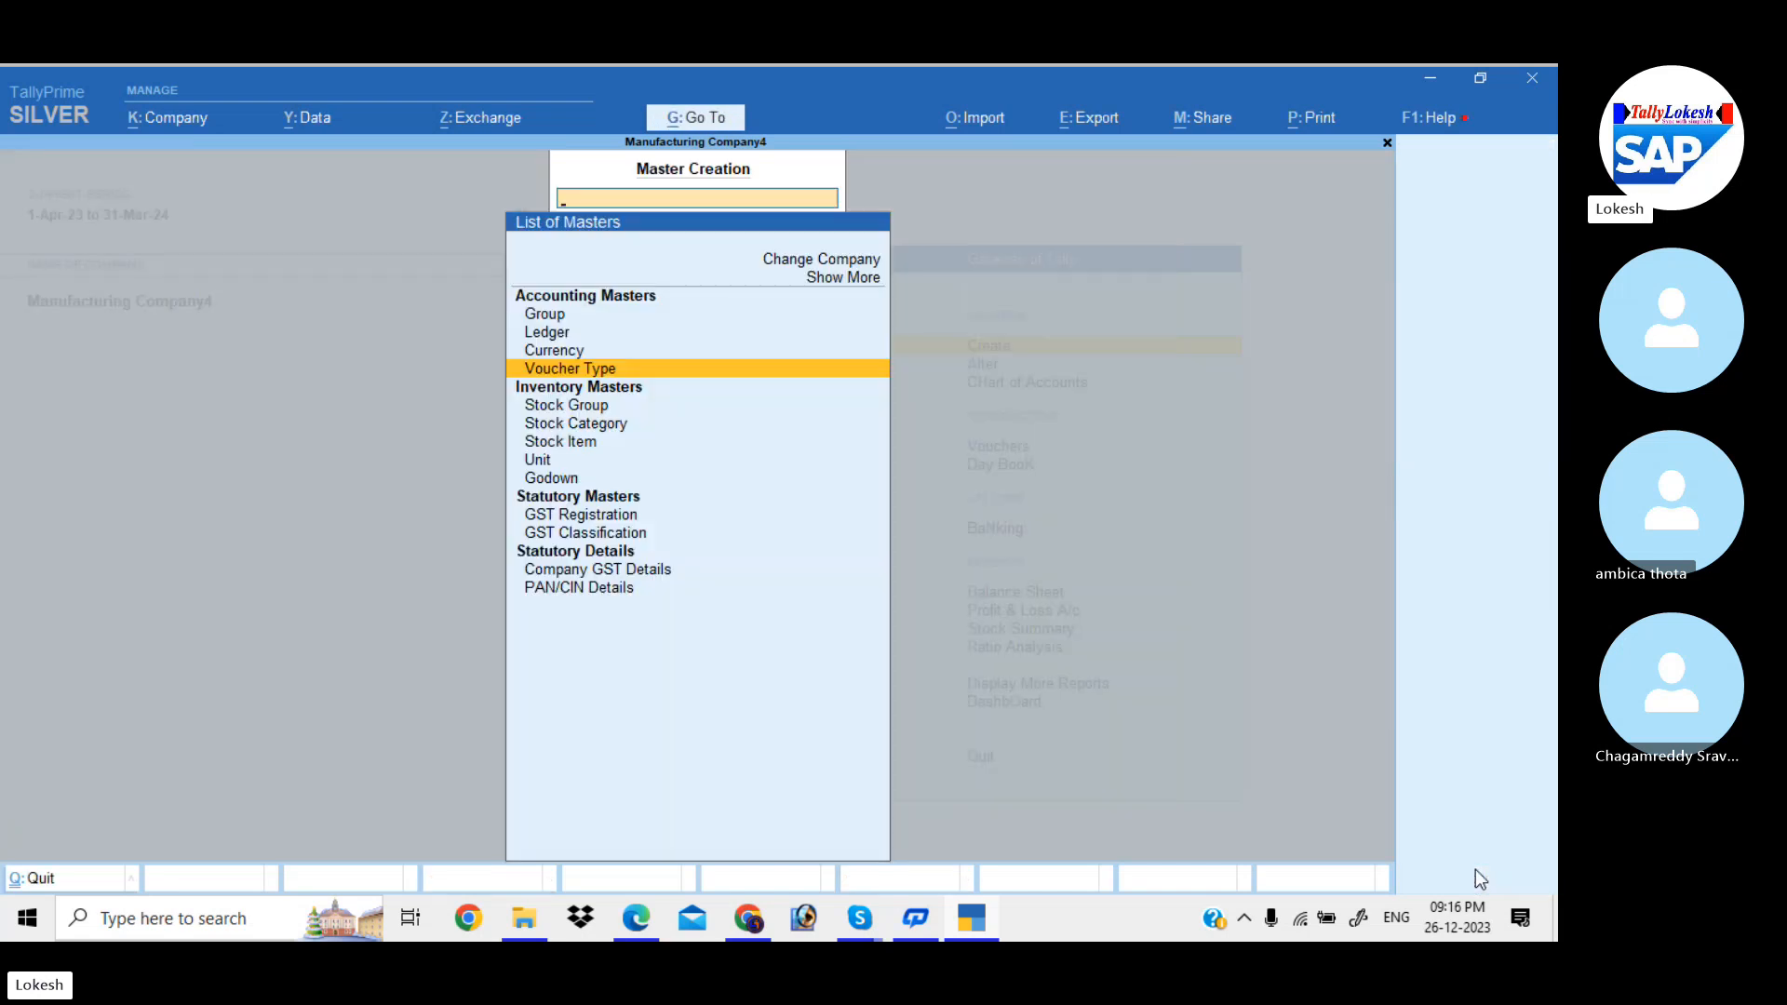
key("Escape")
key("Down")
key("Down")
key("Down")
key("Return")
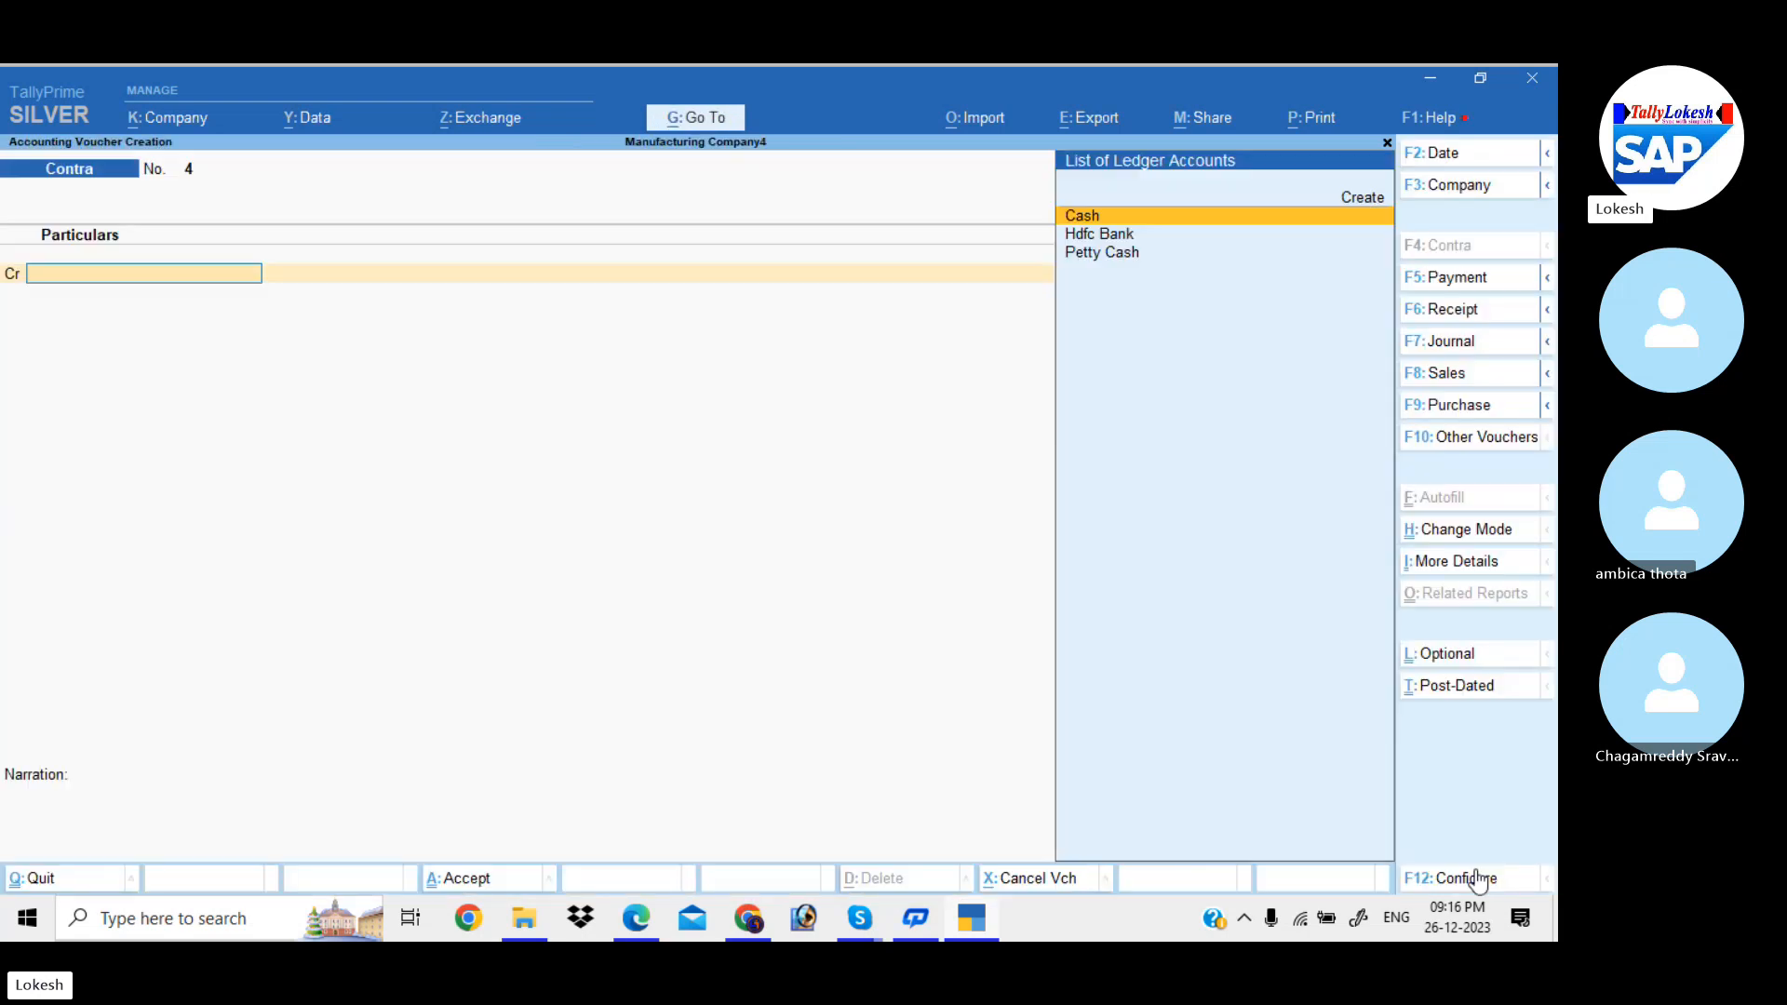
- Switch the voucher being entered to the Manufacturing inventory voucher type
left_click(1489, 437)
key("Down")
key("Down")
key("Down")
key("Down")
key("Down")
key("Down")
key("Down")
key("Down")
key("Down")
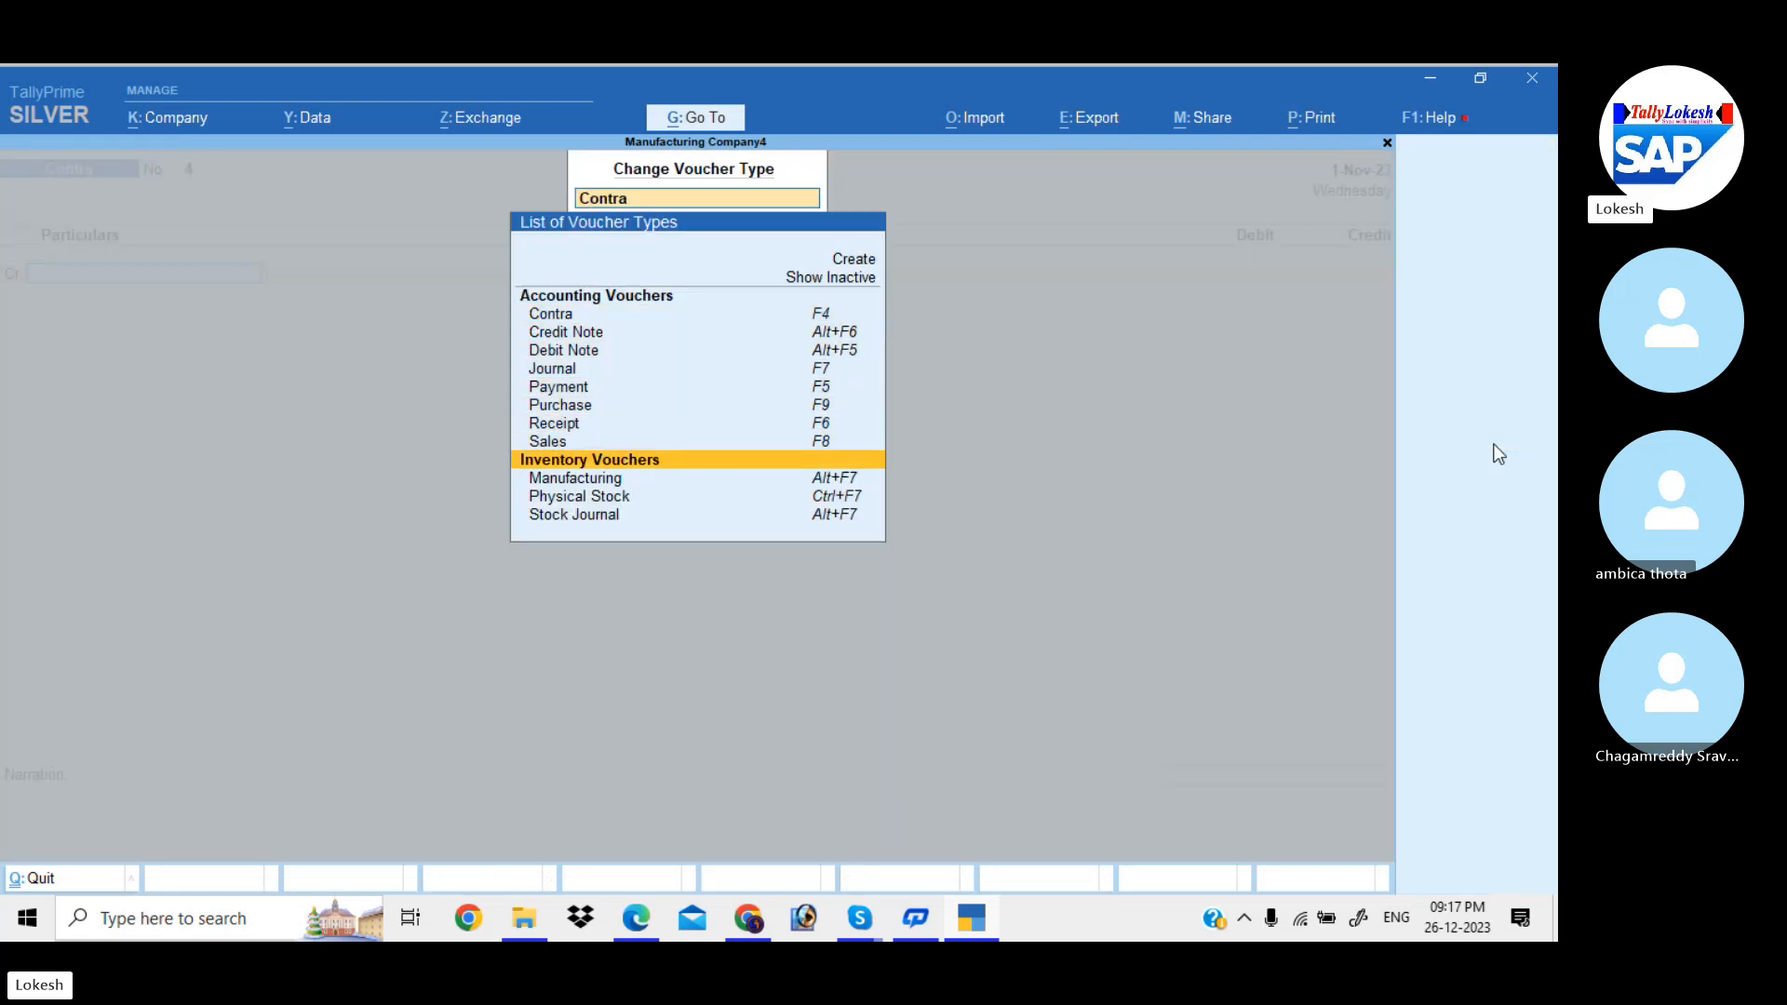
key("Up")
key("Return")
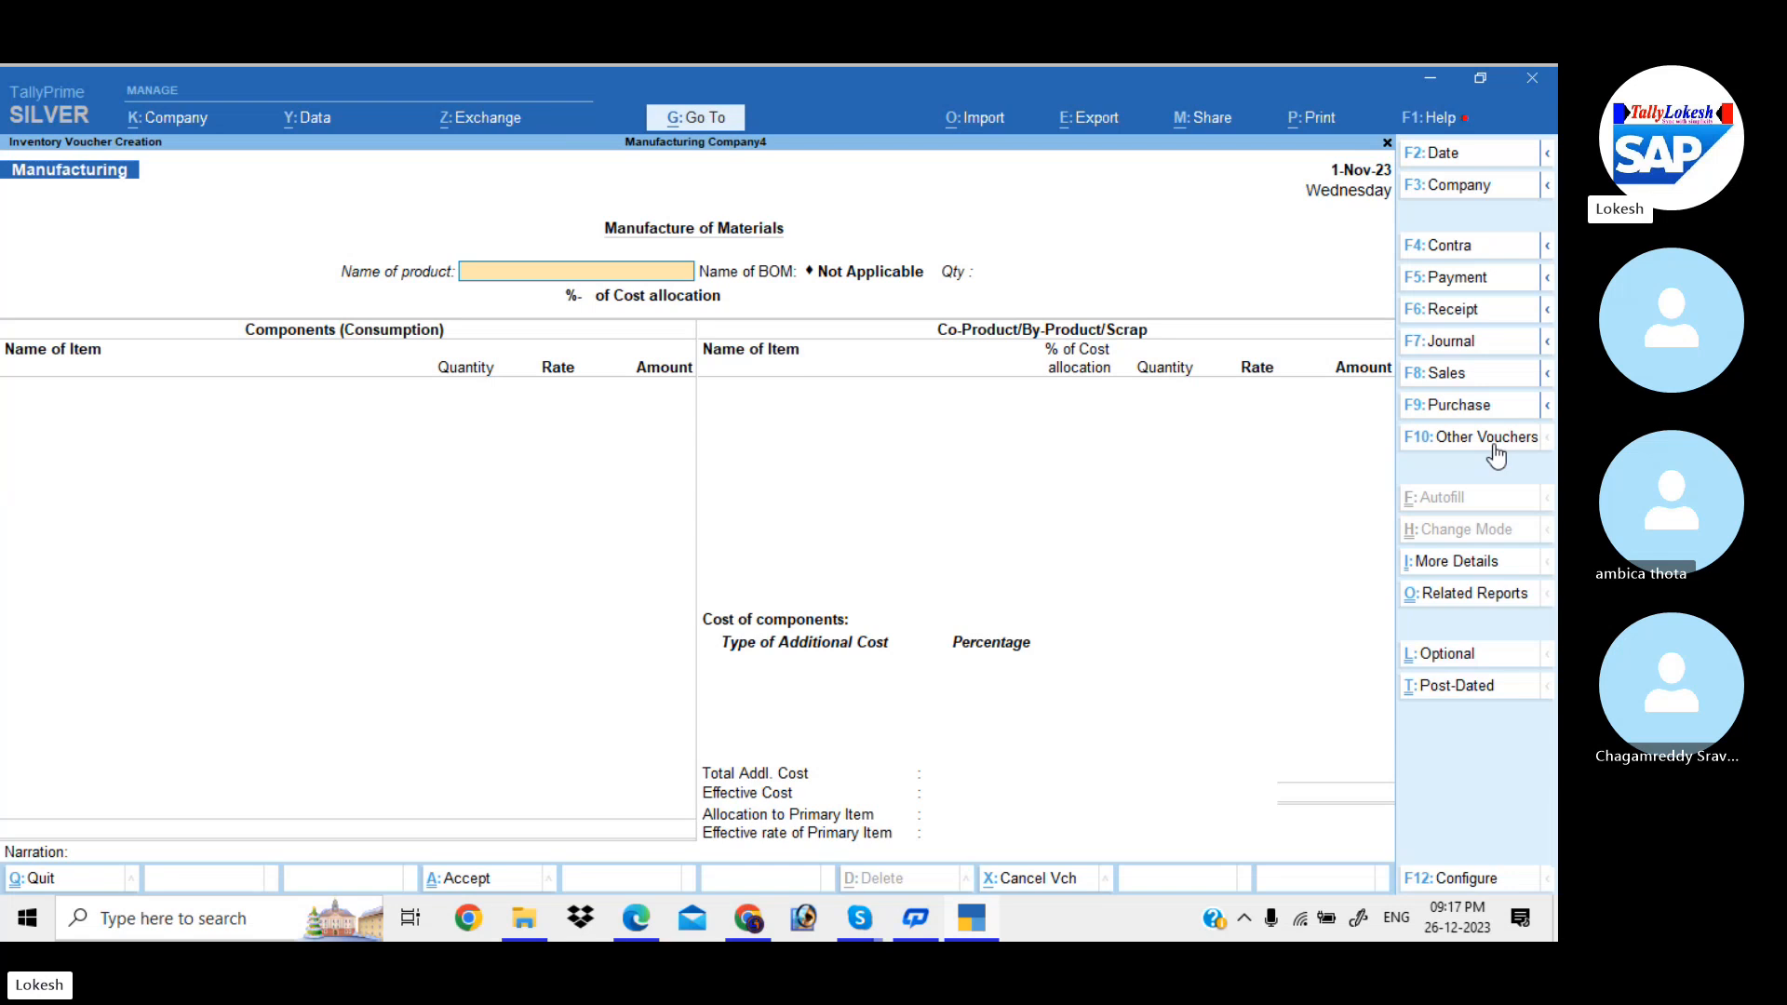
- Select Computer P4 as the product with the Computer P4 BOM and a quantity of 20 nos
type("C")
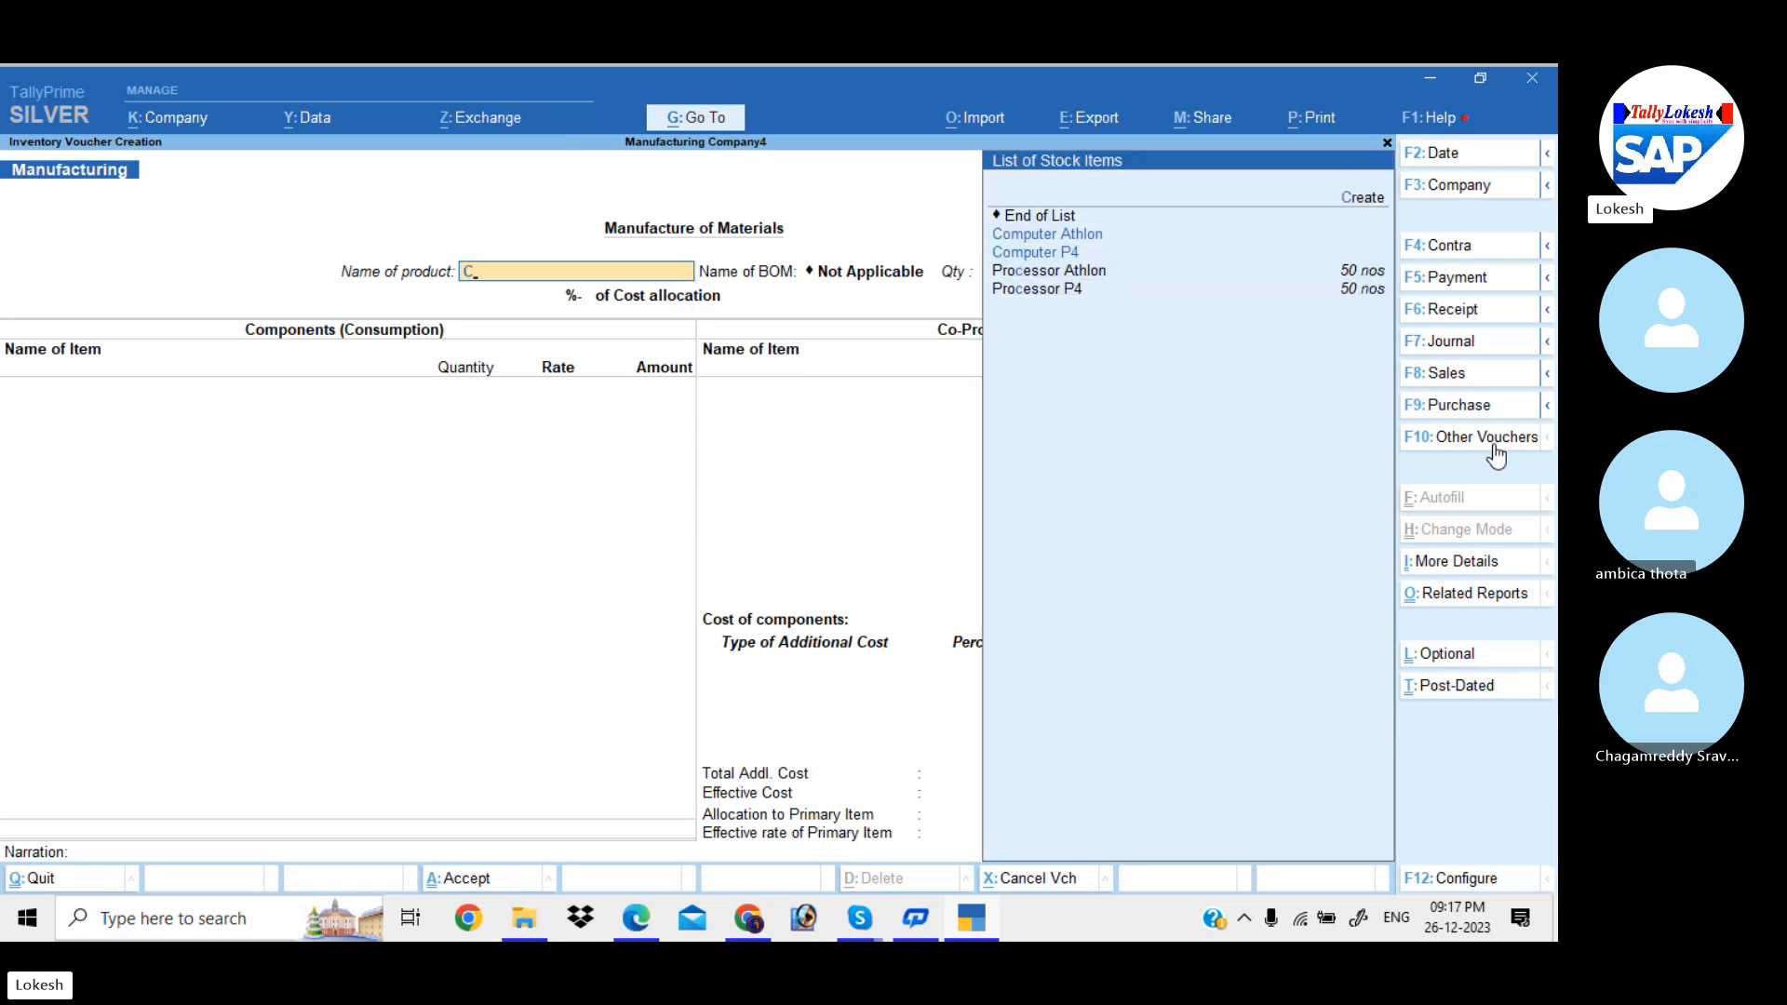
key("Down")
key("Down")
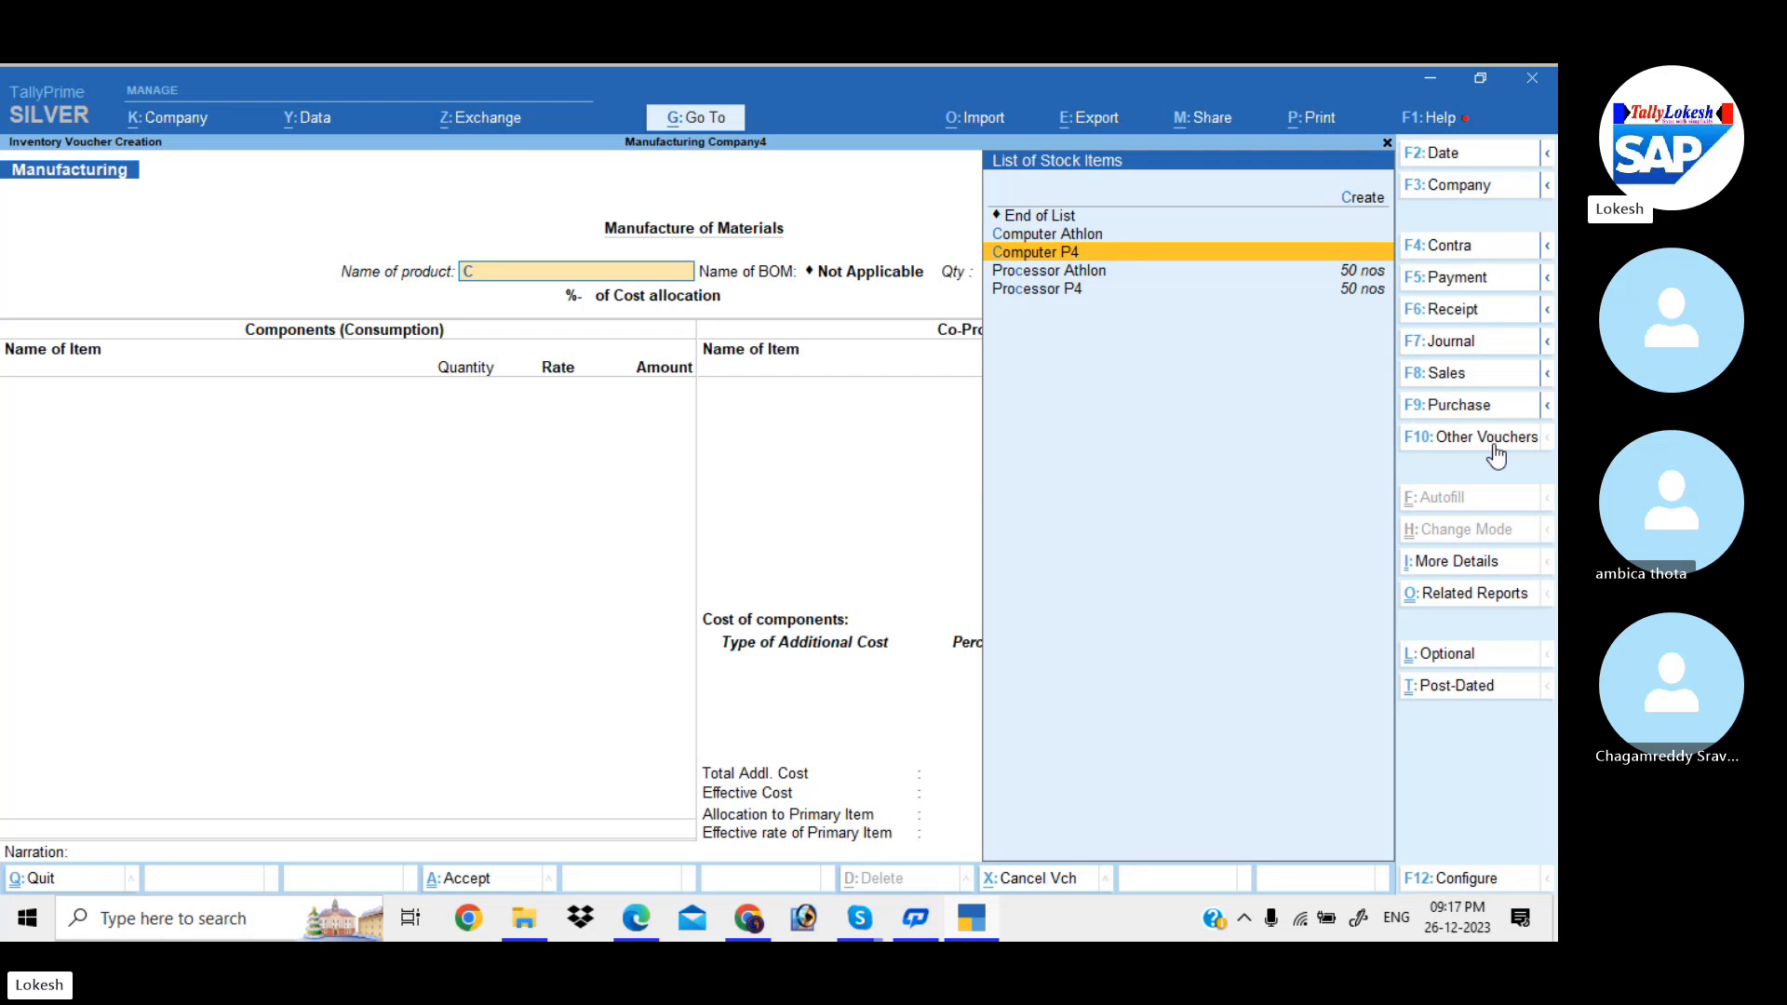
key("Return")
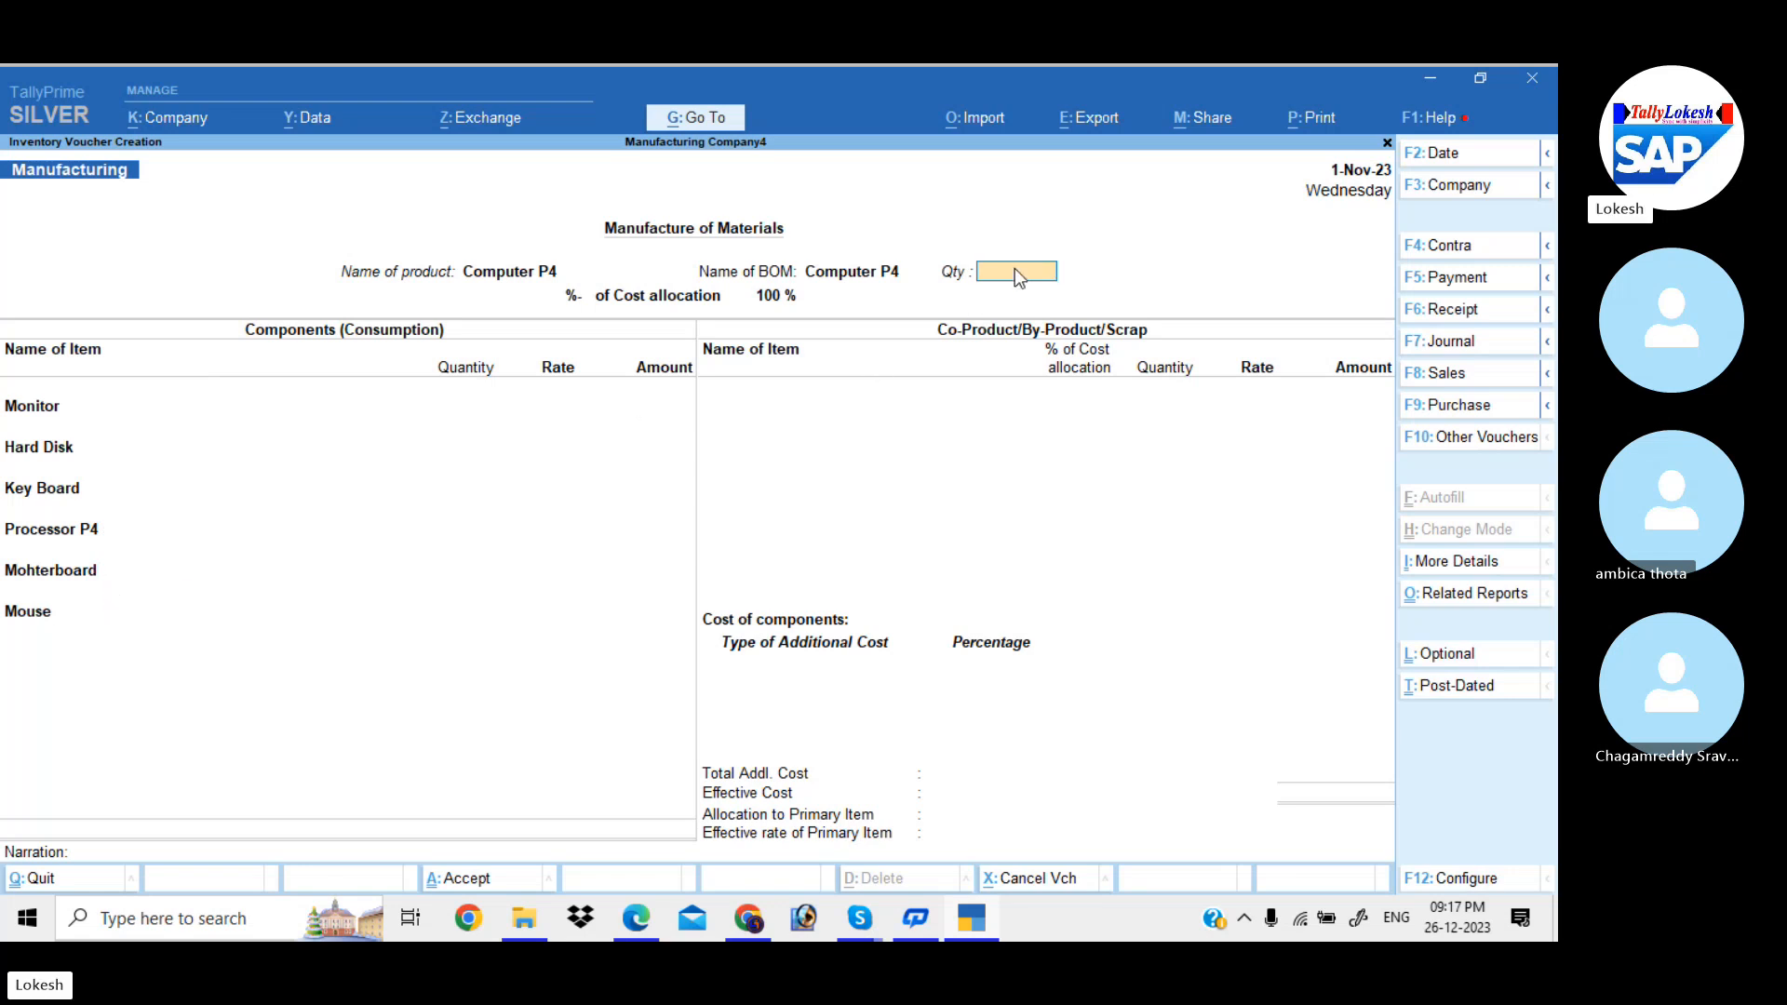
key("Return")
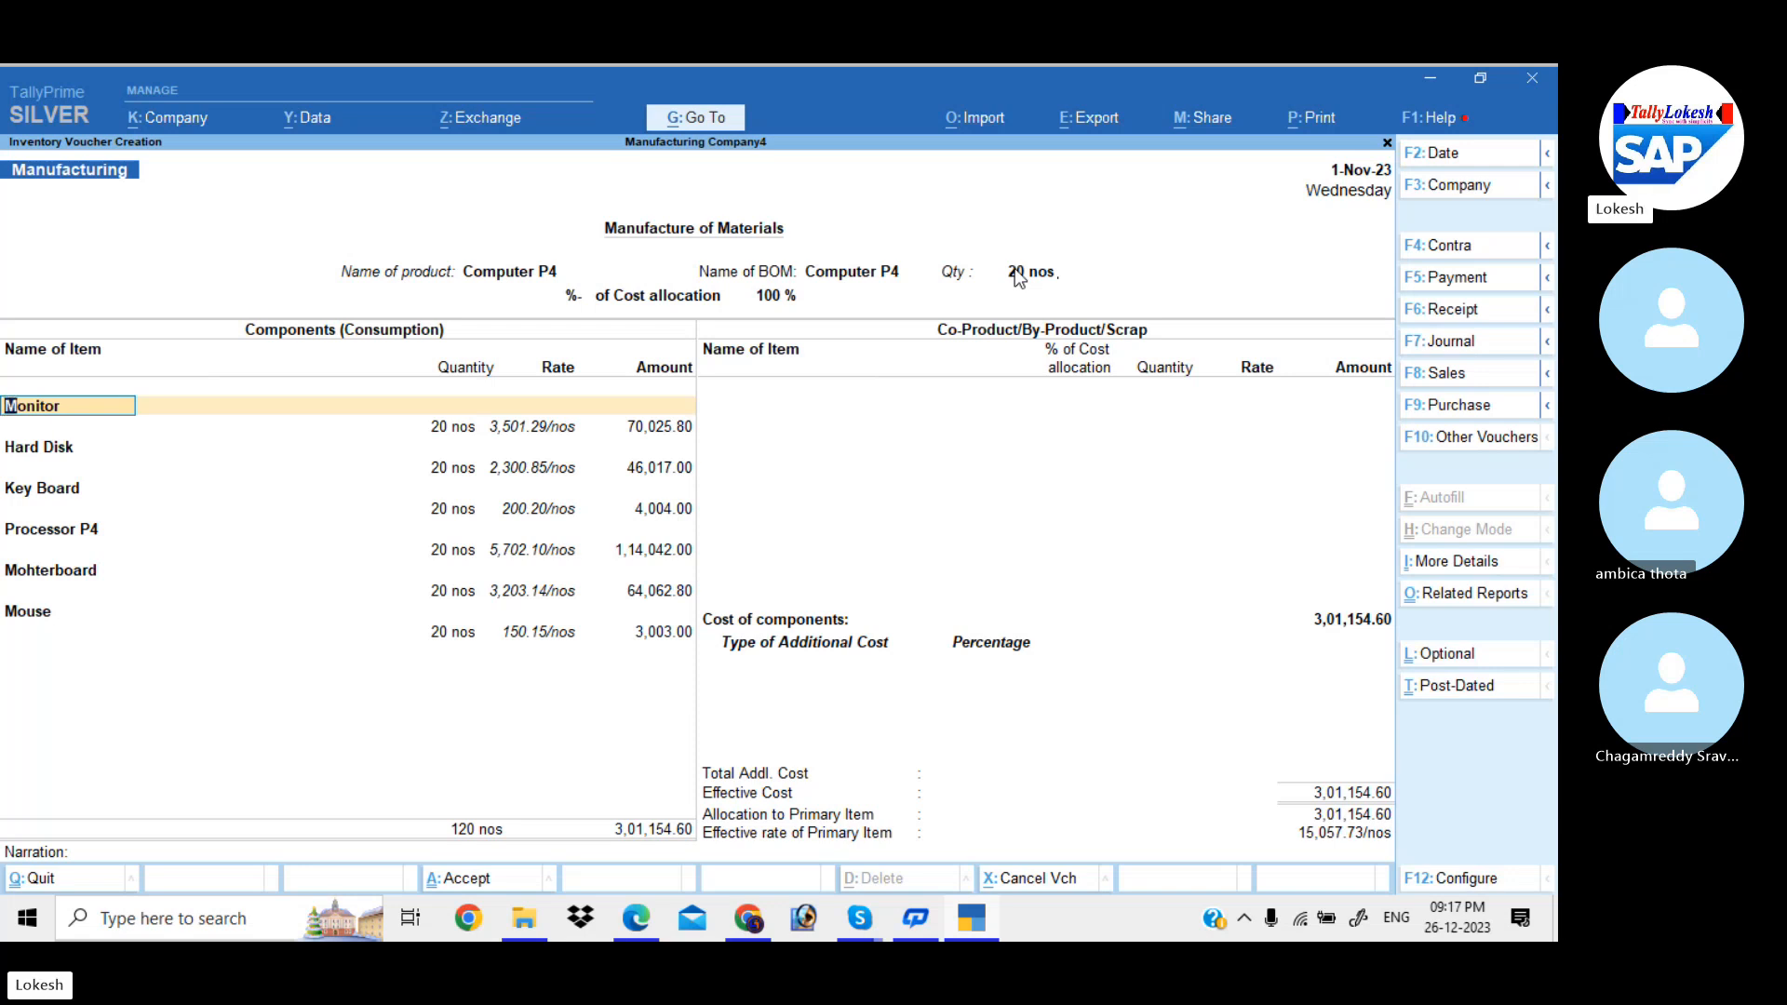
- Accept the consumption lines from Monitor through Mouse, leave the co-product list empty, and proceed to the additional cost entry
key("Return")
key("Return")
key("Return")
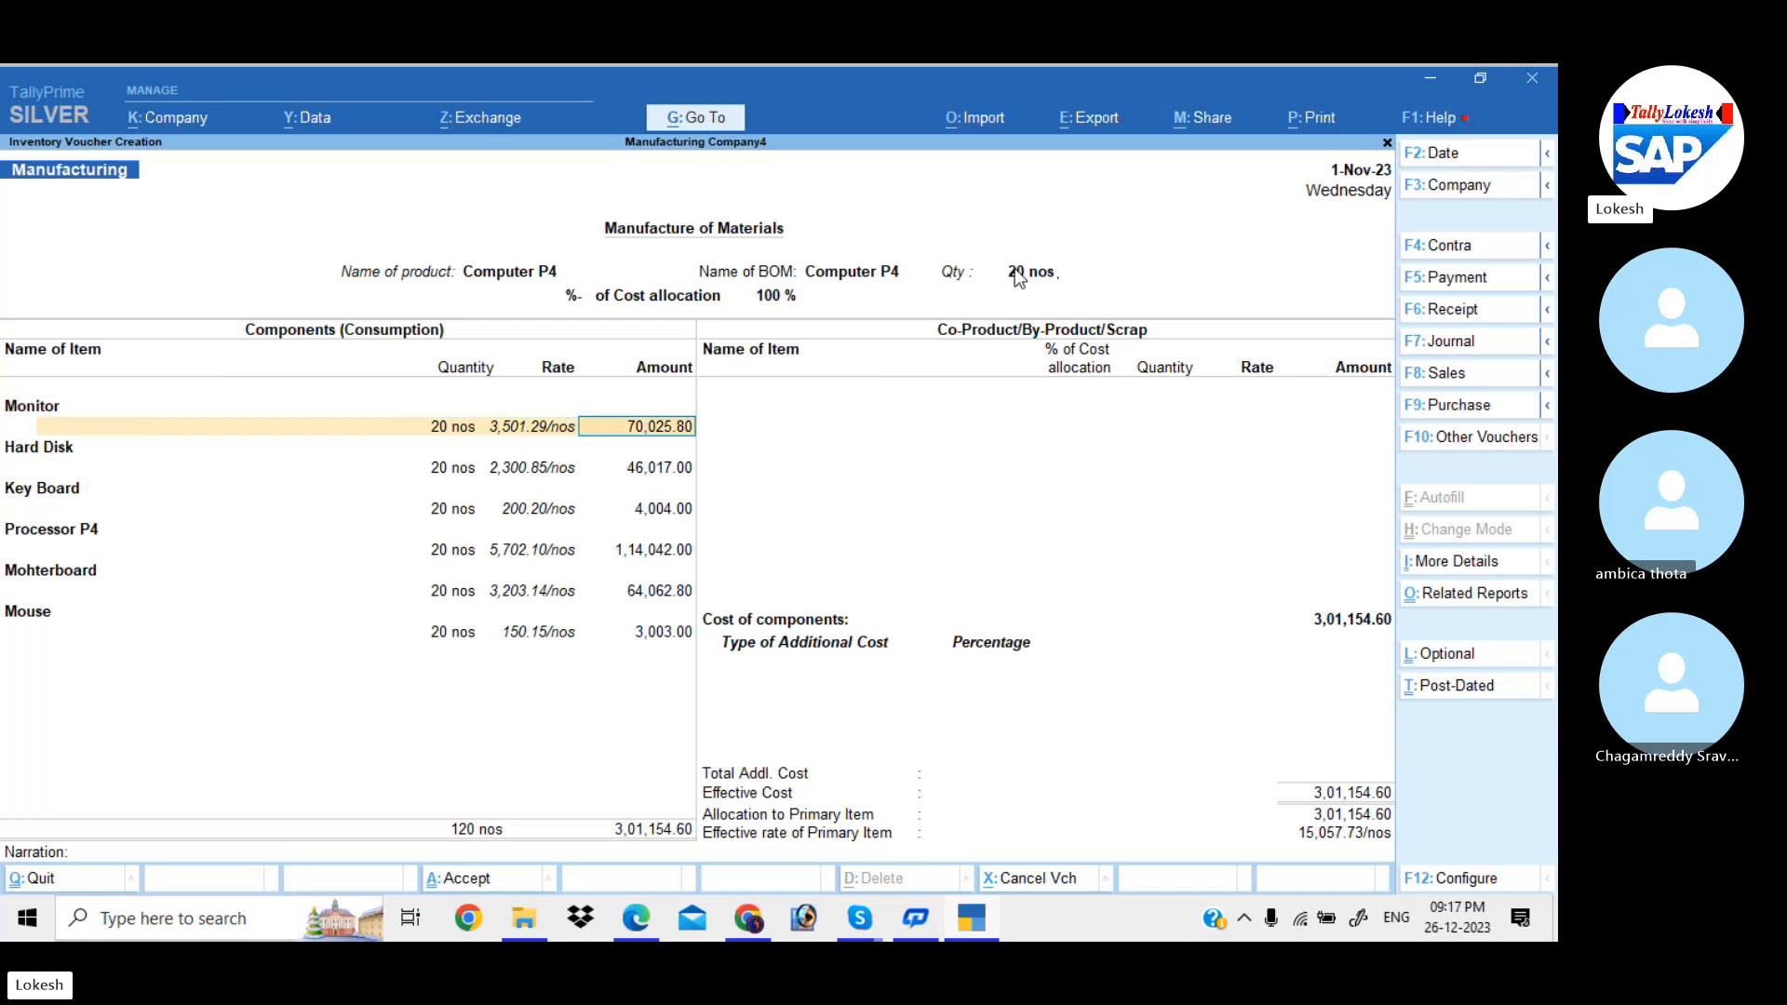
key("Return")
key("Return")
key("Return")
key("Return")
key("Return")
key("Return")
key("Return")
key("Return")
key("Return")
key("Return")
key("Return")
key("Return")
key("Return")
key("Return")
key("Return")
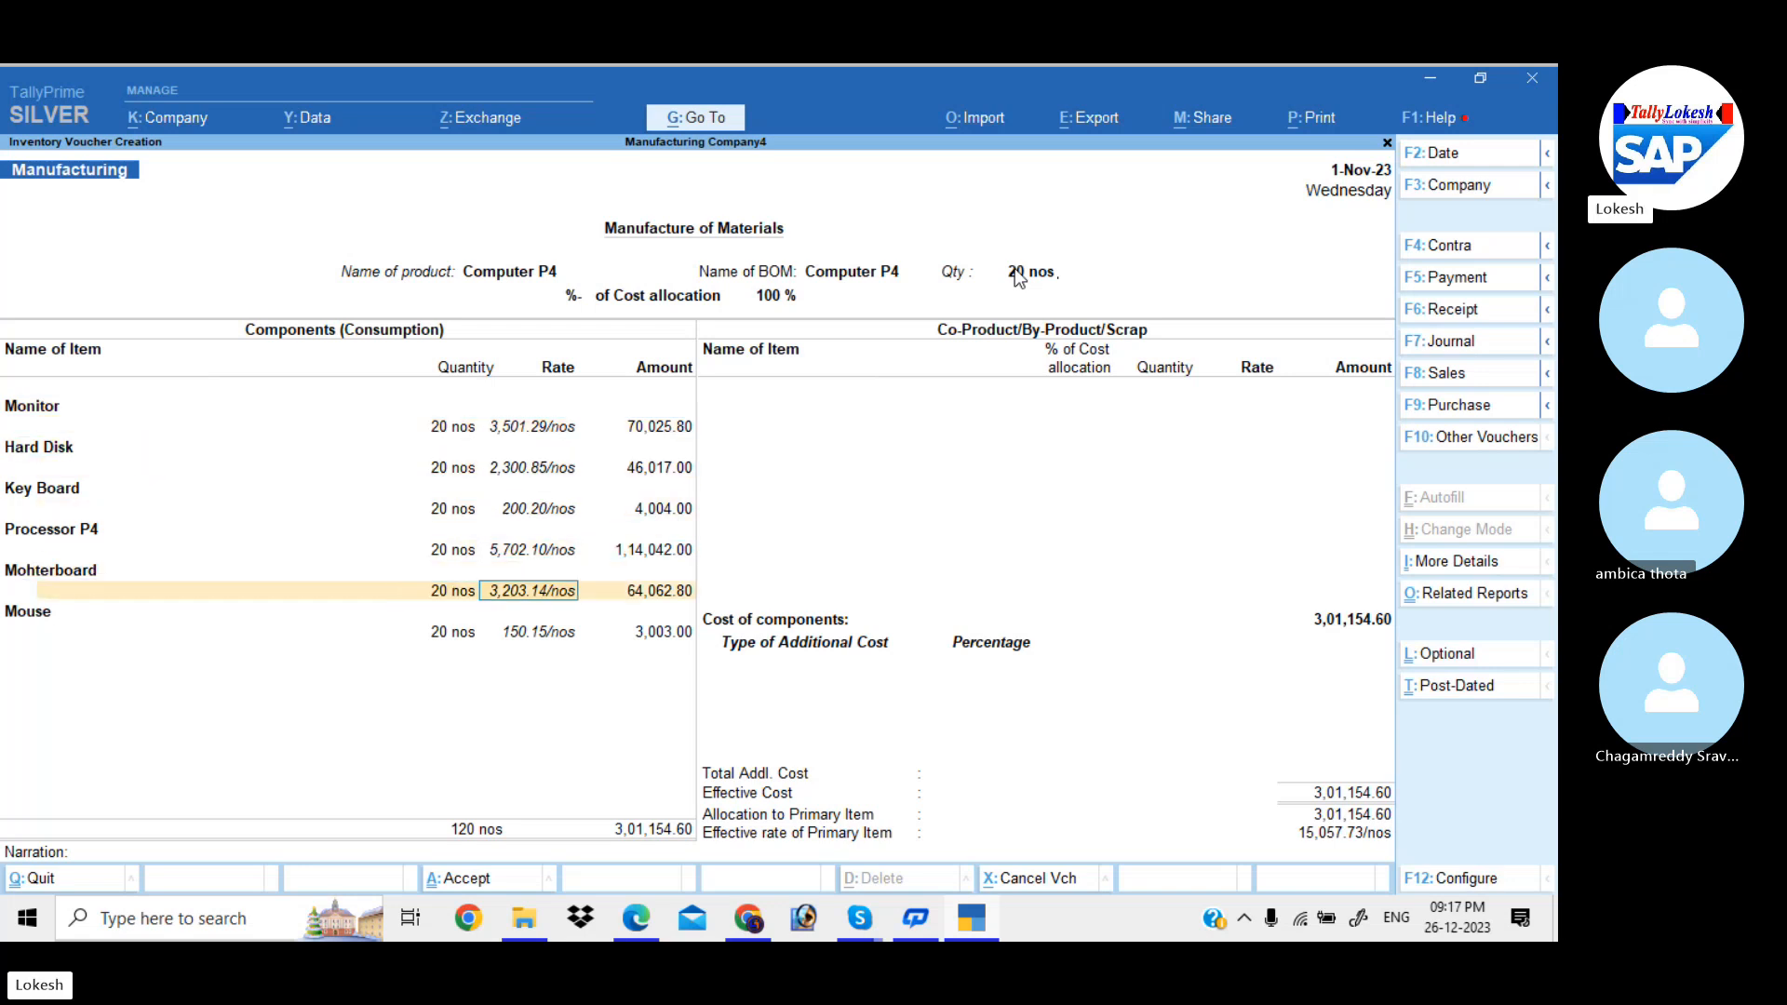
key("Return")
key("Return")
key("Return")
key("Return")
key("Return")
key("Return")
key("Return")
key("Return")
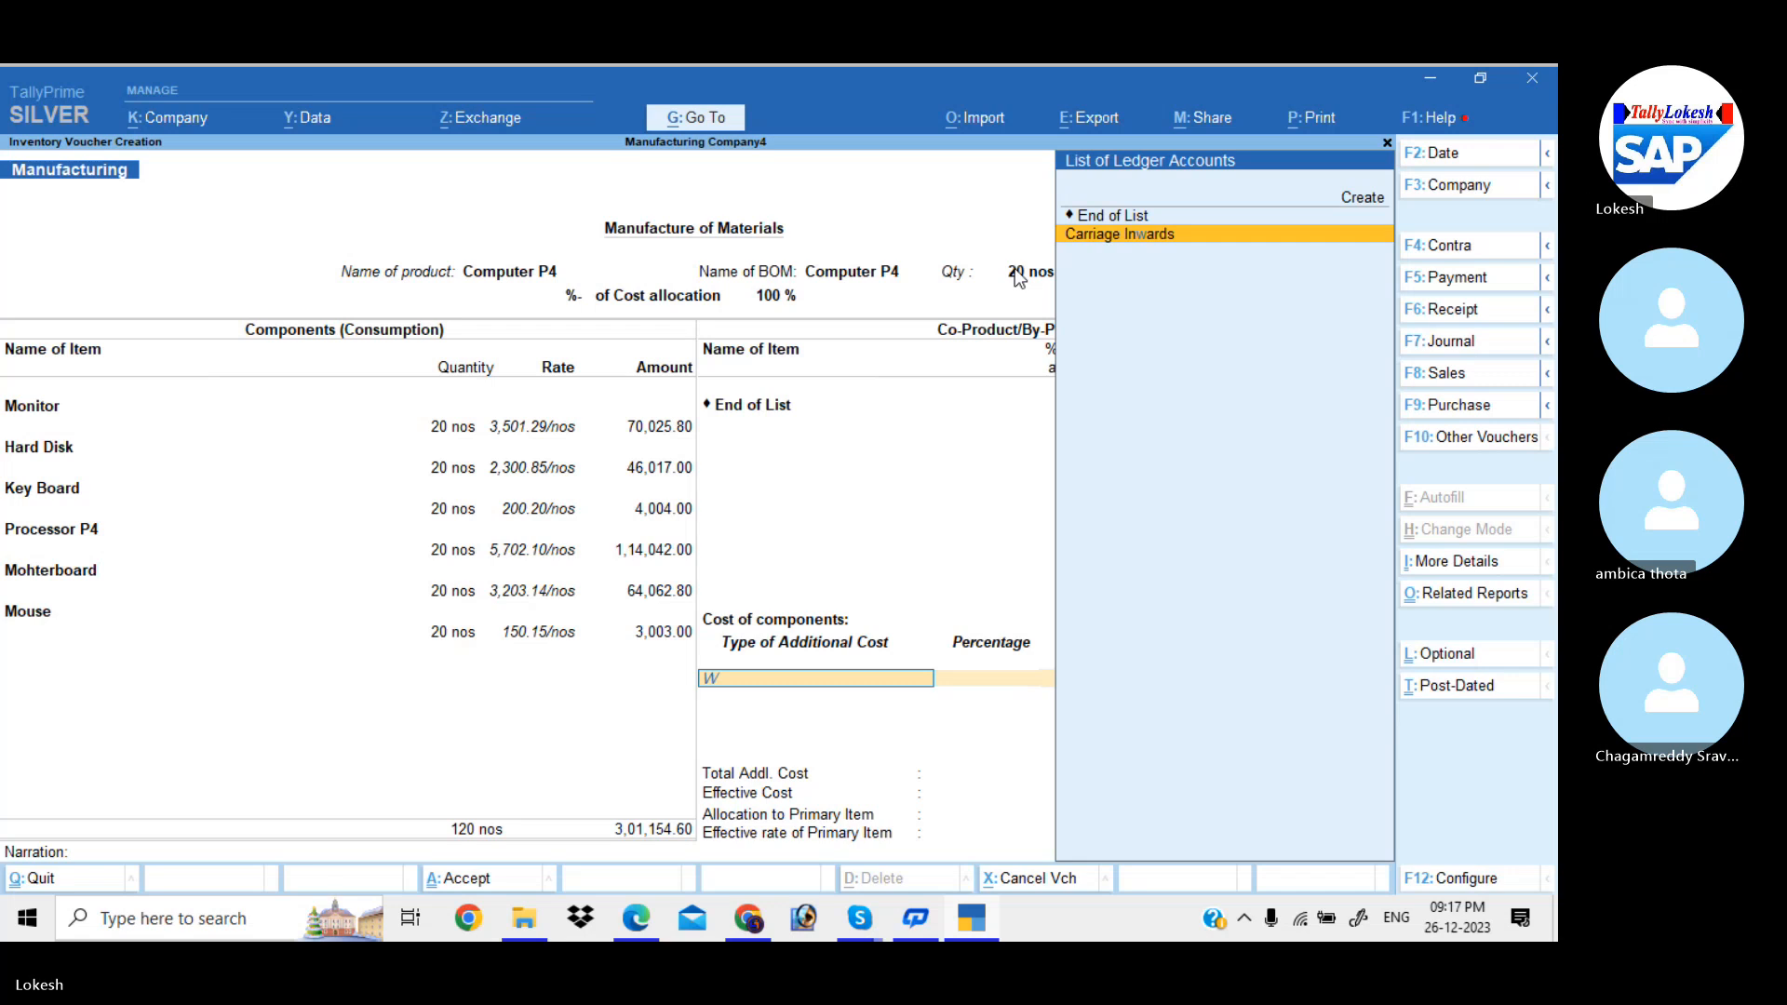
- Create a Wages ledger under Direct Expenses and use it as the additional cost of the manufacturing voucher
key("alt+c")
type("Wages")
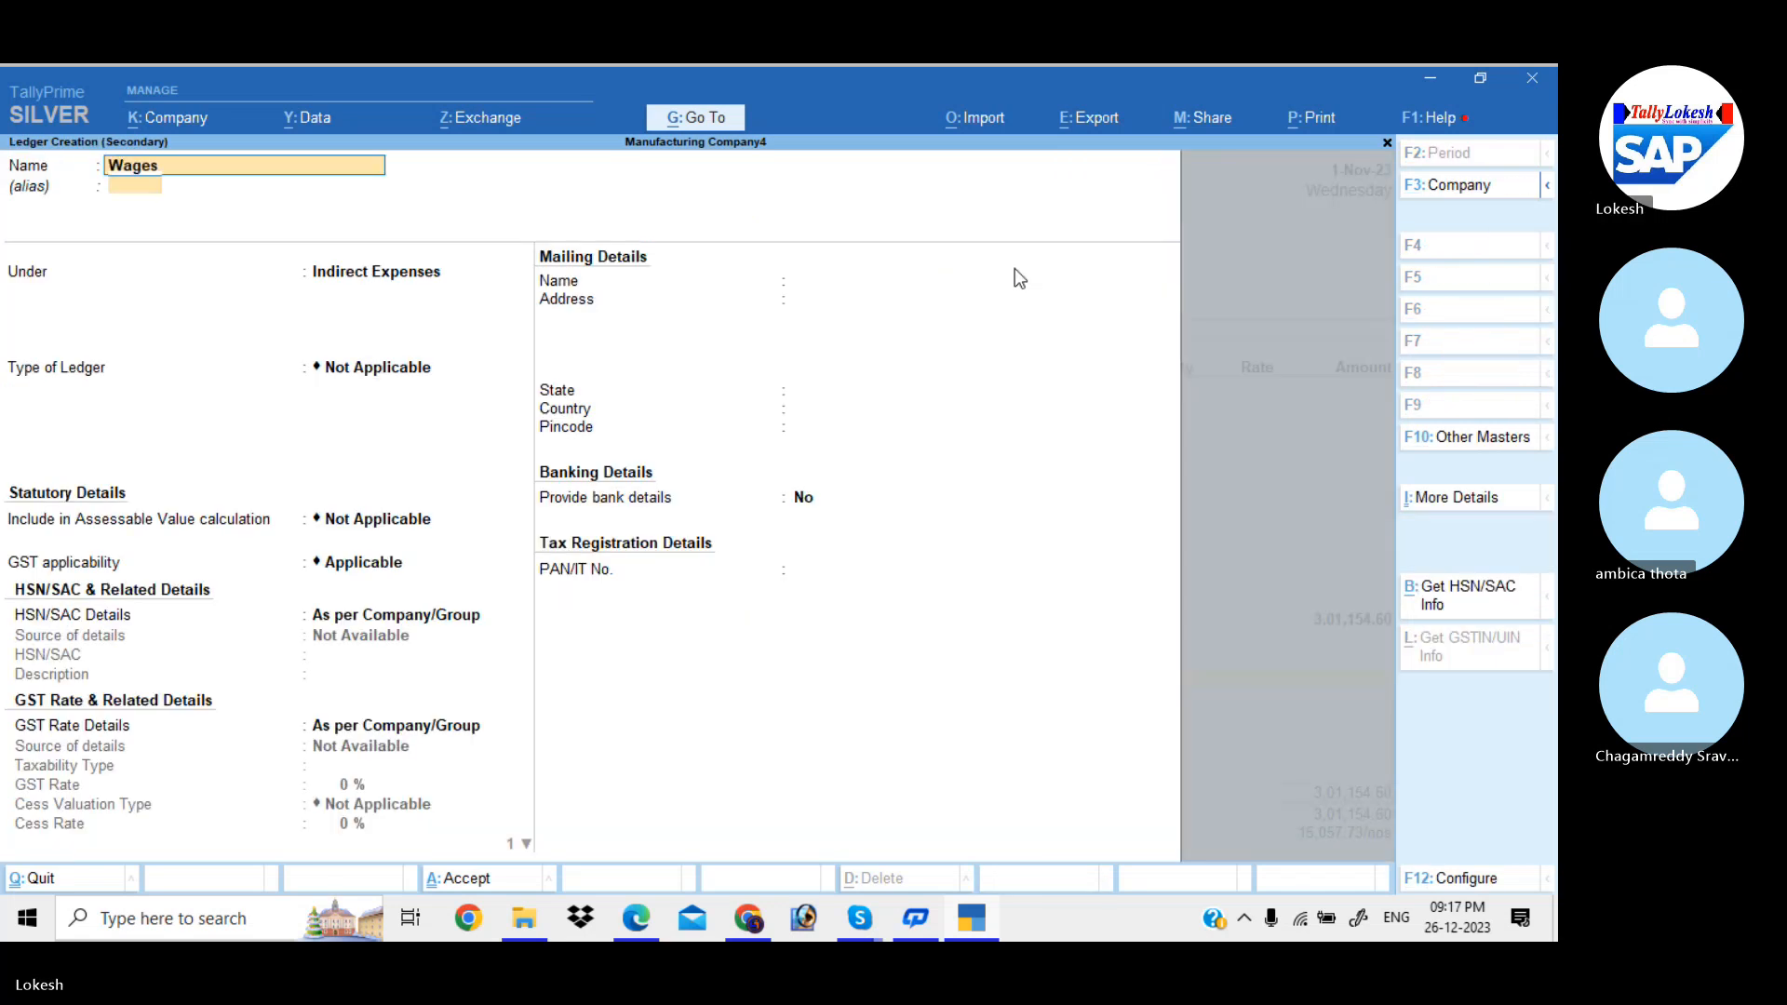
key("Return")
key("Return")
type("dir")
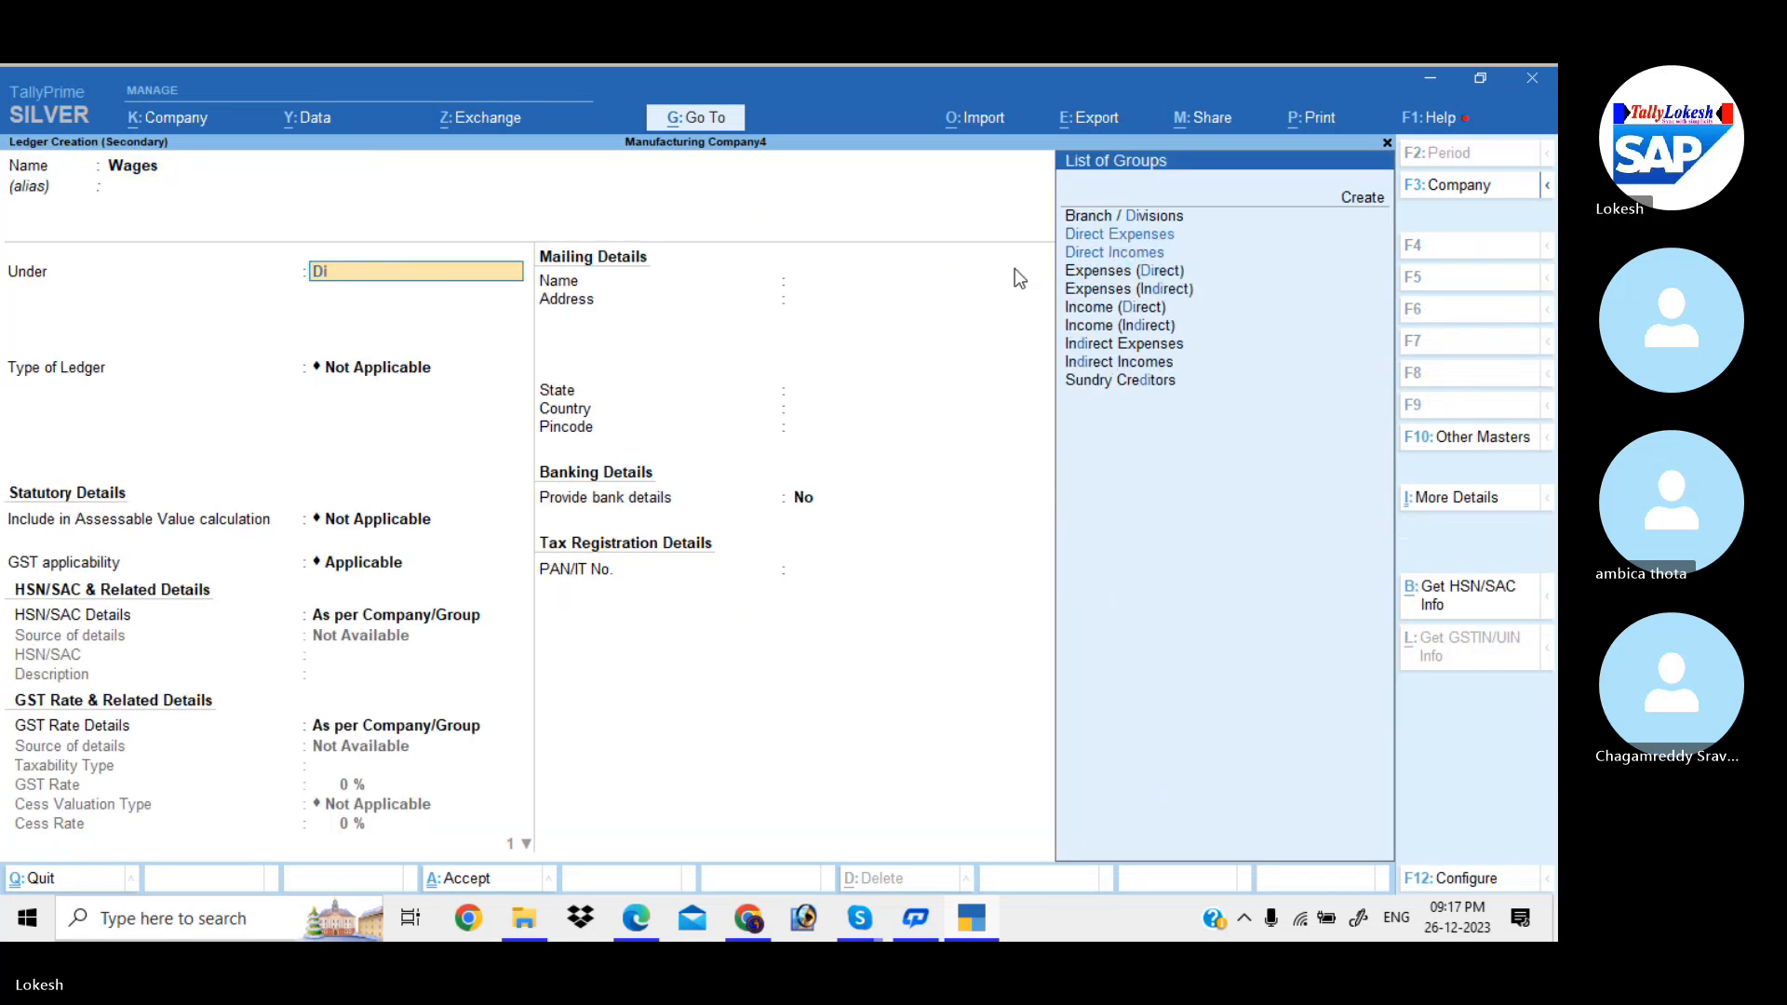
key("Return")
key("ctrl+a")
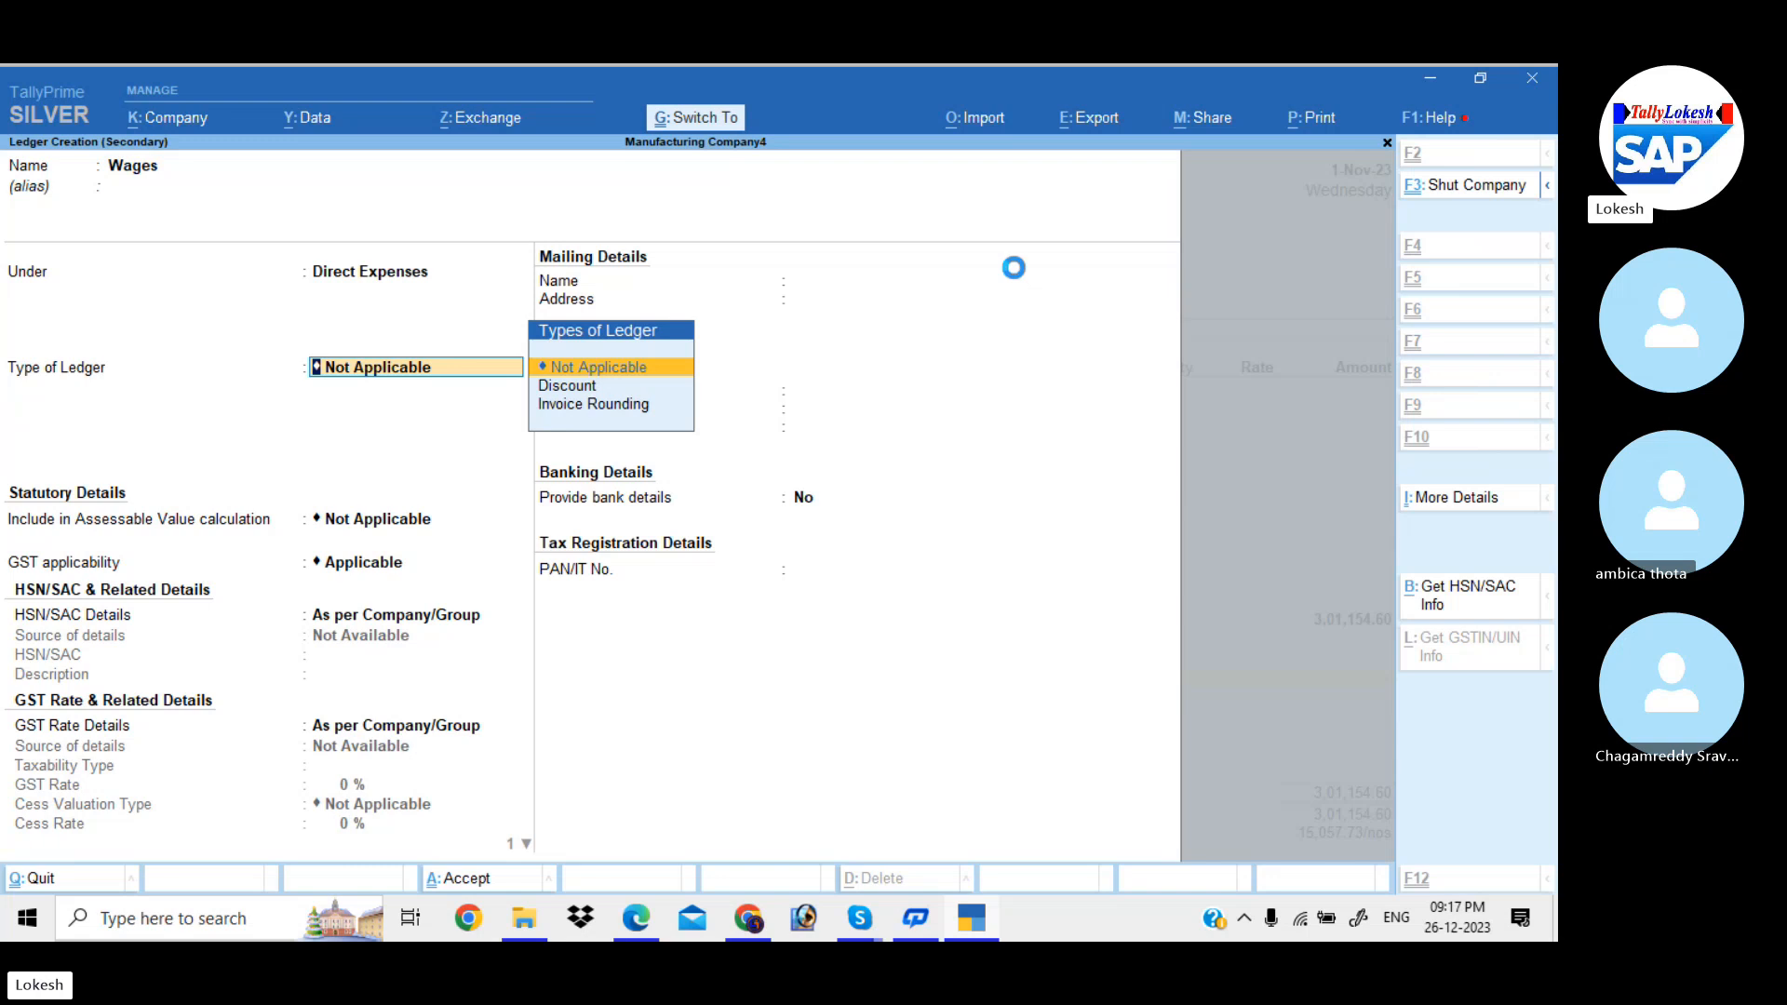
key("Return")
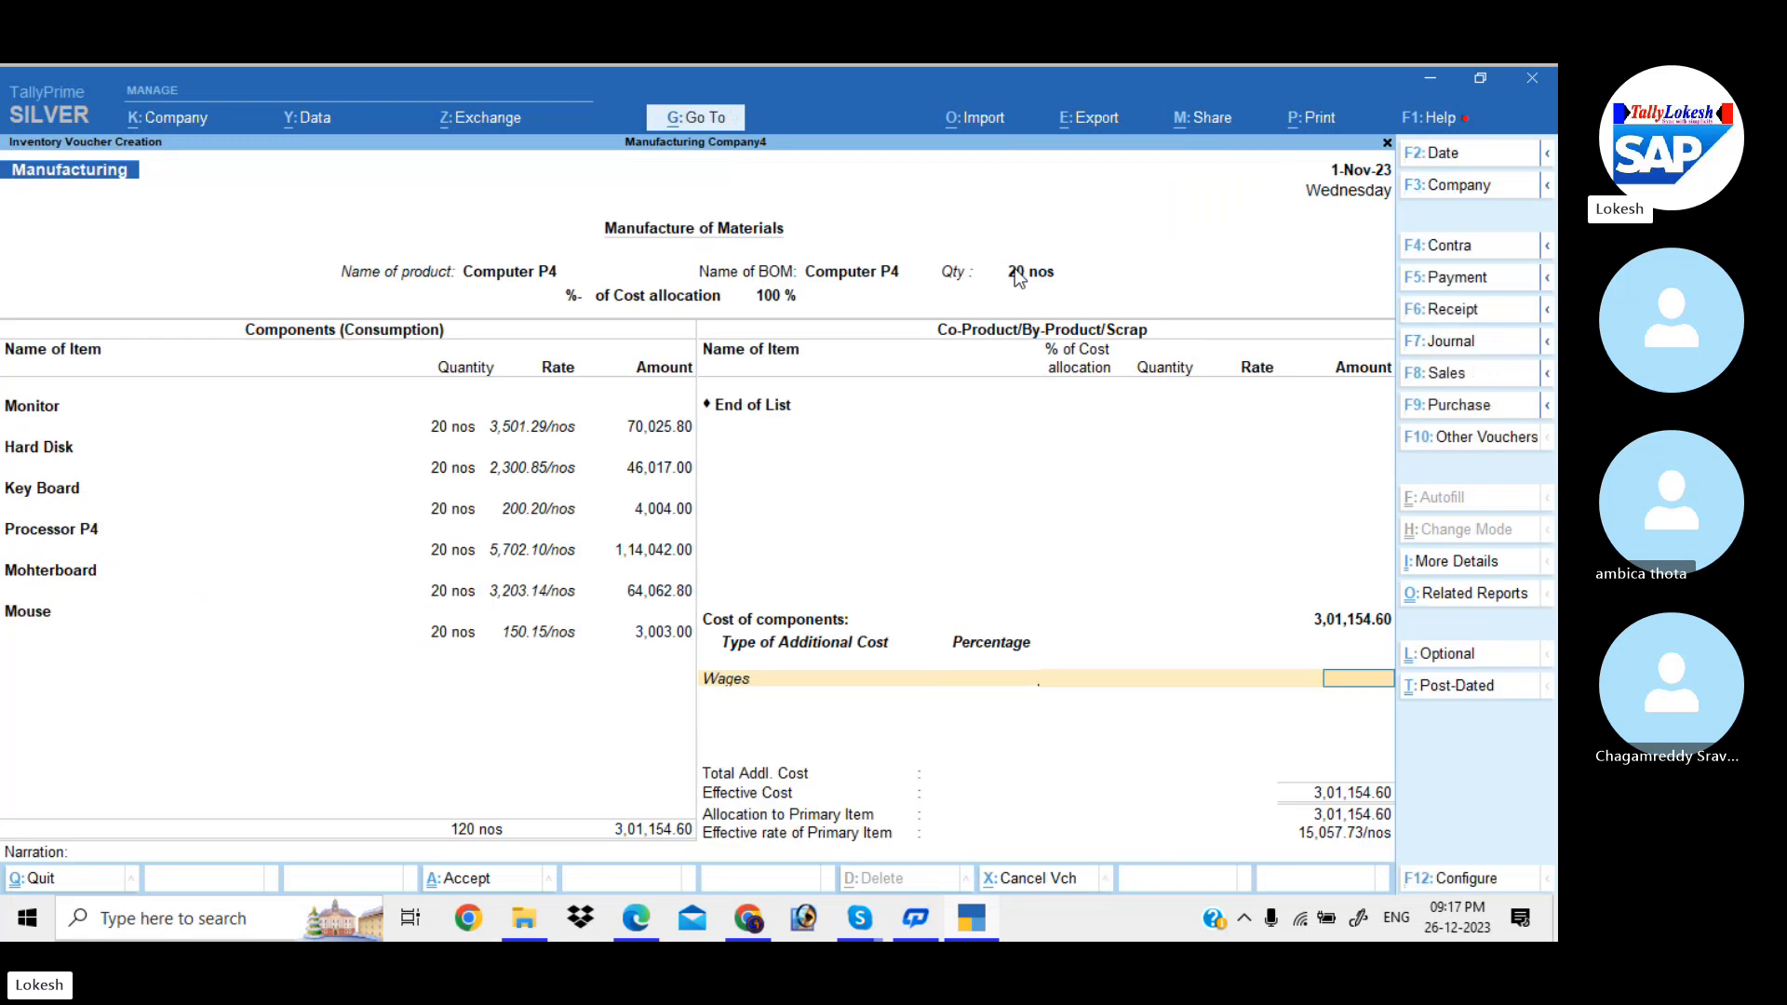
- Set the Wages additional cost to 30,000, leave the narration empty and save the manufacturing voucher
type("30000")
key("Return")
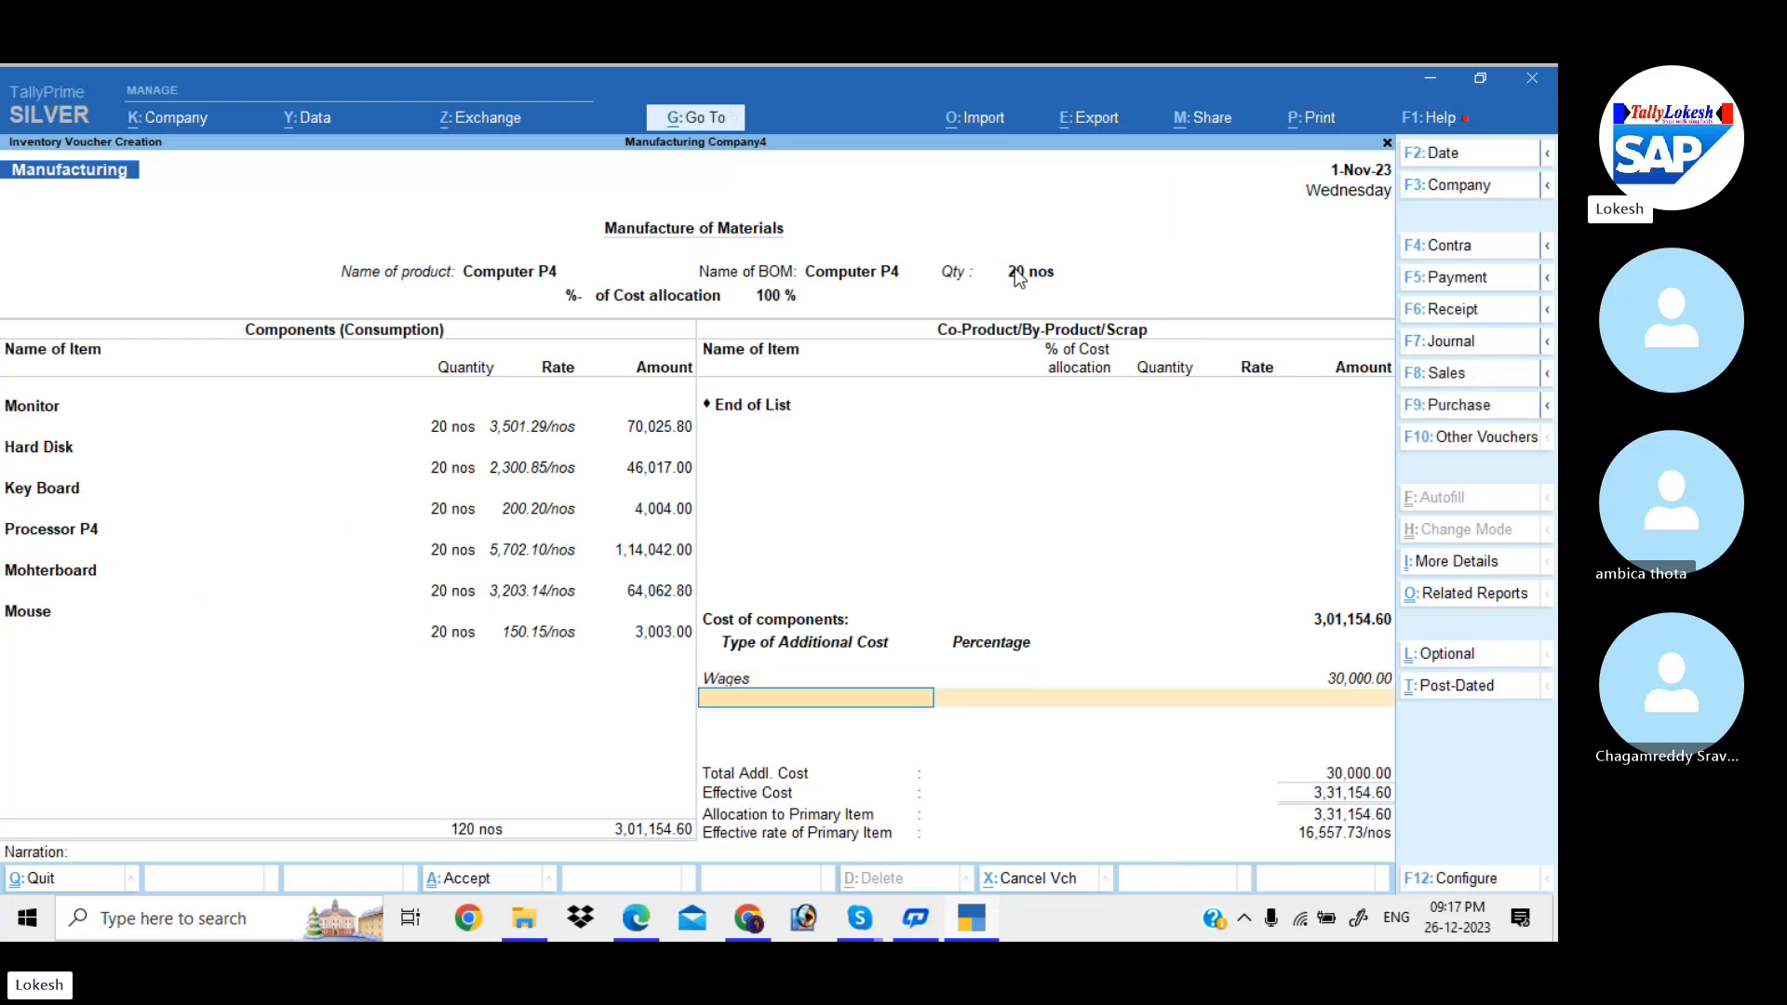
key("Return")
key("Return")
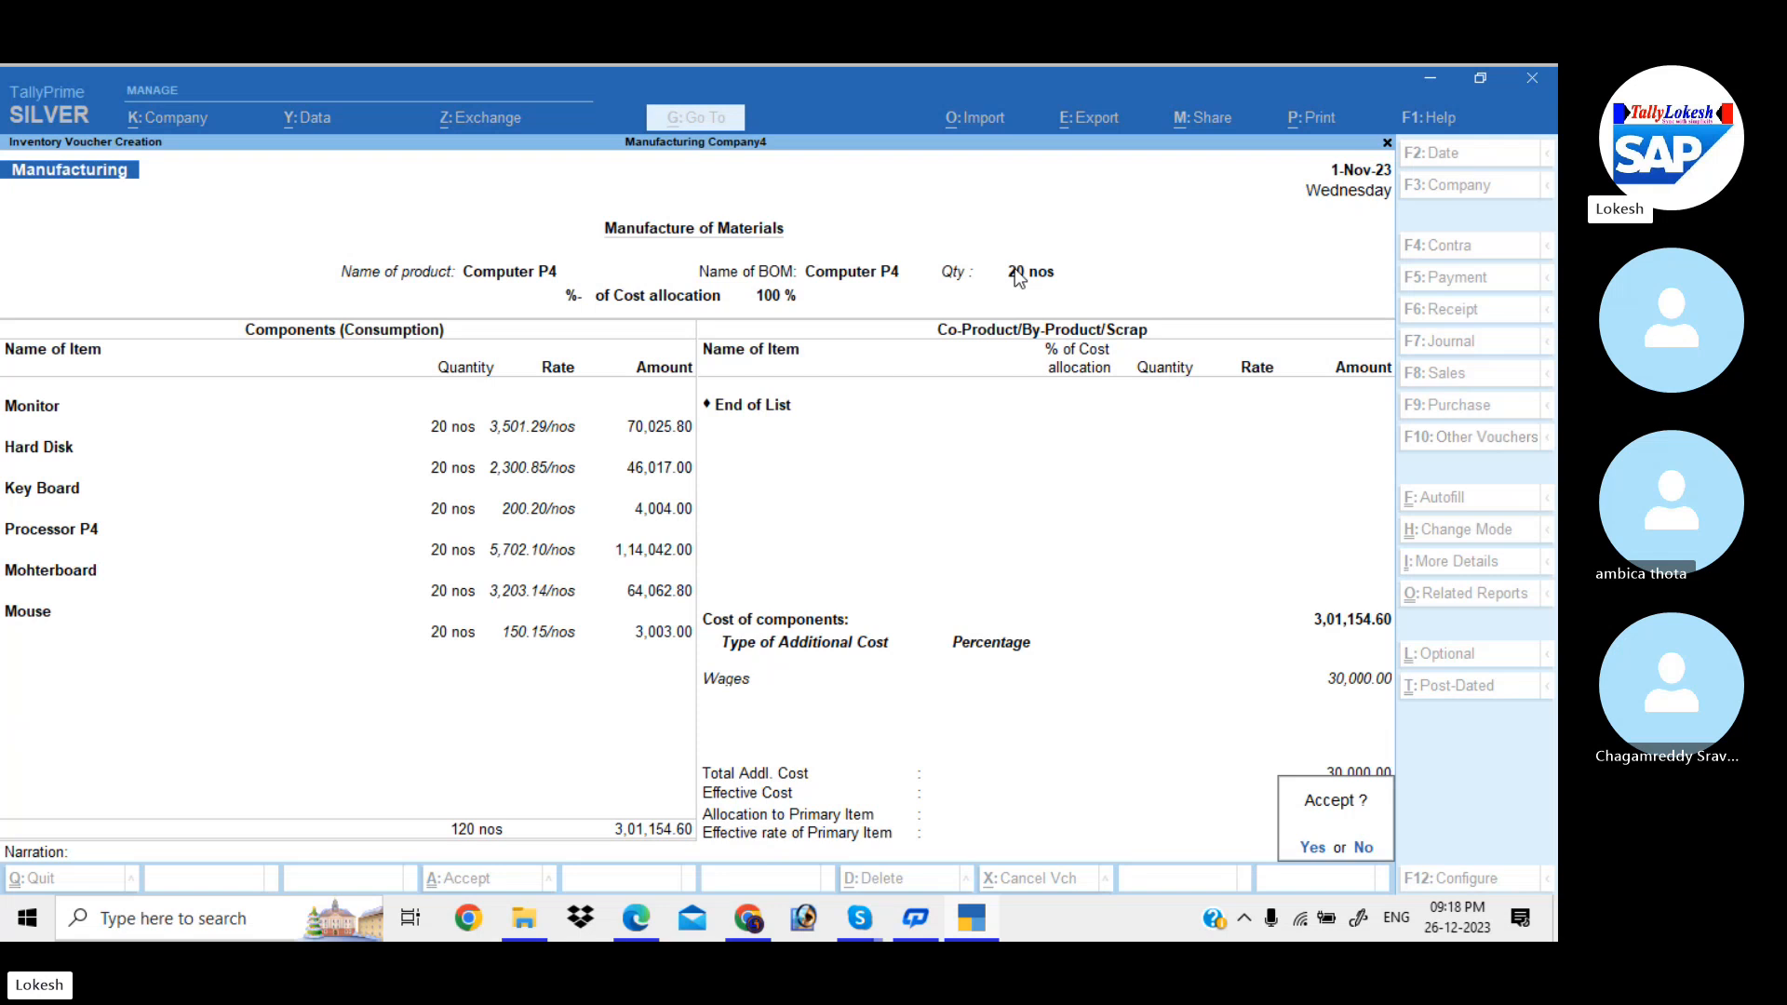
key("Return")
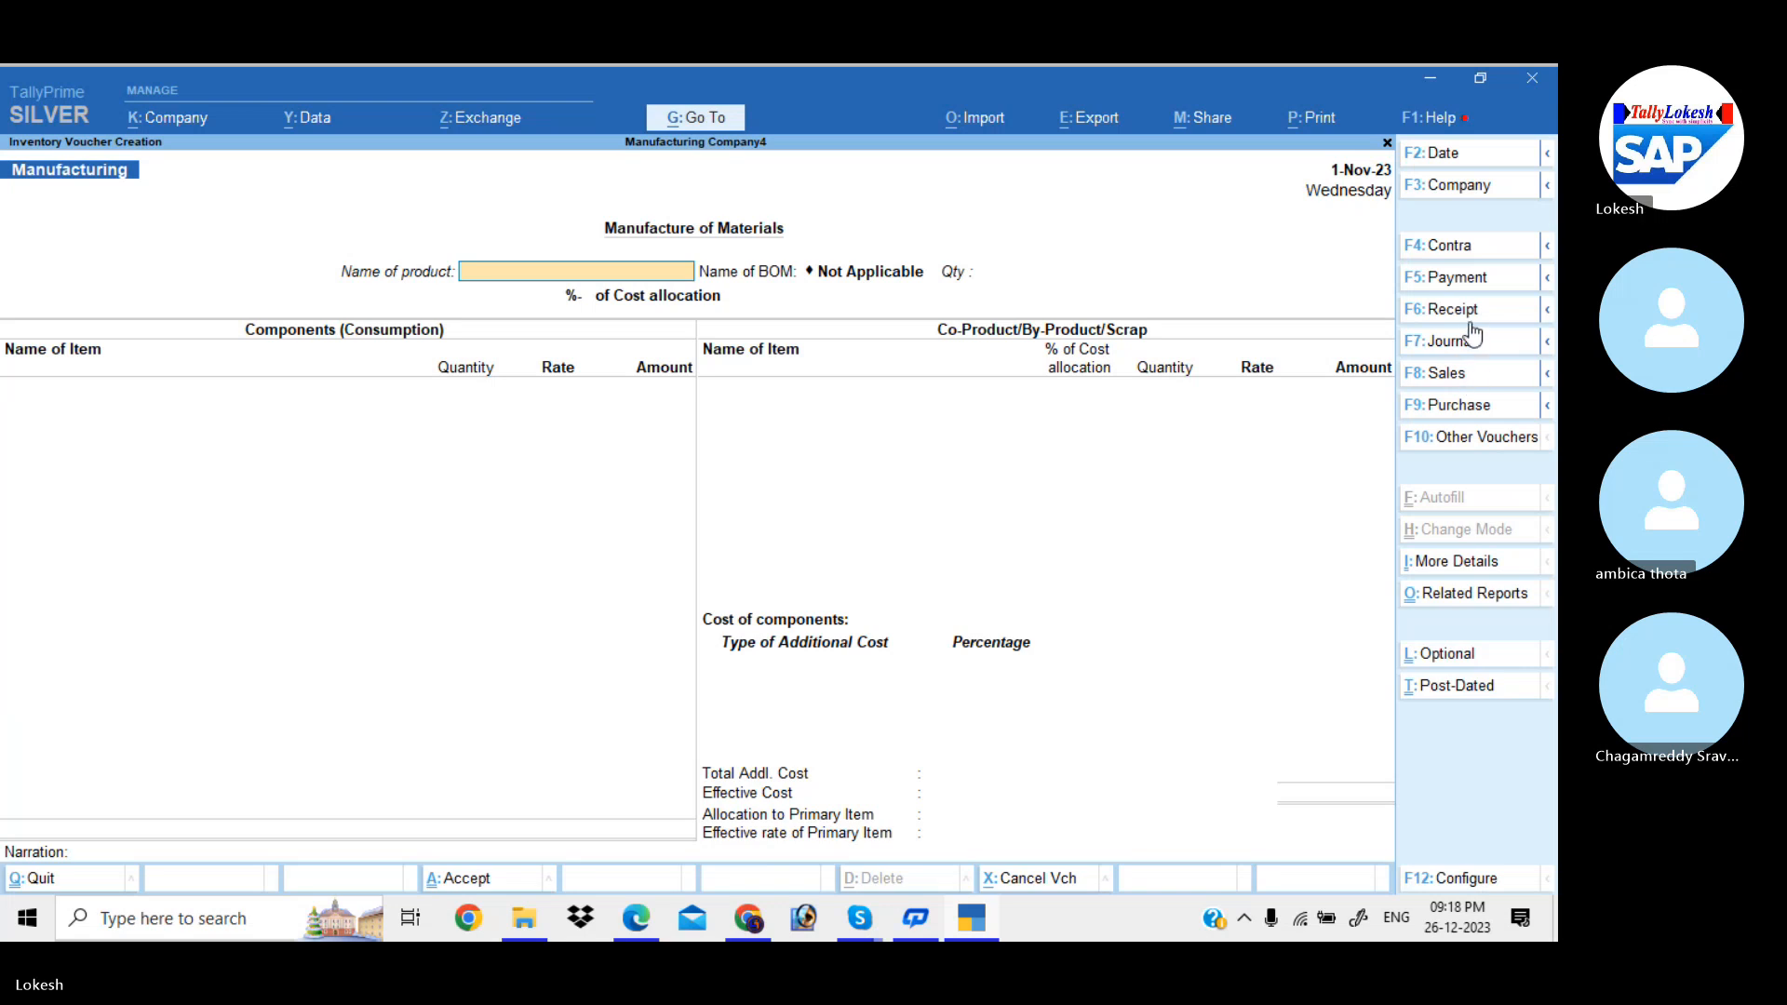
- Start a Payment voucher and debit Wages with 30,000
left_click(1464, 285)
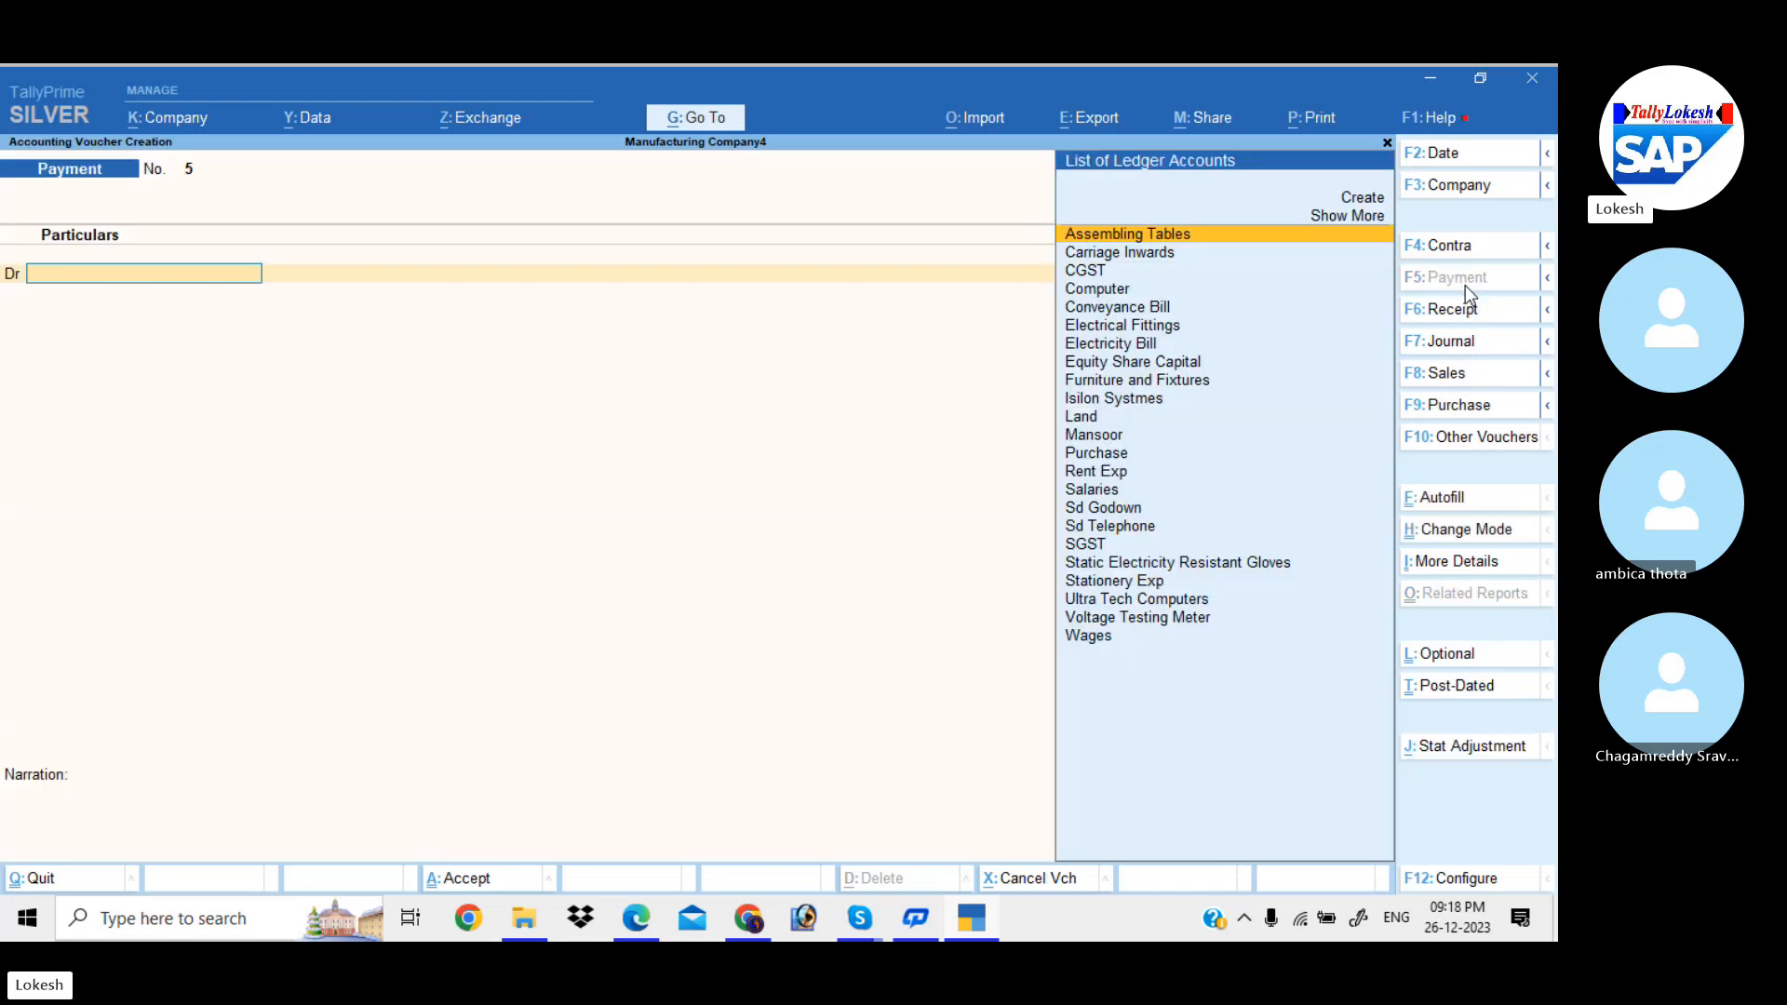
type("w")
key("Return")
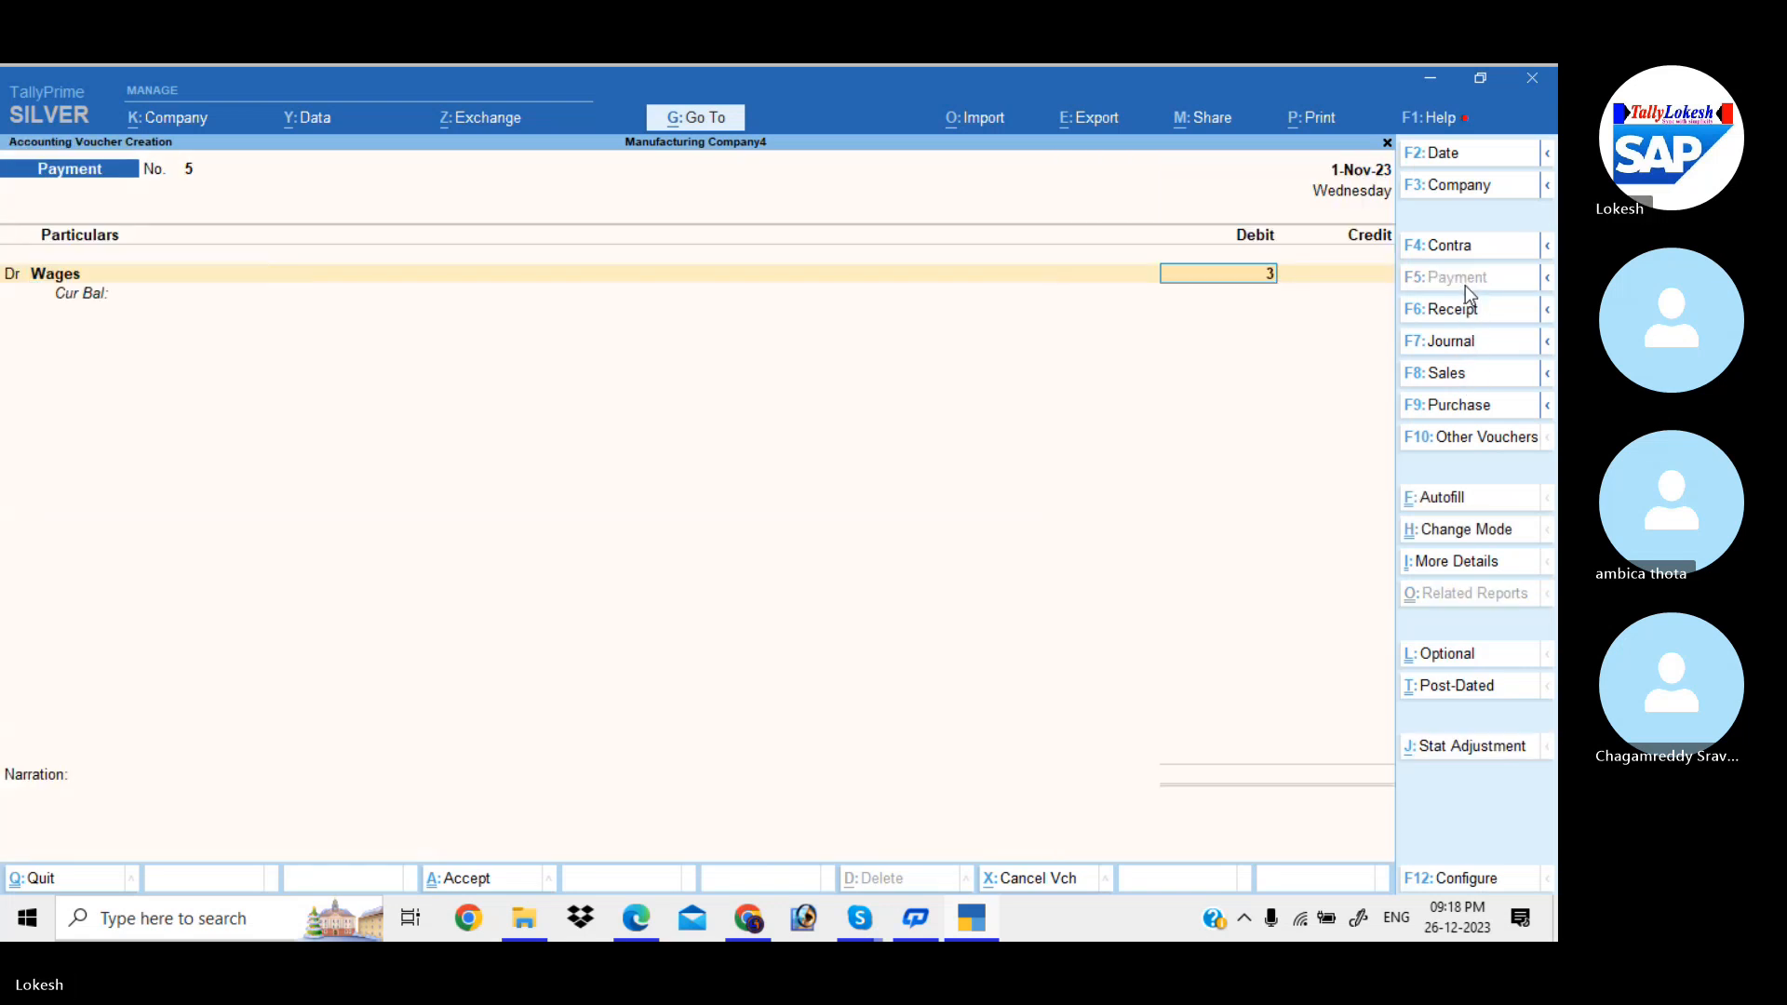
type("30000")
key("Return")
- Add a second debit line to the payment for Ultra Tech Computers with 5,28,800
type("d")
key("Return")
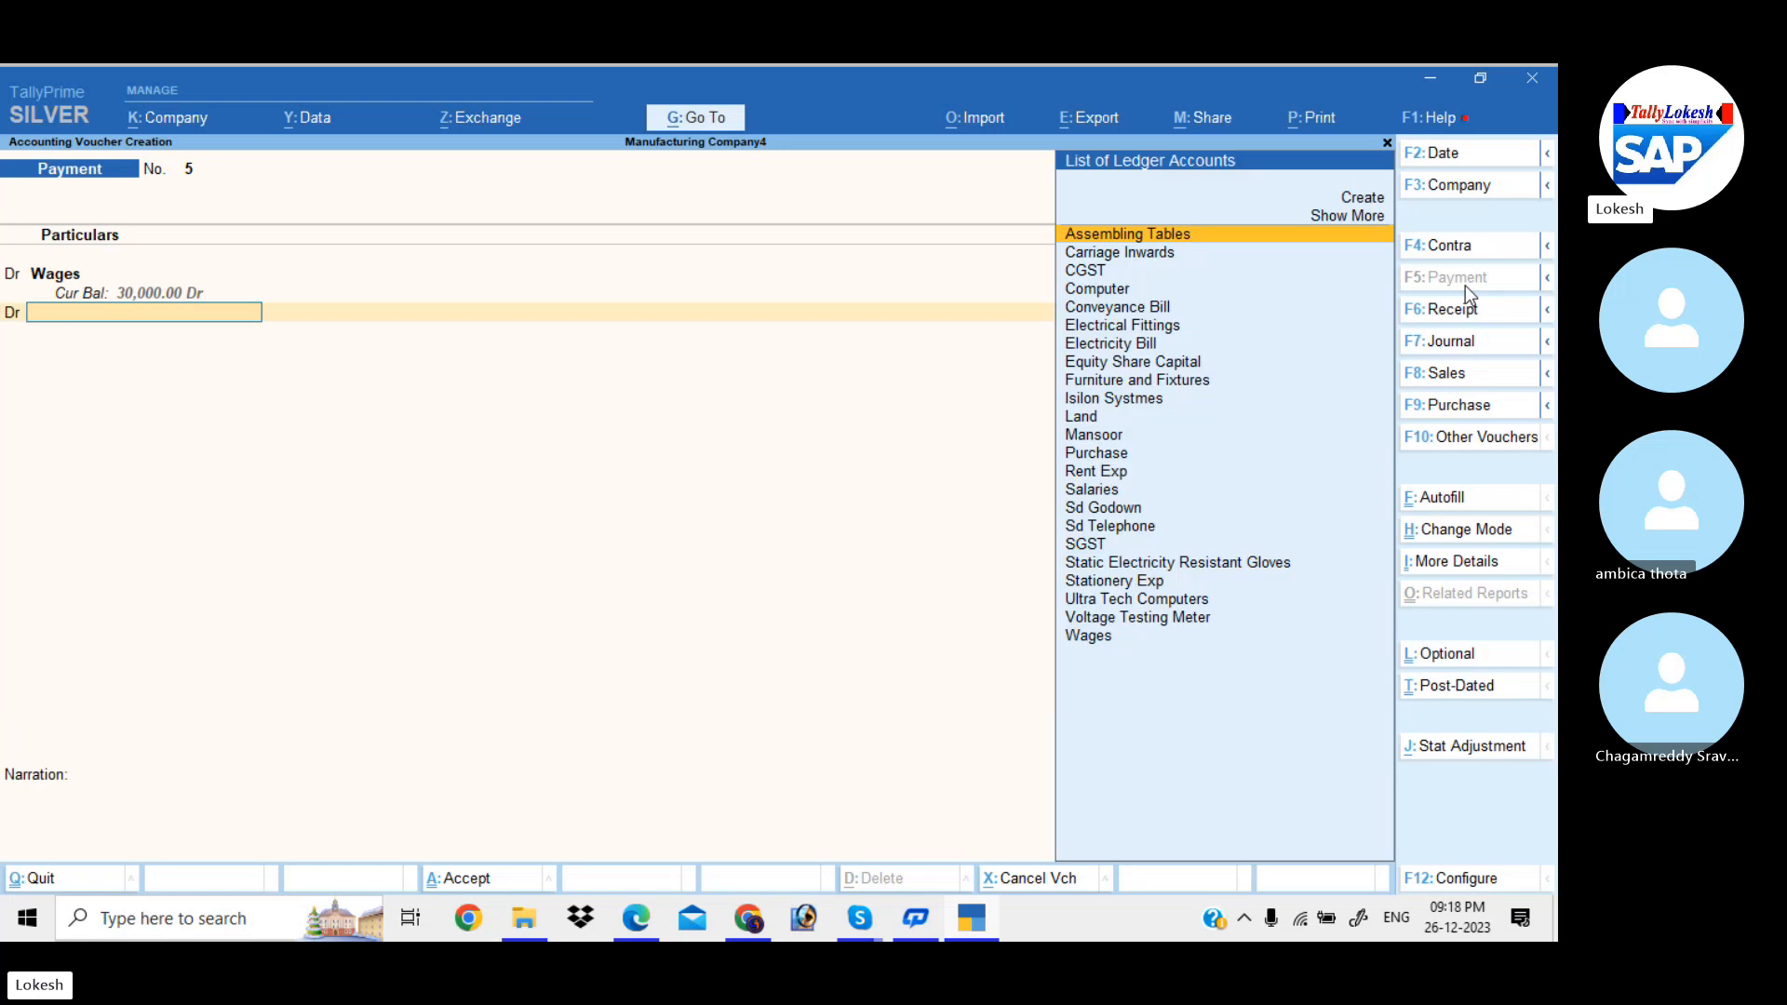
type("u")
key("Return")
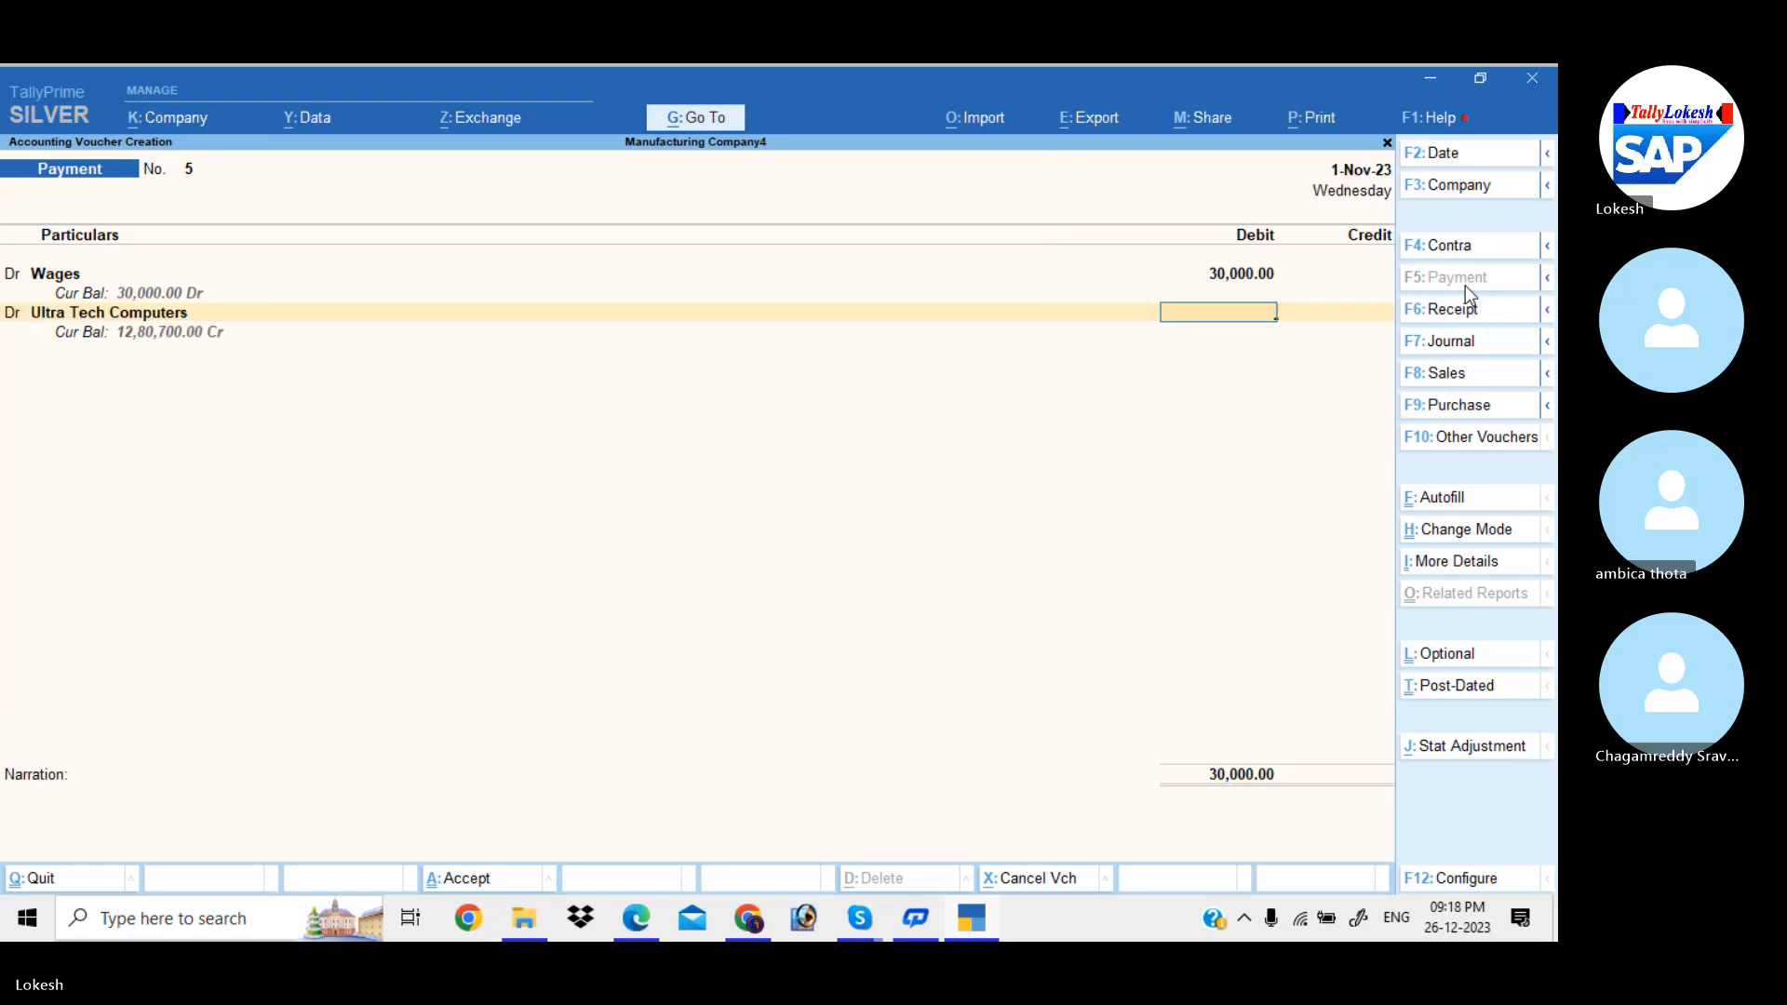
type("528")
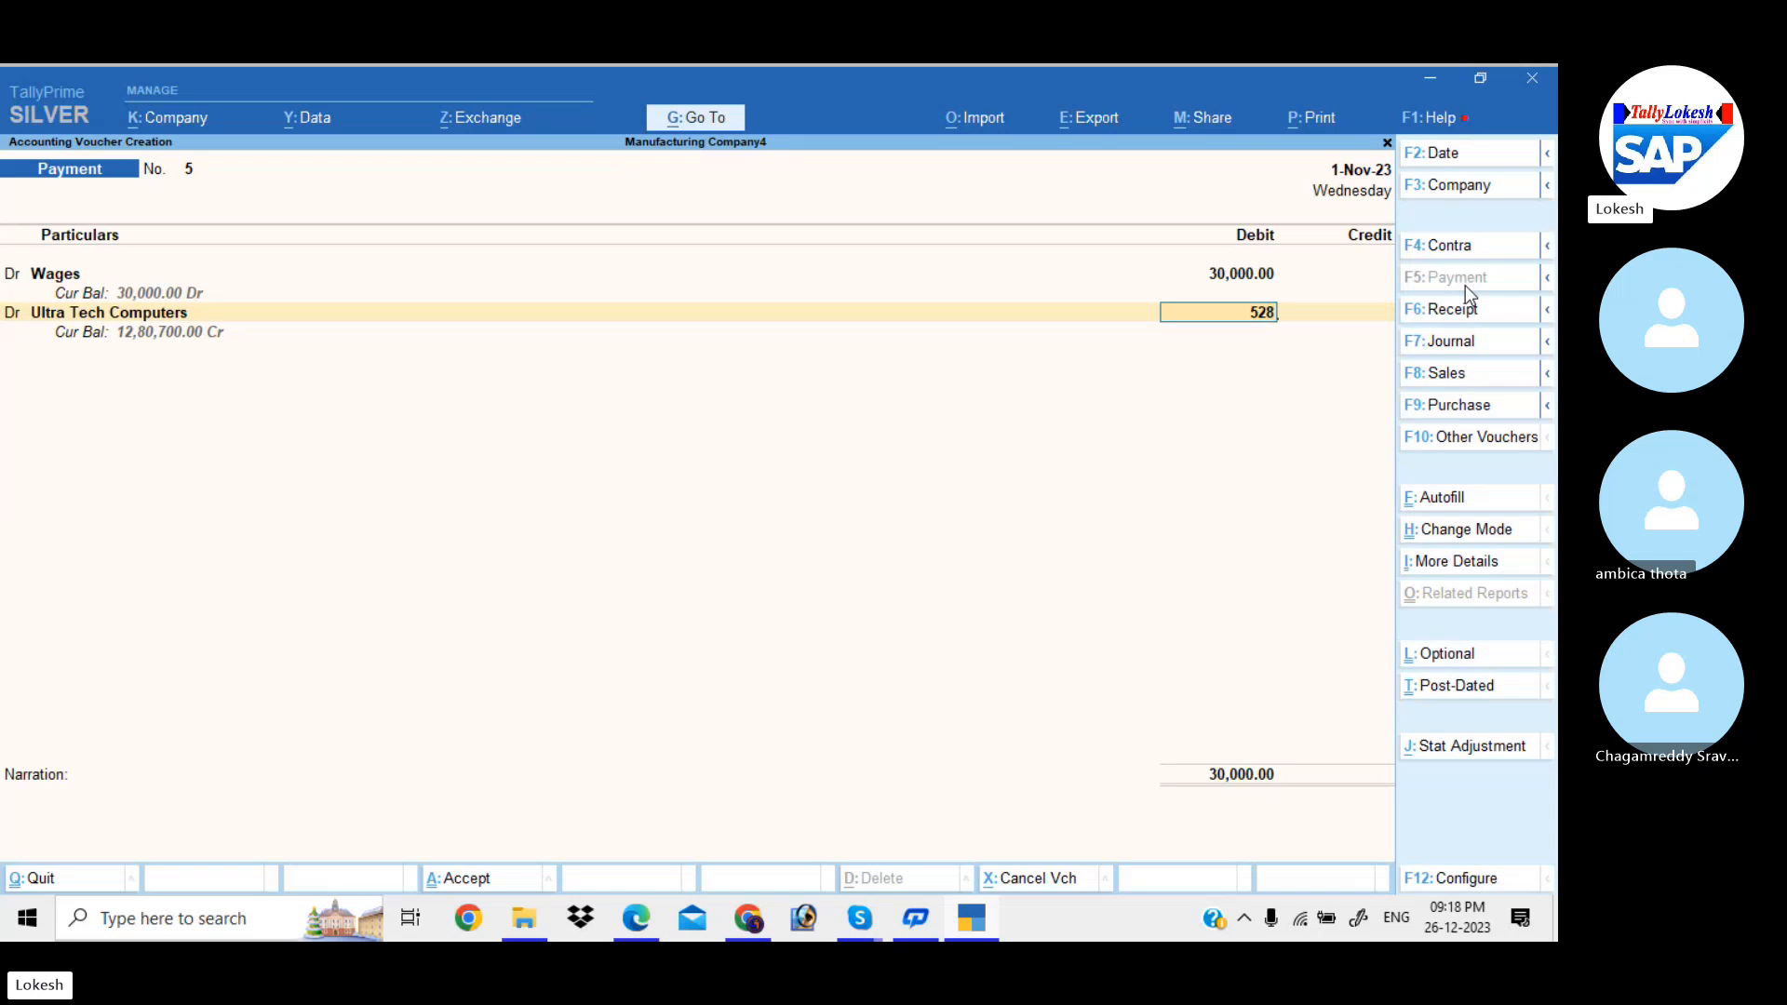
type("800")
key("Return")
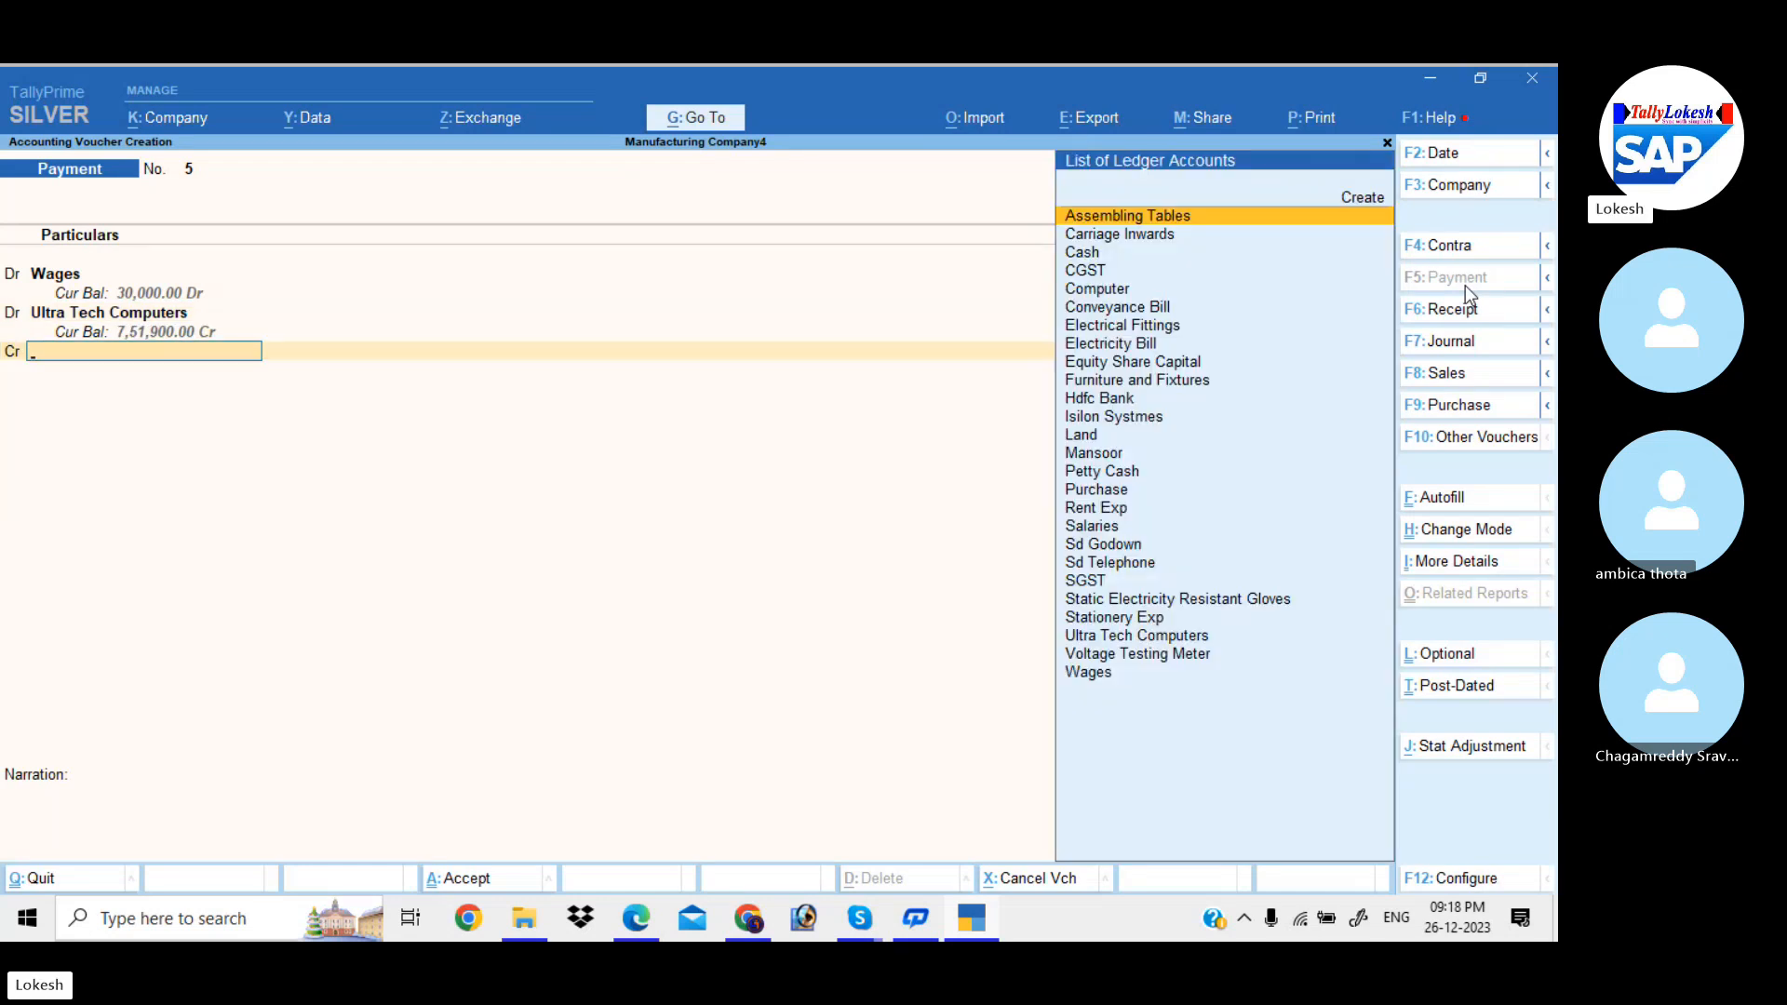
- Credit Hdfc Bank with the full 5,58,800 and save the payment voucher
type("u")
key("BackSpace")
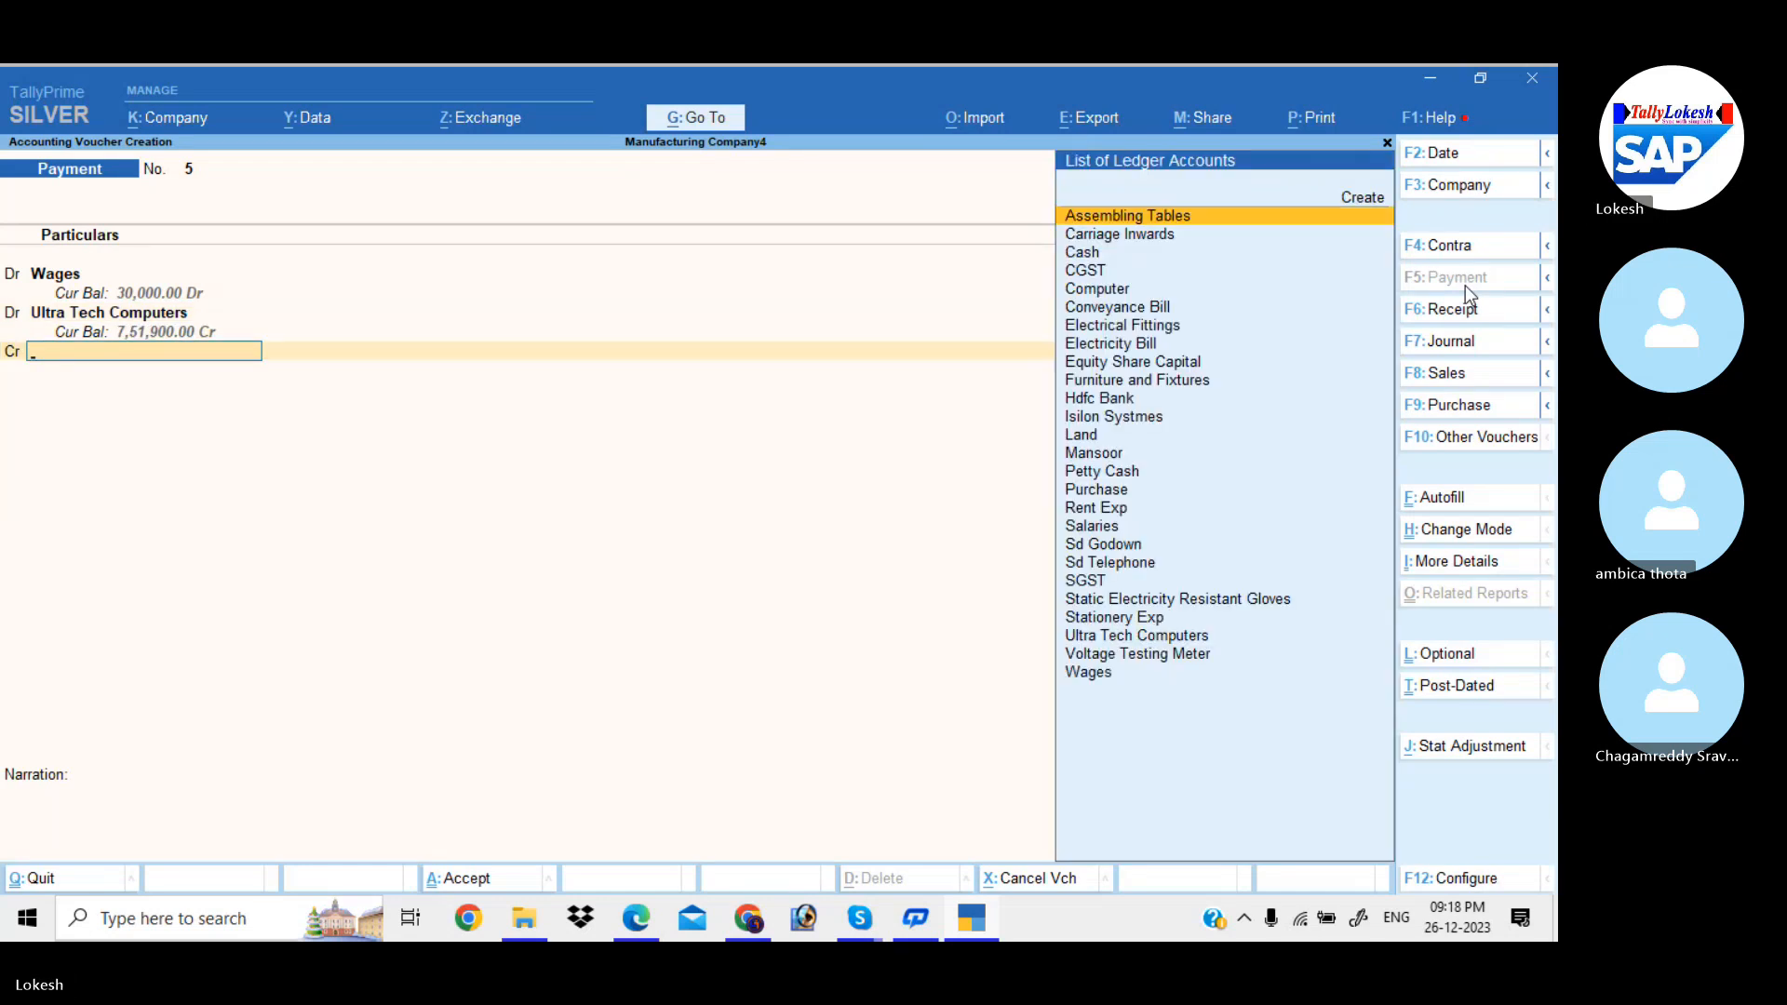
type("h")
key("Return")
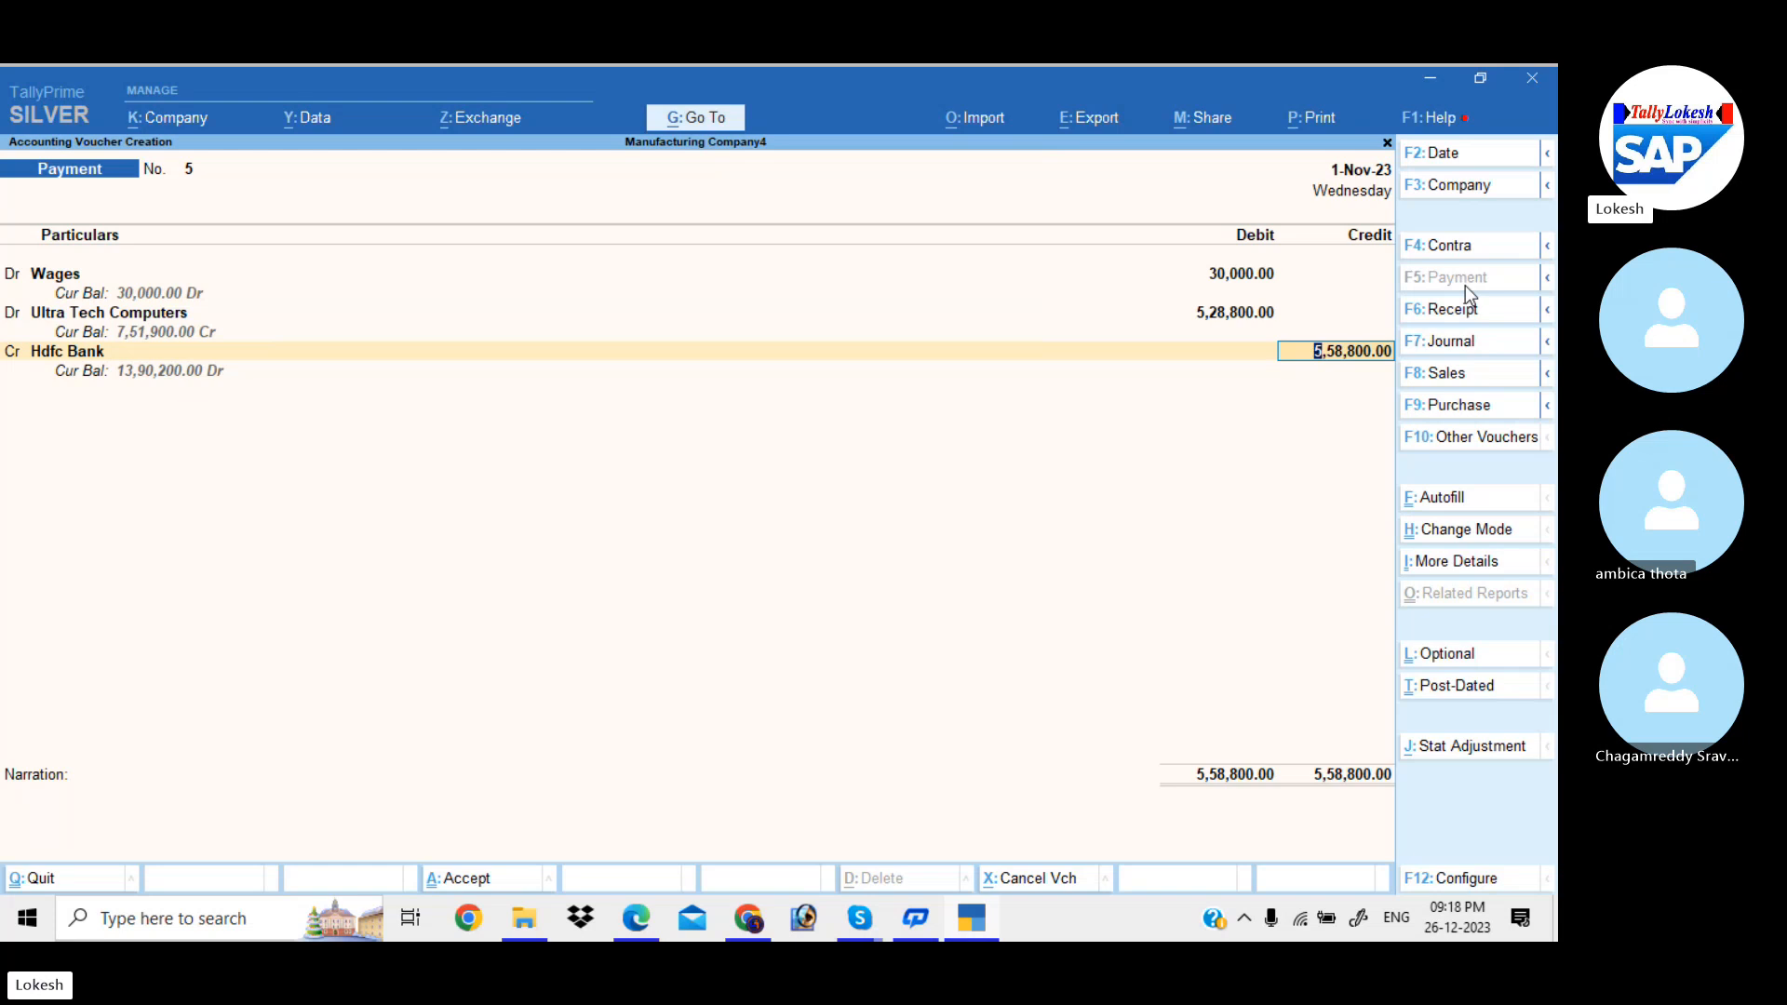
key("ctrl")
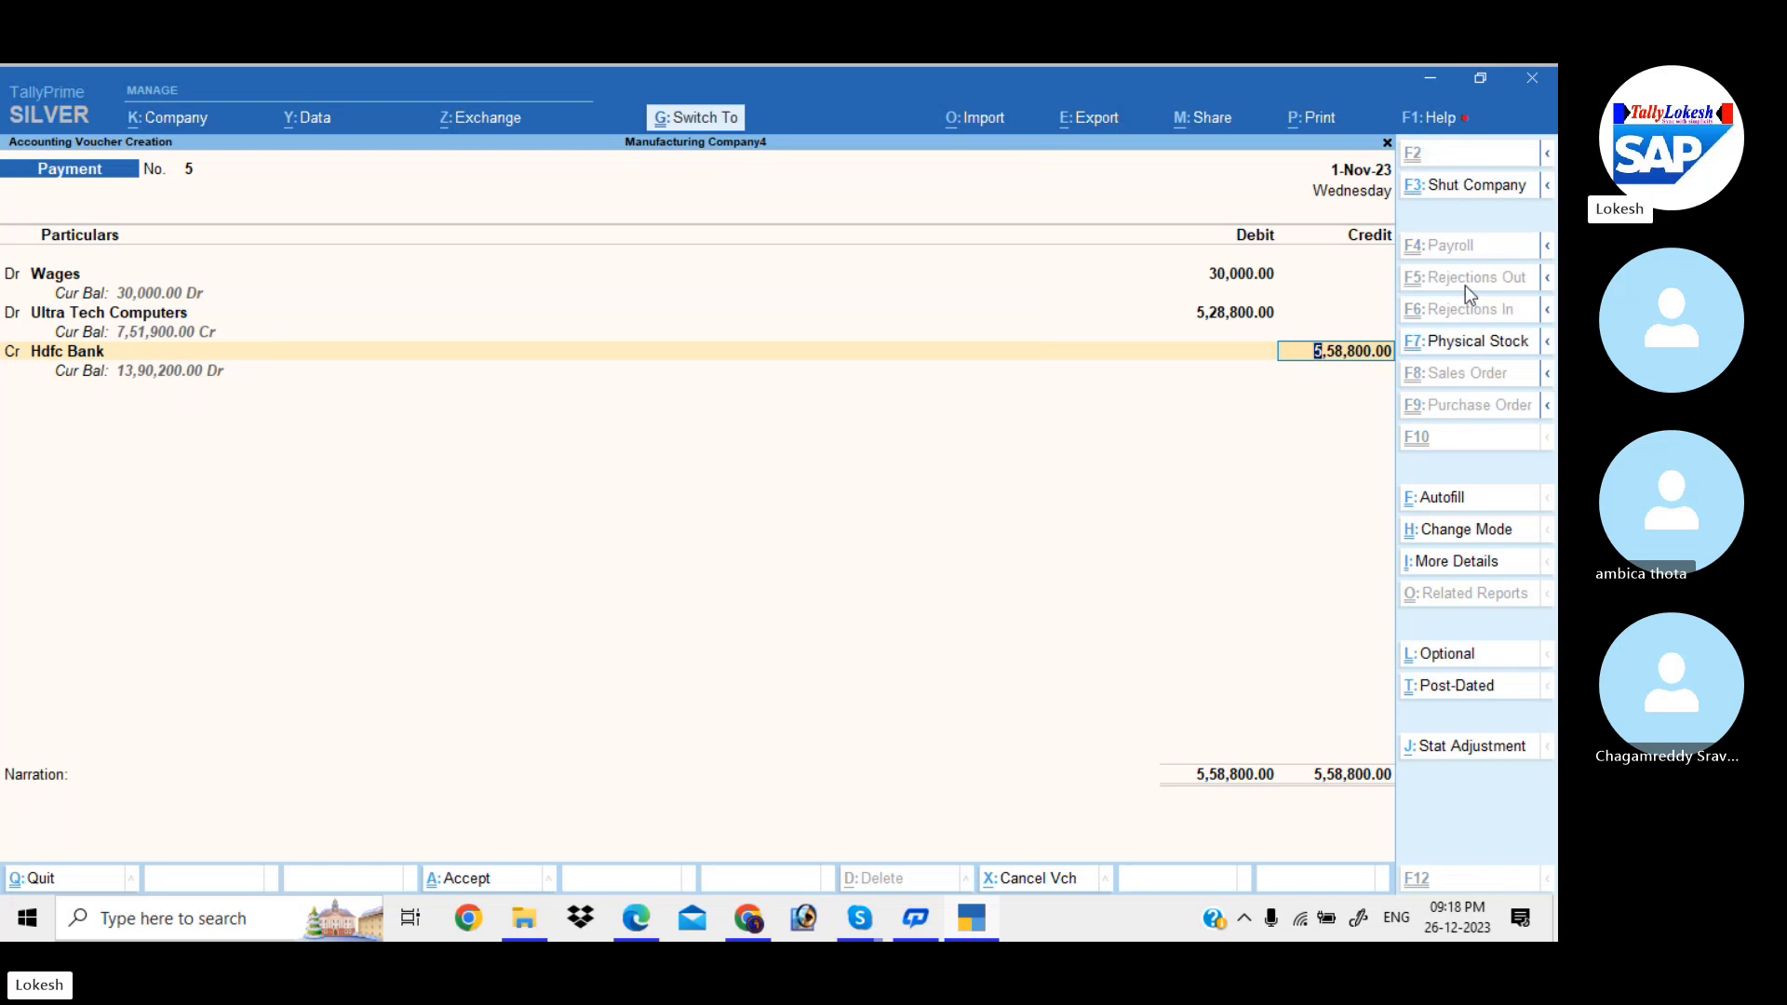
key("ctrl+a")
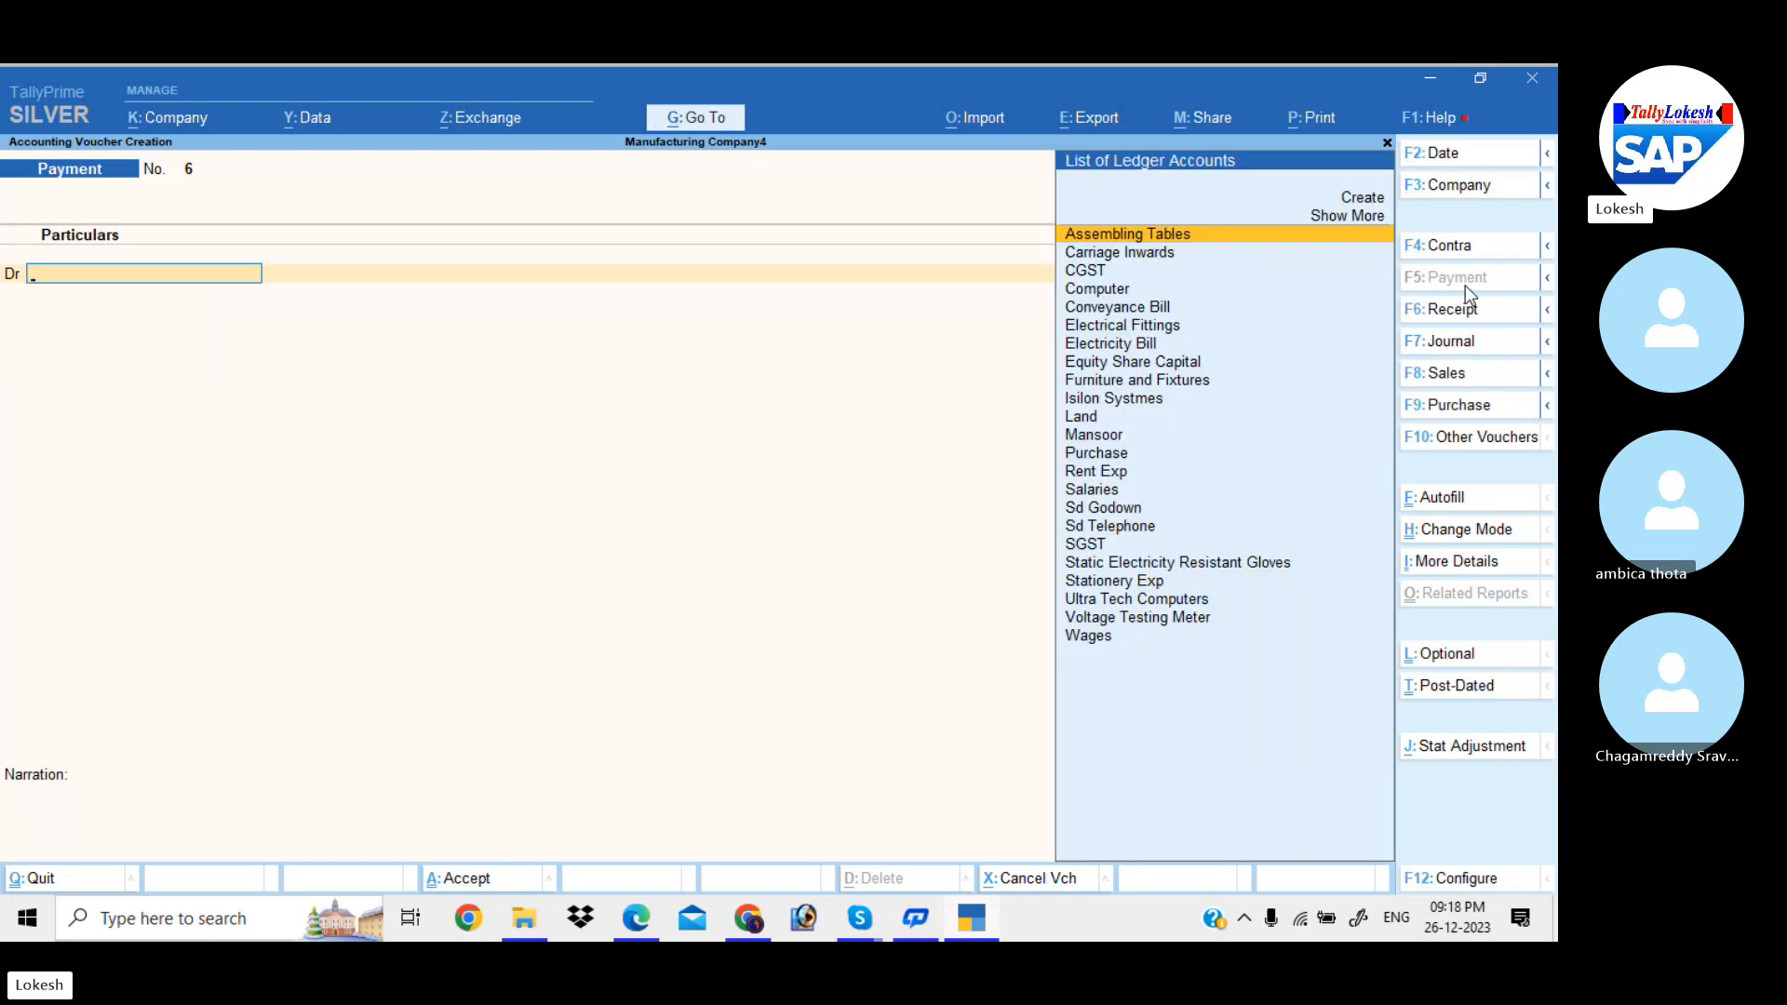
- Start a Sales voucher and set Provide Rate Inclusive of Tax for Stock Items to No in its configuration
left_click(1459, 375)
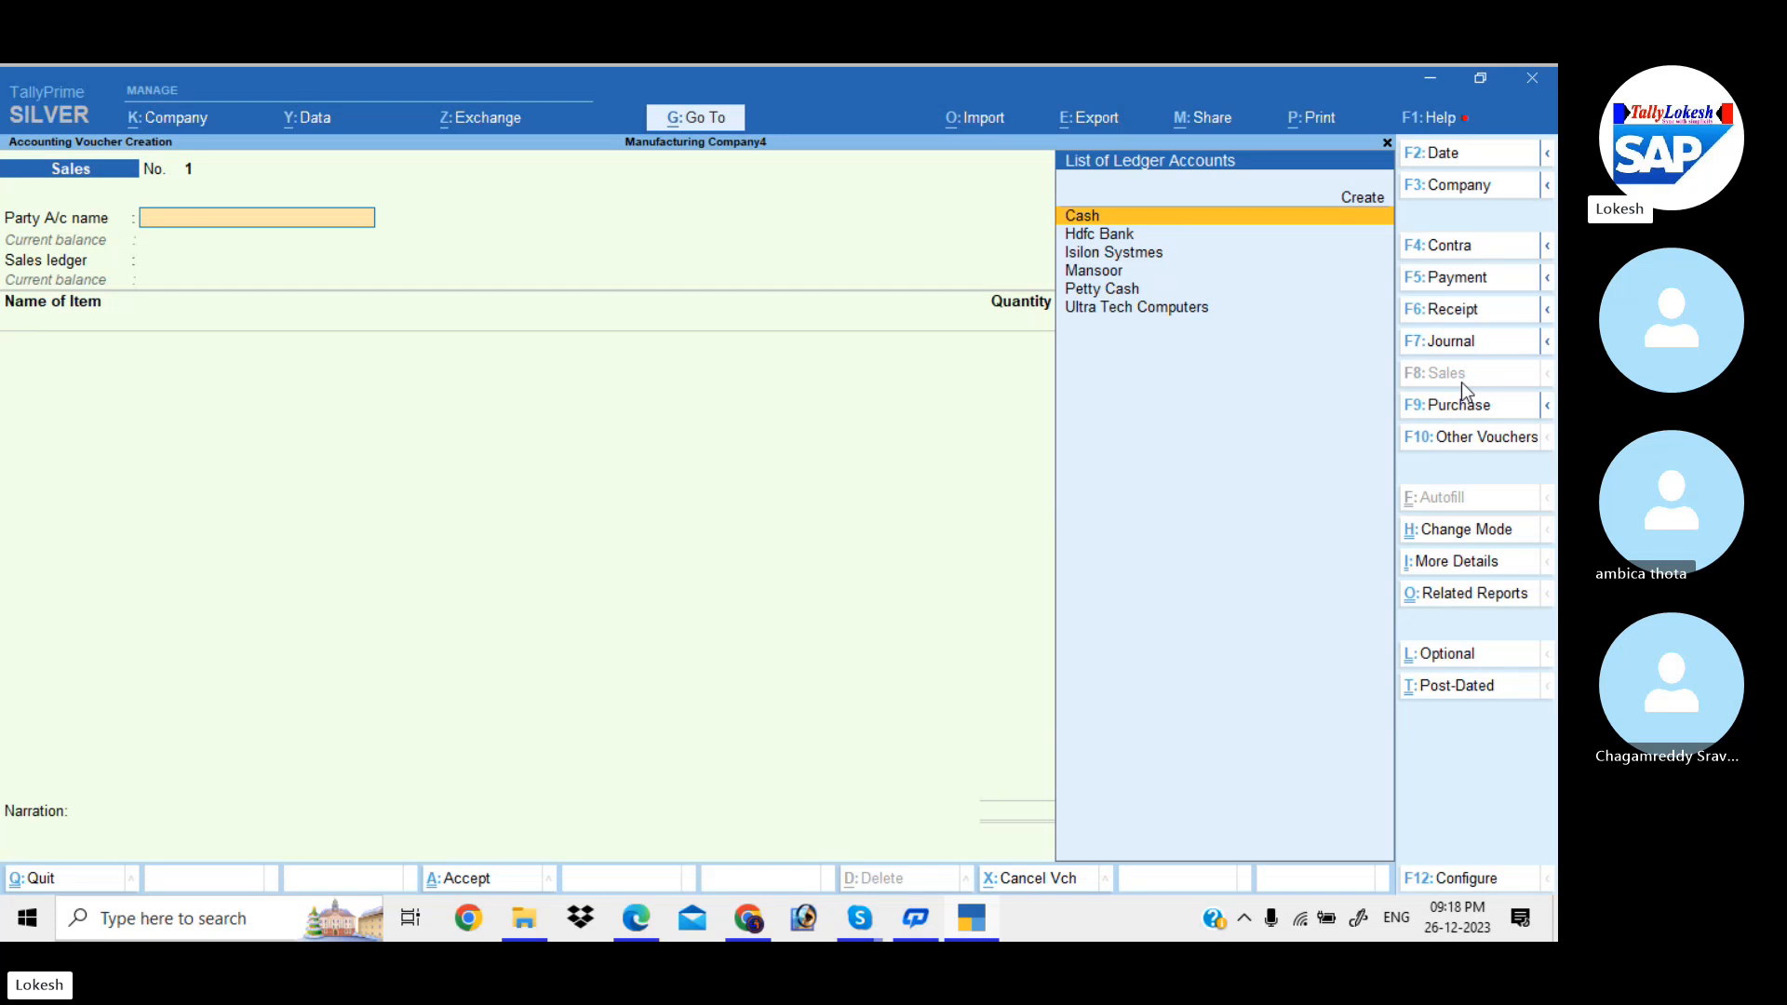
left_click(1473, 878)
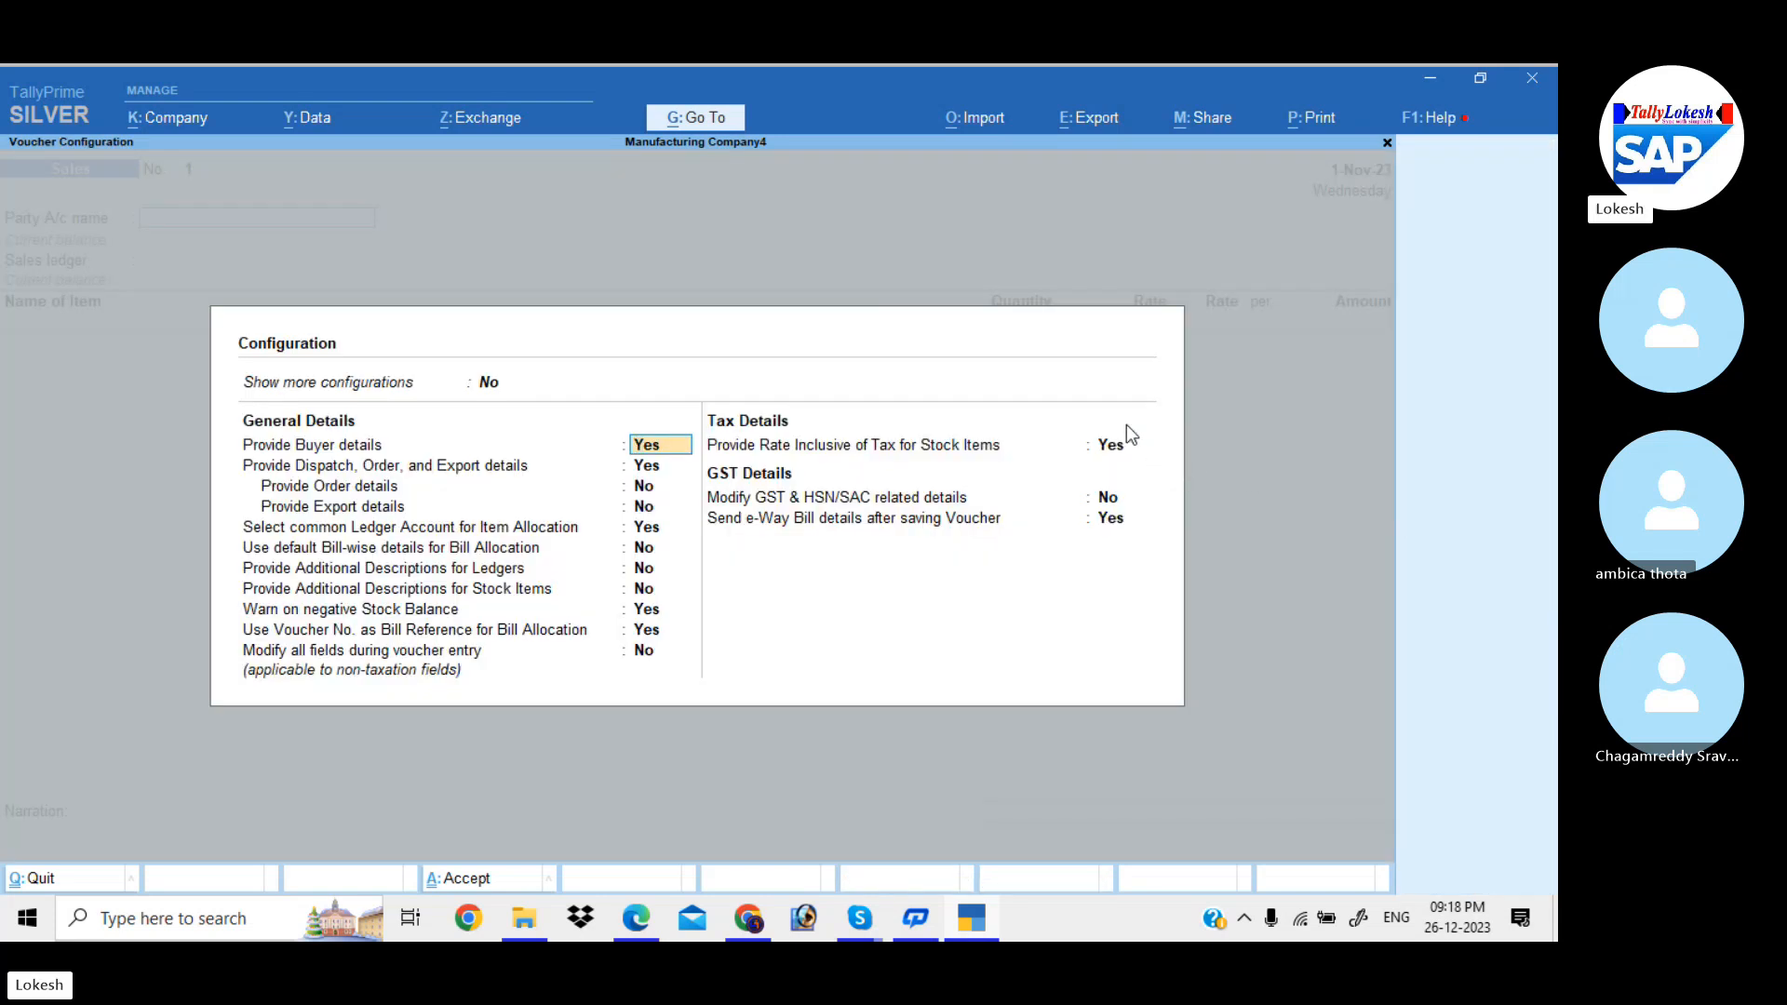
left_click(1122, 448)
key("n")
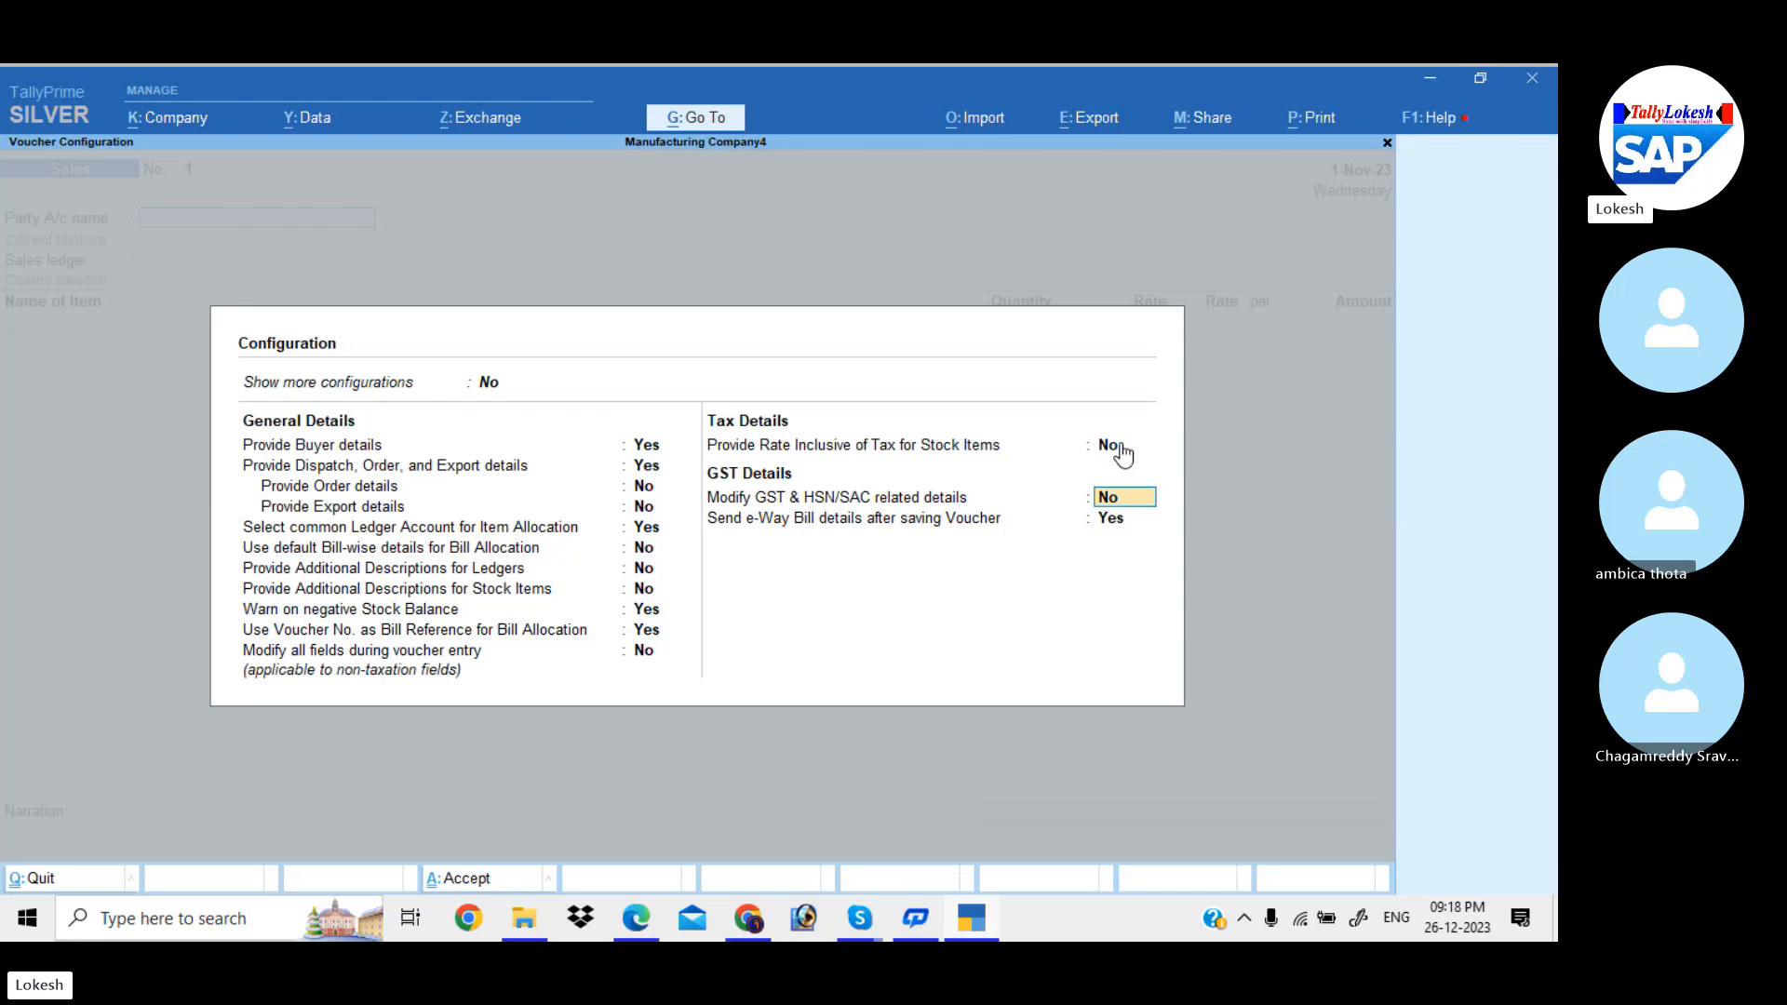
key("ctrl+a")
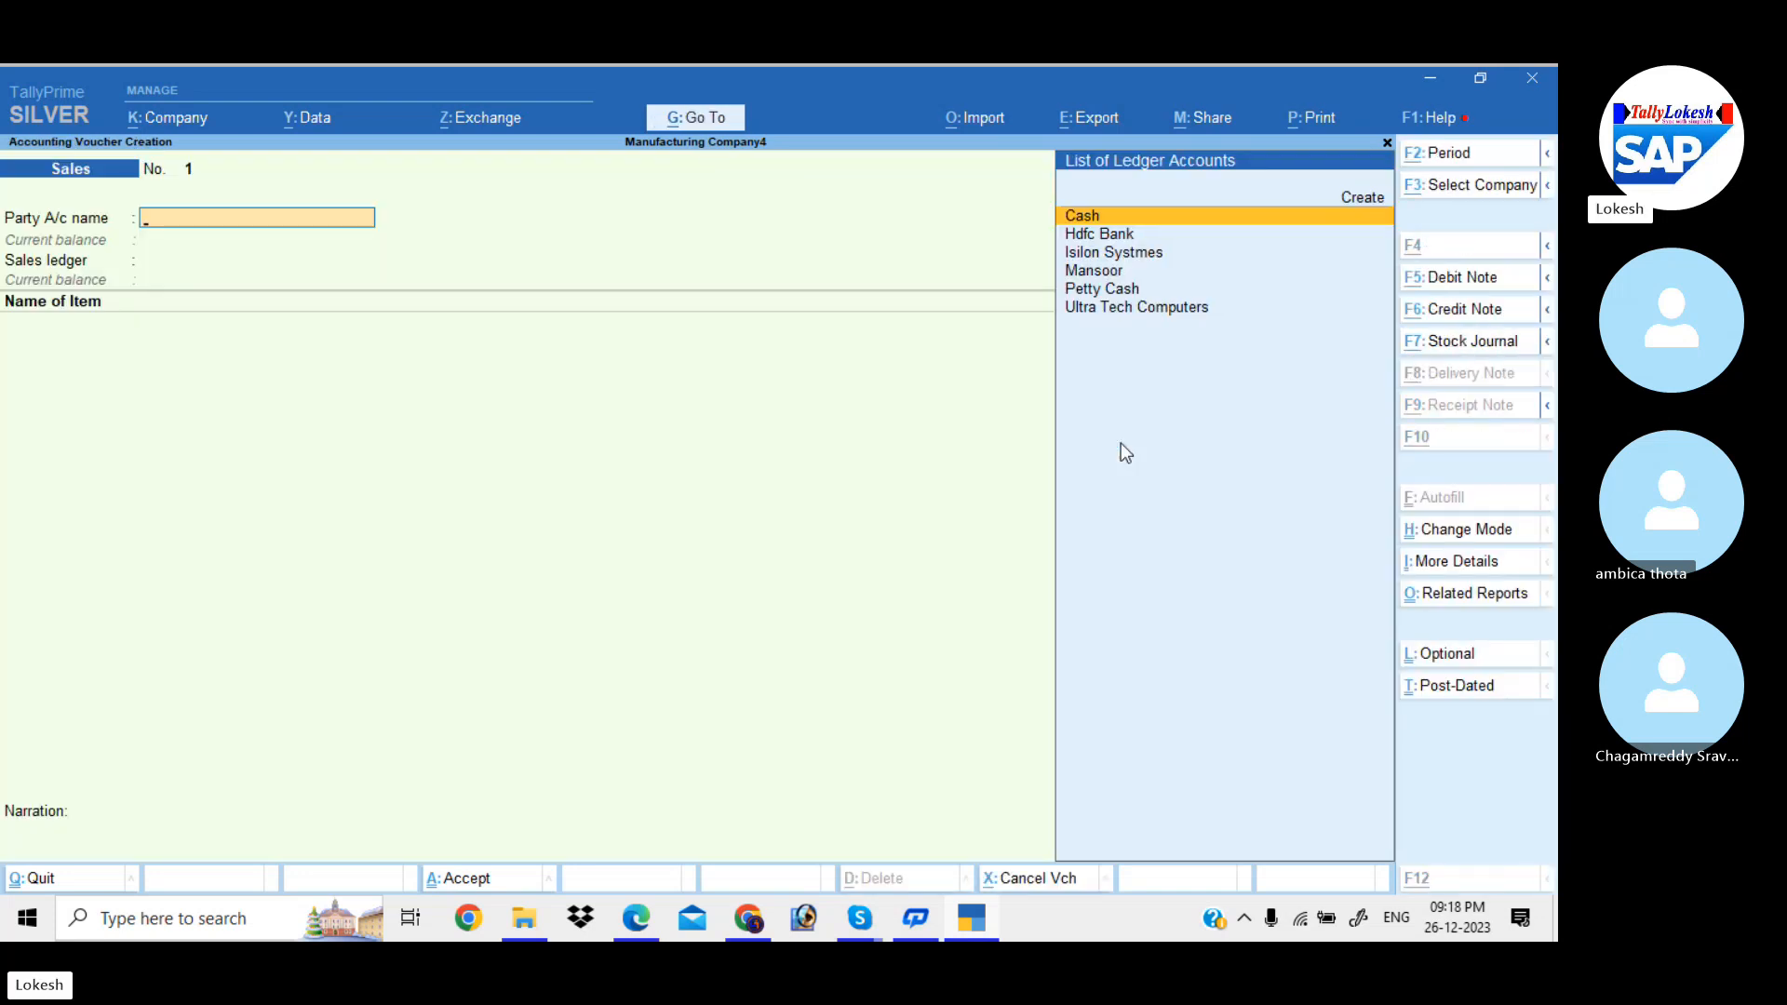
- Create a party ledger named Interflex Corporation under Sundry Debtors, keeping Andhra Pradesh, India and no bank details
key("alt+c")
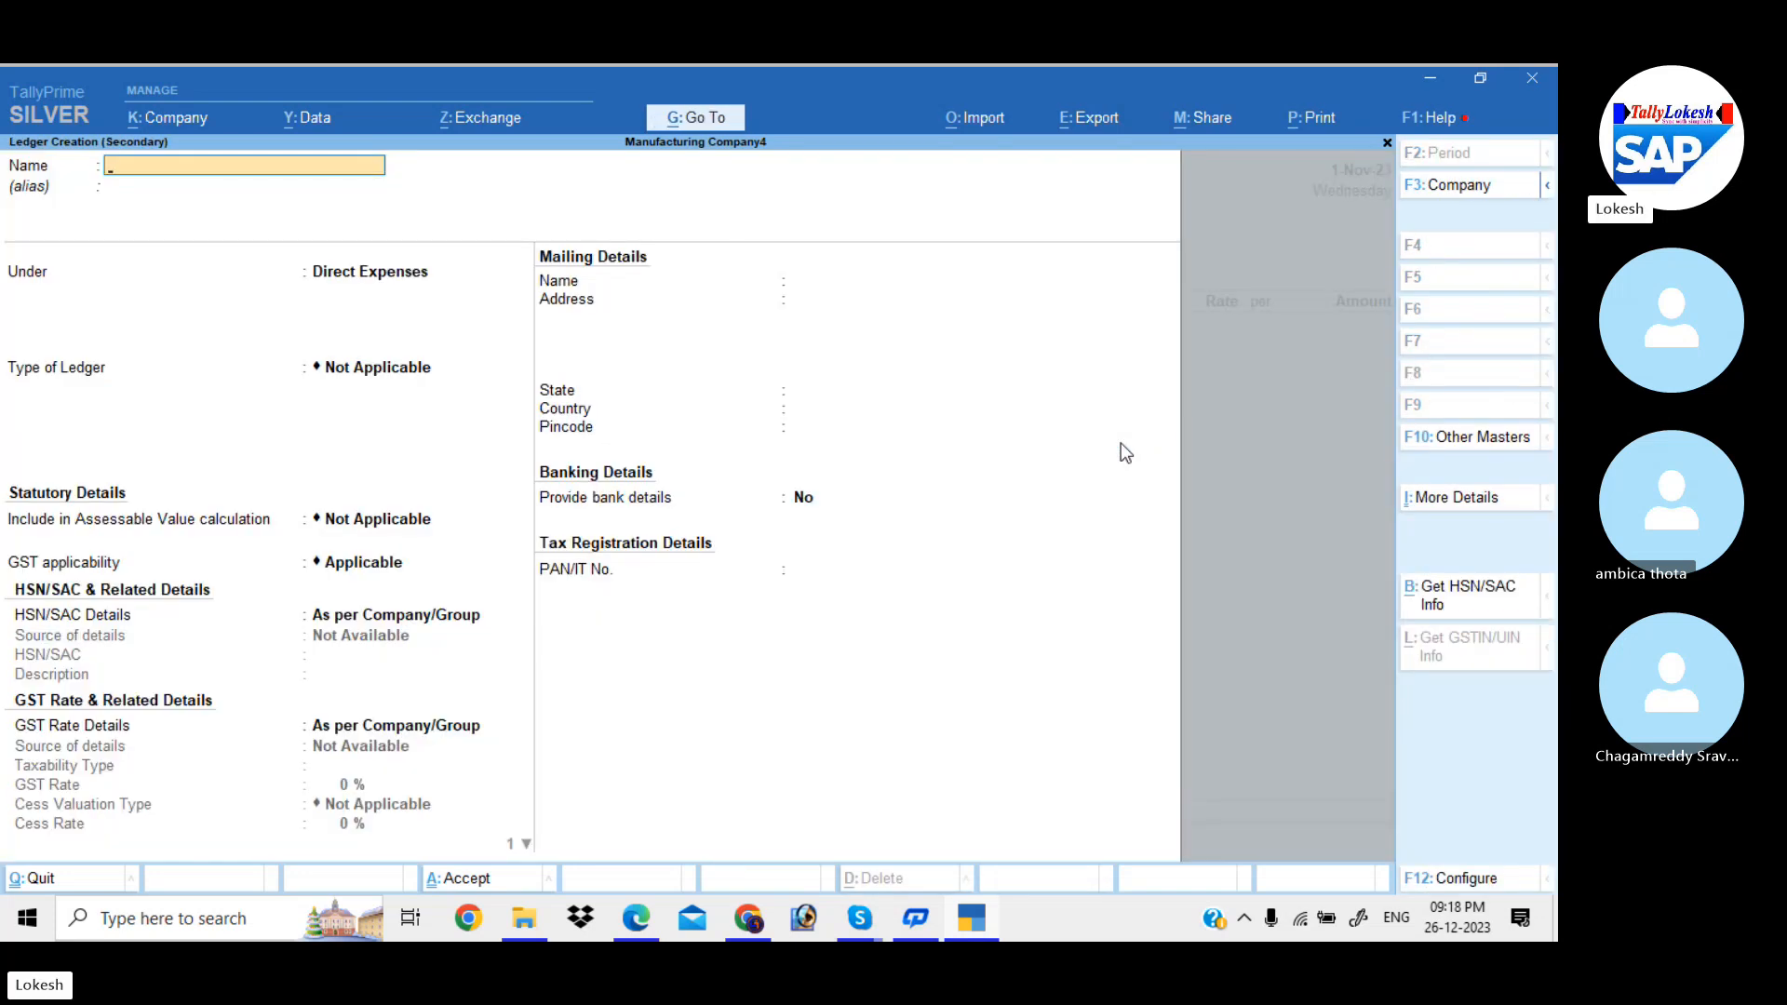
type("Interflex Cor")
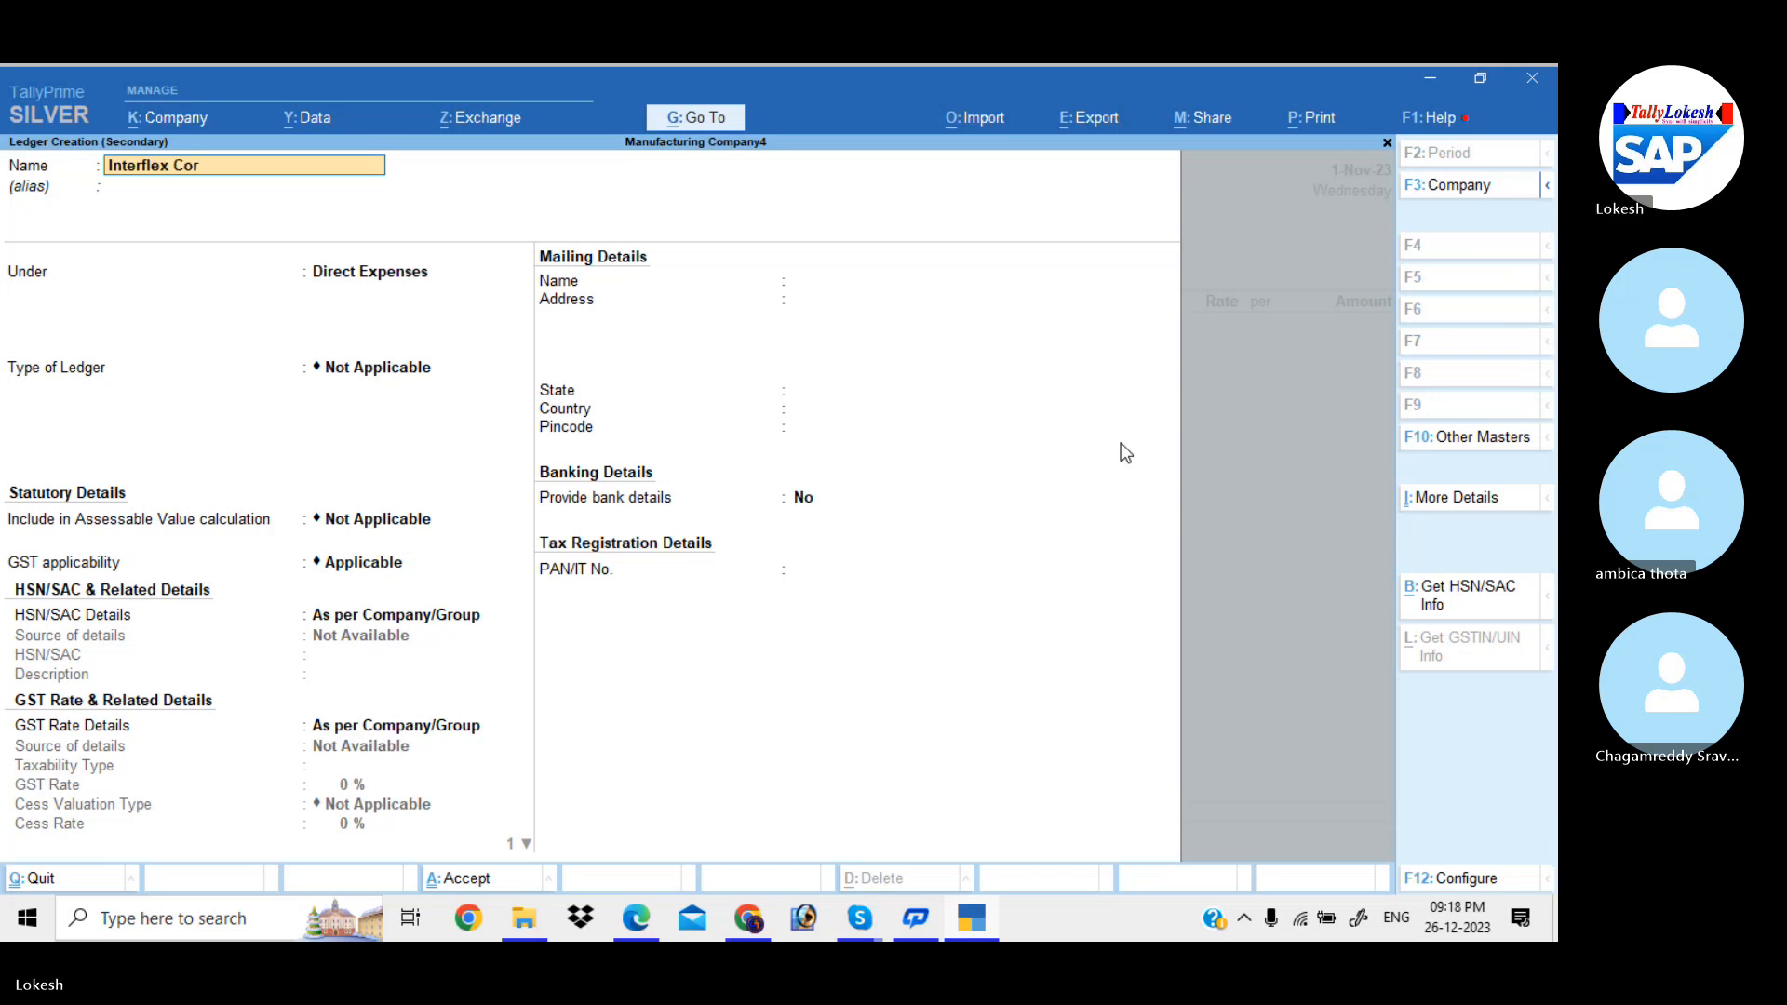
type("poration")
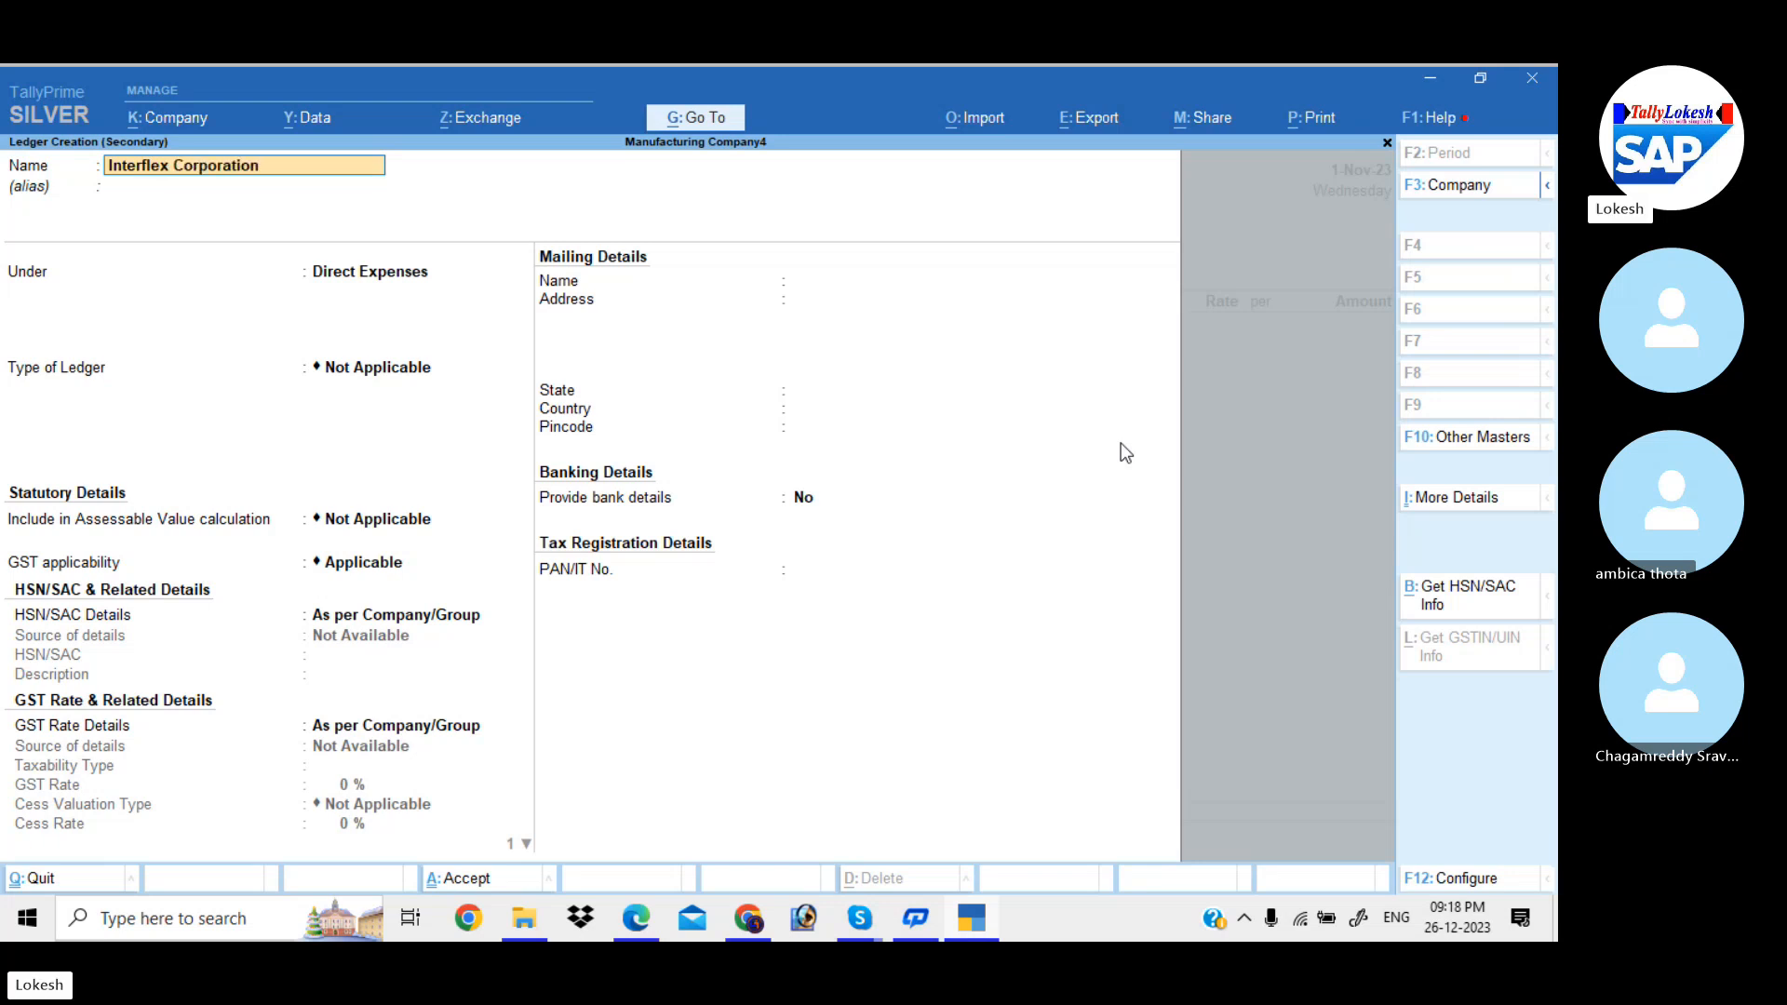
key("Return")
type("Sun")
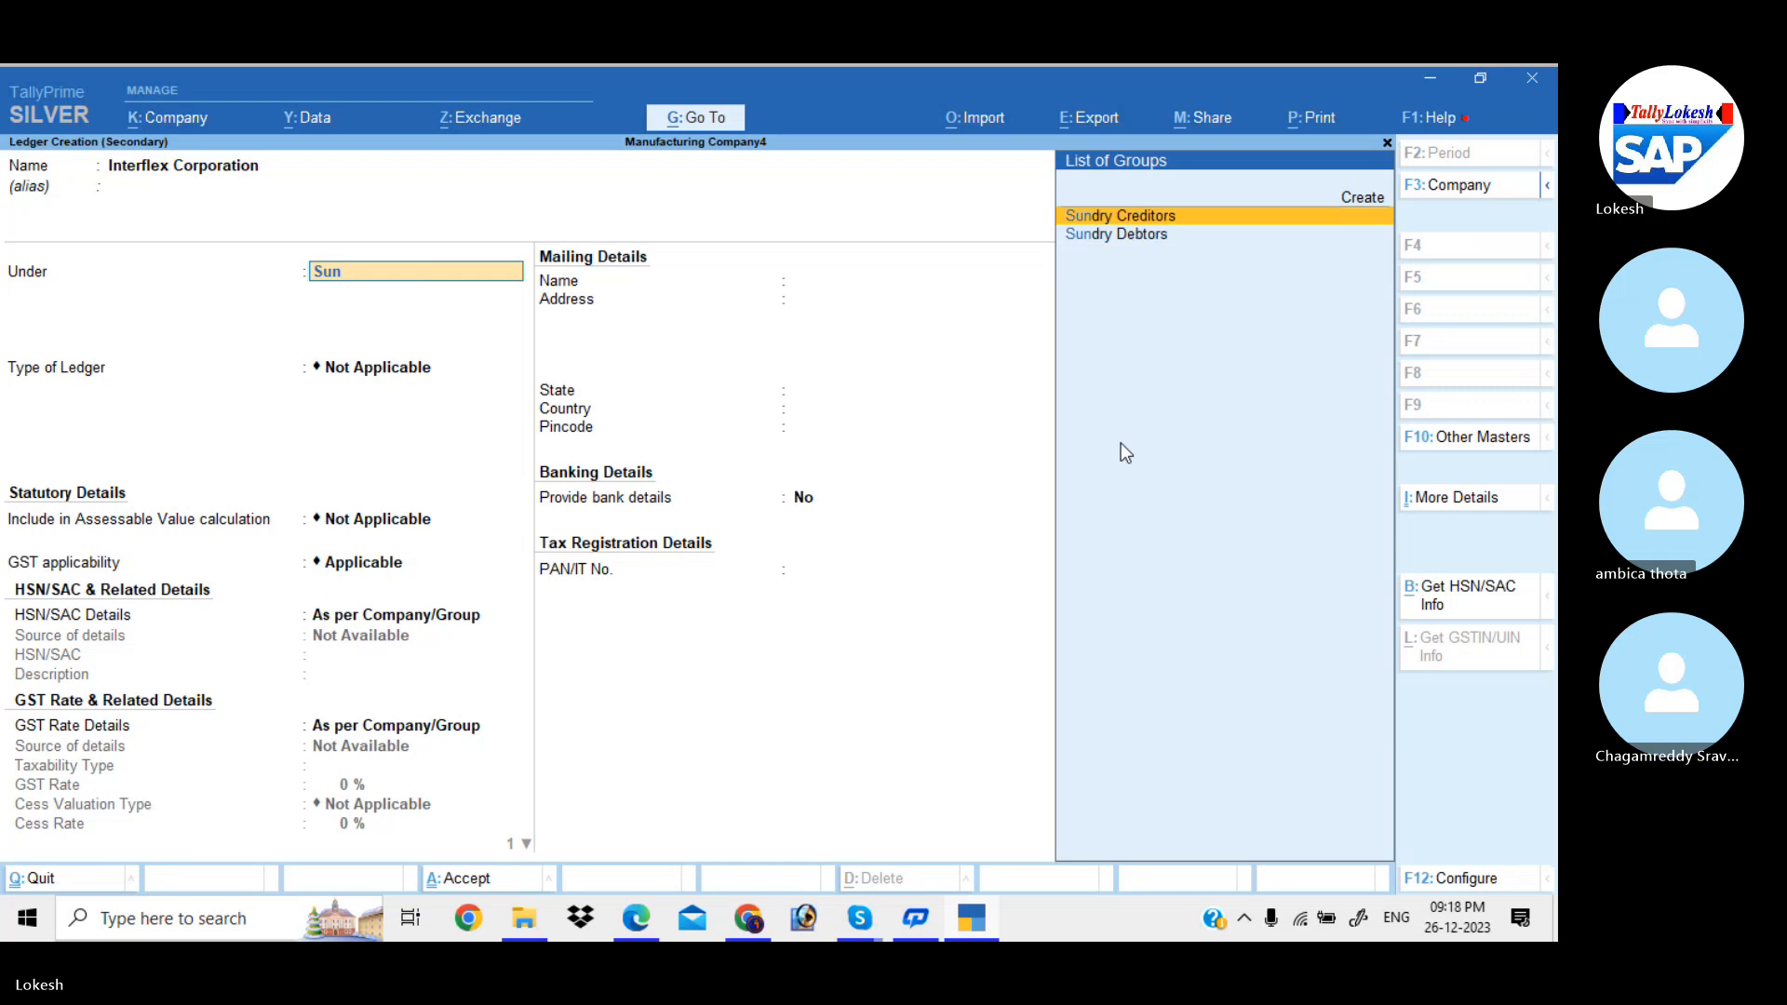
key("Down")
key("Return")
key("Return")
key("Return")
key("Return")
key("Return")
key("Return")
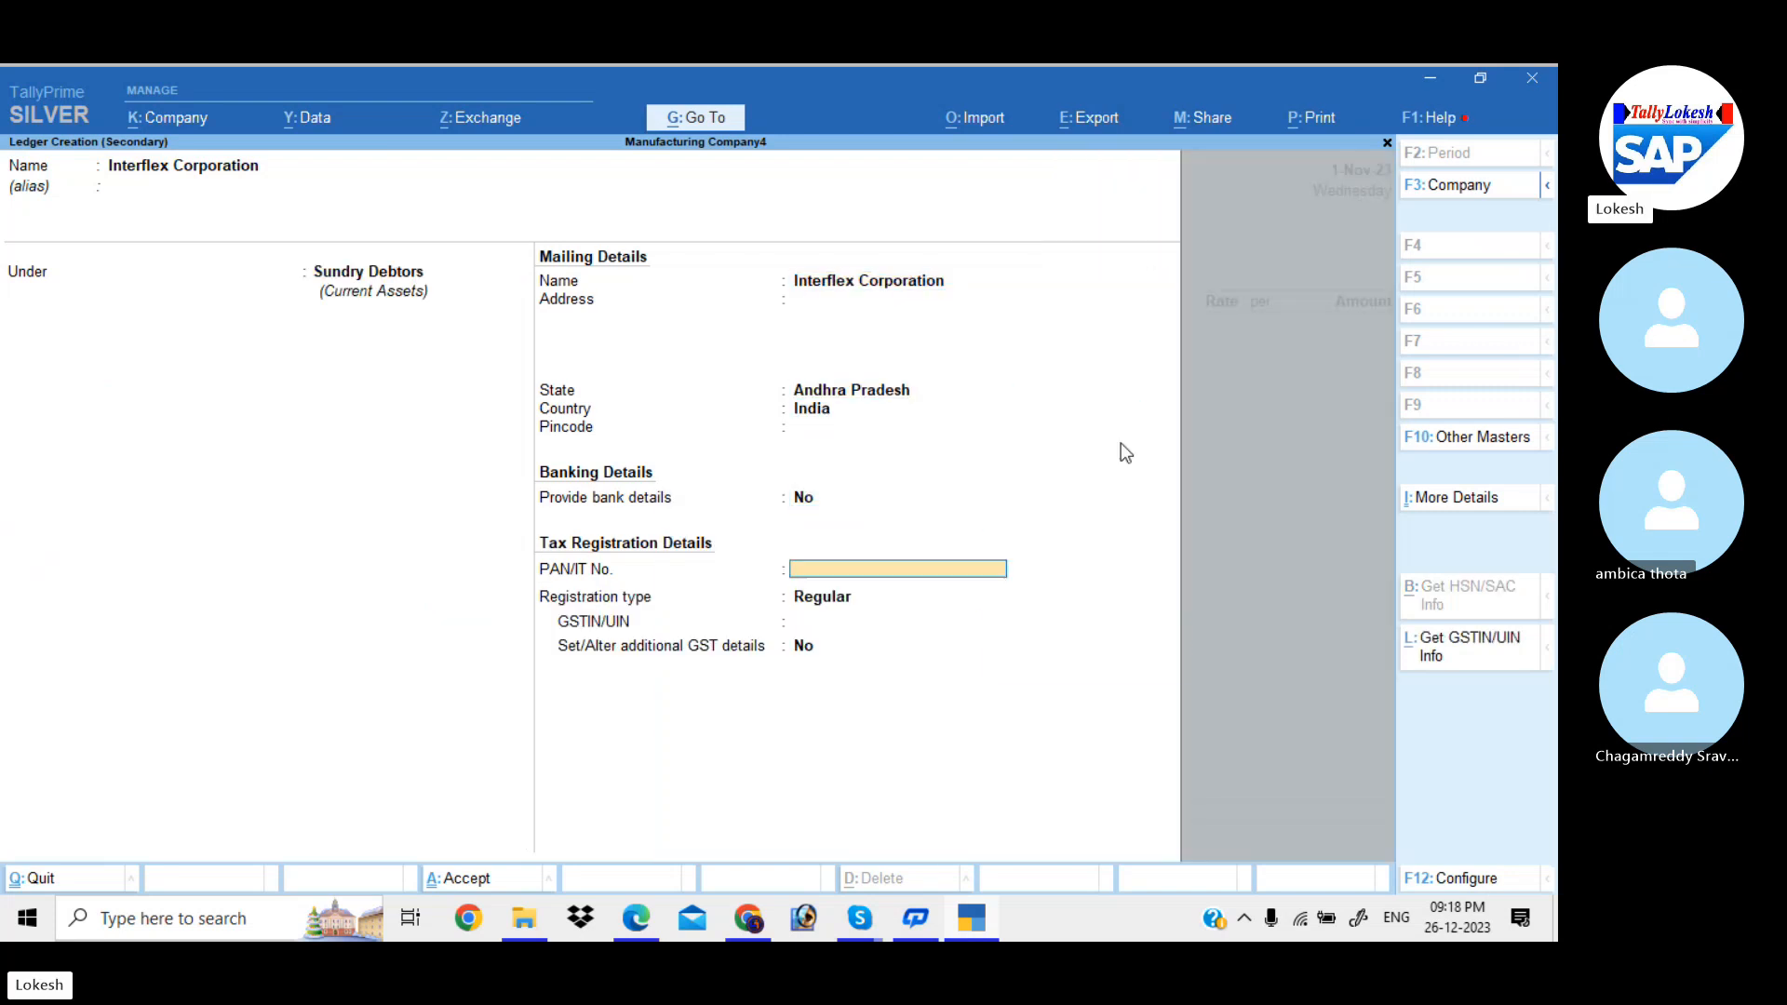
- Keep the Regular registration type, enter state code 37 as the GSTIN/UIN without additional GST details, and save the party ledger
key("Return")
key("Return")
type("3")
key("Return")
key("Return")
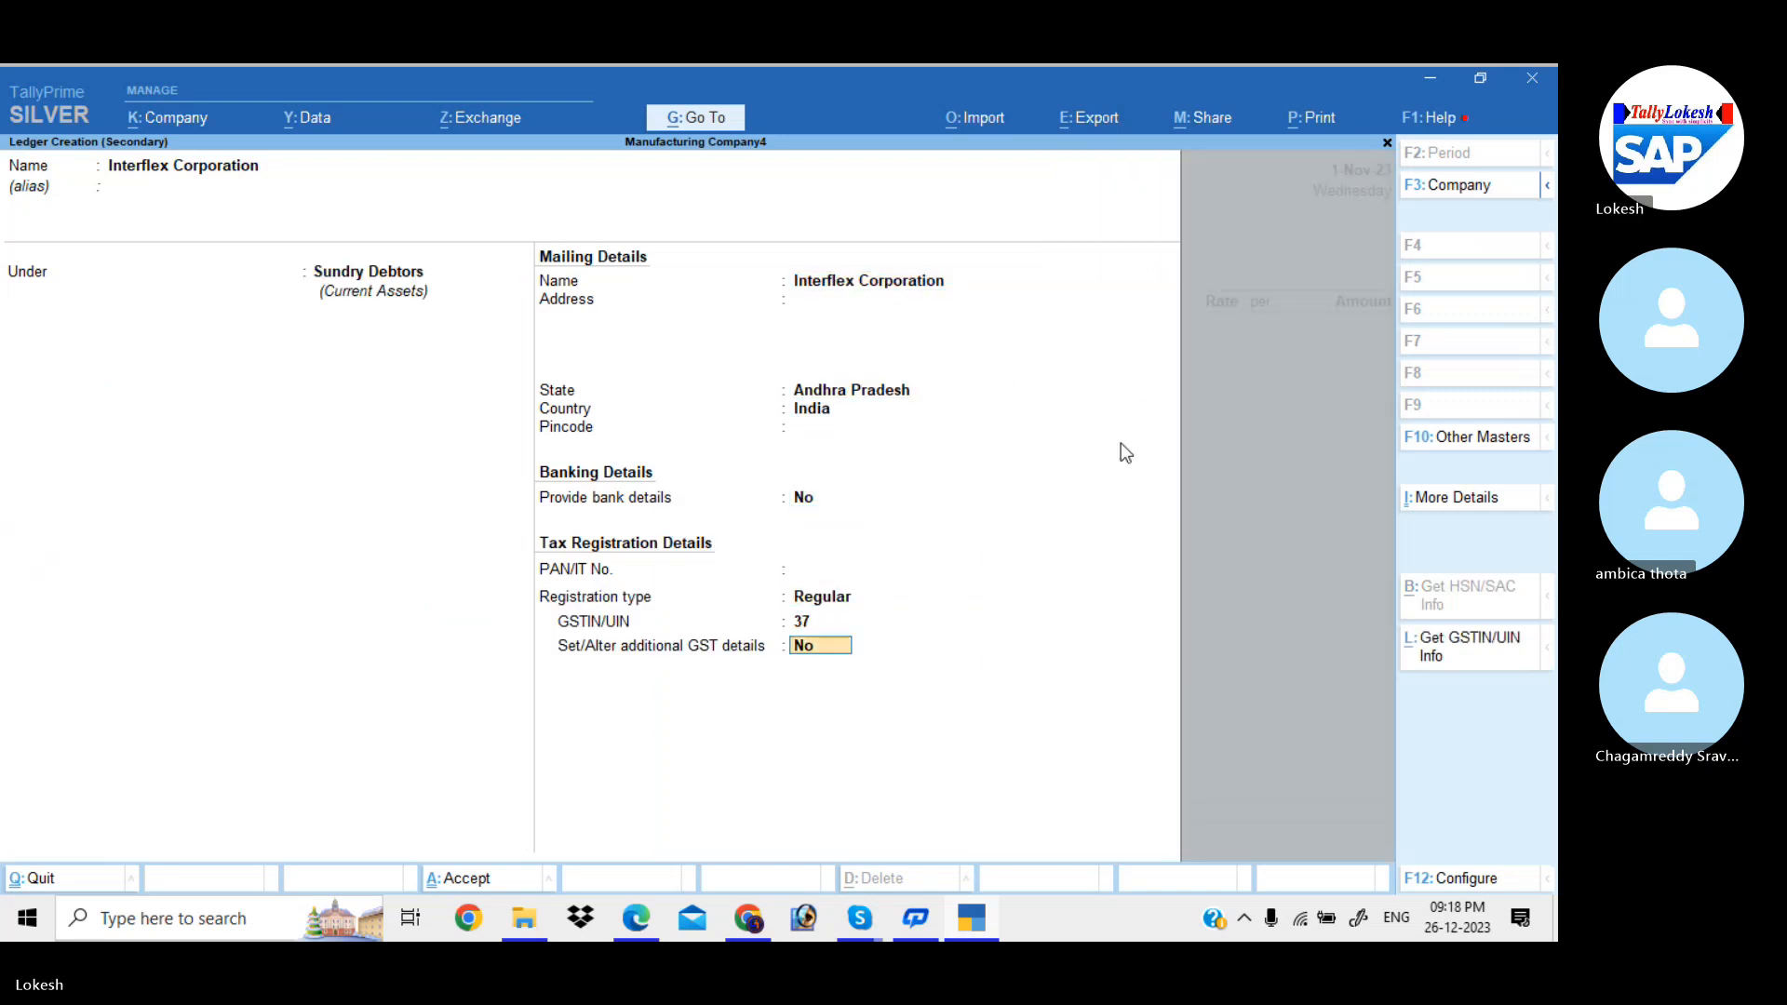
key("Return")
key("Return")
- Accept the sales voucher's party details for Interflex Corporation with Andhra Pradesh as the place of supply
key("Return")
key("Return")
key("Return")
key("Return")
key("Return")
key("Return")
key("Return")
key("Return")
key("Return")
key("Return")
key("Return")
key("Return")
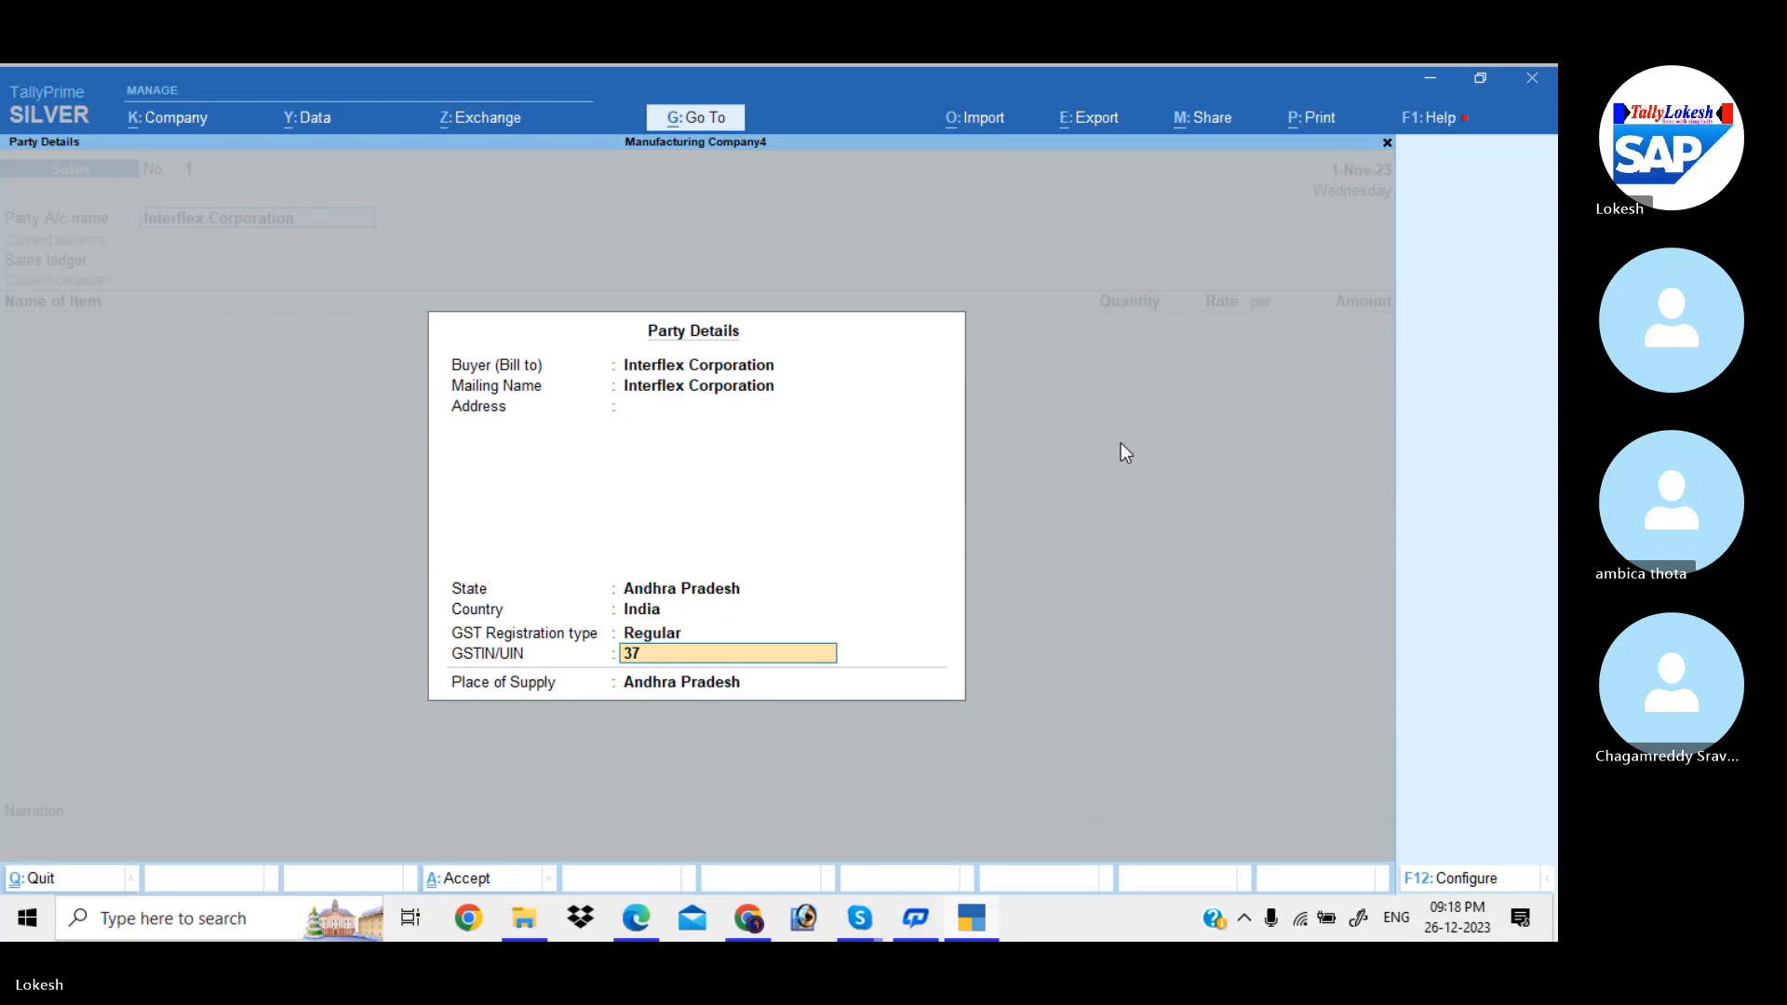
key("Return")
key("Return")
- Create a new sales ledger named Sales under the Sales Accounts group
key("alt+c")
type("Sal")
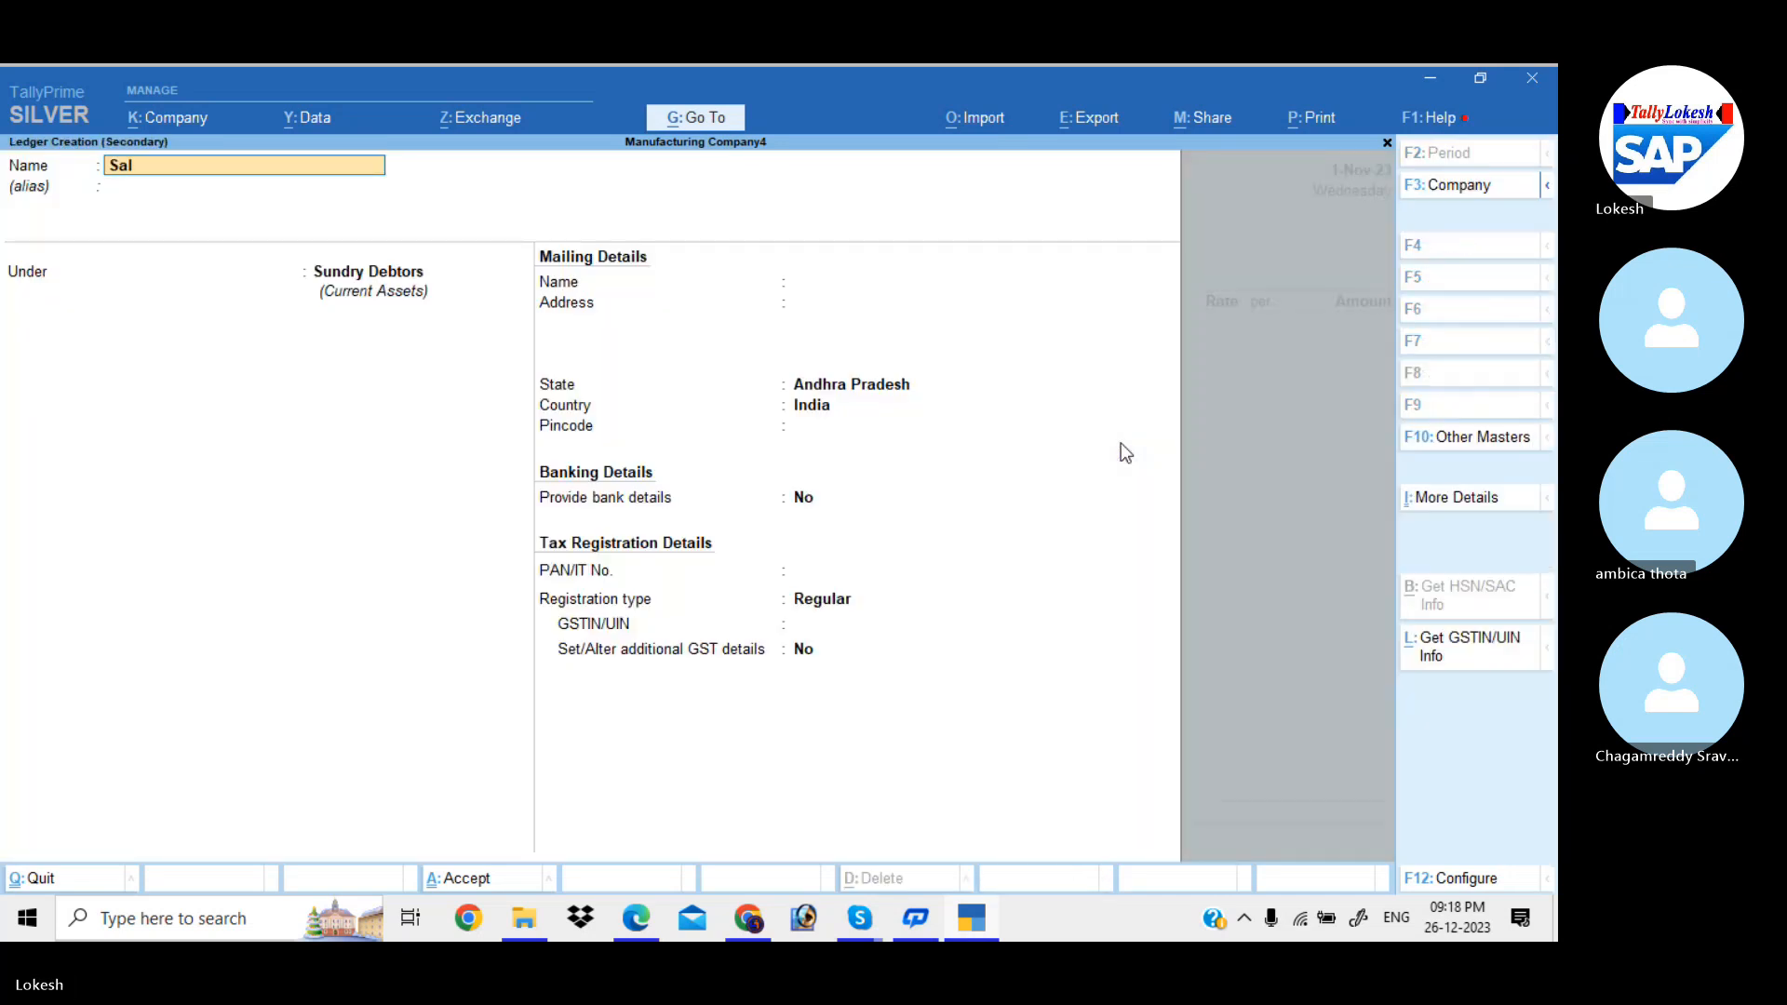
type("es")
key("Return")
type("Sa")
key("Return")
- Keep the Sales ledger's HSN/SAC and GST rate details as per Company/Group, set its type of supply to Goods, and save it
key("Return")
key("Return")
key("Return")
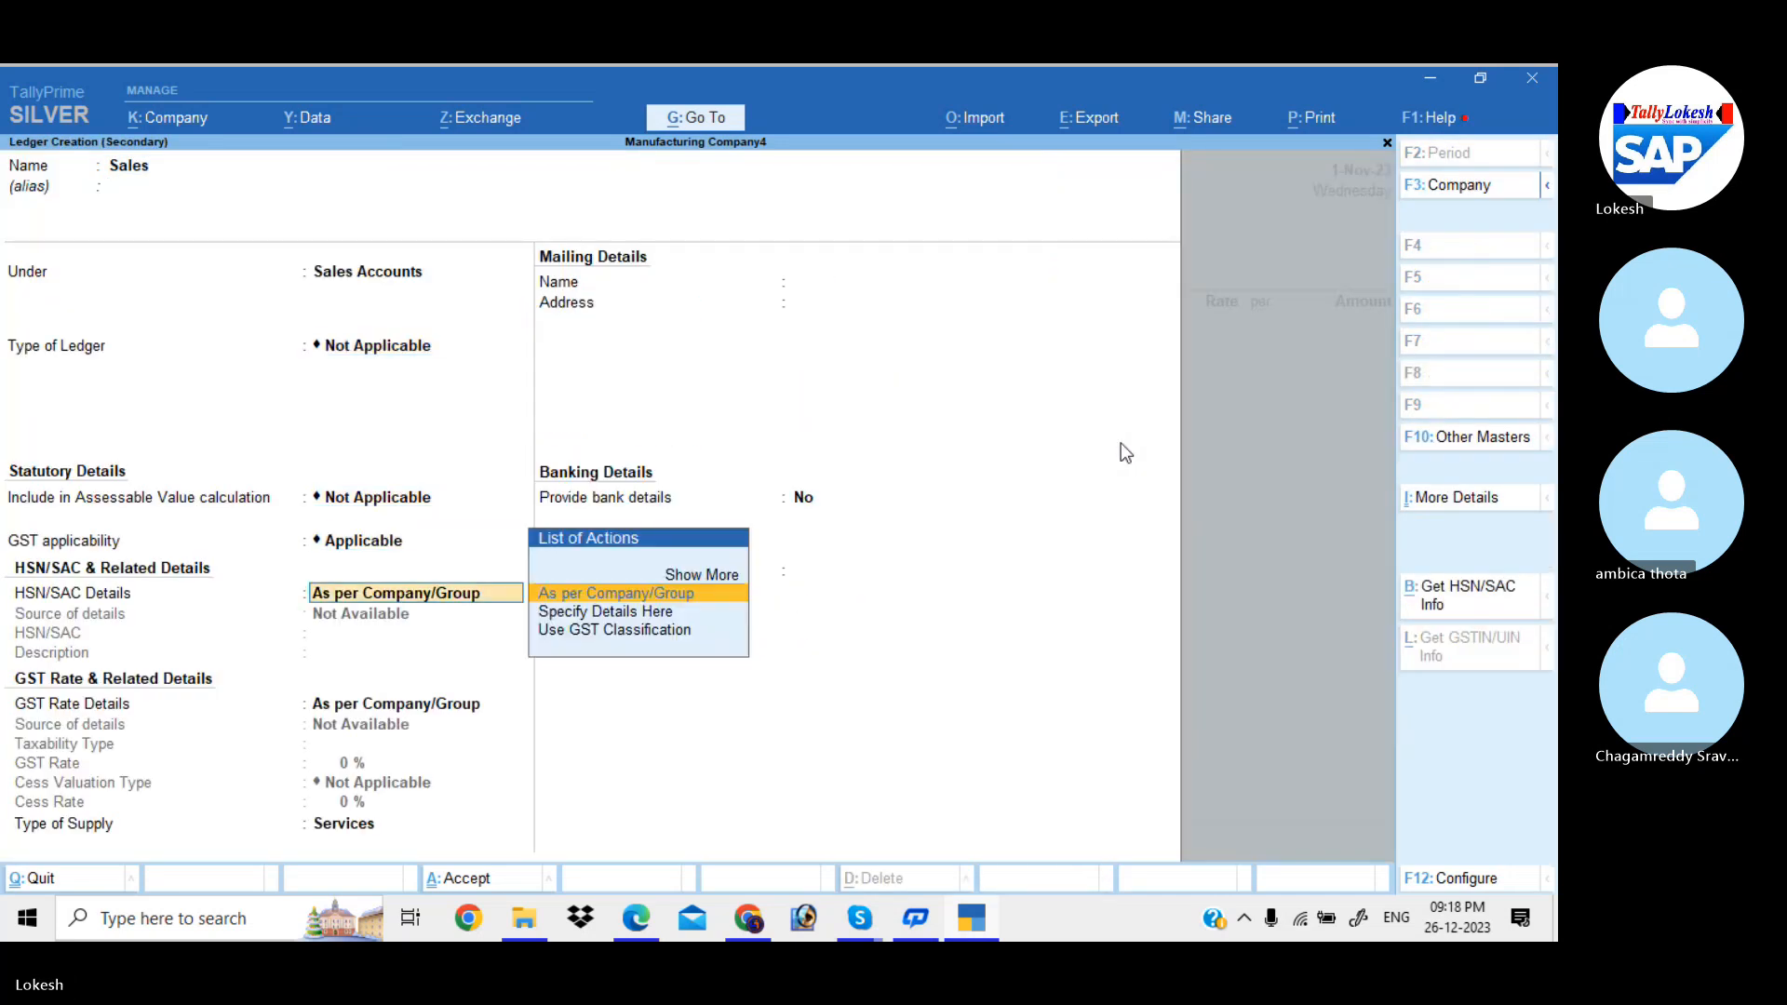
key("Return")
key("Return")
key("Up")
key("Return")
key("Return")
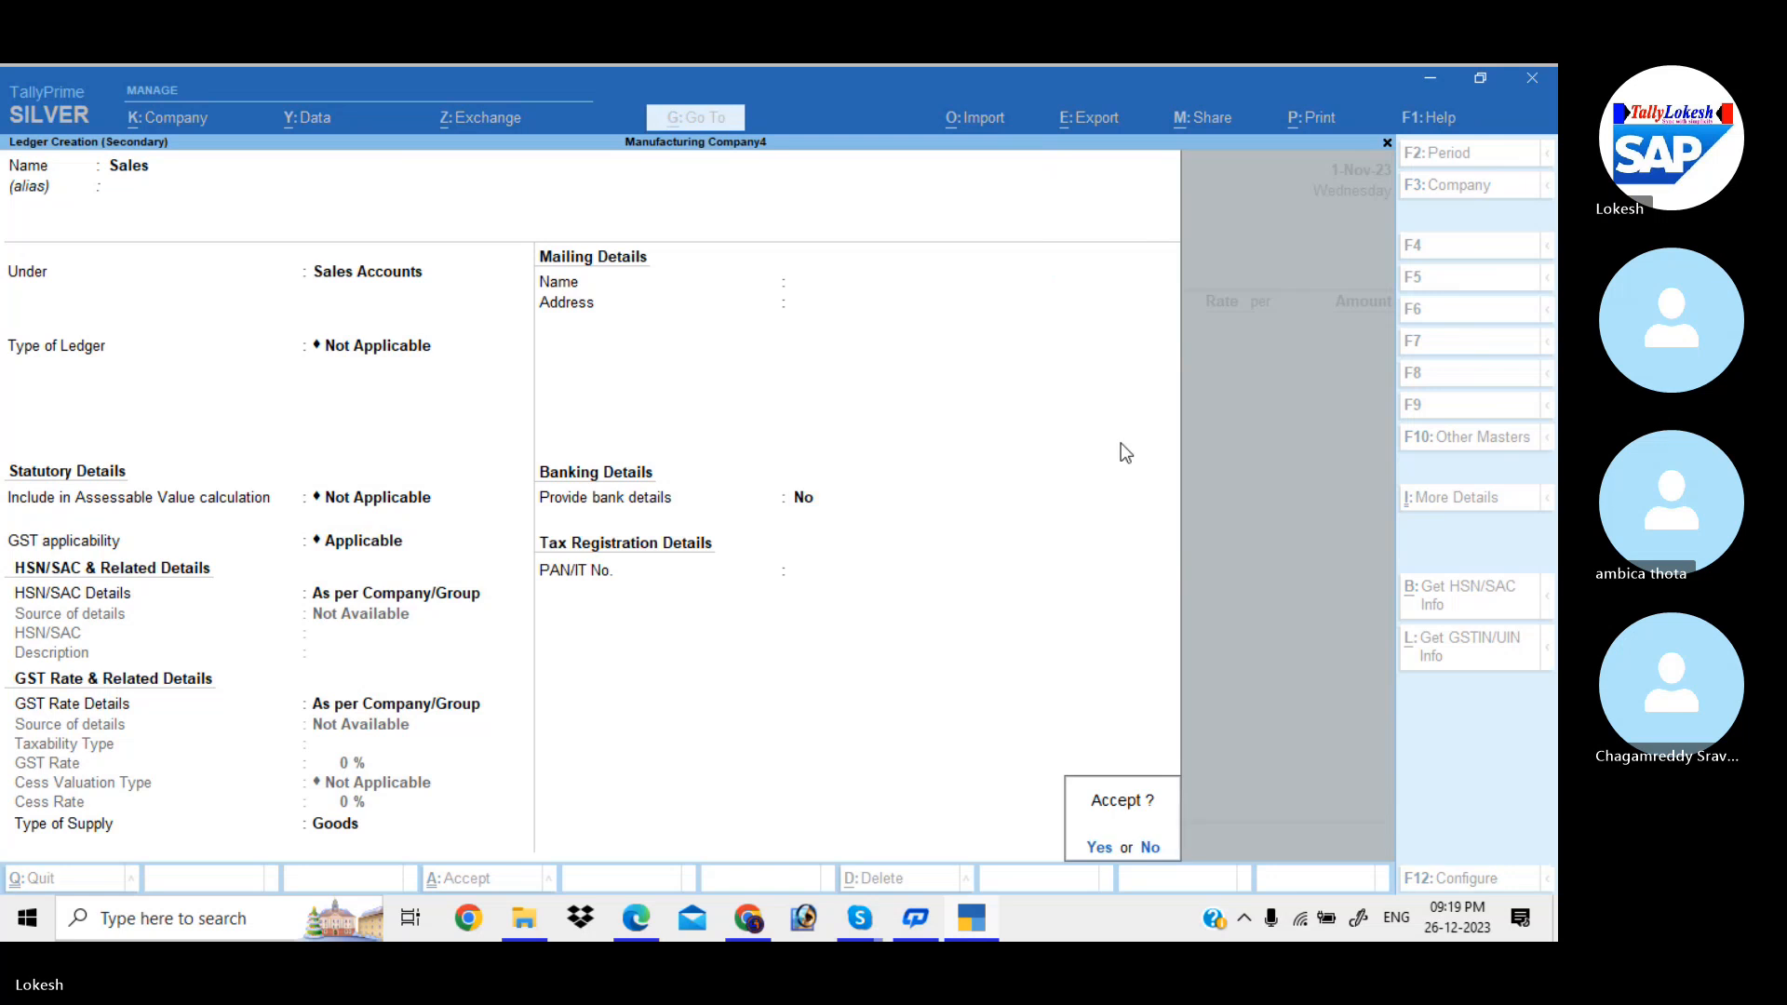
key("Return")
- Add Computer P4 to the Interflex Corporation sales voucher with a quantity of 10 nos at a rate of 24,500
type("C")
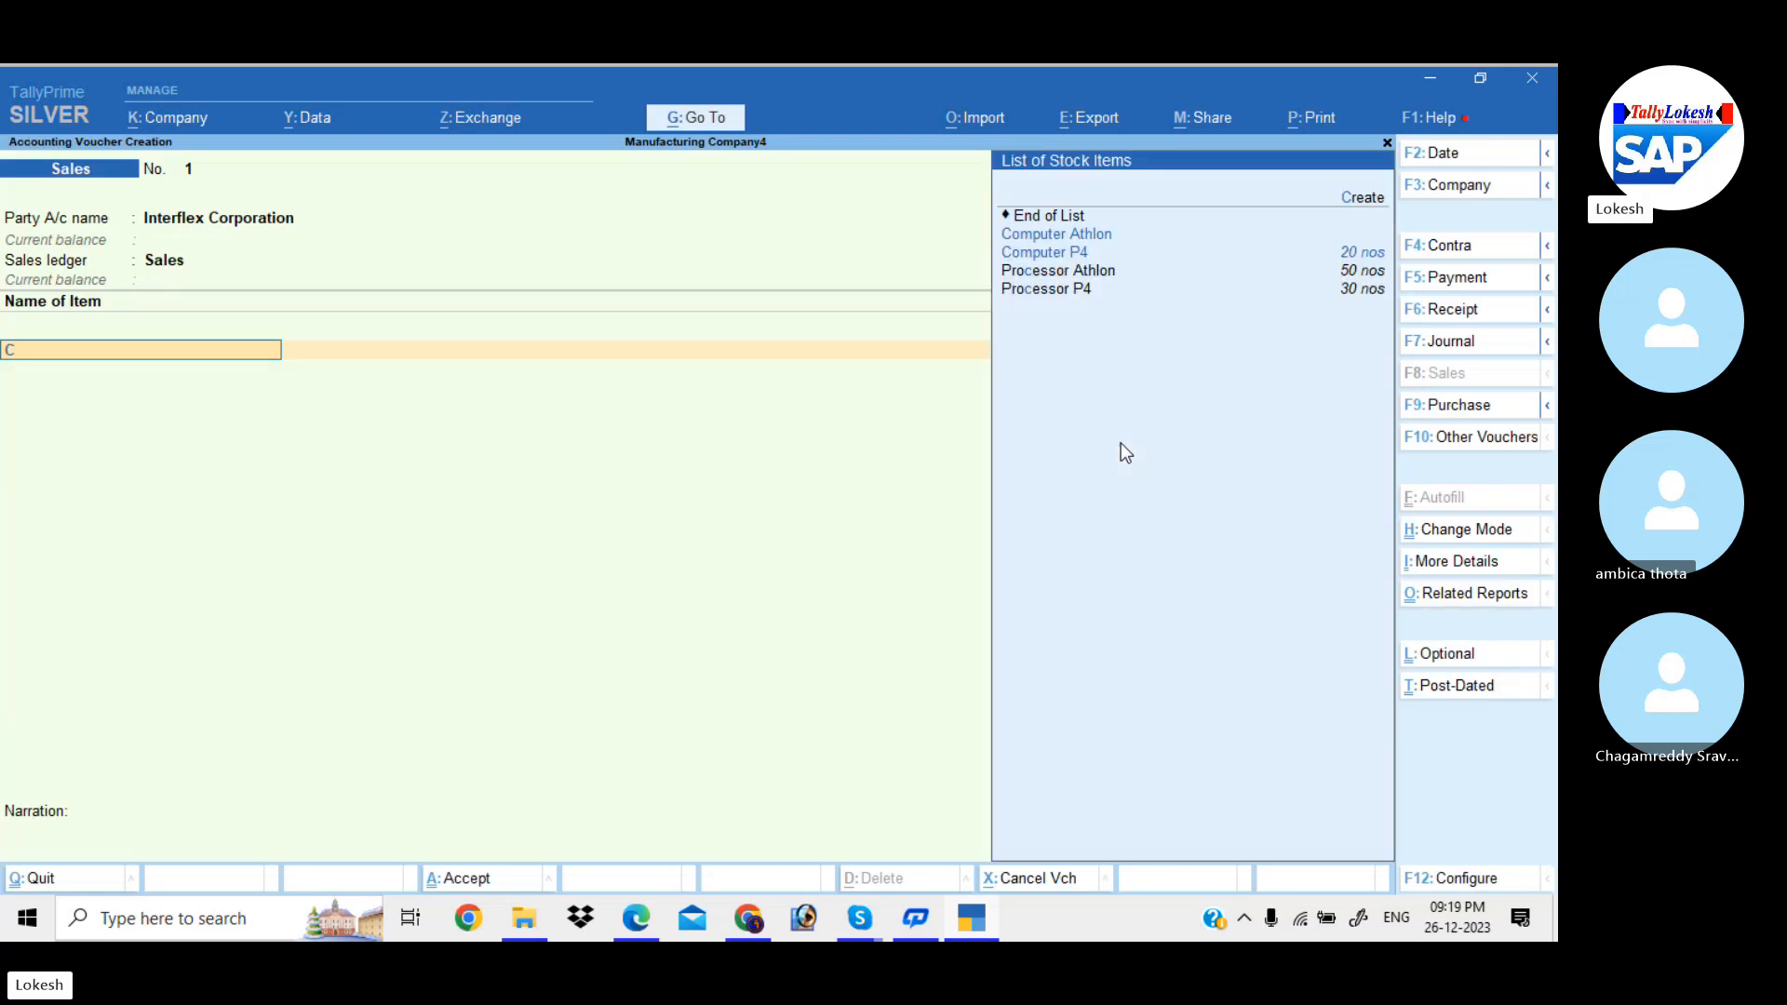
key("Down")
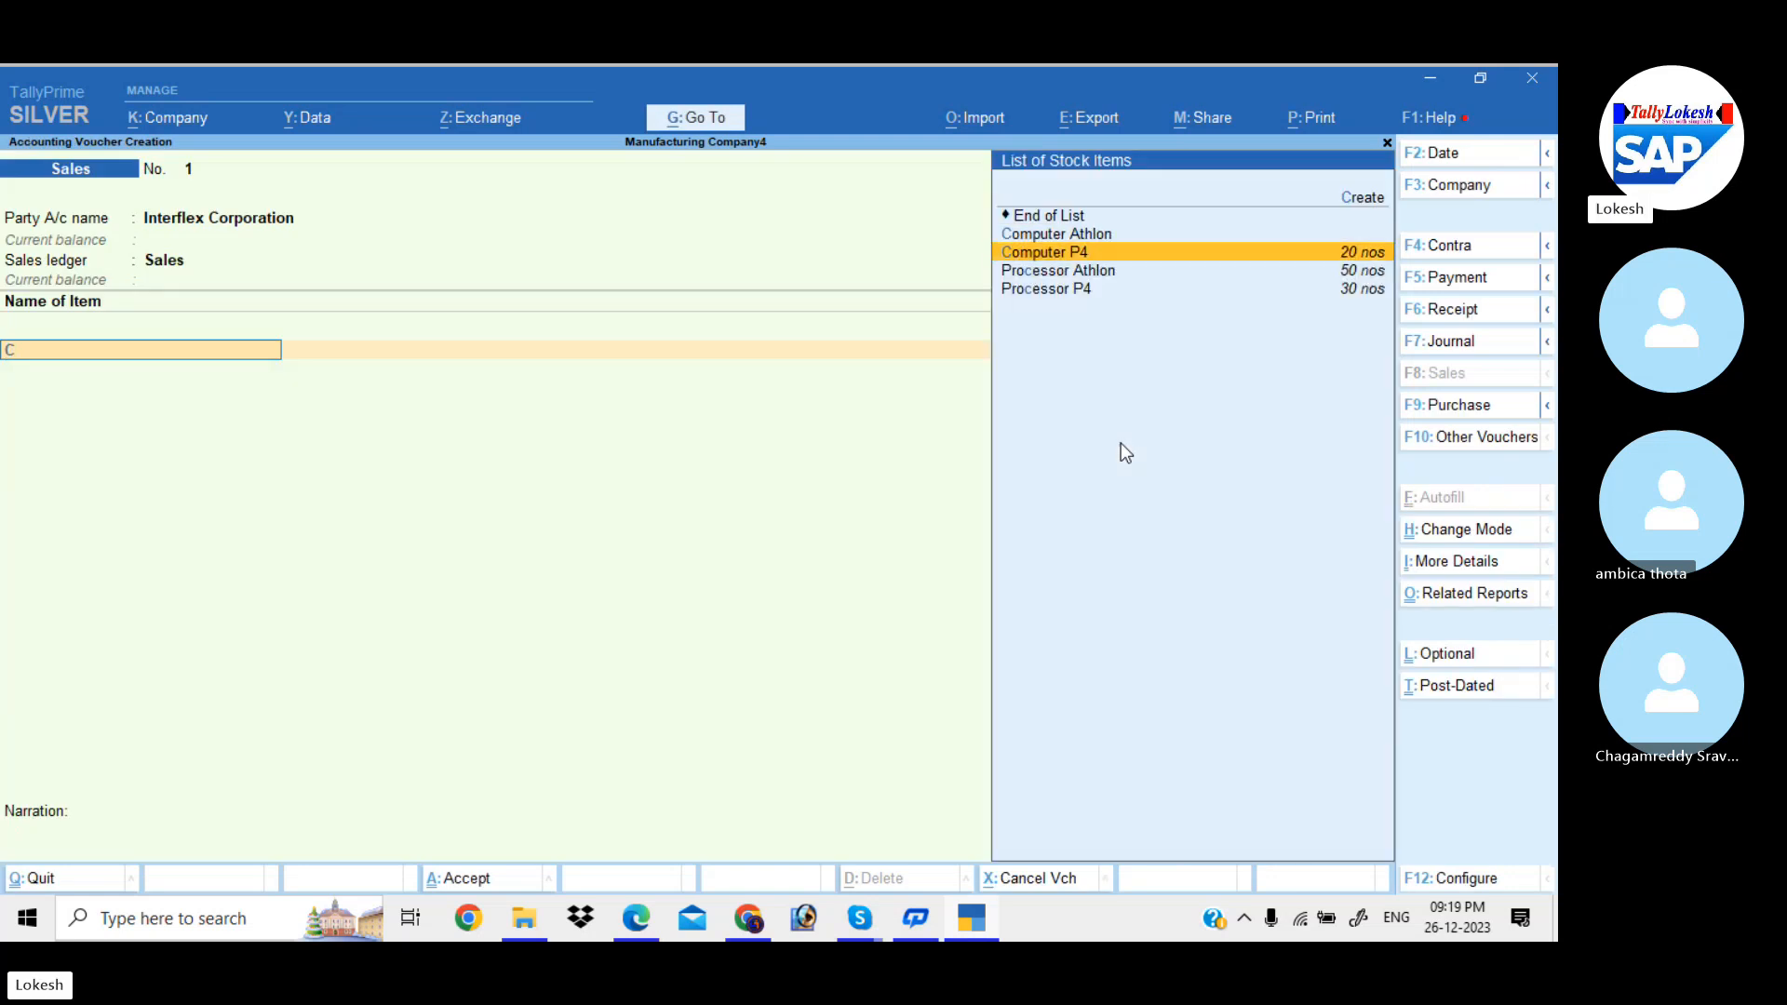
key("Return")
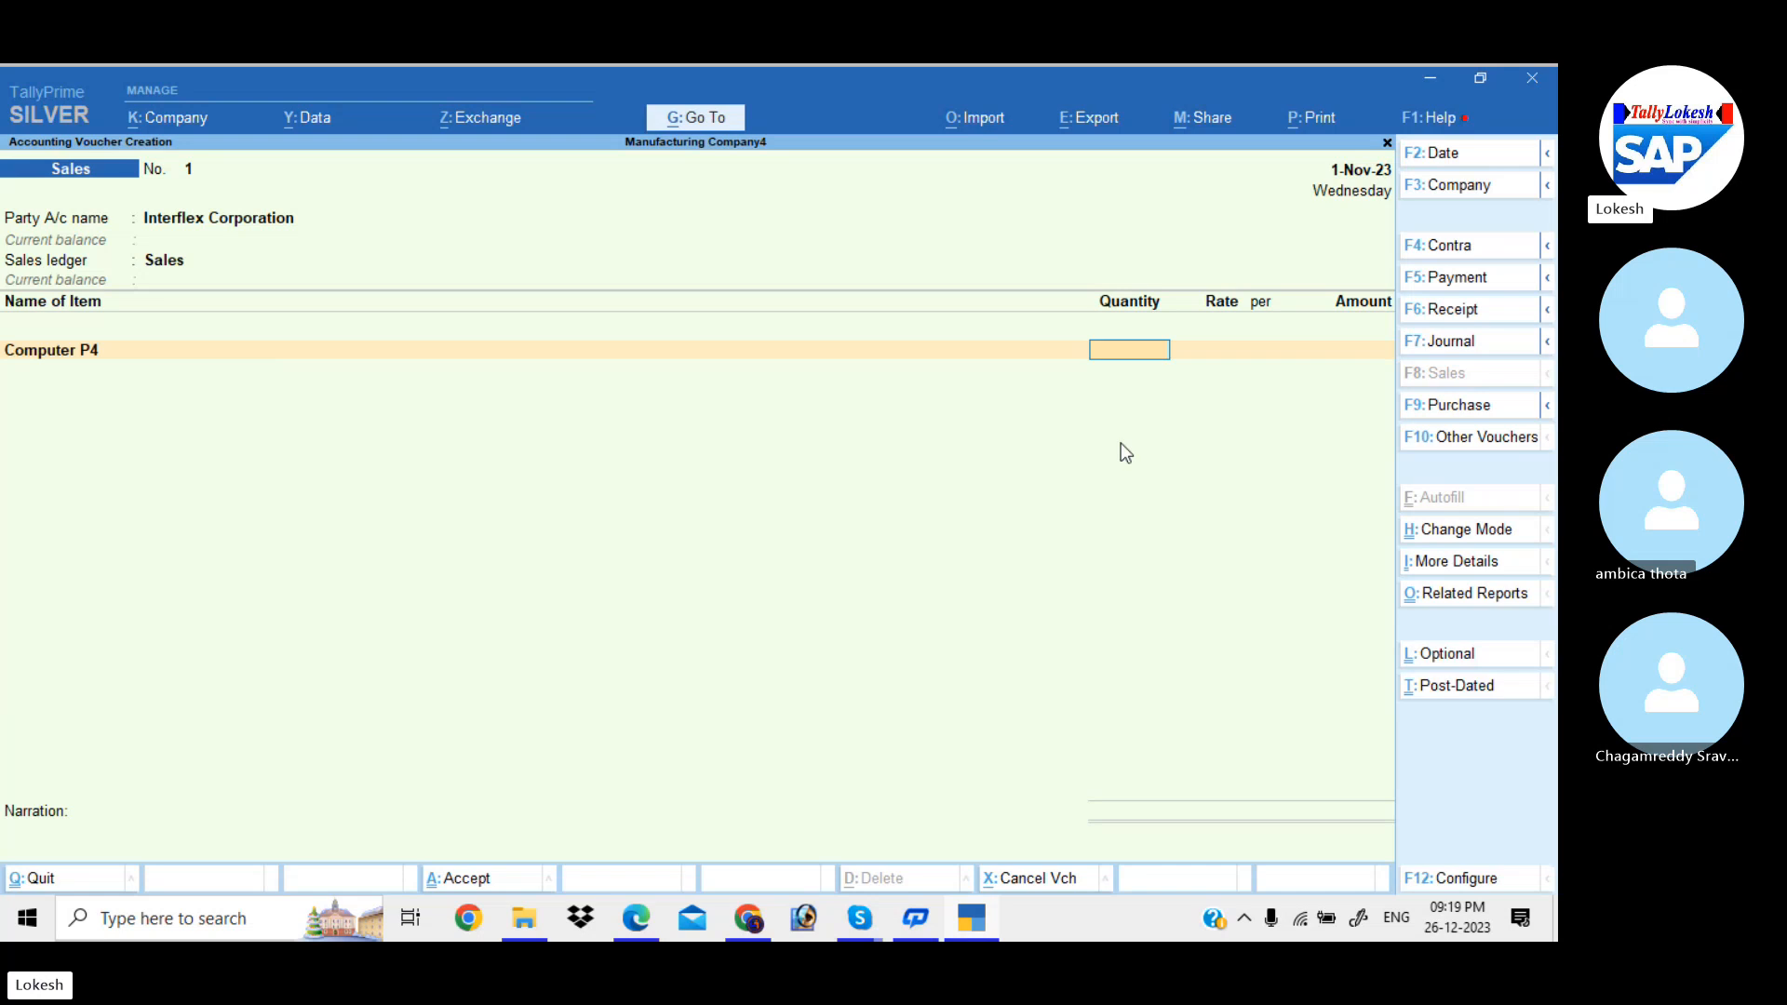
type("10")
key("Return")
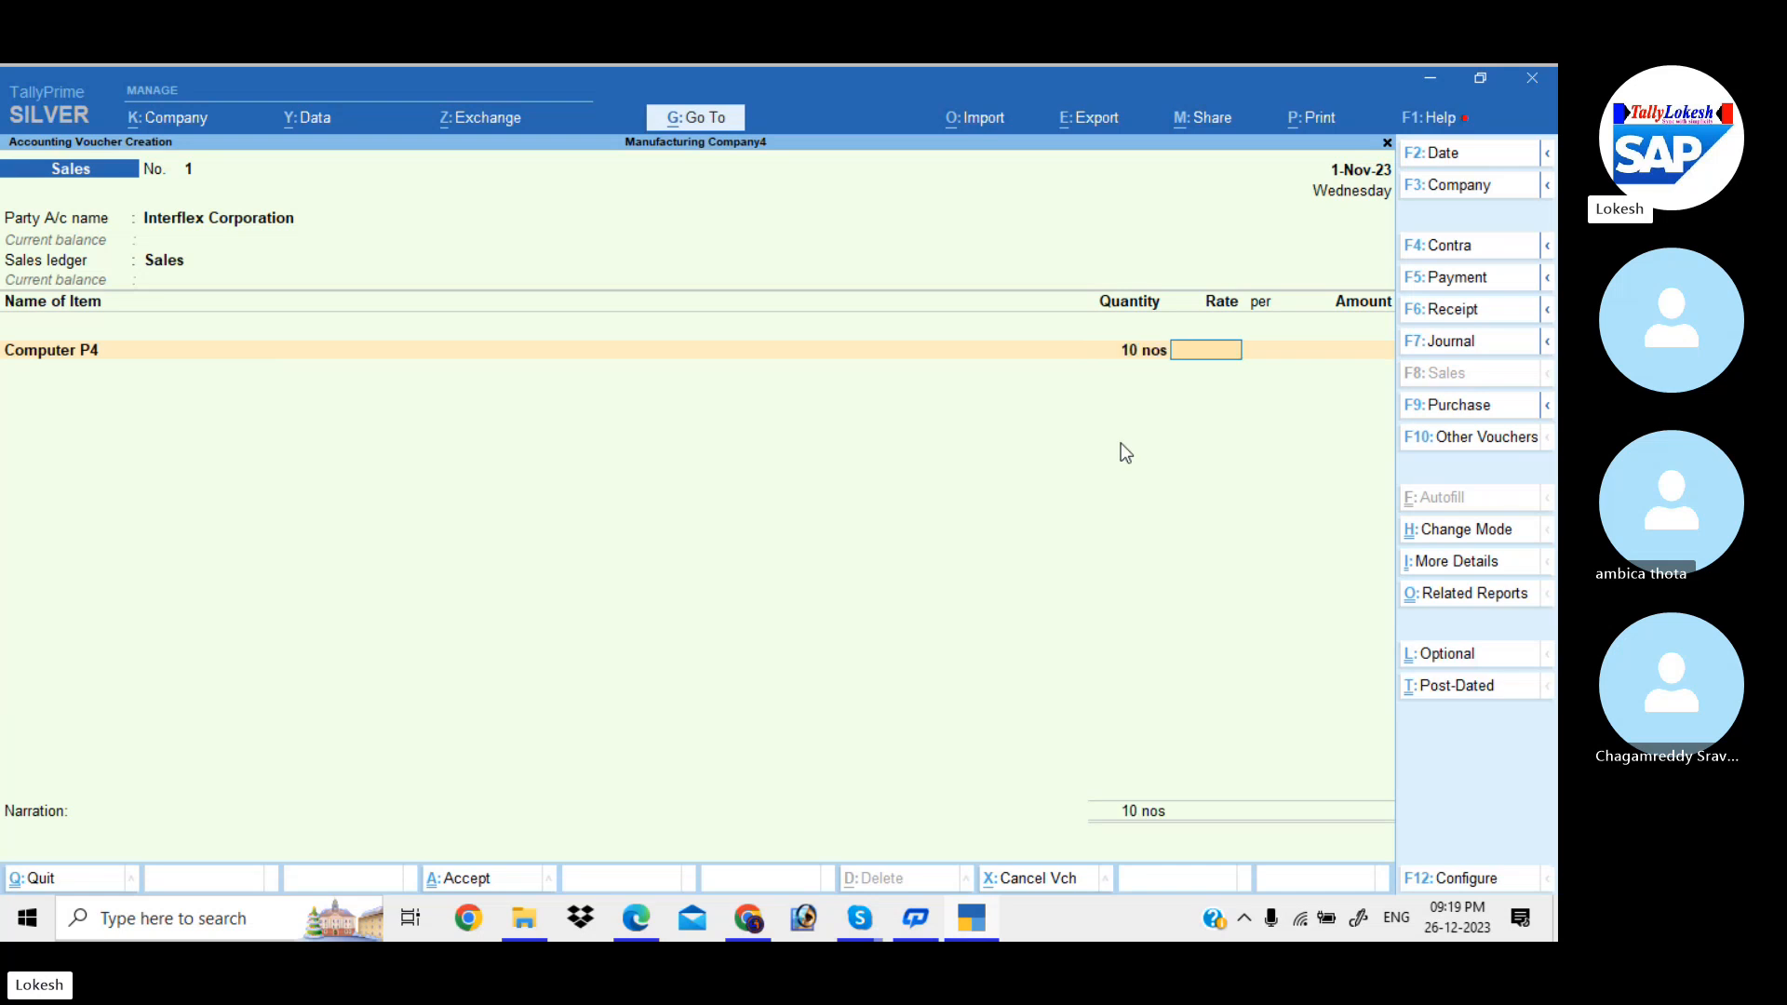
type("24500")
key("Return")
key("Return")
key("Return")
key("Return")
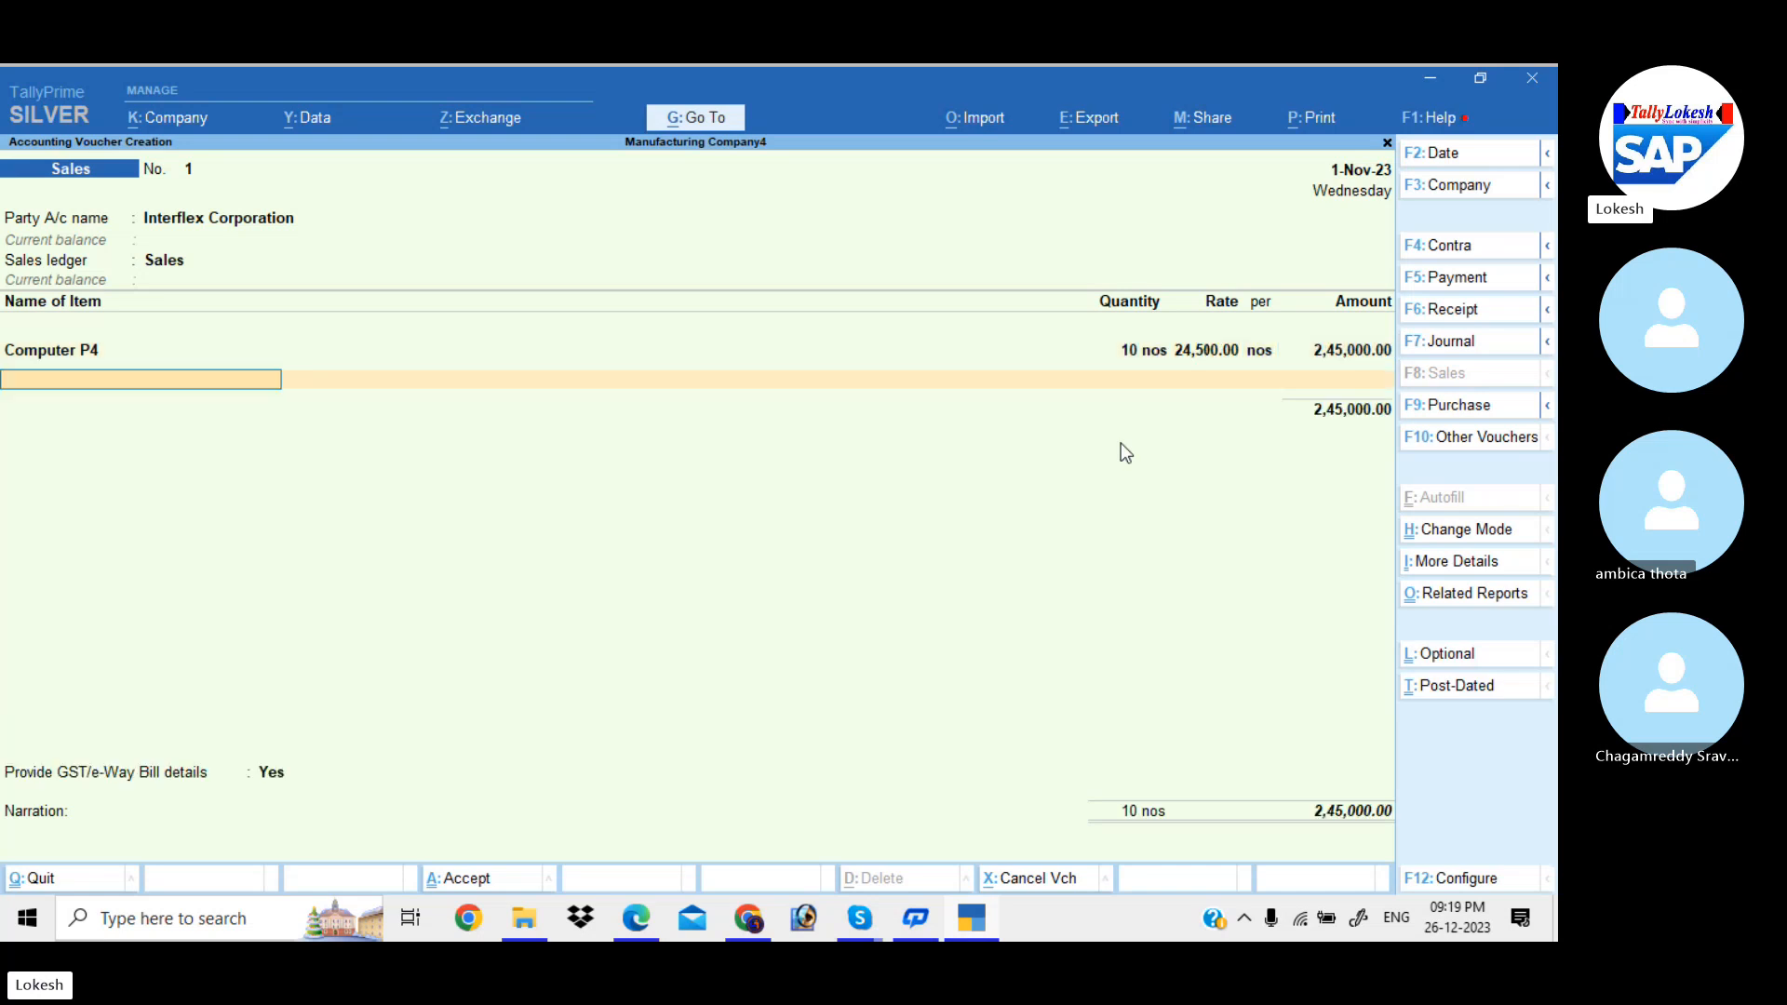
- Add the CGST and SGST ledgers as tax lines beneath the Computer P4 item
type("C")
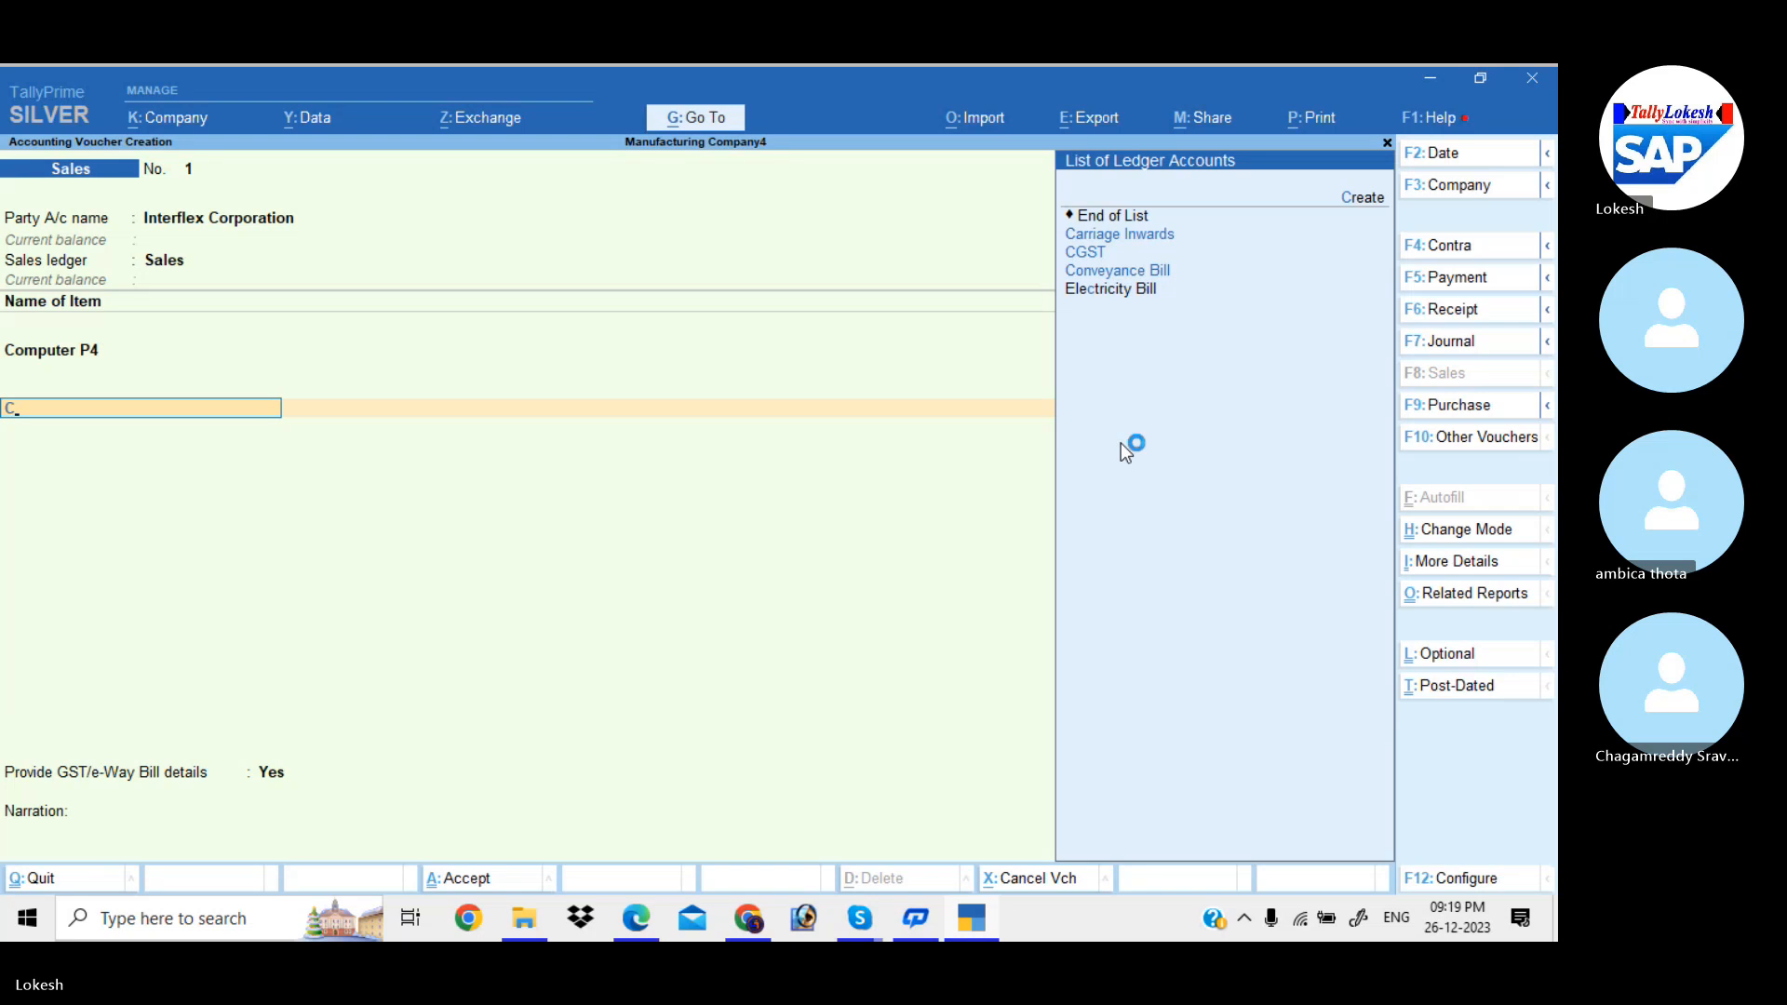
type("g")
key("Return")
type("Sg")
key("Return")
key("Return")
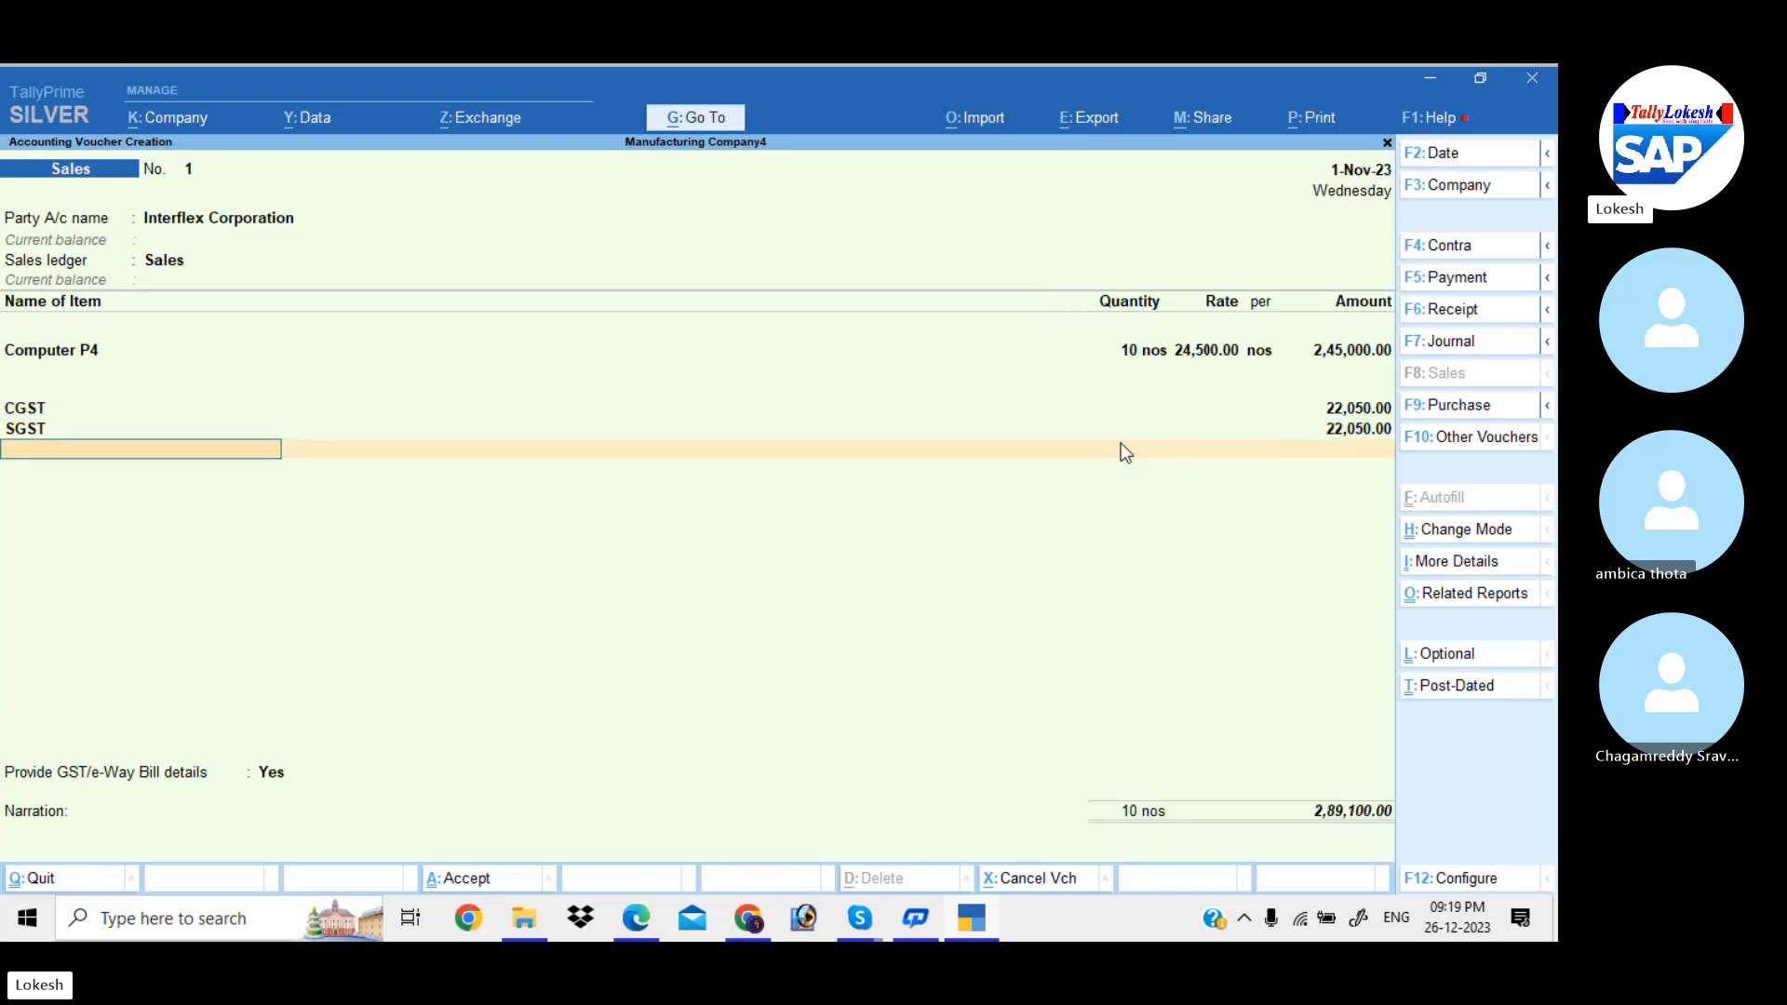
- Set Provide GST/e-Way Bill details to No, save the sales voucher, and decline sending its details for e-Way Bill generation
key("Return")
key("n")
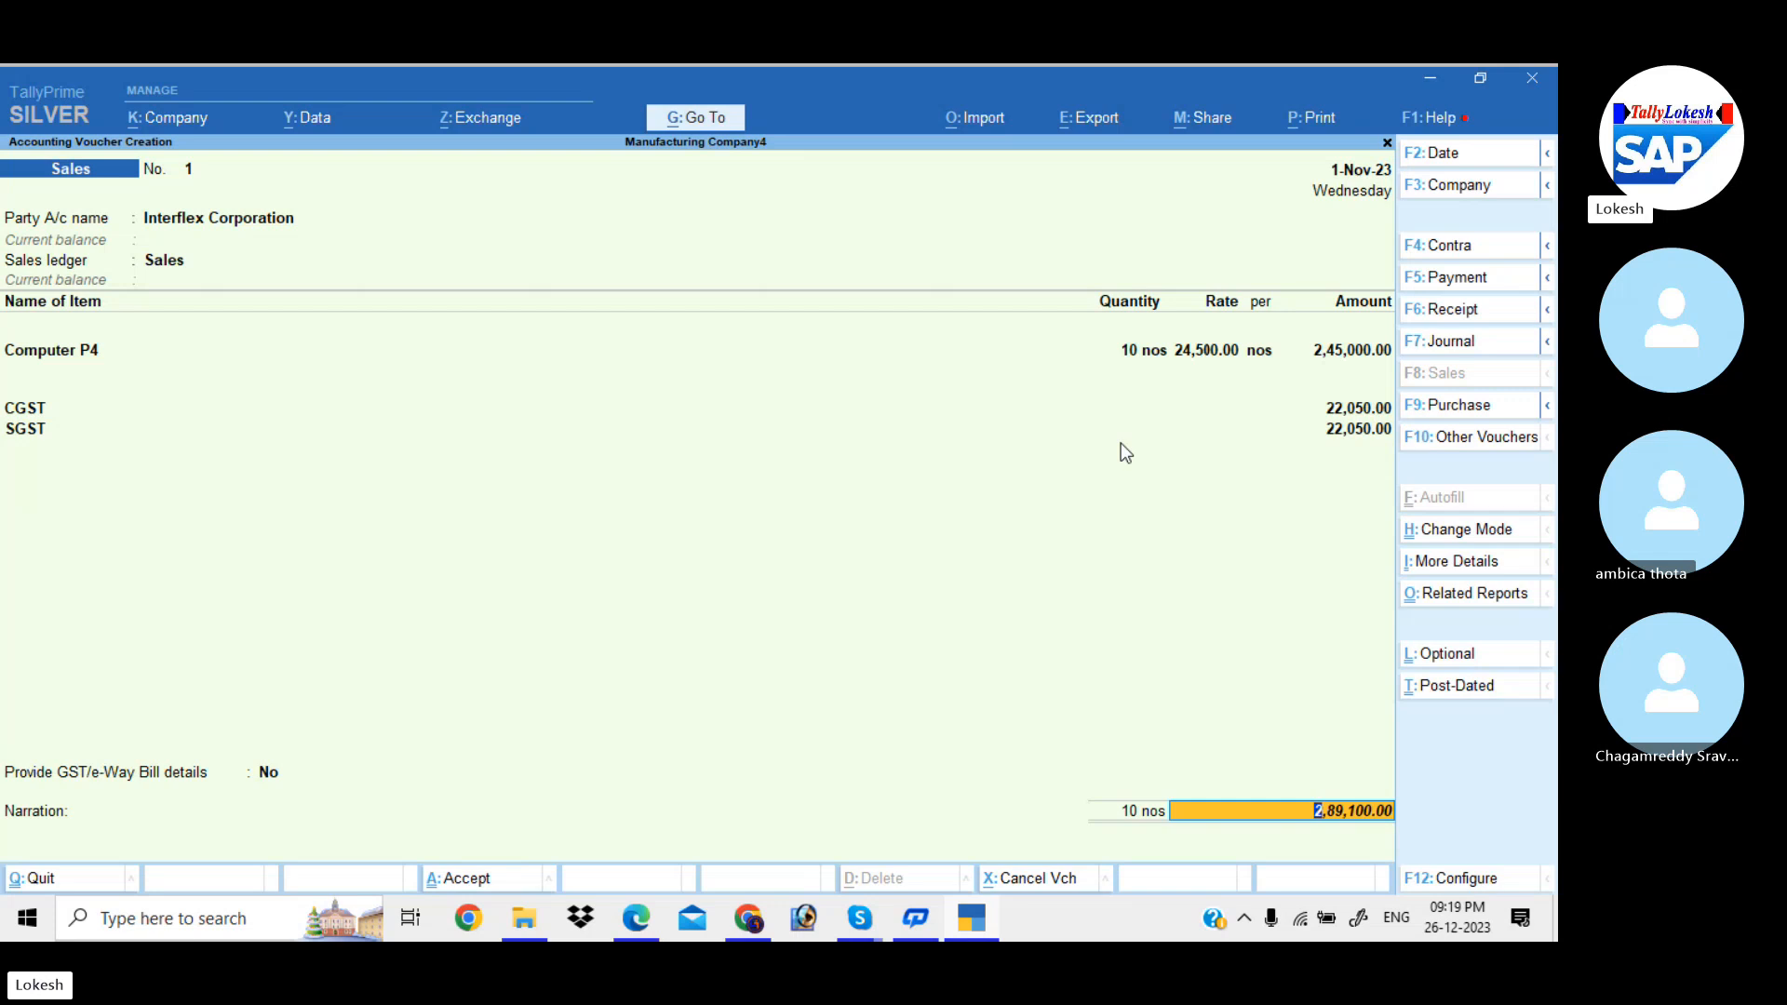
key("Return")
key("Return")
key("Return")
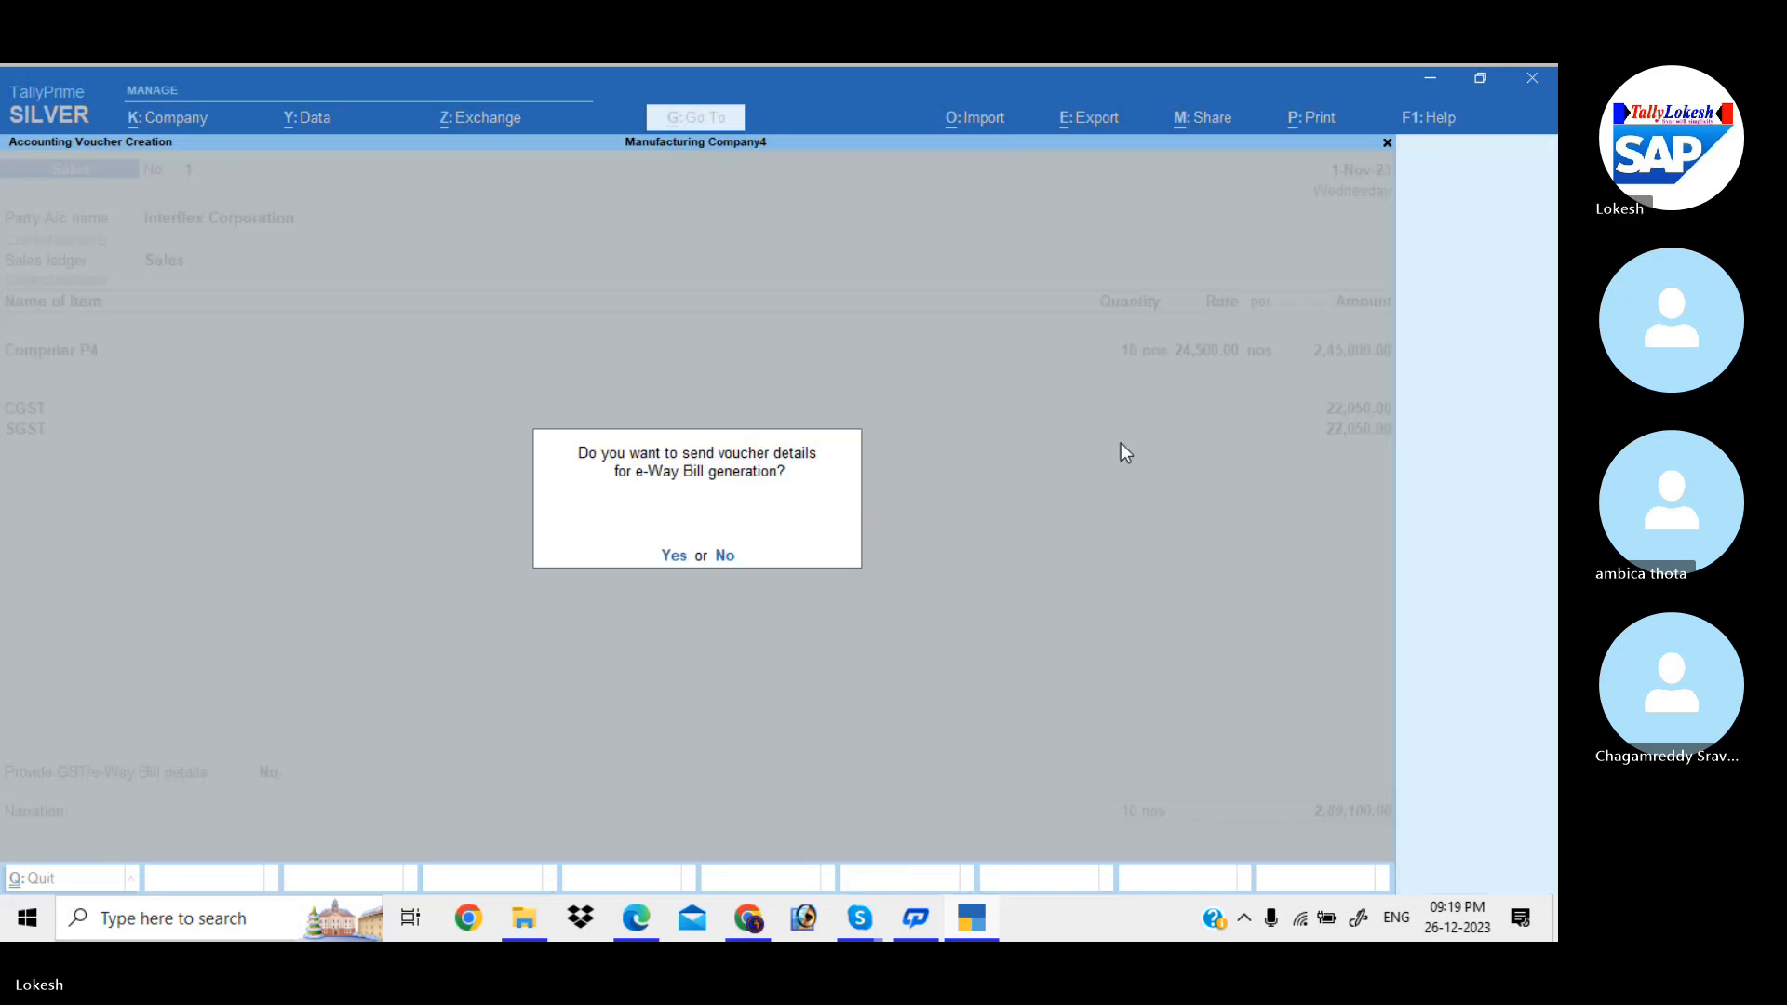
key("n")
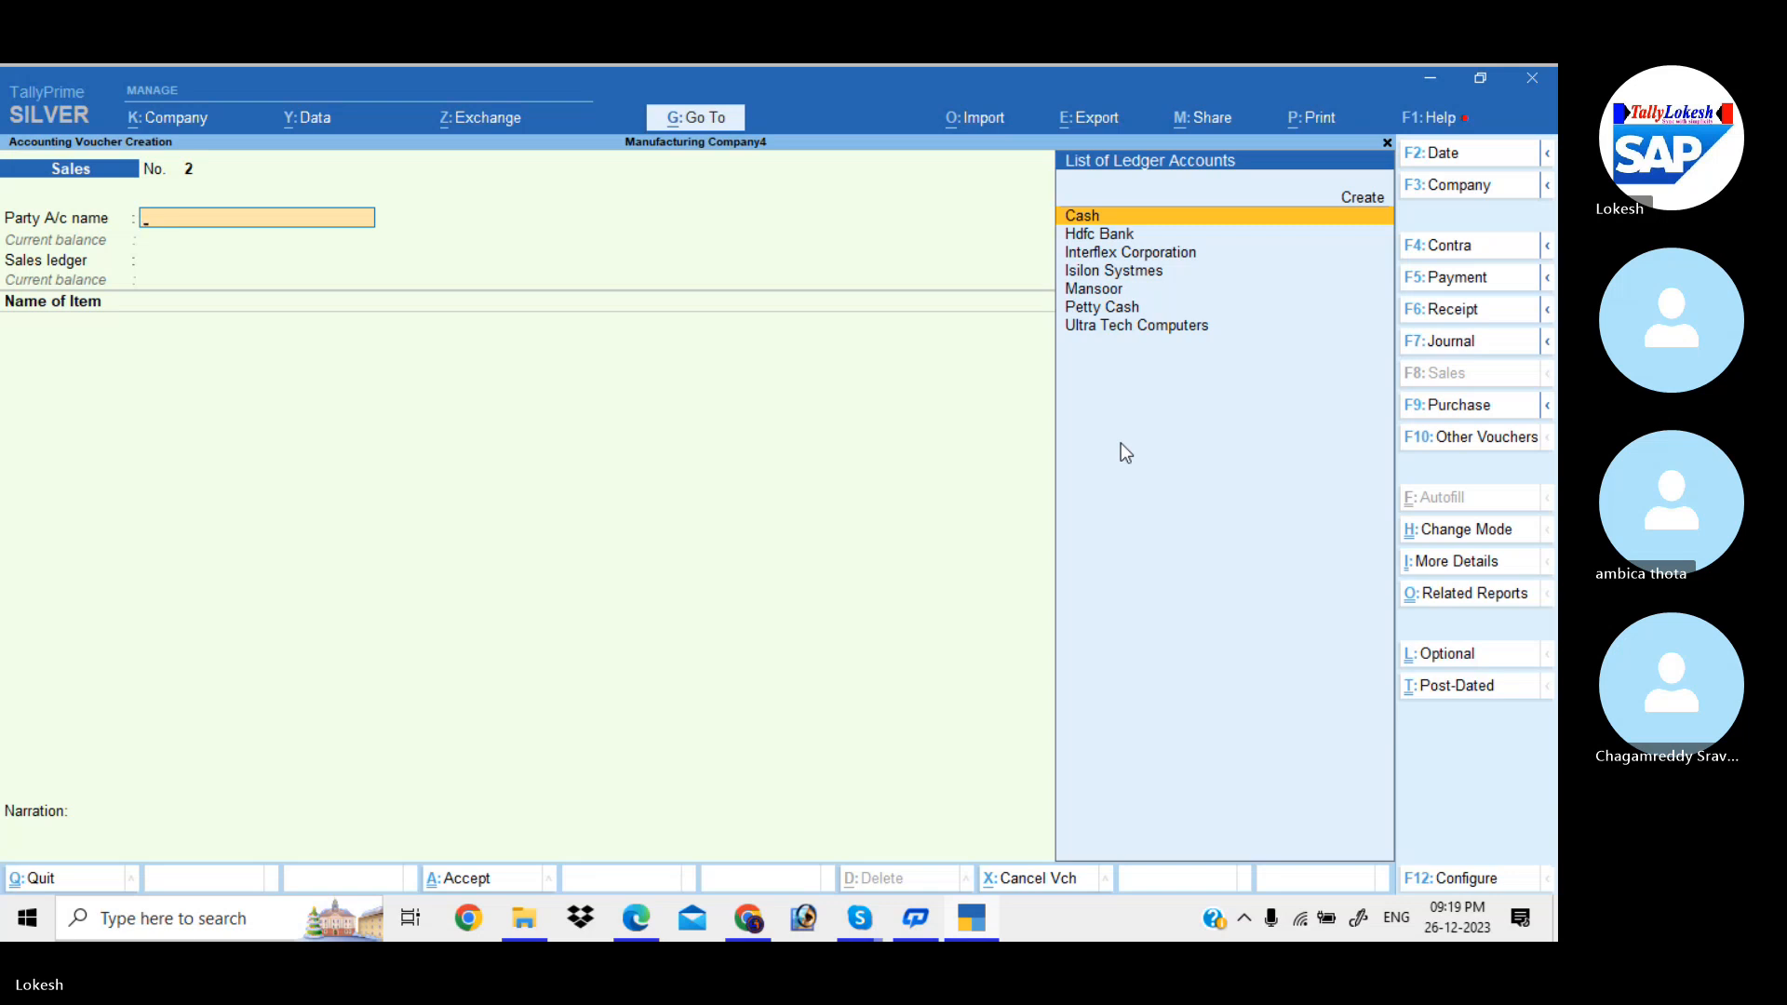
- Leave voucher entry and examine the Profit & Loss A/c line by line down to the net profit
key("Escape")
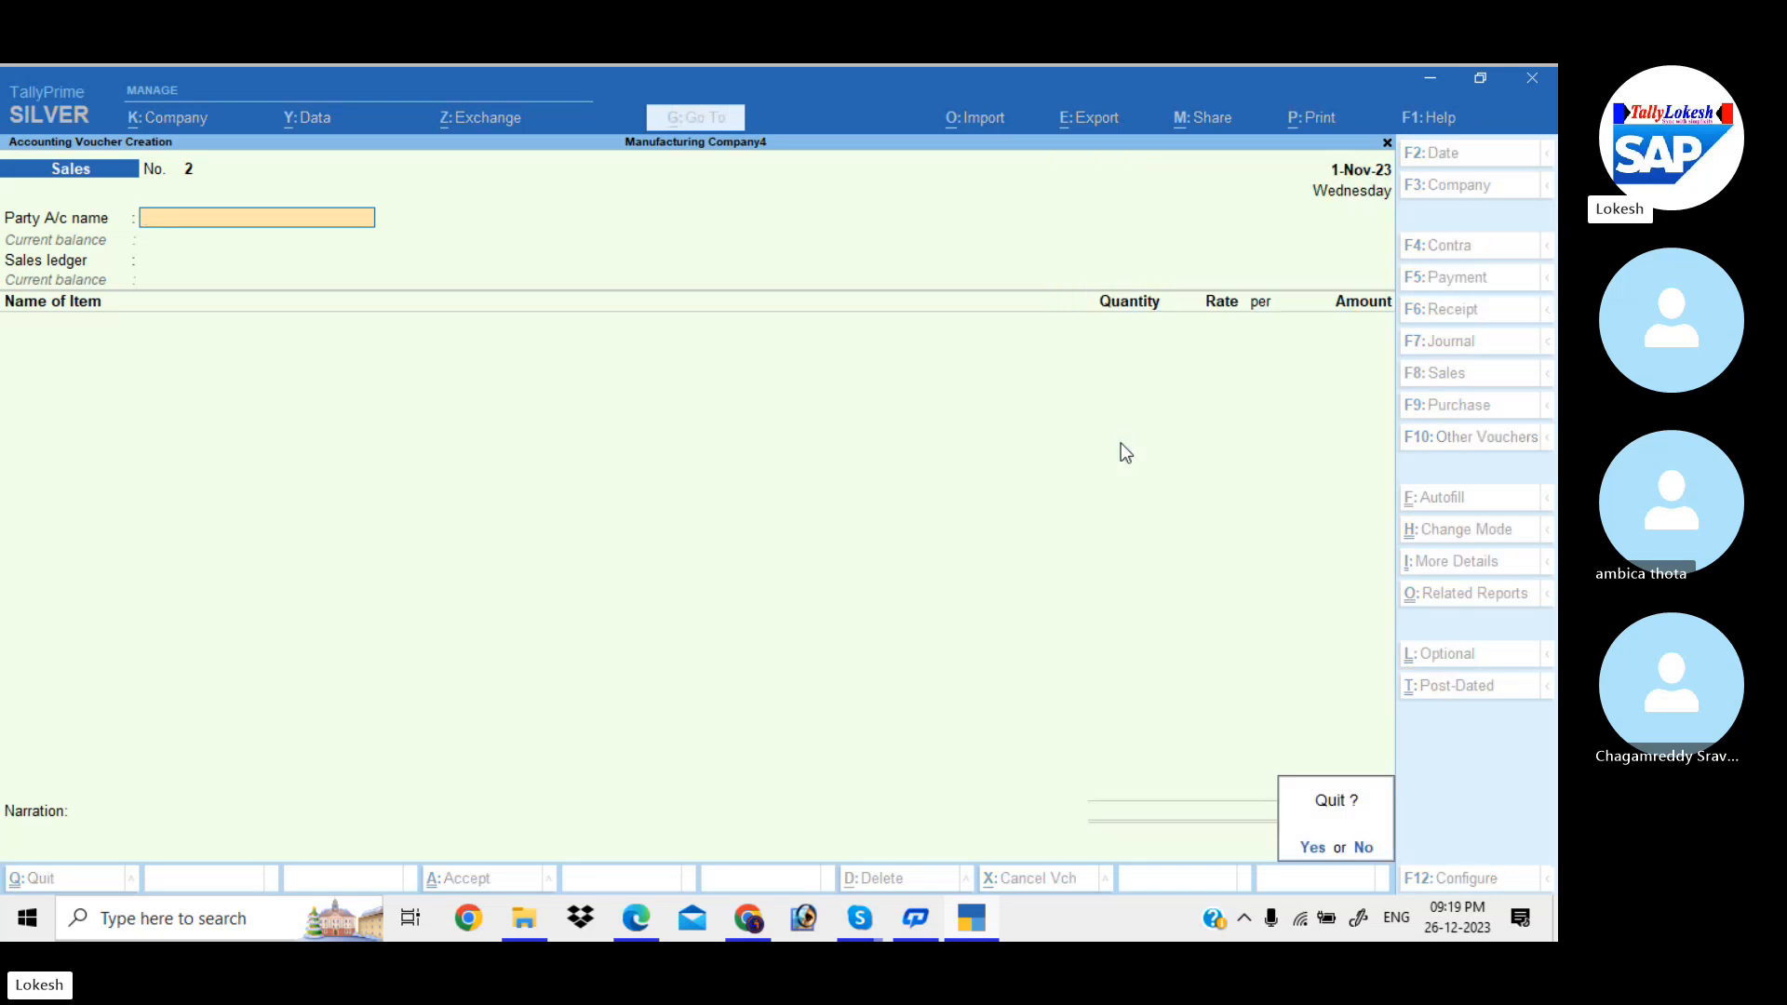
key("y")
key("Down")
key("Down")
key("Down")
key("Down")
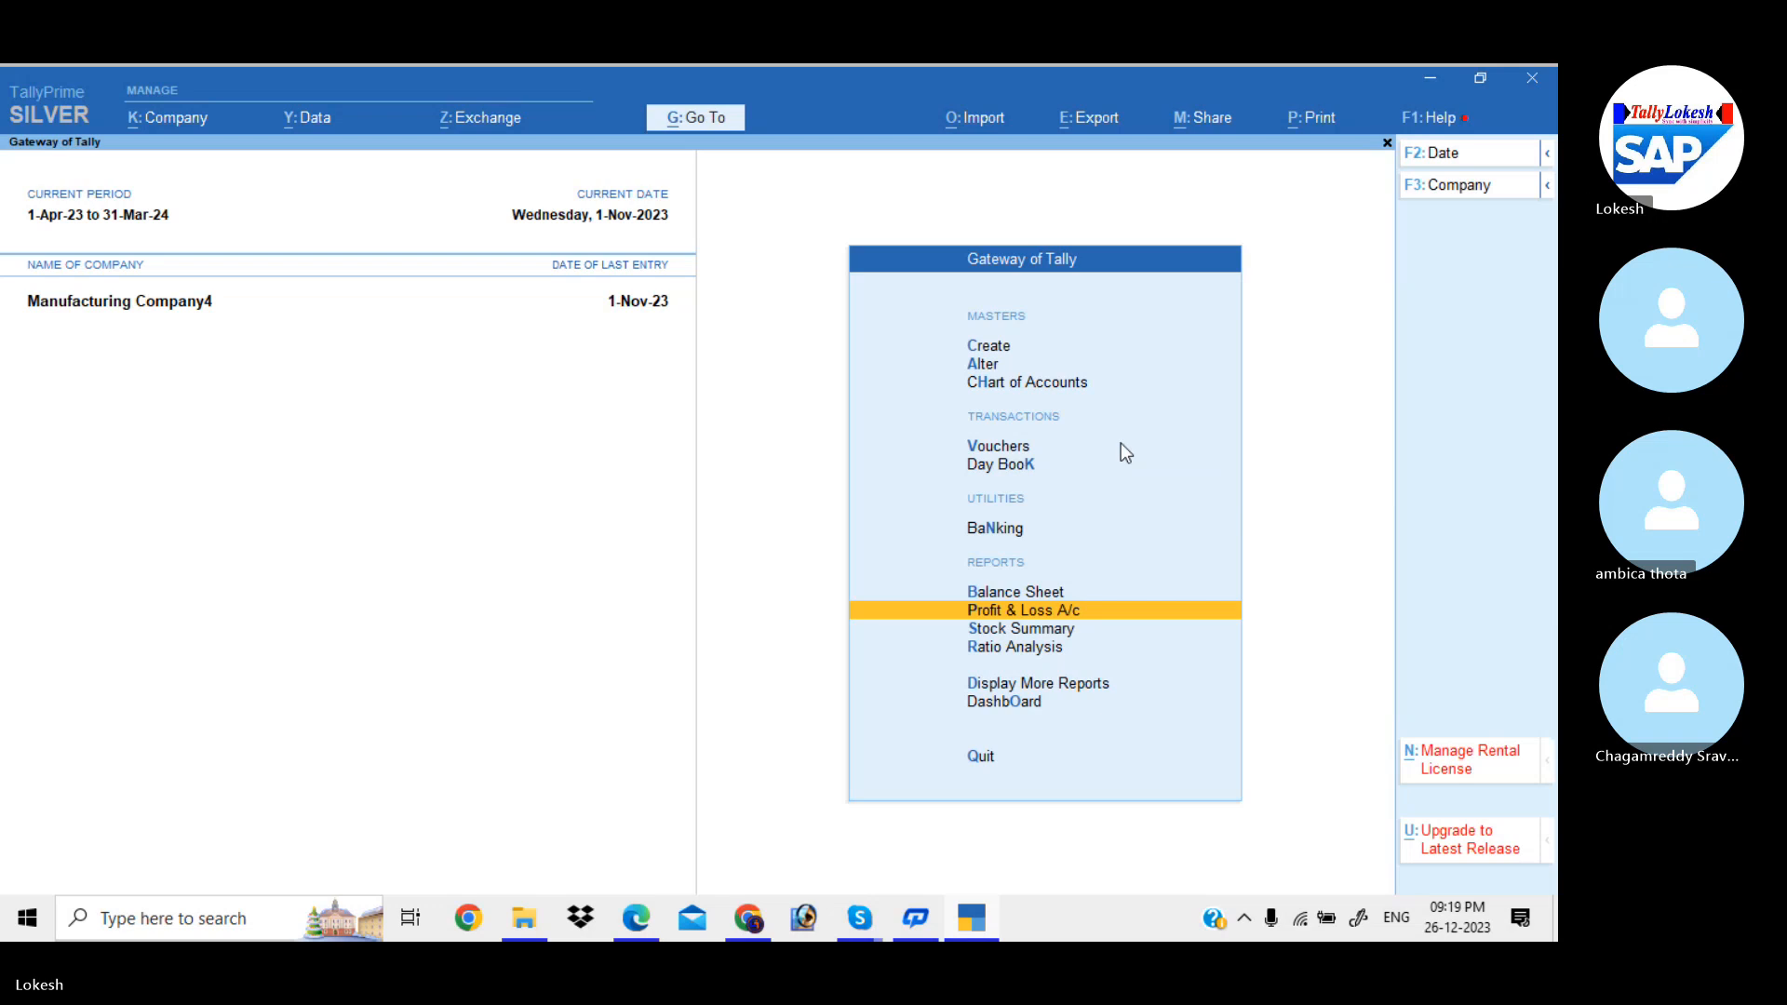
key("Return")
key("Down")
key("Down")
key("Down")
key("Down")
key("Down")
key("Down")
key("Down")
key("Down")
key("Down")
key("Down")
key("Down")
key("Down")
key("Down")
key("Down")
key("Down")
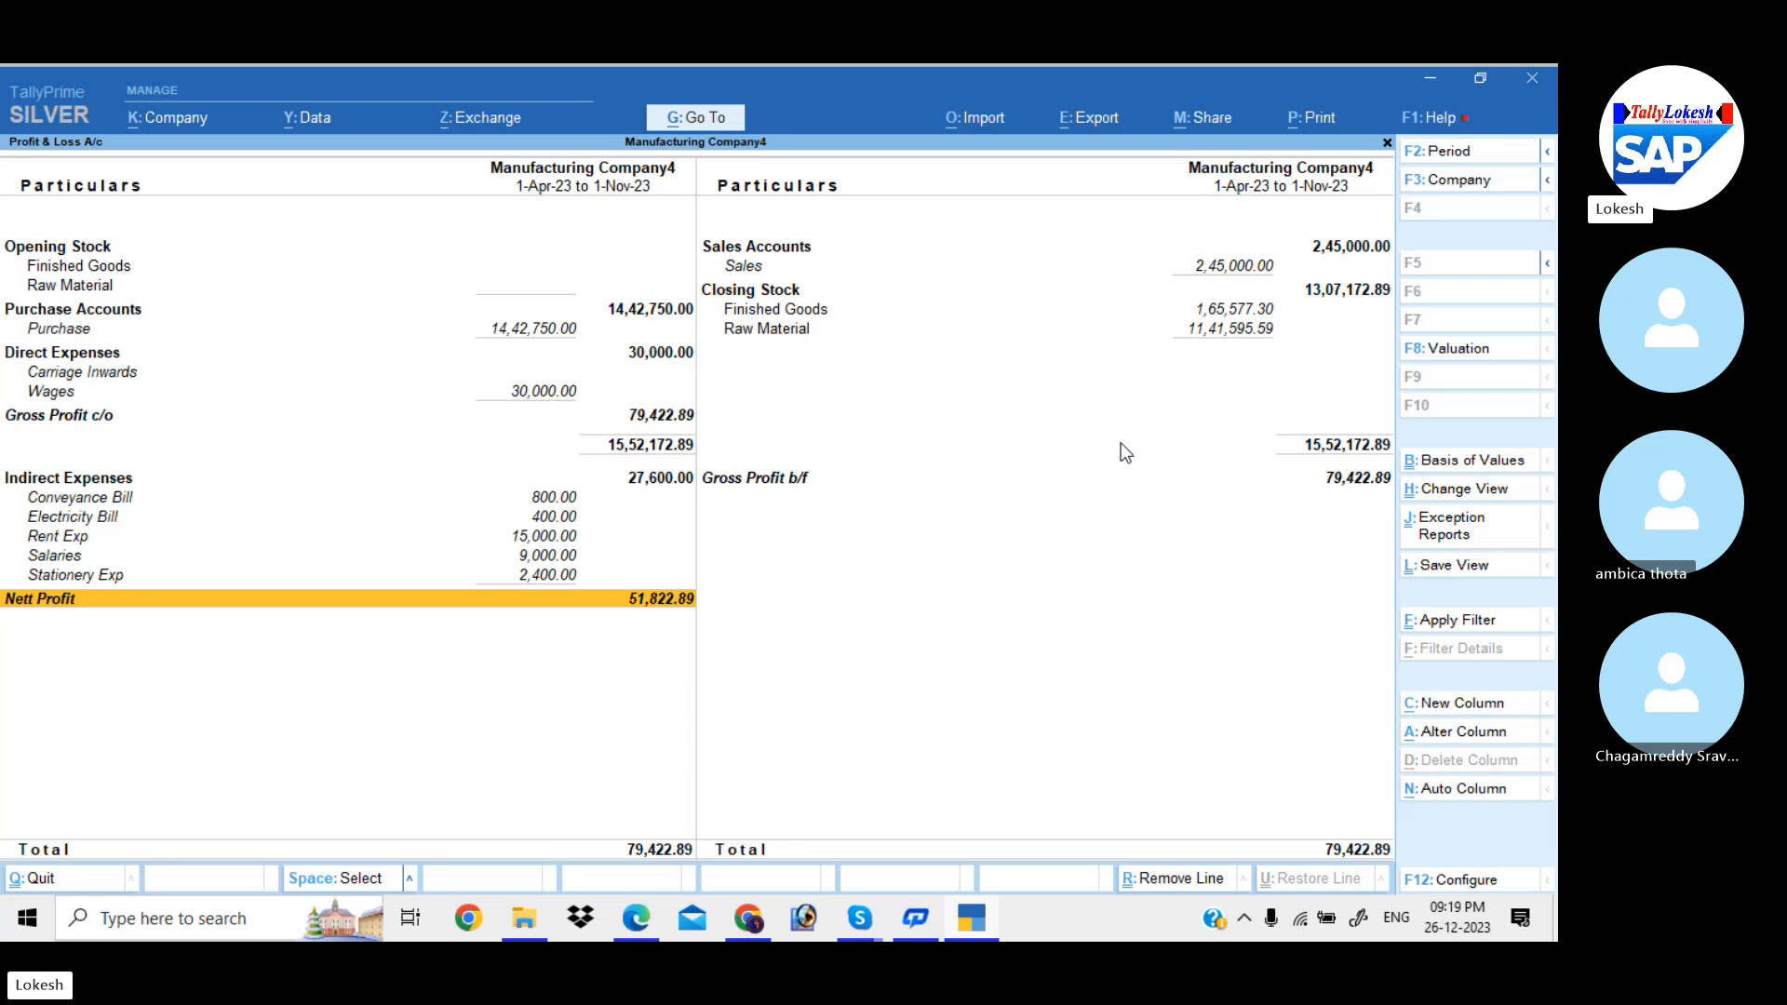
key("Escape")
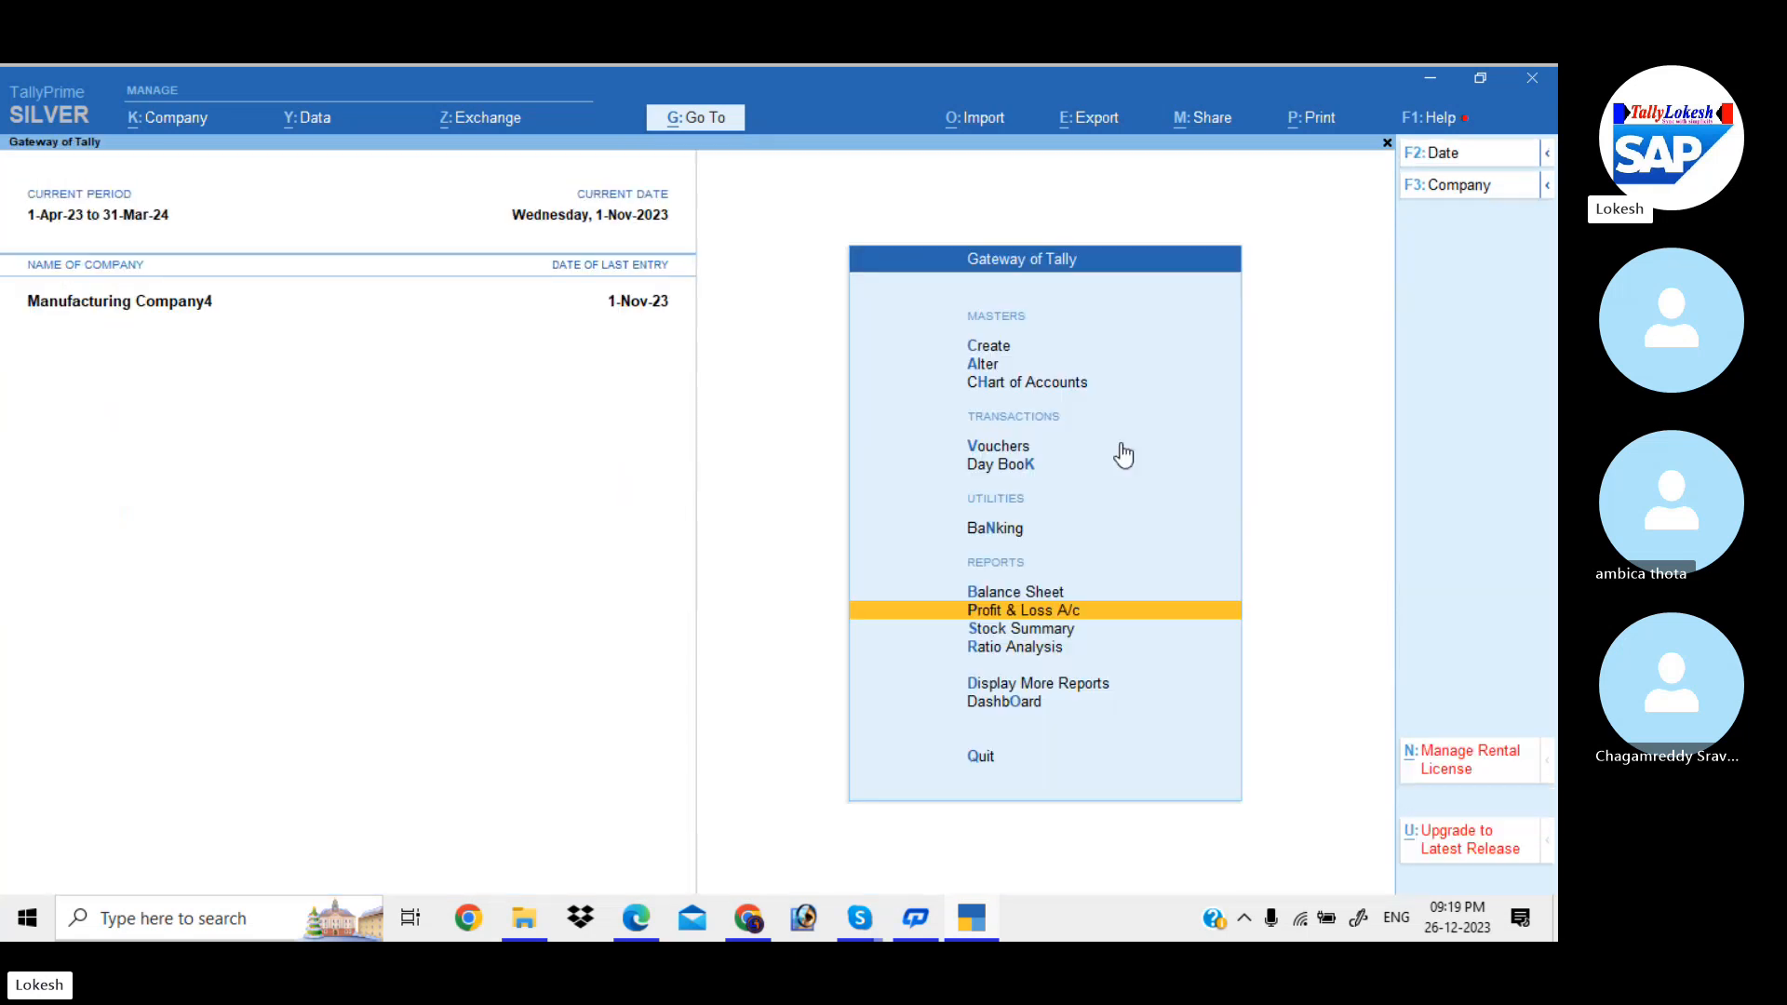
- Review the vouchers listed in the Day Book for 1-Nov-23
key("Up")
key("Up")
key("Up")
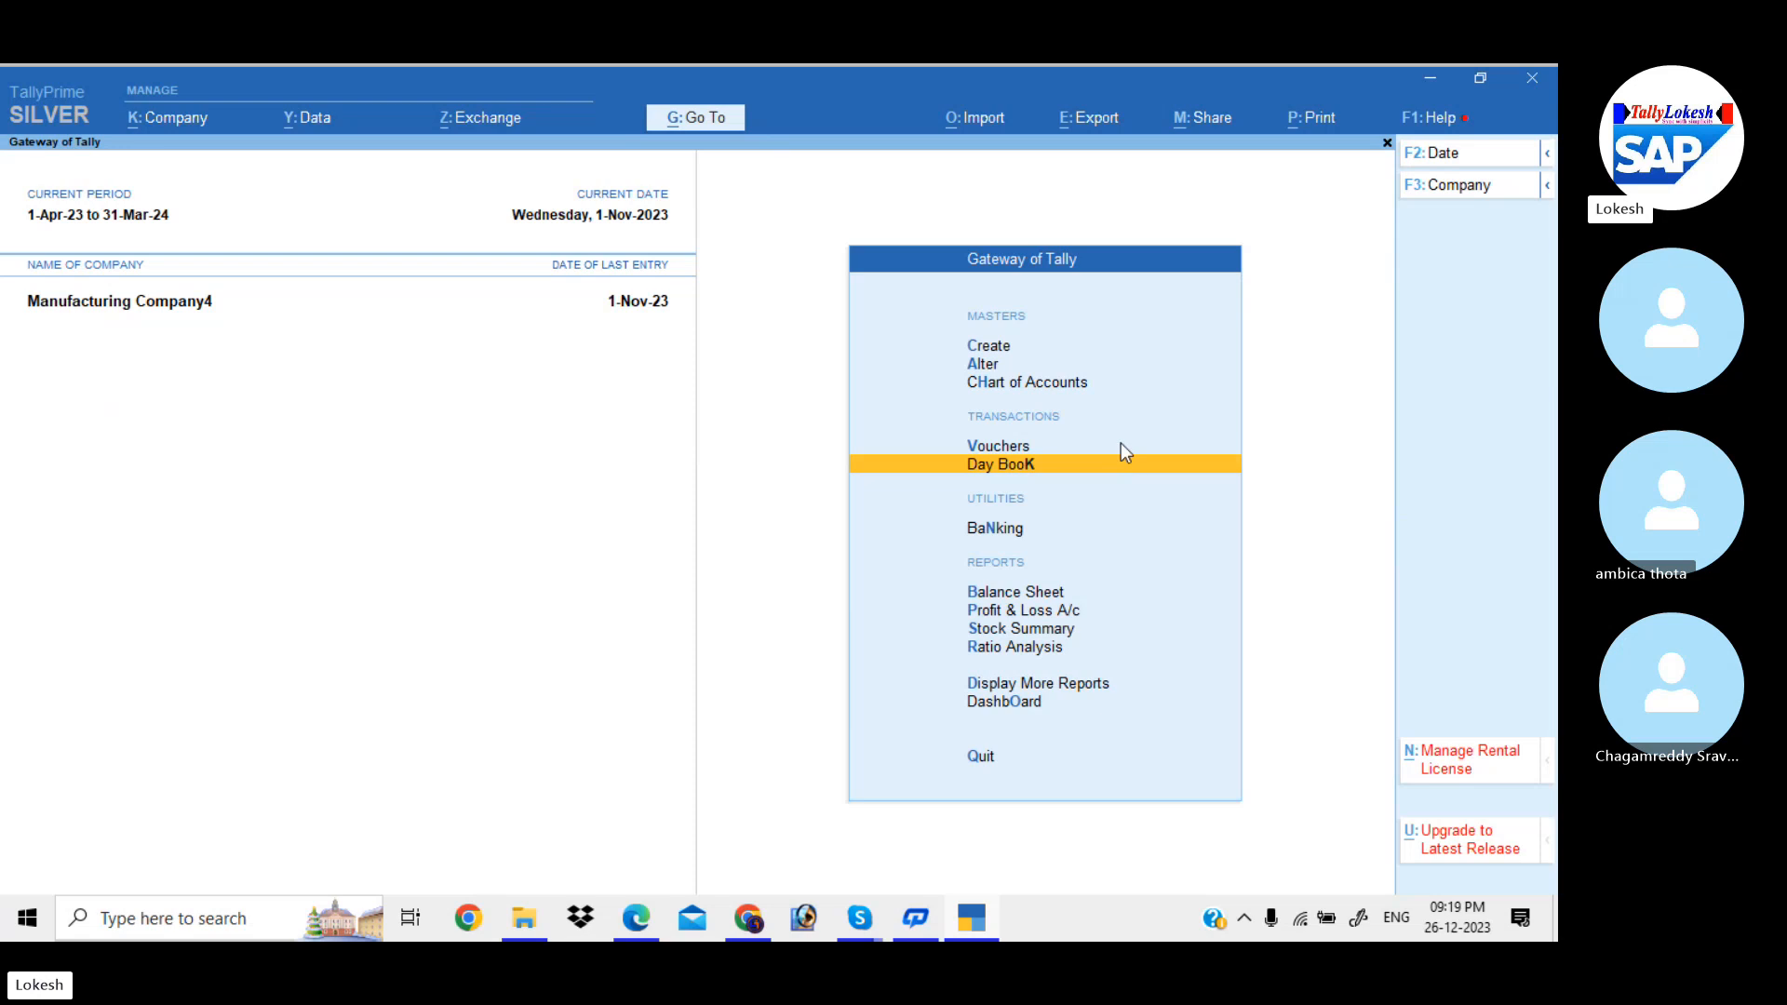
key("Return")
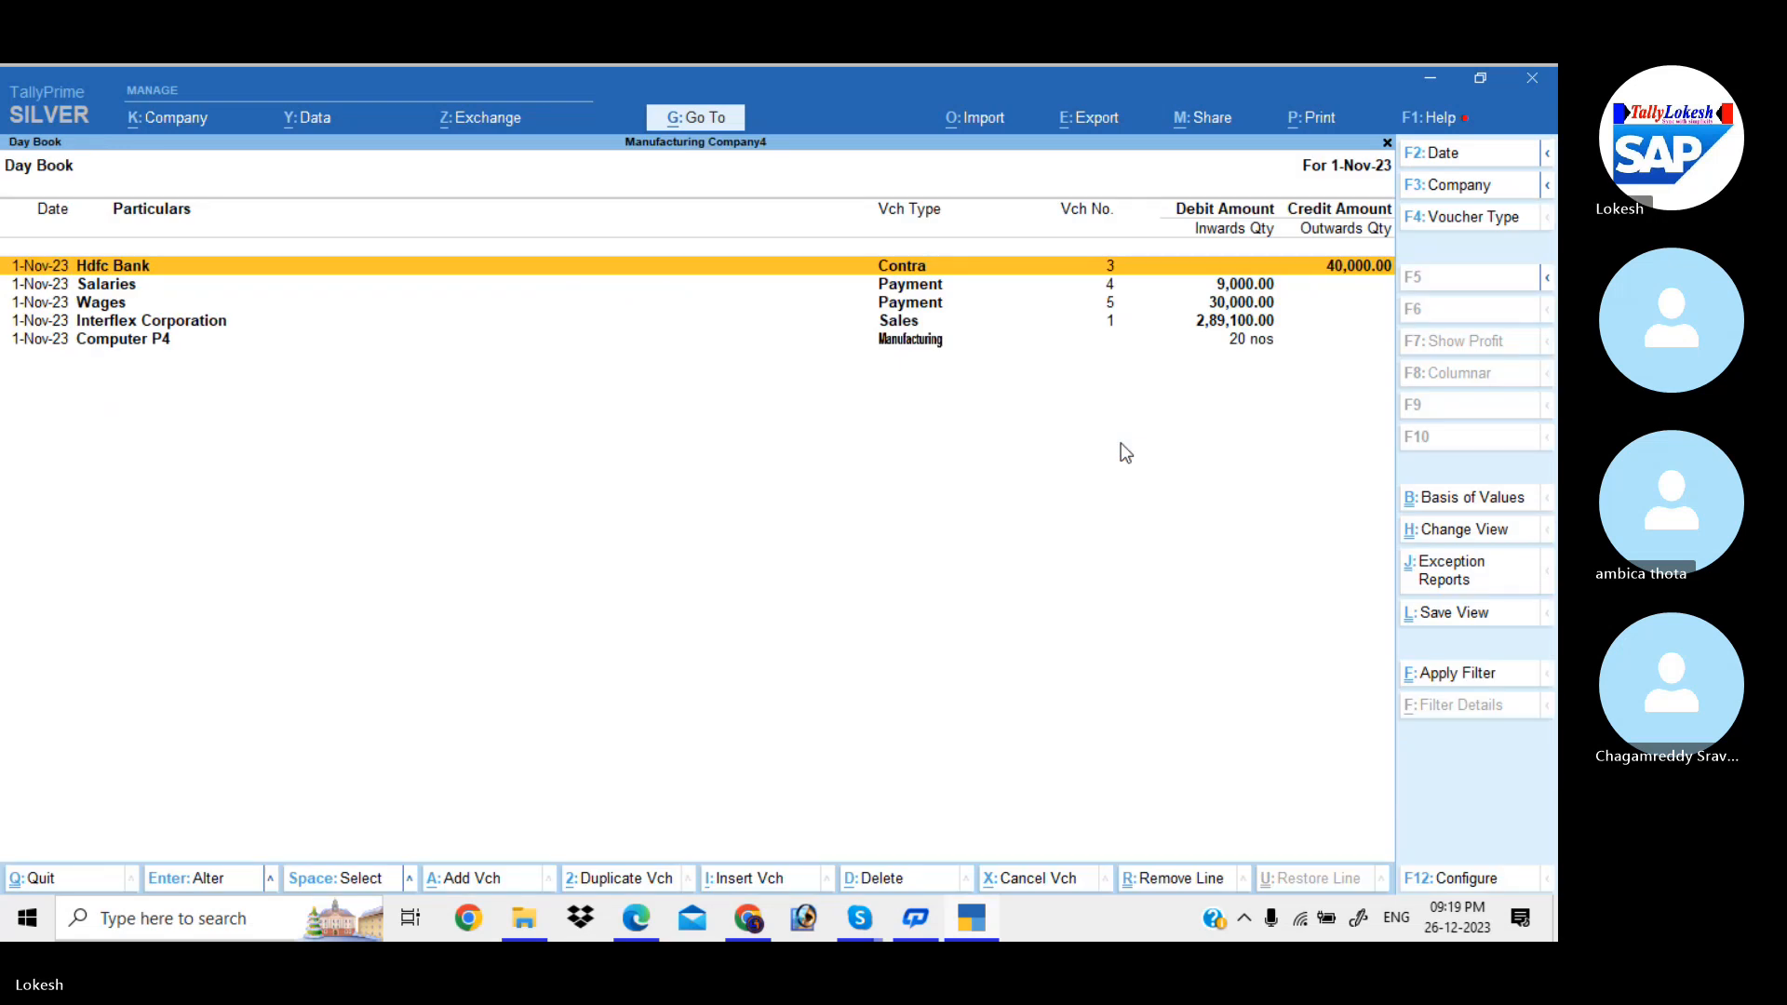
key("Escape")
- View the company Dashboard with its trends, trading details and account balances
key("Down")
key("Down")
key("Down")
key("Down")
key("Down")
key("Down")
key("Down")
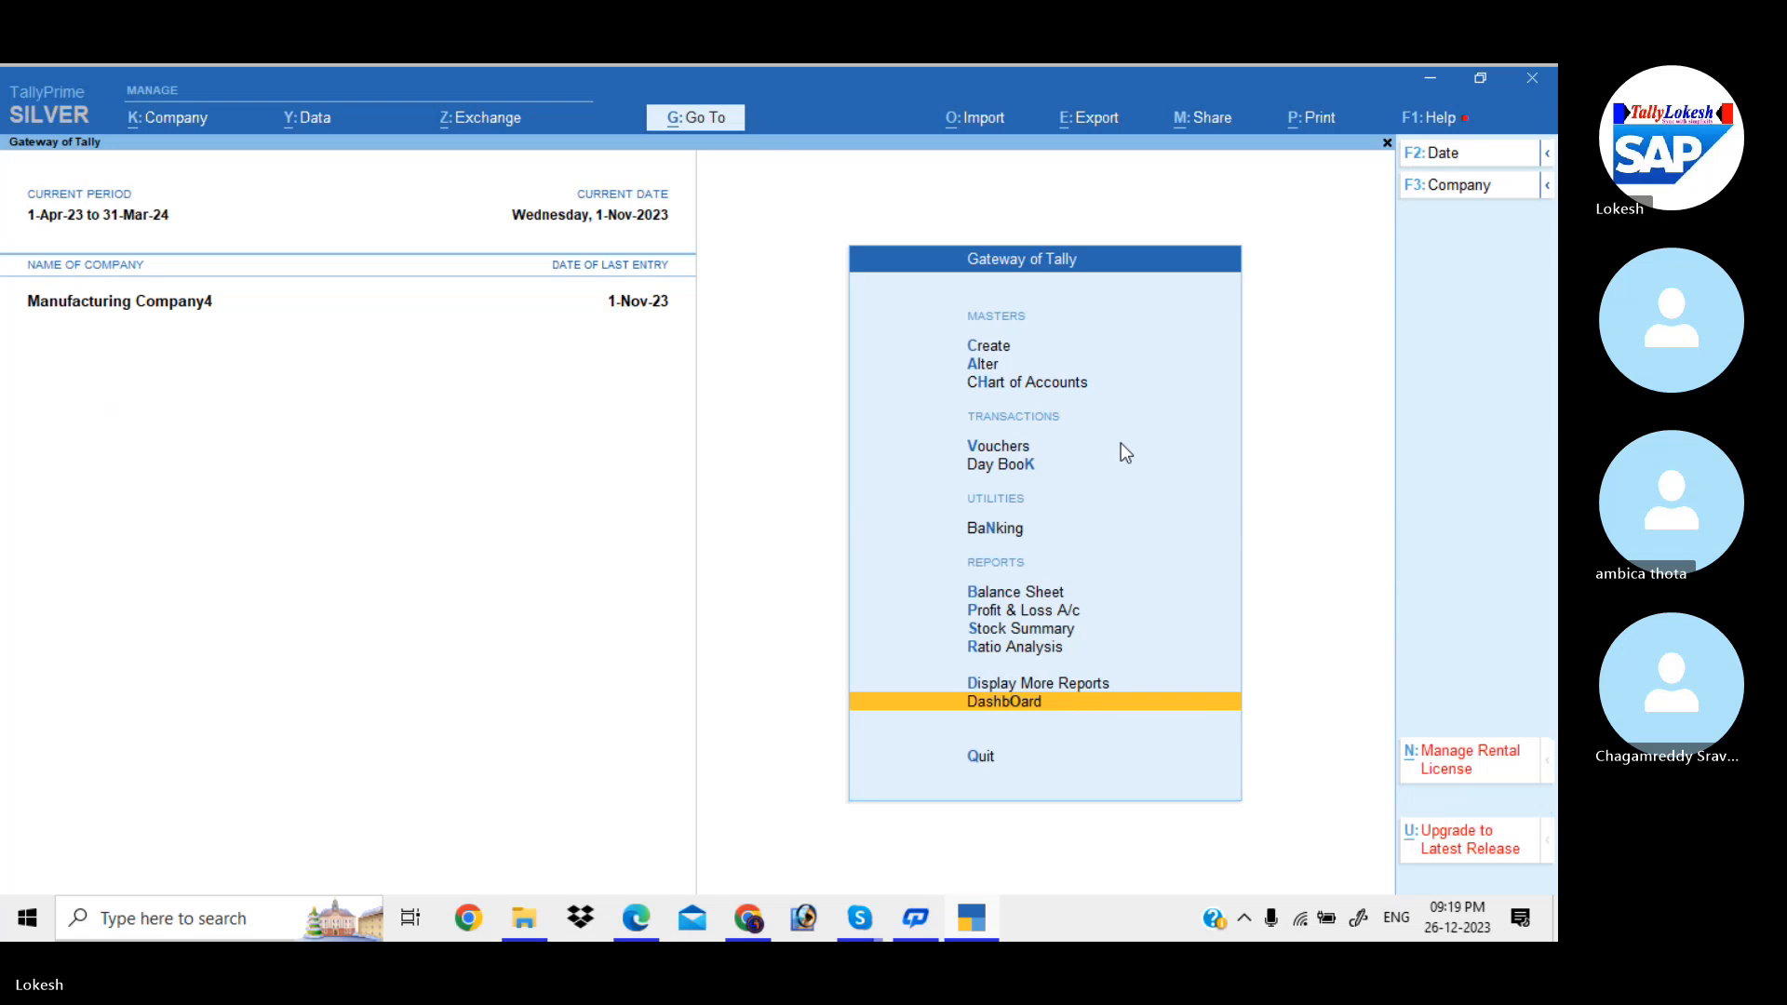
key("Return")
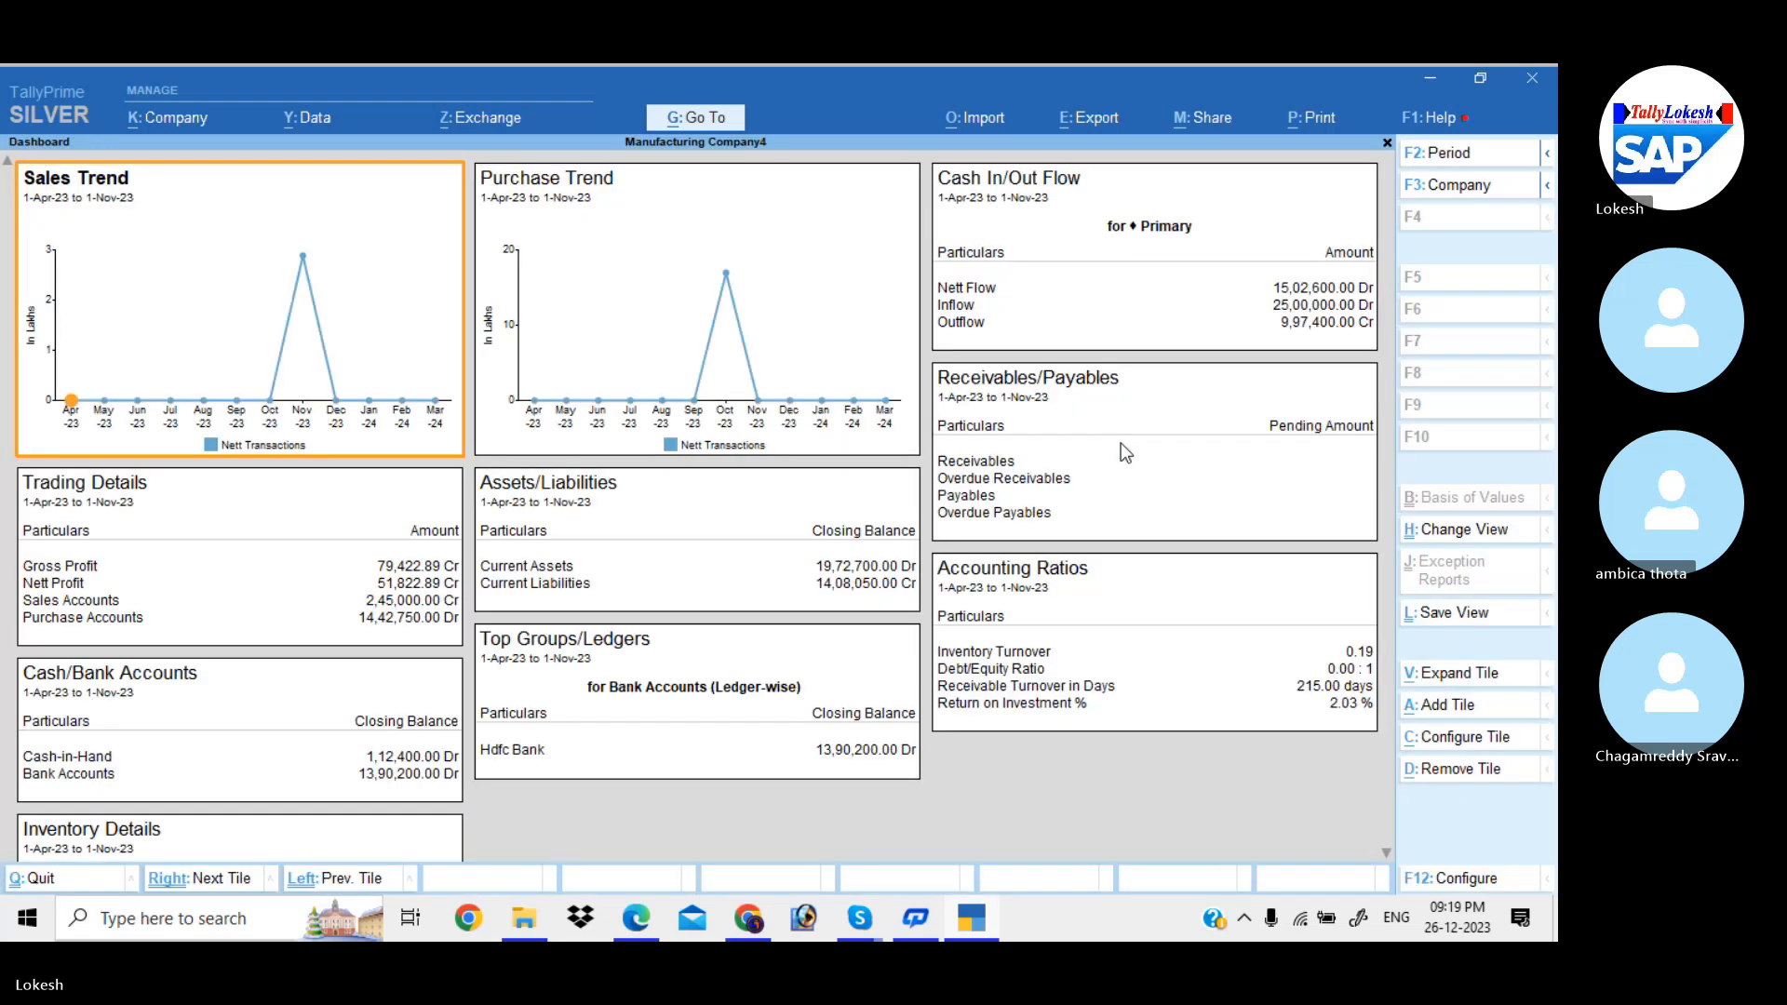
key("Escape")
- Open voucher entry and change the voucher type to Manufacturing
key("Down")
key("Up")
key("Up")
key("Up")
key("Up")
key("Up")
key("Up")
key("Up")
key("Up")
key("Up")
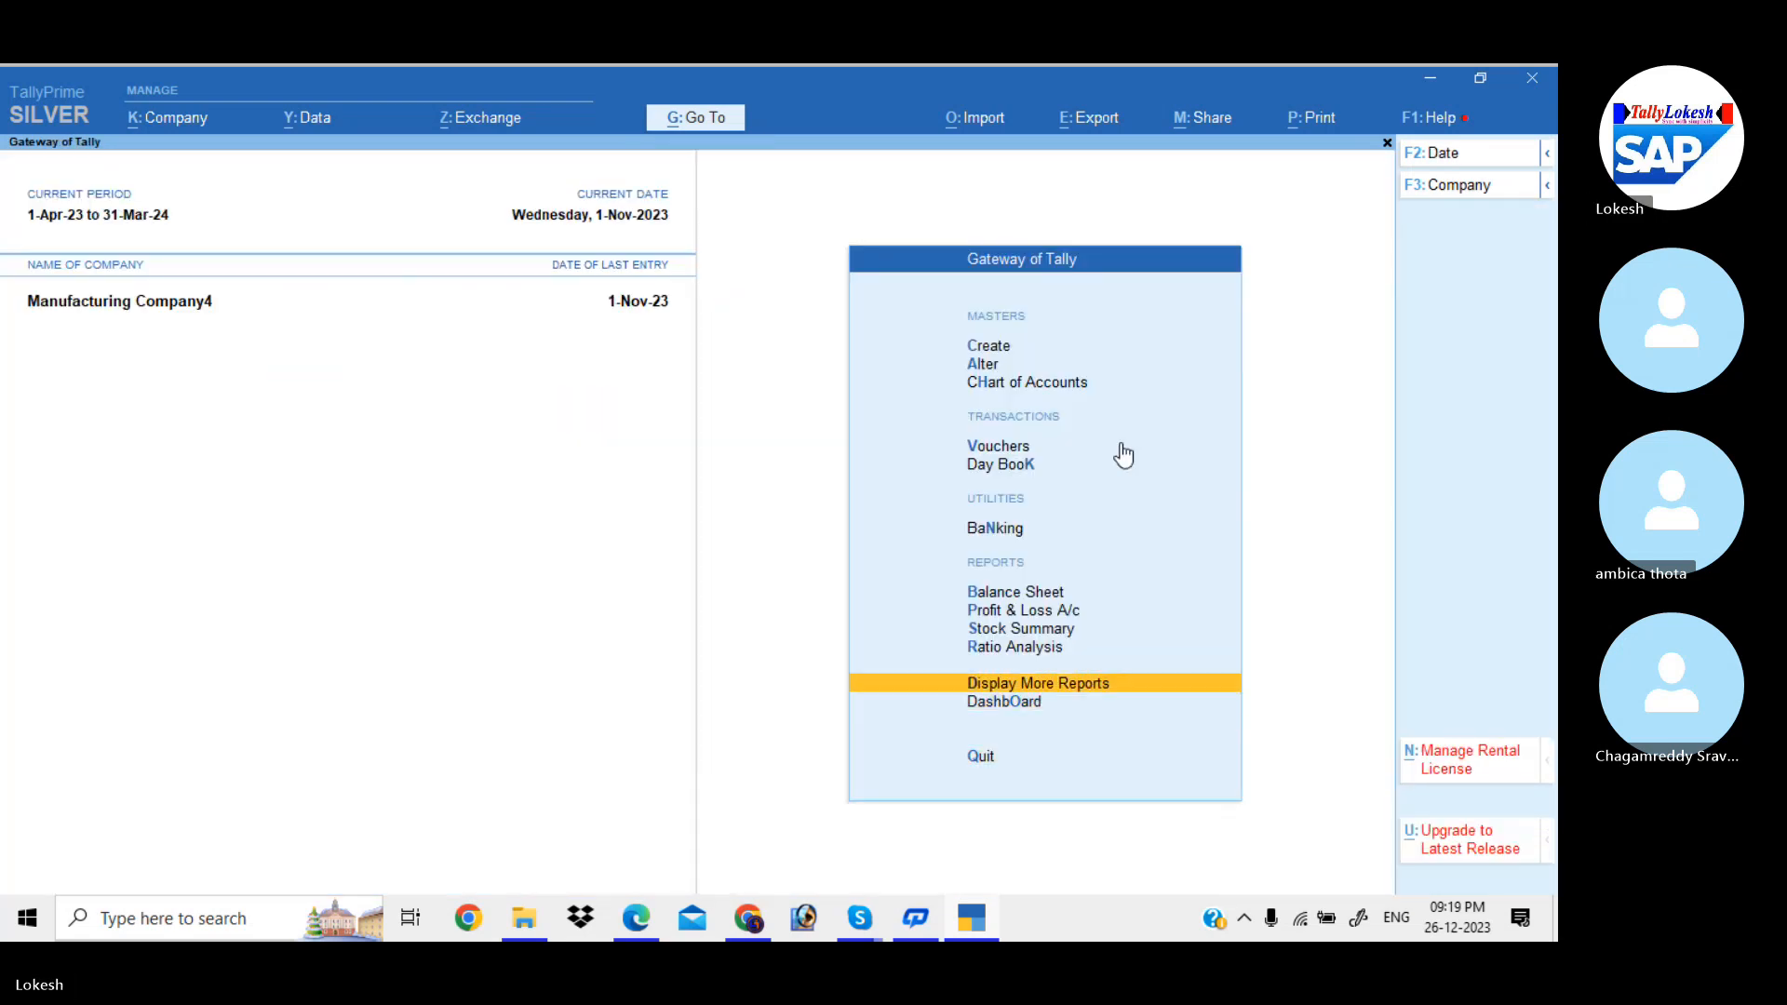
key("Return")
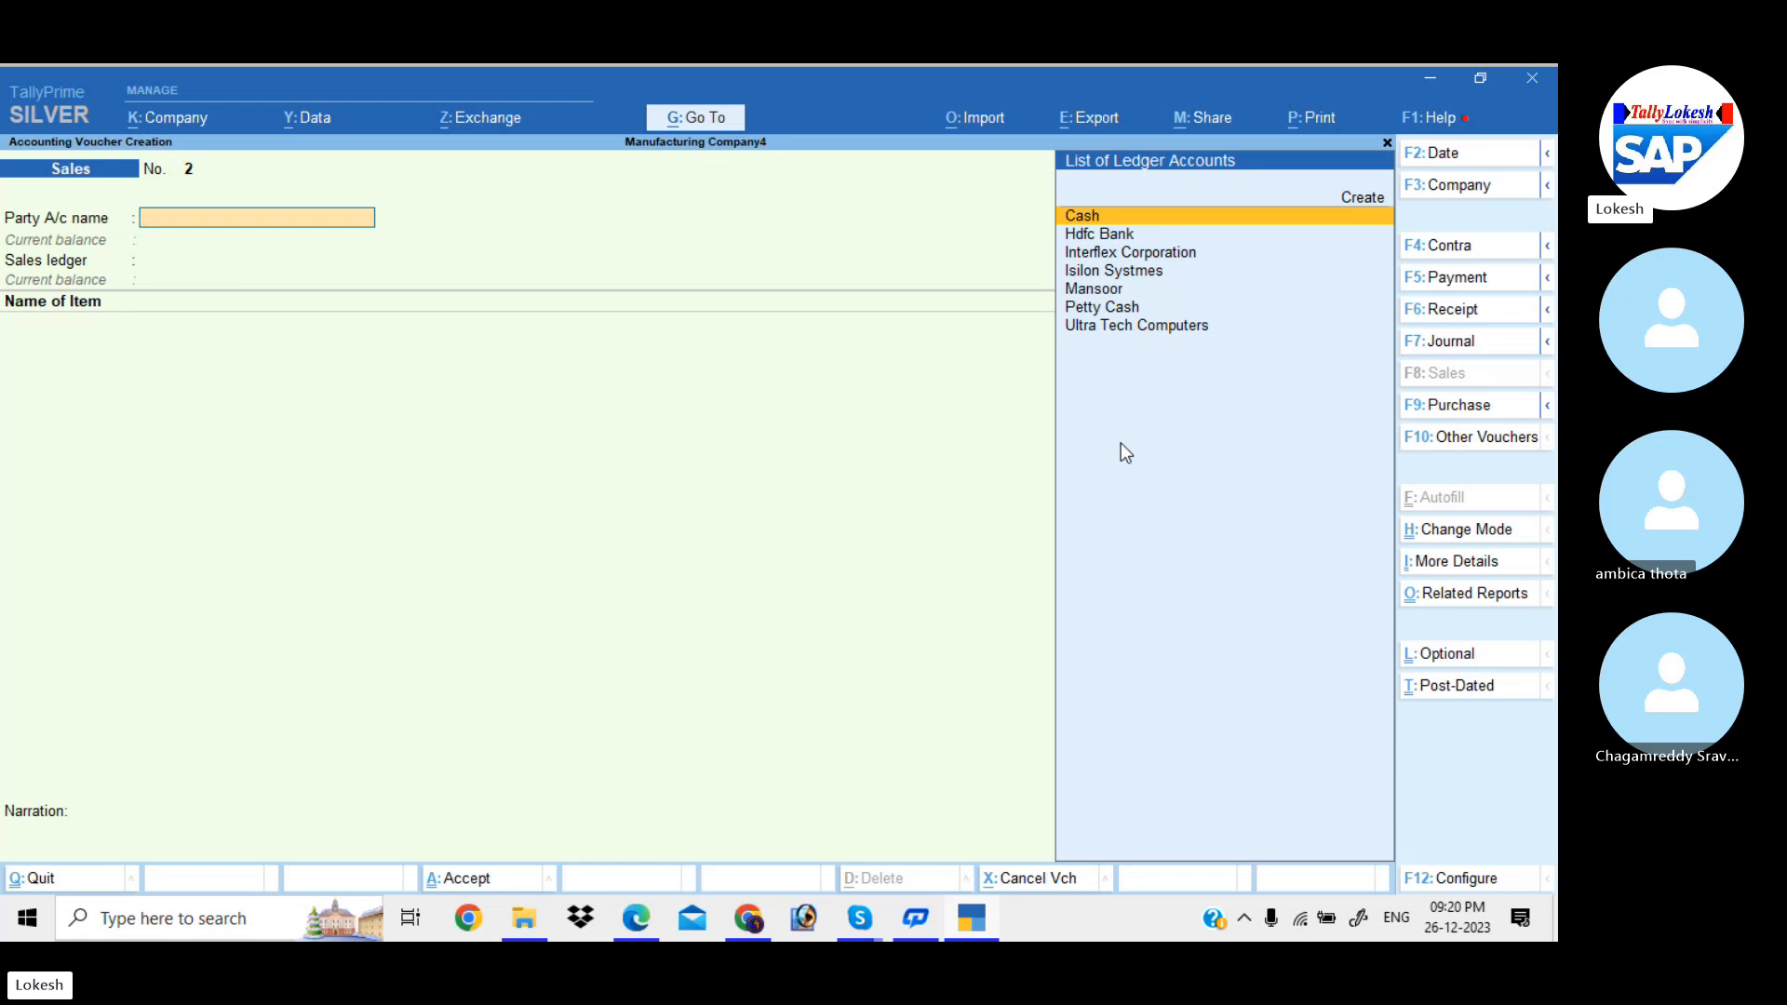
left_click(1480, 443)
key("Down")
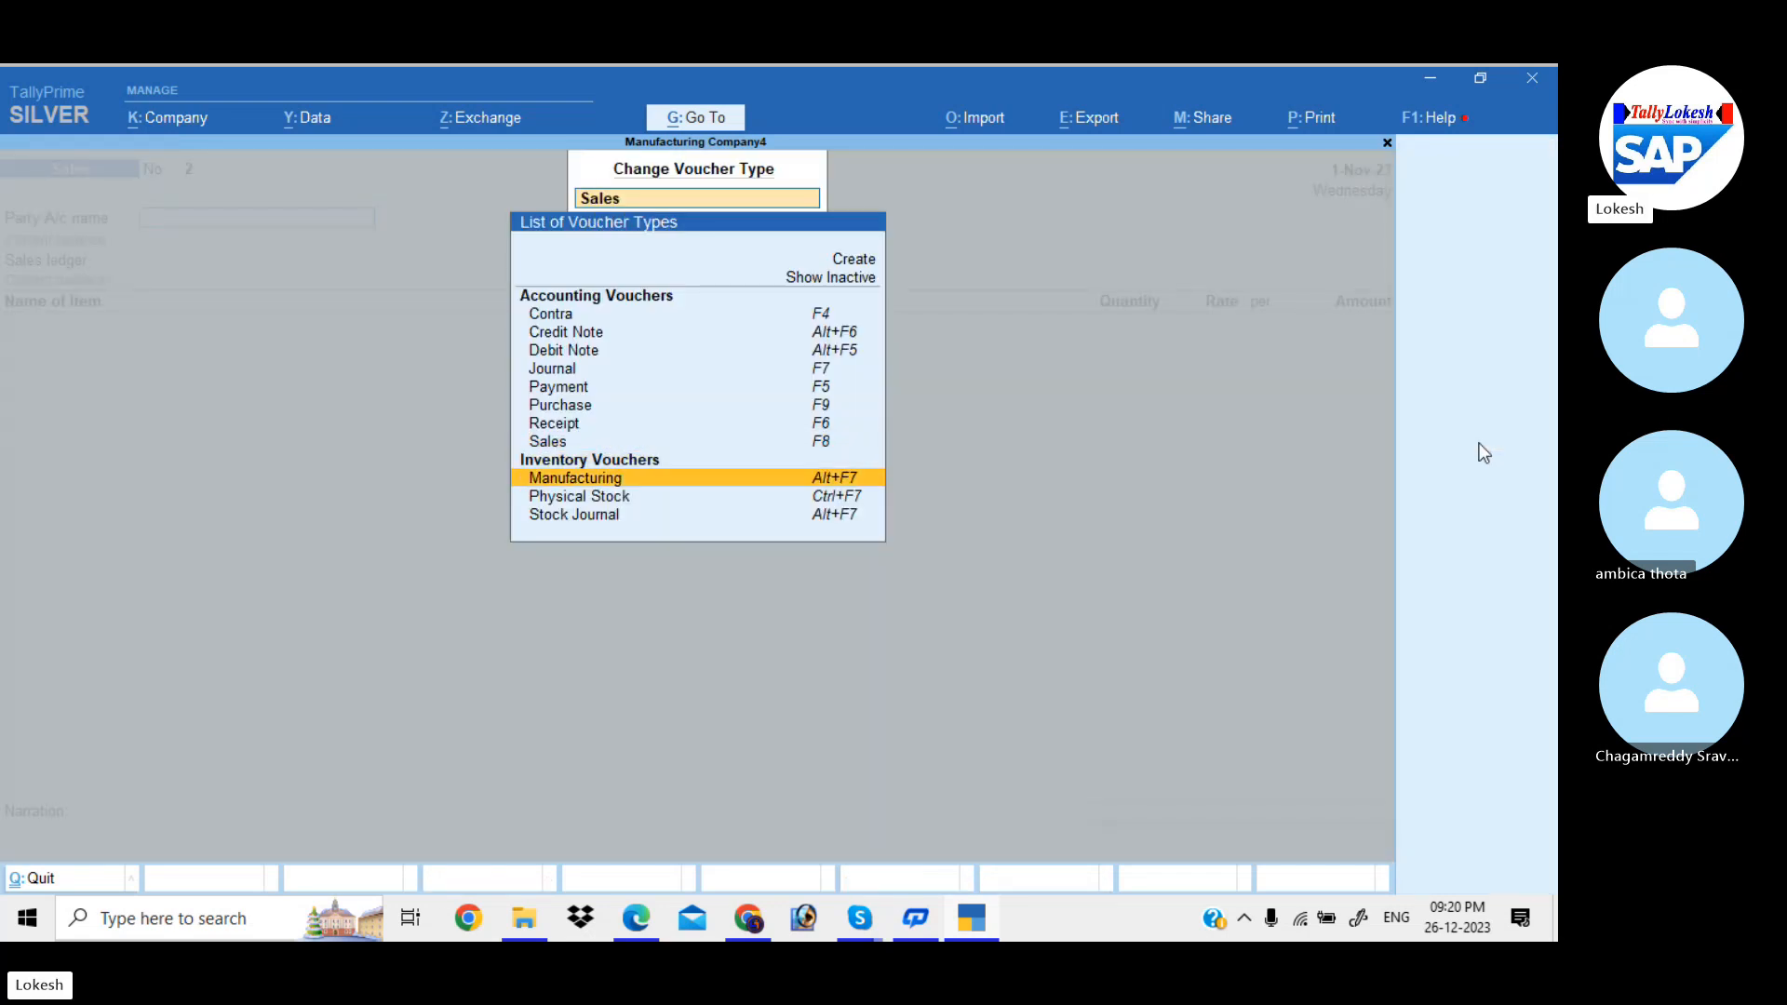
key("Return")
- Choose Computer Athlon as the product with the Computer Athlon BOM and a quantity of 10 nos
type("C")
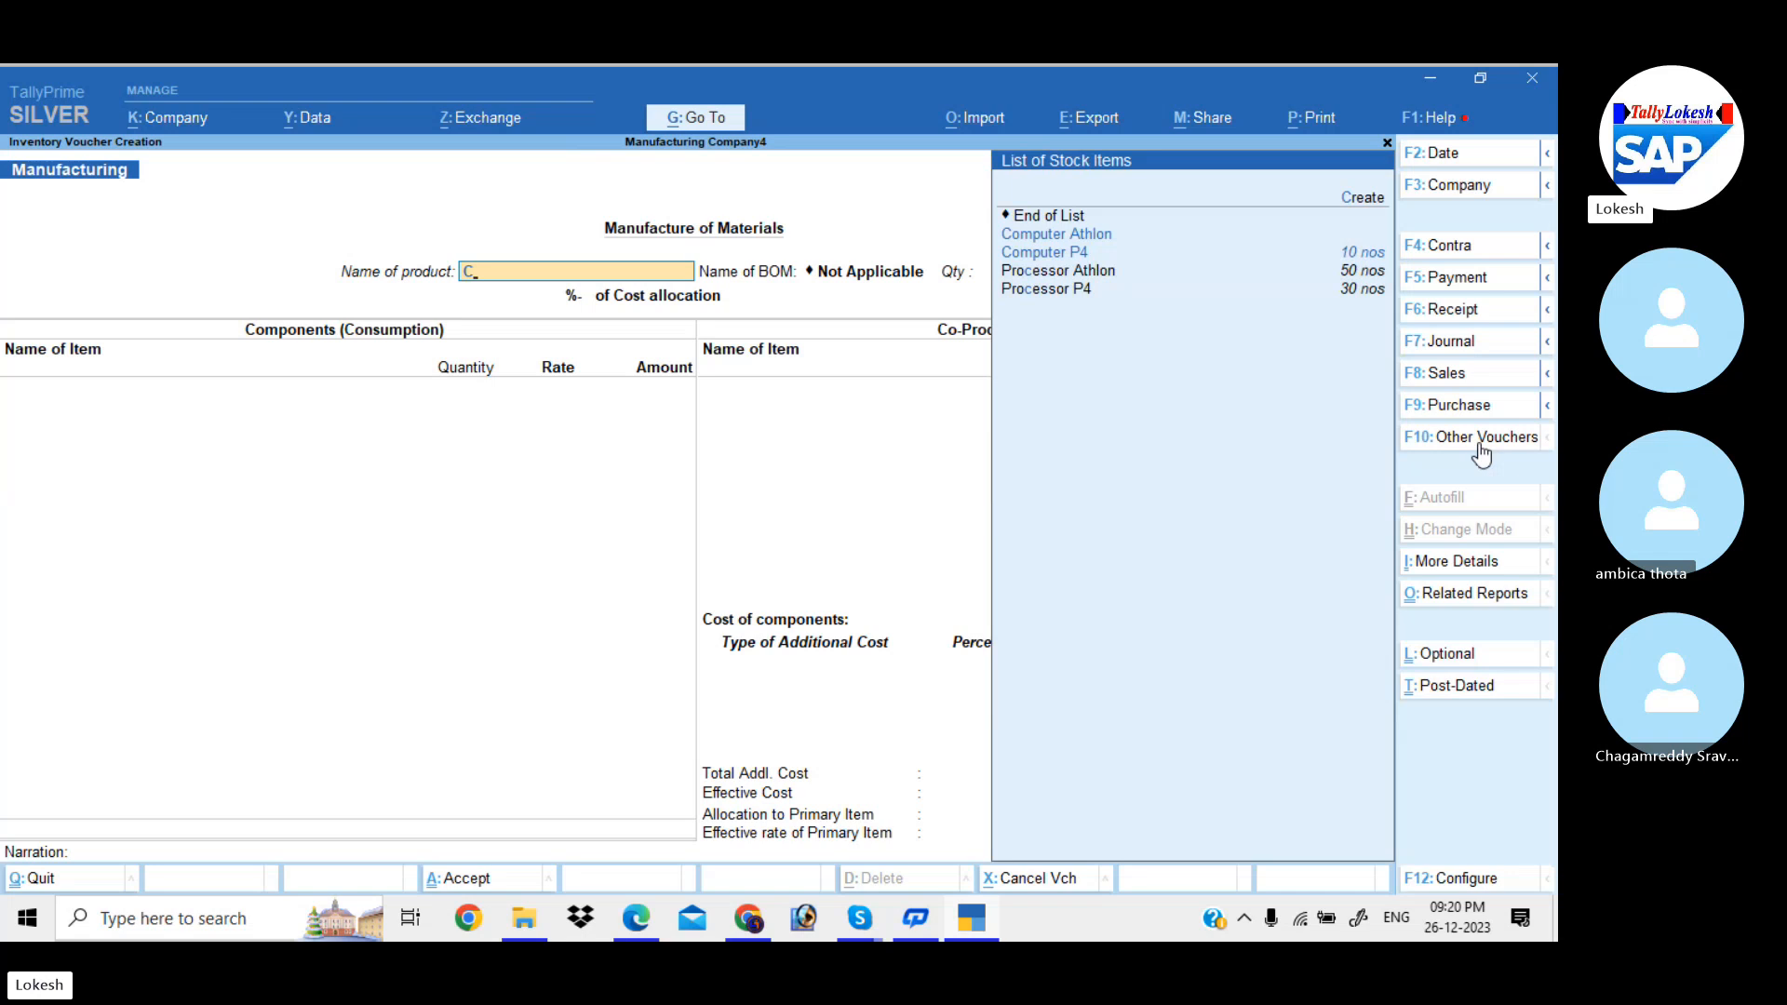
key("Return")
key("Return")
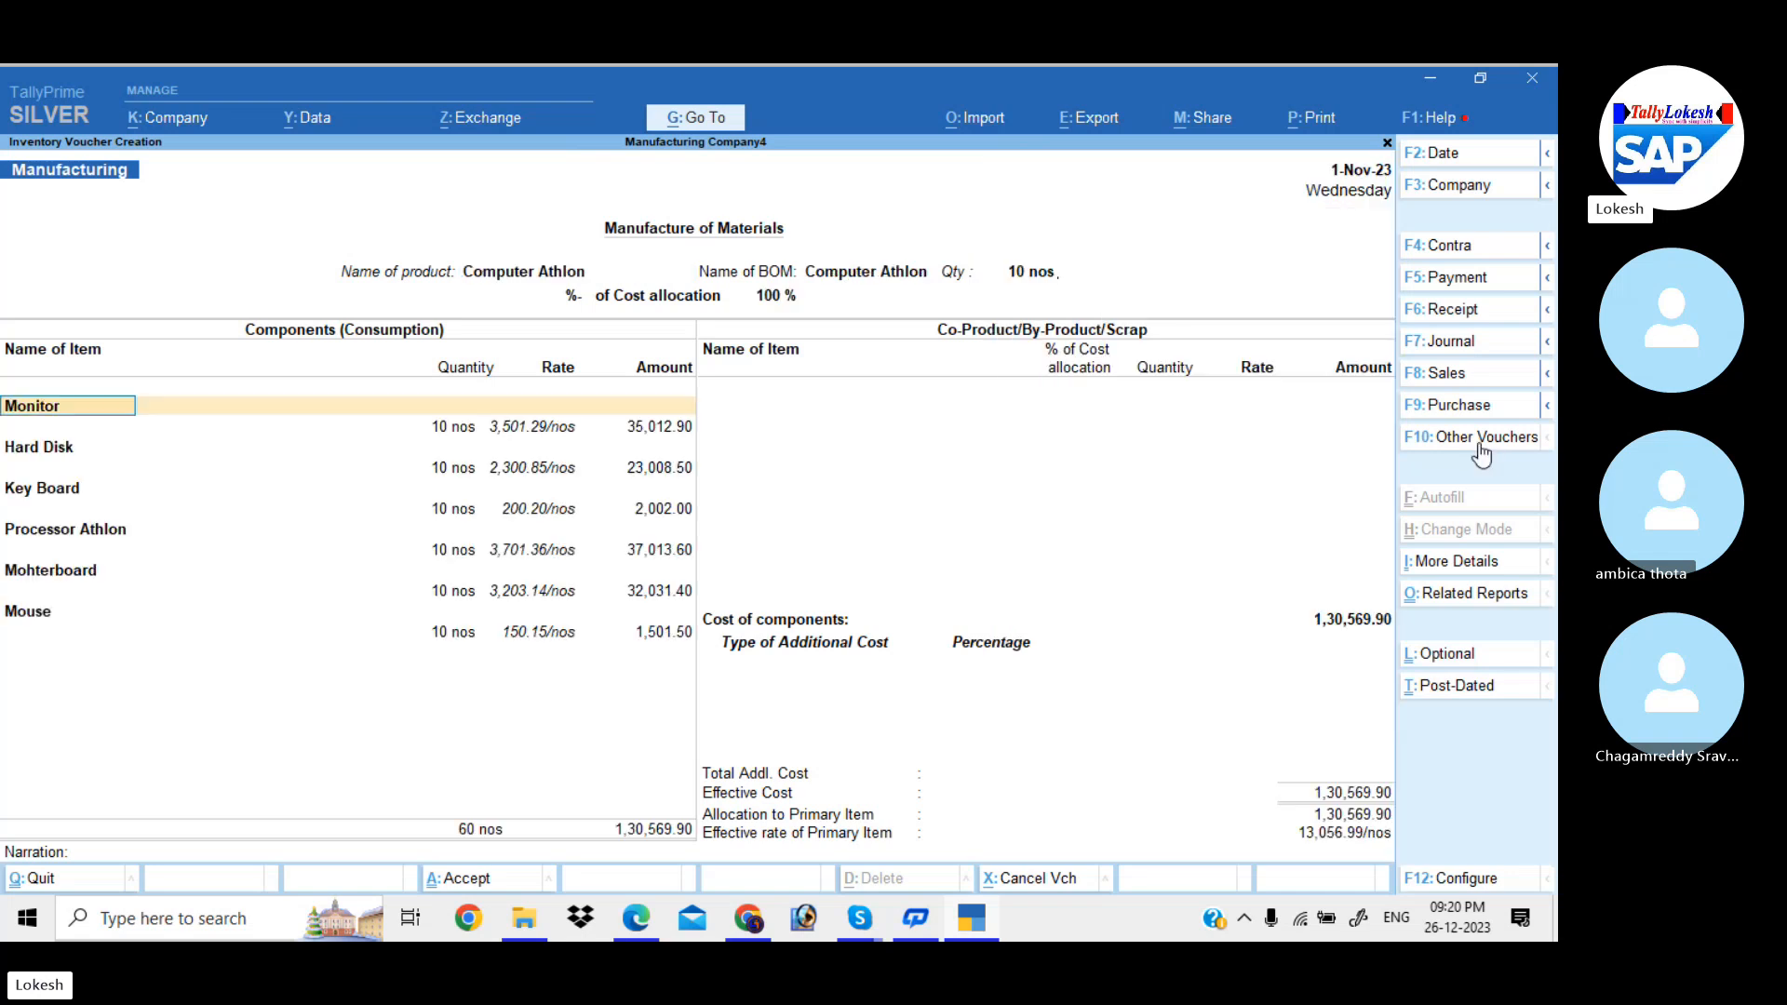
- Add Wages of 15,000 as an additional cost of the Computer Athlon production and save the manufacturing voucher
left_click(725, 670)
type("w")
key("Return")
key("Return")
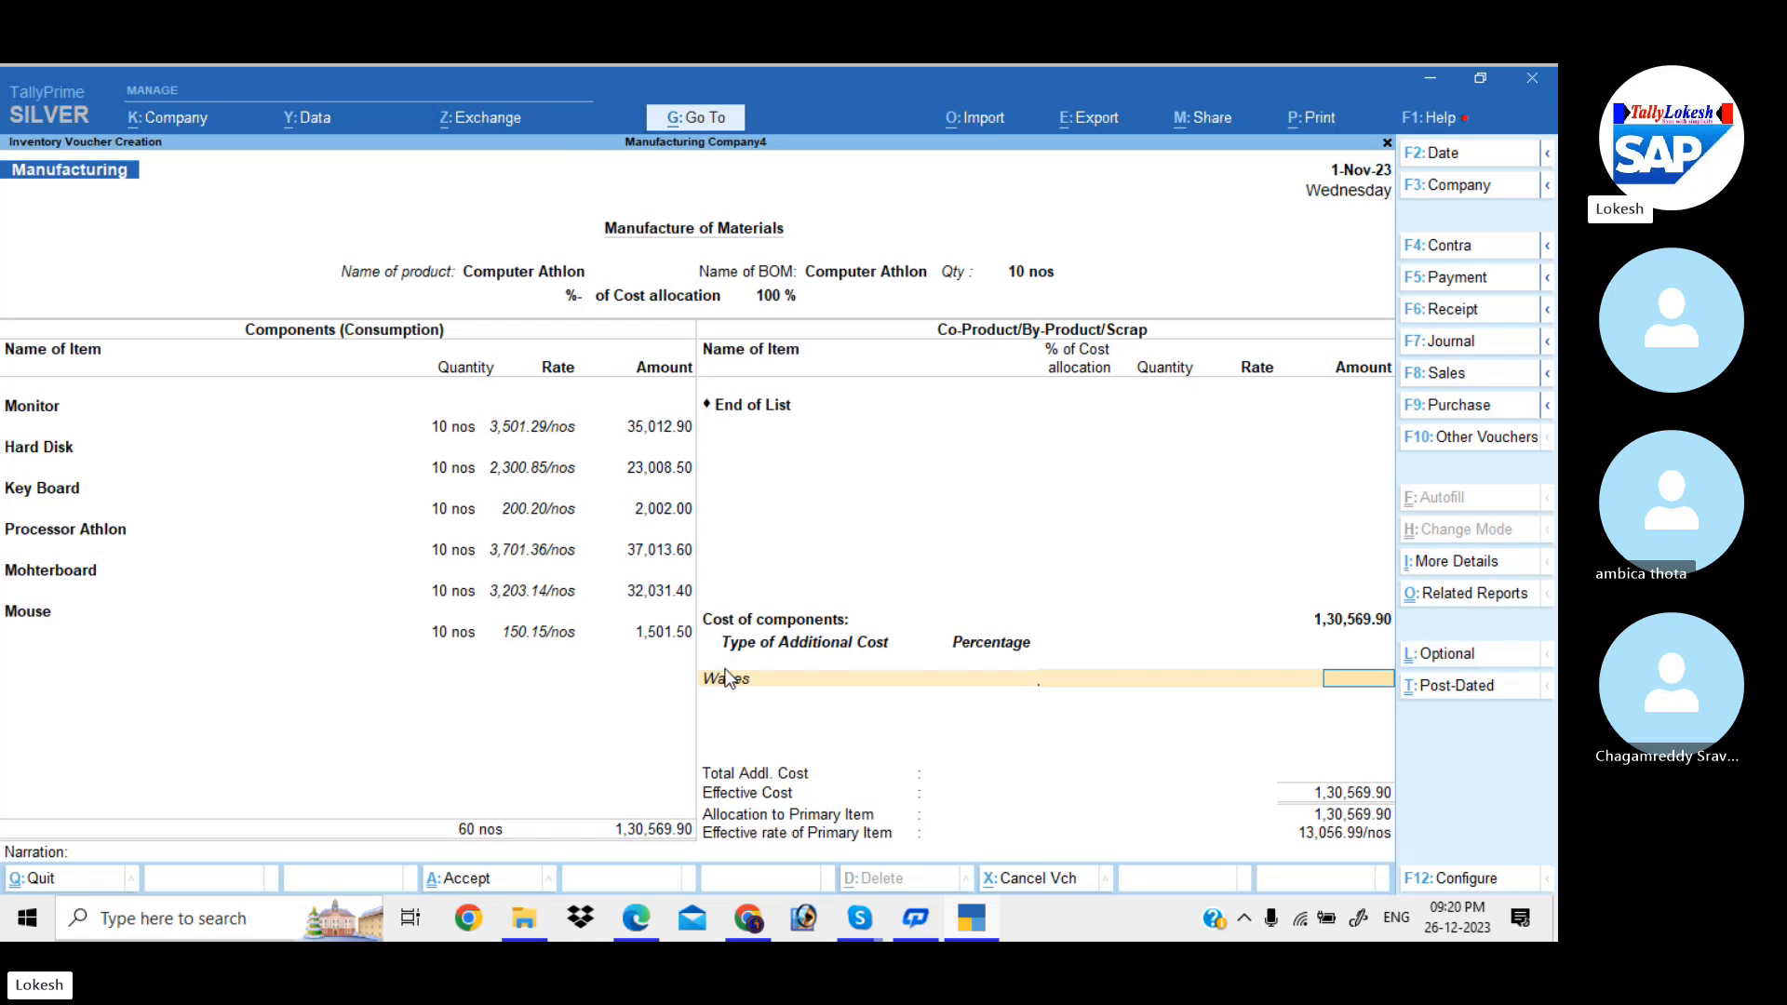
type("15000")
key("Return")
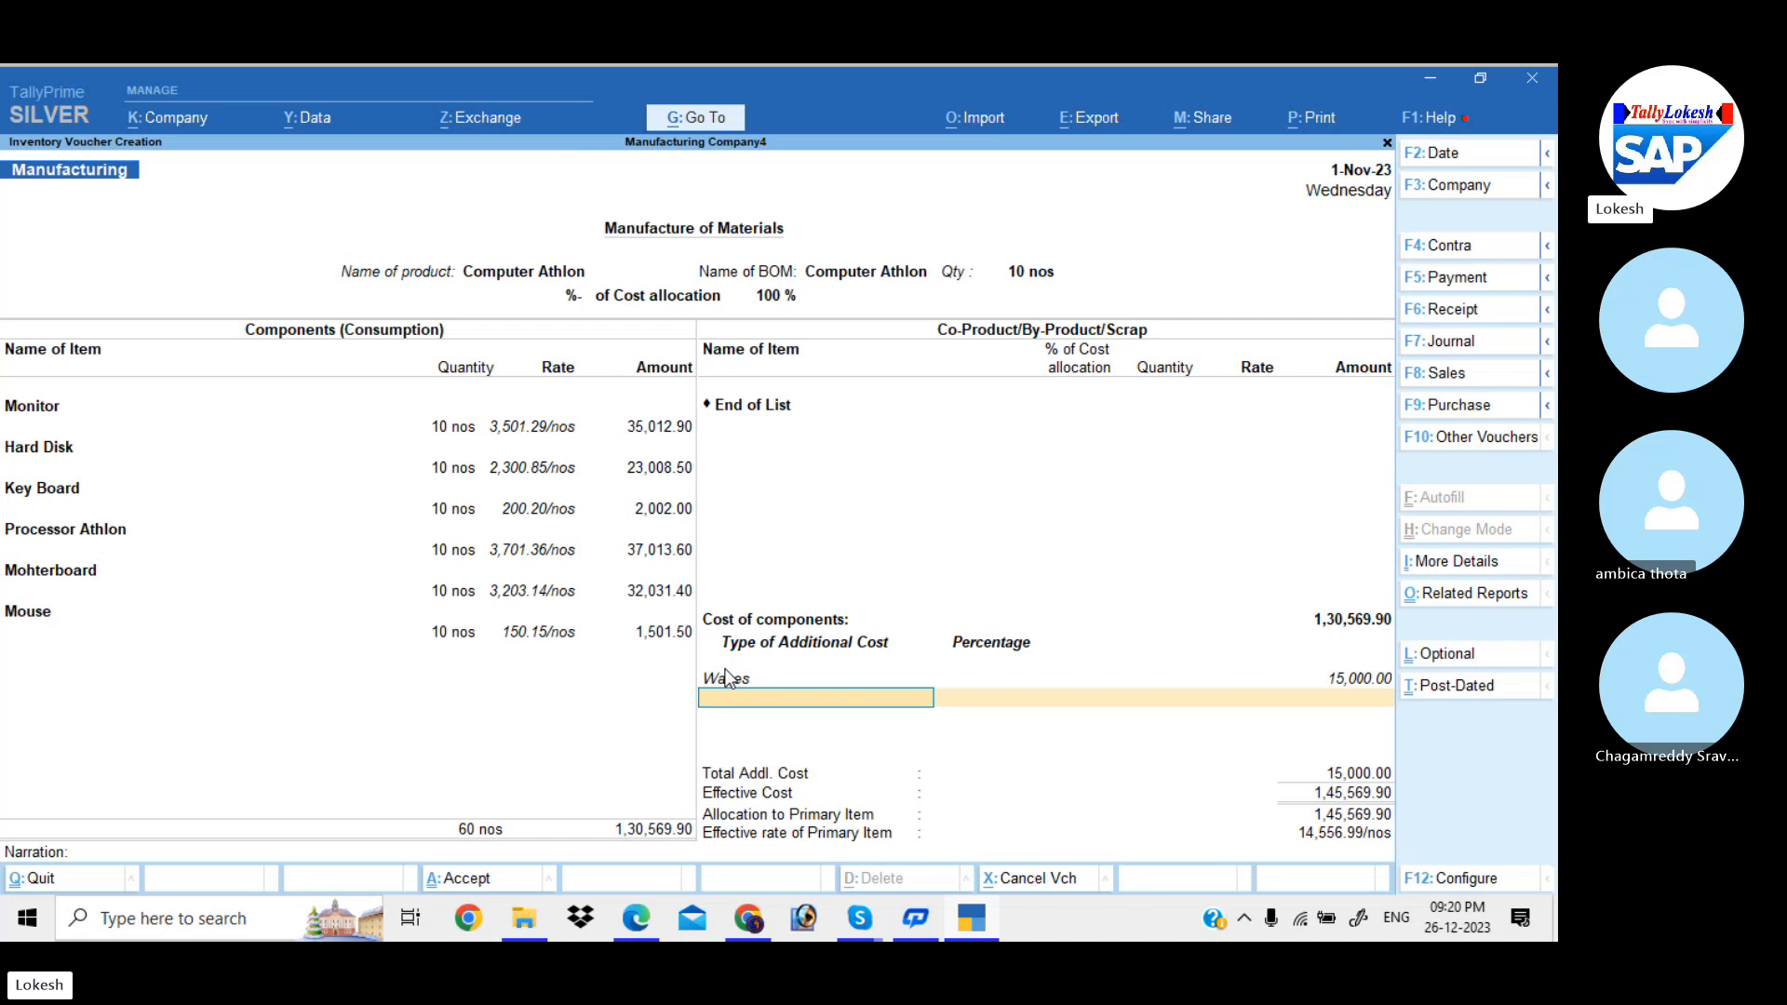
key("Return")
key("Return")
key("Return")
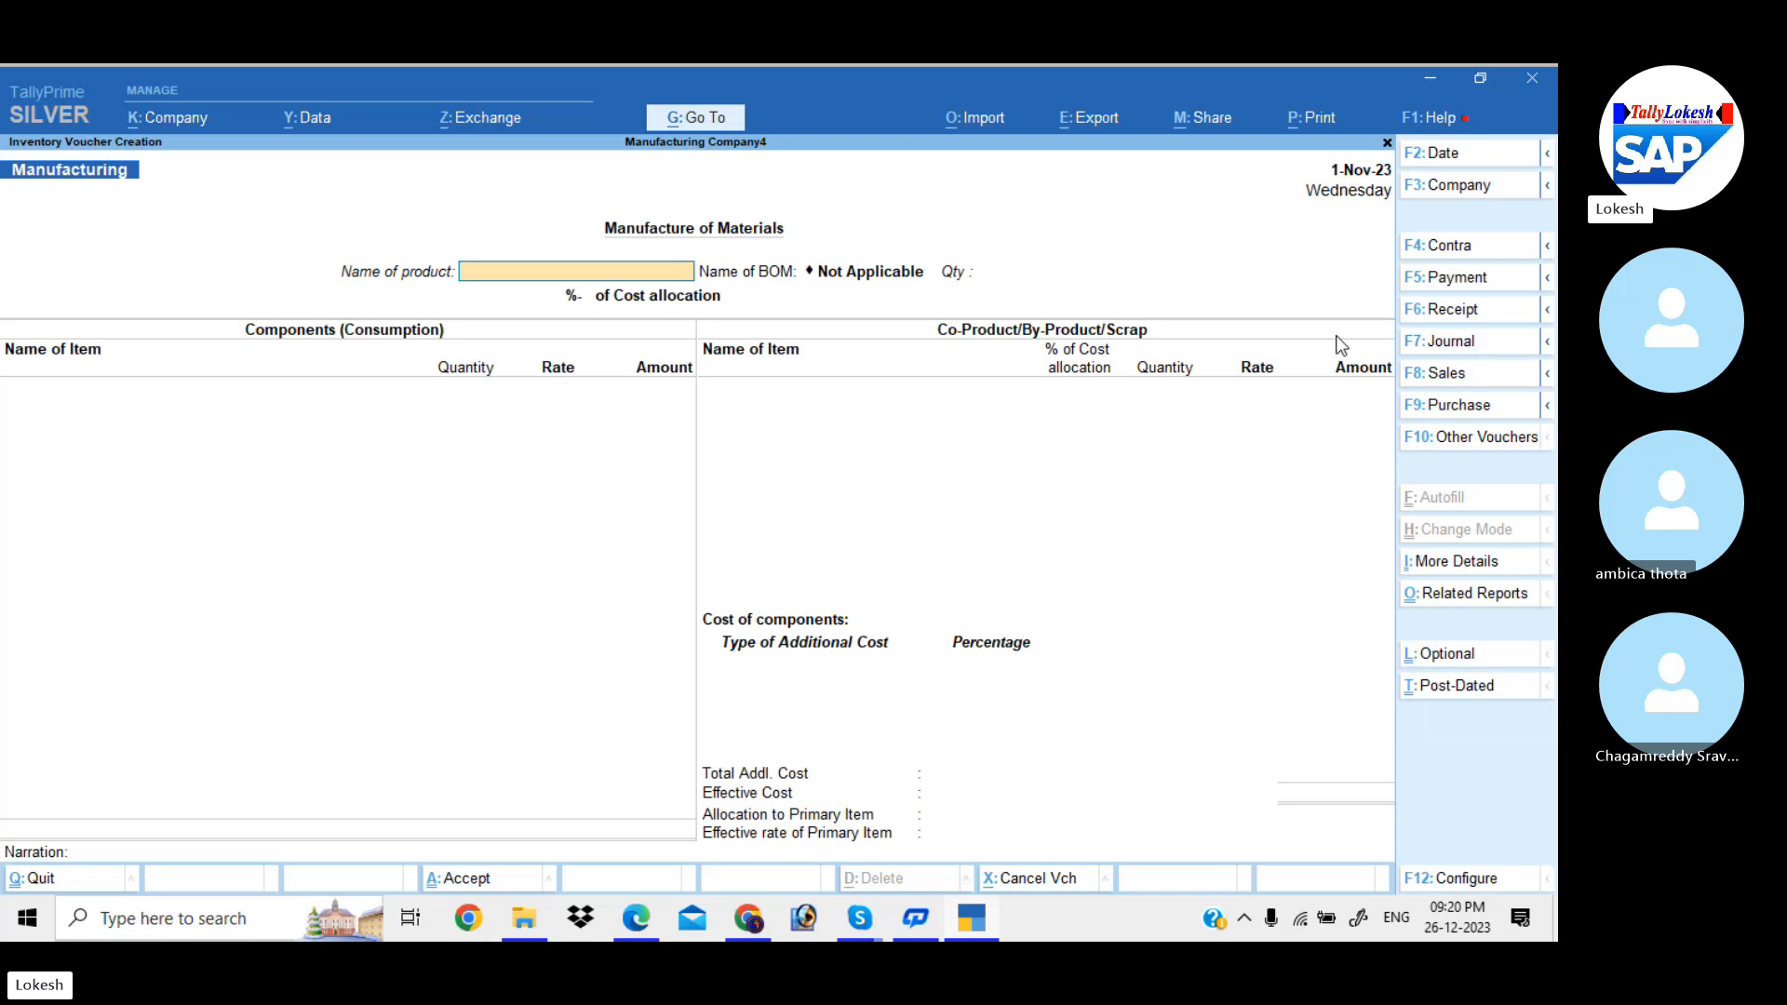
- Start a payment voucher and create the ledger Advance Income Tax under Current Assets for its debit line
left_click(1455, 289)
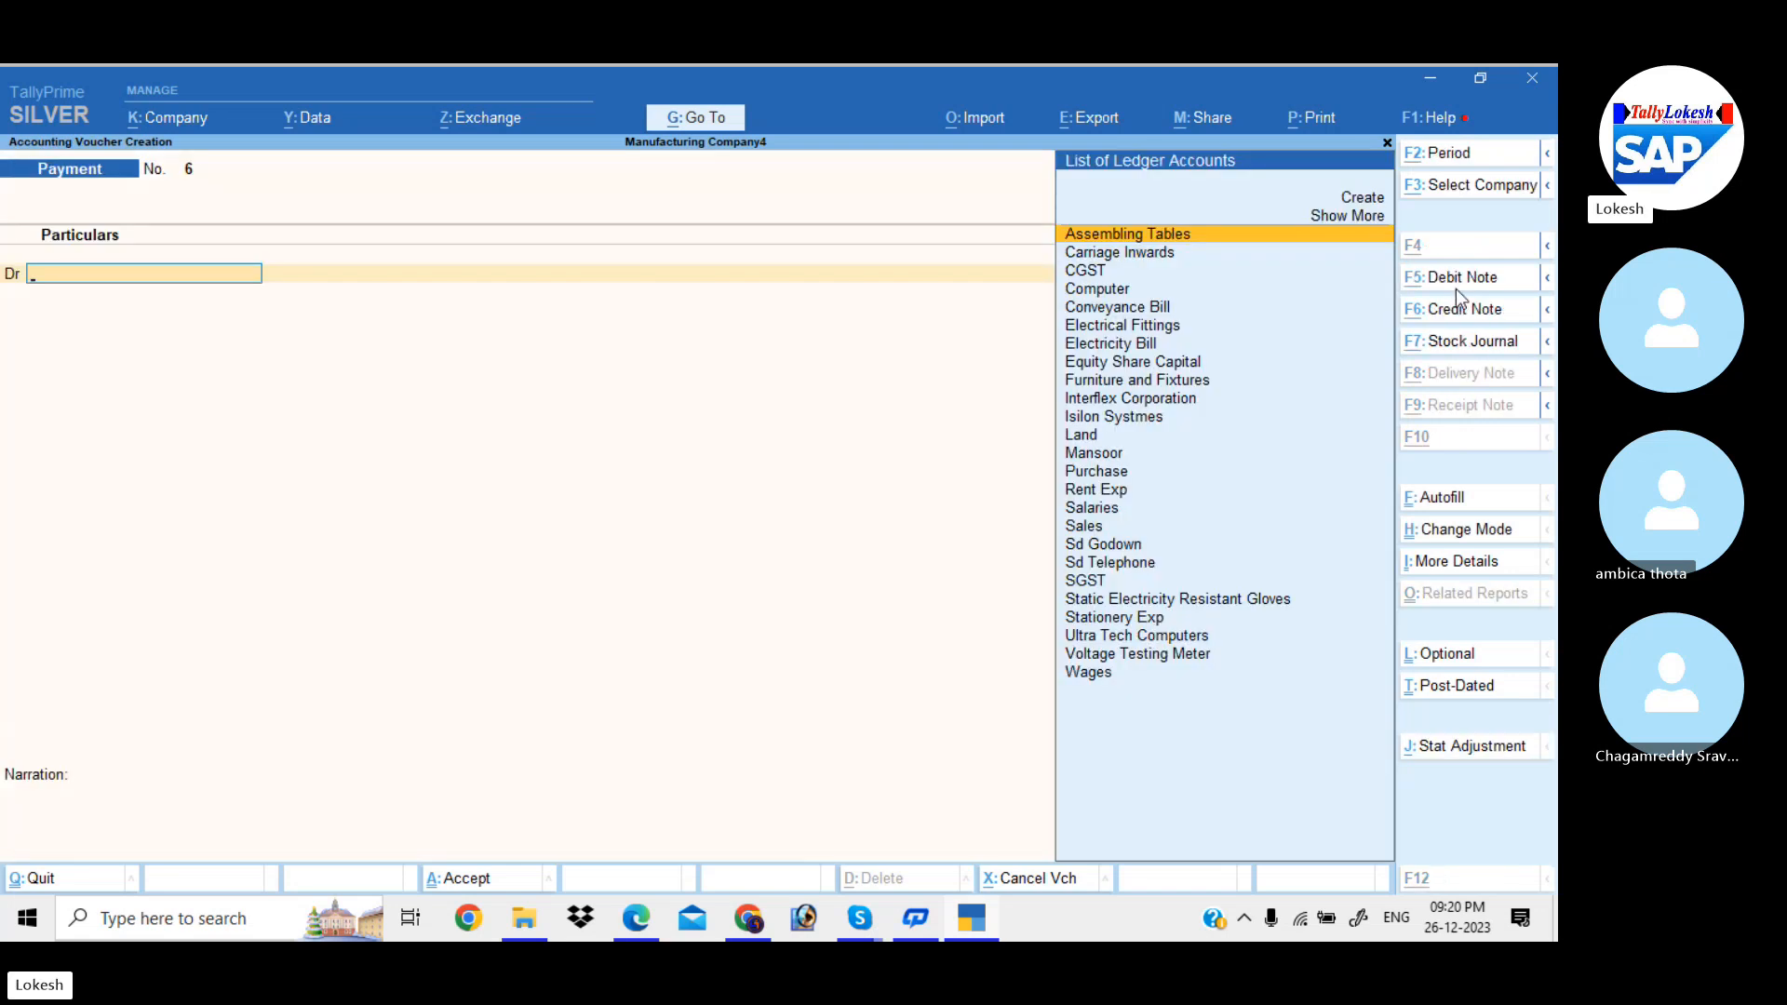
key("alt+c")
type("Advance i")
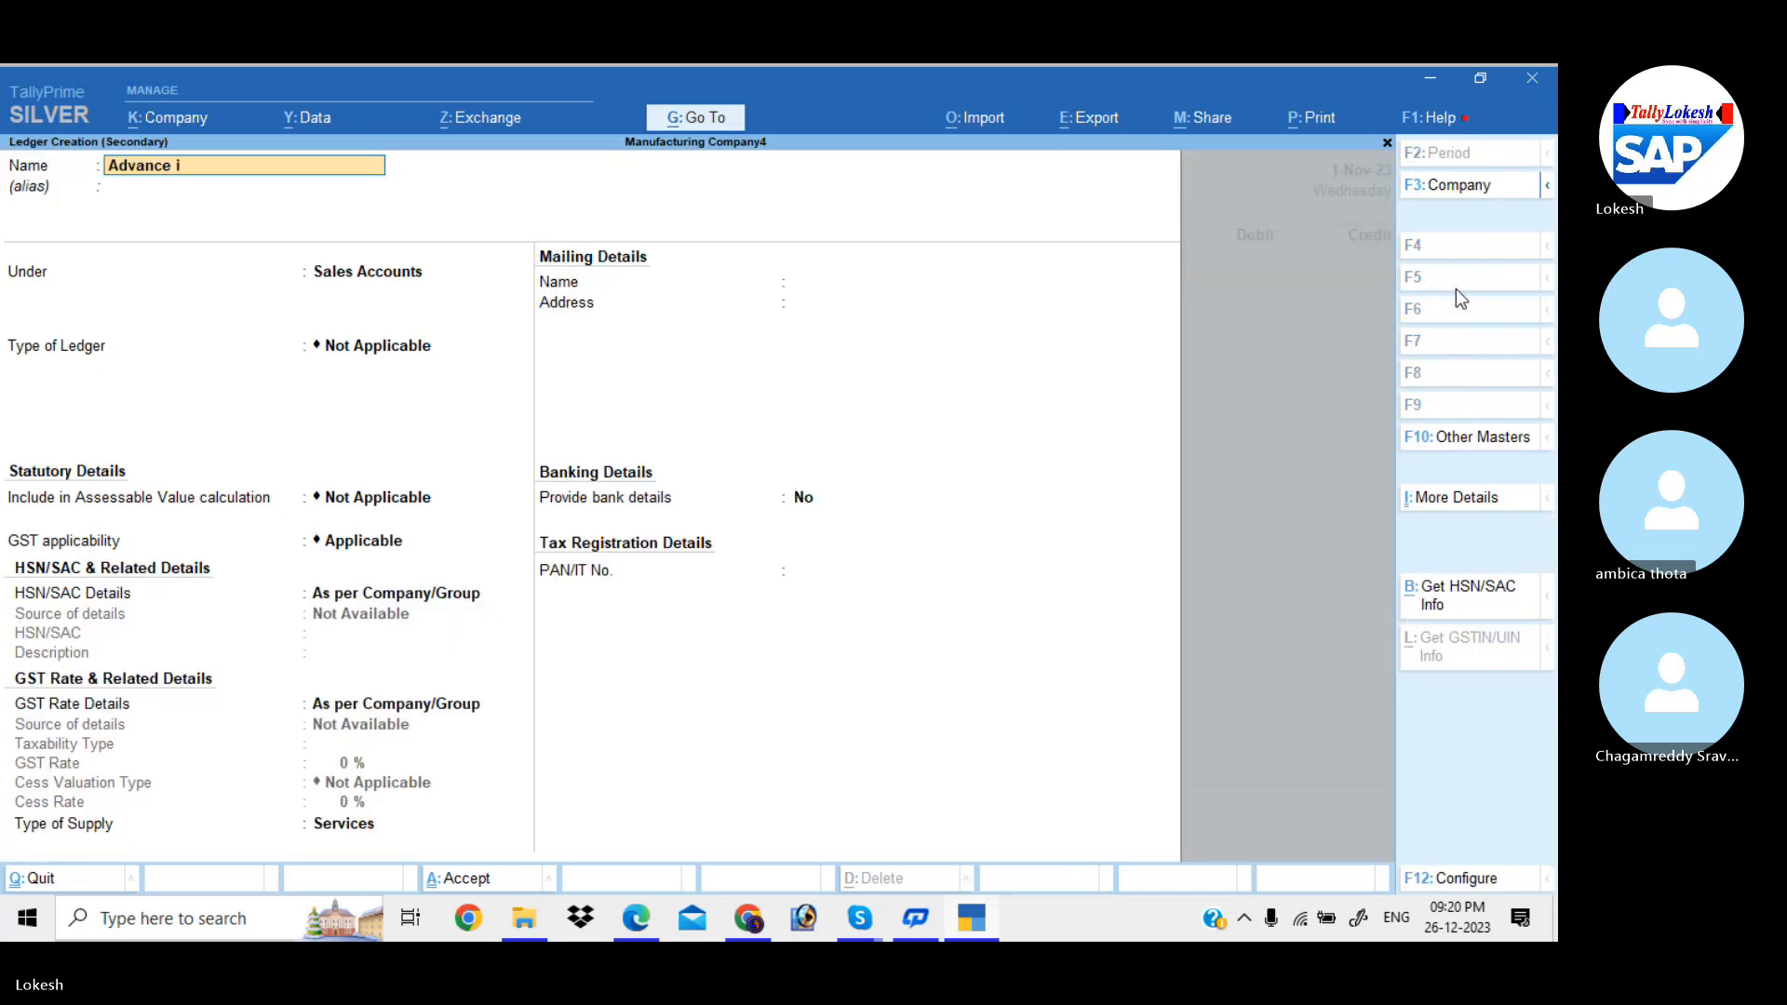
type("ncome Tax")
key("Return")
type("Cur")
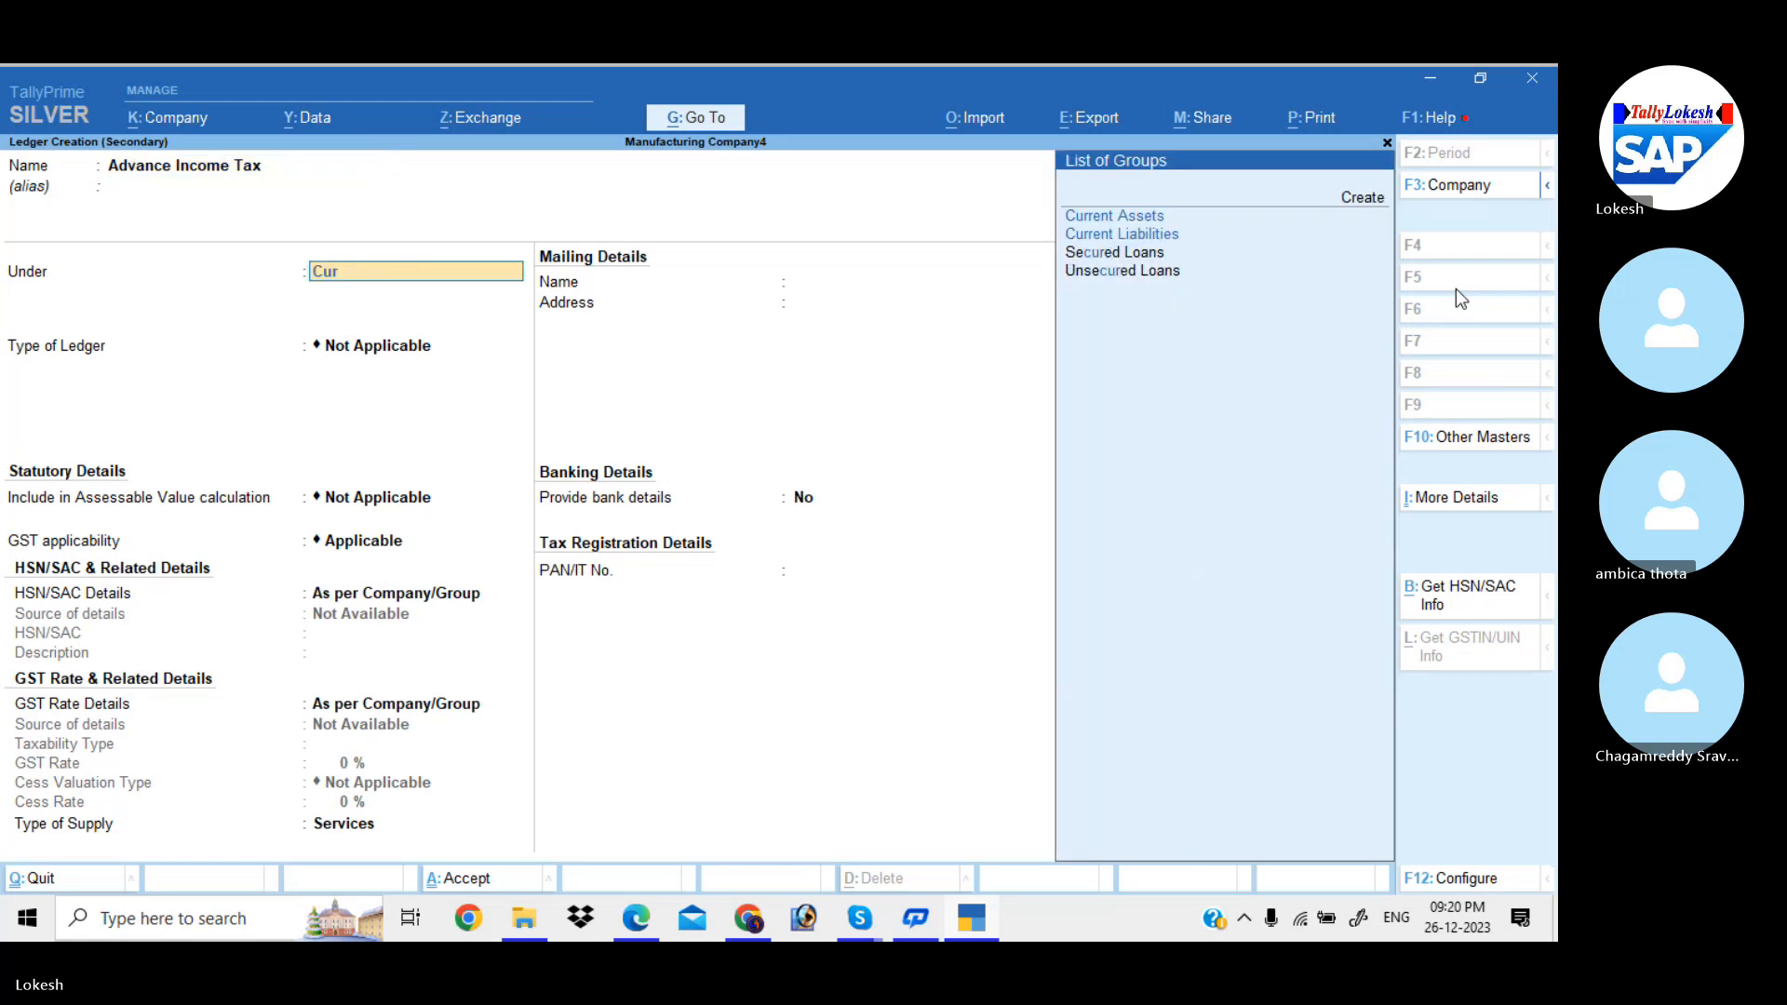
key("Return")
key("Return")
key("ctrl+a")
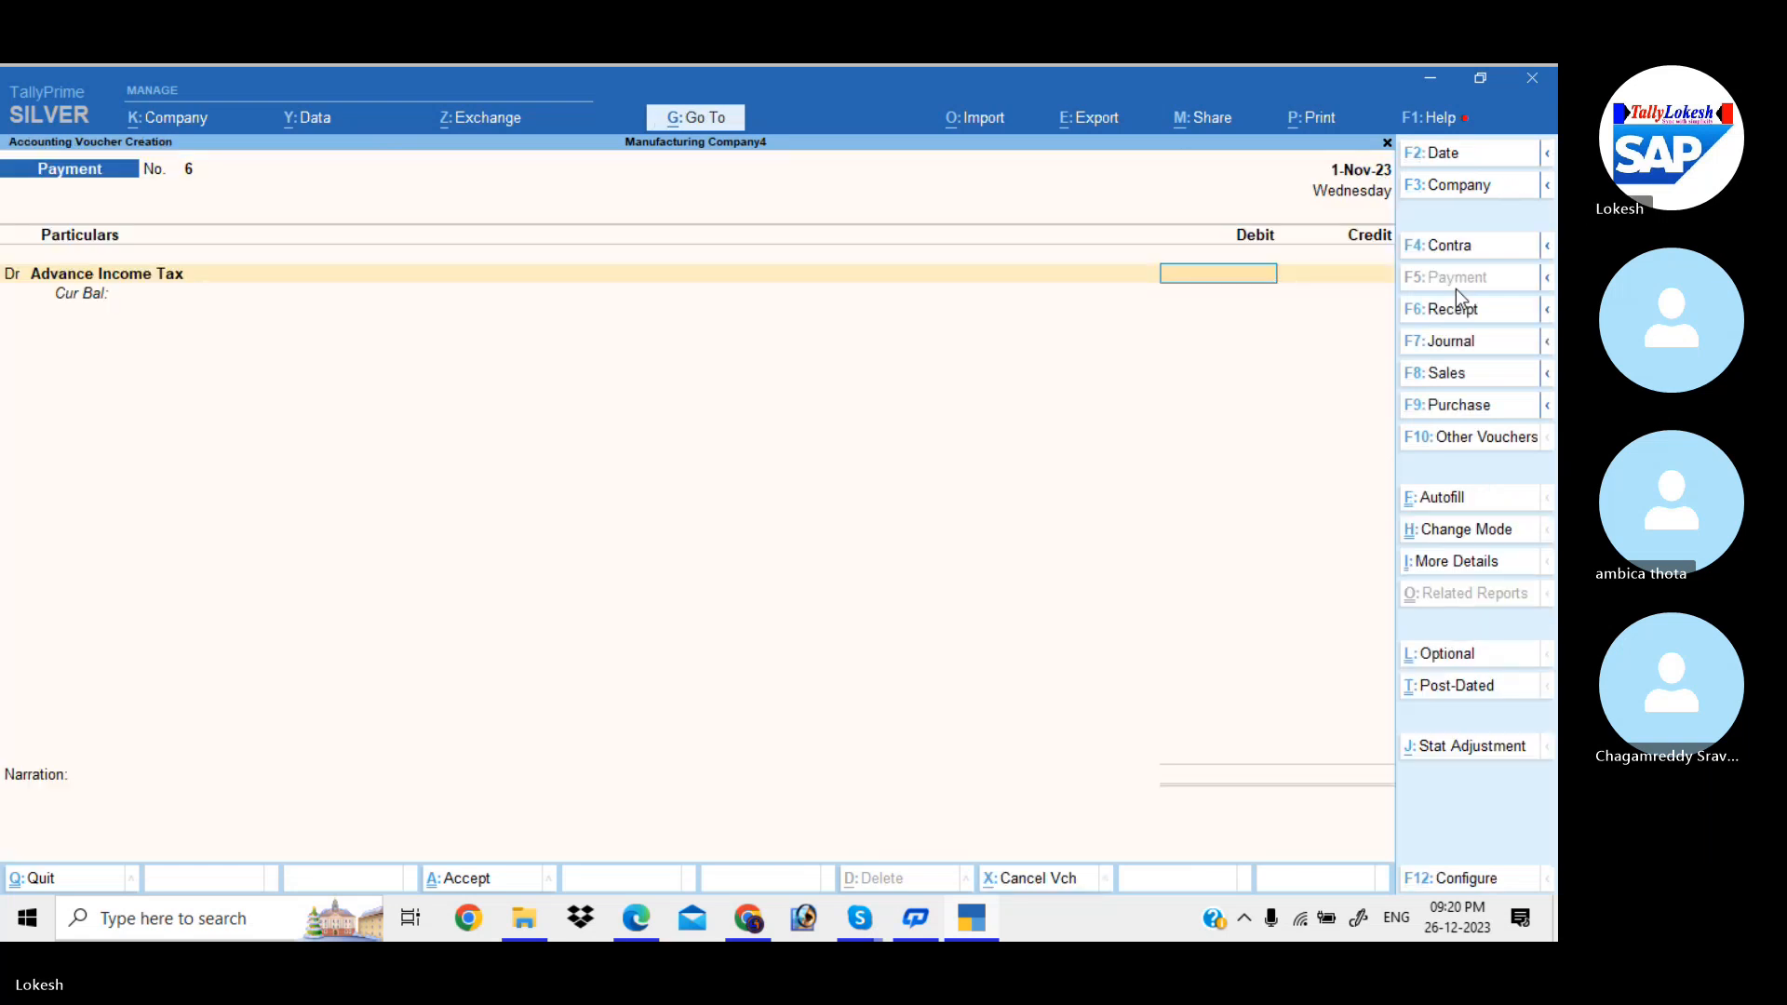
- Debit Advance Income Tax with 5,000, credit Hdfc Bank for the same amount, and save the payment voucher
type("5000")
key("Return")
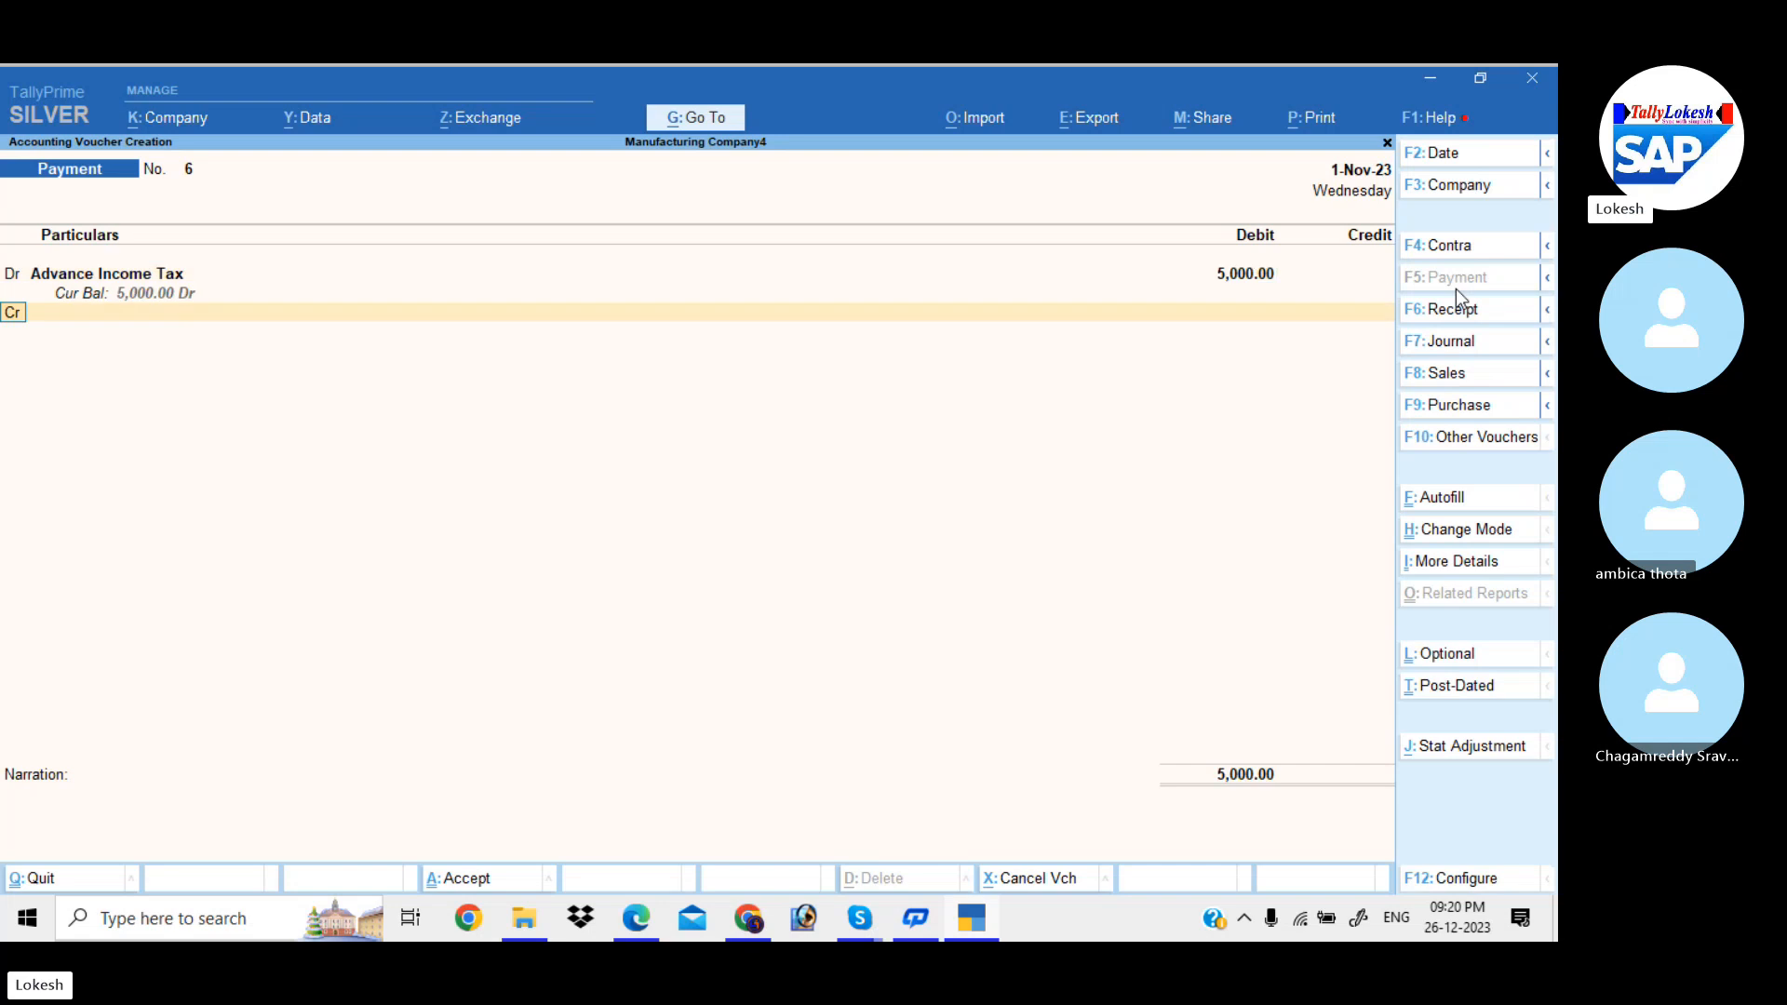
type("h")
key("Return")
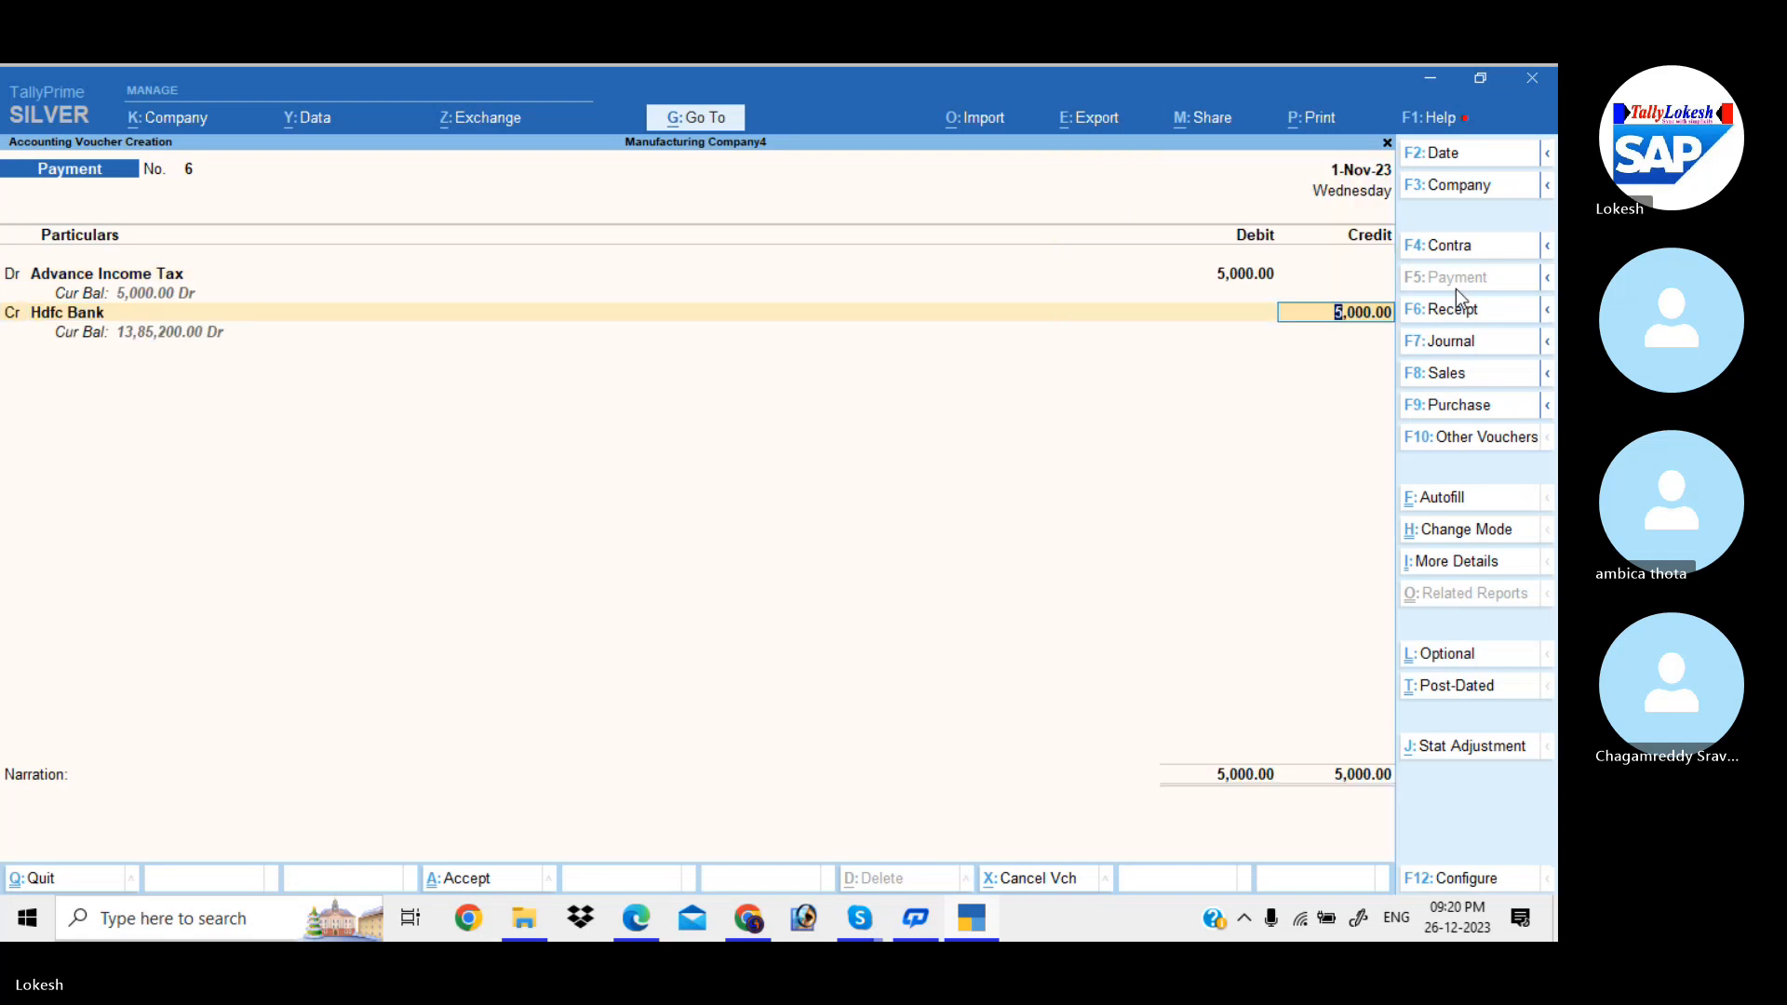
key("ctrl+a")
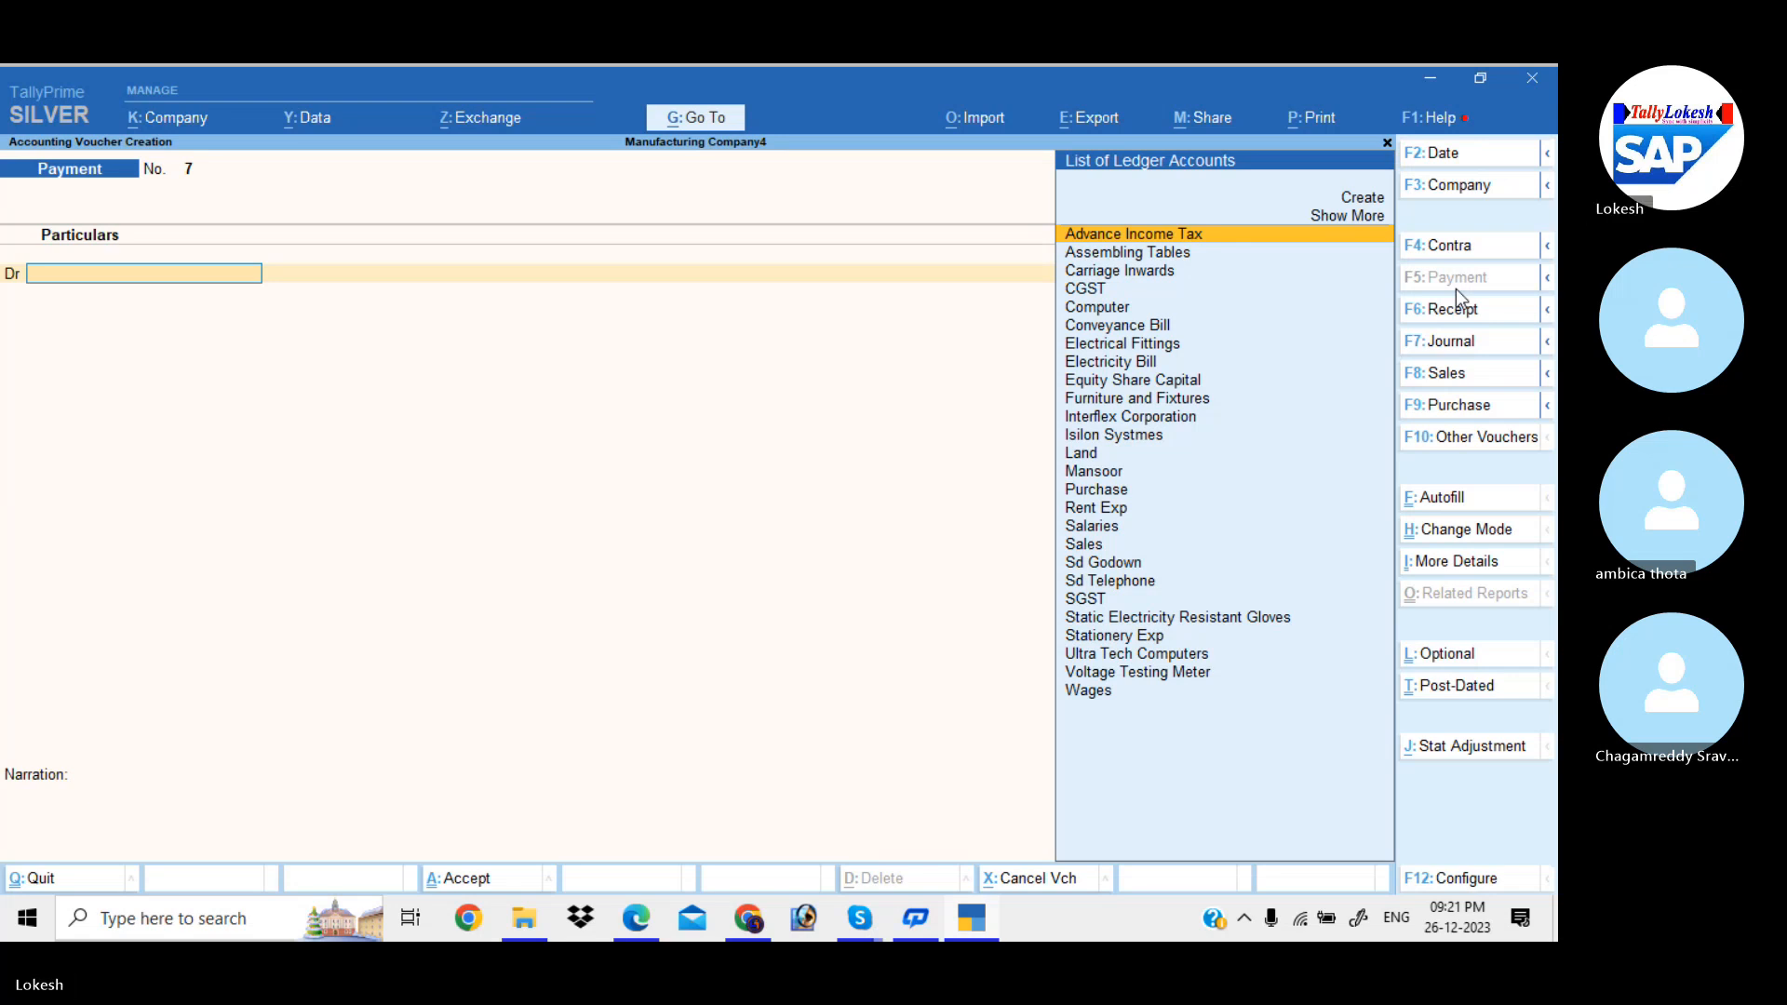
- Start a receipt voucher and create the ledger Smith and Brother under Loans (Liability) for its credit line
left_click(1464, 315)
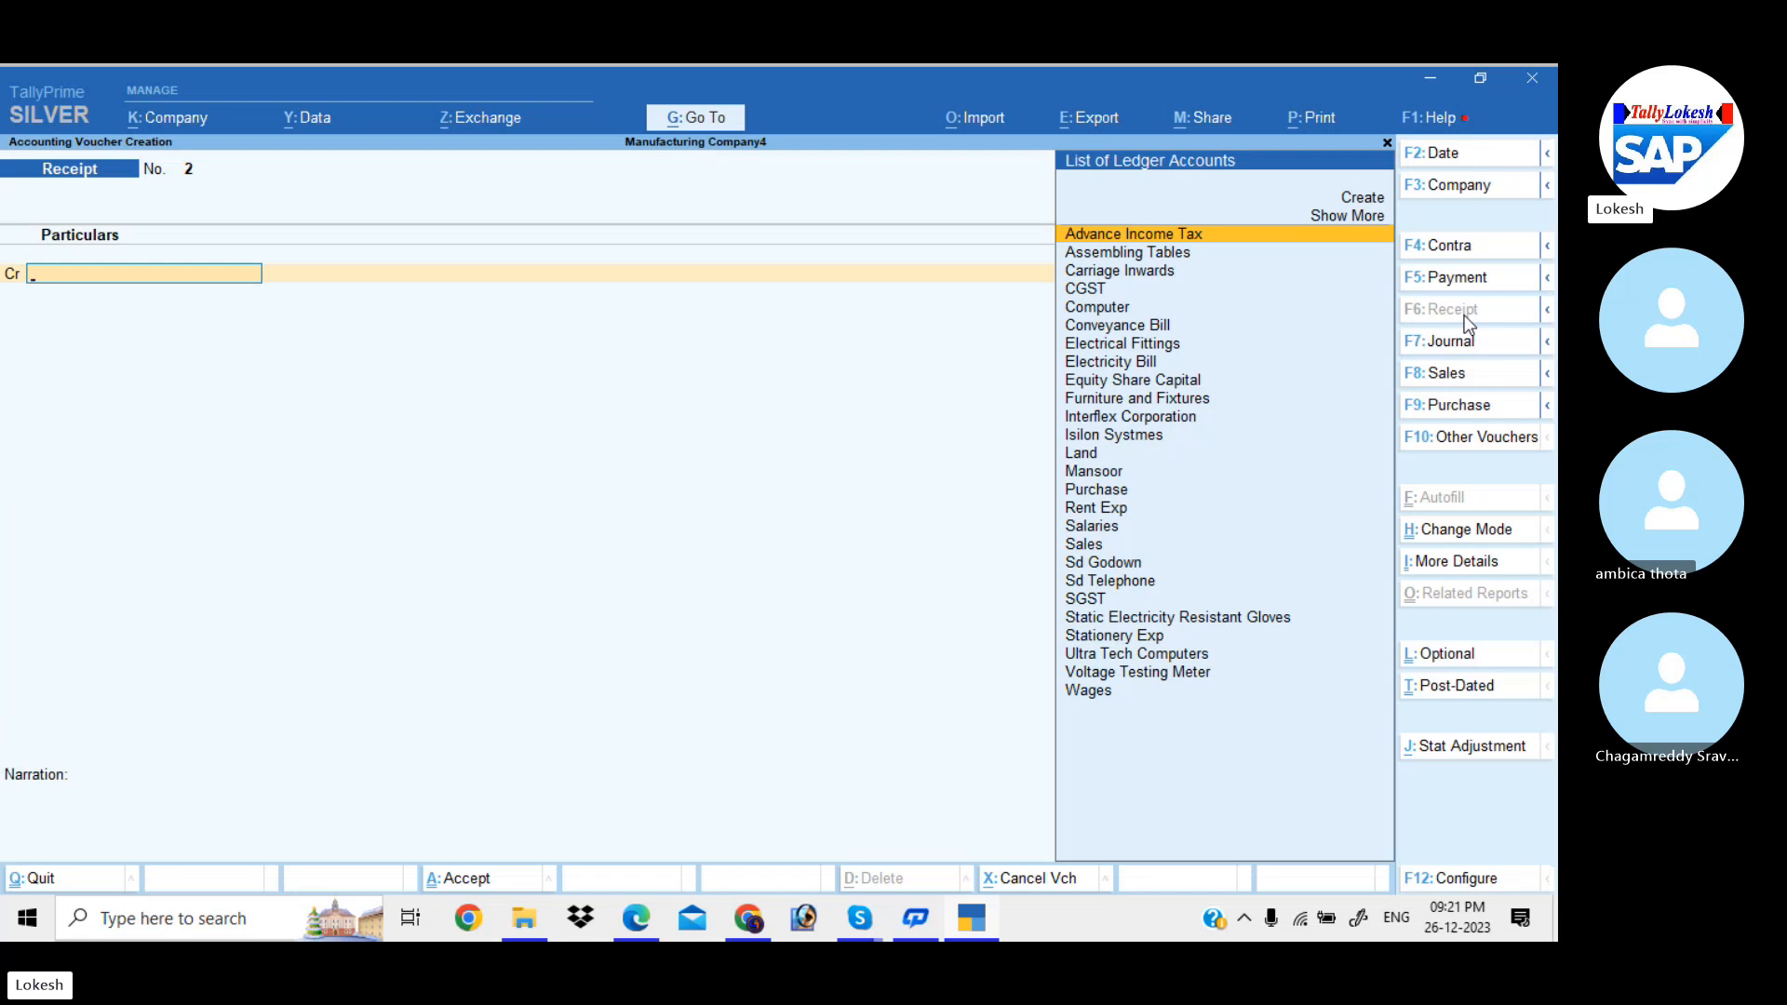
key("alt+c")
type("Smit")
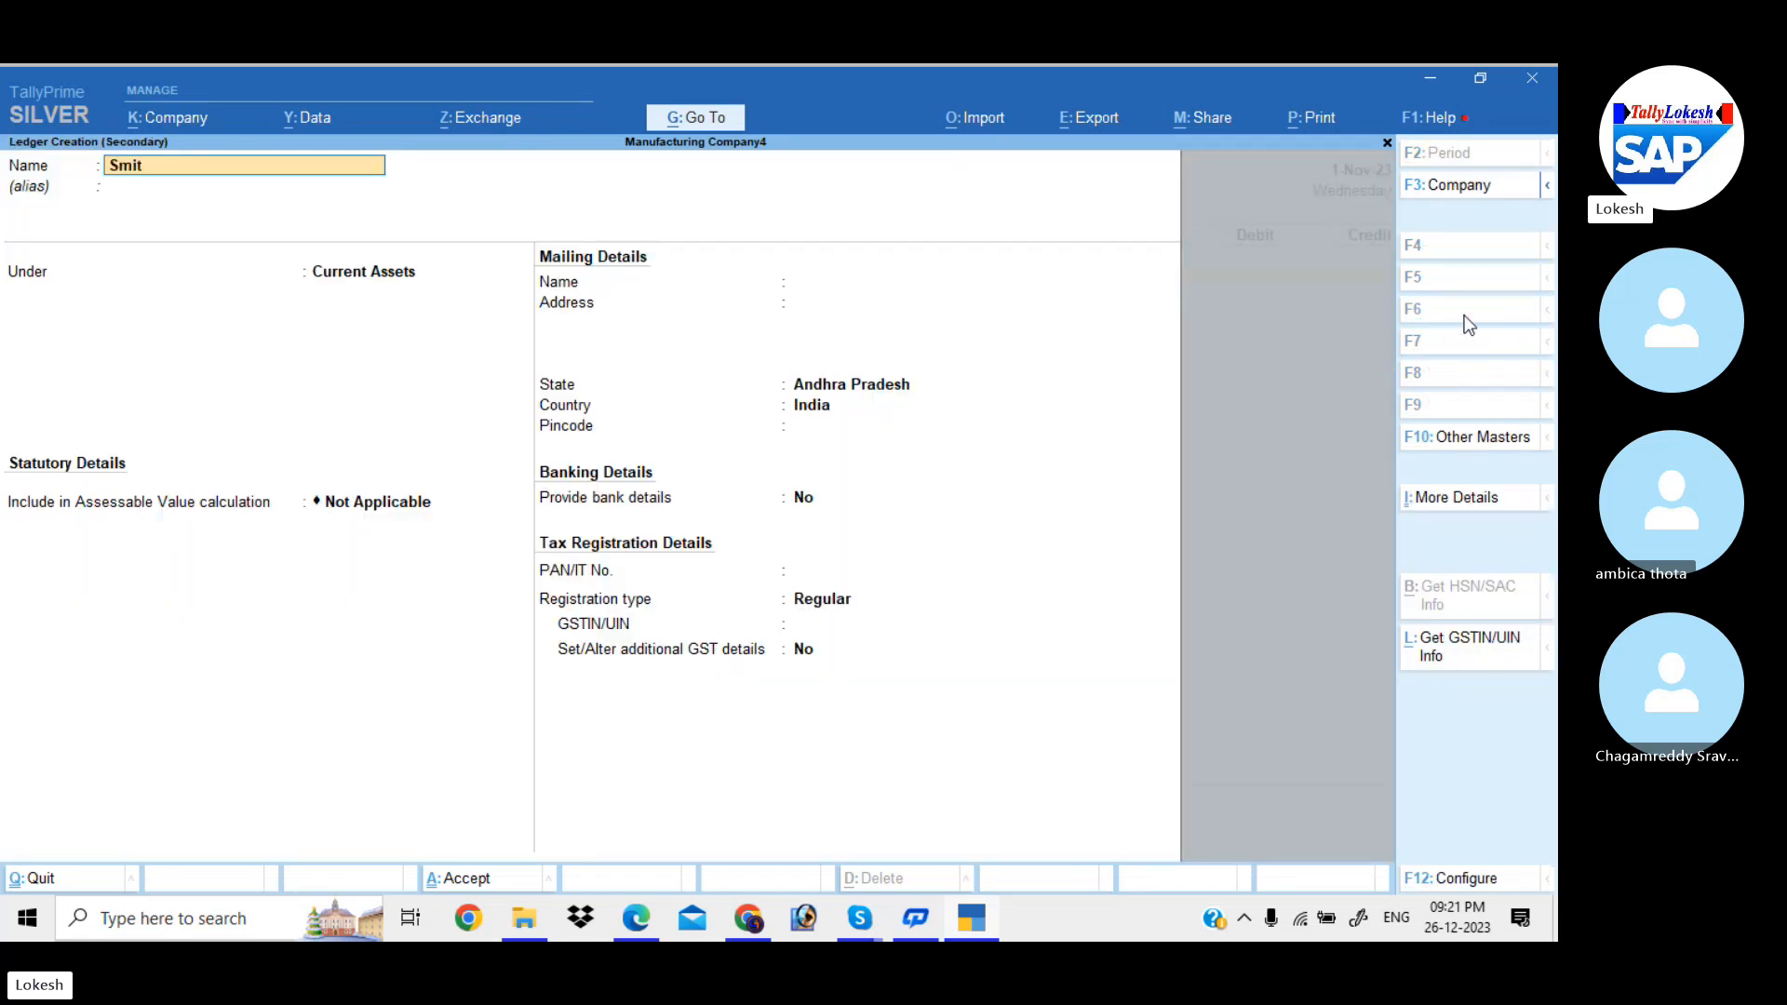
type("h and Brother")
key("Return")
type("Cu")
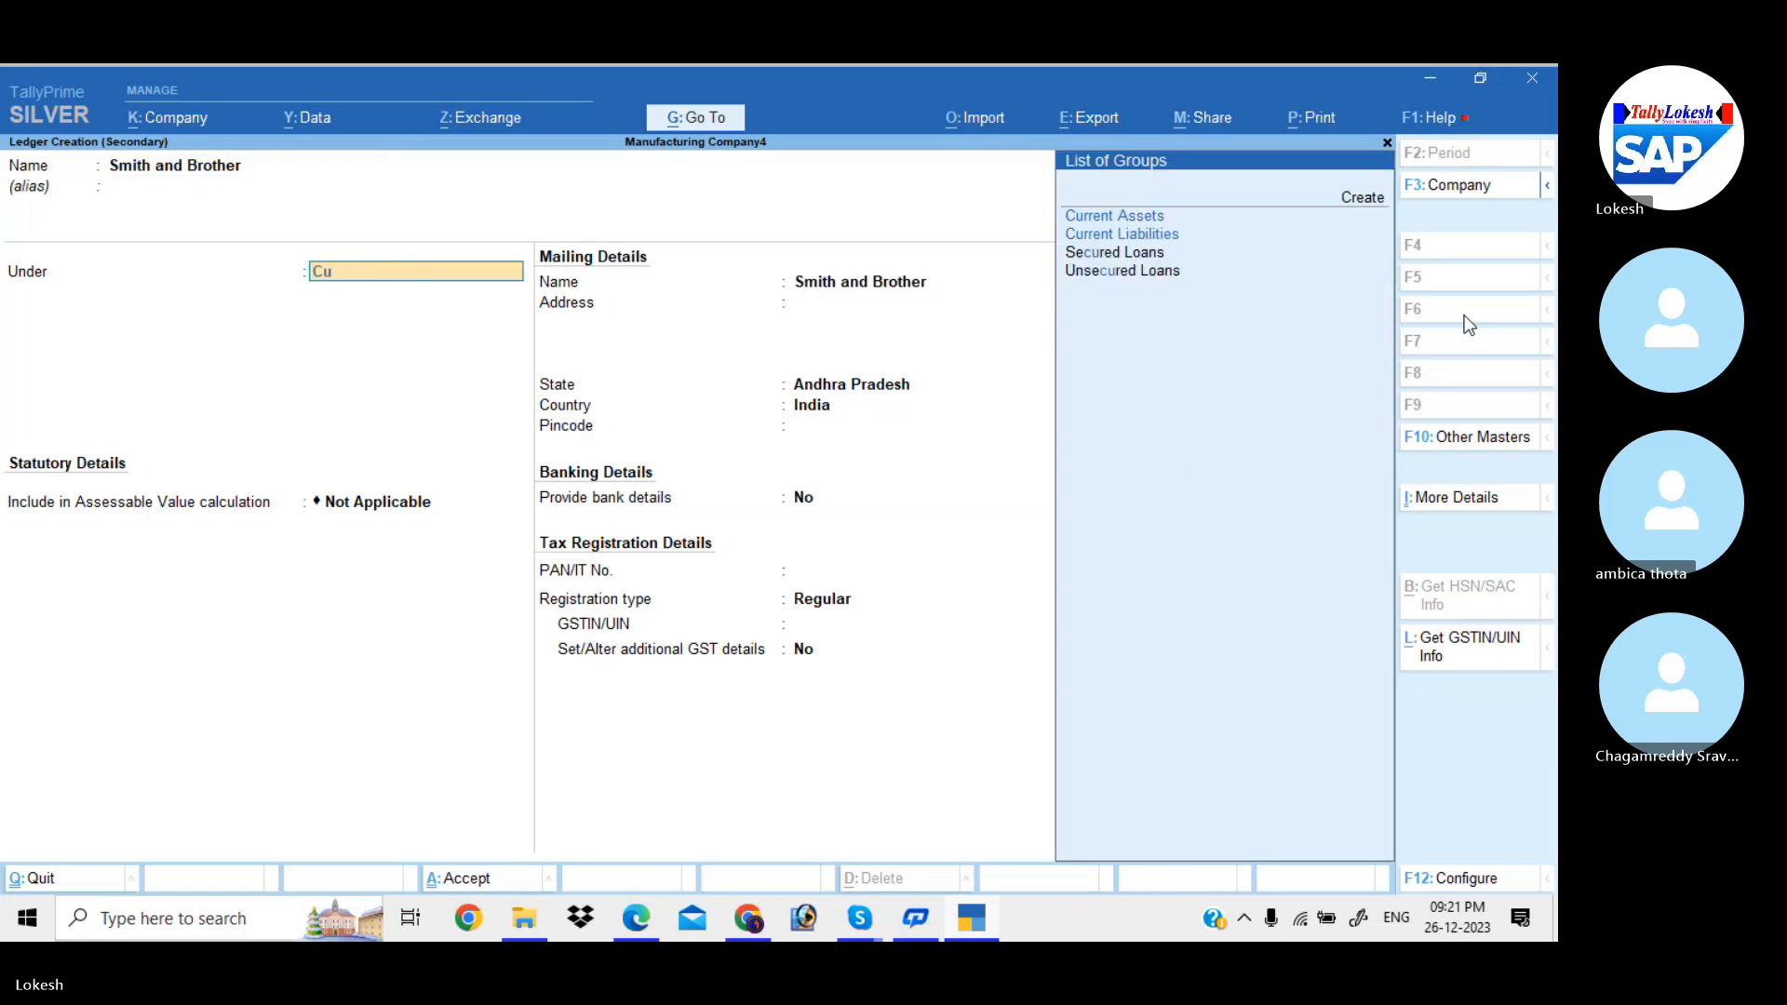
key("BackSpace")
key("BackSpace")
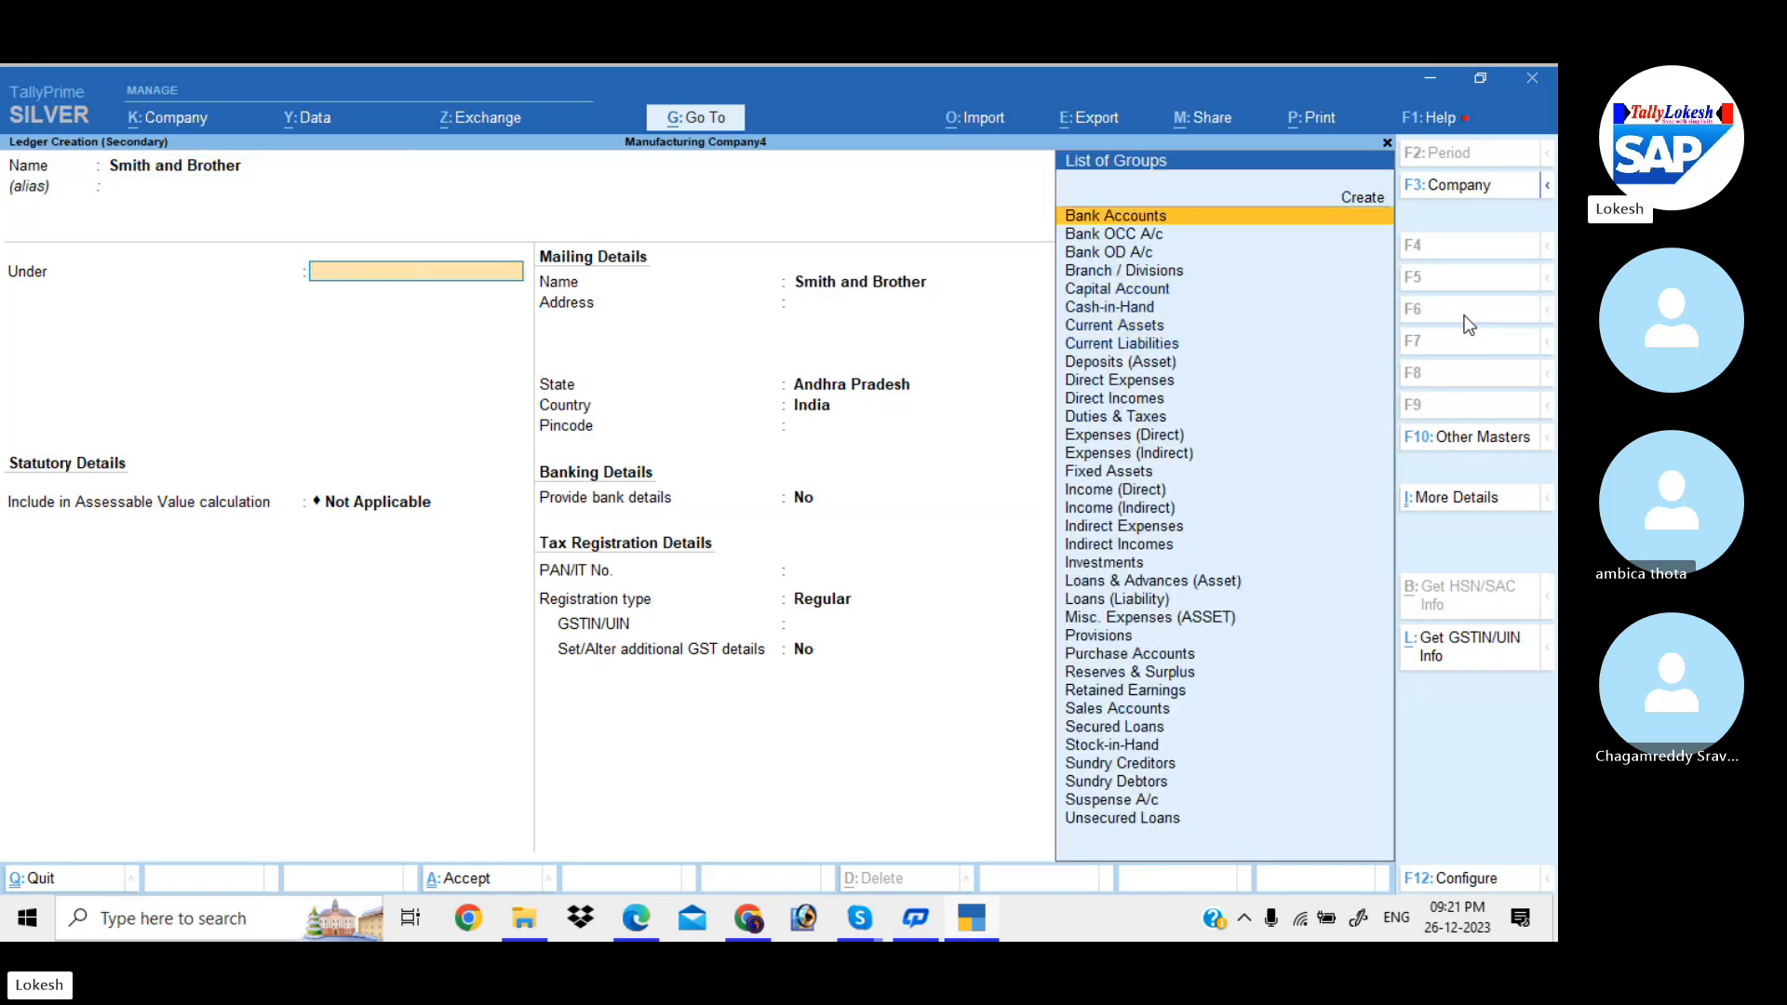
type("Lo")
key("Down")
key("Return")
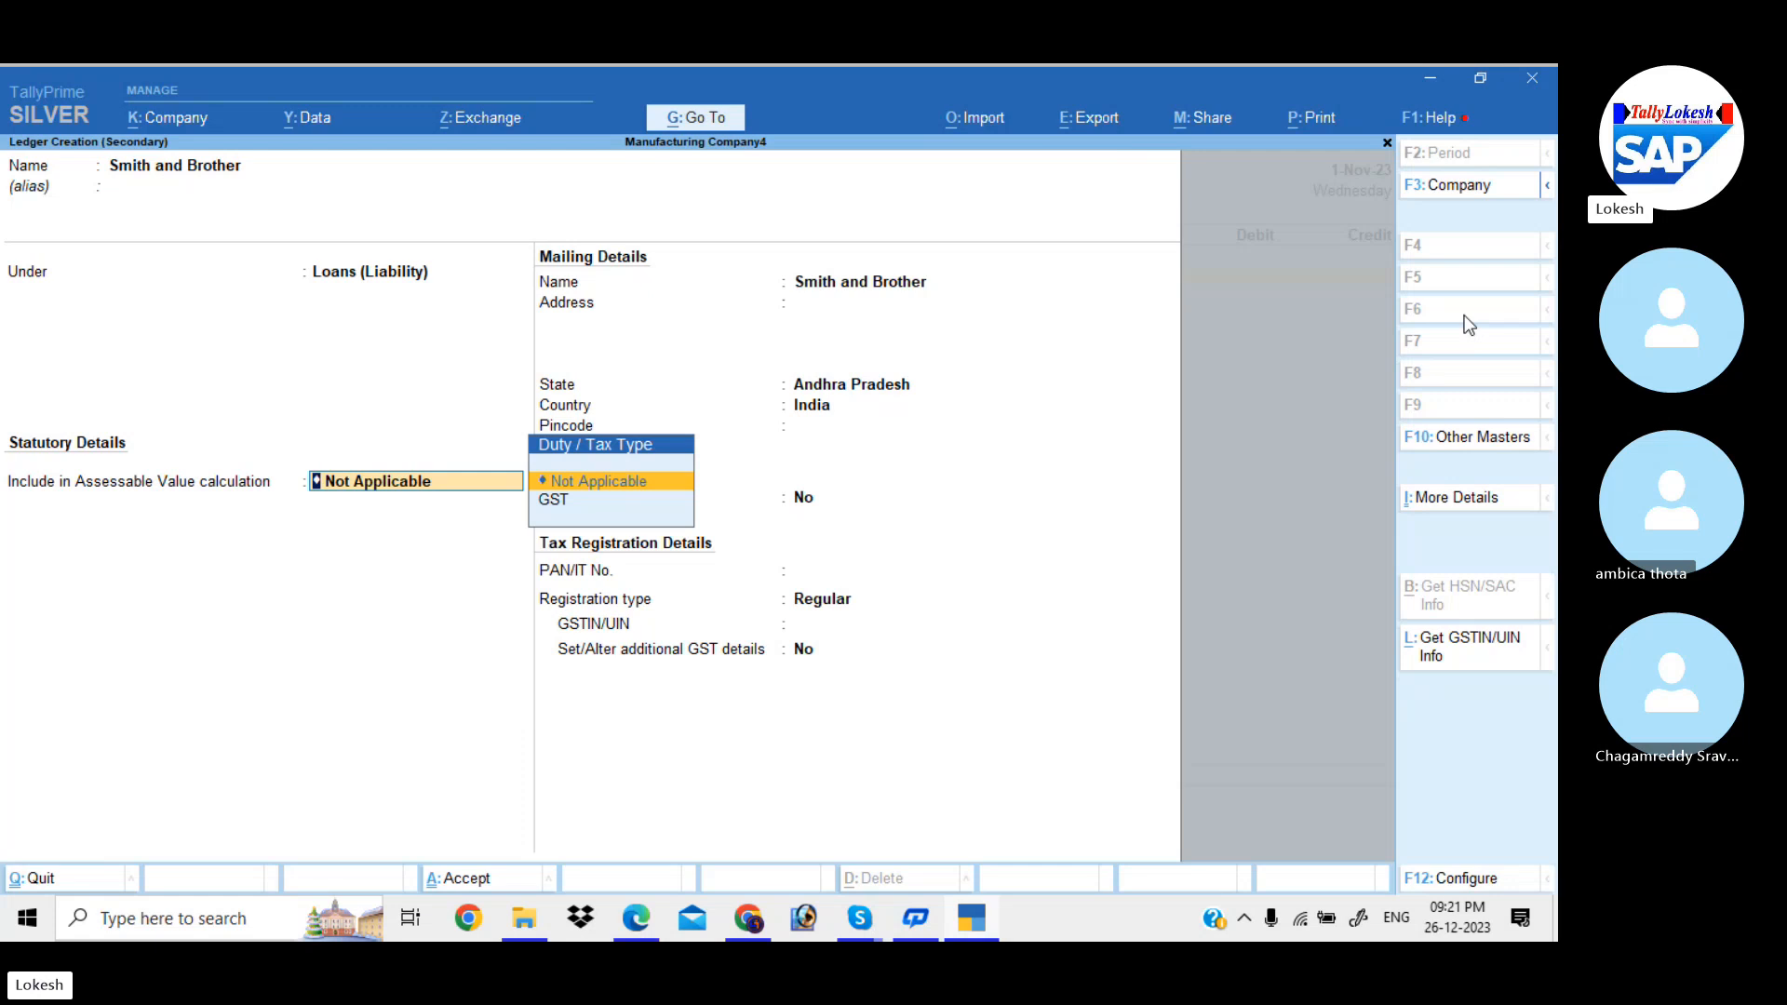
key("ctrl+a")
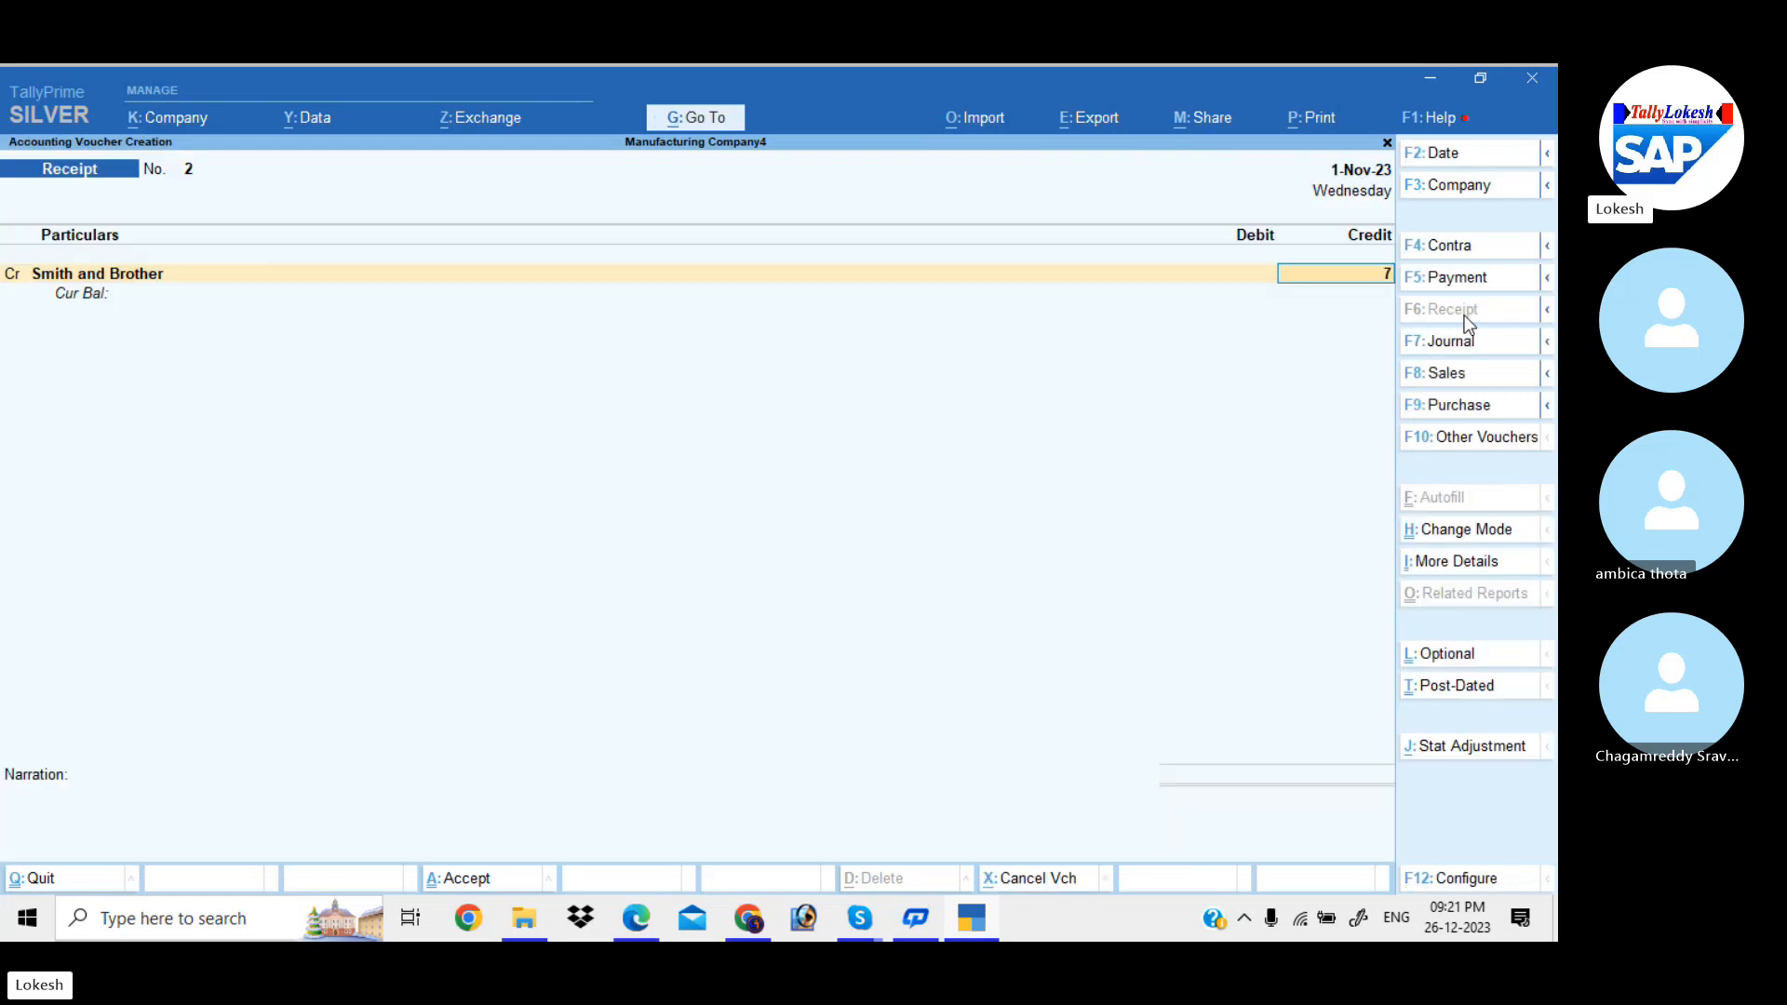
- Credit Smith and Brother with 75,000, debit Hdfc Bank for the same amount, and save the receipt voucher
type("75000")
key("Return")
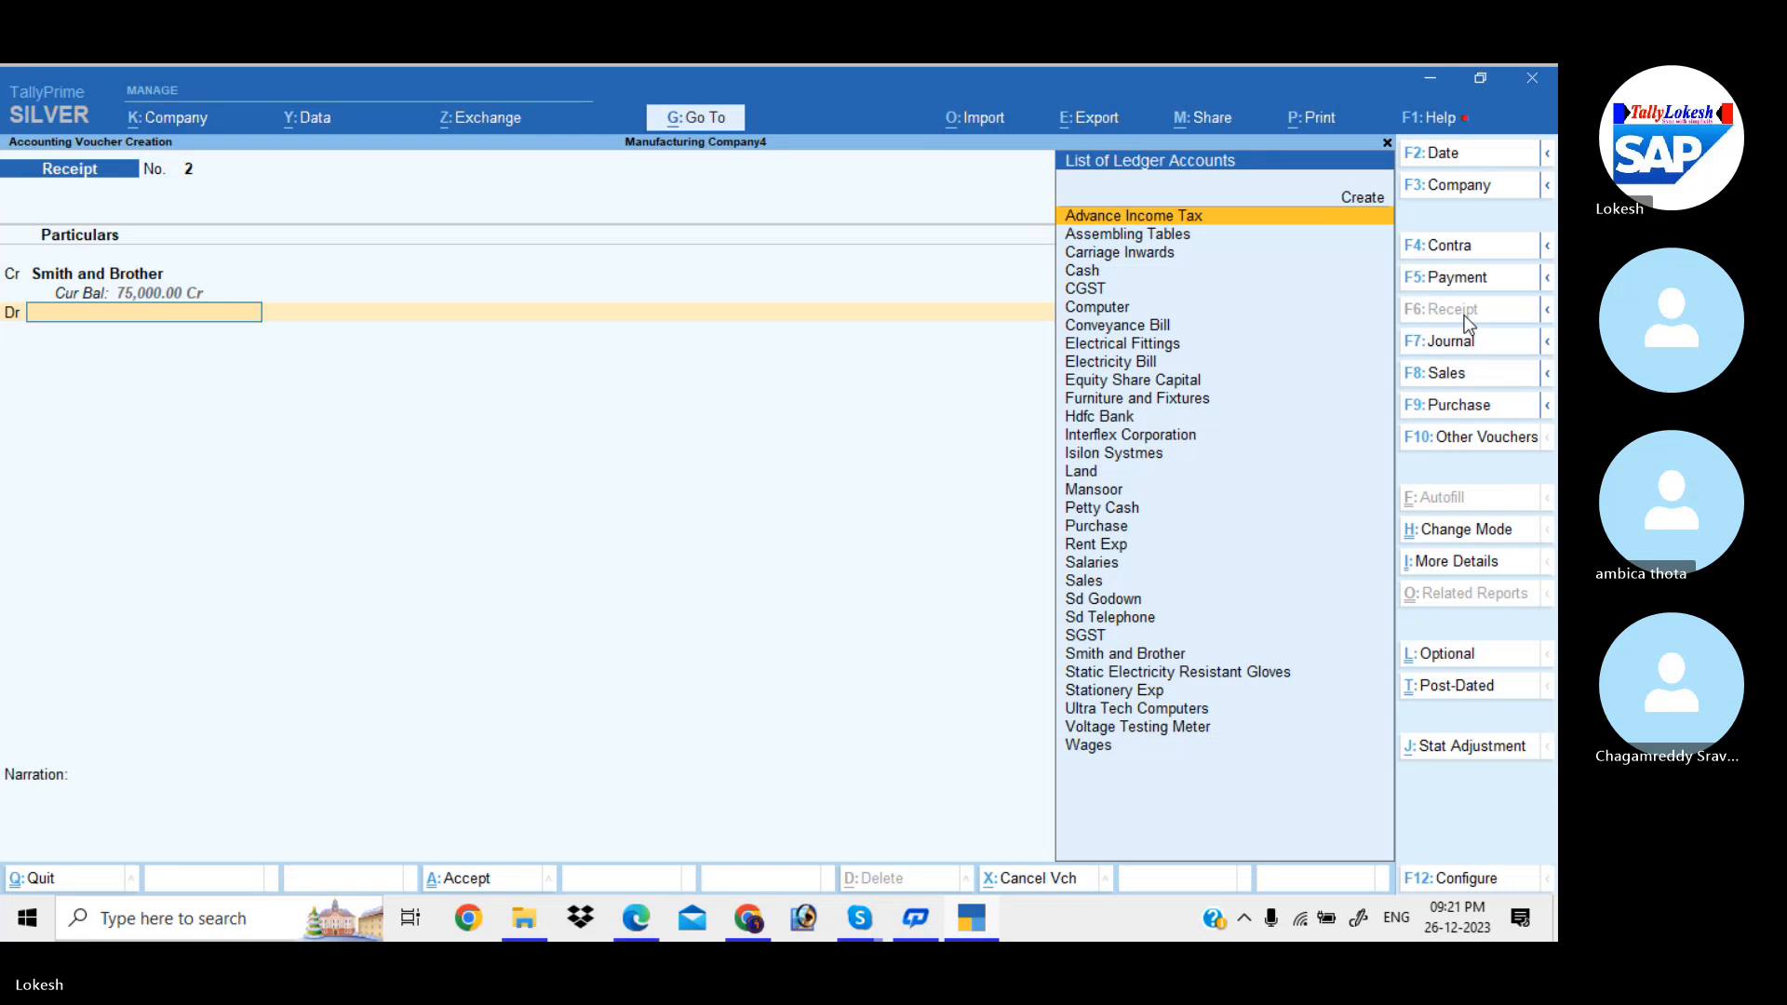
type("h")
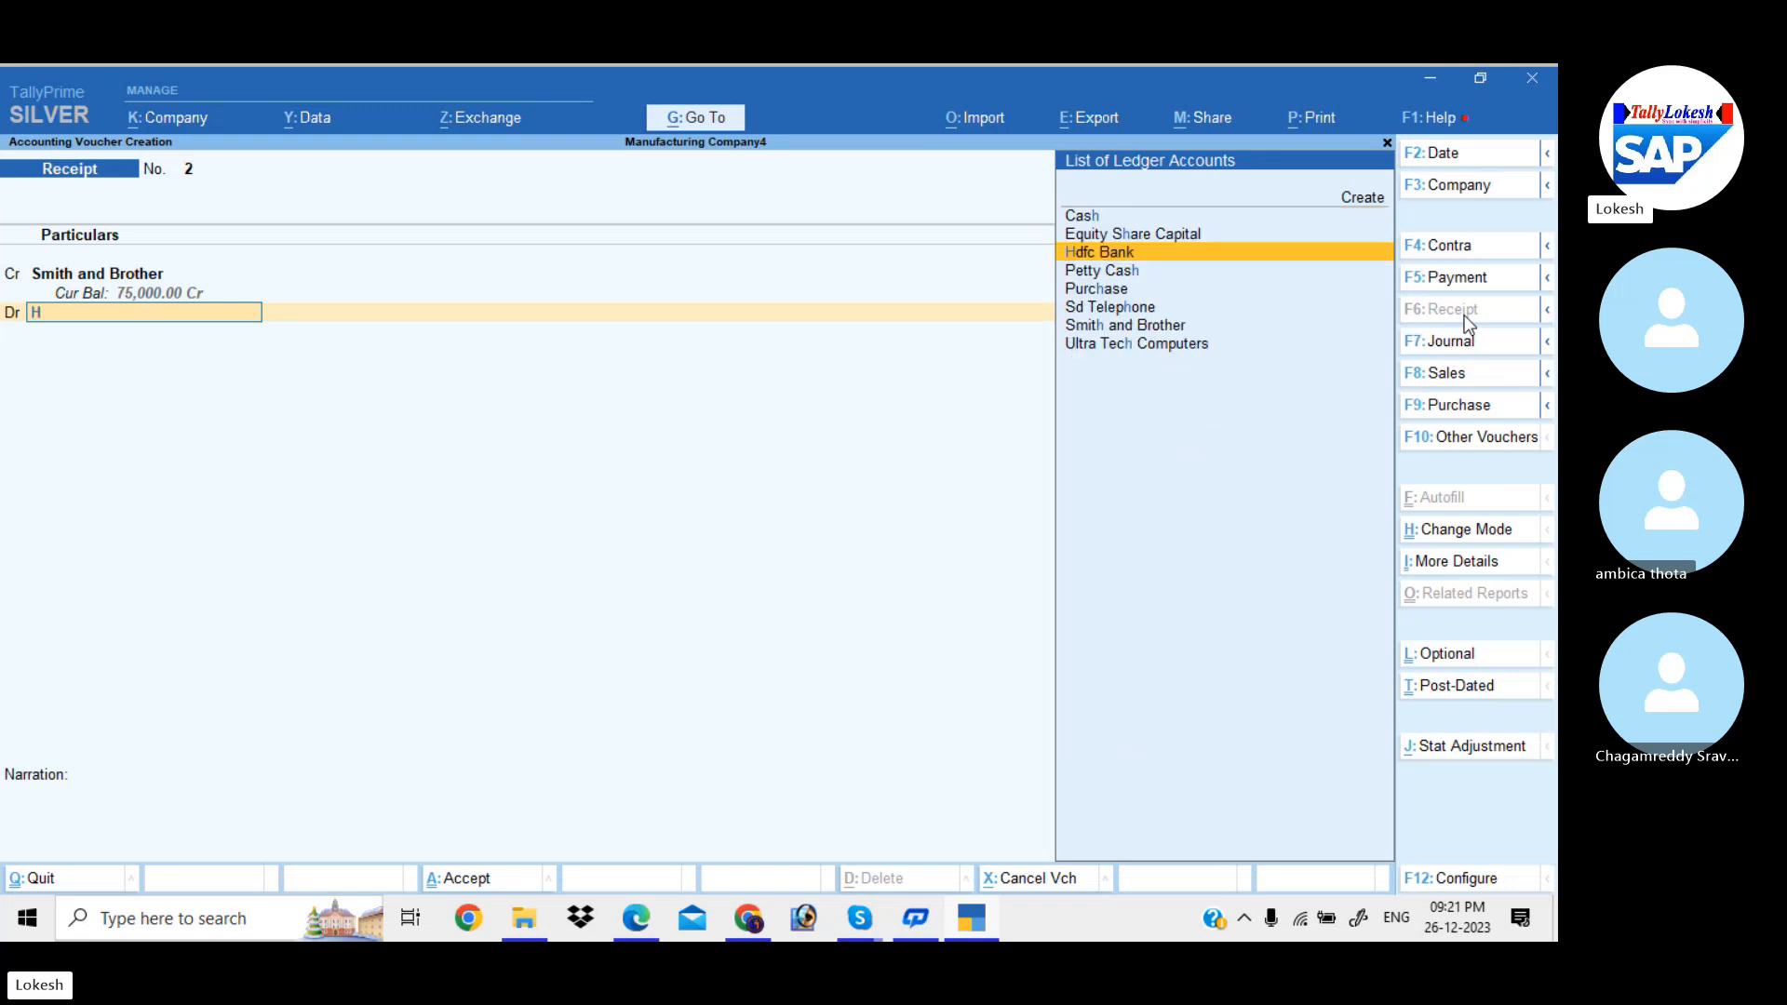
key("Return")
key("ctrl")
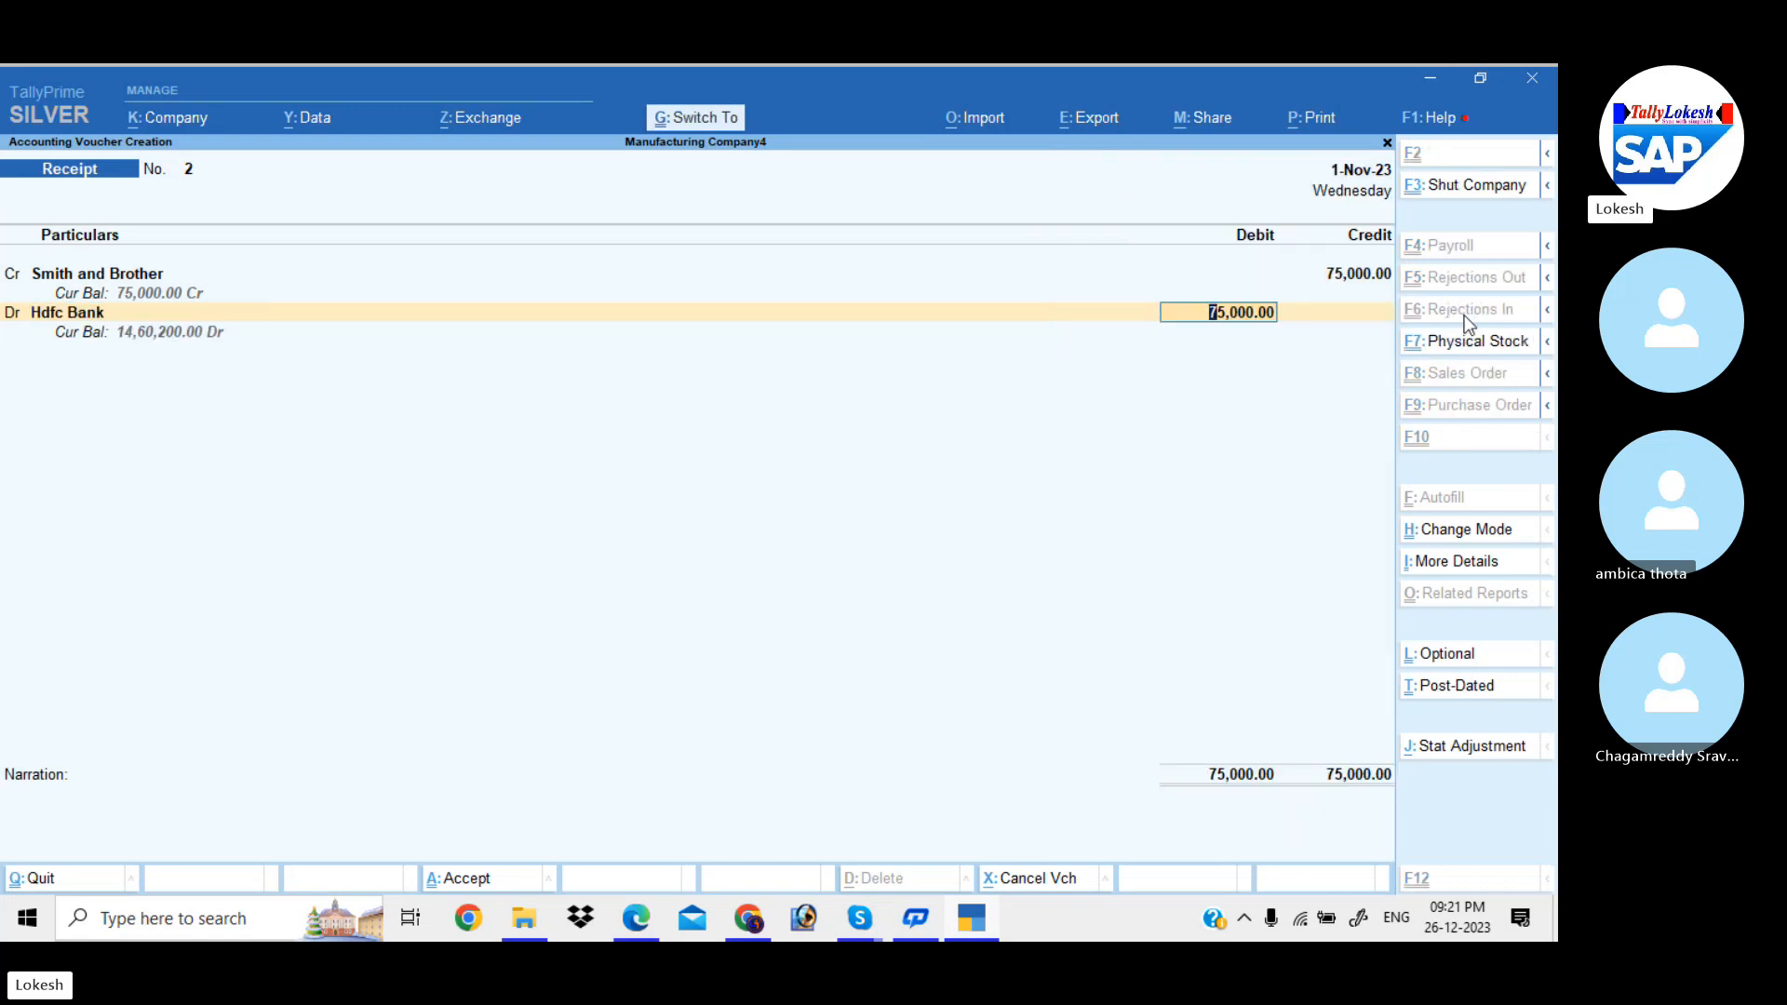
key("ctrl+a")
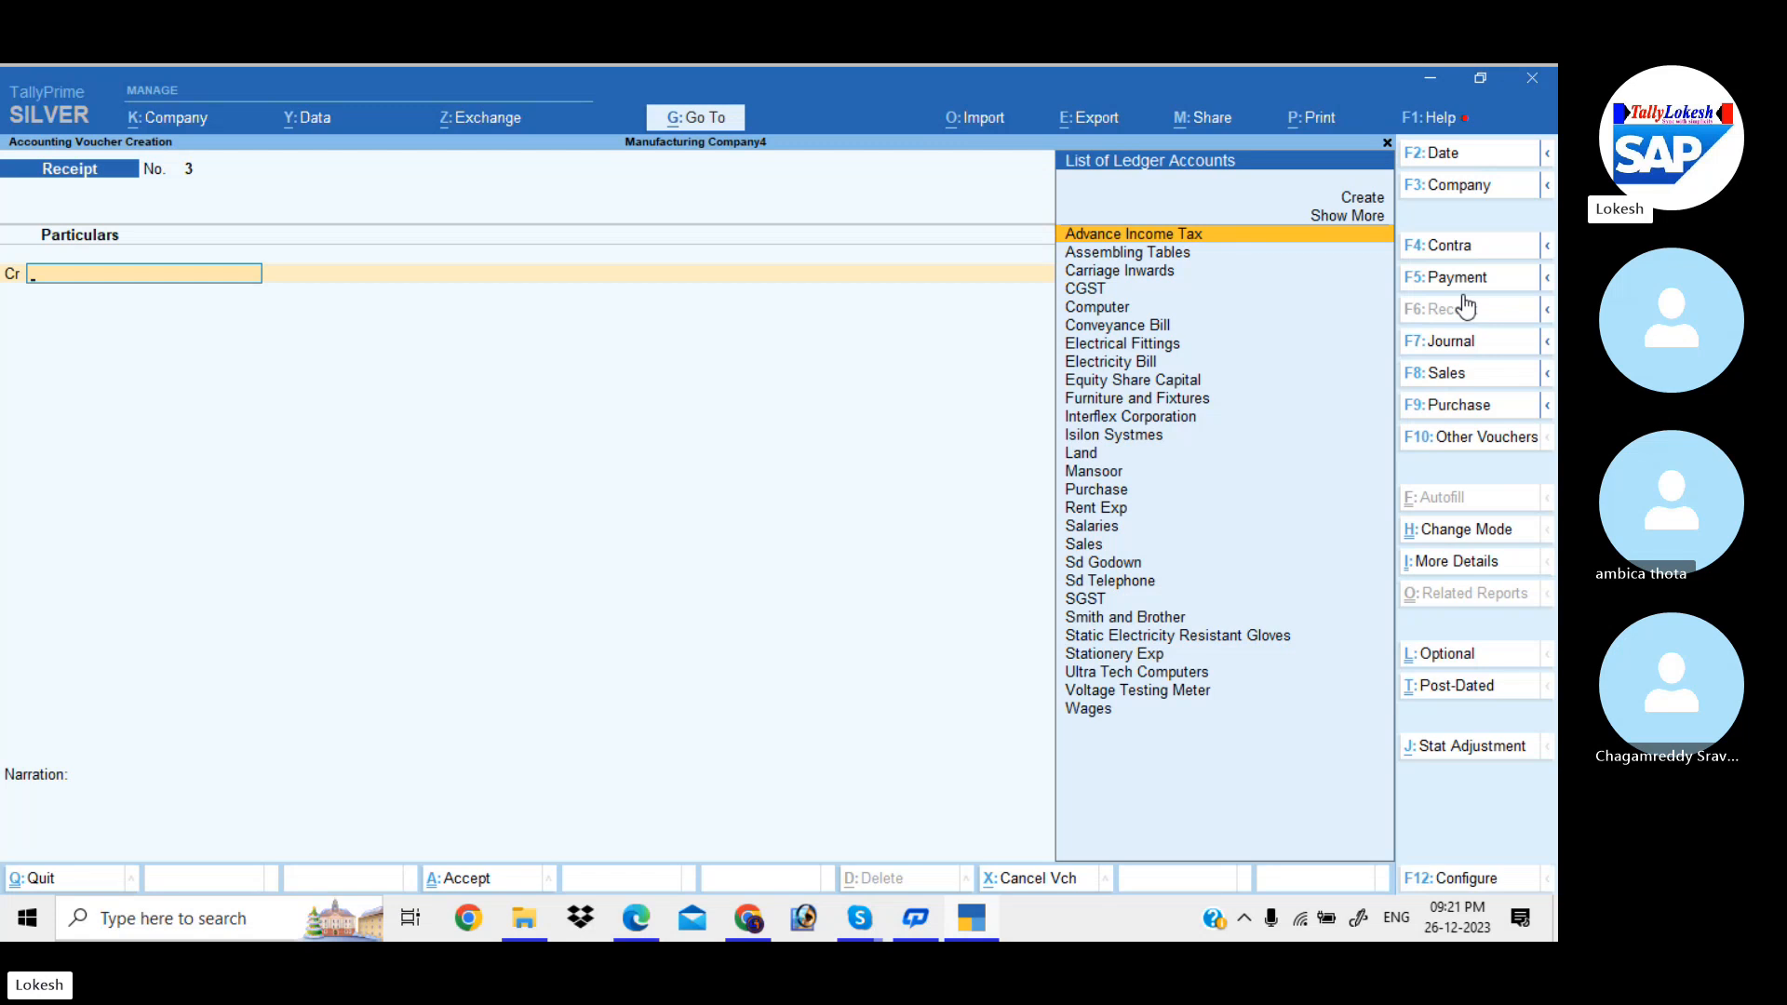
- In a journal voucher, create the ledger Building Branch under Fixed Assets and debit it with 2,50,000
left_click(1459, 345)
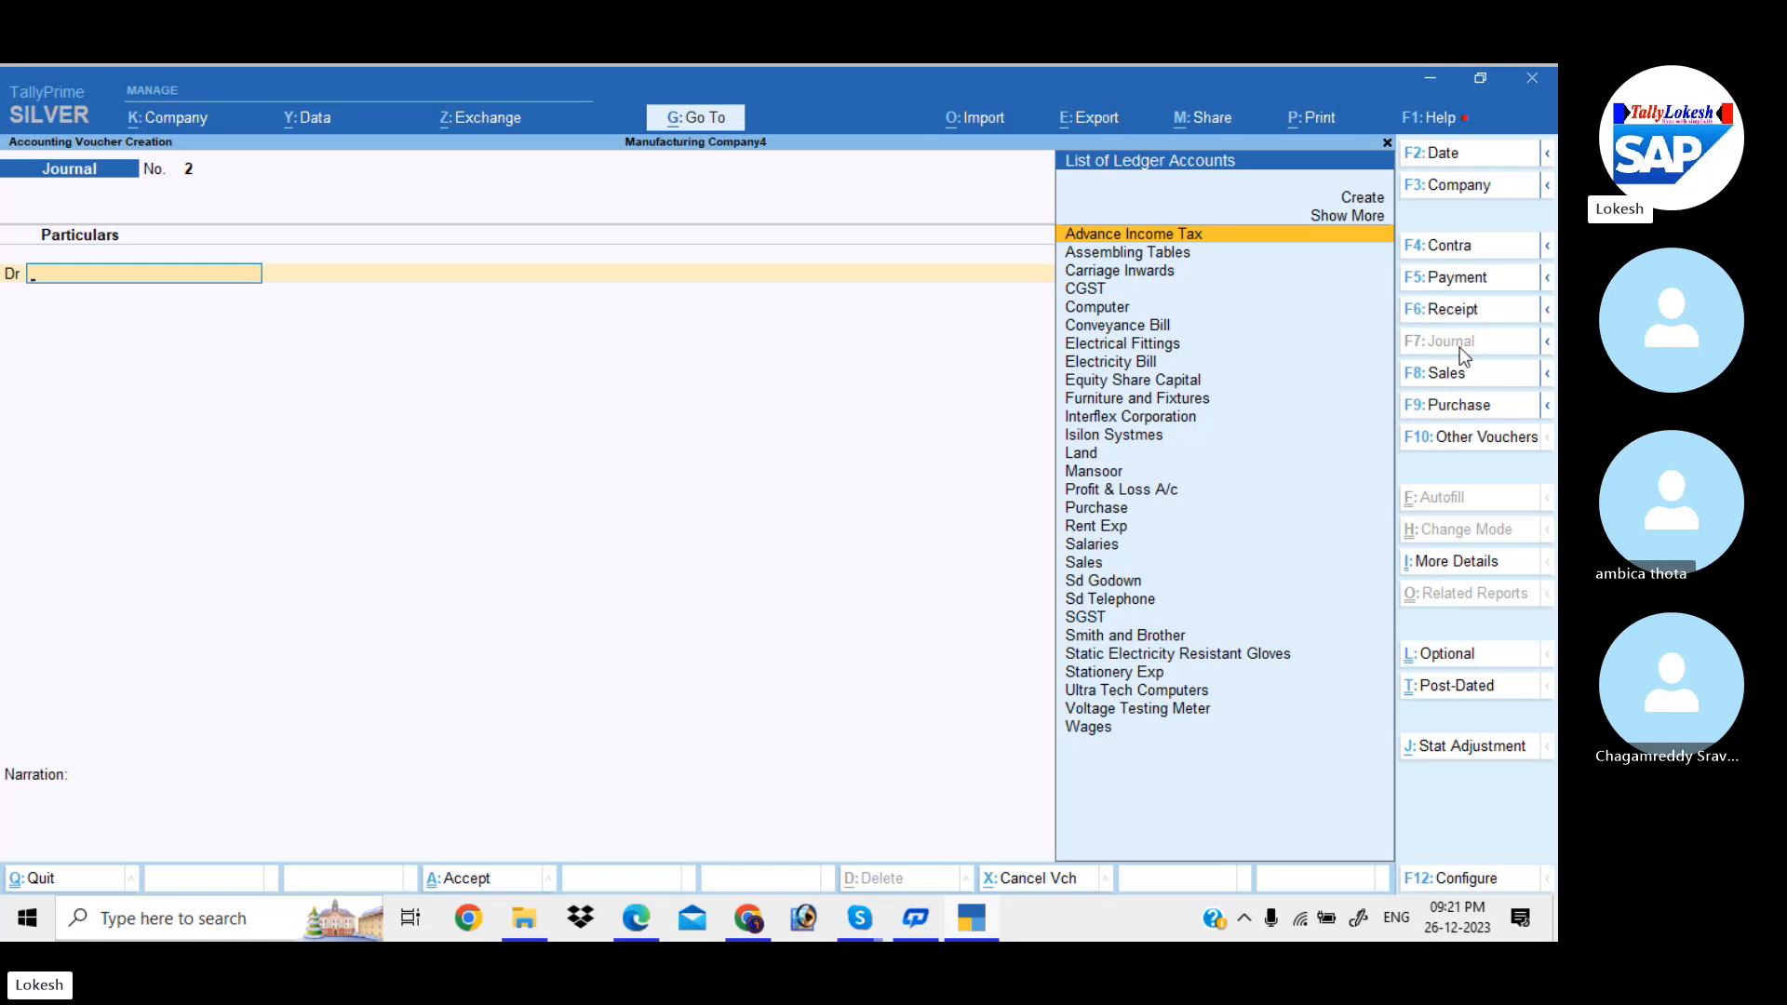
key("alt+c")
type("Bu")
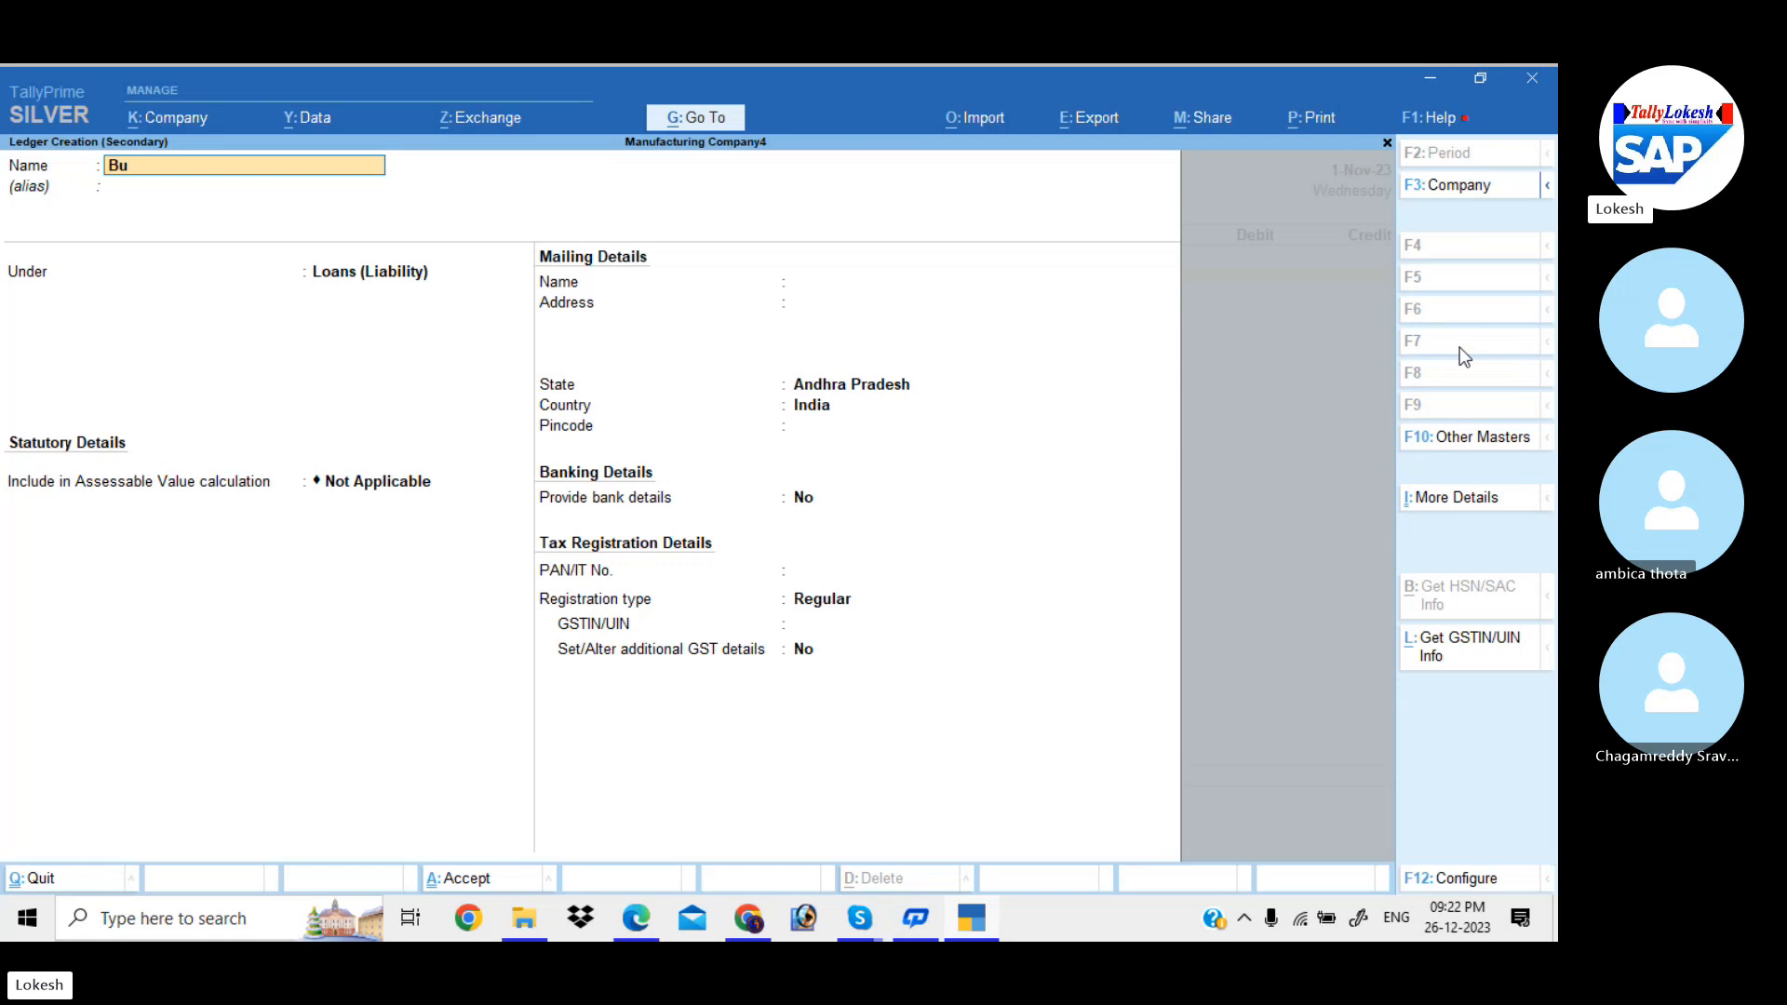
type("ilding Branch")
key("Return")
key("Return")
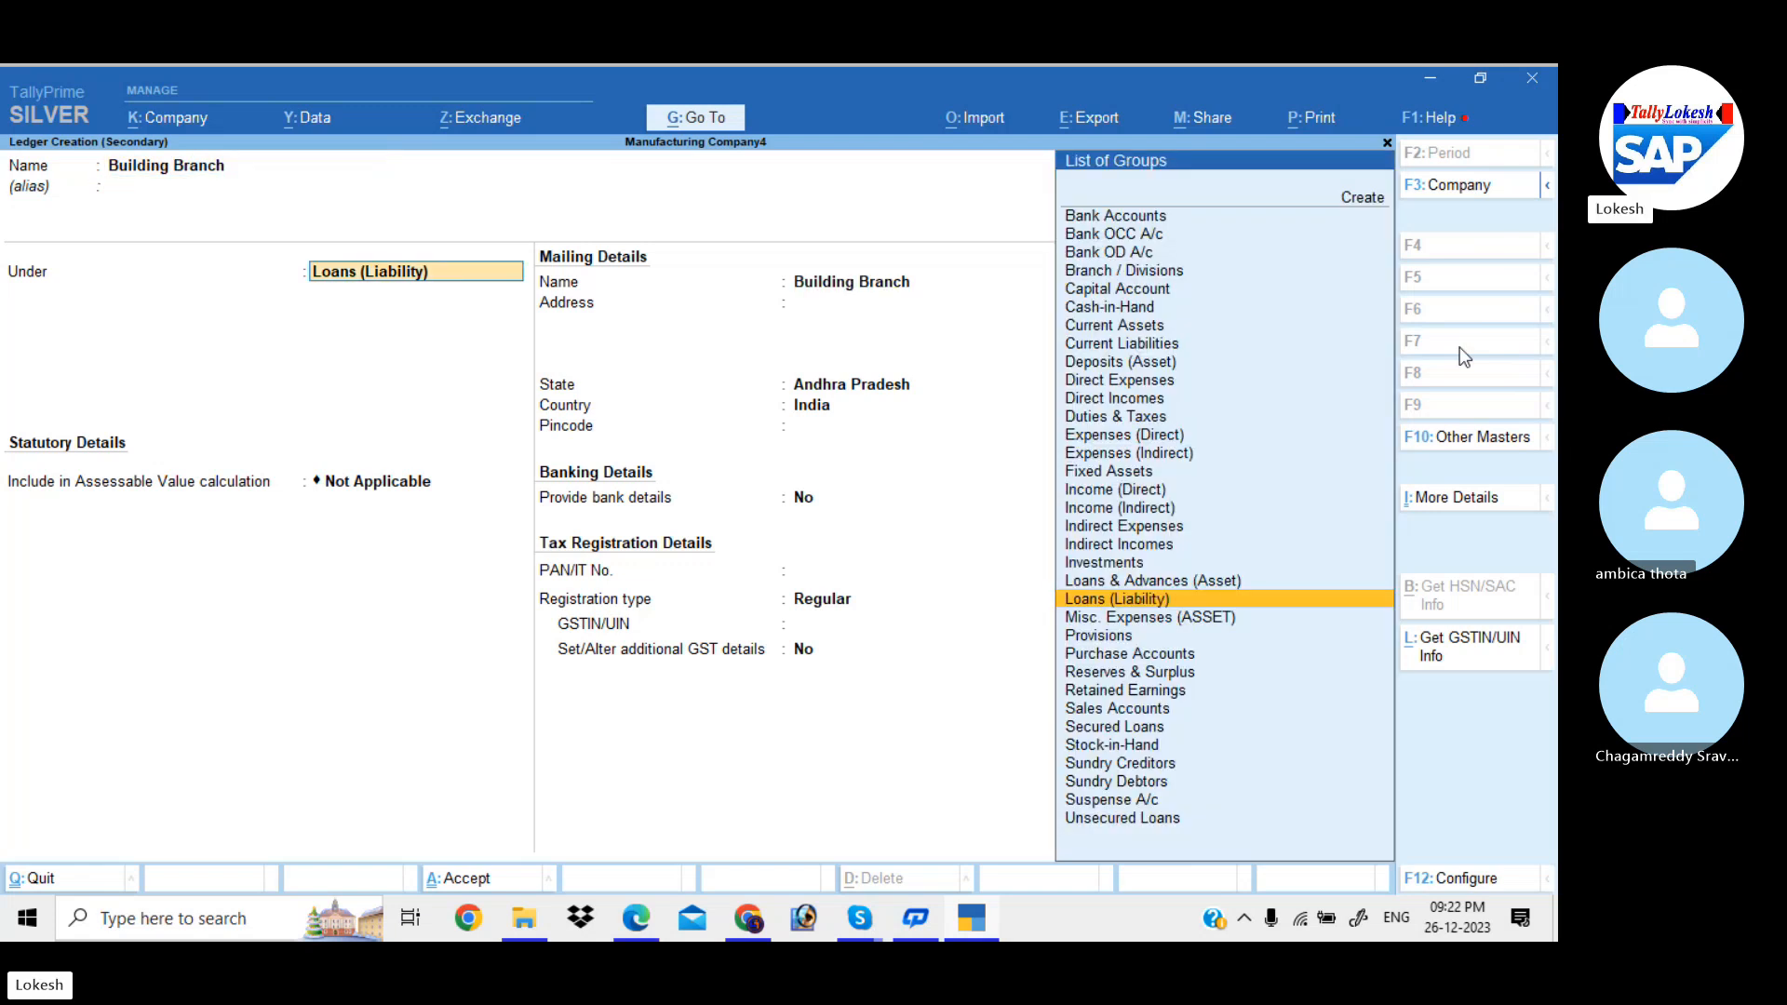
type("fi")
key("Return")
key("ctrl+a")
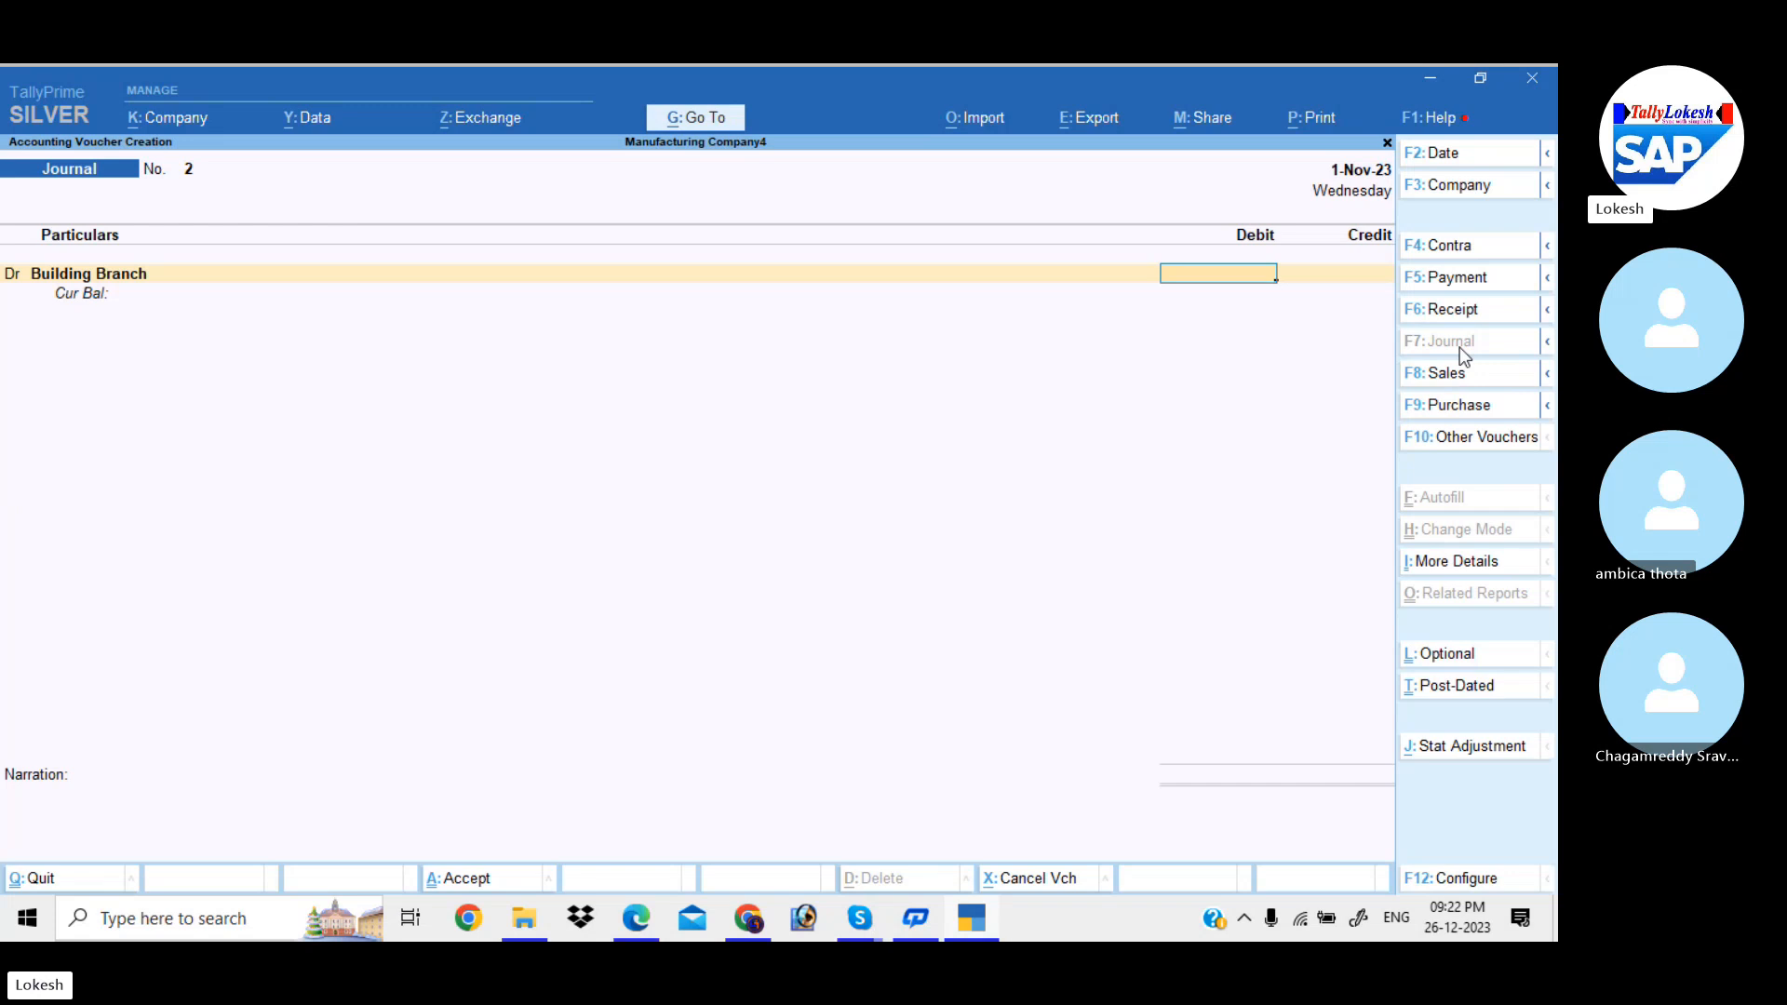
type("250000")
key("Return")
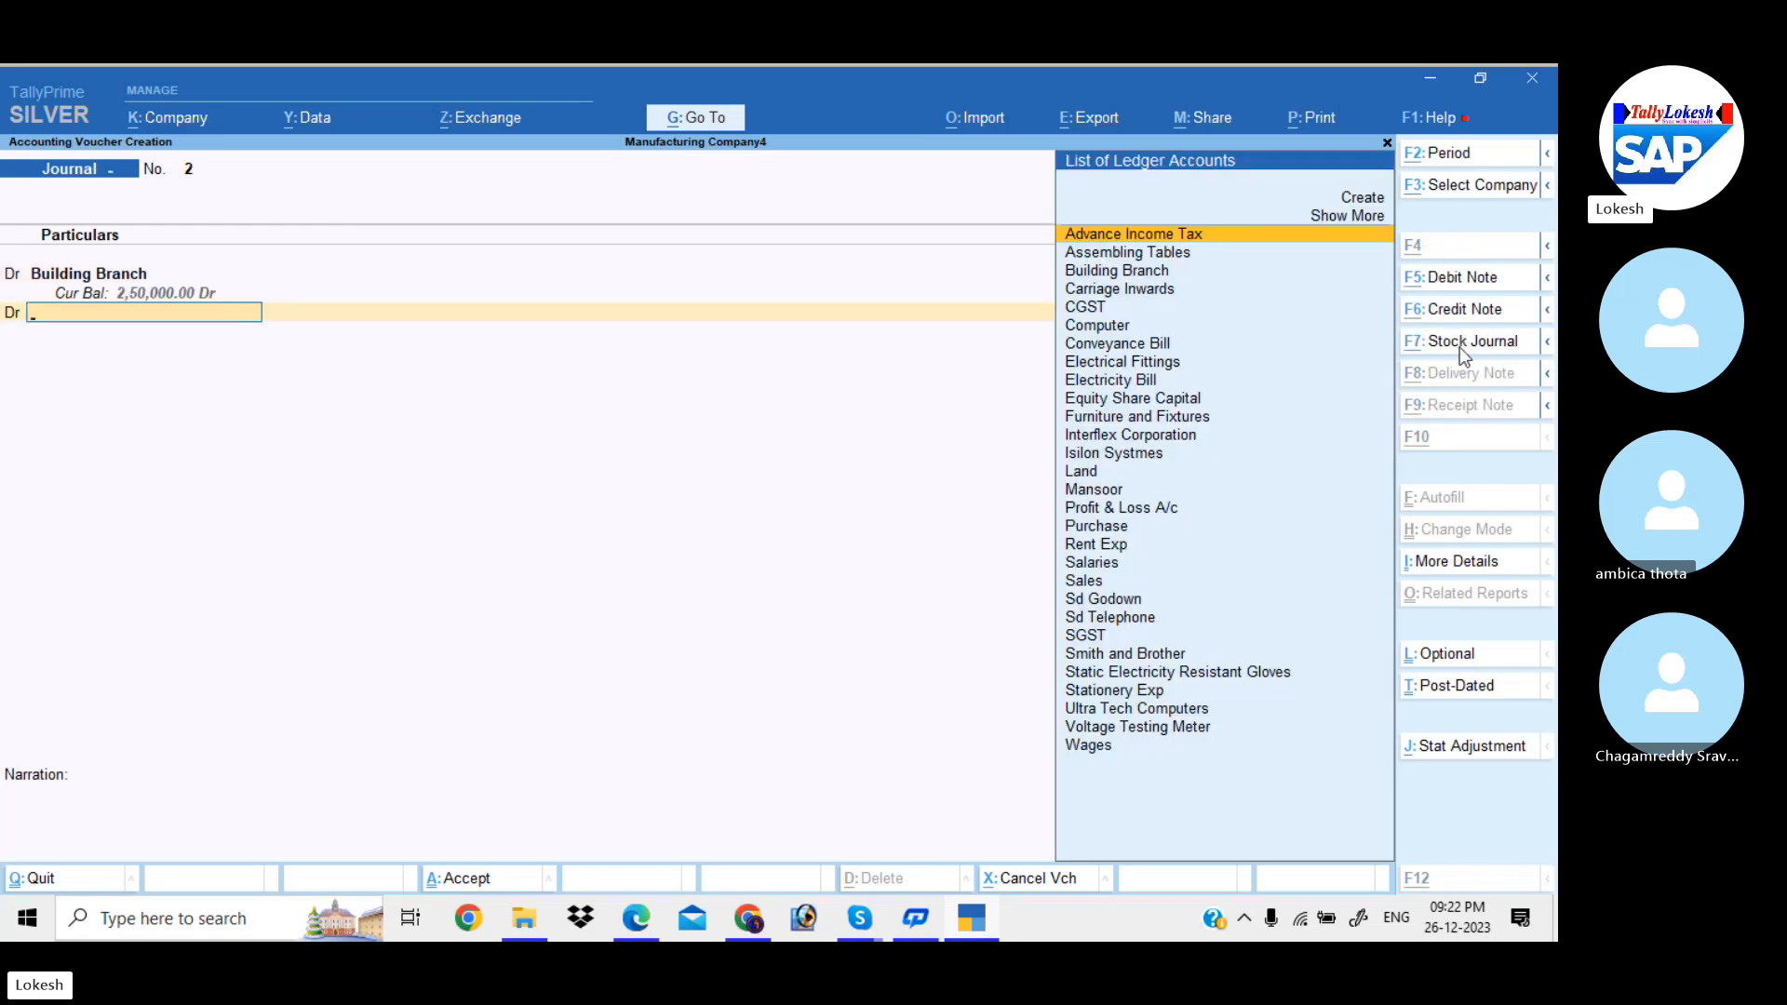
- Create the ledger Furniture Branch under Fixed Assets, debit it with 20,000, and open a new ledger for the third debit line
key("alt+c")
type("Furni")
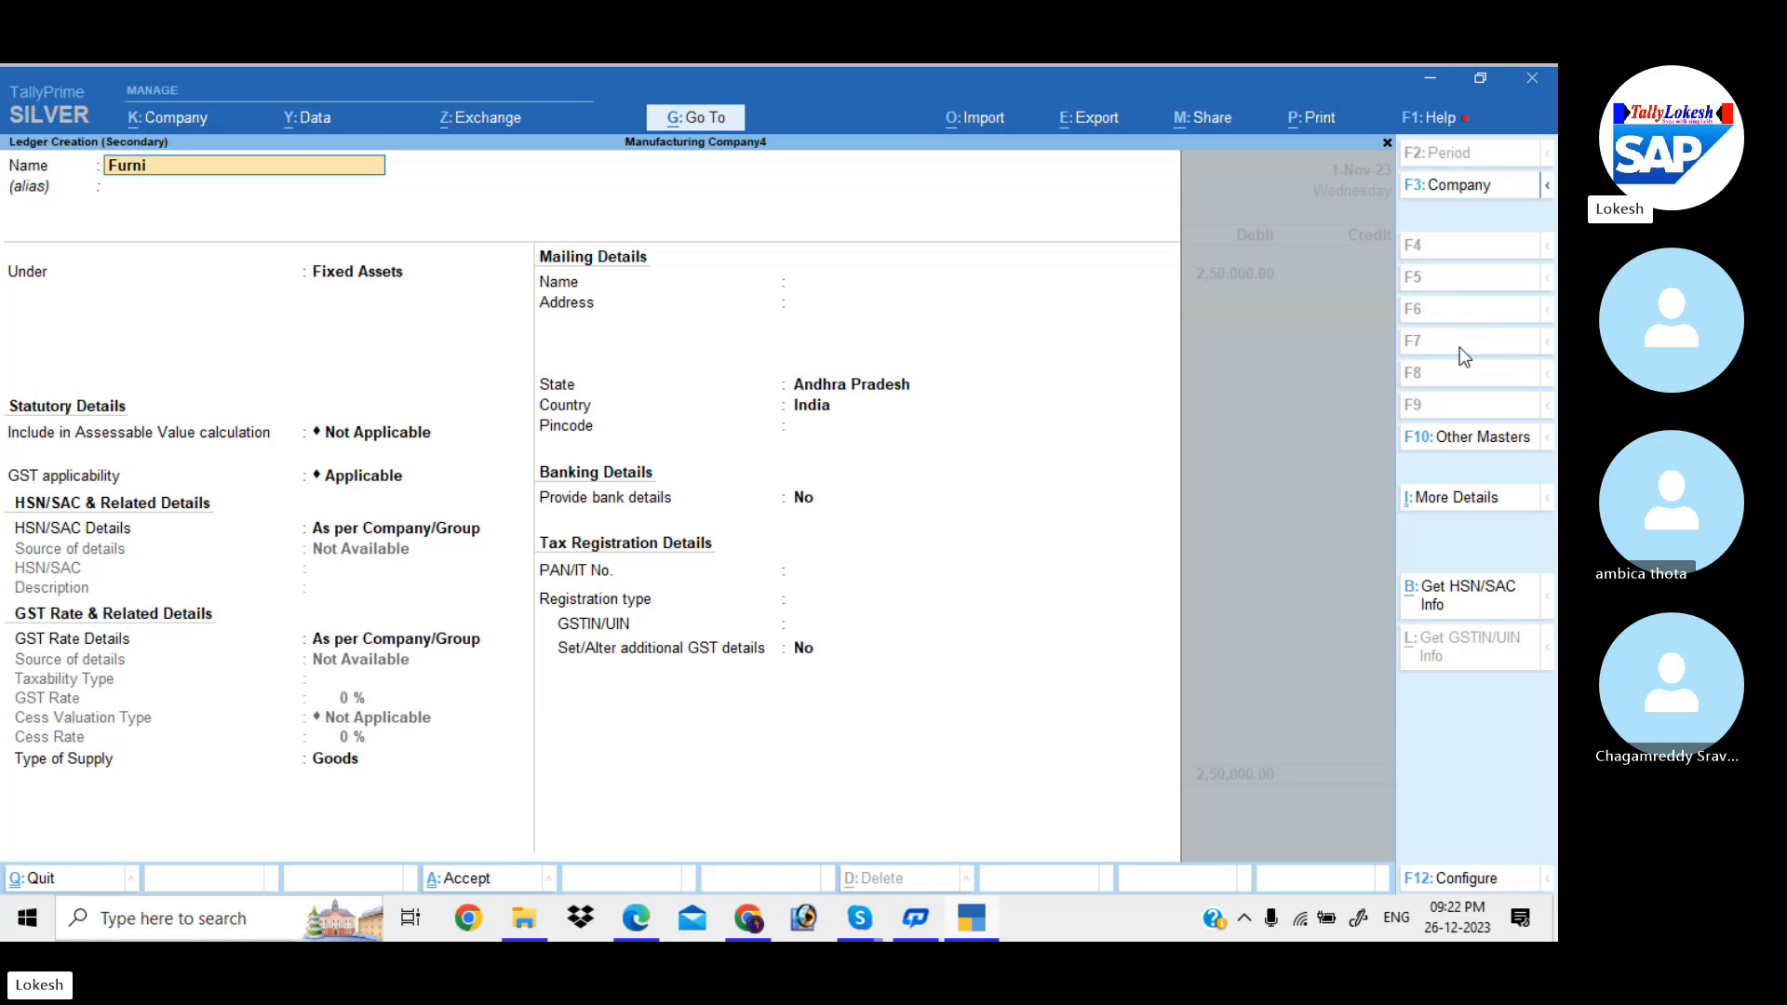
type("ture Branch")
key("Return")
key("ctrl+a")
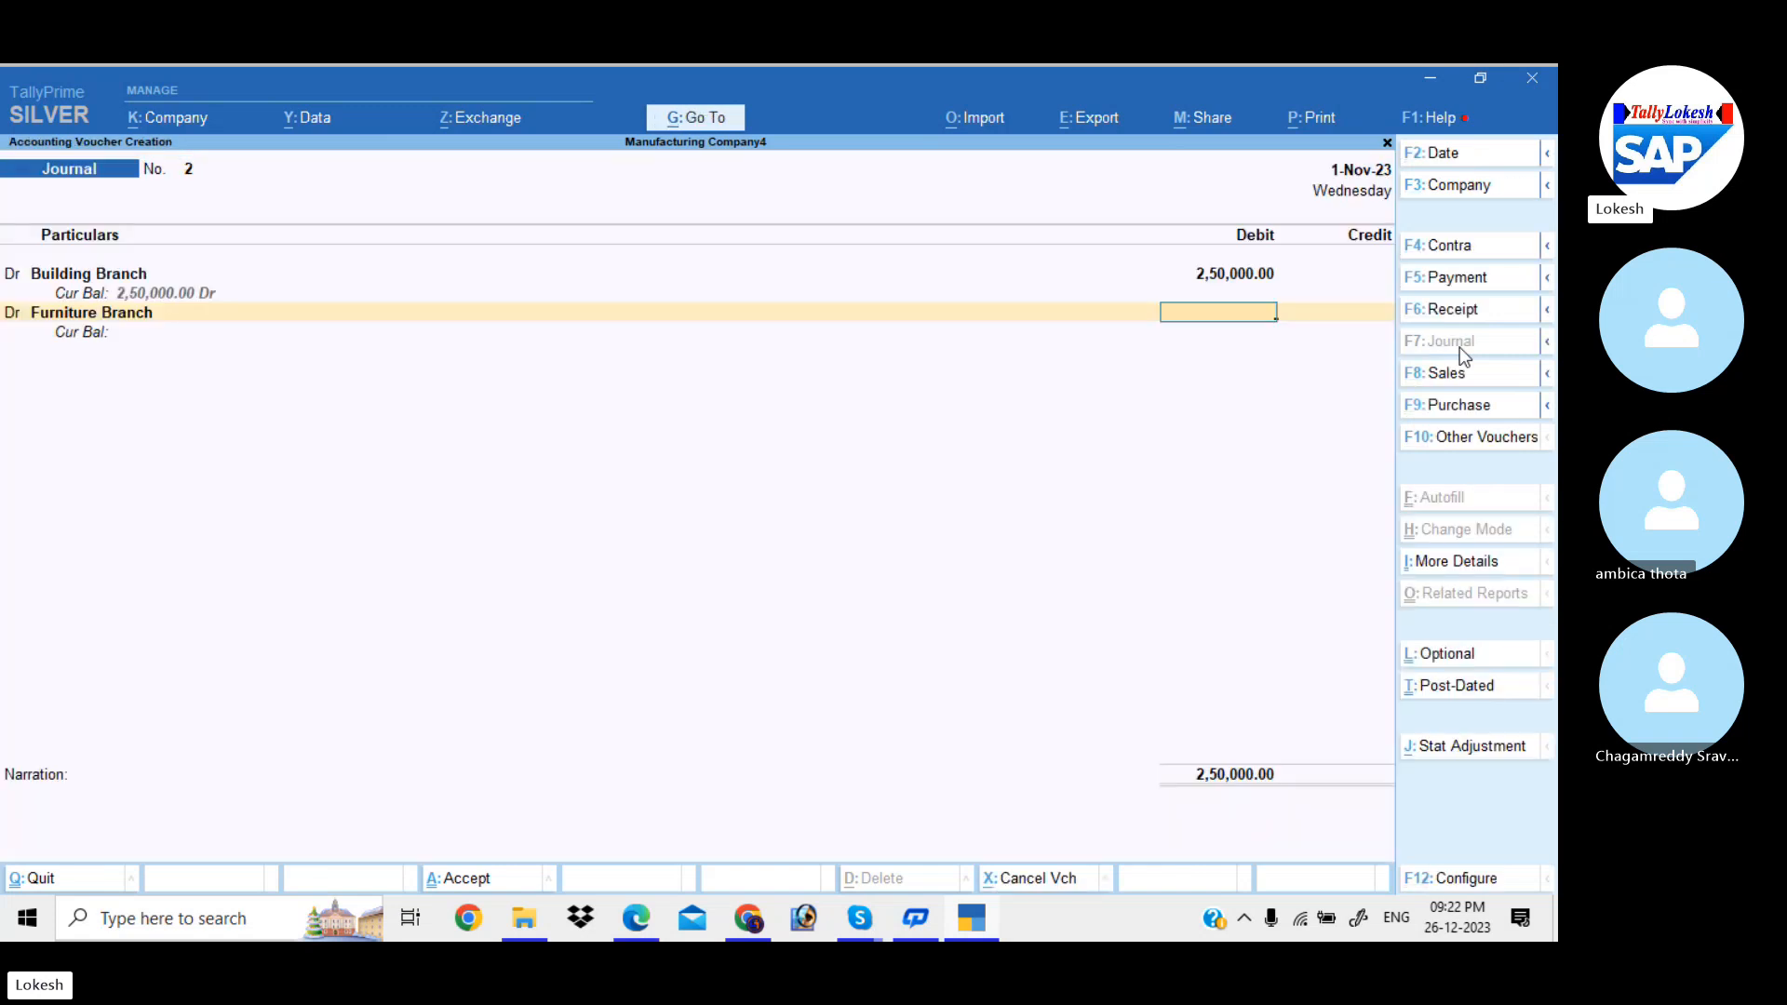
type("20000")
key("Return")
type("d")
key("Return")
key("alt+c")
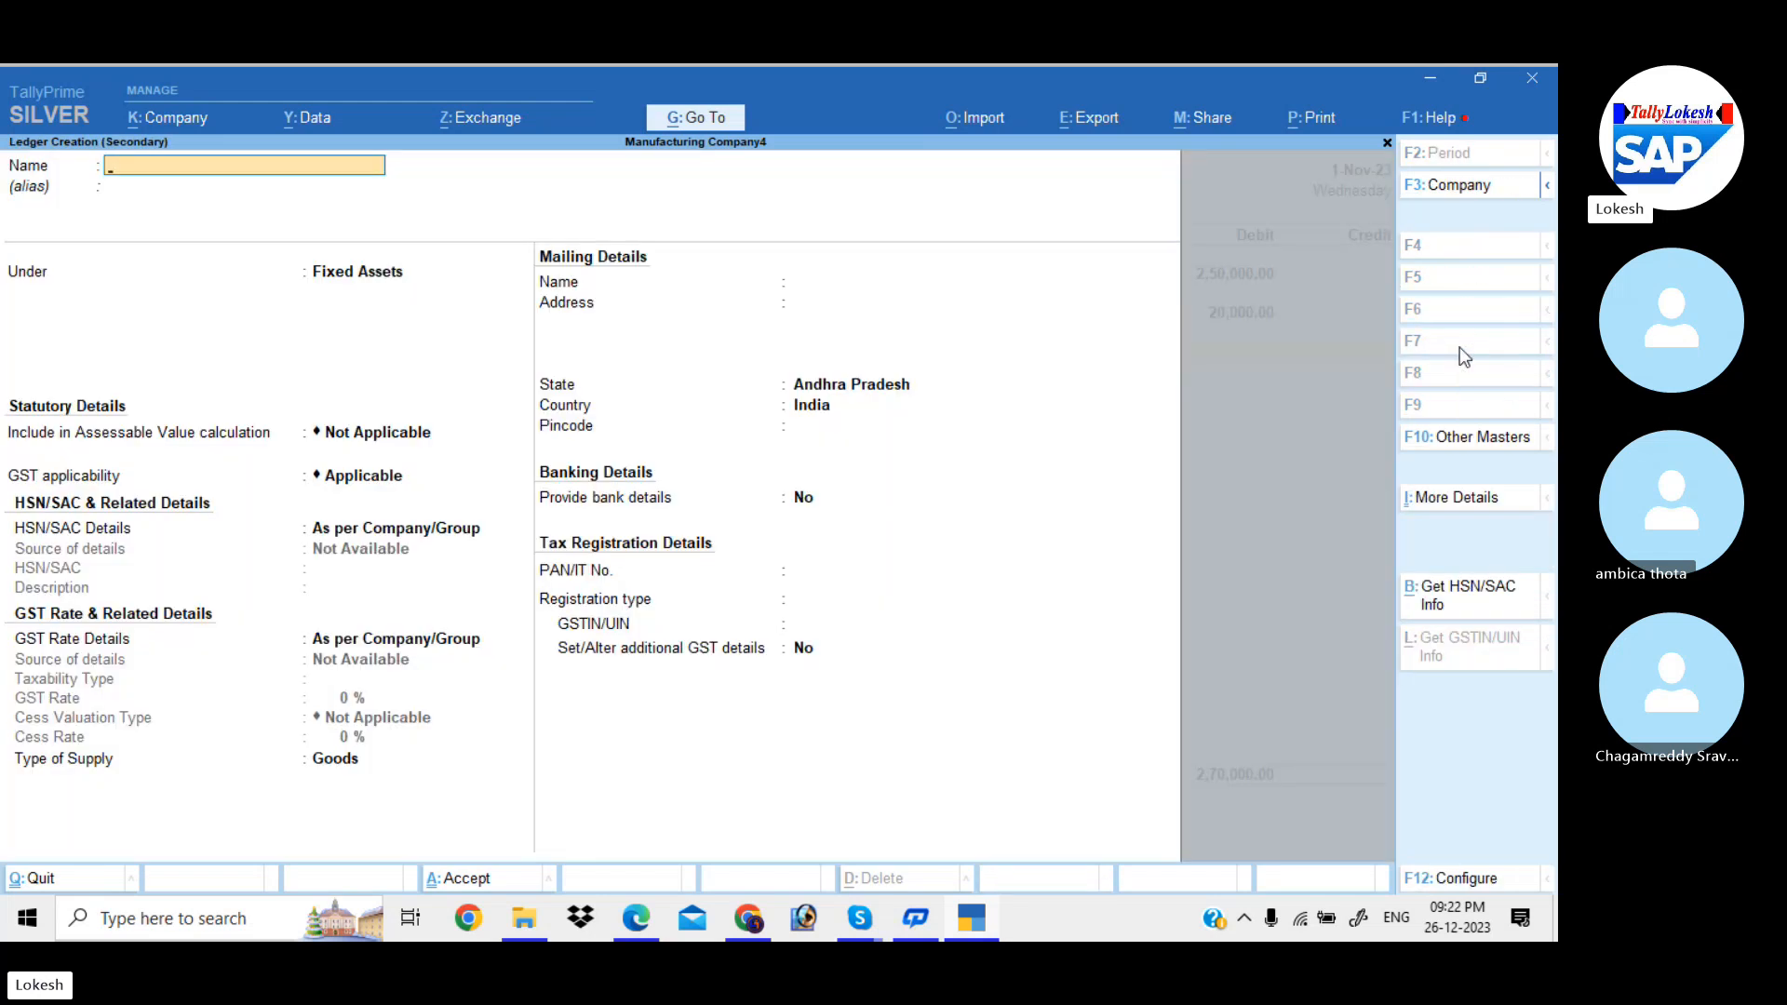
- Try to name the new ledger Electrical Fittings
type("Elec")
key("BackSpace")
key("BackSpace")
key("BackSpace")
type("rical fittings")
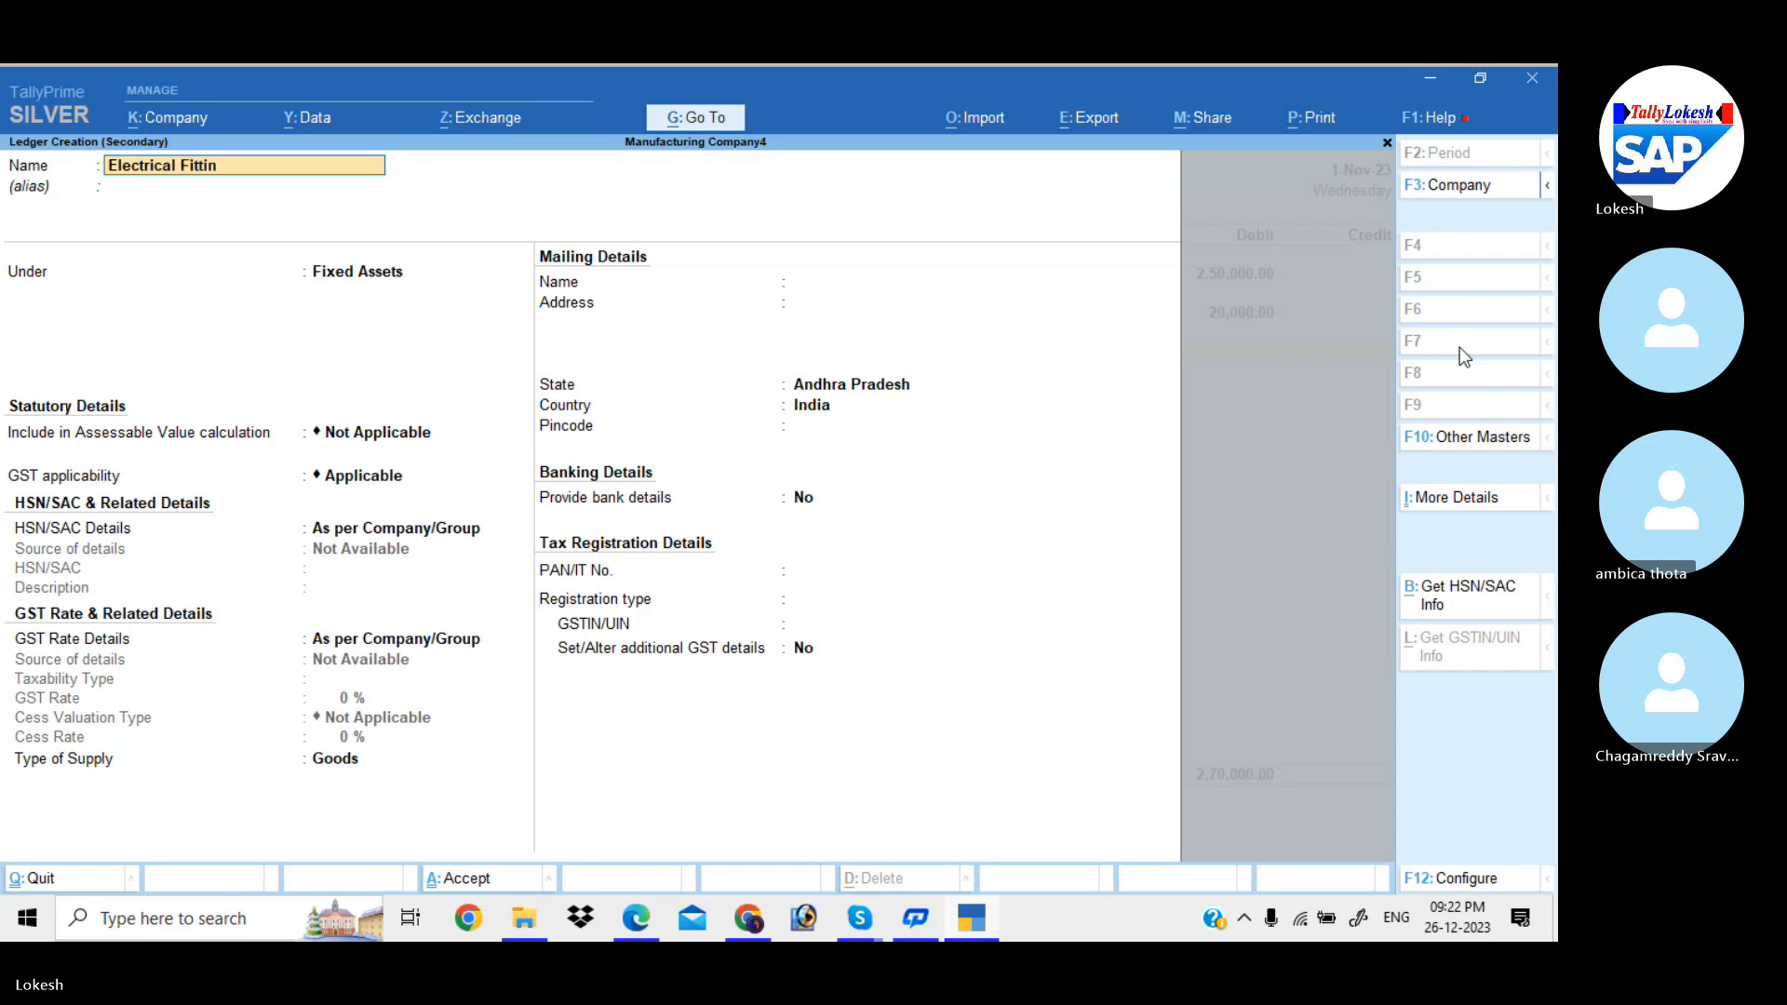
key("Return")
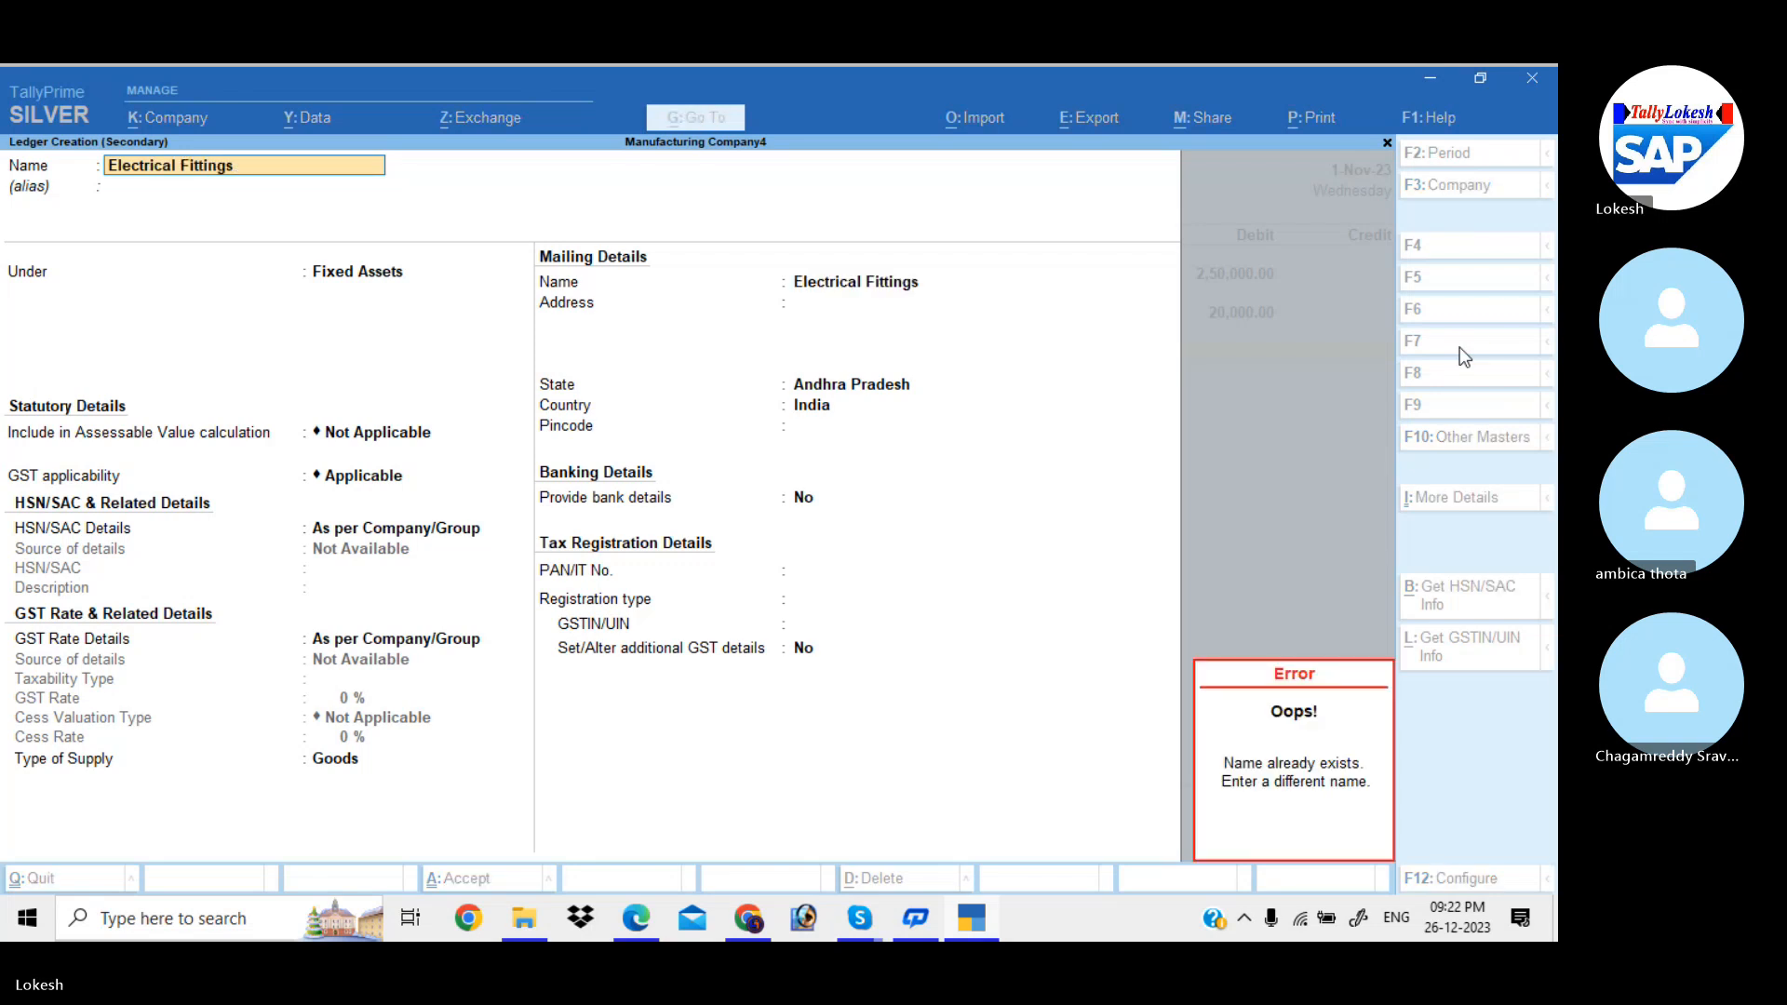
key("Escape")
key("Escape")
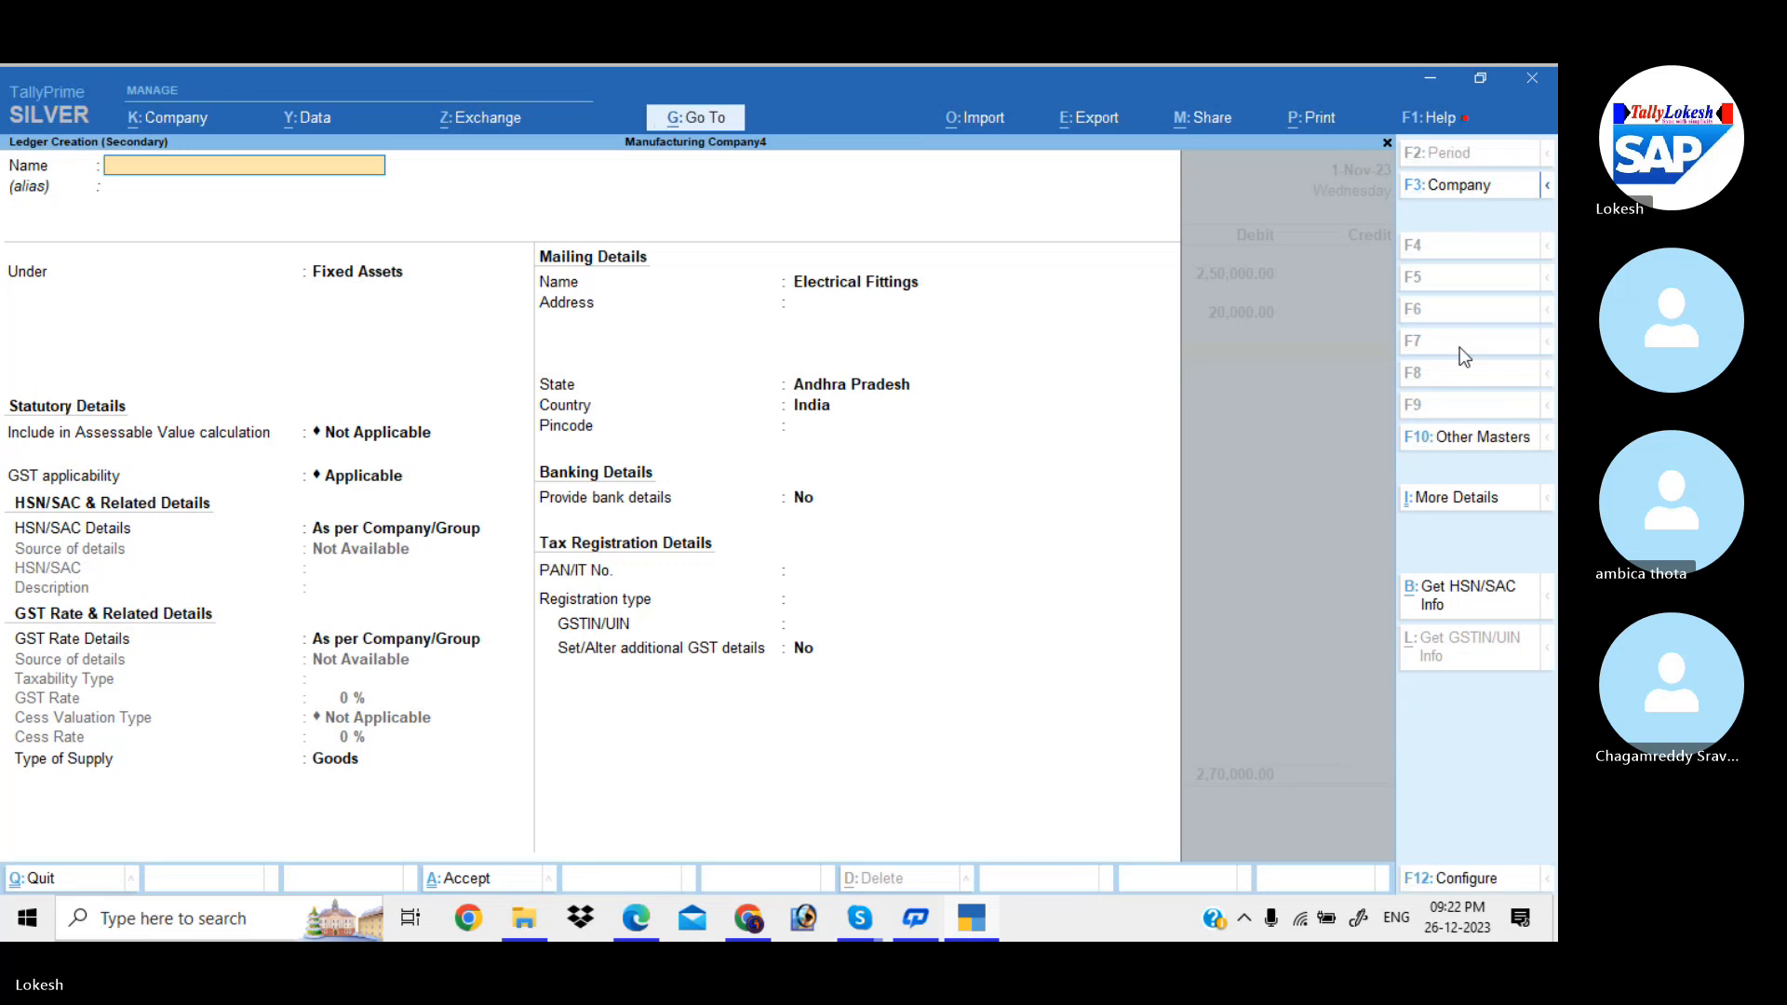
- Create the ledger Electrical Fittings Brnach under Fixed Assets and debit it with 10,000
type("Electrical Fittings Brnach")
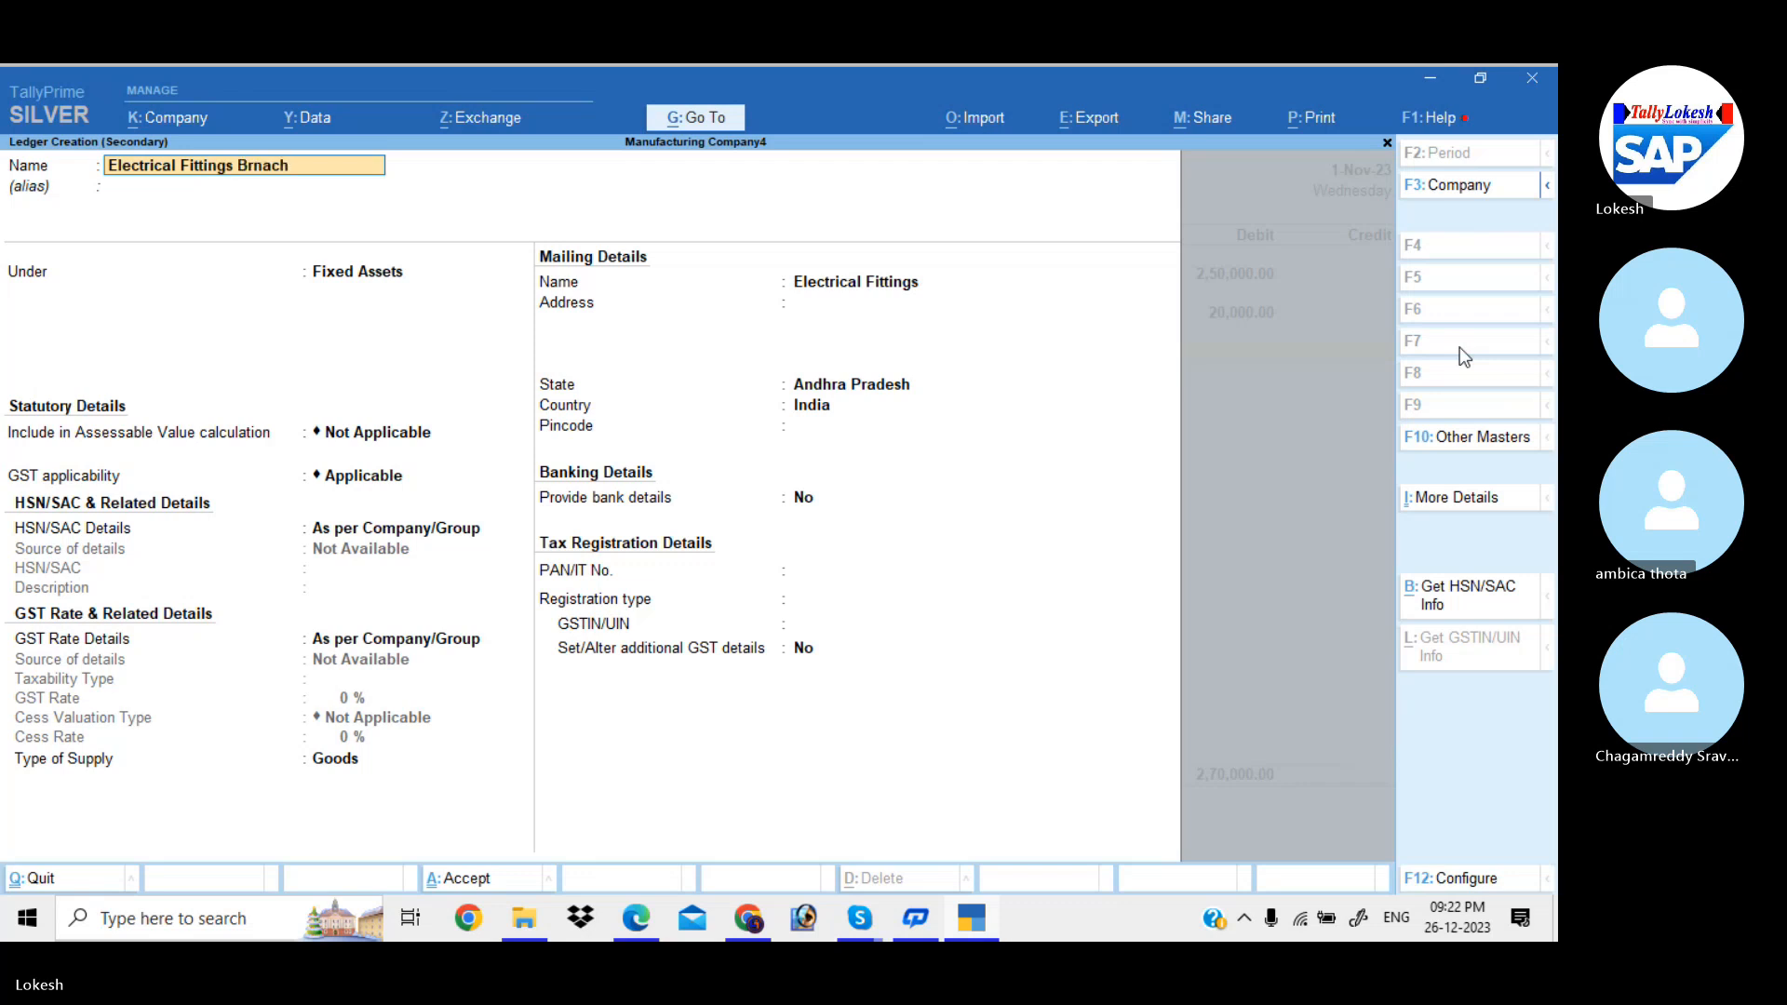
key("Return")
type("F")
key("Return")
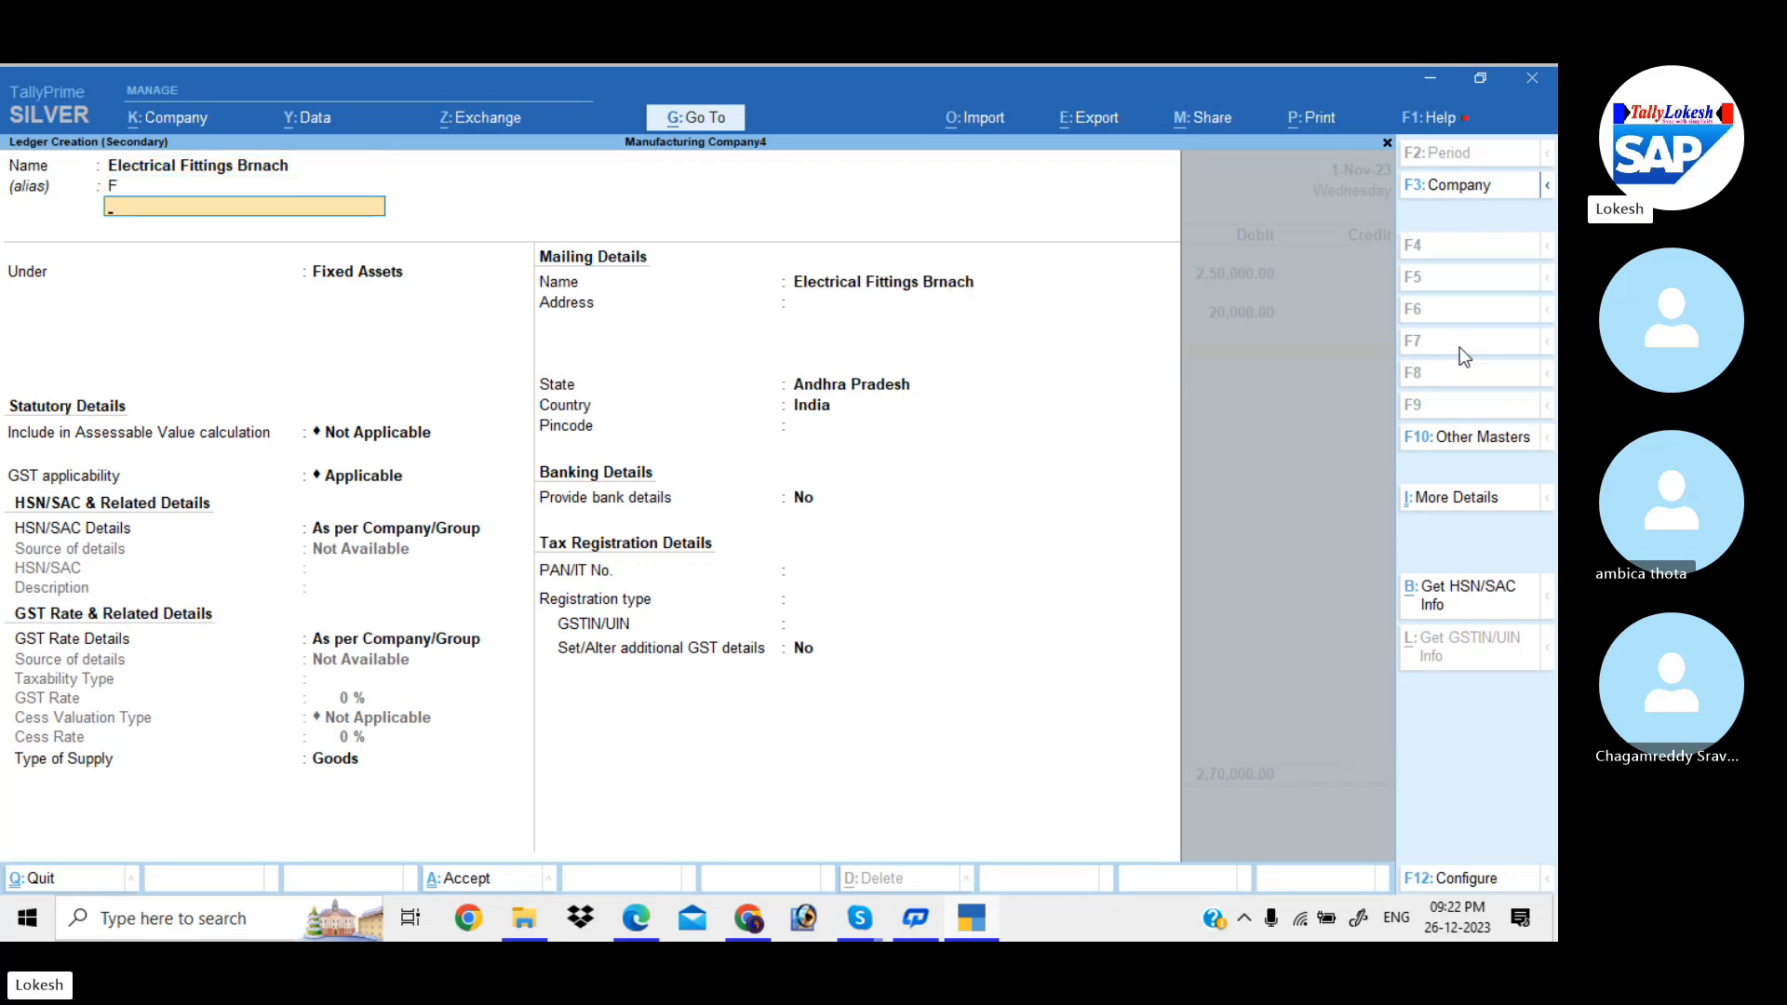
key("BackSpace")
key("Return")
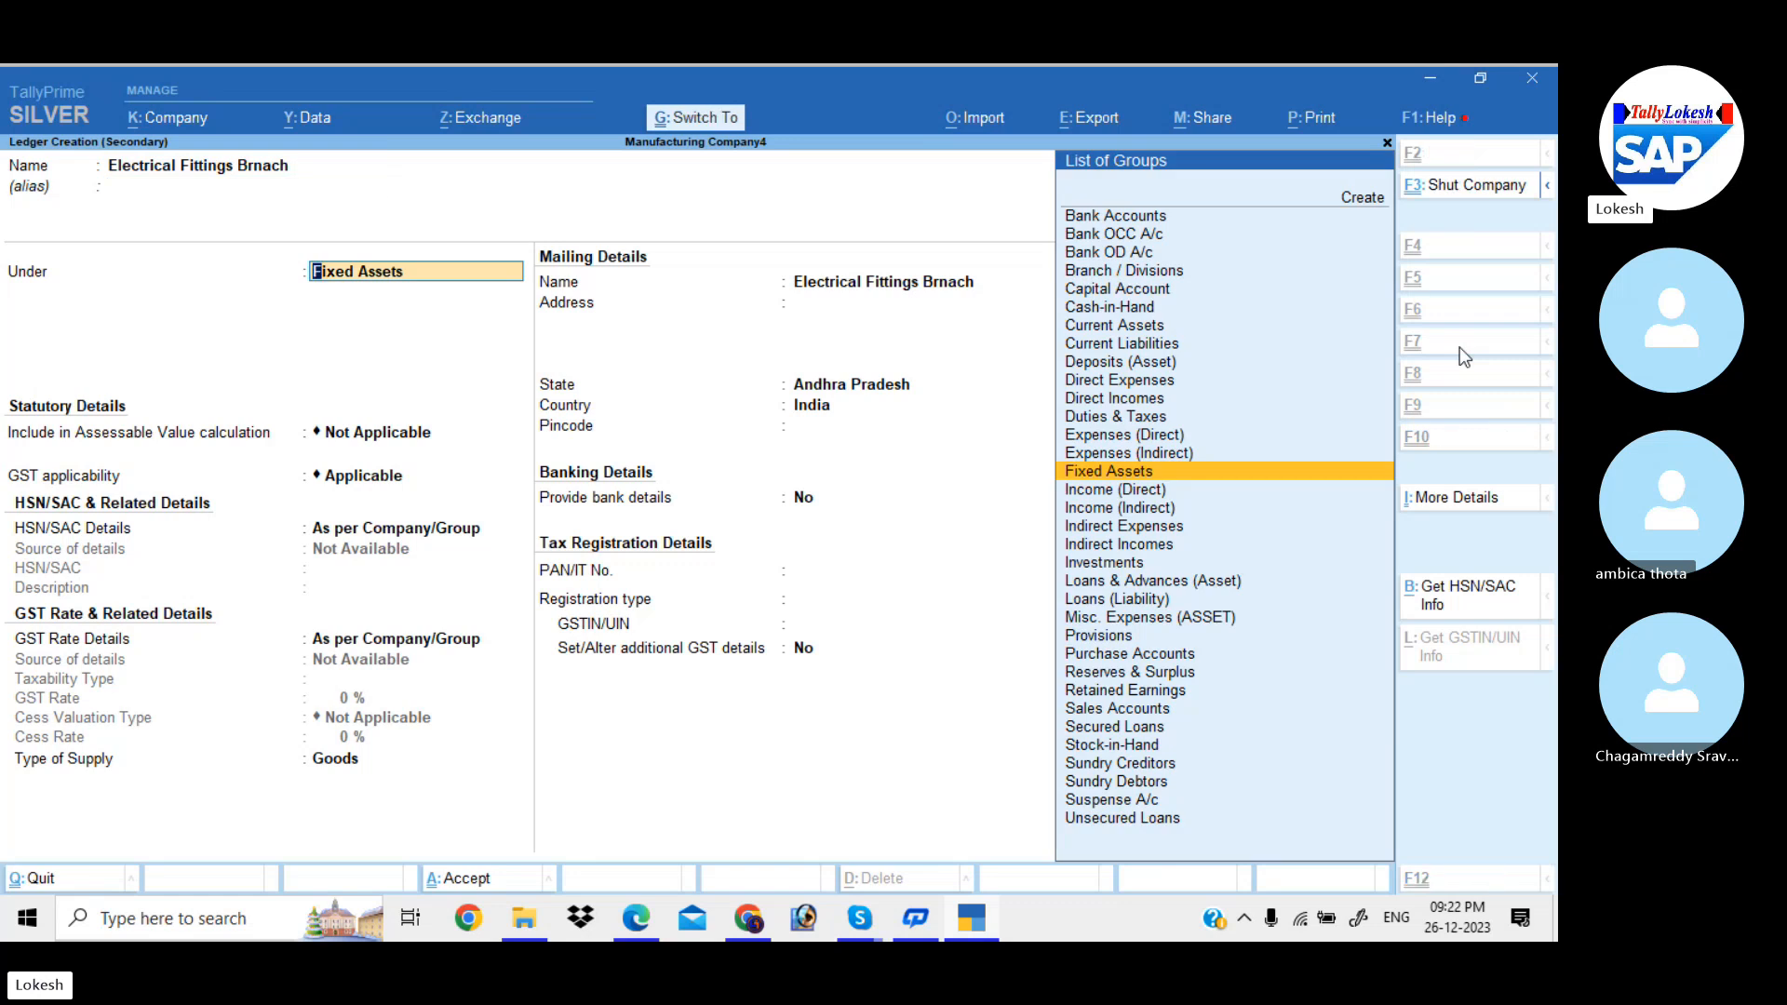
key("ctrl+a")
type("1")
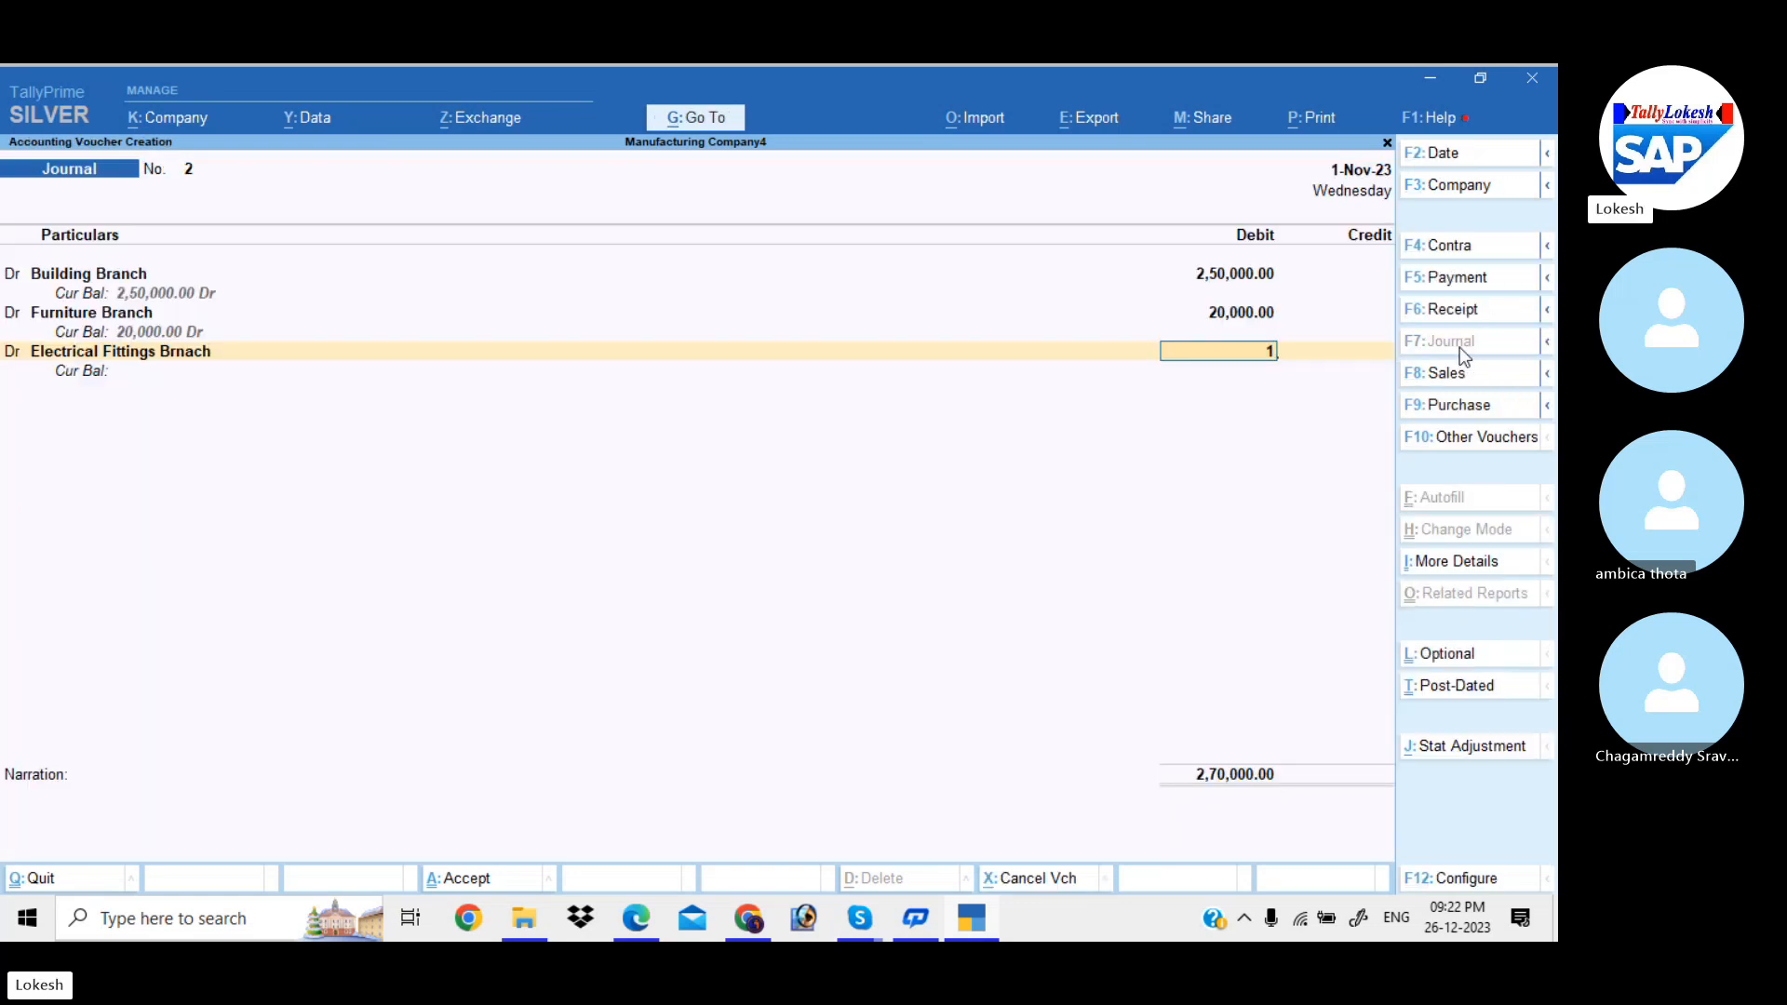
type("0000")
key("Return")
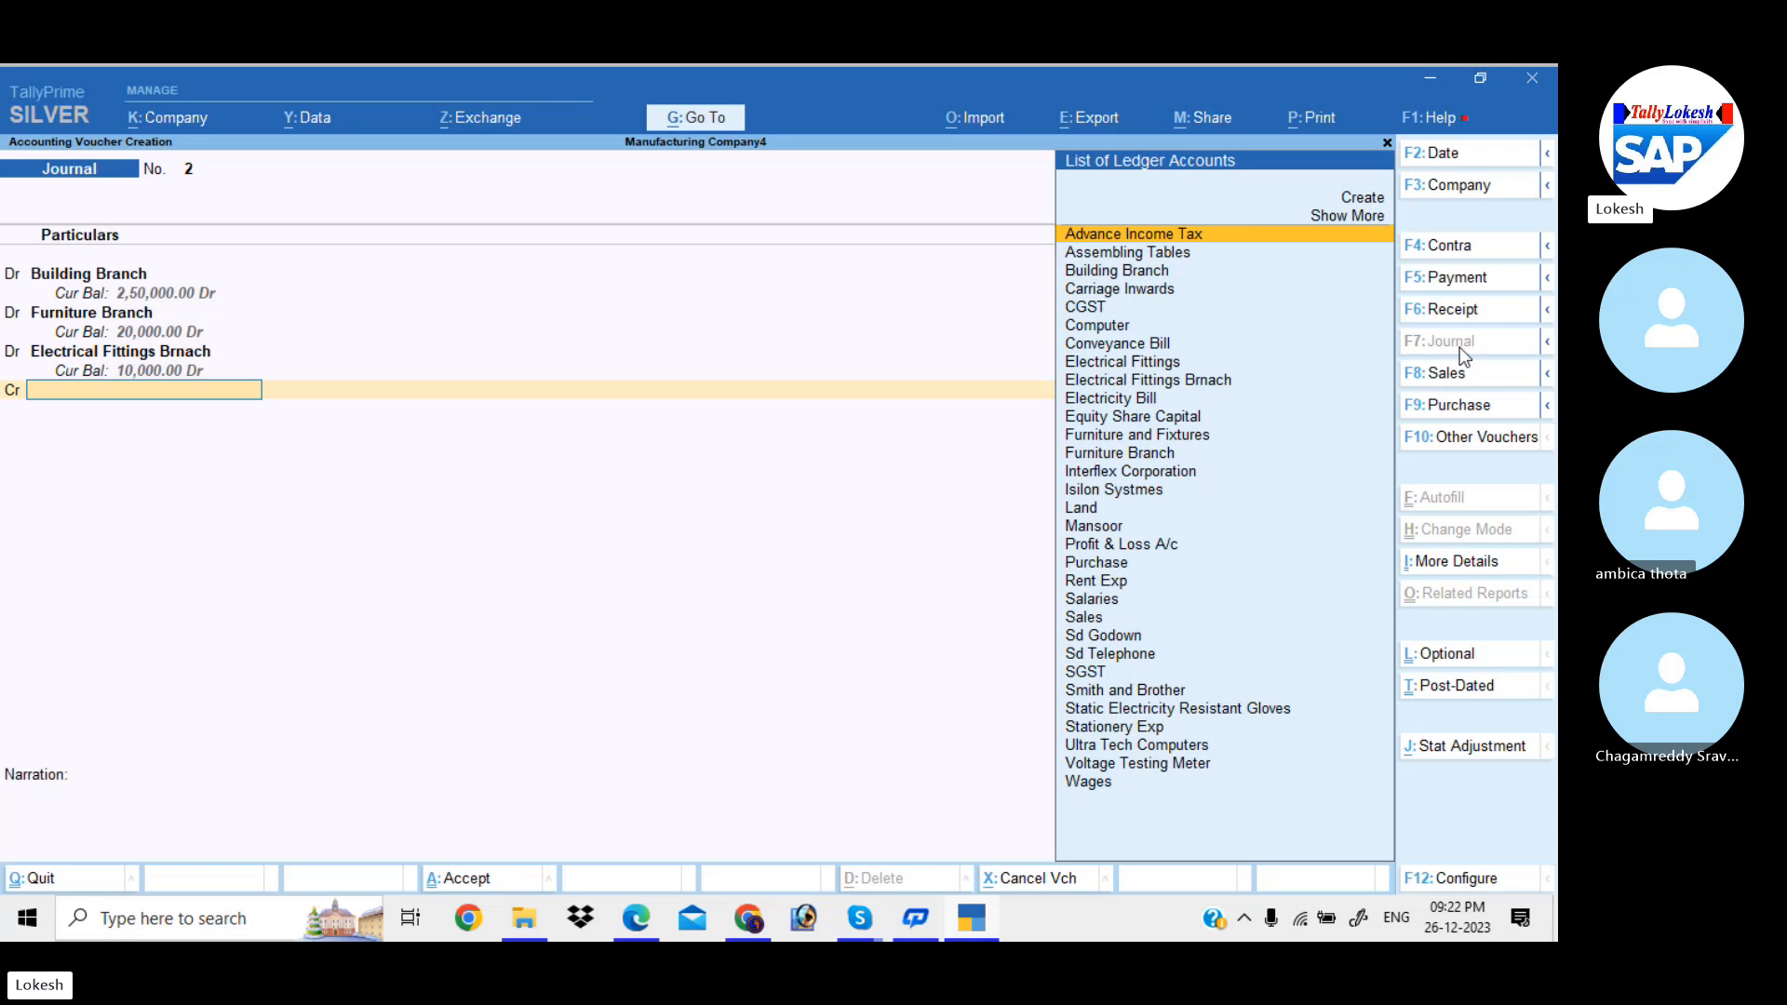
- Create the ledger Branch Office under Branch / Divisions for the journal voucher's credit line
key("alt+c")
type("Branch")
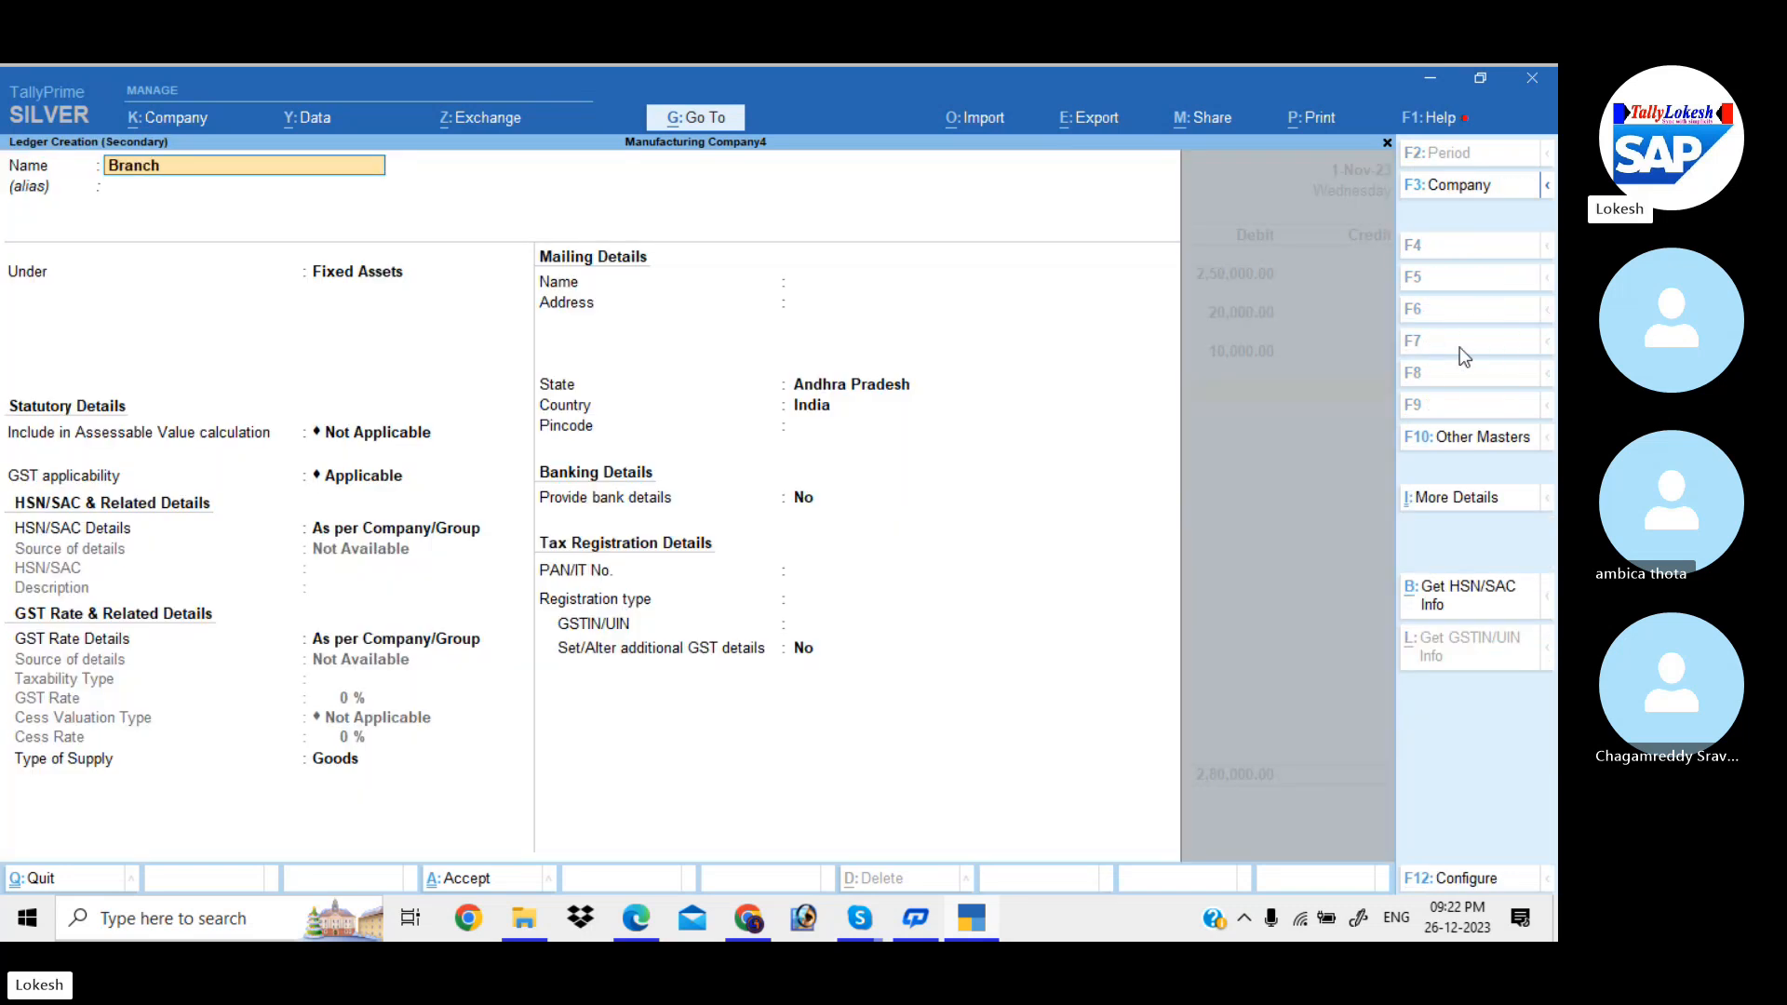
type(" Office")
key("Return")
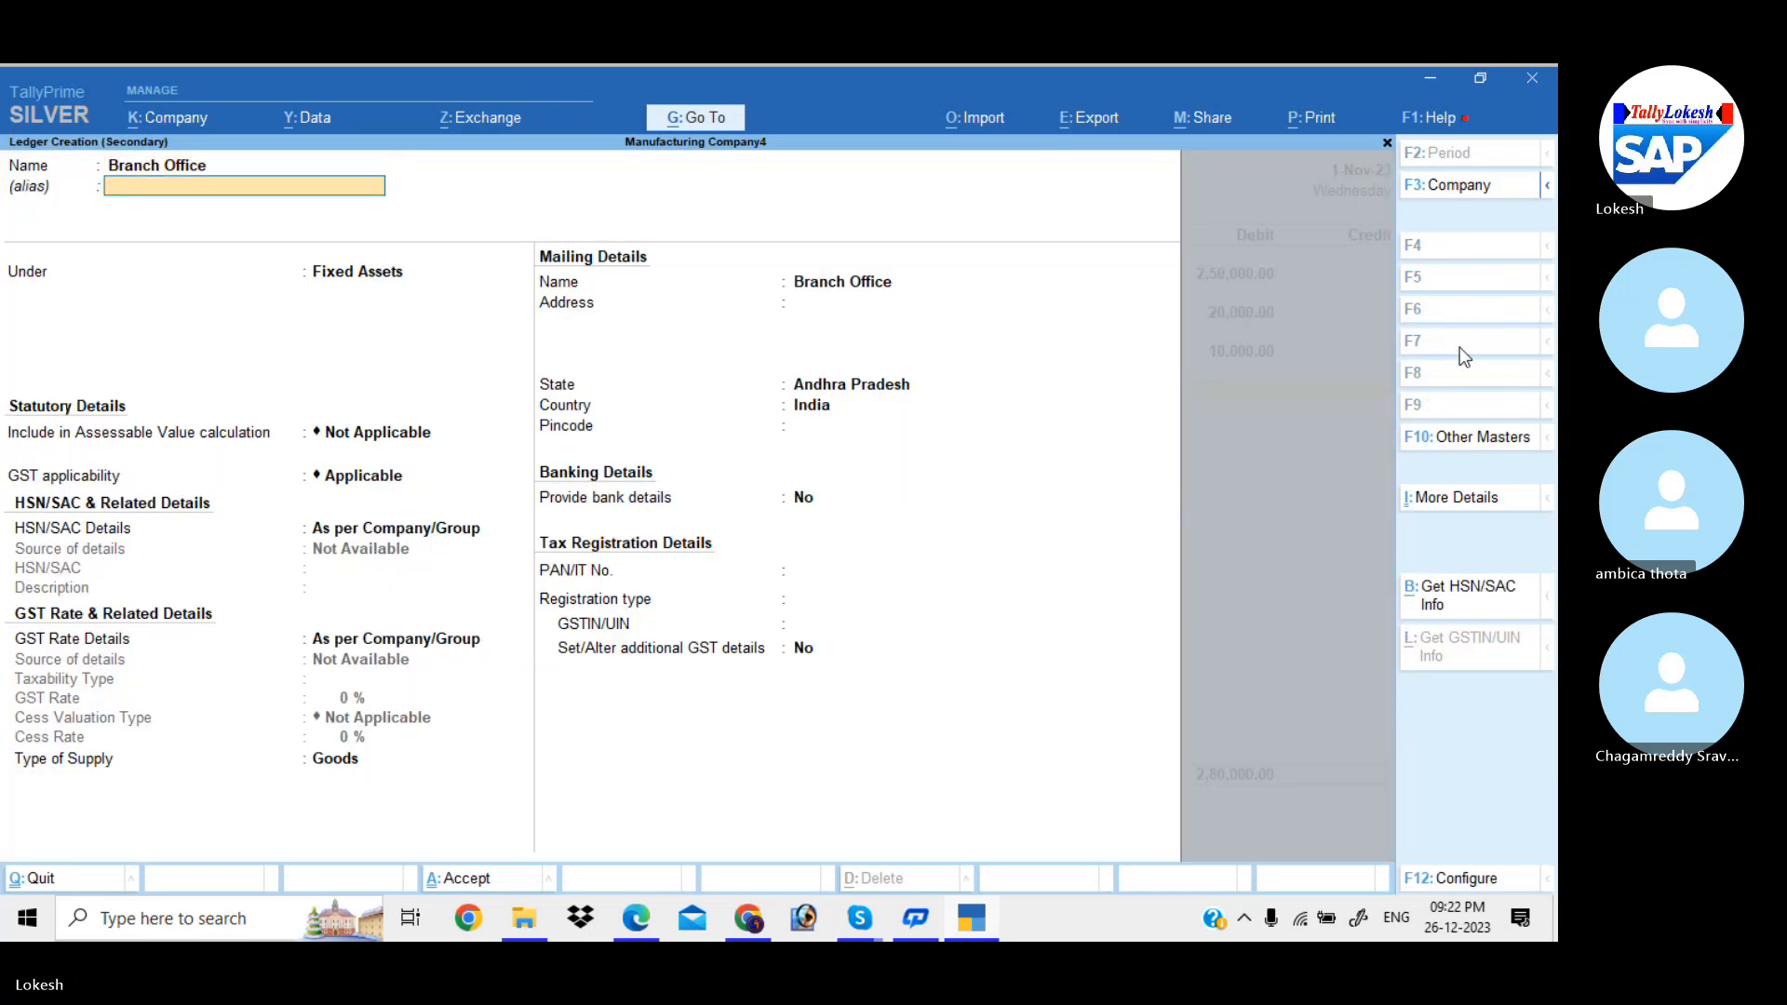
key("Return")
type("Bra")
key("Return")
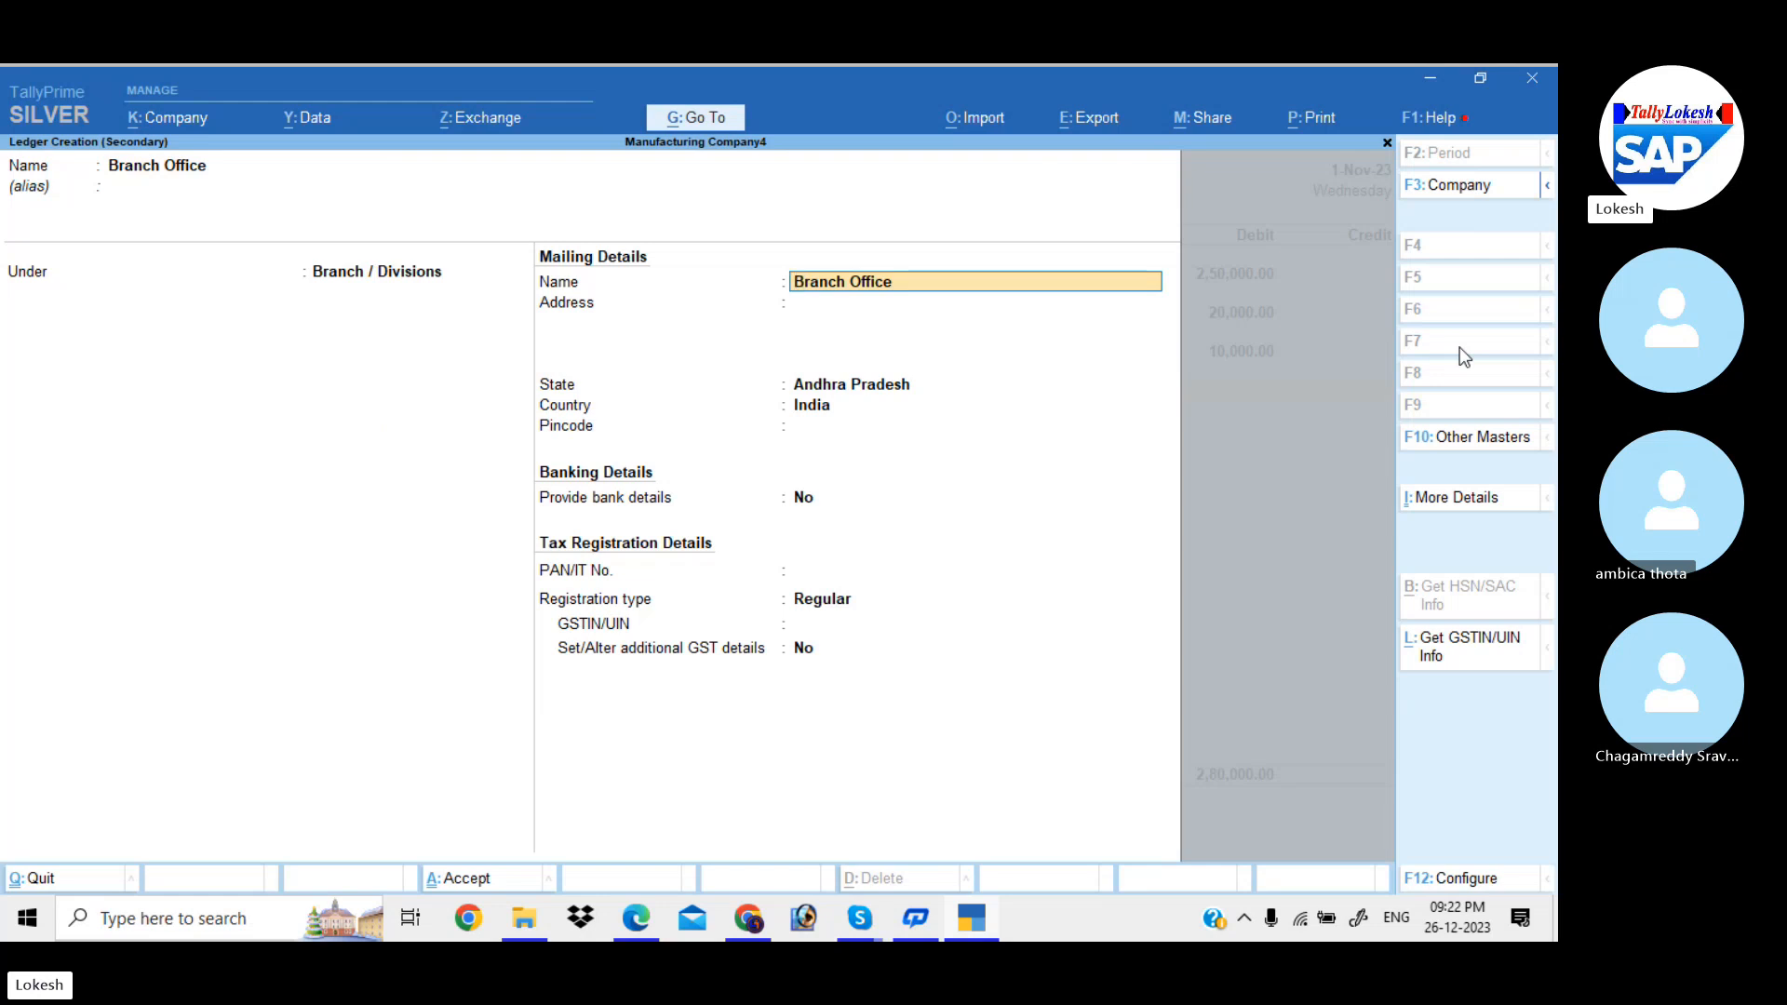
key("Return")
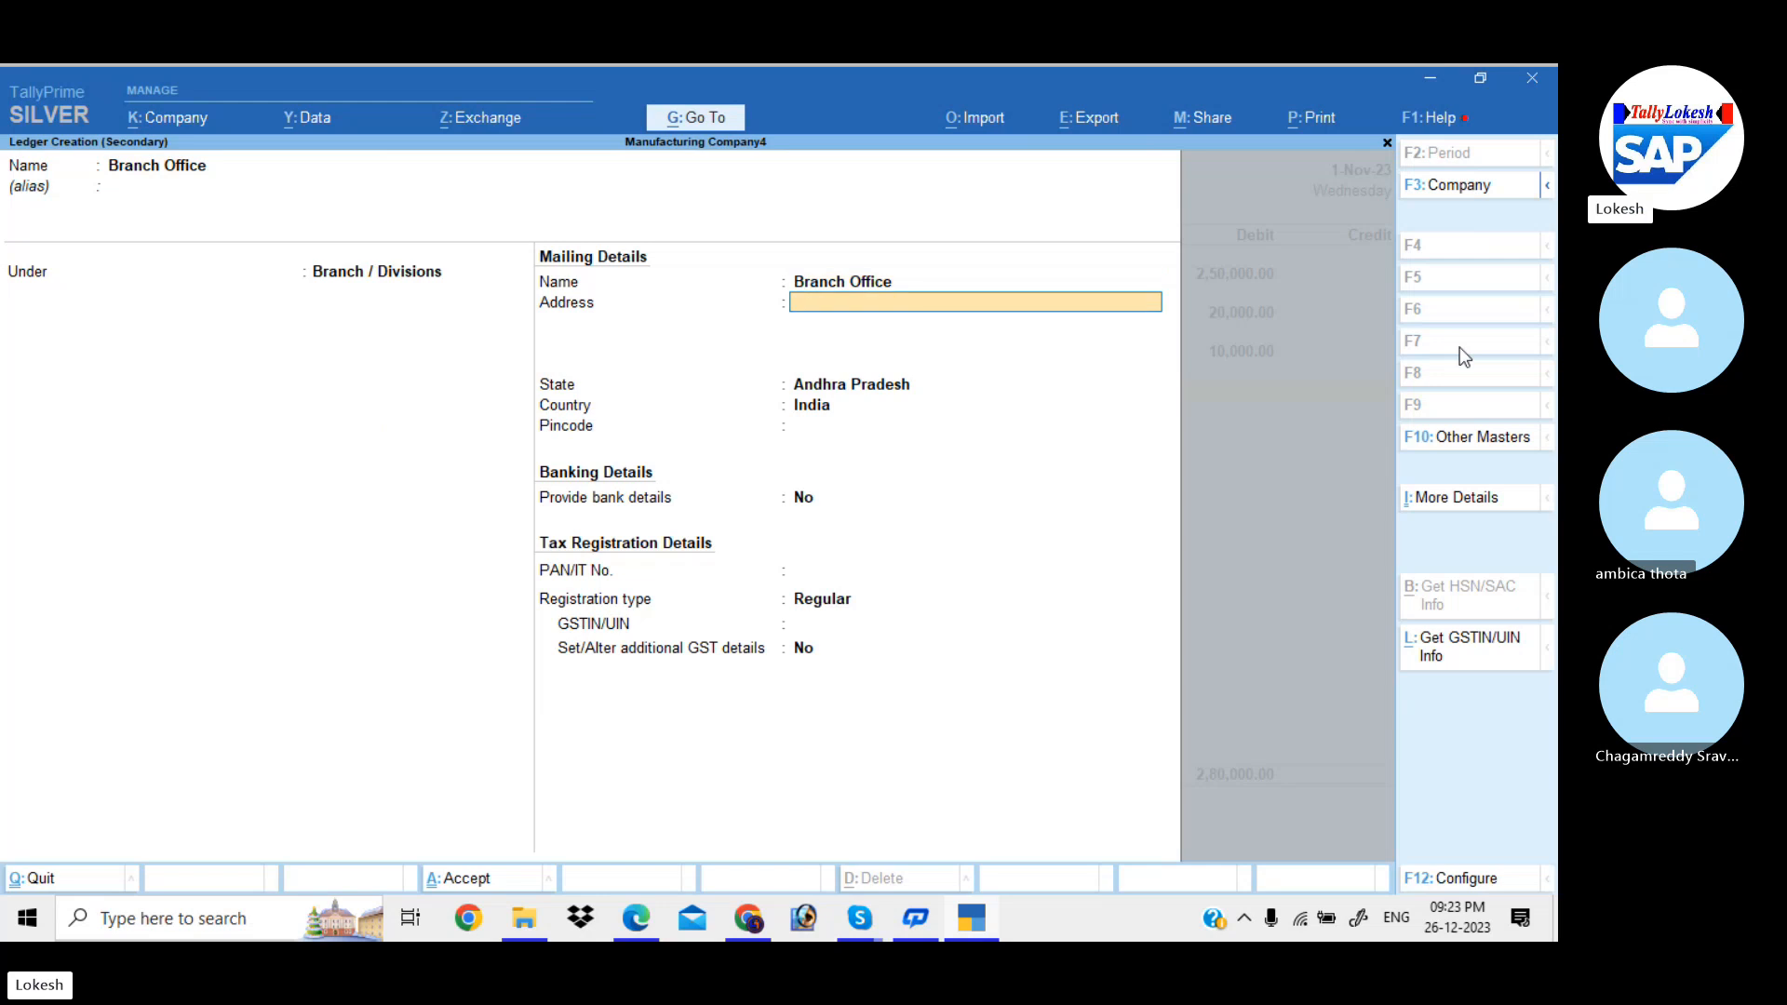
key("ctrl+a")
- Credit Branch Office with 2,80,000 and save the journal voucher without a narration
key("Return")
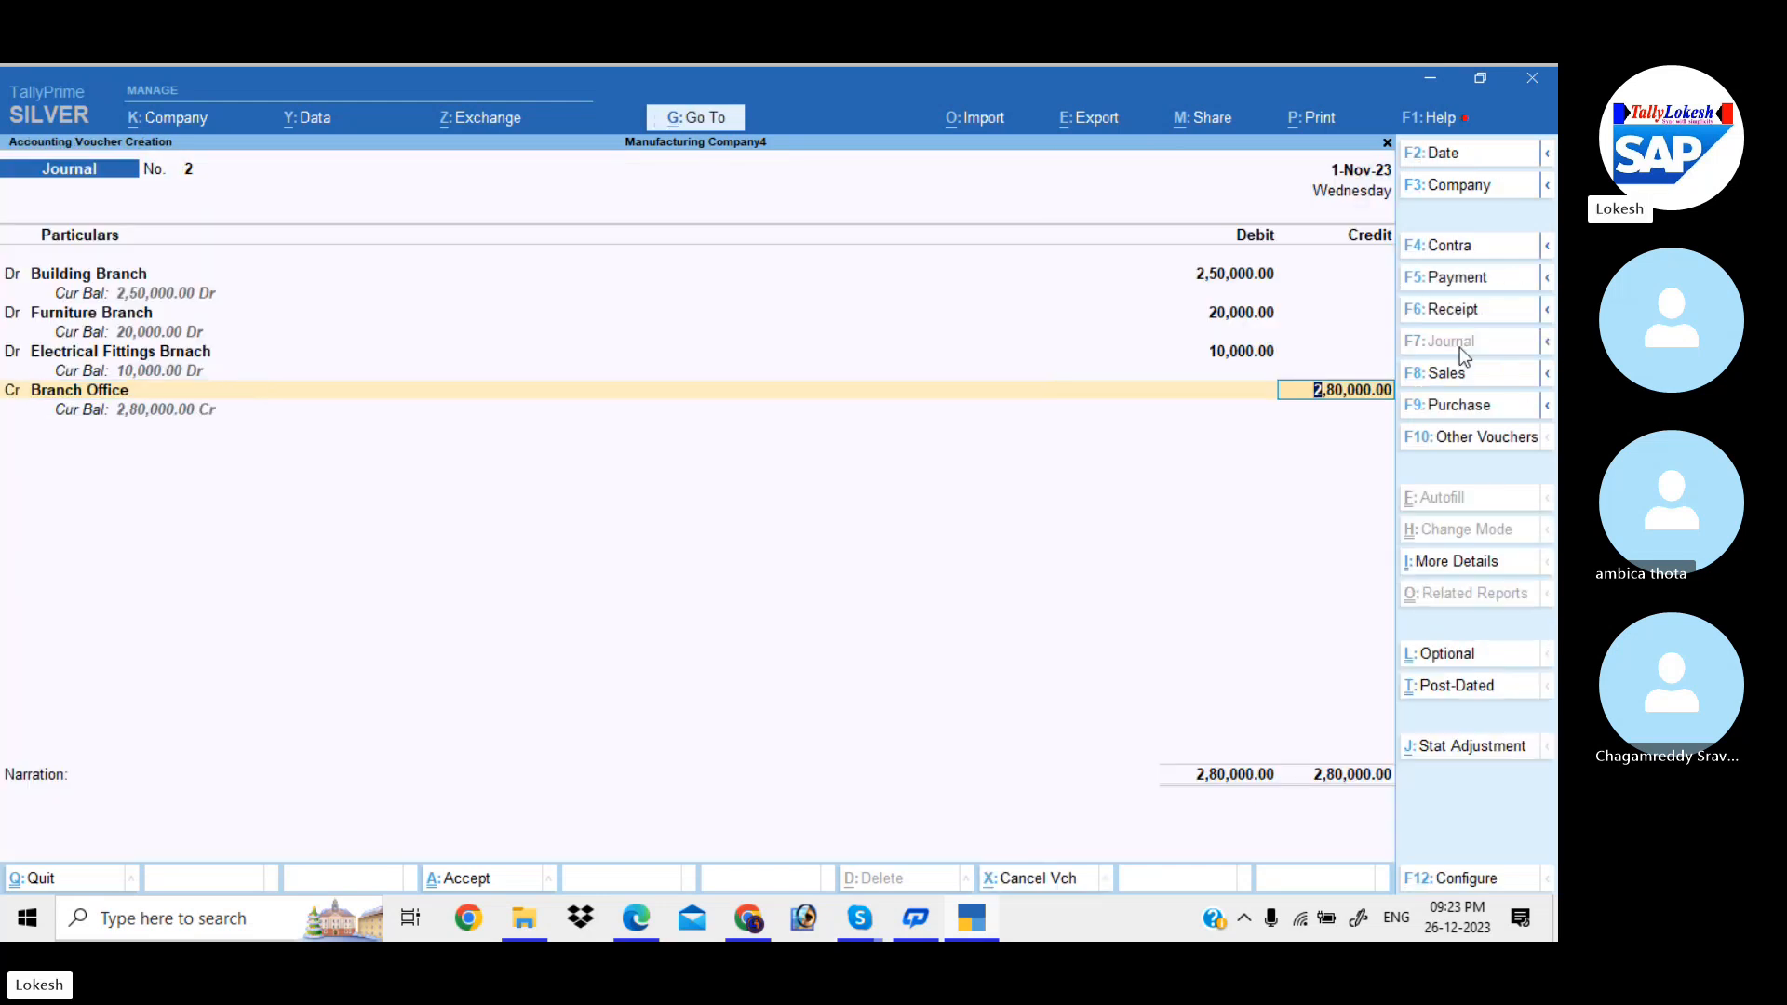
key("Return")
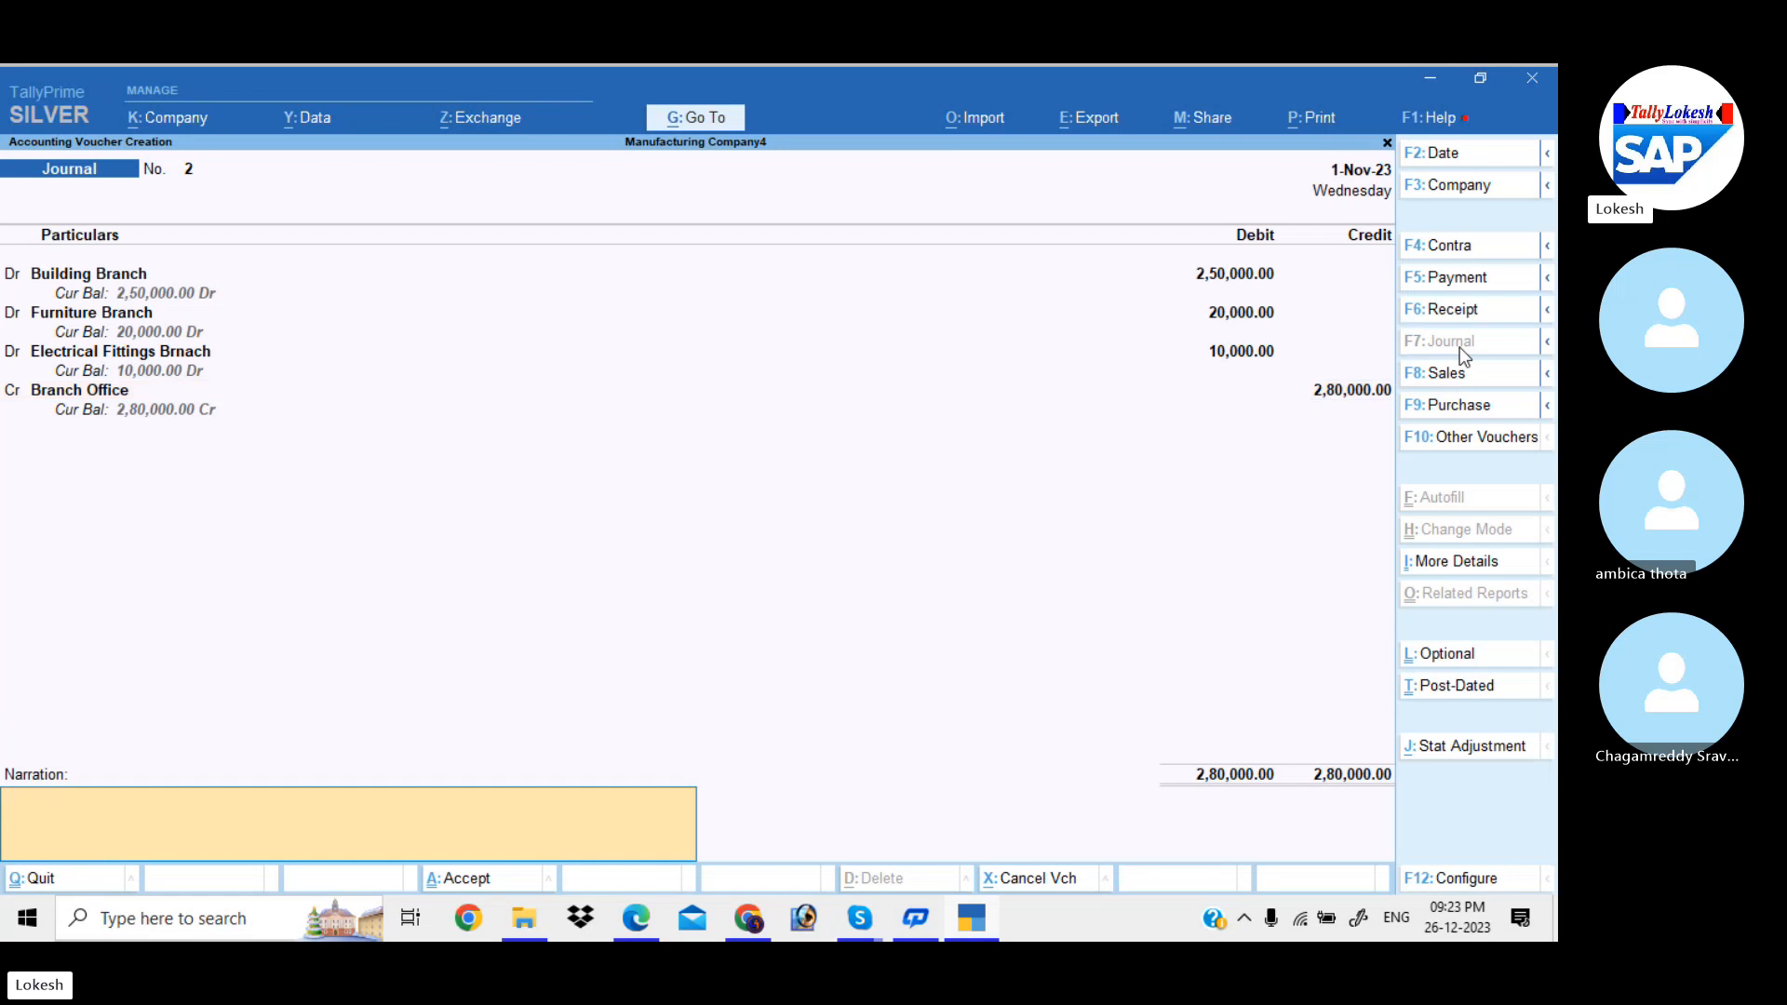
key("Return")
key("Return")
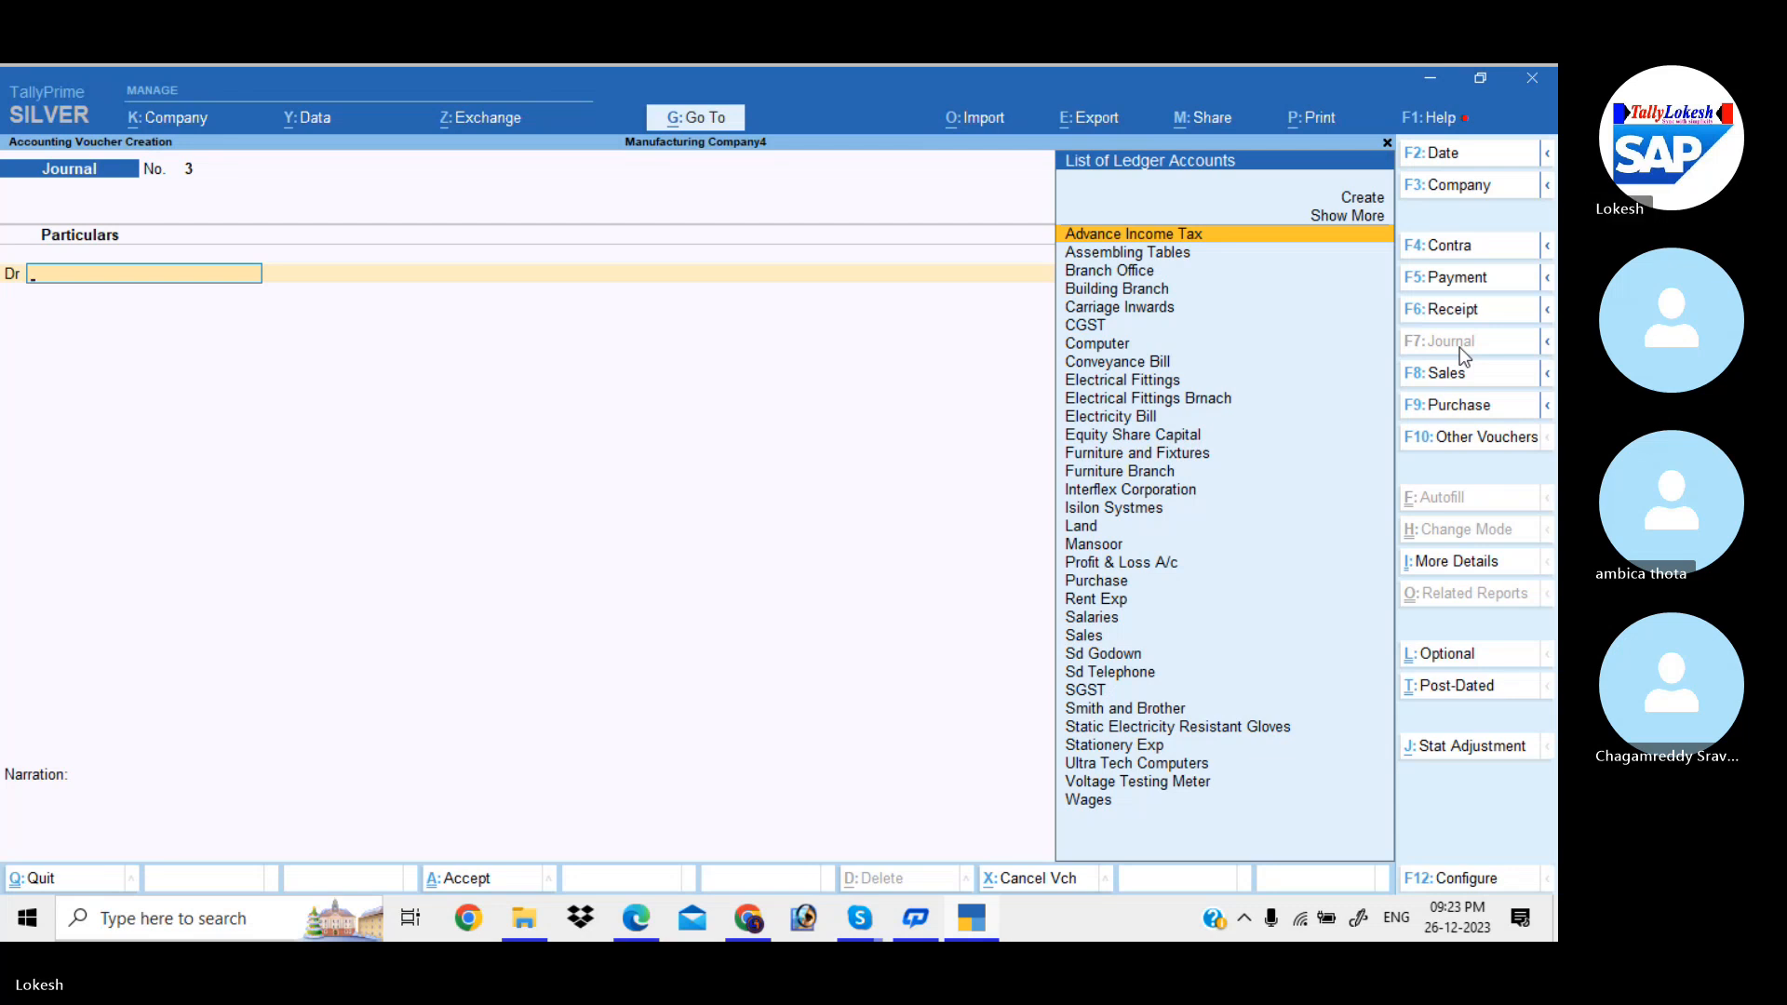
- Debit Branch Office with 75,000 in the new journal voucher
type("r")
key("BackSpace")
type("ra")
key("BackSpace")
key("BackSpace")
type("bra")
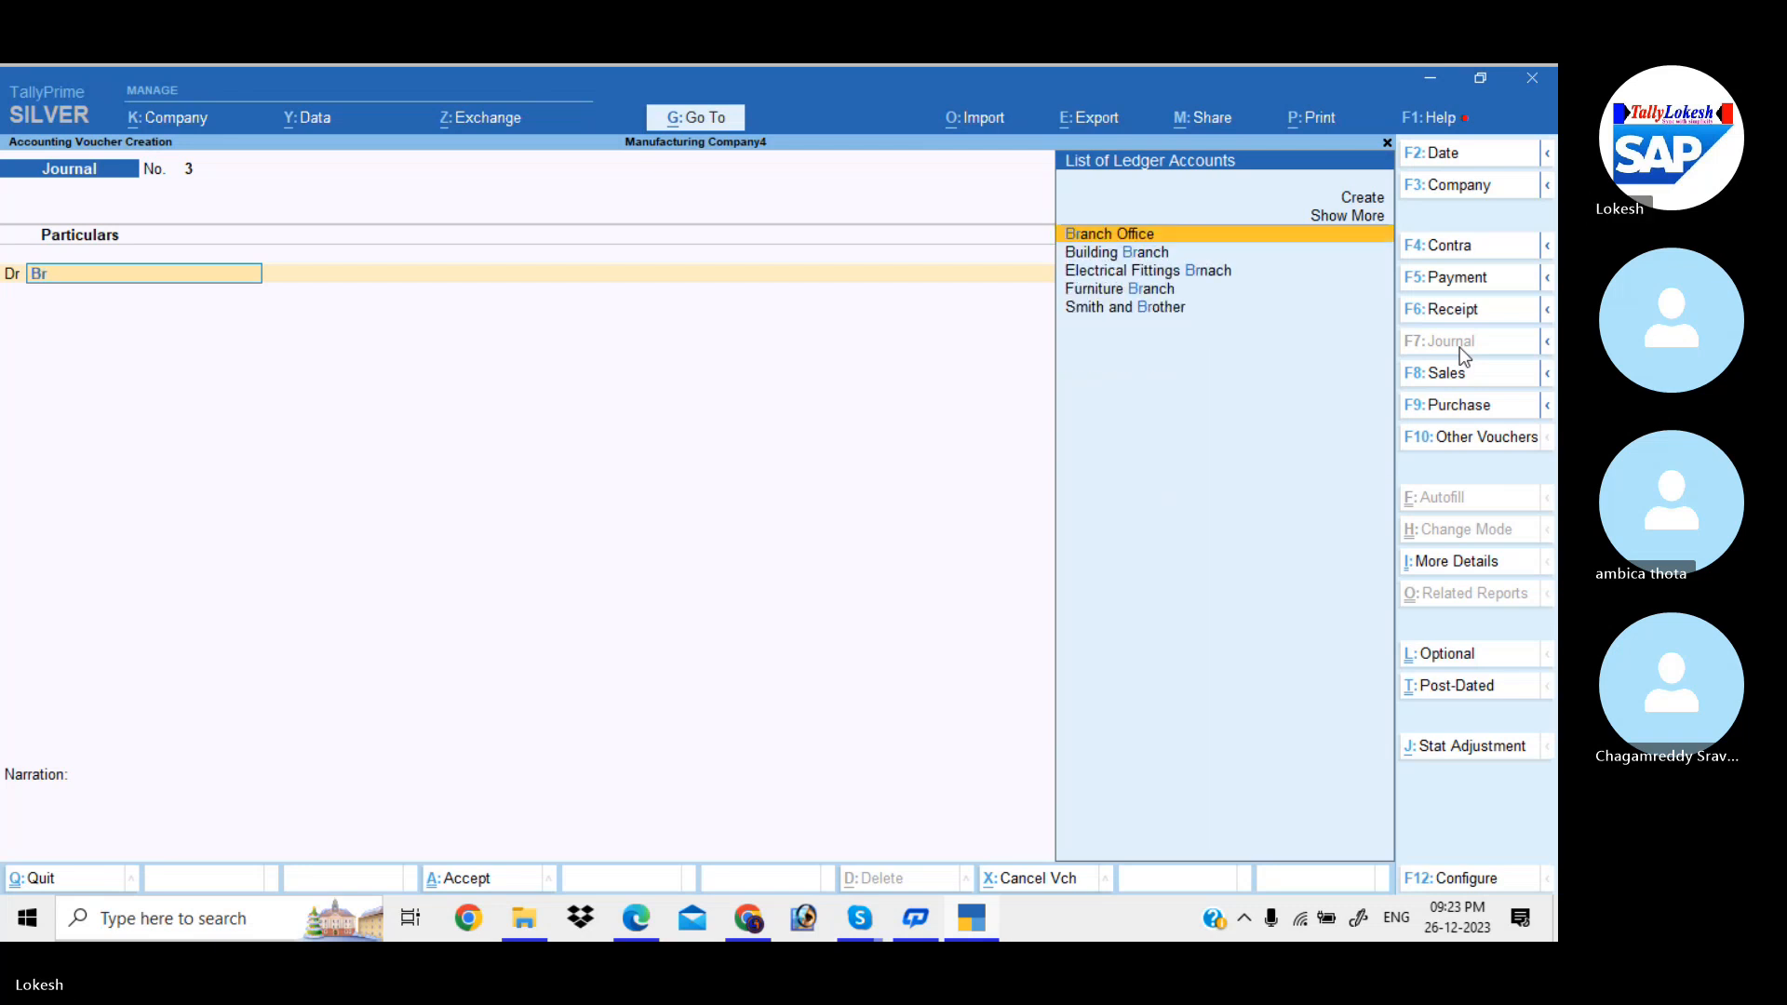
key("Return")
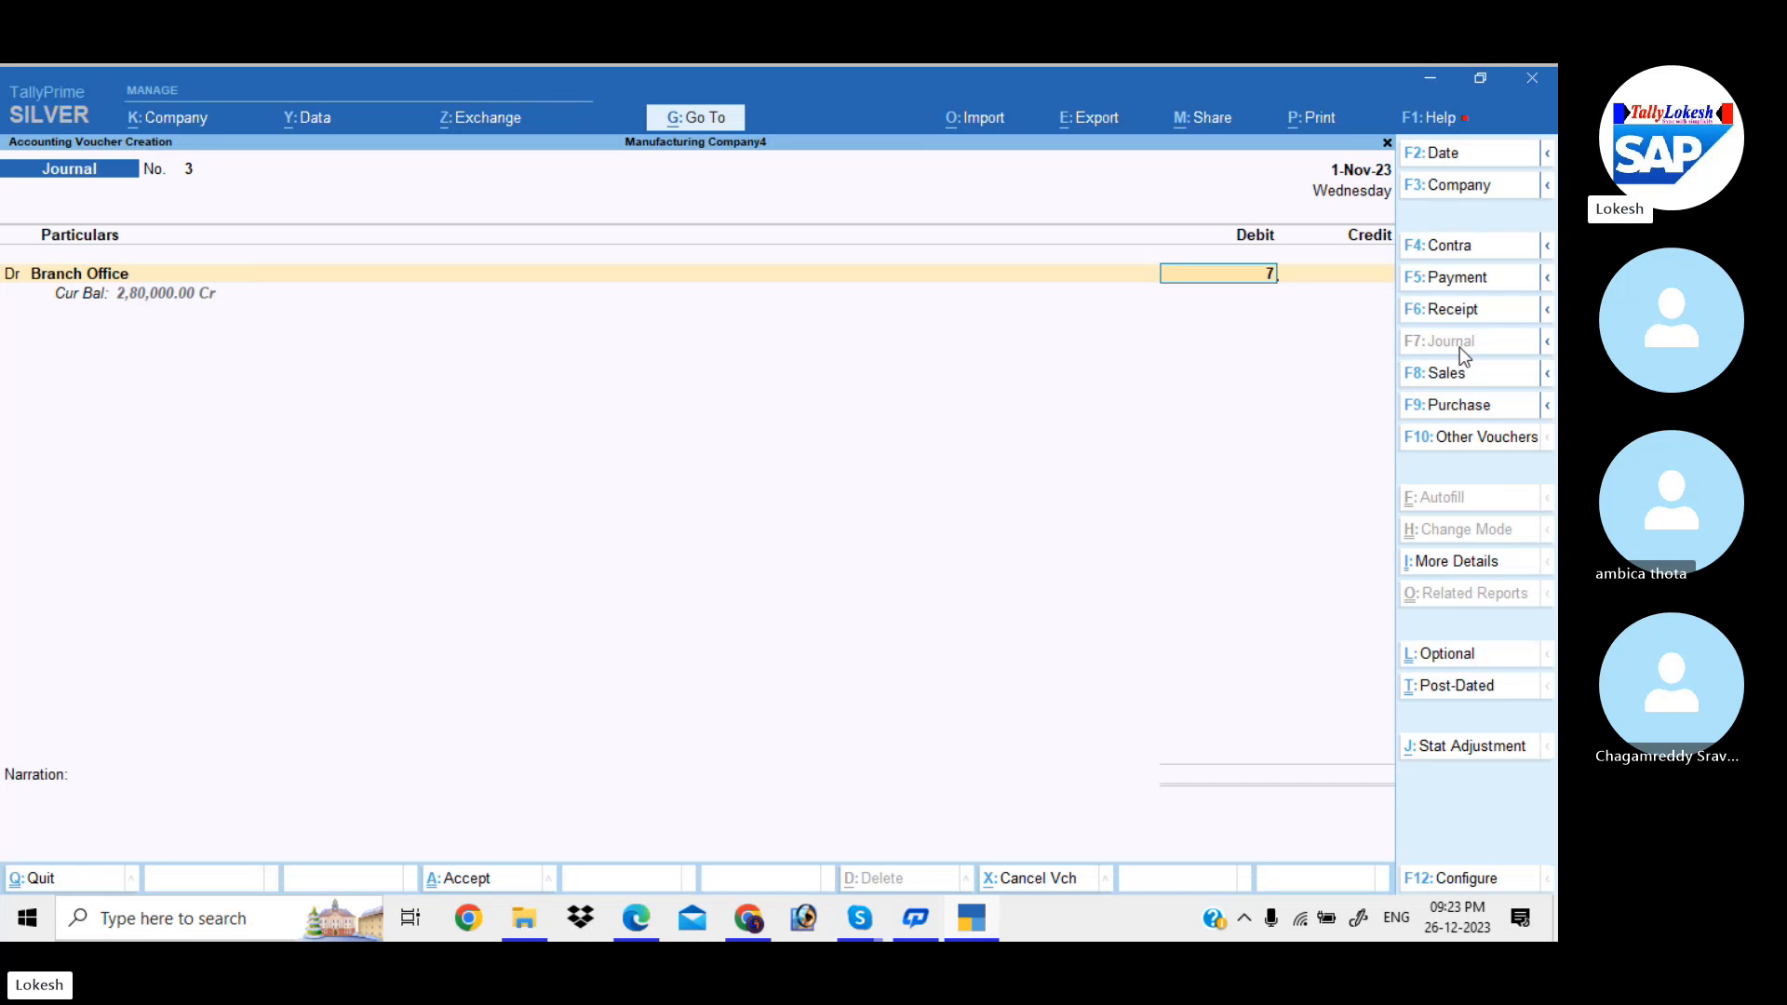
type("75000")
key("Return")
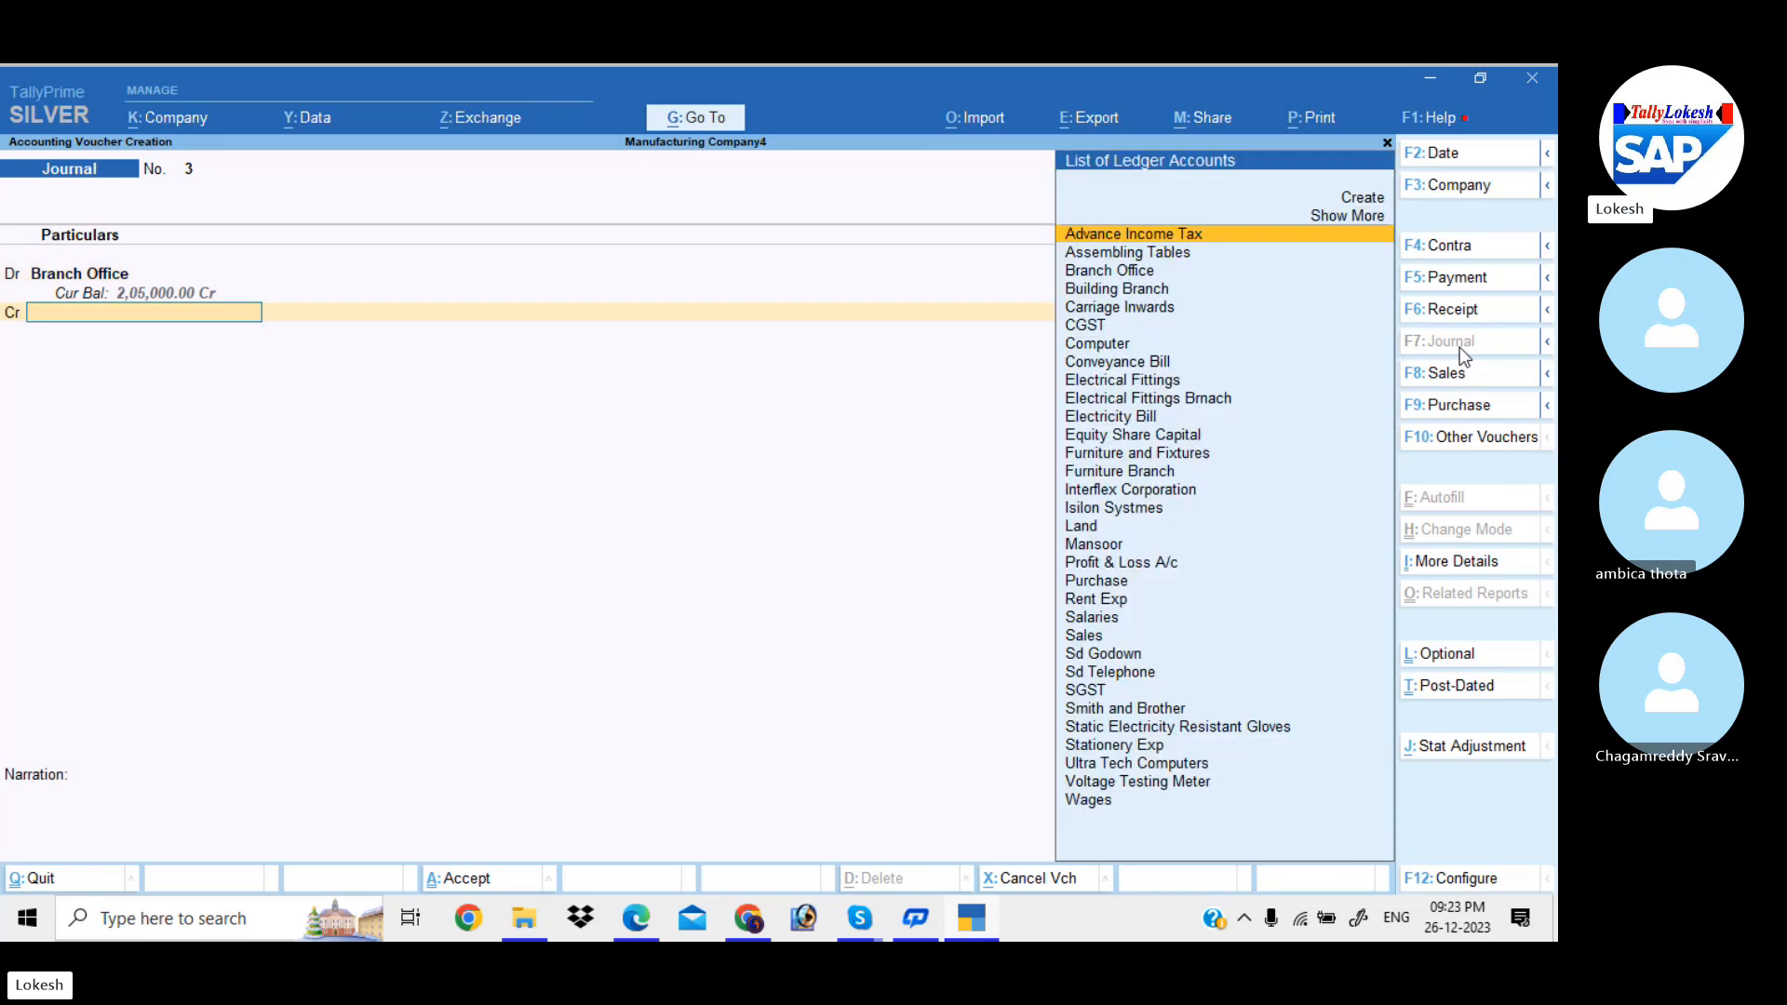
- Credit Hdfc Bank with 75,000 as a cheque allocation and save the journal voucher without a narration
key("Return")
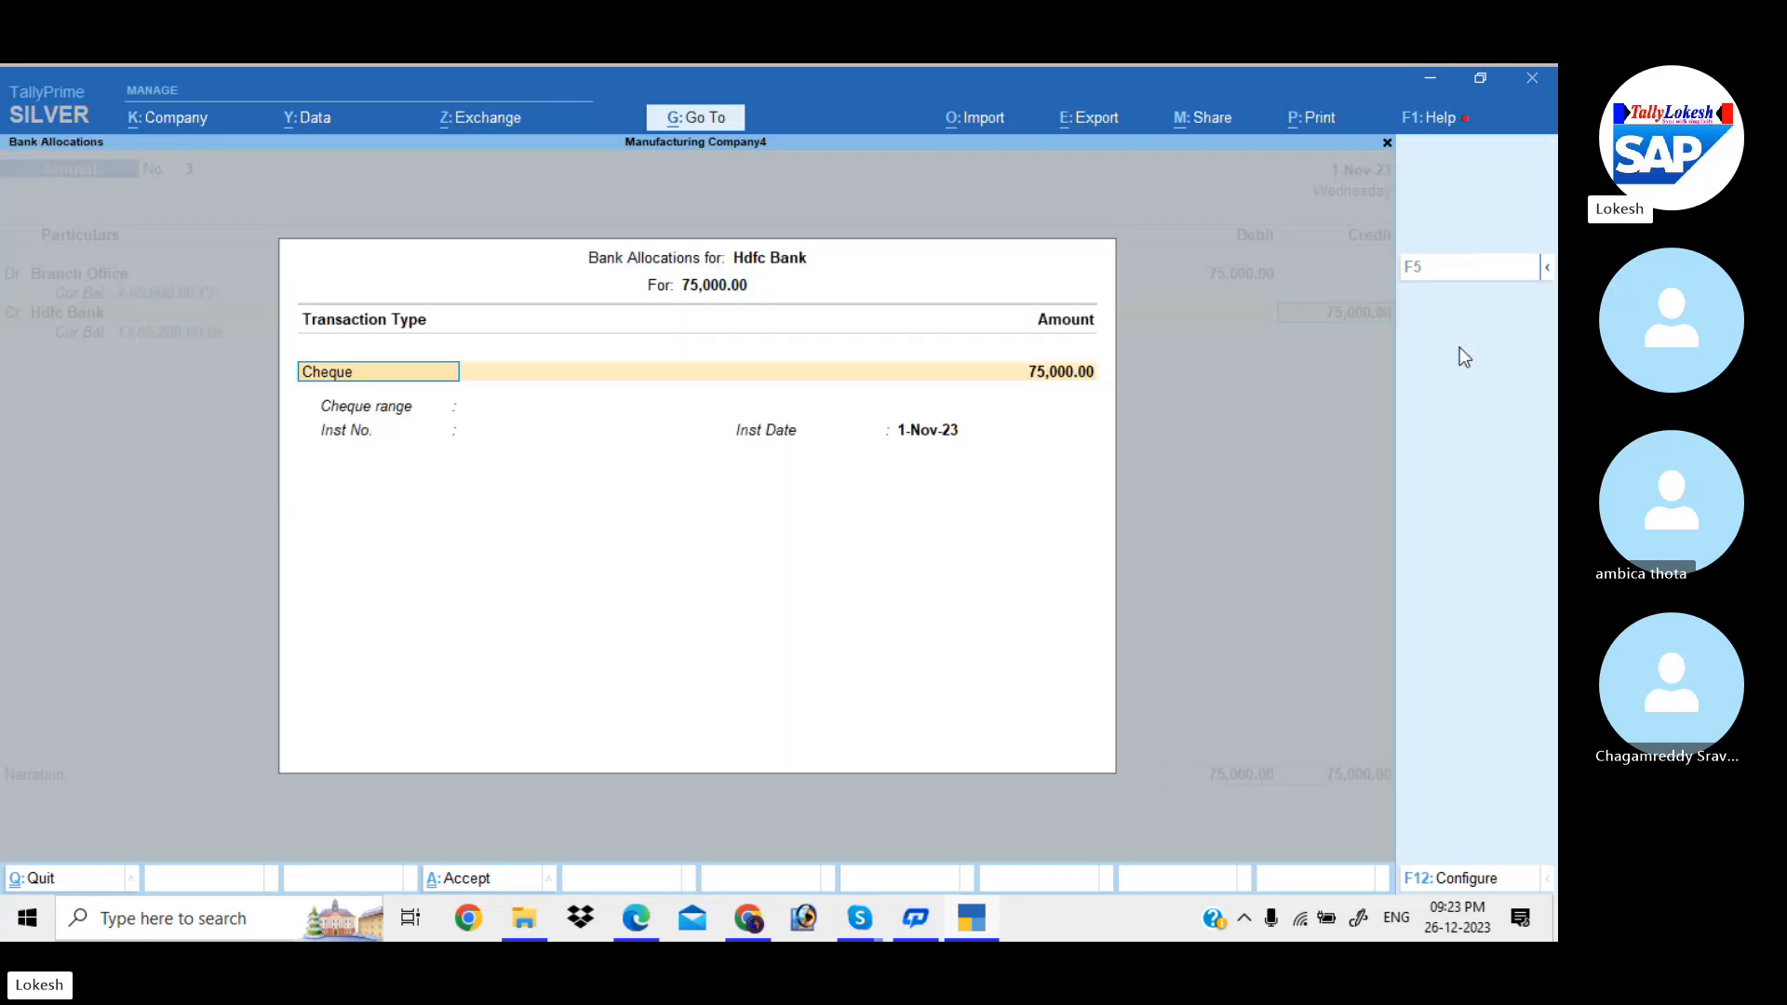
key("Return")
key("Return")
key("Return")
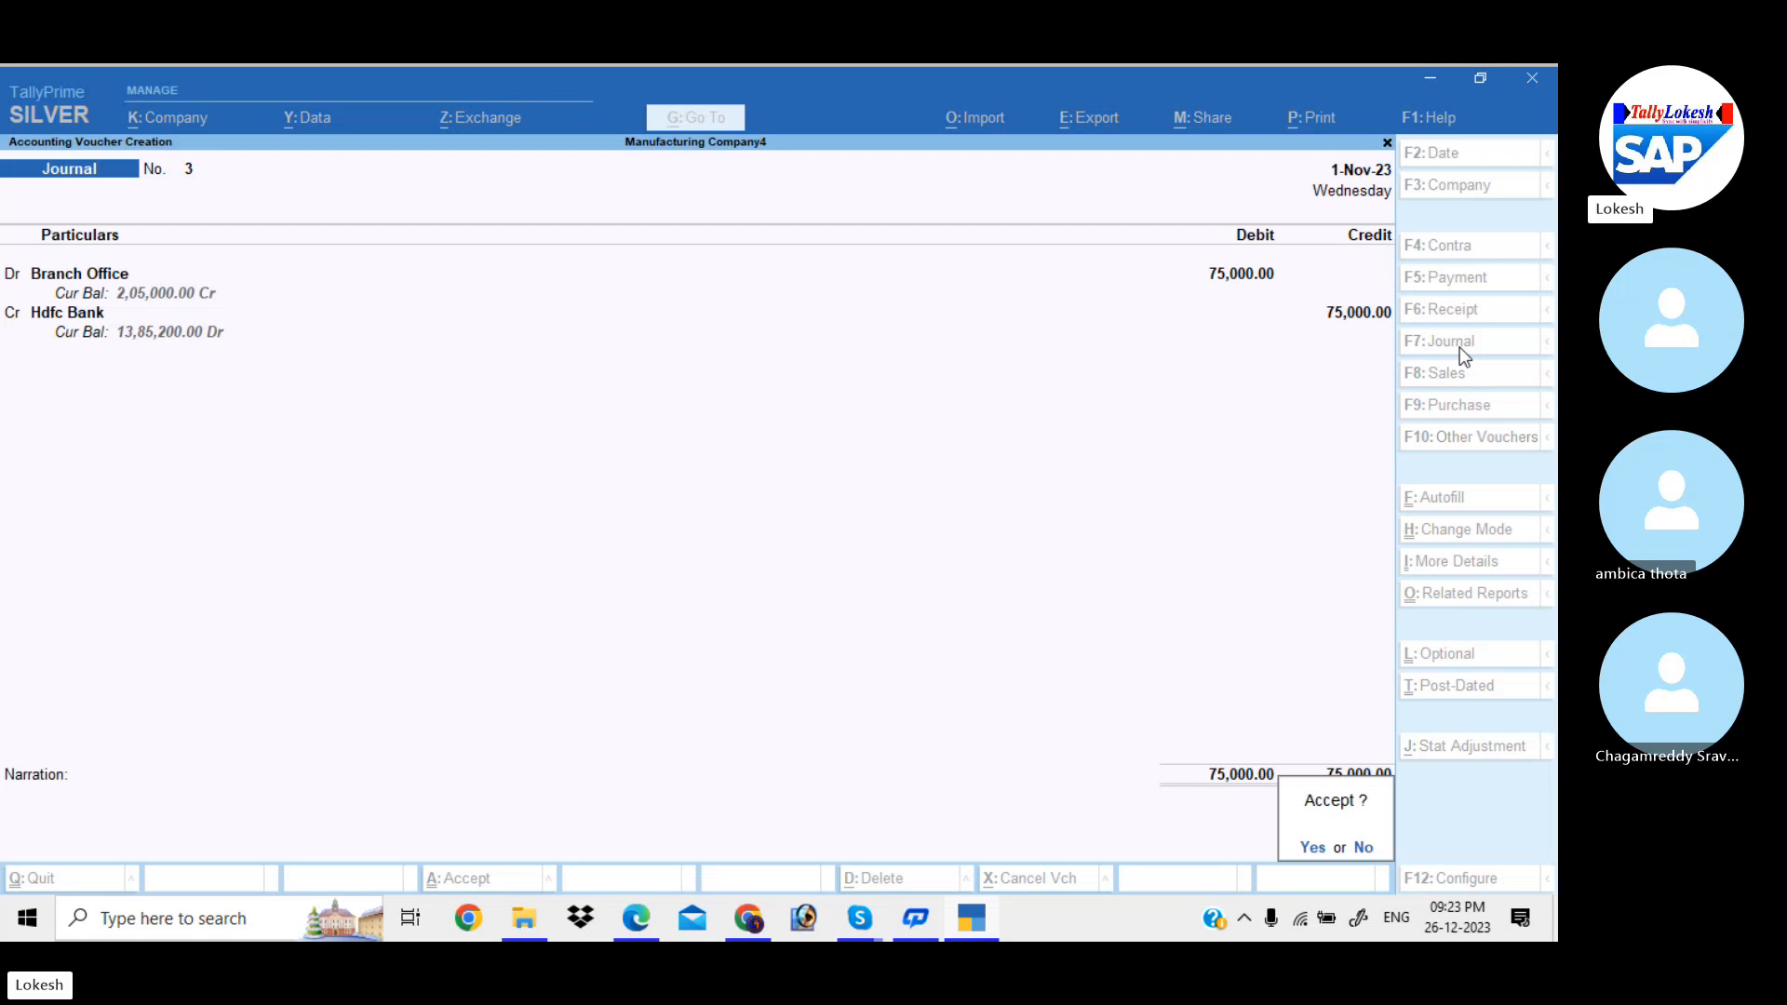
key("Return")
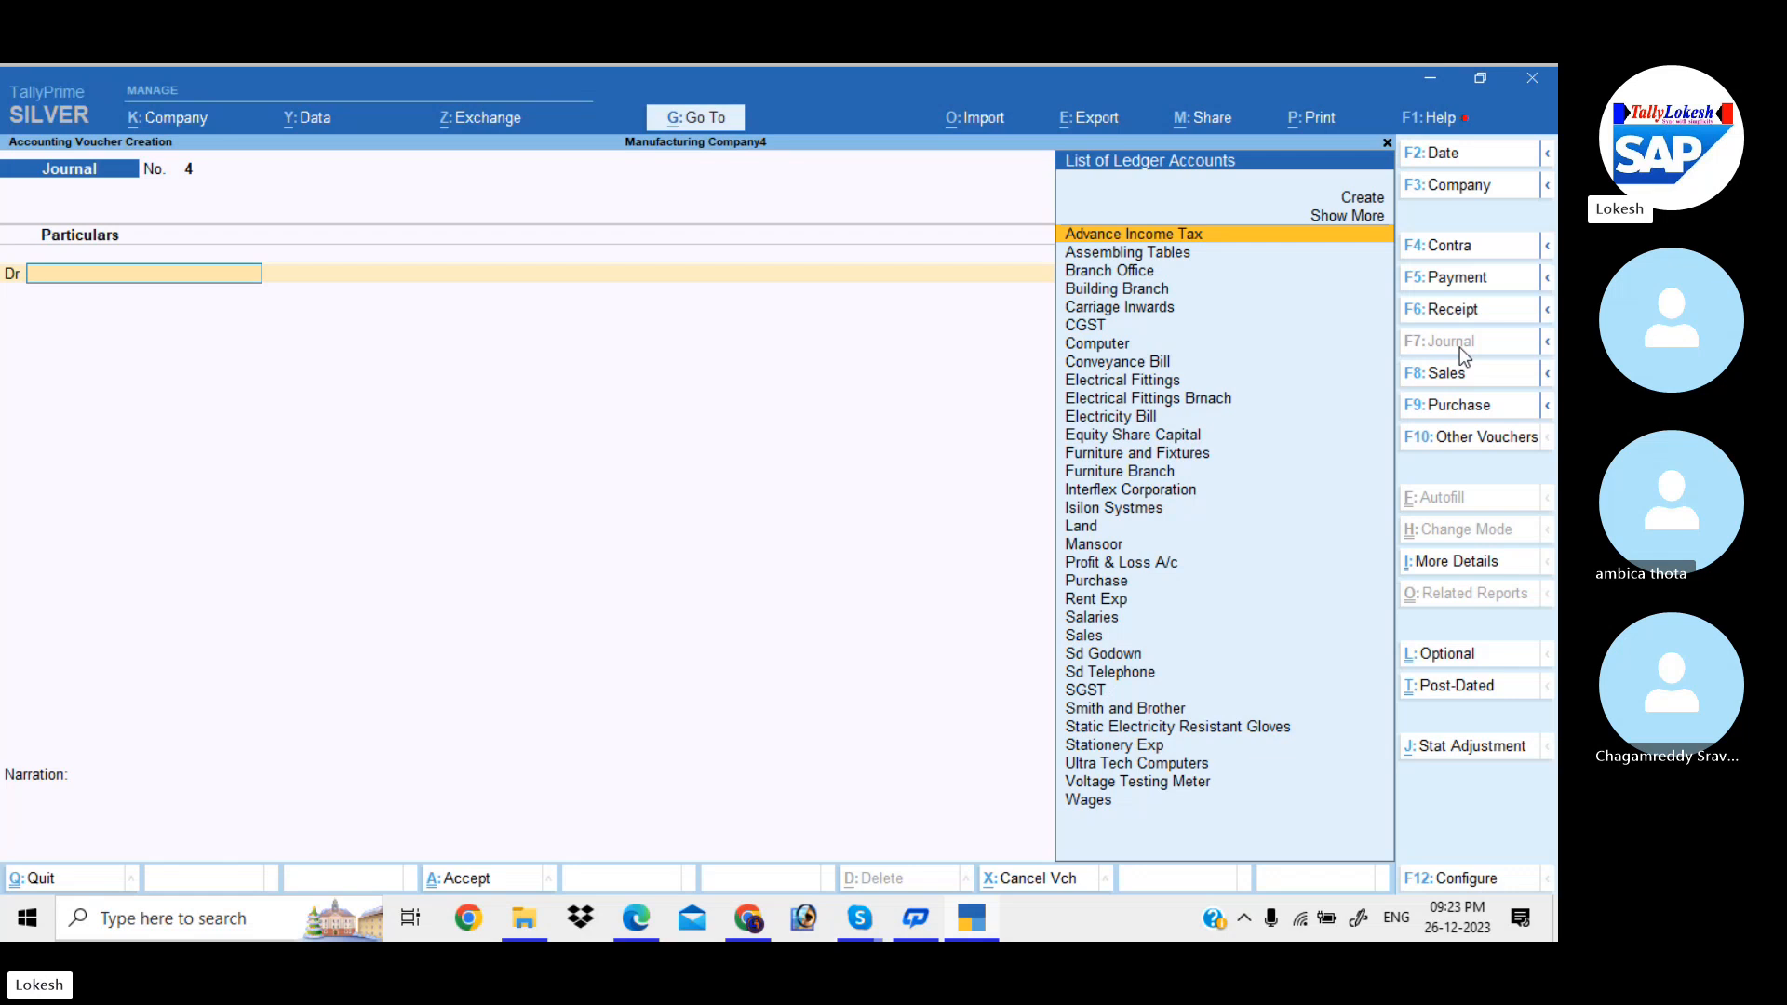
- Leave voucher entry and create a new currency with the symbol $ and the formal name Dollor
key("Escape")
key("Return")
key("Up")
key("Up")
key("Up")
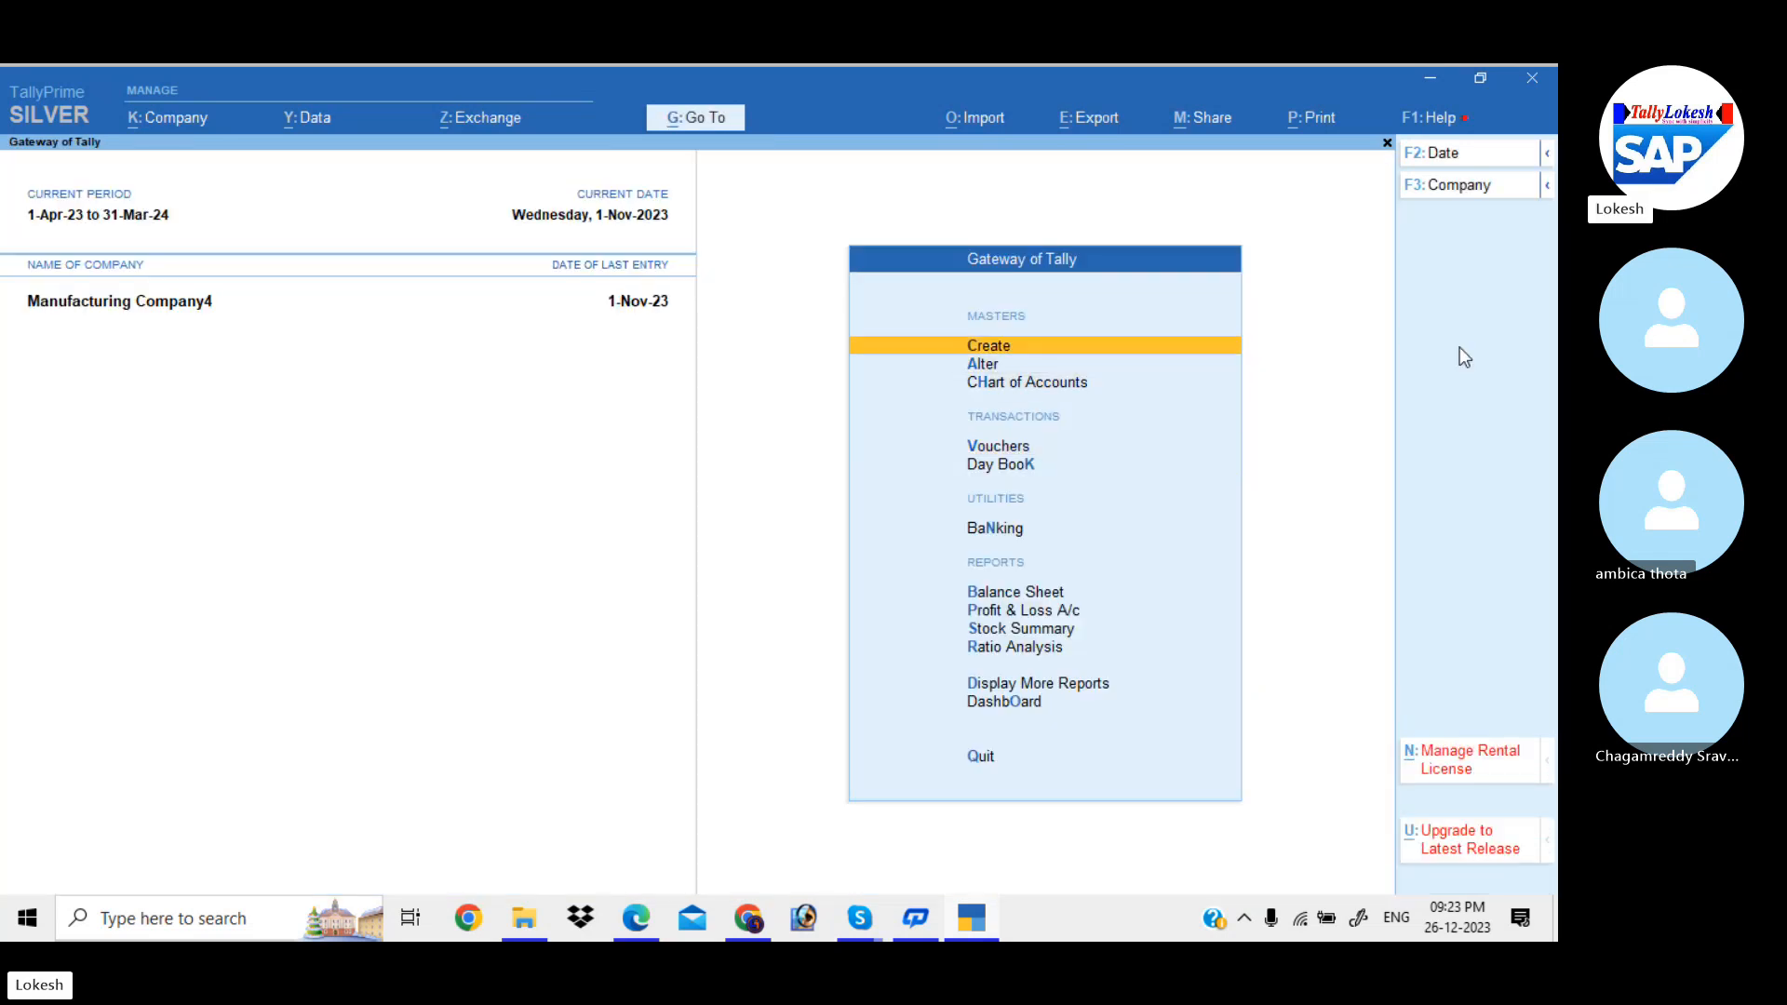
key("Return")
key("Down")
key("Down")
key("Return")
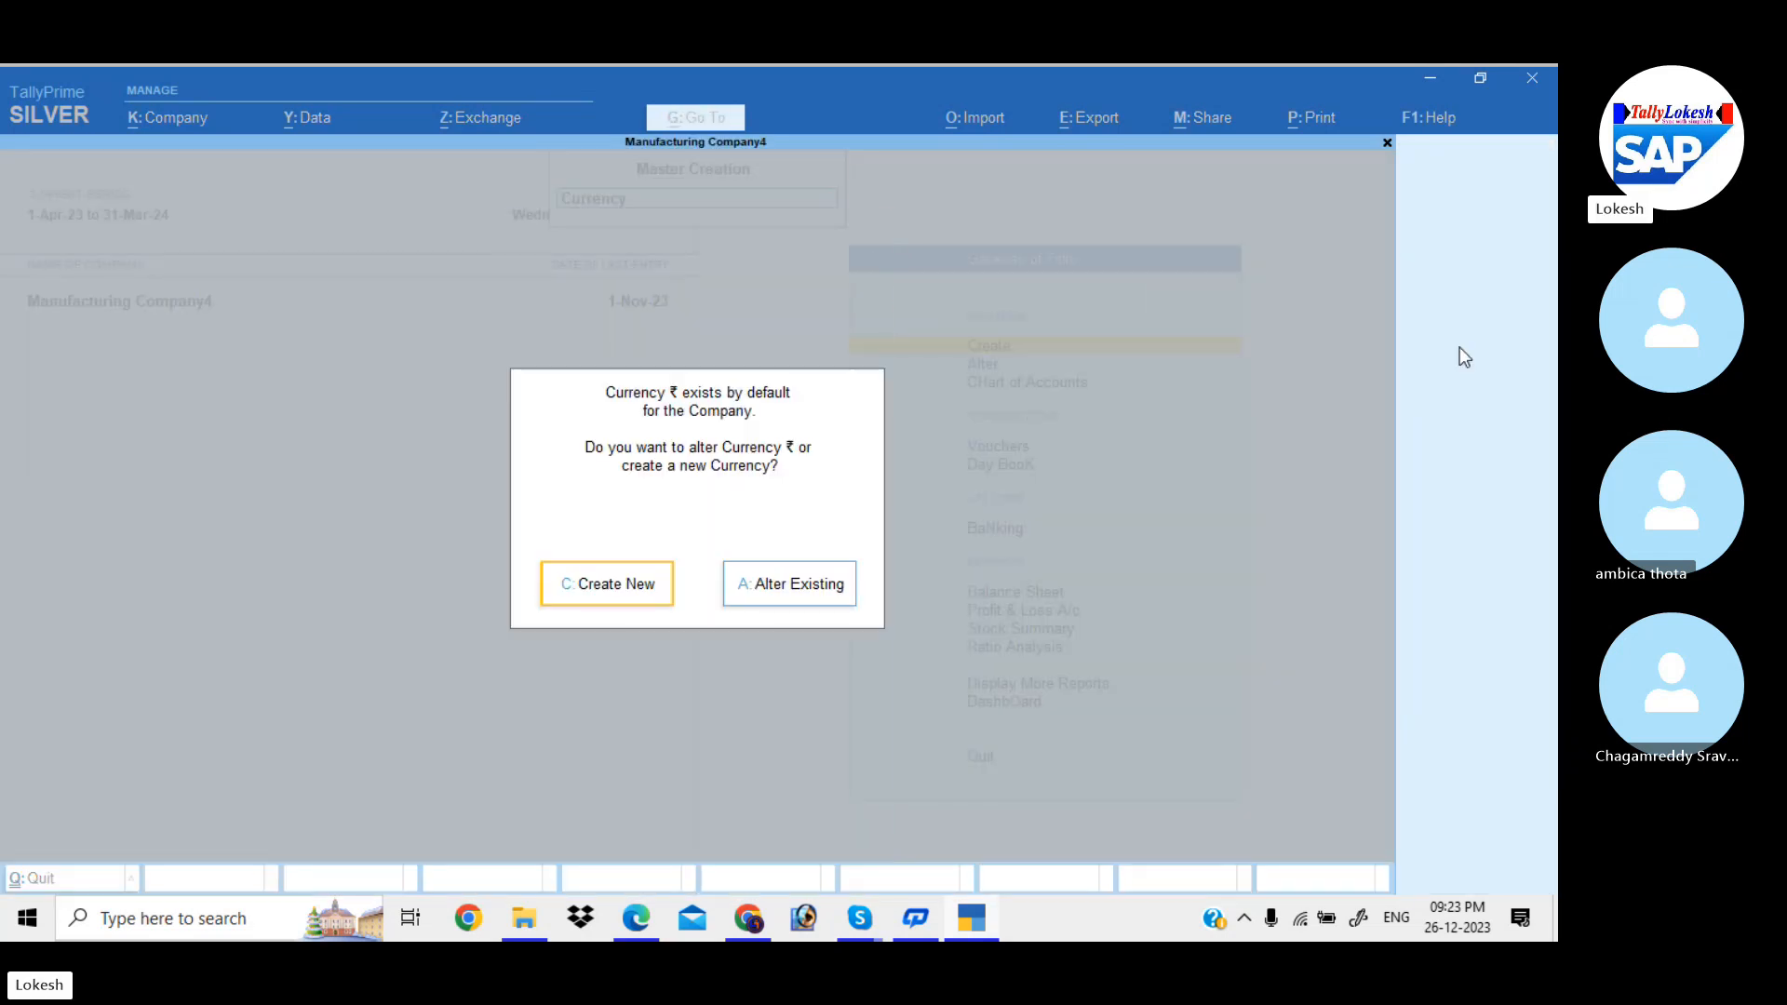
key("Return")
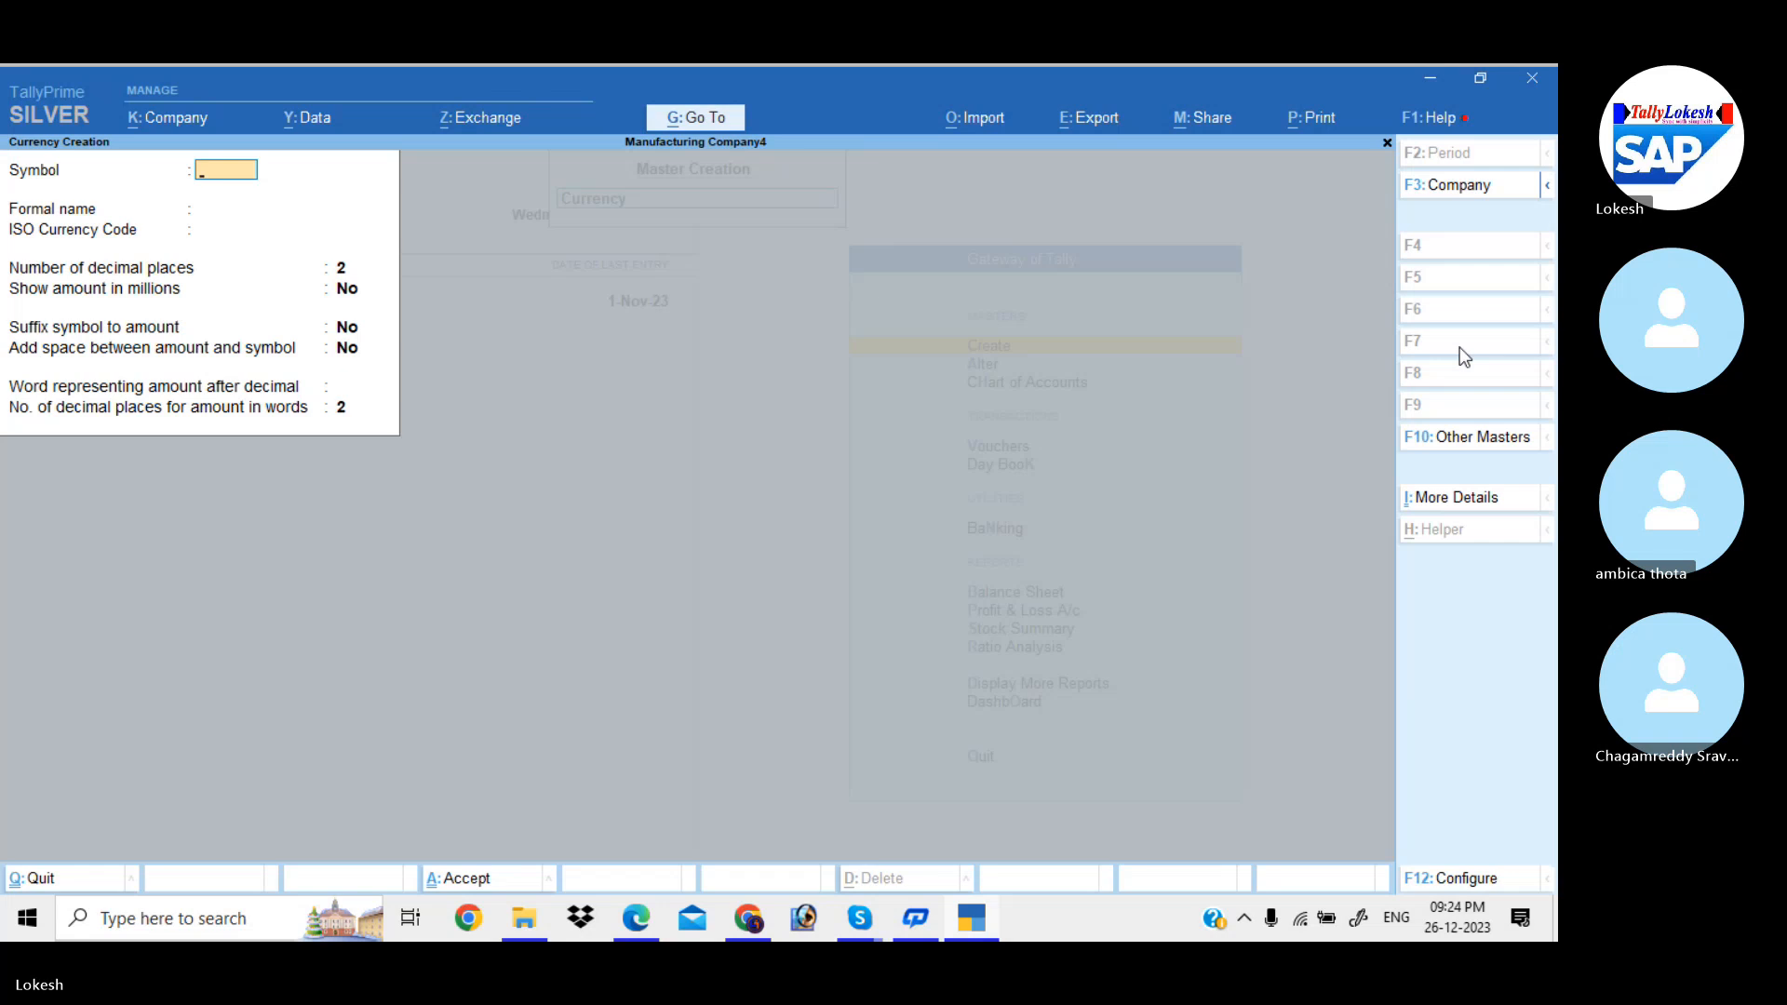
type("$")
key("Return")
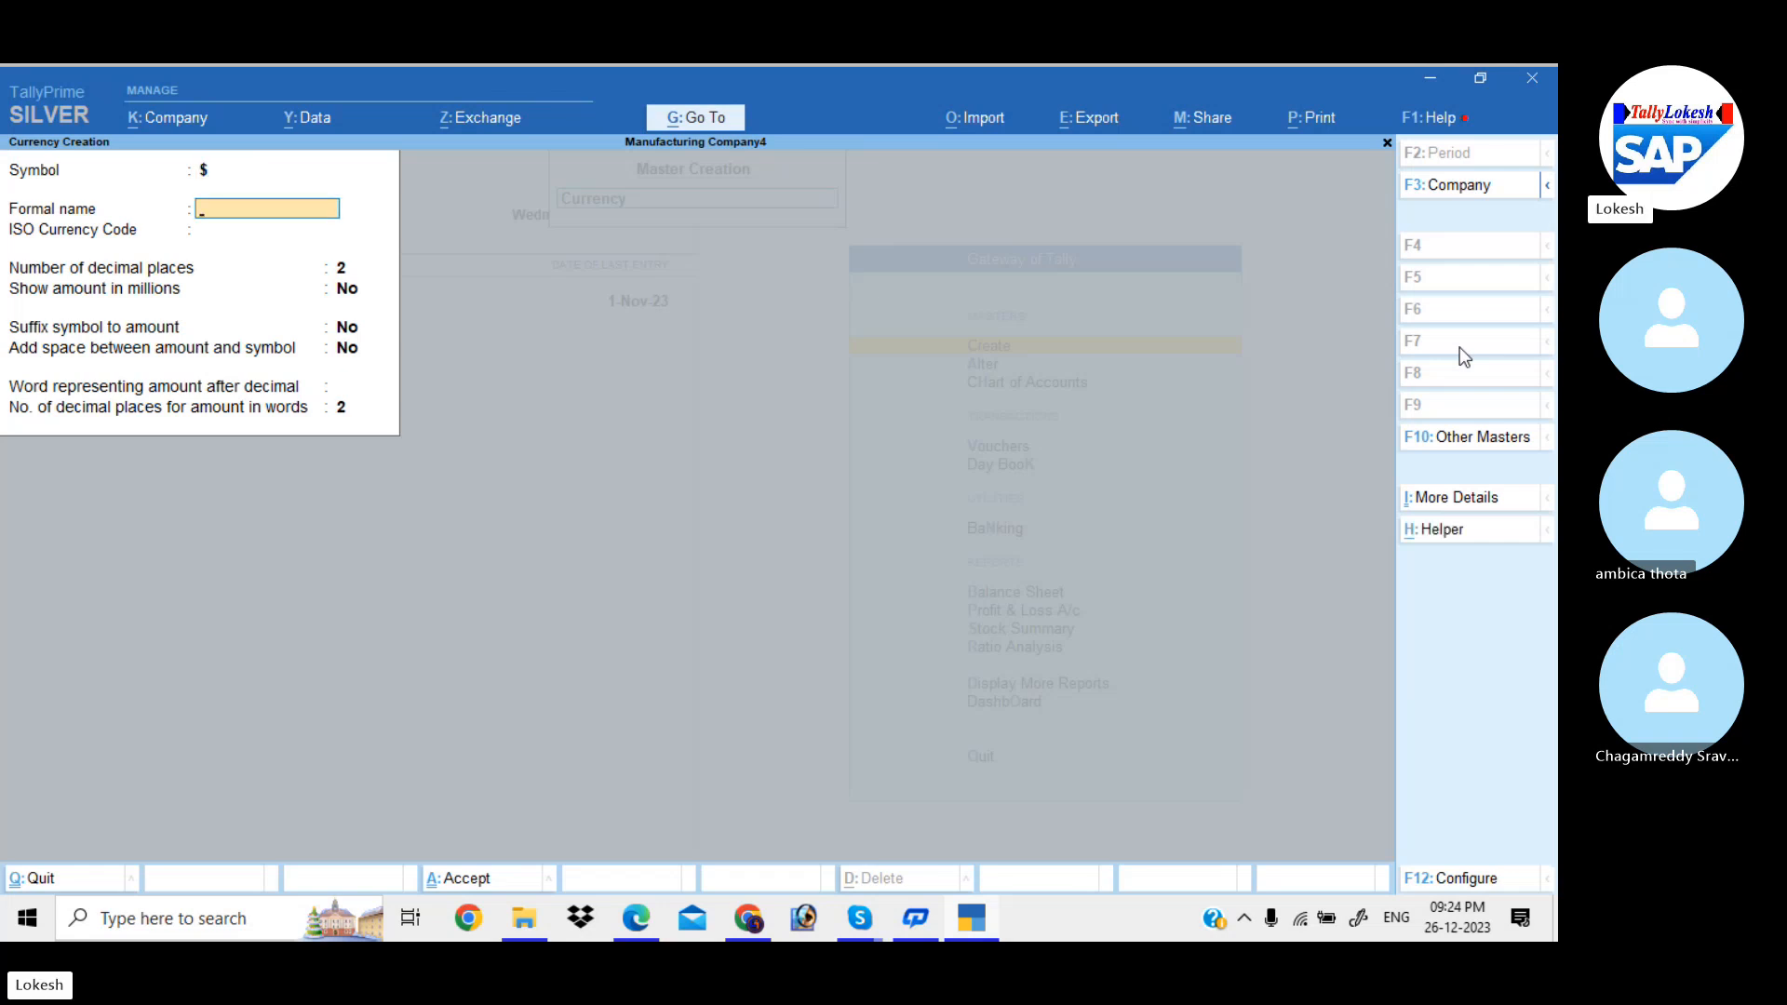
type("Dollor")
key("Return")
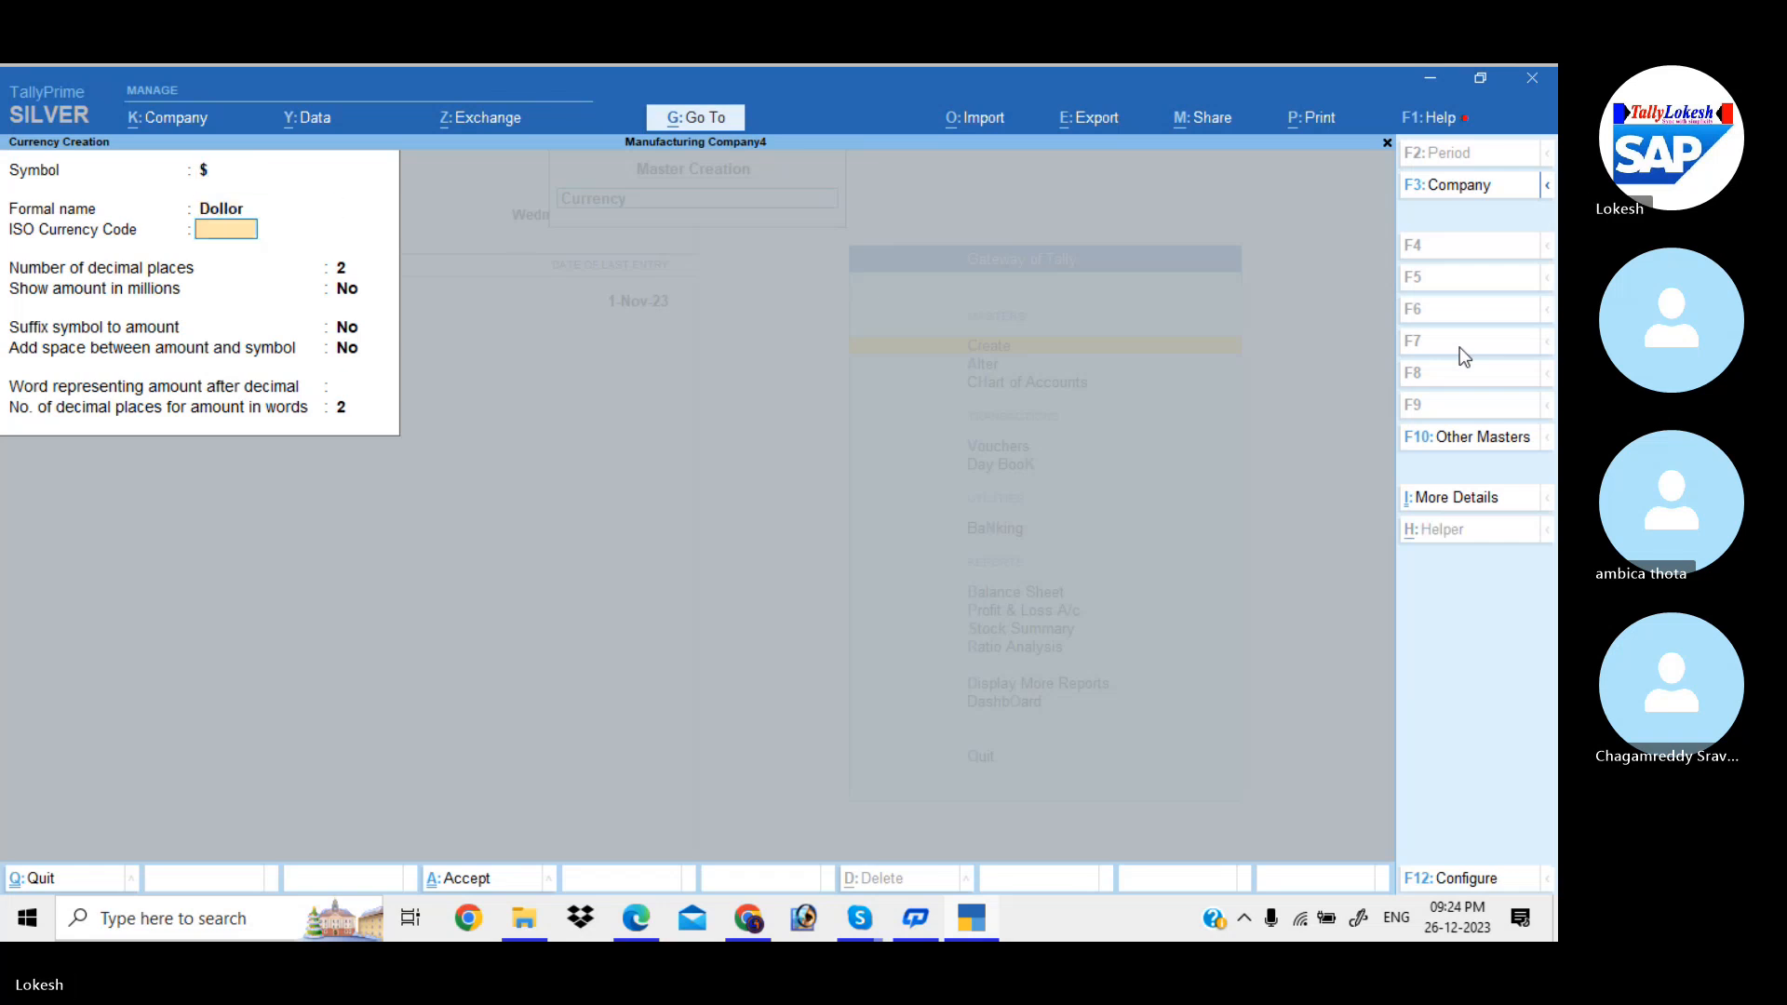
key("ctrl+a")
key("Escape")
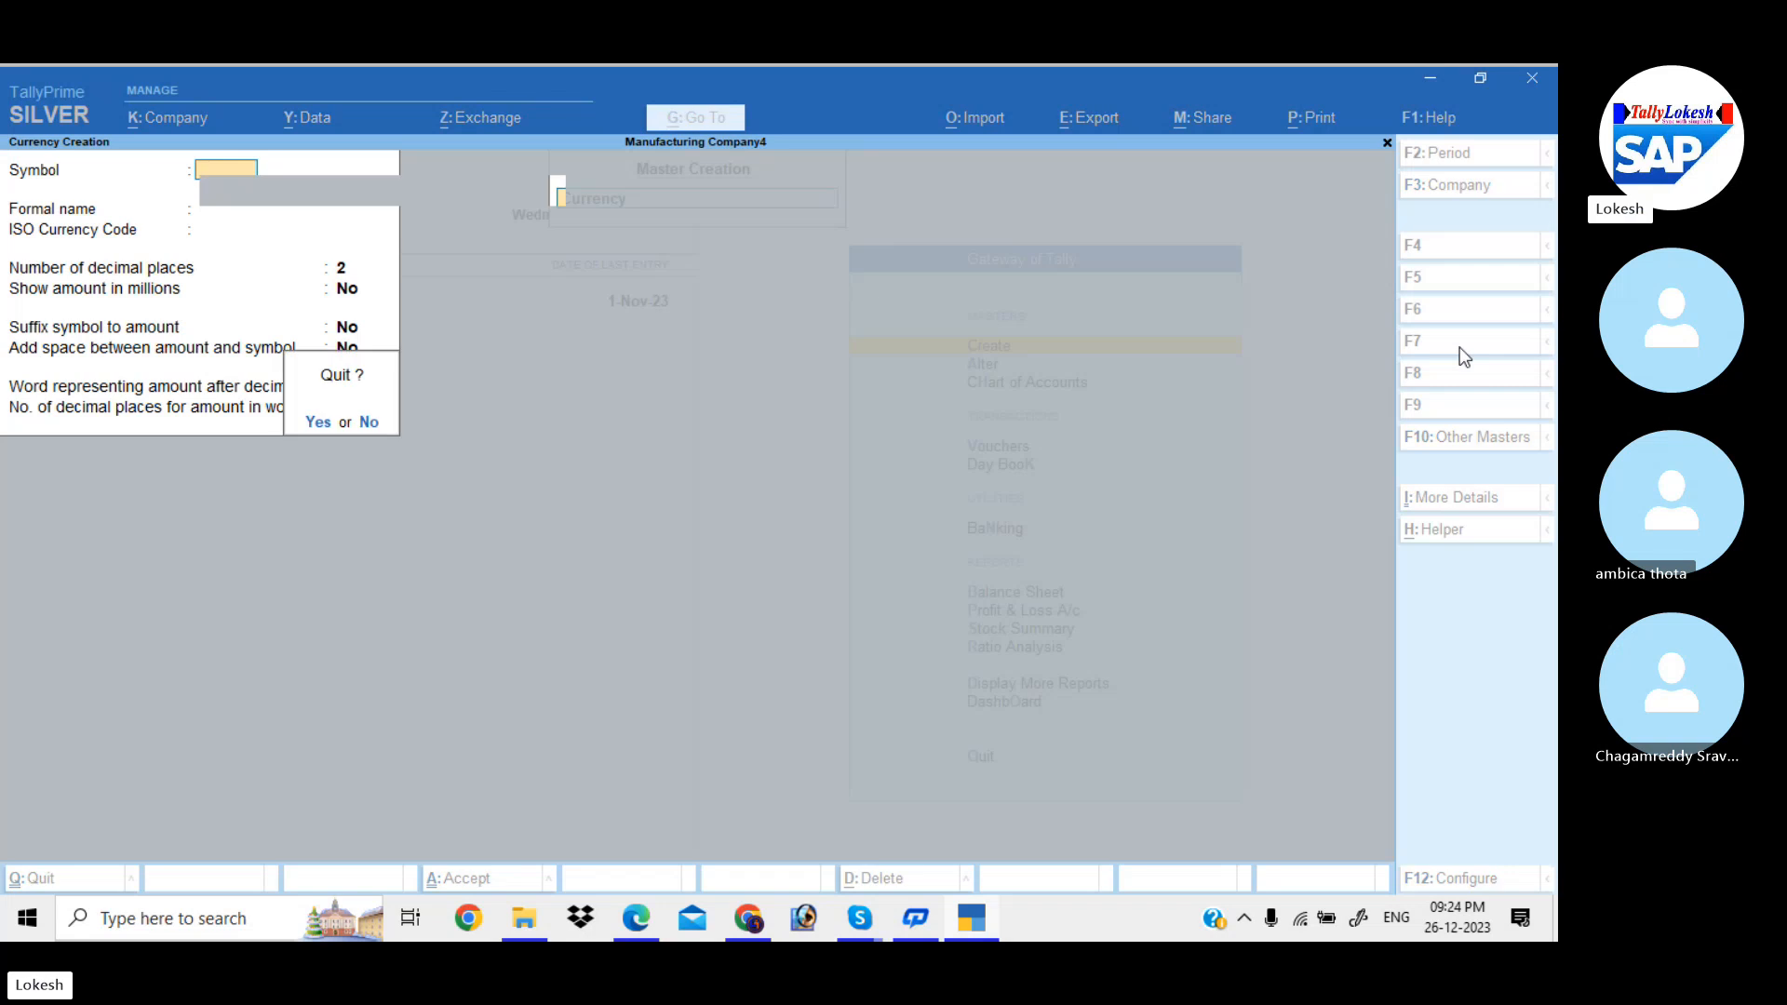
key("Return")
- Set the standard exchange rate of the $ currency to 45 for 1-Nov-23 and save it
key("Down")
key("Return")
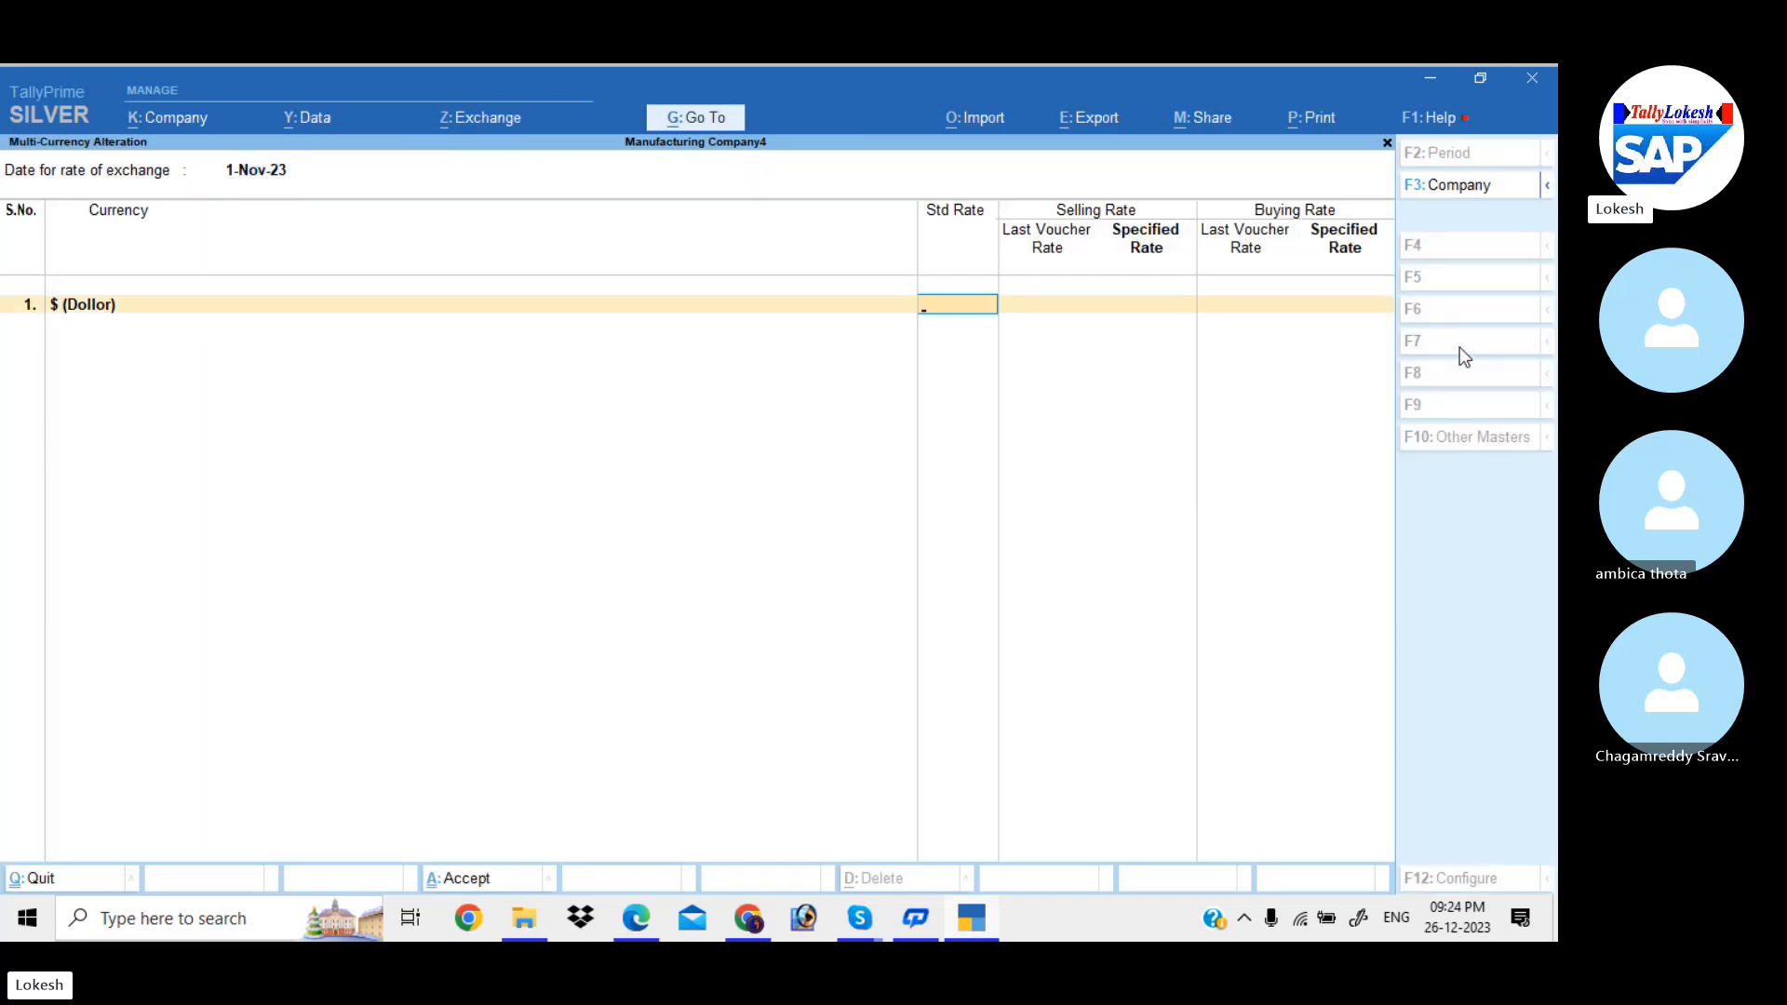
type("45")
key("Return")
key("Return")
key("Return")
key("Return")
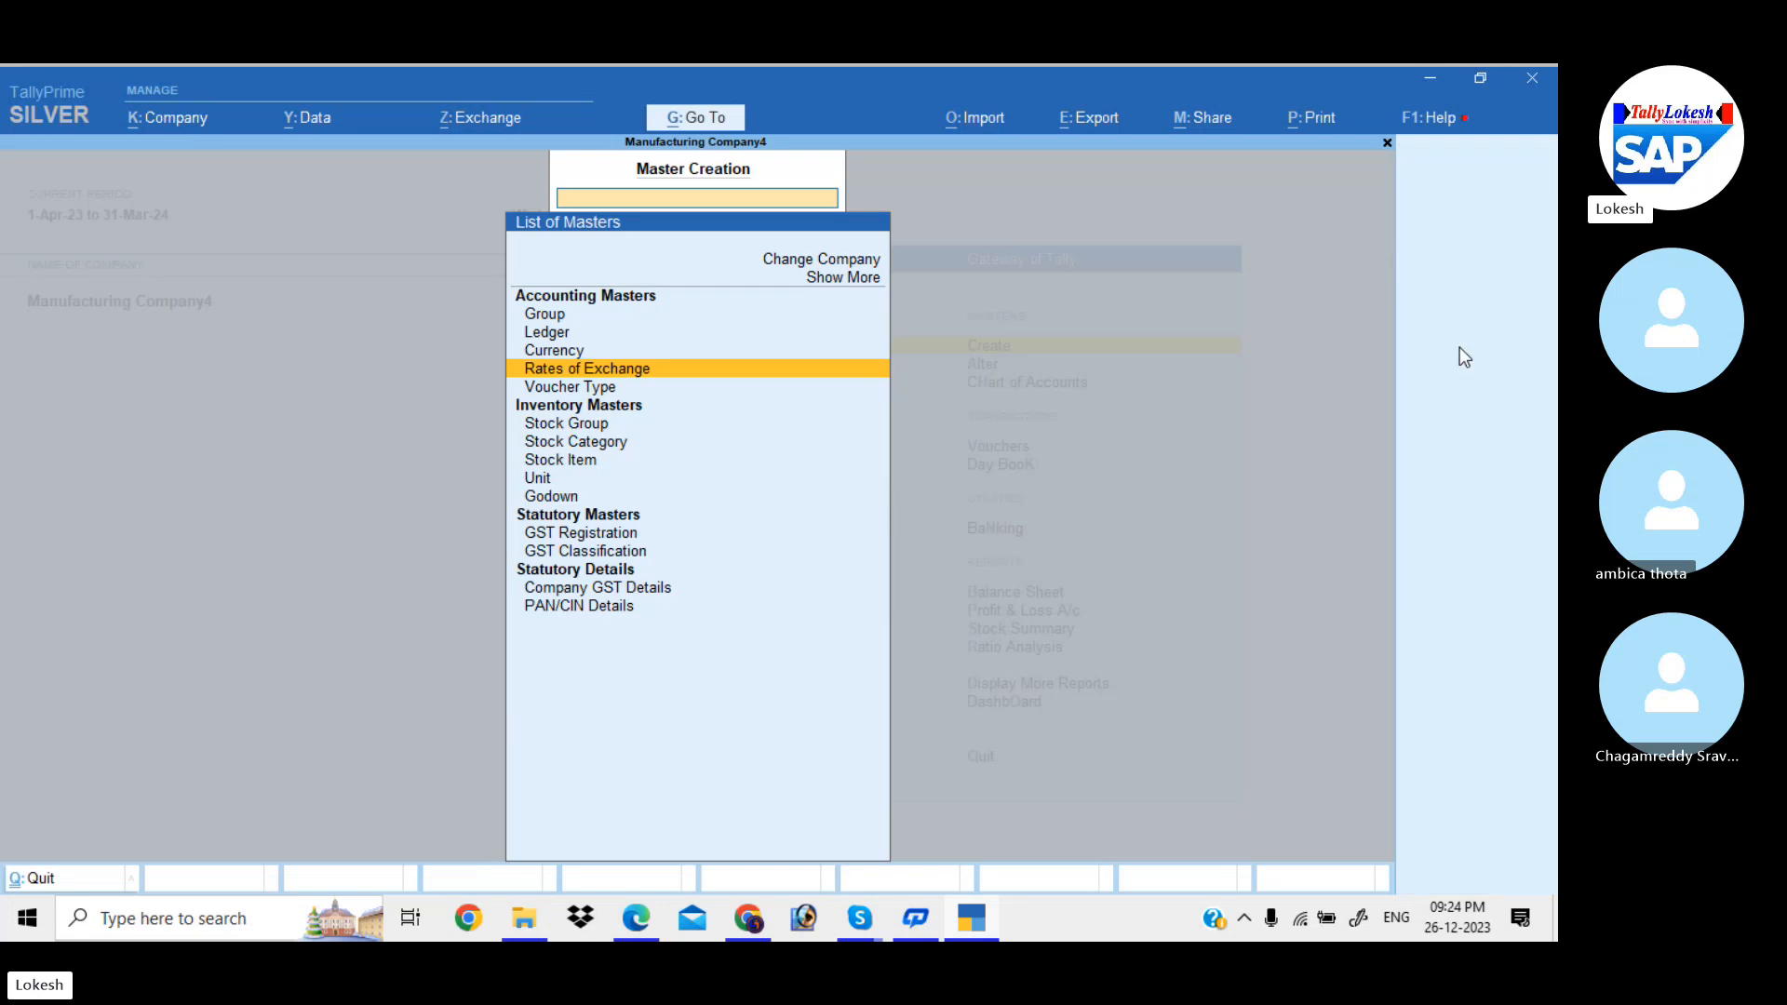
- Start a new ledger named Sales Export and place it under Sales Accounts
key("Up")
key("Up")
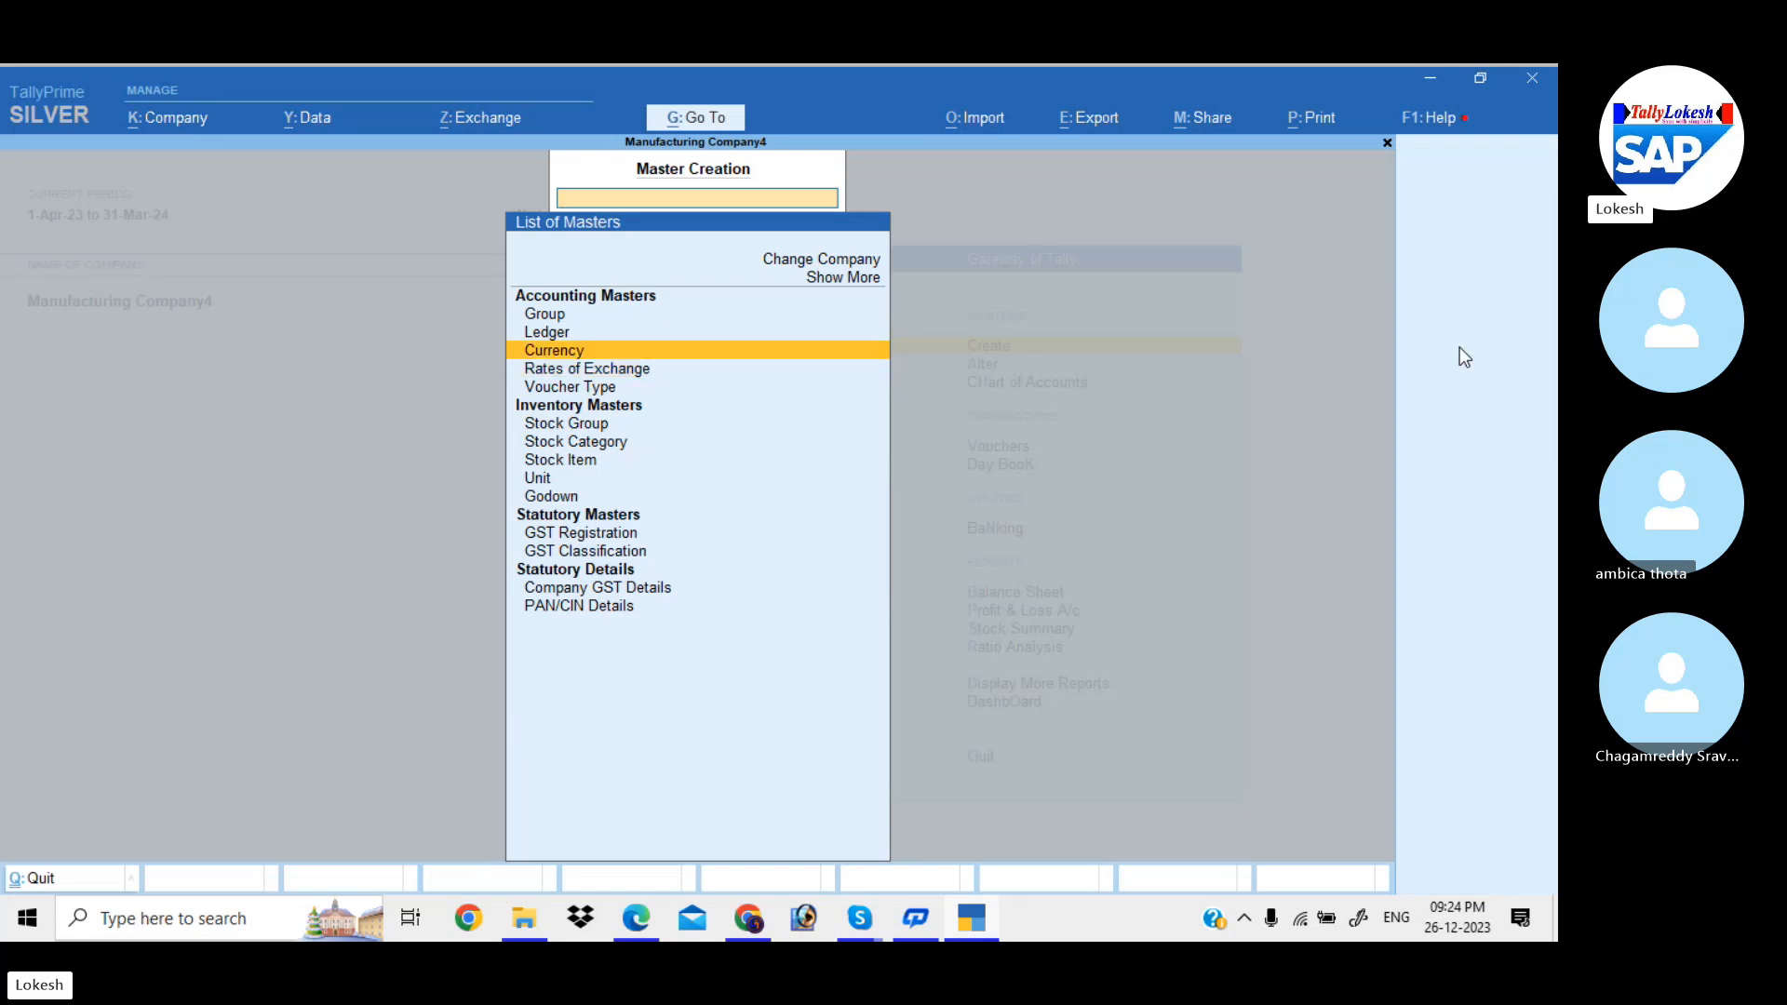
key("Return")
type("Sales")
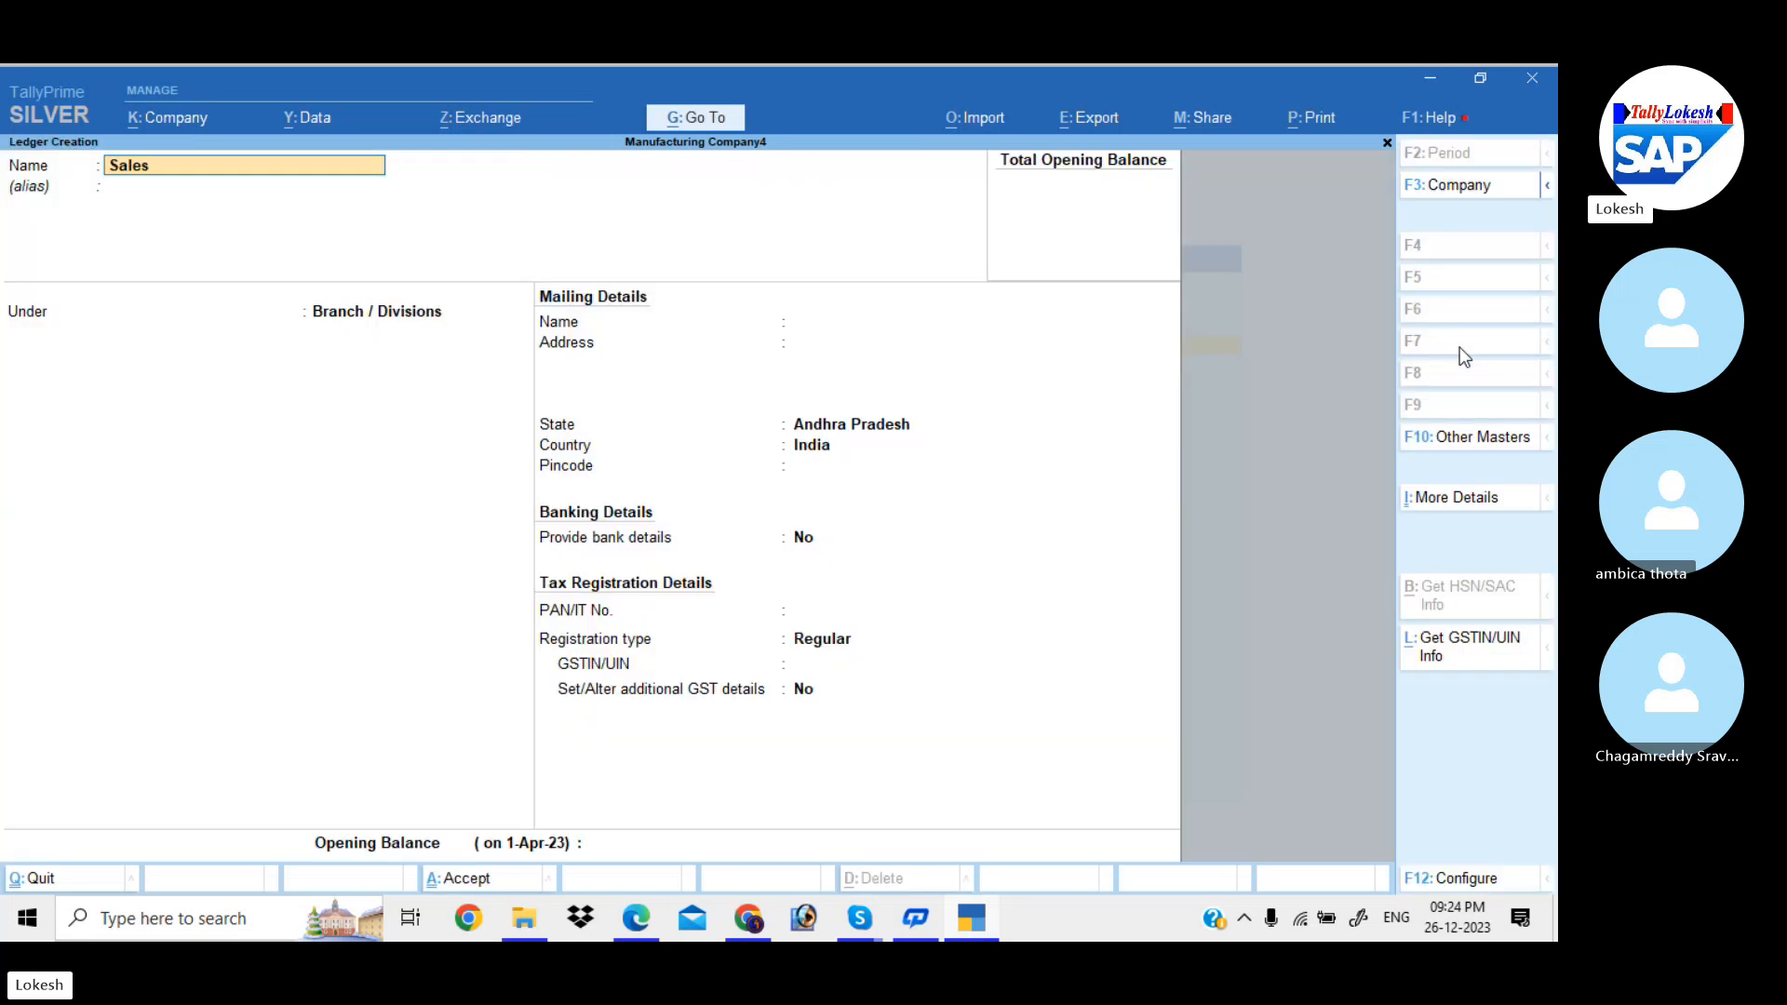
type(" Export")
key("Return")
key("Return")
type("Sa")
key("Return")
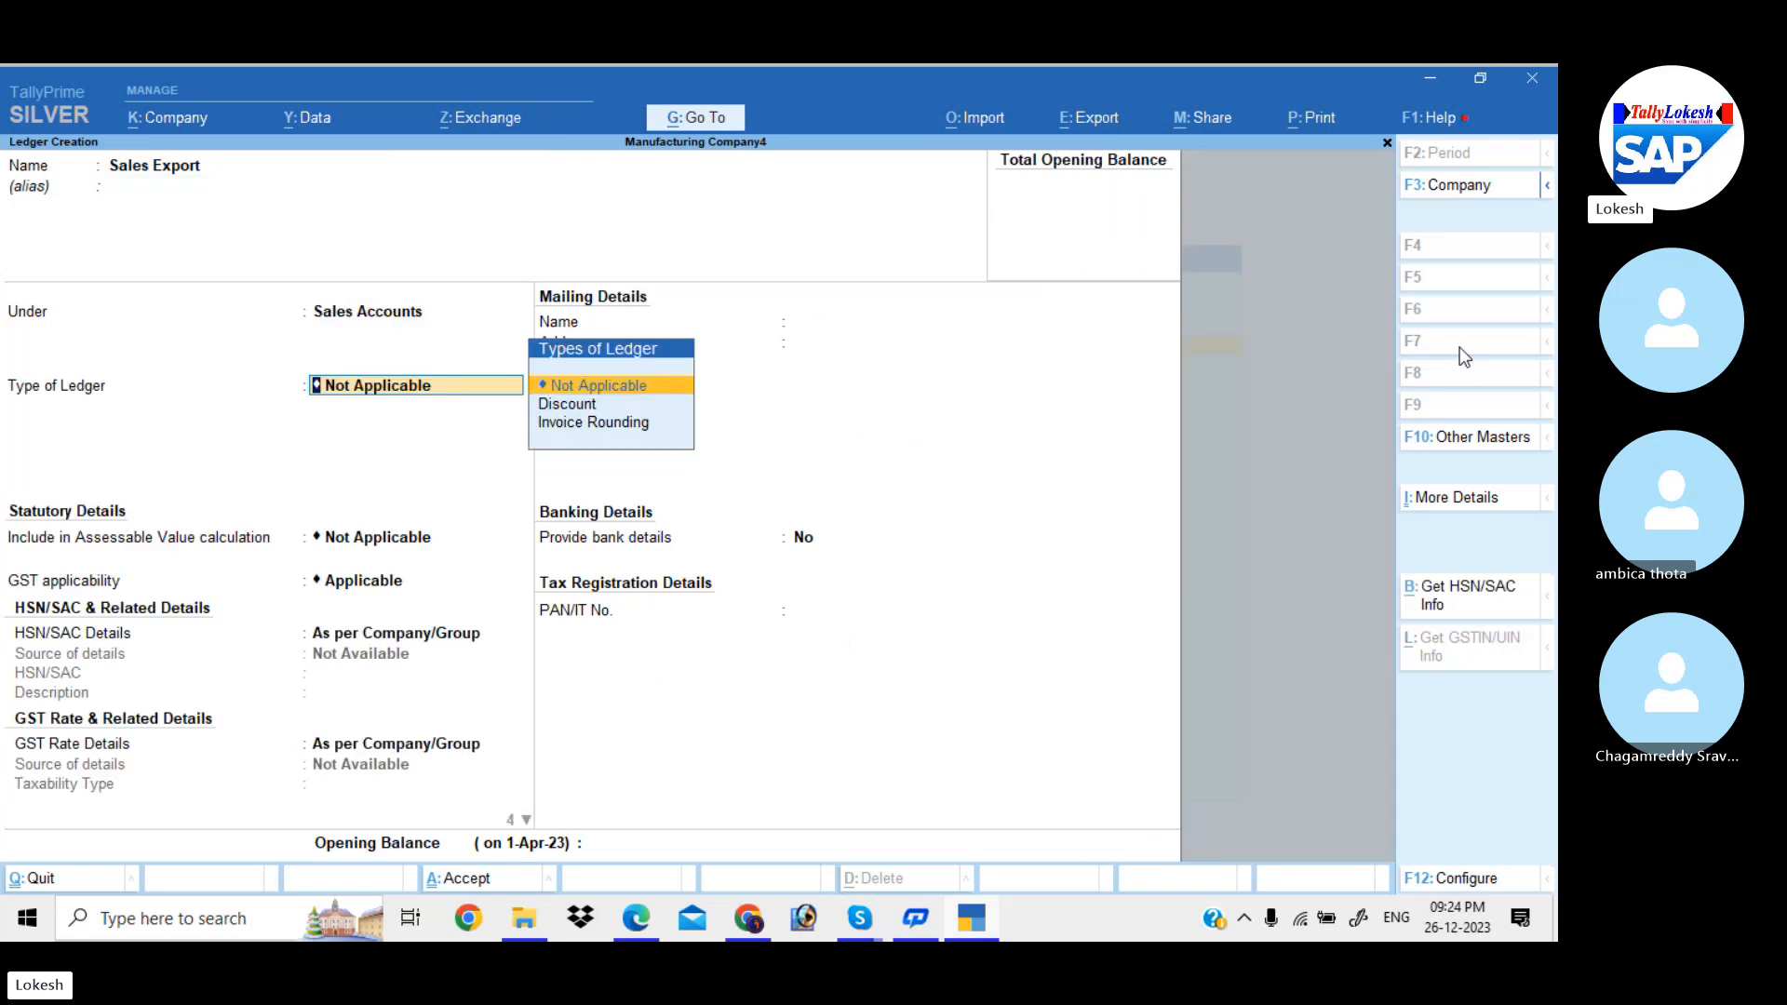
- Set the Sales Export ledger's type of supply to Goods and save the ledger
key("Return")
key("Return")
key("Return")
key("Return")
key("Return")
key("Return")
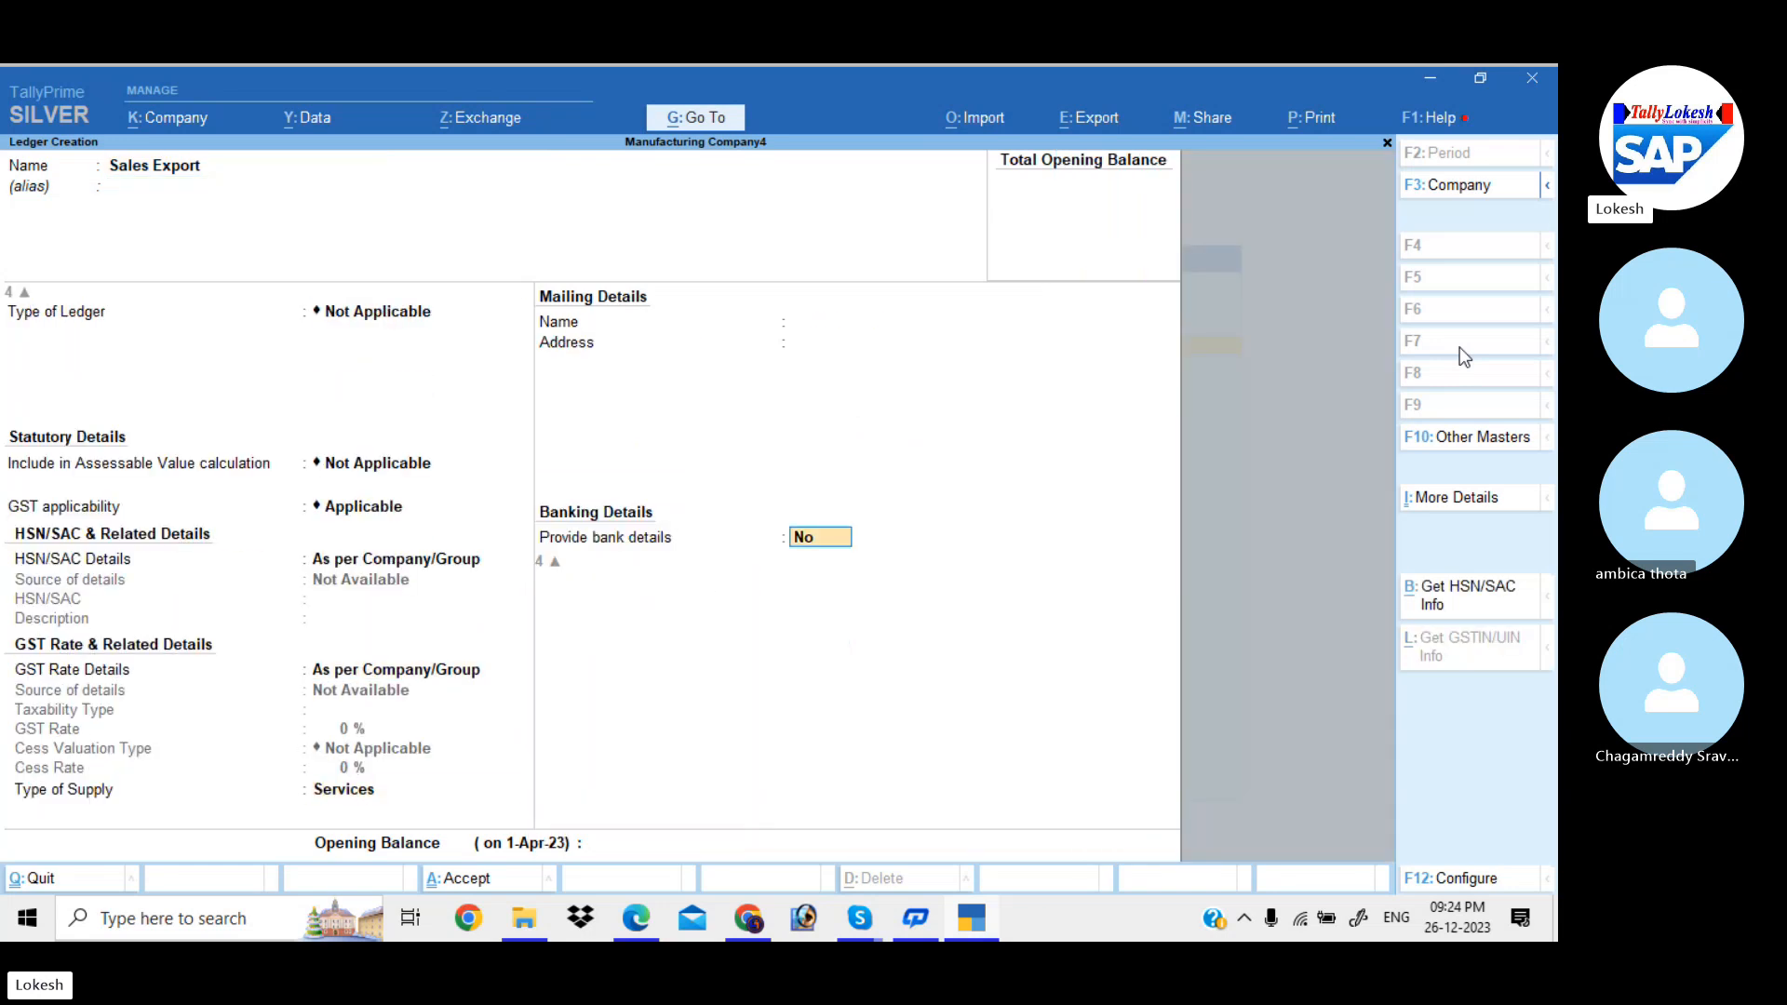
key("BackSpace")
key("Up")
key("Return")
key("Return")
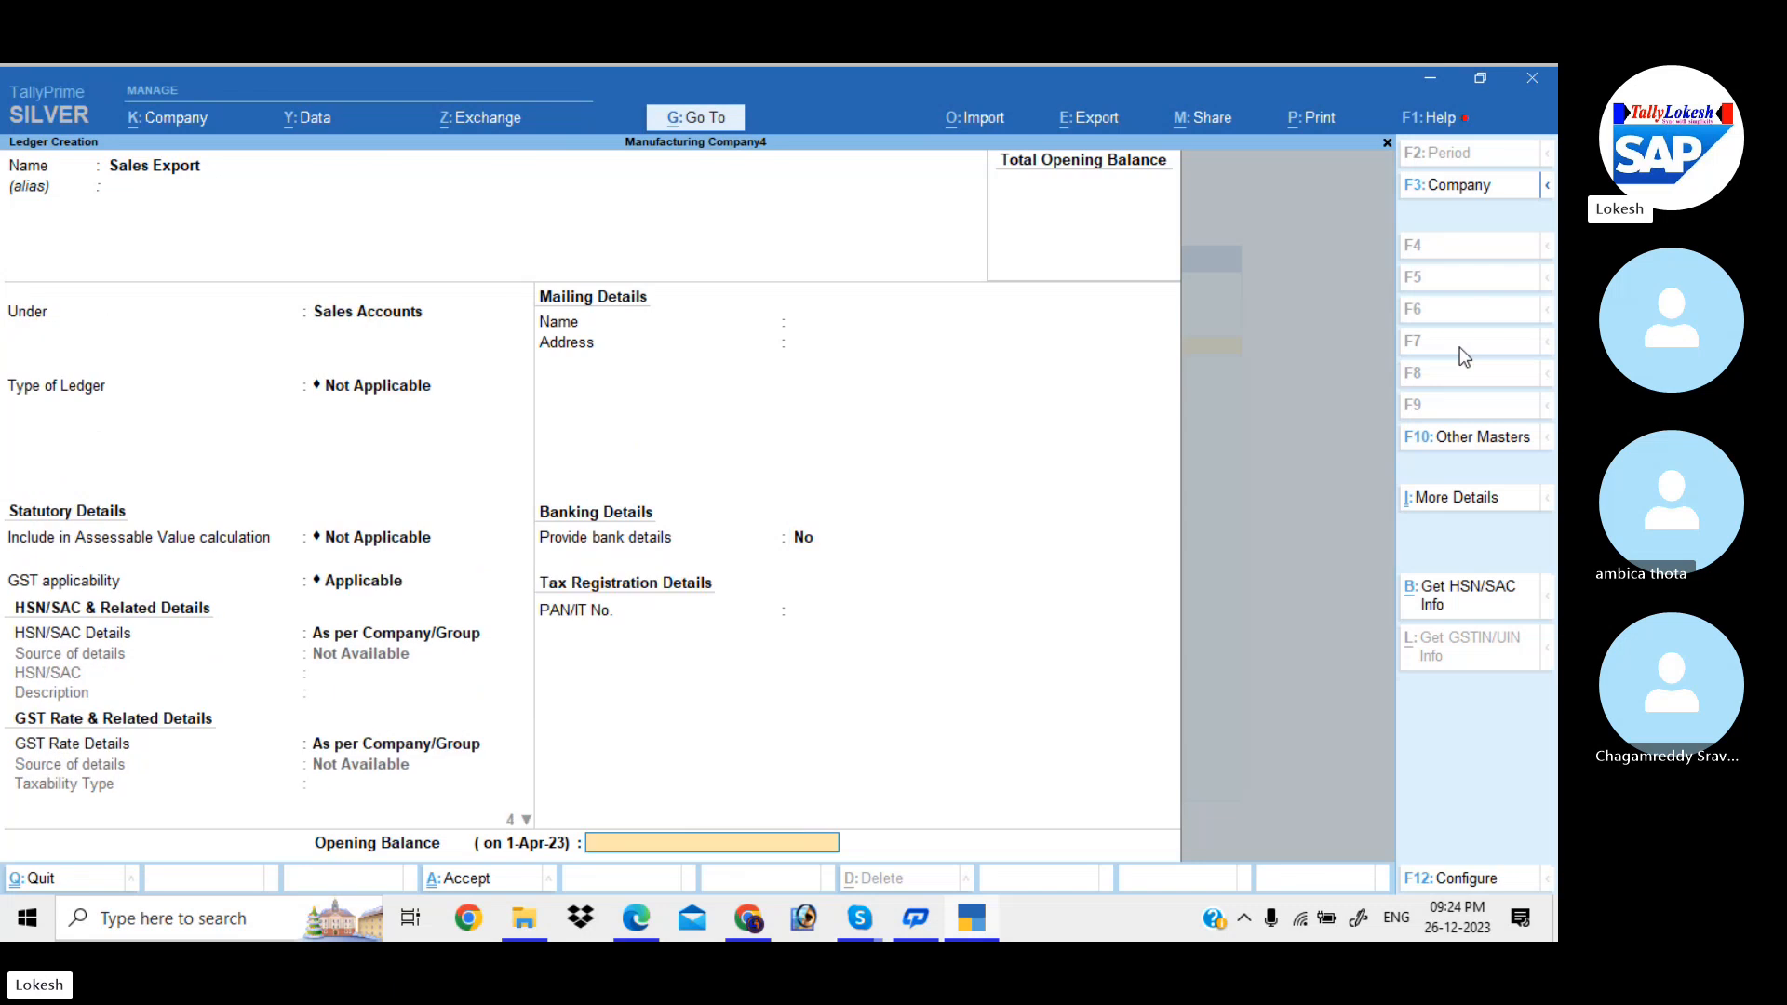
key("Return")
key("Return")
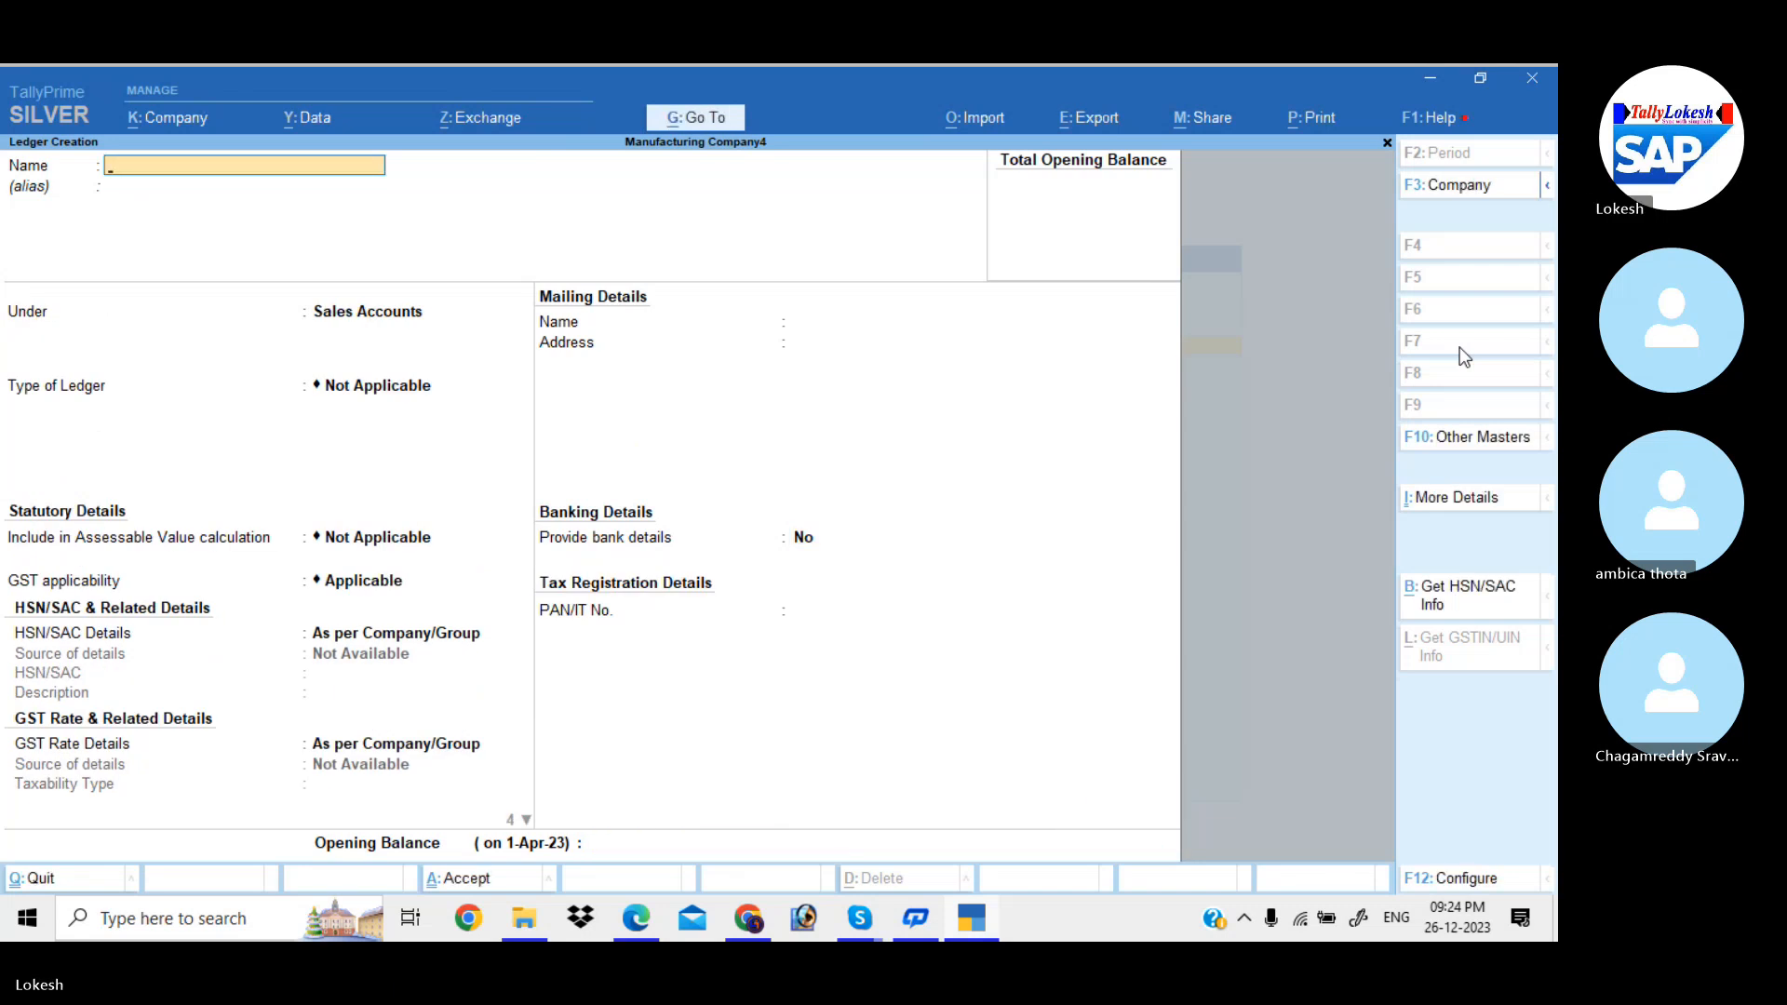
- Name the next new ledger Sales Brnch and keep it under Sales Accounts with no ledger type applied
type("Sa")
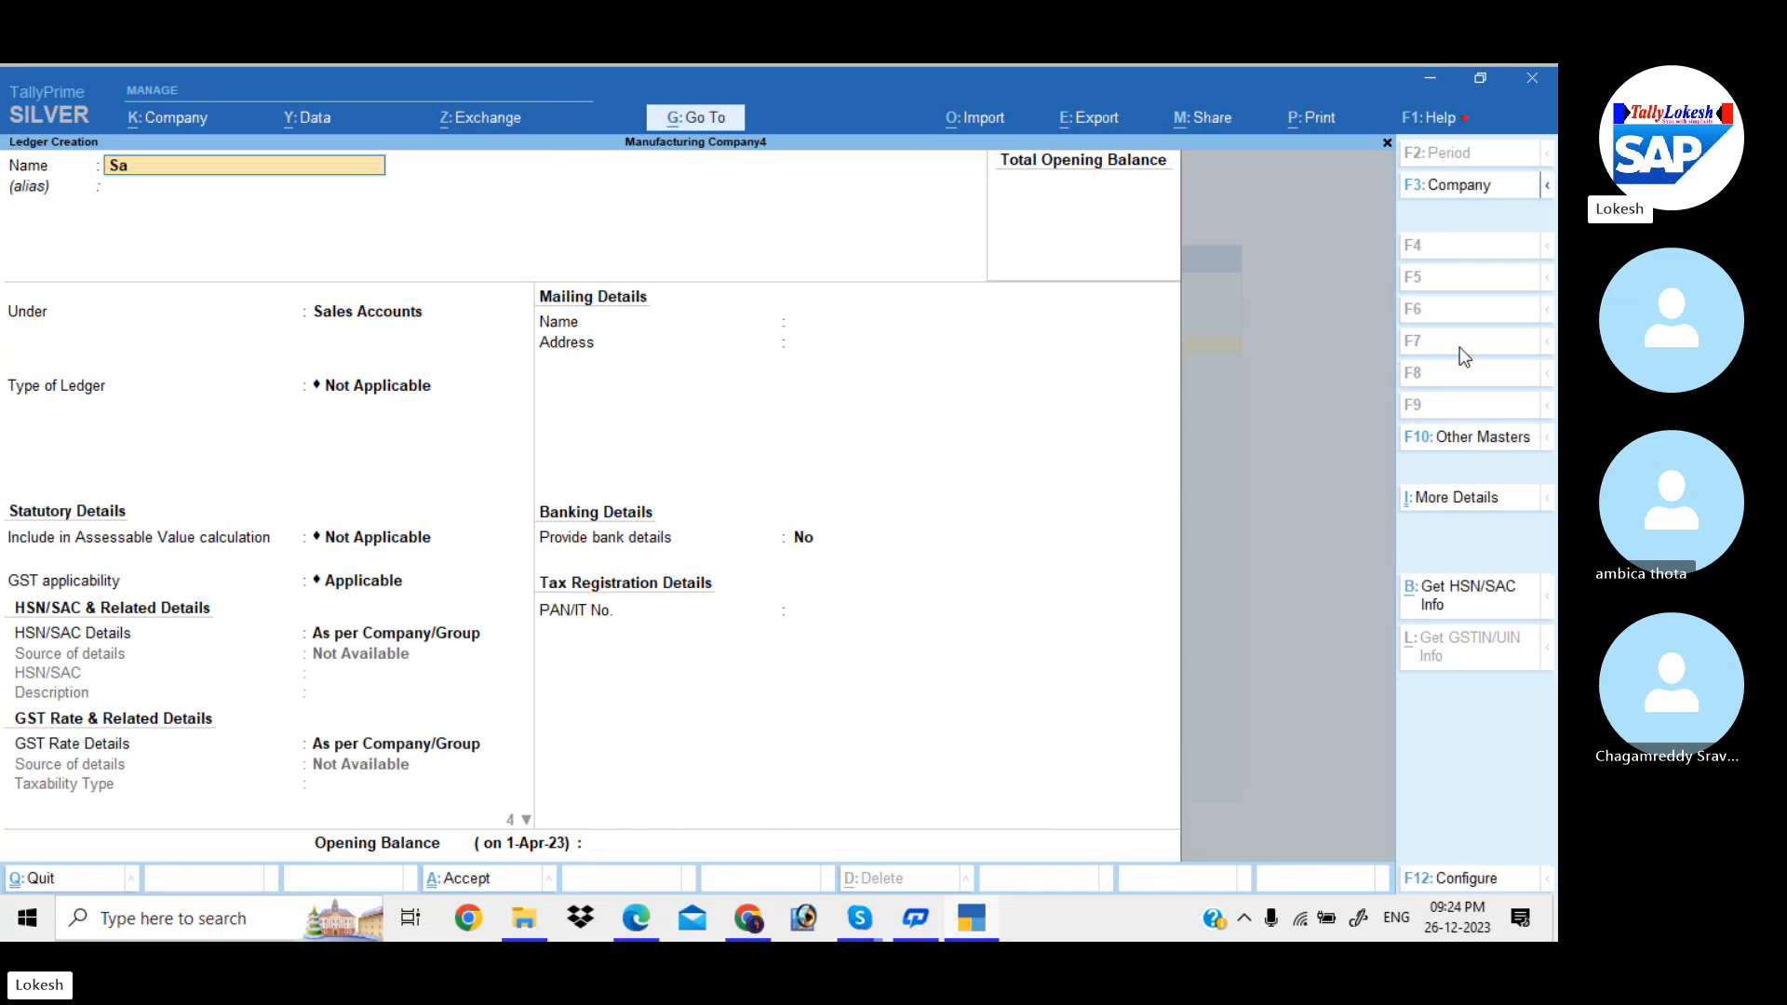
type("les Brach")
key("BackSpace")
key("BackSpace")
key("BackSpace")
type("nch")
key("Return")
key("Return")
key("Return")
key("Return")
key("Return")
key("Return")
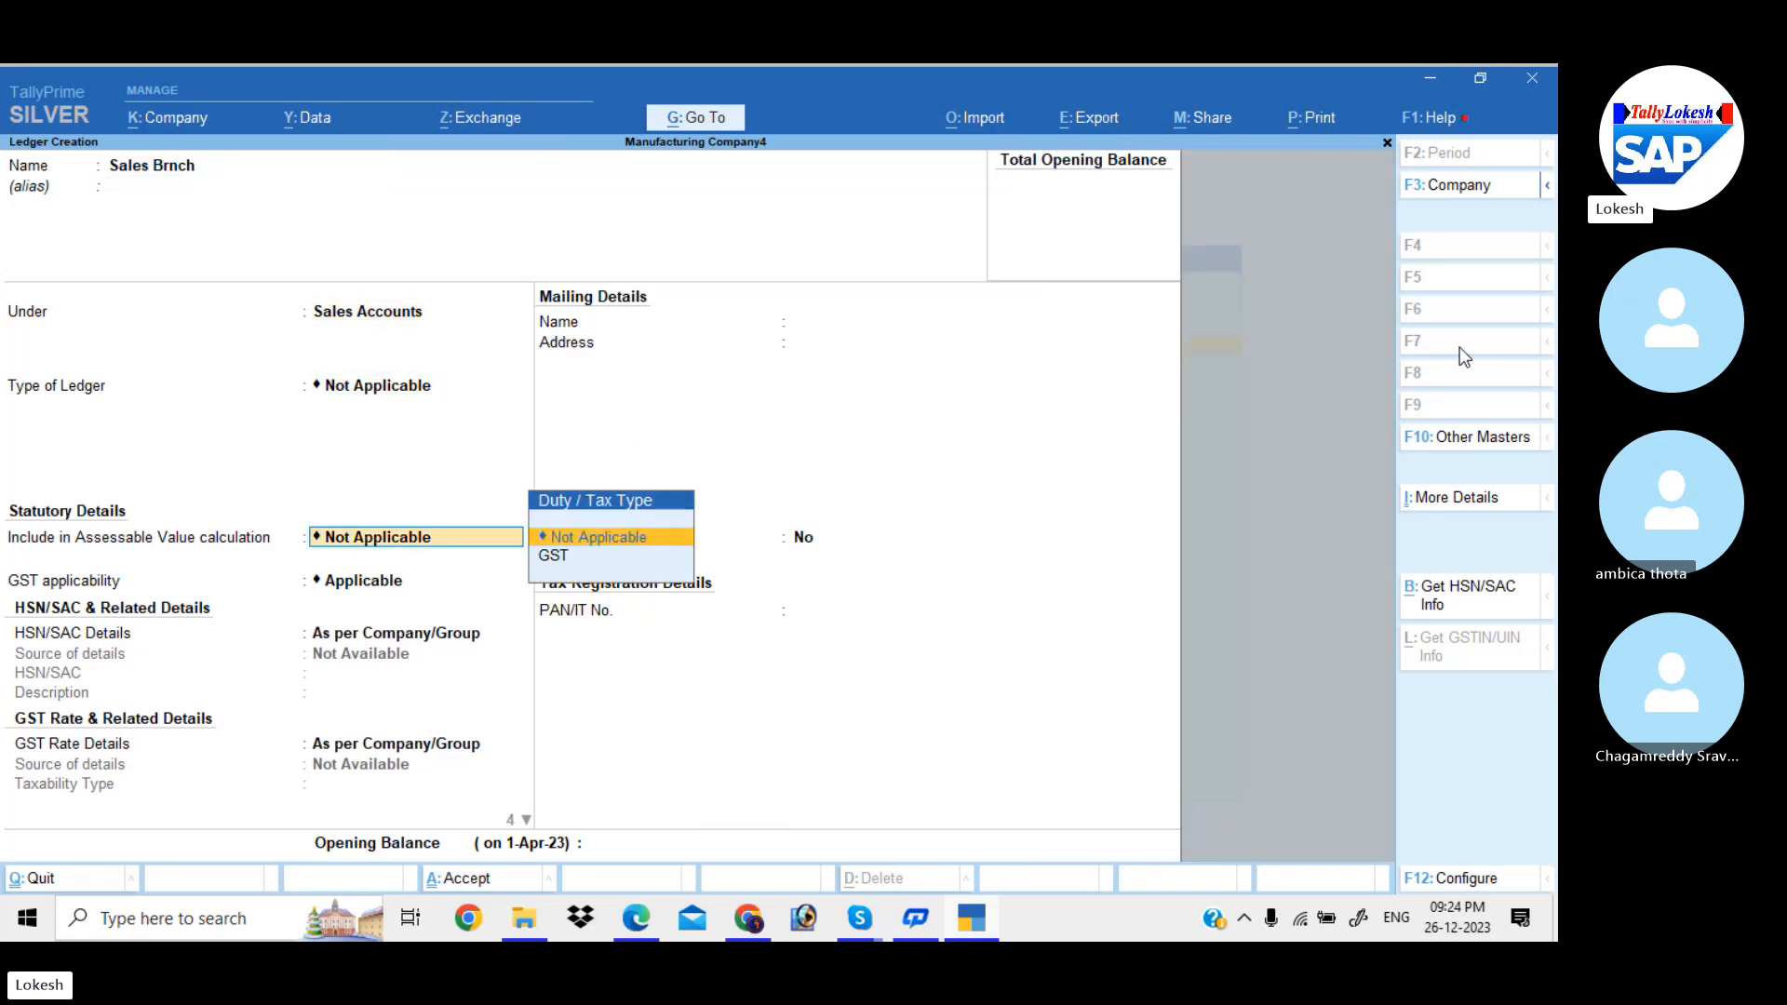
- Set the Sales Brnch ledger's type of supply to Goods and save the ledger
key("Return")
key("Return")
key("Up")
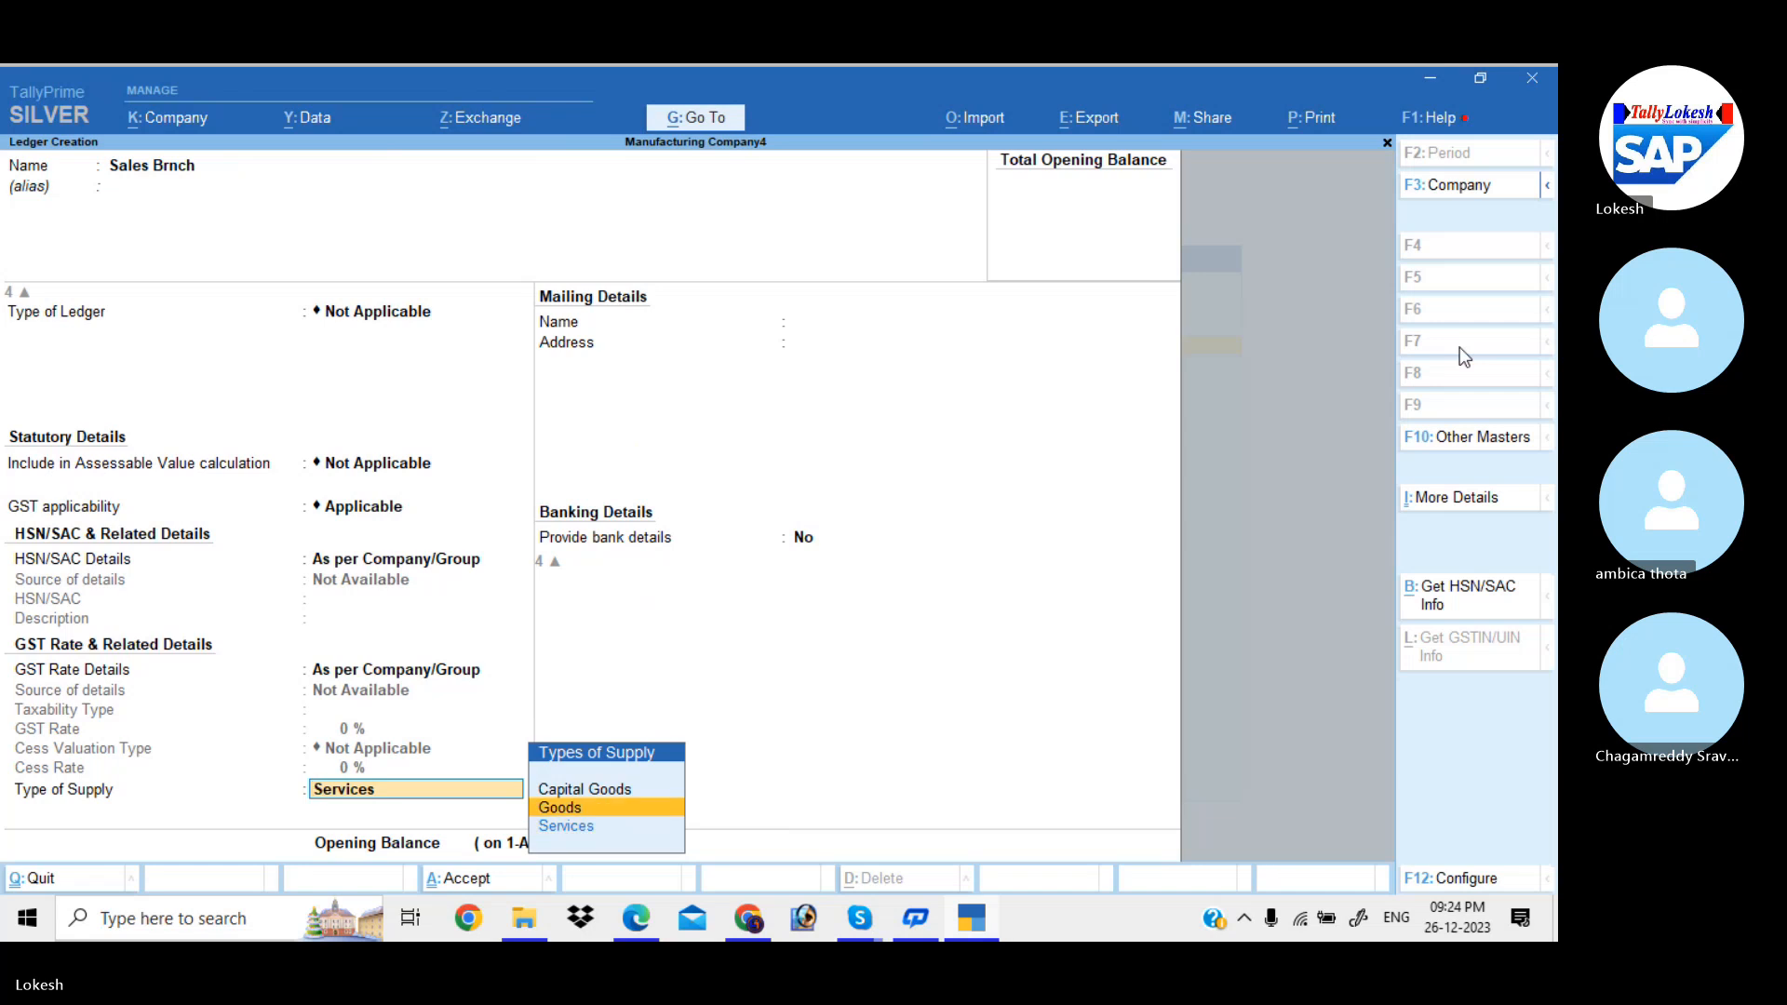
key("Return")
key("Return")
key("Return")
- Name the next new ledger Sales IGST and place it under Sales Accounts
type("Sal")
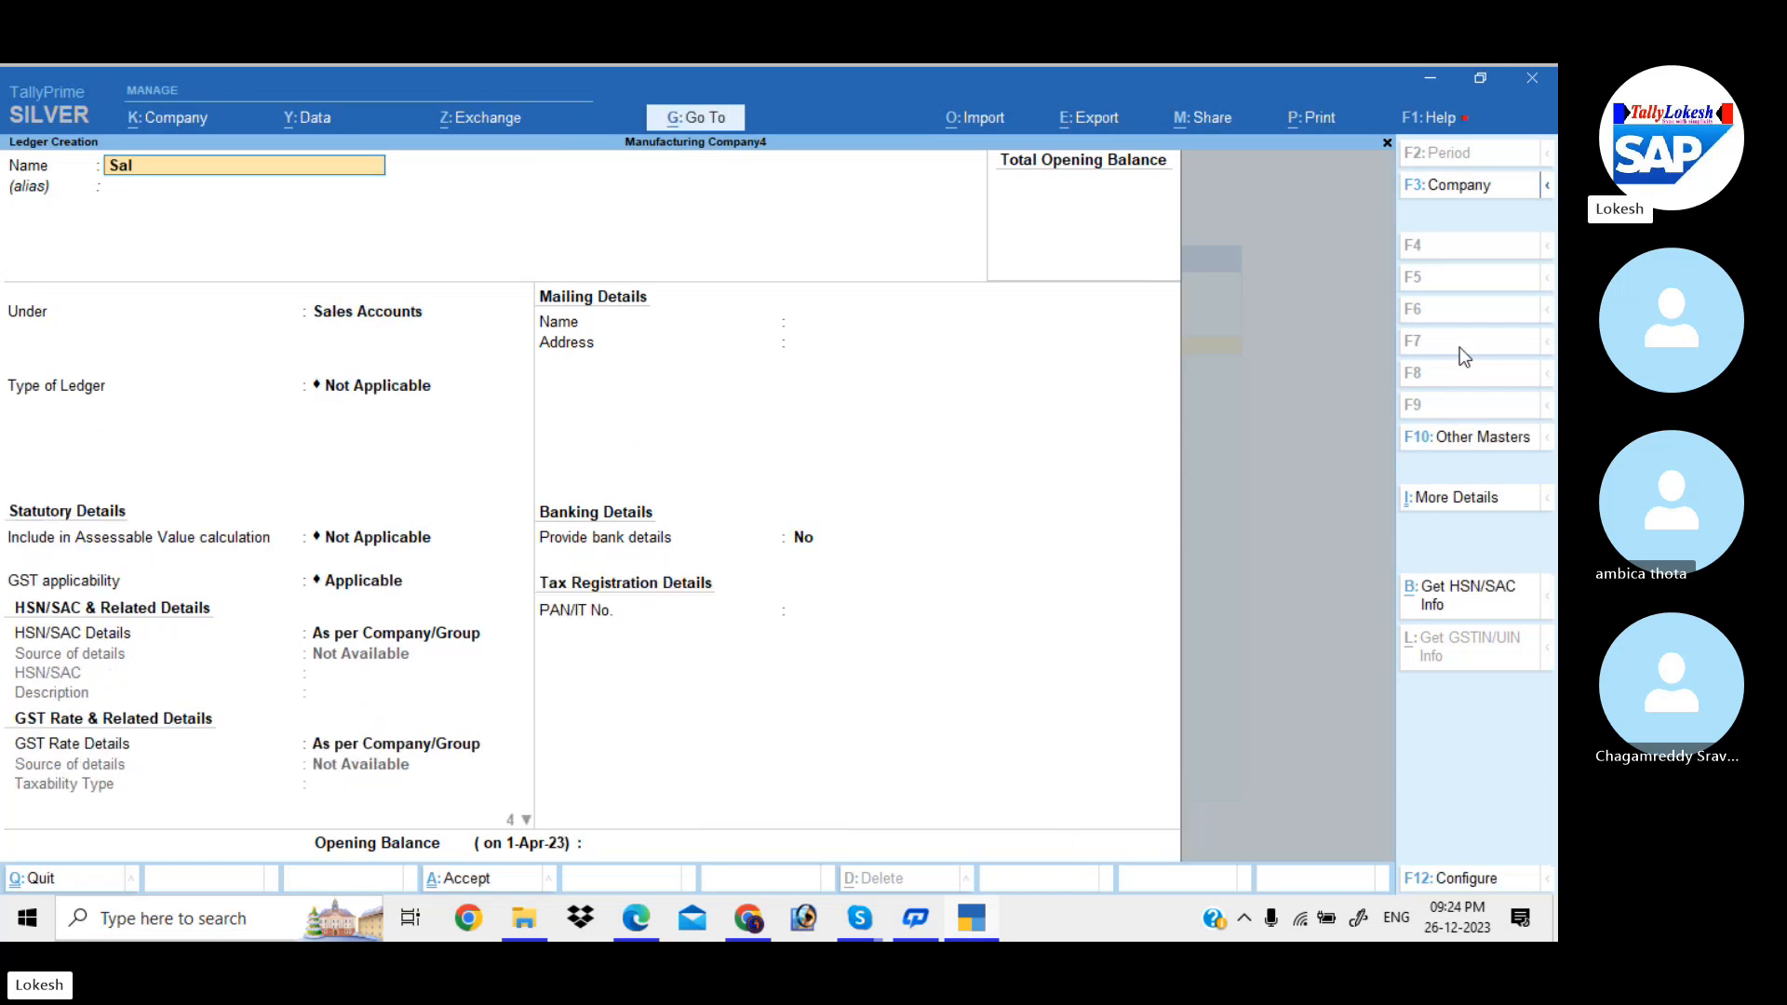
type("es IGST")
key("Return")
key("Return")
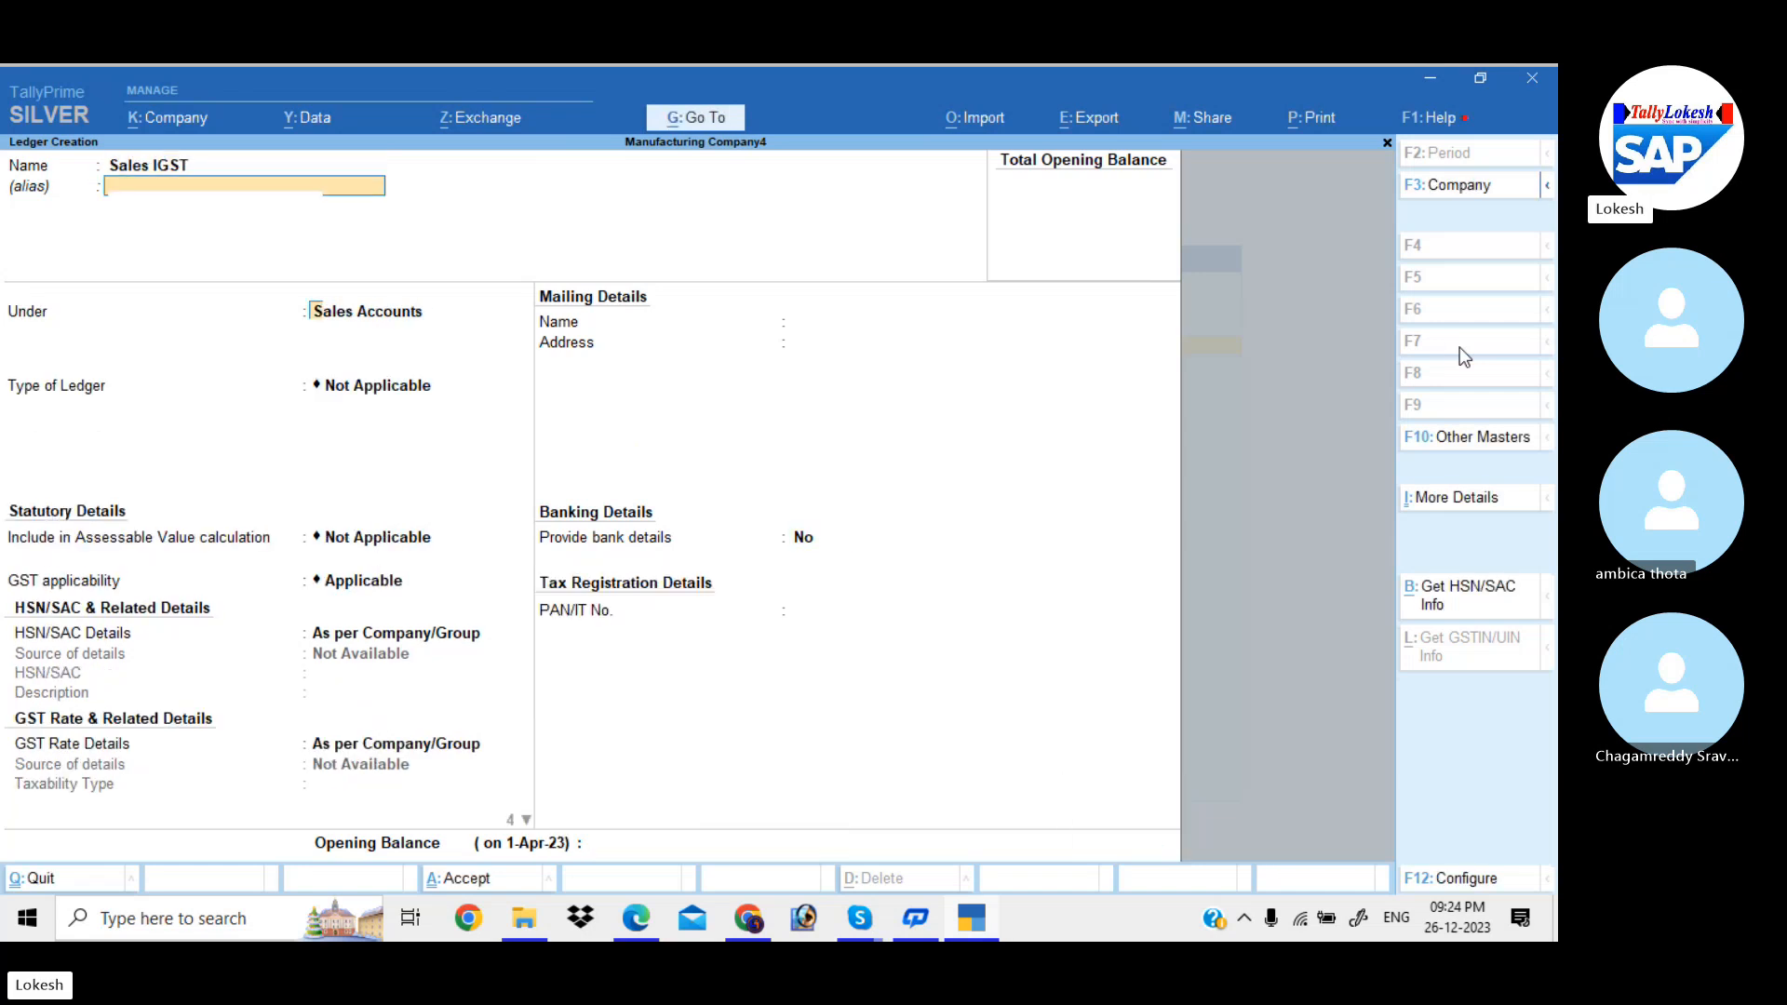
type("S")
key("Return")
key("Return")
key("Down")
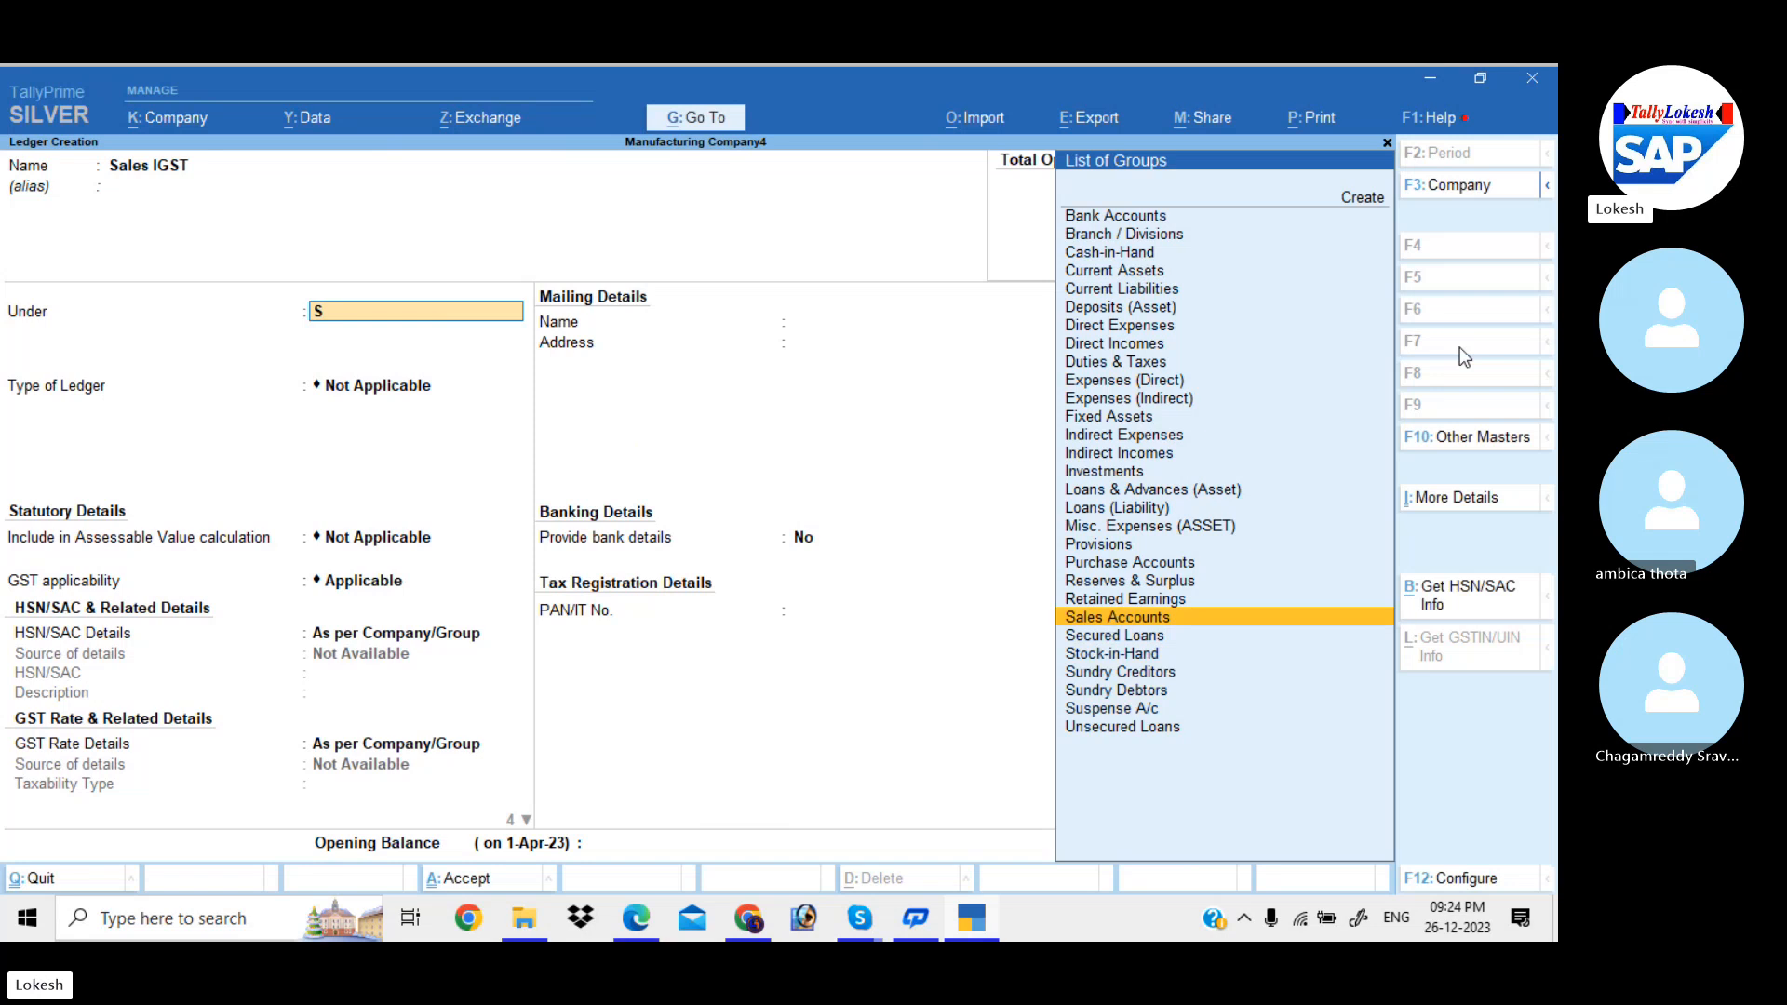
key("Return")
- Set the Sales IGST ledger's type of supply to Goods, save it and leave ledger creation
key("Return")
key("Return")
key("Return")
key("Return")
key("Return")
key("Return")
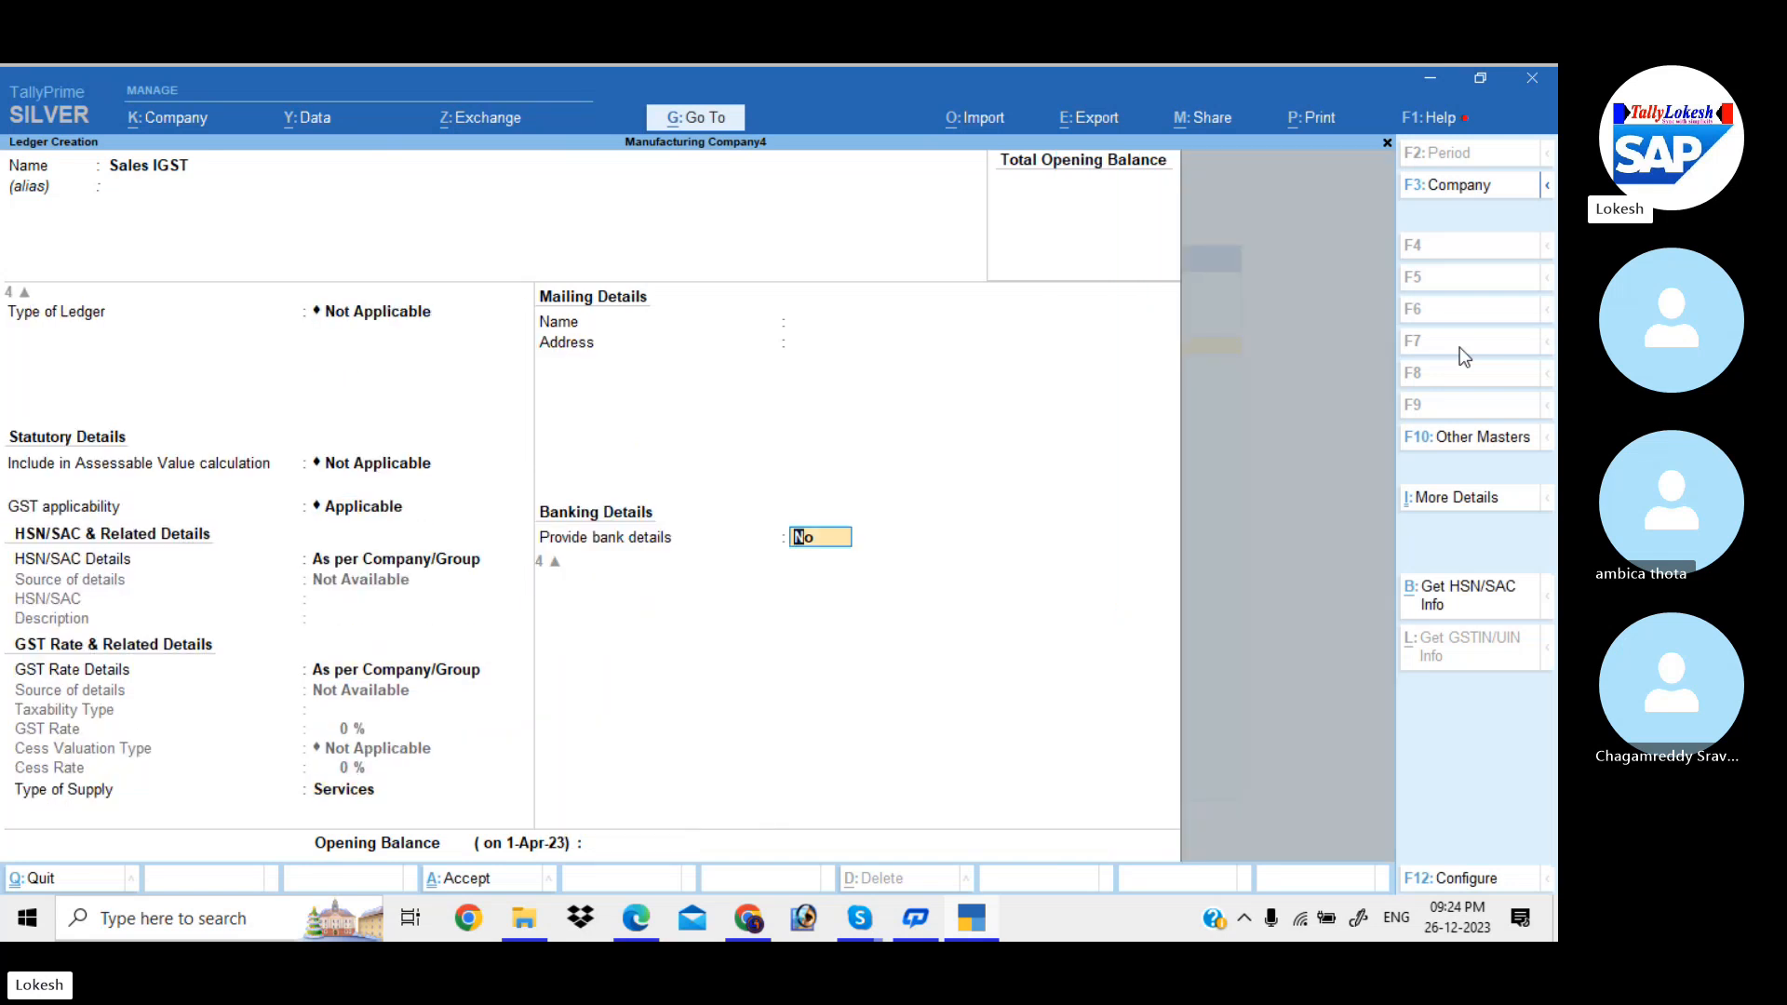
key("BackSpace")
key("Up")
key("Return")
key("Return")
key("Return")
key("Return")
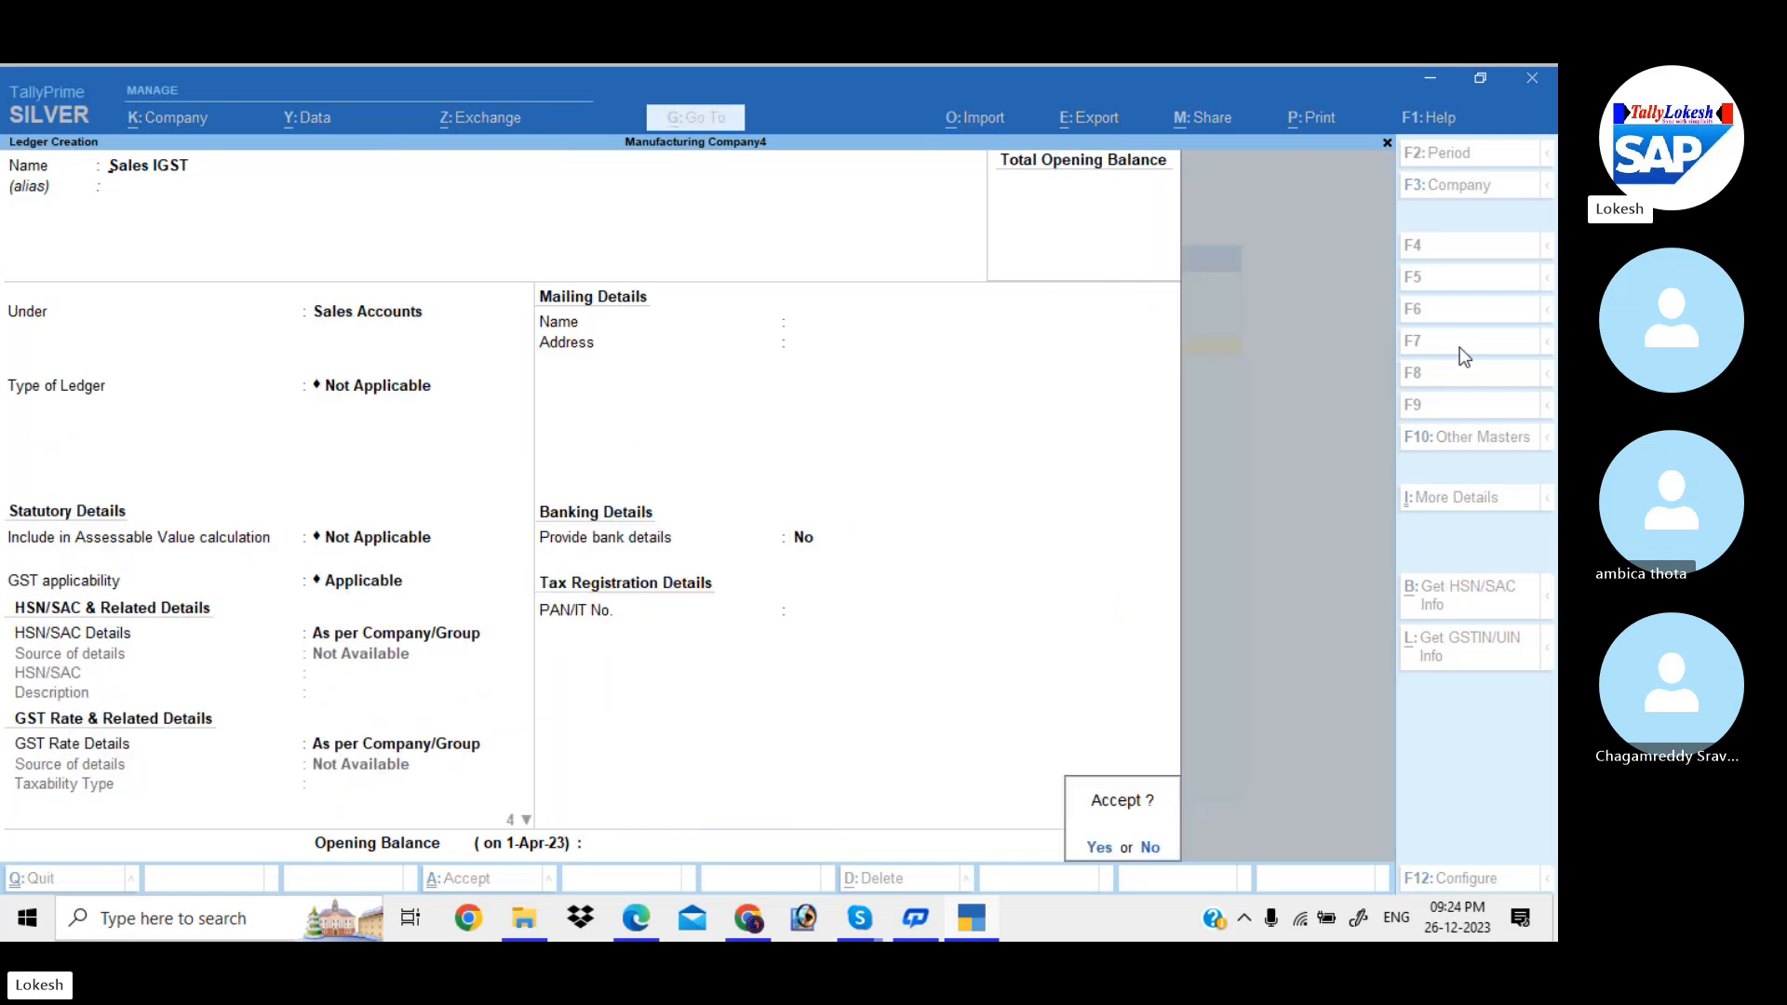
key("Return")
key("Escape")
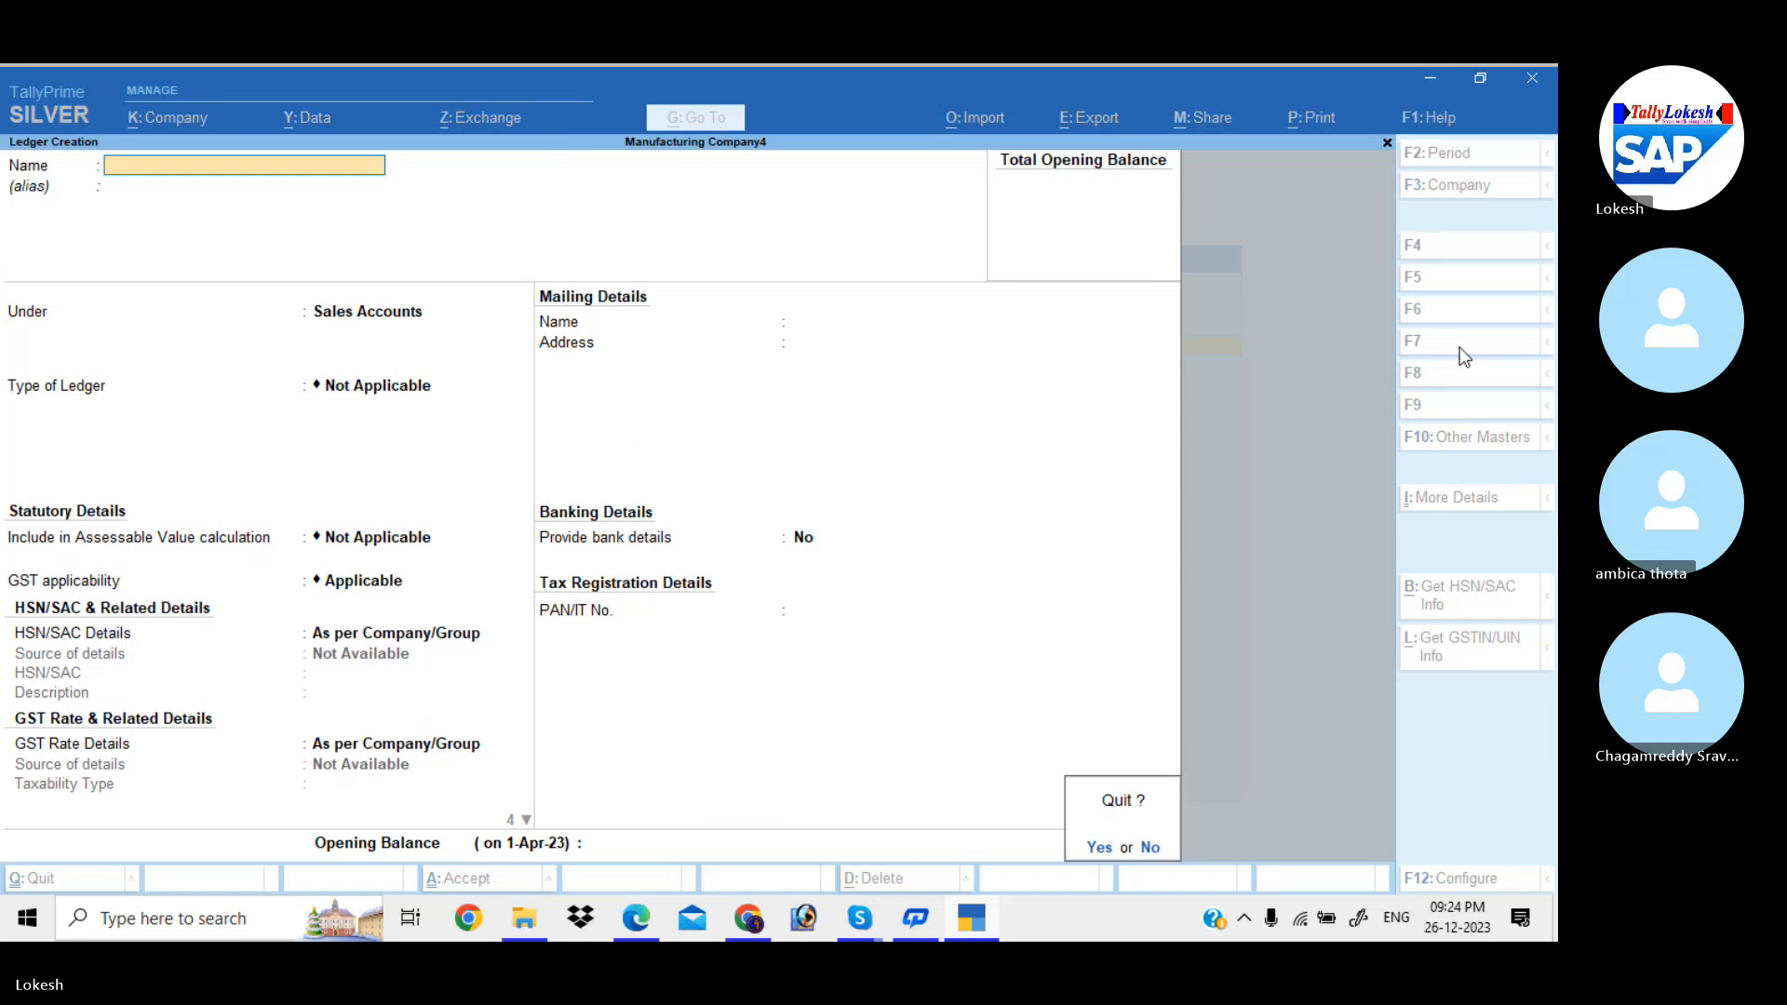
key("Return")
key("Escape")
- Start a sales voucher and begin creating a new party ledger named Acron Clothing Ltd
key("Down")
key("Down")
key("Down")
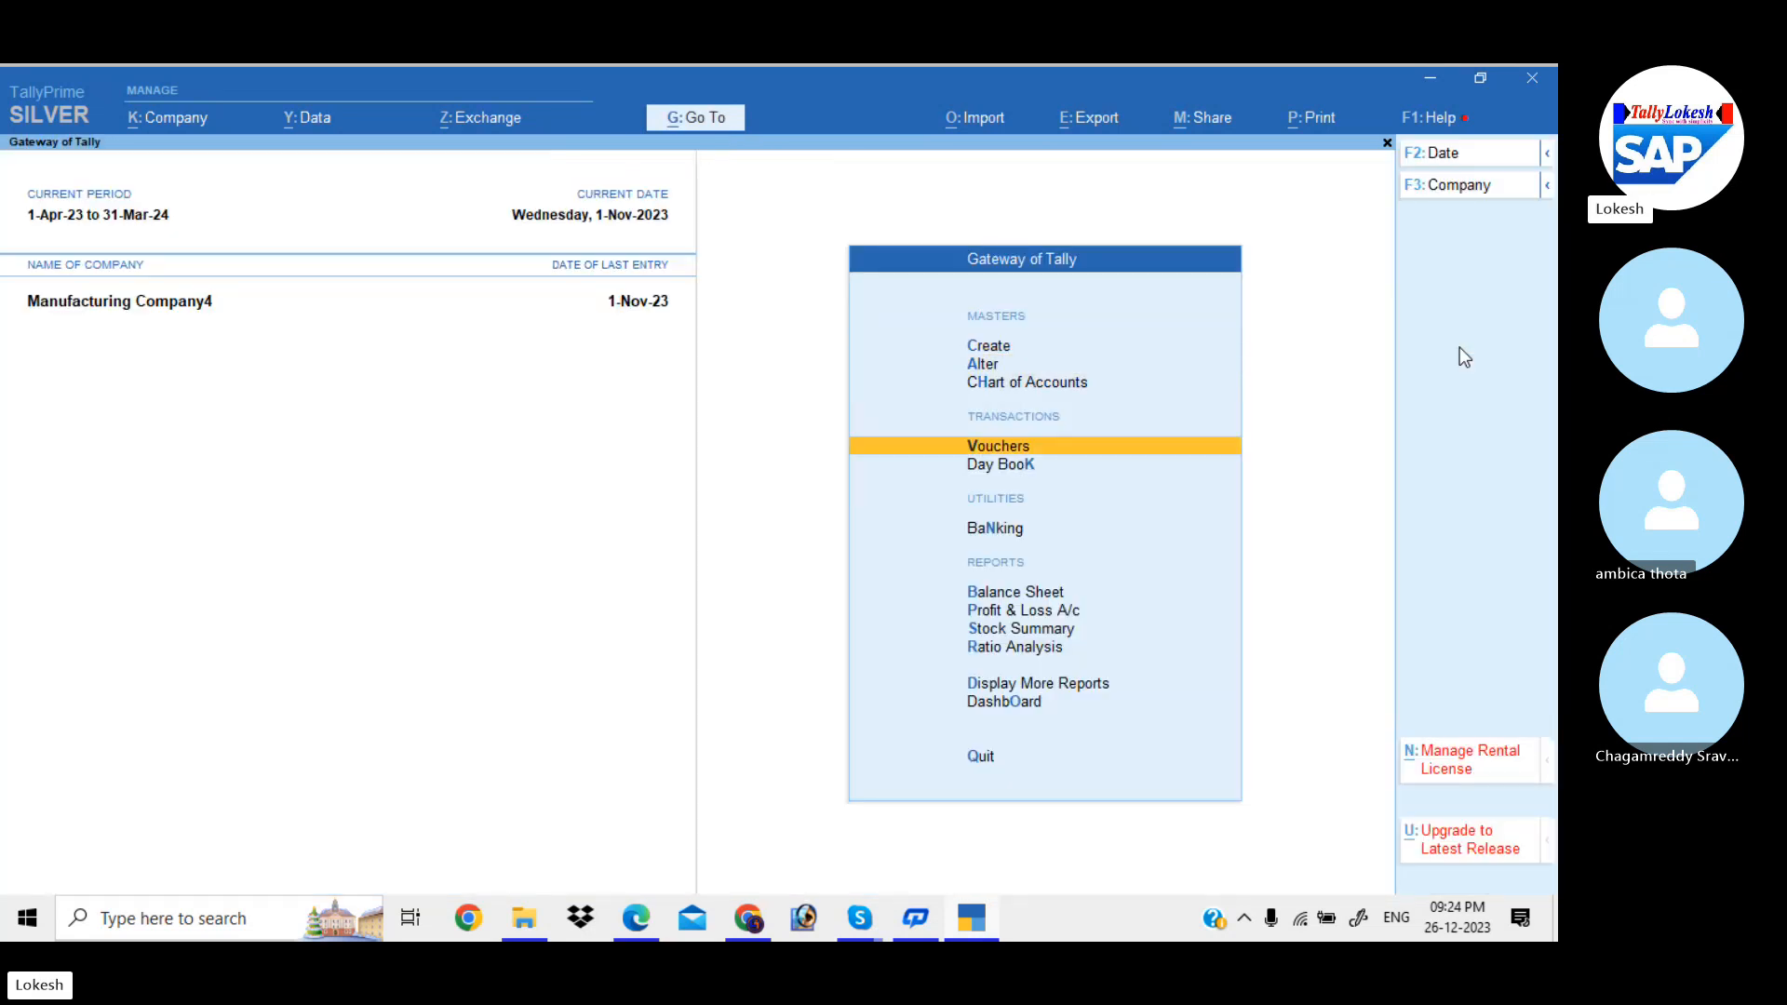
key("Return")
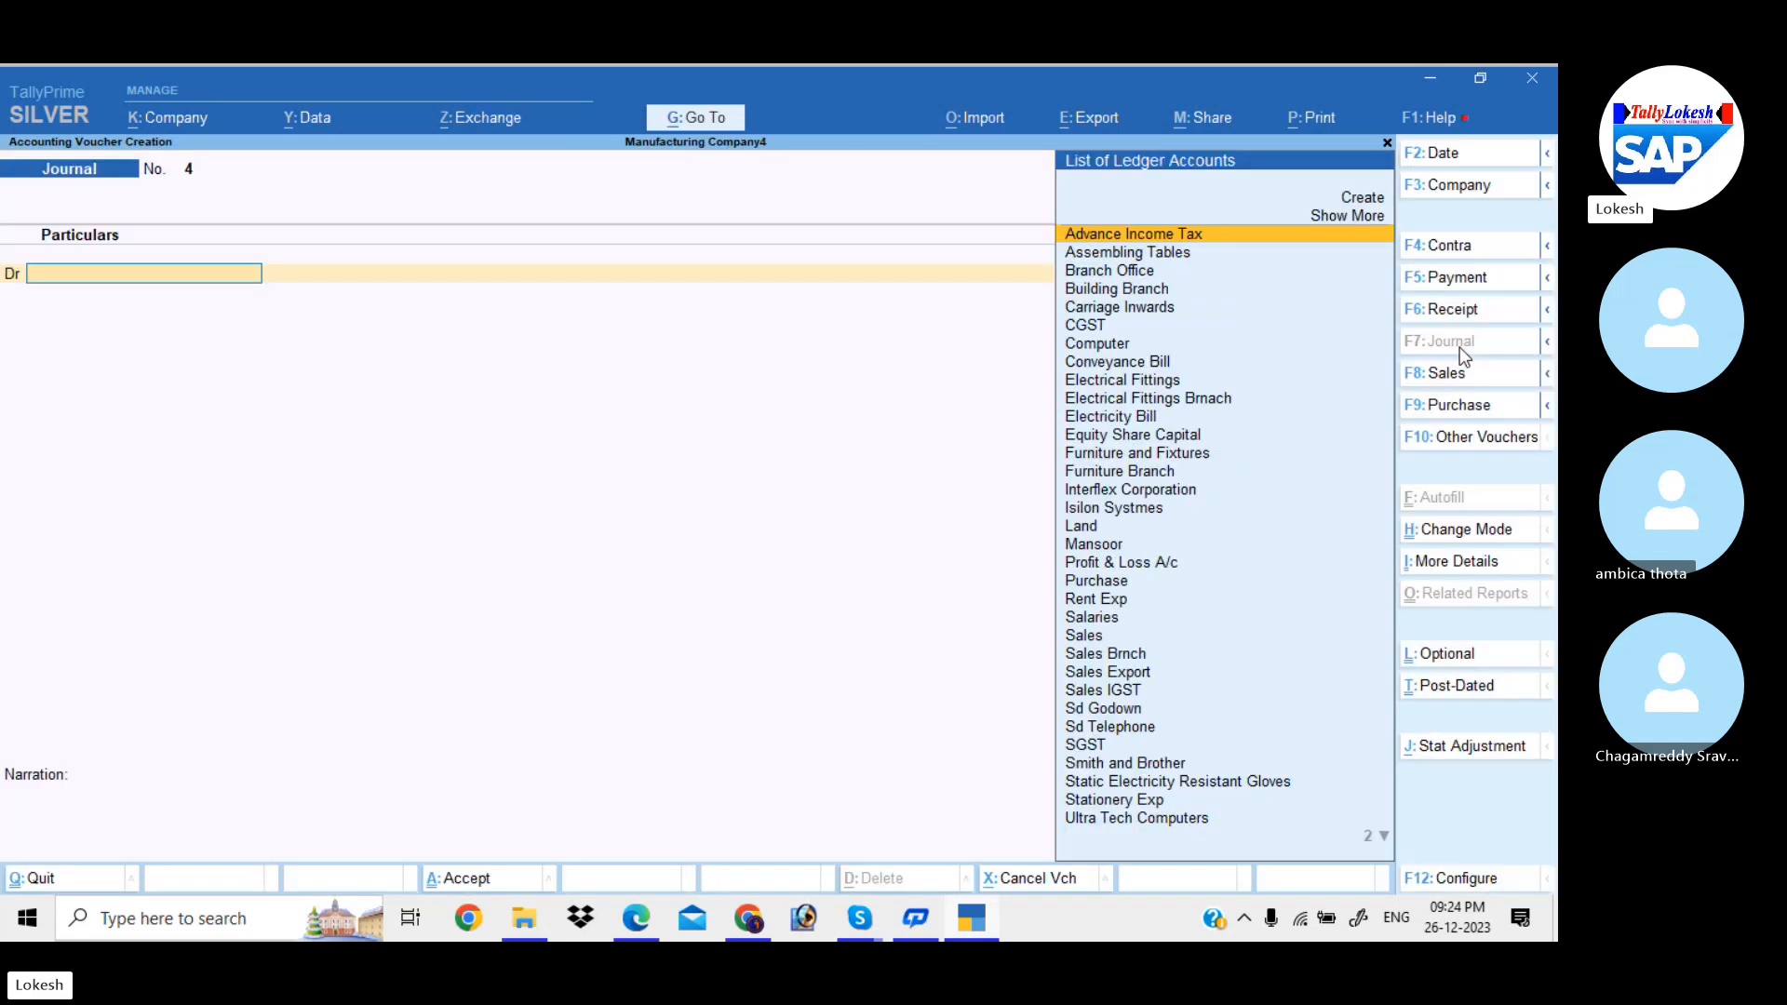
left_click(1492, 385)
key("alt+c")
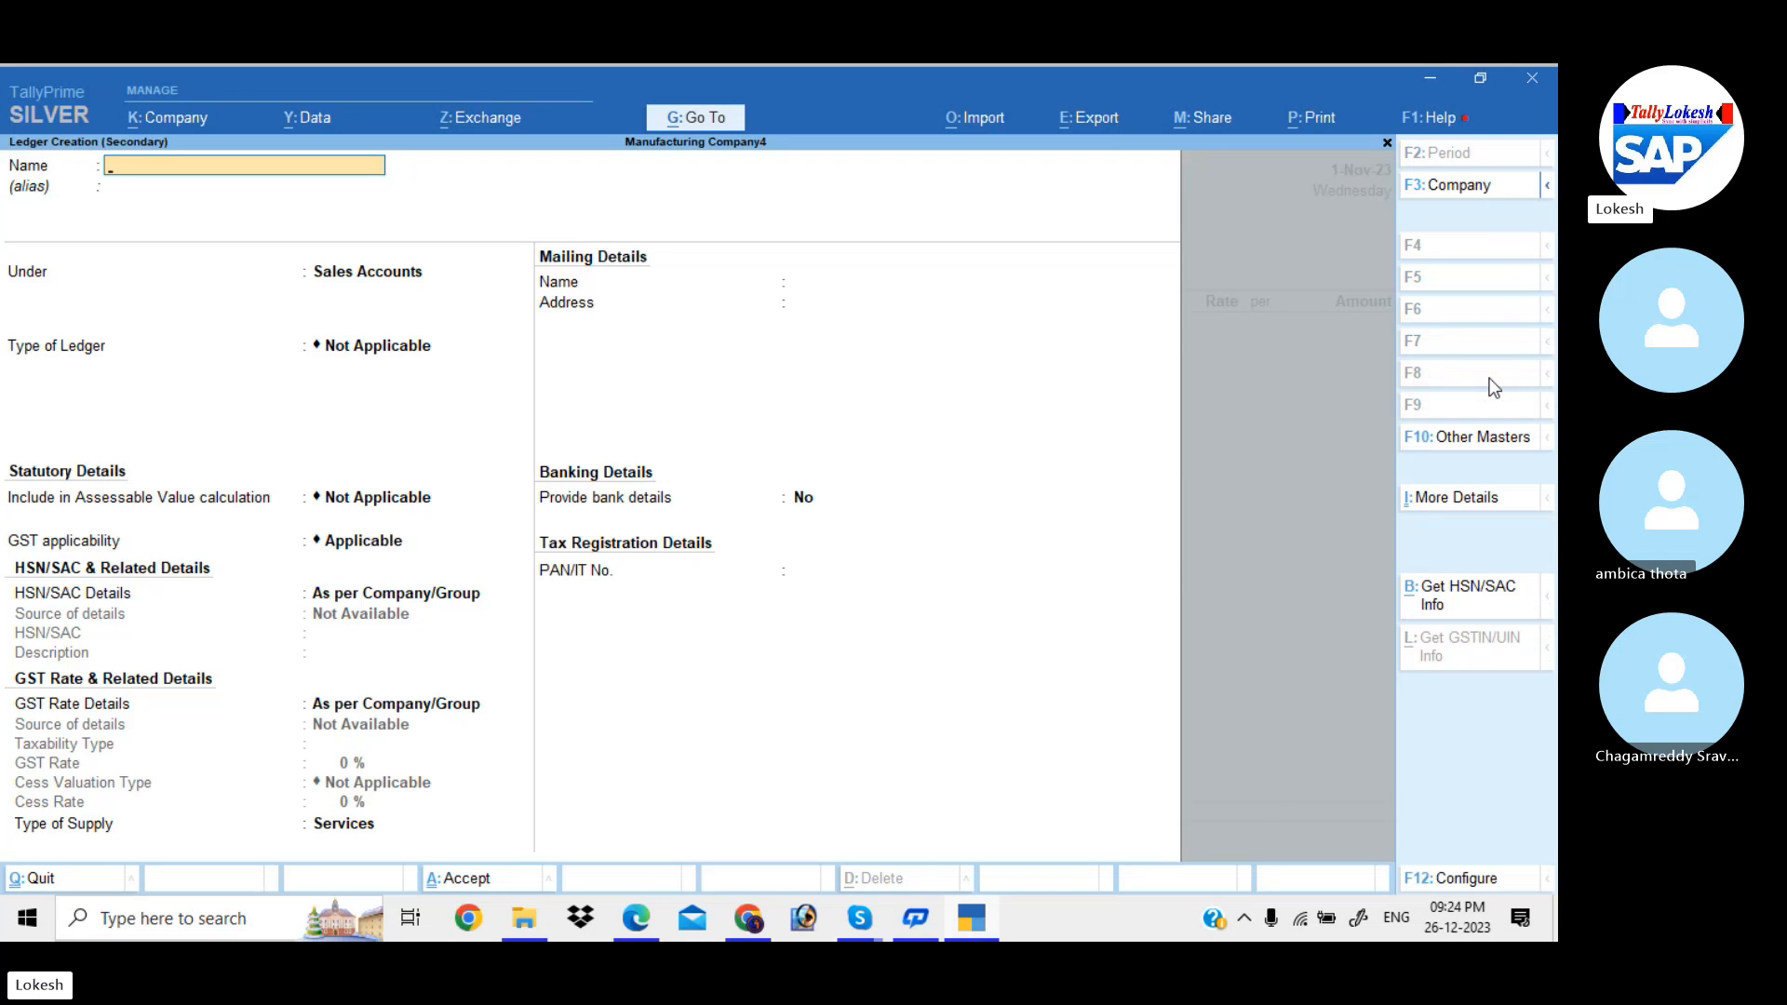
type("Acron Clothing Ltd")
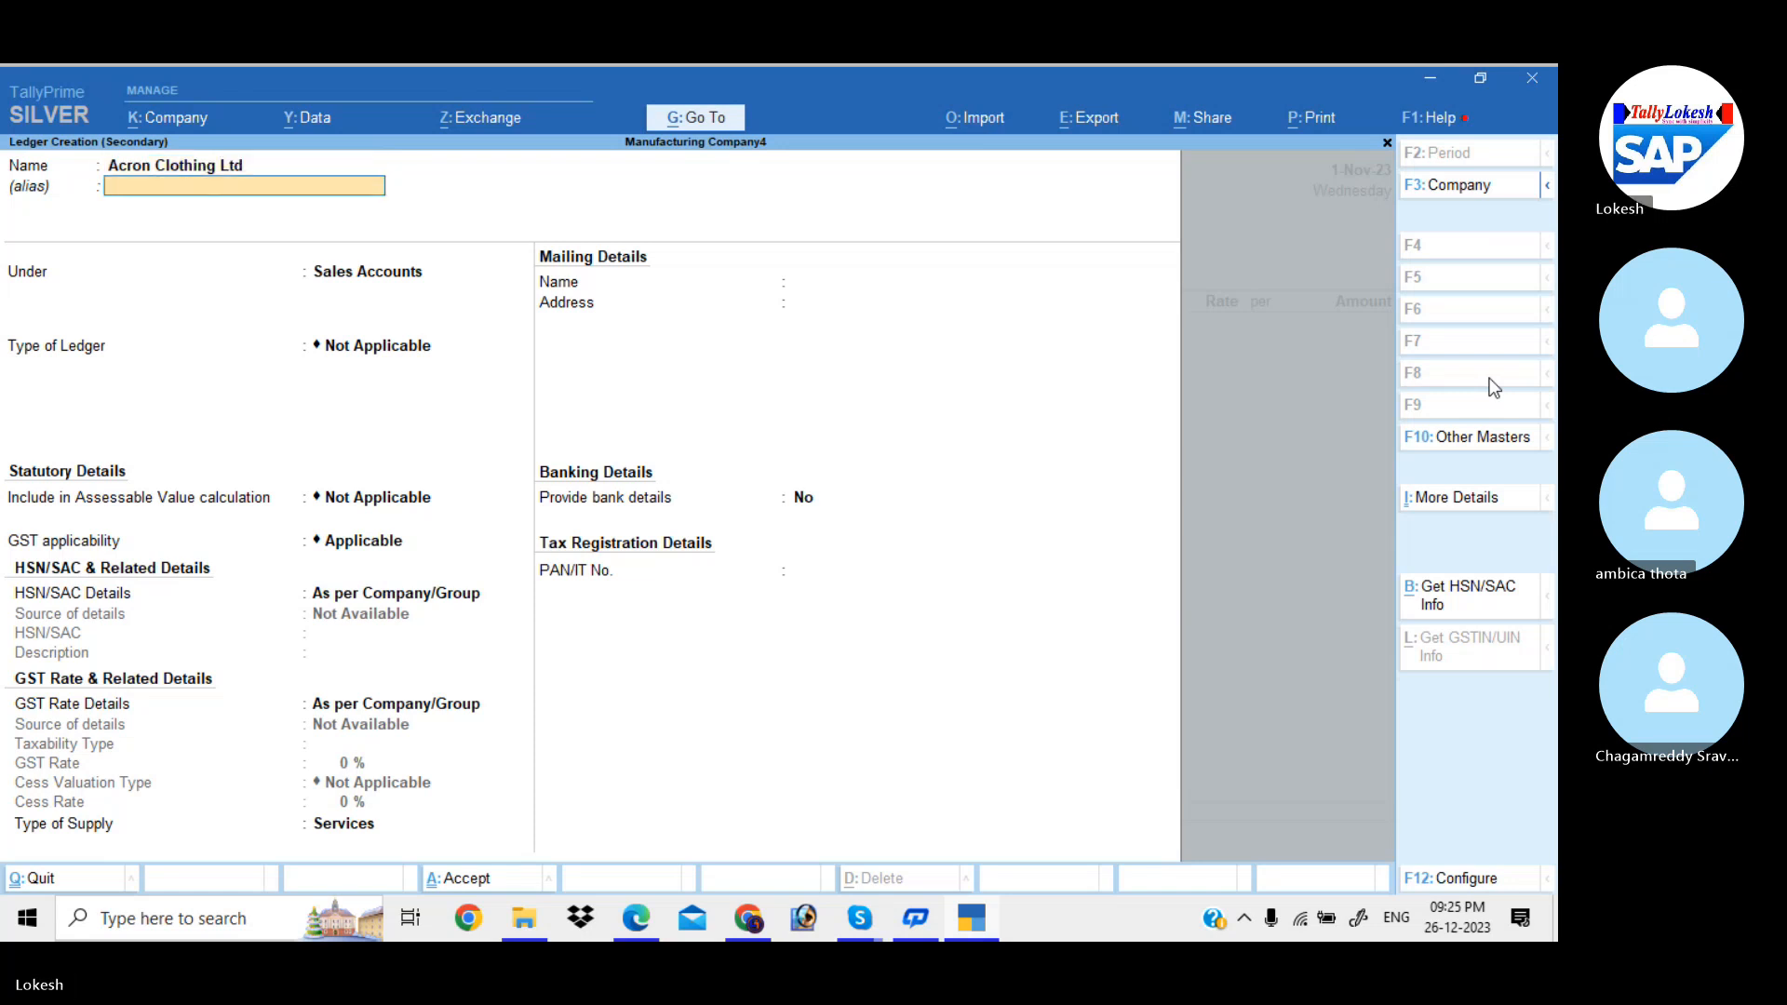
- Place the Acron Clothing Ltd ledger under Sundry Debtors and keep its mailing name with no address
key("Return")
type("Sun")
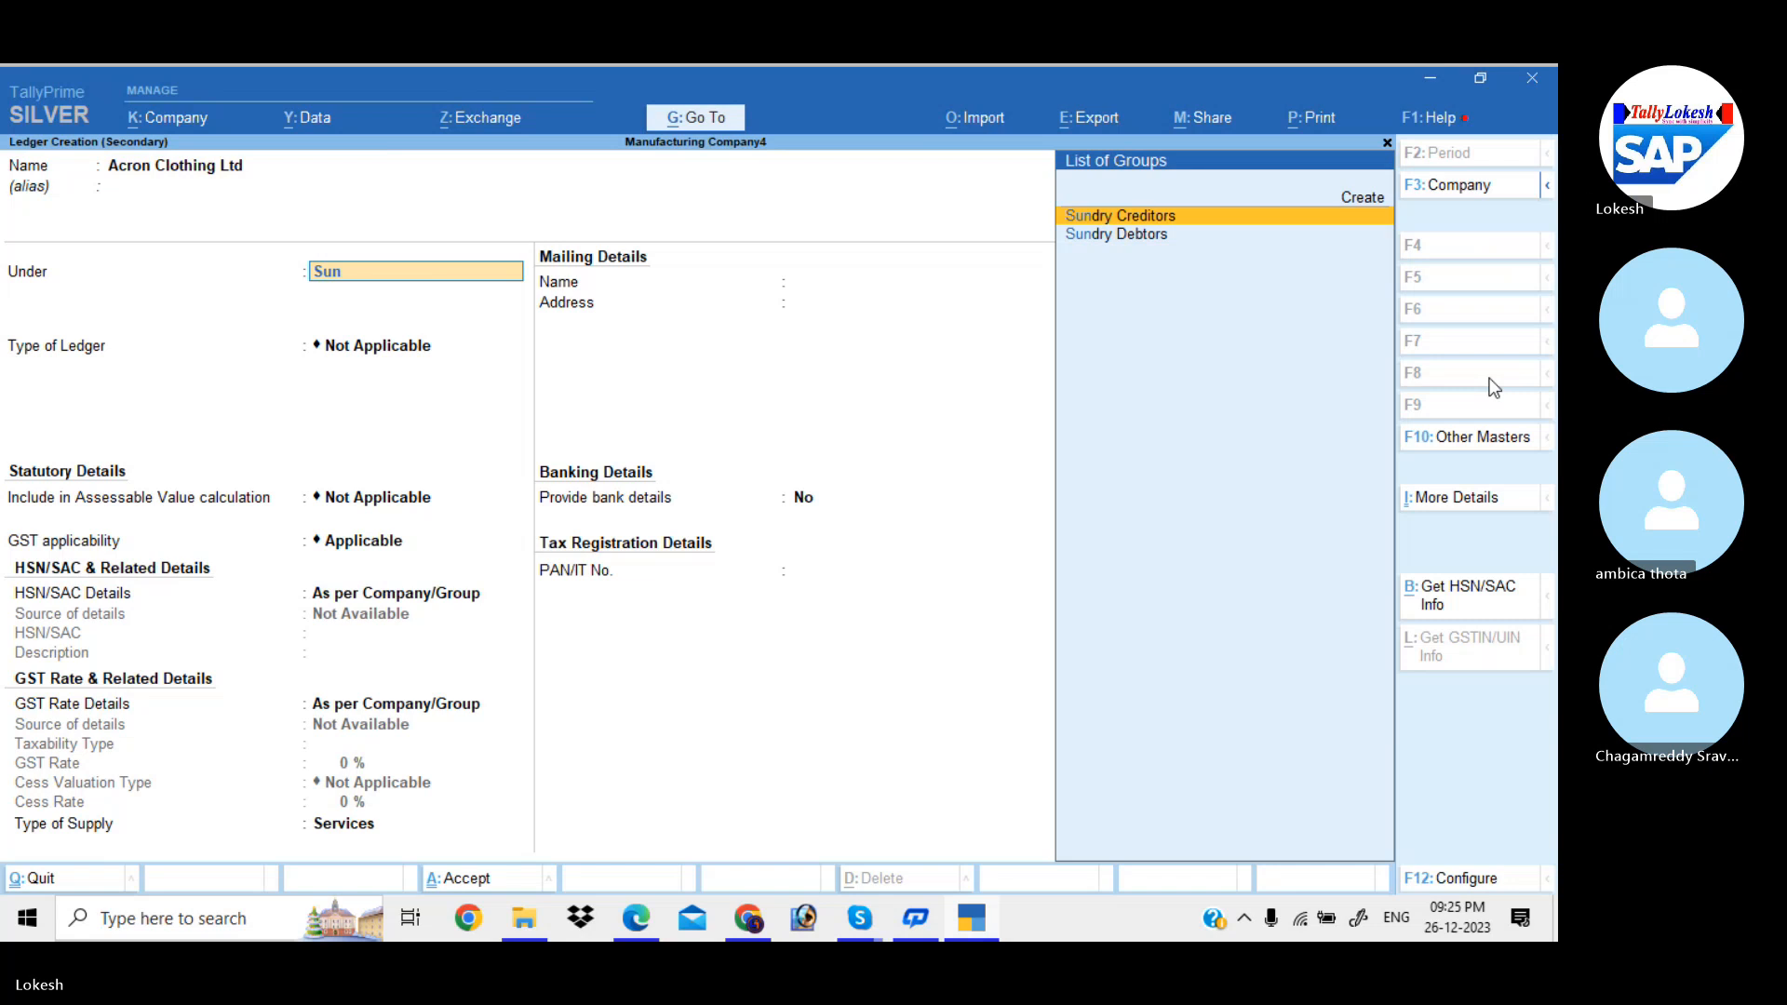
key("Down")
key("Return")
key("Return")
key("Return")
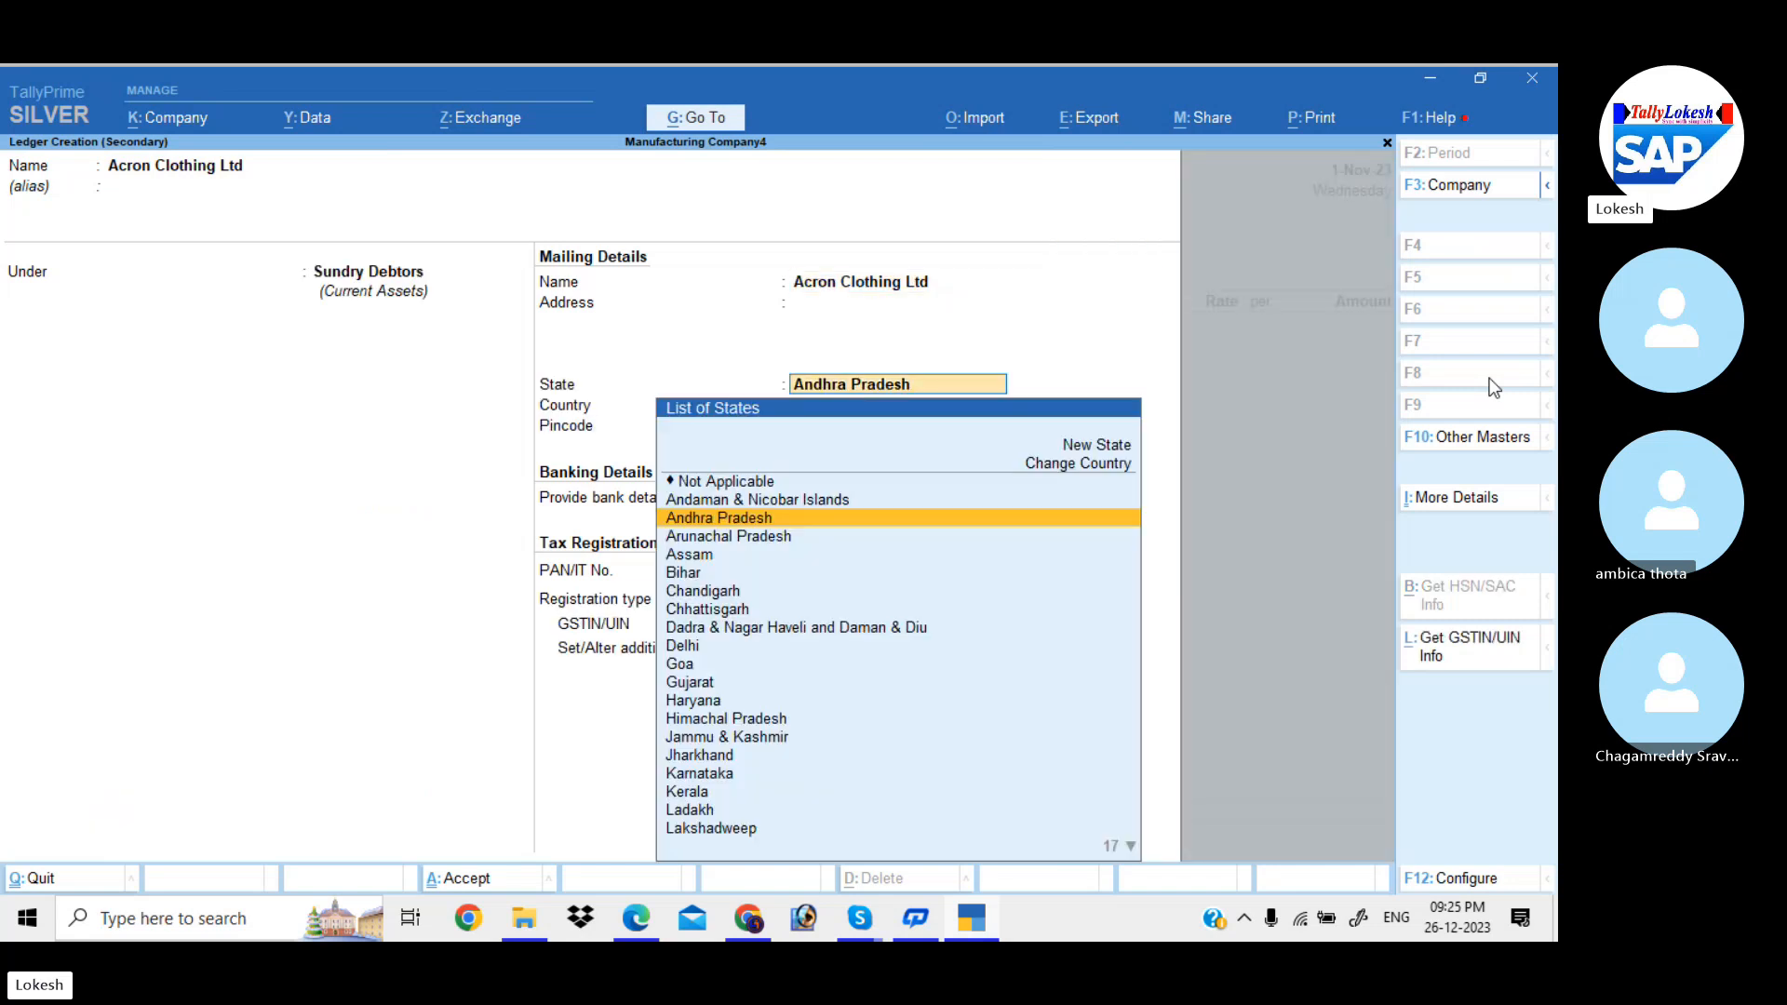
- Keep Andhra Pradesh and India for the Acron ledger, set its registration type to Unregistered/Consumer and save it
key("Return")
key("BackSpace")
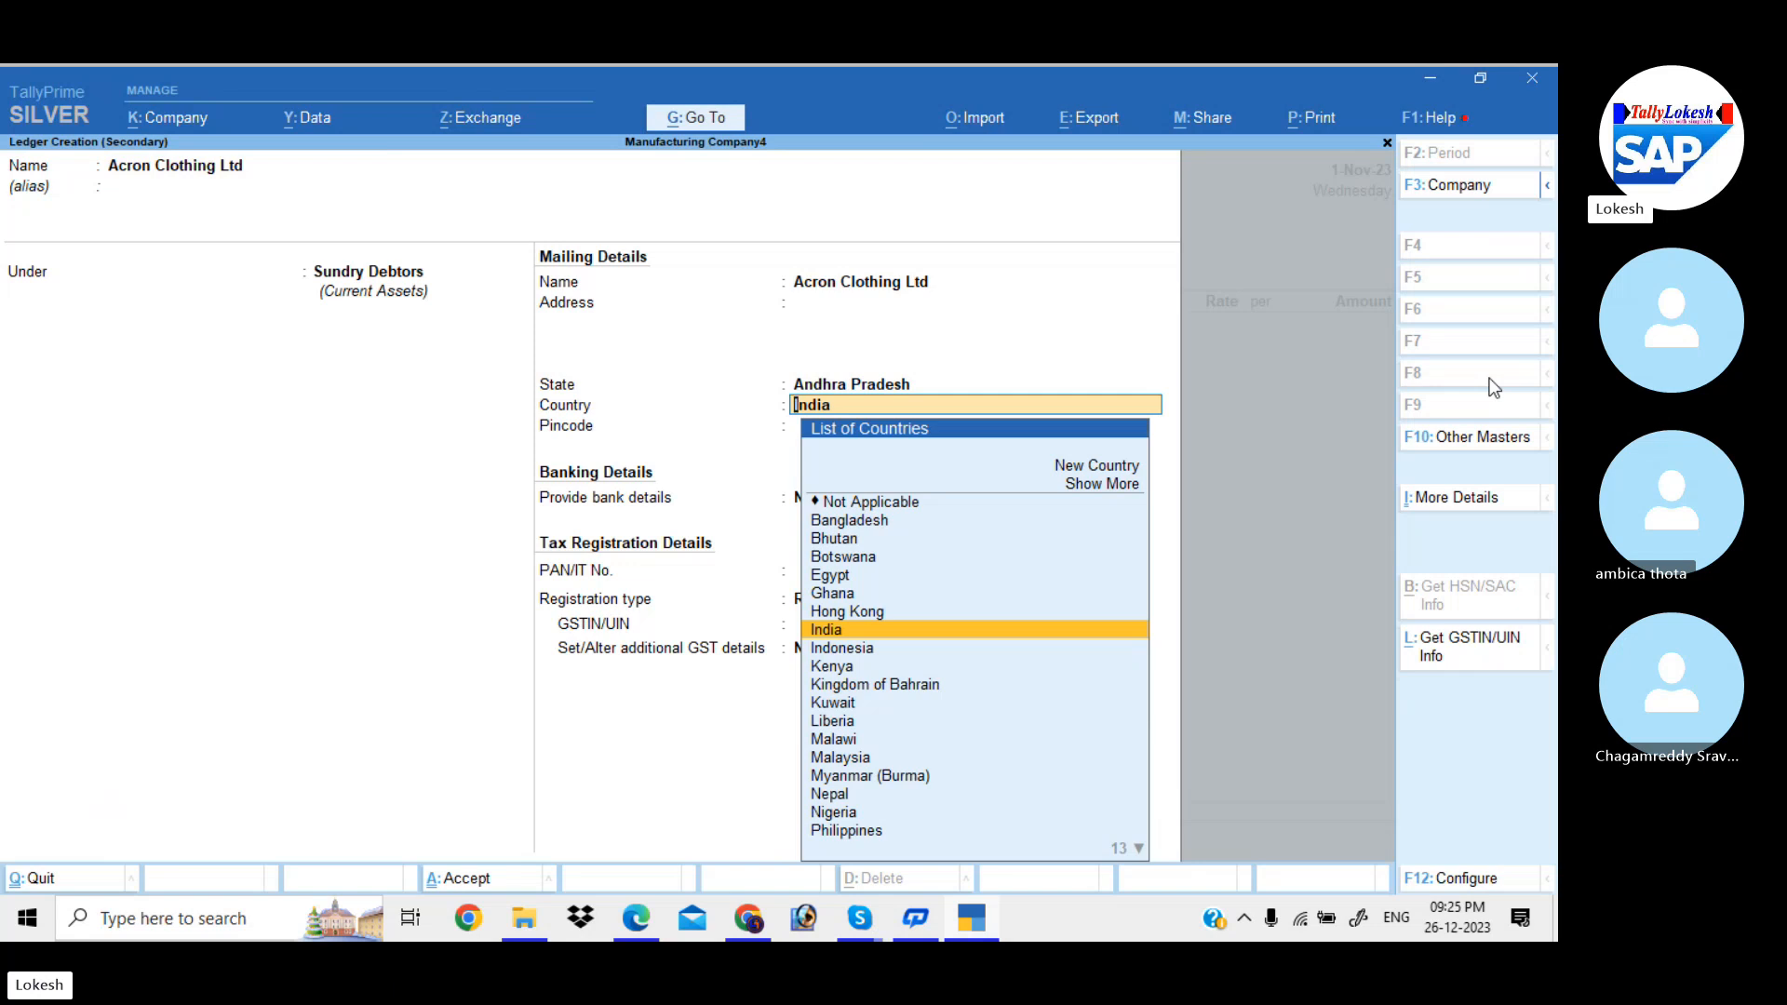
key("Return")
key("Return")
key("Return")
key("Return")
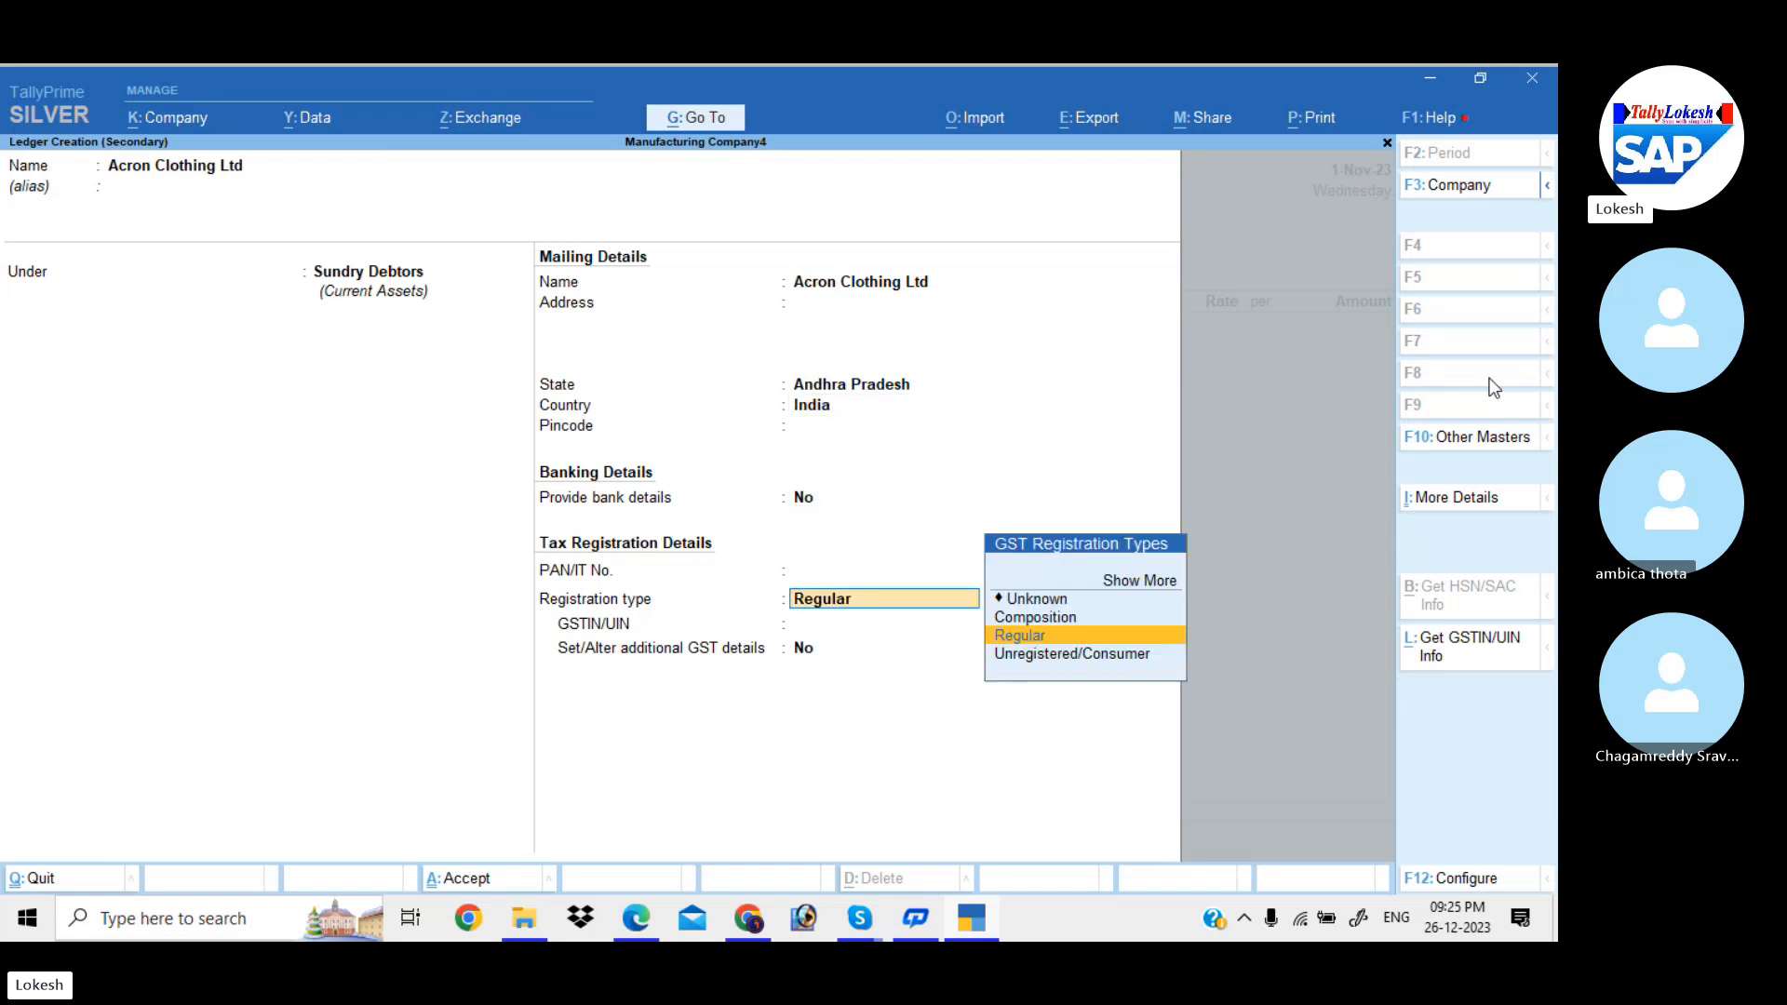
key("Down")
key("Return")
key("Return")
key("Return")
key("Return")
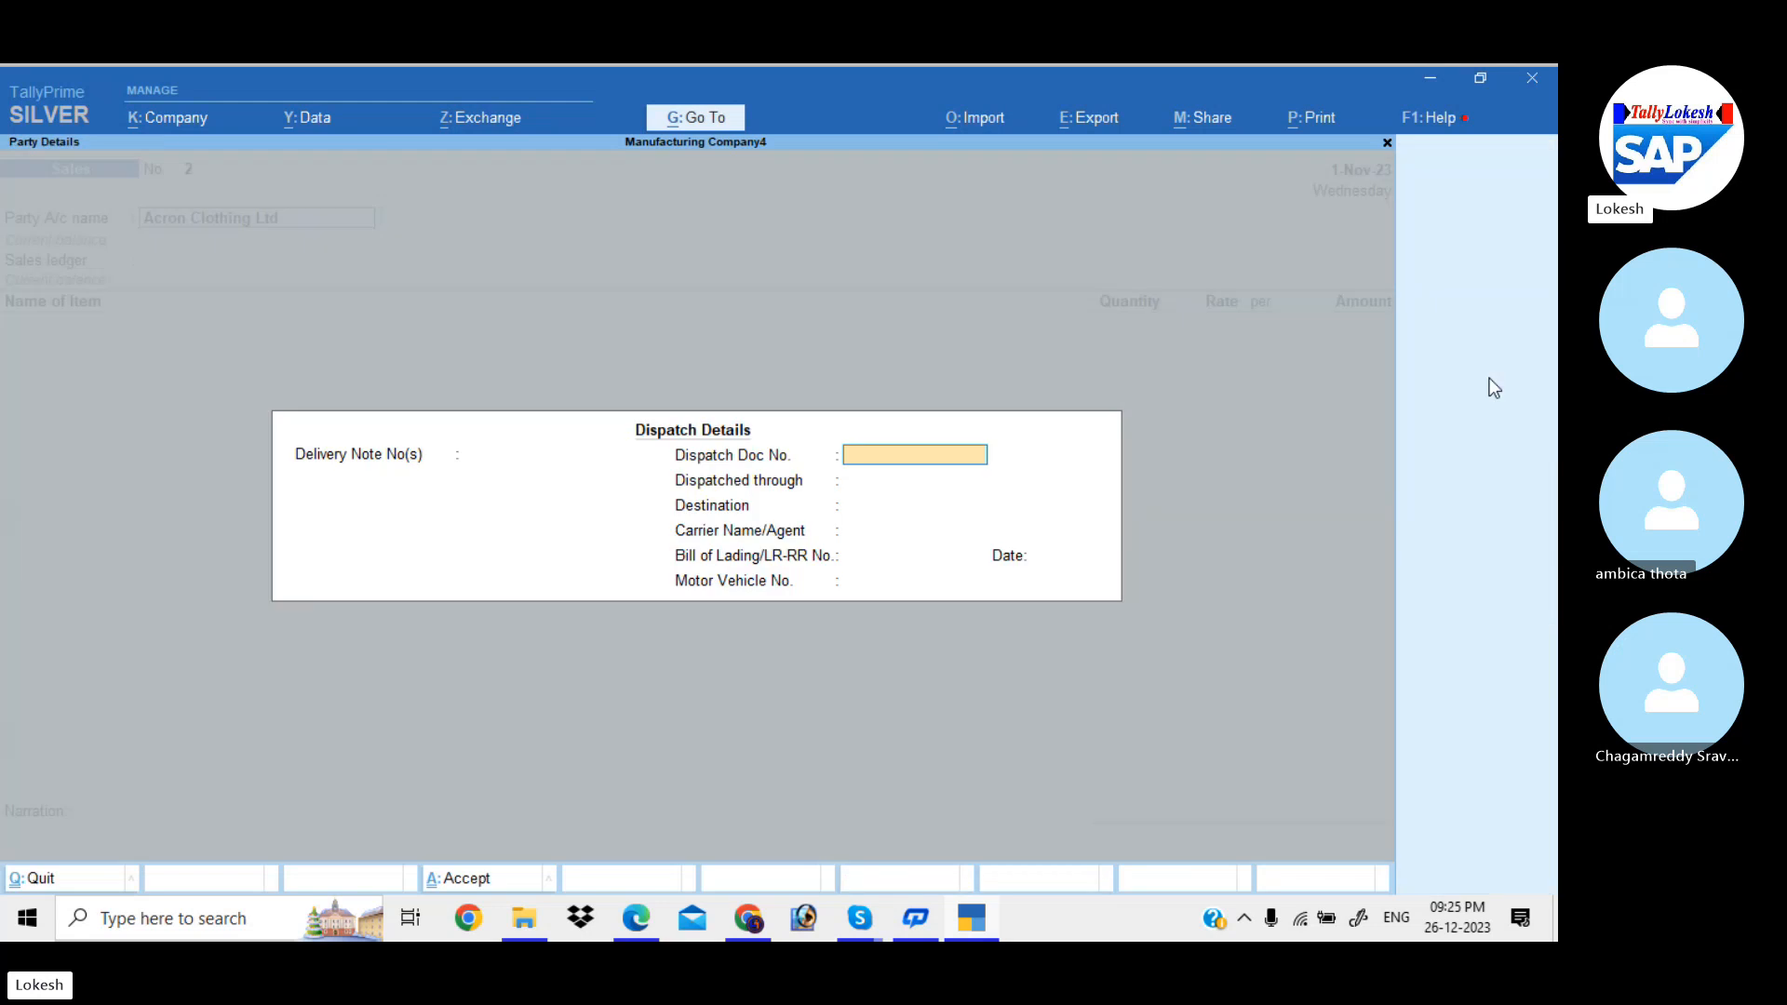
- Leave the dispatch and party details of the Acron sale blank and choose Sales Export as its sales ledger
key("Return")
key("Return")
key("Return")
key("Return")
key("Return")
key("Return")
key("Return")
key("Return")
key("Return")
key("Return")
key("Return")
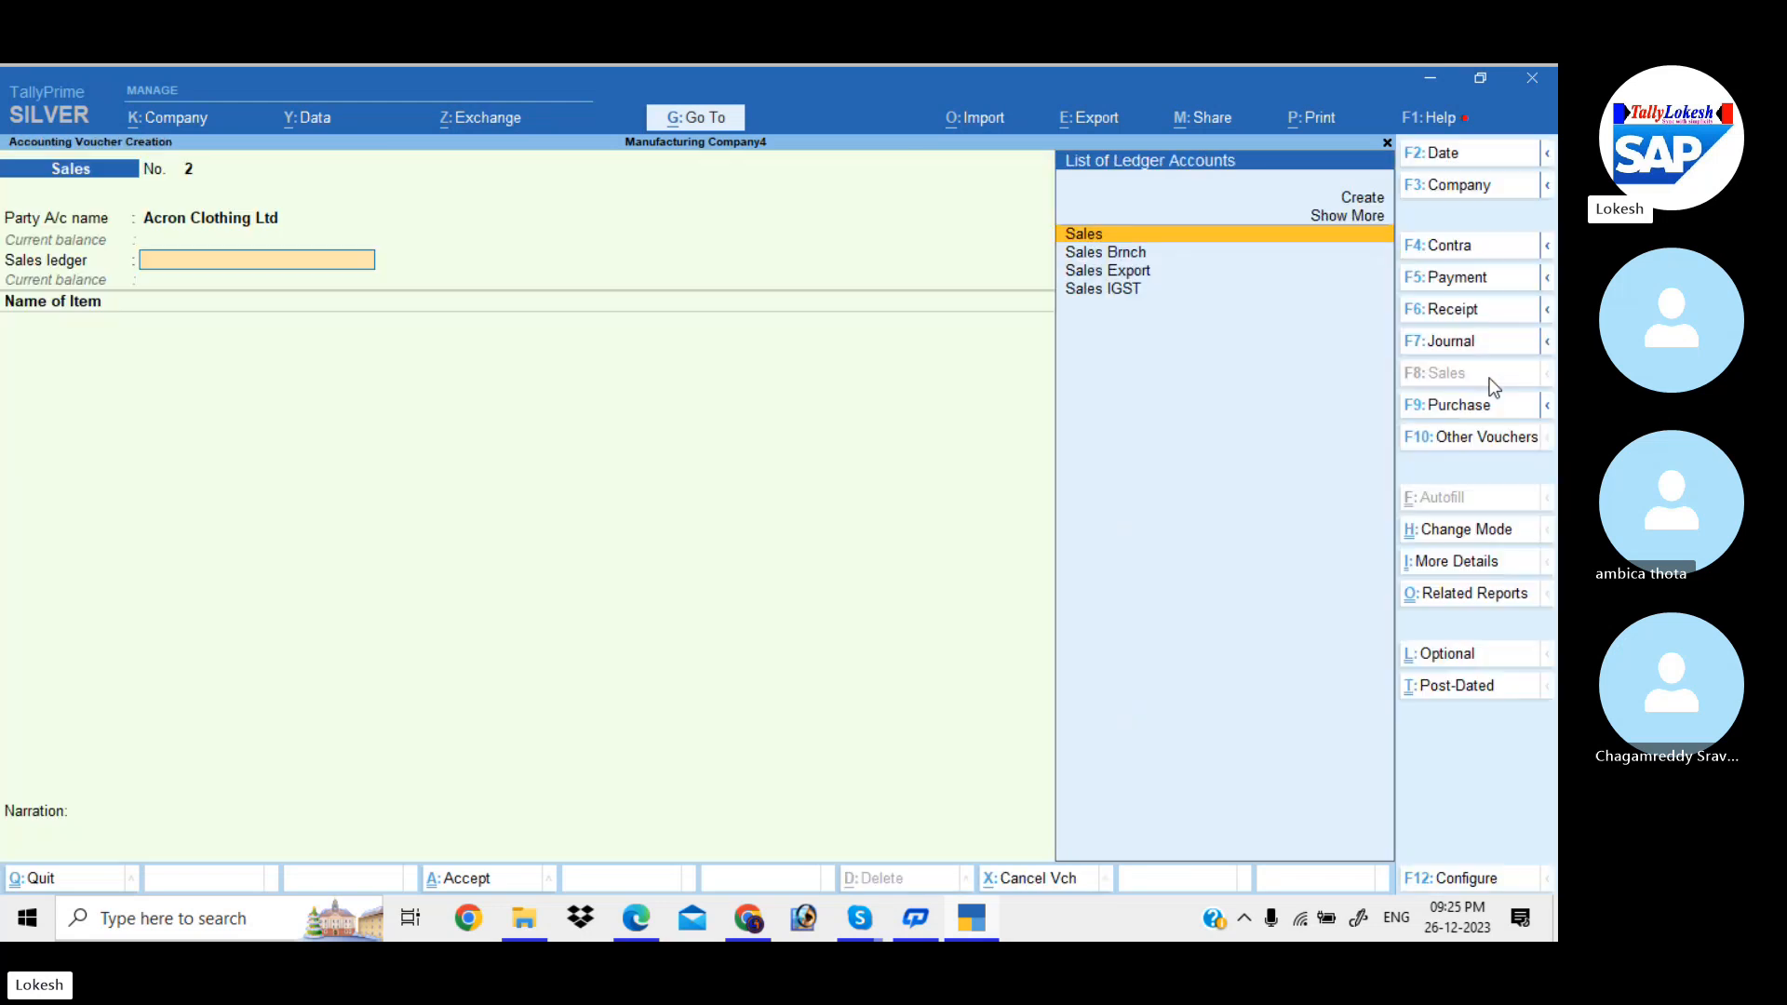
key("Down")
key("Down")
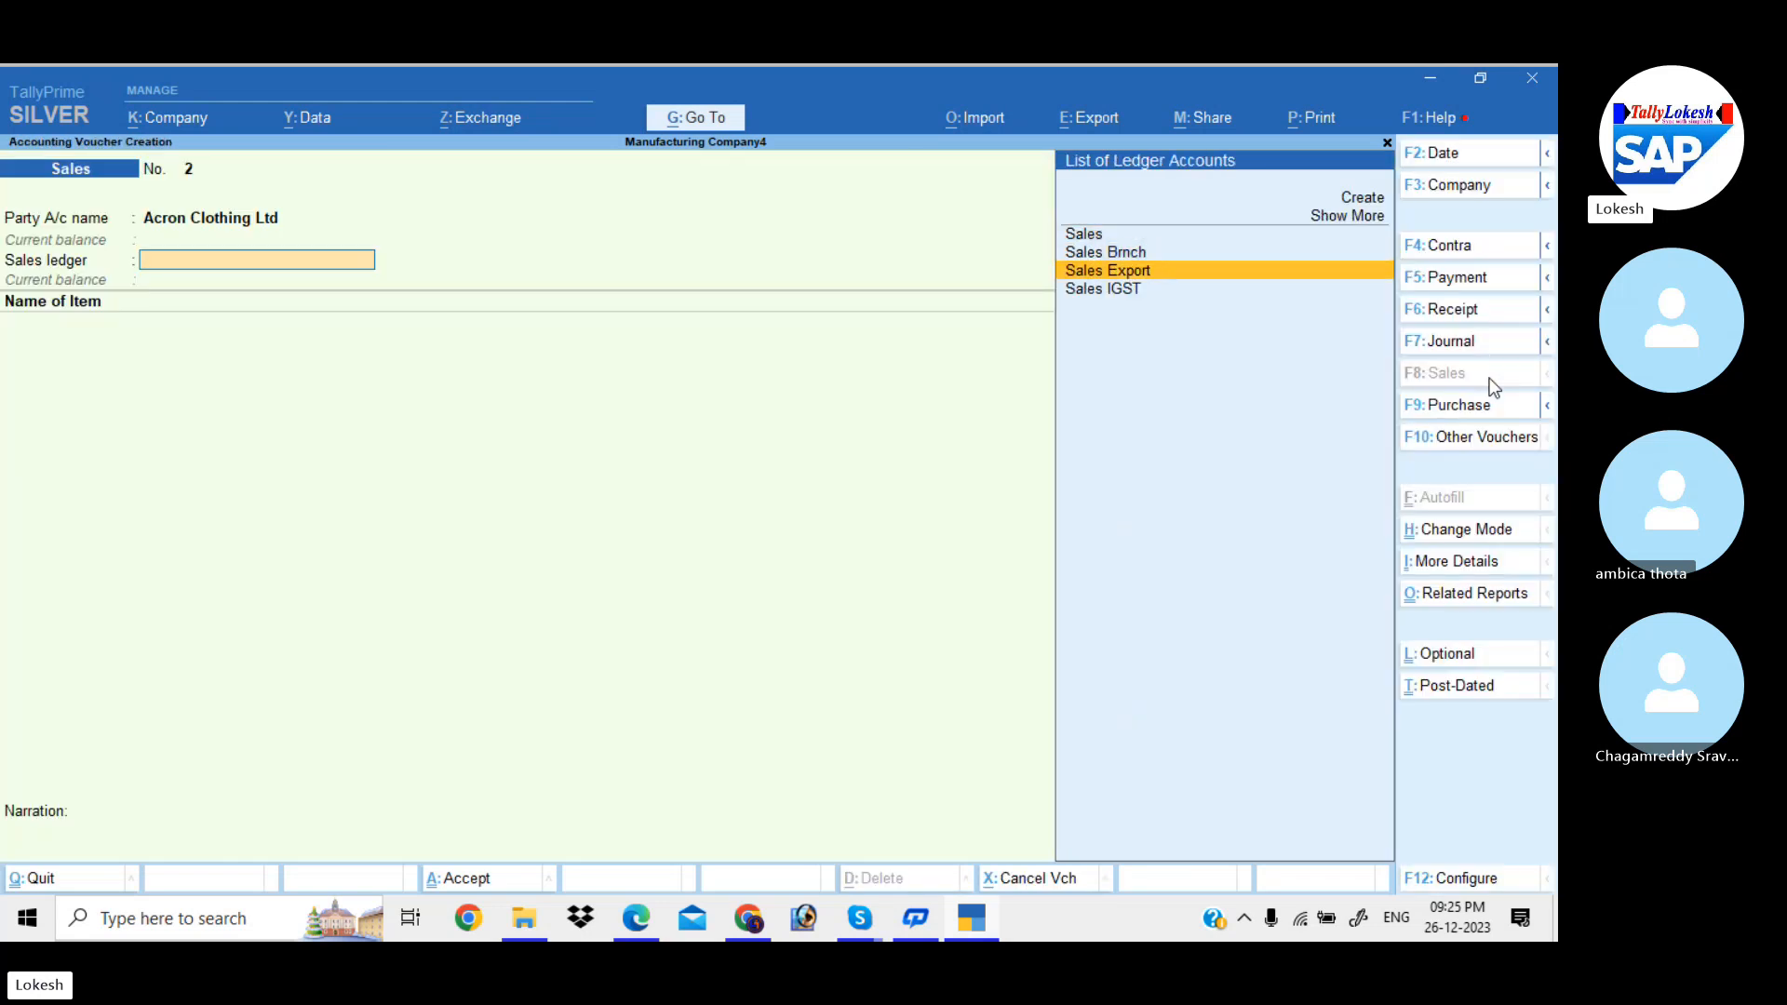
key("Return")
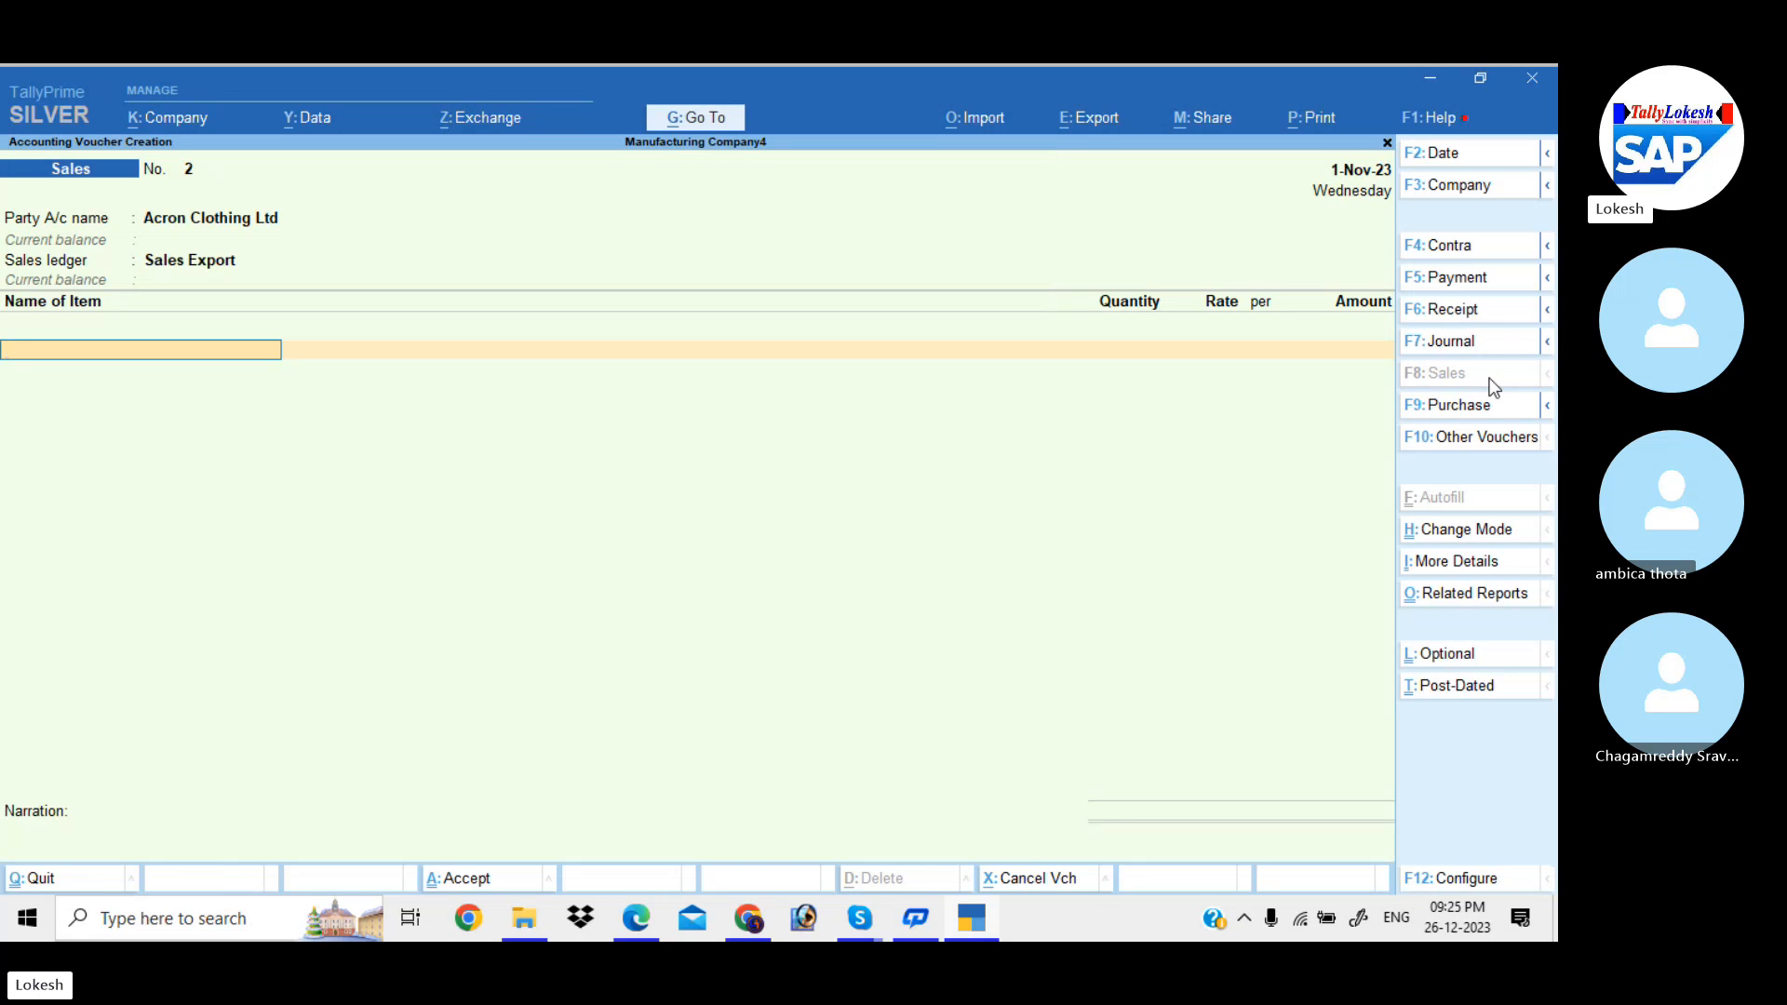
- Add 15 nos of Computer P4 to the Acron sale at a rate of $500 each
key("Down")
key("Down")
key("Return")
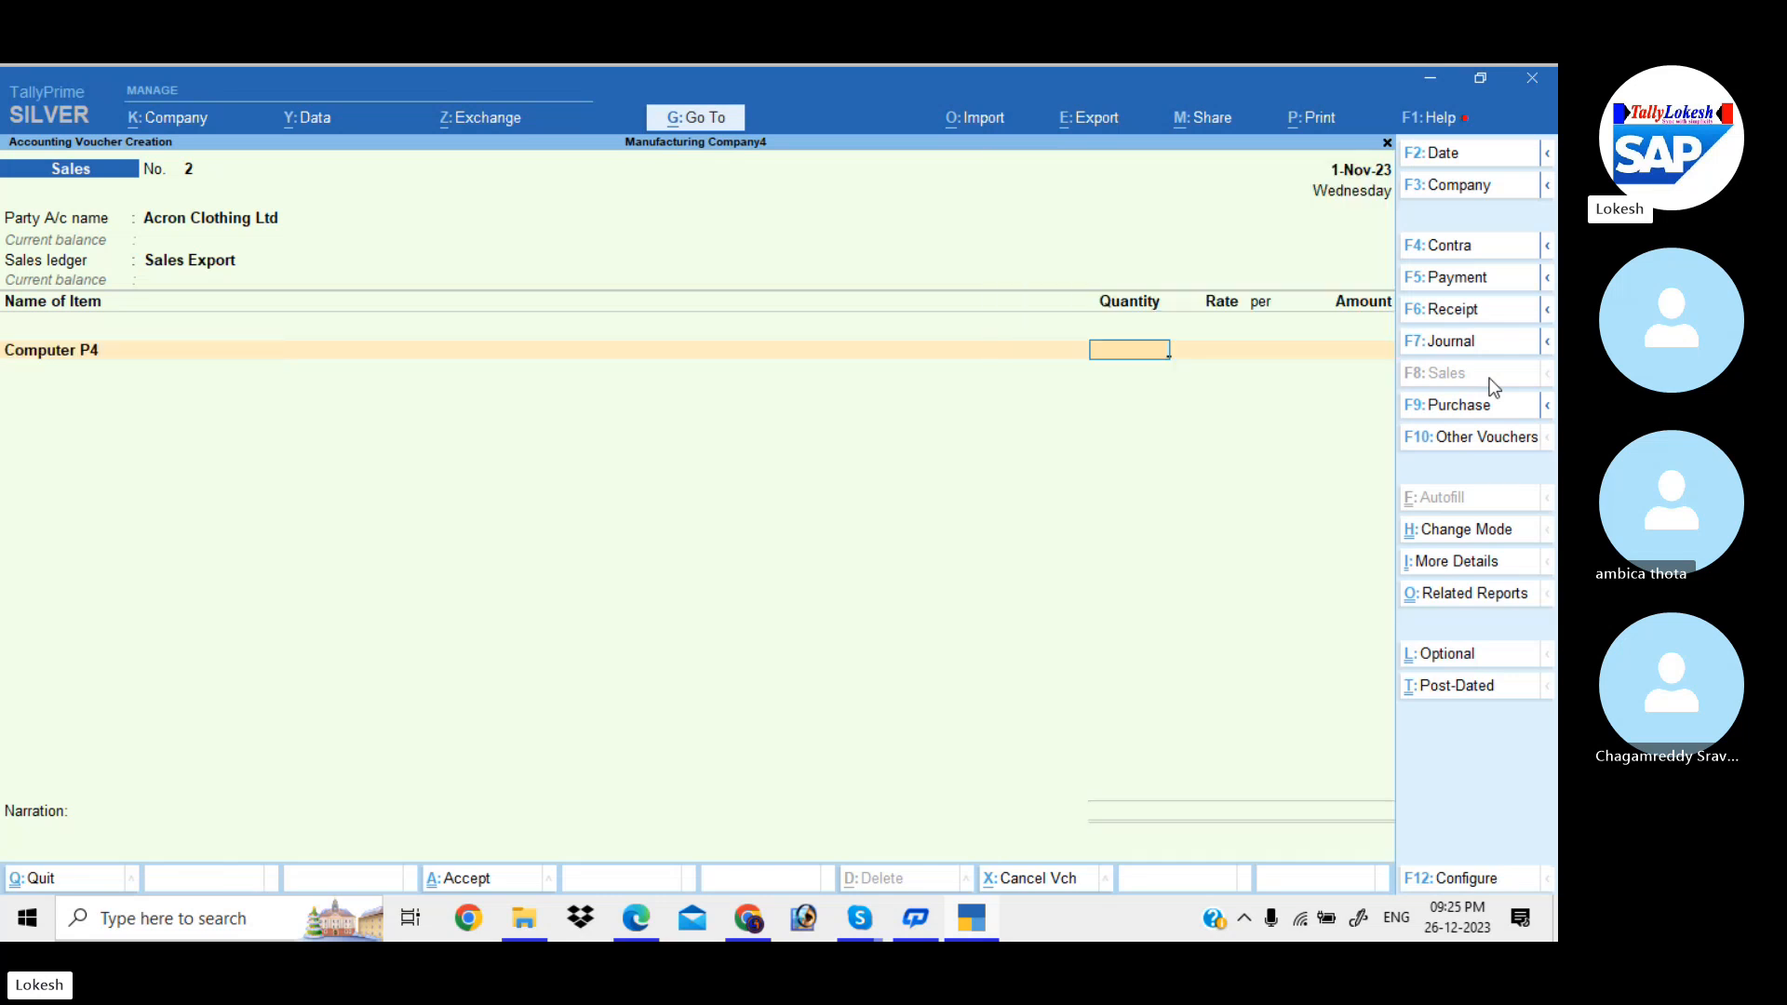
type("15")
key("Return")
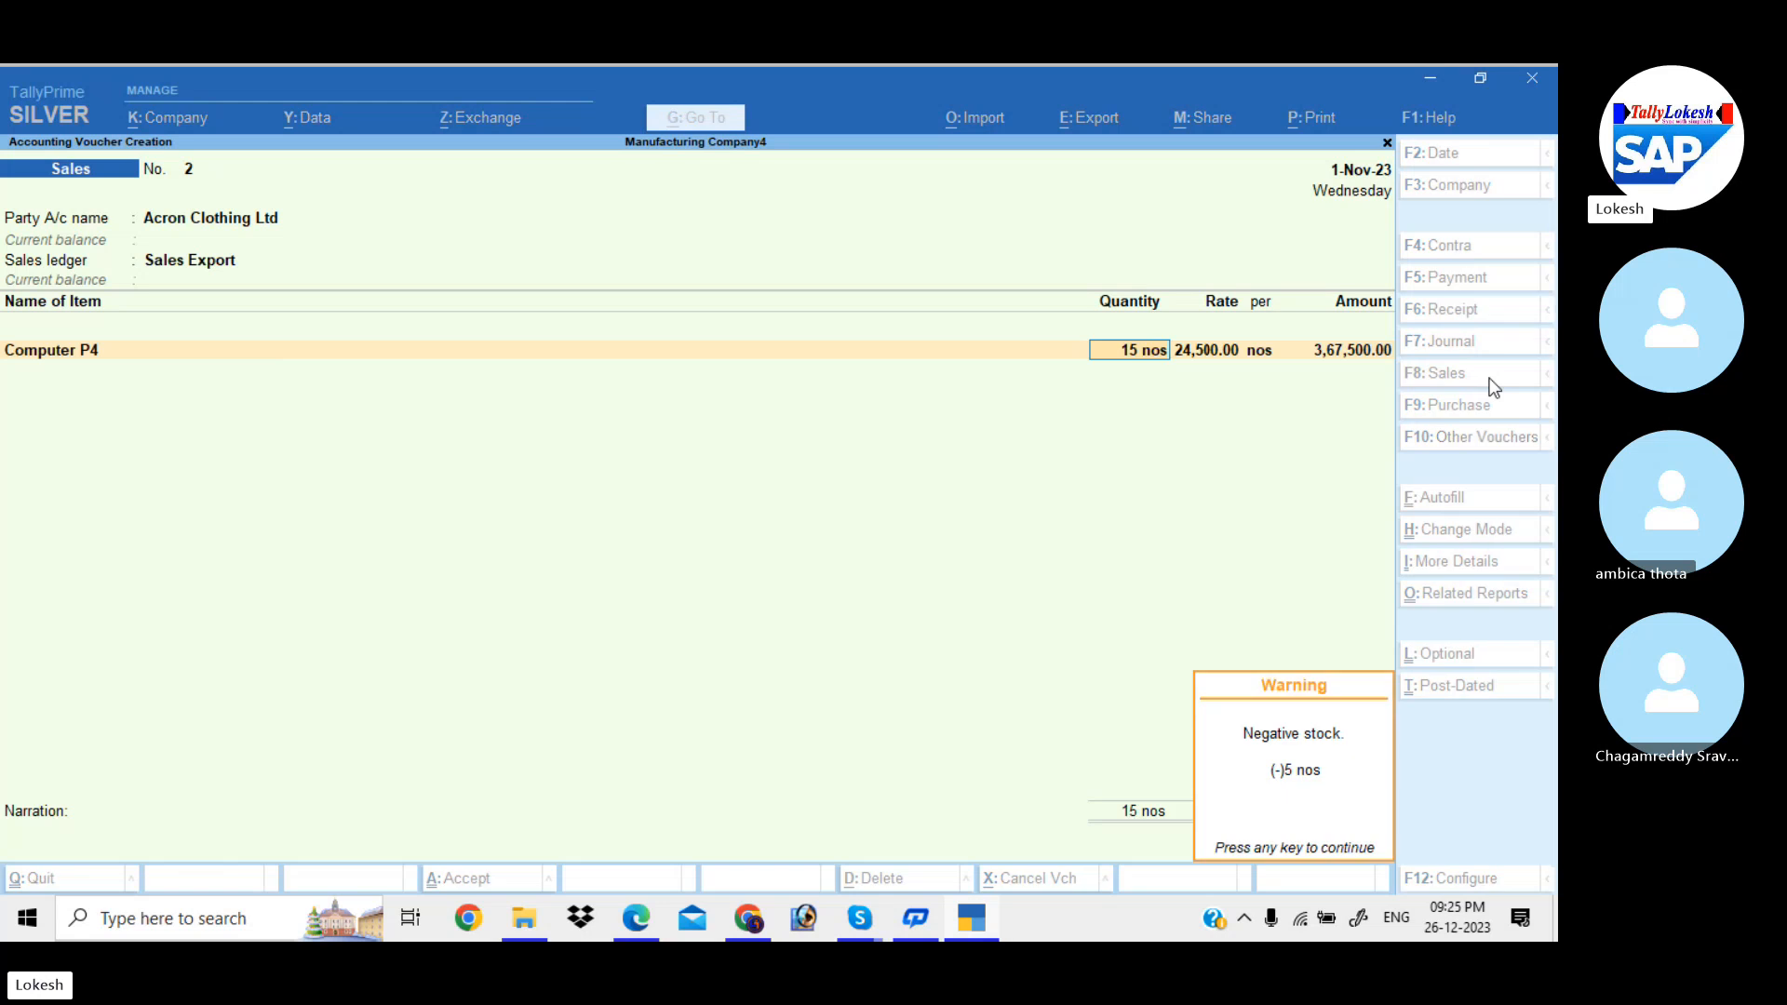
type("$")
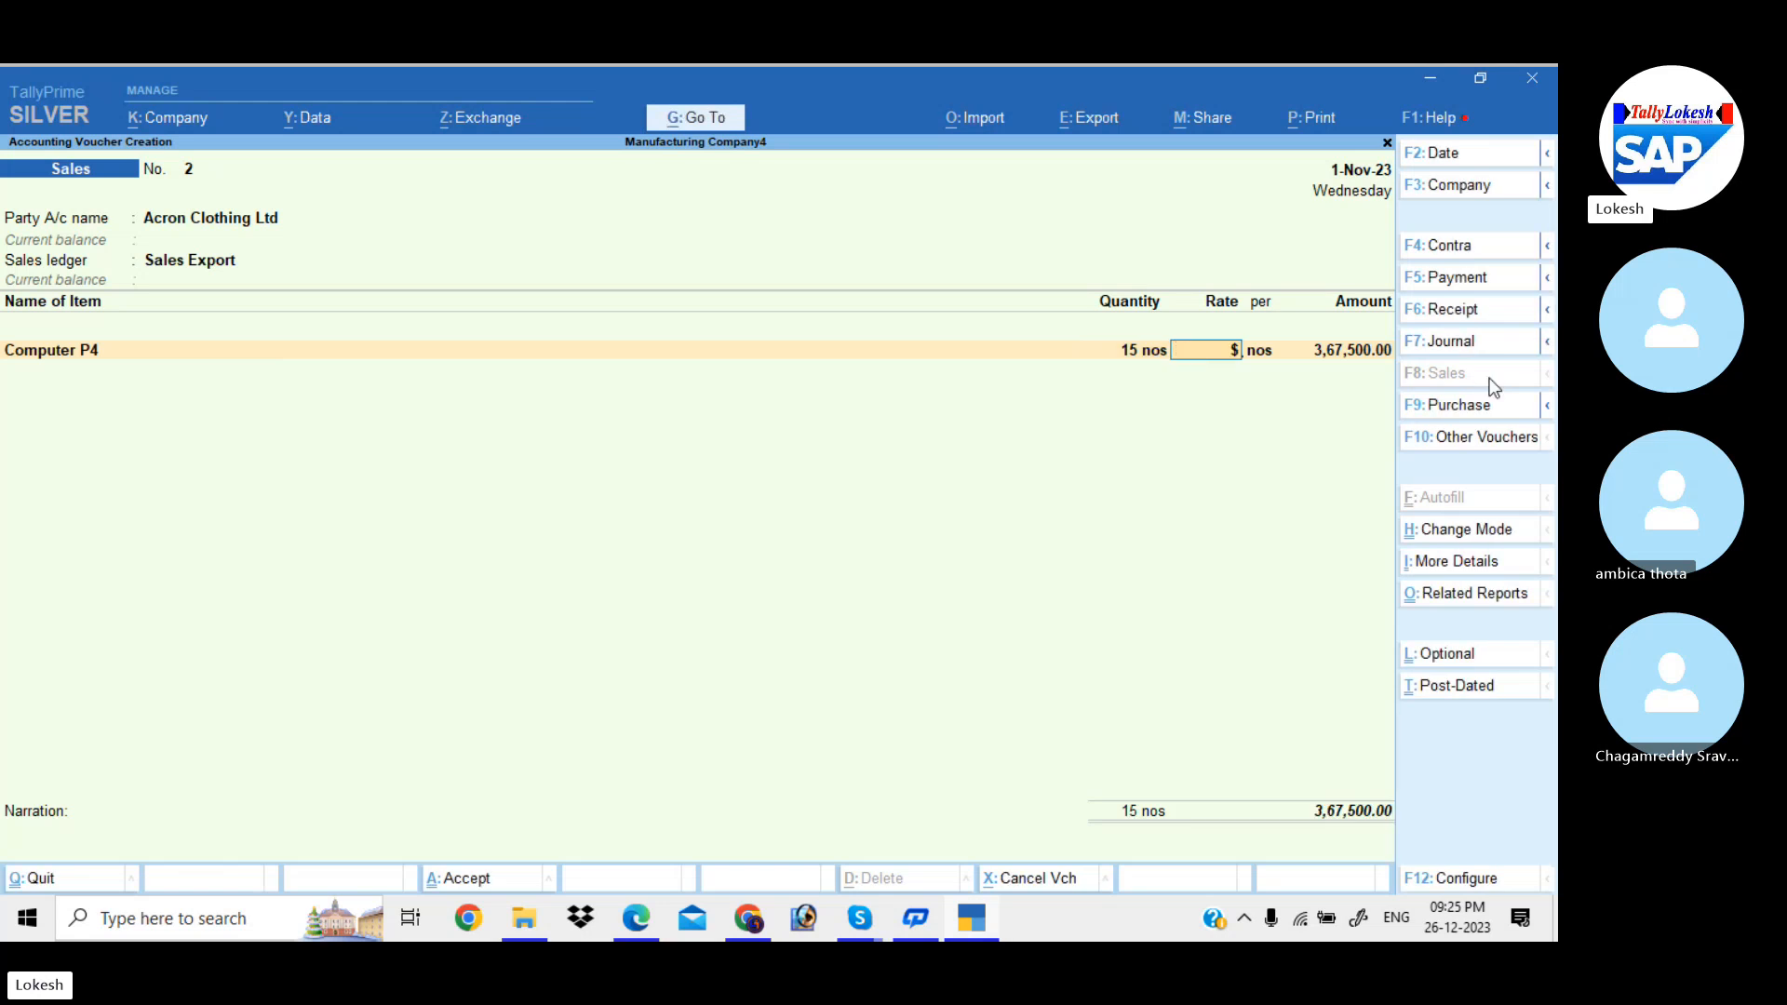
type("500")
key("Return")
key("Return")
key("Return")
key("Return")
key("Return")
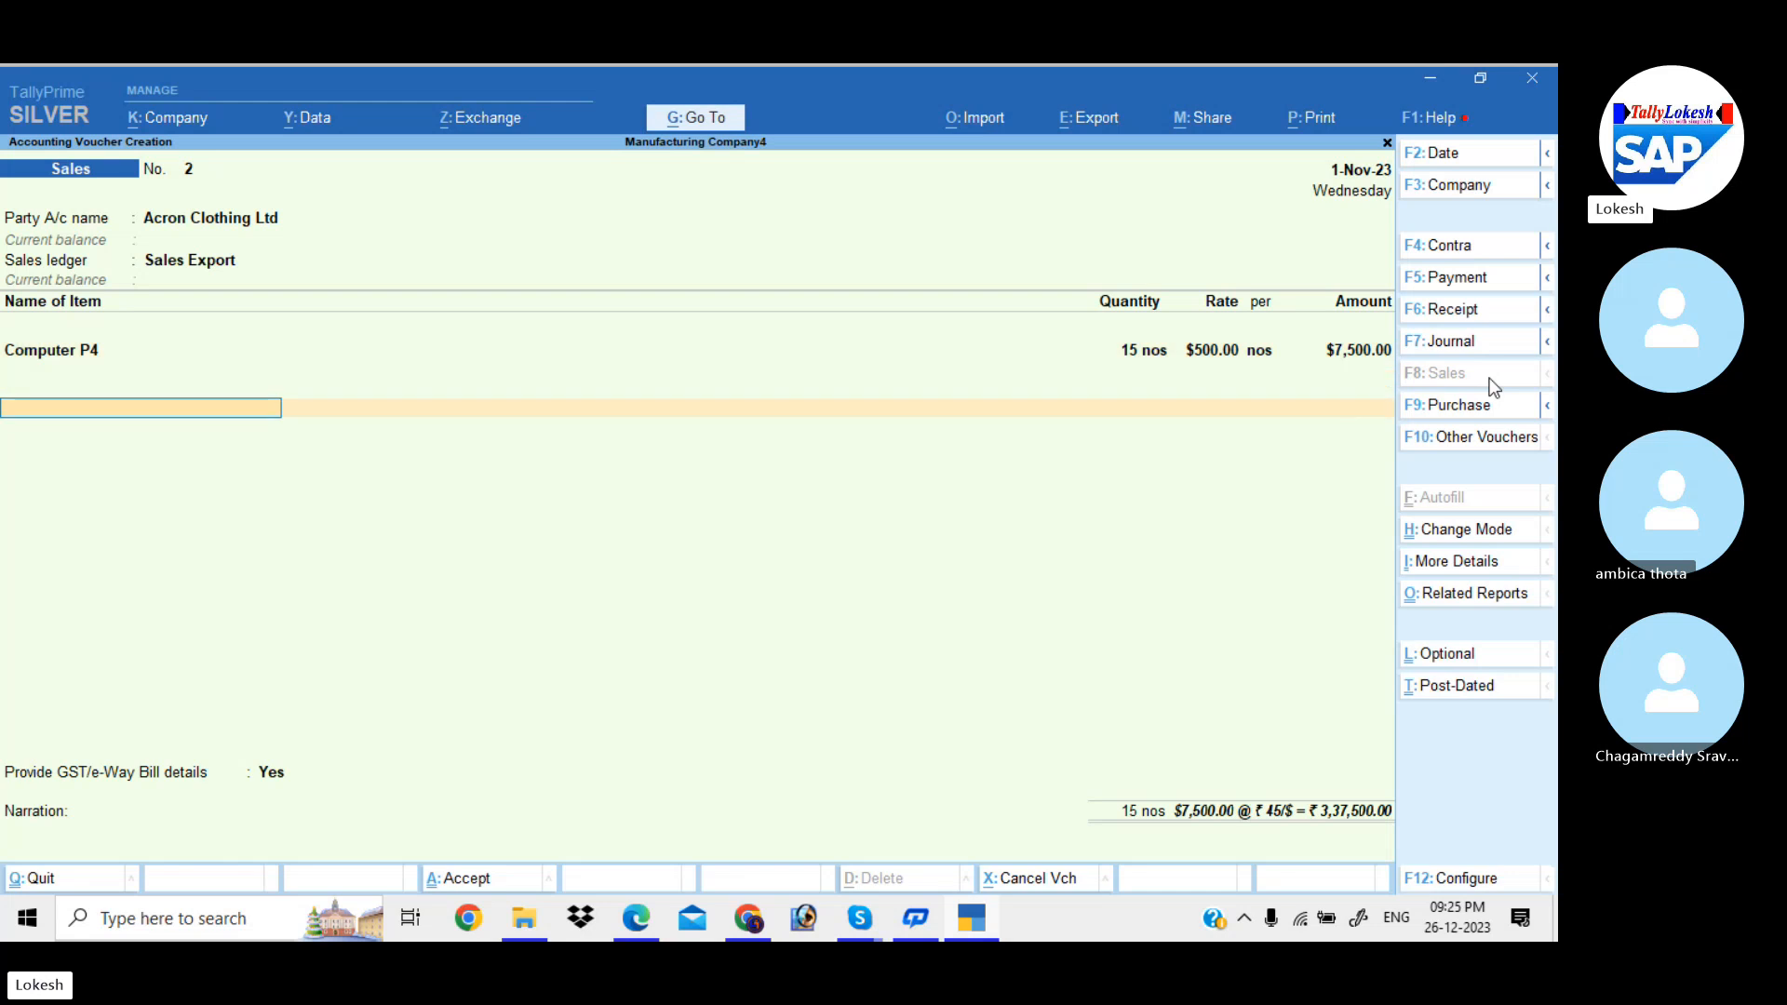
- End the item list, set GST/e-Way Bill details to No, and save the Acron sale without sending it for e-Way Bill generation
key("Return")
key("Down")
key("Return")
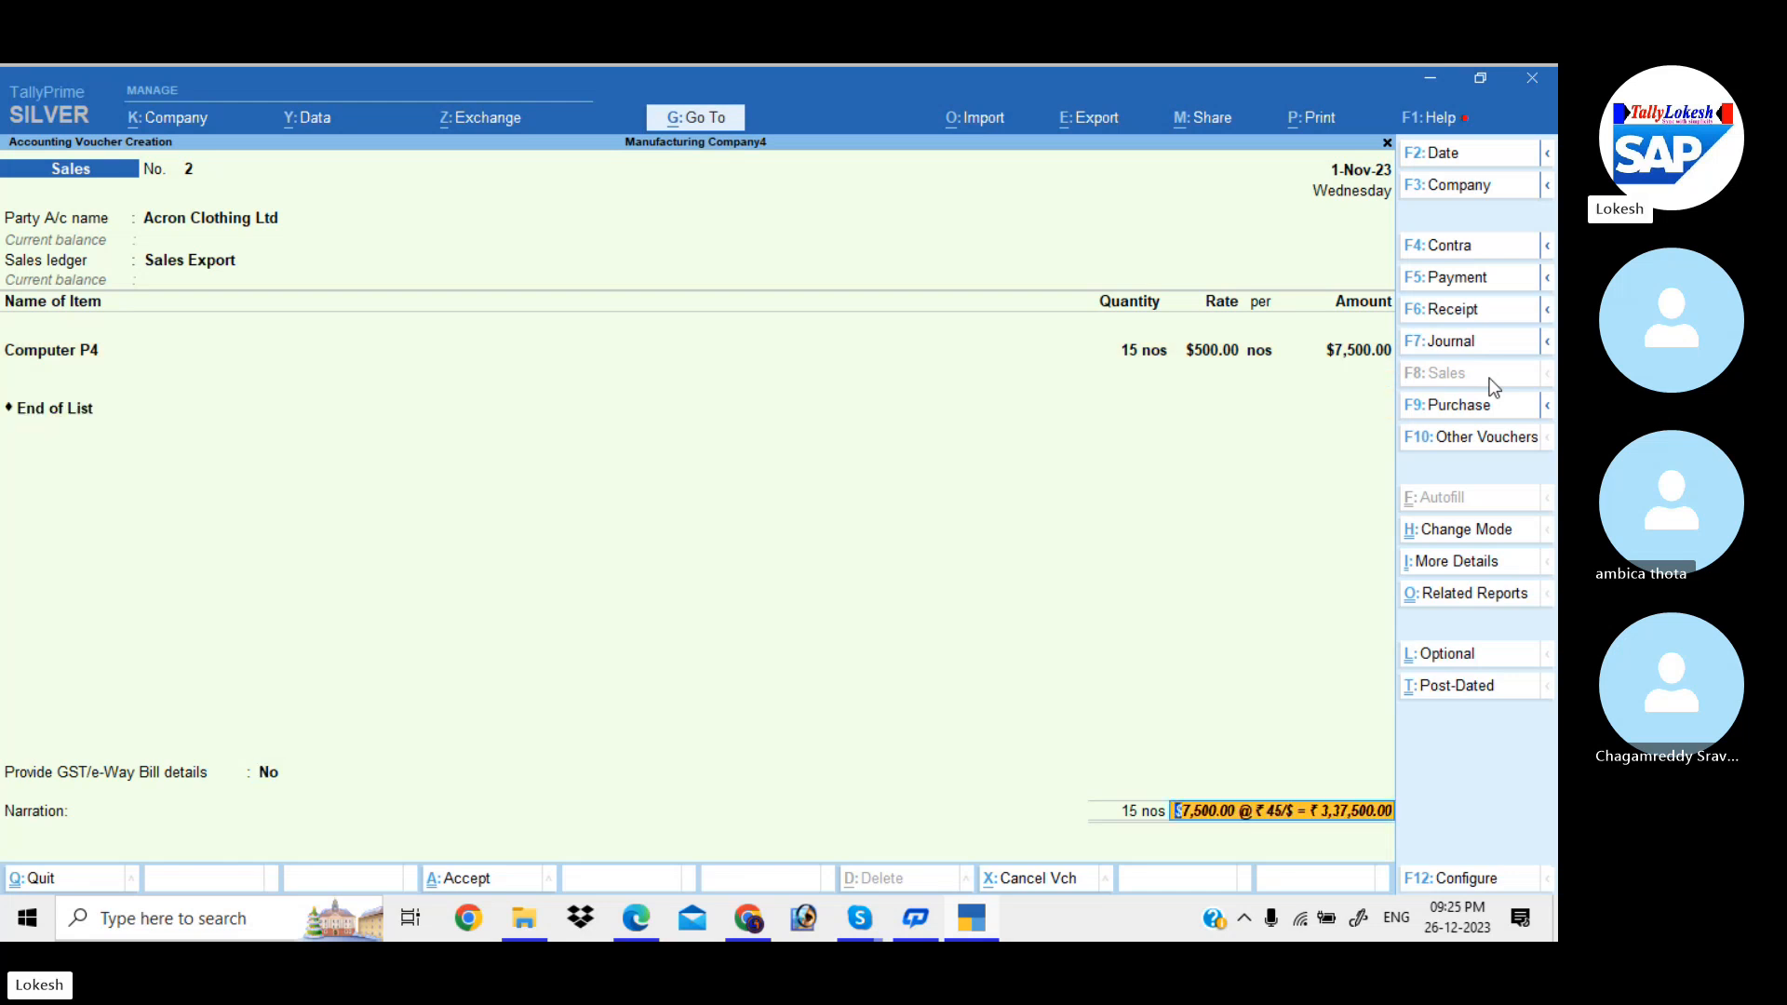
key("Return")
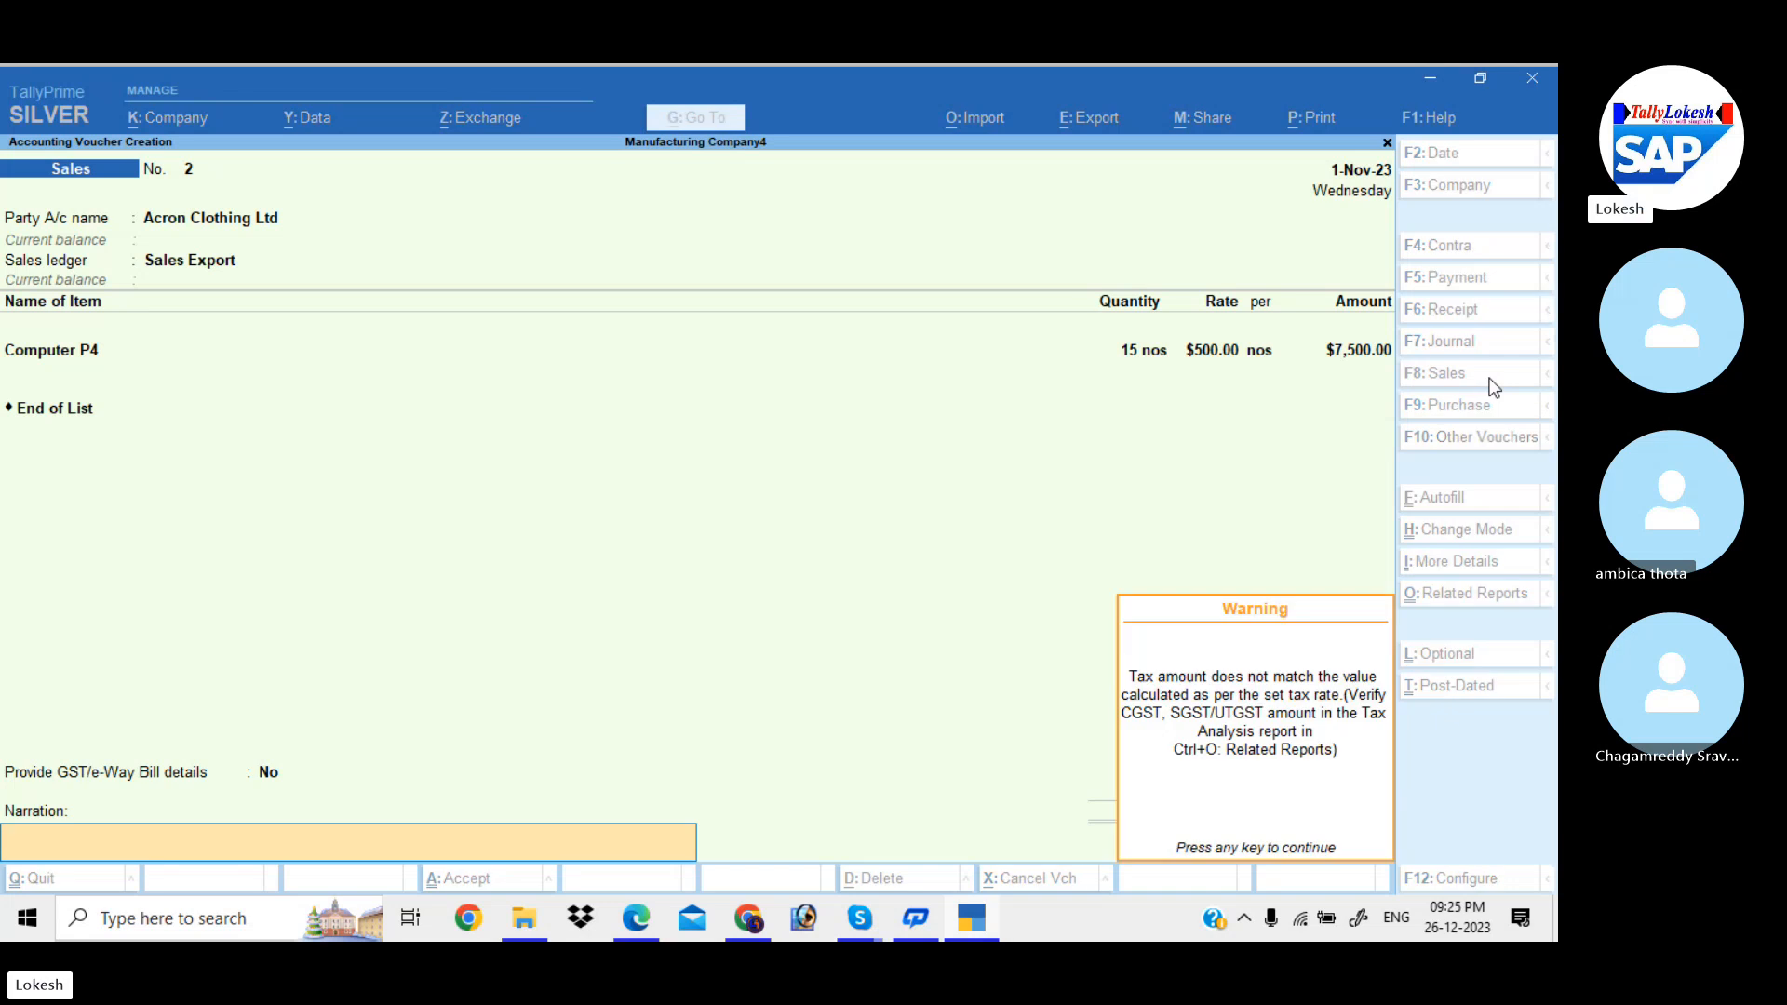
key("Return")
key("Return")
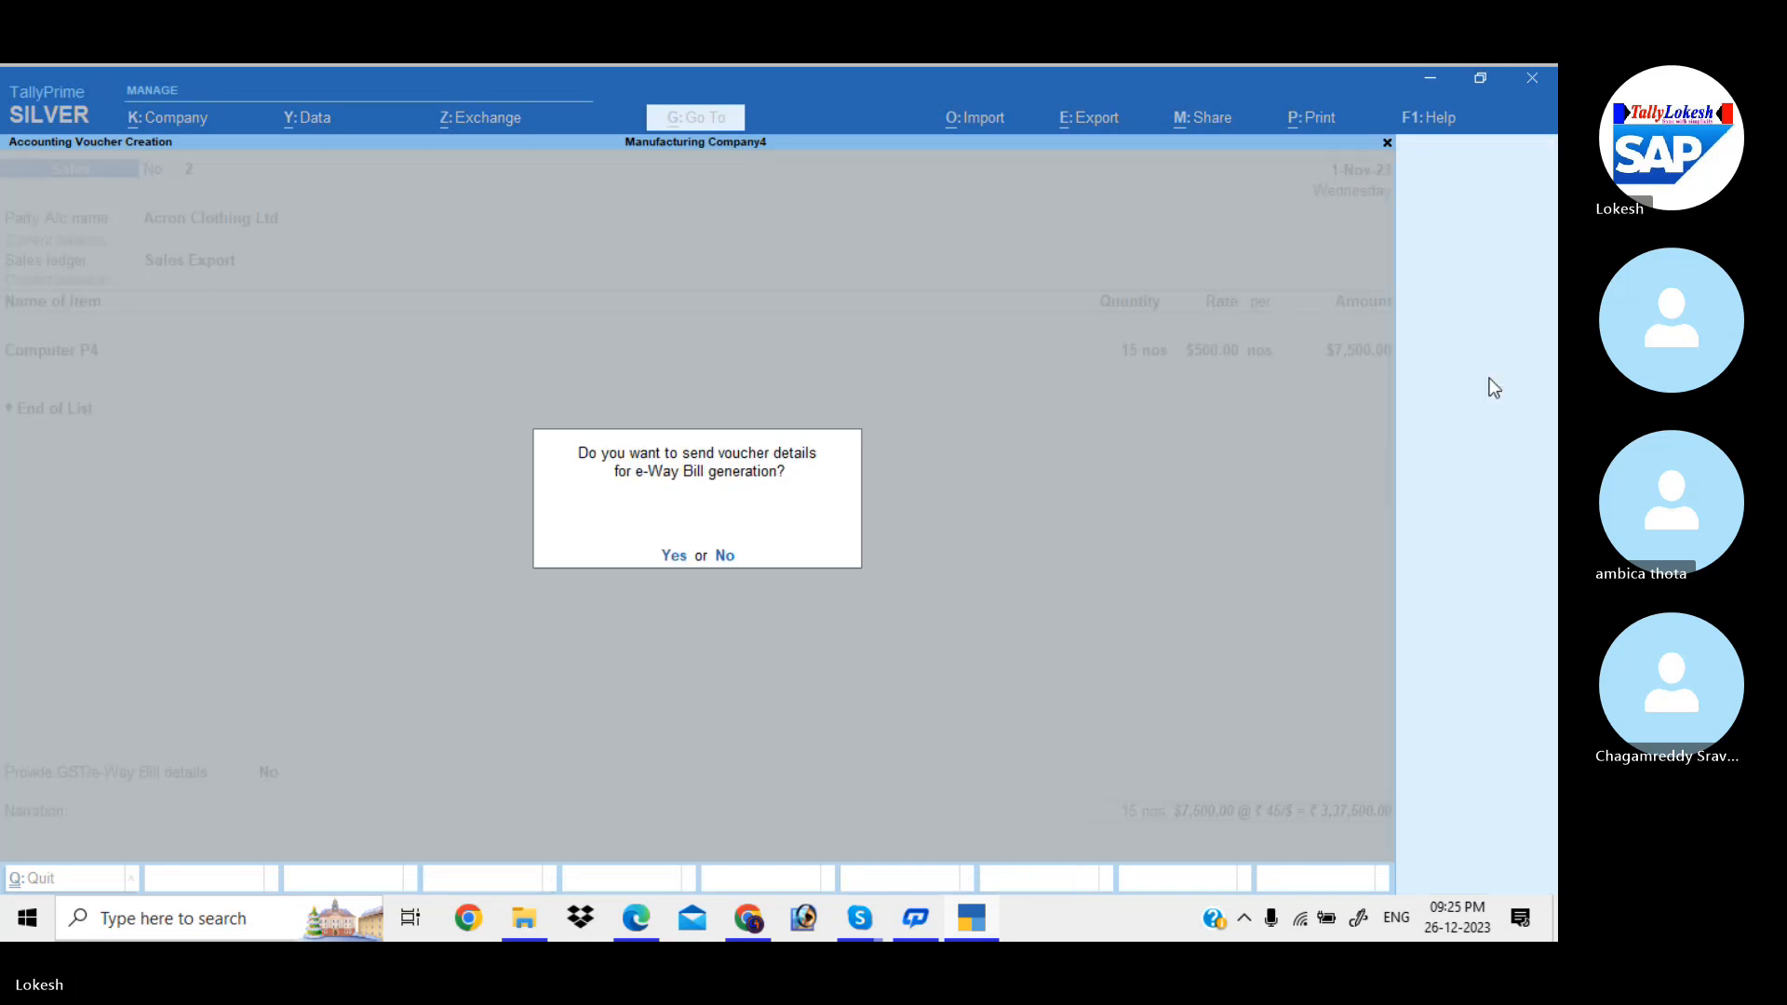
key("n")
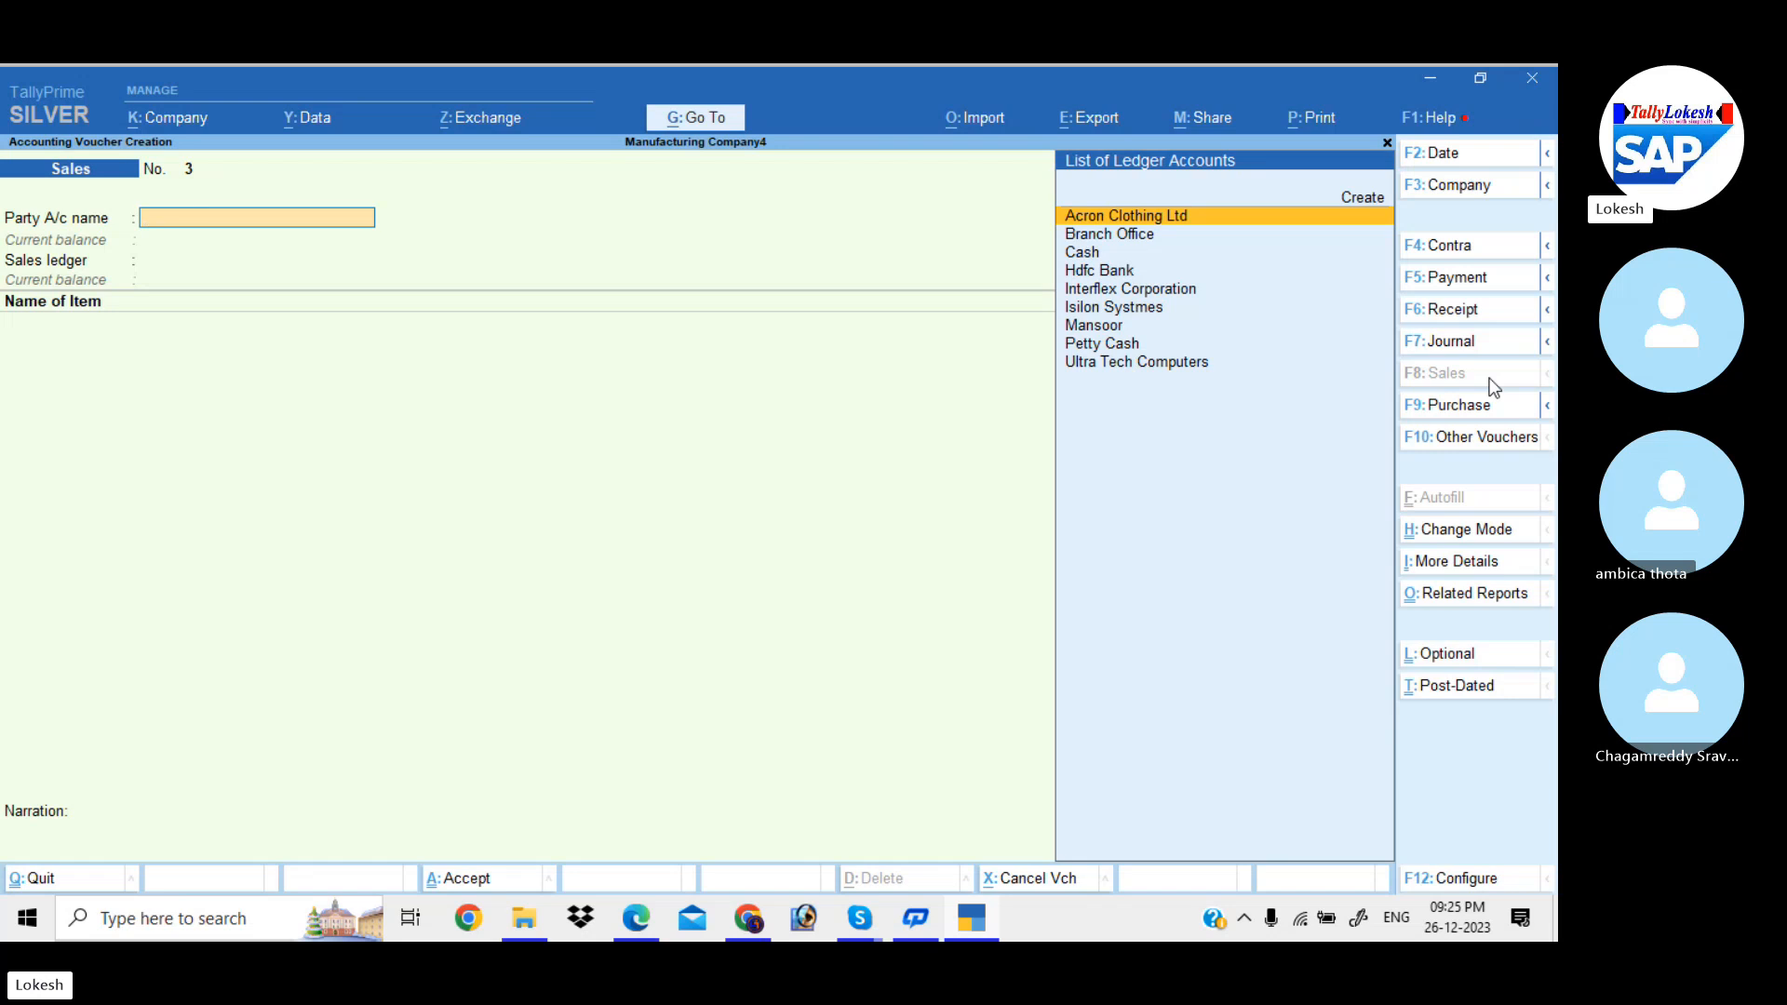
- Create a new party ledger named Concret Packing Services under Sundry Debtors from the next sales voucher
key("alt+c")
type("Con")
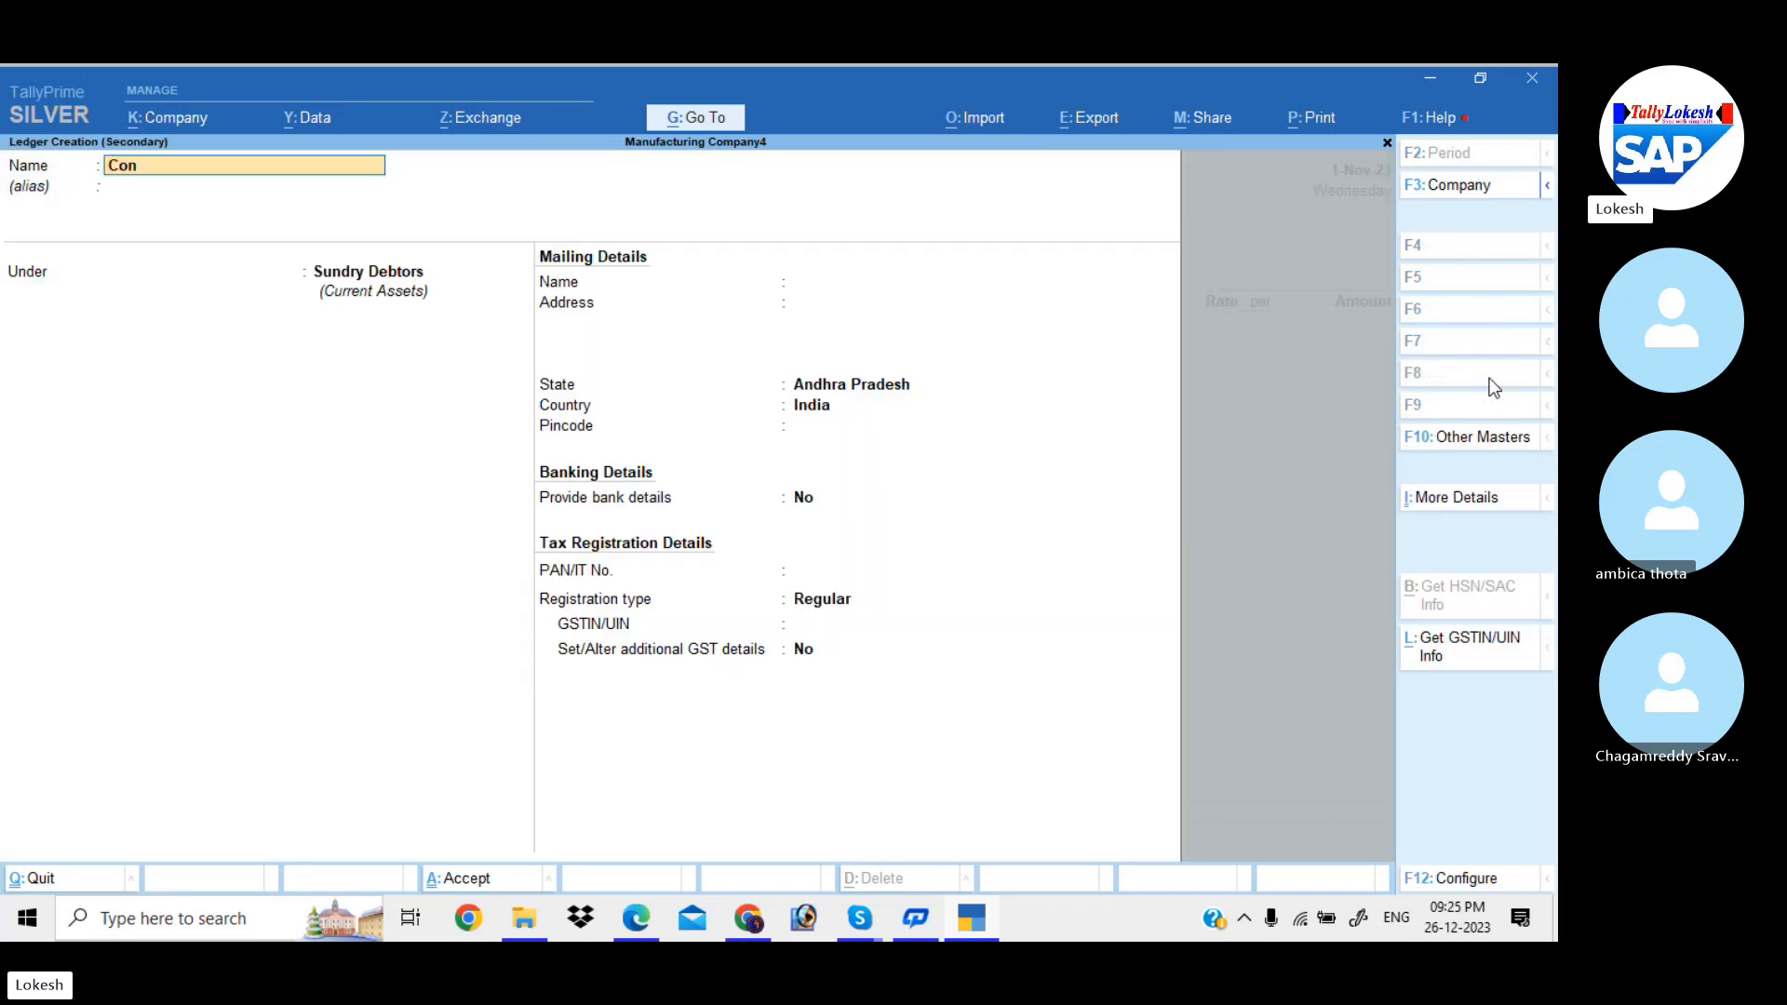
type("cret Packing Services")
key("Return")
key("Return")
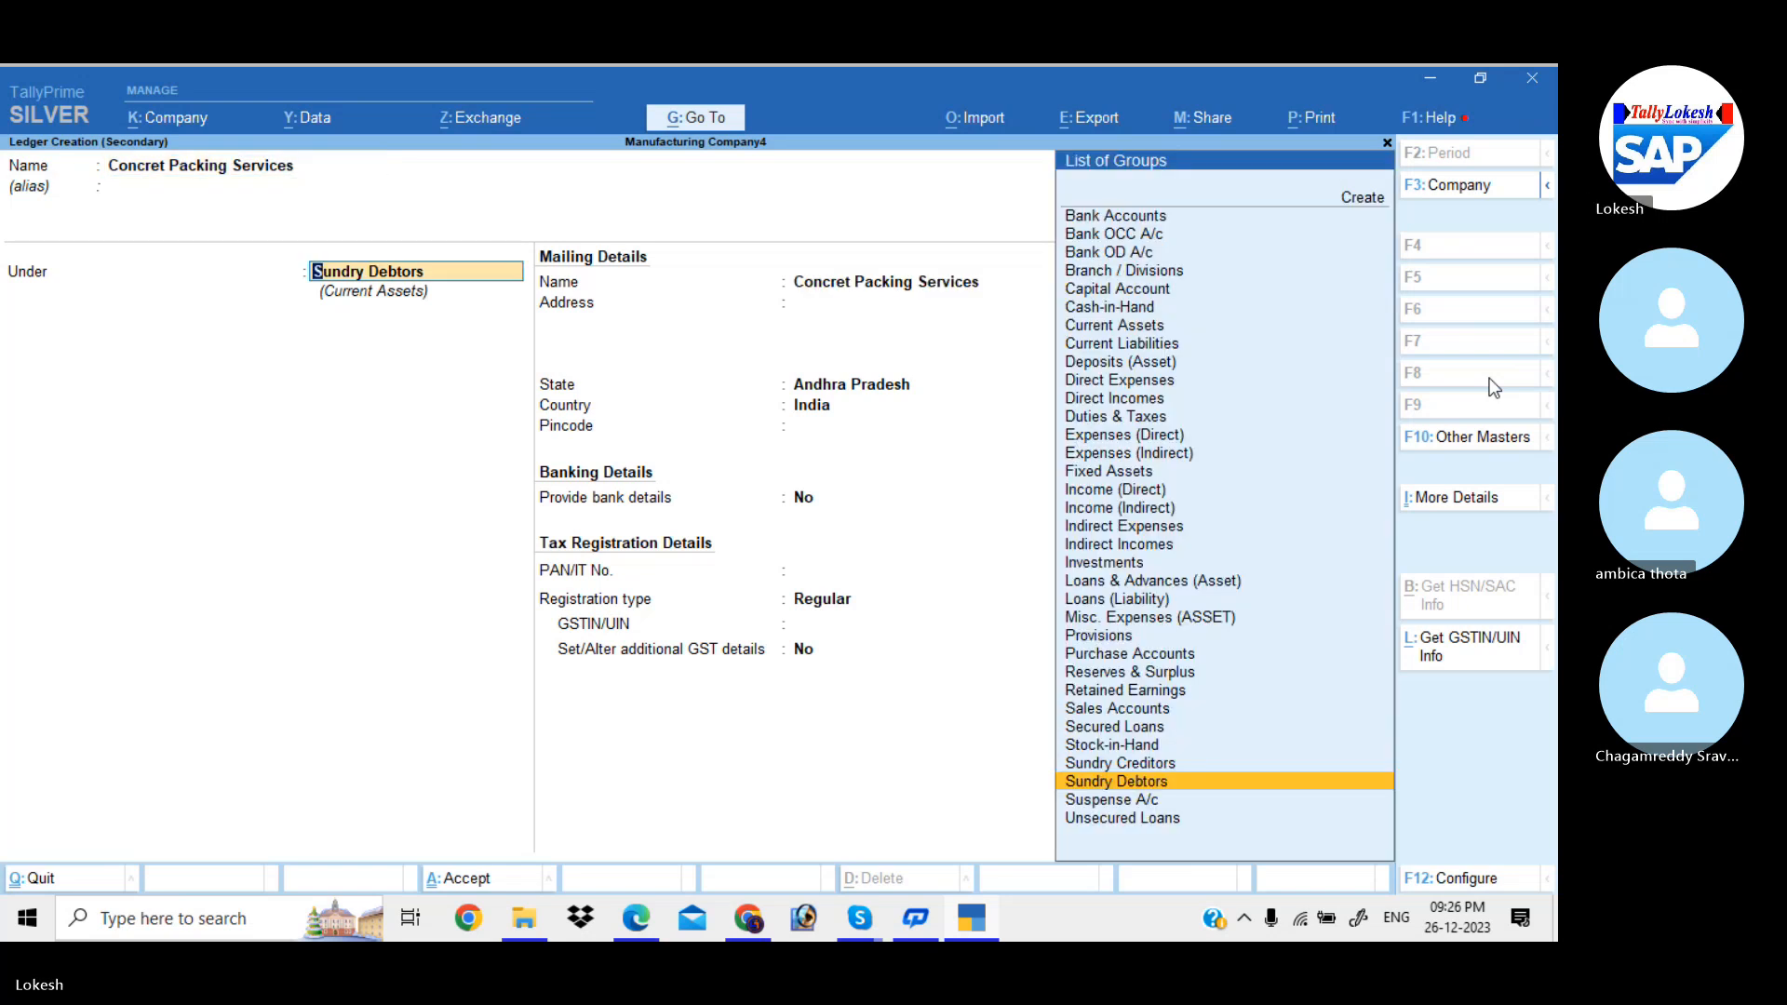
key("Return")
- Keep the Concret ledger's mailing defaults, set its registration type to Unregistered/Consumer and save it
key("Return")
key("Return")
key("Return")
key("Return")
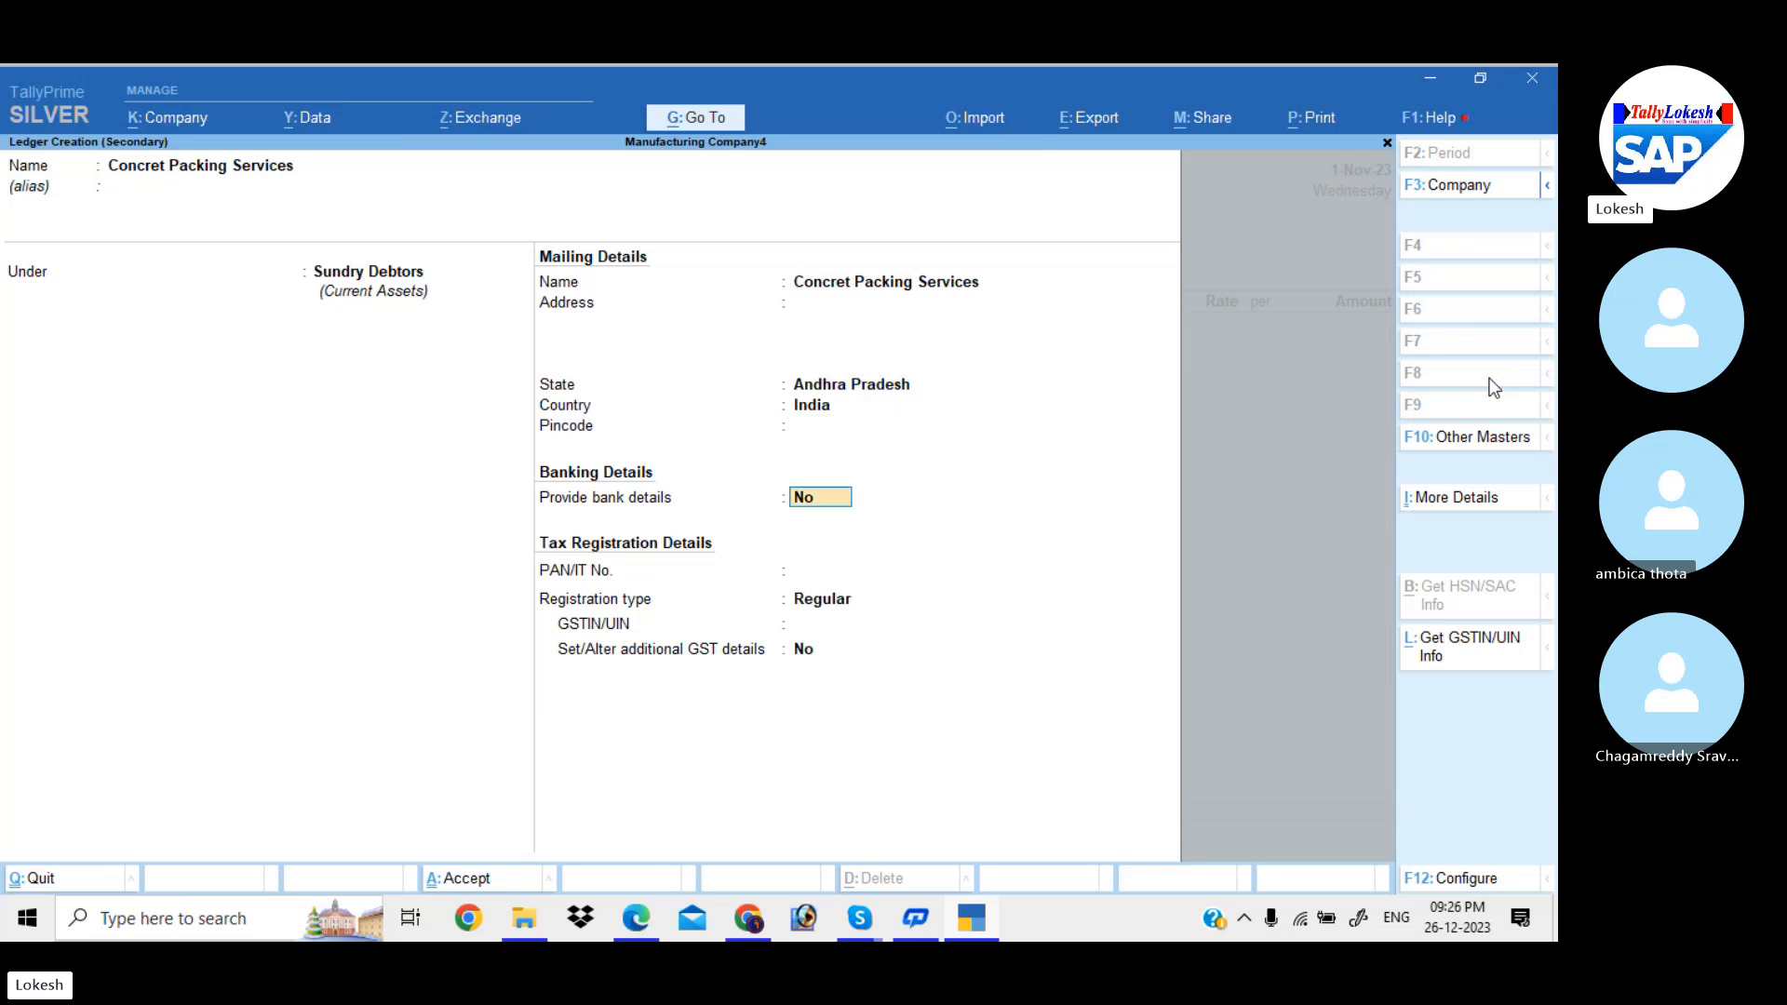
key("Return")
key("Return")
key("Down")
key("Return")
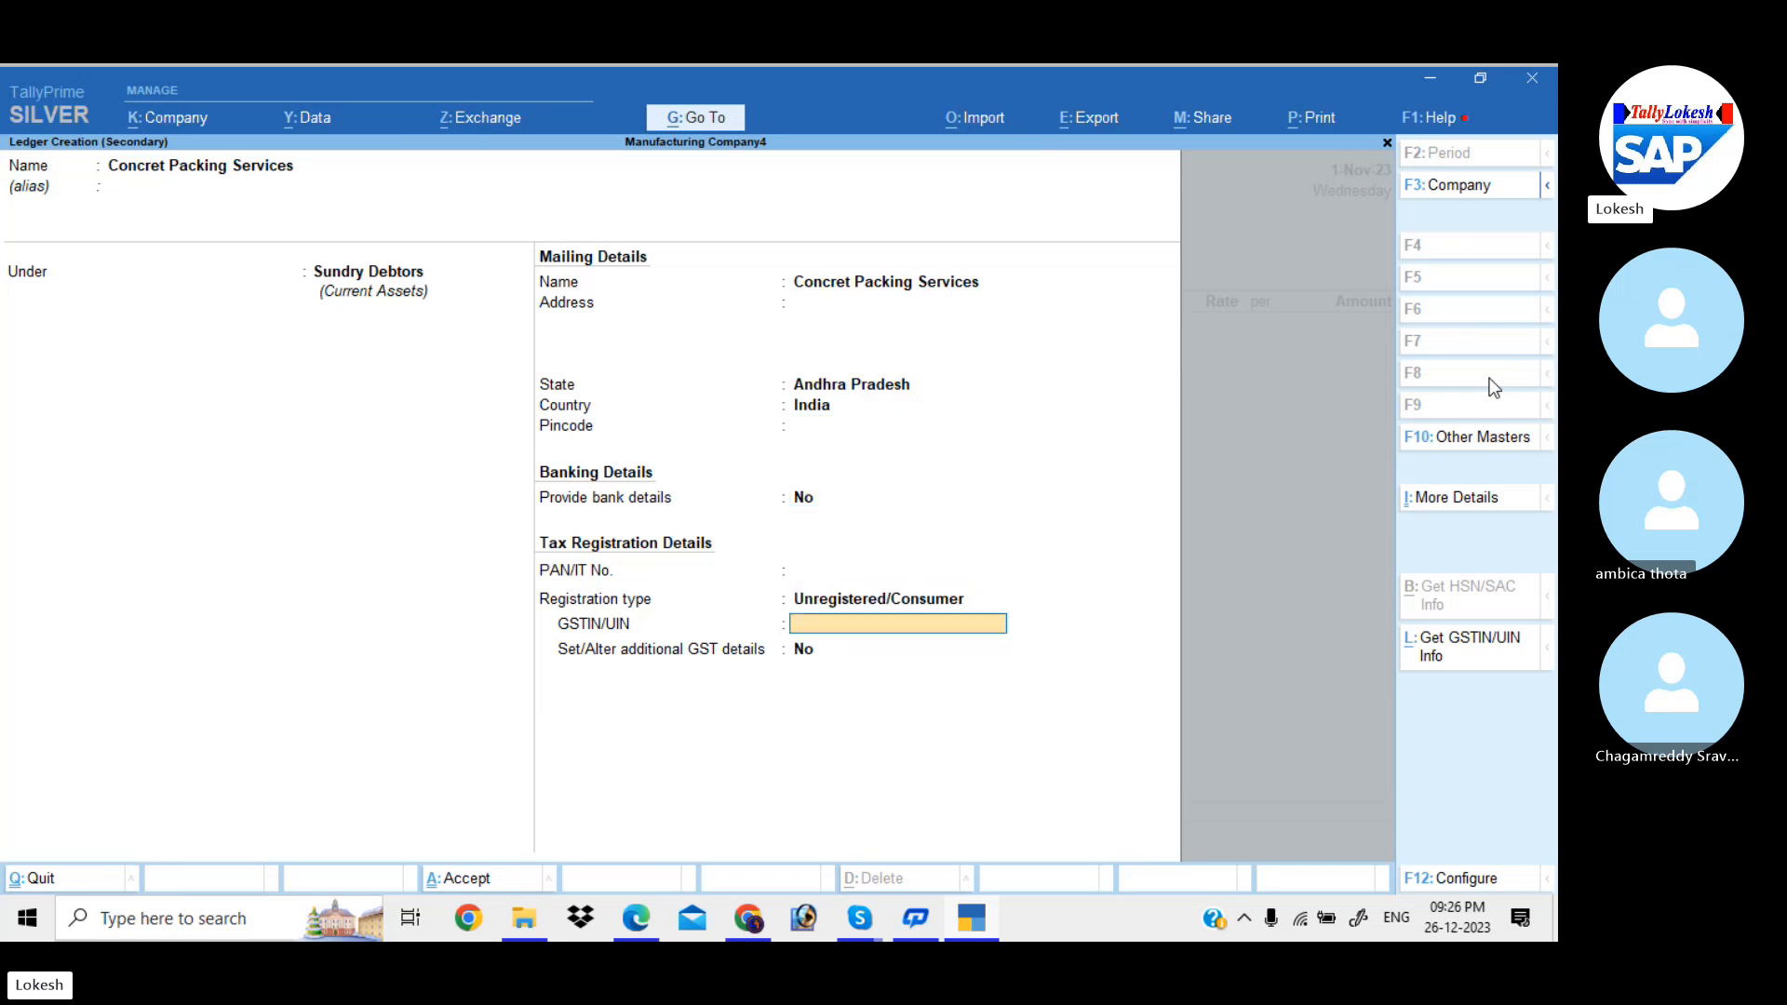
key("Return")
key("Return")
key("Return")
- Leave the dispatch and party details of the Concret sale blank and choose Sales Brnch as its sales ledger
key("Return")
key("Return")
key("Return")
key("Return")
key("Return")
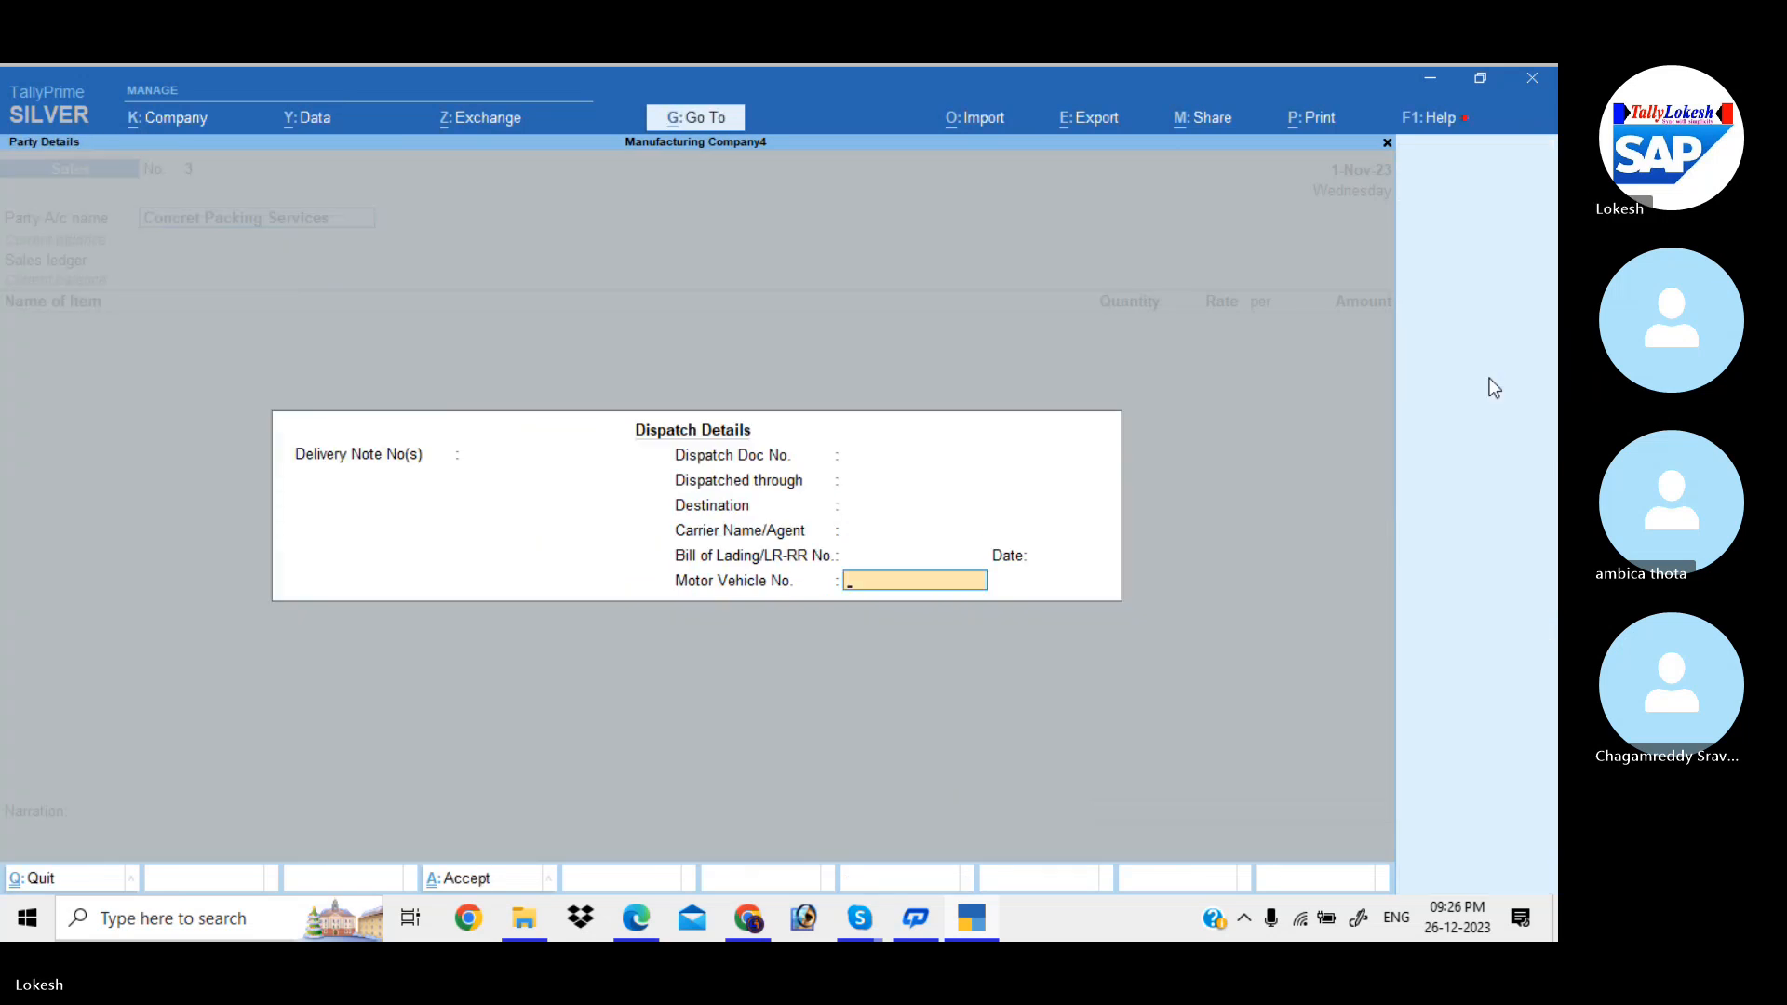
key("Return")
key("Return")
key("Return")
key("Return")
key("Return")
key("Return")
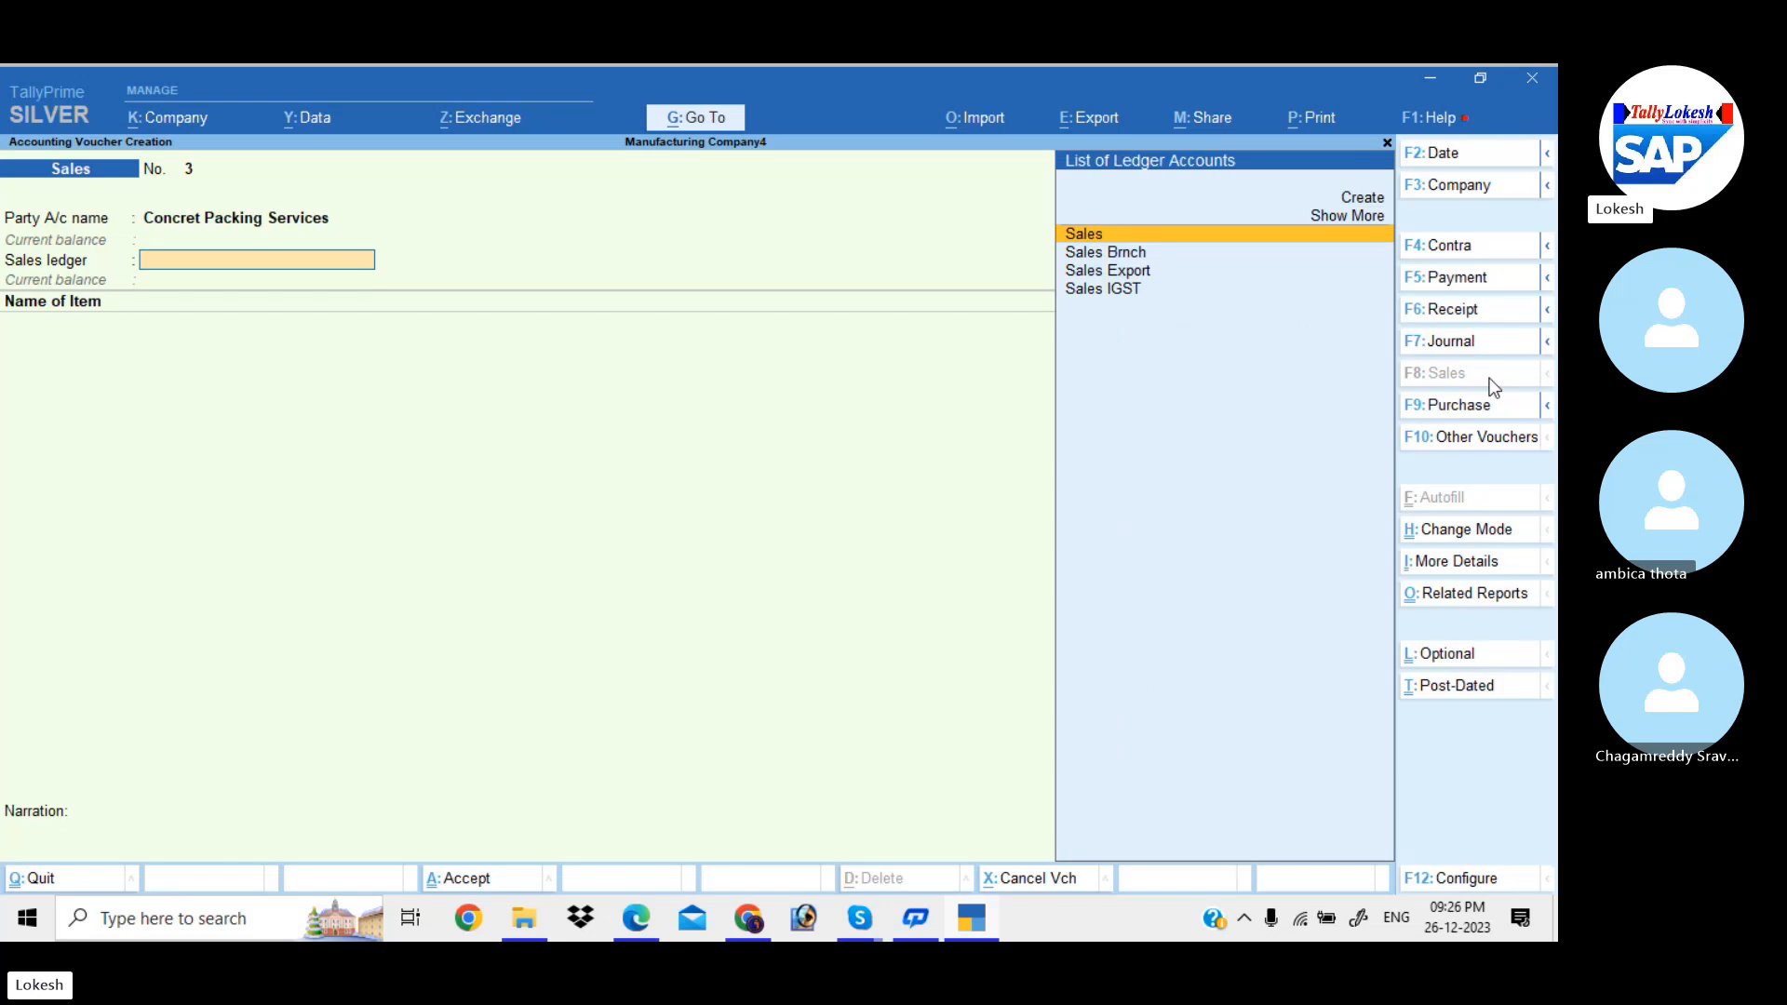
key("Down")
key("Return")
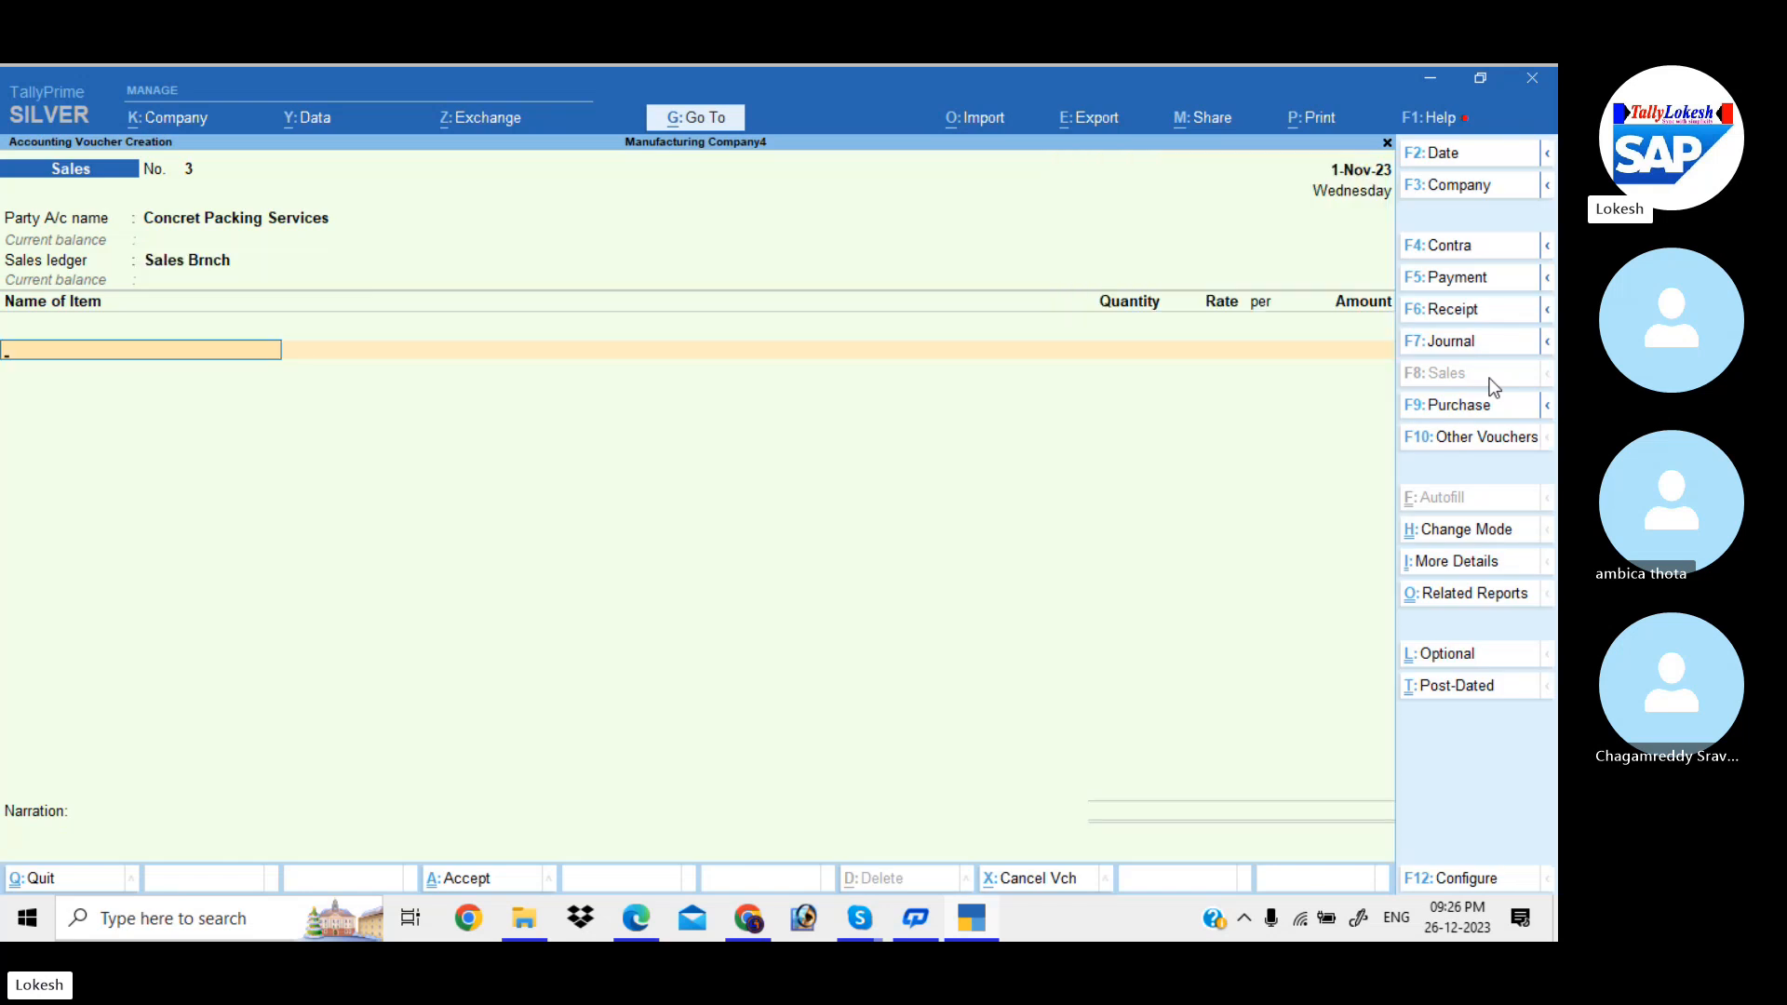
- Add 10 nos of Computer P4 to the Concret Packing Services sale at a rate of 28,000
type("Co")
key("Down")
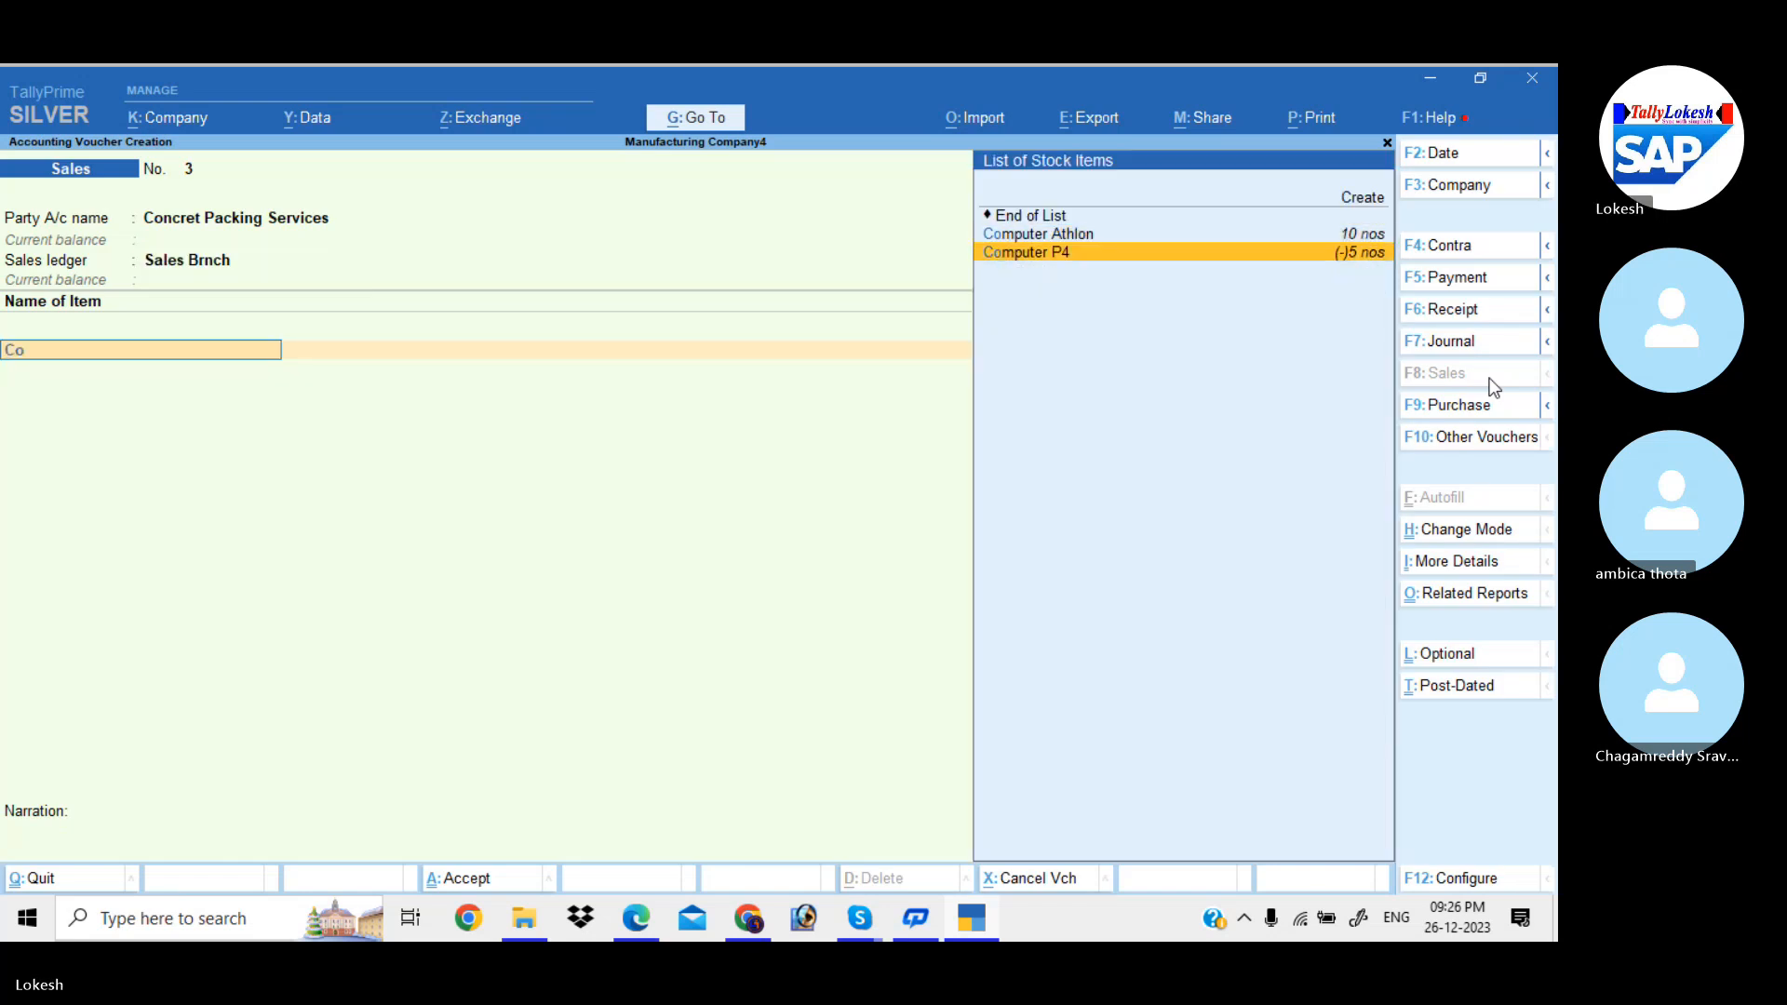
key("Return")
type("10")
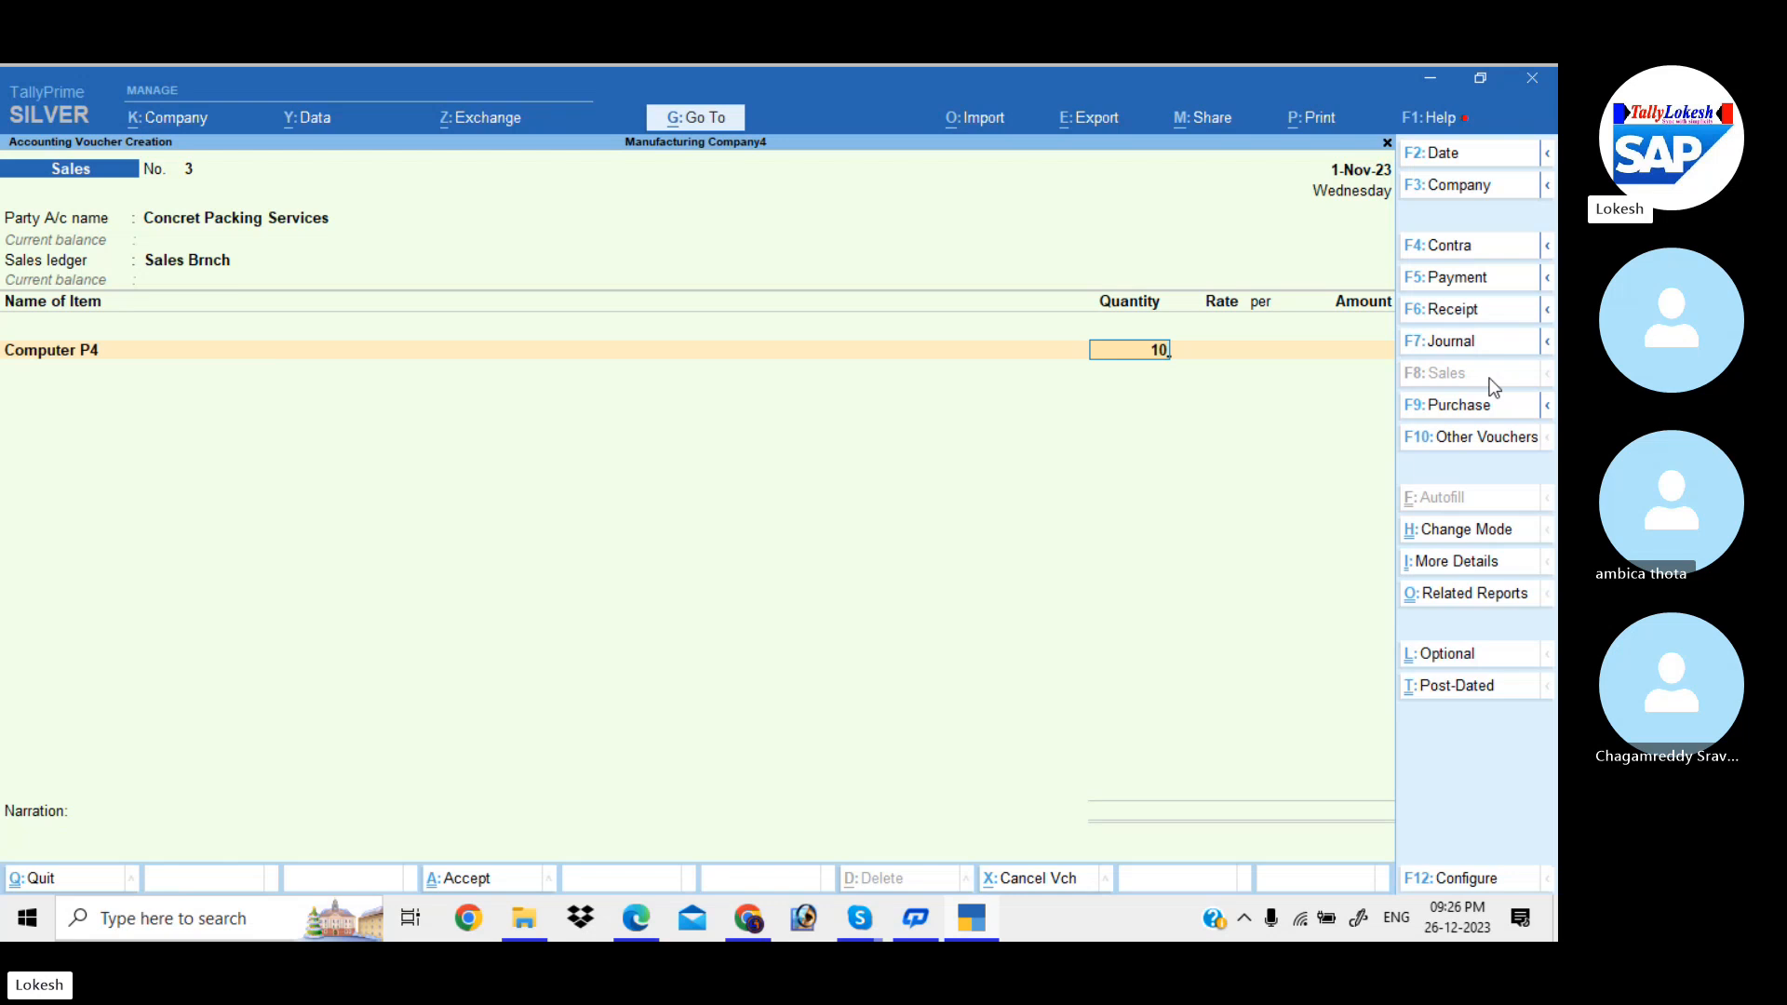
key("Return")
key("Return")
type("28000")
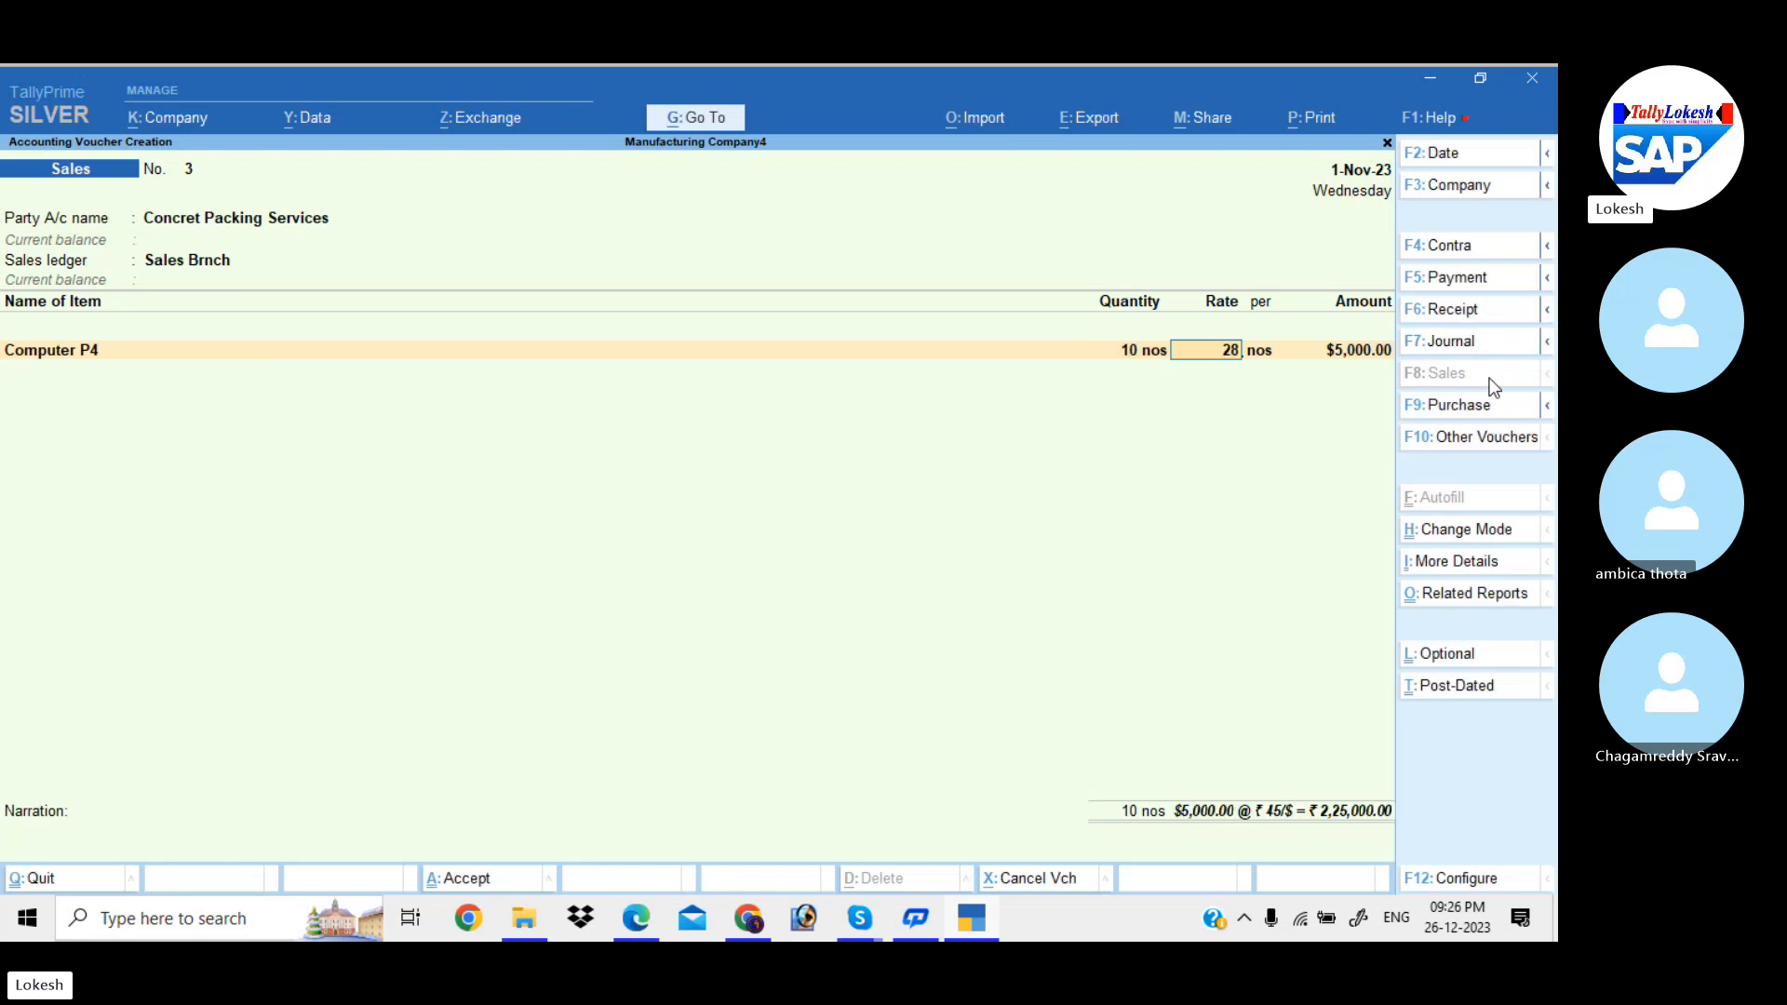
key("Return")
key("Return")
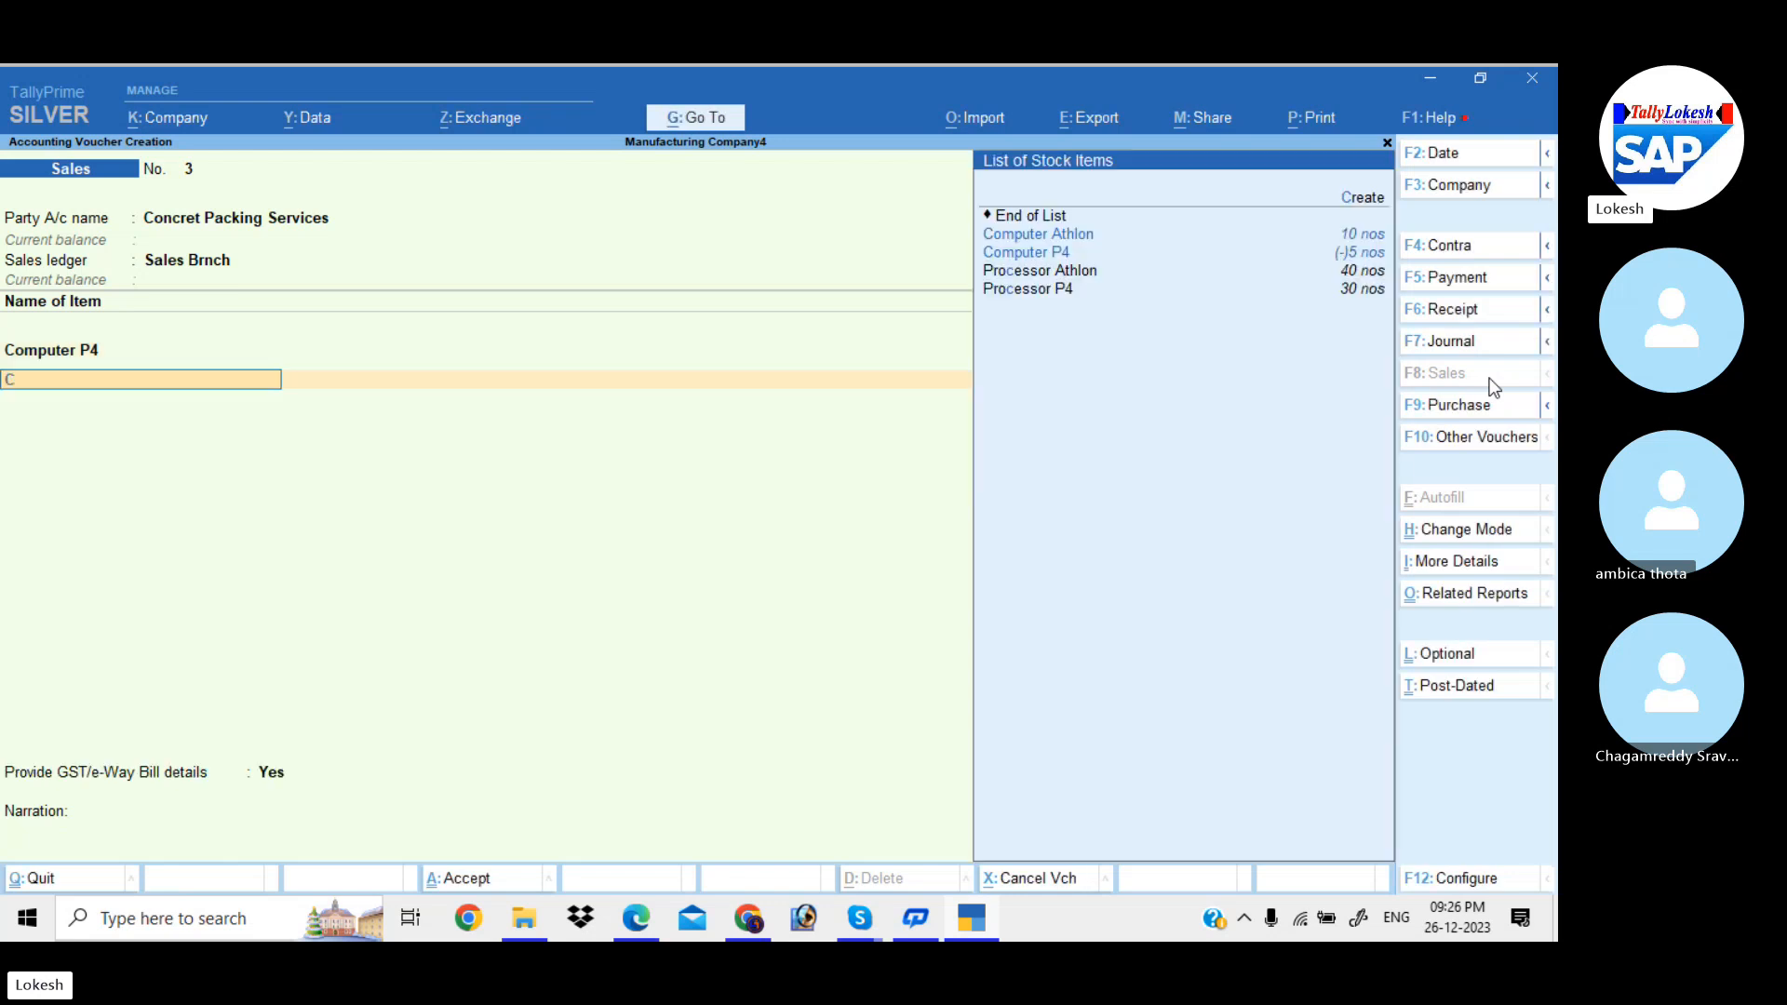
- Add 10 nos of Computer Athlon to the Concret Packing Services sale at a rate of 25,000
key("Down")
key("Return")
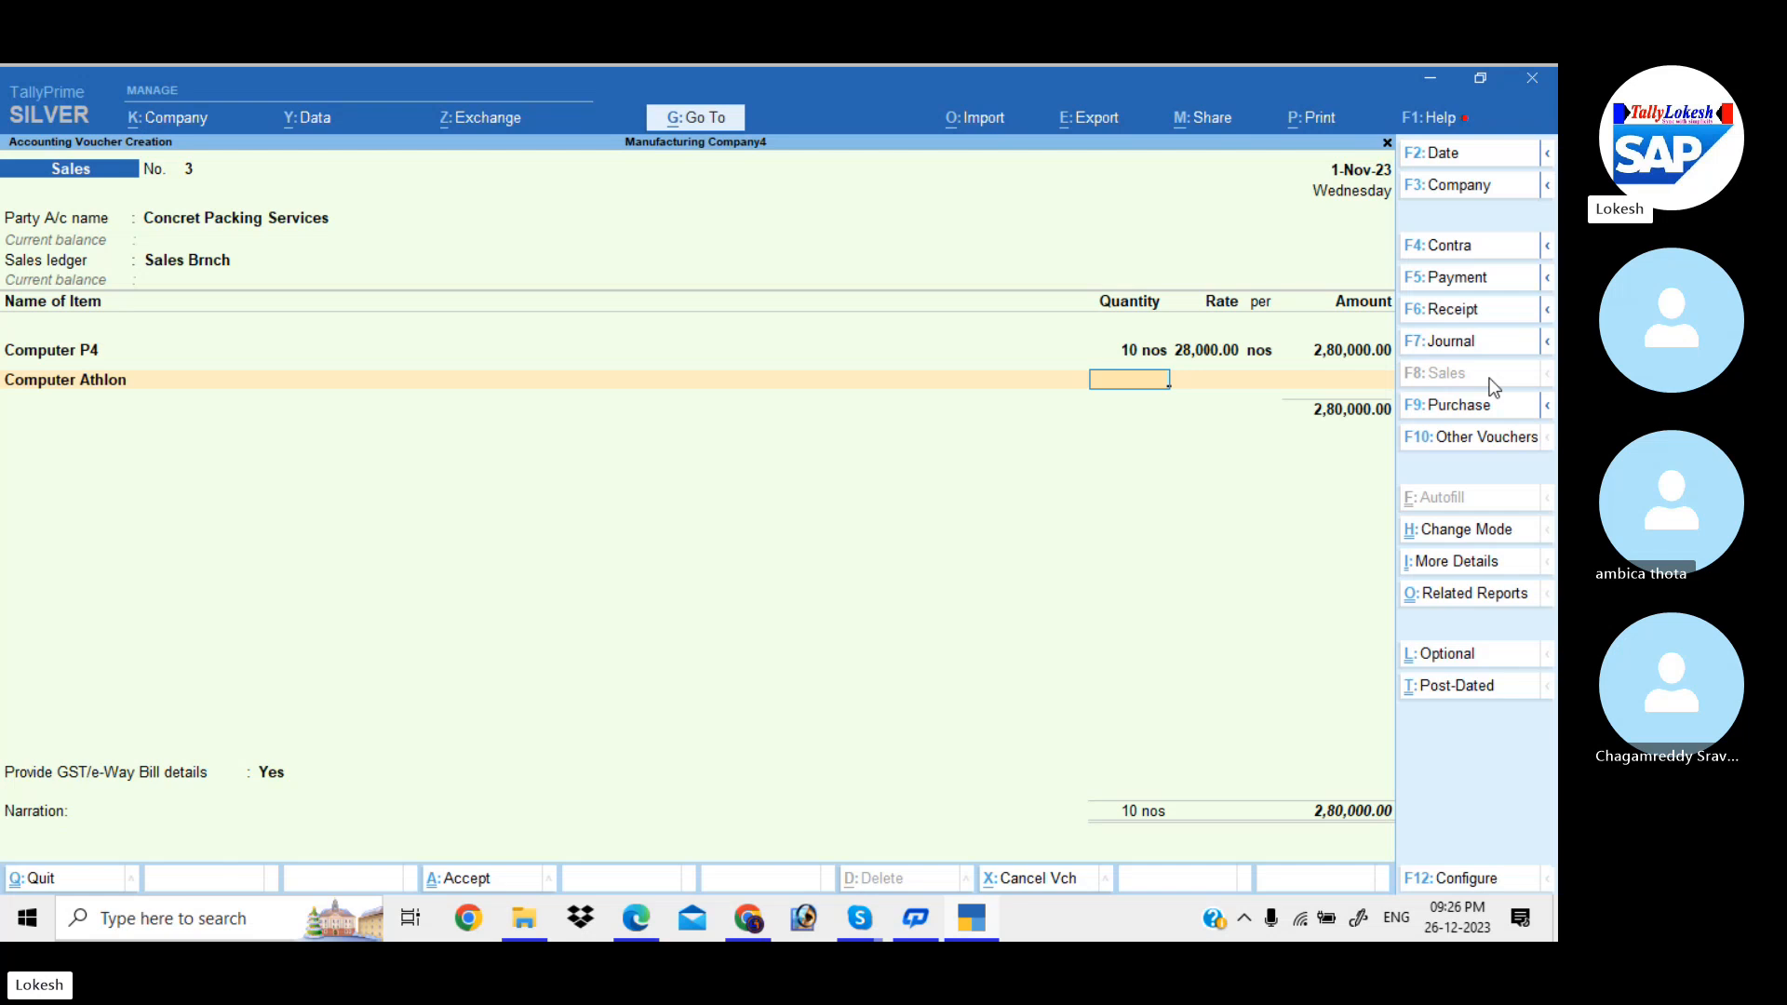
type("10")
key("Return")
type("25000")
key("Return")
key("Return")
key("Return")
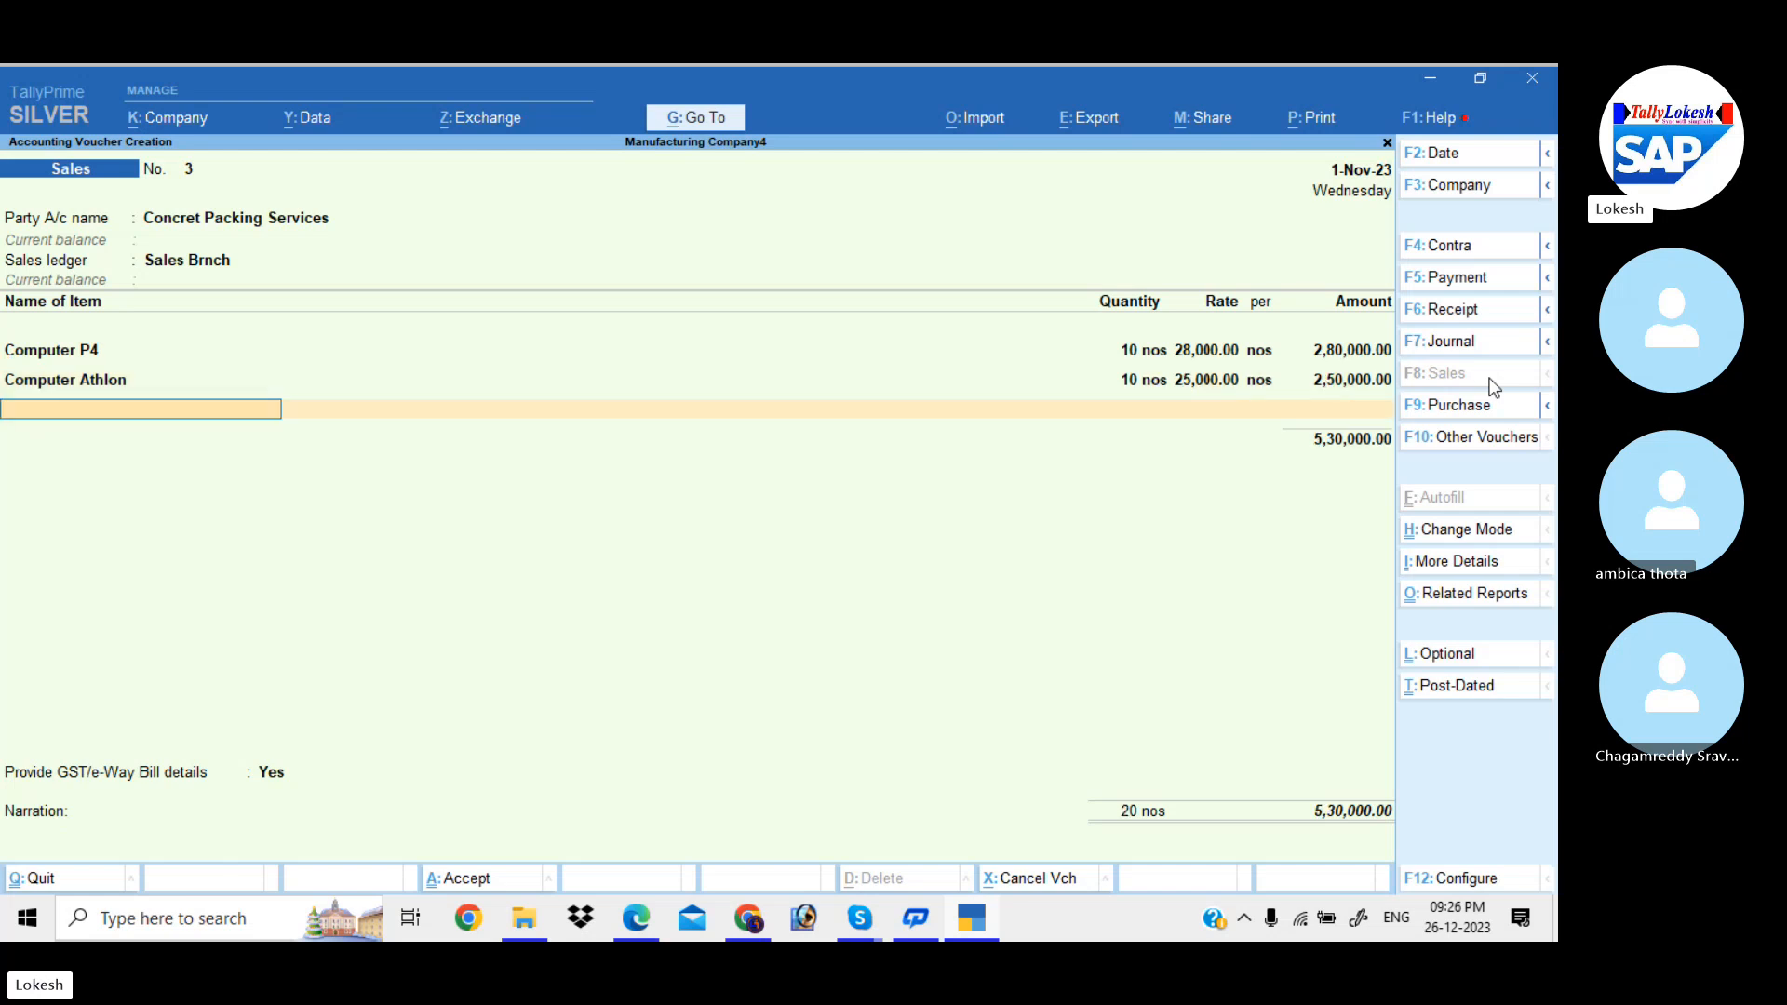
- Add the CGST and SGST ledgers to the Concret sale and set GST/e-Way Bill details to No
key("Return")
type("cg")
key("Return")
key("Return")
type("sg")
key("Return")
key("Return")
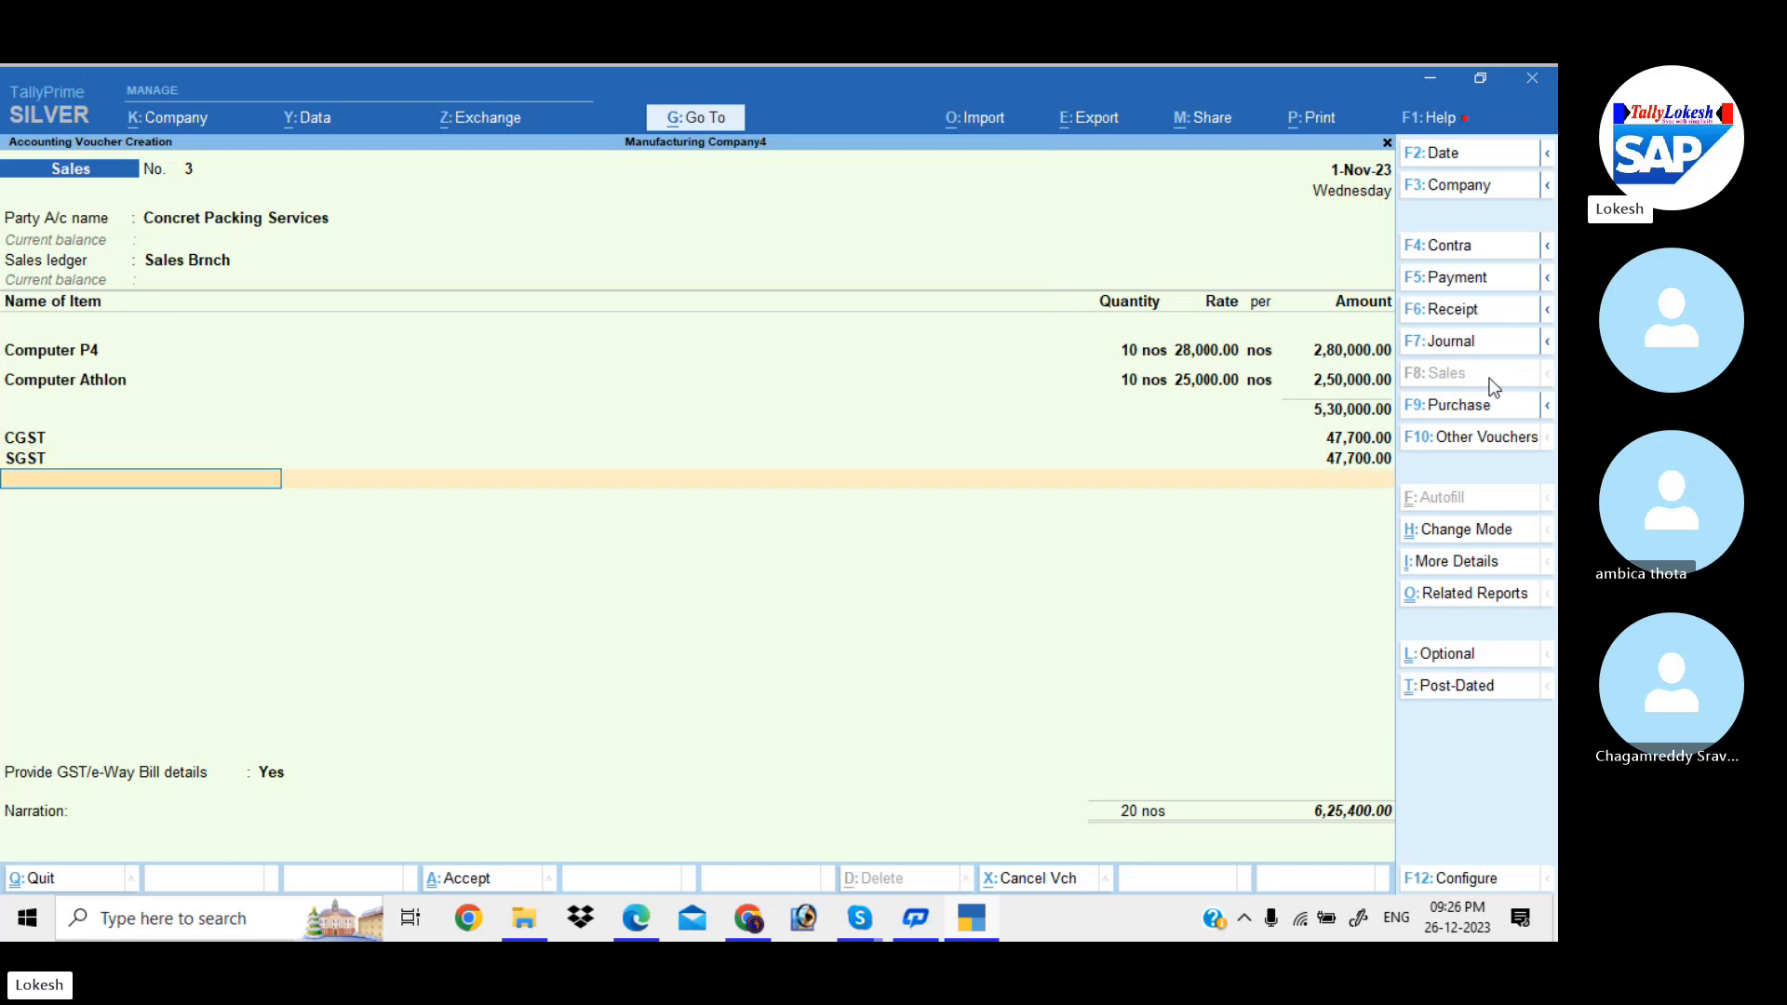
key("Return")
key("n")
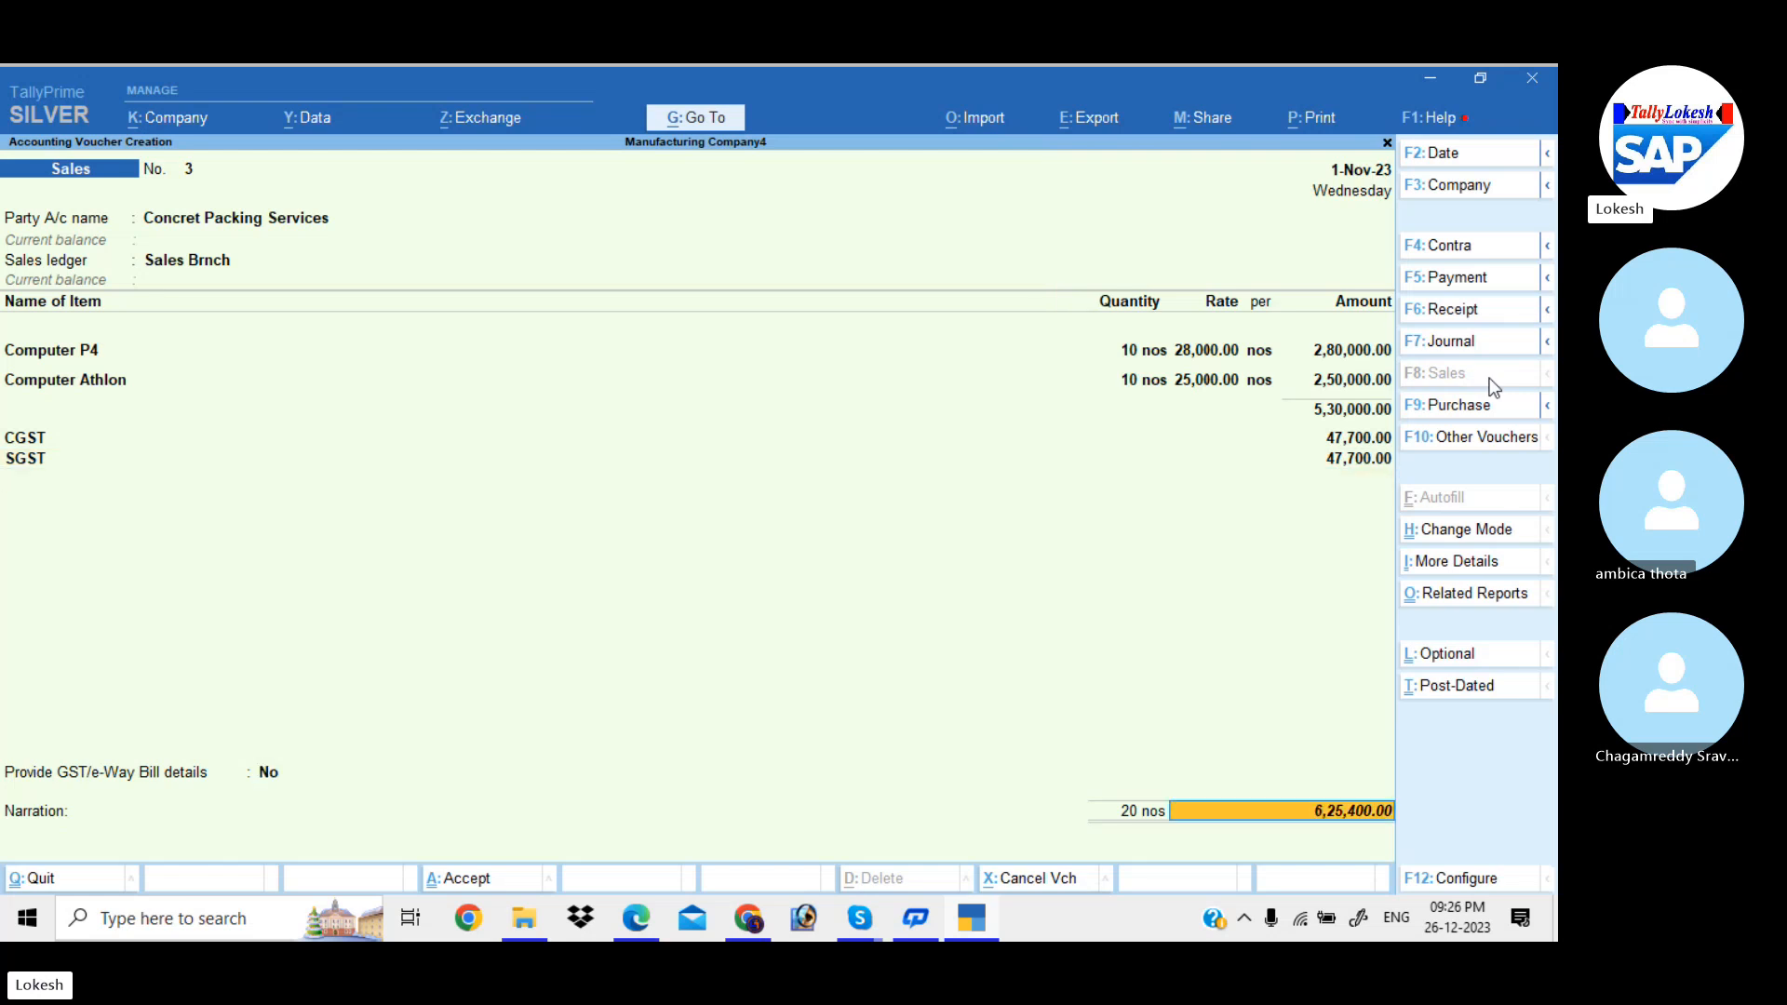
- Save the Concret Packing Services sale without a narration and decline sending its details for e-Way Bill generation
key("Return")
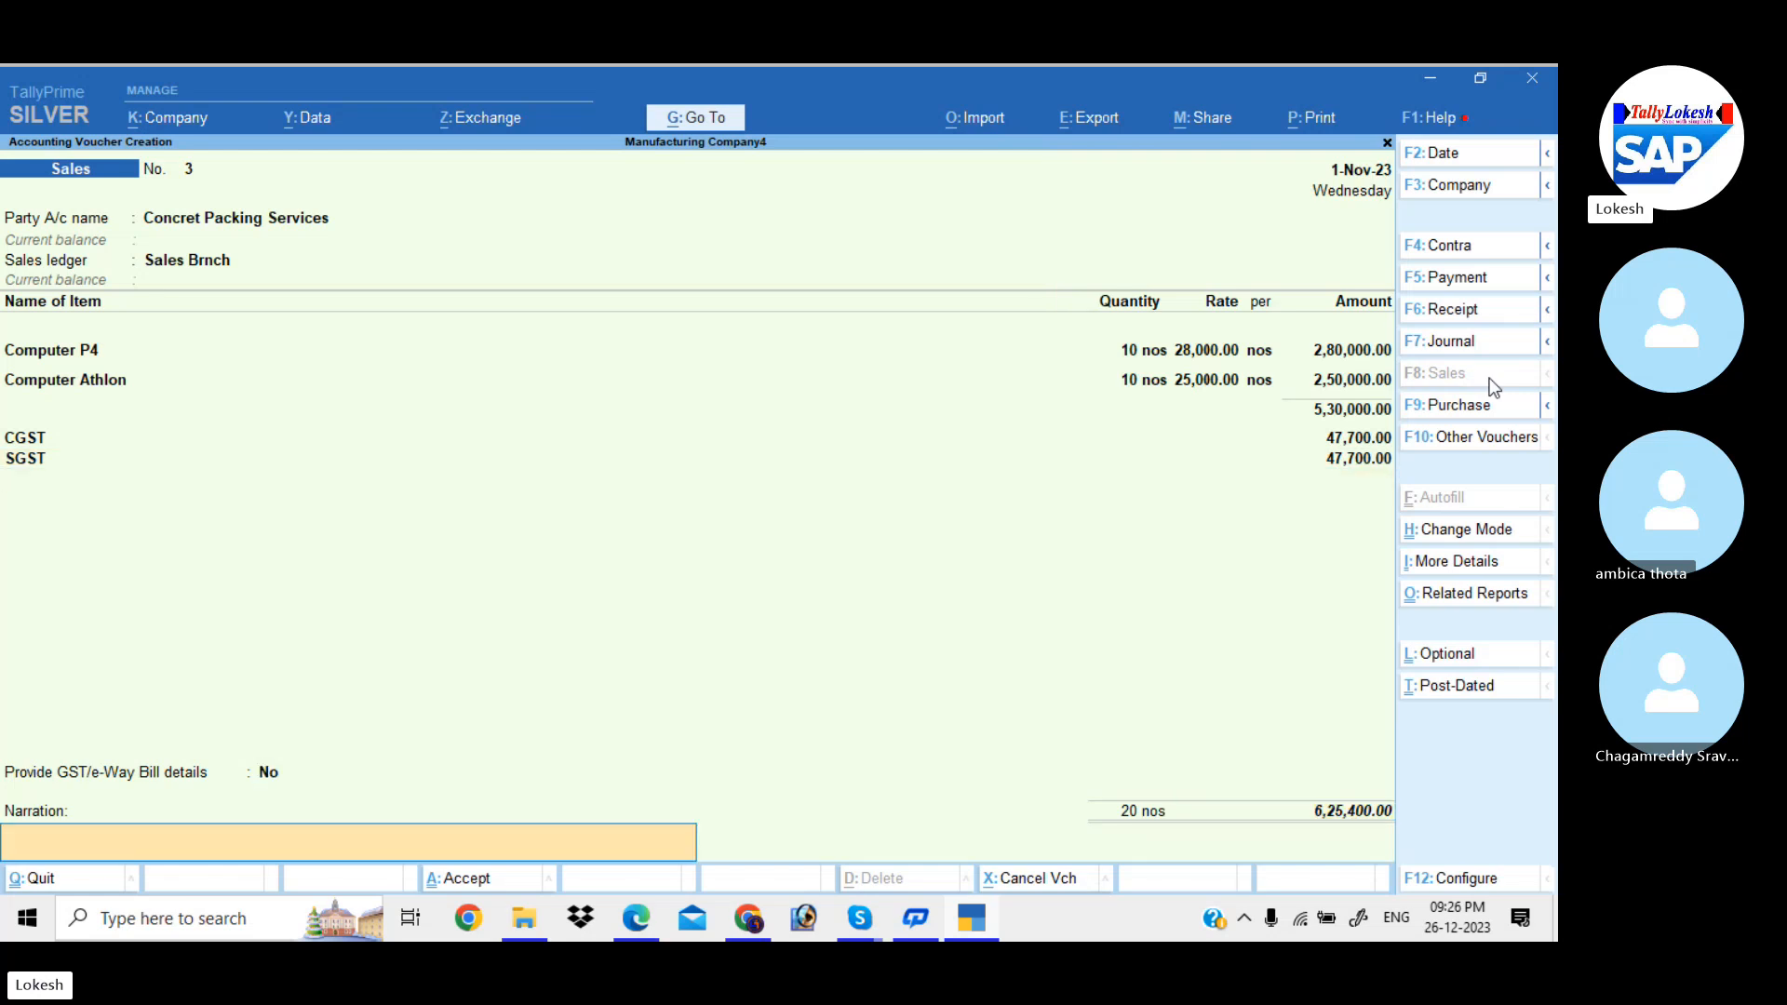
key("Return")
key("Return")
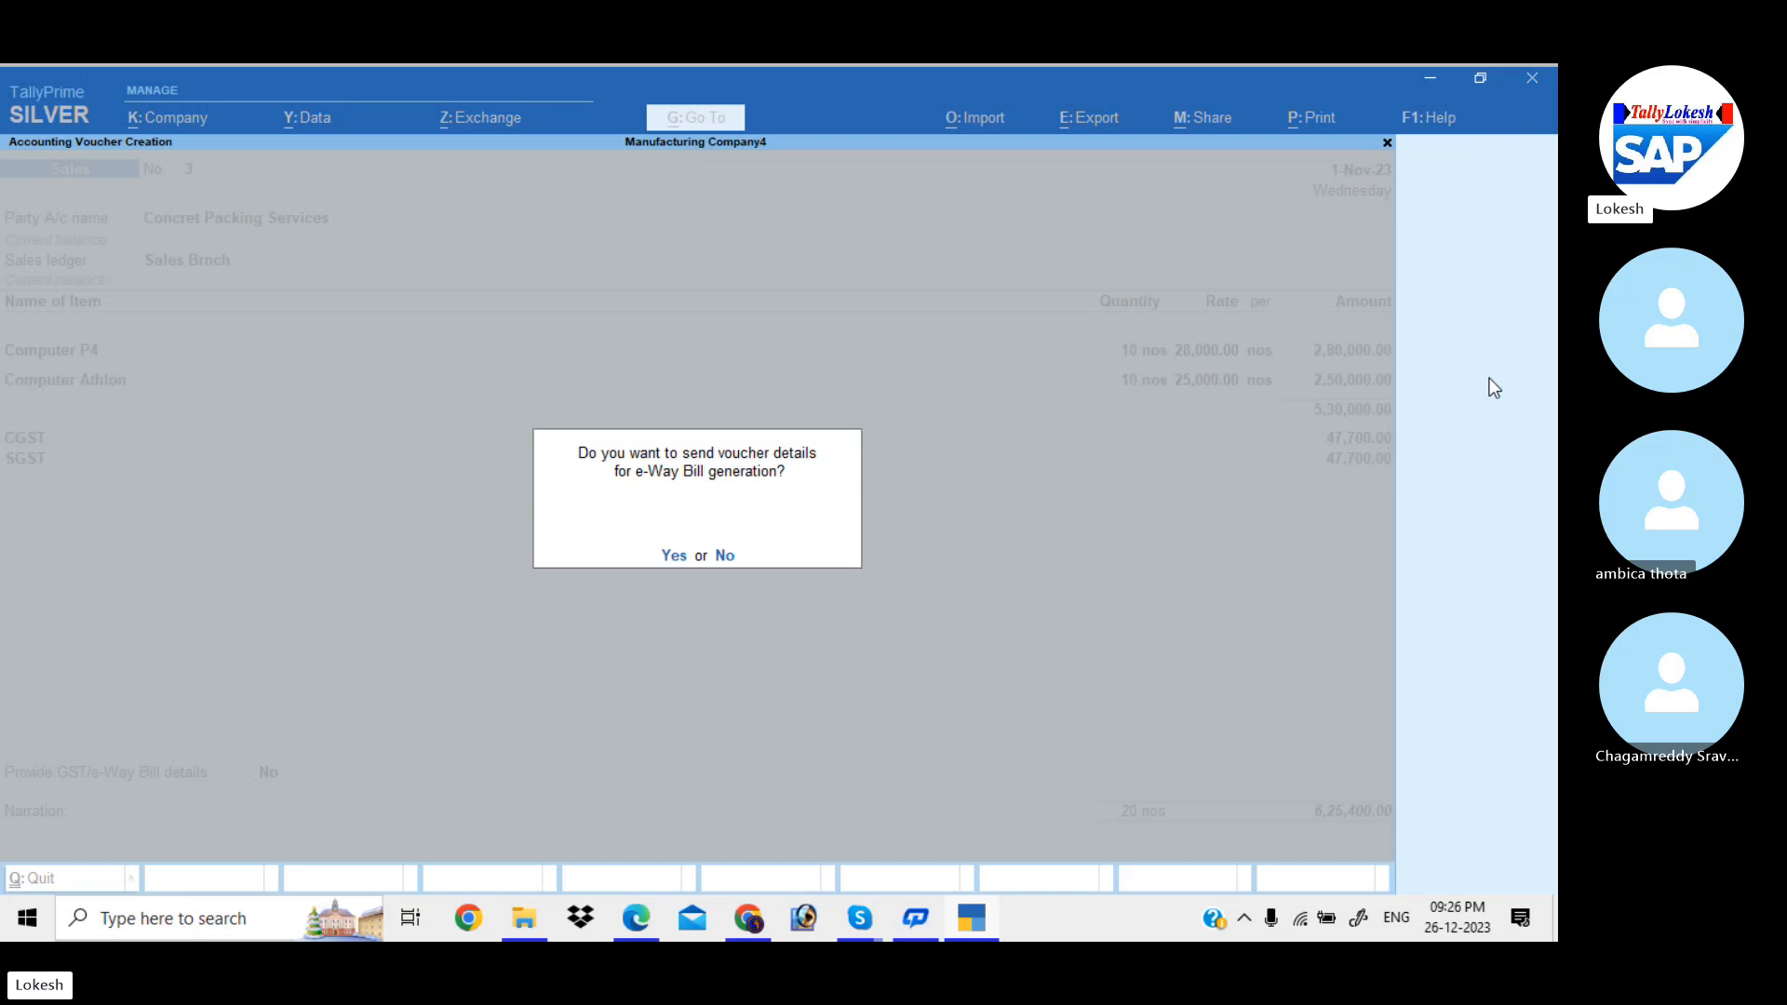
key("n")
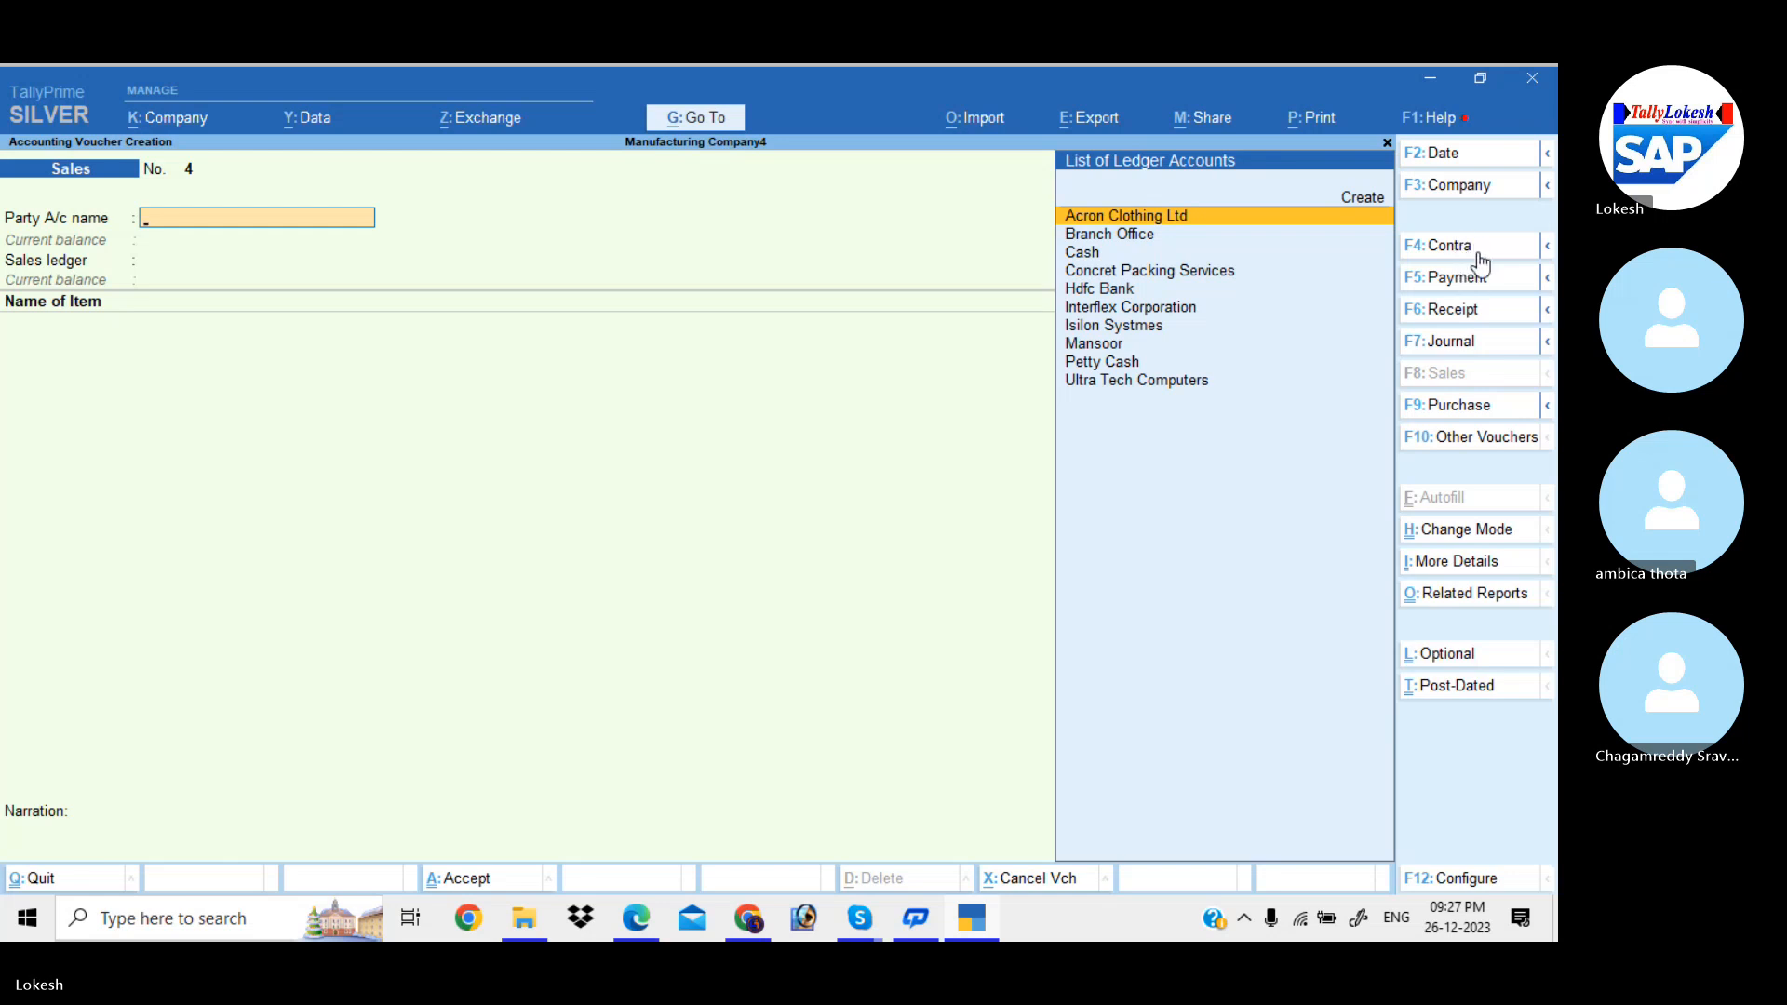
- Start a journal voucher and create an Interest Paid ledger under Indirect Expenses for its debit line
left_click(1479, 342)
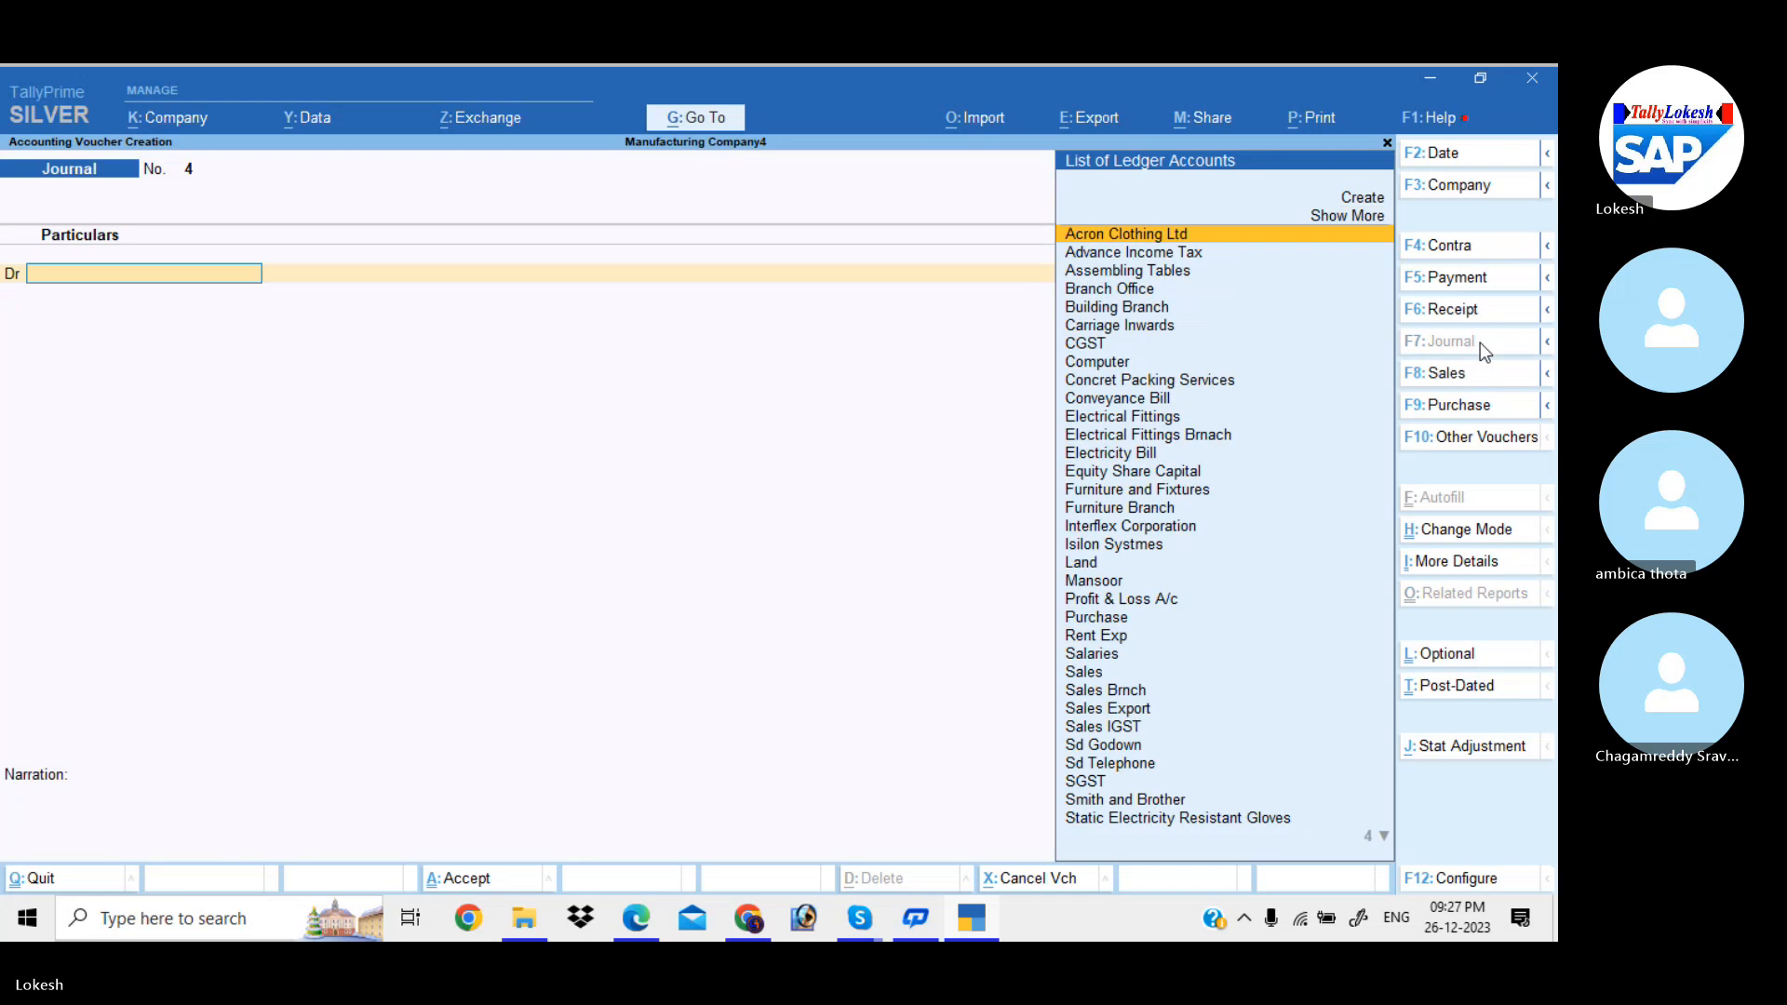
key("alt+c")
type("Inte")
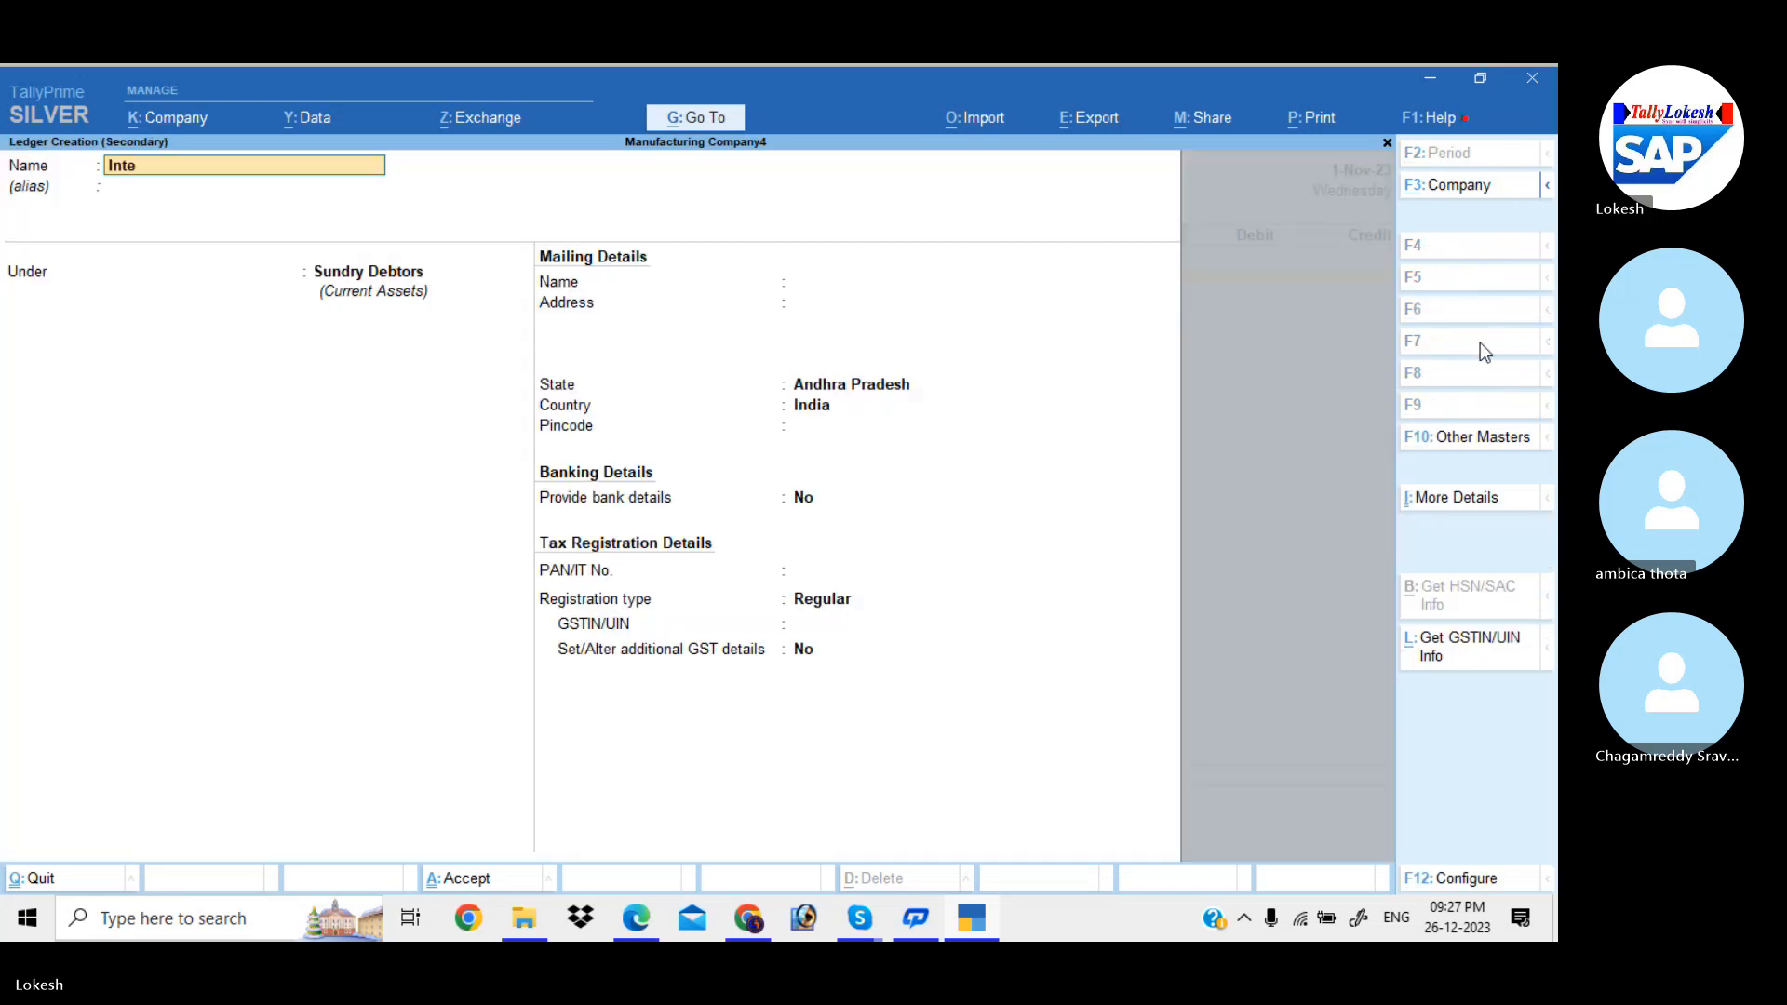
type("rest Paid")
key("Return")
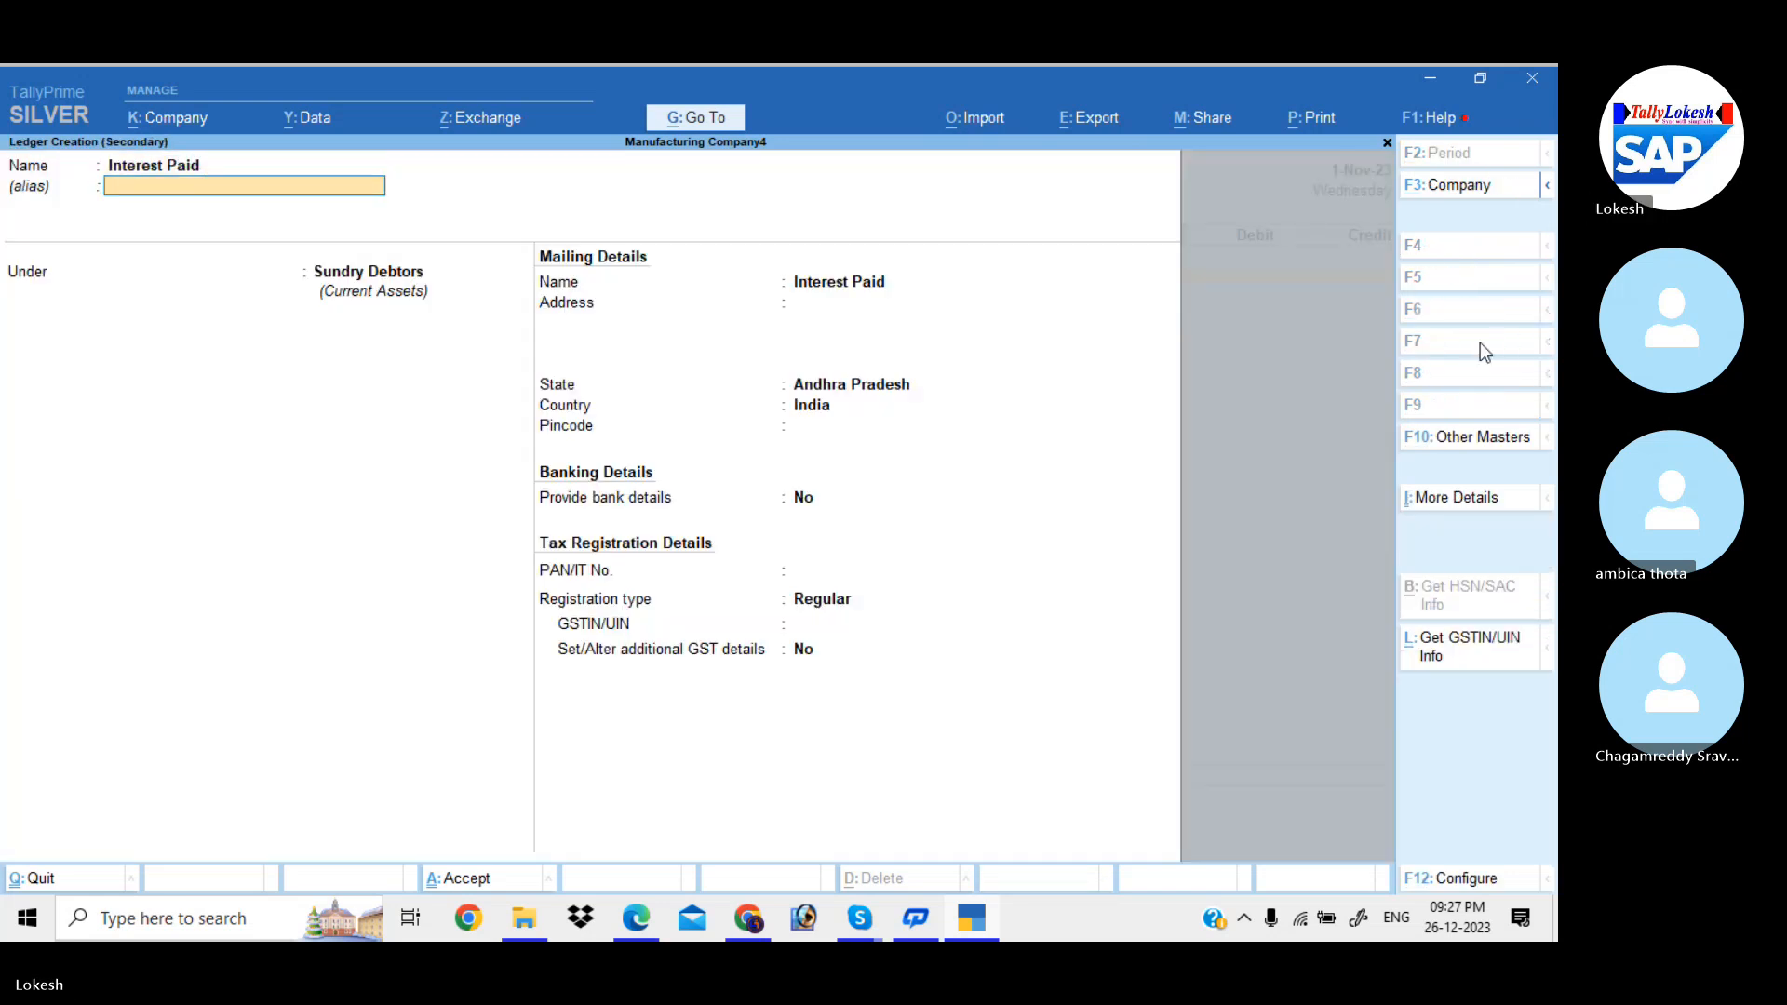
key("Return")
type("Ind")
key("Down")
key("Down")
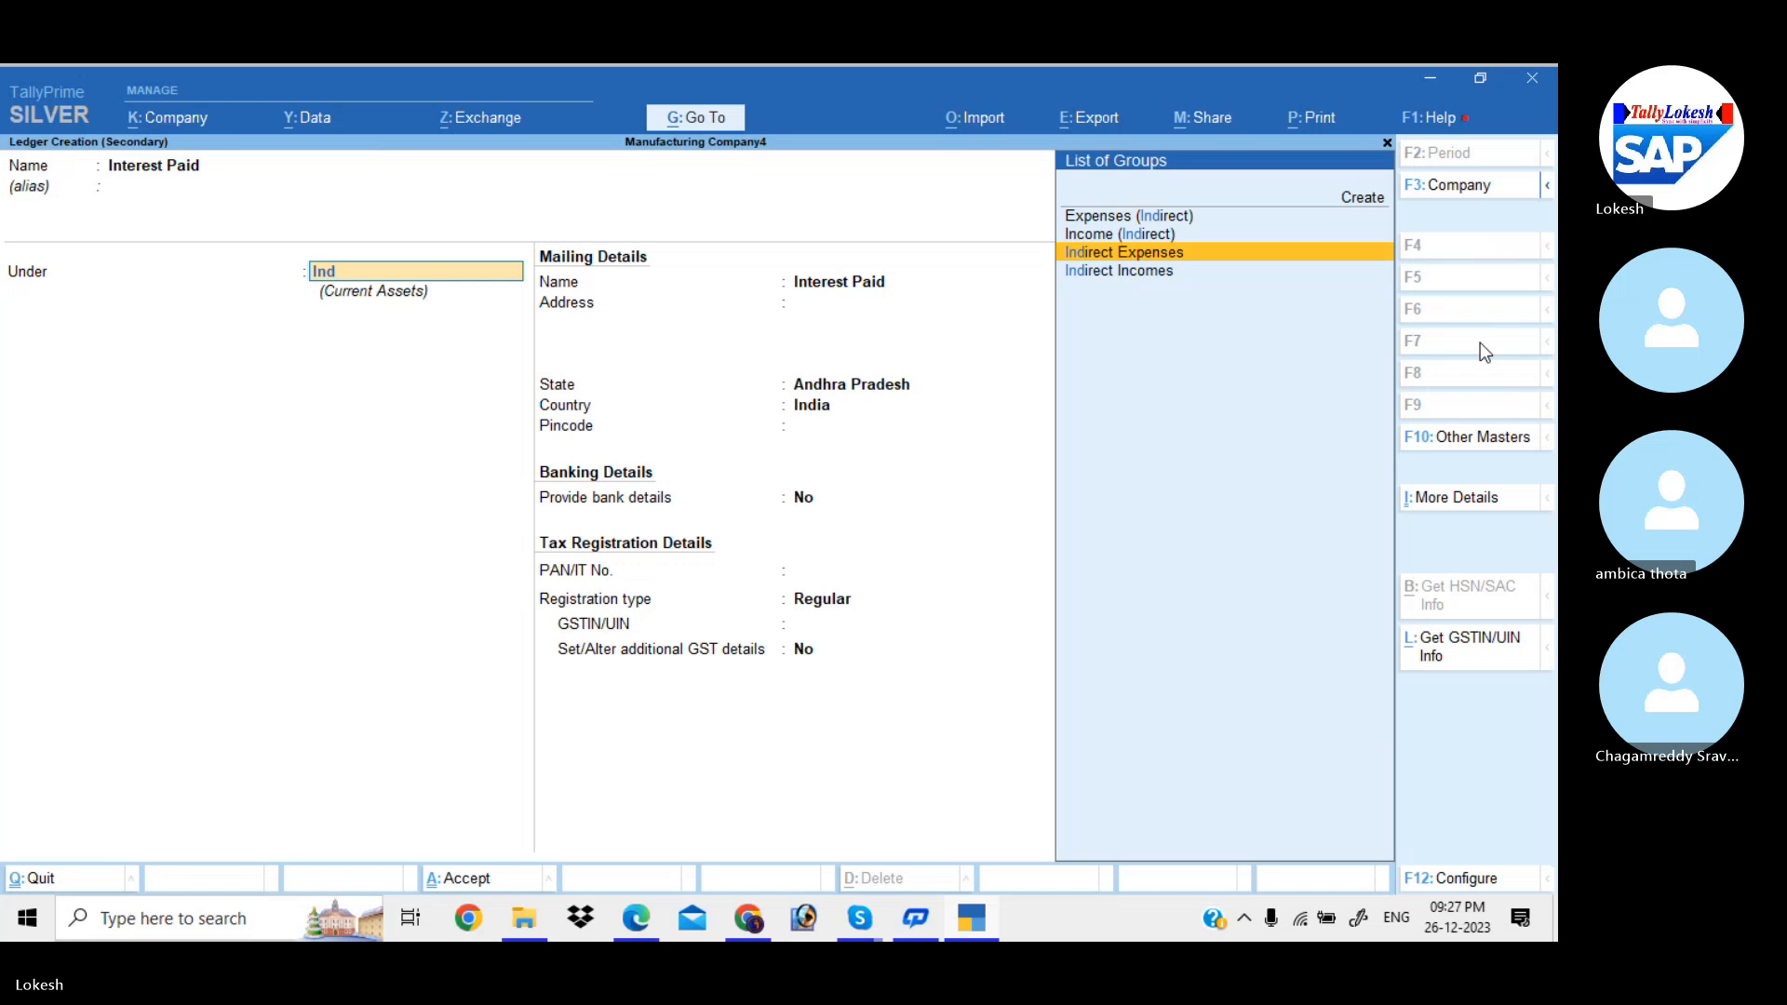
key("Return")
key("ctrl+a")
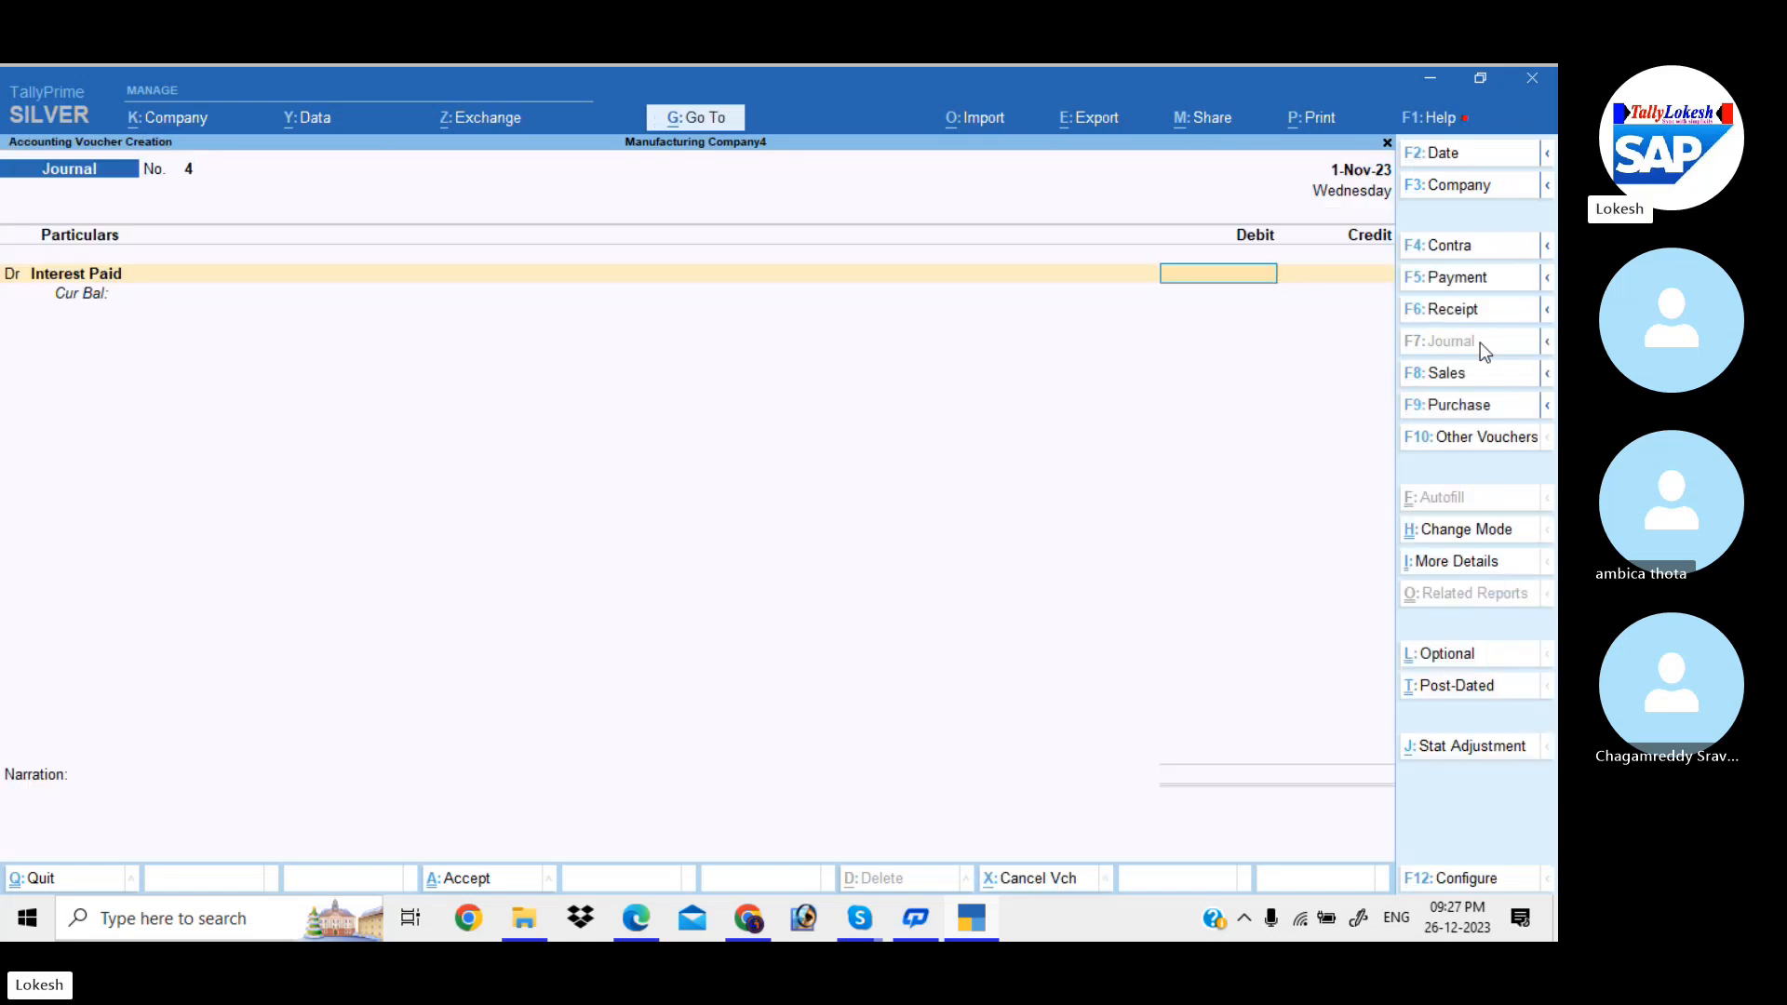
- Debit Interest Paid with 2,930, credit Concret Packing Services for the same amount, and save the journal without a narration
type("2930")
key("Return")
type("Co")
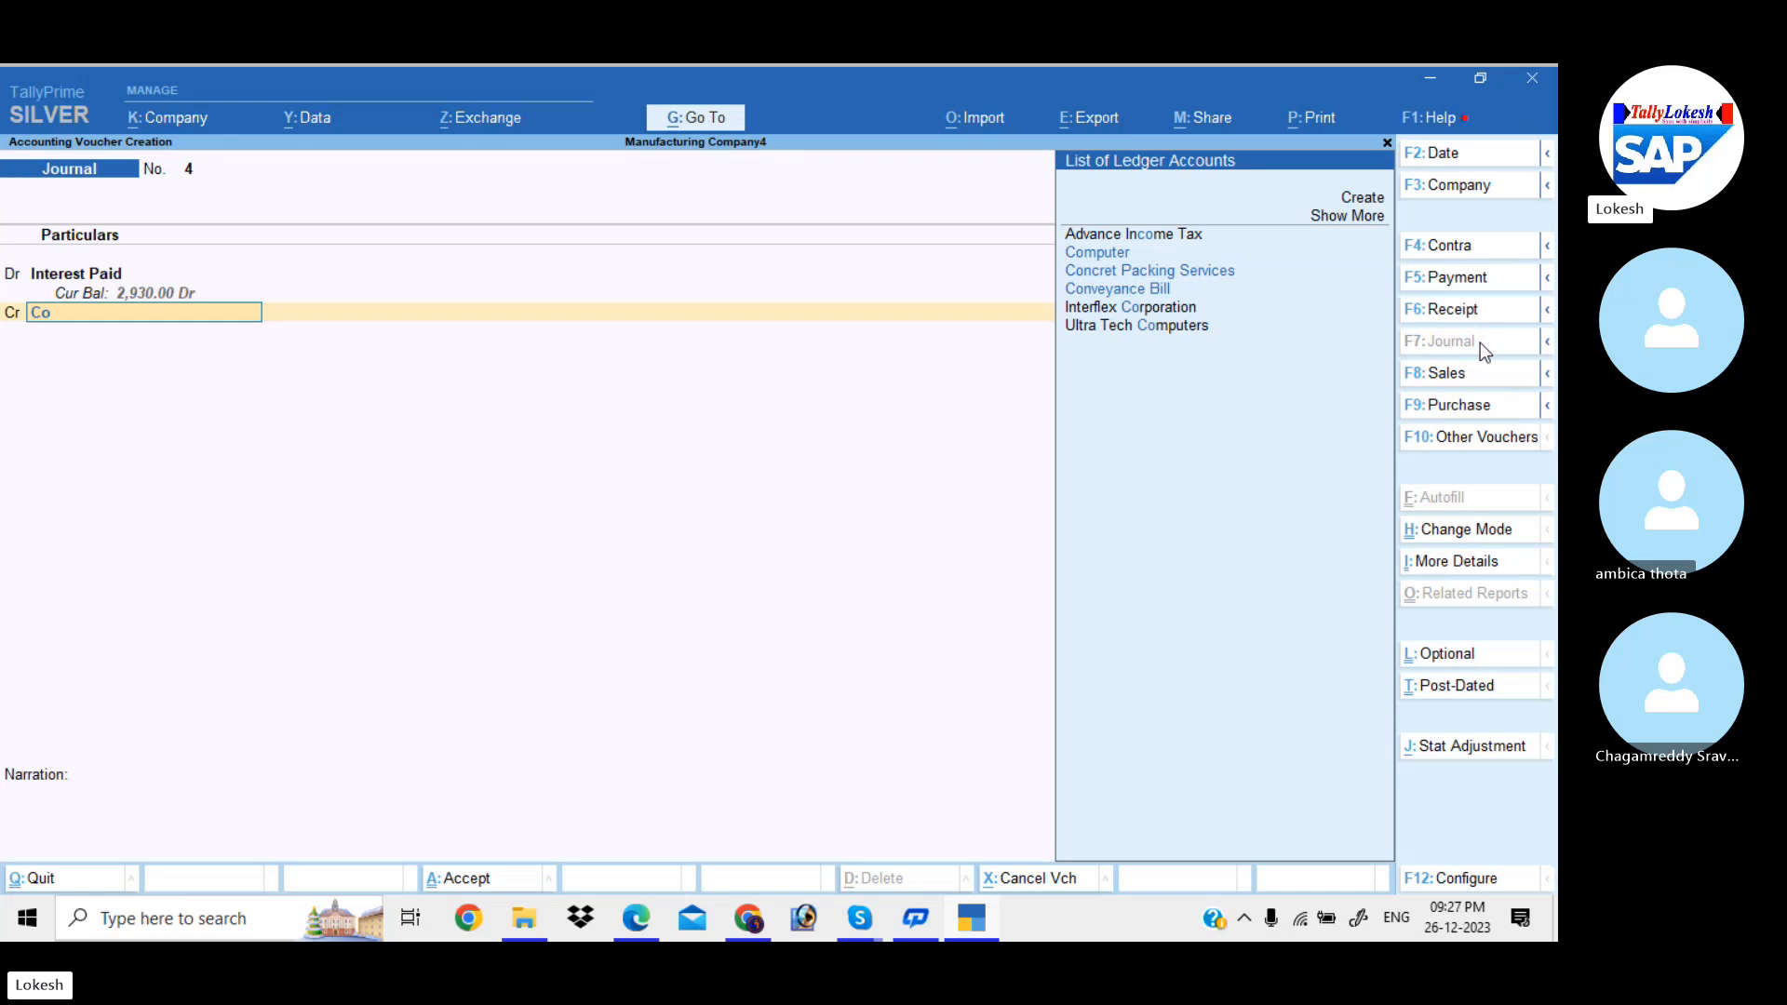
key("Down")
key("Down")
key("Return")
key("Return")
key("Return")
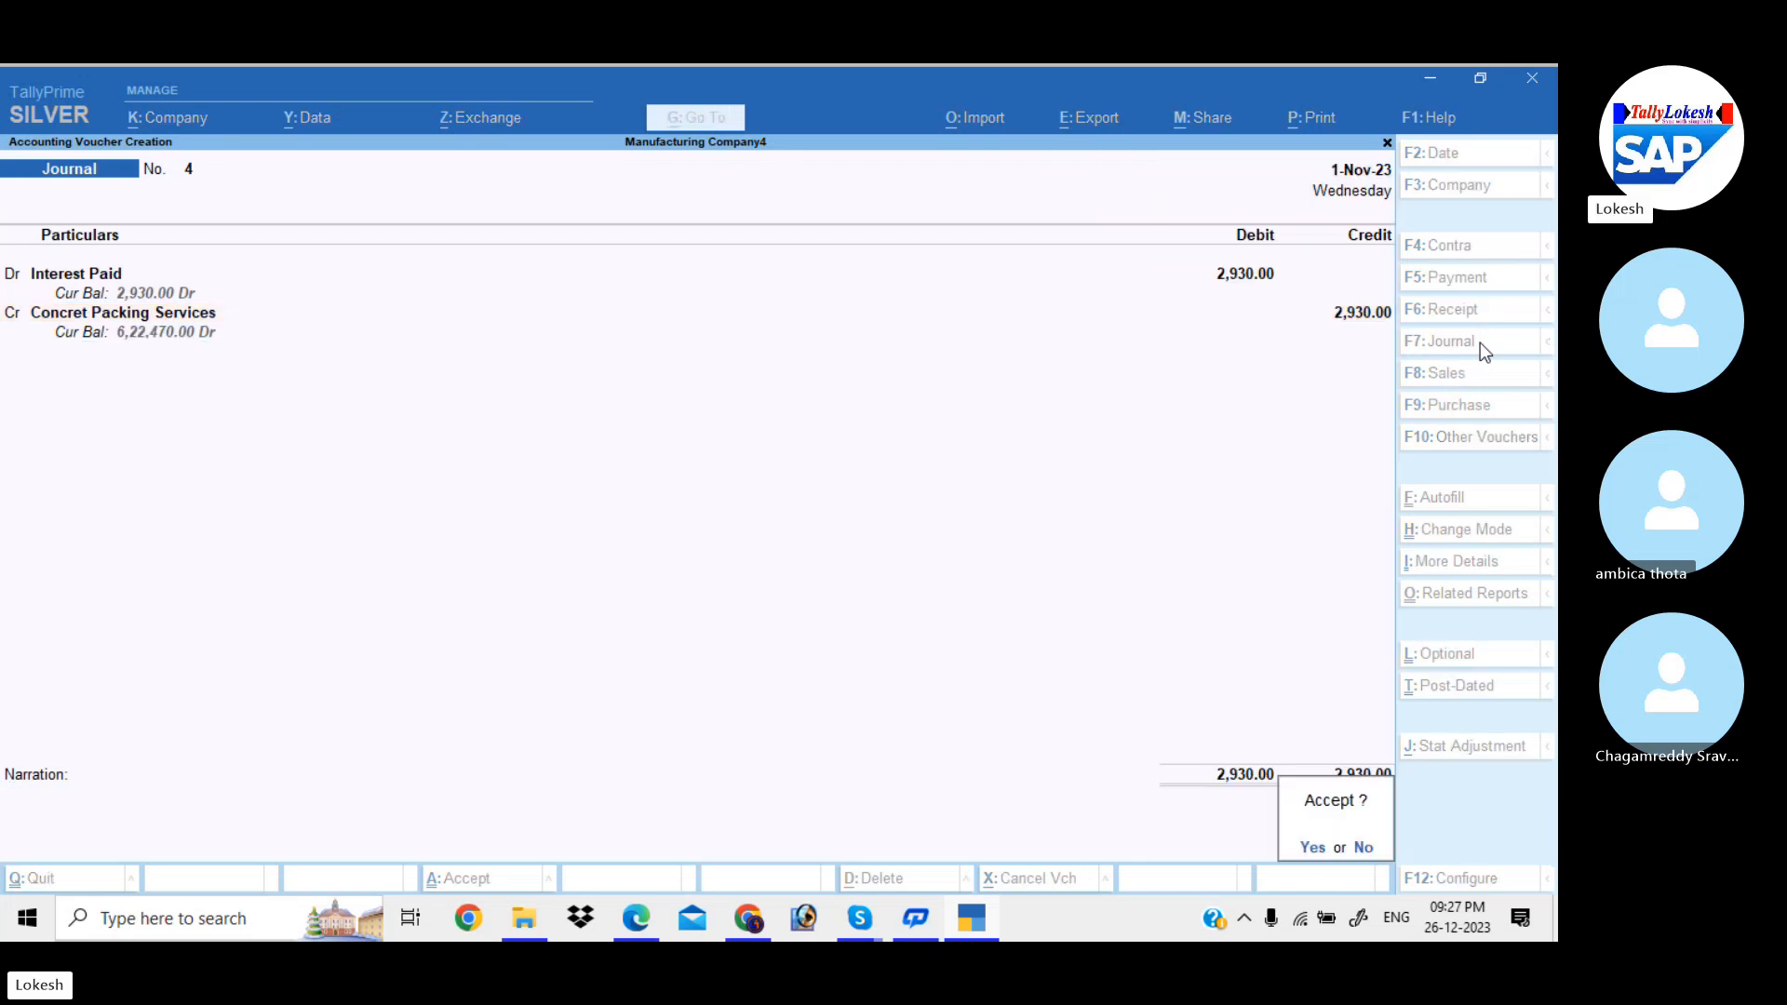
key("Return")
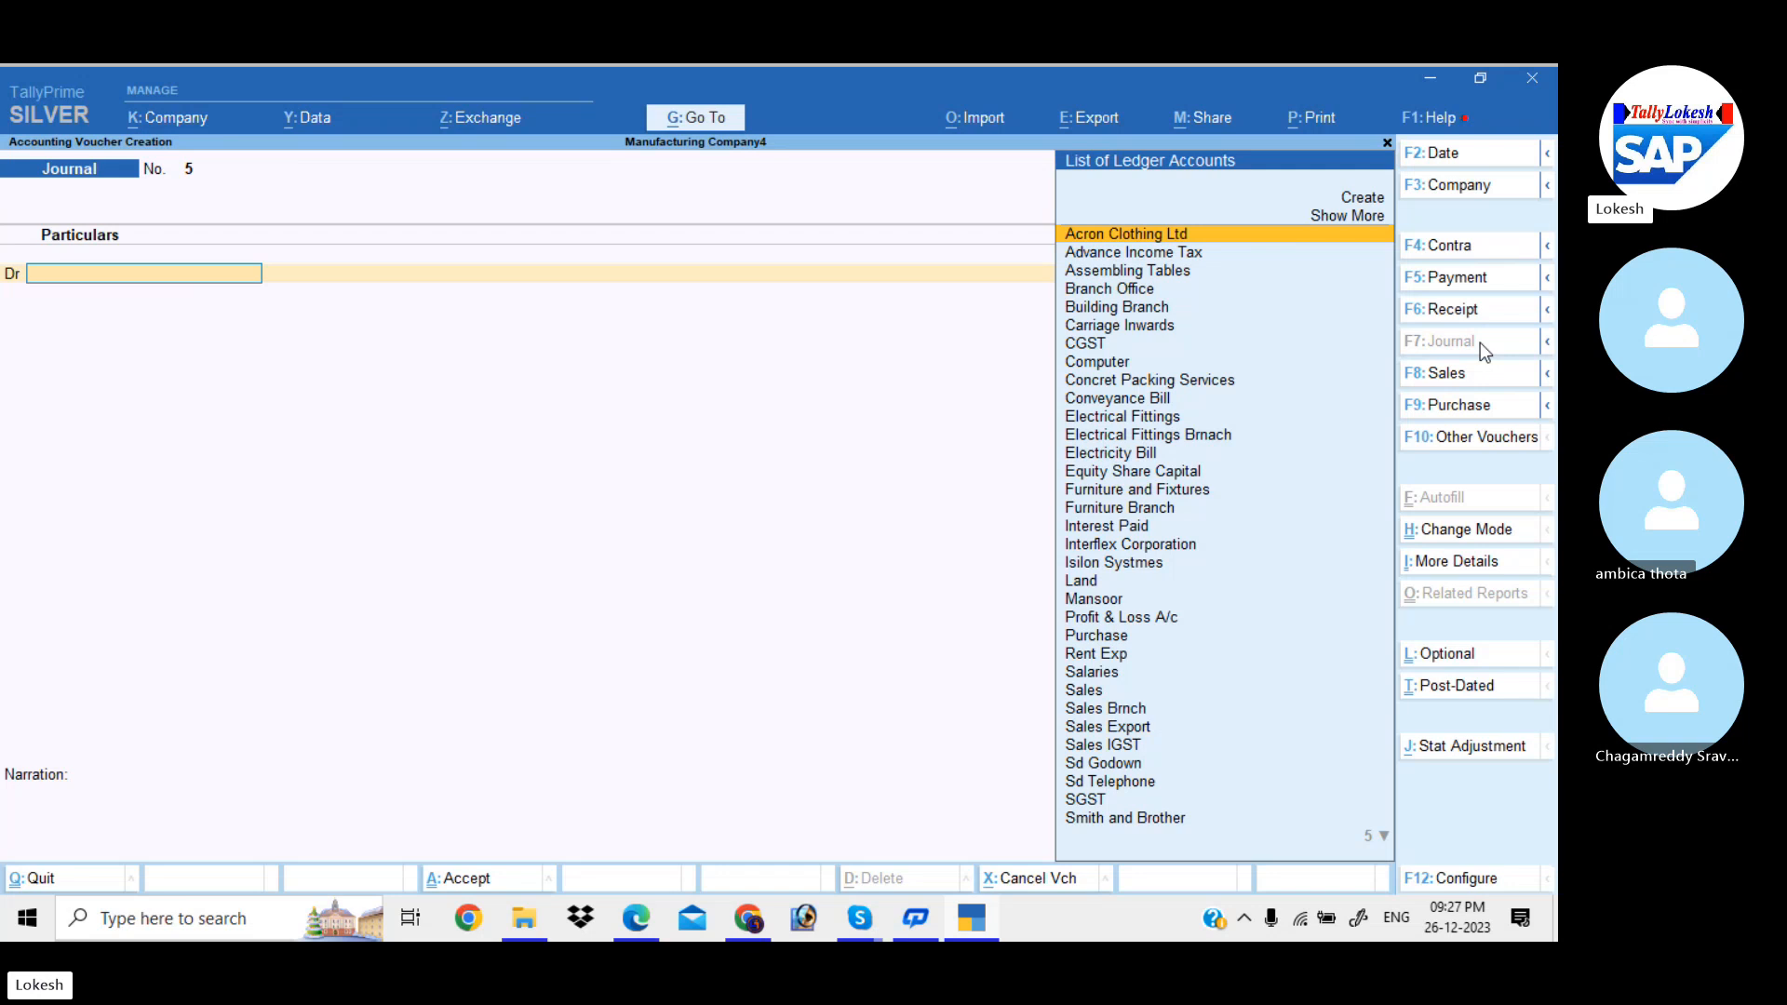
- Start a sales voucher and create its party ledger Stylex Corporation under Sundry Debtors, leaving the address blank
left_click(1447, 374)
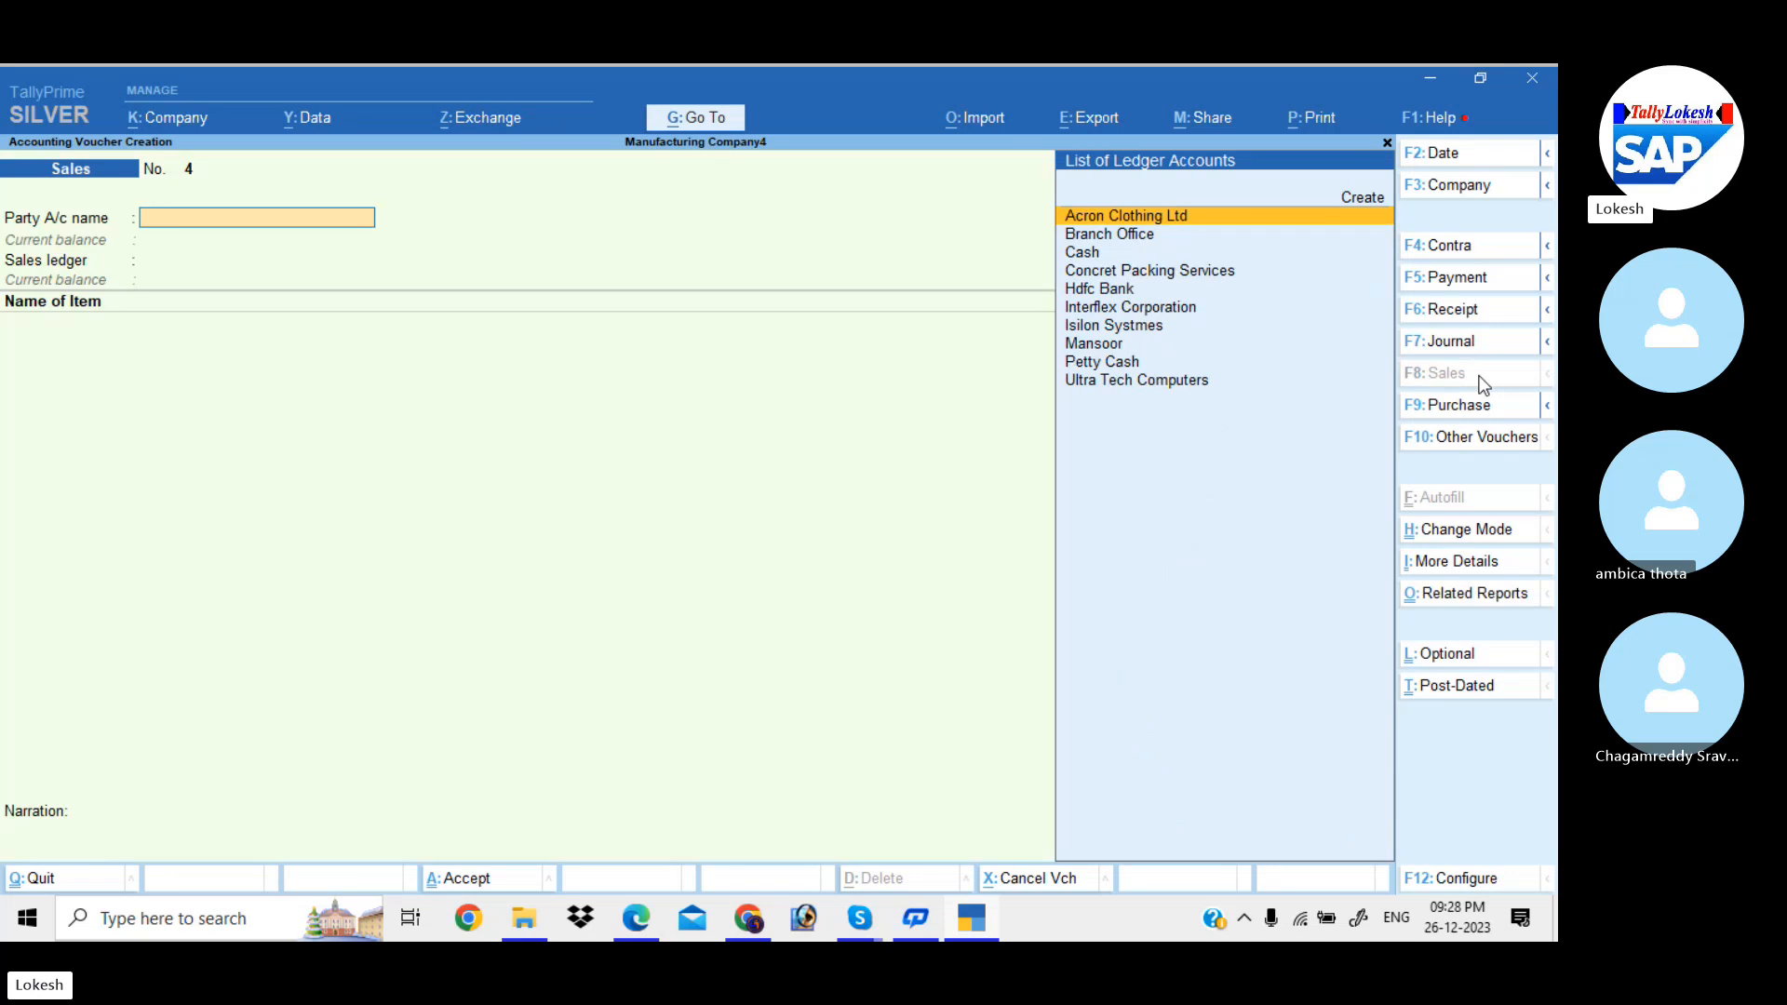
key("alt+c")
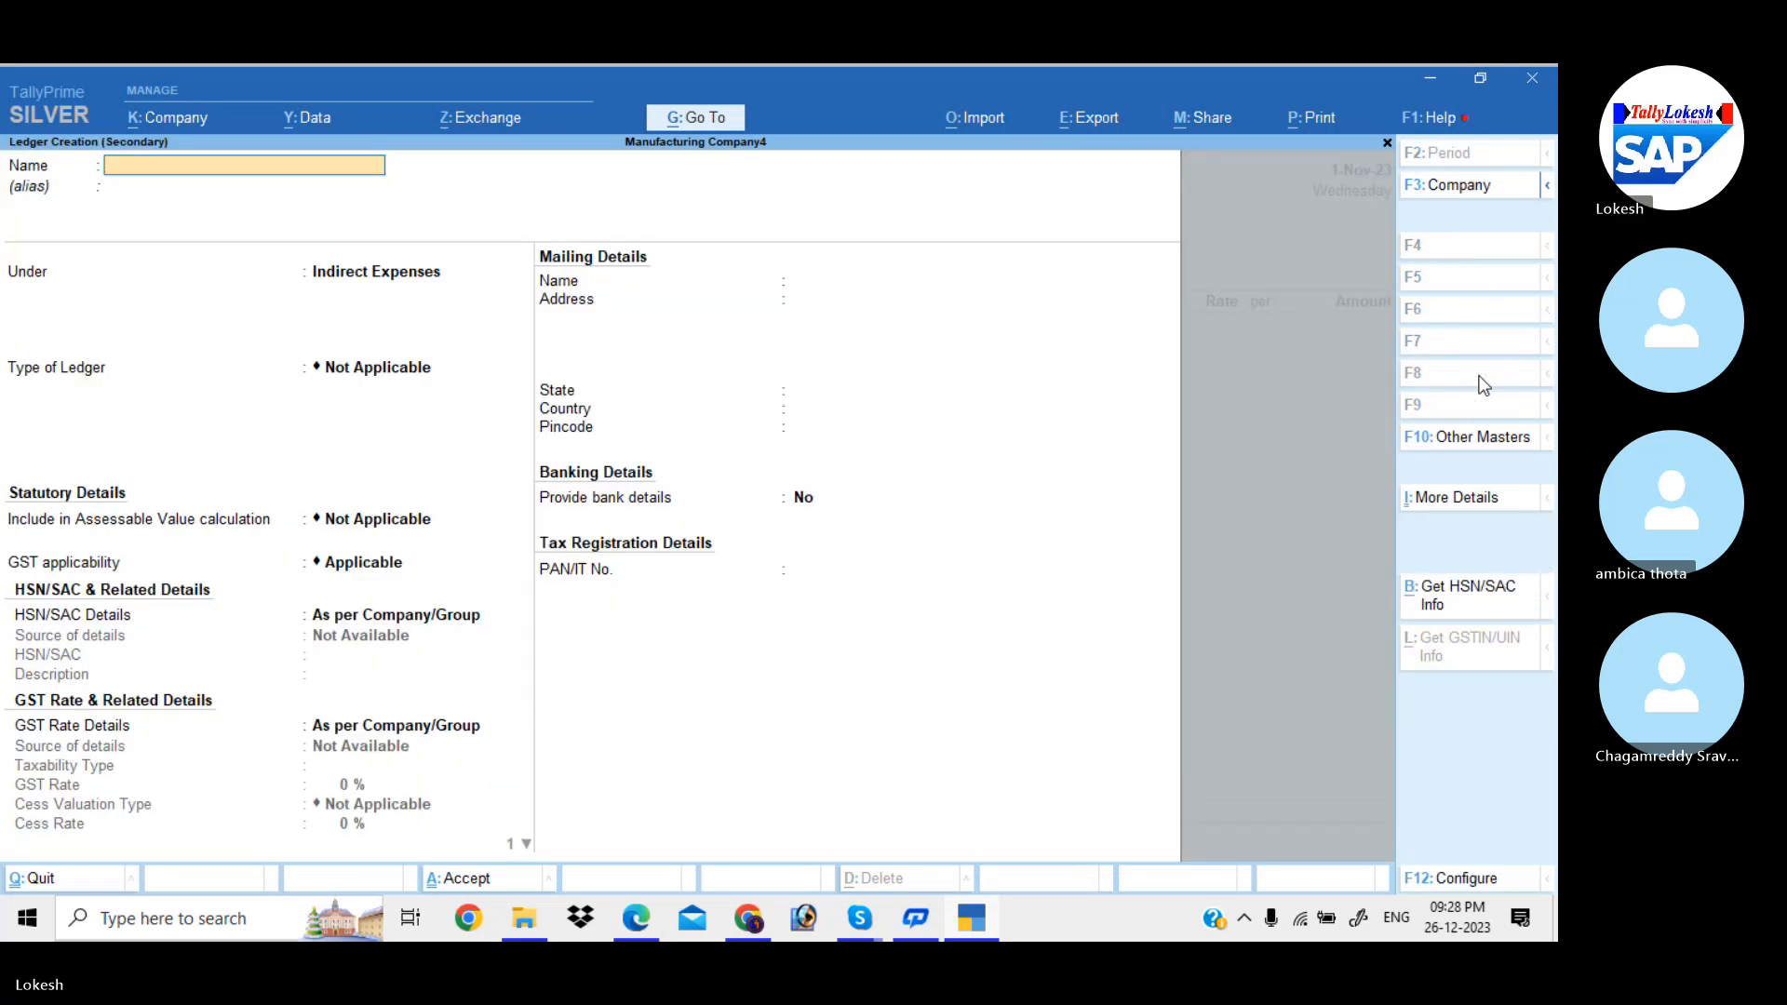
type("Stylex Corporation")
key("Return")
key("Return")
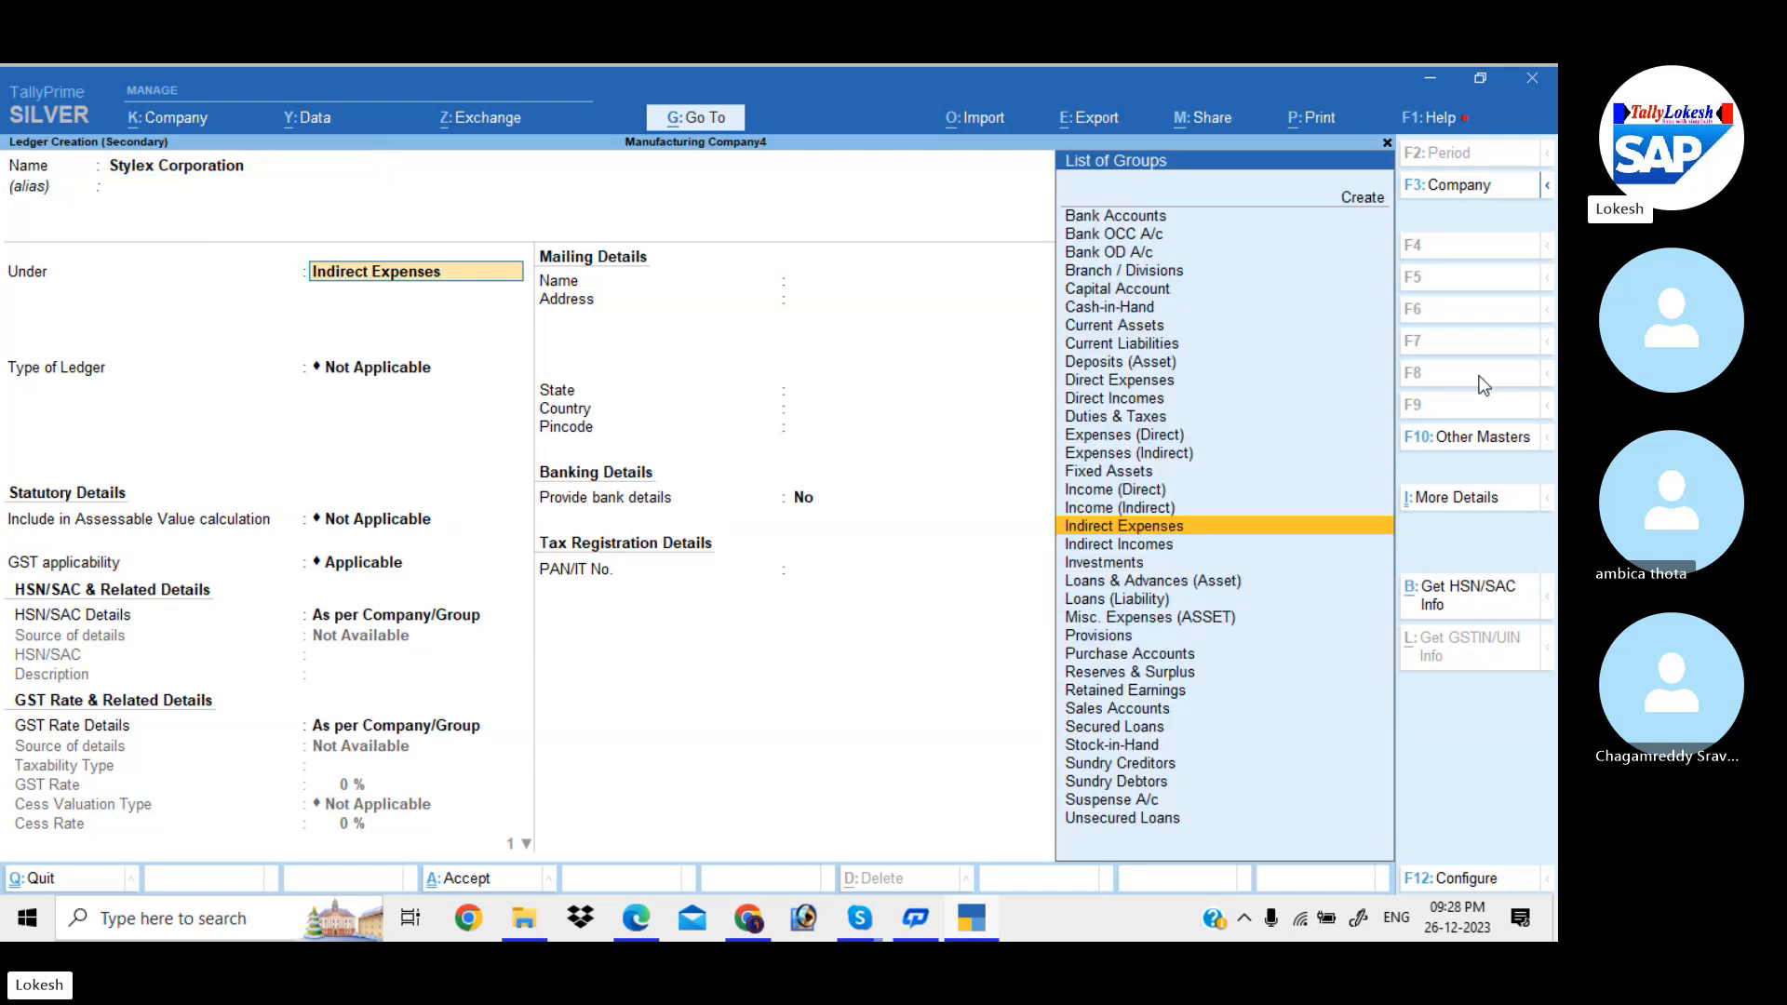
type("Sun")
key("Down")
key("Return")
key("Return")
key("Return")
key("Return")
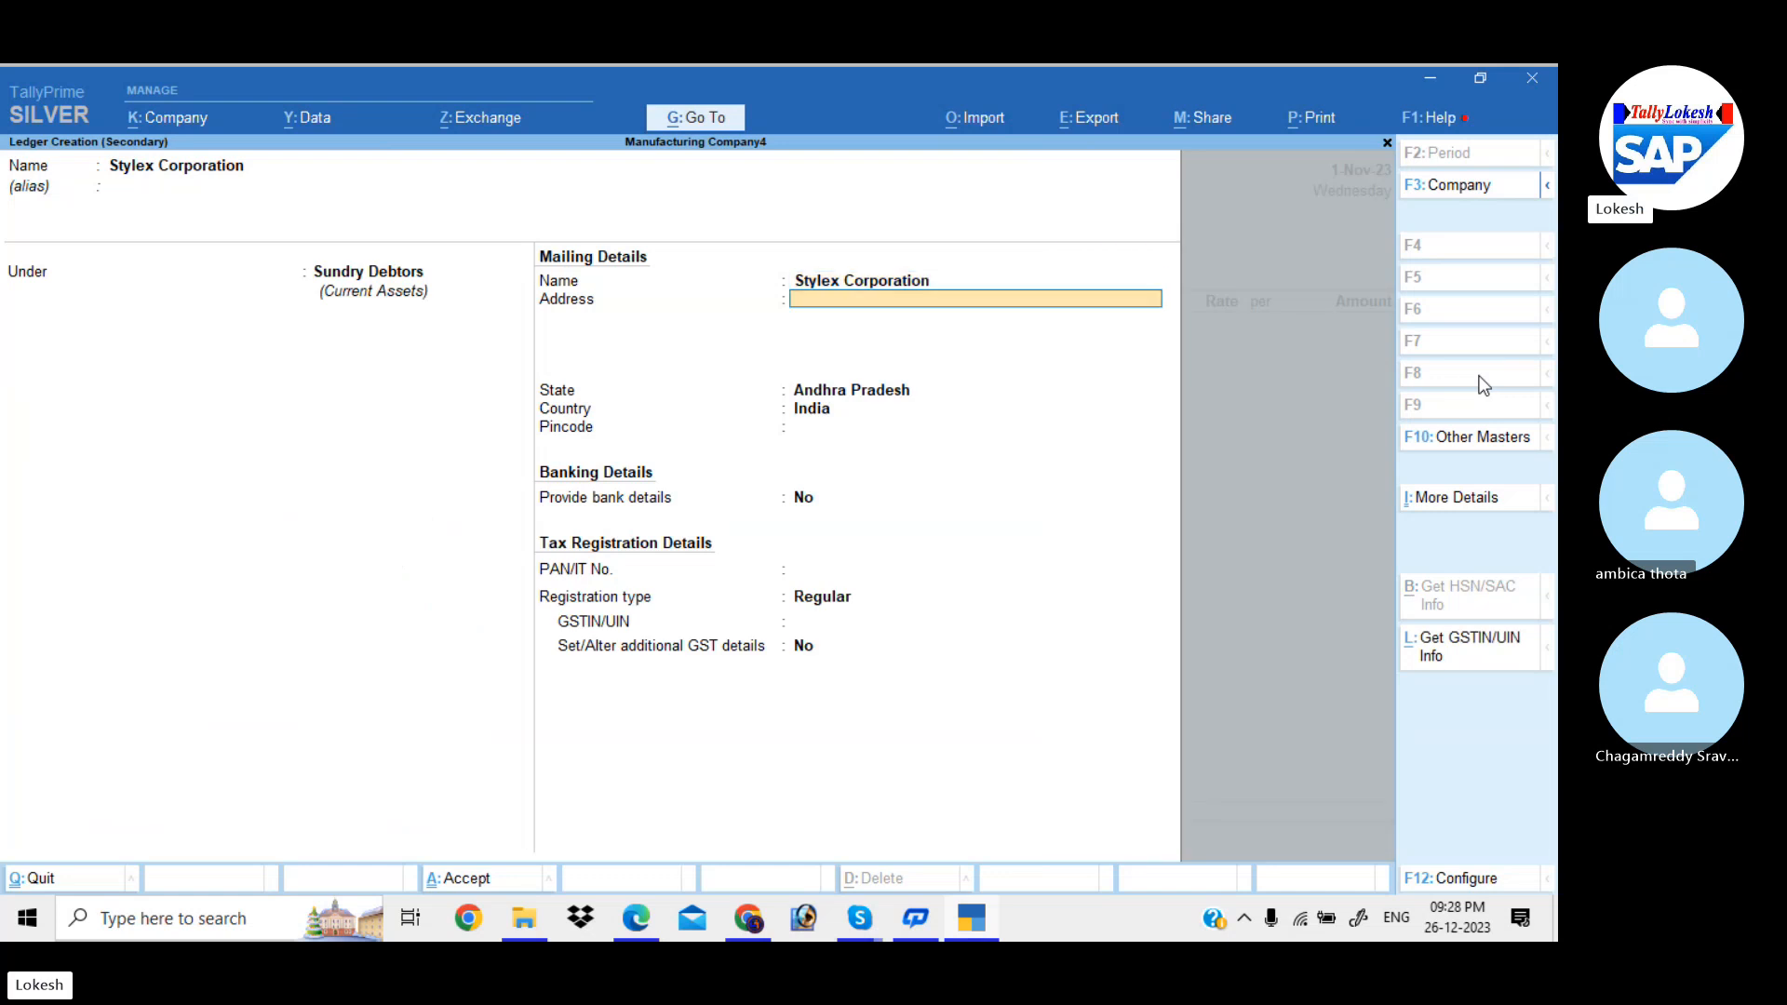
- Set Stylex Corporation's state to Gujarat, keeping India as country, no bank details and a blank PAN
key("BackSpace")
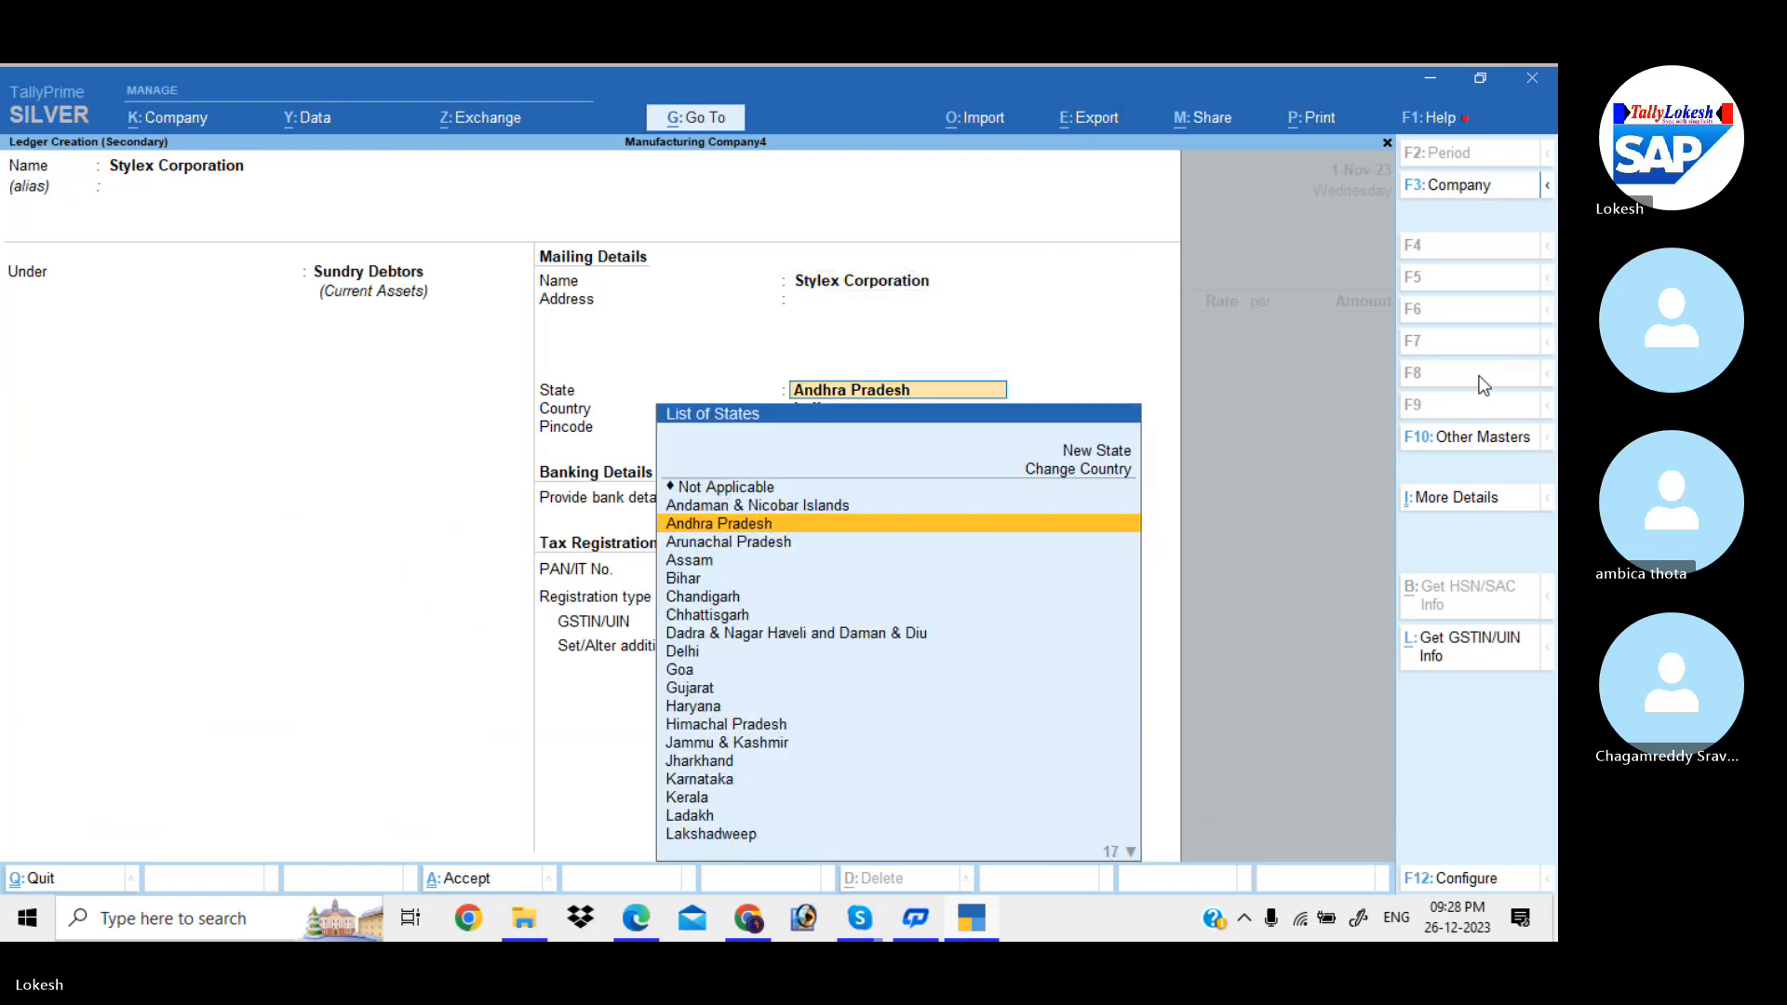
type("Gu")
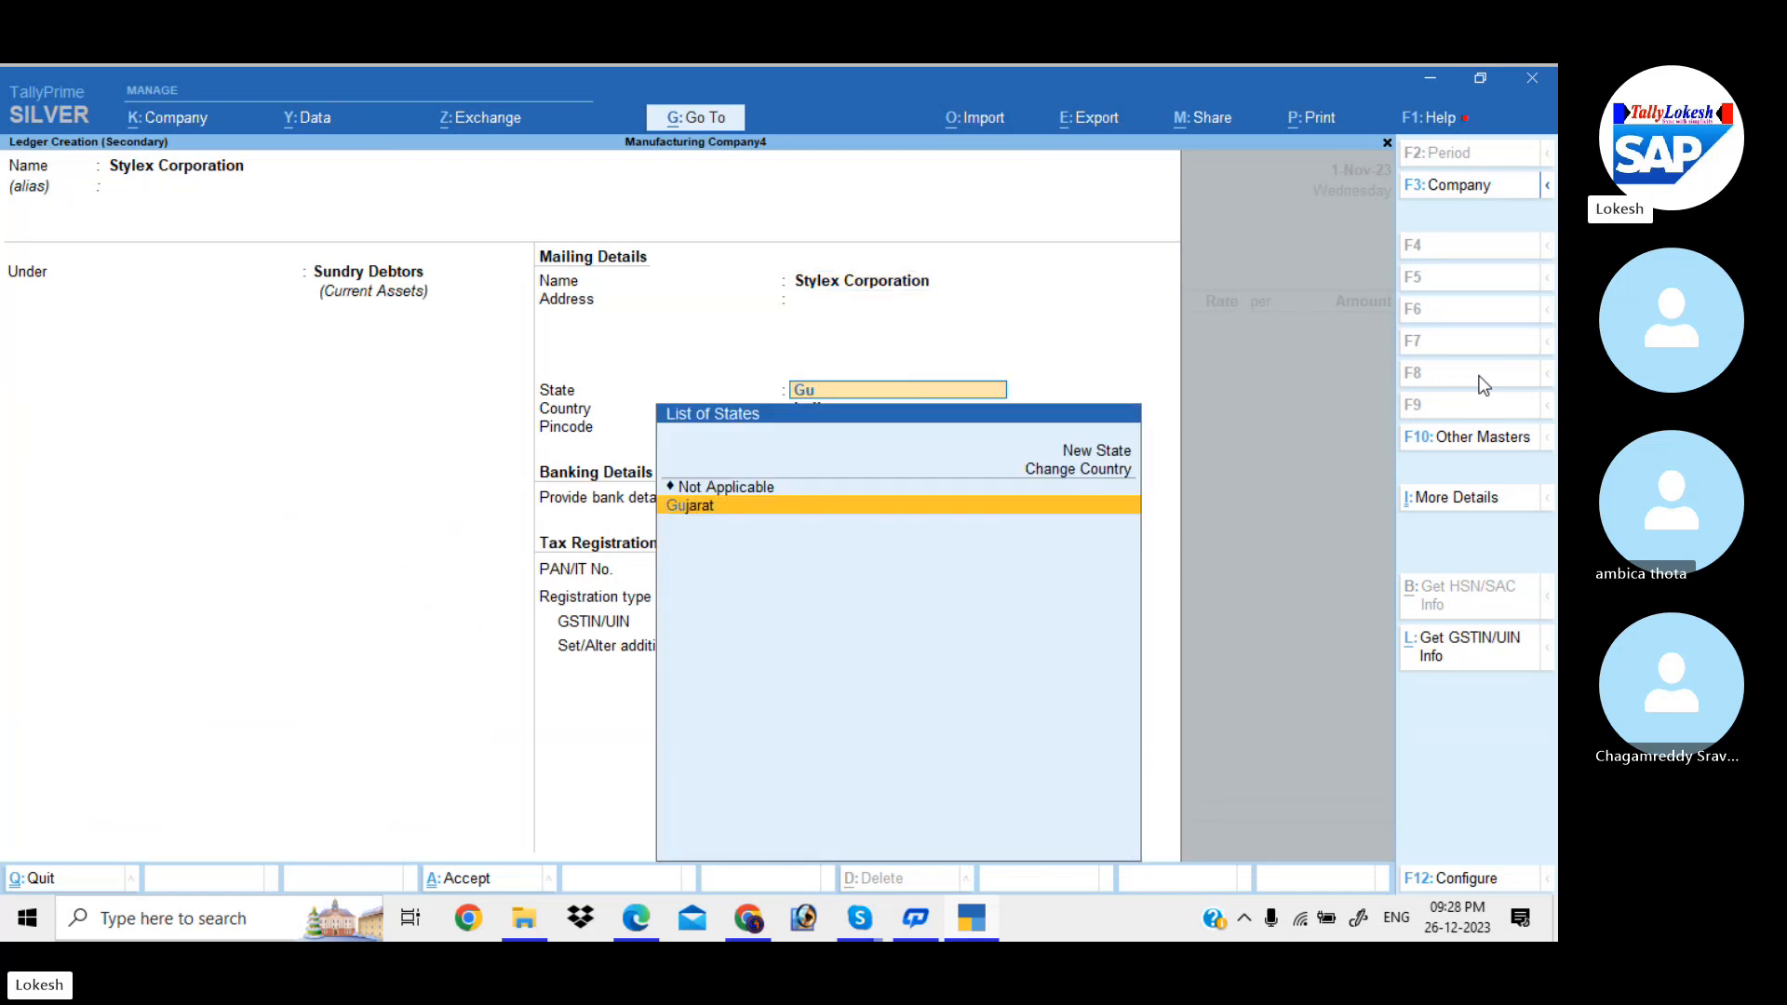
key("Return")
key("Return")
key("Return")
key("Return")
key("Return")
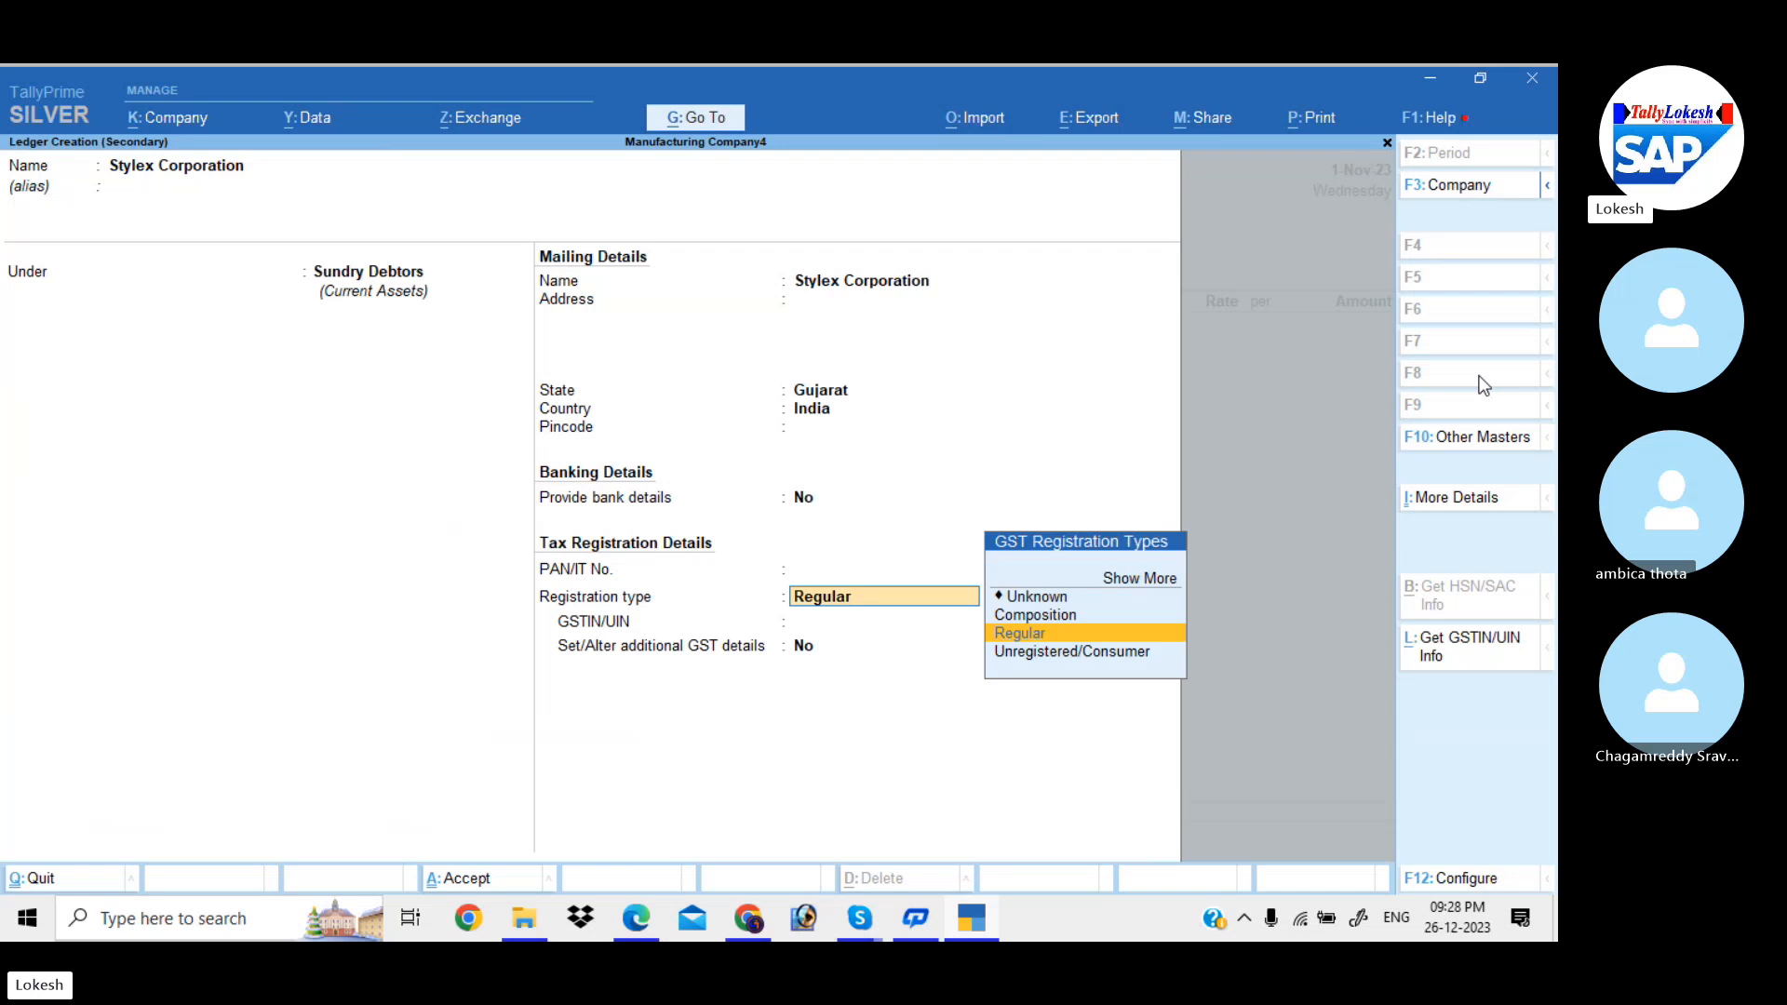
- Keep Stylex Corporation's GST registration type Regular, enter 24 as its GSTIN/UIN and save the ledger
key("Up")
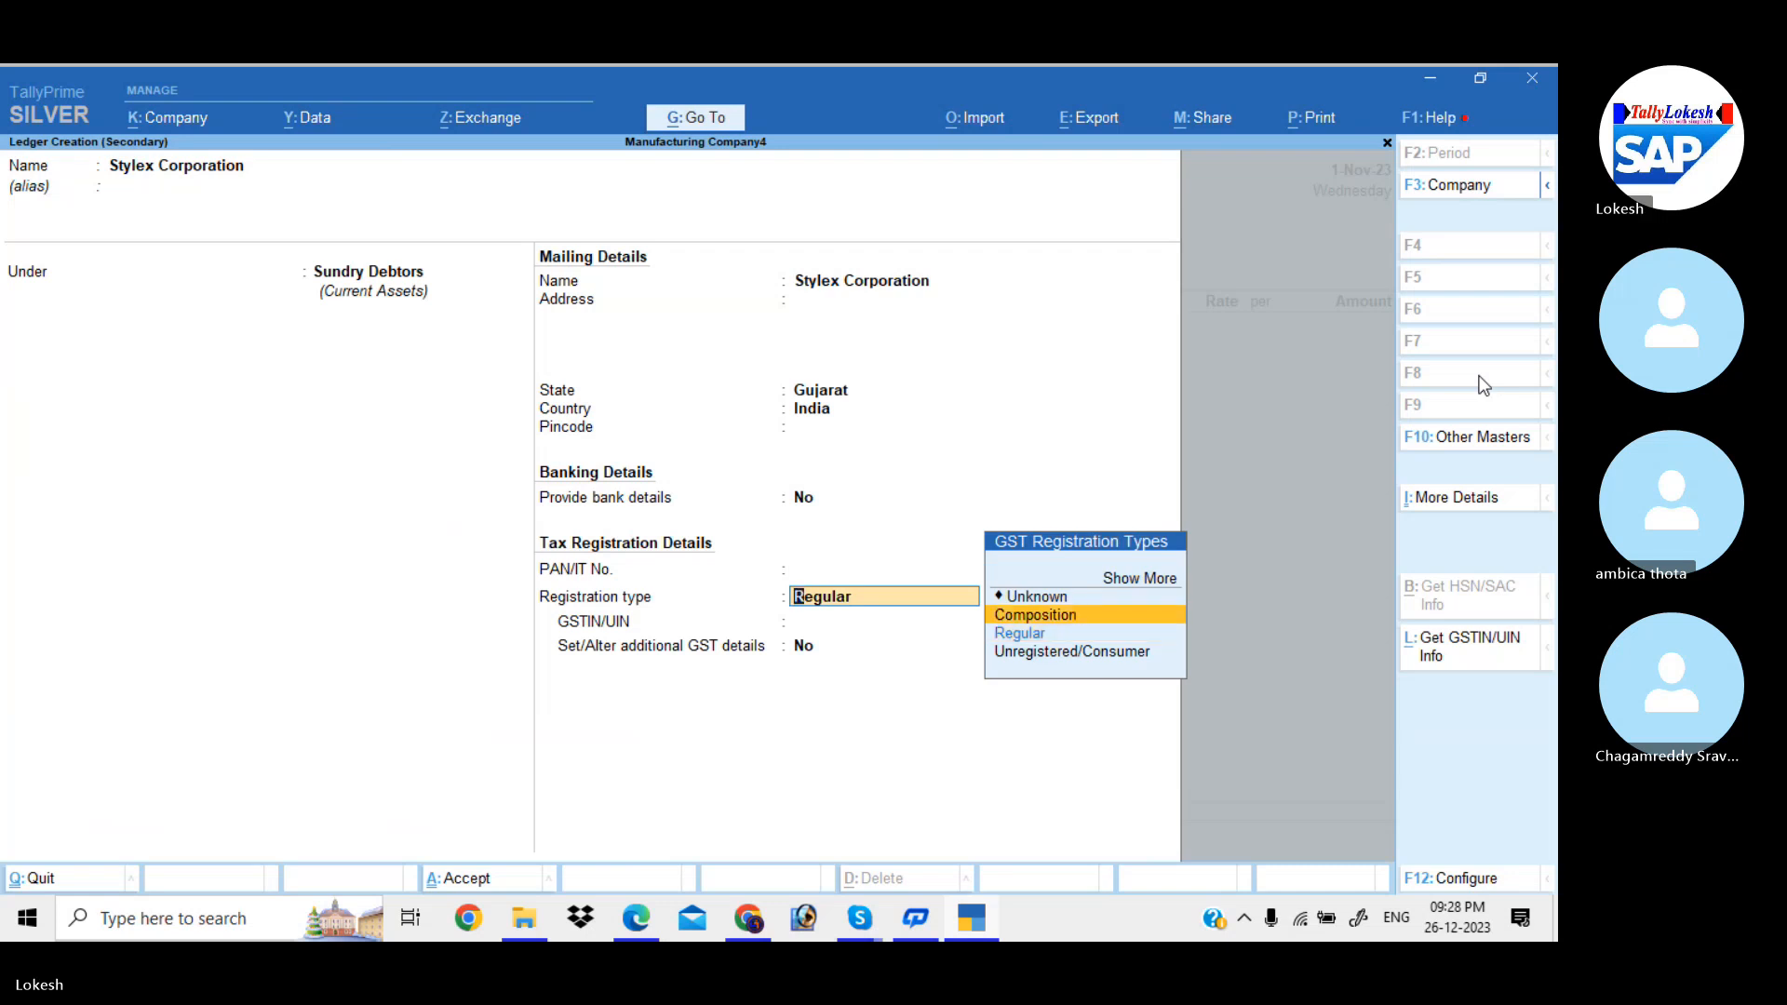
key("Down")
key("Return")
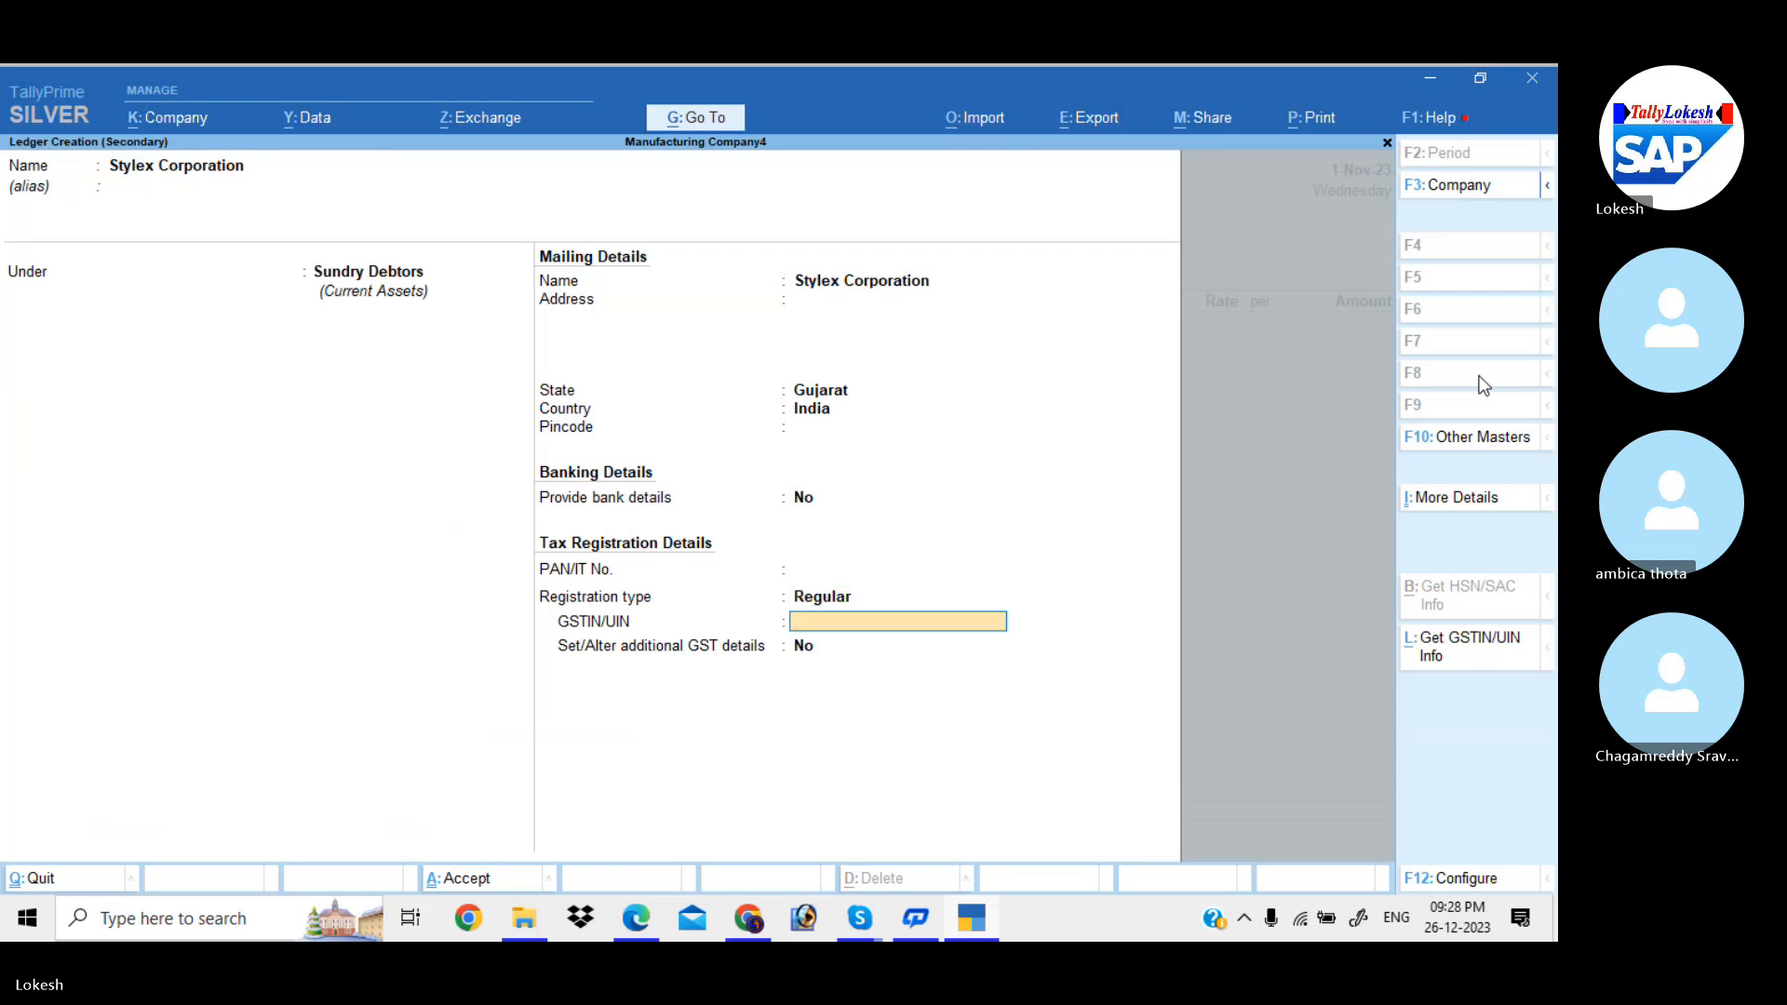
type("24")
key("Return")
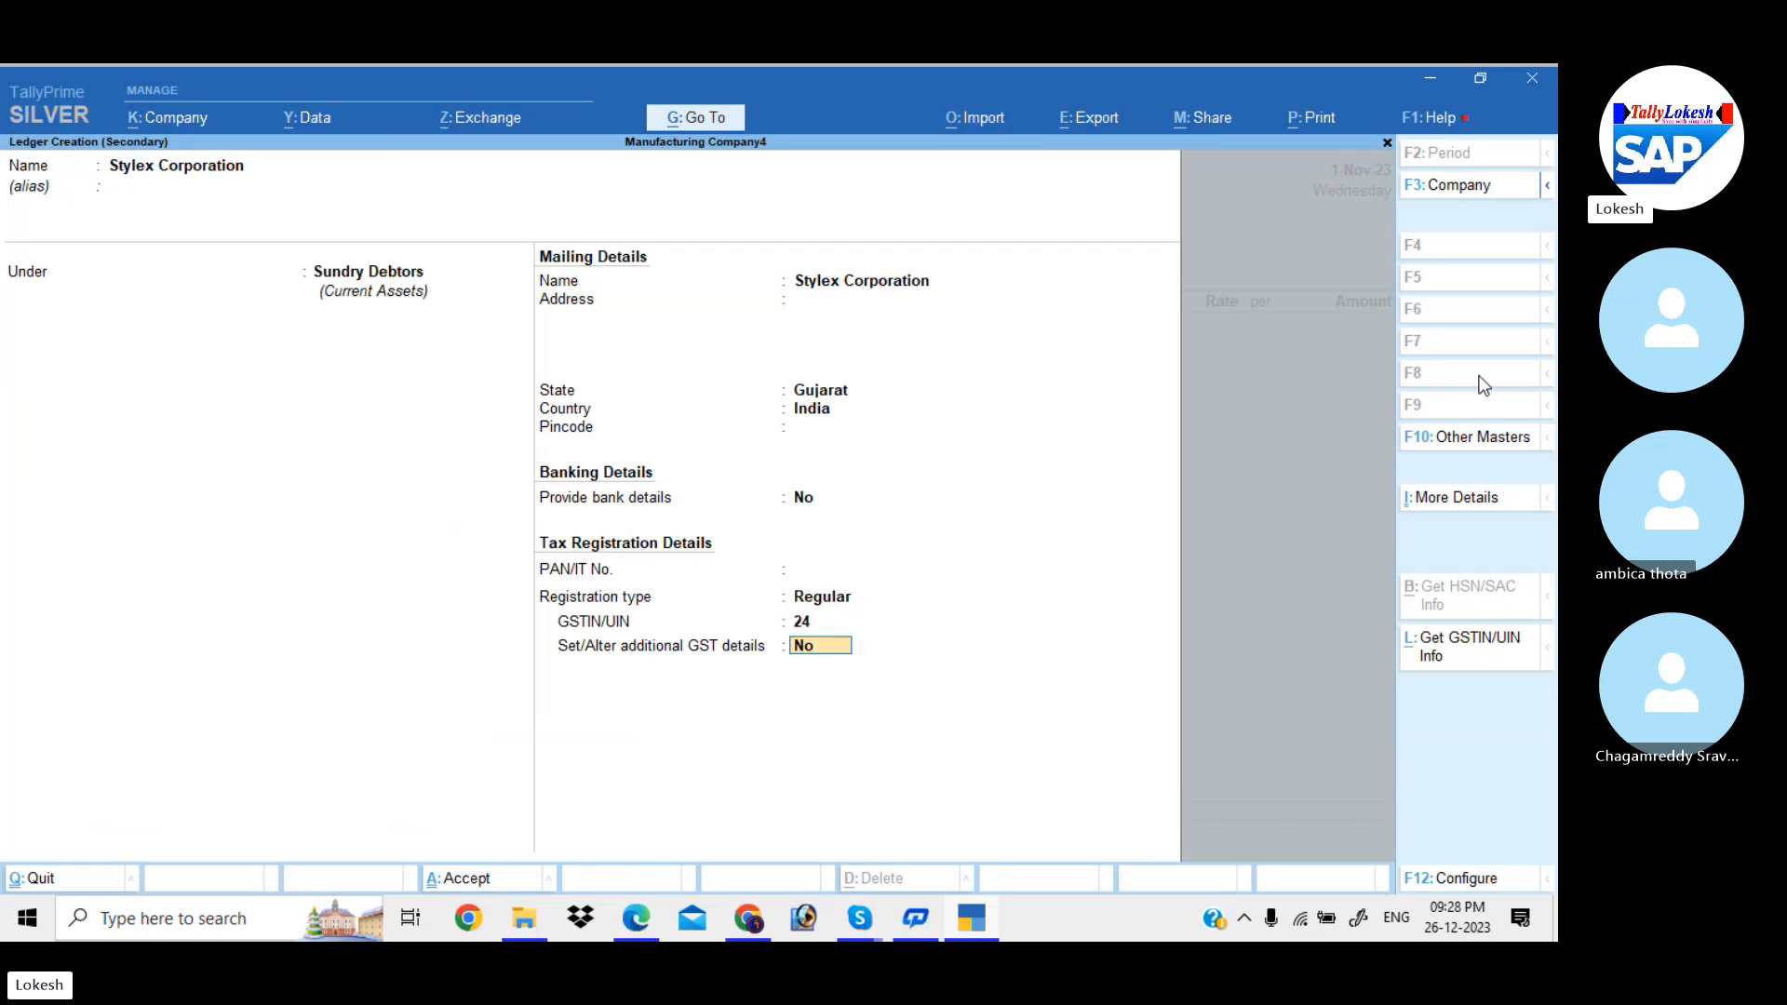
key("Return")
key("Return")
key("ctrl+a")
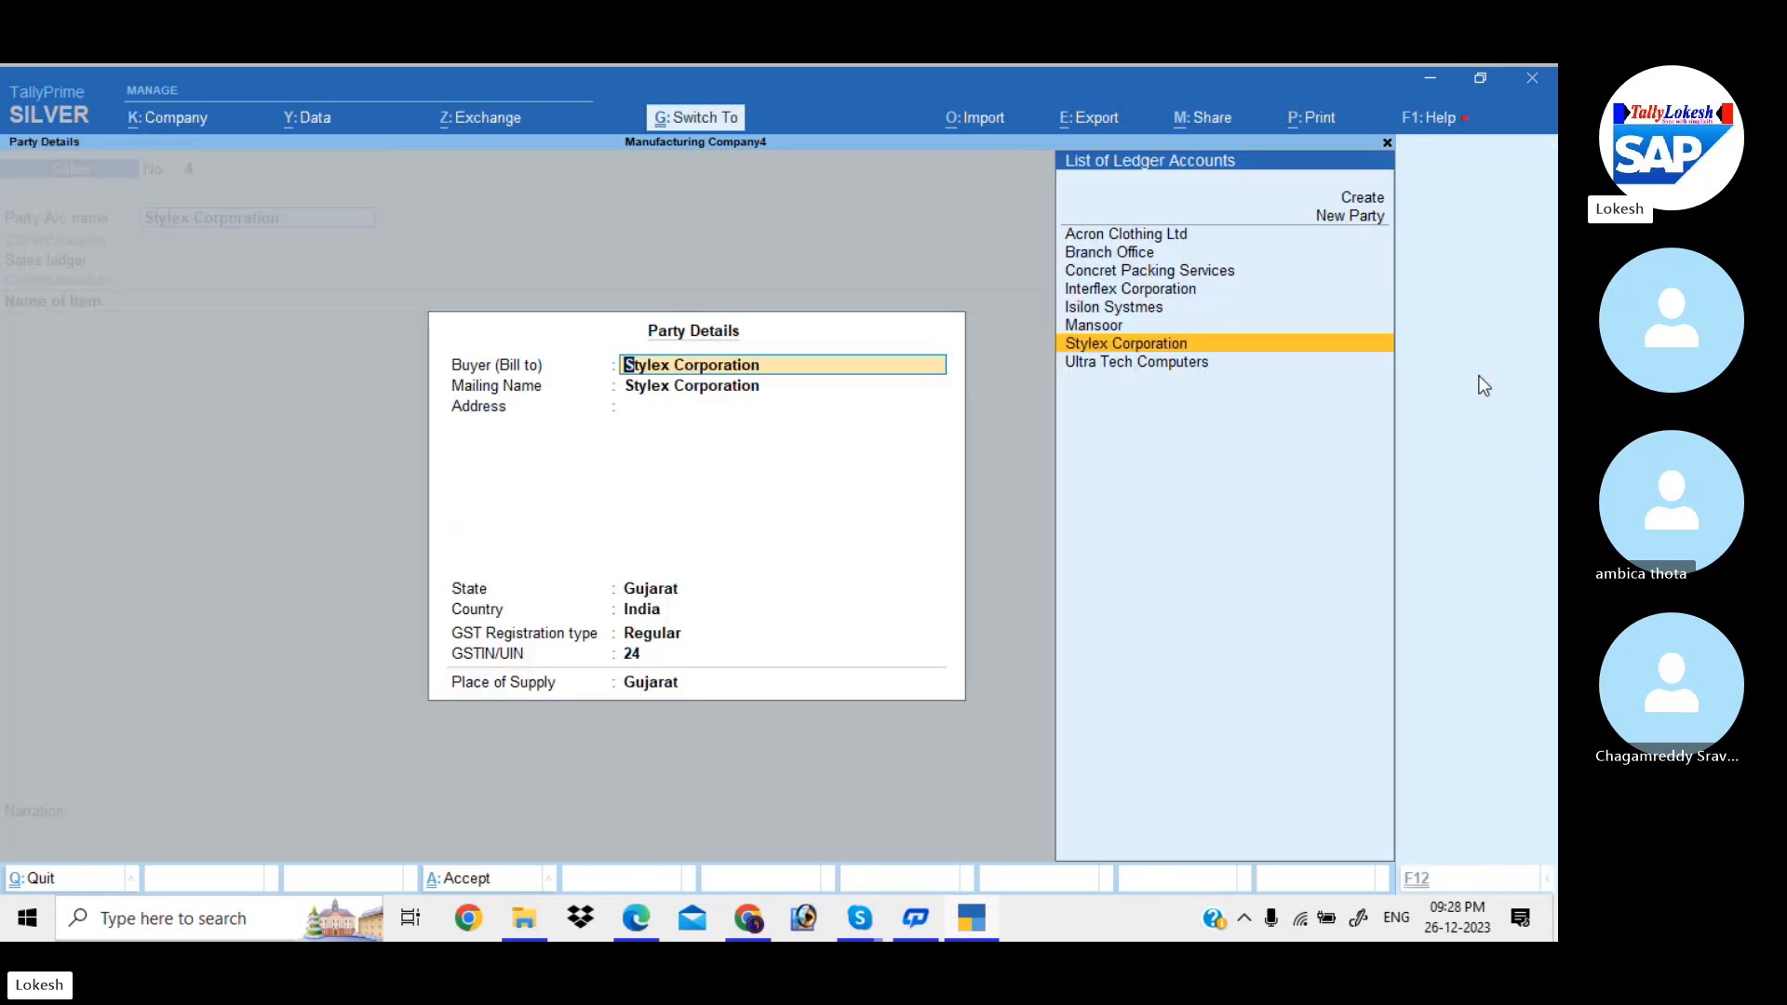
- Accept the Stylex Corporation party details and choose Sales IGST as the sales ledger
key("ctrl+a")
key("Down")
key("Down")
key("Down")
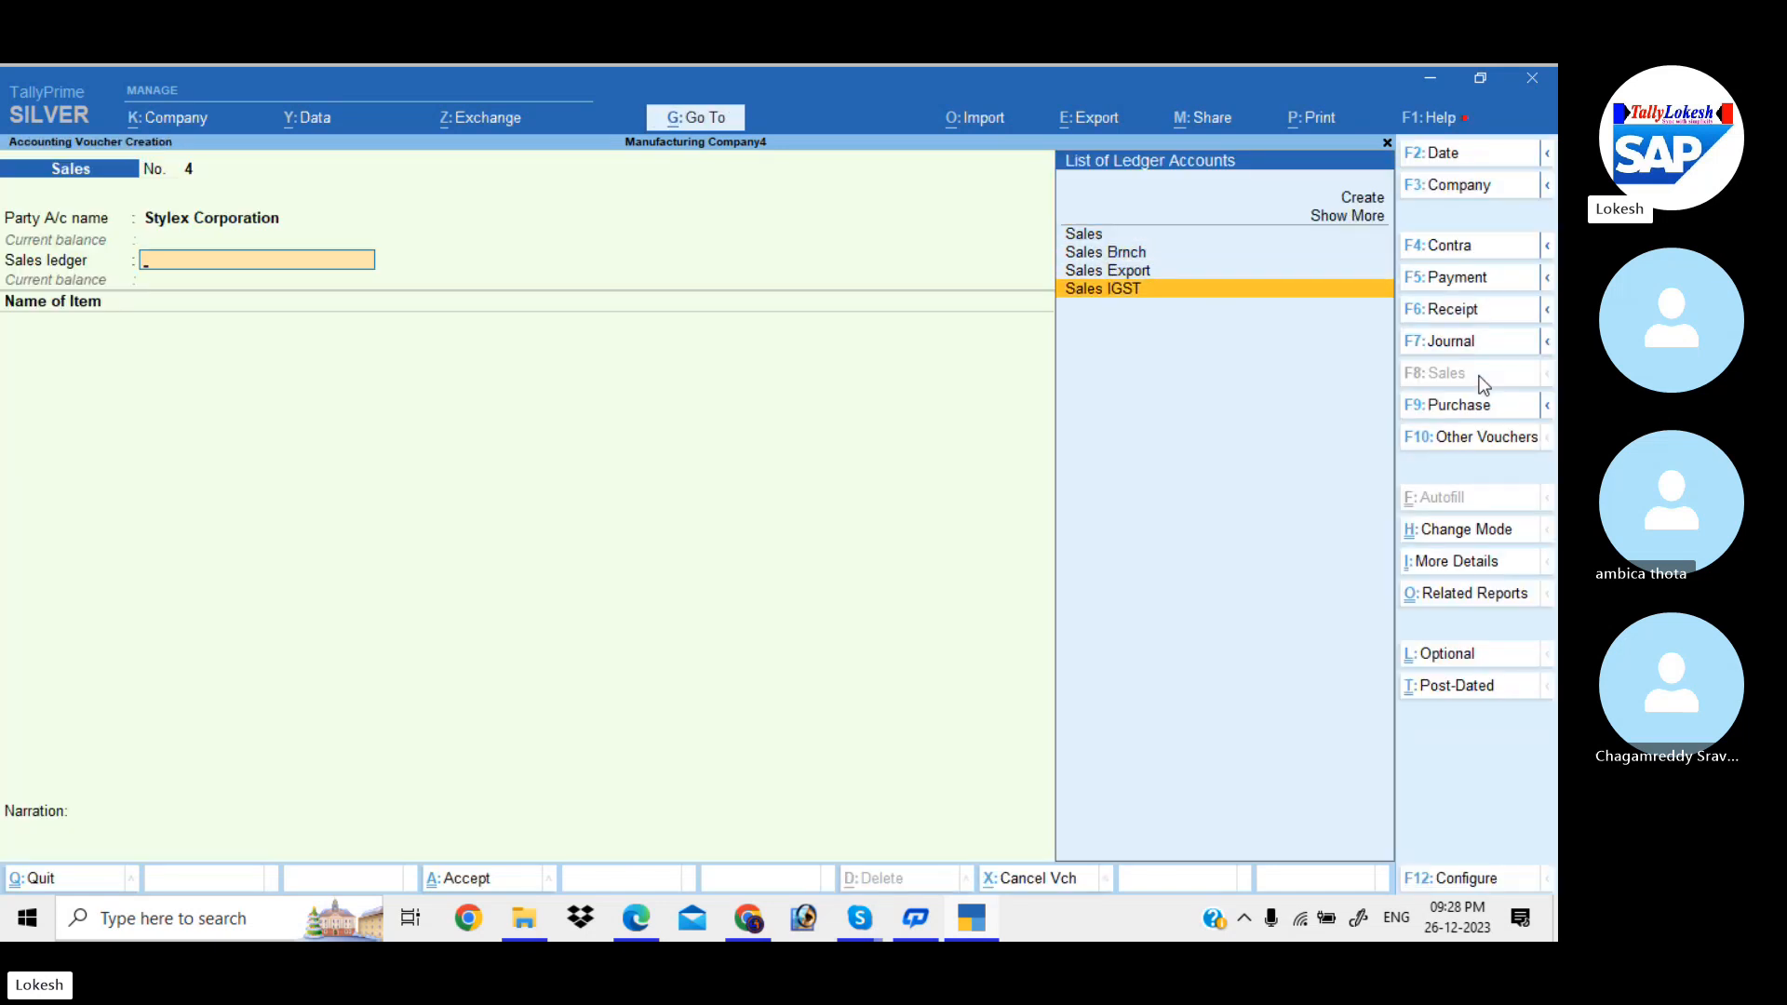
key("Return")
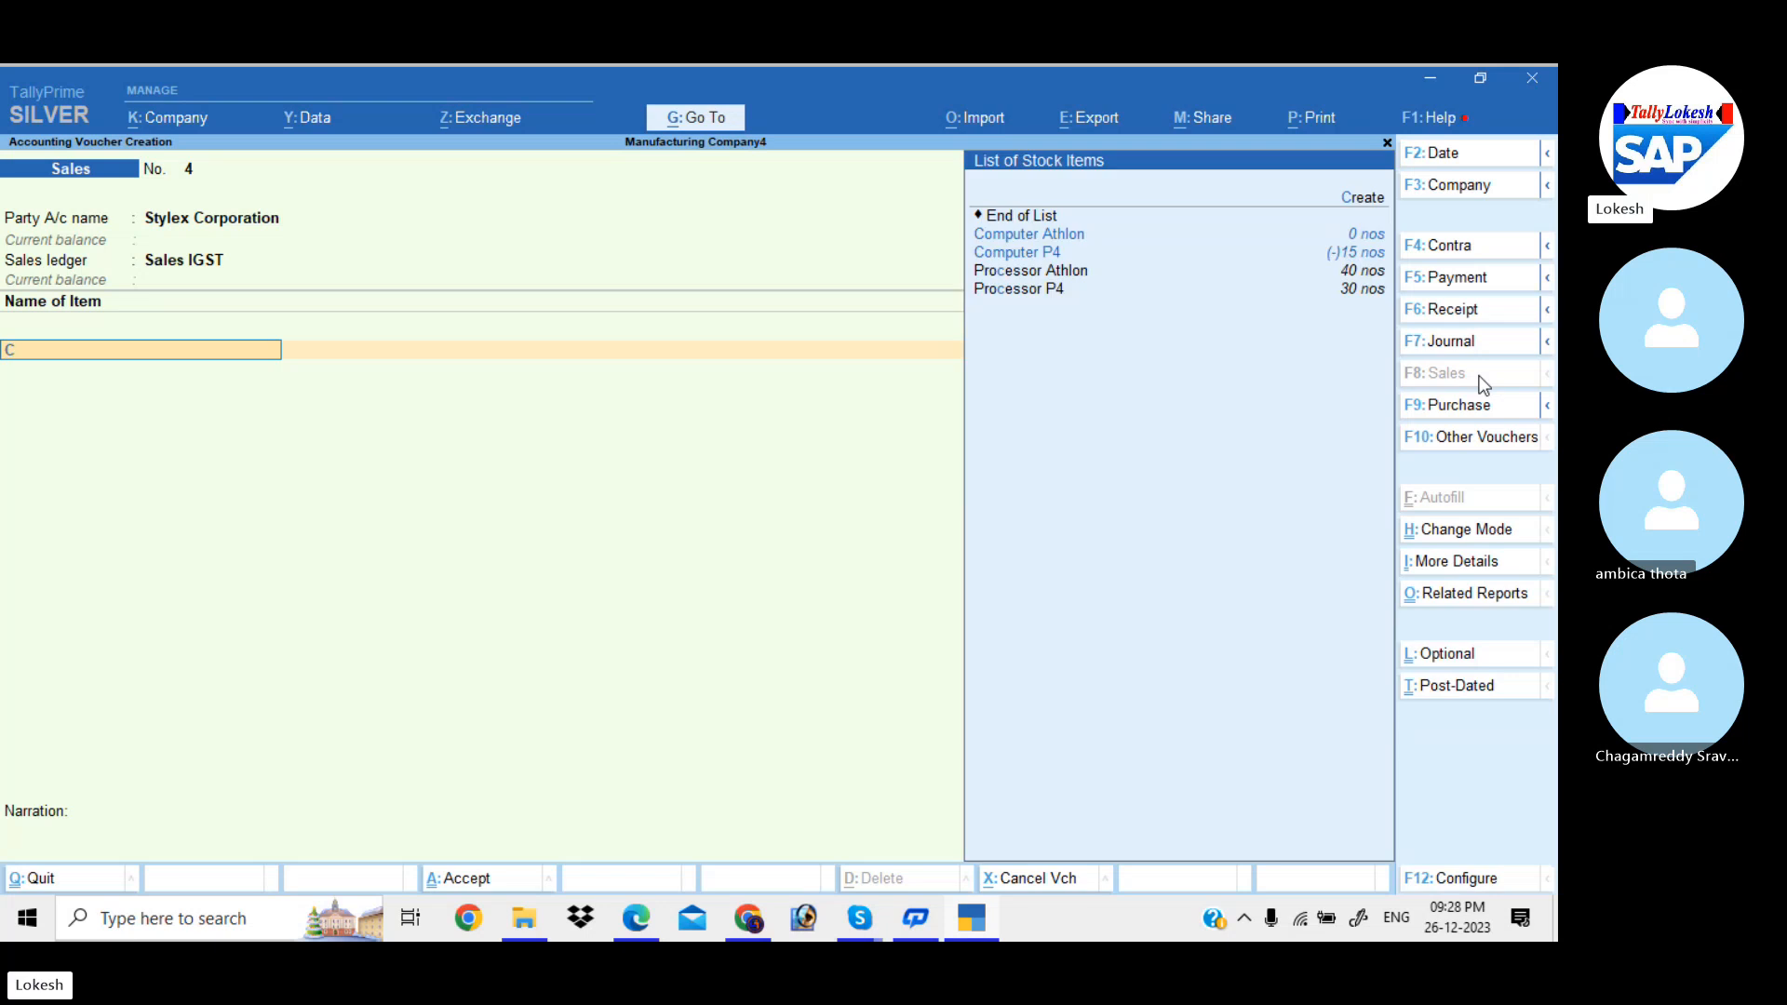
- Add 5 nos of Computer P4 to the Stylex Corporation sale at a rate of 28,500
type("co")
key("Down")
key("Return")
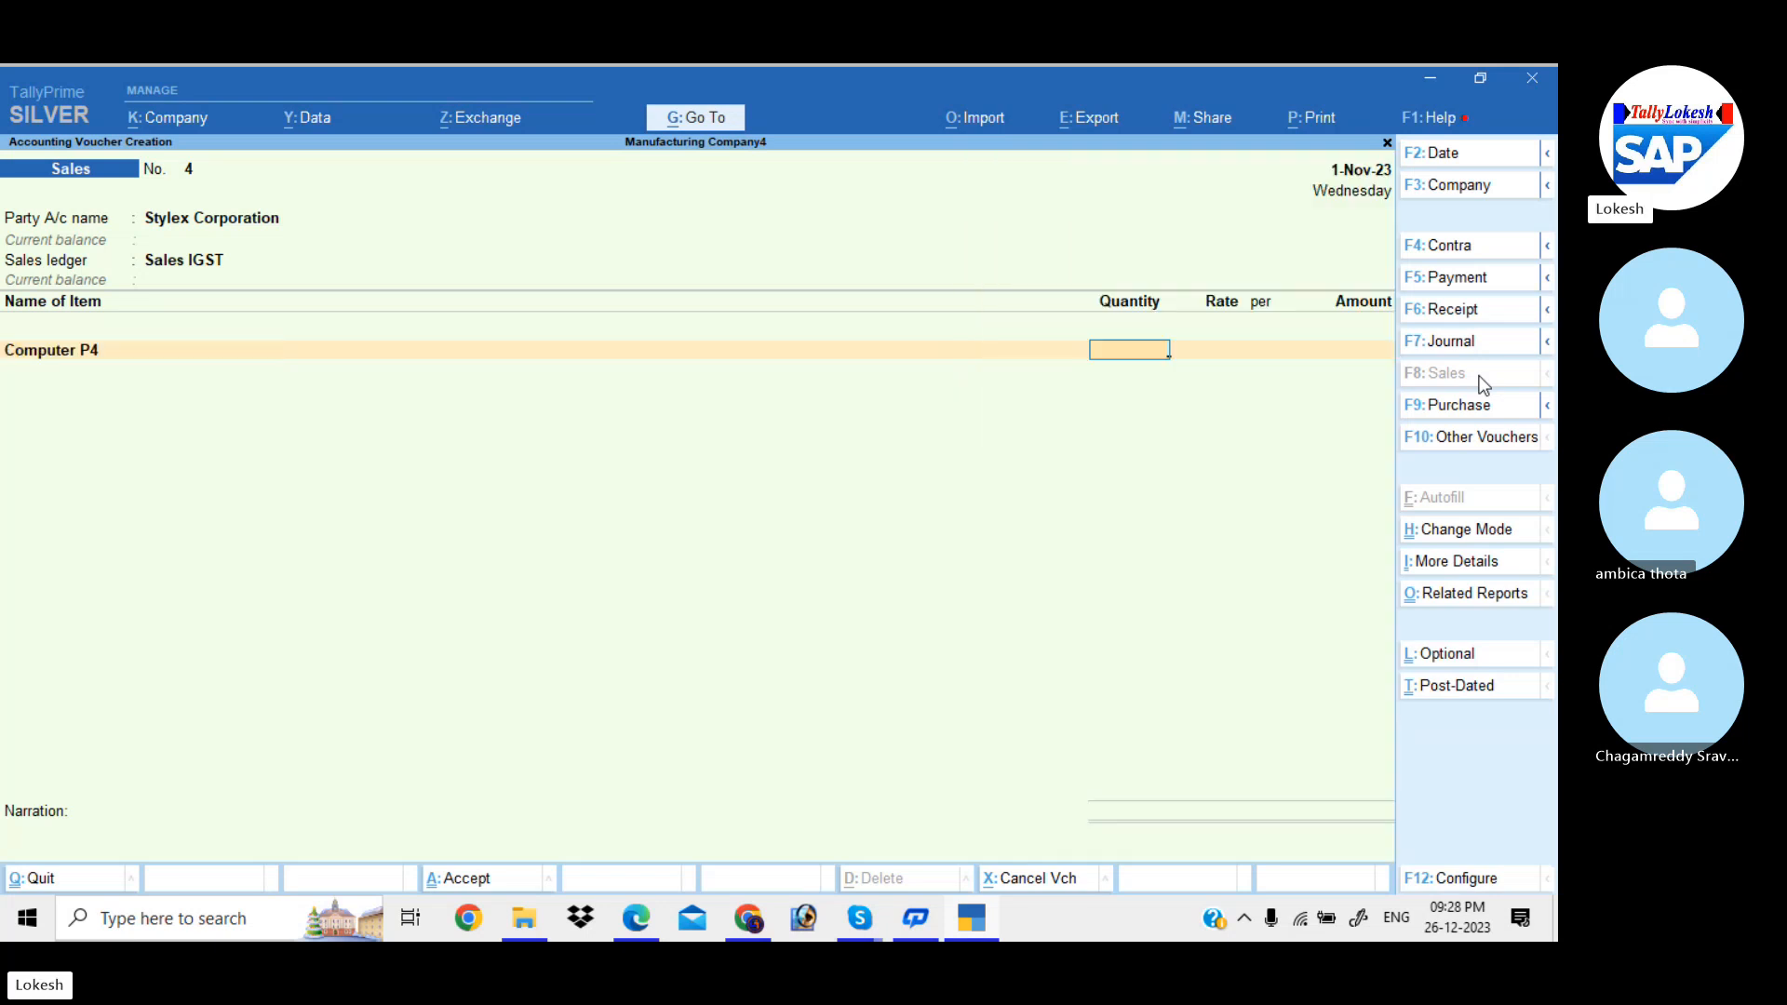
type("5")
key("Return")
key("Return")
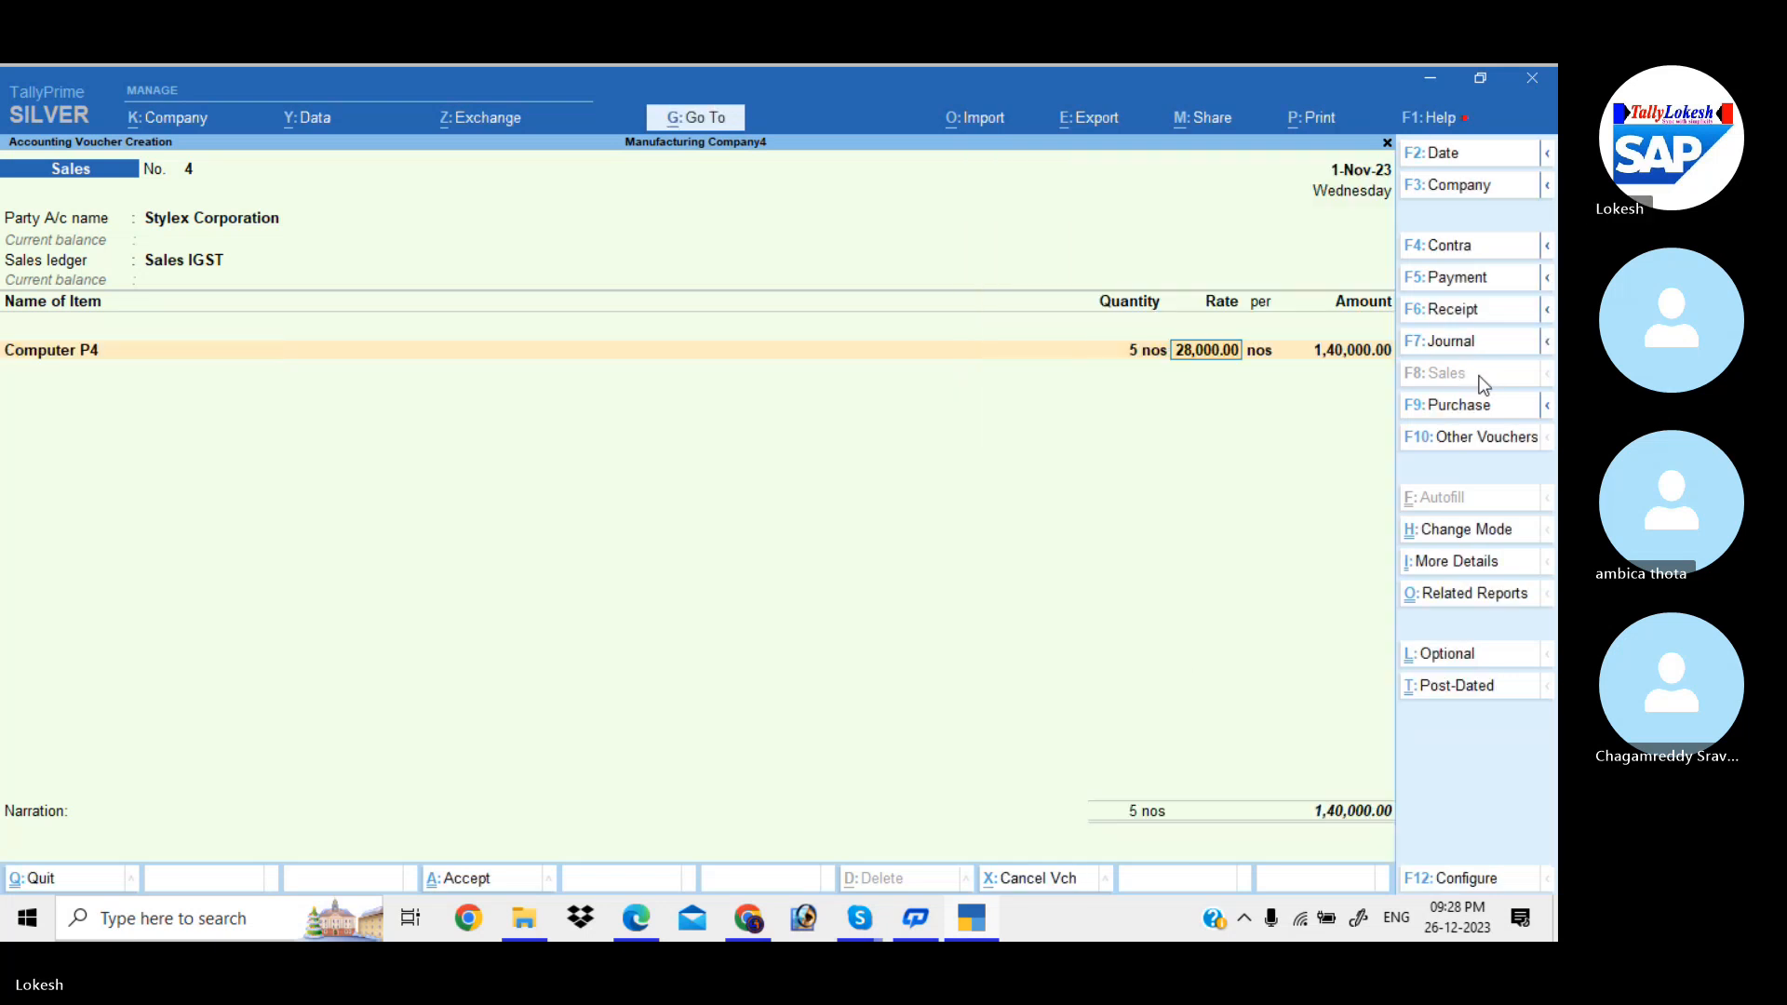
type("28500")
key("Return")
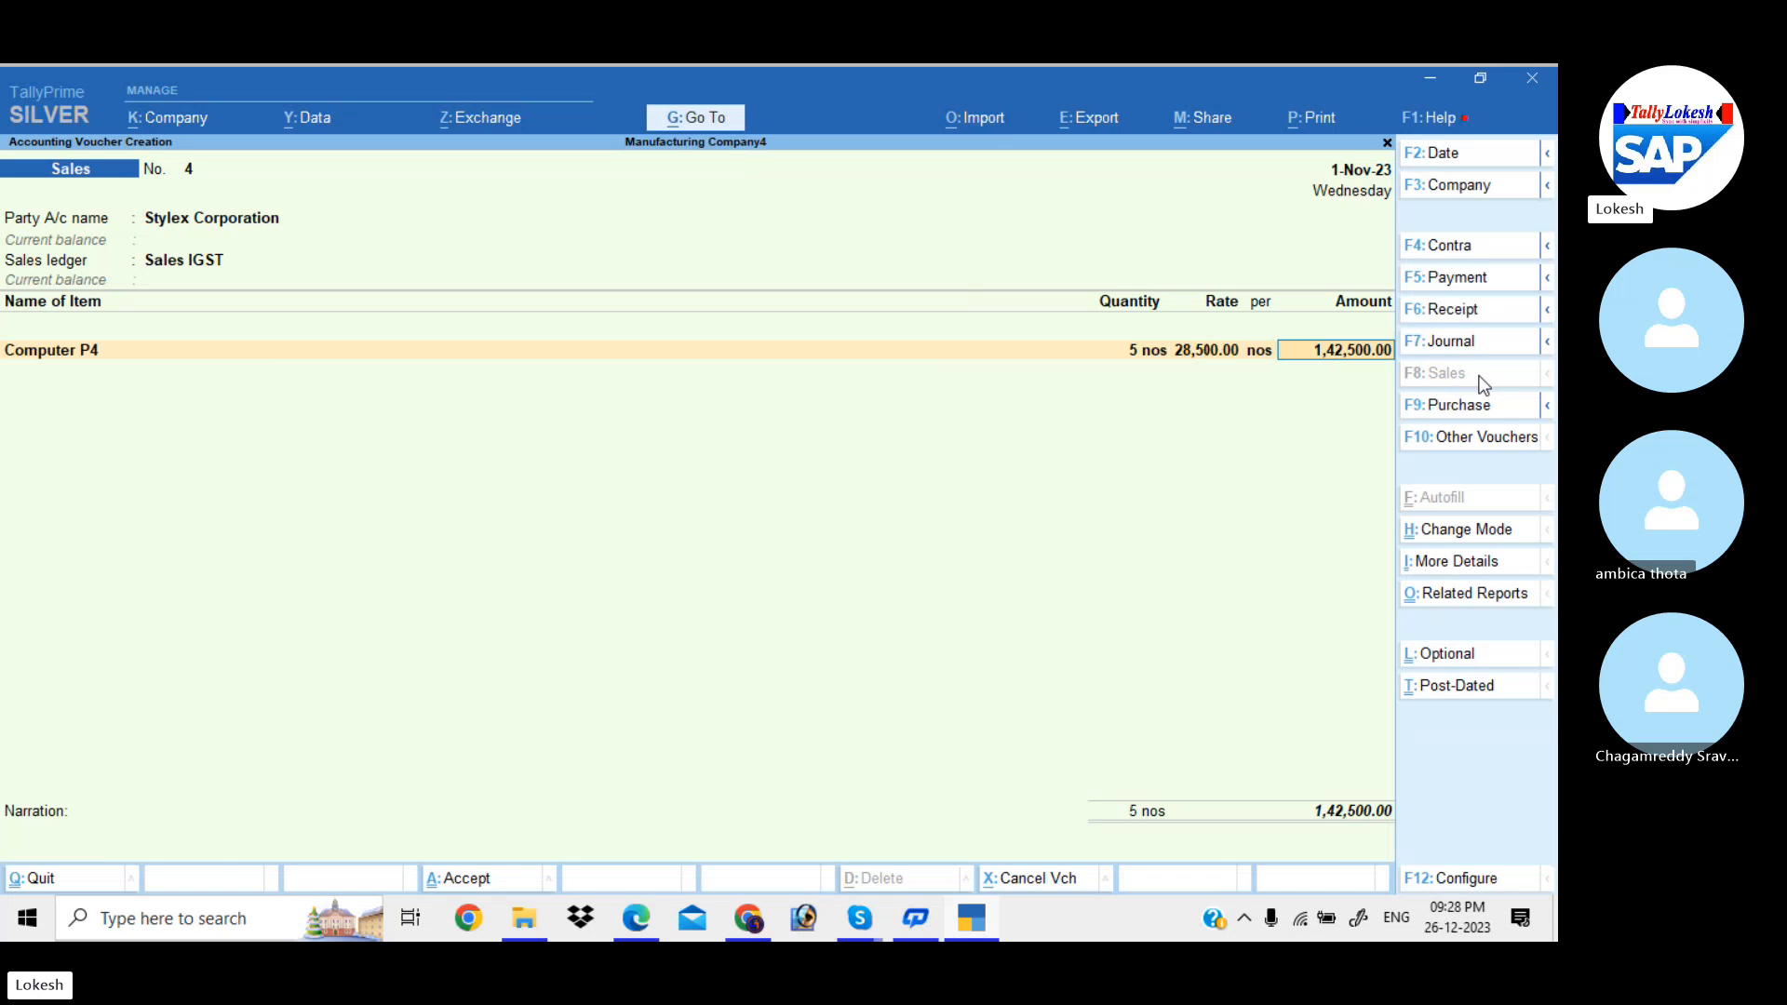
key("Return")
- Add 8 nos of Computer Athlon to the Stylex Corporation sale at a rate of 25,500
key("Down")
key("Up")
key("Return")
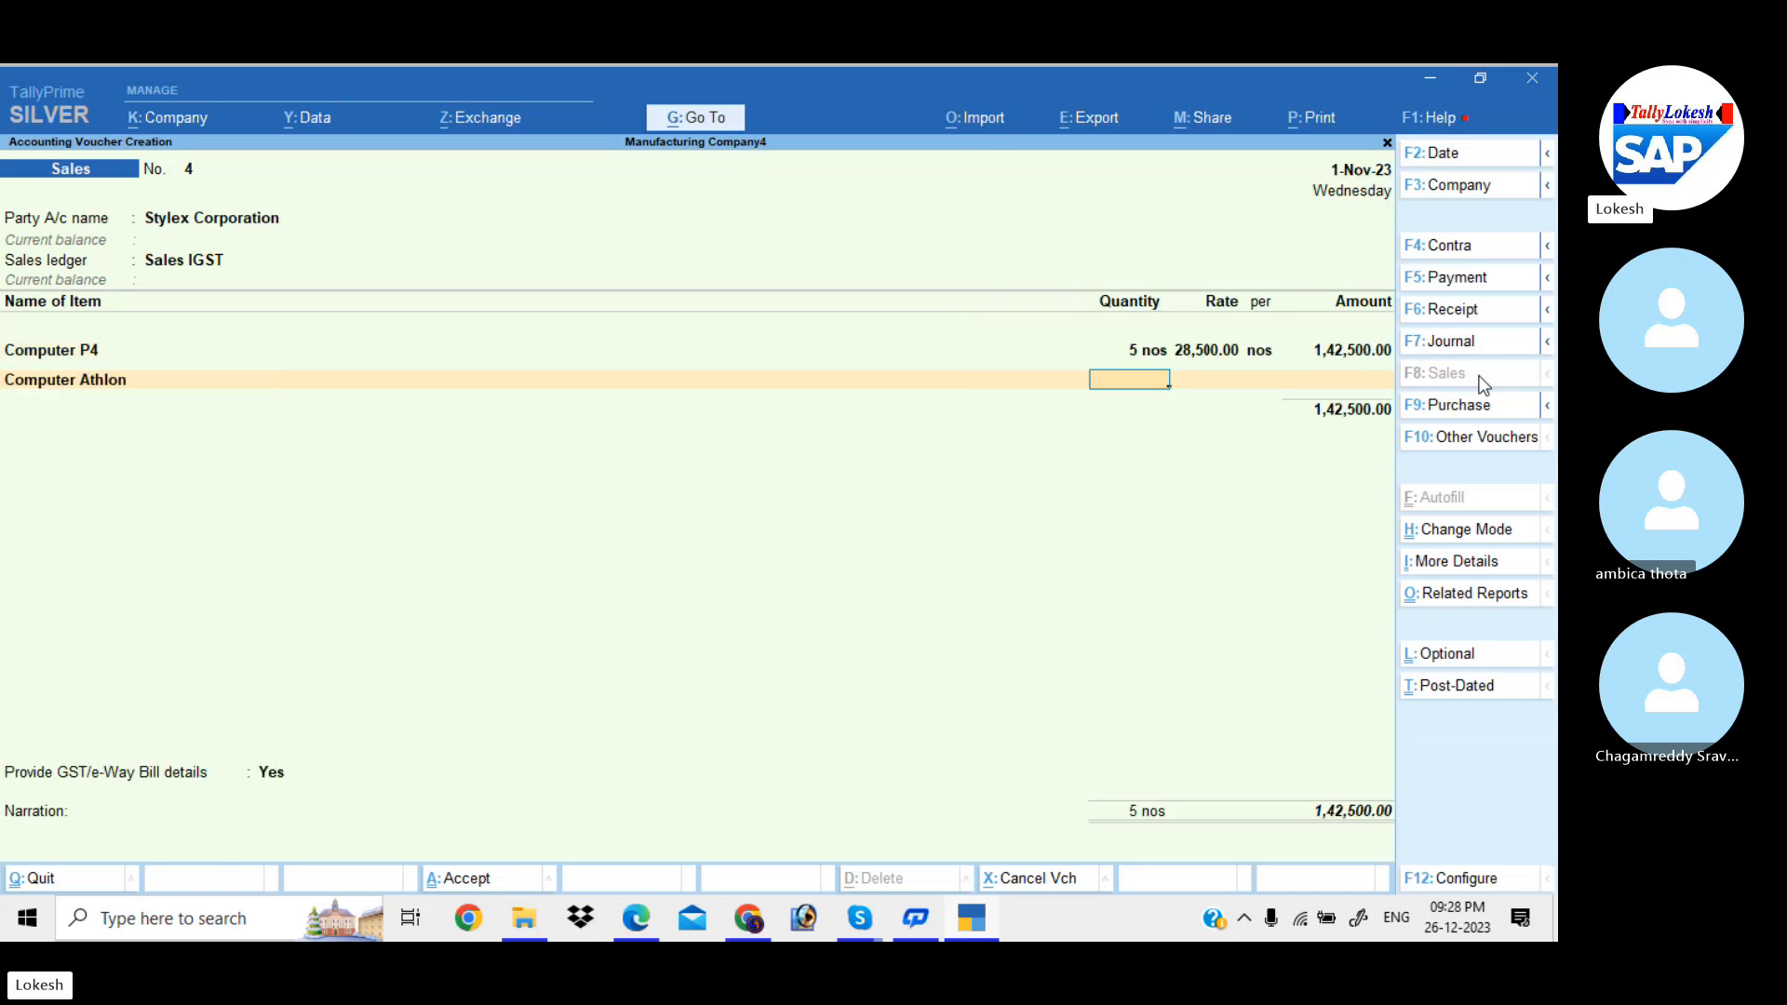
type("8")
key("Return")
key("Return")
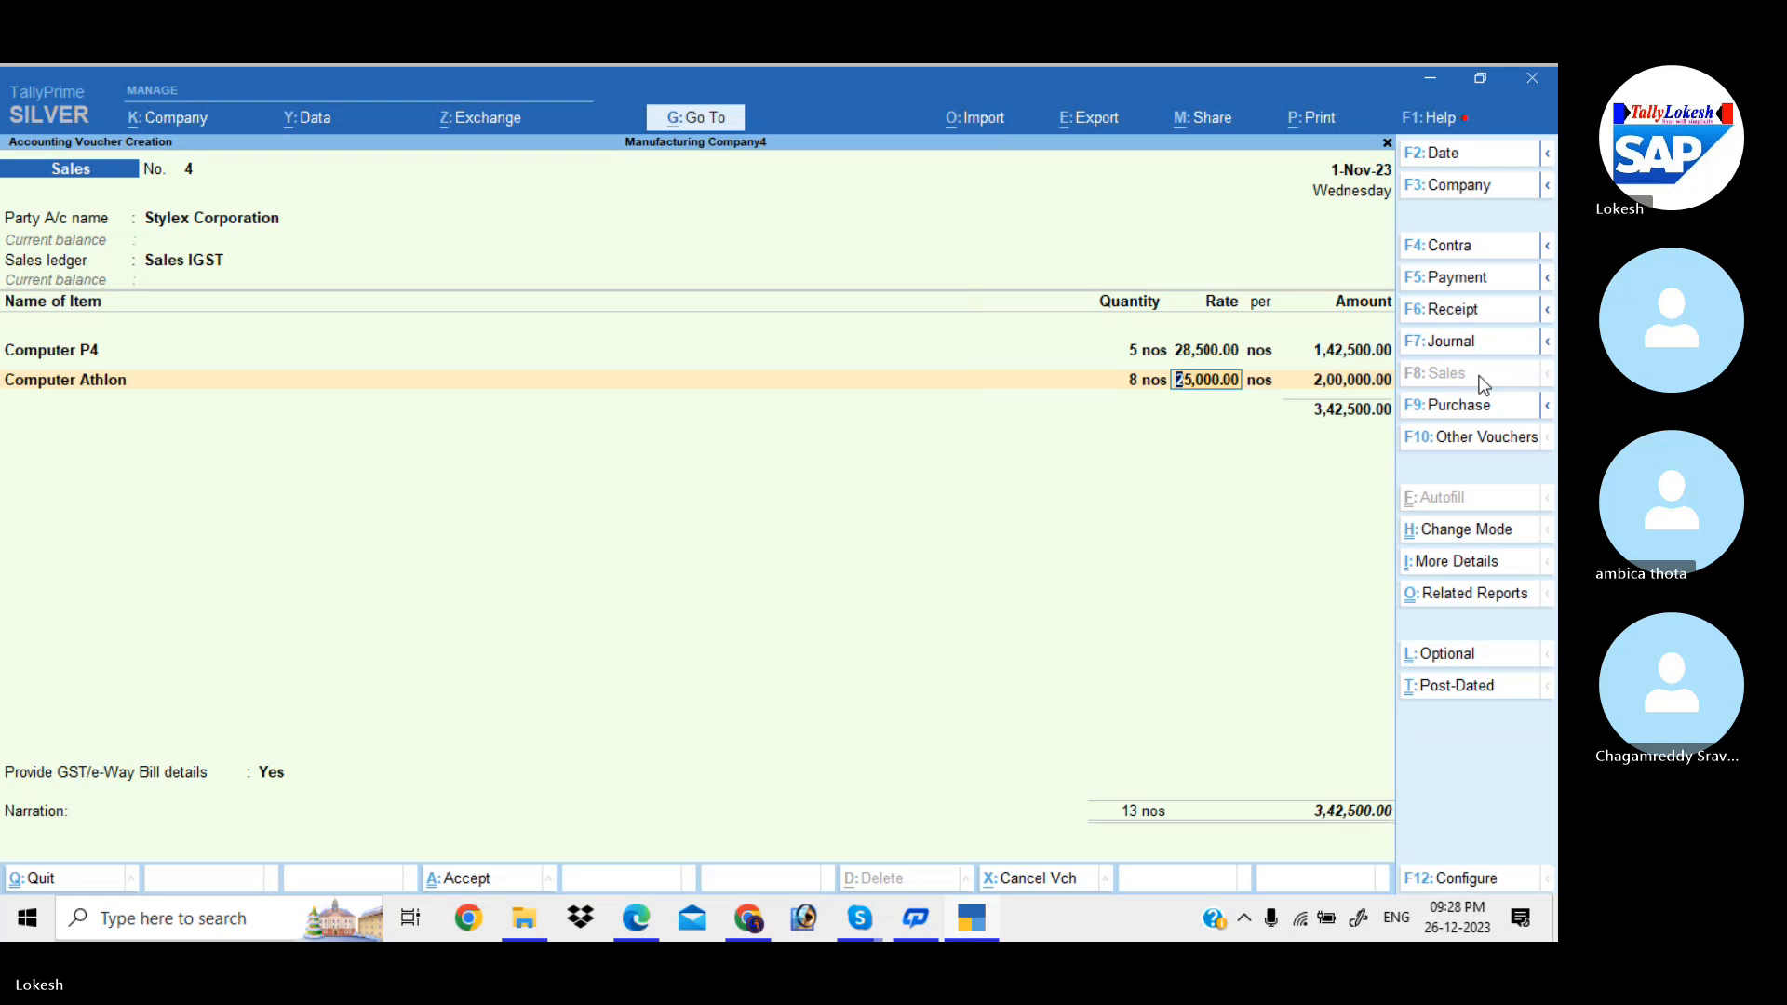
type("25500")
key("Return")
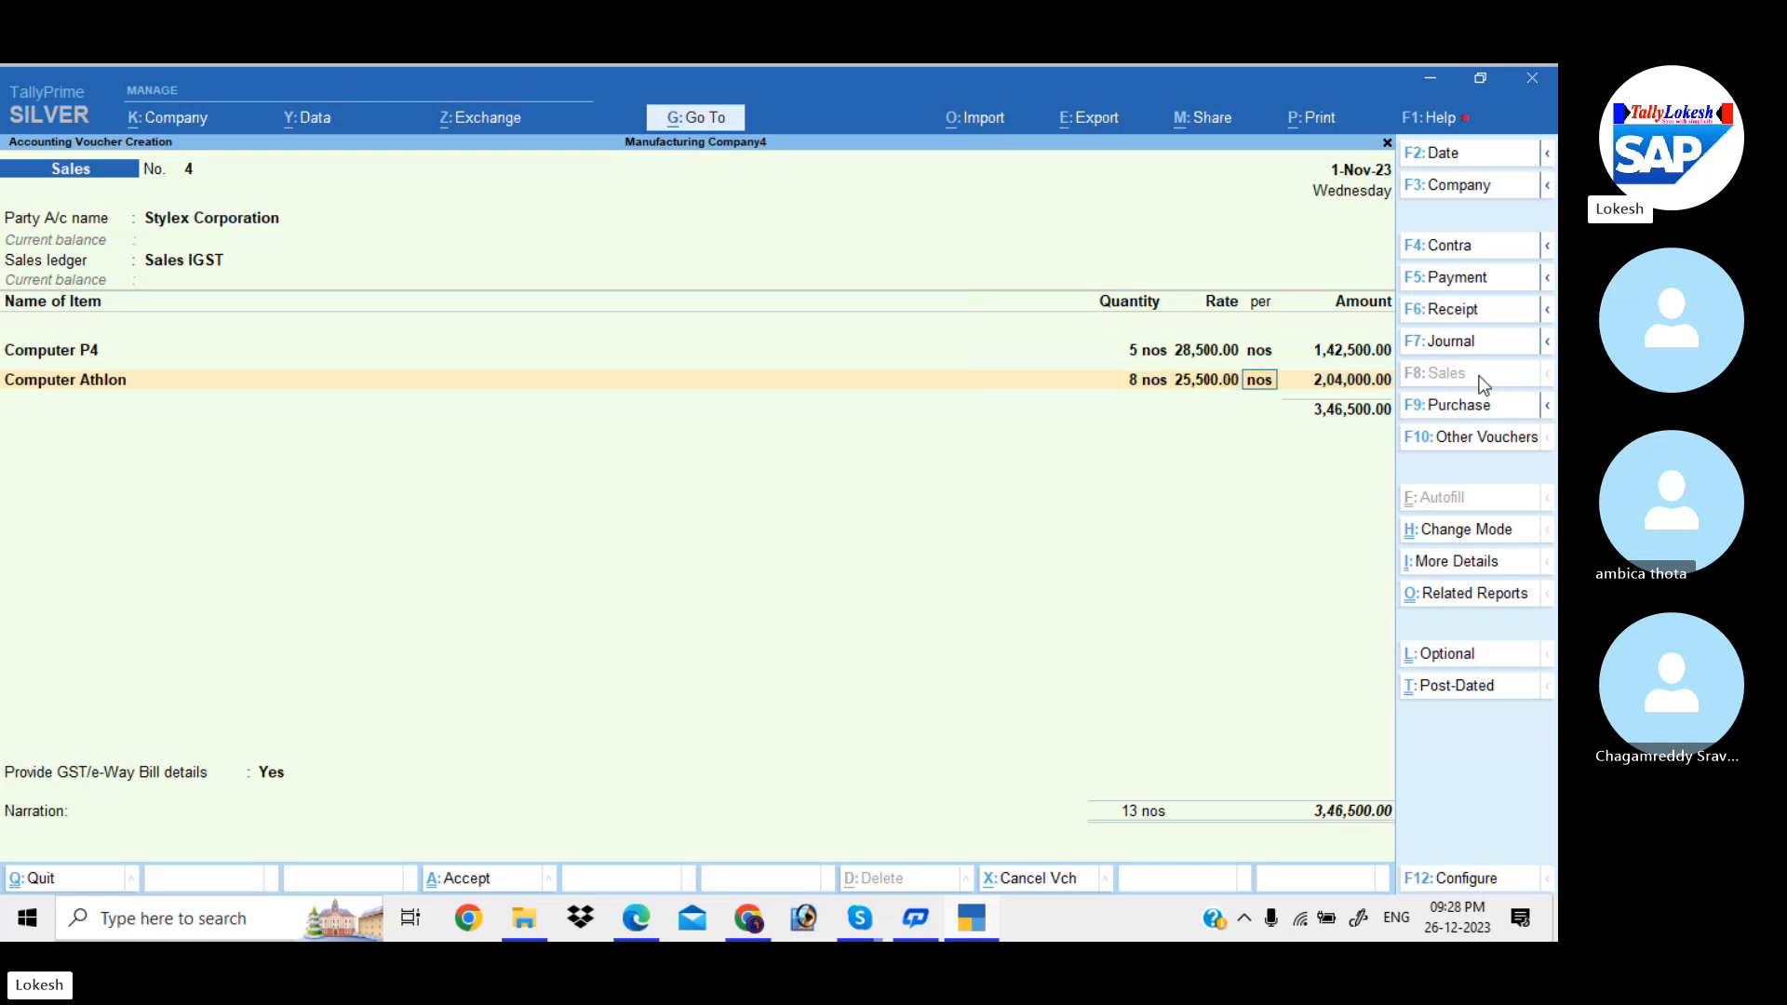
key("Return")
key("Return")
- End the item list and add a newly created IGST ledger under Duties & Taxes with duty type GST to the sale
key("Return")
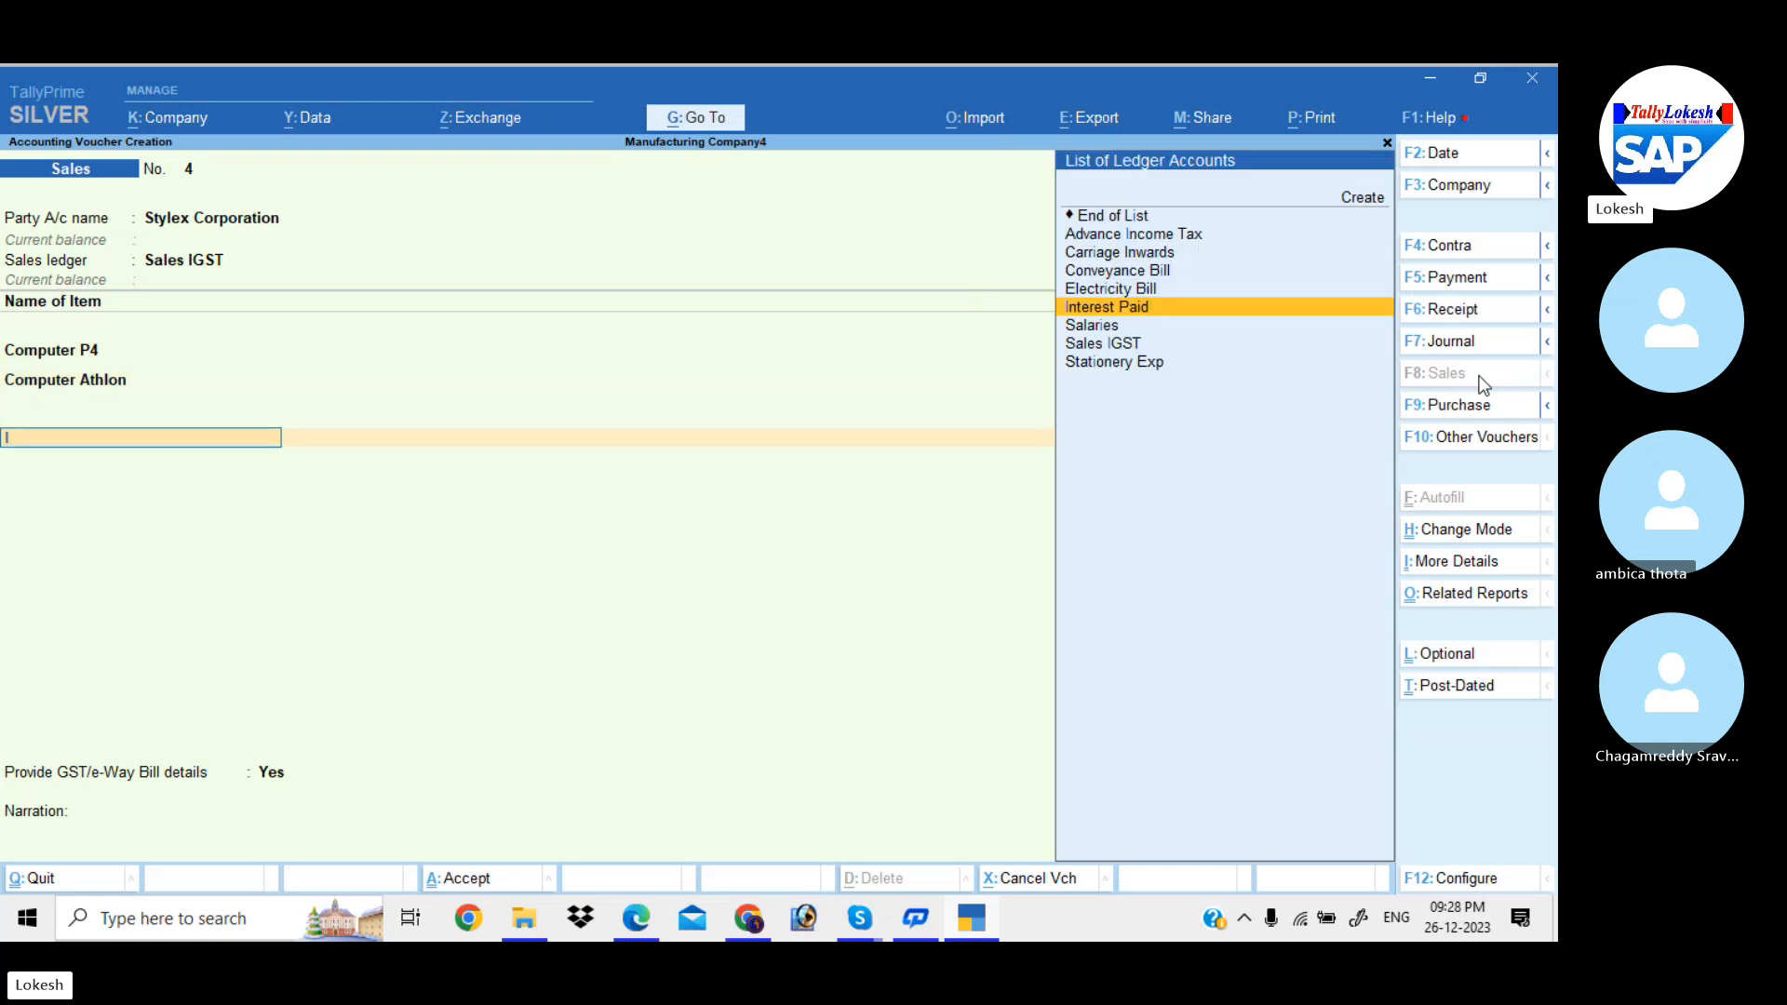
type("I")
key("alt+c")
type("IGST")
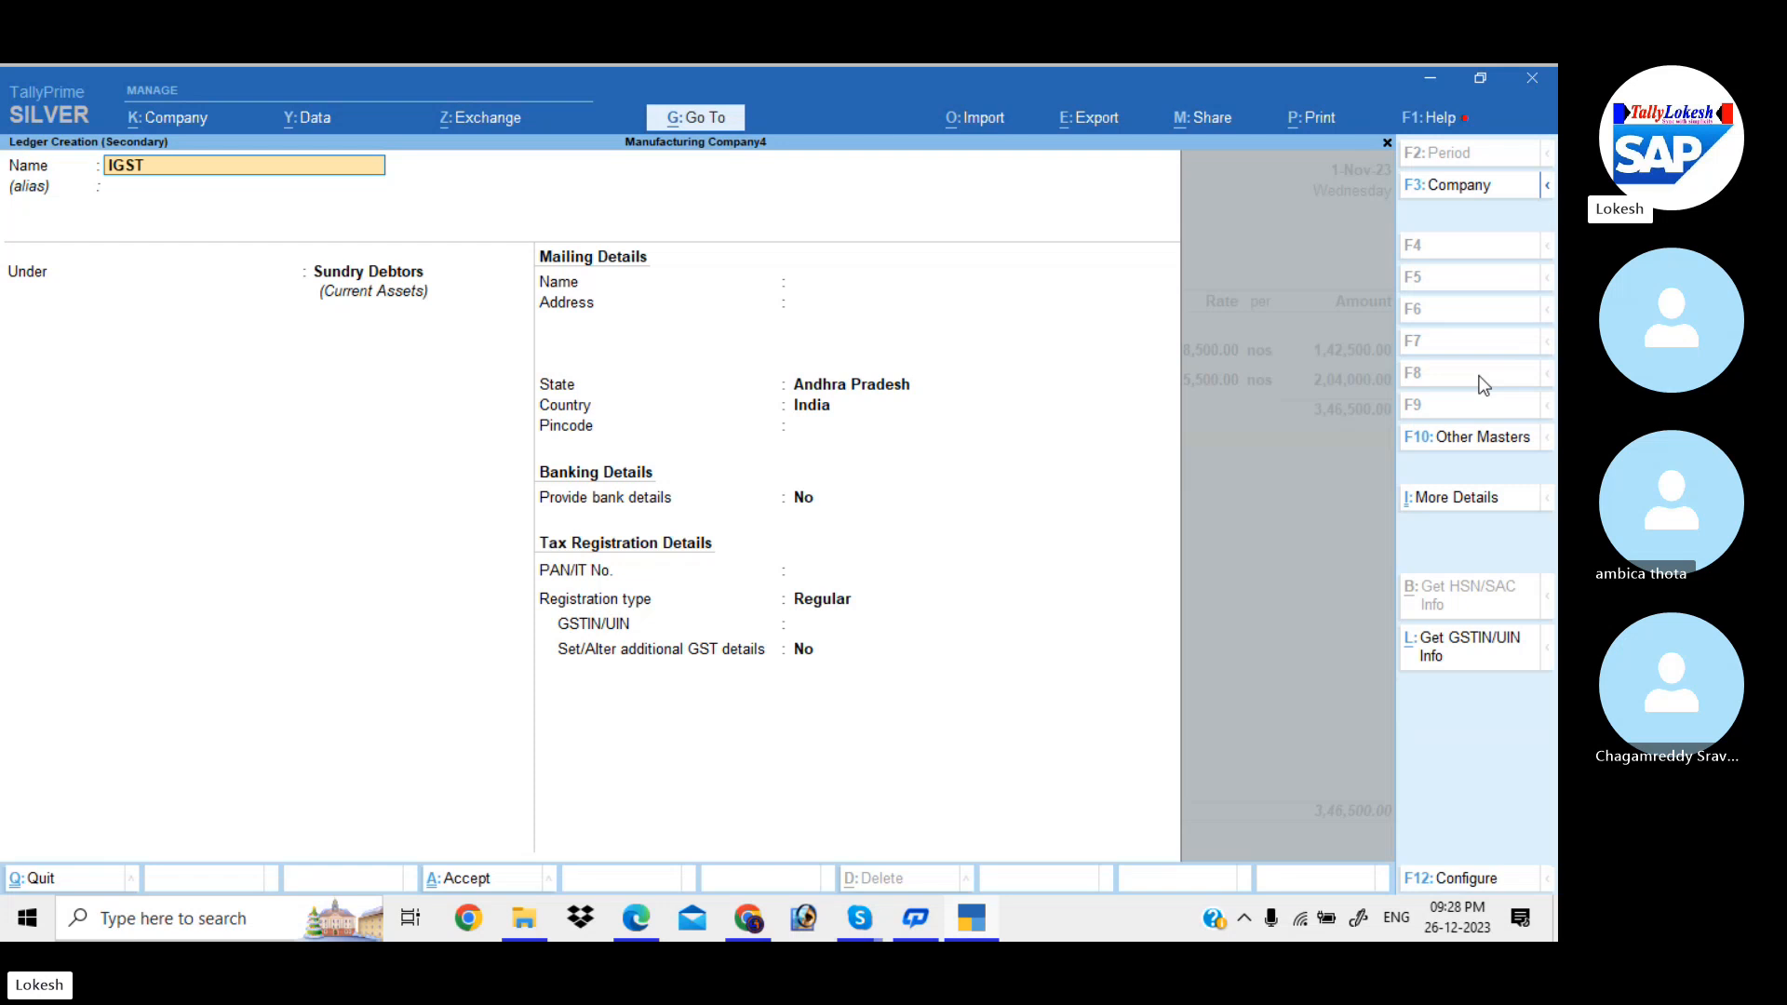
key("Return")
key("Return")
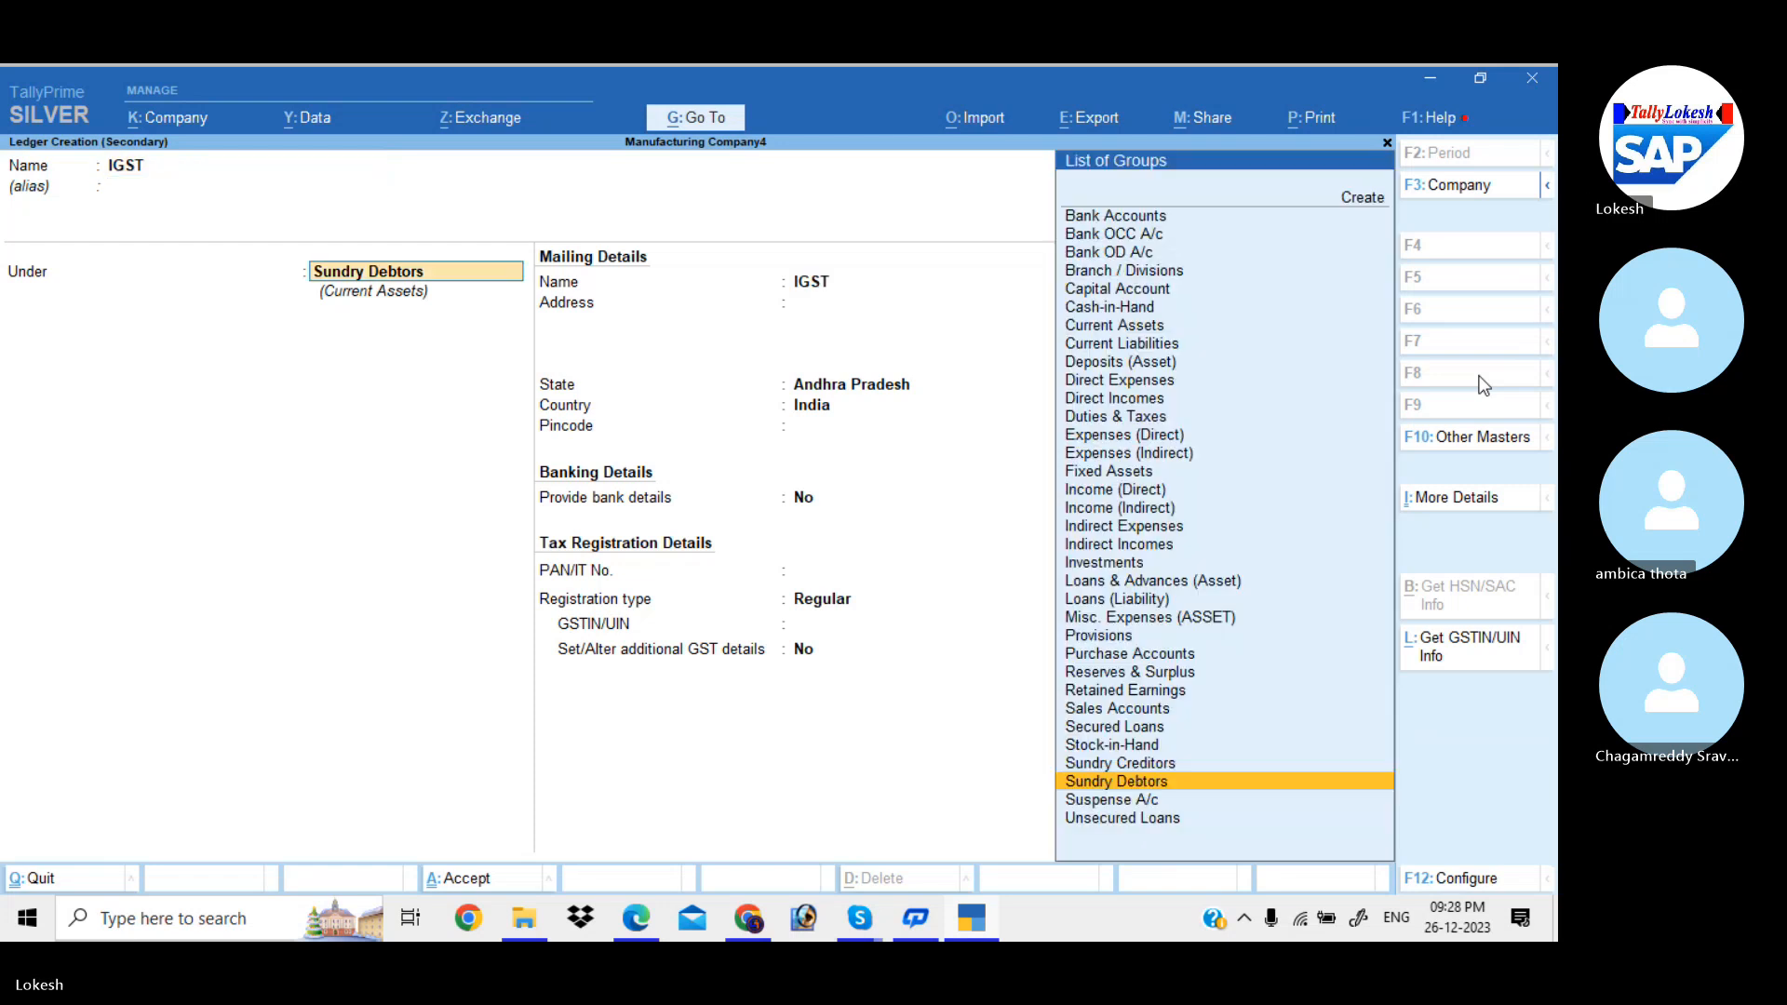
type("du")
key("Return")
key("Up")
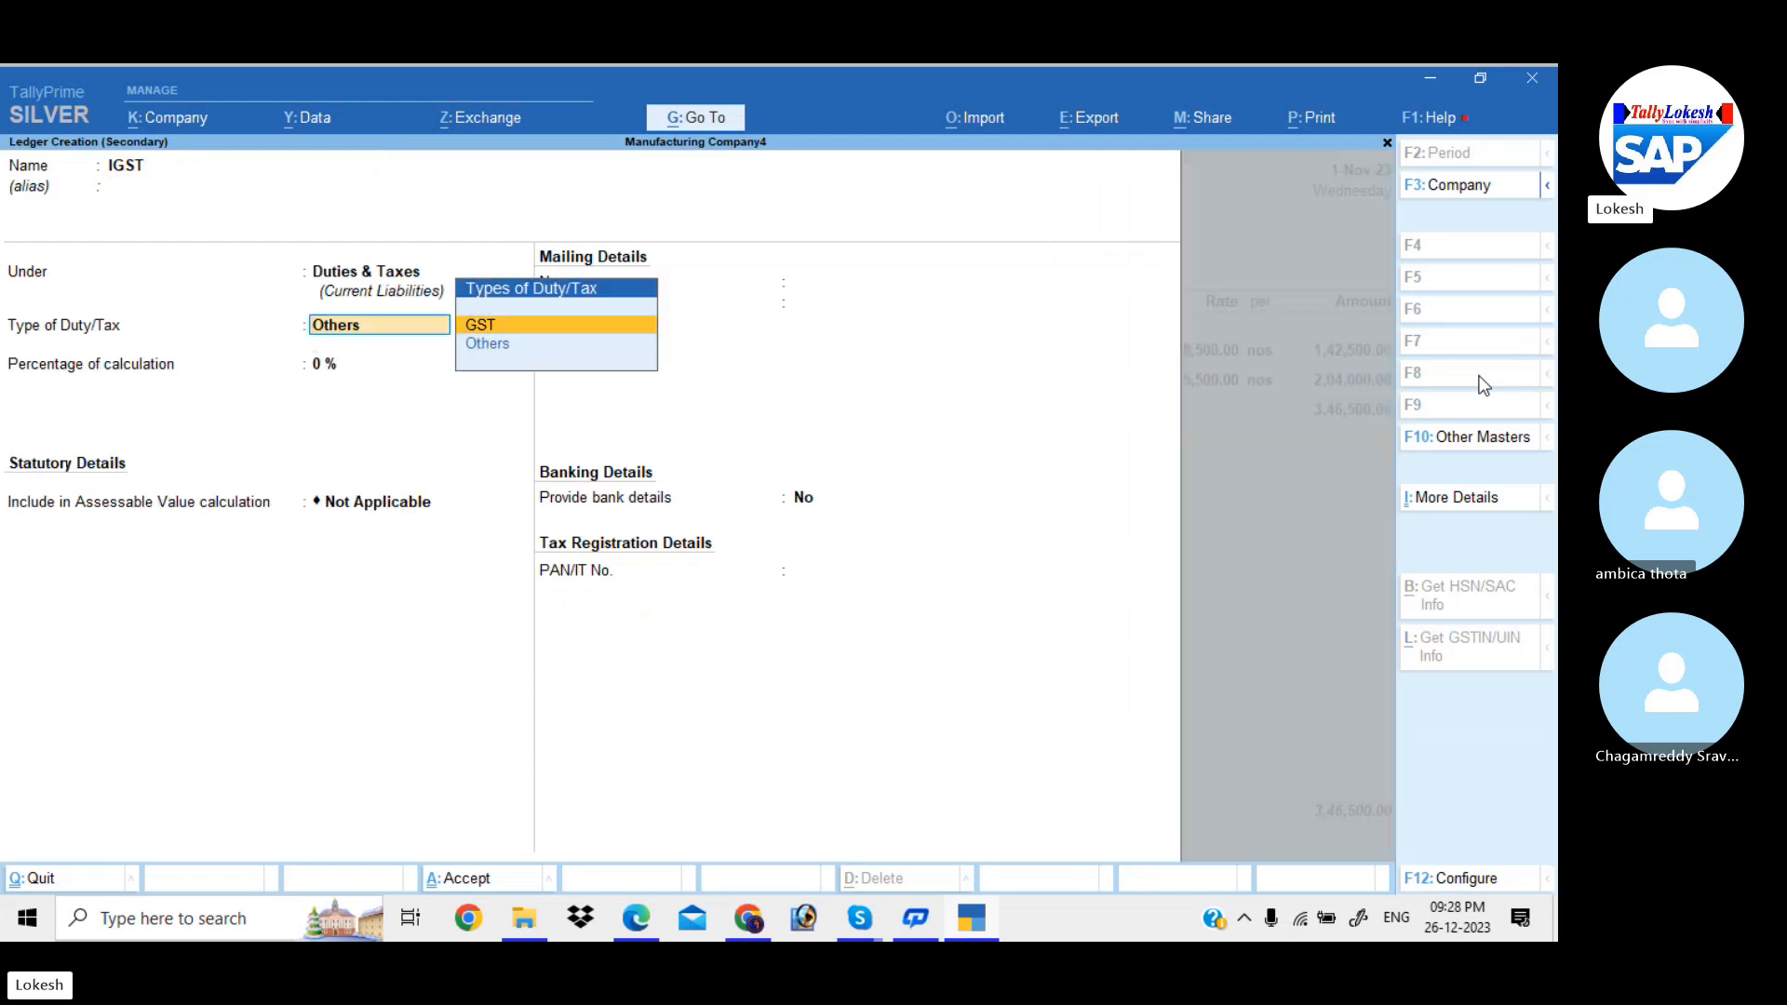
key("Return")
key("Return")
key("ctrl+a")
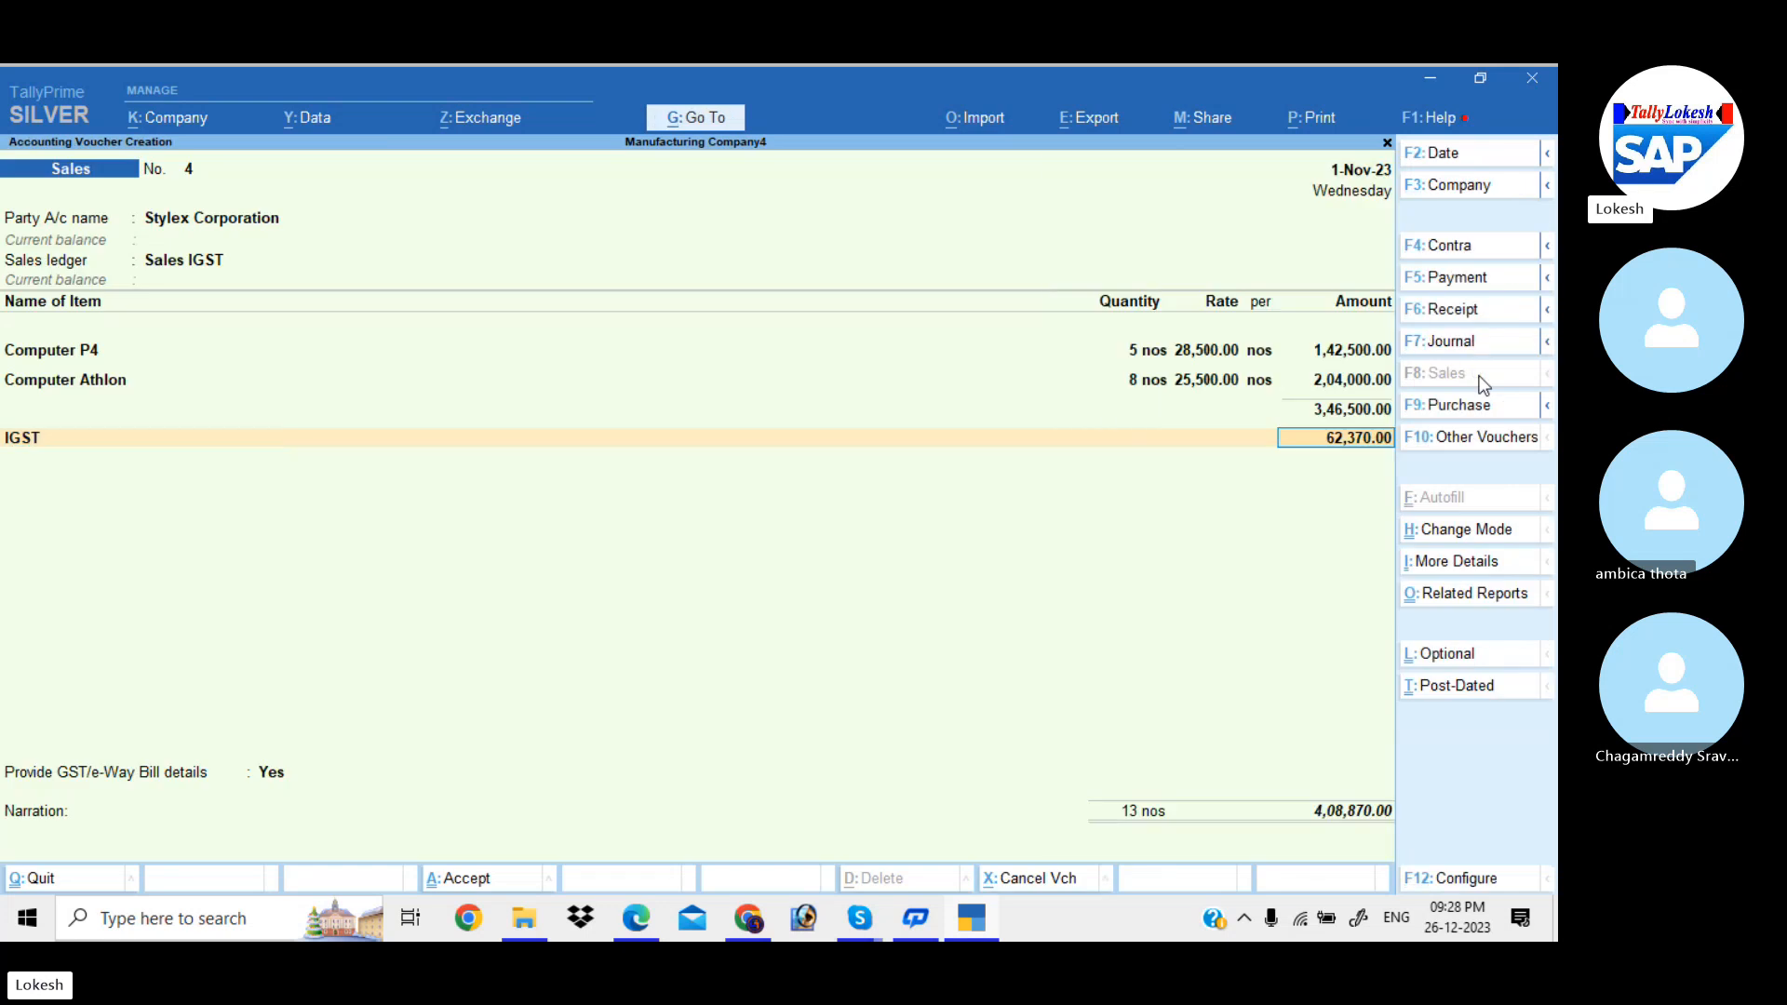
- Set the GST/e-Way Bill details option to No and save the Stylex Corporation sales voucher
key("Return")
key("Return")
key("n")
key("Return")
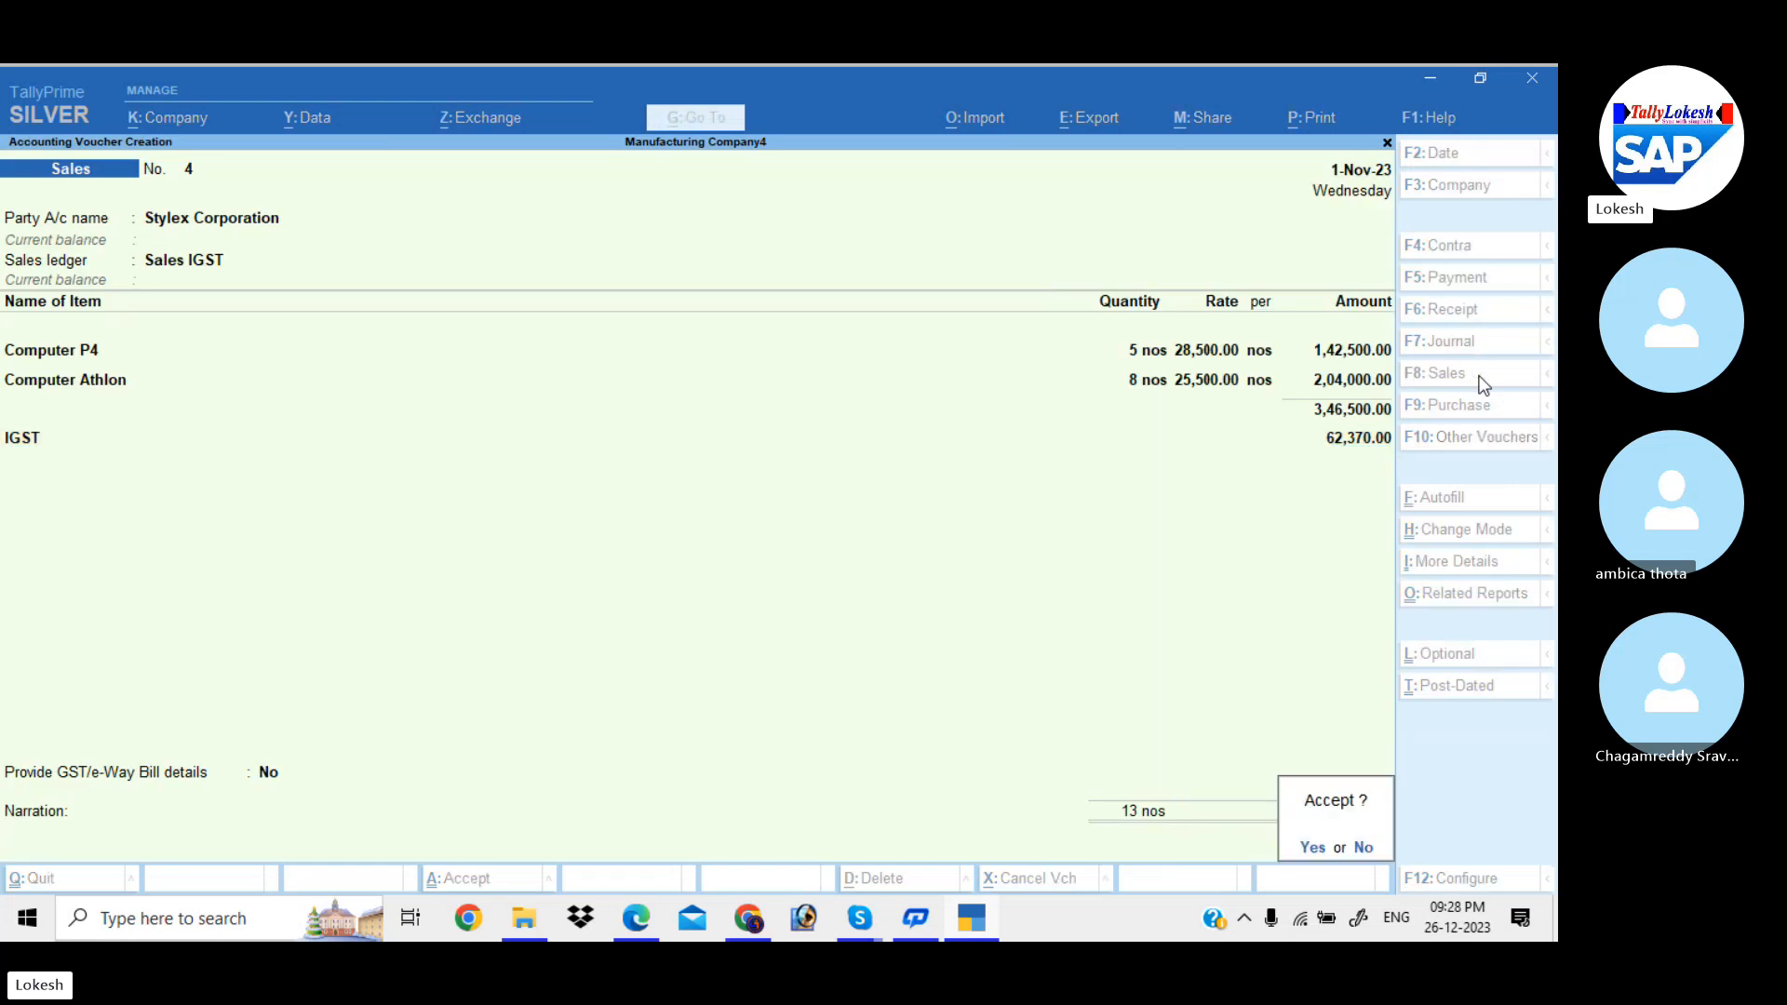
key("Return")
key("n")
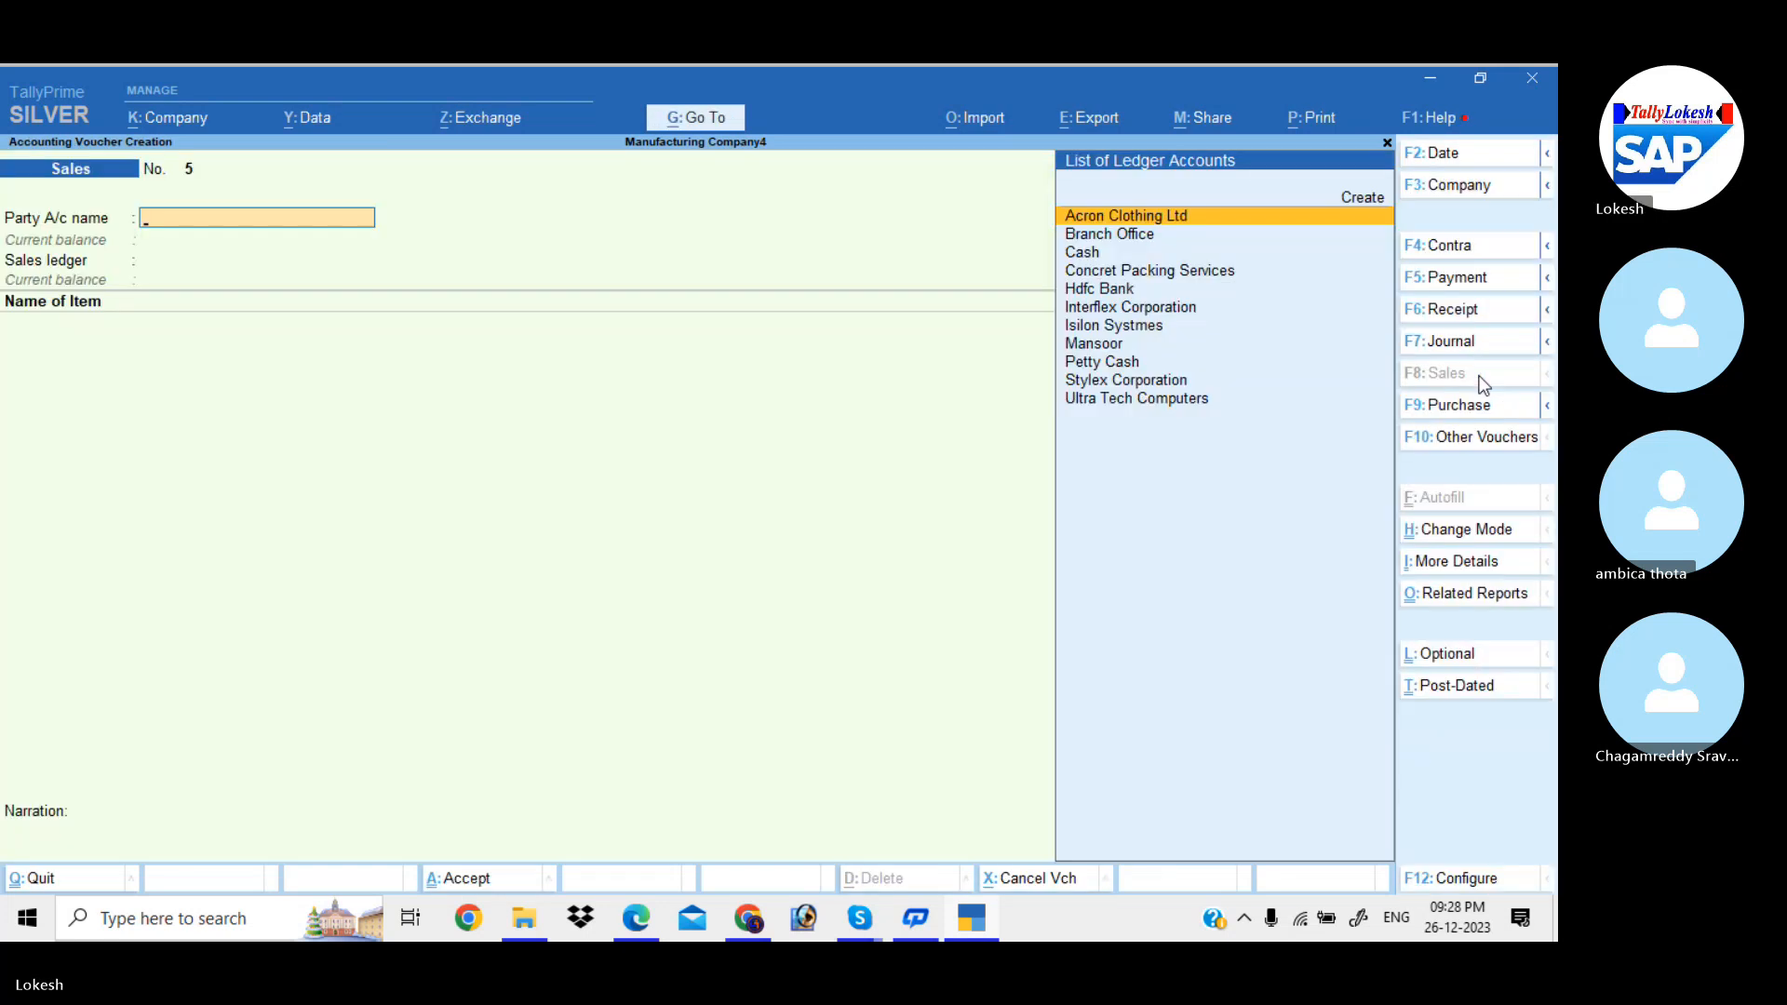
- Change the voucher type to Credit Note
left_click(1465, 447)
key("Up")
key("Up")
key("Up")
key("Up")
key("Up")
key("Up")
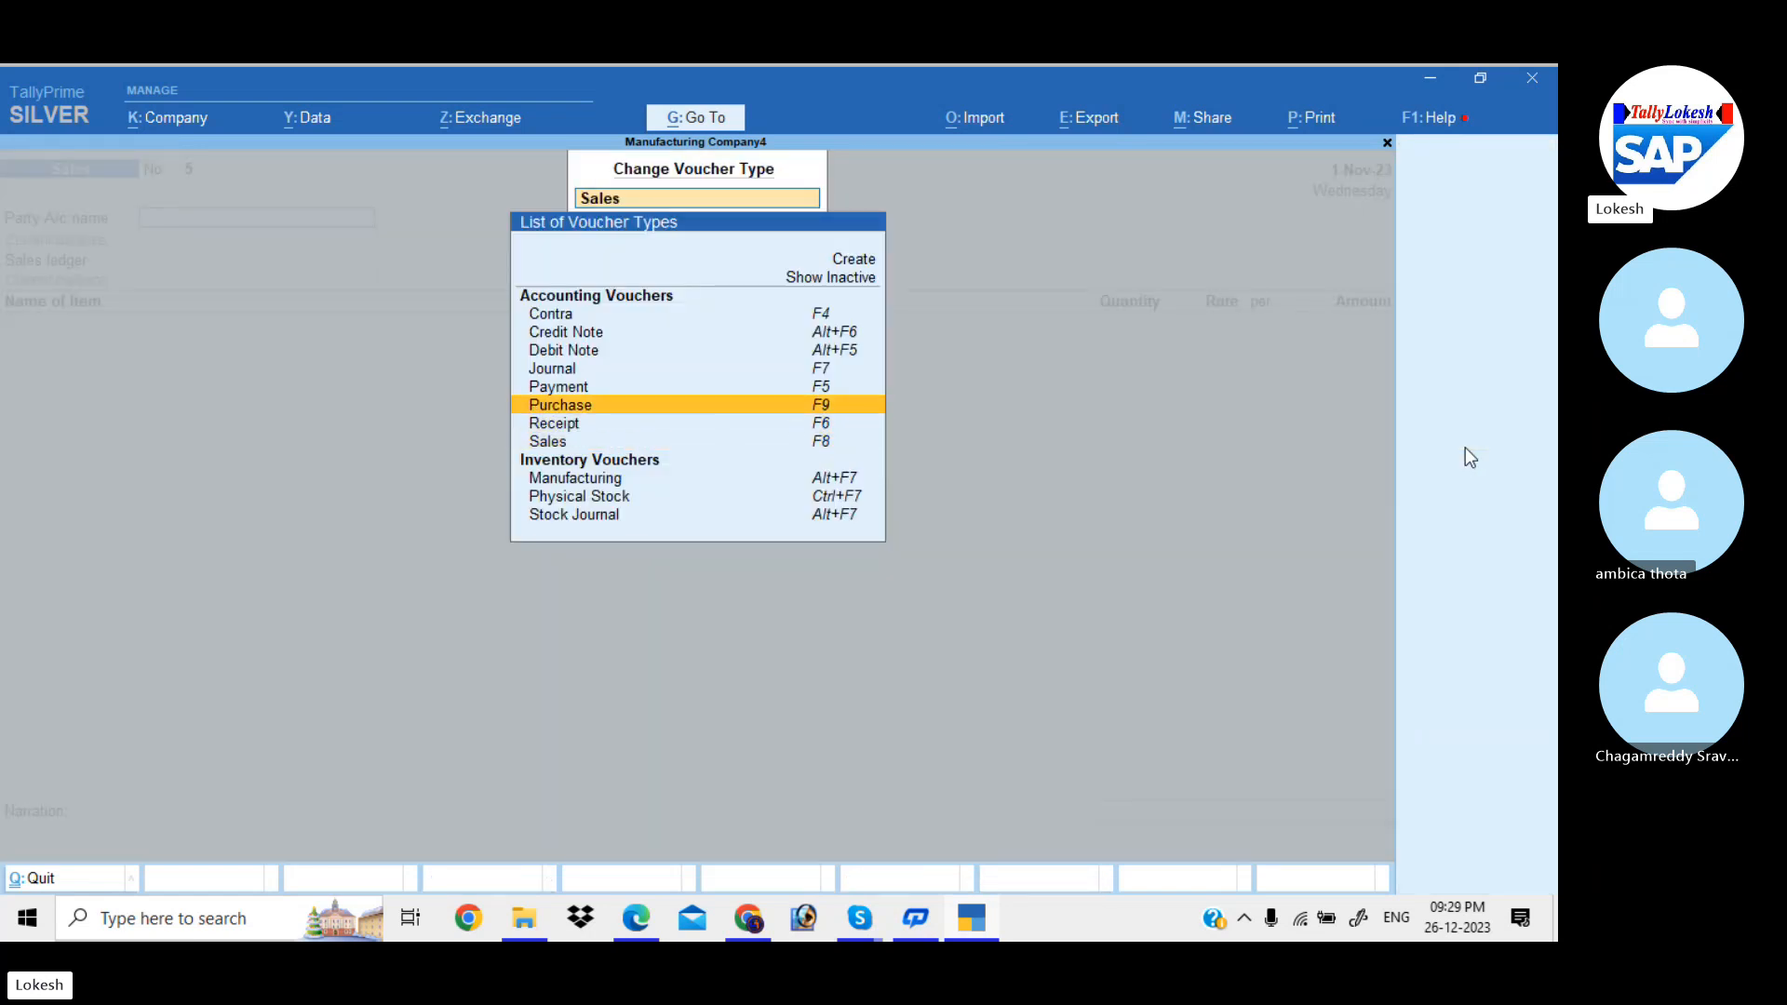
key("Return")
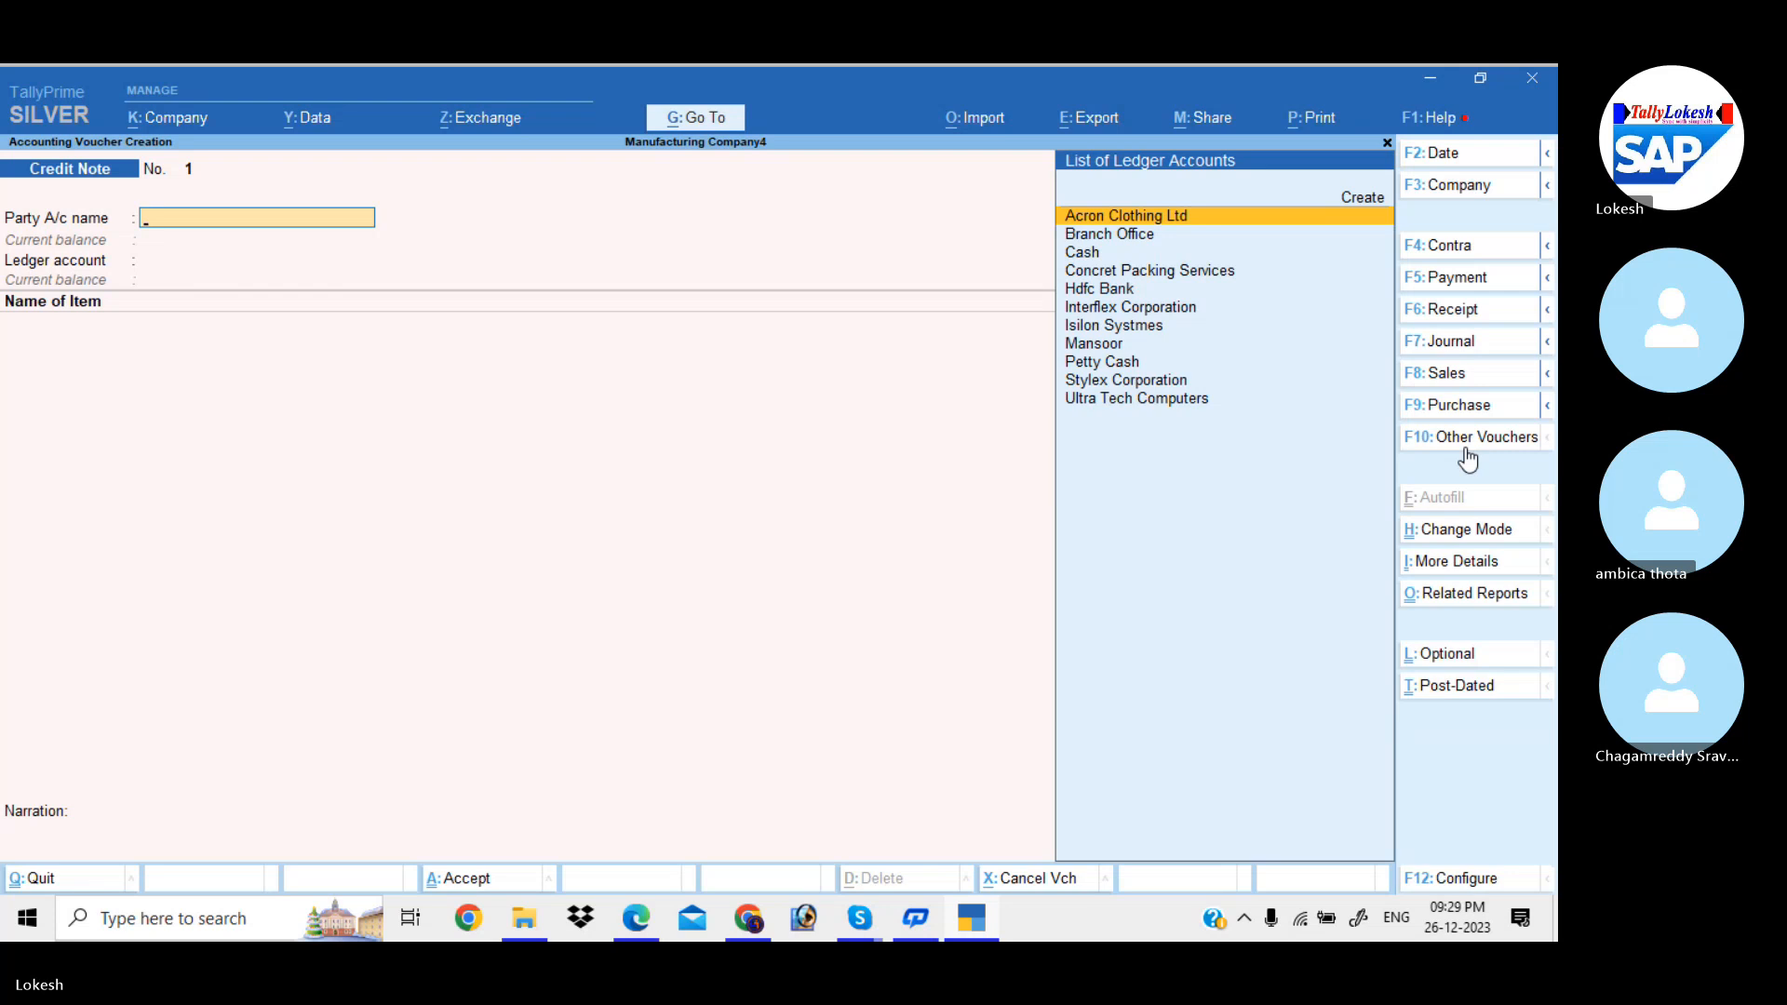
- Choose Stylex Corporation as the credit note party and leave the receipt and original invoice details blank
type("st")
key("Return")
key("Return")
key("Return")
key("Return")
key("Return")
key("Return")
key("Return")
key("Return")
key("Return")
key("Return")
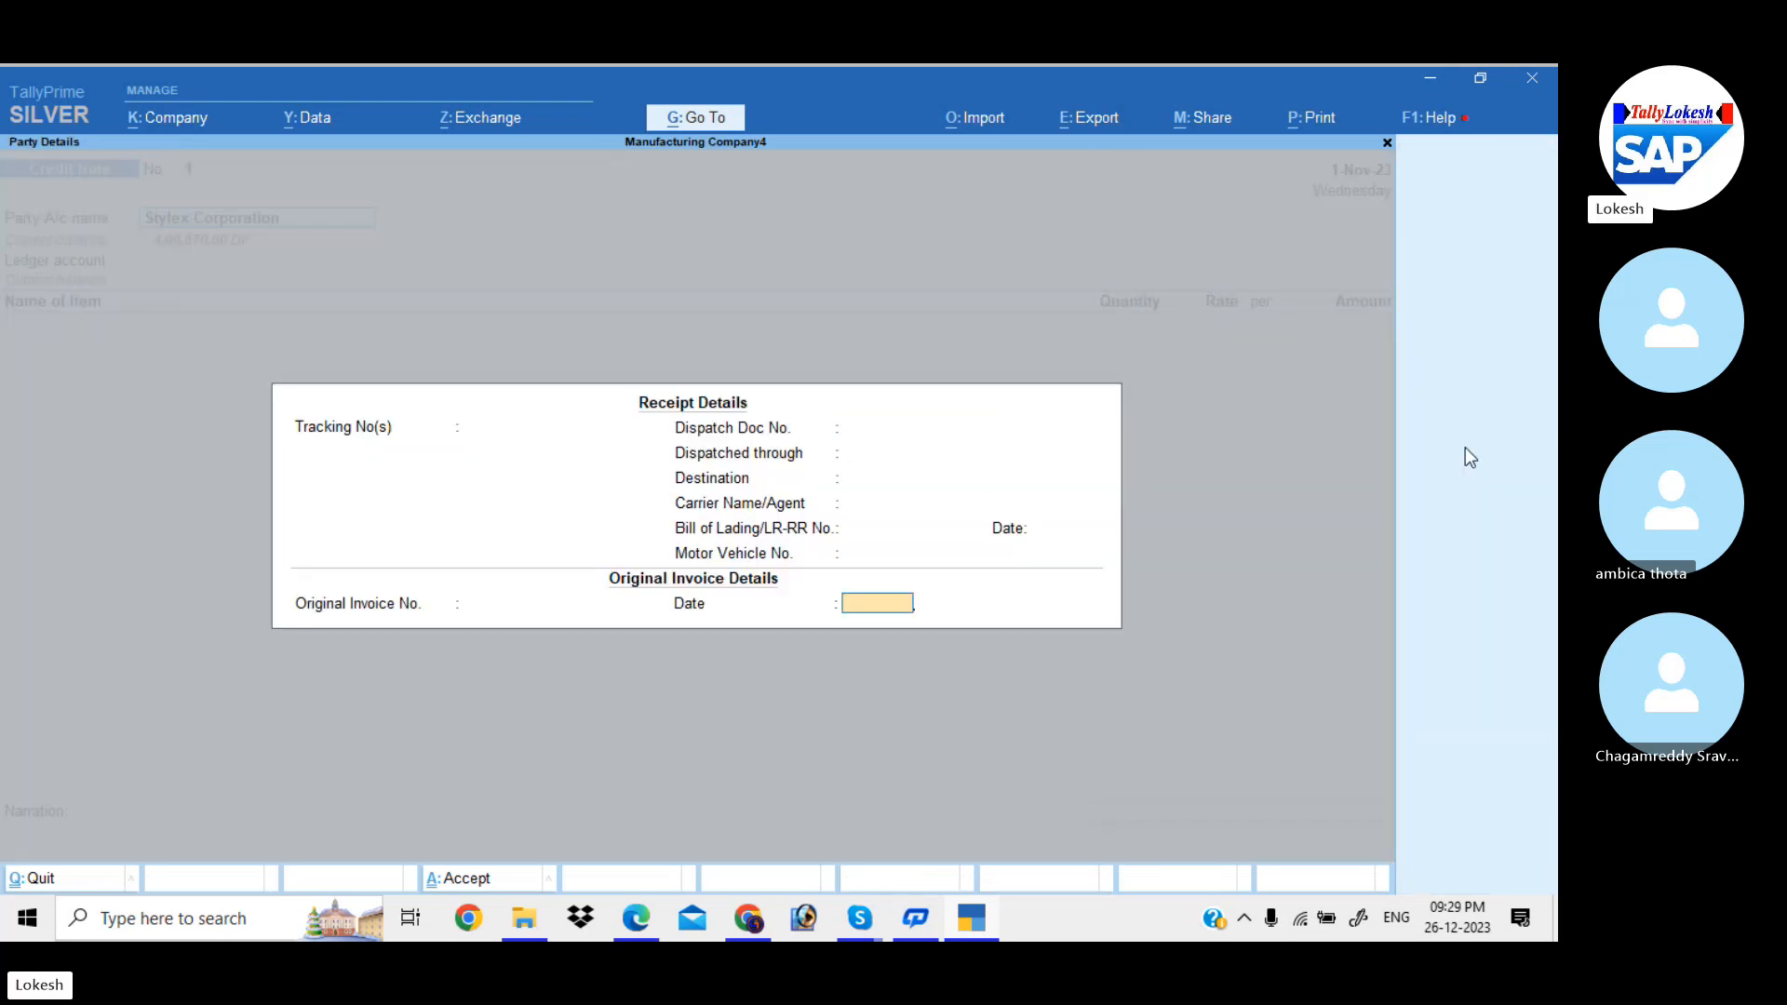
key("Return")
- Accept the party details with Gujarat as place of supply and choose Sales IGST as the credit note's ledger account
key("Return")
key("Return")
key("Return")
key("Return")
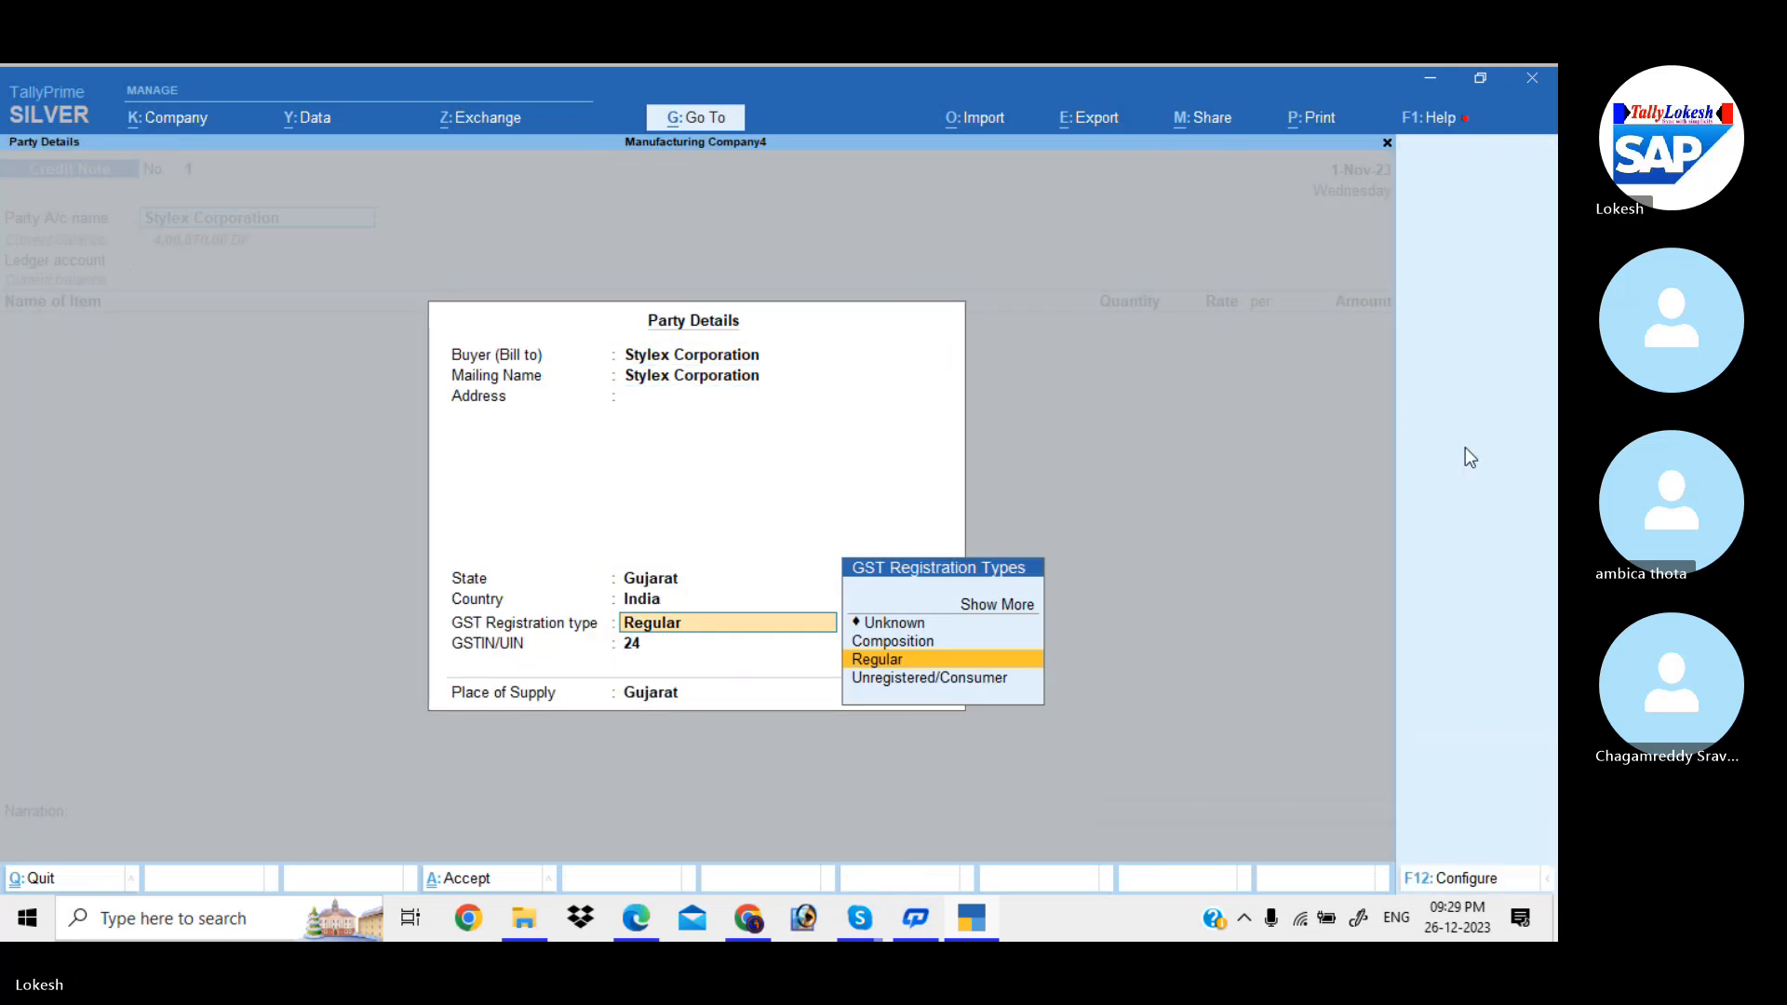
key("Return")
key("Return")
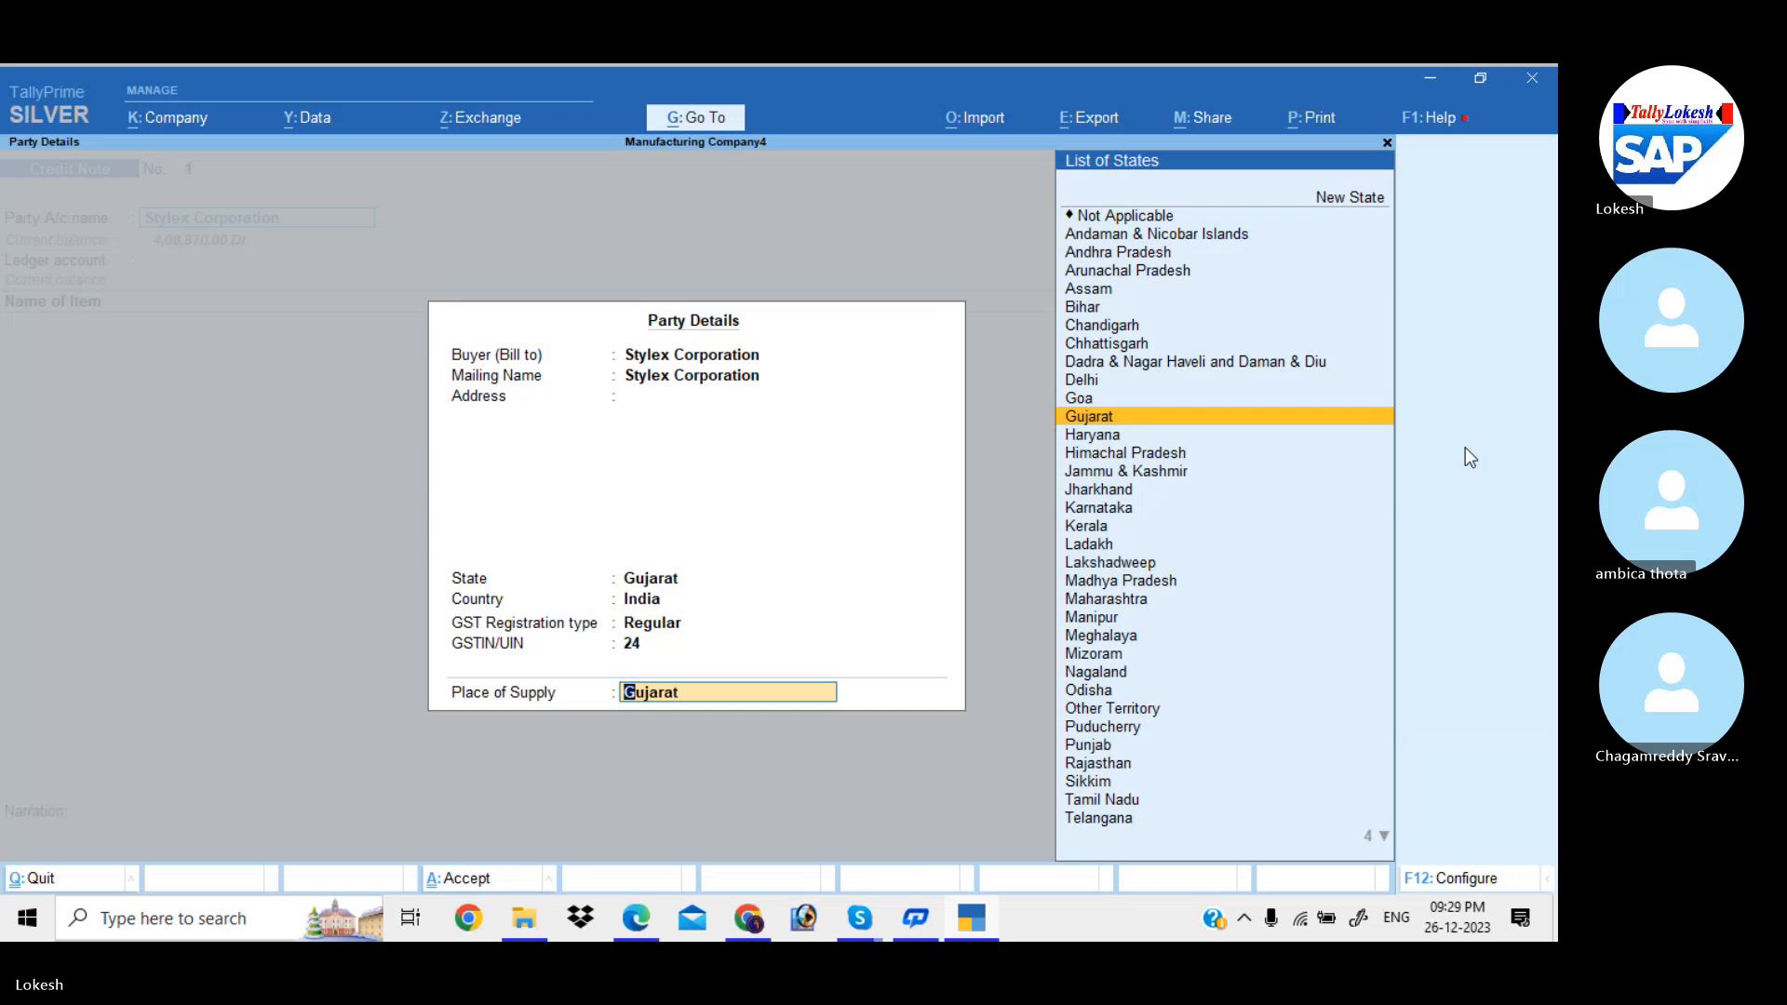
key("Return")
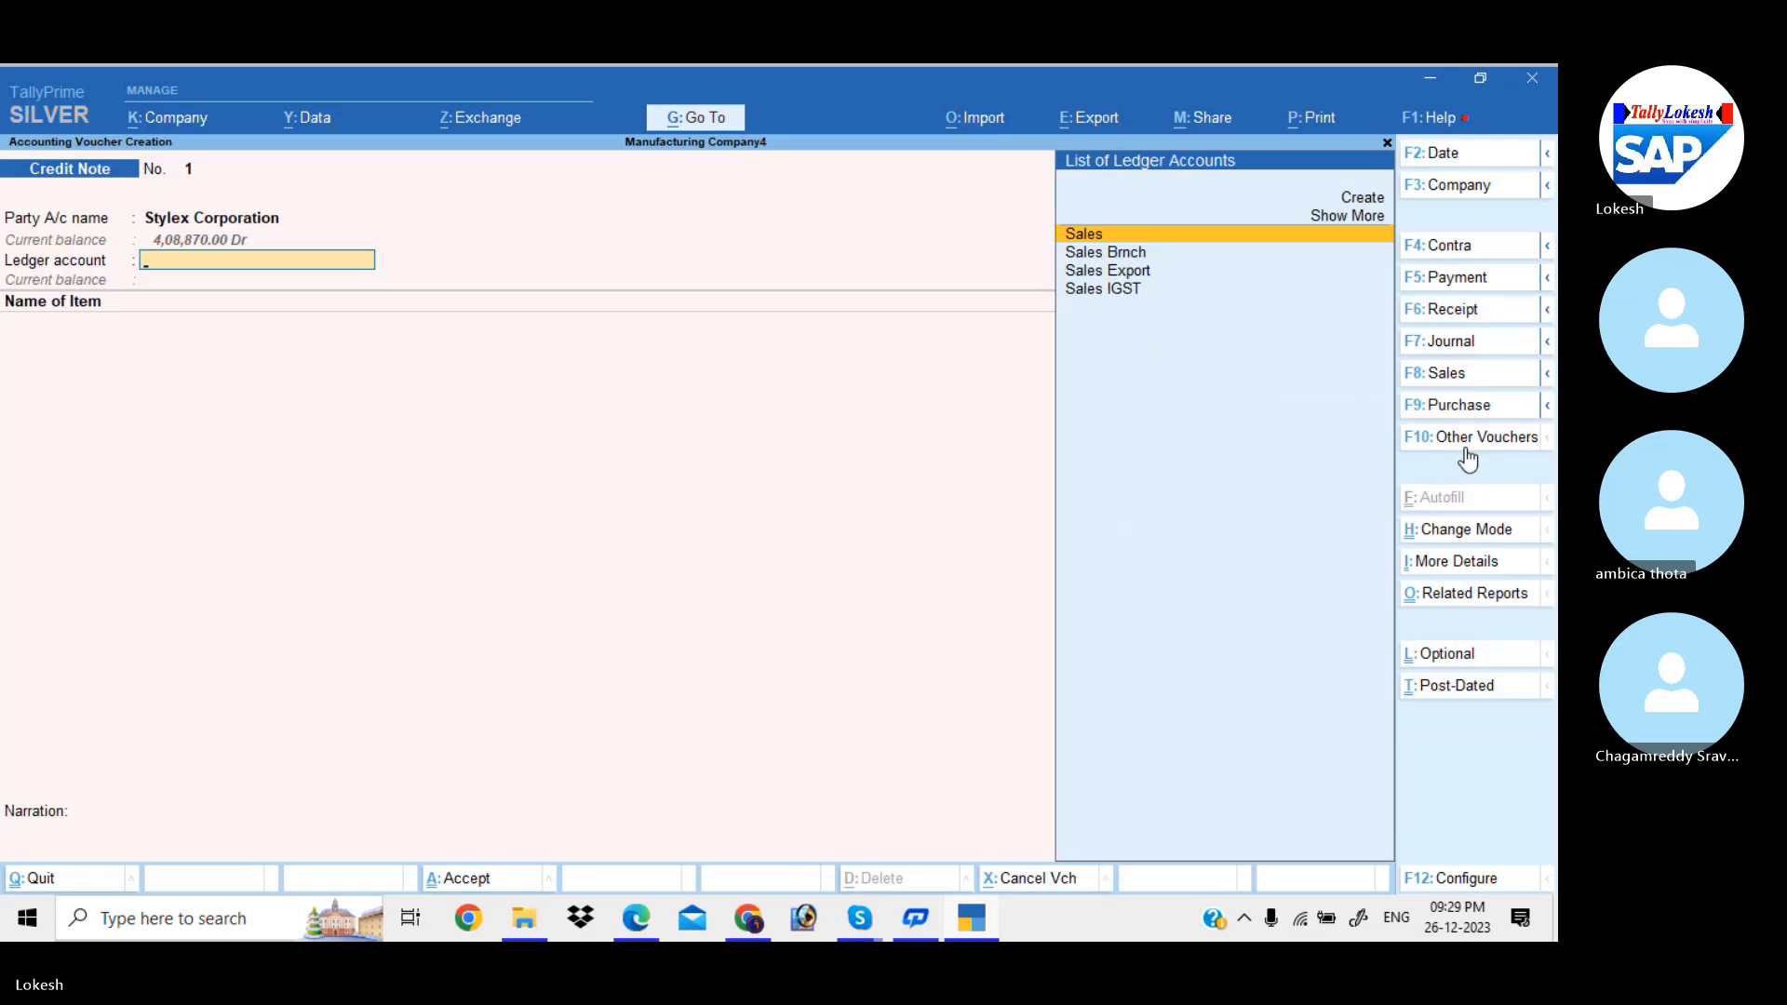
key("Down")
key("Down")
key("Down")
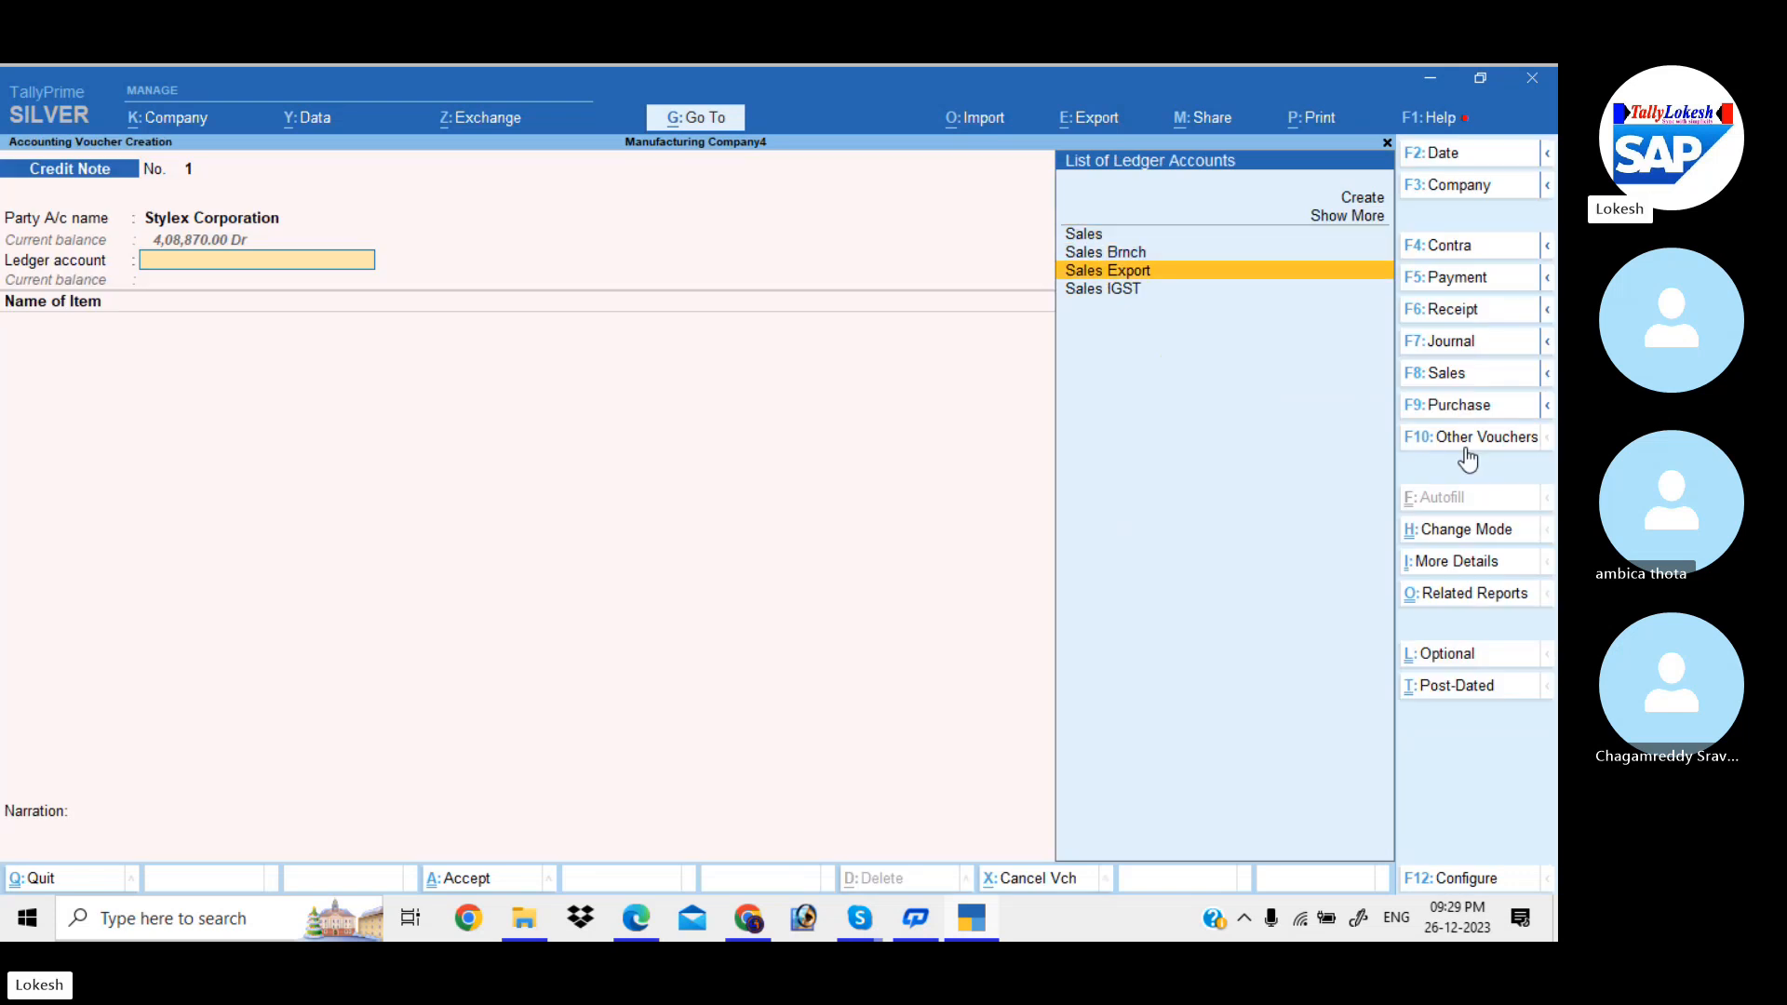
key("Return")
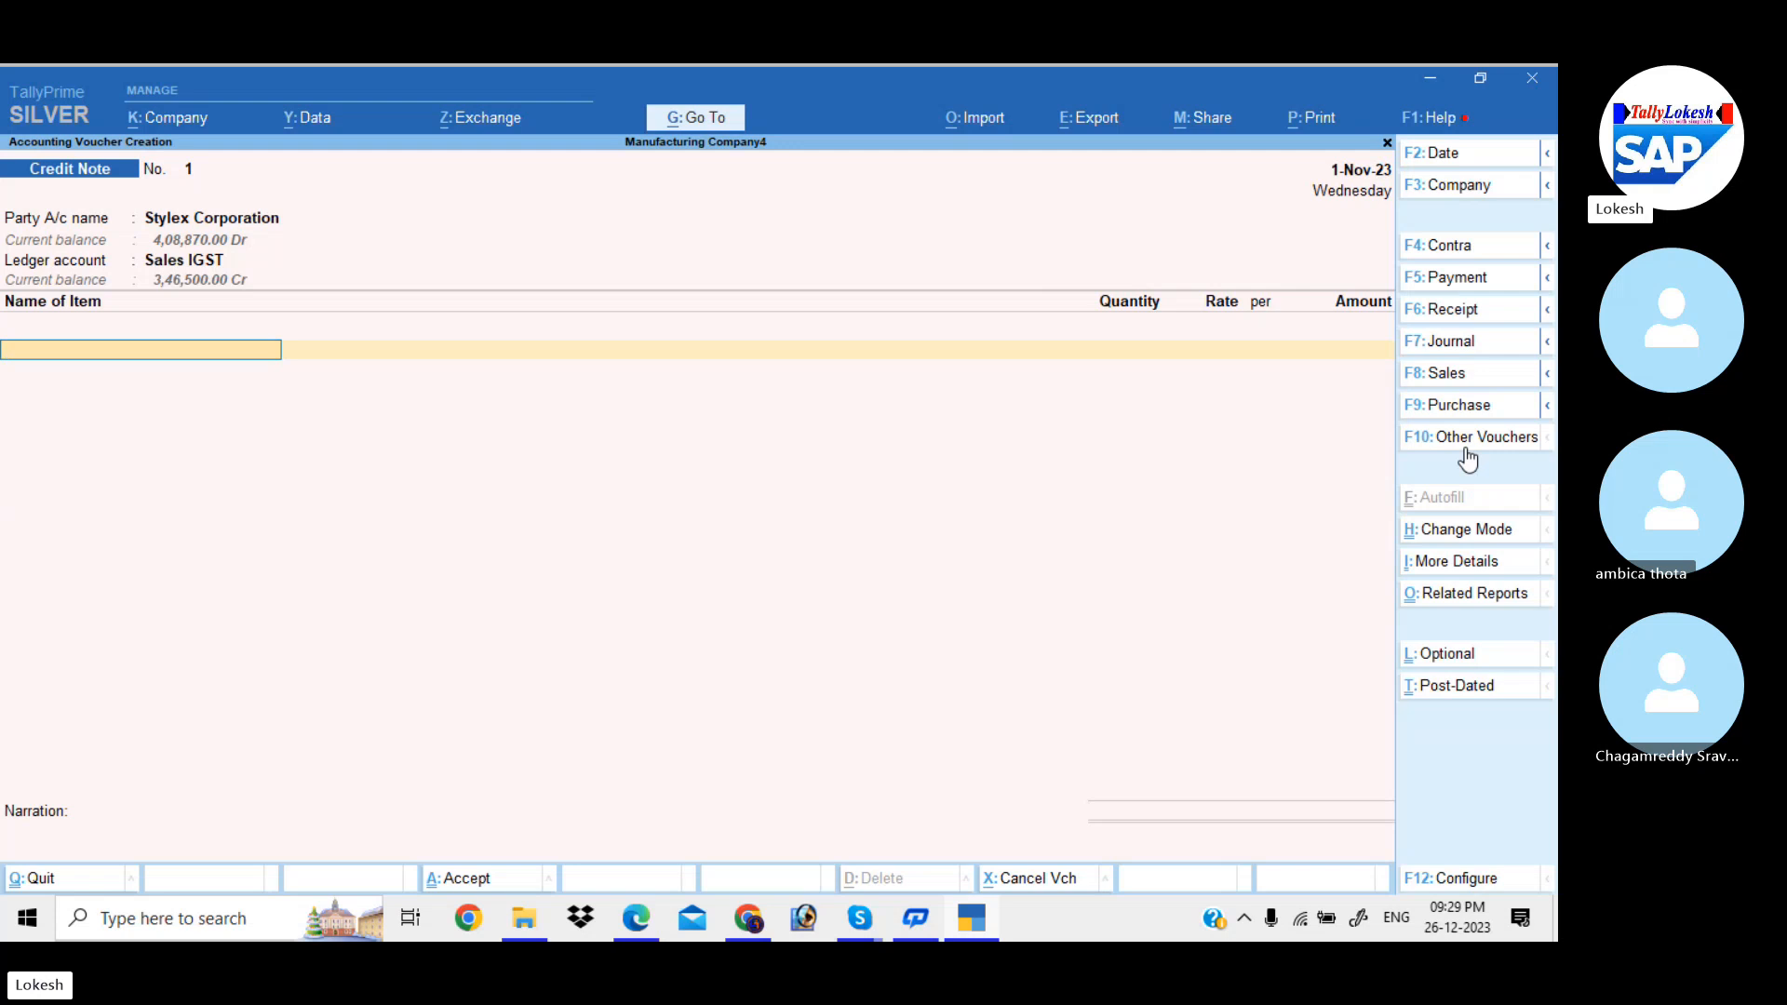
- Add 1 nos of Computer Athlon to the credit note at a rate of 25,500 and end the item list
type("C")
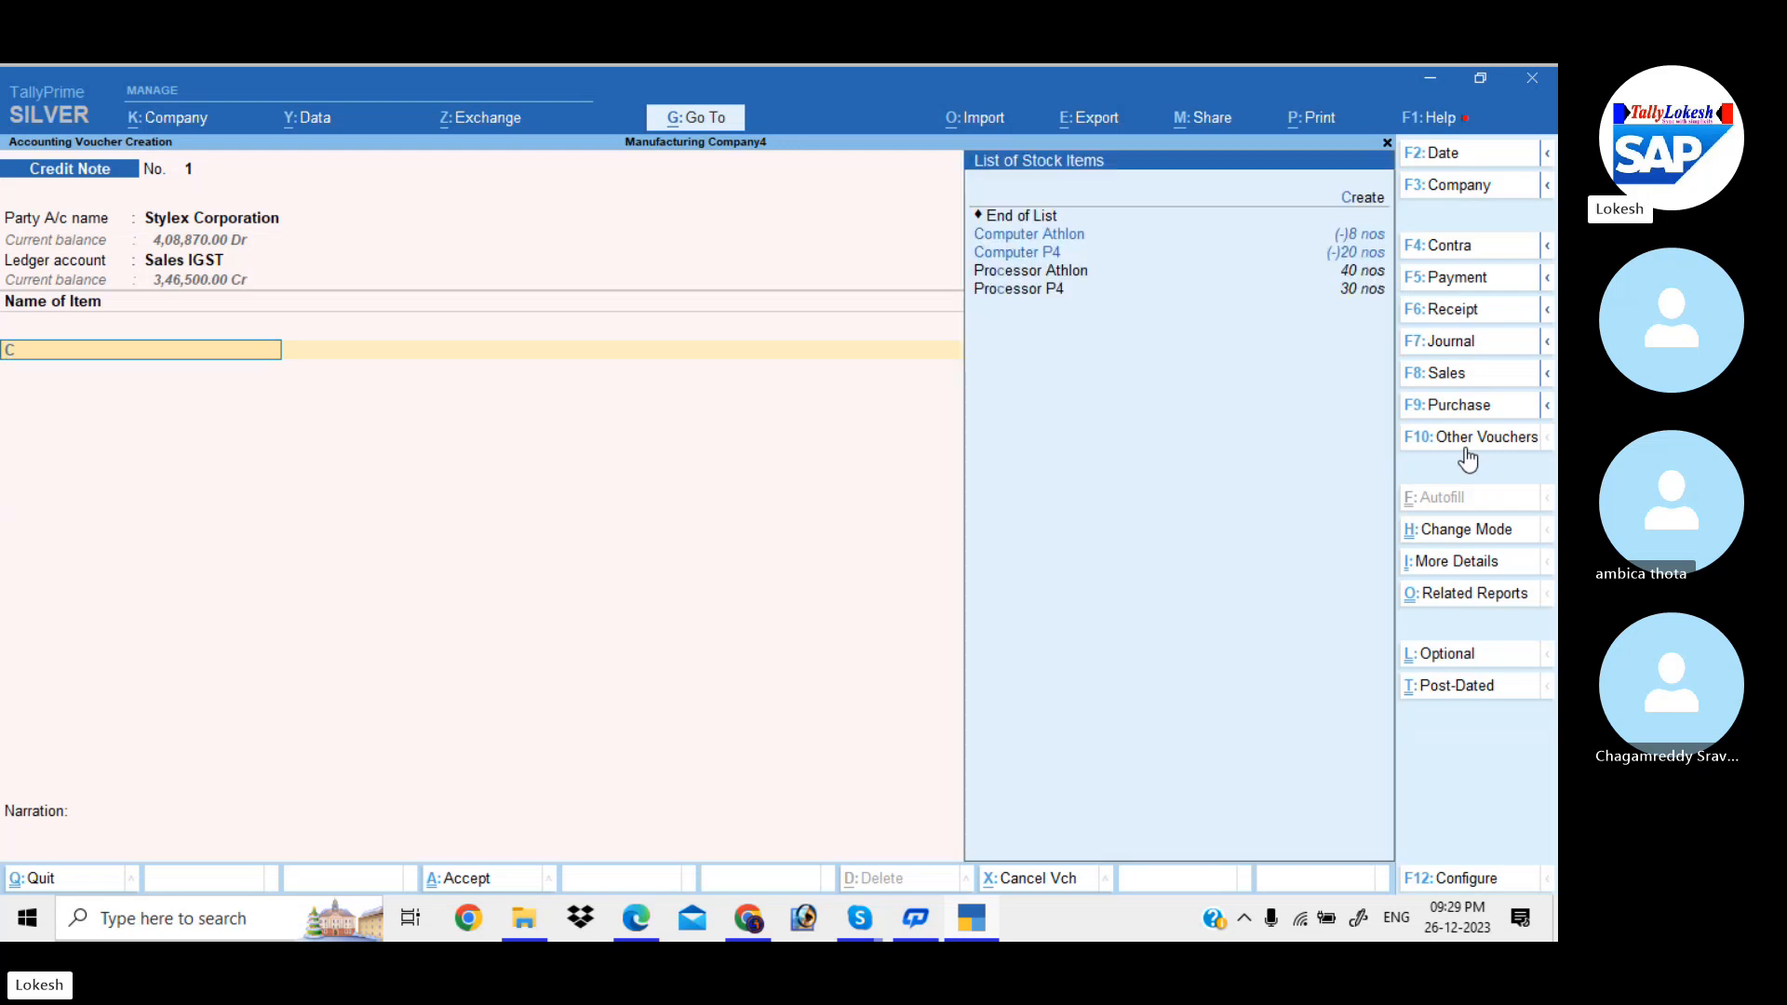
key("Down")
key("Return")
type("1")
key("Return")
key("Return")
key("Return")
key("Return")
key("Return")
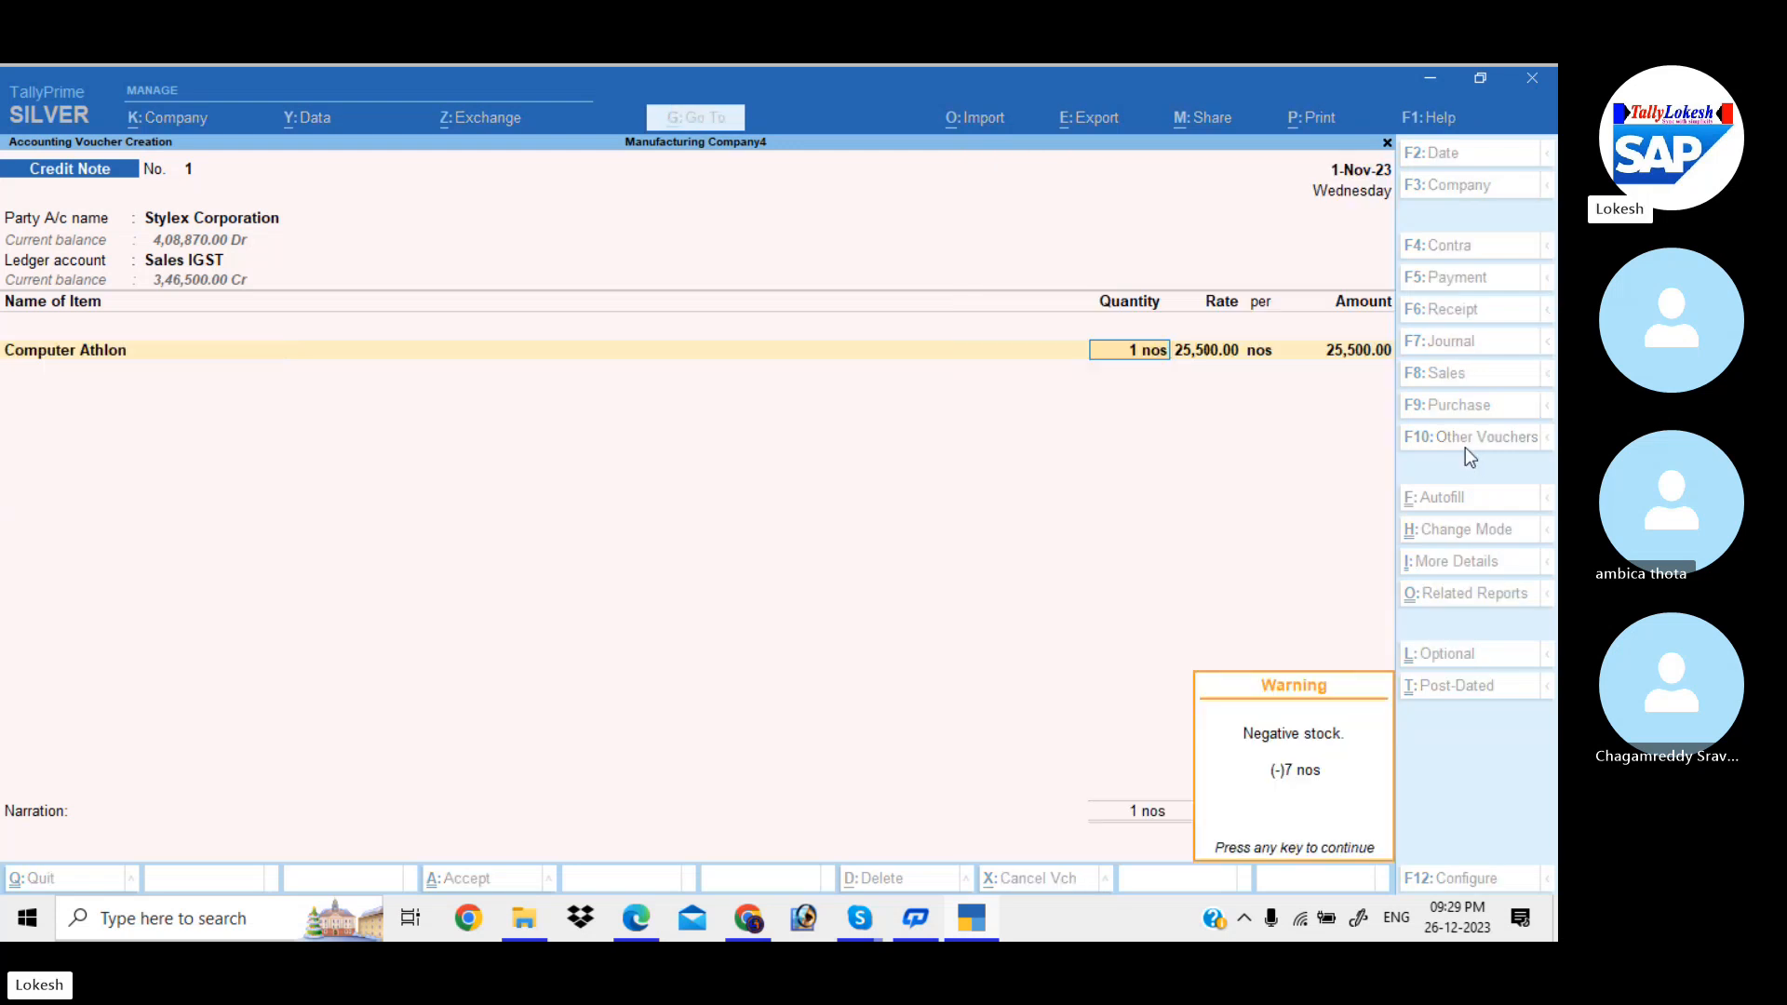
key("Return")
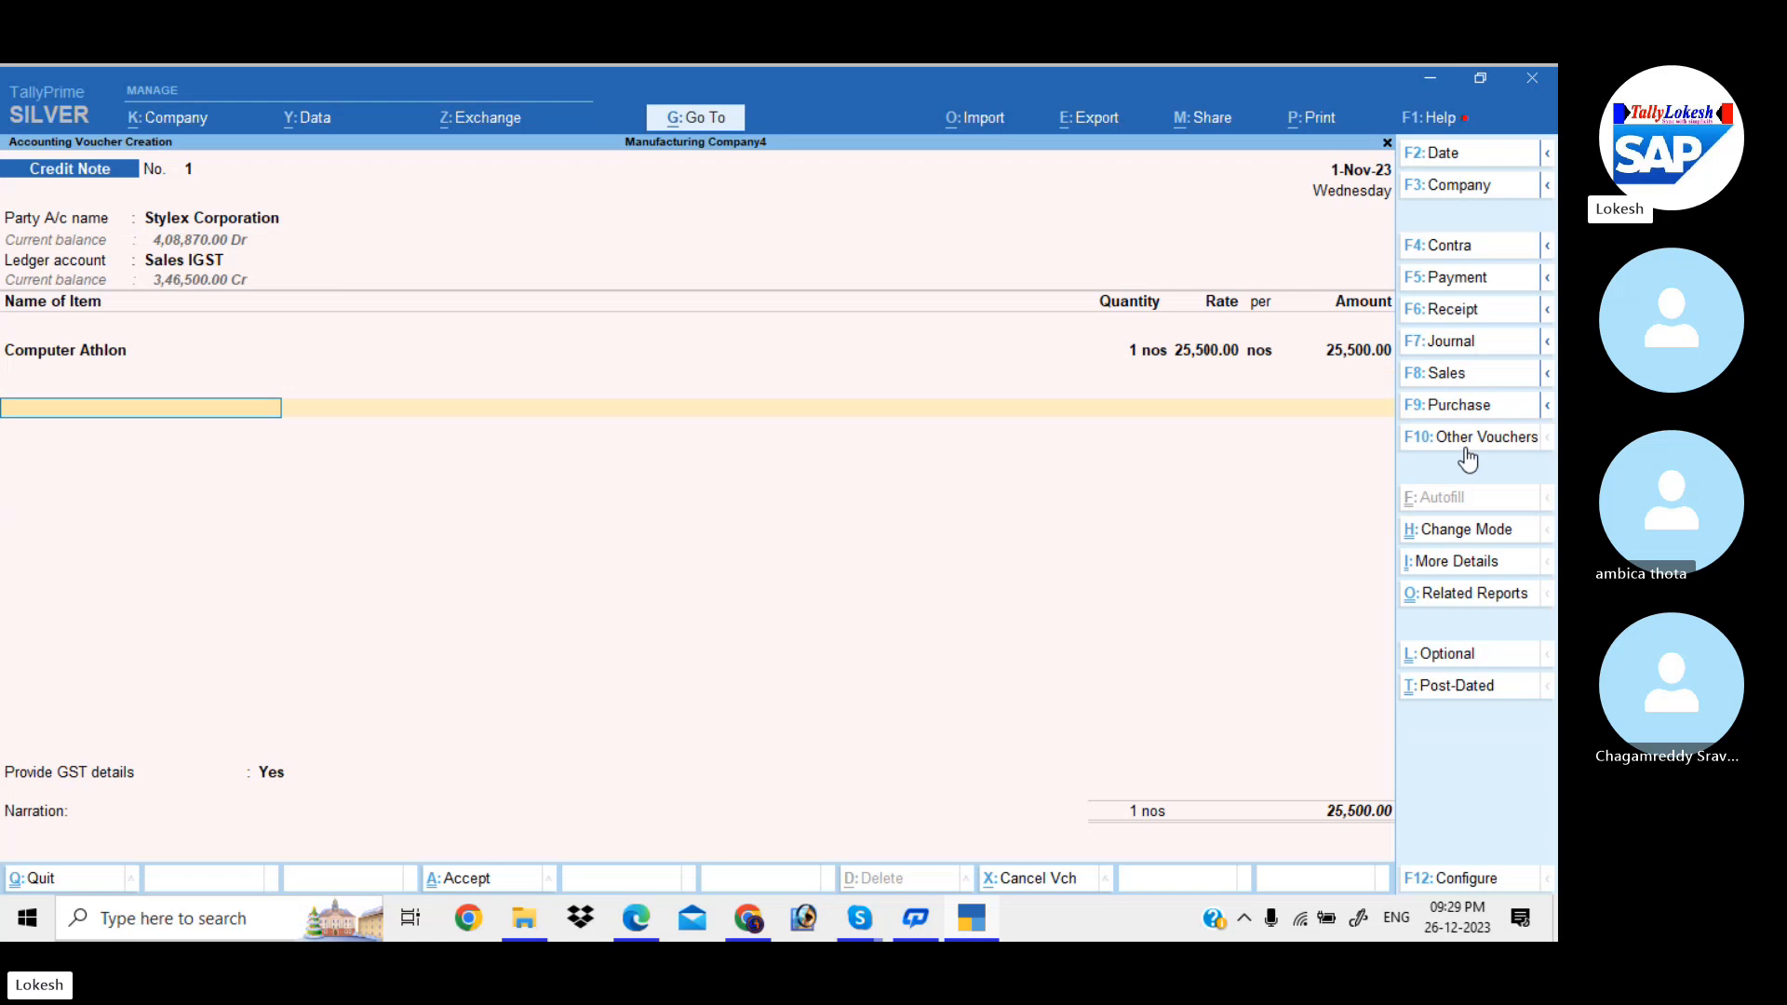
- Add the IGST ledger to the credit note and save it with Provide GST details set to No
type("ig")
key("Return")
key("Return")
key("Return")
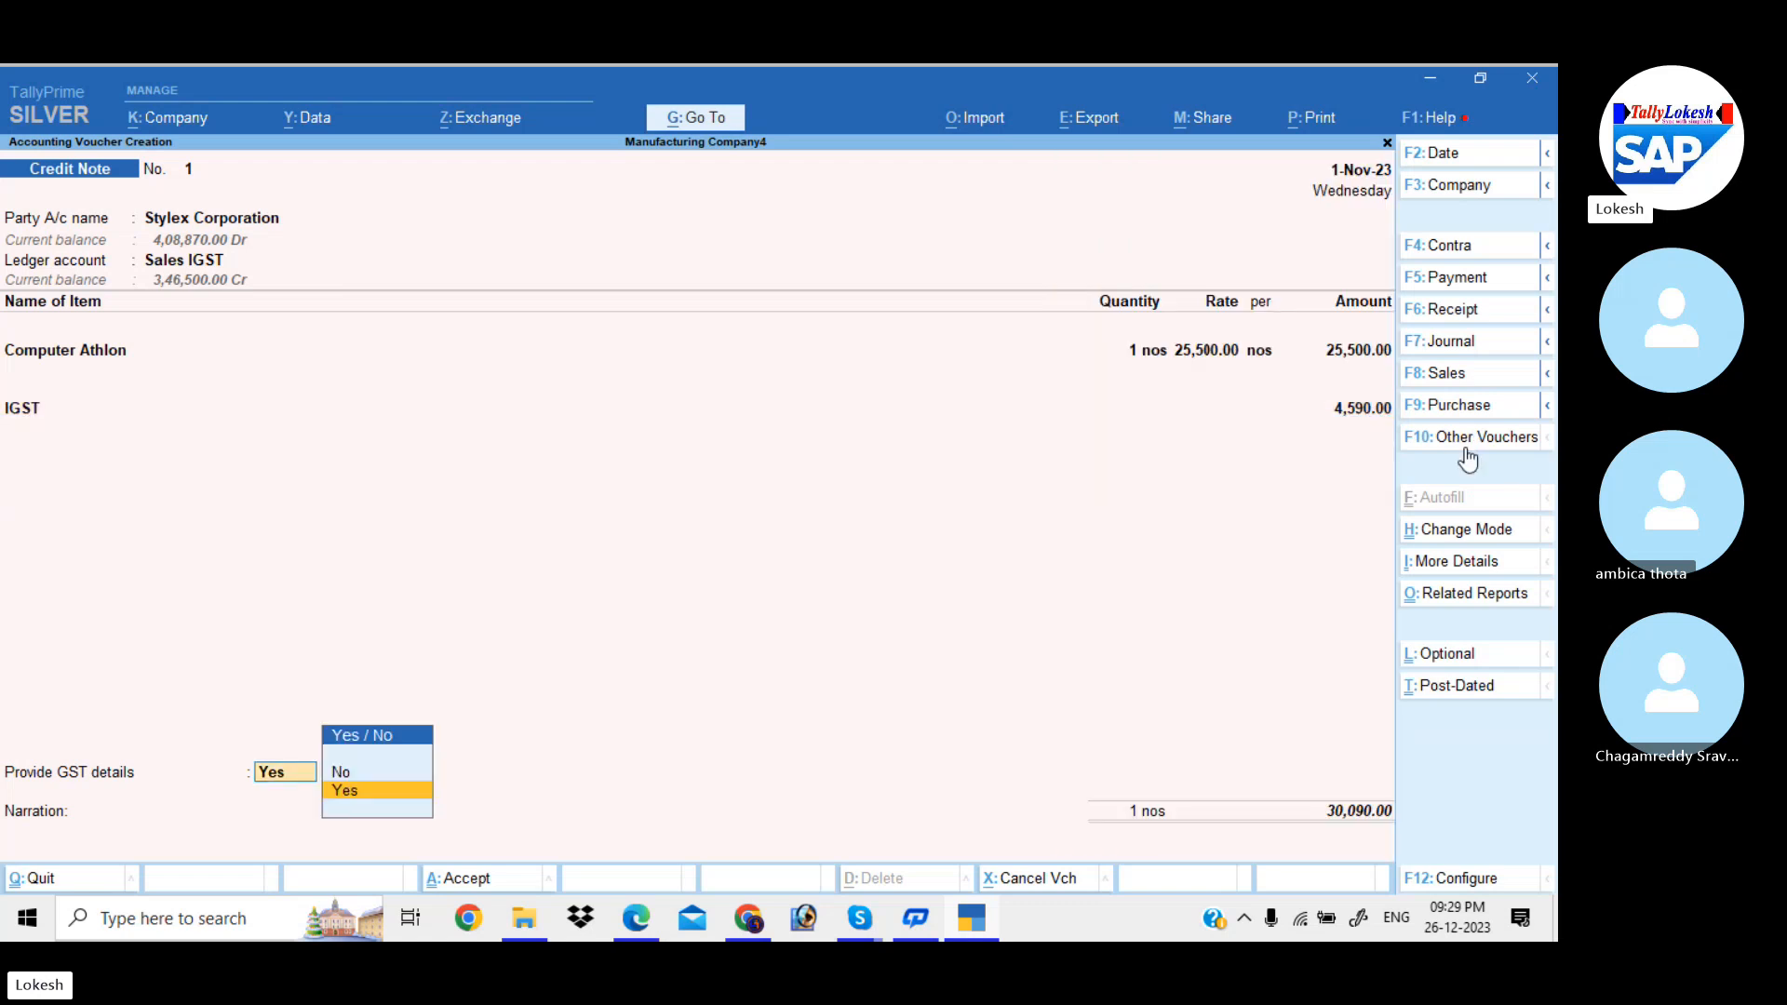
key("Down")
key("Return")
key("Return")
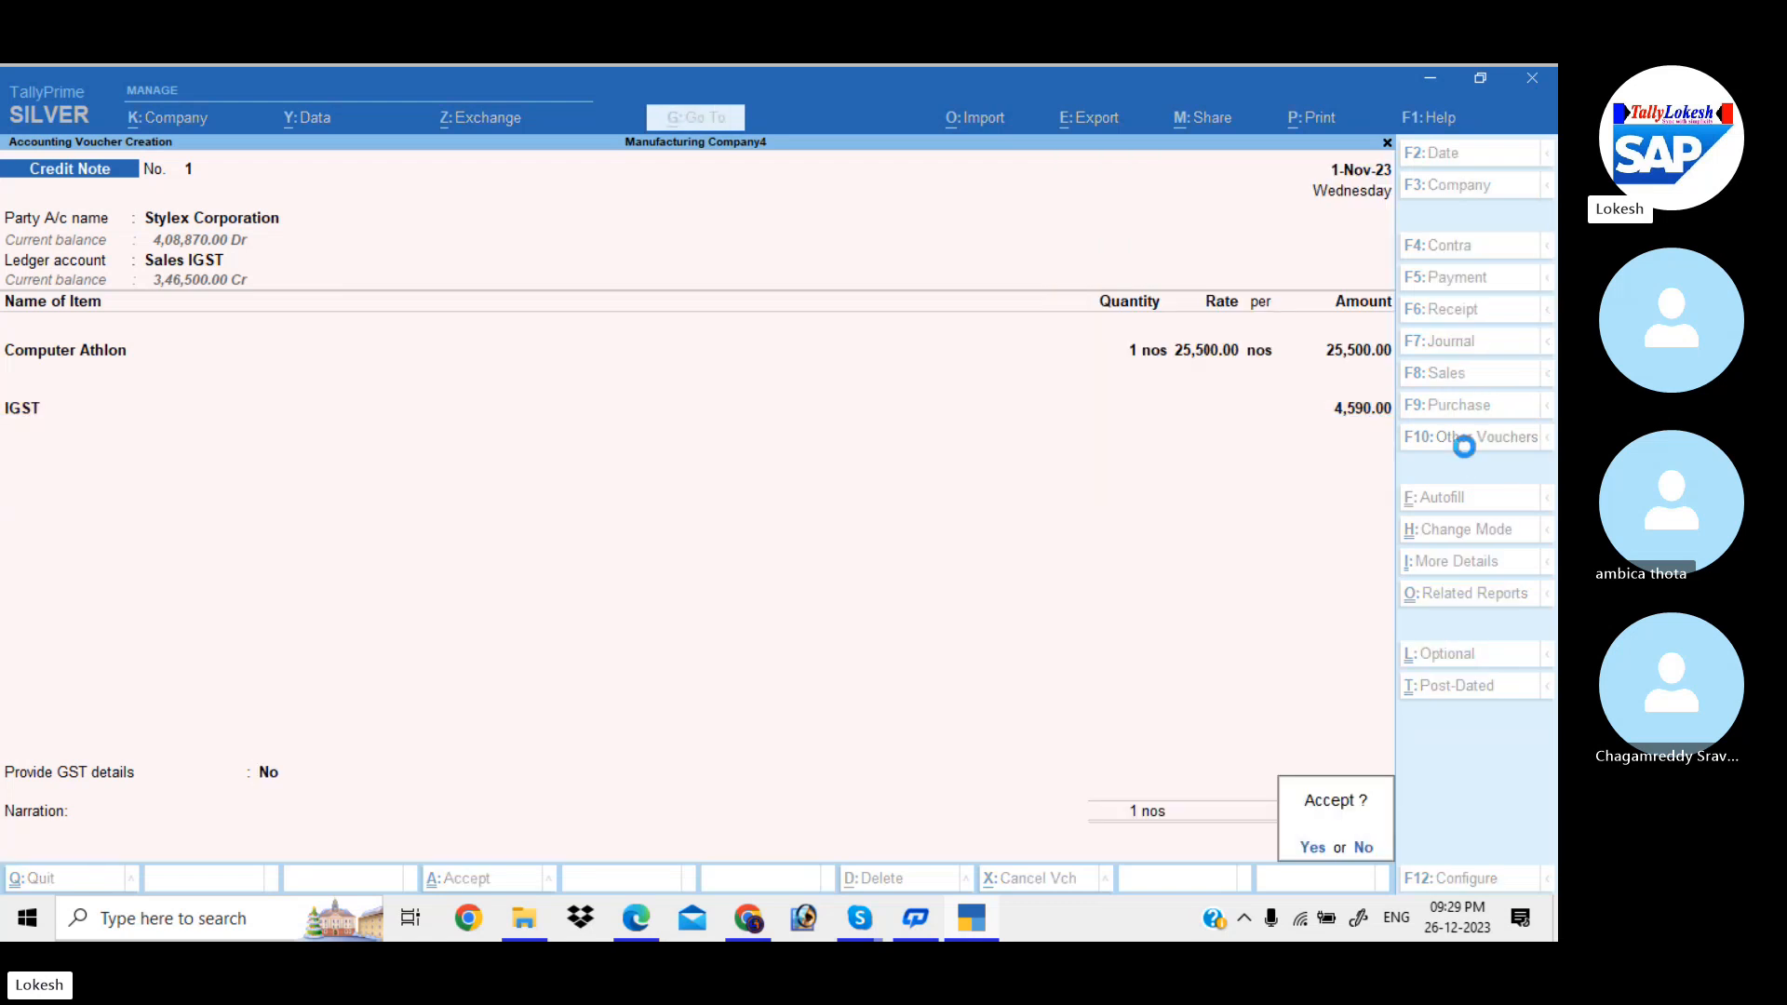
key("Return")
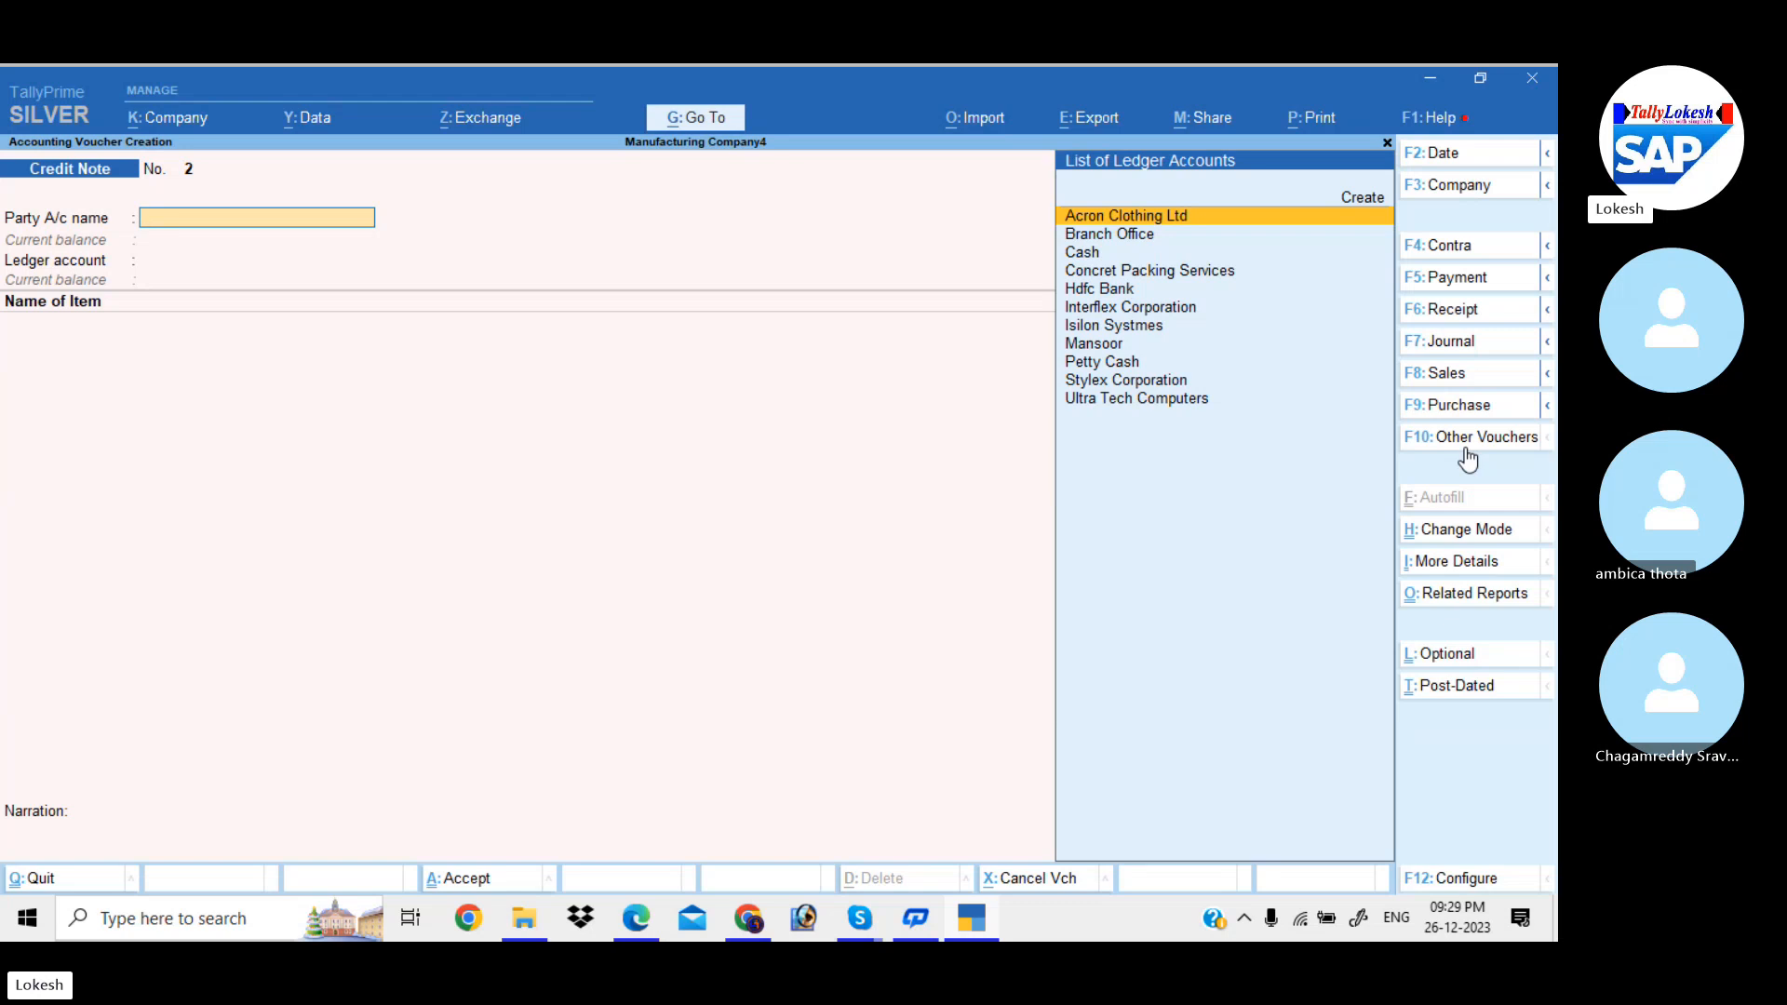
- Start a journal voucher with Profit & Loss A/c as the debit ledger
left_click(1466, 352)
type("pro")
key("Return")
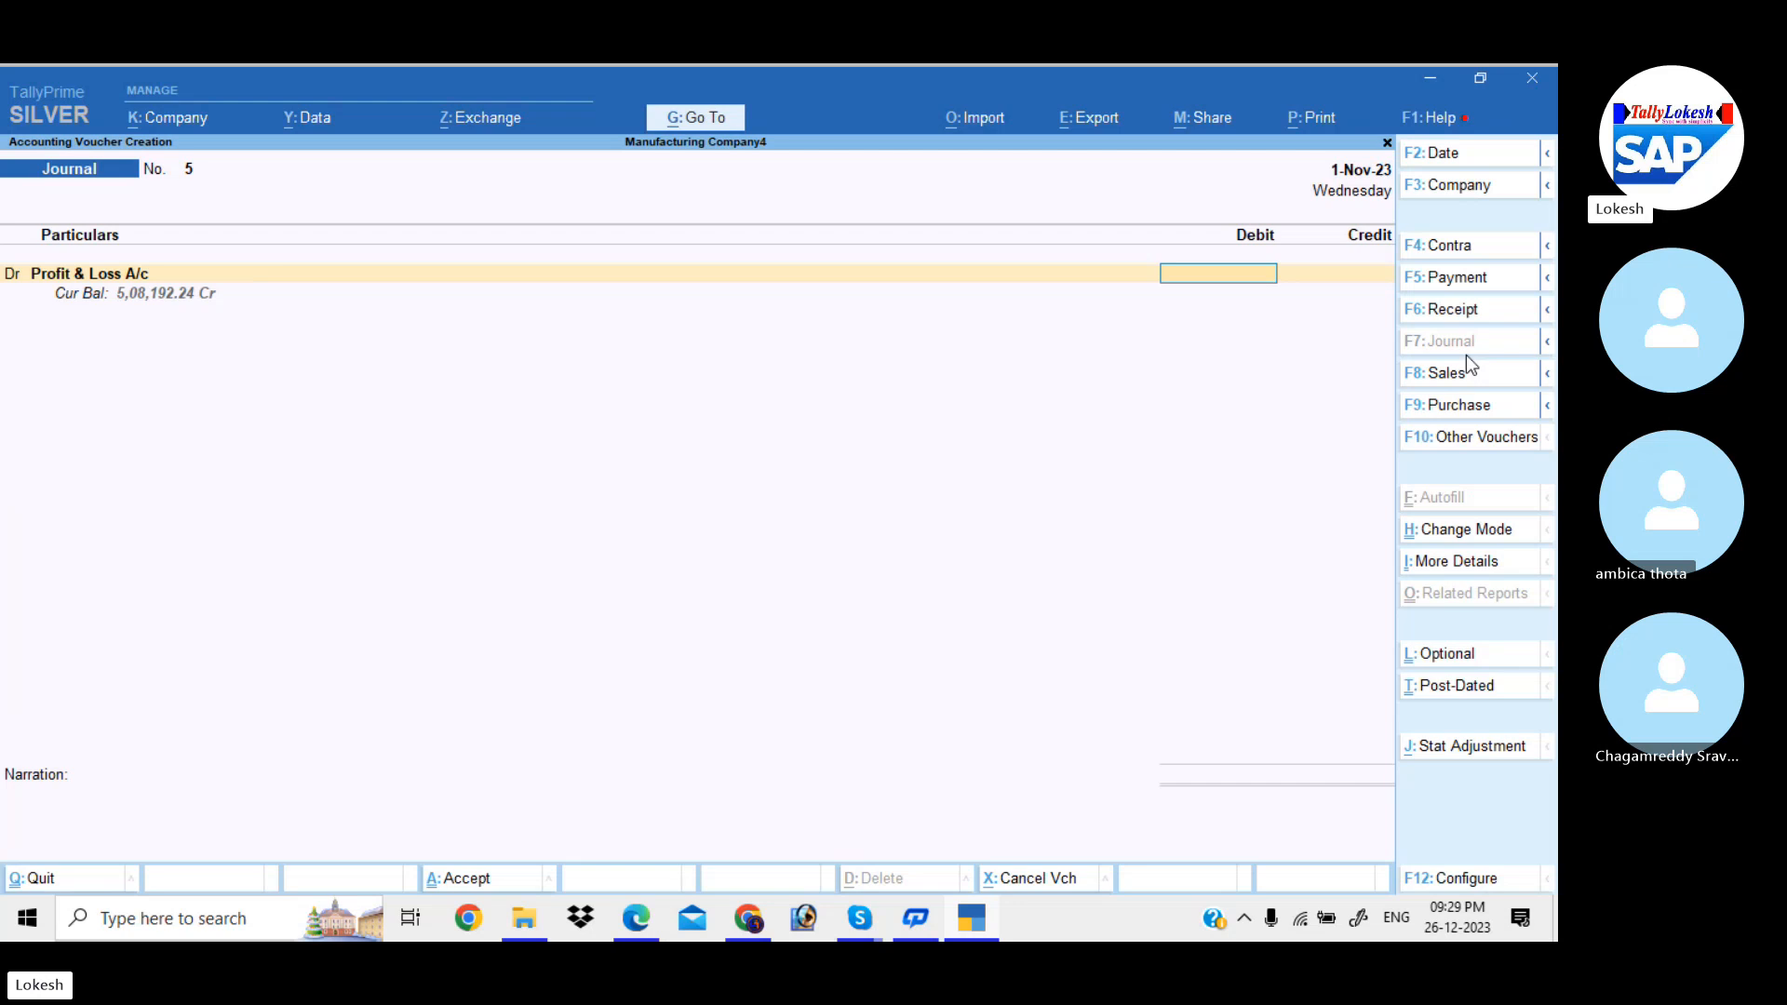
- Calculate 508192.24*20/100 in the built-in calculator and enter 5,08,192.24 as the Profit & Loss A/c debit amount
key("ctrl+n")
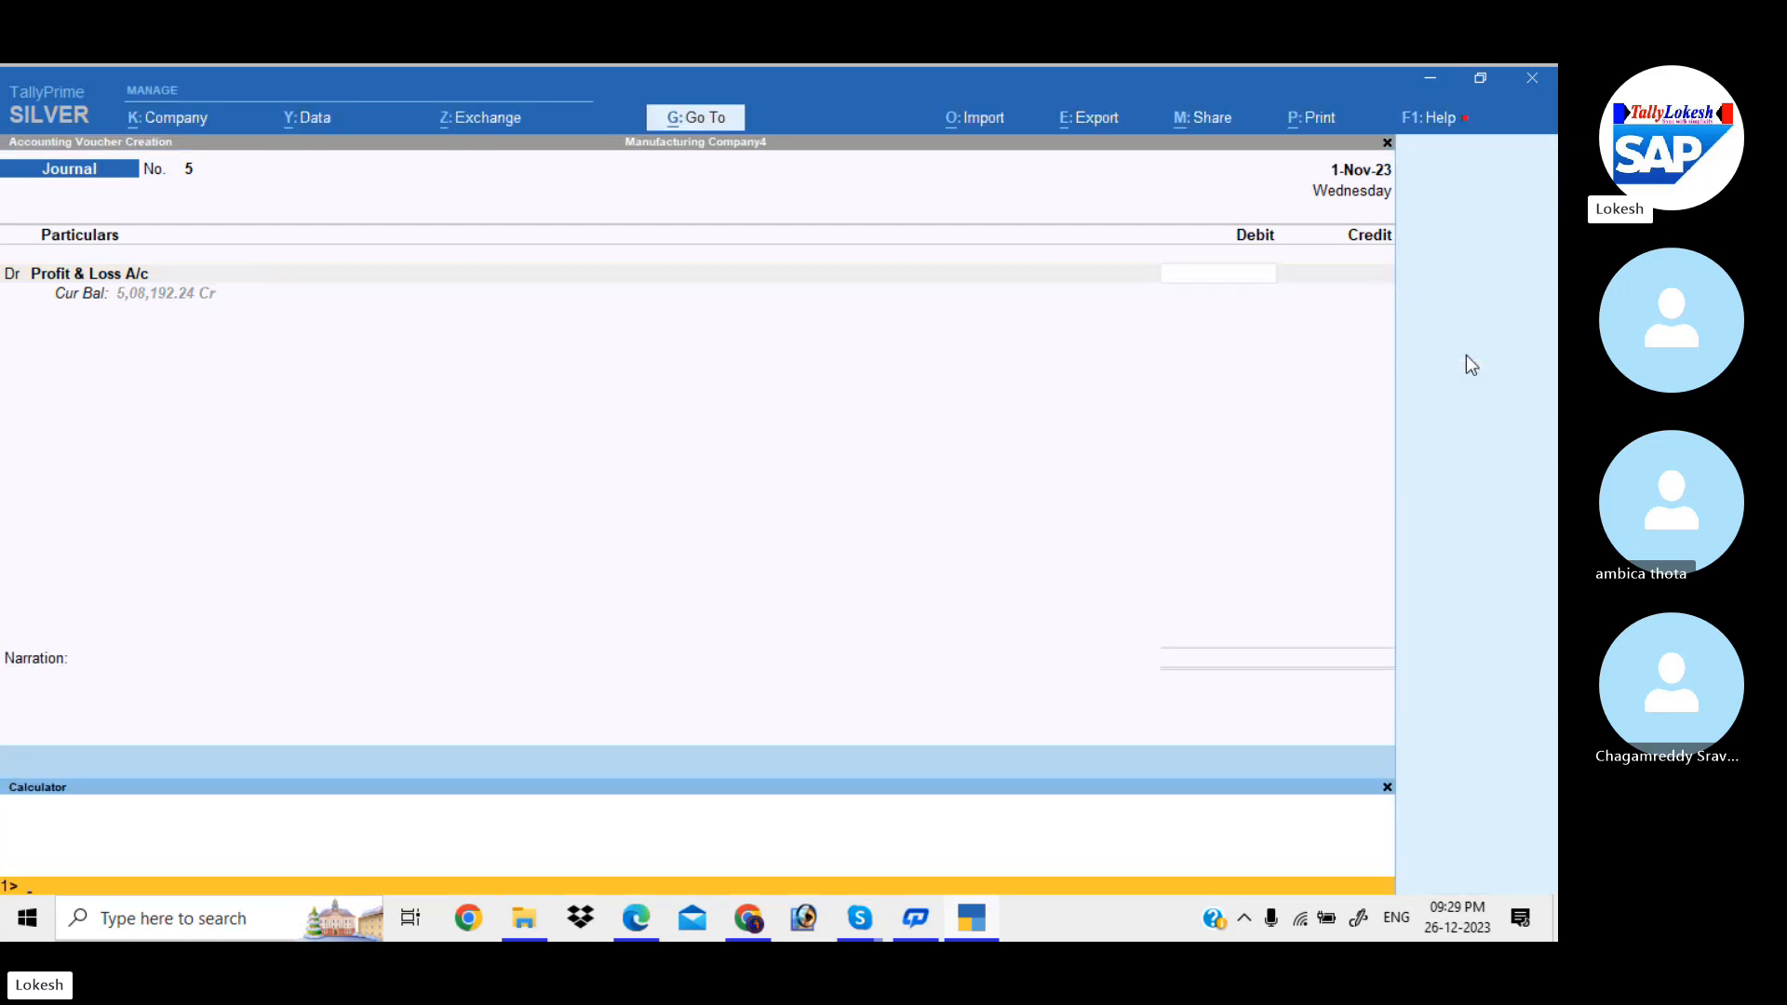
type("508192.24*20/100")
key("Return")
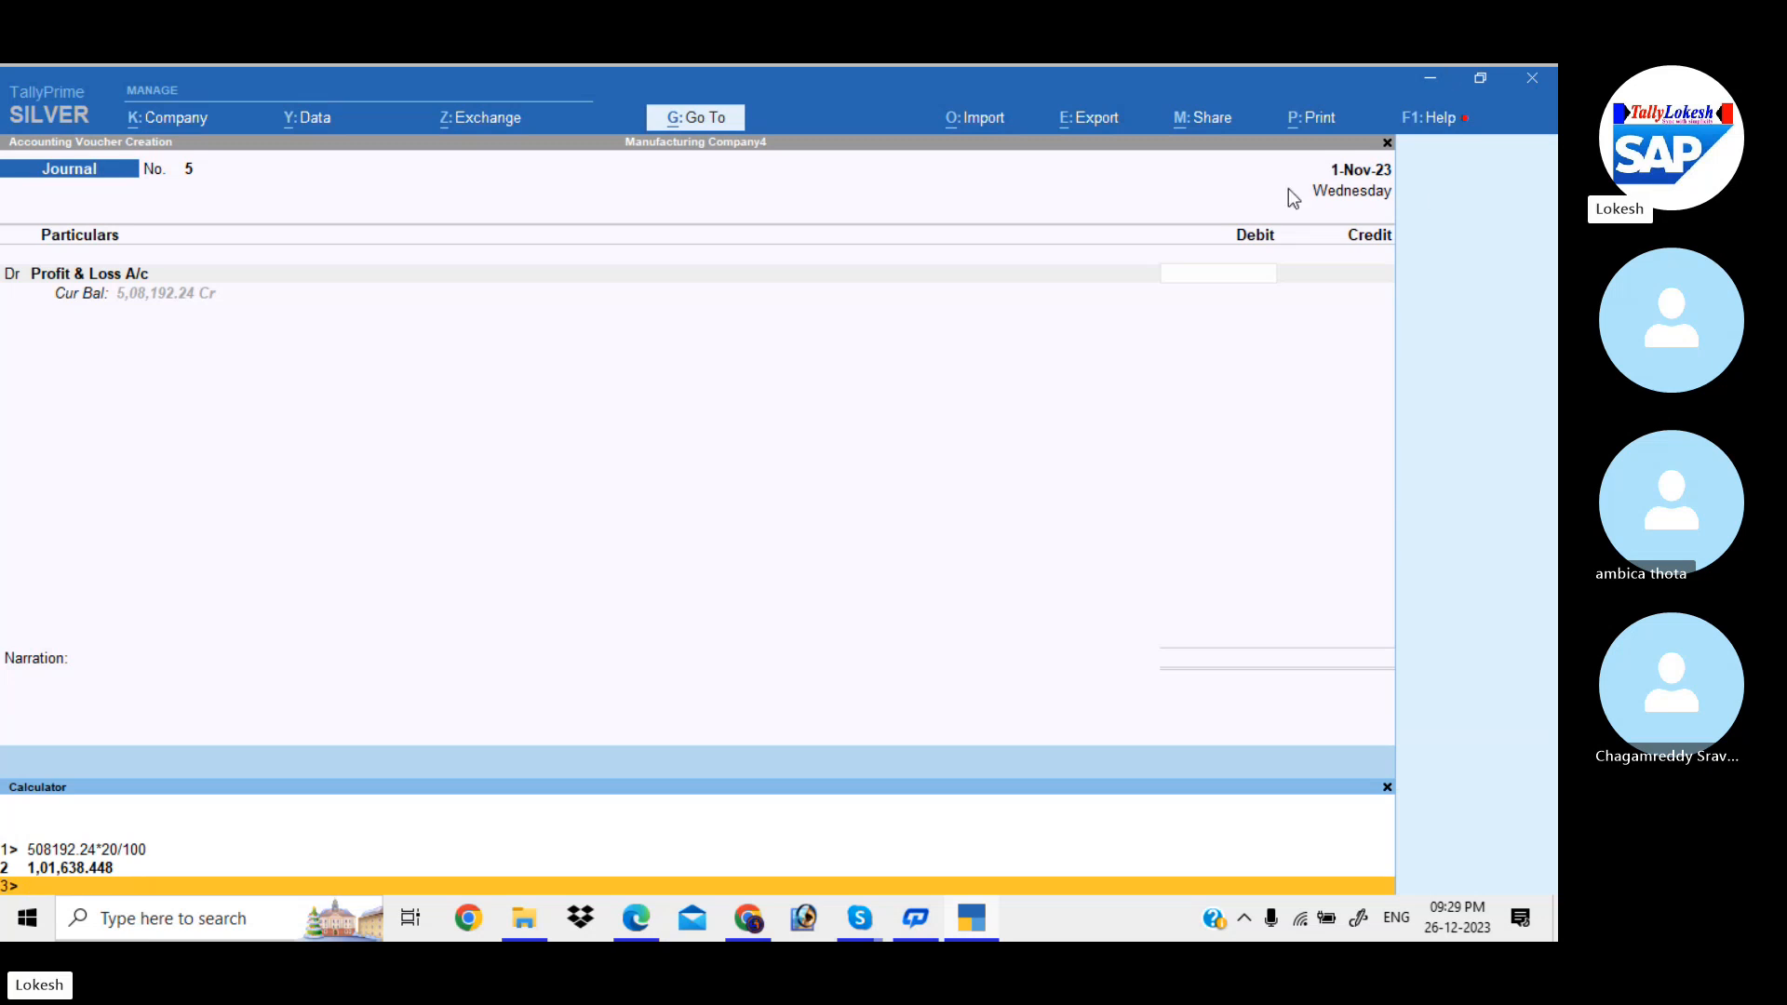
left_click(1253, 282)
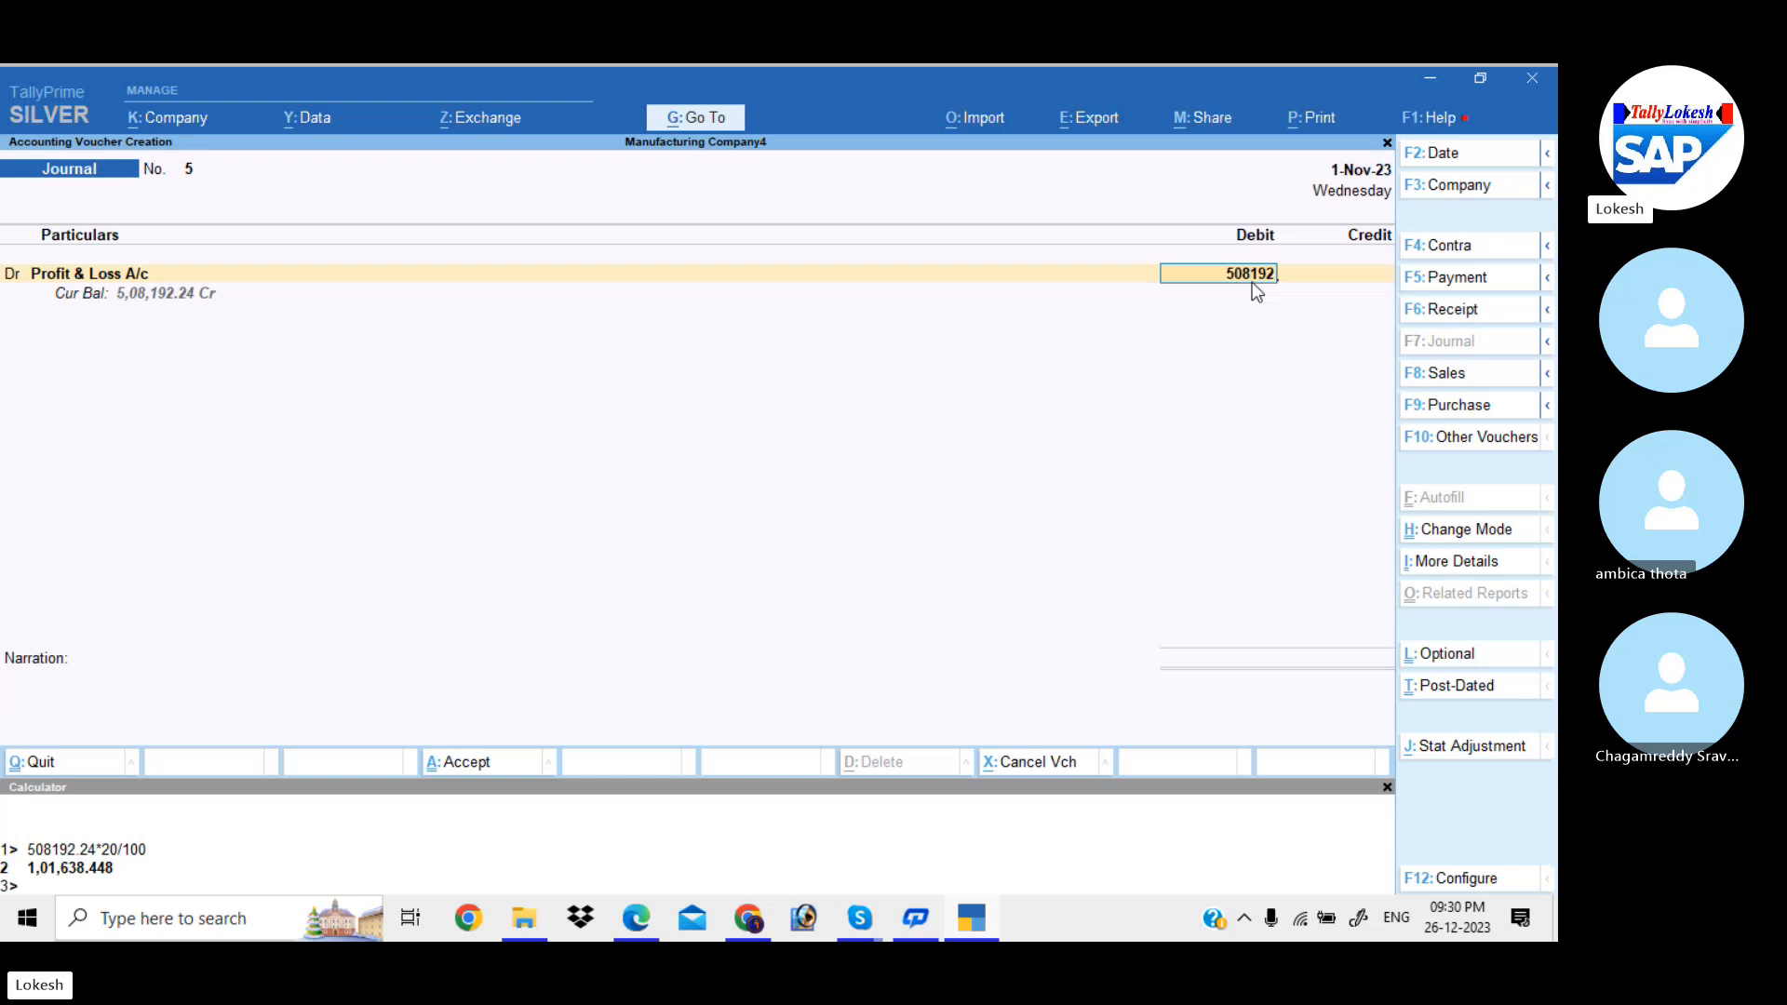
key("Return")
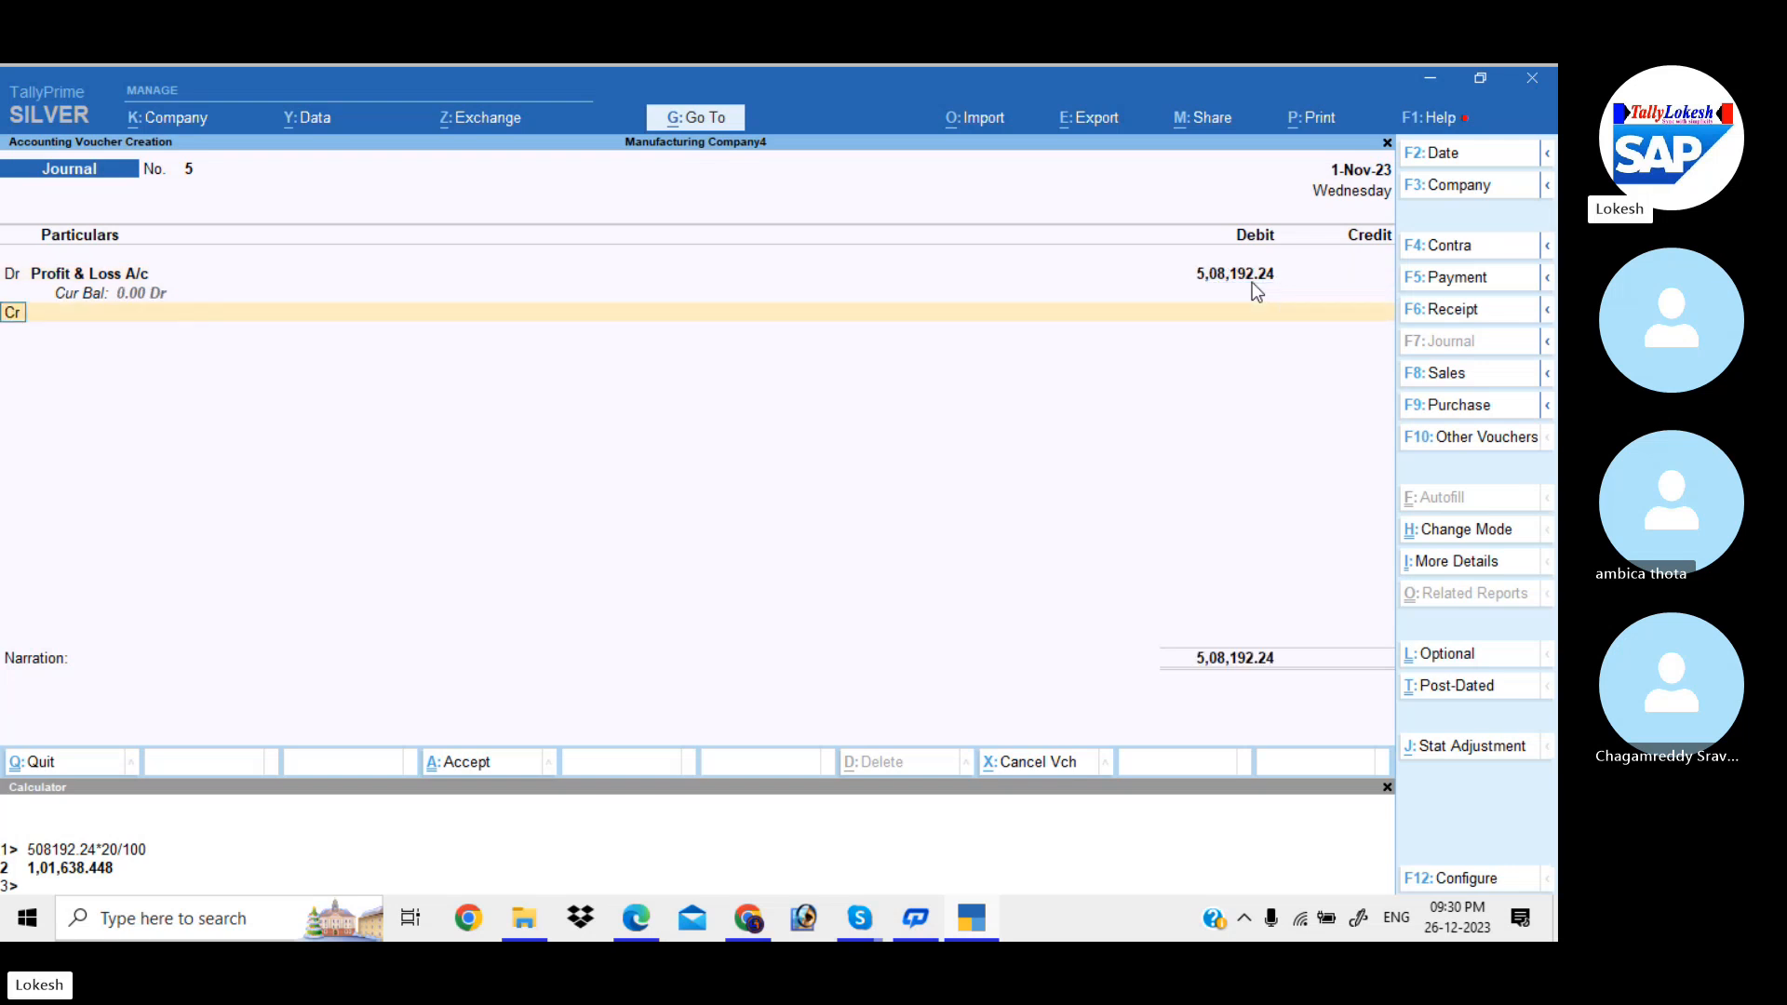
- Create a General Reserve ledger under Retained Earnings as the journal's credit ledger
key("Return")
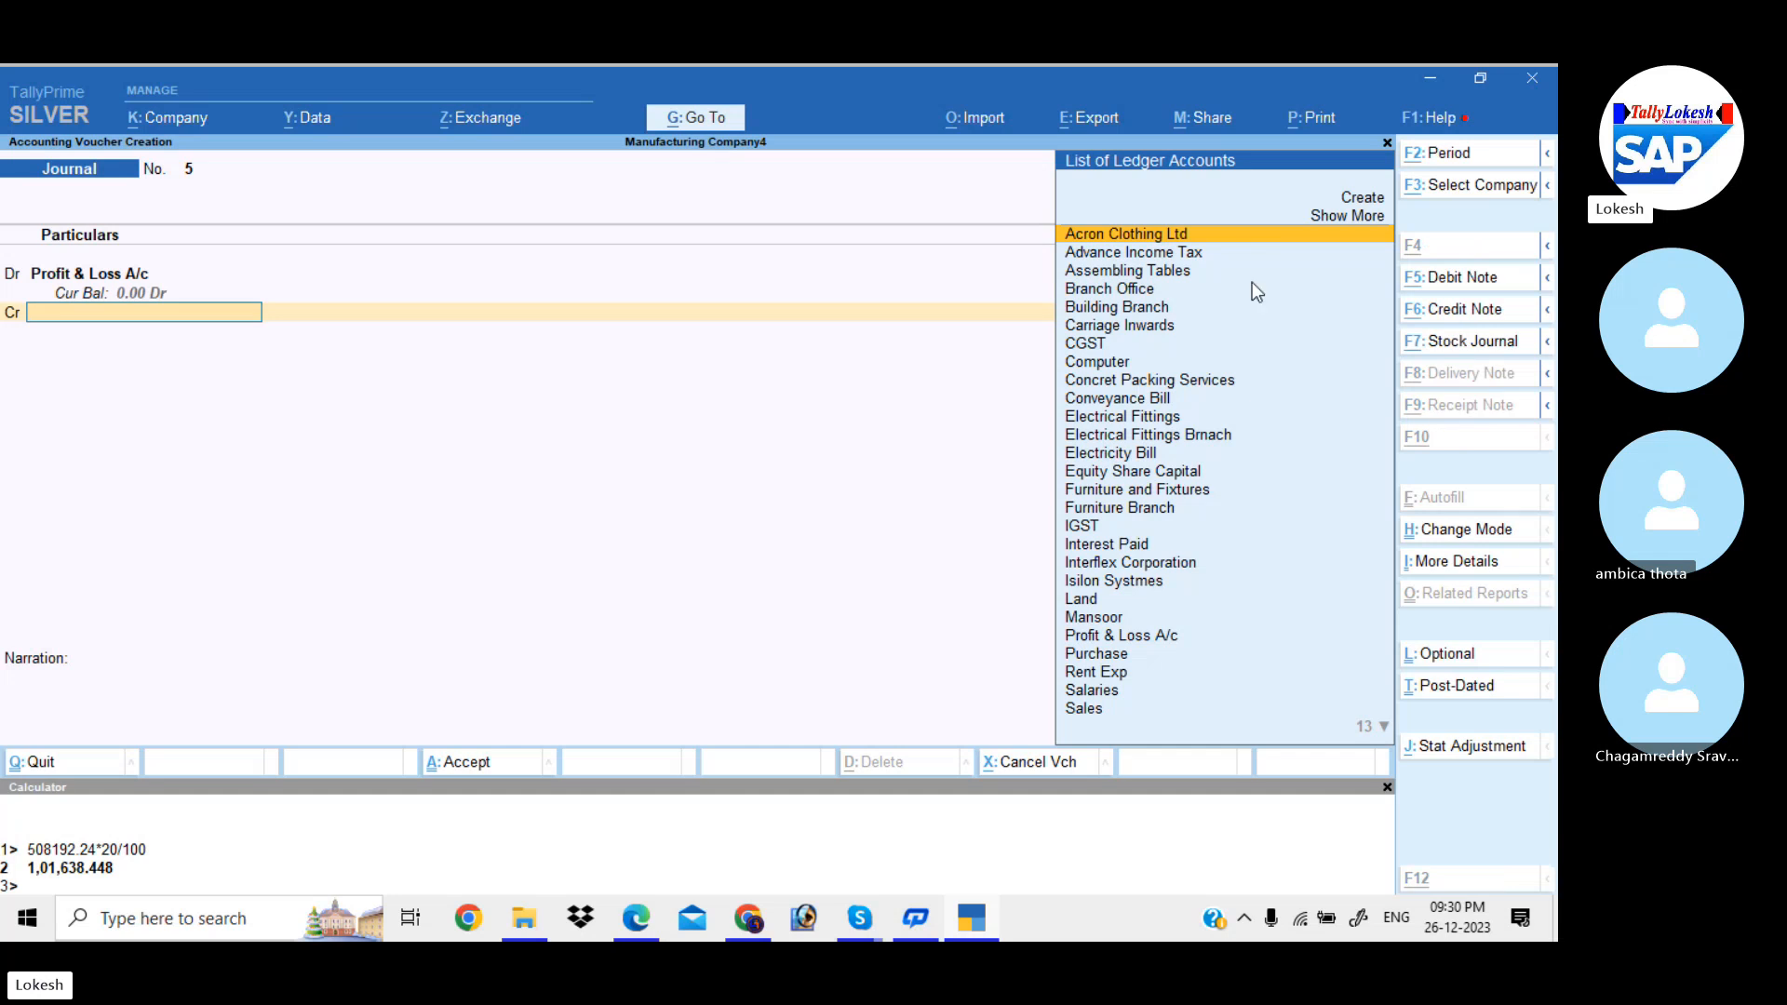
key("alt+c")
type("Gen")
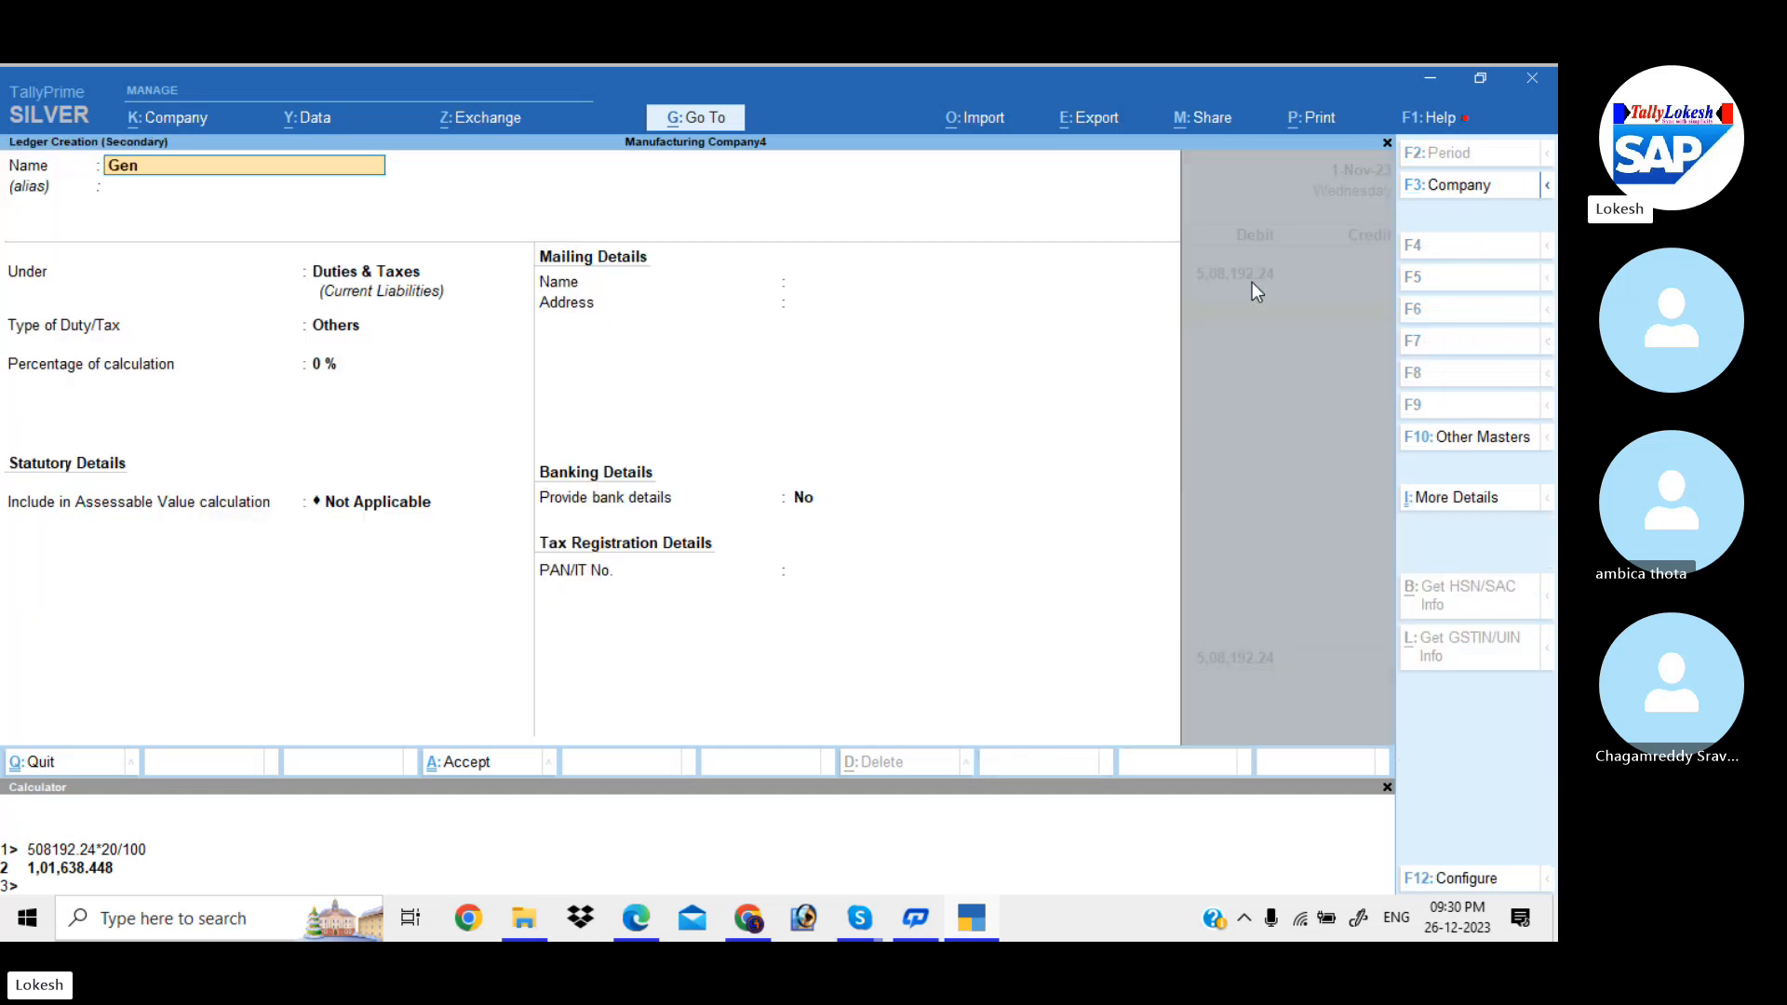
type("eral Reserve")
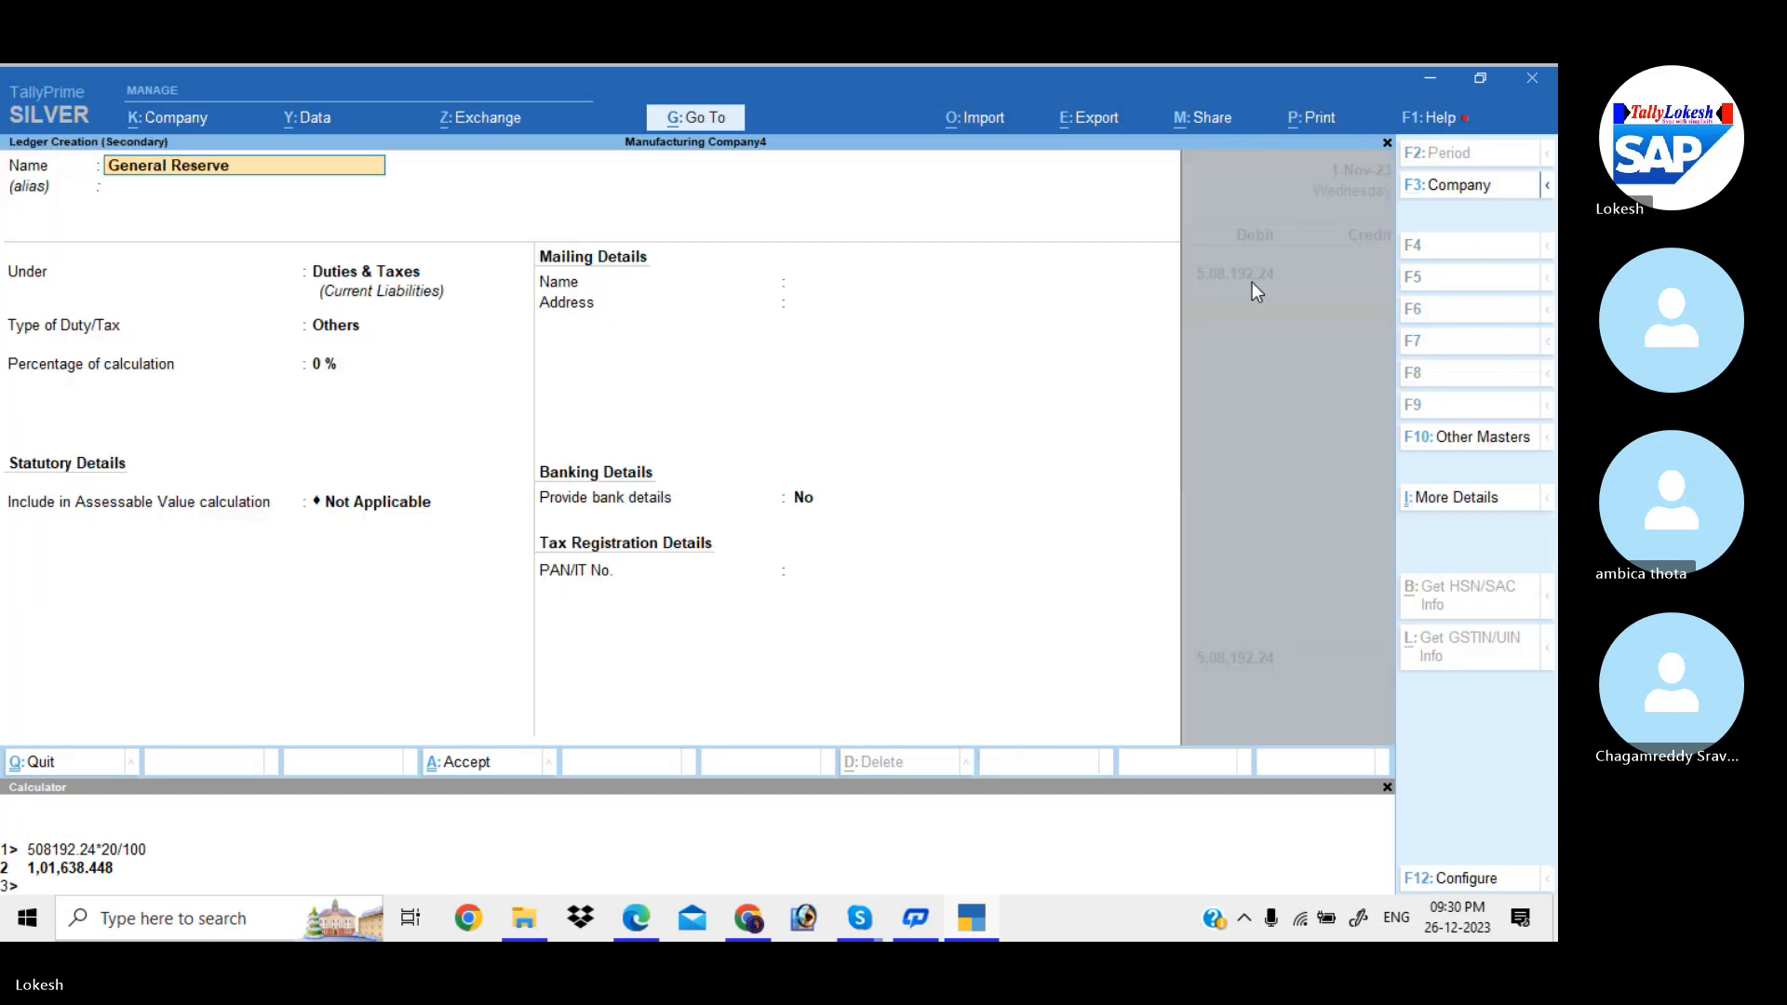
key("Return")
type("Re")
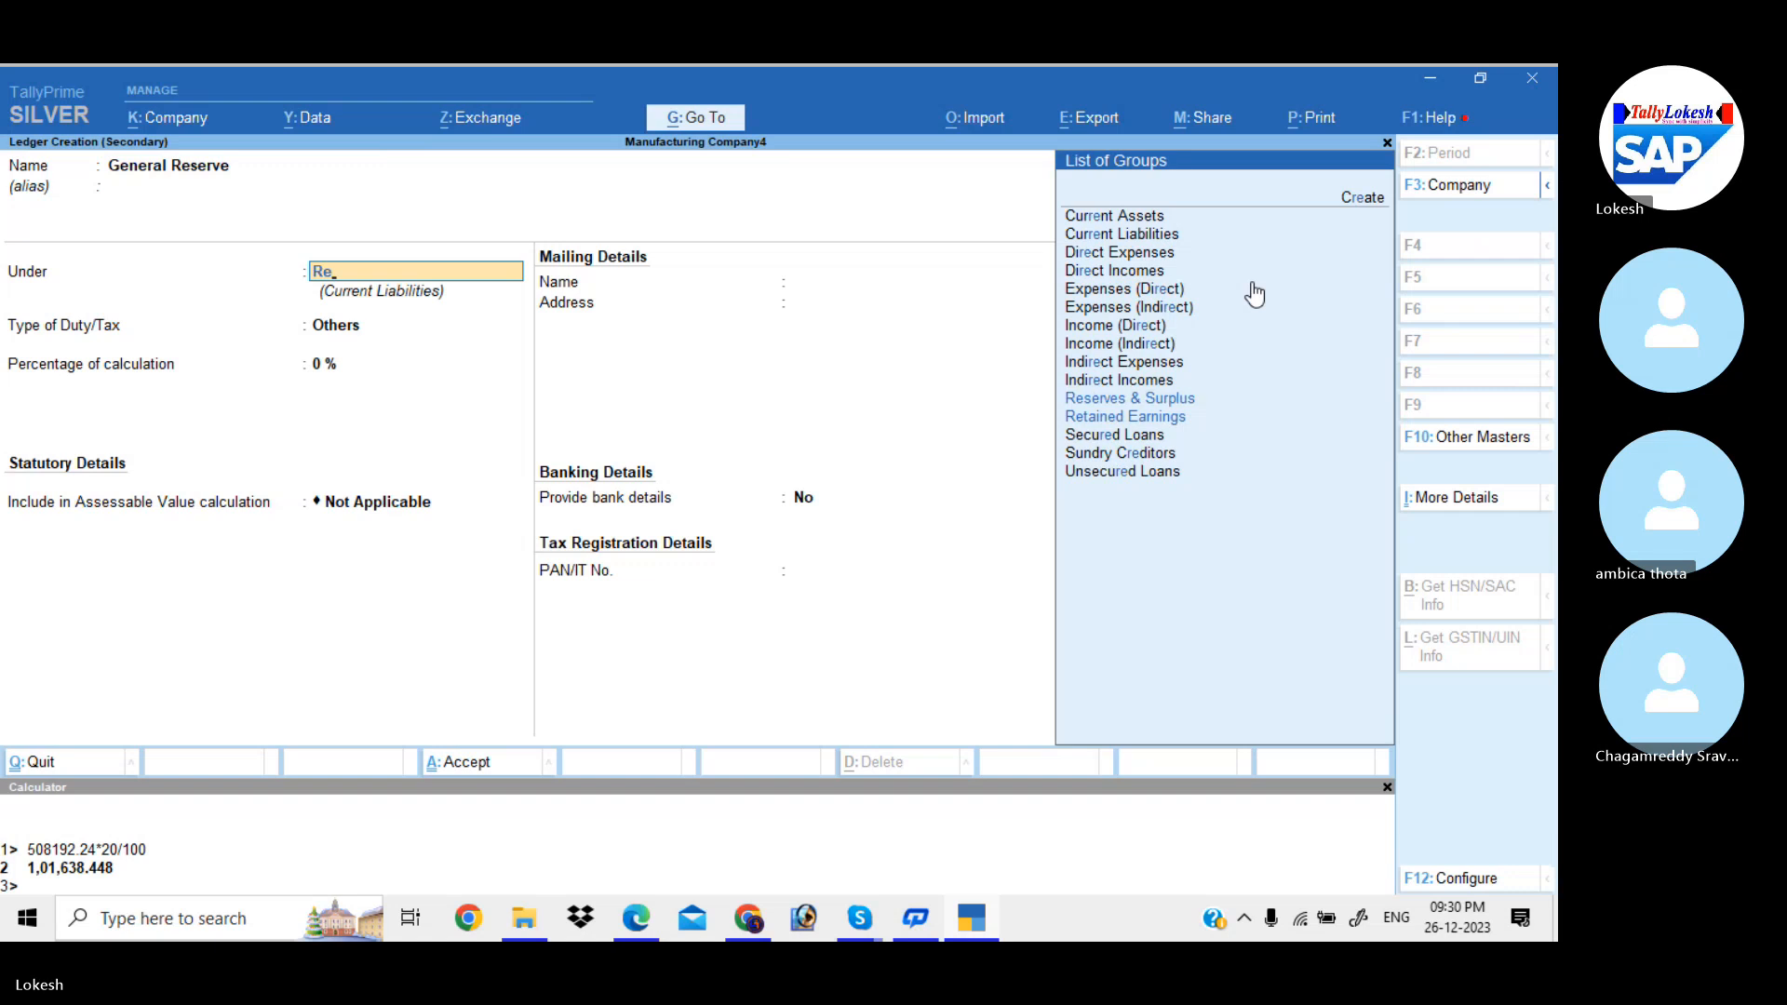
key("Down")
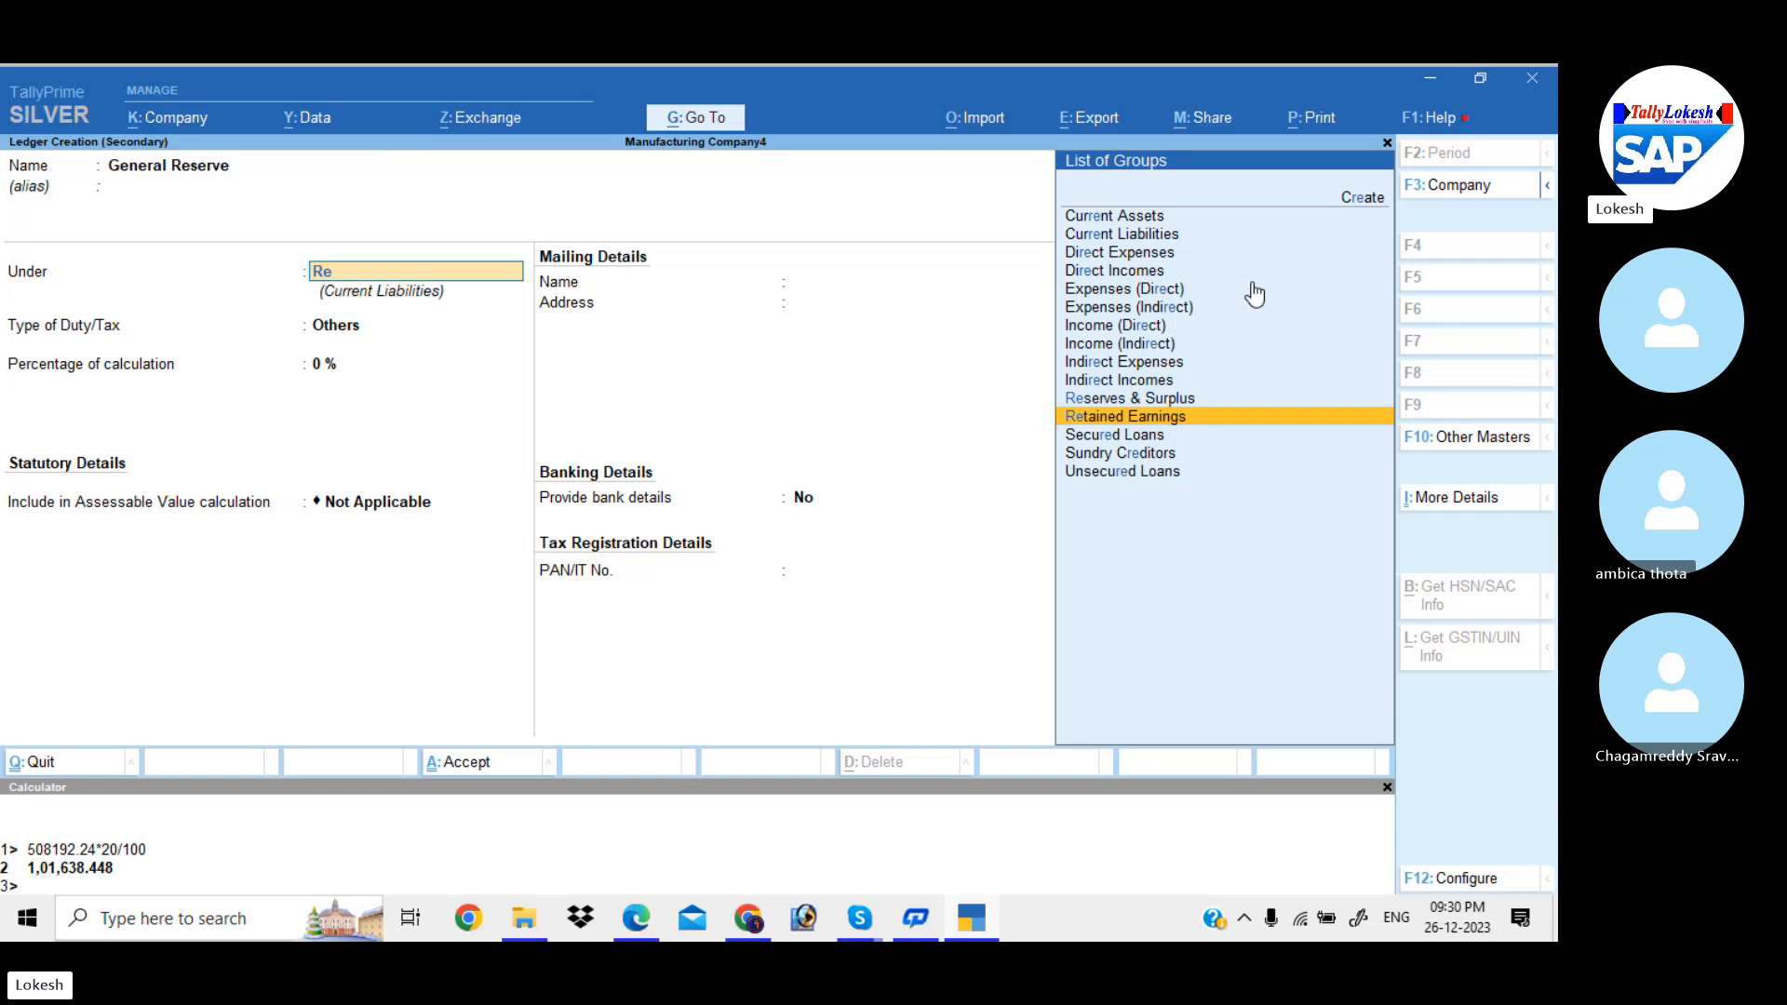
key("Return")
key("ctrl+a")
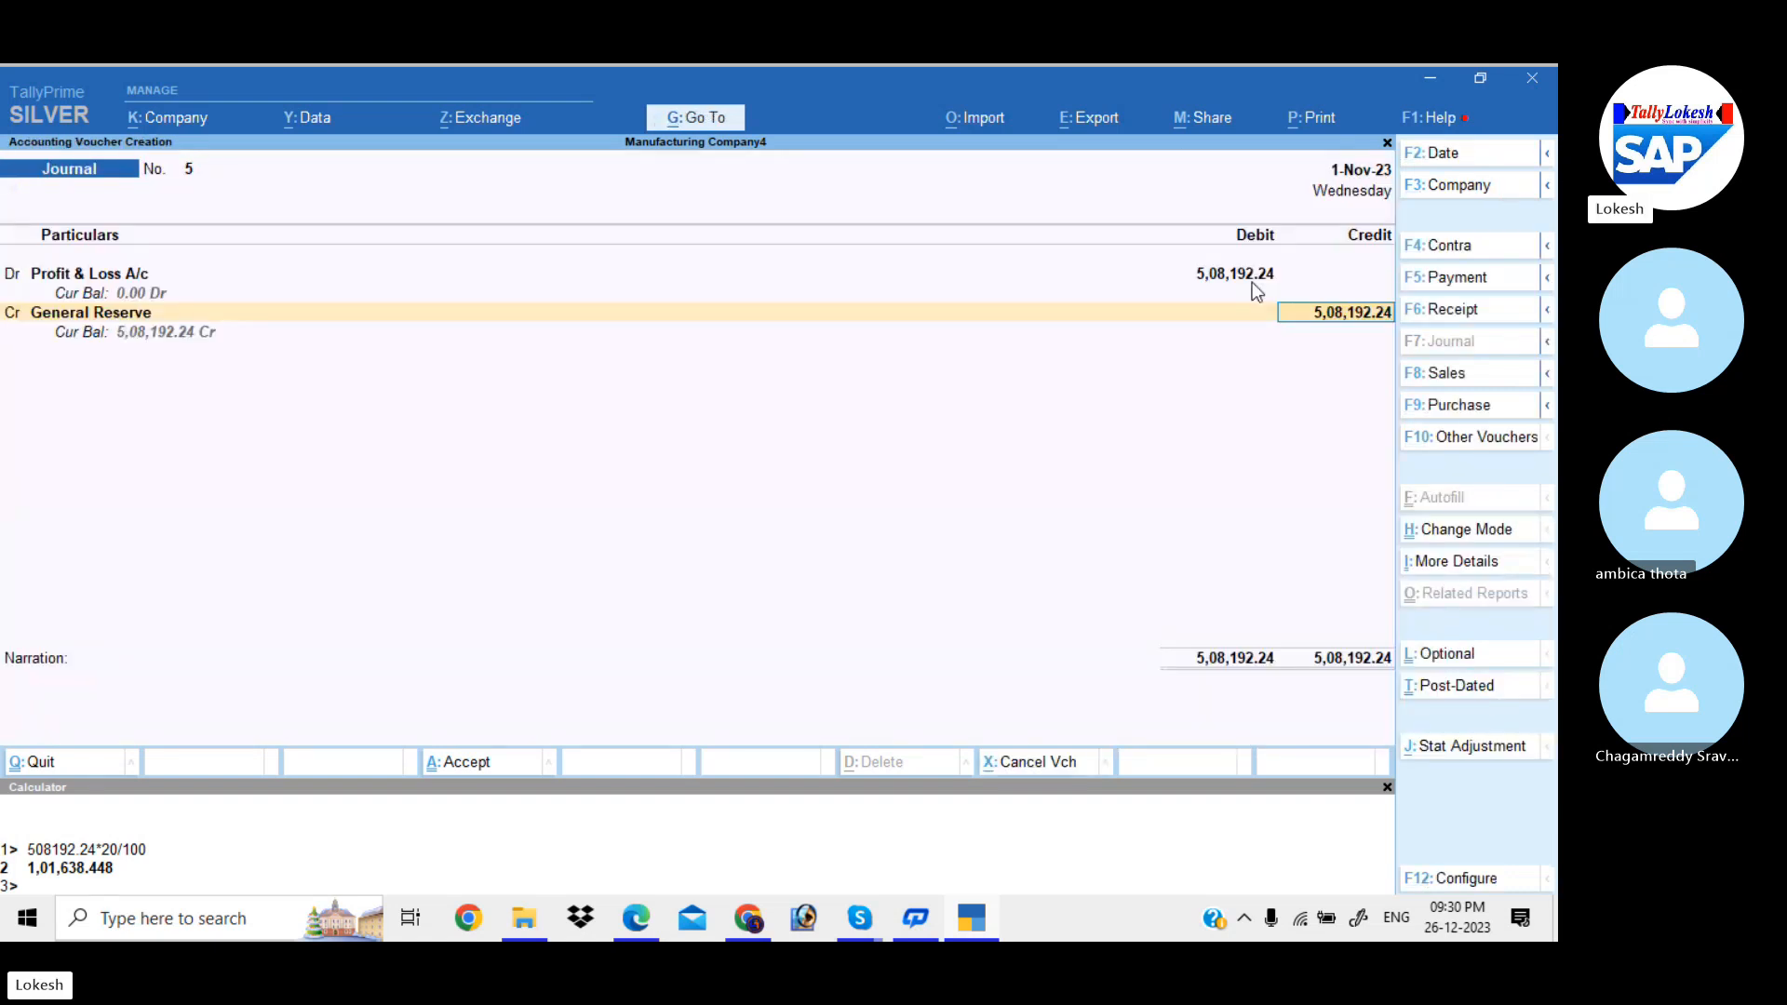
- Set the General Reserve credit amount to 1,01,638.45
type("101")
type("8.44")
key("BackSpace")
type("5")
key("Return")
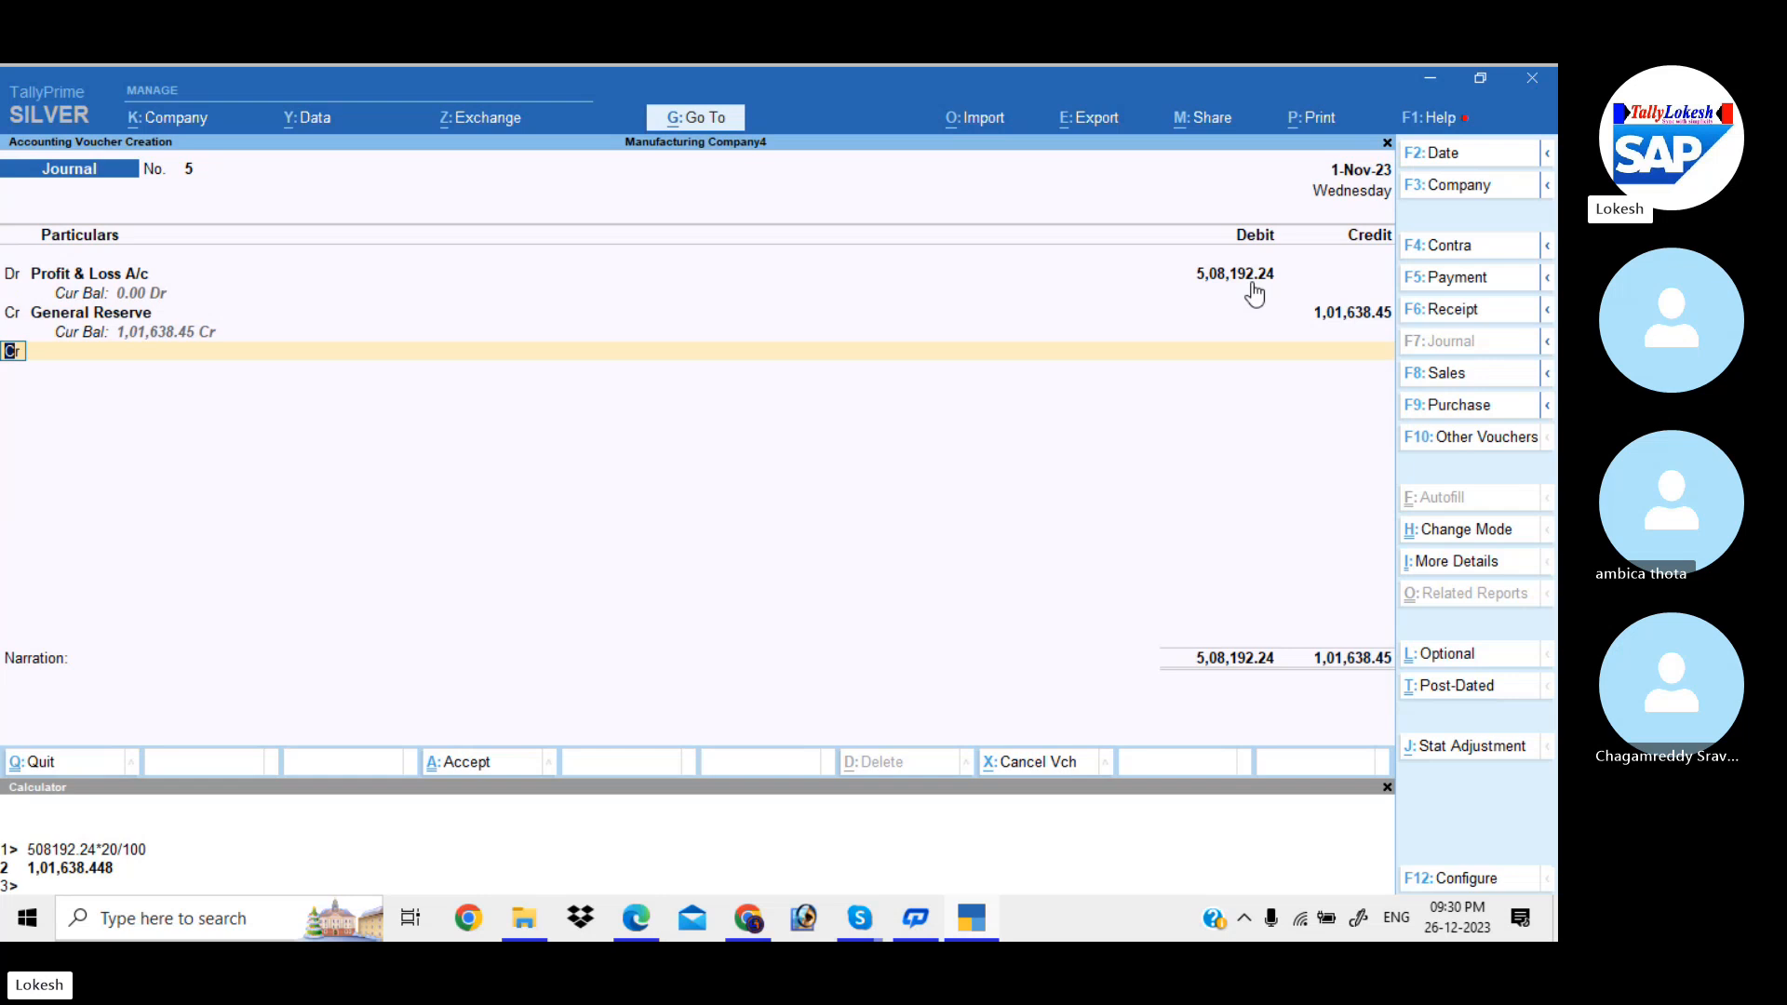
- Credit Equity Share Capital with the remaining 4,06,553.79 and save the journal without a narration
key("Return")
type("Ca")
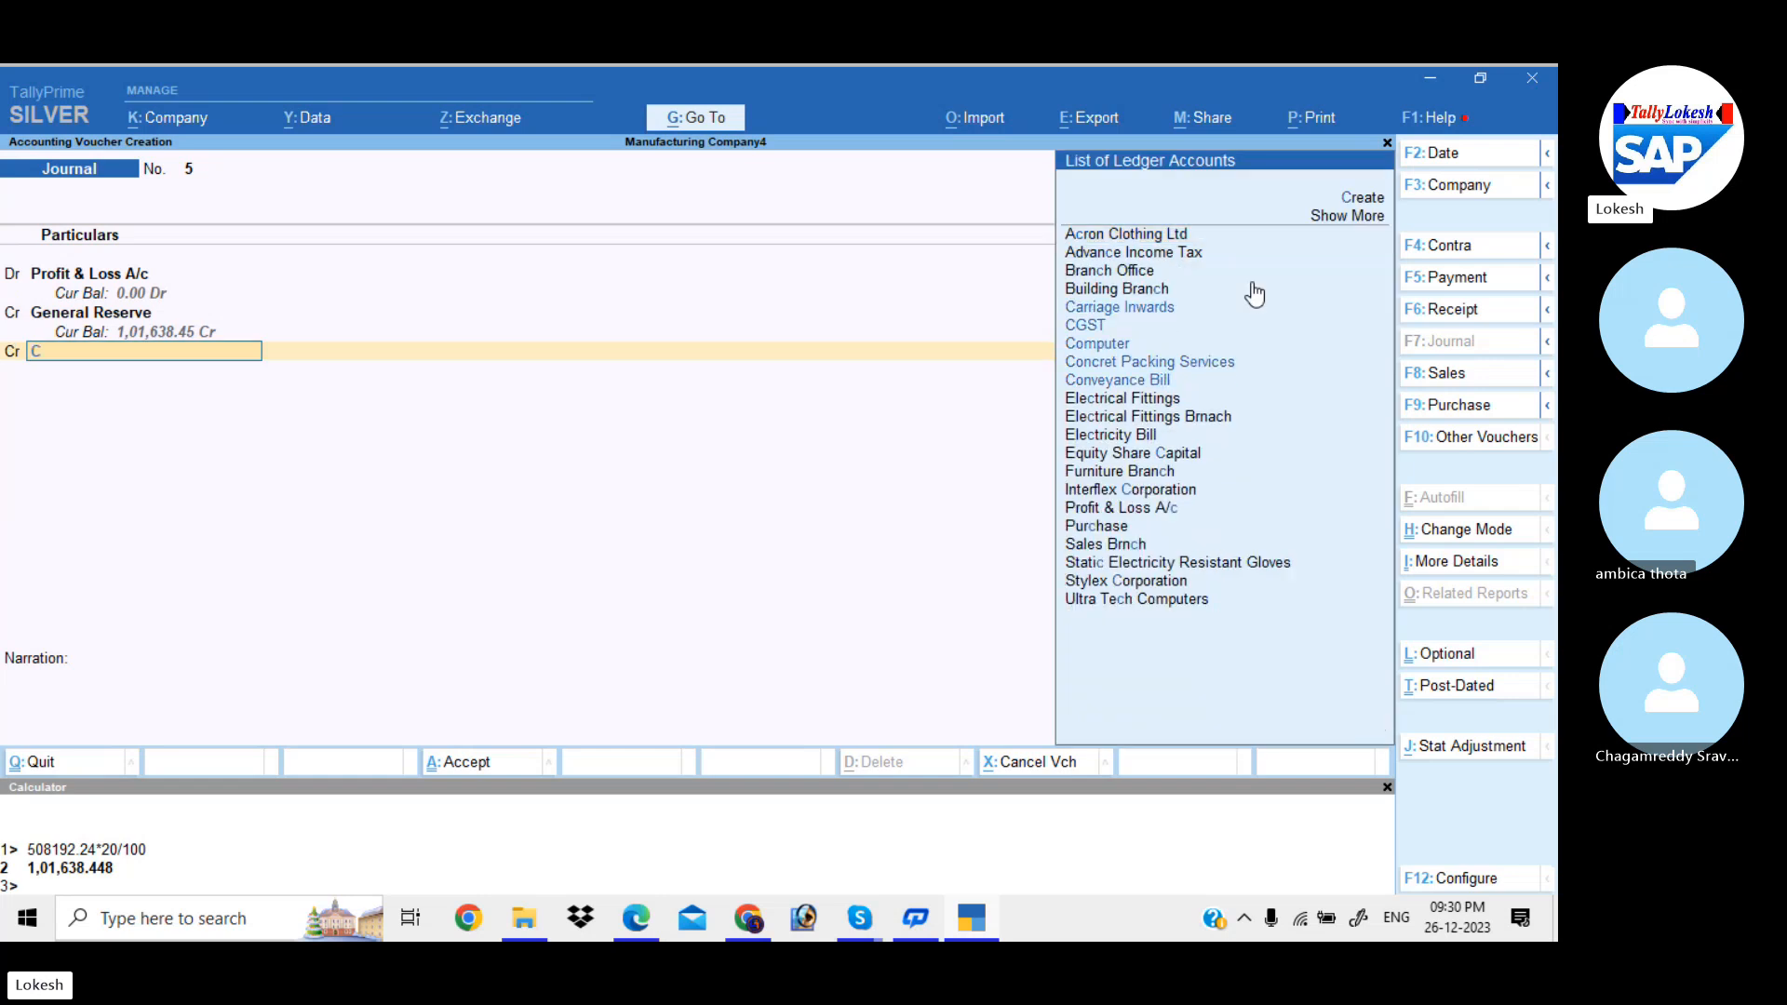
key("Down")
key("Down")
key("Down")
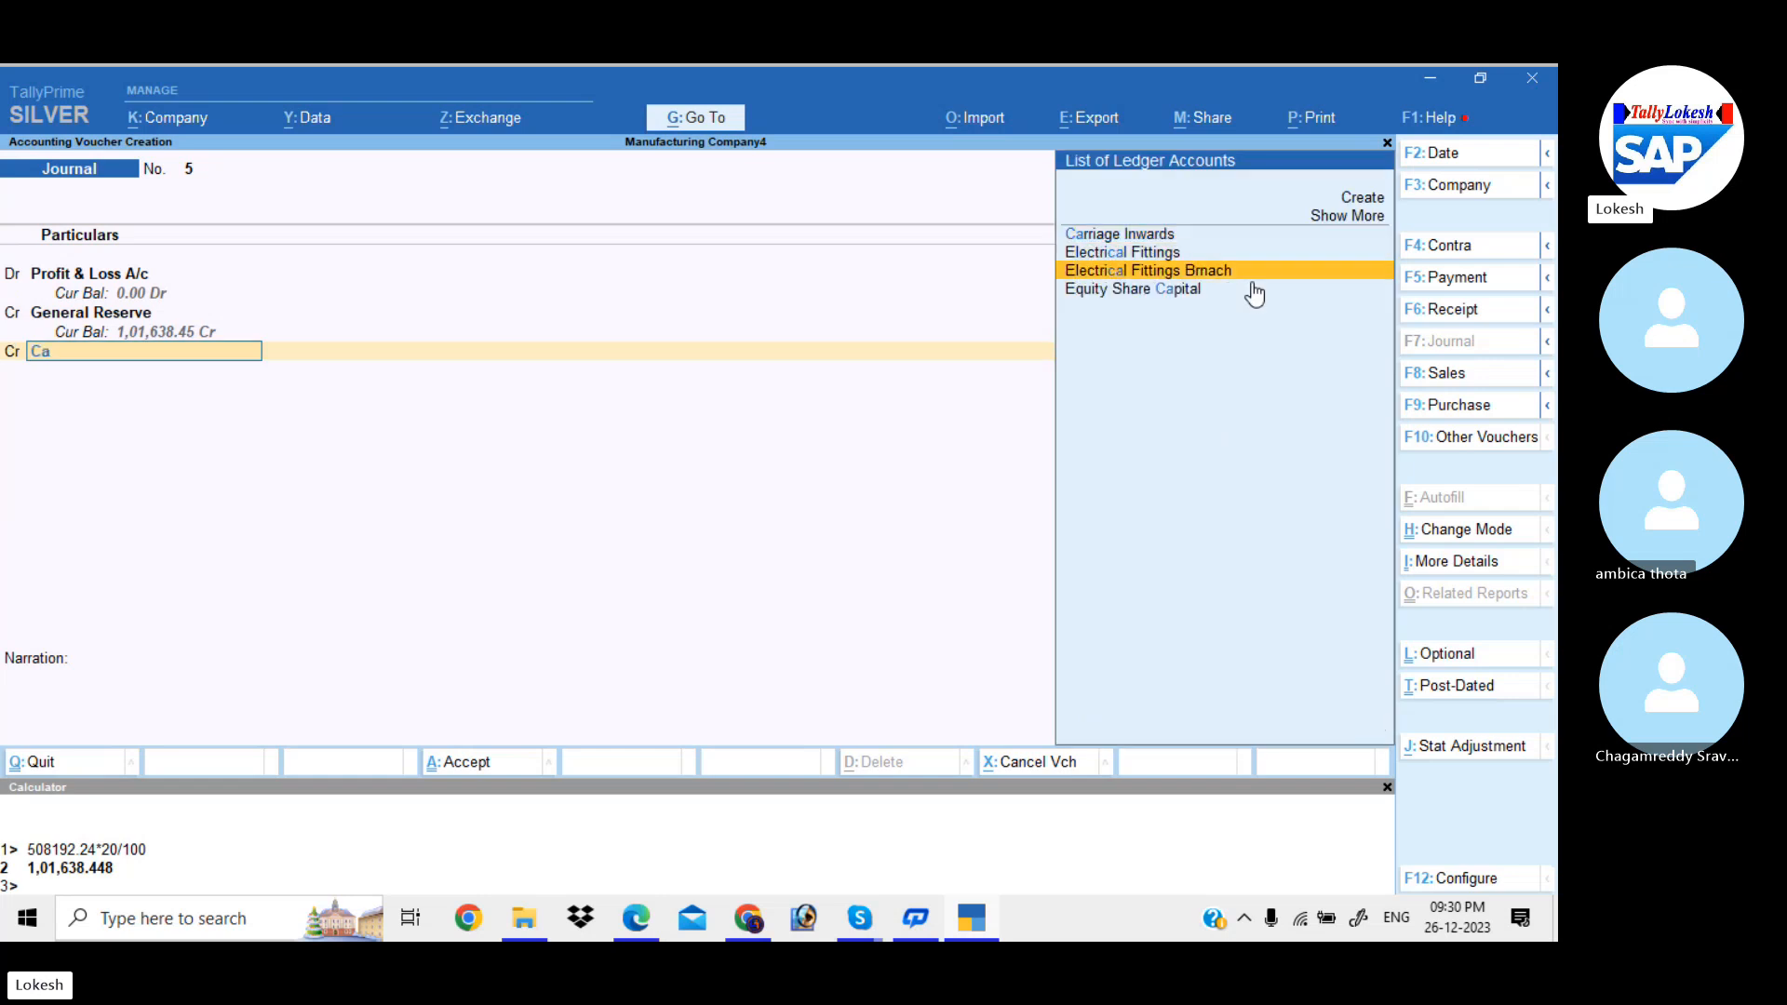
key("Return")
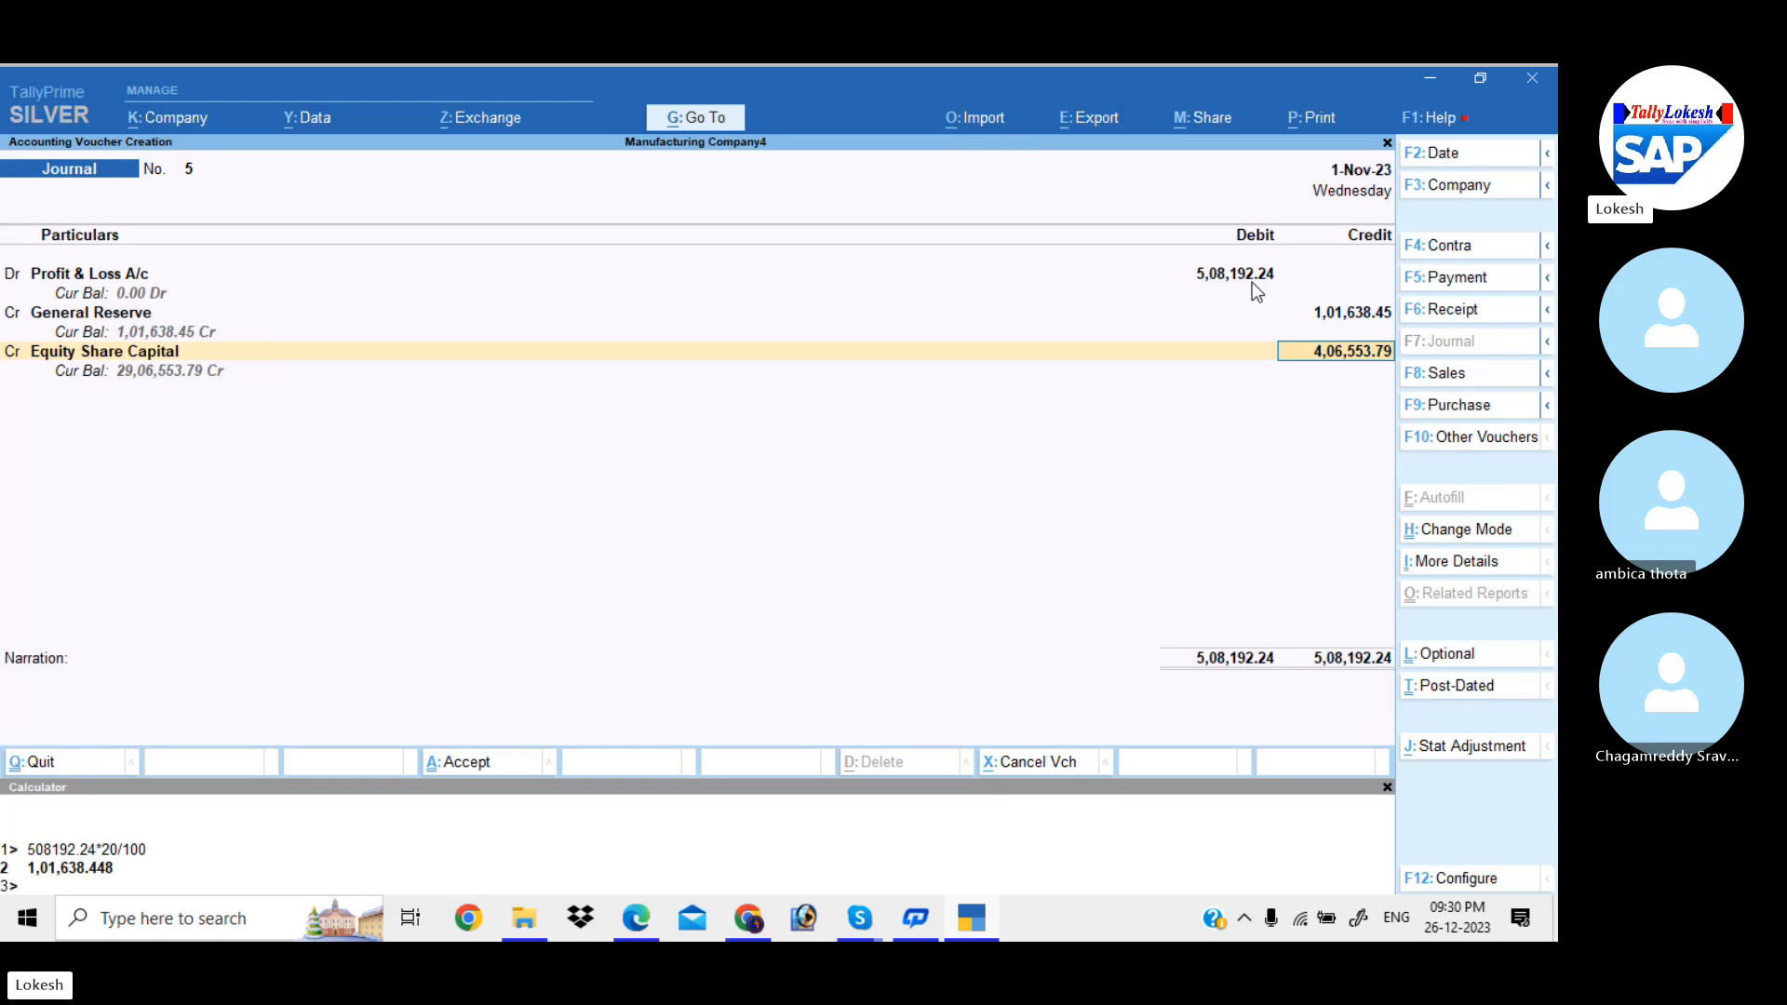
key("Return")
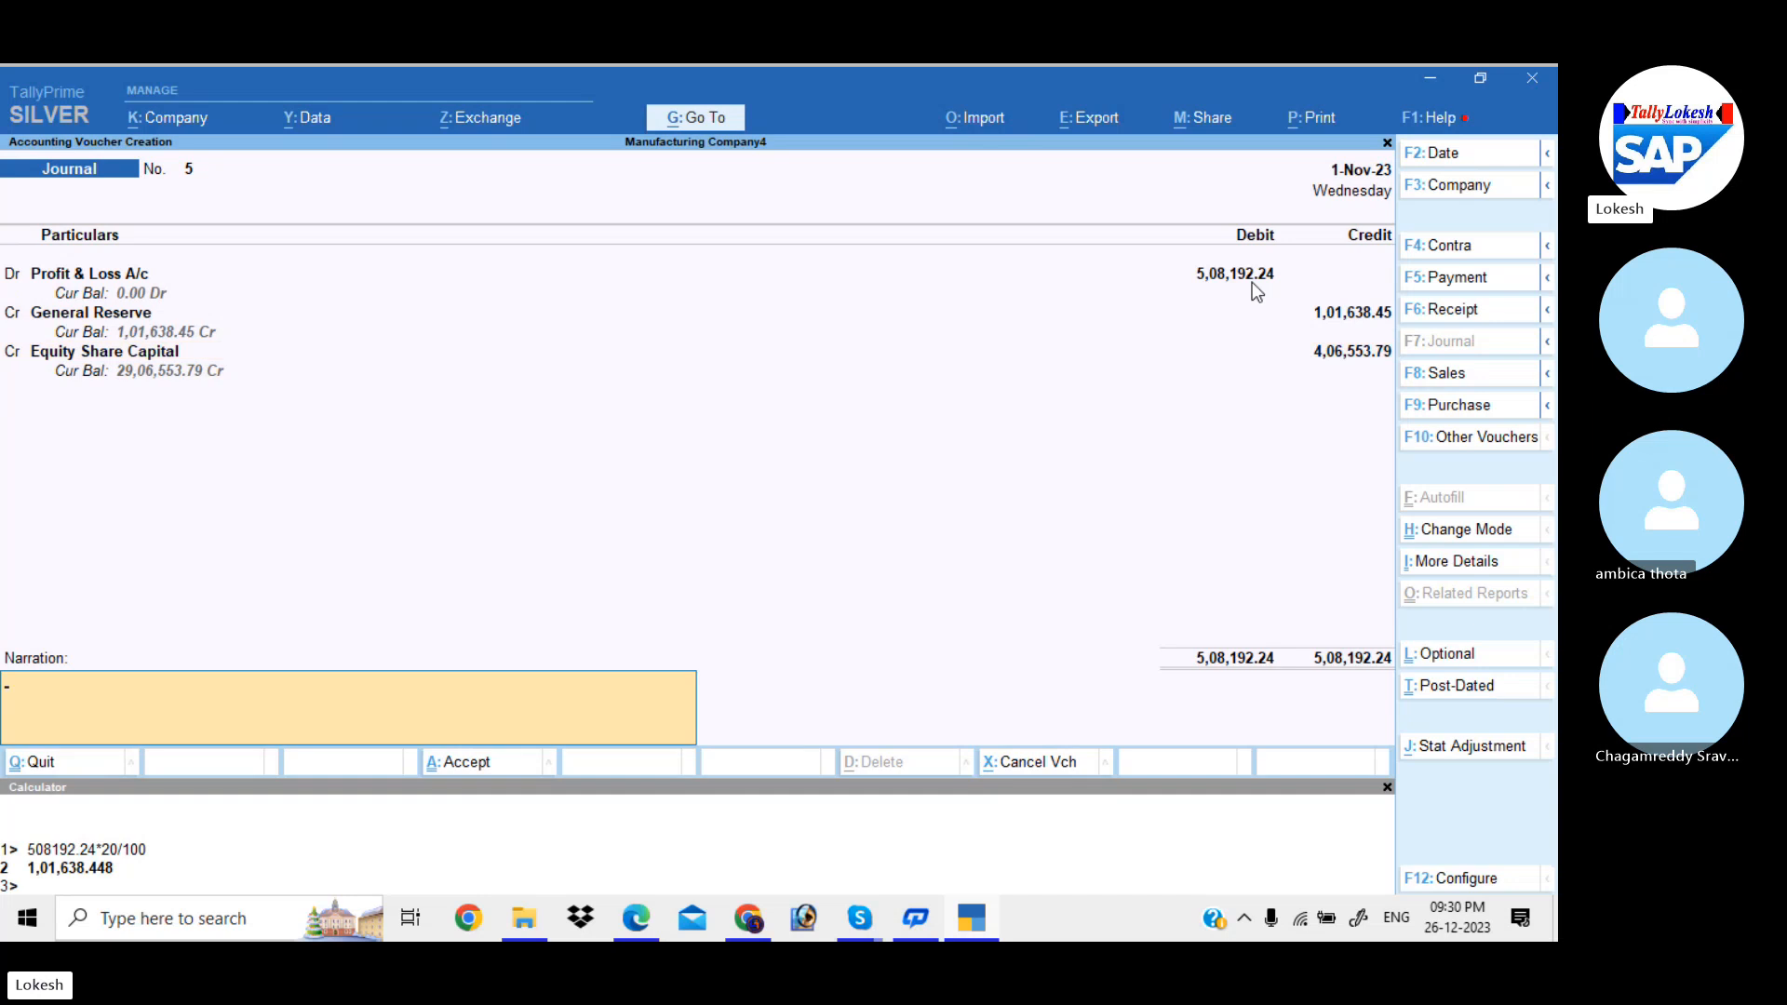
key("Return")
key("Return")
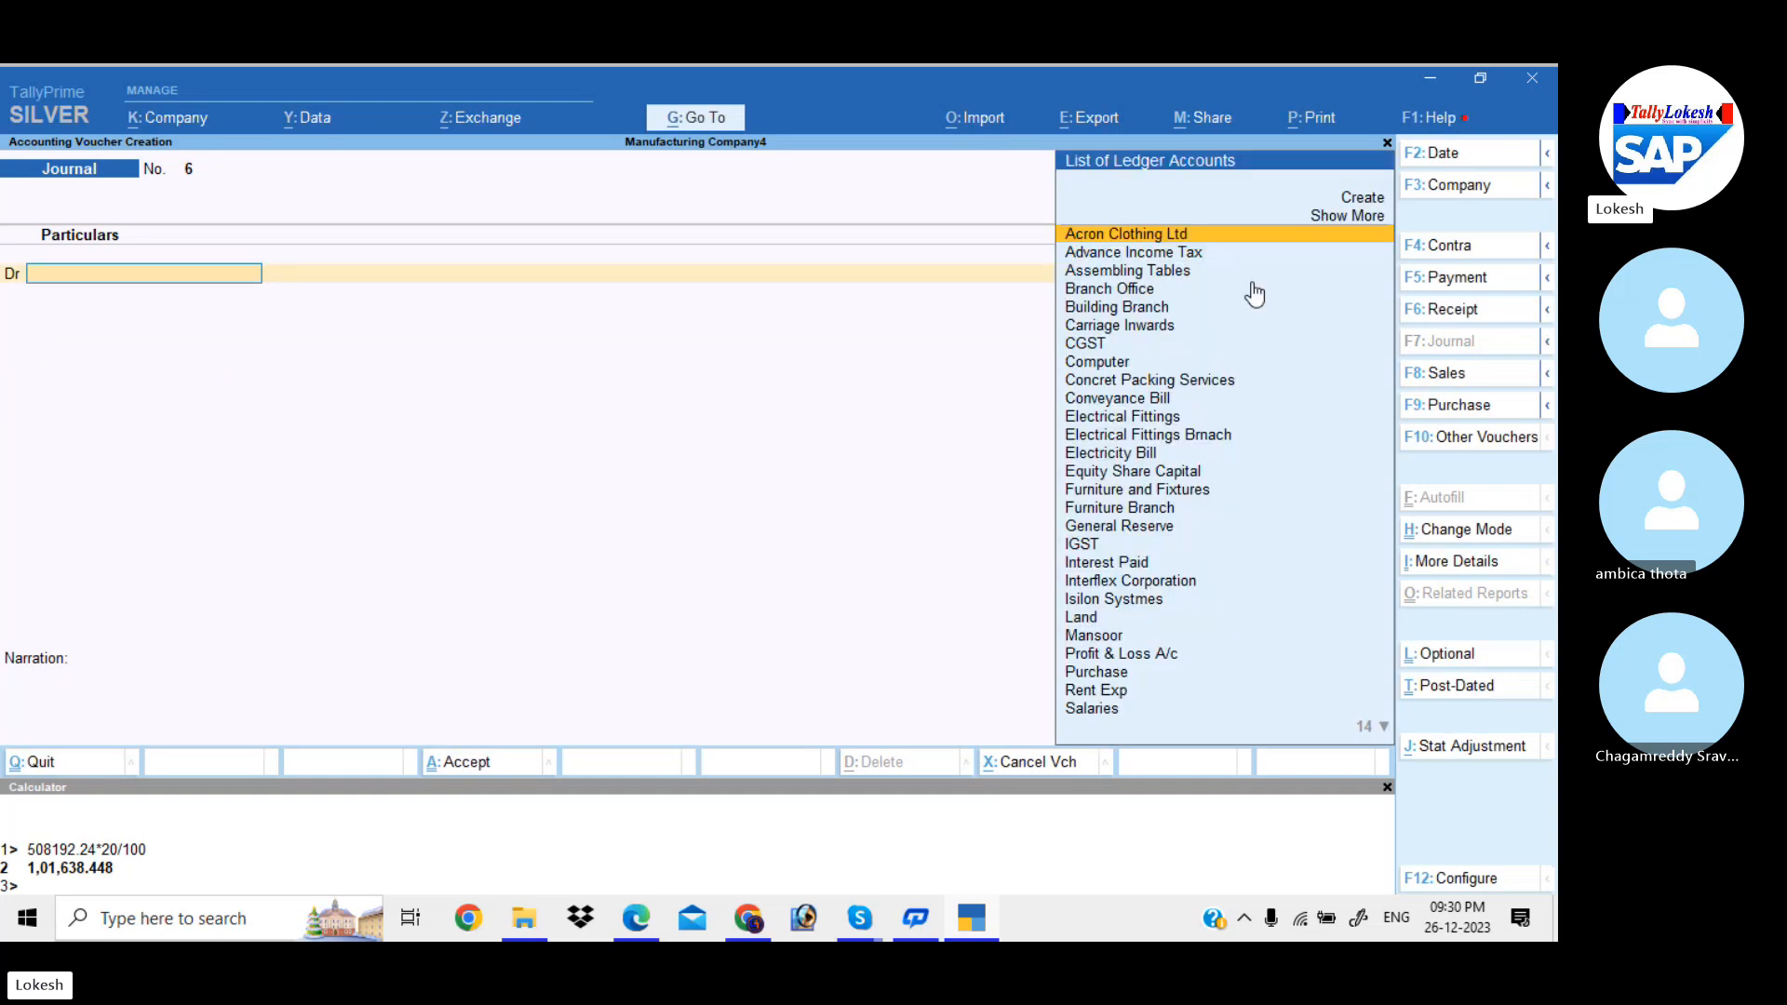
- Leave voucher entry for the Gateway of Tally and close the calculator pane
key("Escape")
key("Return")
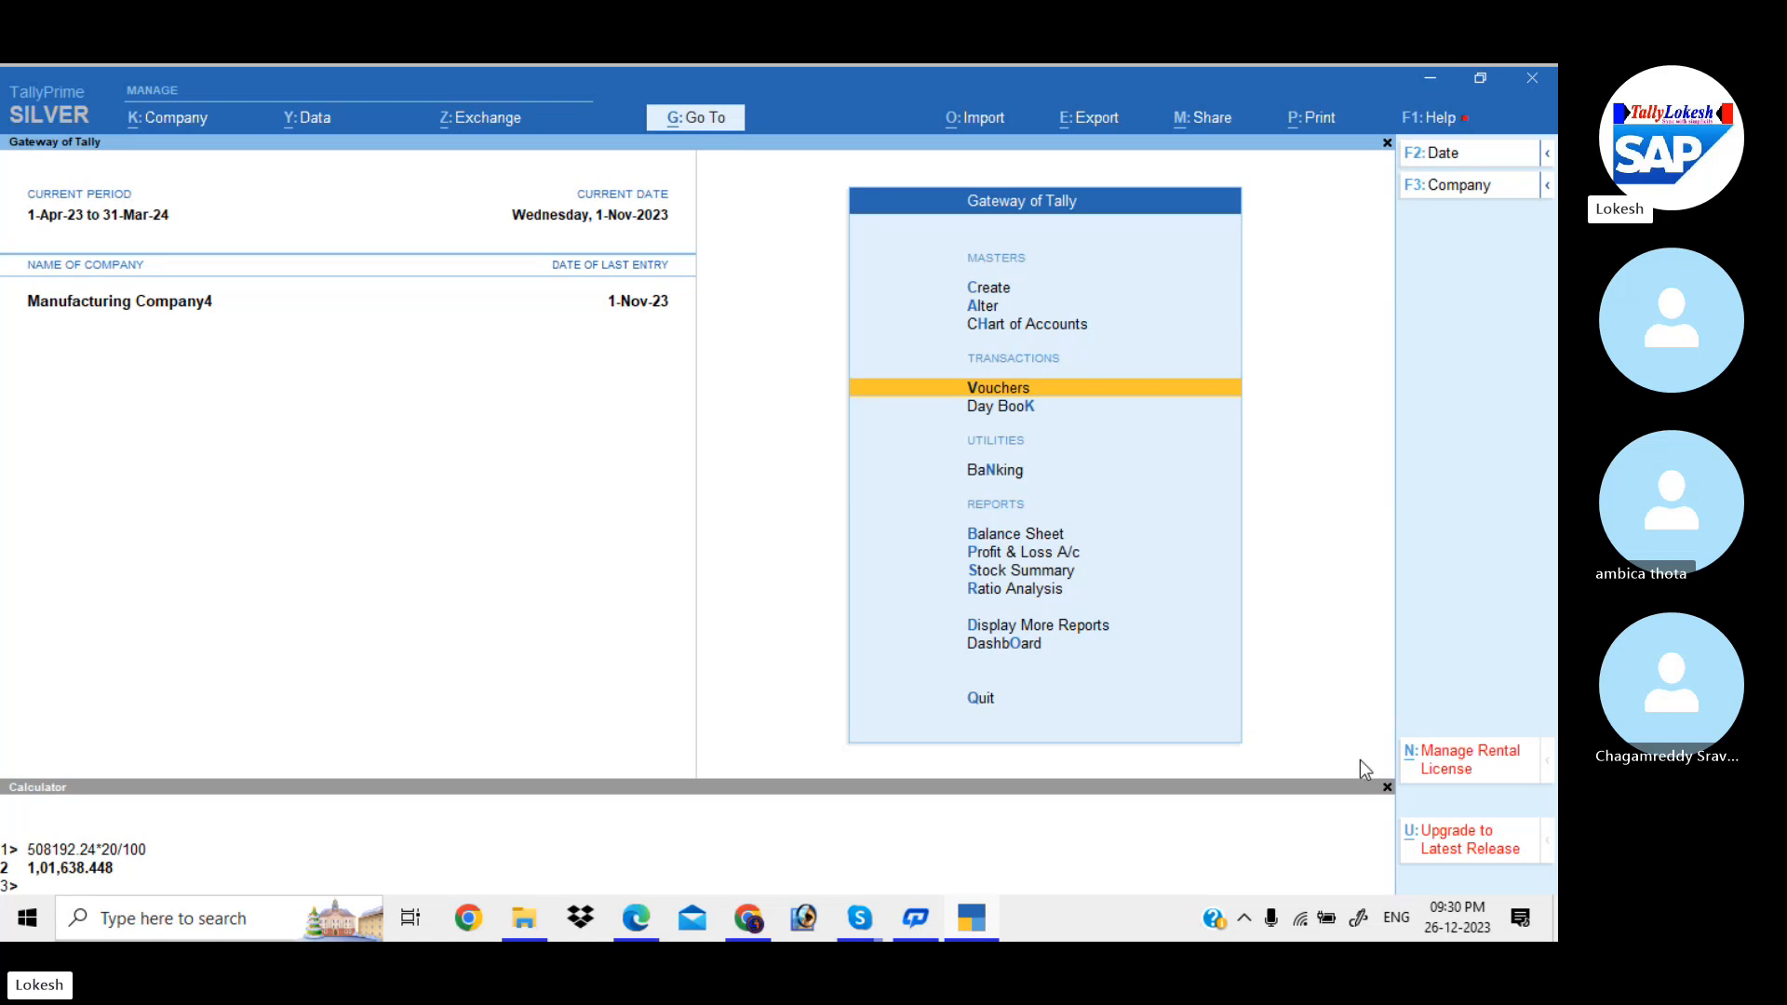
left_click(1386, 789)
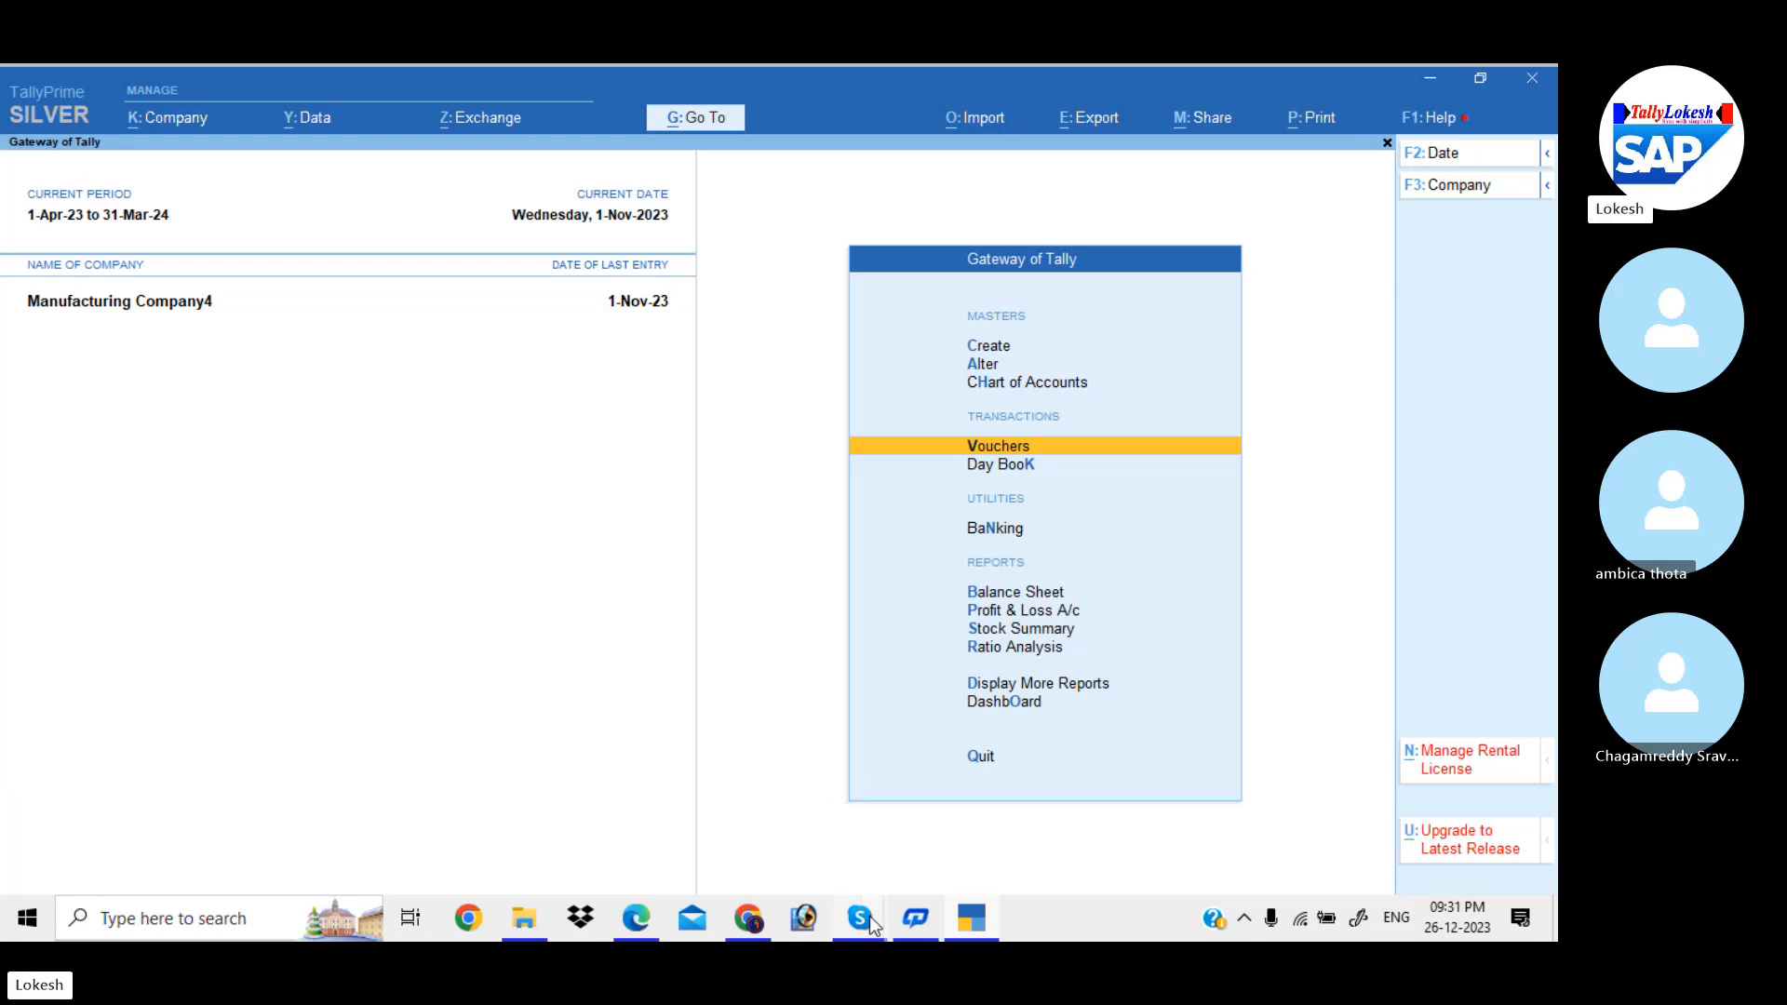
- Switch to the Skype call window
mouse_move(869, 915)
left_click(843, 830)
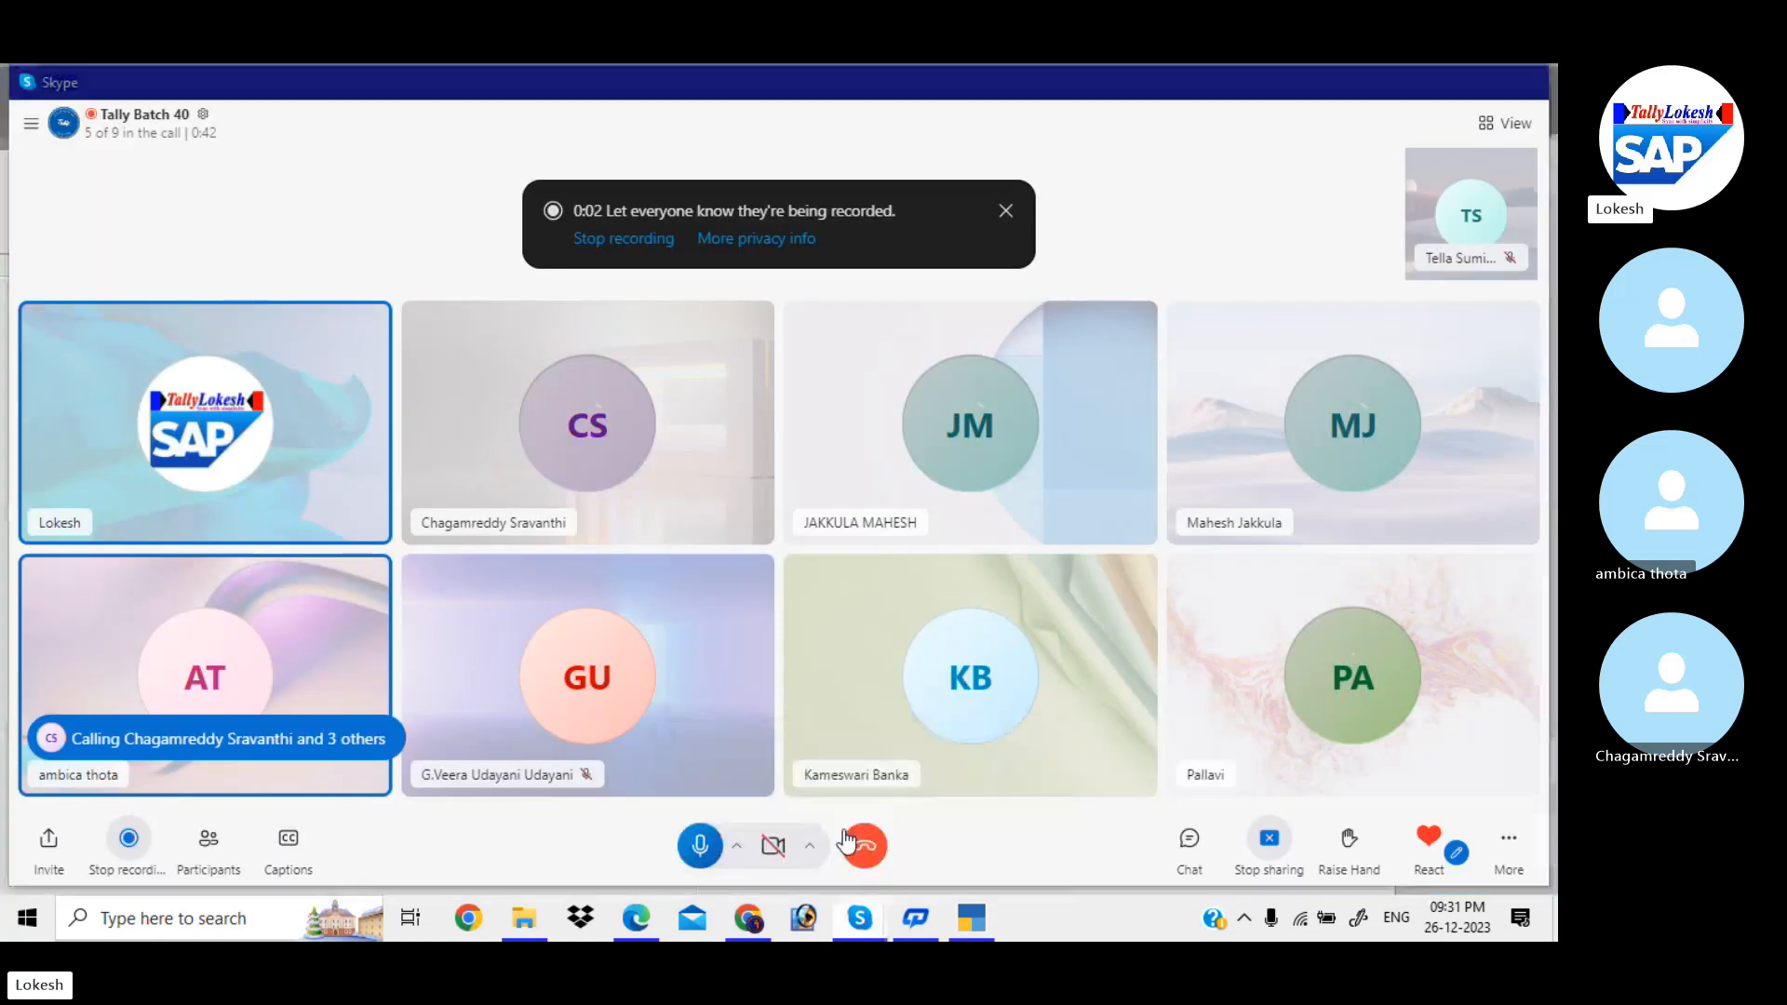